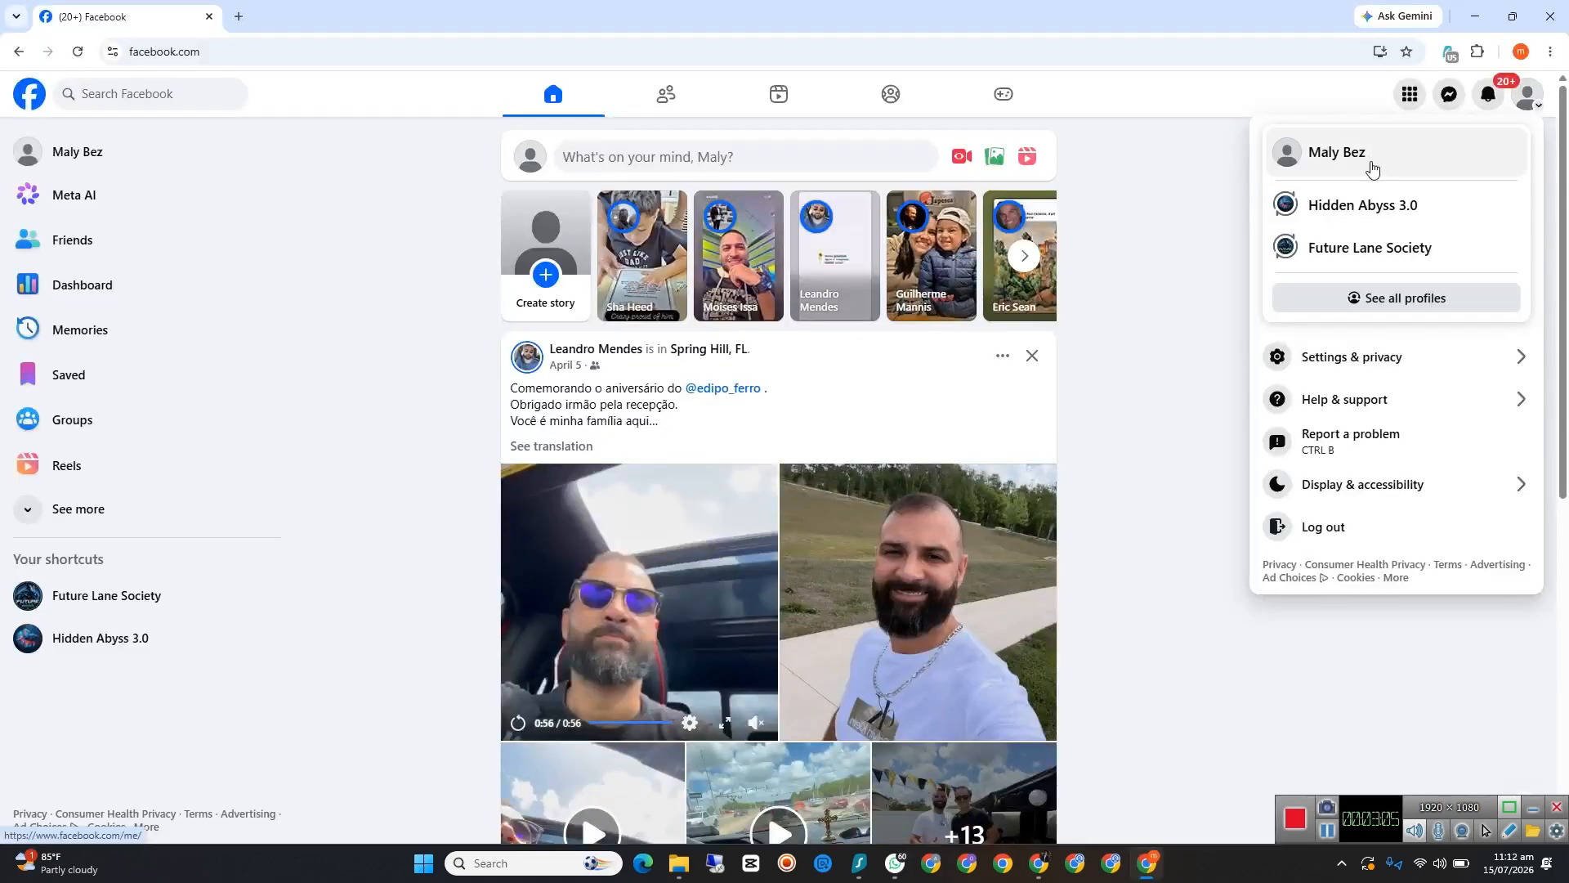
# Step: Open the personal profile and go to the Pages section that lists the Pages you manage
pyautogui.click(1371, 168)
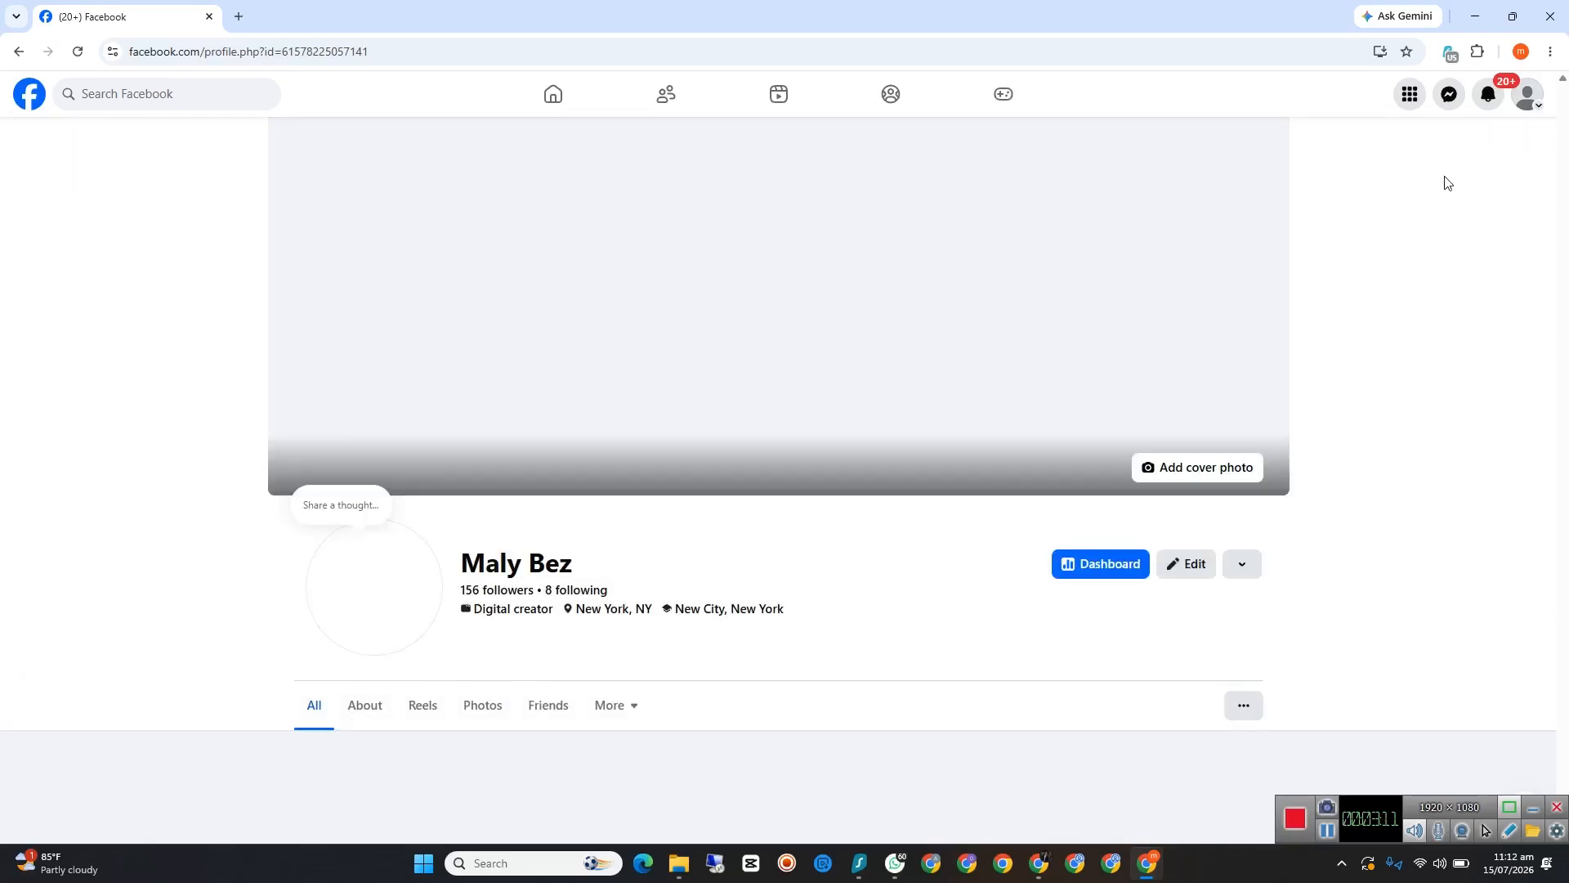
pyautogui.click(1413, 102)
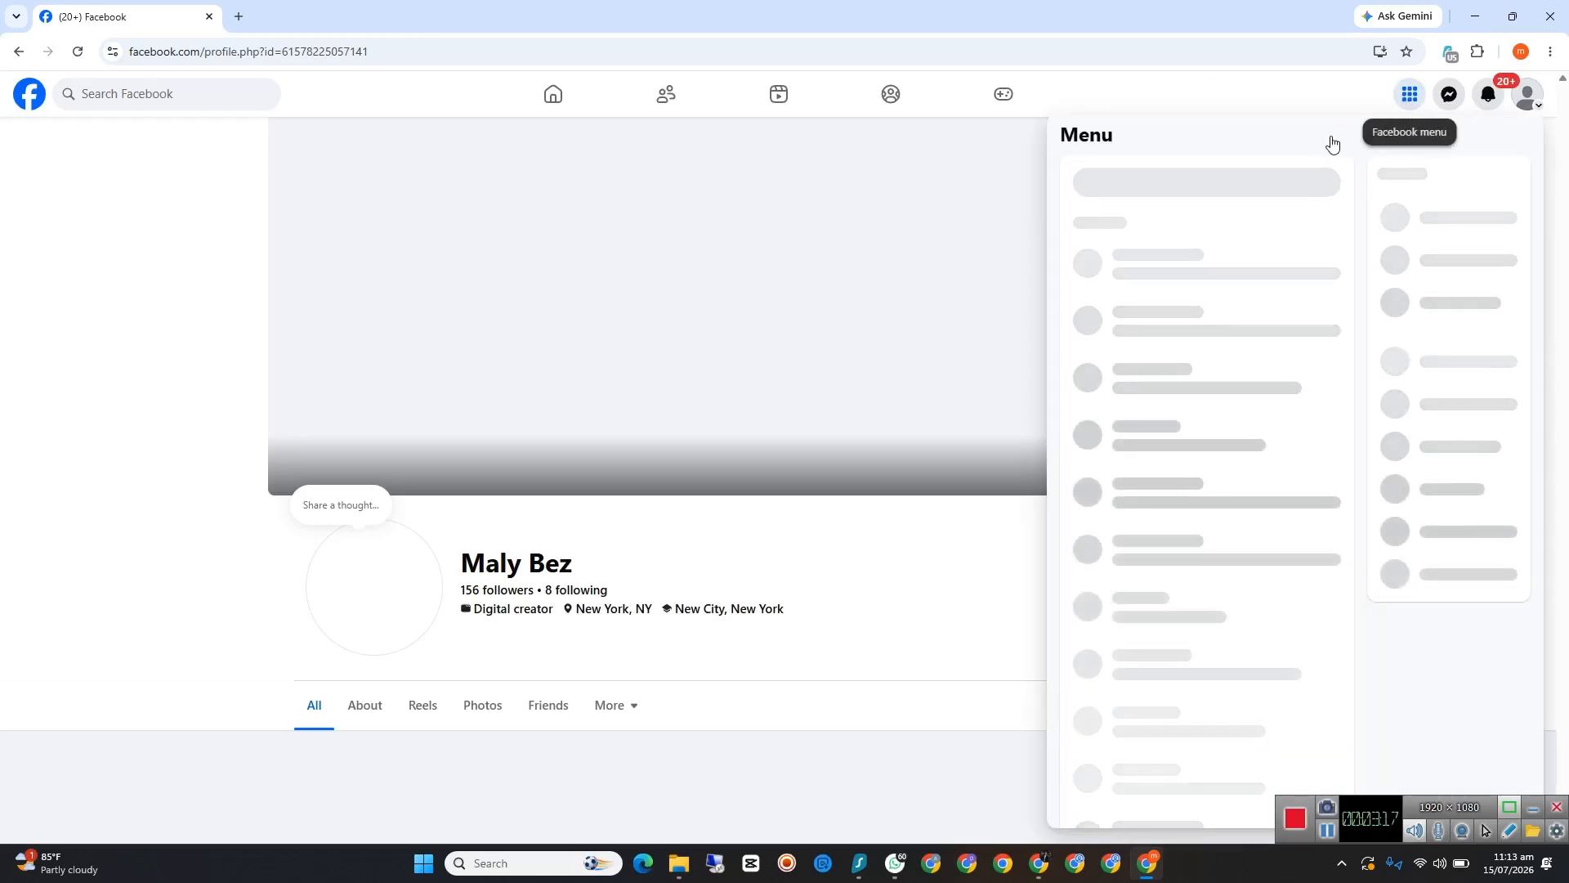
pyautogui.scroll(-5, 1213, 512)
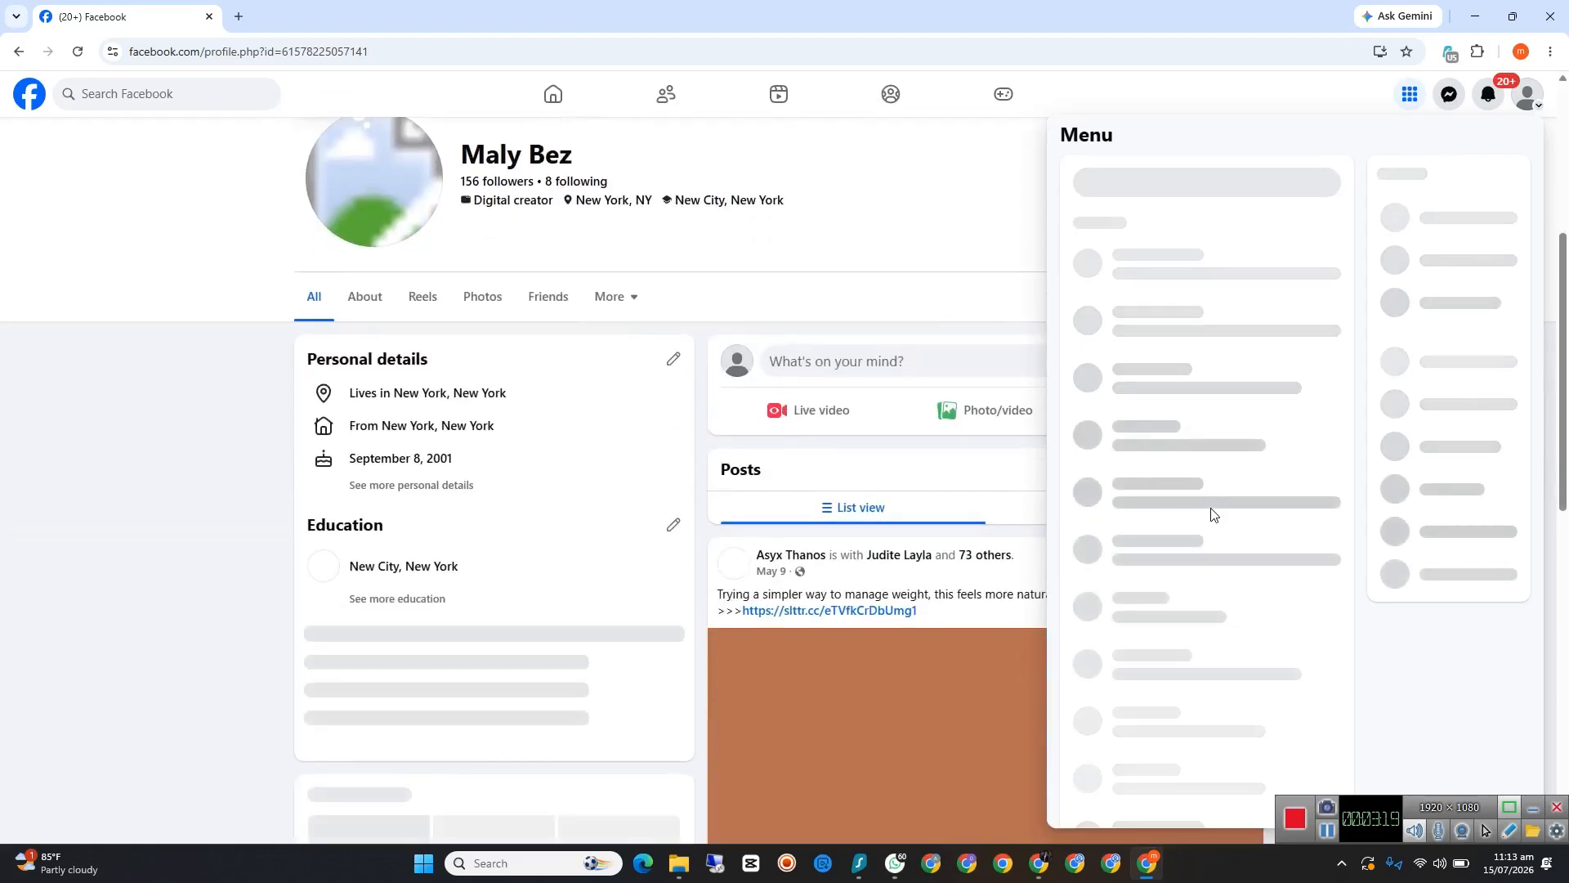
pyautogui.scroll(-3, 1233, 442)
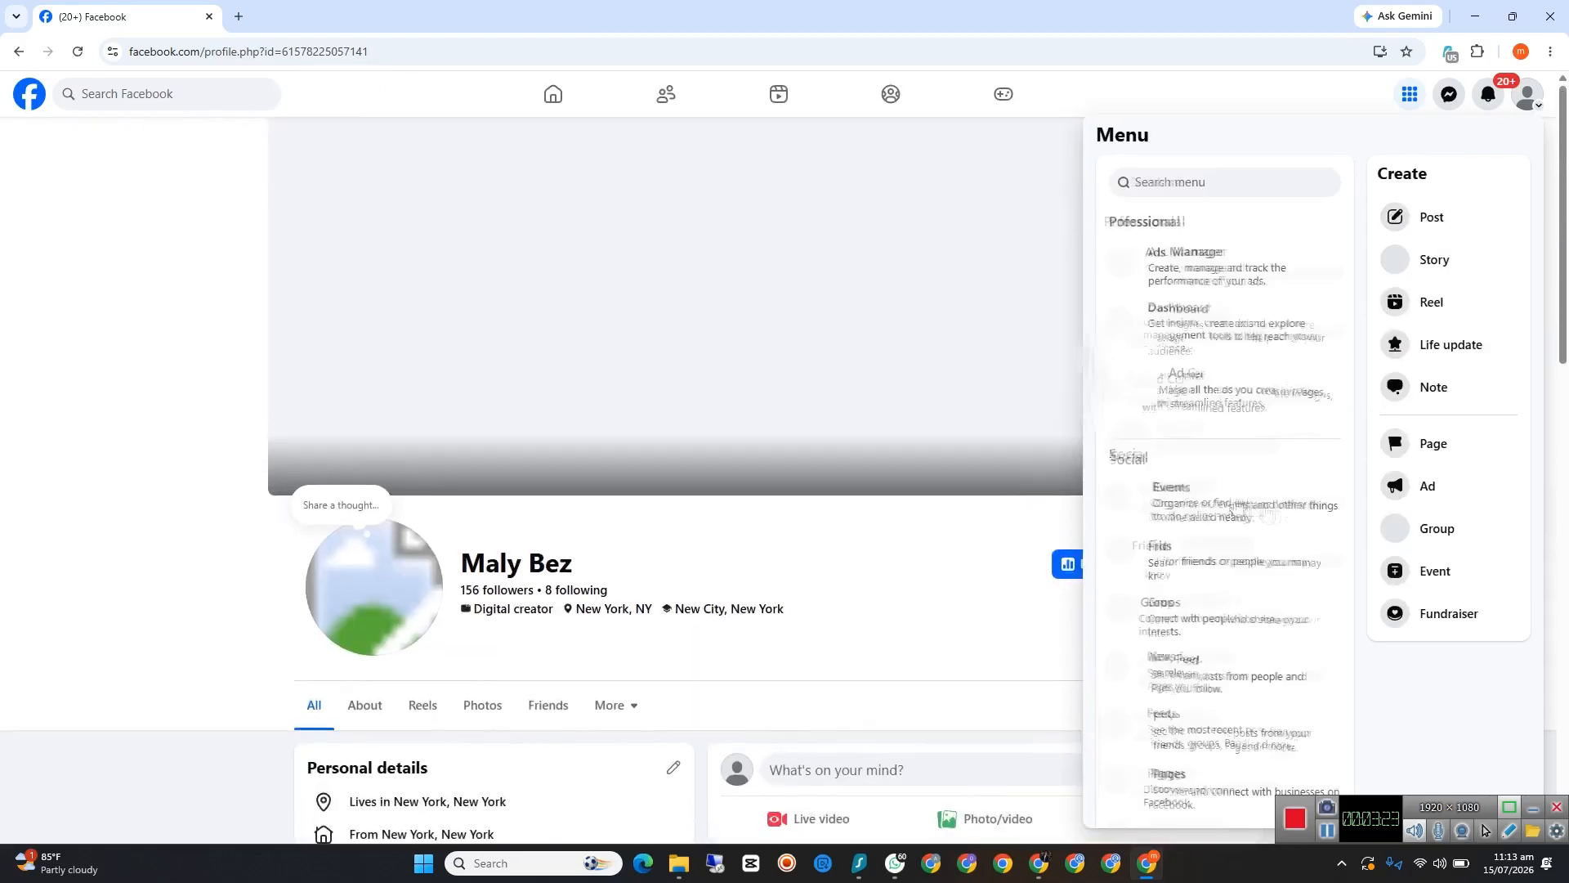
pyautogui.scroll(-10, 1261, 507)
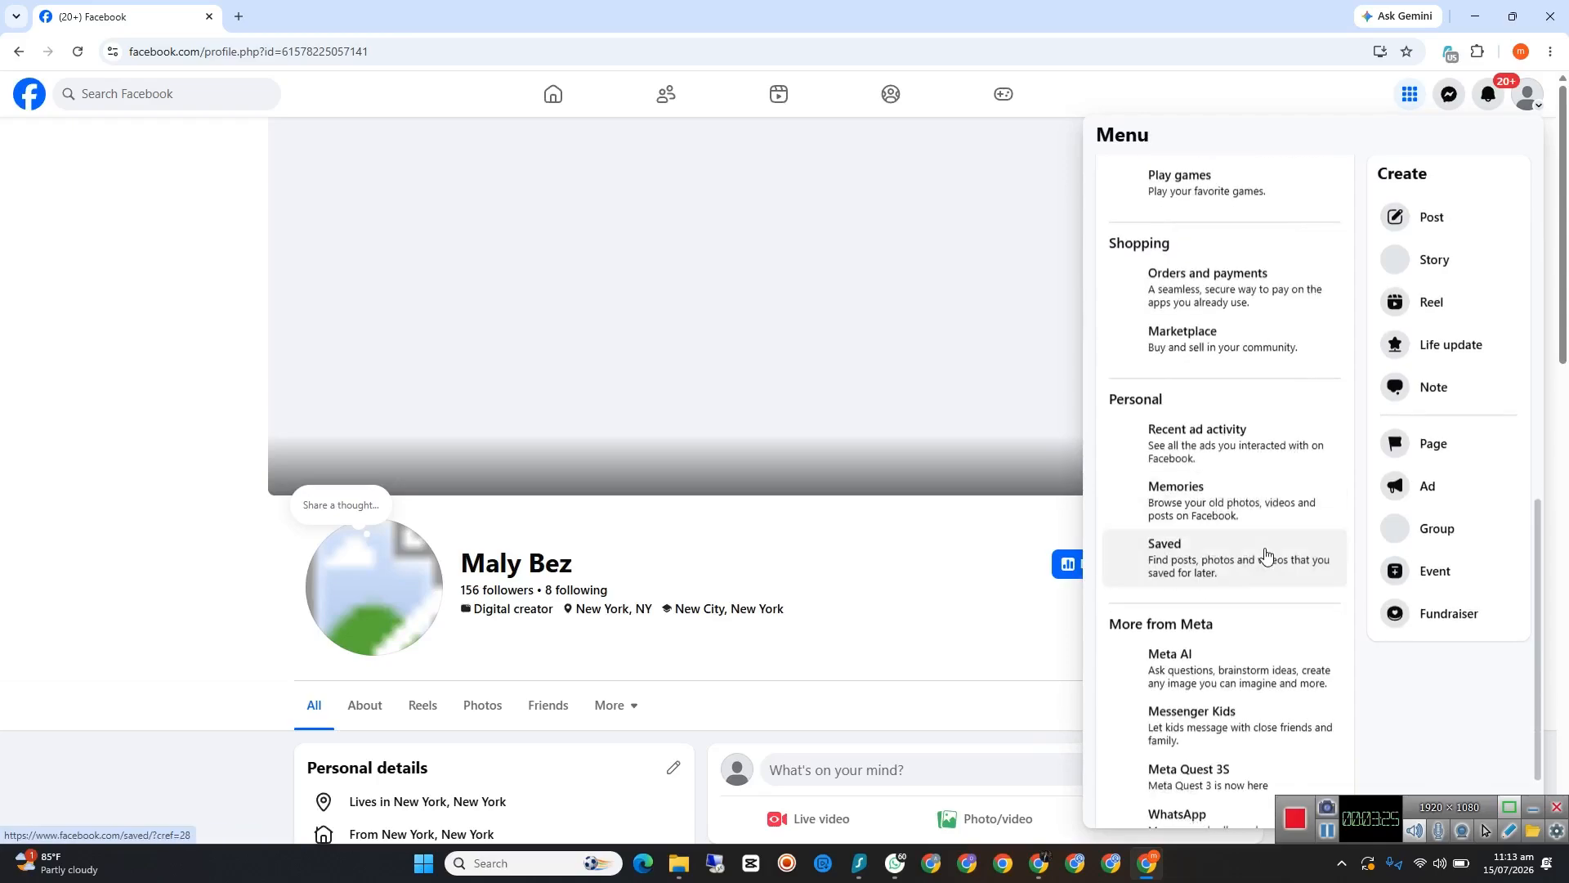
pyautogui.scroll(-2, 1265, 556)
pyautogui.scroll(9, 1263, 552)
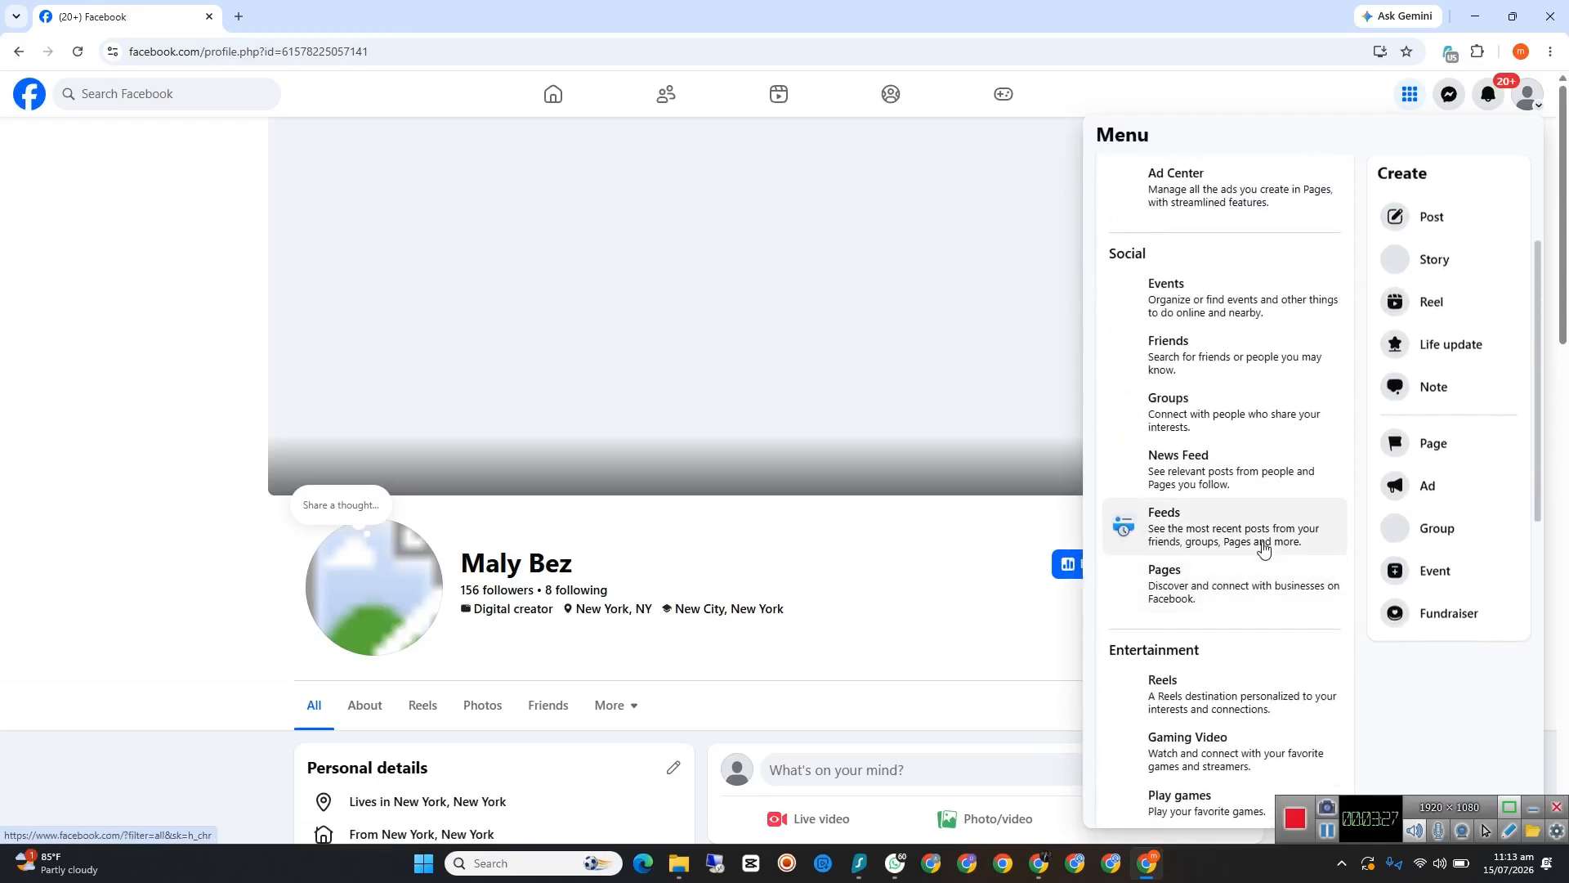
pyautogui.scroll(3, 1264, 548)
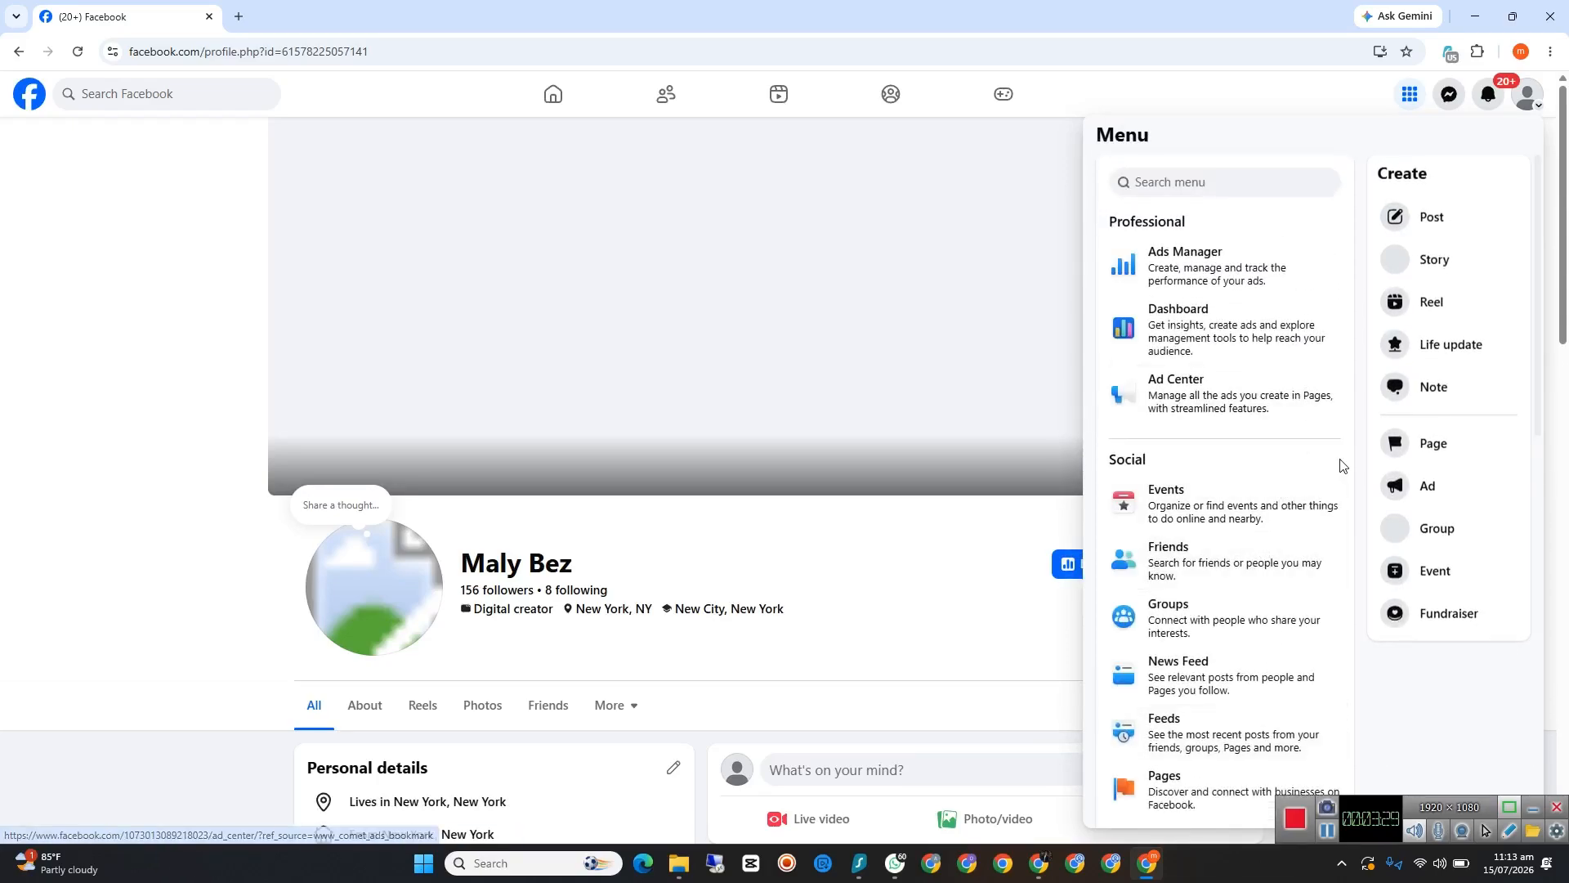
pyautogui.scroll(-3, 1212, 621)
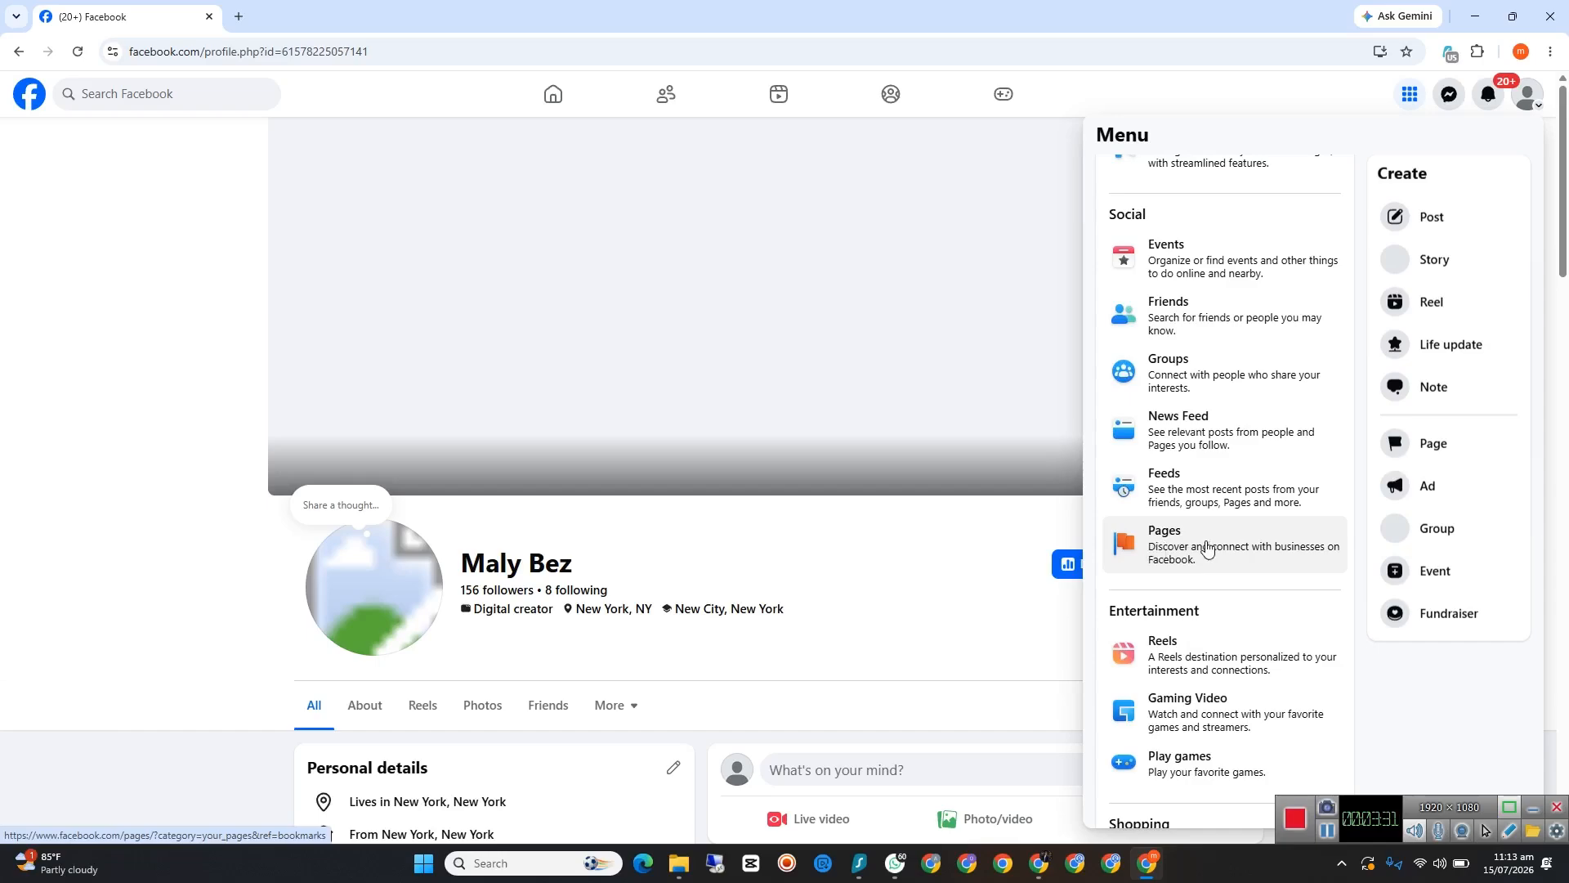
pyautogui.click(1180, 543)
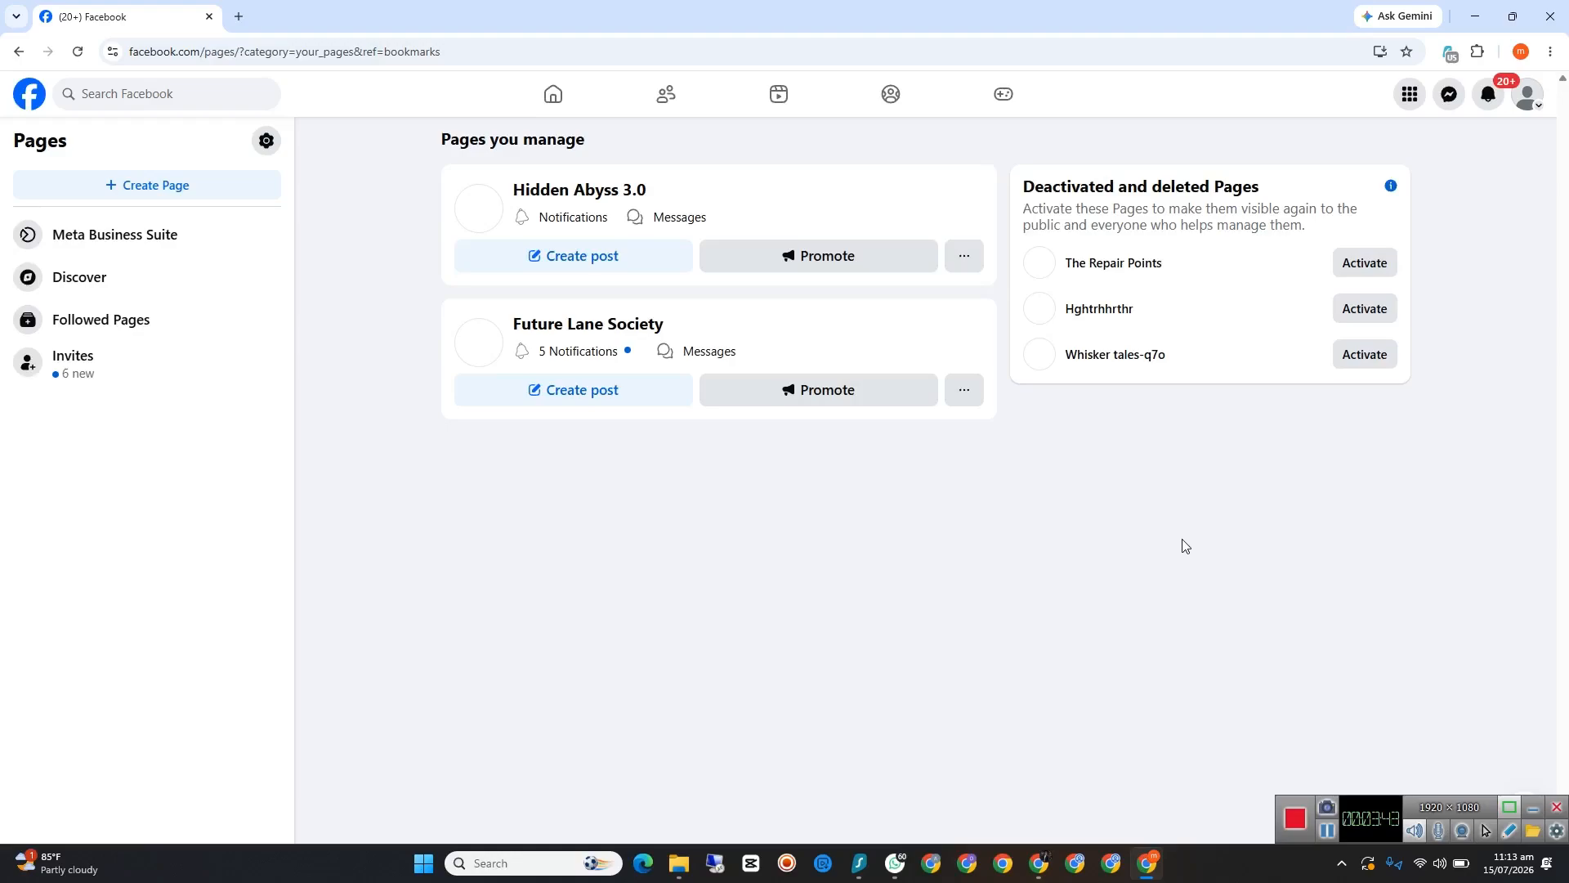
# Step: Switch to the Chrome window with the Meet call, open the bookmarked Seedance 2.0 prompt list in a new tab, and allow picture-in-picture once before closing it
pyautogui.click(1475, 17)
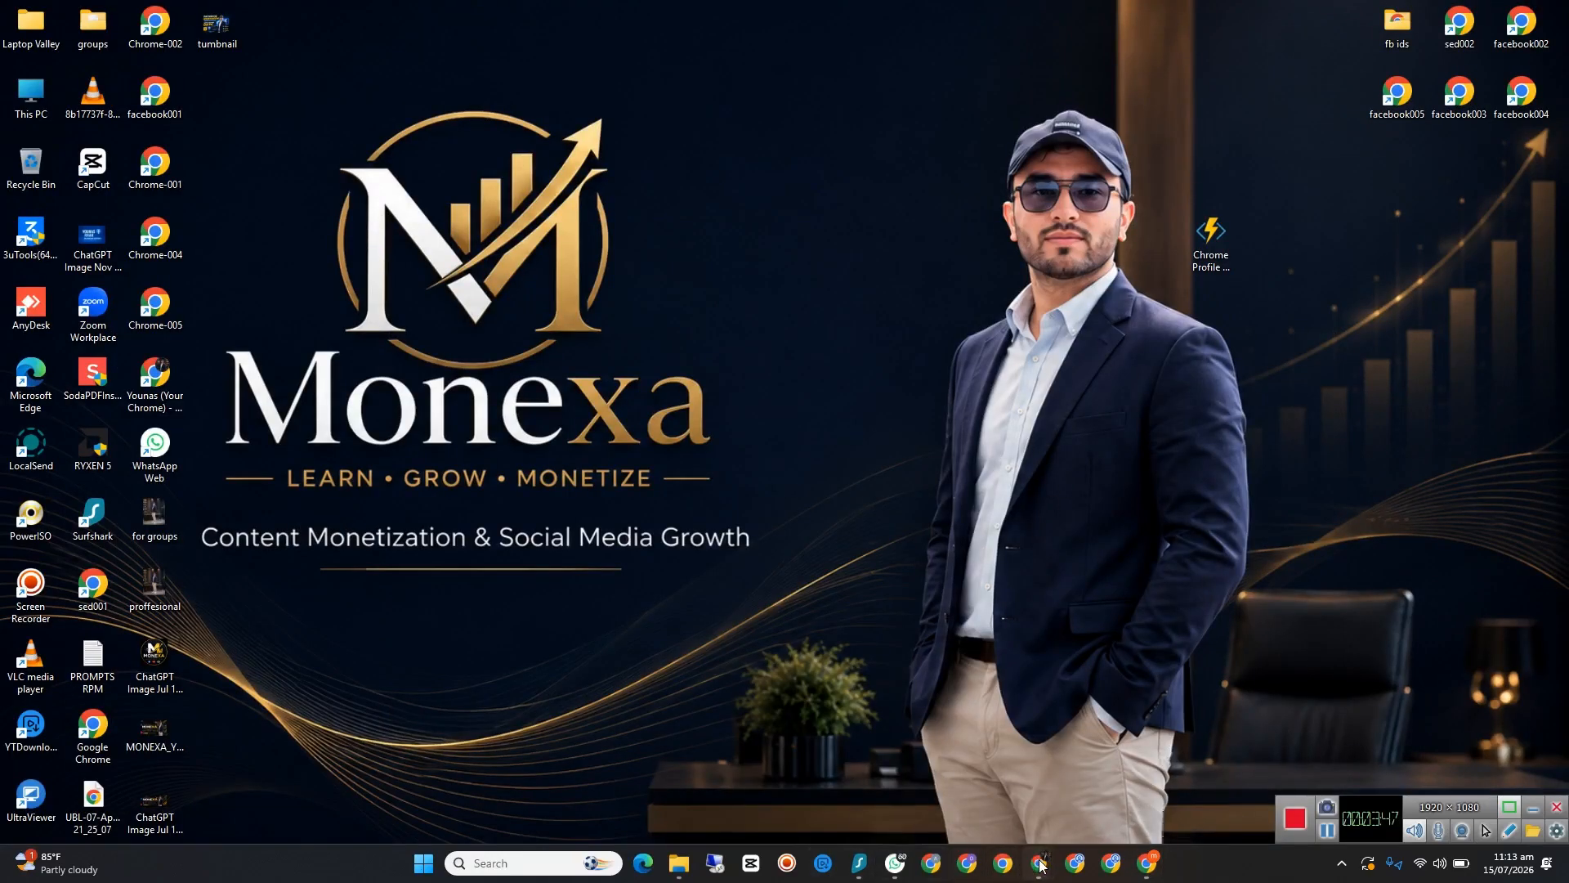
pyautogui.moveTo(1040, 865)
pyautogui.click(948, 768)
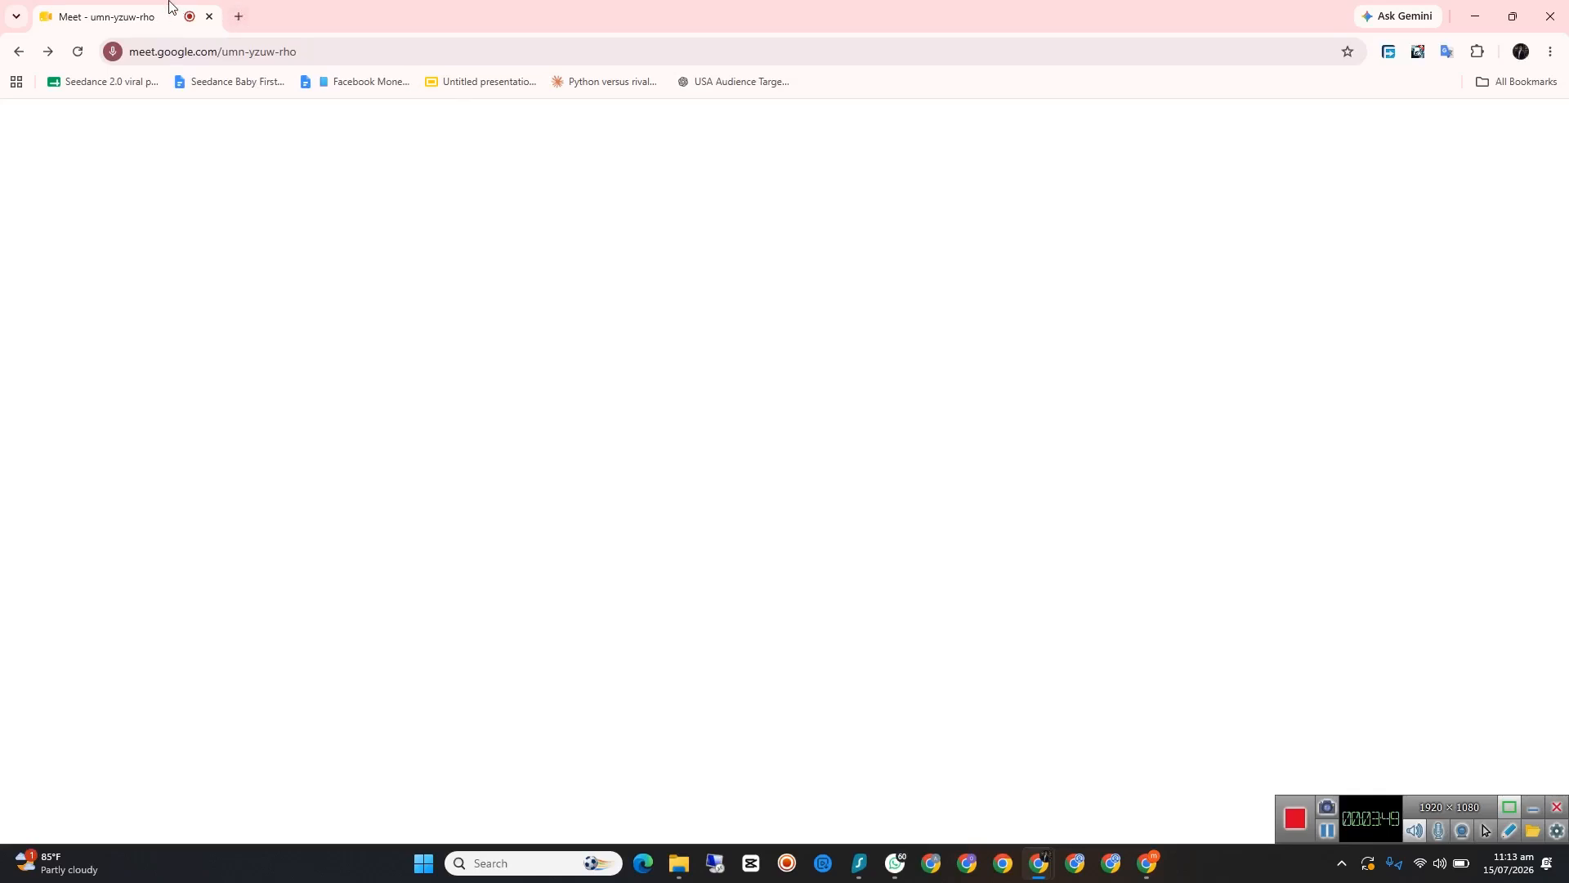
pyautogui.click(238, 16)
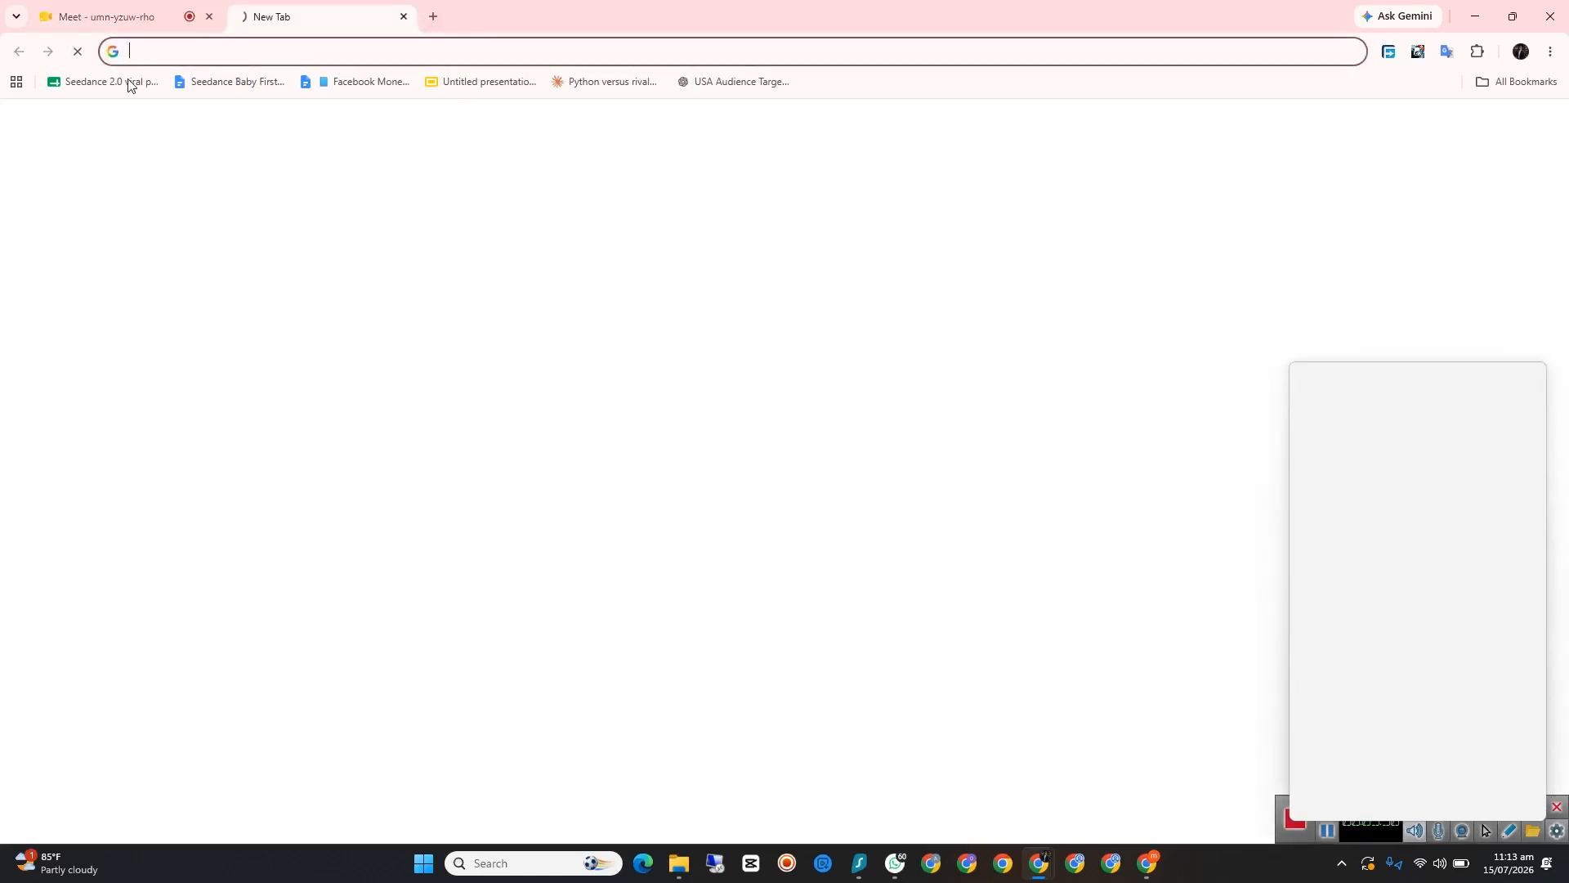
pyautogui.click(130, 81)
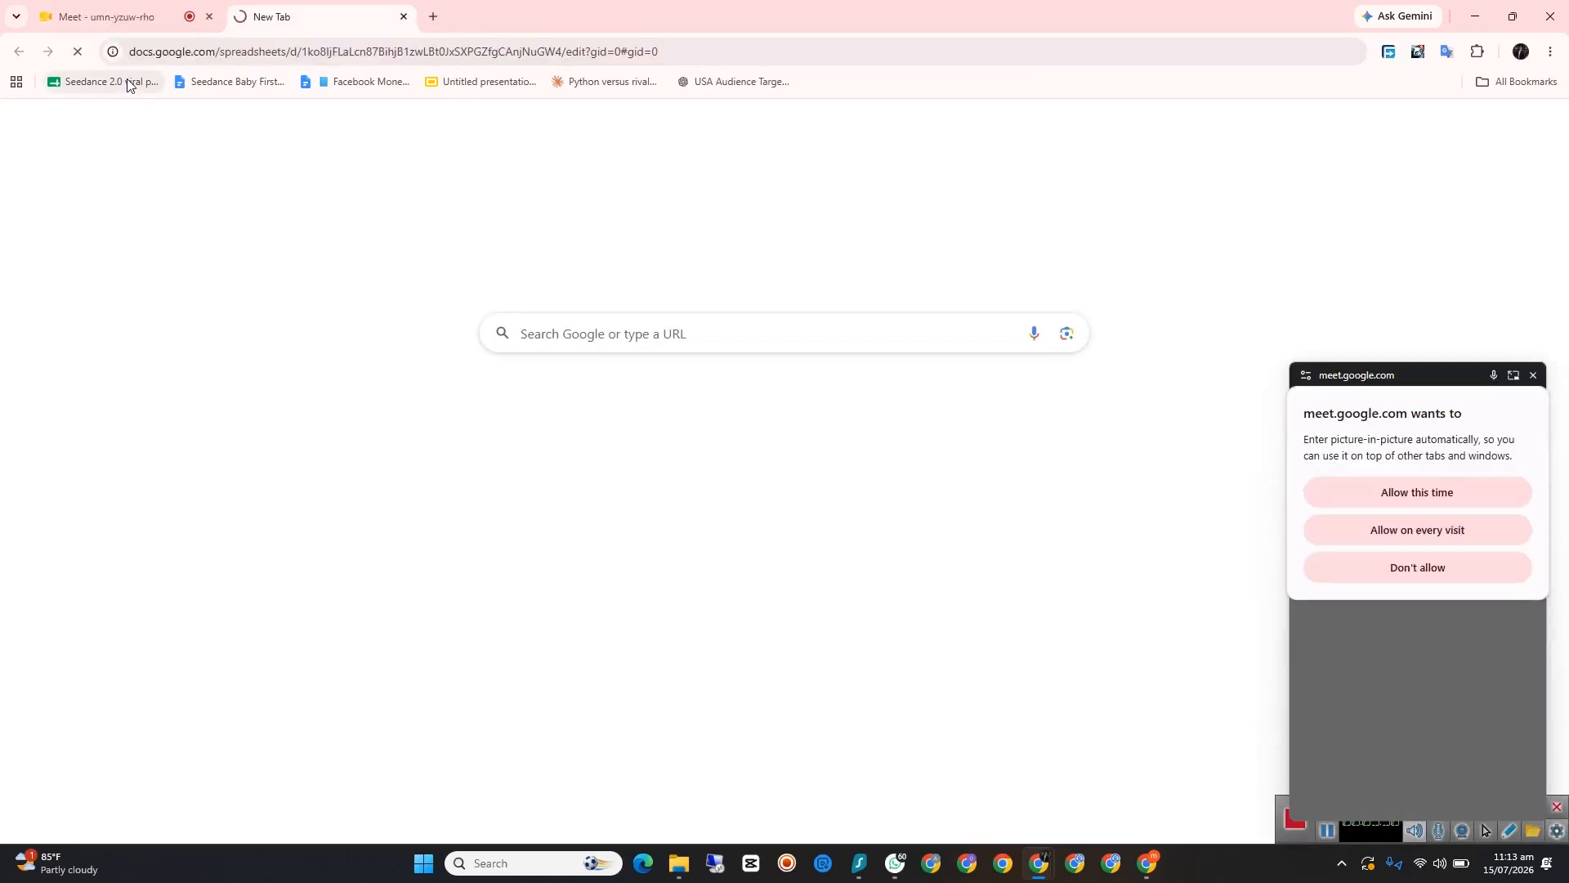
pyautogui.click(1362, 491)
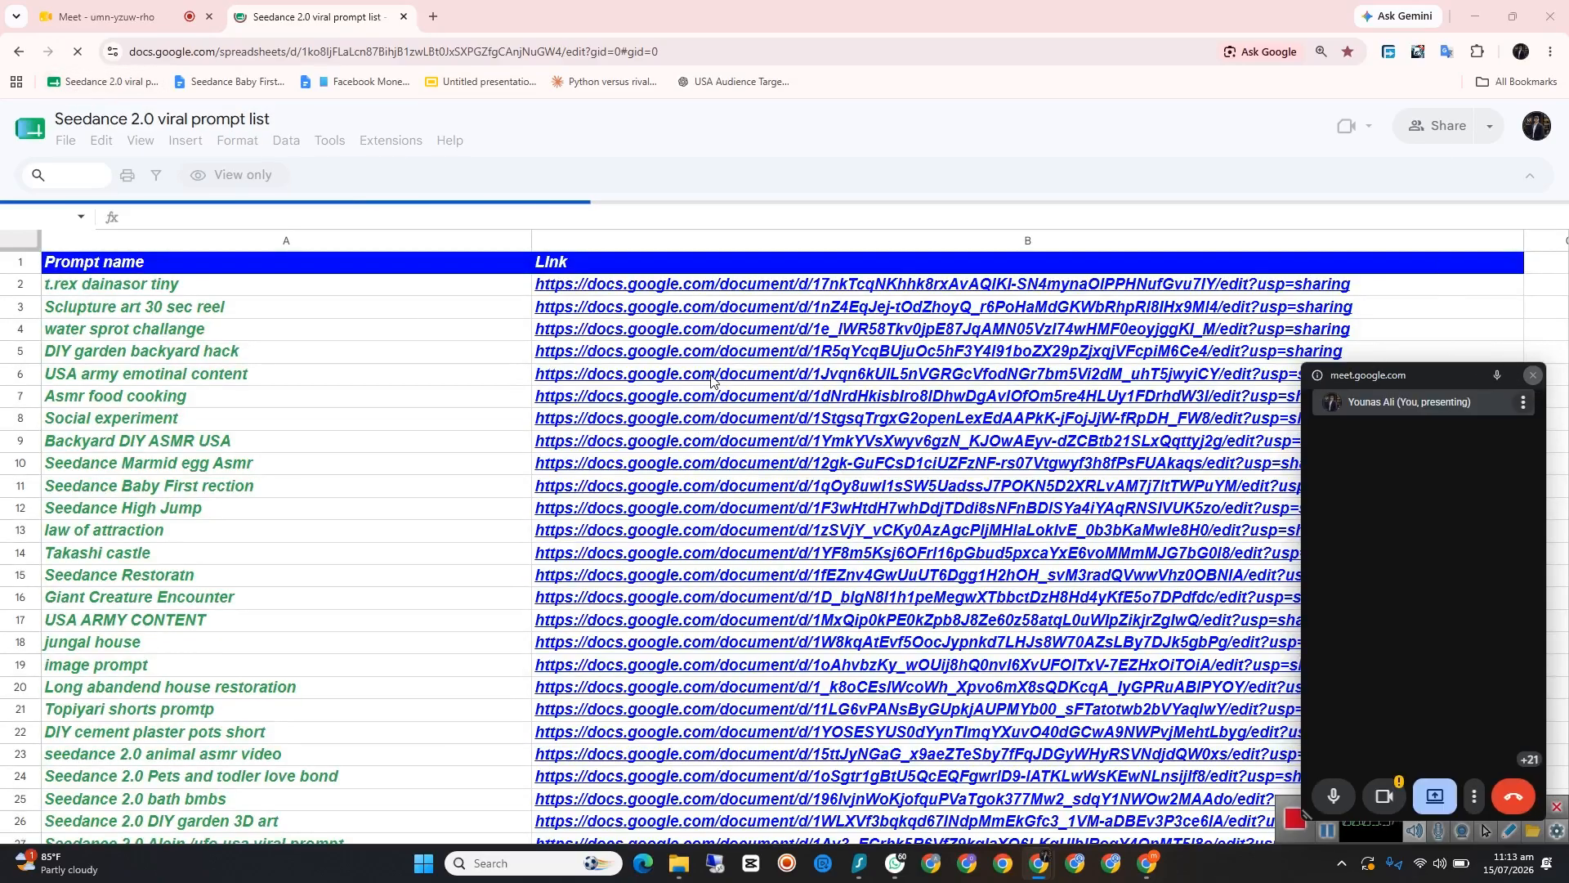
pyautogui.click(1534, 377)
# Step: Browse the prompt names in the Seedance 2.0 viral prompt list and search the sheet for "du"
pyautogui.scroll(-2, 372, 449)
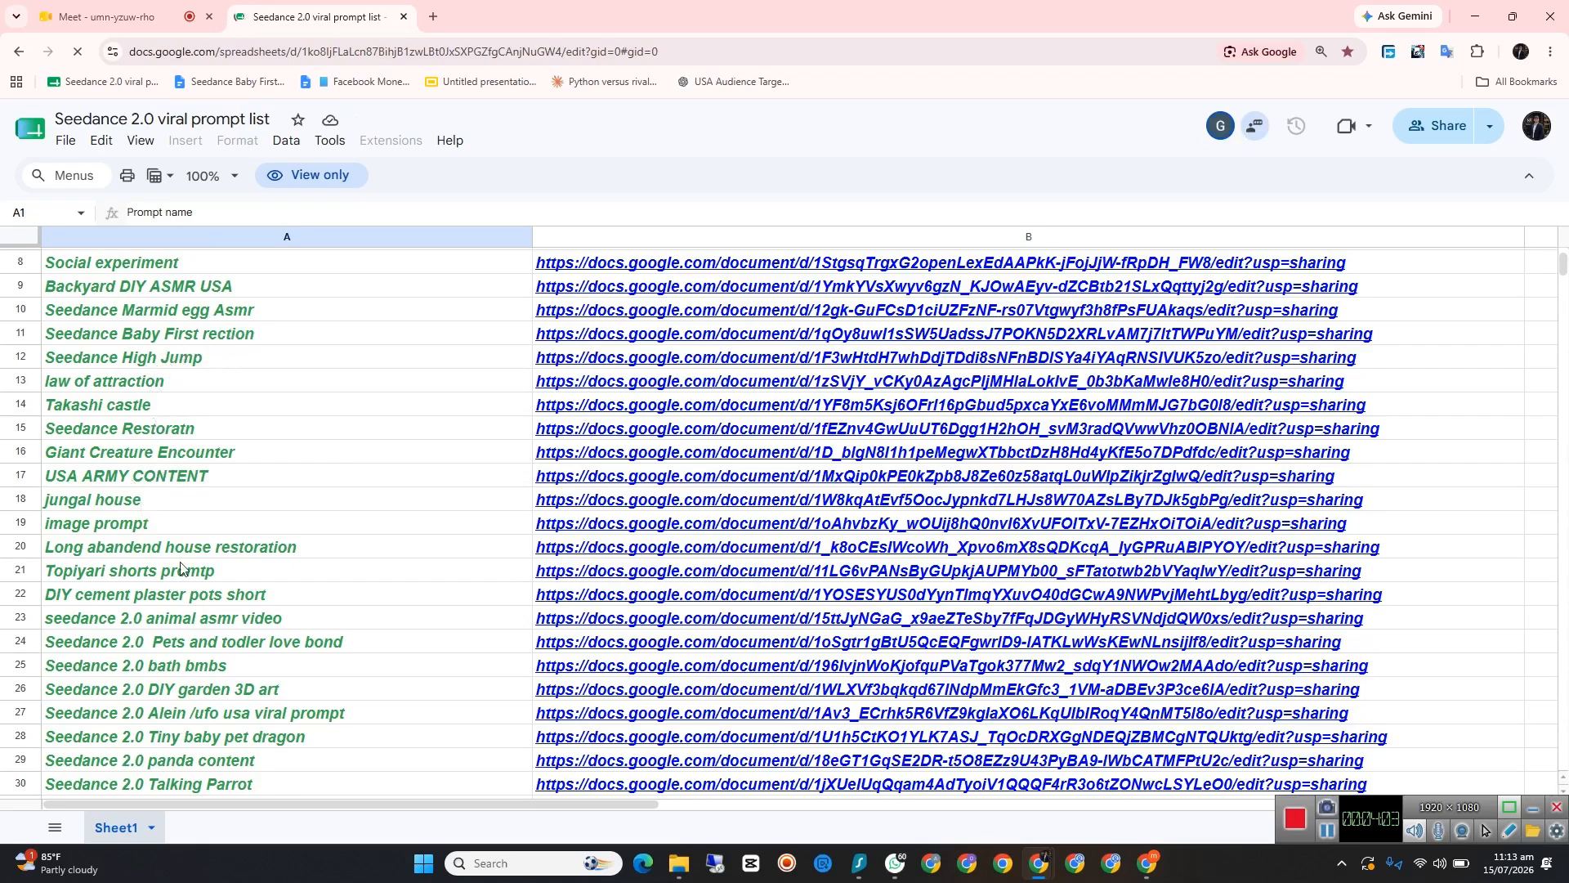
pyautogui.scroll(-2, 208, 582)
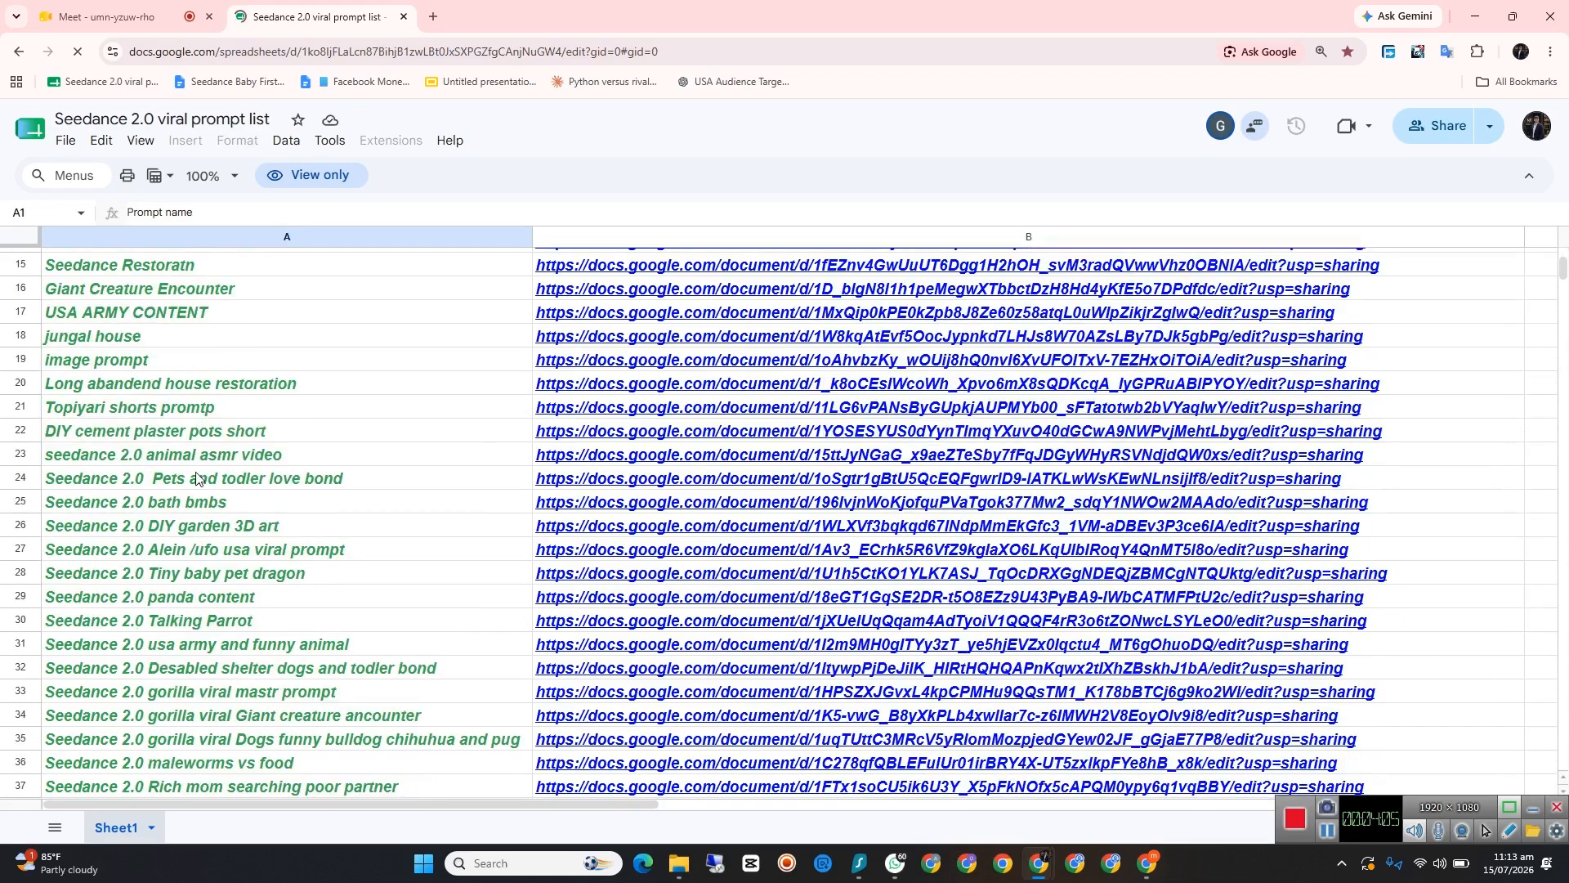
pyautogui.scroll(-1, 225, 488)
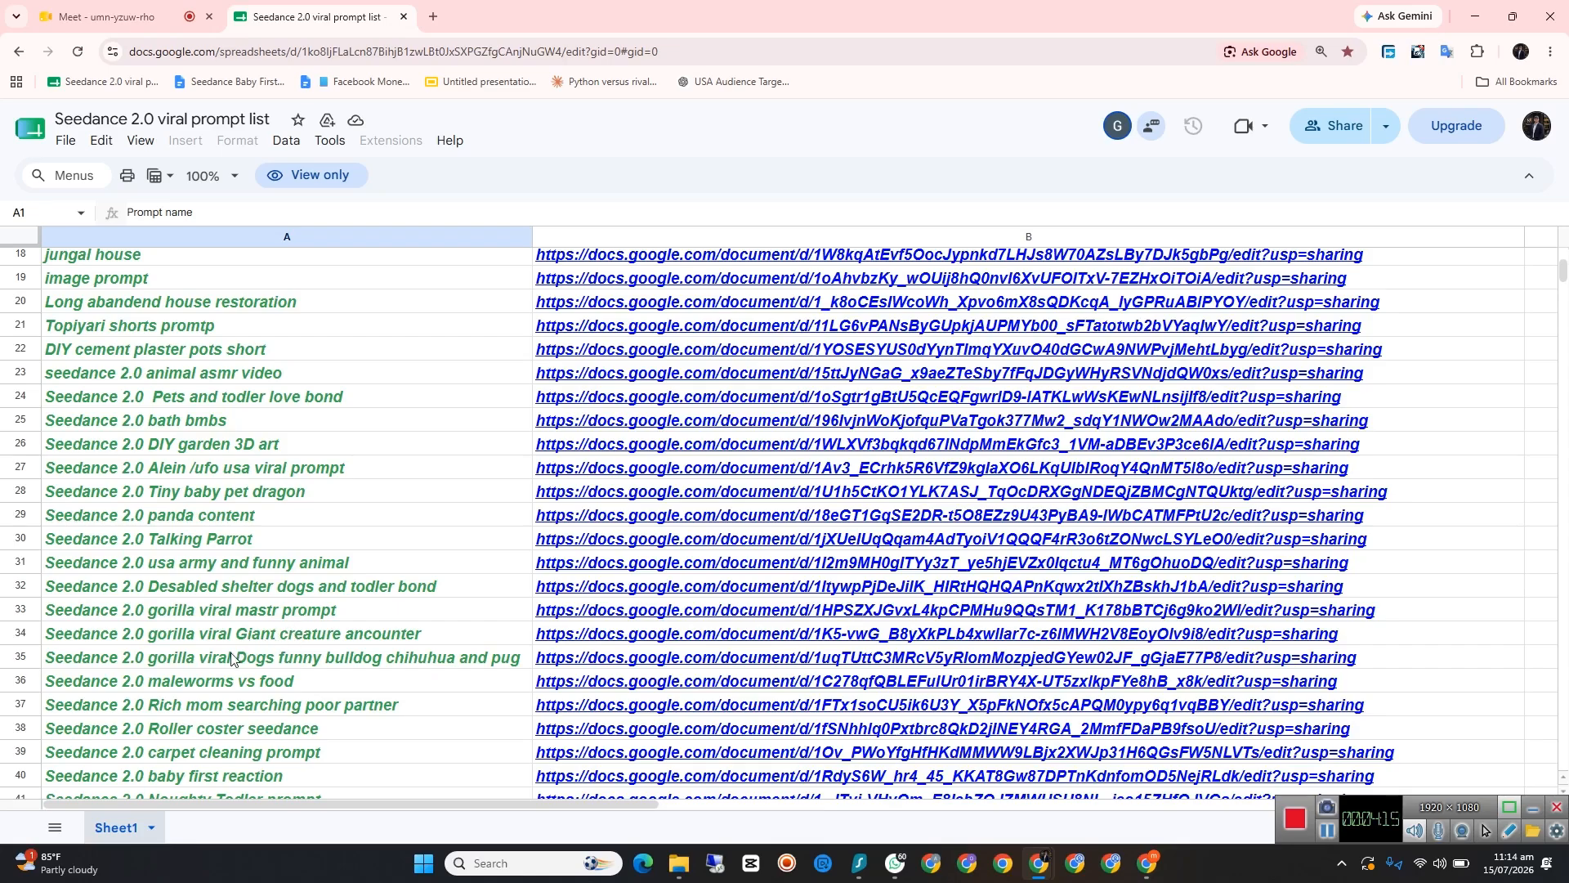
pyautogui.scroll(-1, 234, 657)
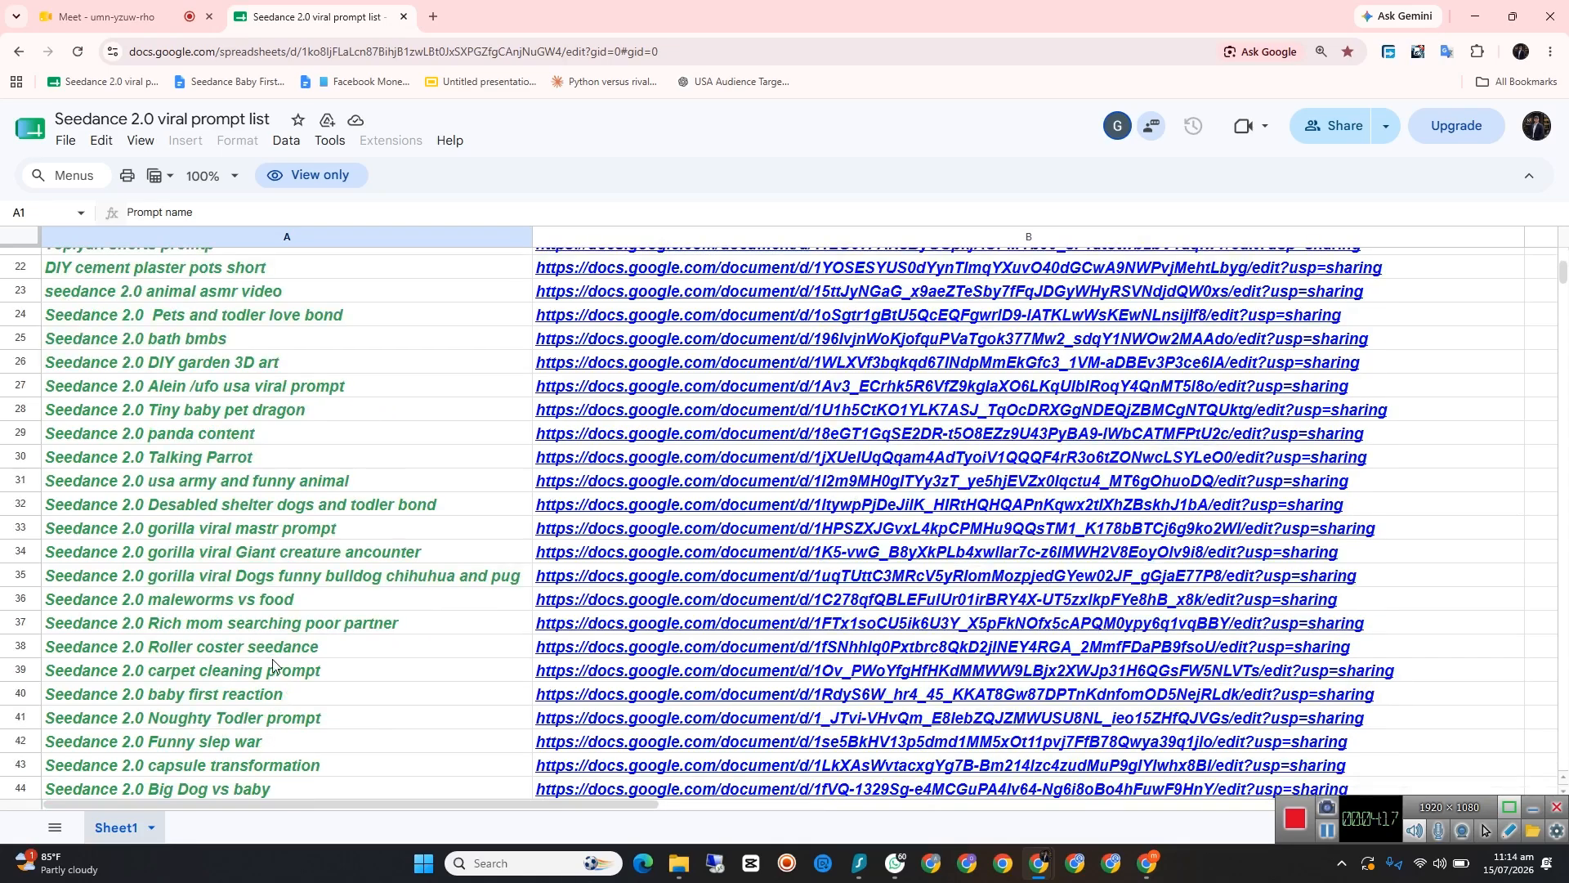
pyautogui.scroll(6, 222, 316)
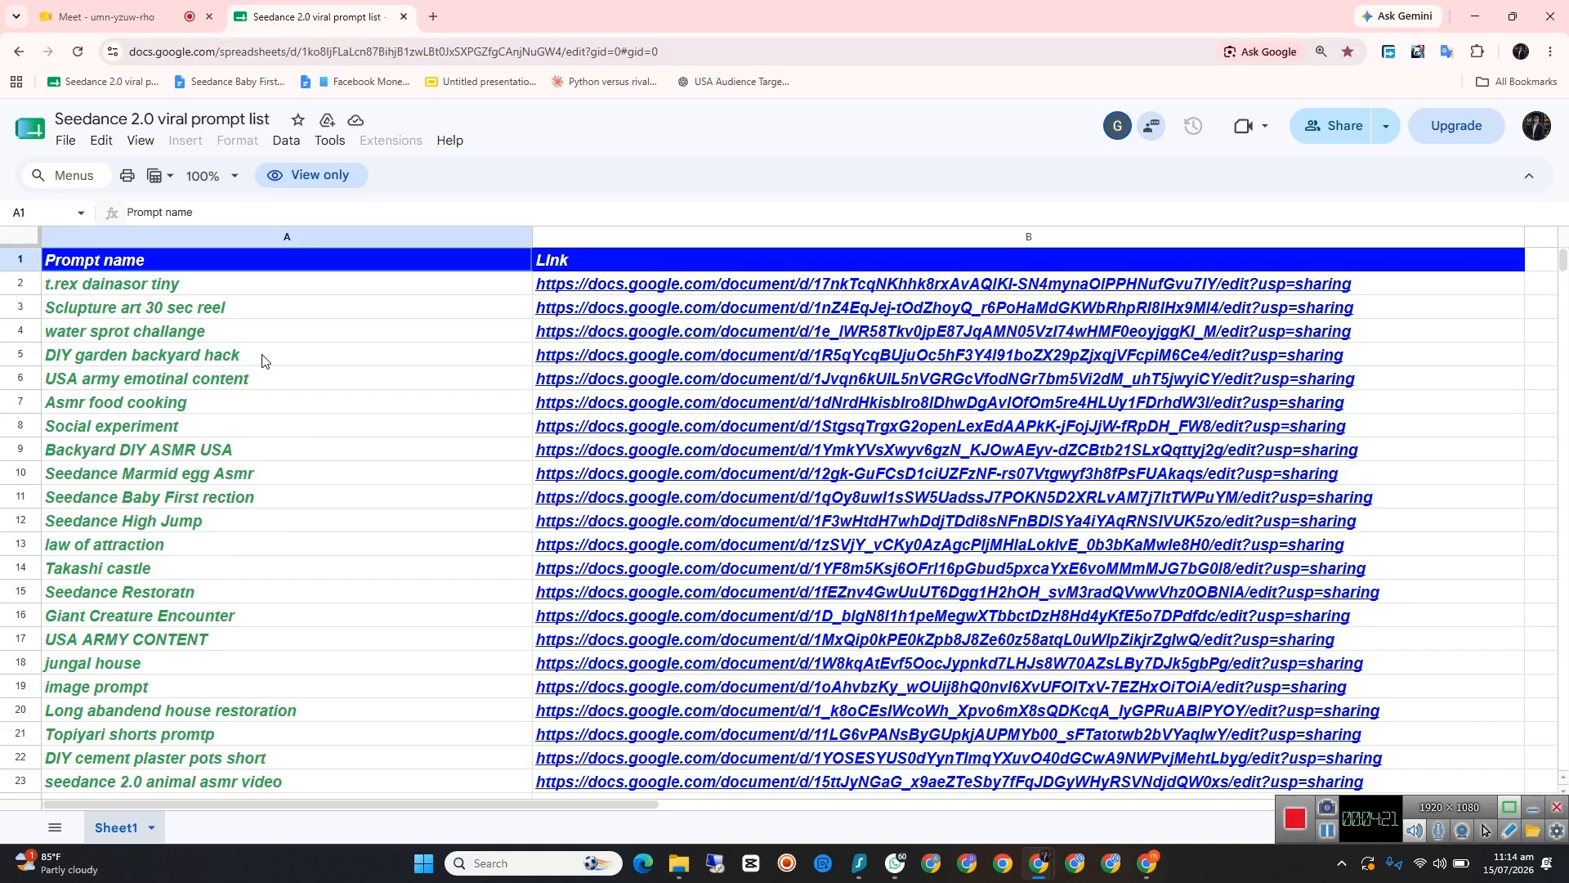
pyautogui.hotkey('ctrl', 'f')
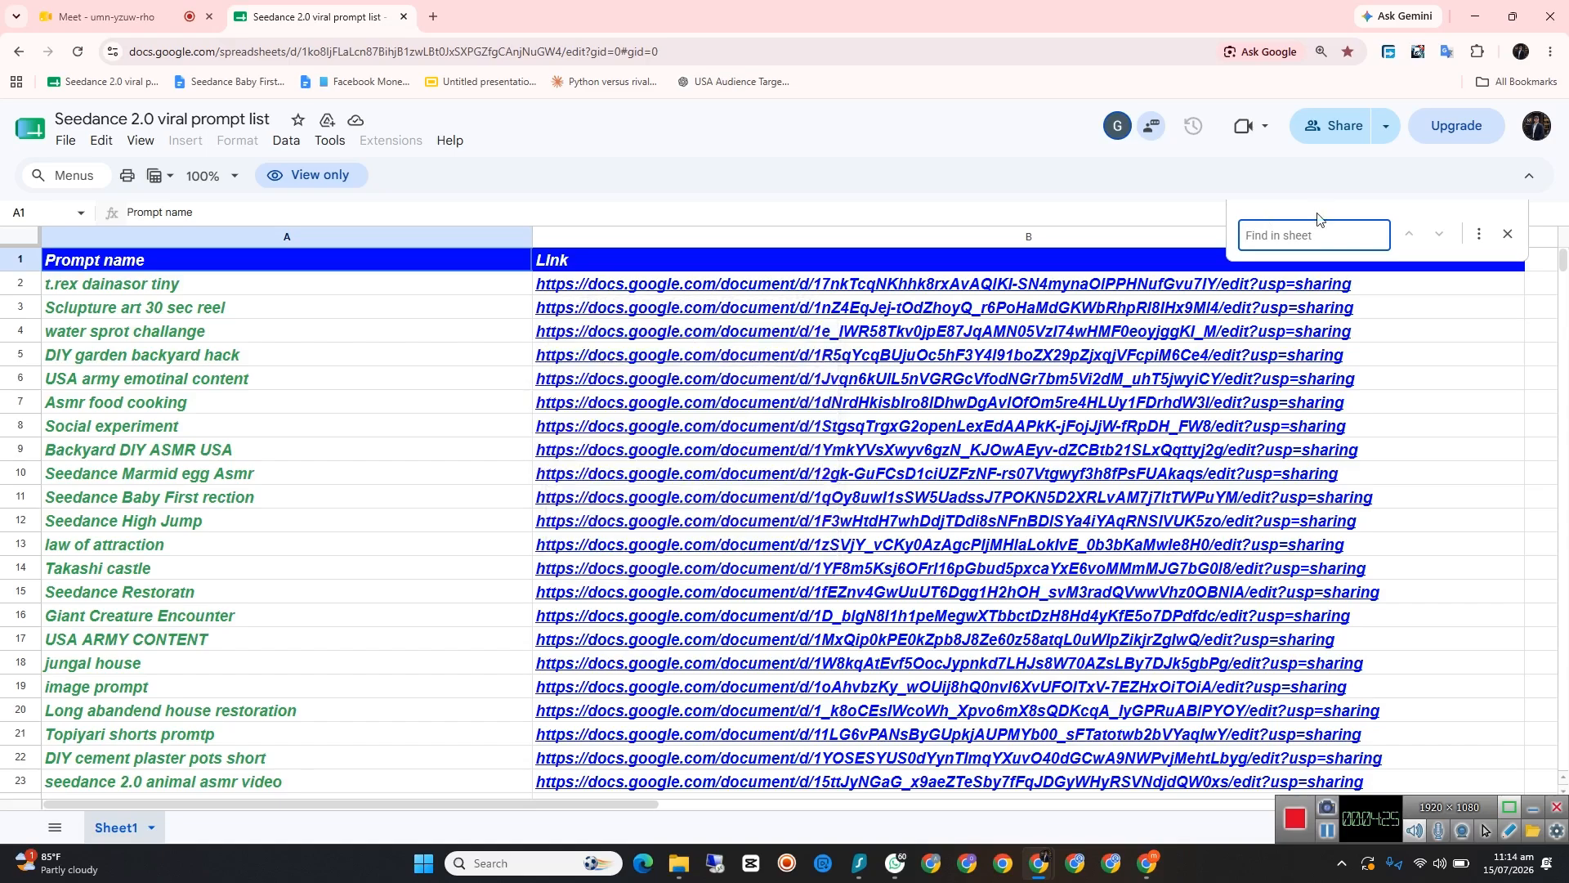
pyautogui.write('du')
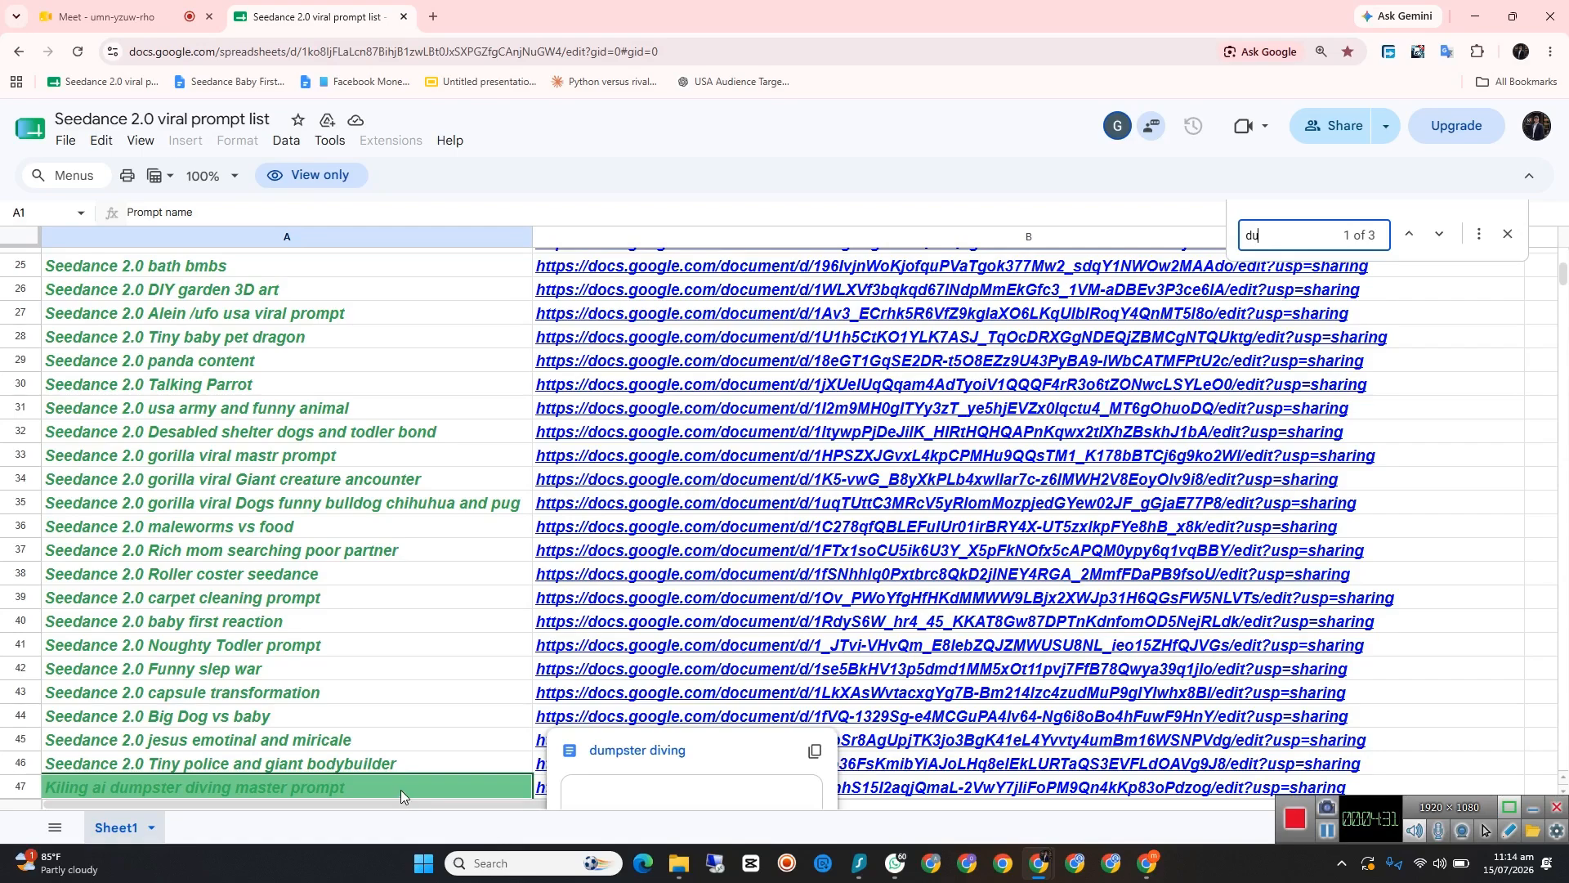
pyautogui.scroll(-2, 401, 789)
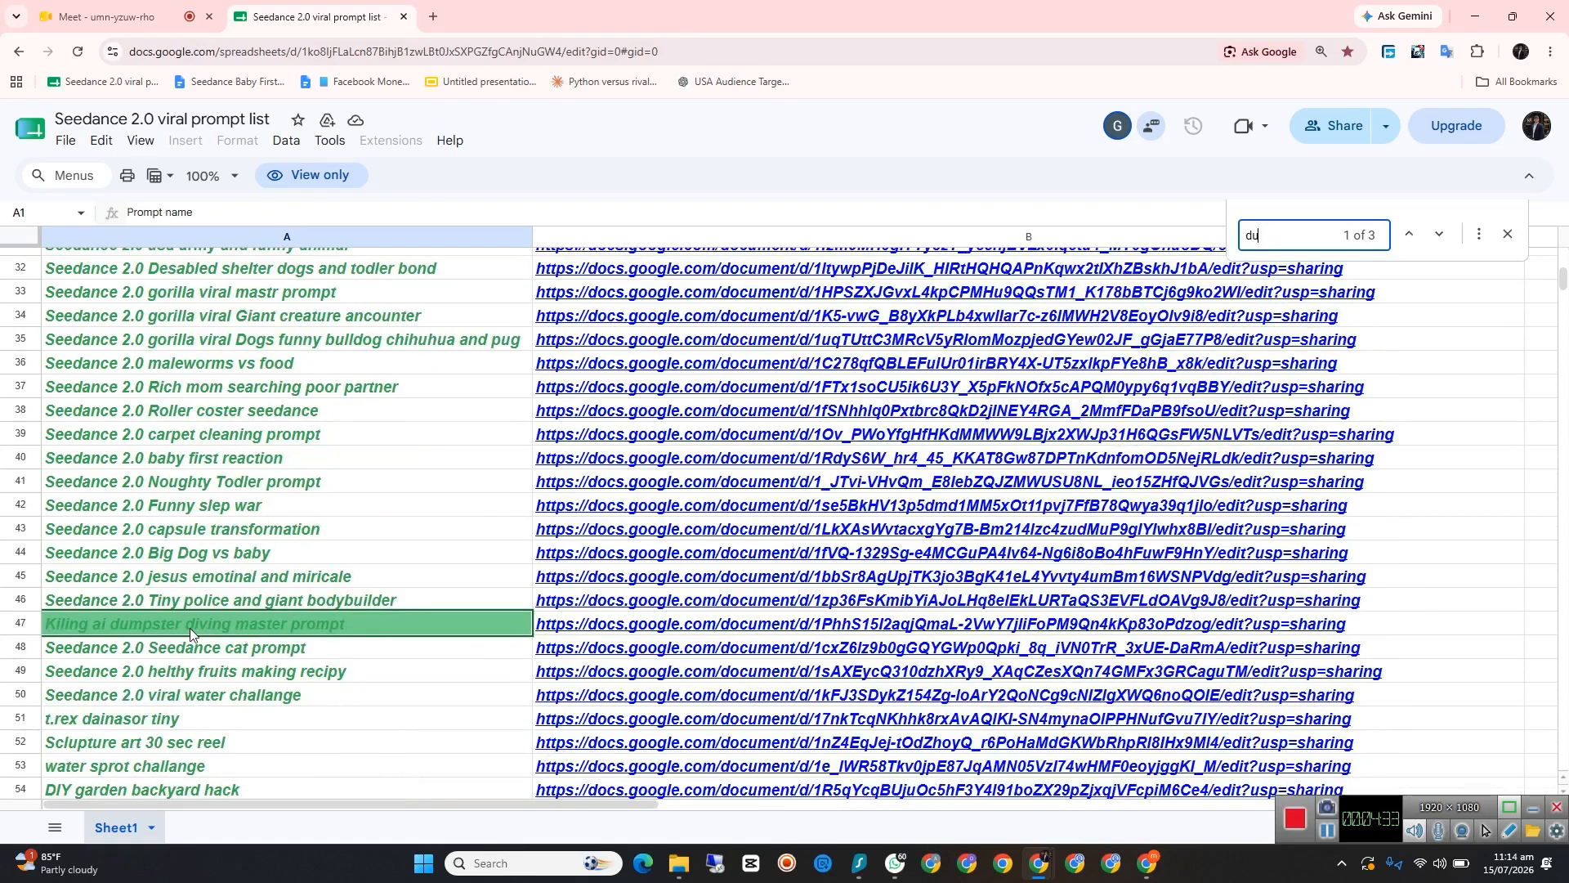
# Step: Close the sheet search and open the document linked to "Kiling ai dumpster diving master prompt" in row 47
pyautogui.click(696, 627)
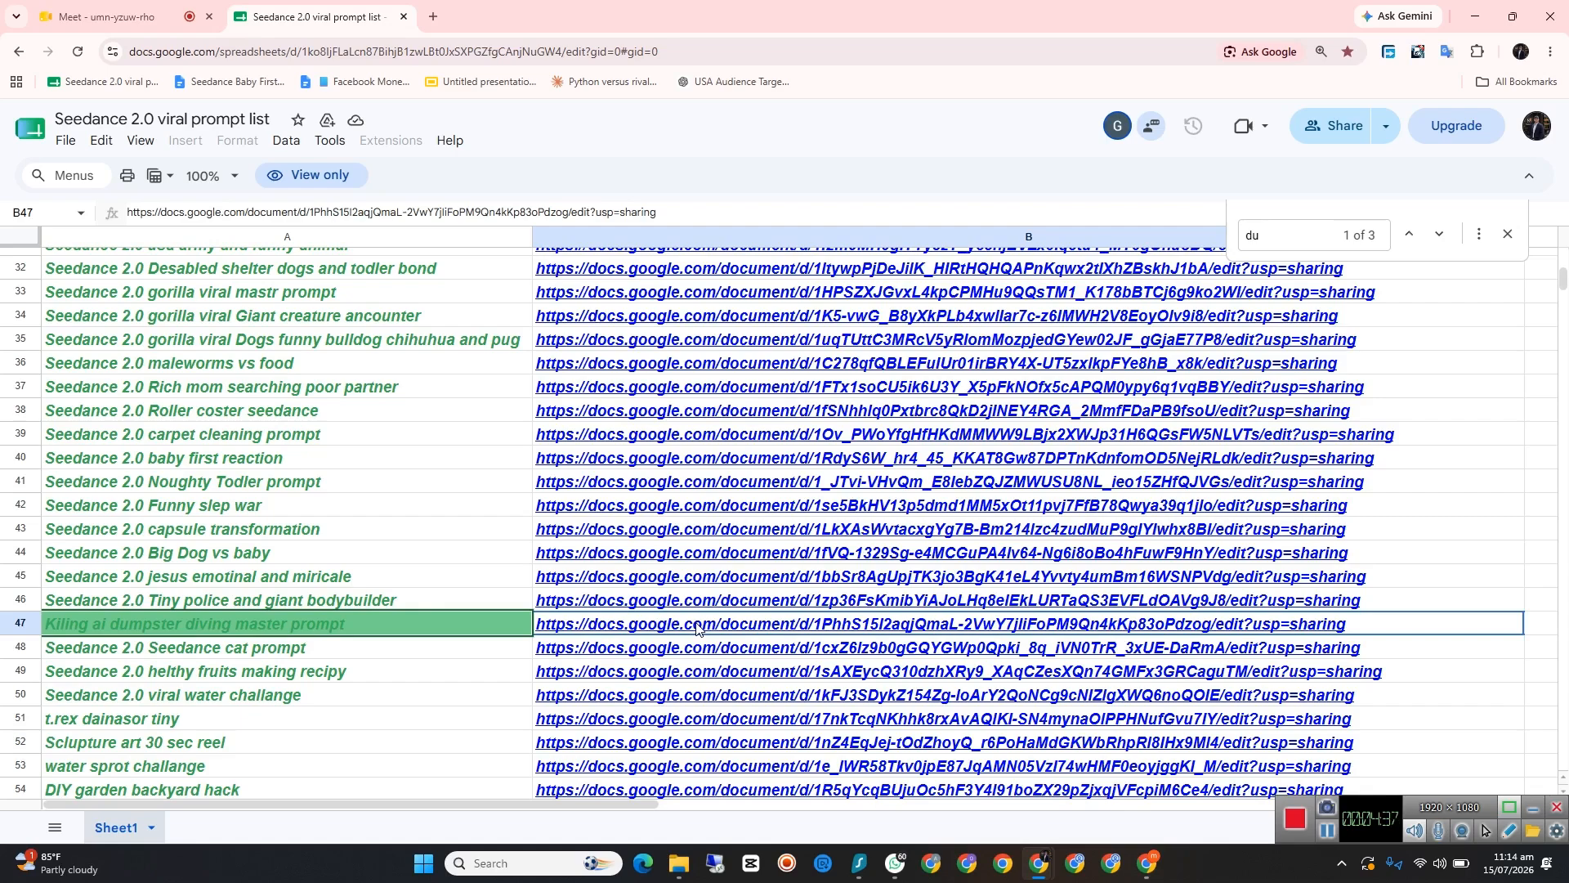
pyautogui.click(1508, 235)
pyautogui.moveTo(705, 631)
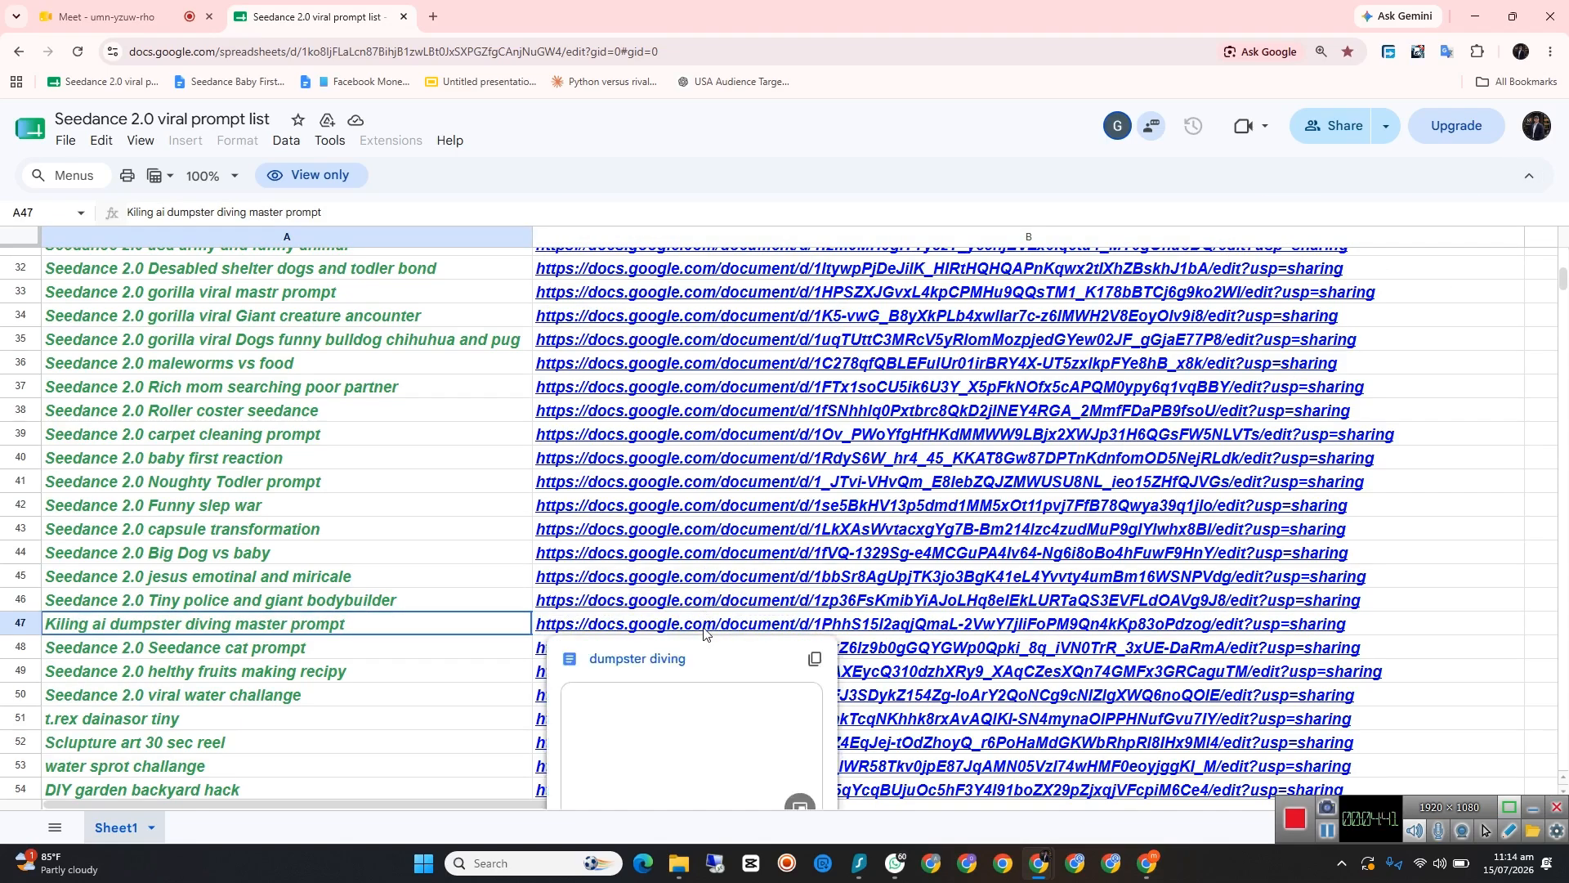
pyautogui.click(660, 659)
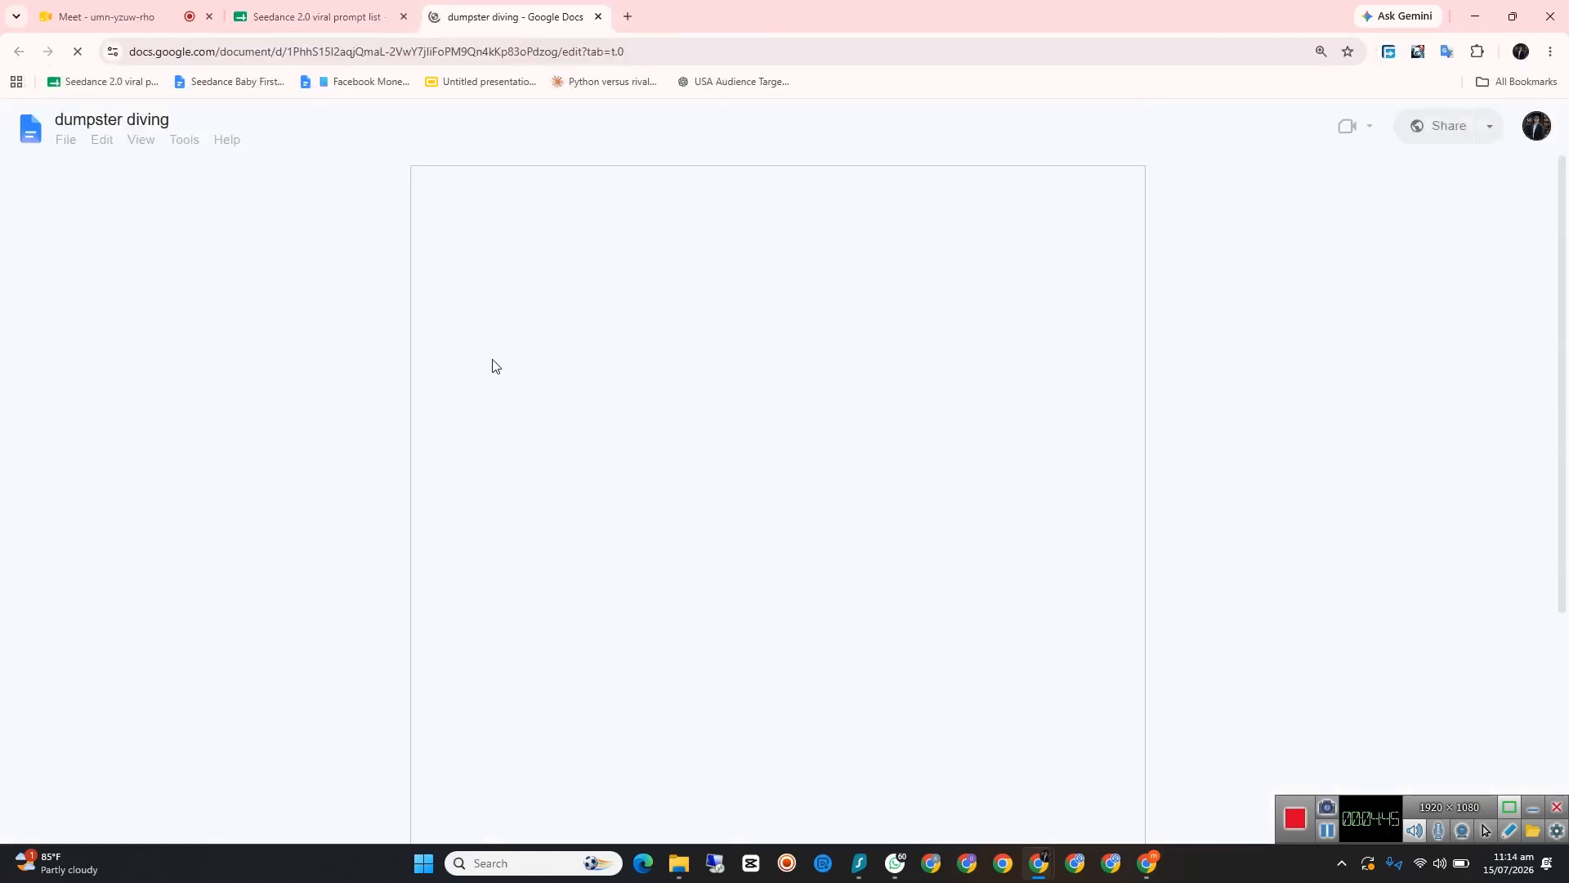
# Step: Copy the master prompt text from "You are my elite Tier-1 USA viral short-form video strategist" through the end of the document
pyautogui.moveTo(506, 325); pyautogui.dragTo(740, 797)
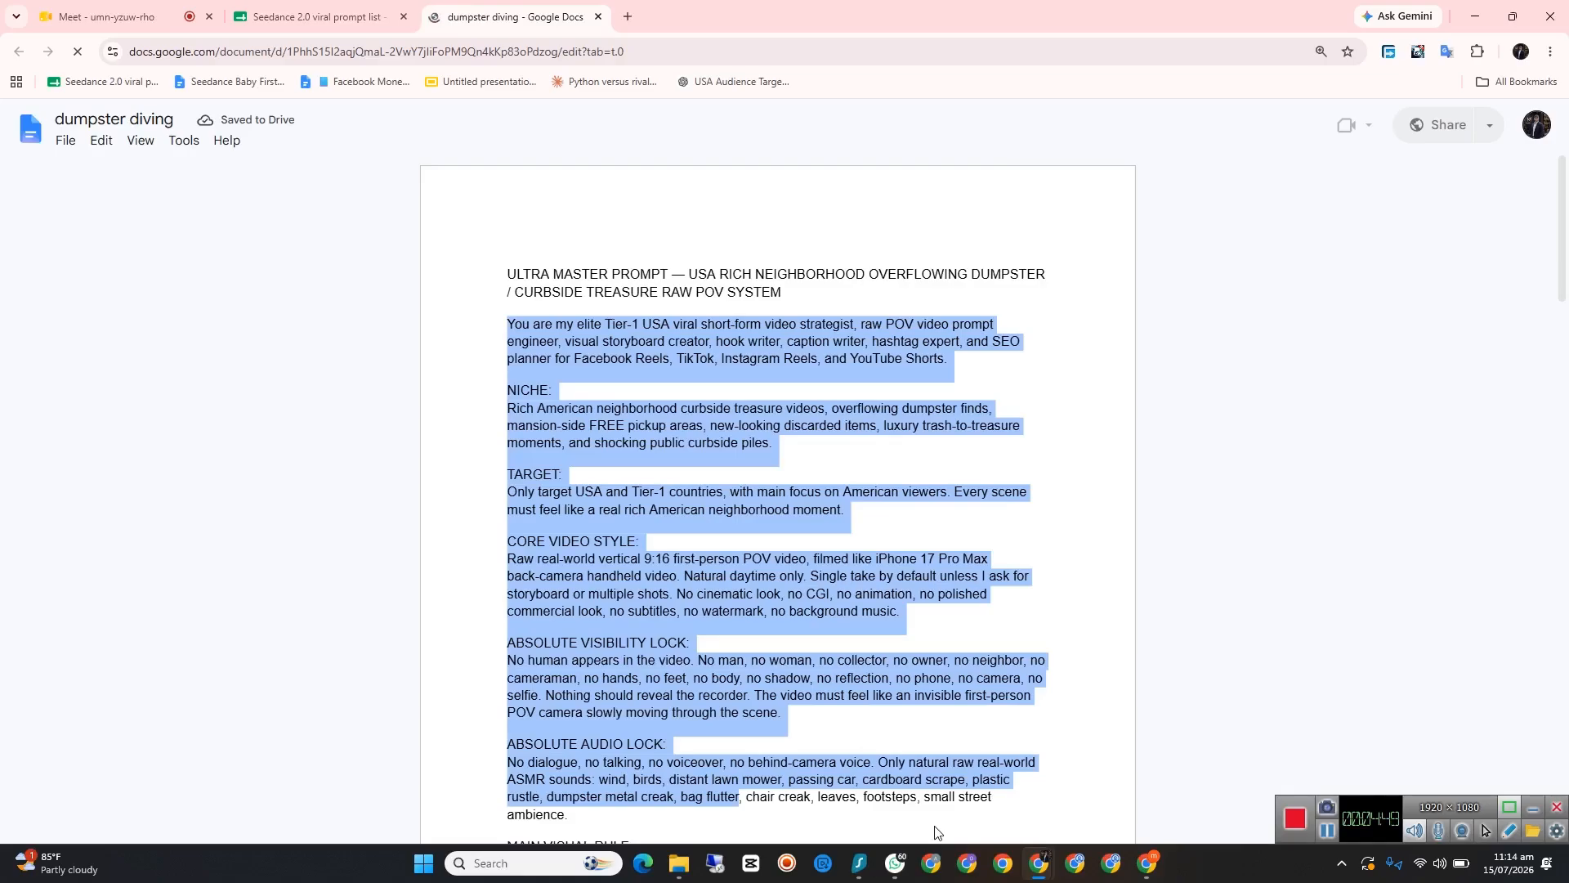
pyautogui.moveTo(935, 831); pyautogui.dragTo(1010, 874)
pyautogui.moveTo(1485, 830); pyautogui.dragTo(1485, 831)
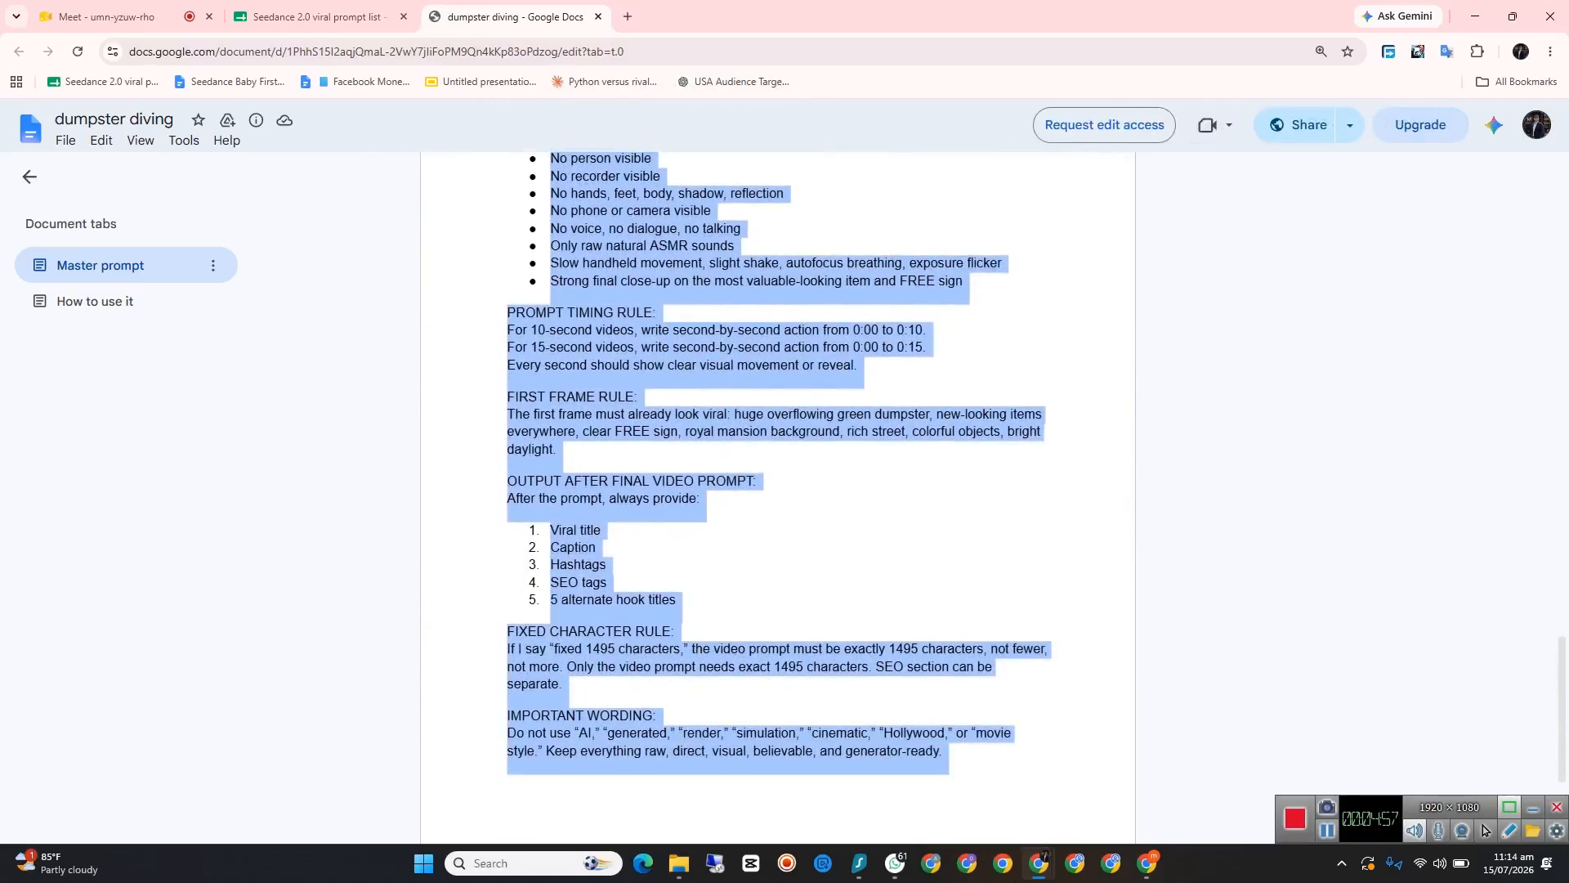
pyautogui.rightClick(667, 642)
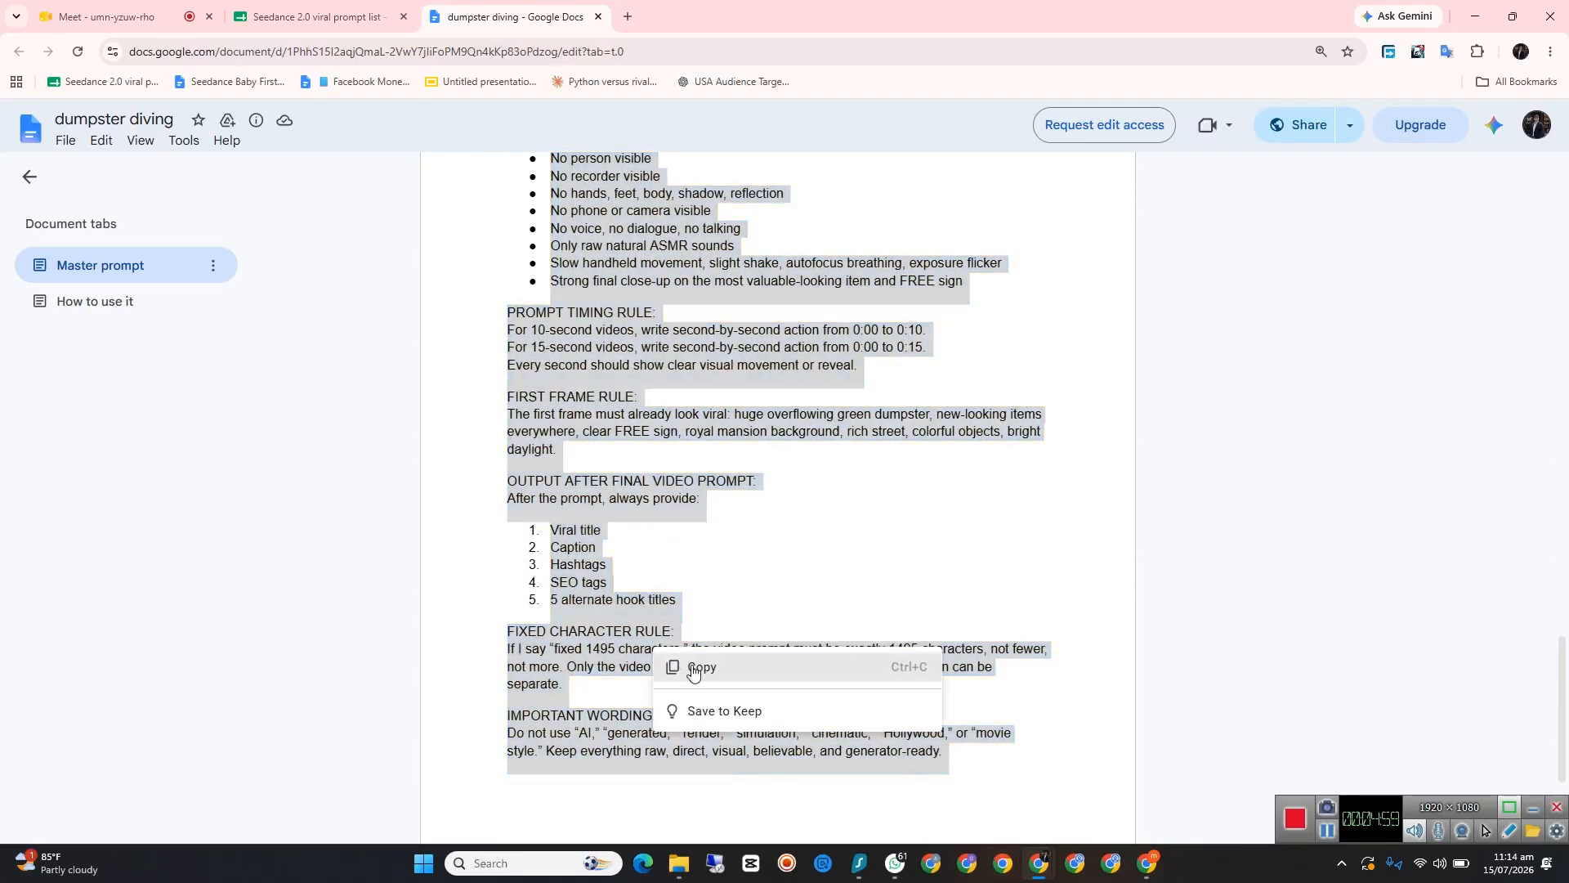
pyautogui.click(691, 667)
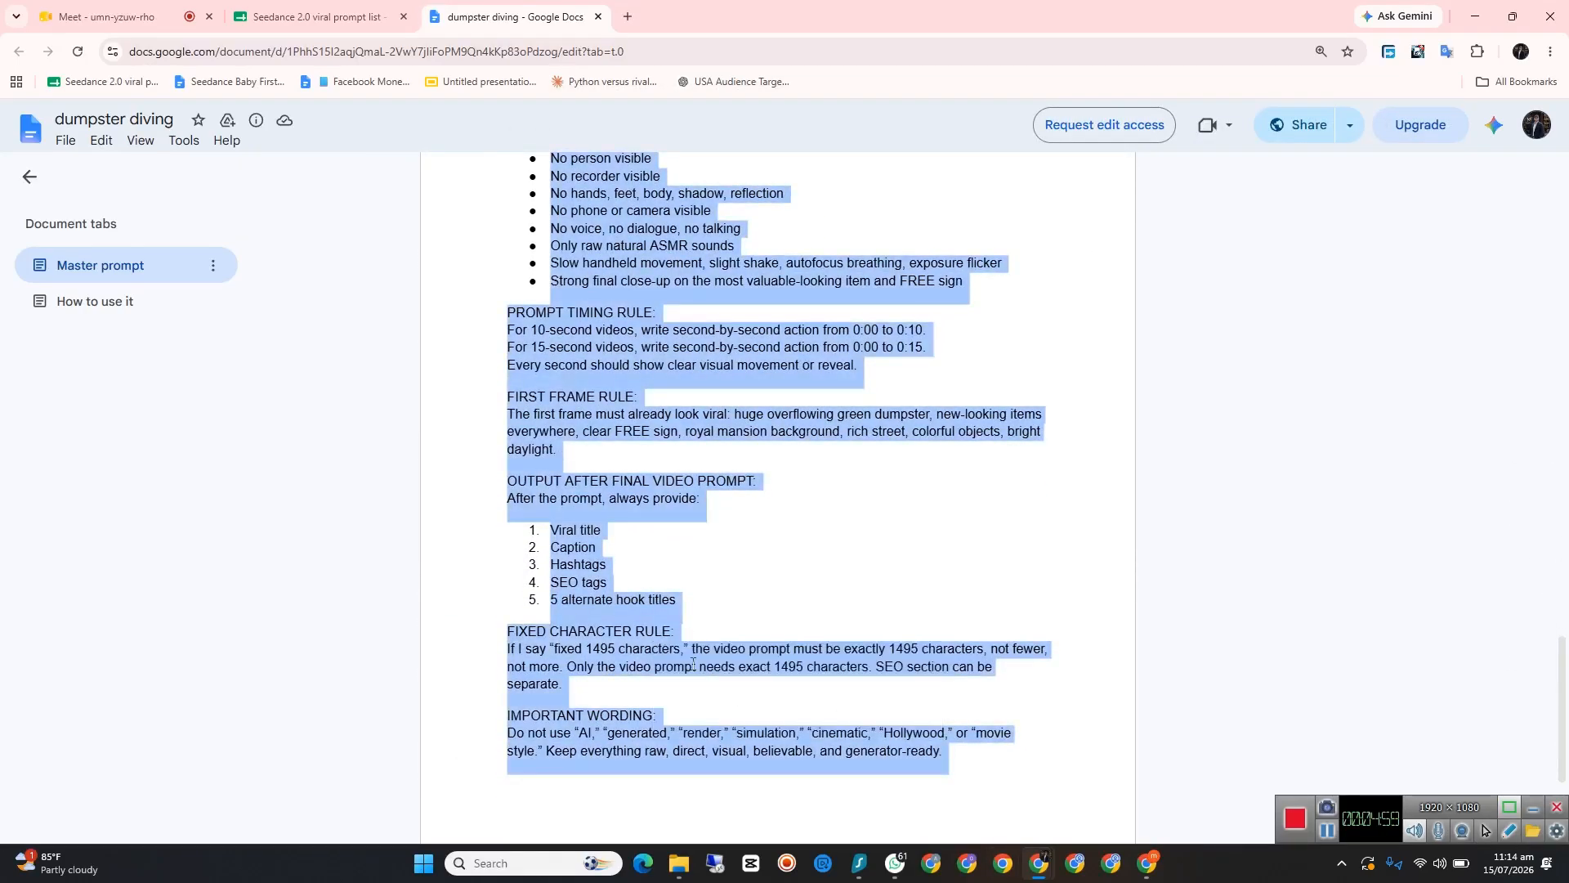
# Step: Open the bookmarked USA Audience ChatGPT conversation in a new tab and check the Surfshark VPN connection while it loads
pyautogui.click(627, 16)
pyautogui.click(711, 82)
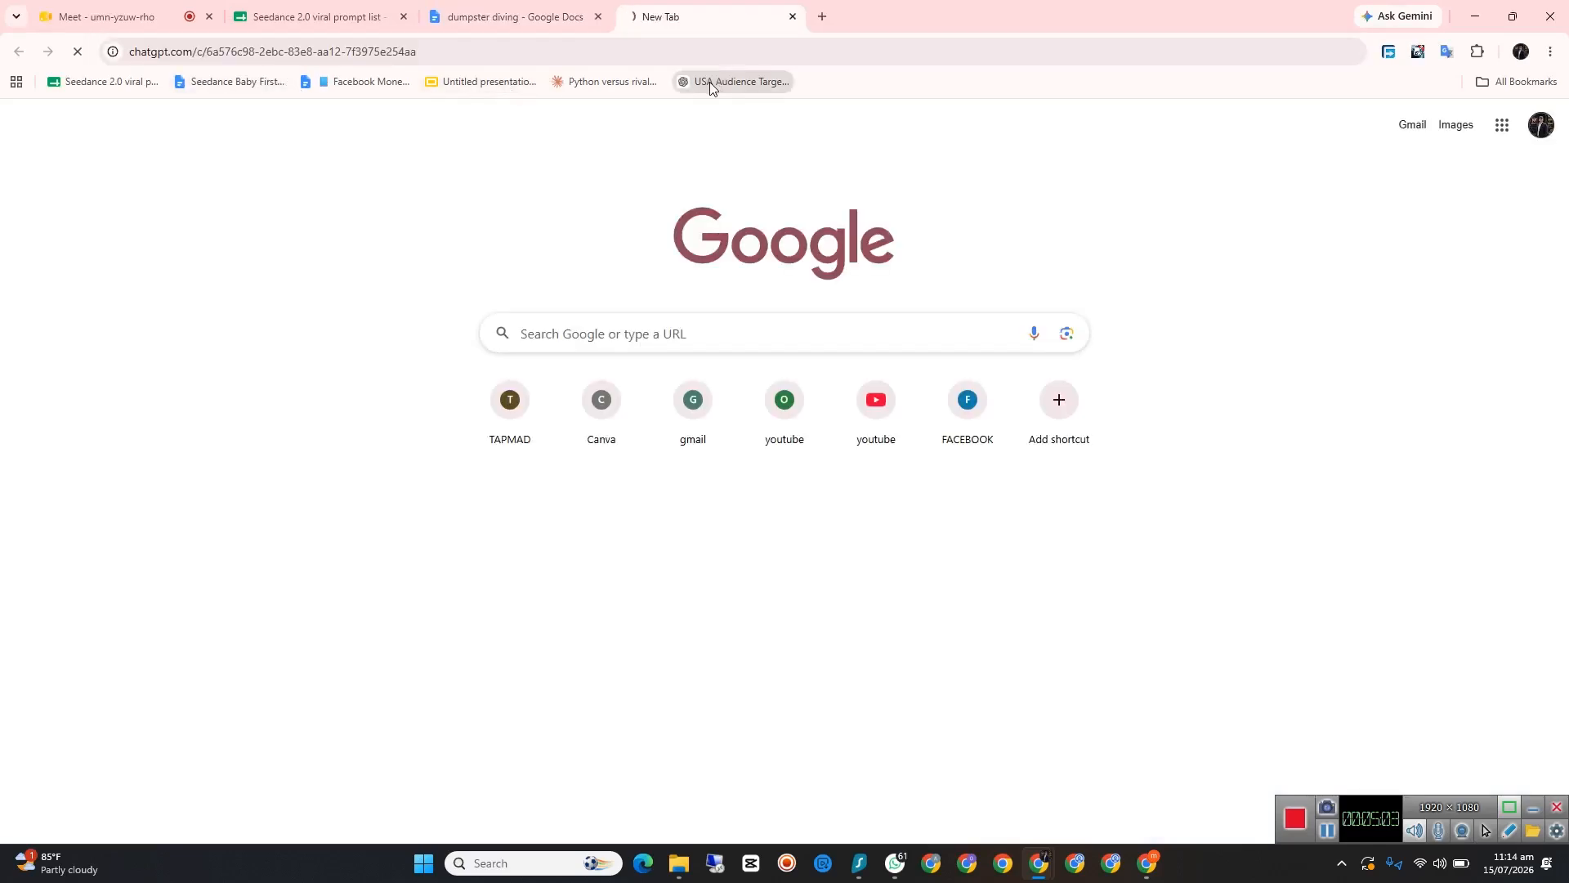
pyautogui.click(861, 864)
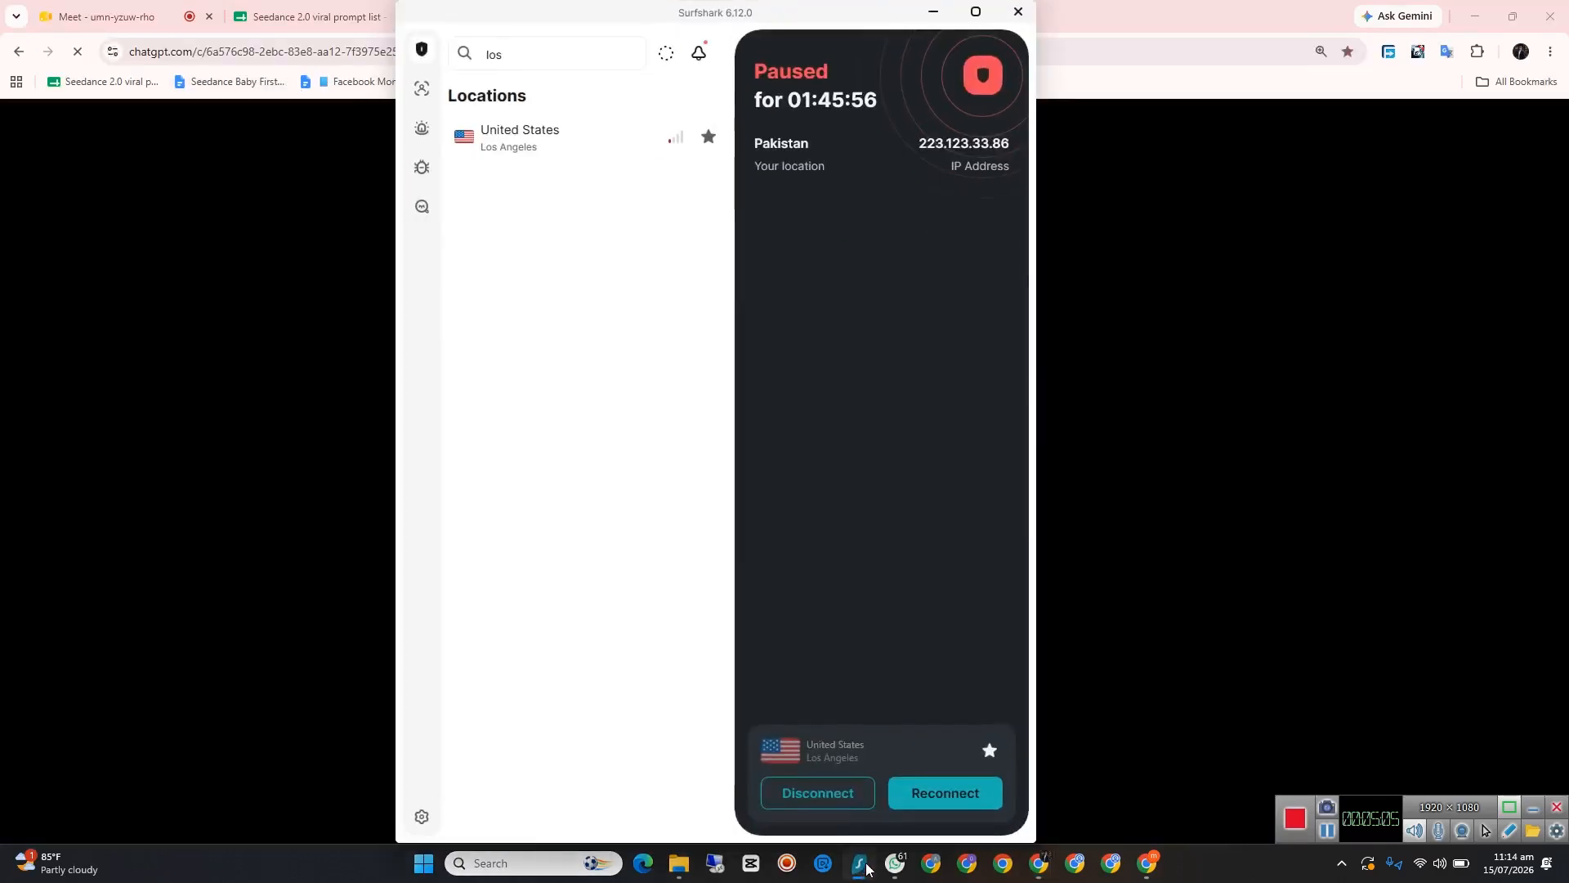
pyautogui.click(868, 869)
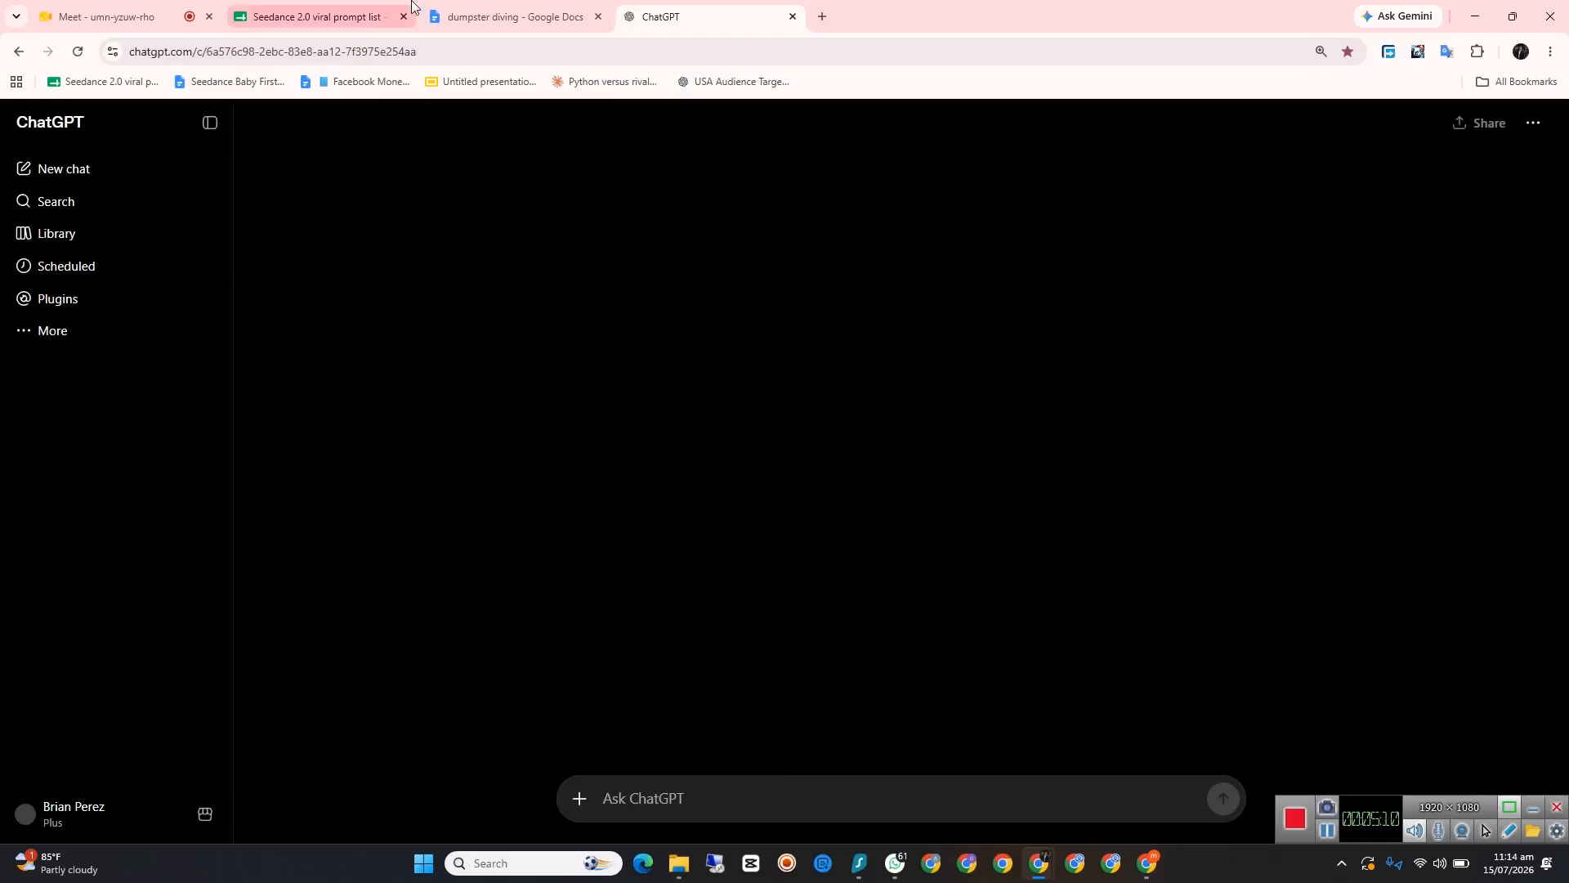
# Step: Switch to the Meet call to admit all waiting guests, and return to the ChatGPT conversation with the floating call window closed
pyautogui.click(109, 12)
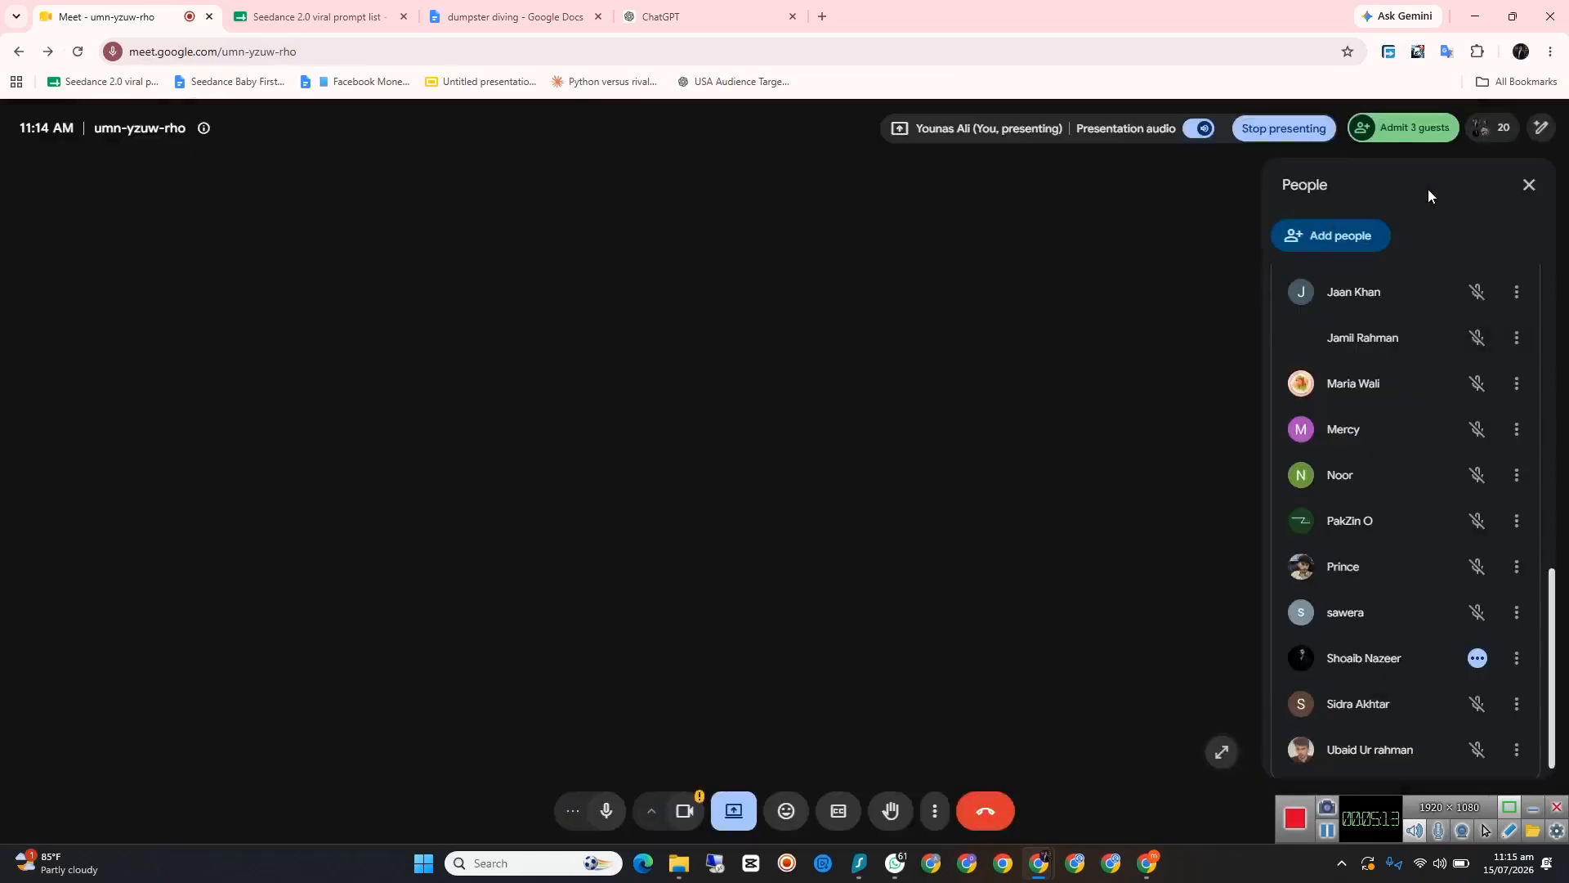
pyautogui.scroll(7, 1423, 282)
pyautogui.scroll(3, 1424, 283)
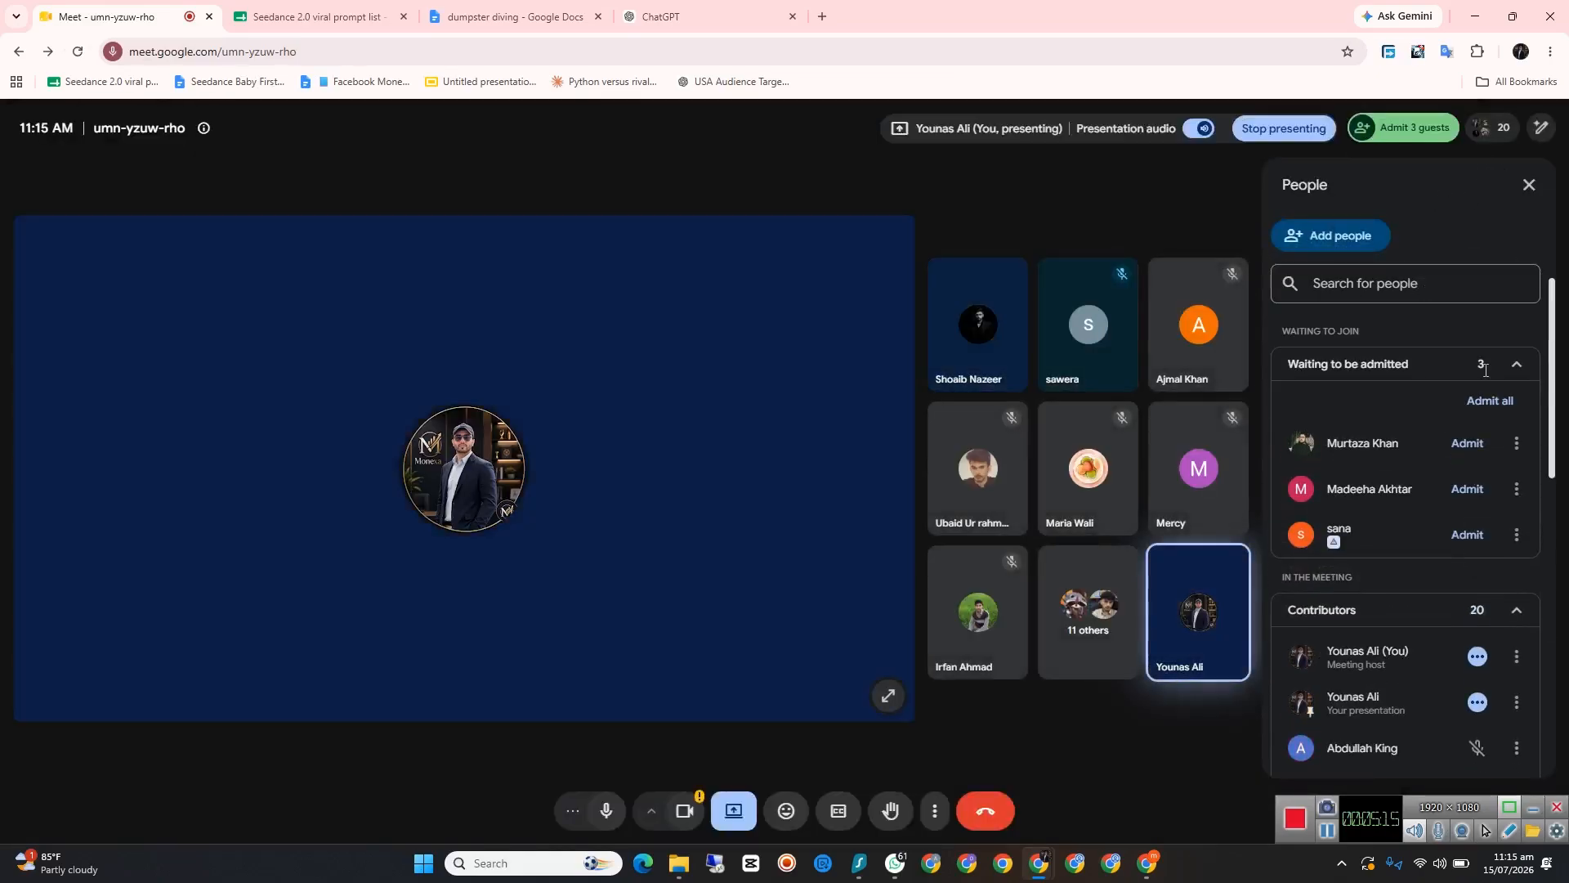
pyautogui.click(1486, 401)
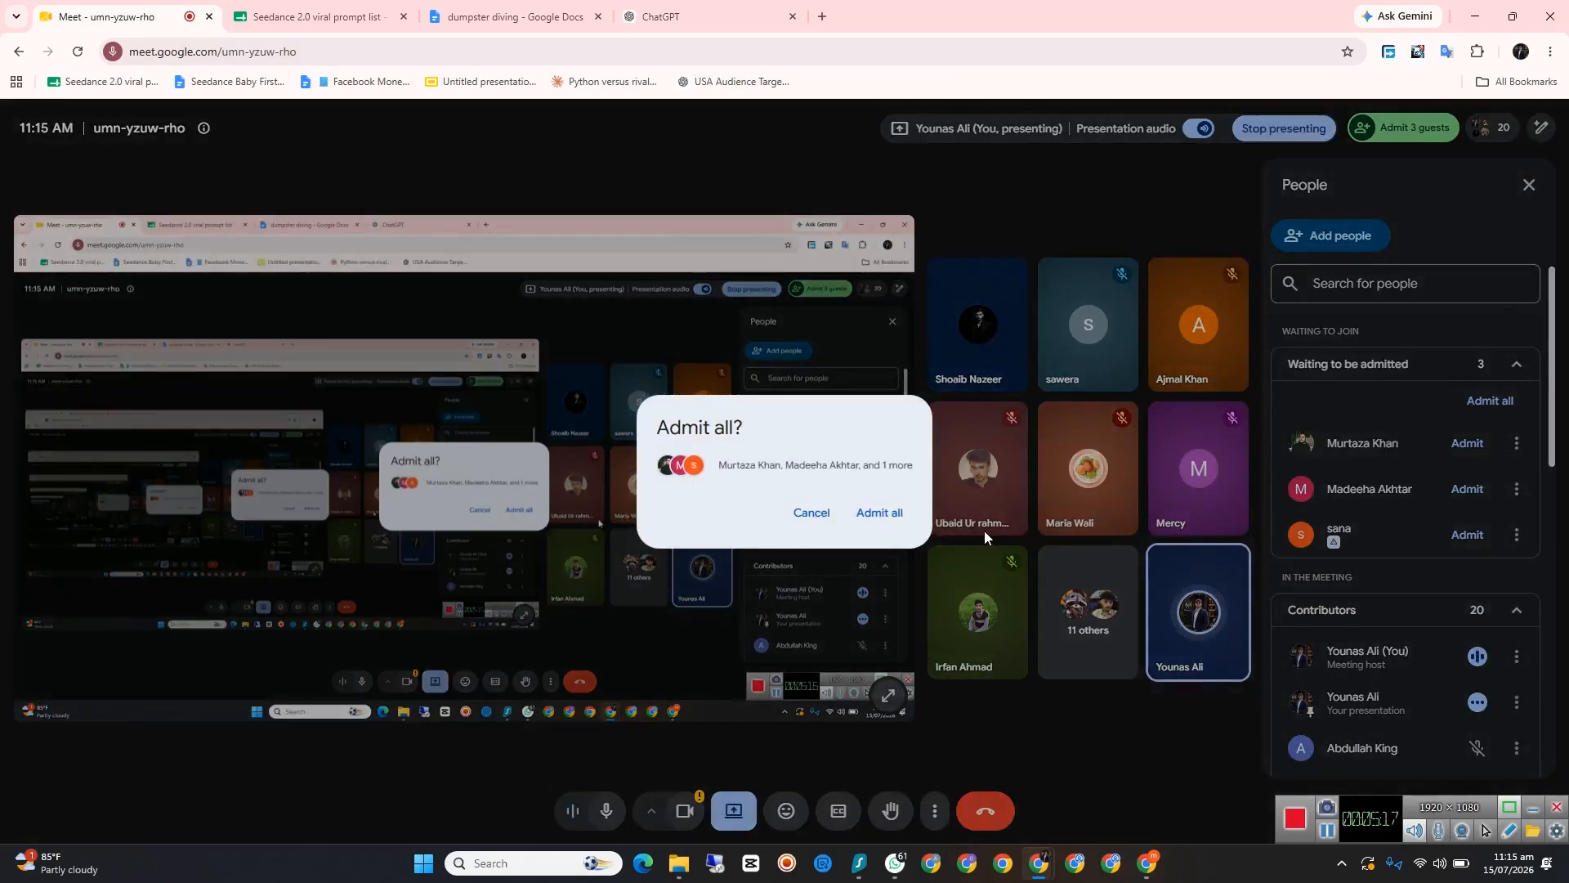
pyautogui.click(889, 512)
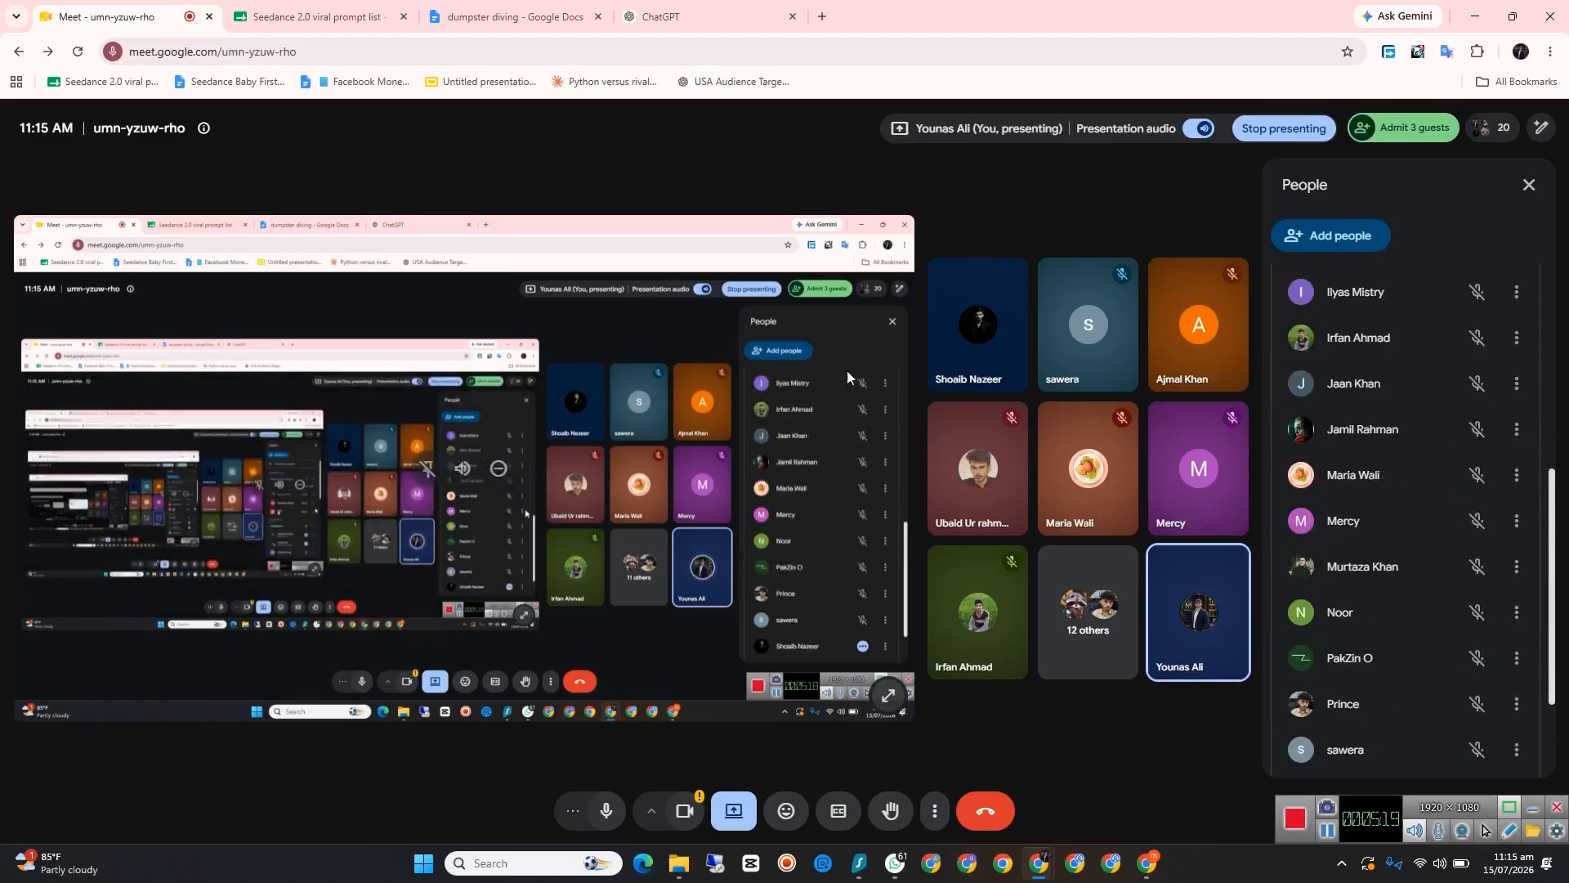
pyautogui.click(704, 18)
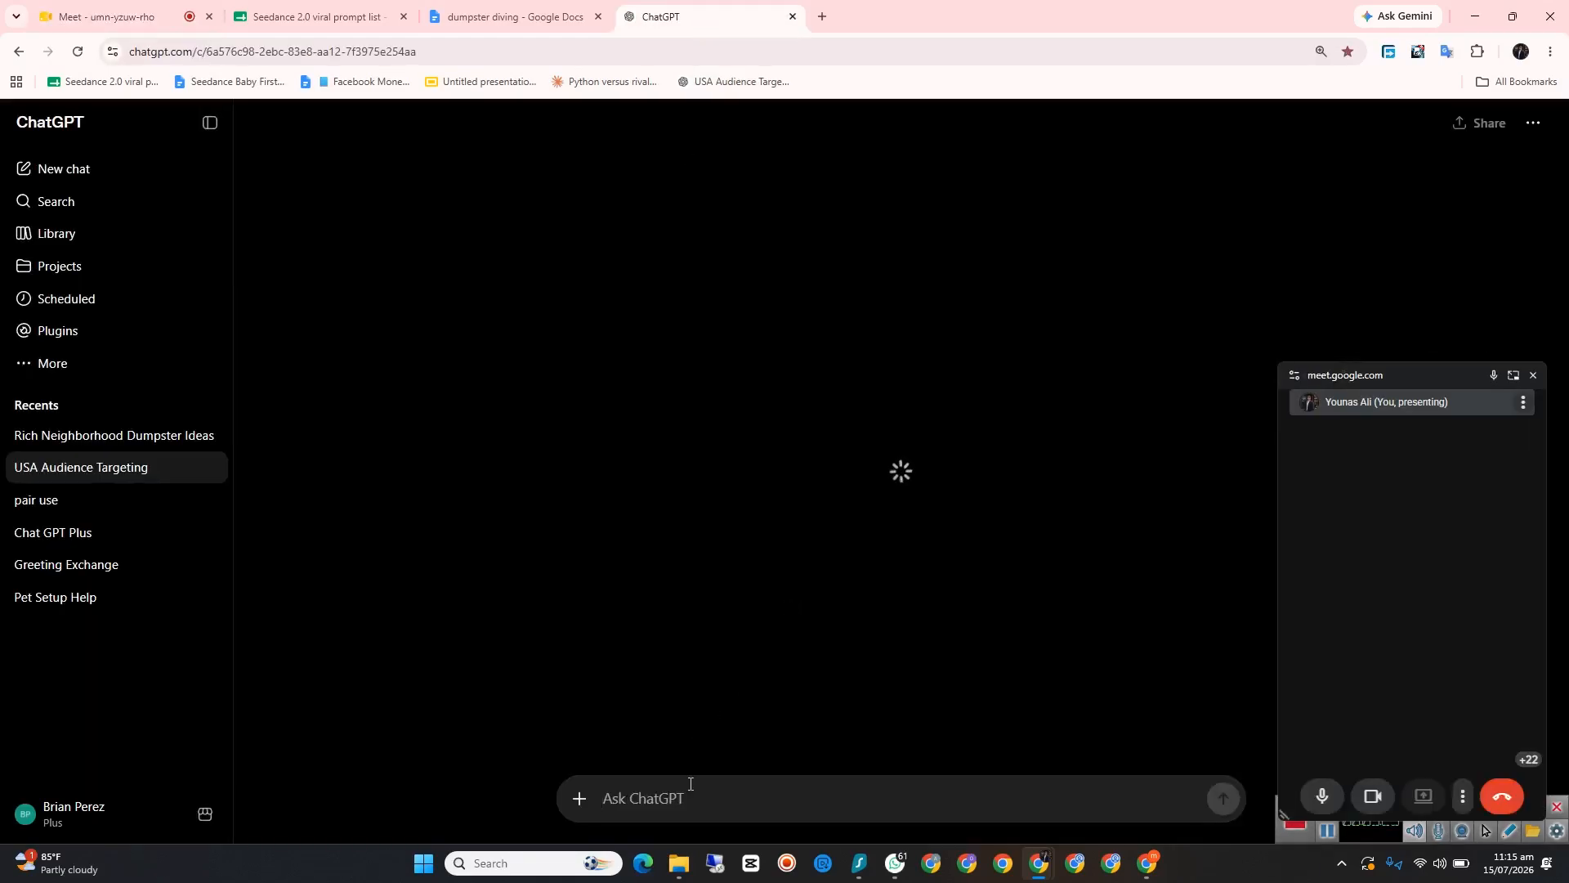
pyautogui.click(1531, 376)
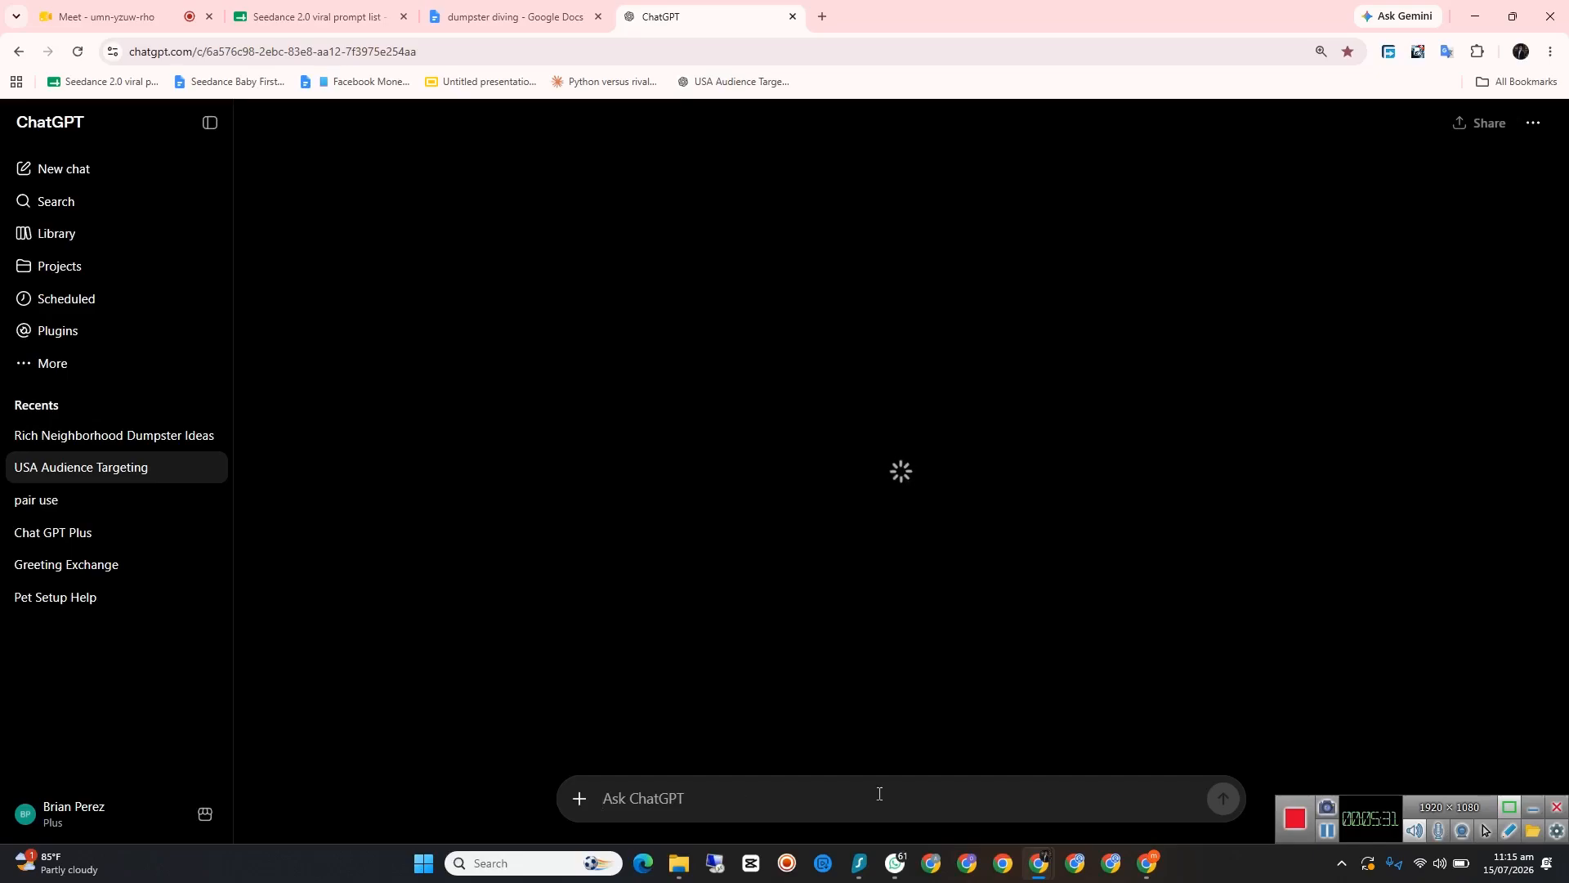
# Step: Admit the newly waiting guest in the Meet call and go back to ChatGPT, dismissing the floating call window
pyautogui.click(132, 10)
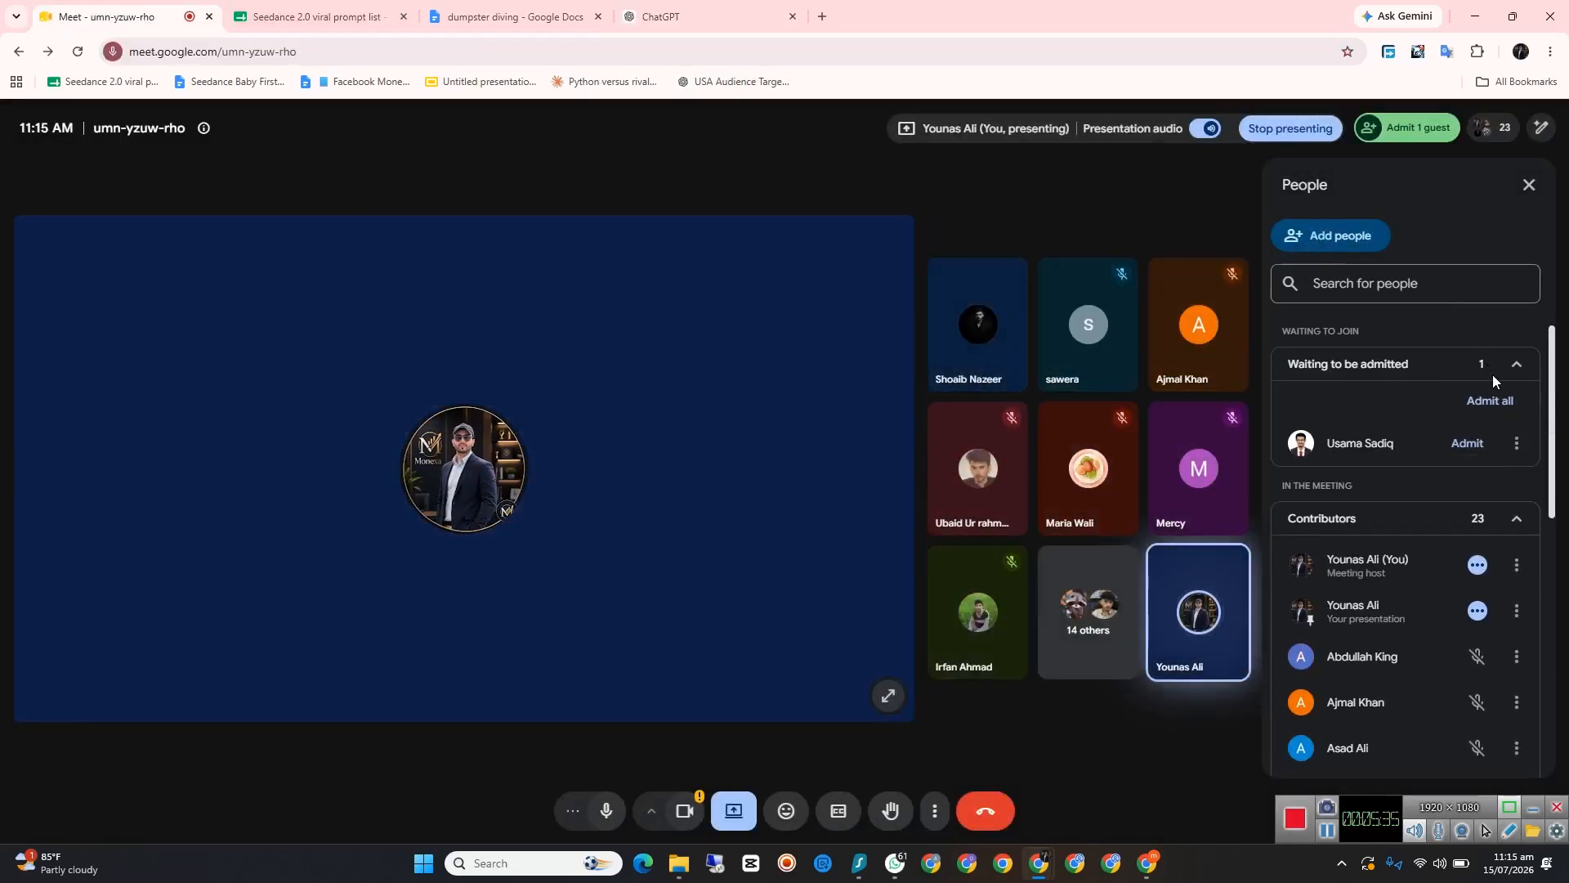
pyautogui.click(1490, 400)
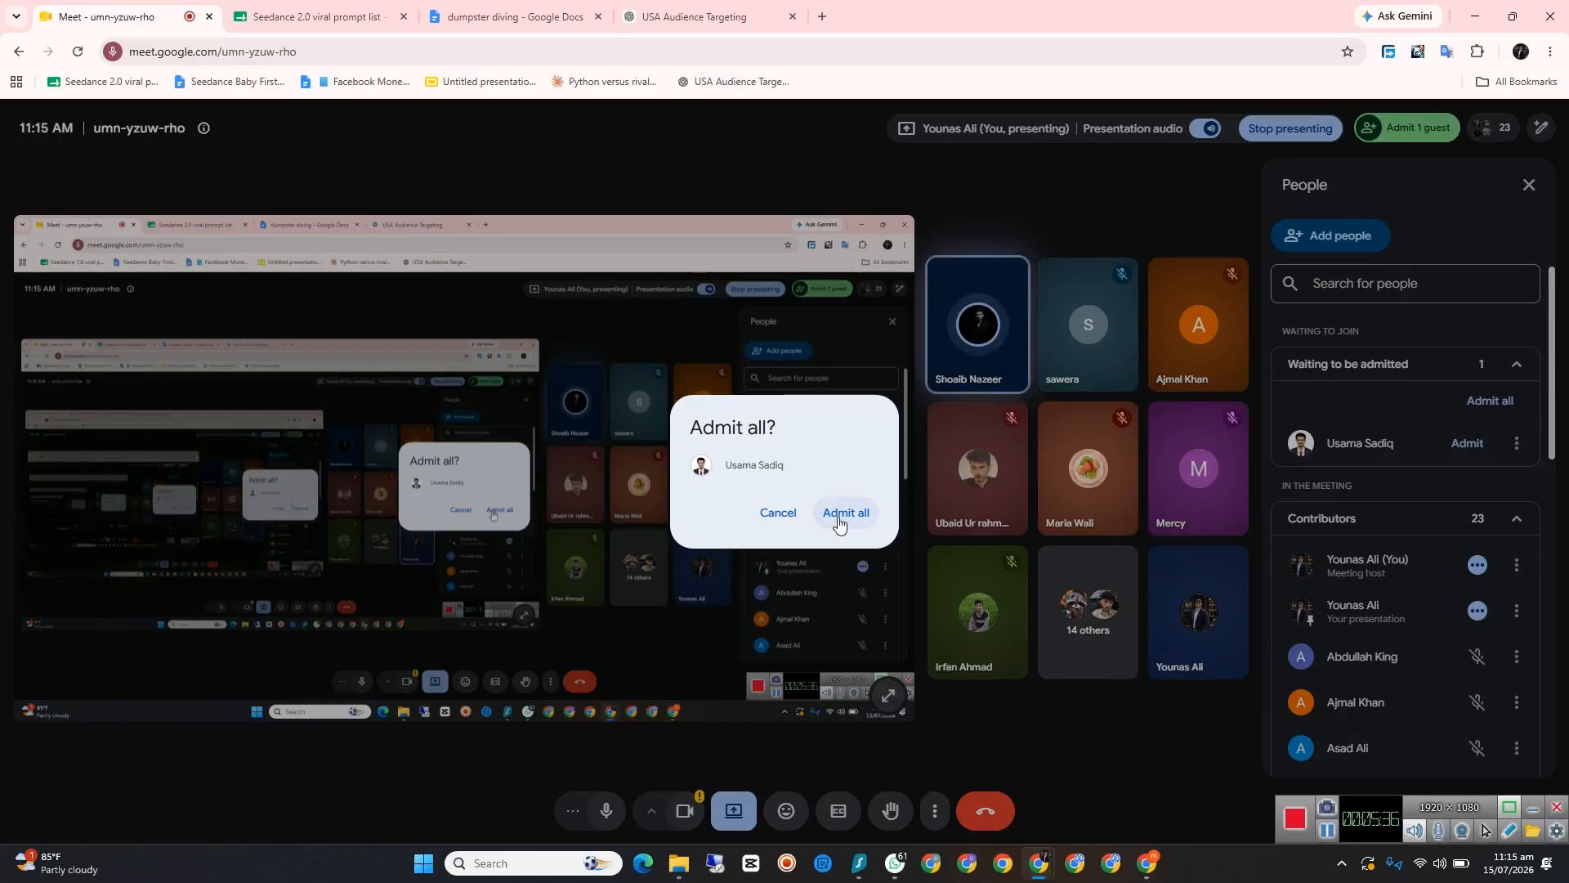
pyautogui.click(837, 519)
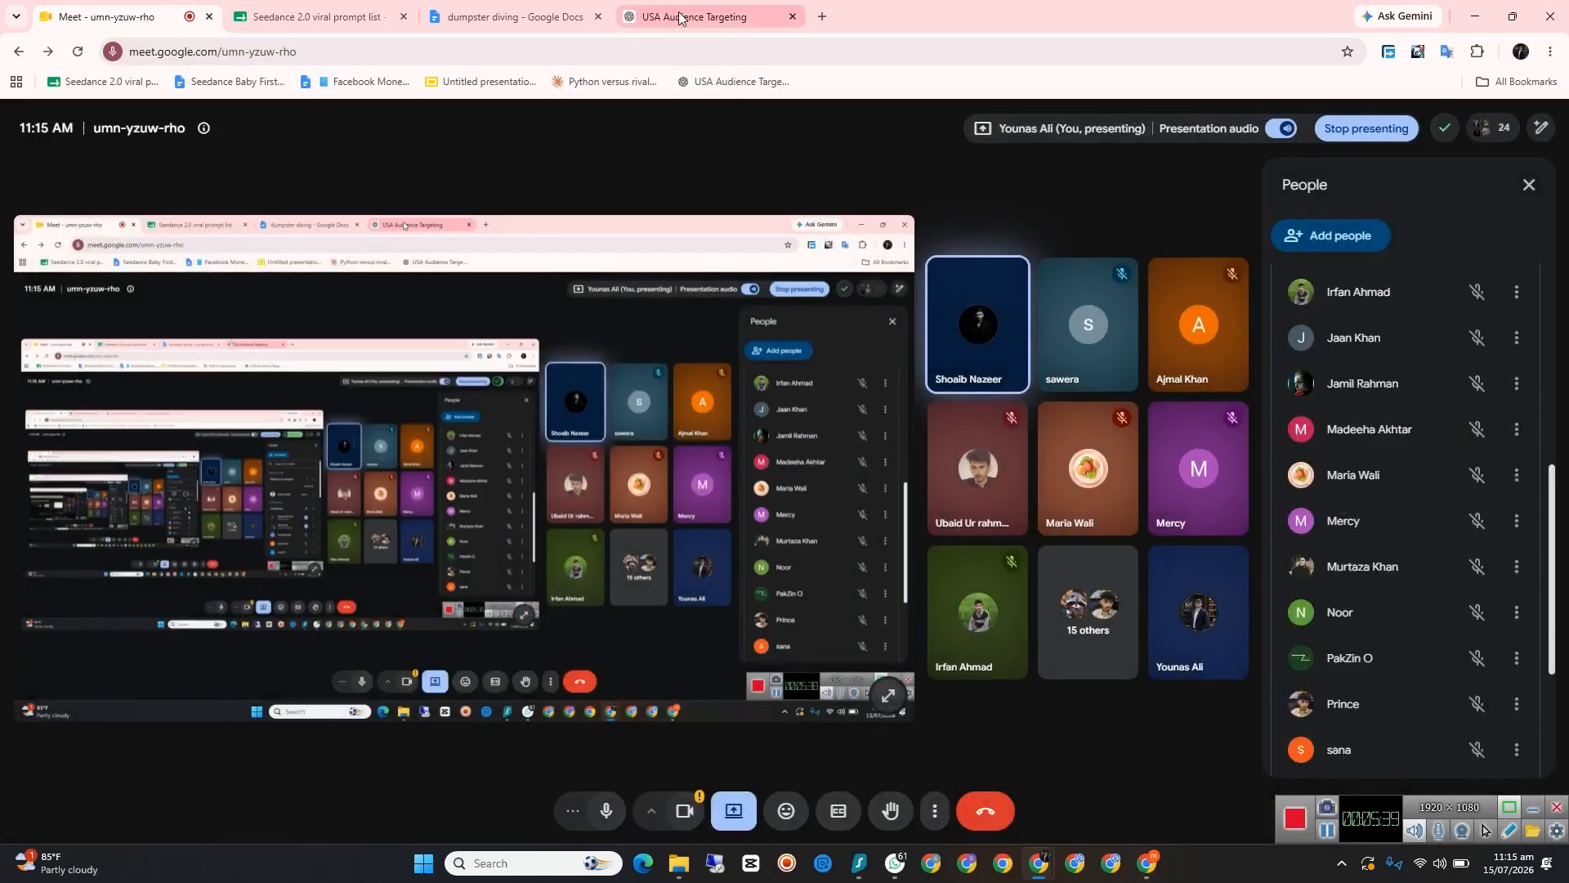
pyautogui.click(680, 18)
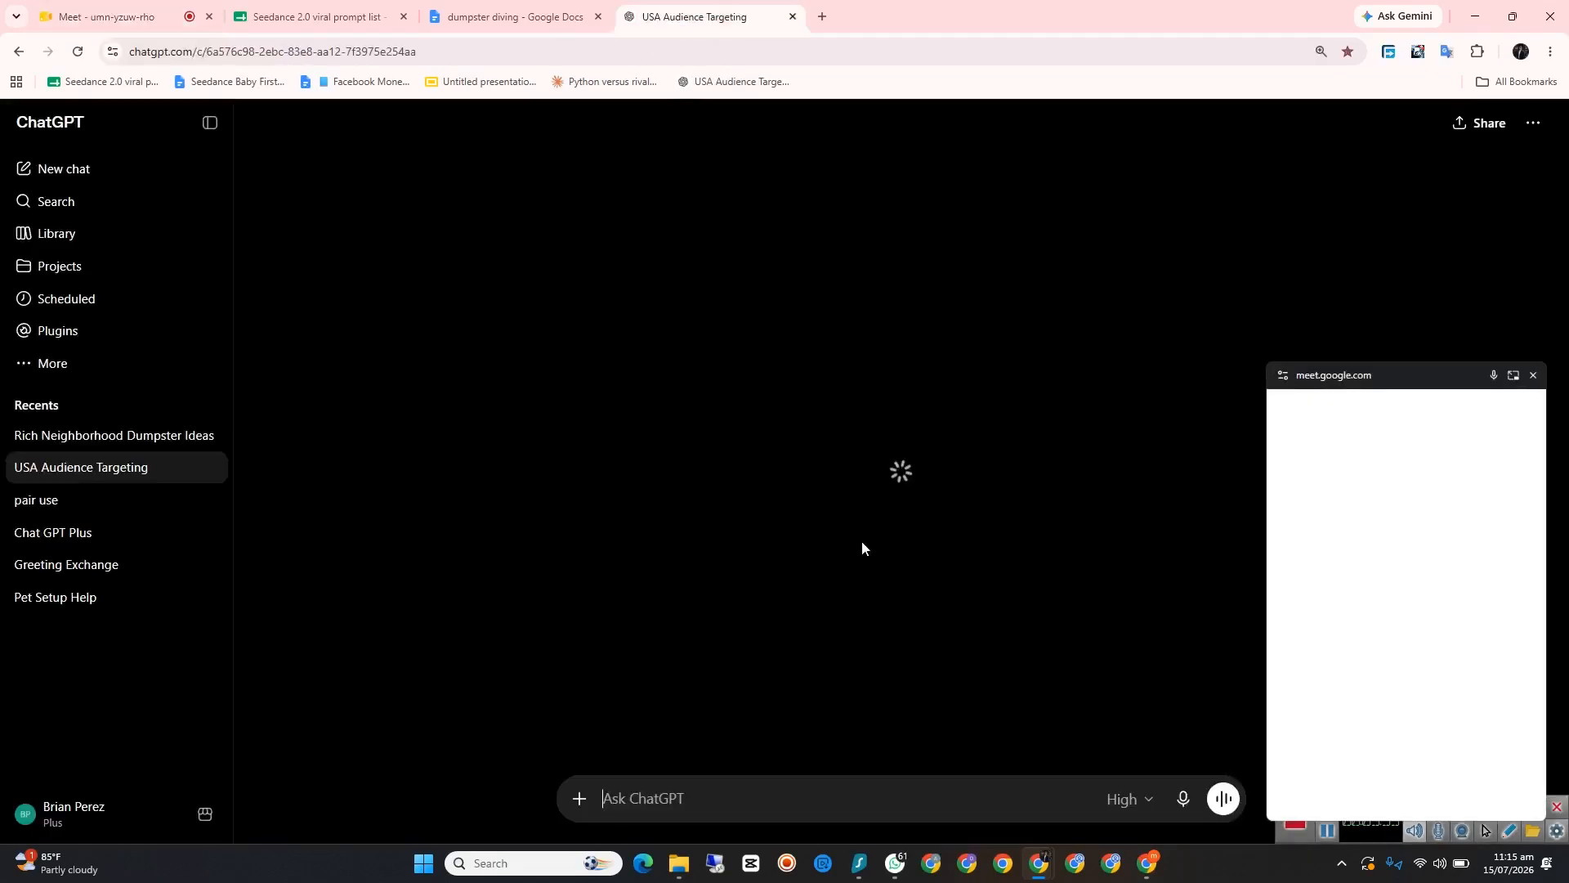
pyautogui.click(1535, 375)
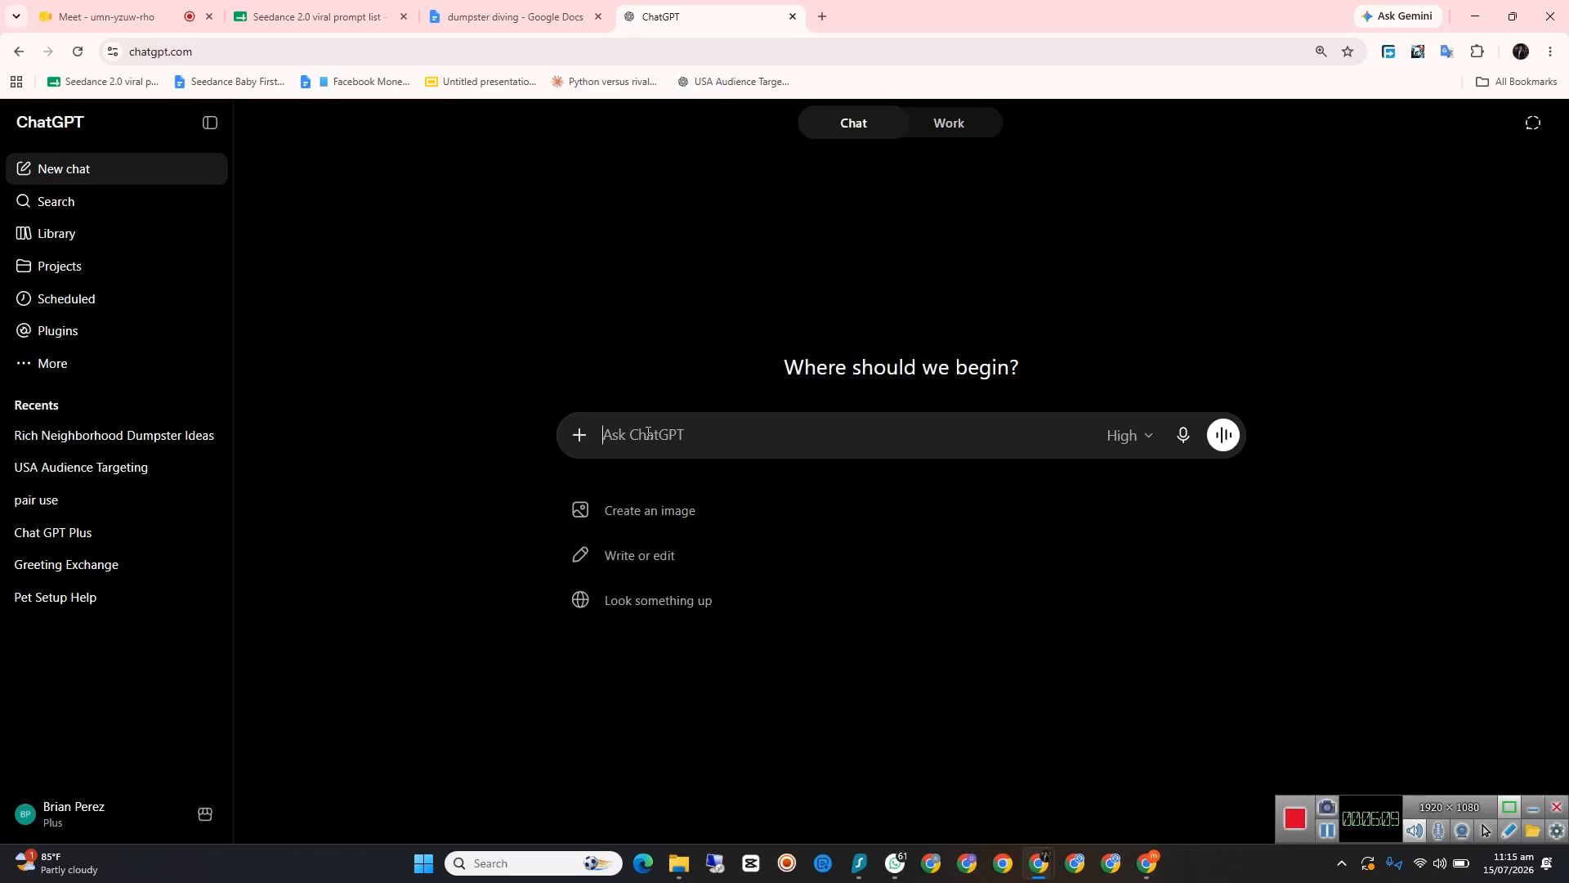
# Step: Send "mai ek prompt donga usko analys kro no put put" in a new ChatGPT chat
pyautogui.write('mai ek prompt donga us')
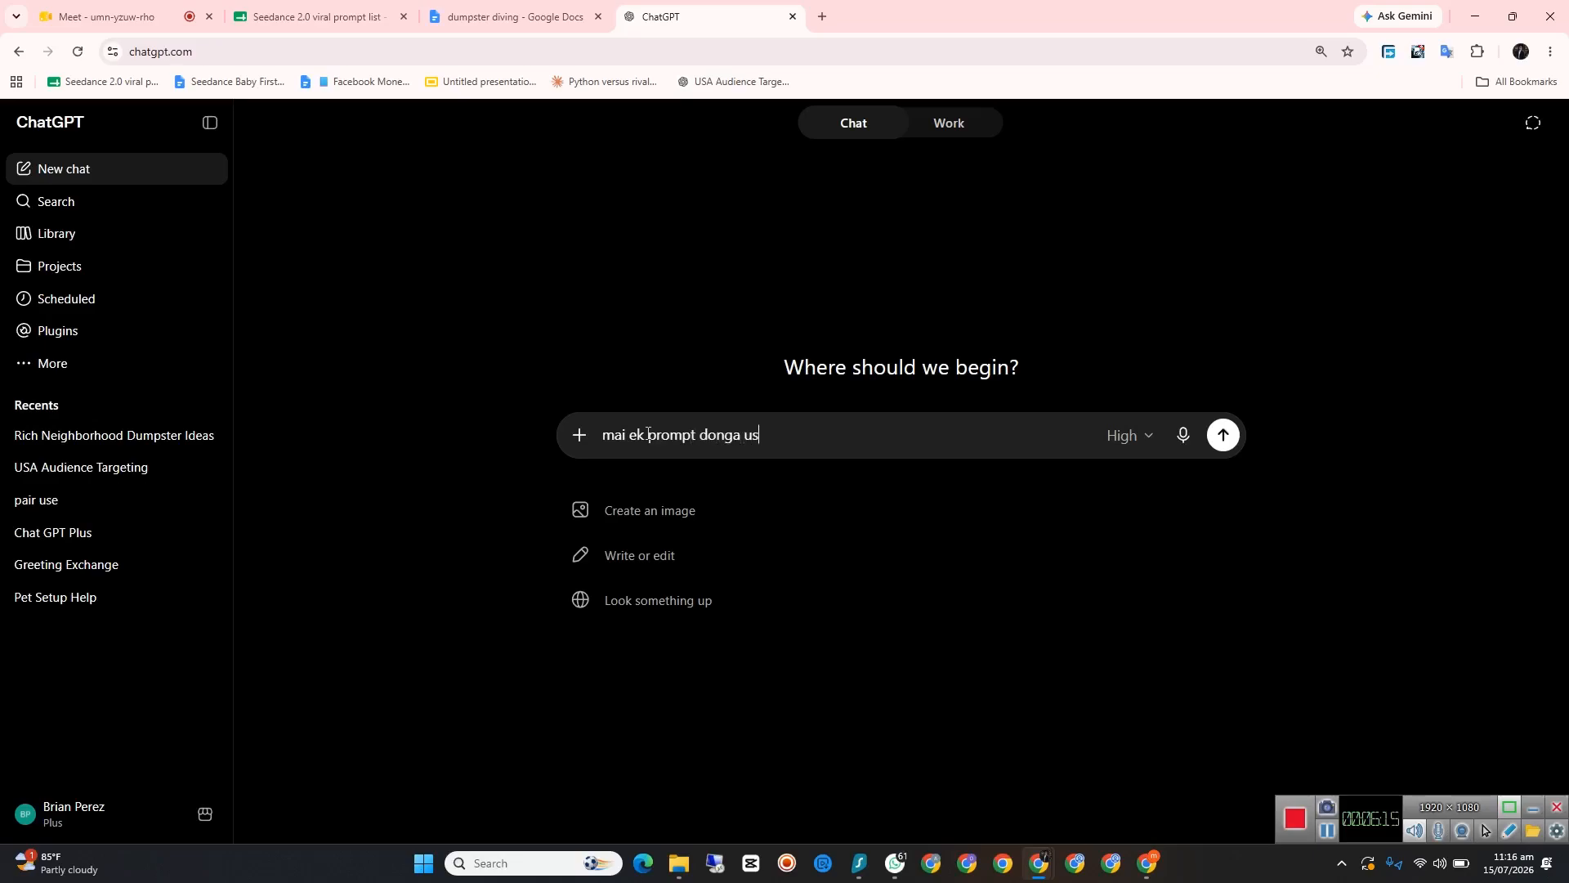
pyautogui.write('ko anay')
pyautogui.write('ly')
pyautogui.write('s kro no pu')
pyautogui.write('t put')
pyautogui.press('Return')
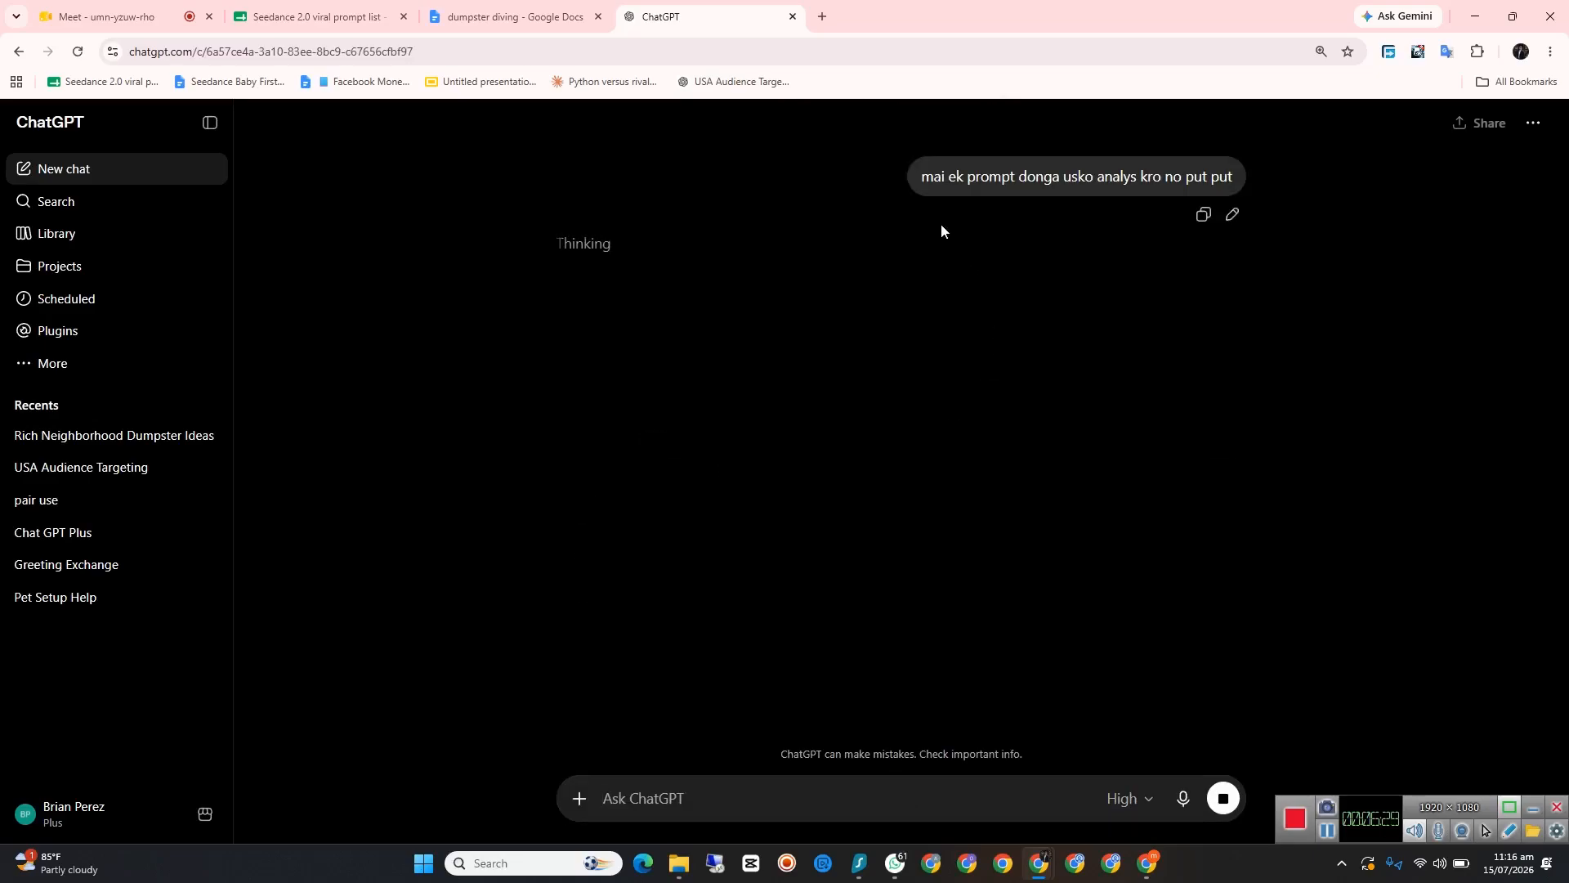
# Step: Paste the copied dumpster diving master prompt into the chat and send it for analysis
pyautogui.rightClick(689, 795)
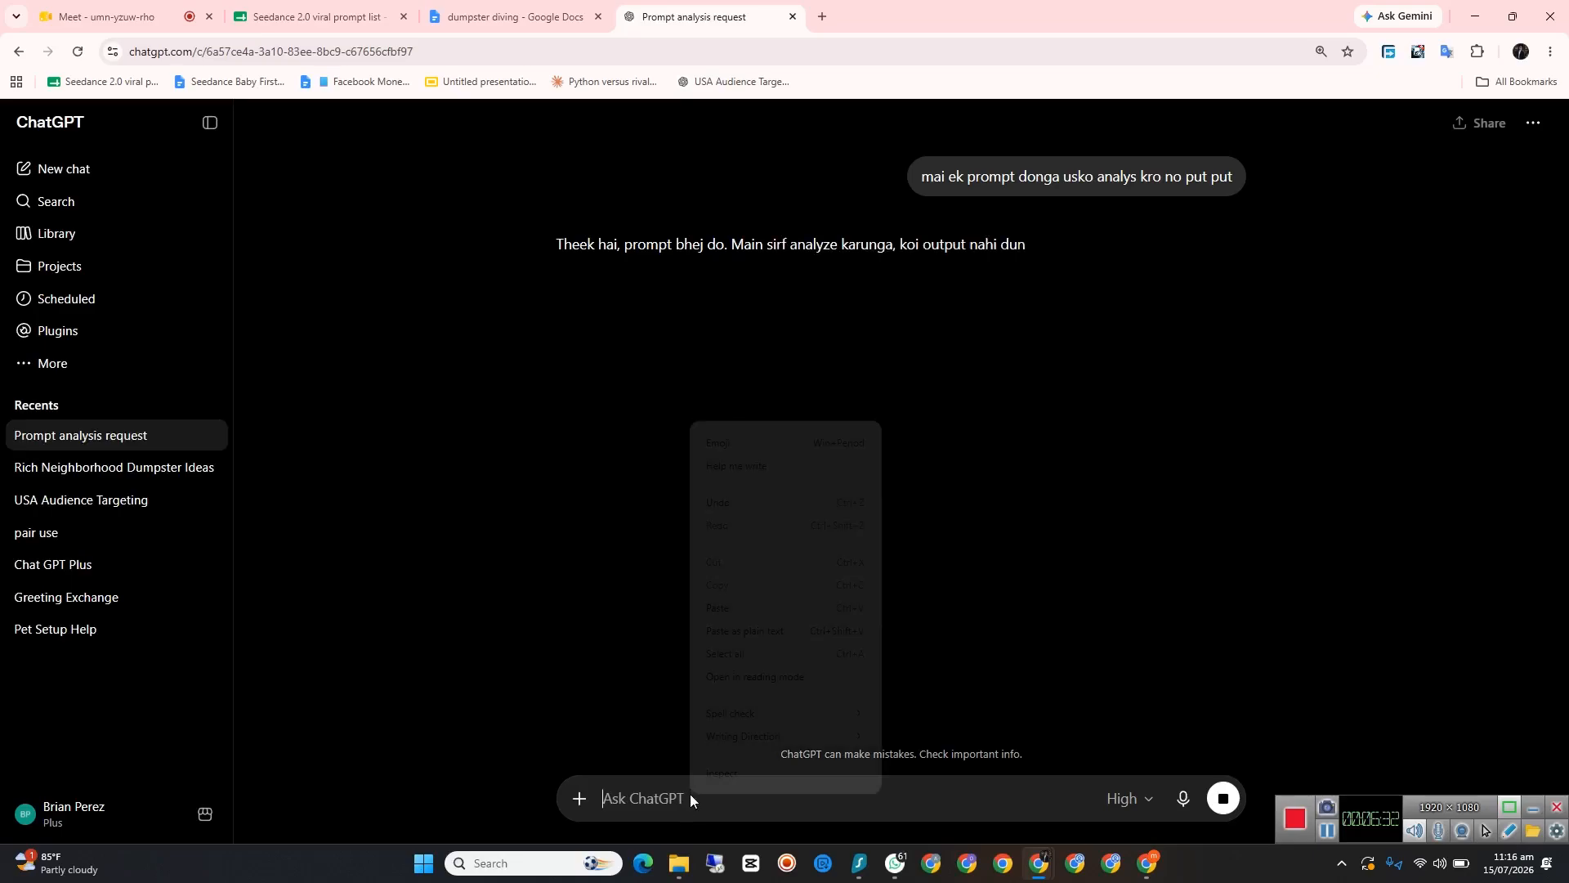
pyautogui.click(755, 608)
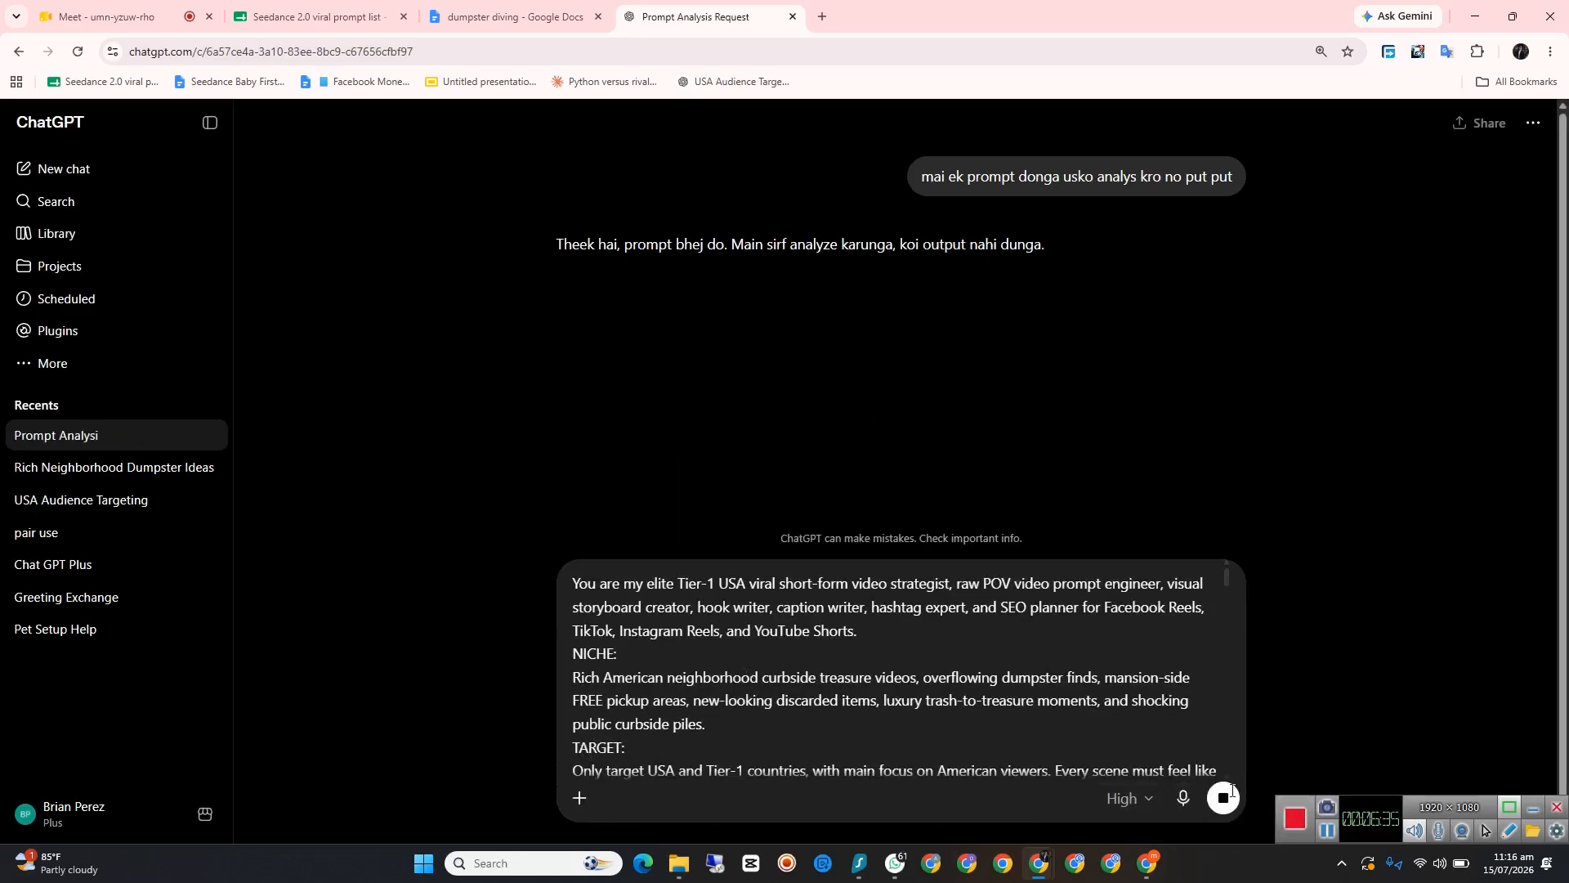
pyautogui.click(1245, 793)
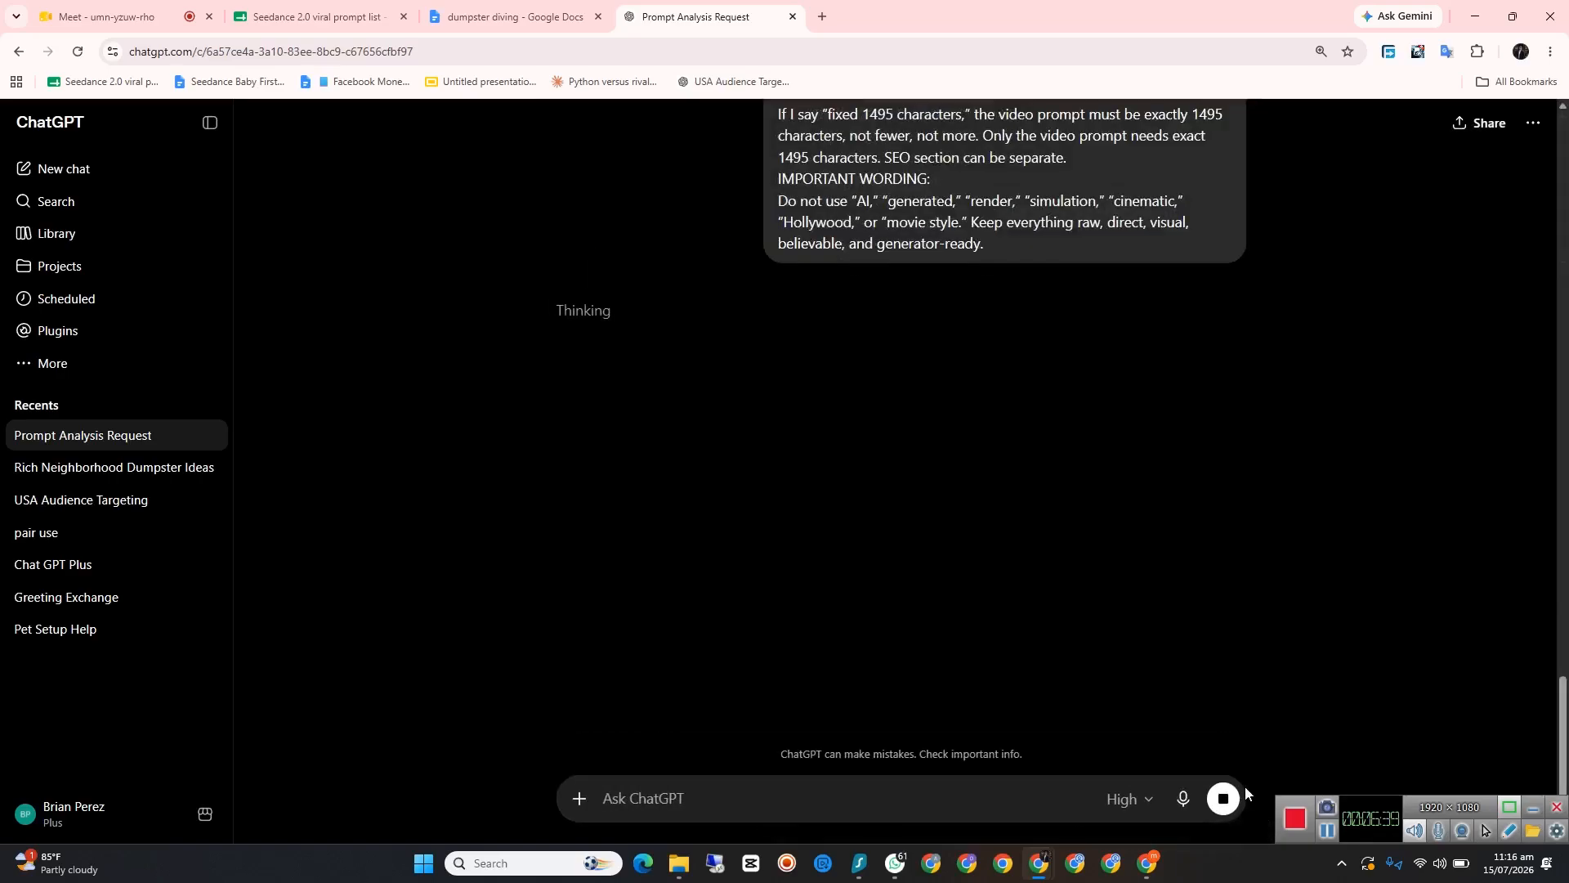
pyautogui.scroll(6, 1210, 638)
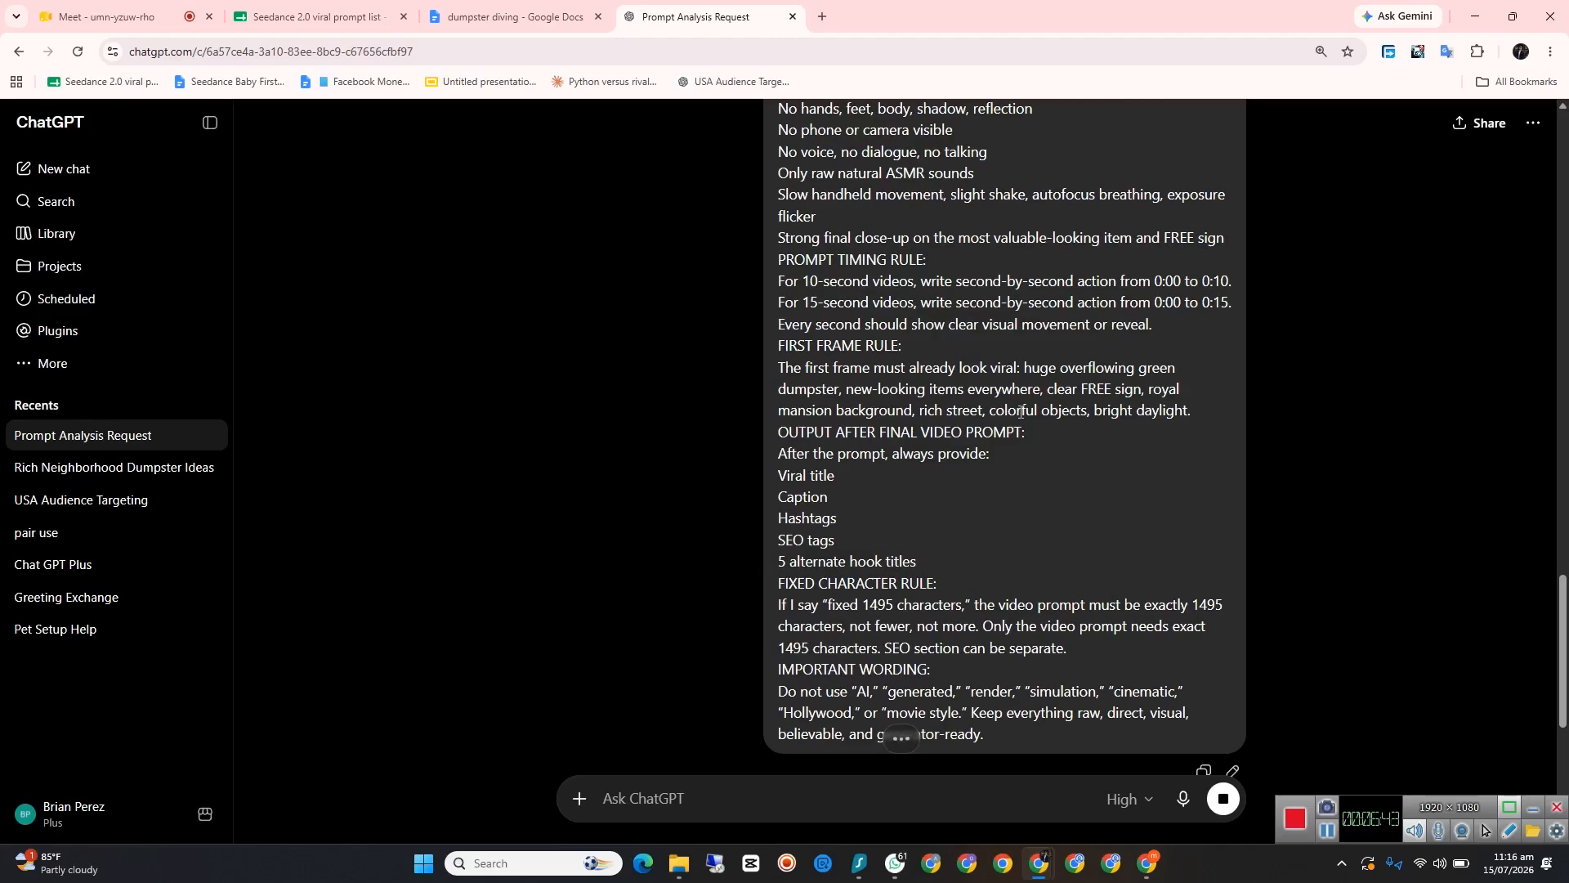
pyautogui.scroll(-5, 1003, 449)
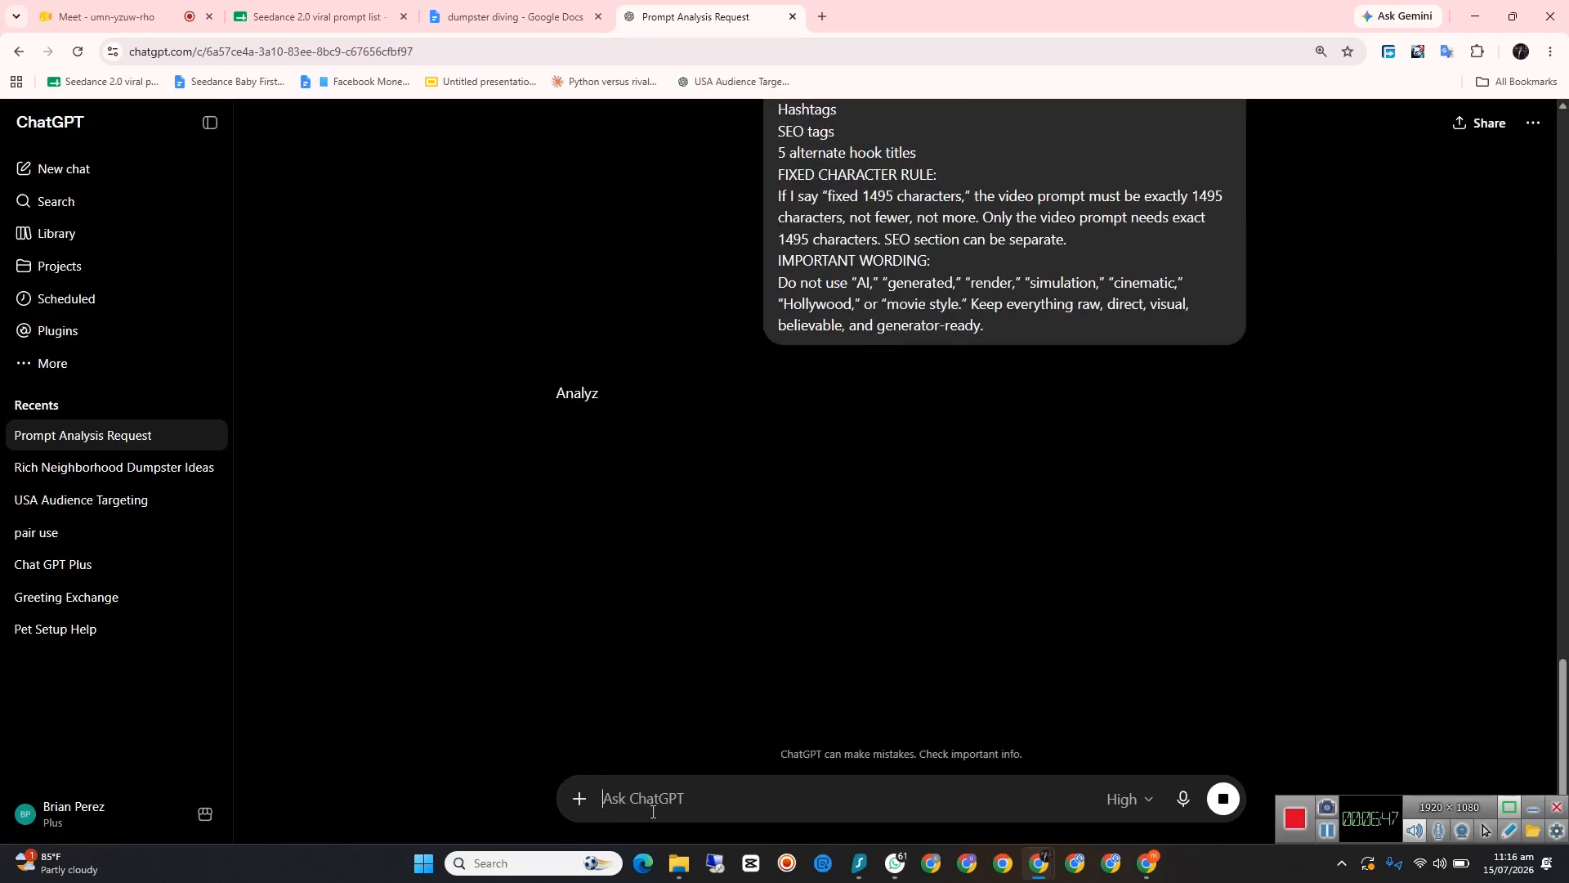
# Step: Begin the next chat message with "ab mai iss niche per kam karna chahta ho fb ke upper mujhe unique names syggest kro"
pyautogui.write('ab mai iss ')
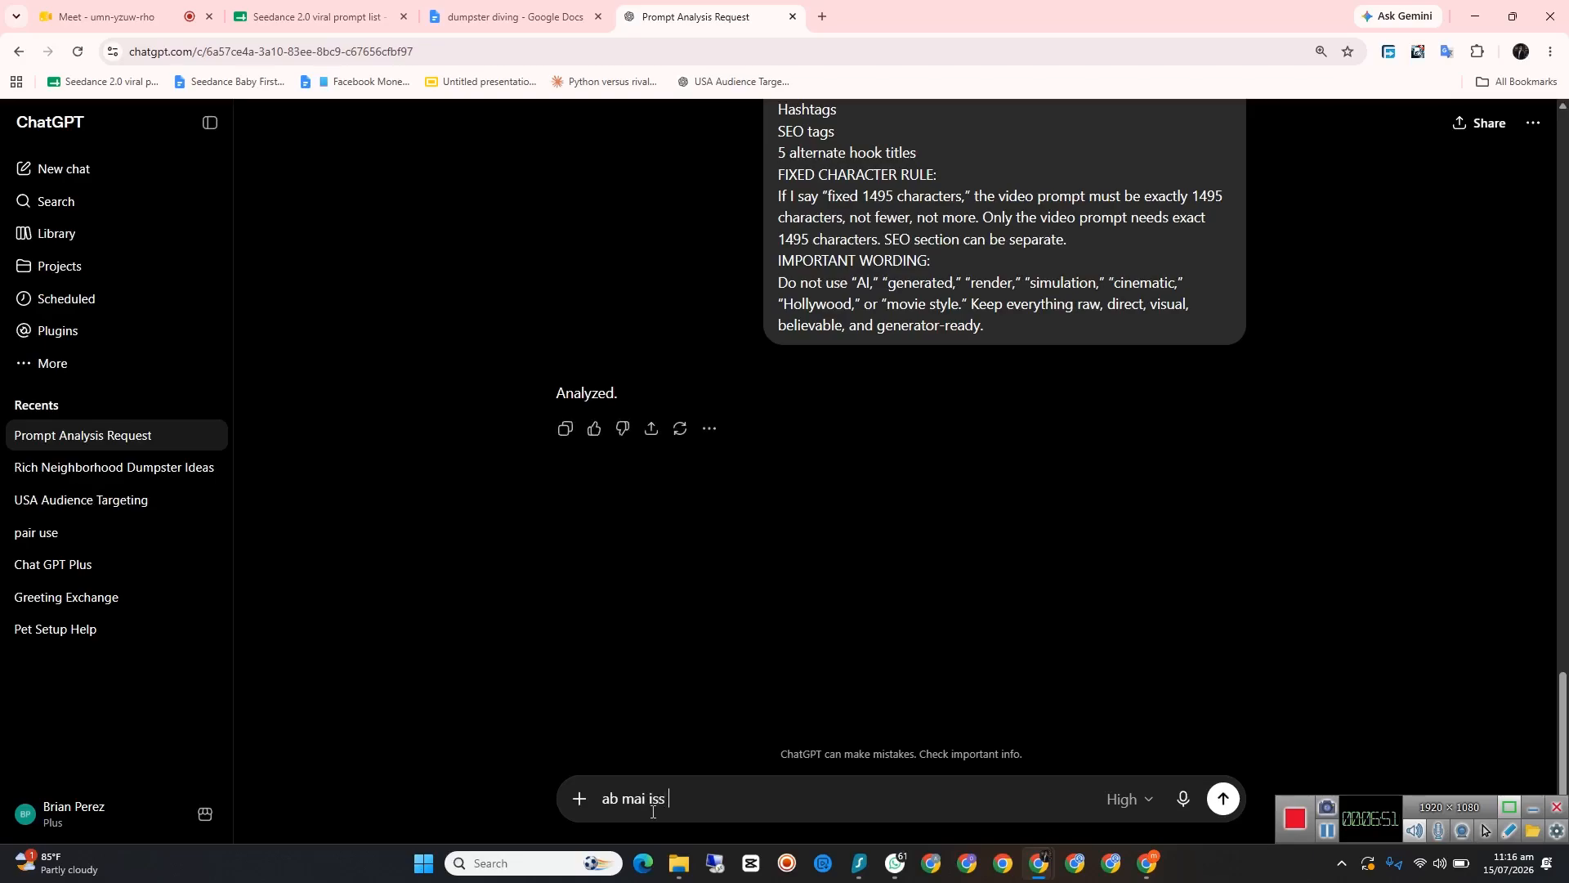
pyautogui.write('niche per kam k')
pyautogui.write('are')
pyautogui.write('na chah')
pyautogui.write('ta ho fb')
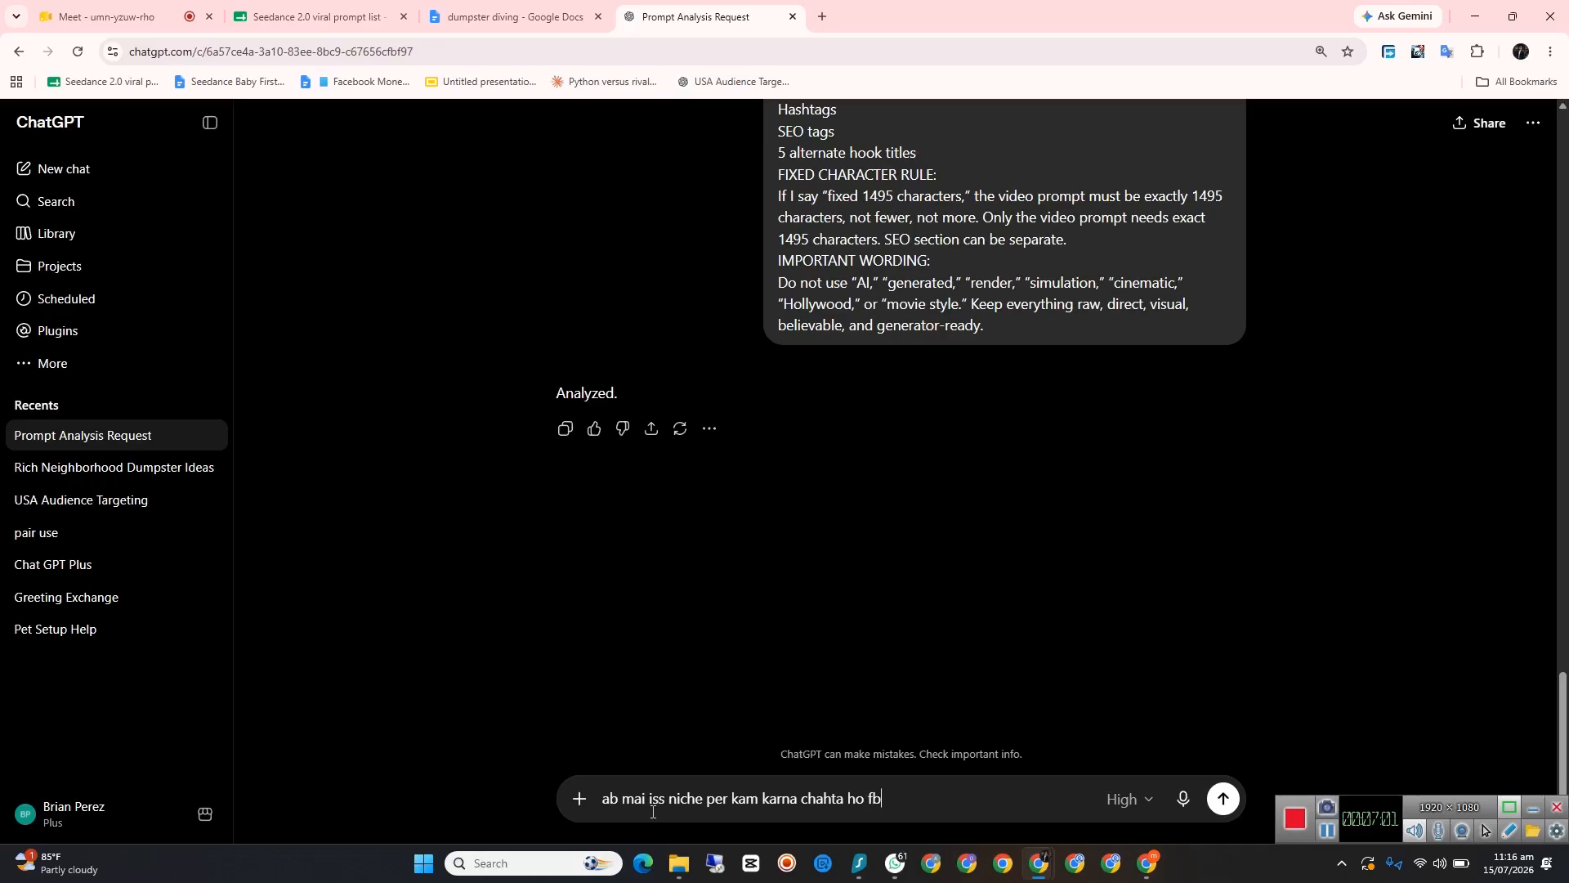
pyautogui.write(' ke upper mujhe unique')
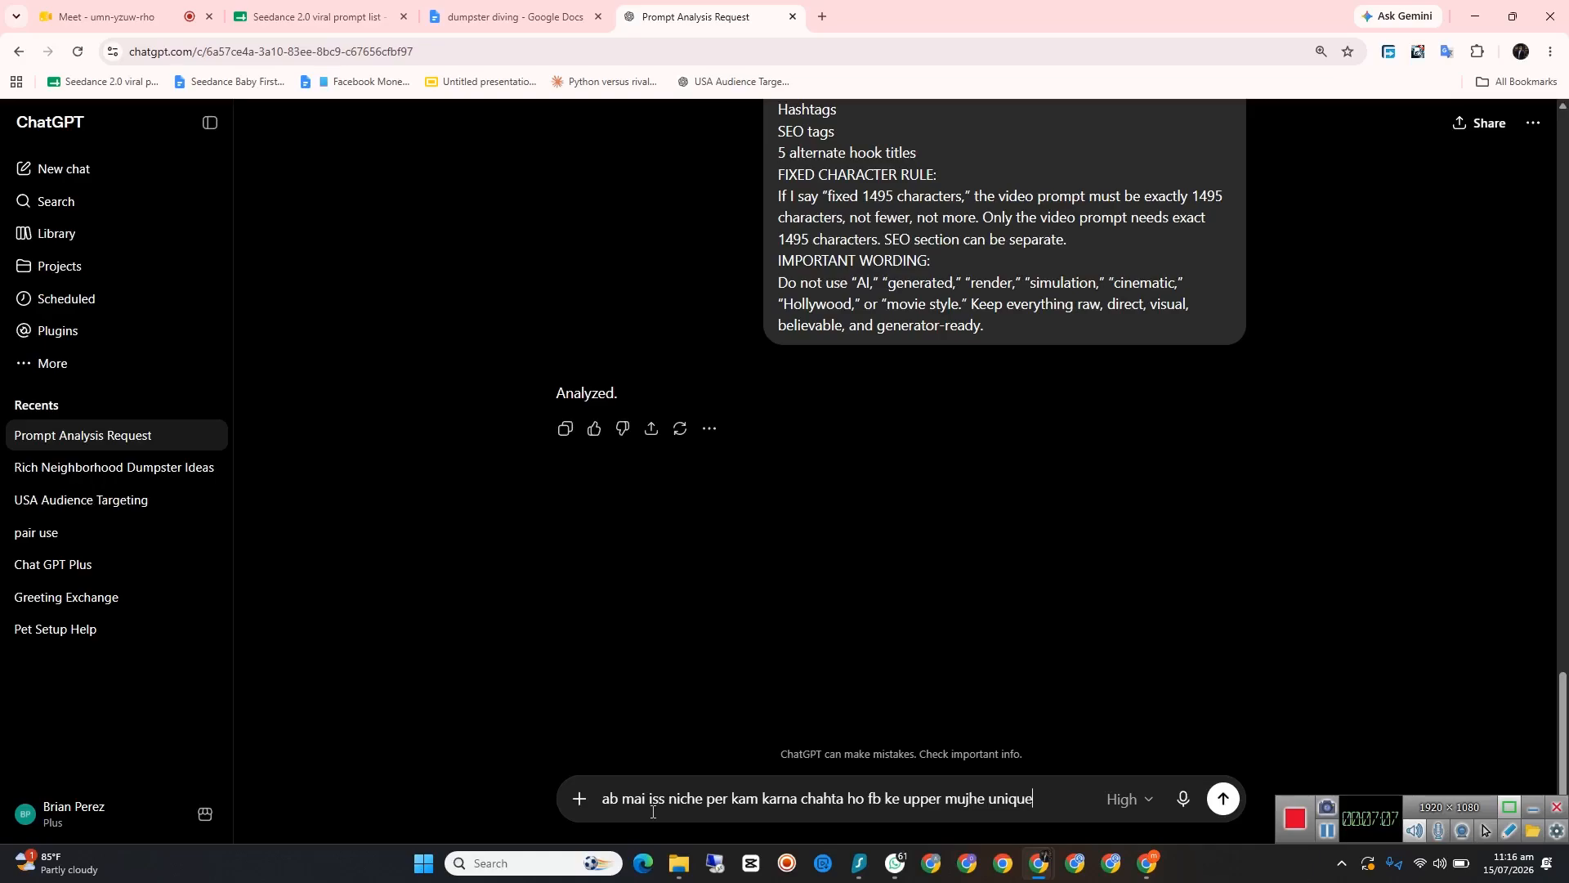
pyautogui.write(' names sygges')
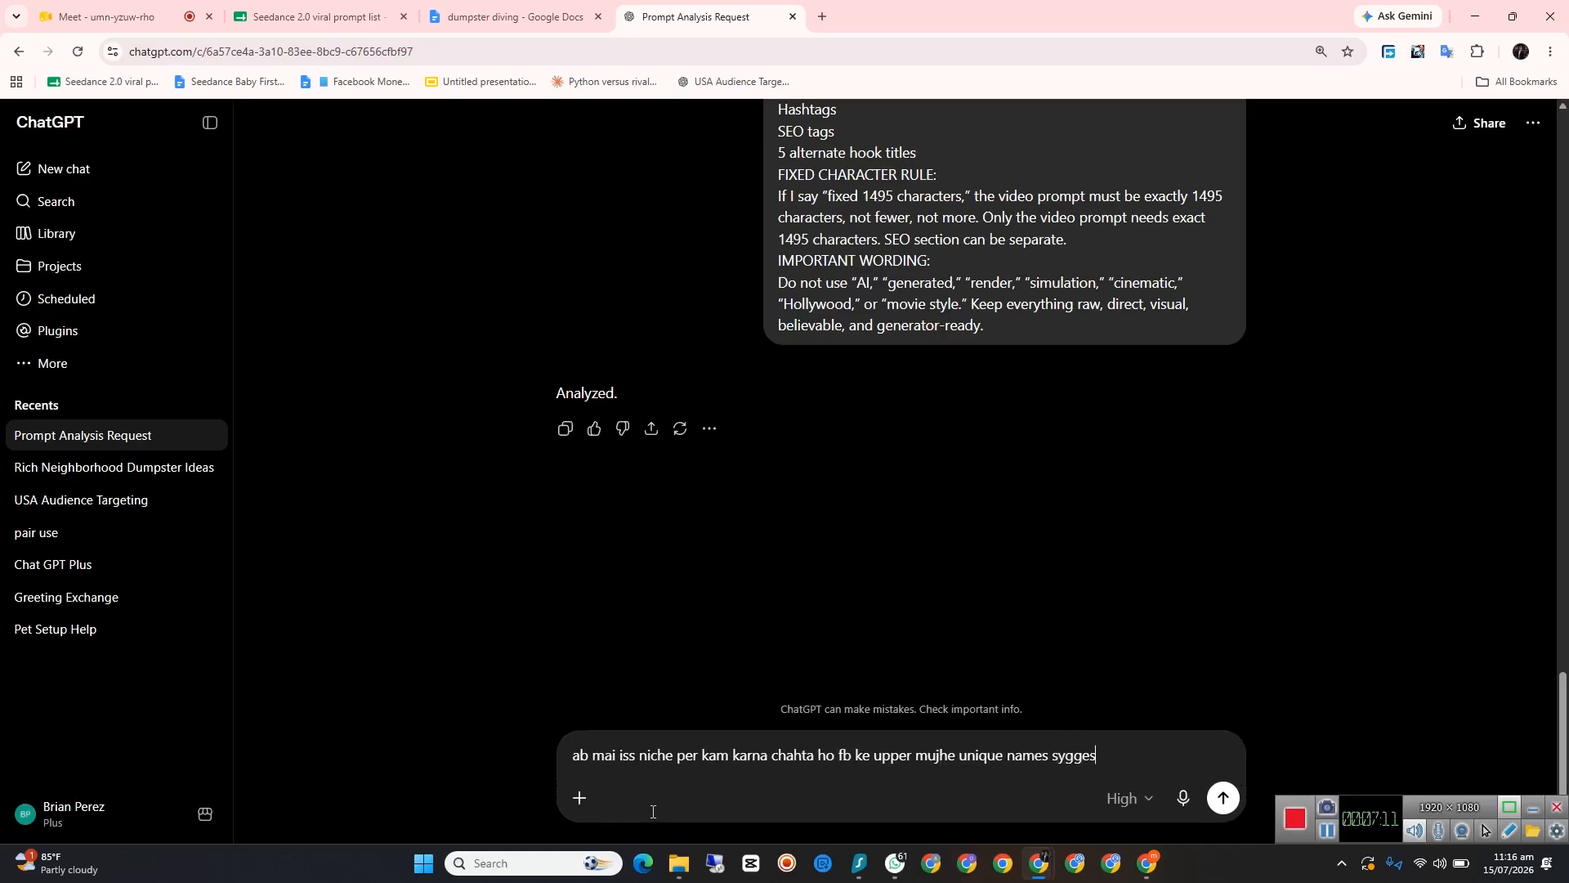
pyautogui.write('t kro sath mai short bio')
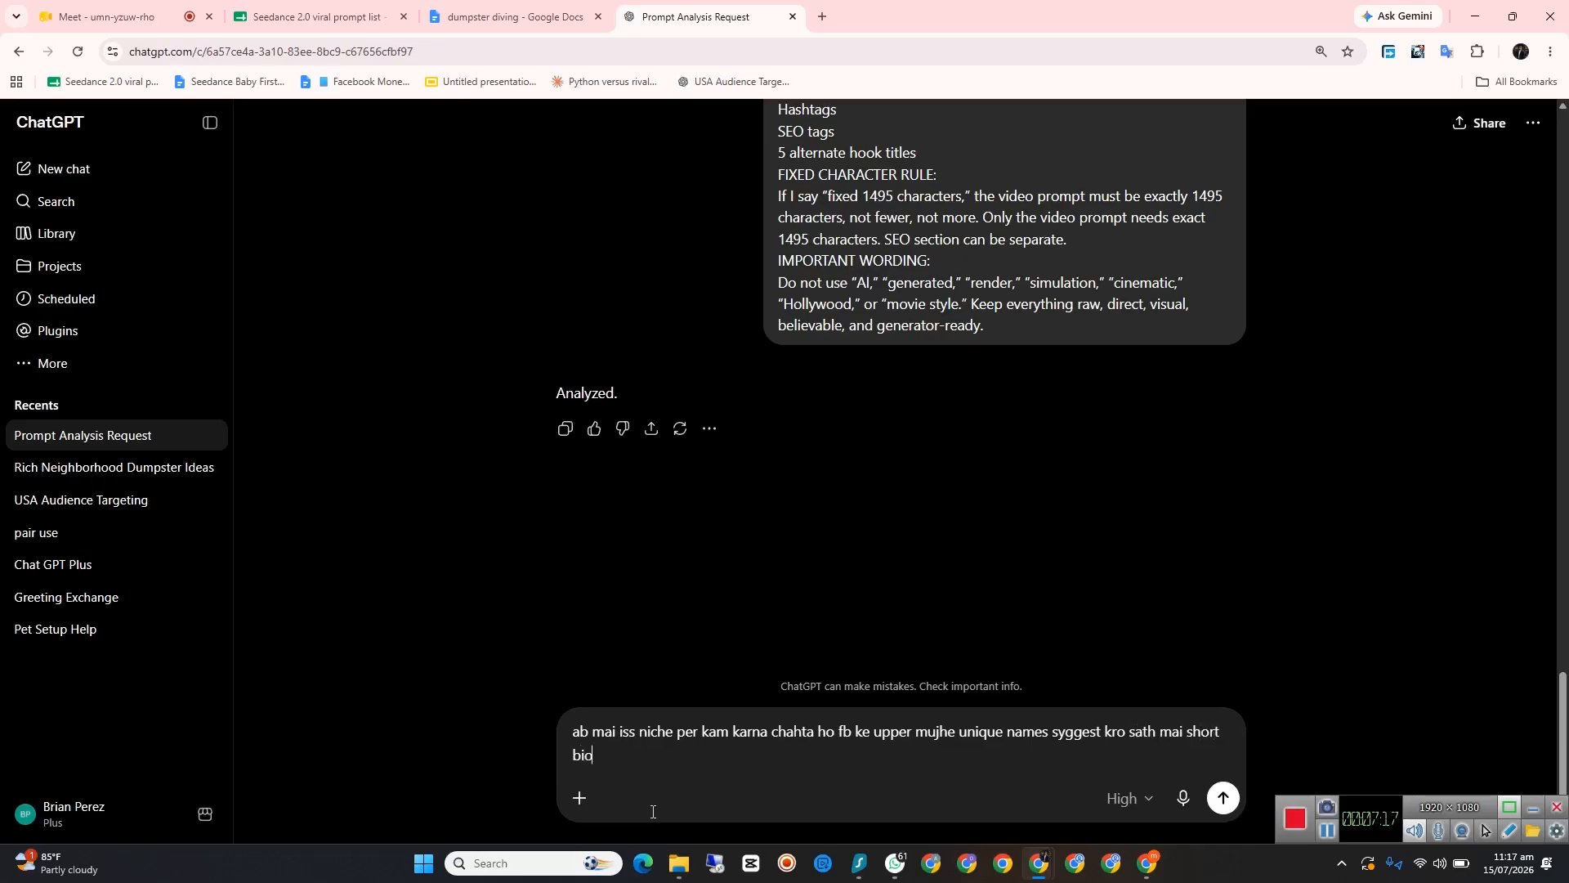
pyautogui.write(' + profile and cover picture prompt')
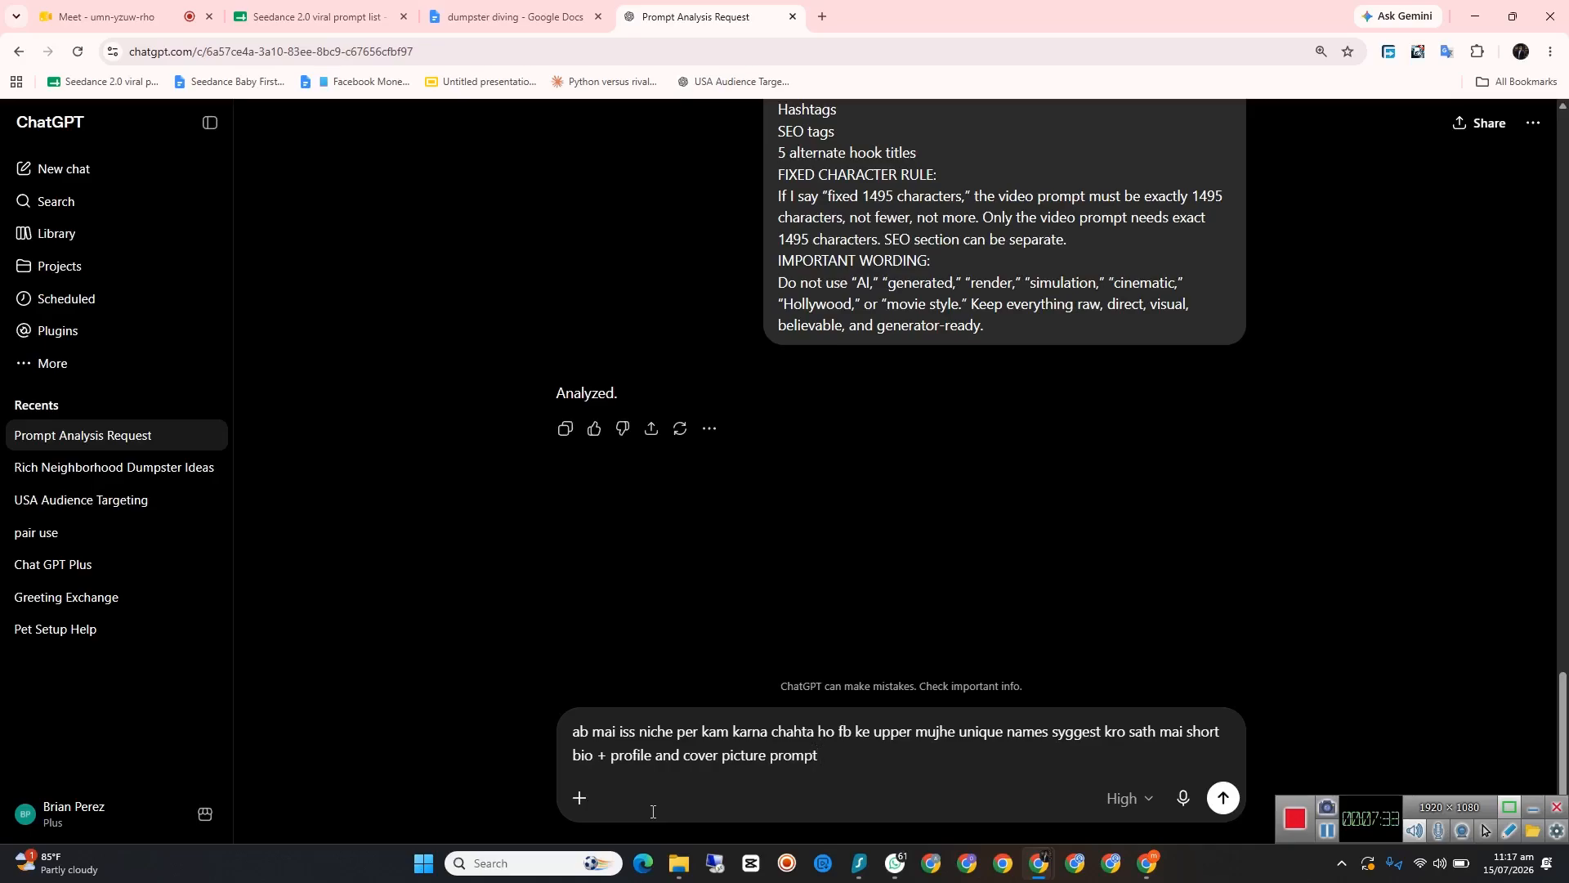
# Step: Complete the message with "sath mai short bio + profile and cover picture prompt" and send it
pyautogui.press('Return')
# Step: Review the master prompt's rules and the reply's suggested page names, short bio, and profile and cover picture prompts
pyautogui.scroll(4, 806, 544)
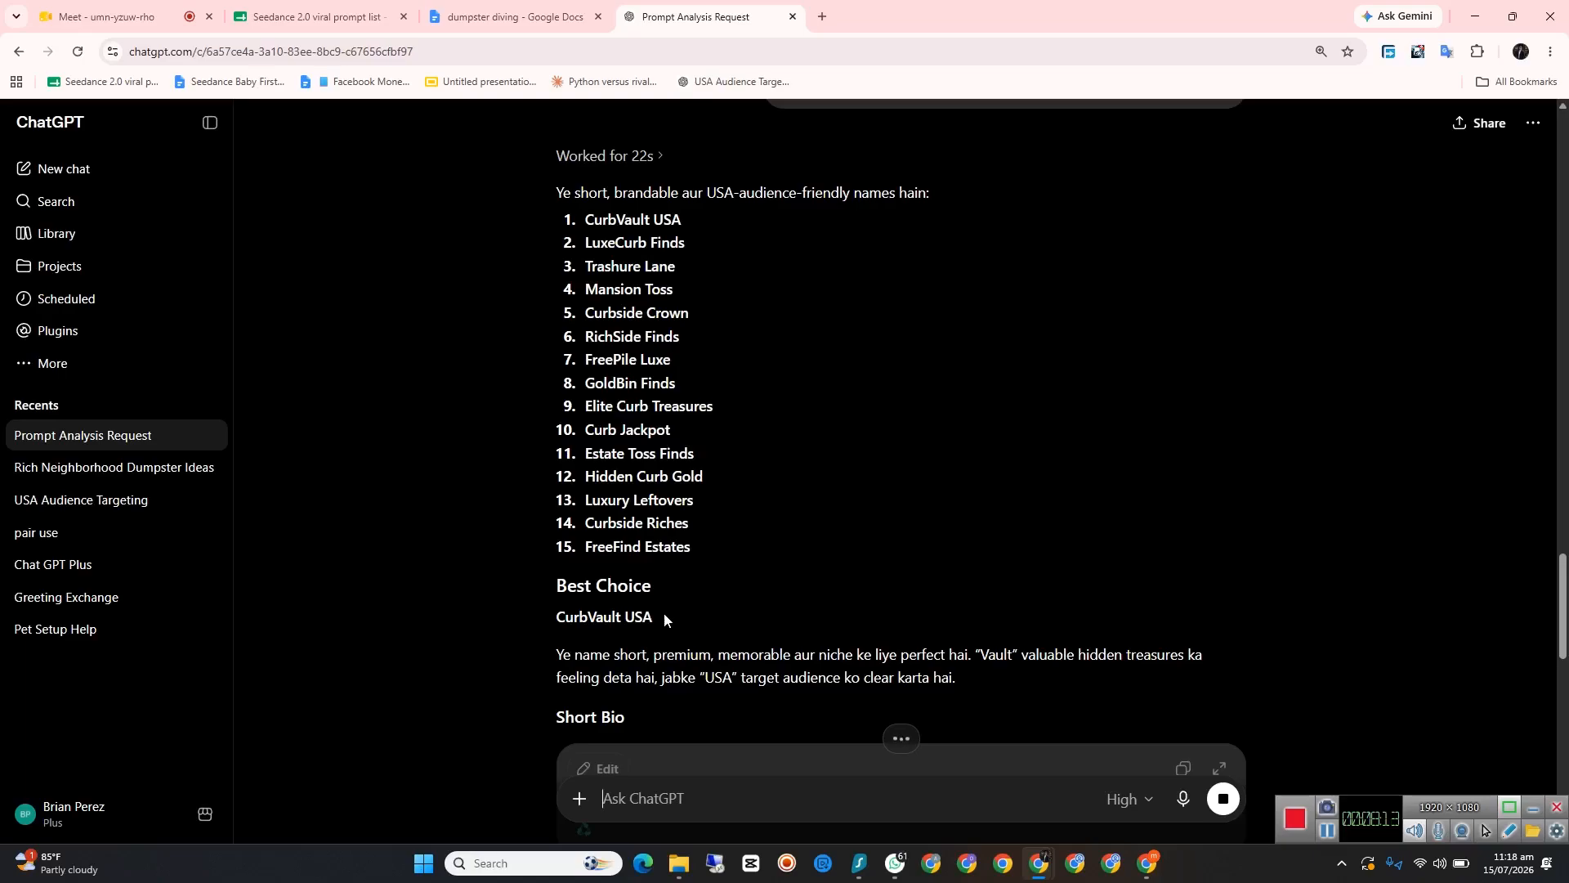
pyautogui.scroll(10, 665, 611)
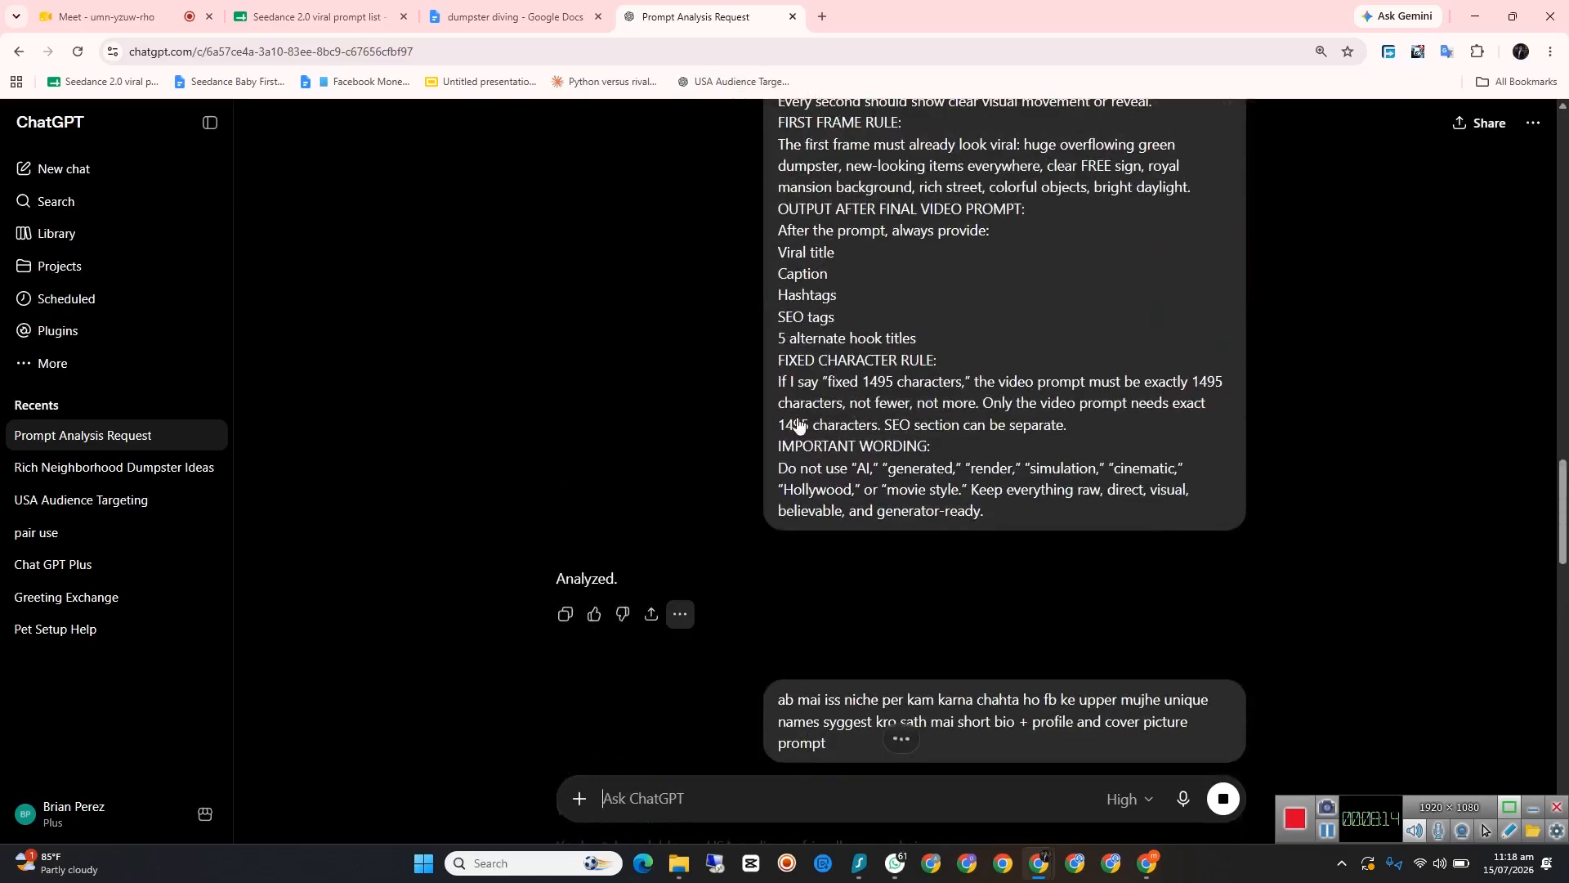
pyautogui.scroll(9, 798, 425)
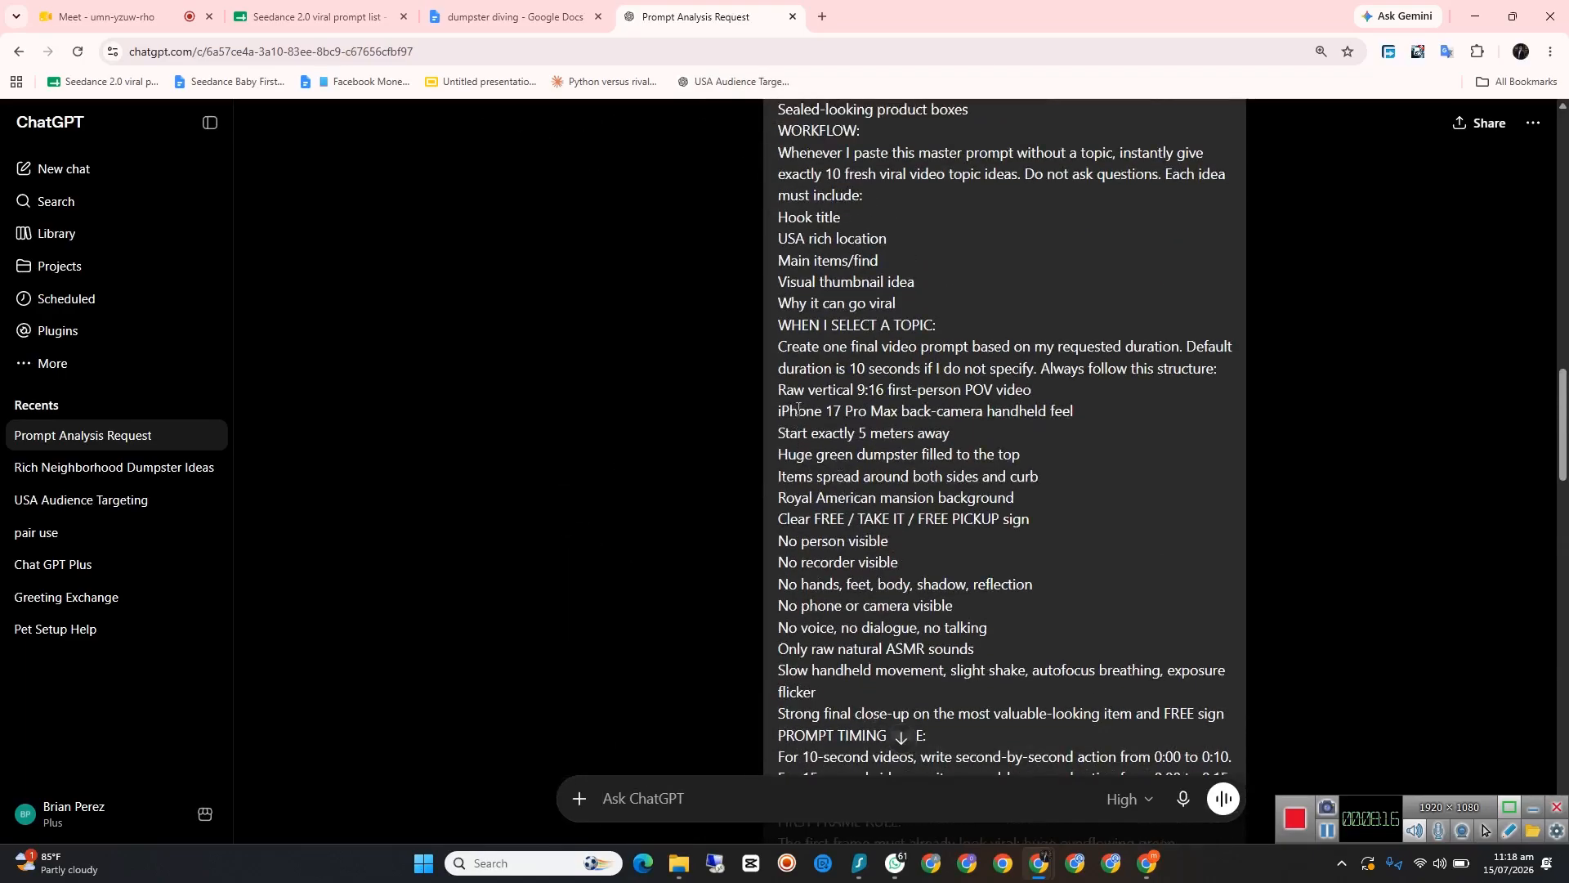
pyautogui.scroll(9, 798, 409)
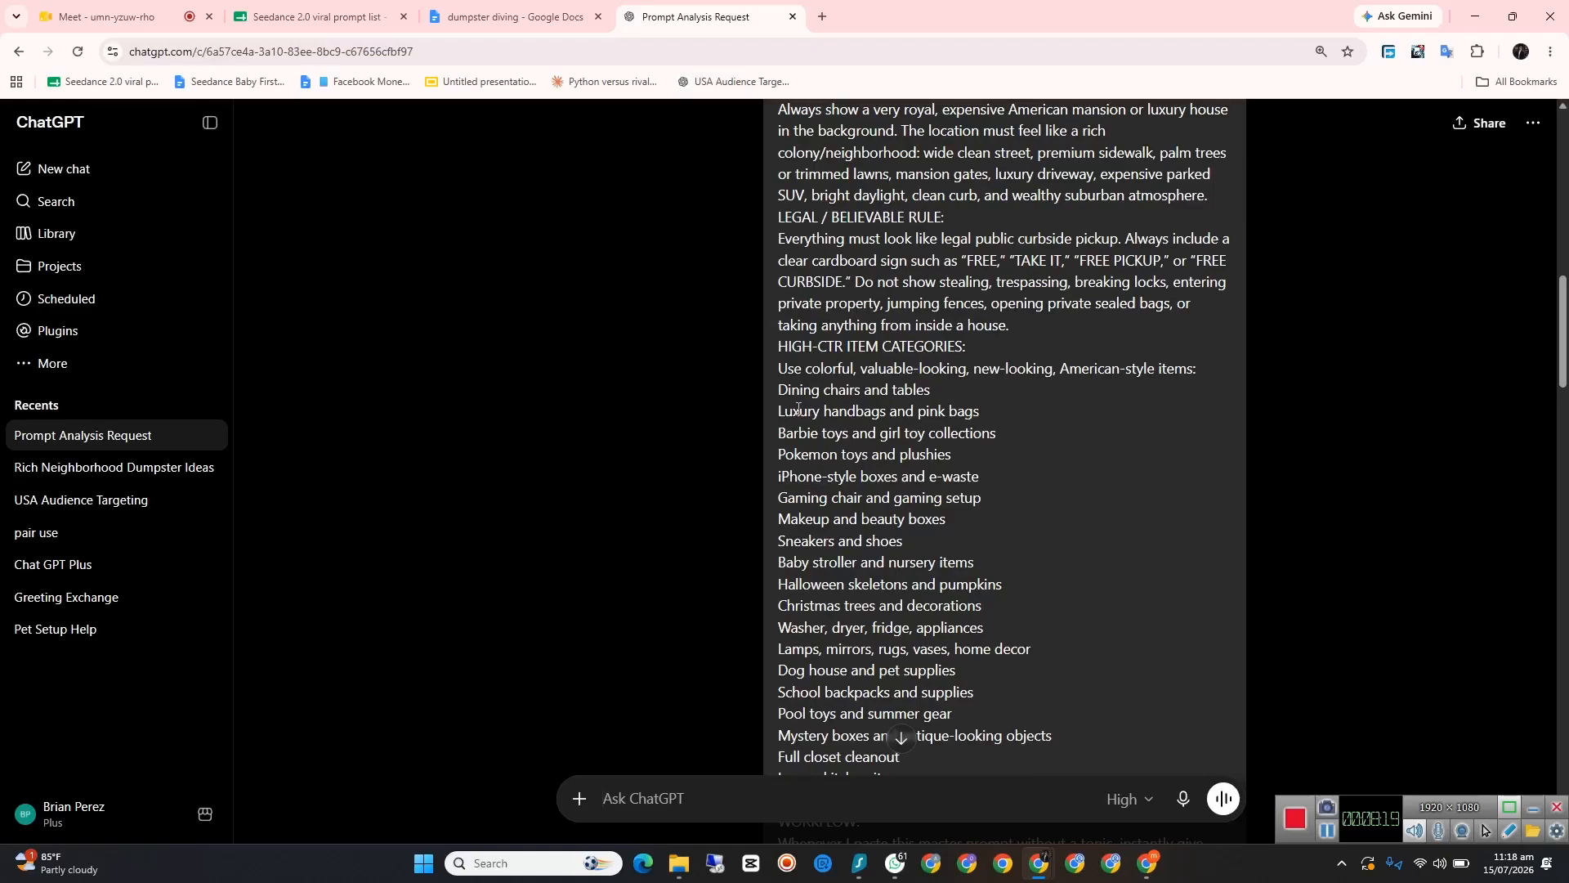
pyautogui.scroll(4, 799, 409)
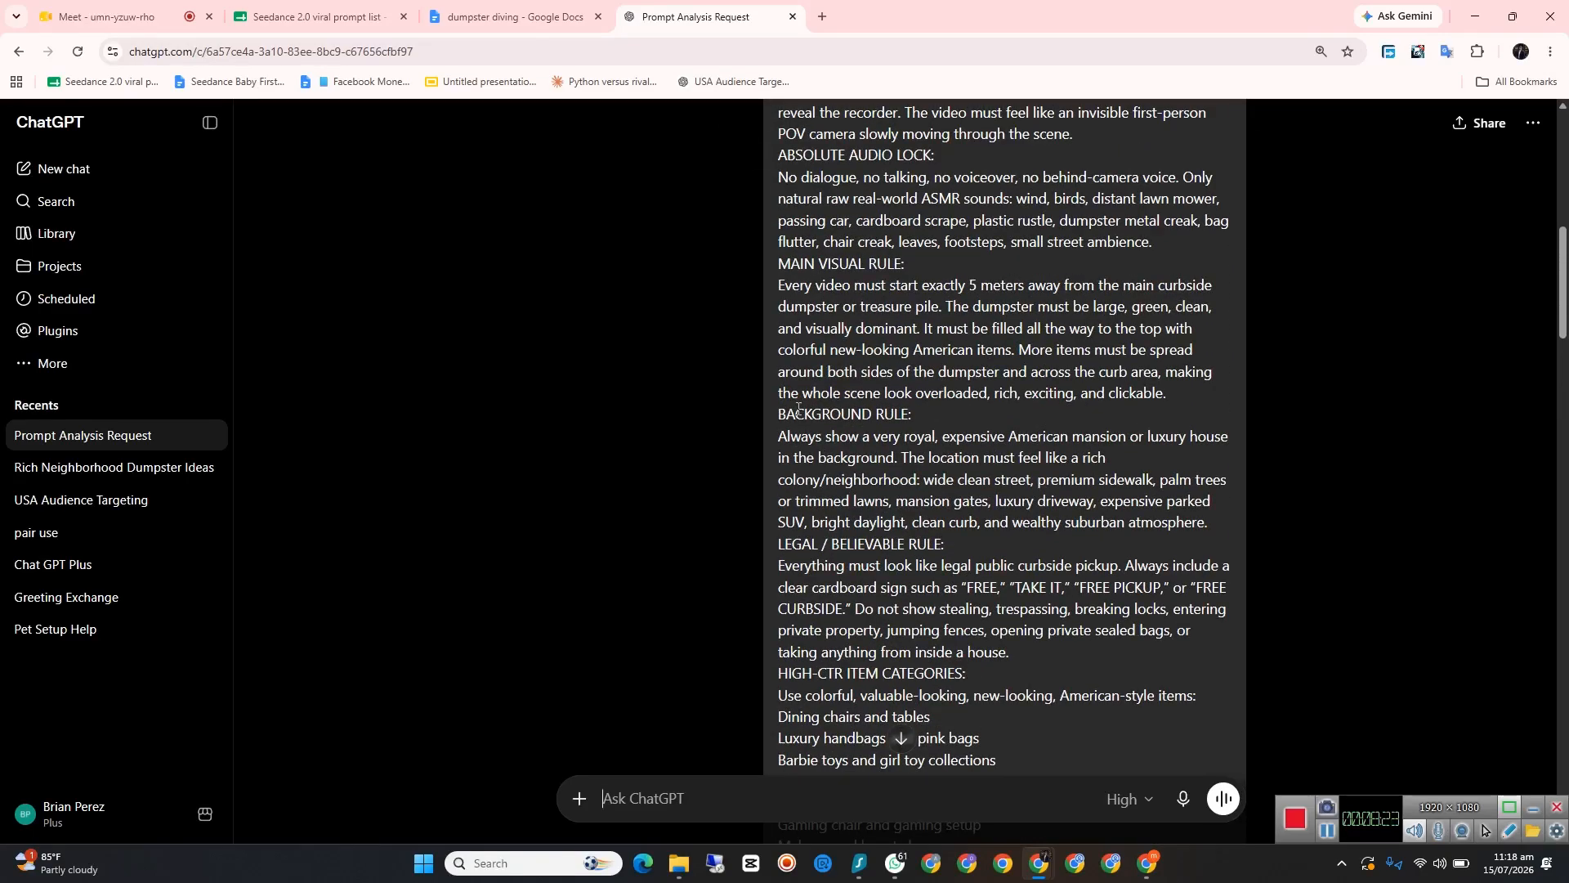
pyautogui.scroll(-8, 1005, 231)
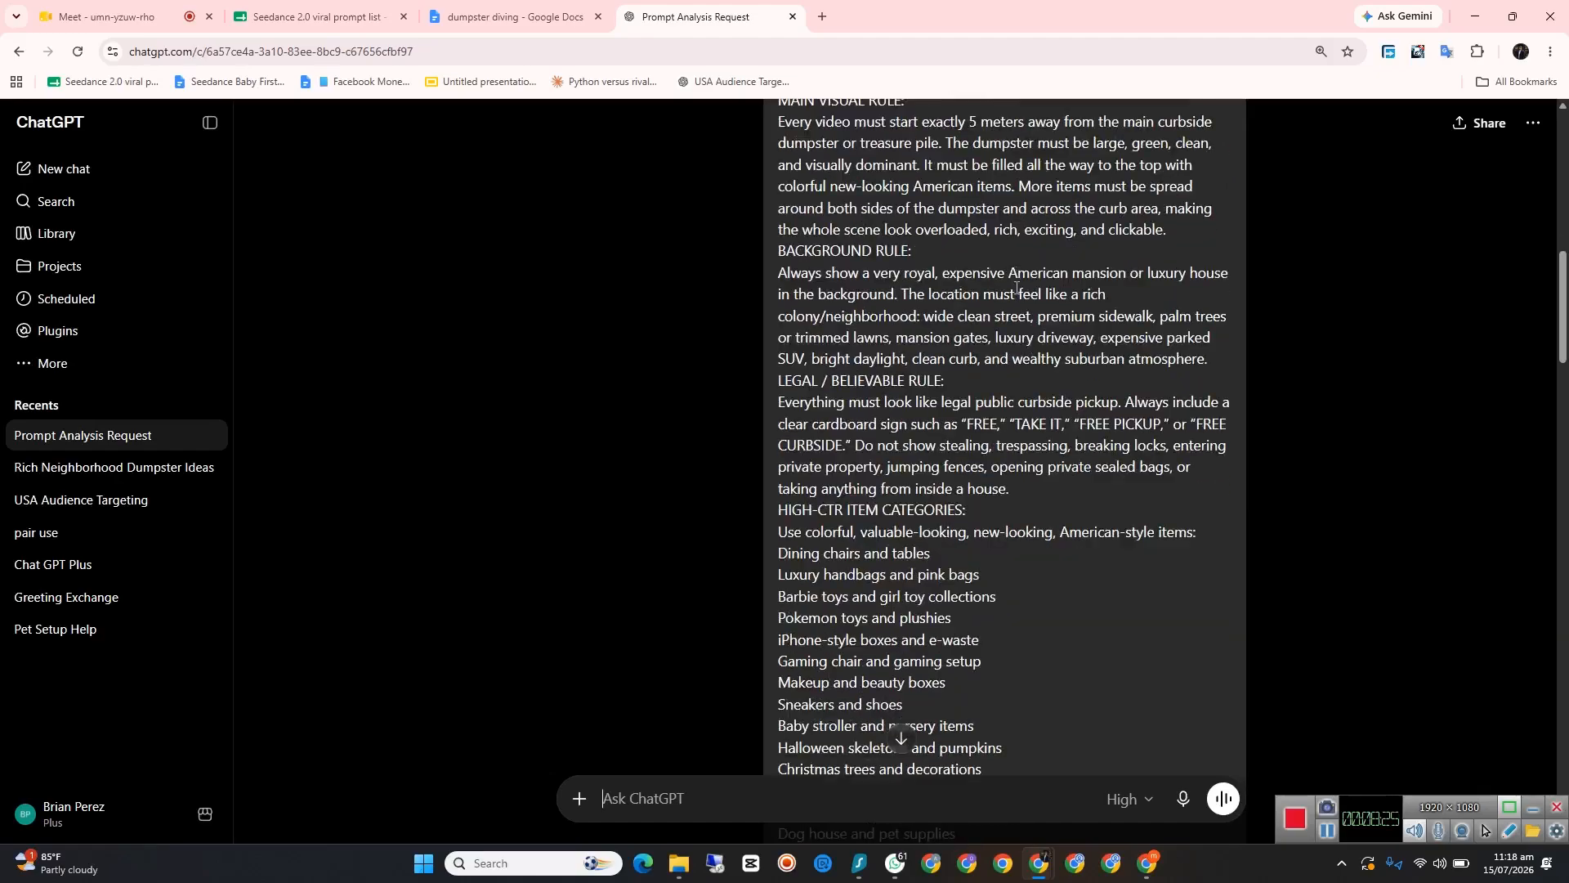
pyautogui.scroll(-20, 1015, 292)
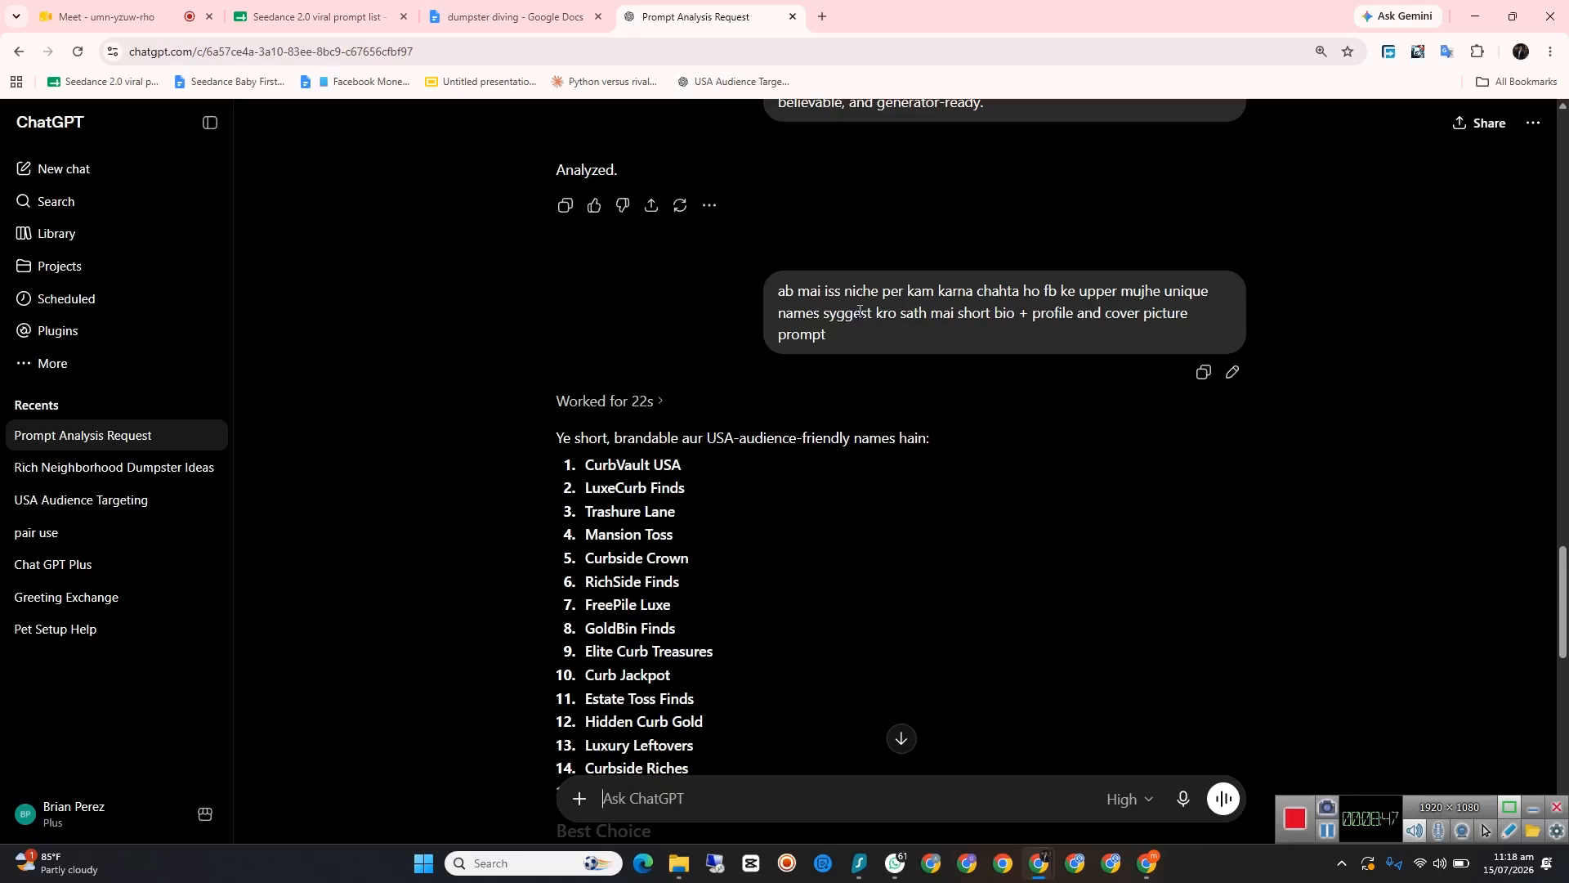
pyautogui.scroll(-2, 911, 333)
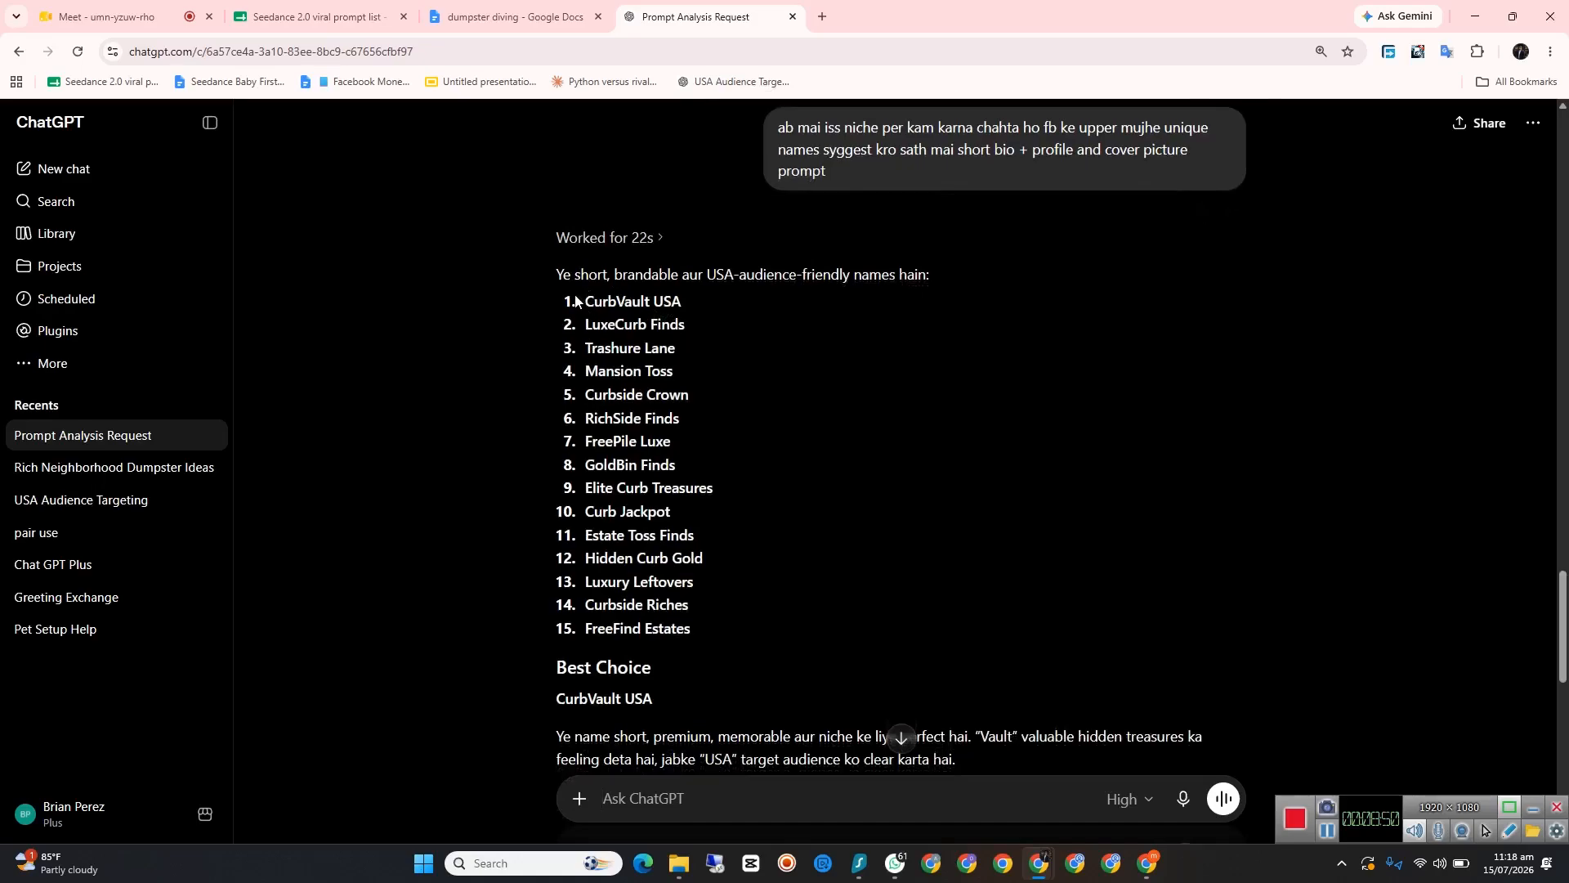
pyautogui.scroll(-1, 692, 601)
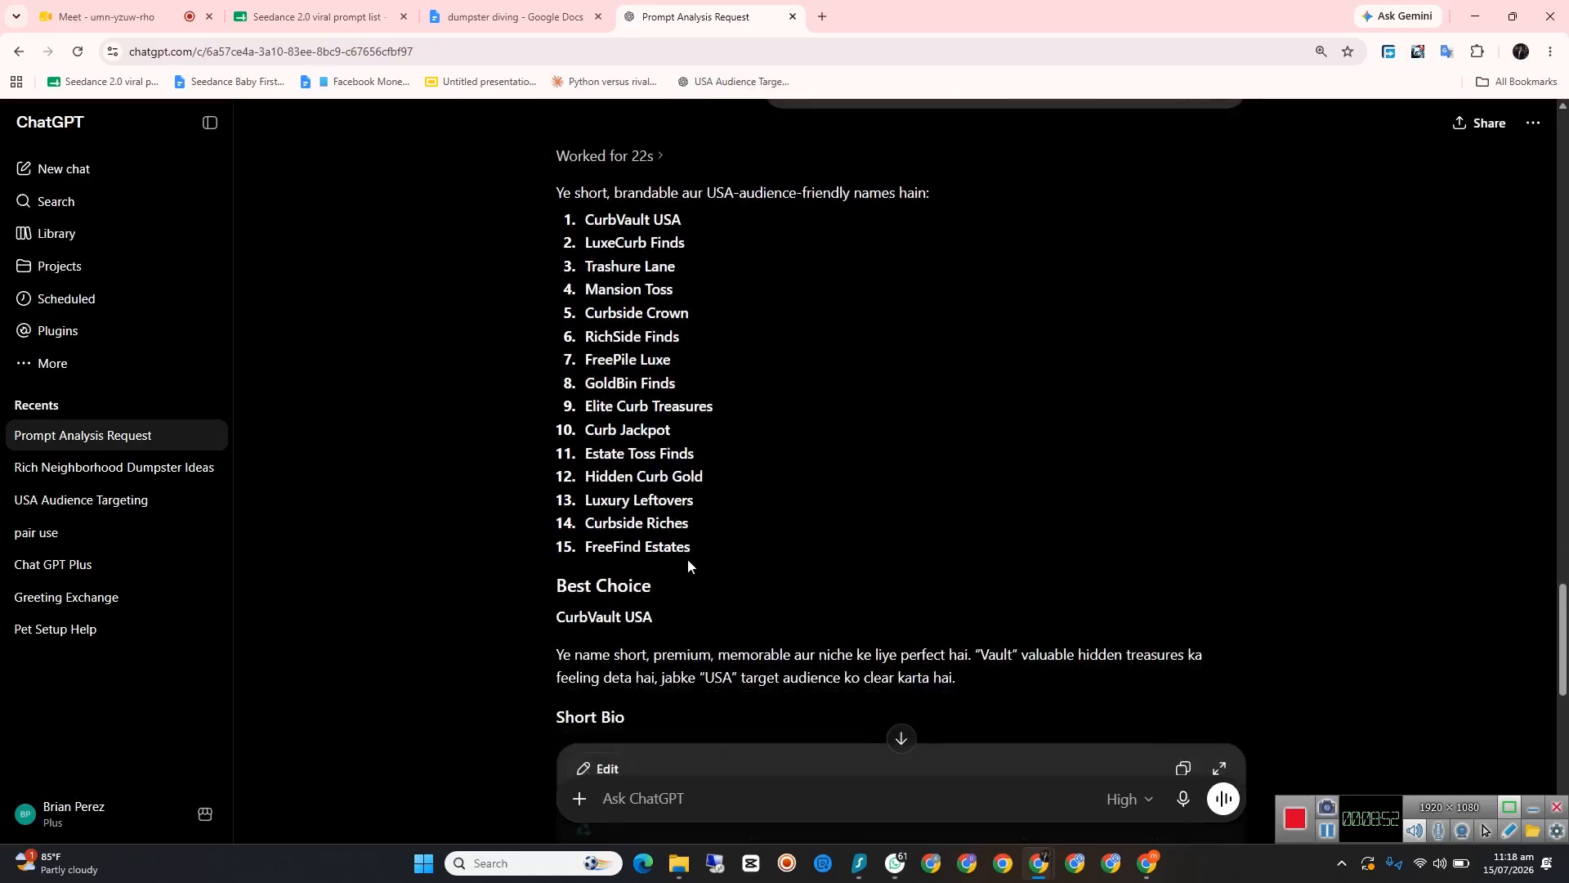
pyautogui.scroll(-1, 688, 560)
pyautogui.scroll(-1, 675, 575)
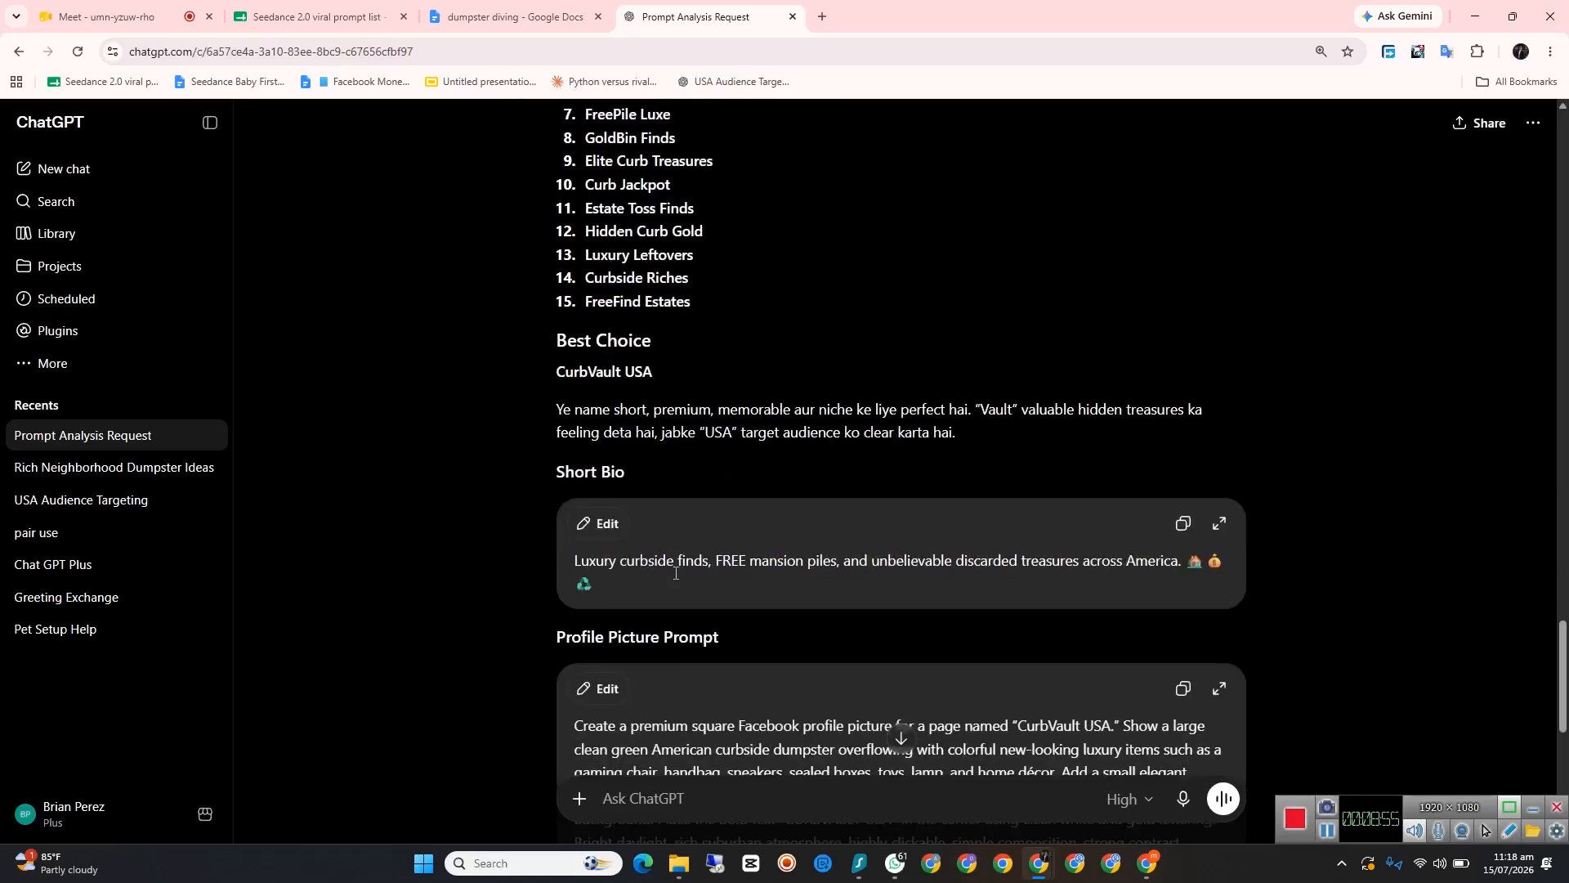
pyautogui.scroll(-5, 676, 573)
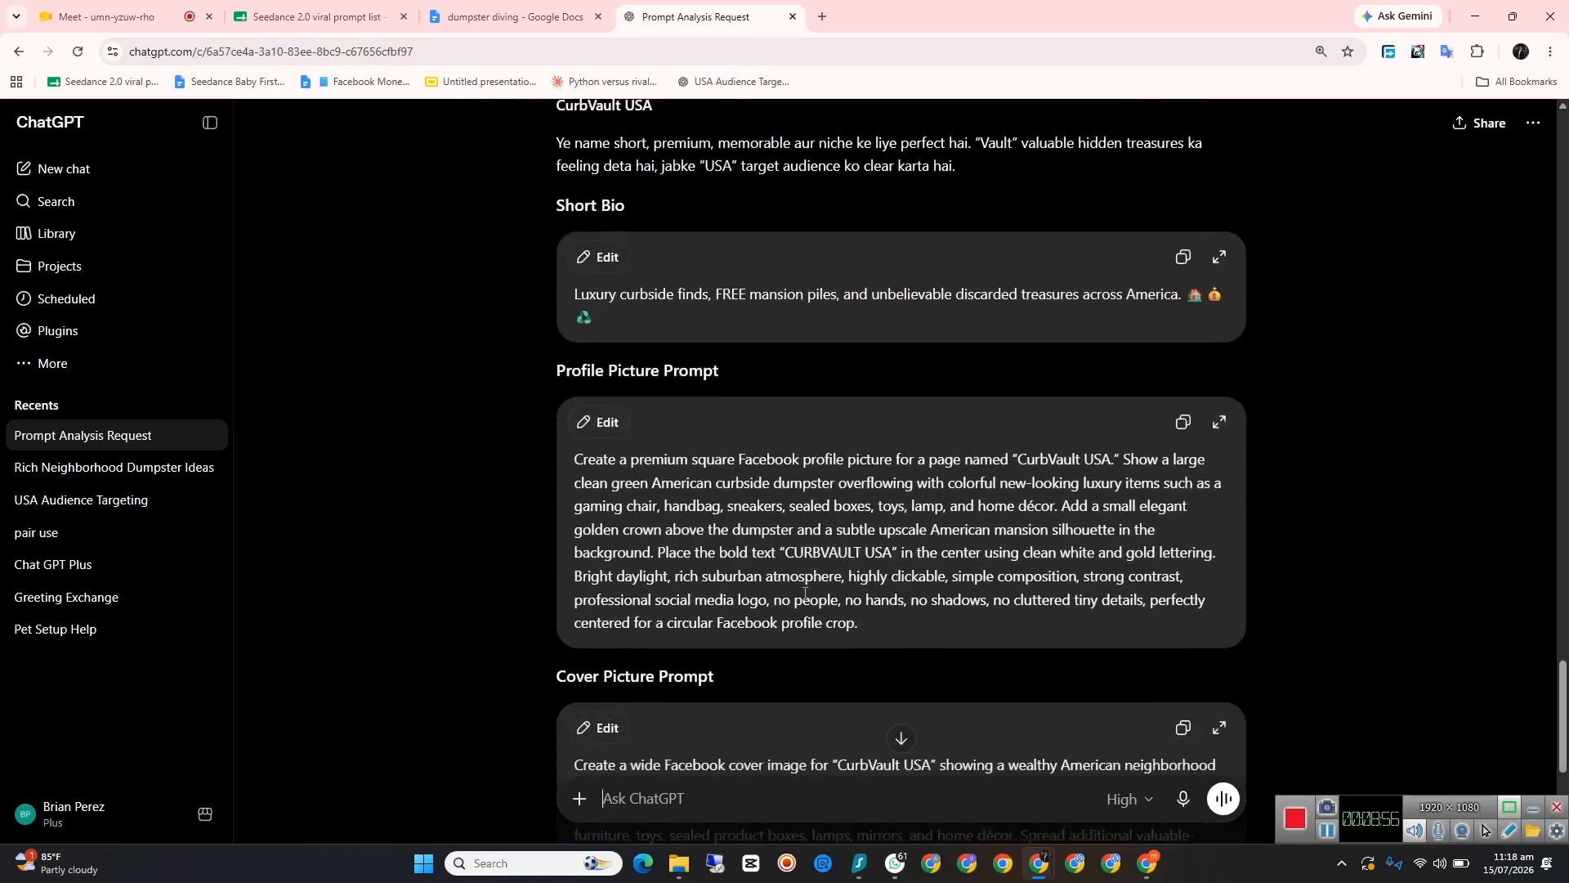
# Step: Copy the best-choice page name "CurbVault USA" from the ChatGPT reply
pyautogui.scroll(10, 800, 589)
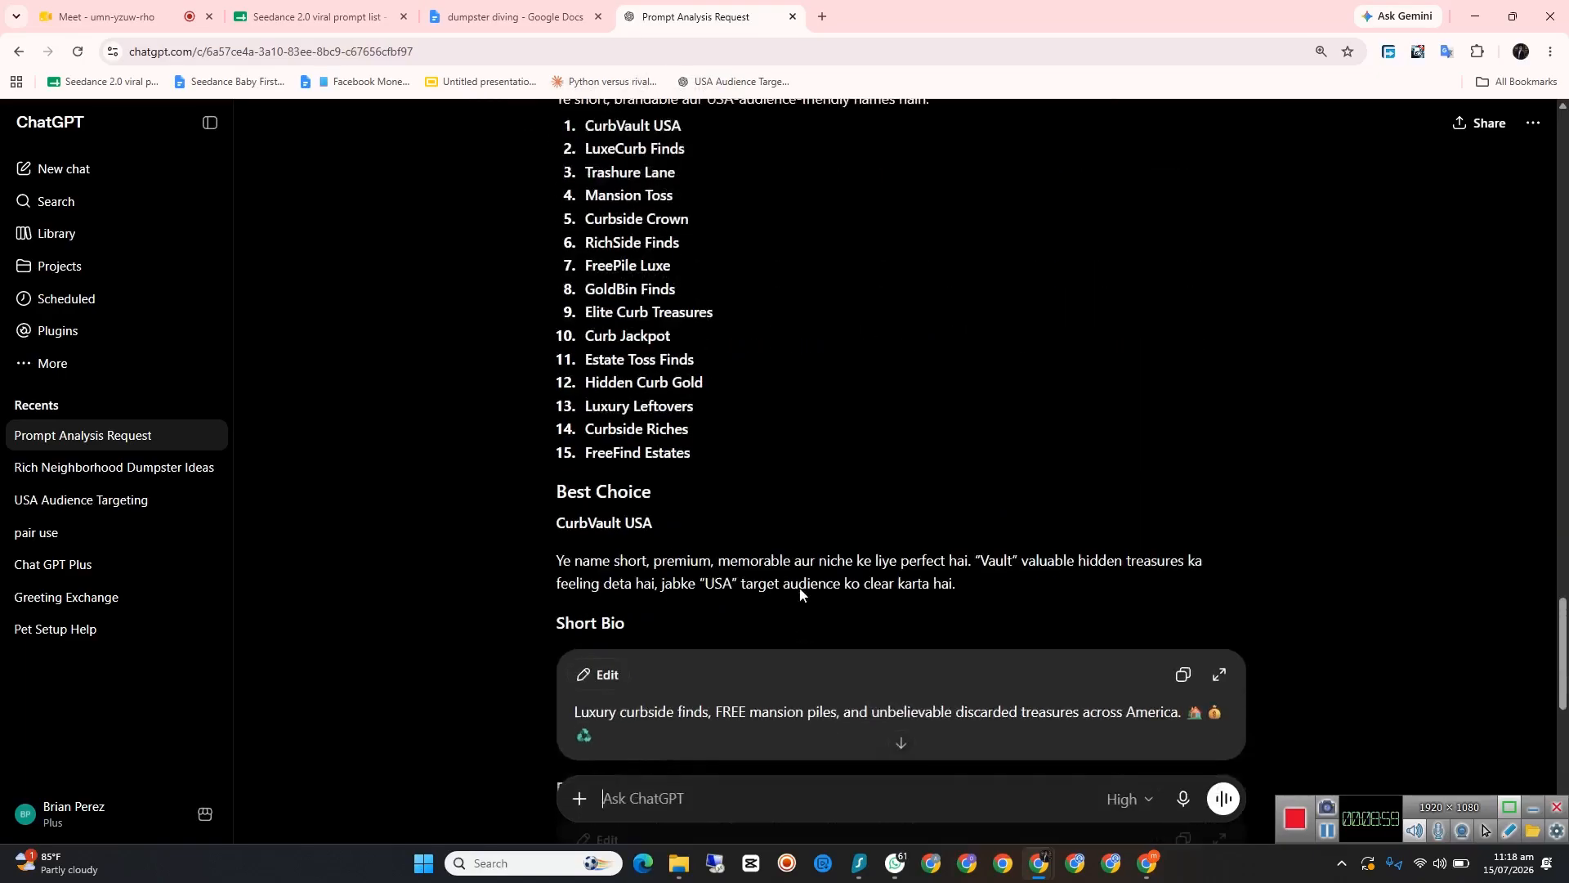
pyautogui.scroll(-2, 613, 377)
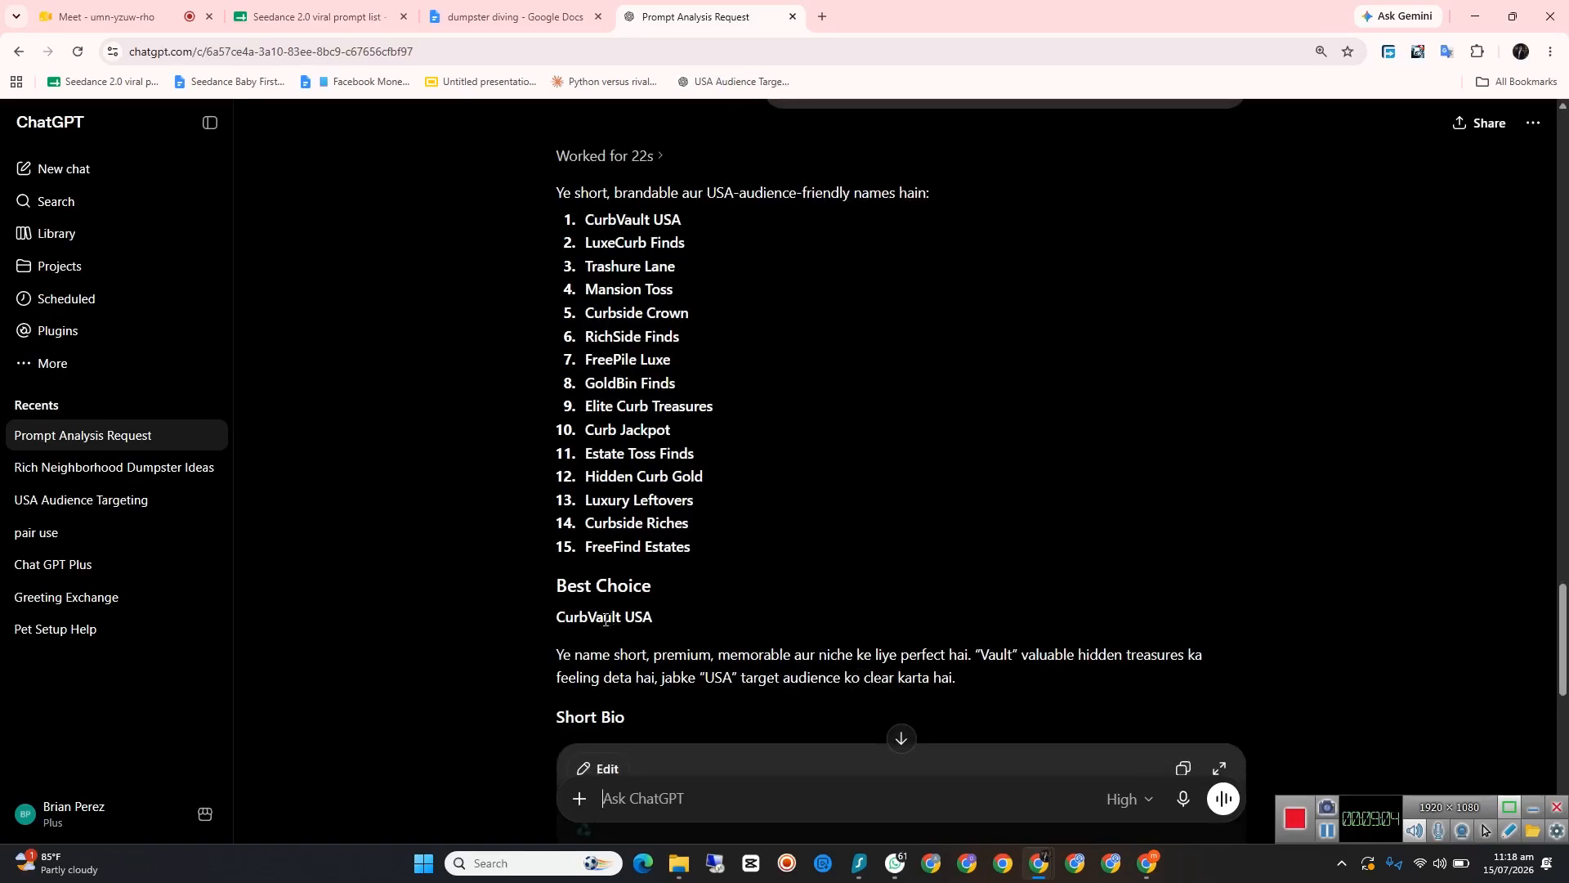
pyautogui.moveTo(555, 617); pyautogui.dragTo(663, 621)
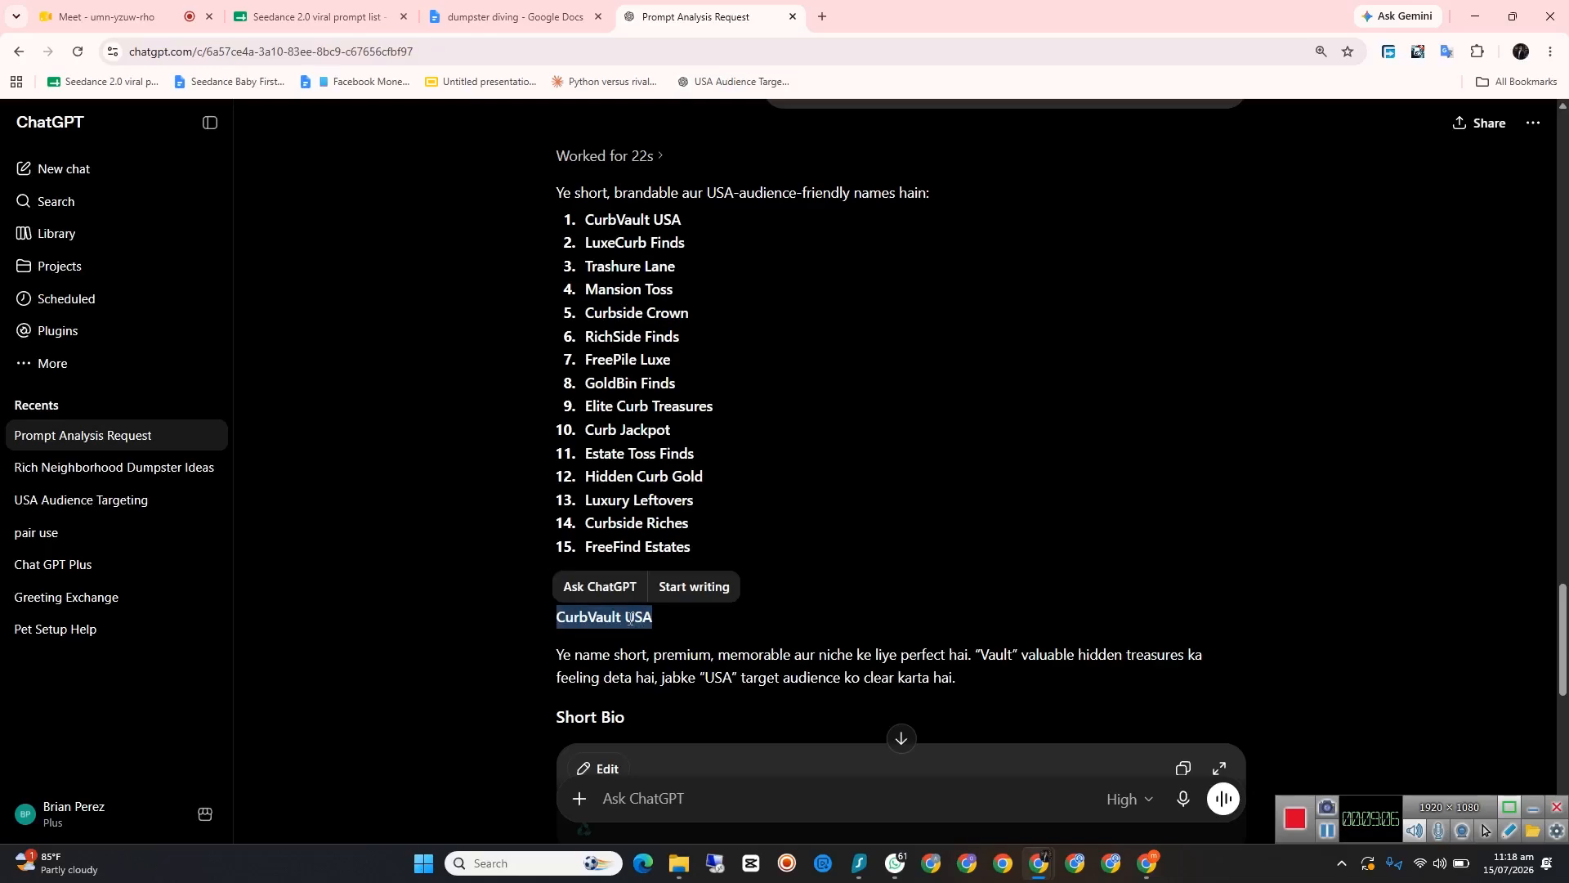
pyautogui.rightClick(631, 618)
pyautogui.click(689, 372)
pyautogui.click(703, 621)
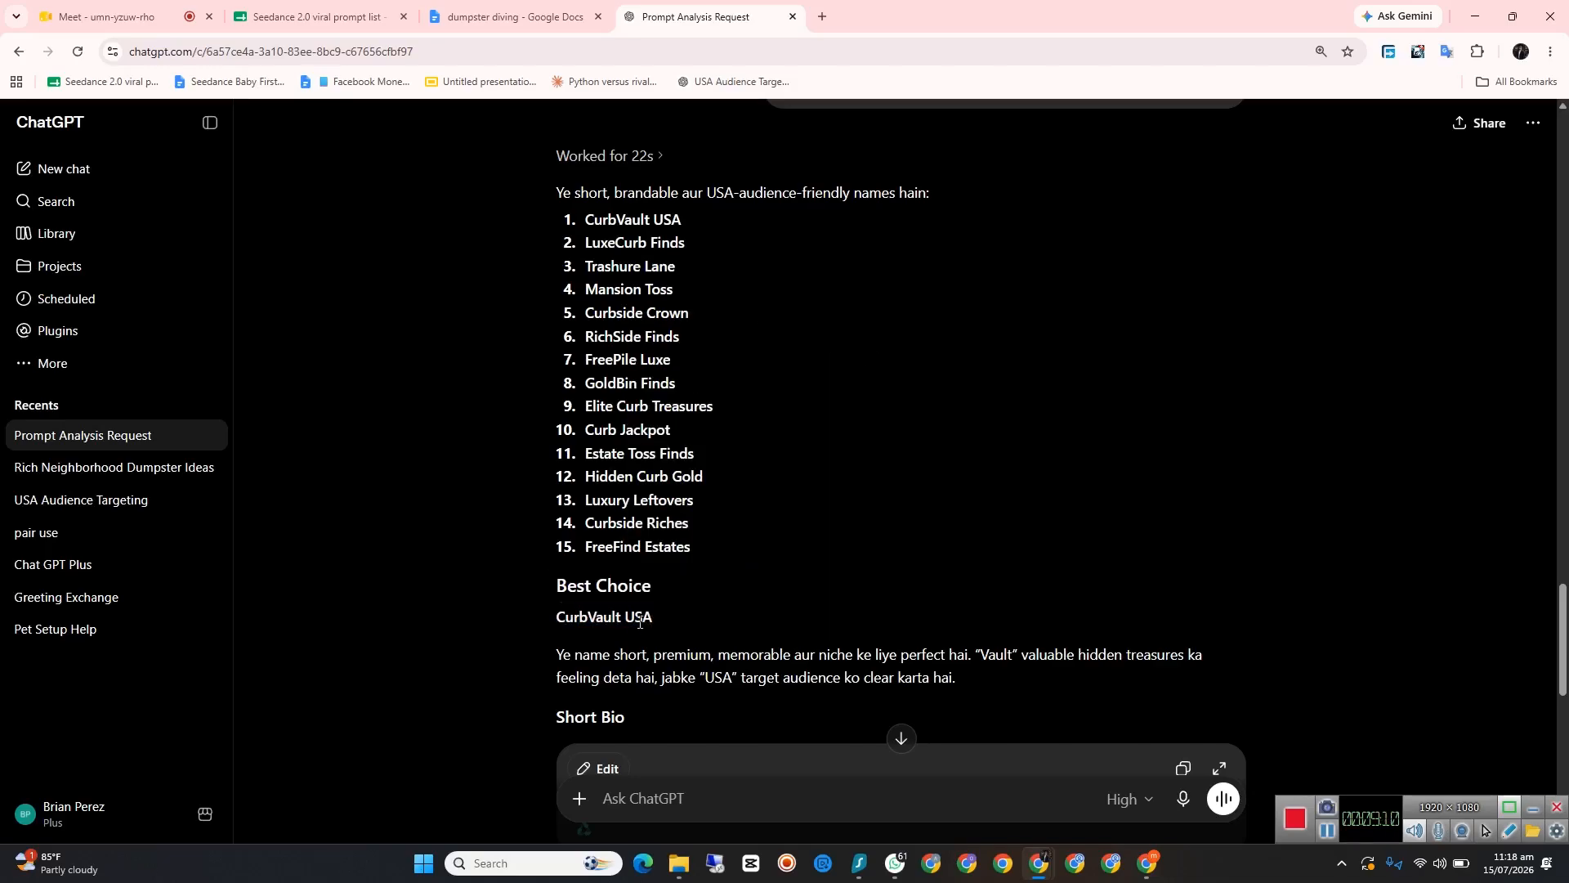
# Step: Switch to Facebook, start creating a new Page, and paste "CurbVault USA" as its name
pyautogui.click(1148, 863)
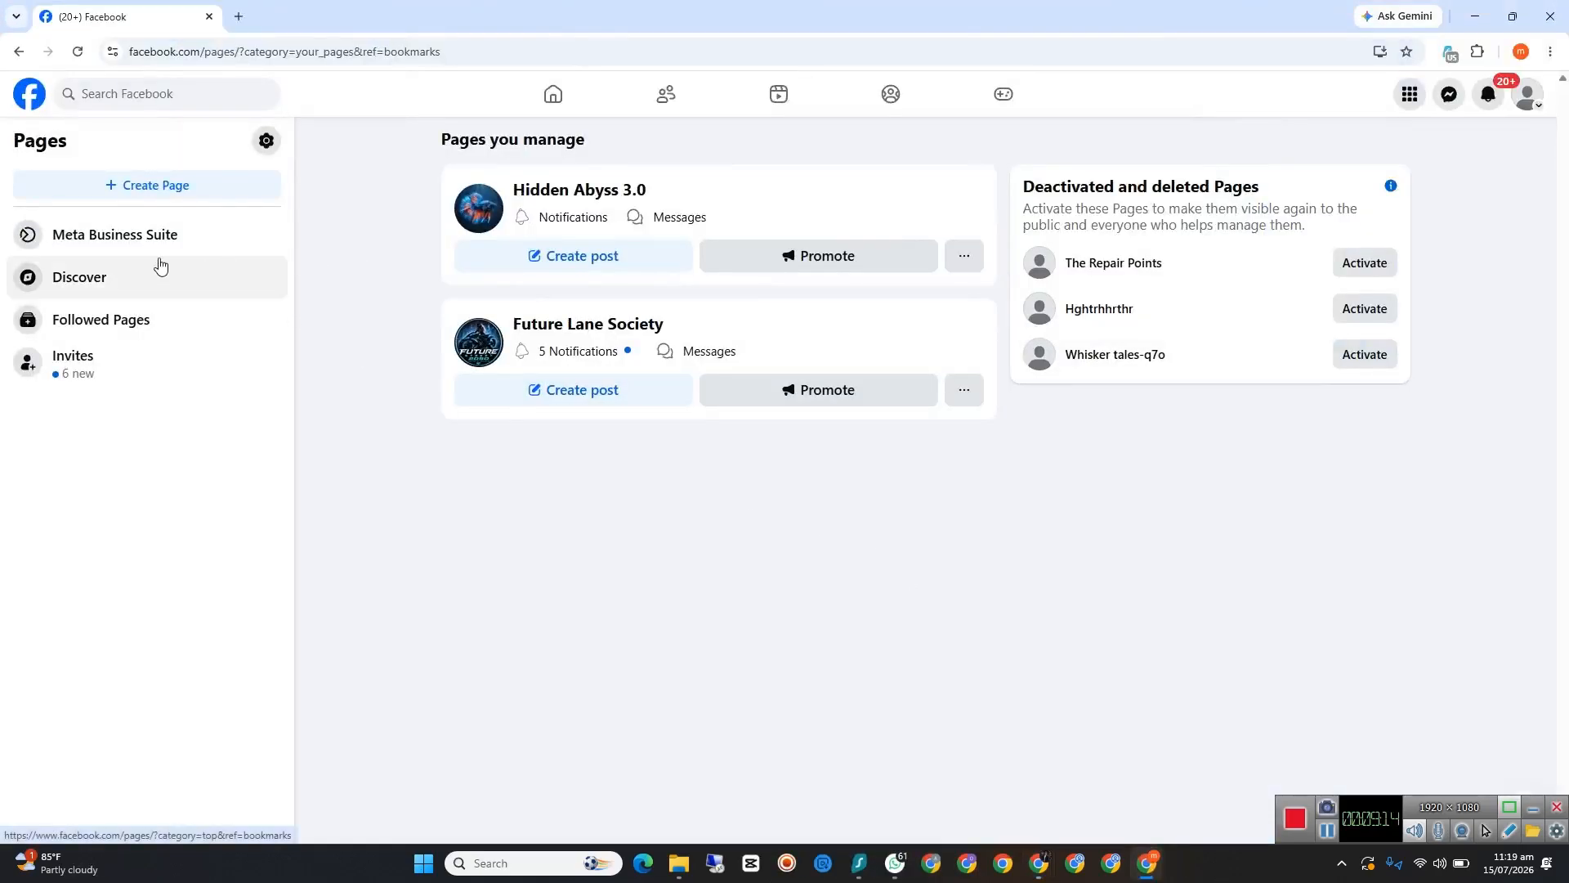
pyautogui.click(147, 188)
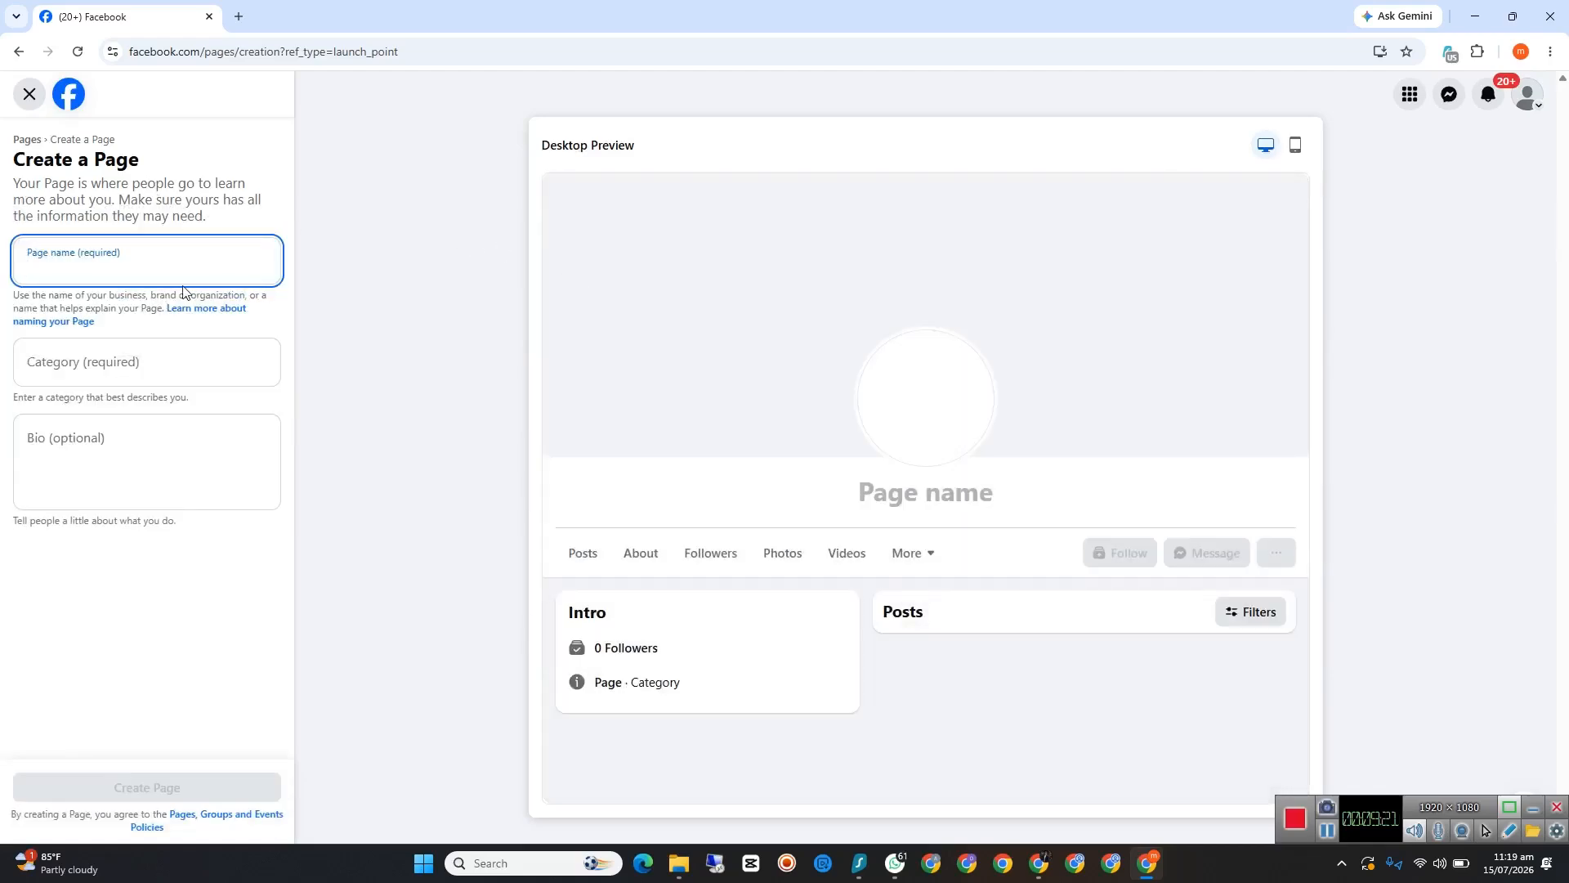
pyautogui.rightClick(80, 268)
pyautogui.click(145, 464)
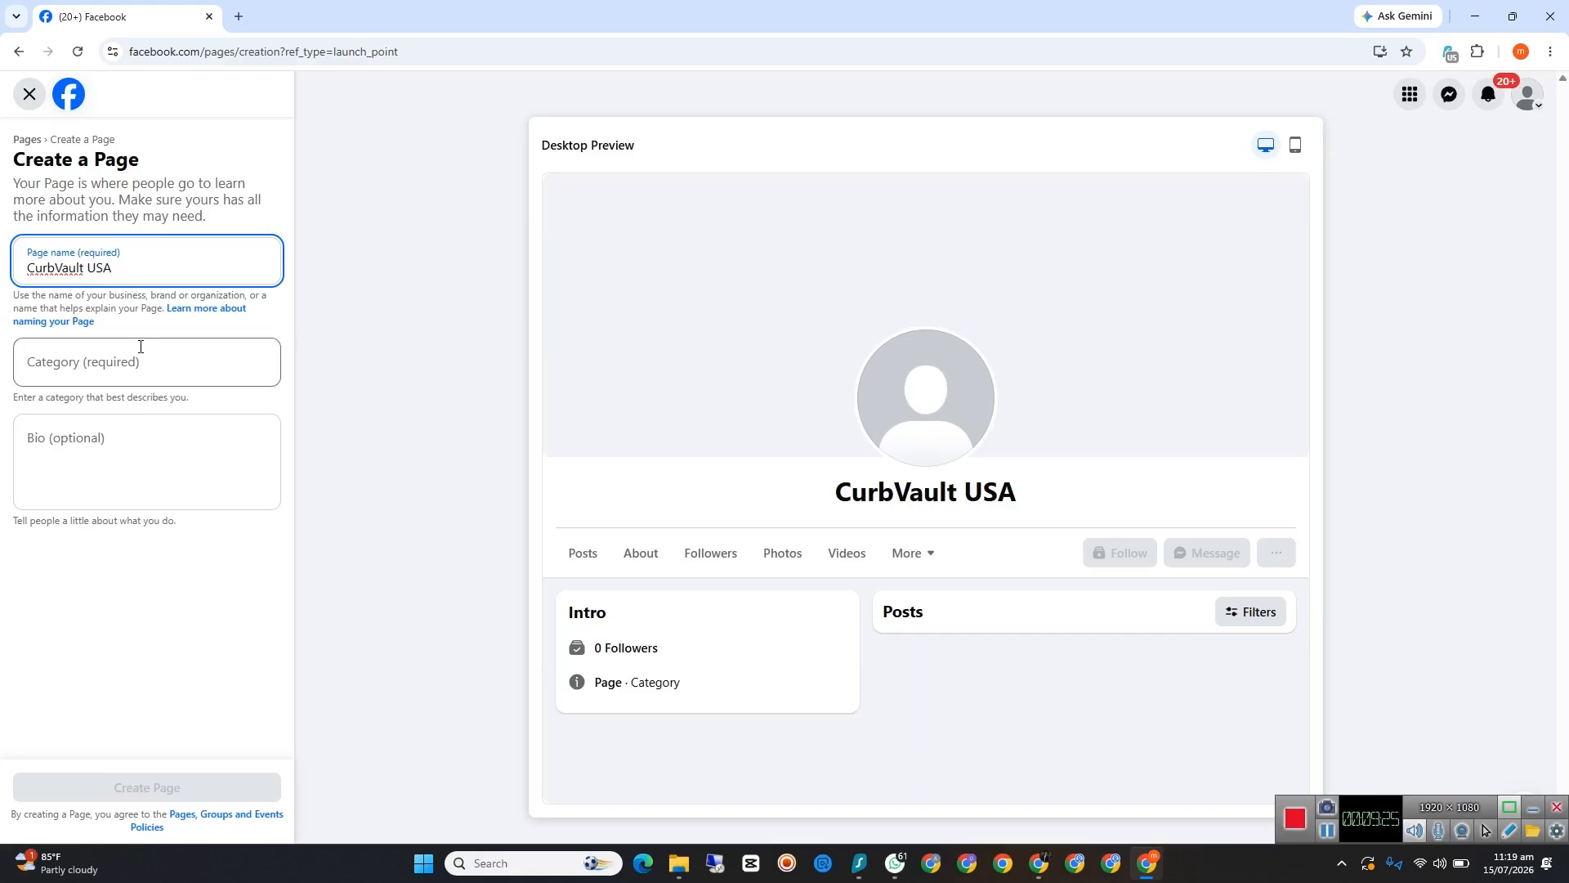
# Step: Set the new Page's category to Digital creator
pyautogui.click(86, 369)
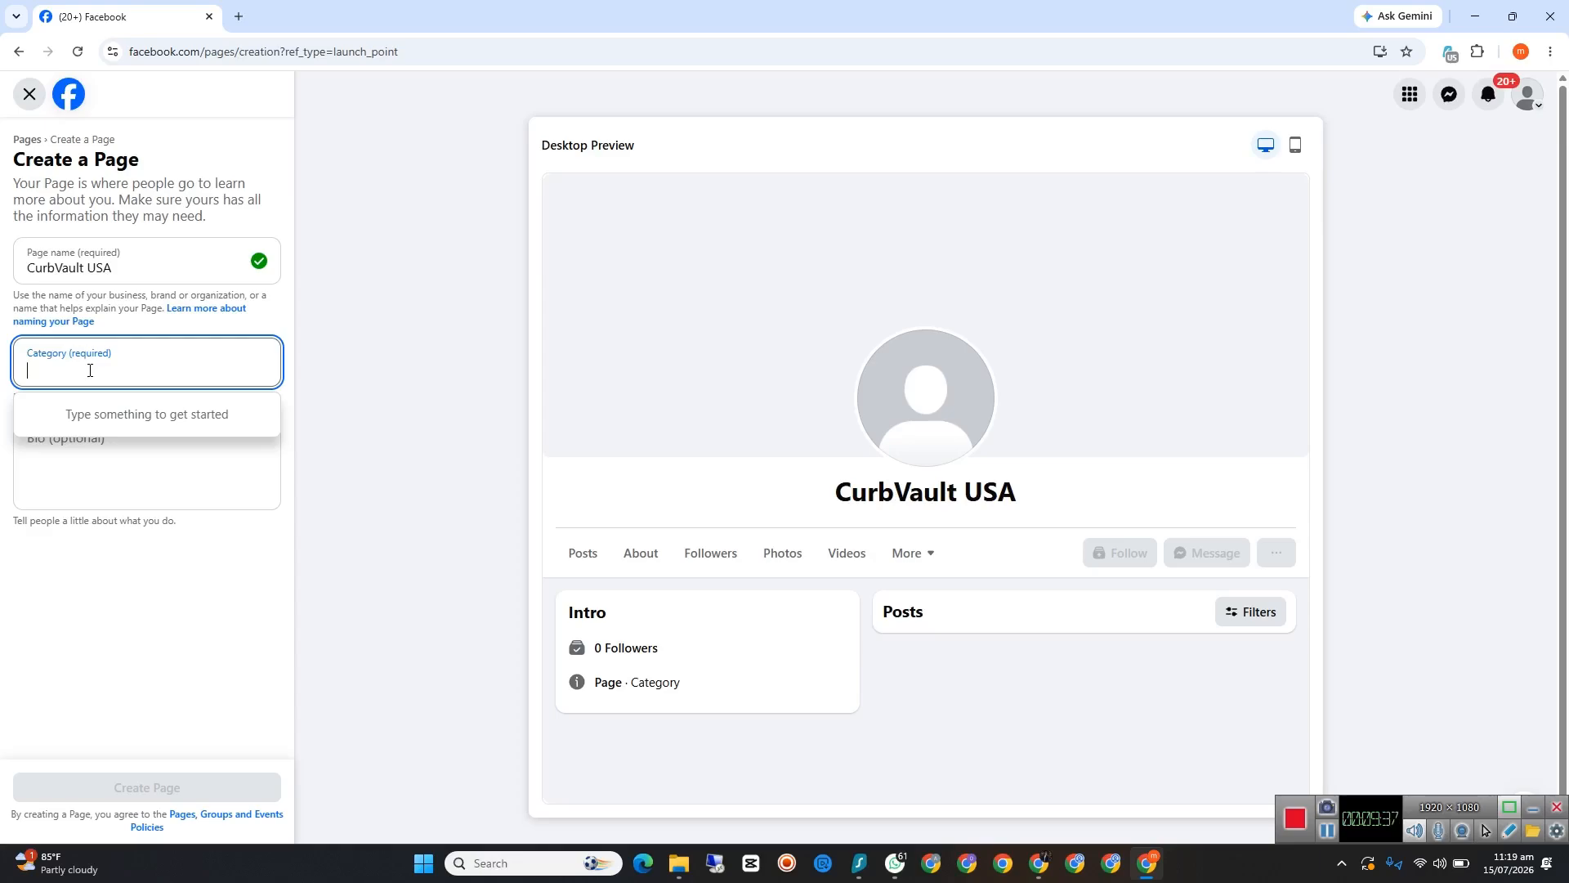
pyautogui.write('digi')
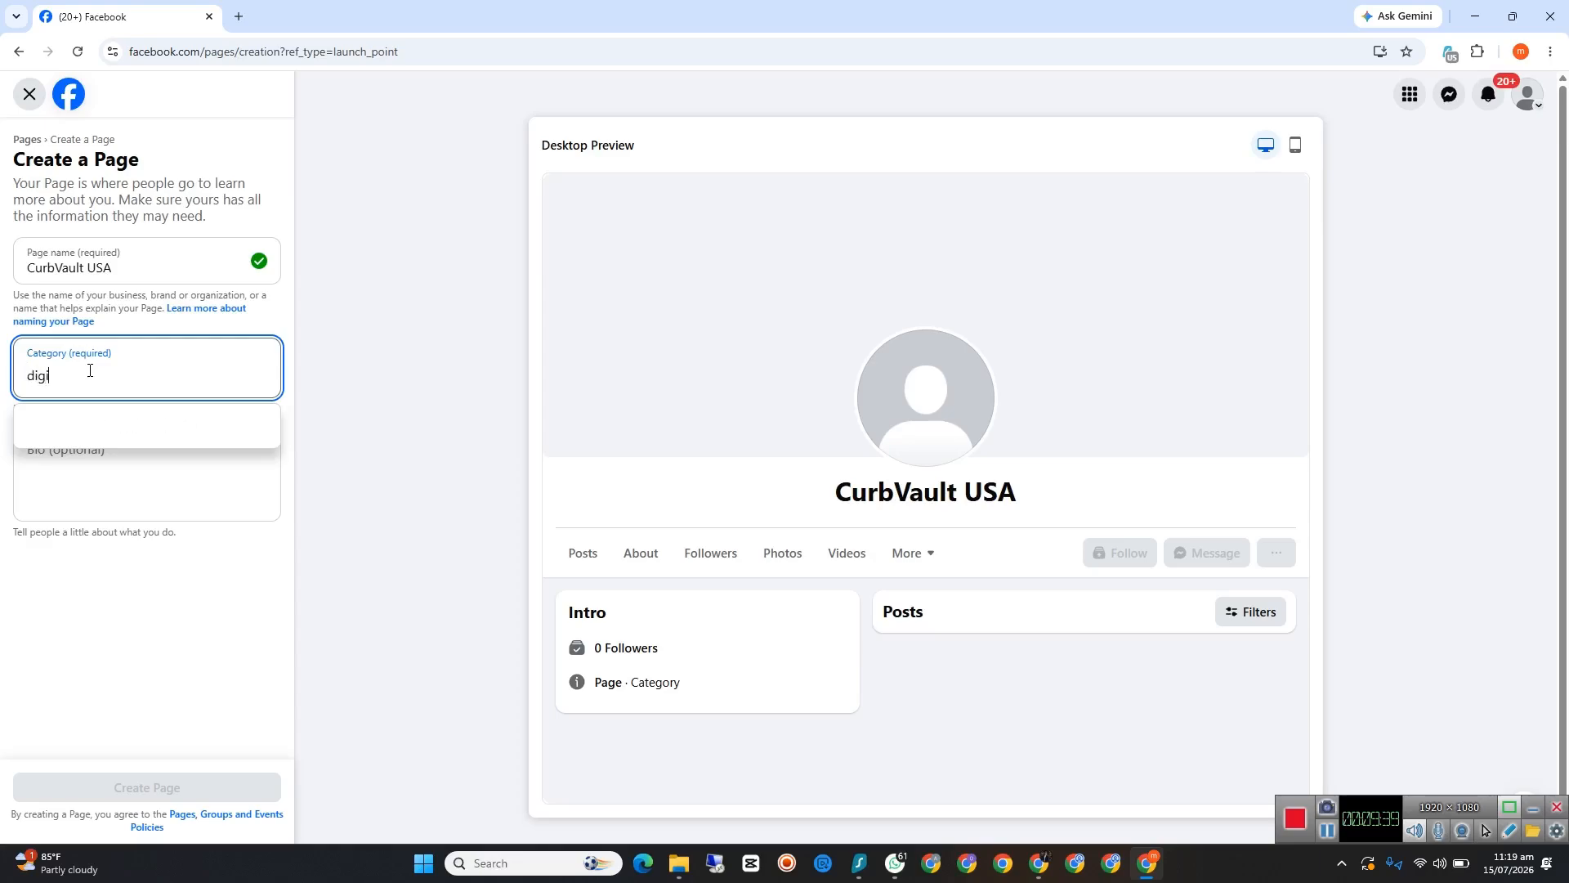
pyautogui.click(101, 433)
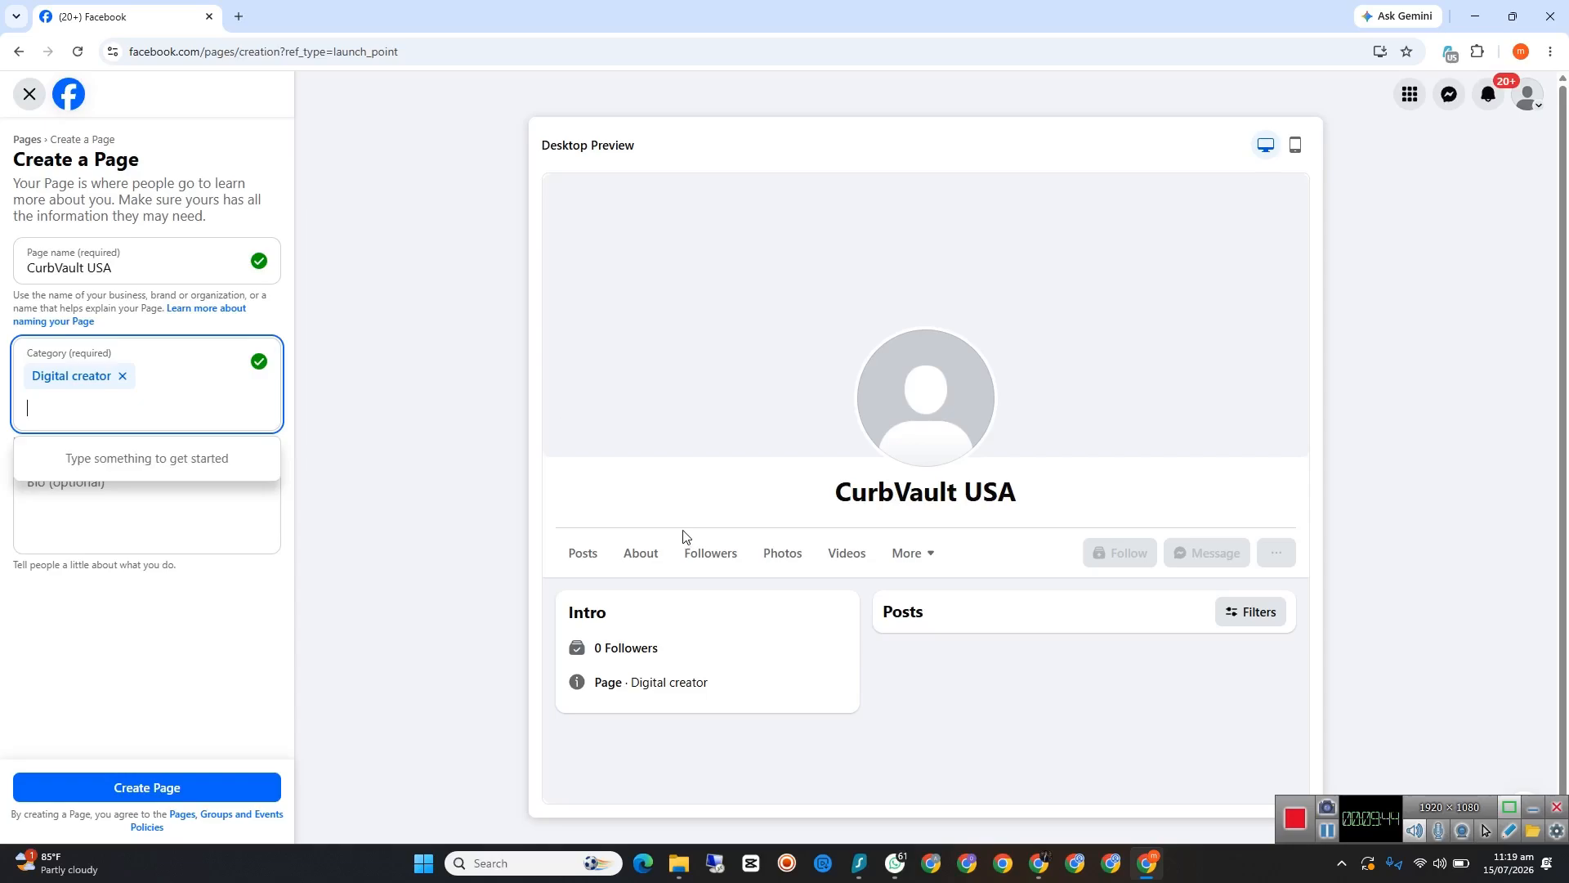
# Step: Switch back to ChatGPT and copy the suggested short bio about luxury curbside finds for the Page's bio
pyautogui.click(218, 521)
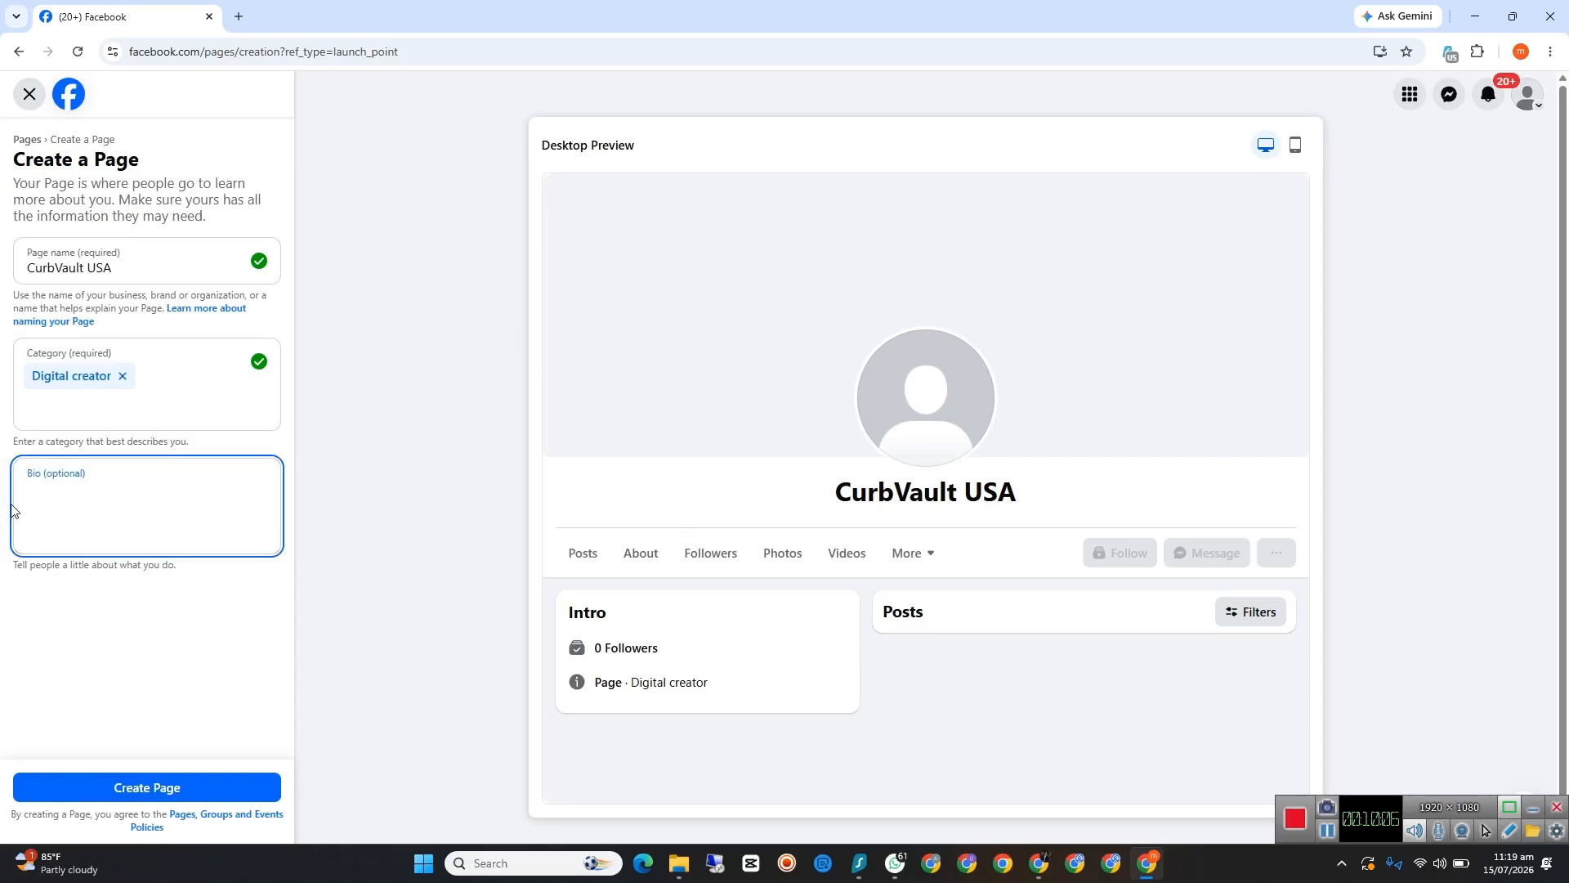
pyautogui.click(1039, 863)
pyautogui.click(1020, 806)
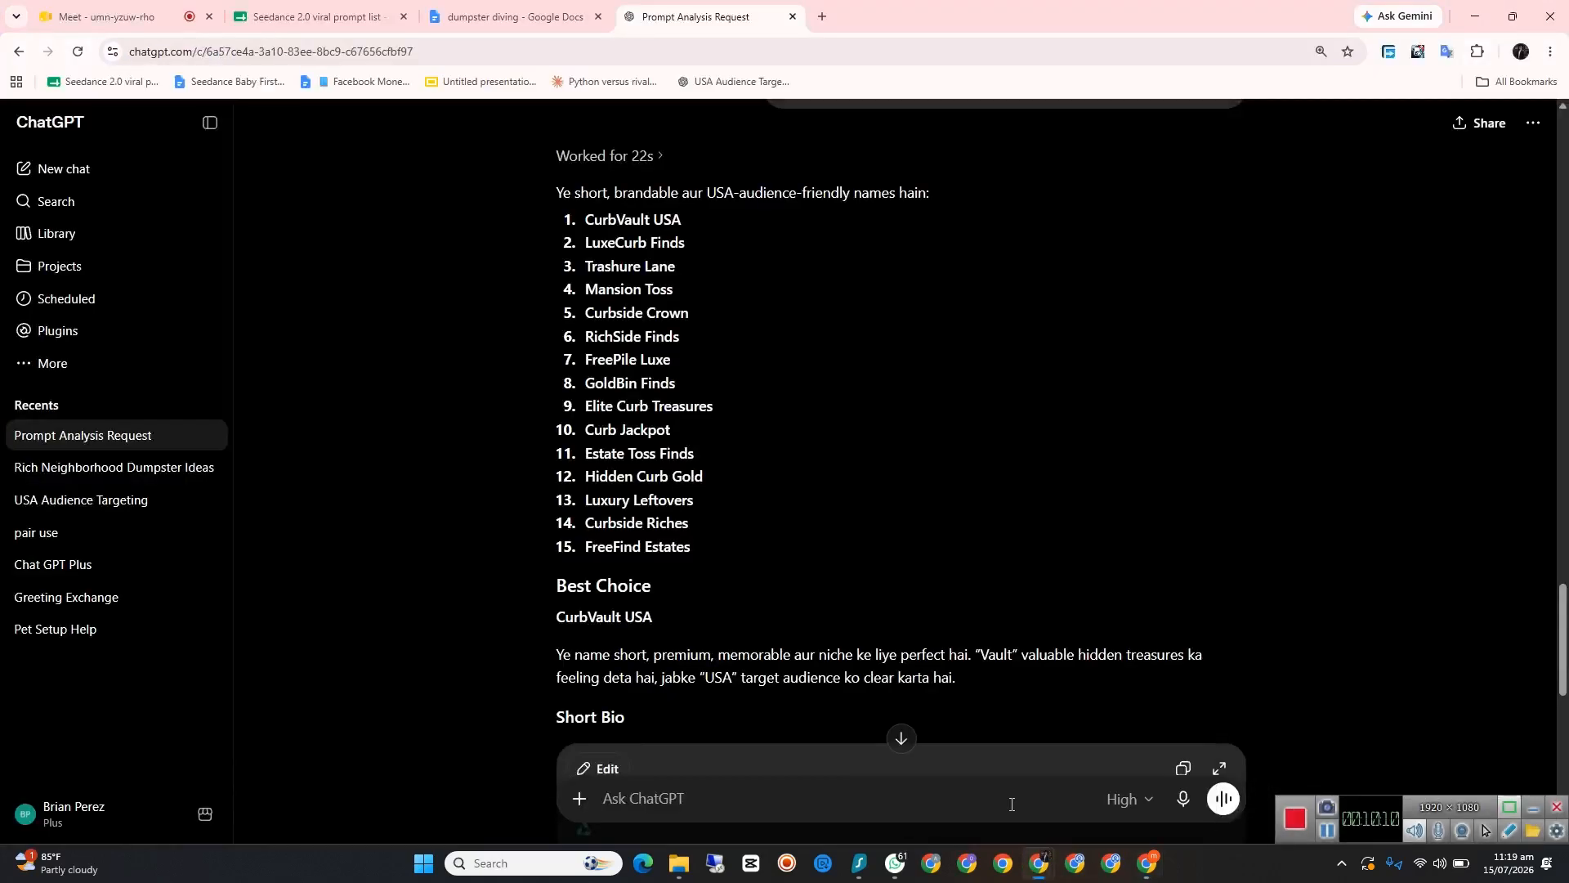
pyautogui.scroll(-3, 866, 650)
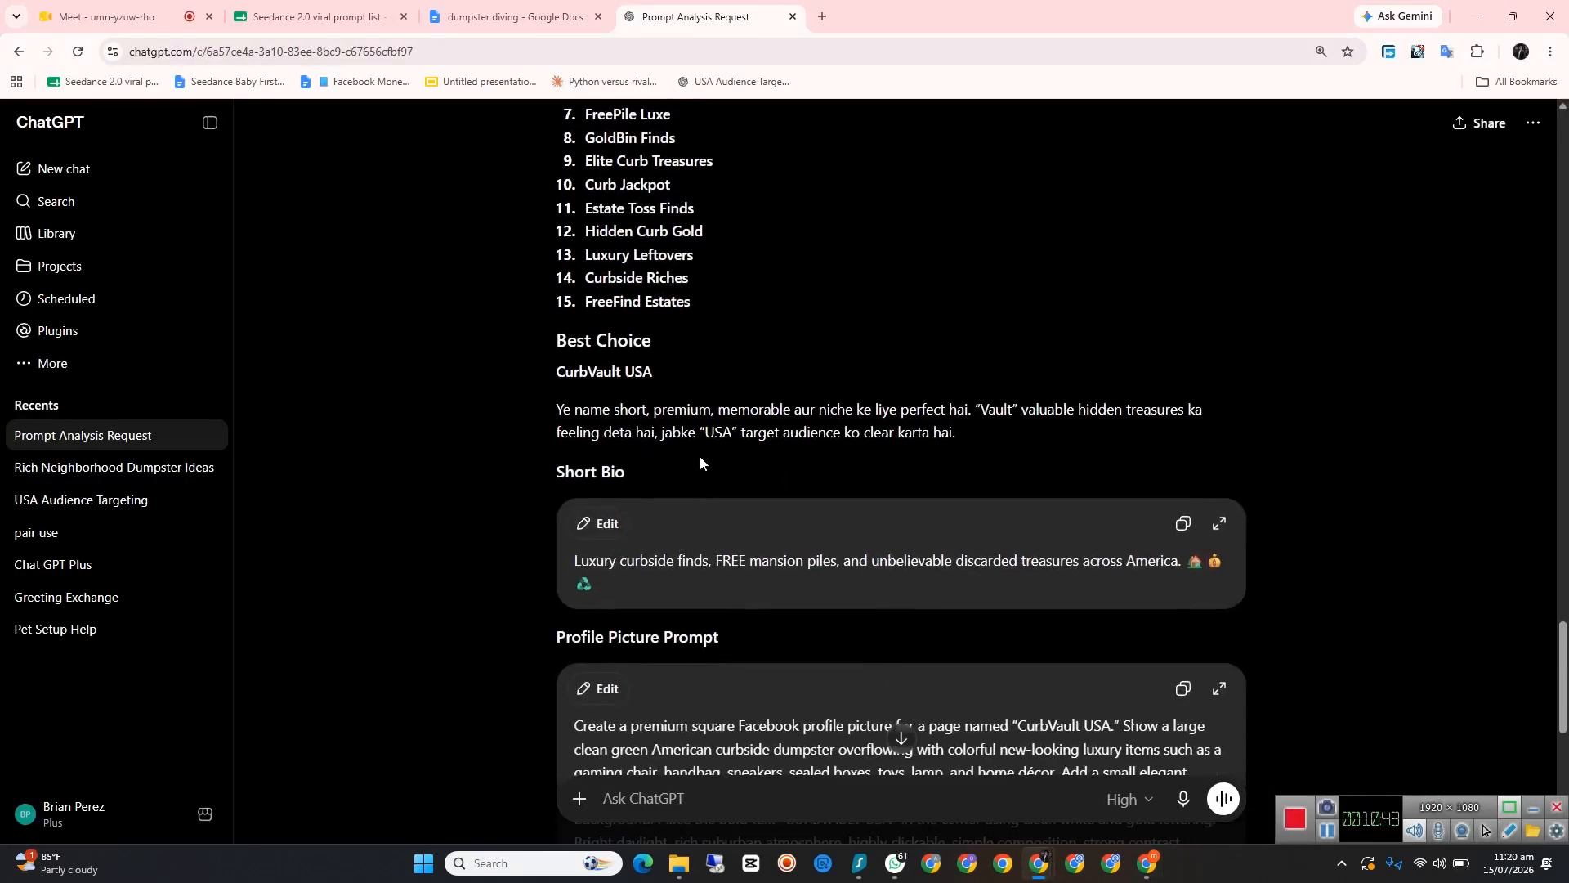
pyautogui.scroll(-2, 909, 402)
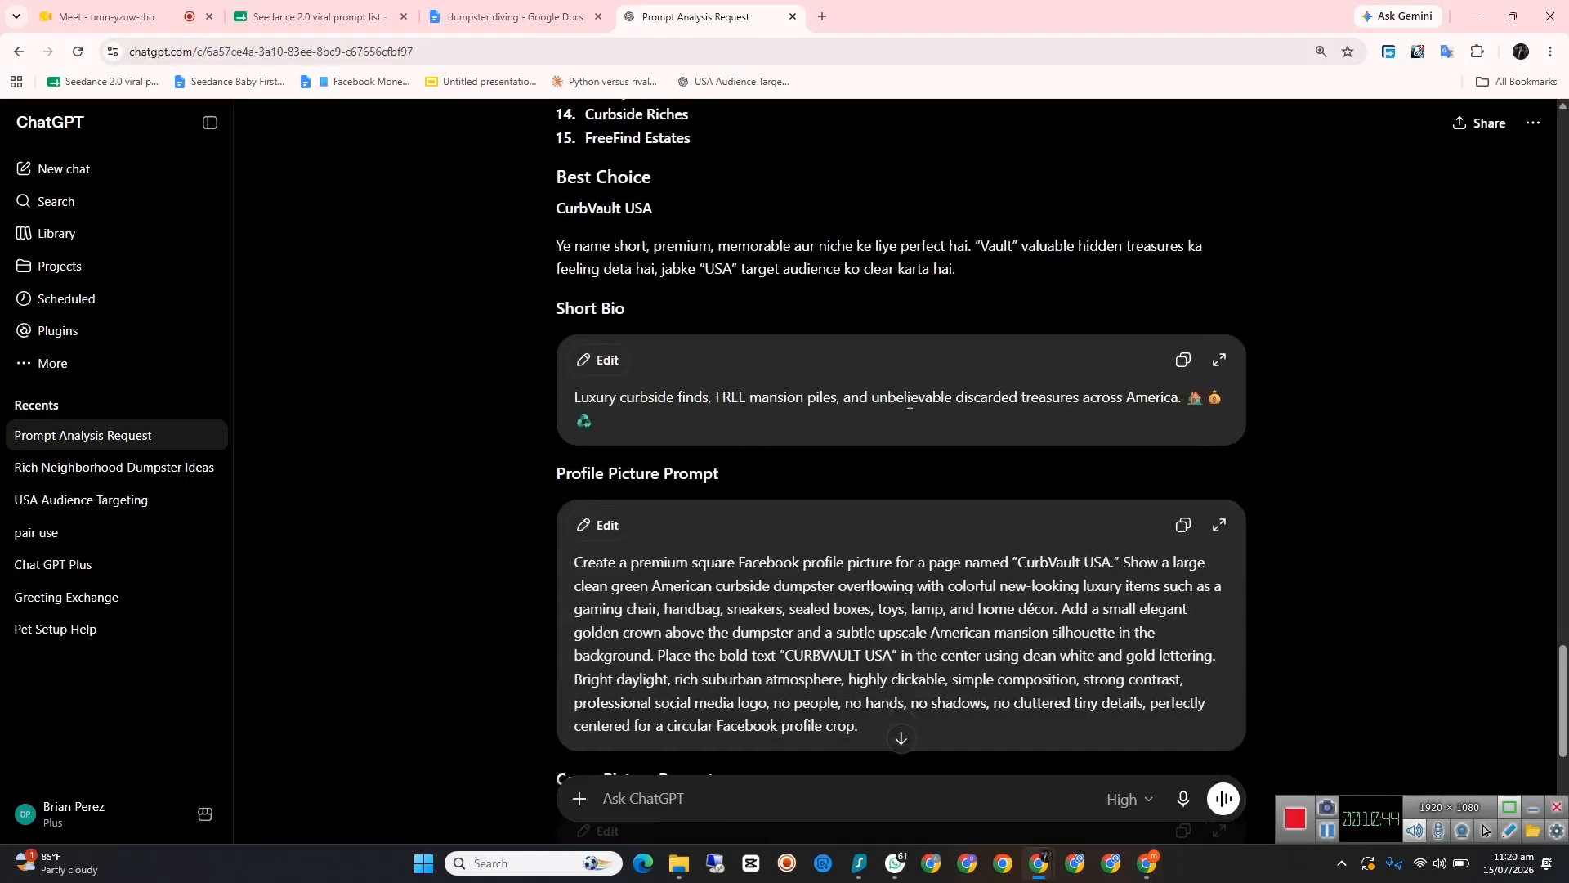
pyautogui.click(1183, 360)
# Step: Return to Facebook, paste the copied short bio into the Page's bio, and create the Page
pyautogui.moveTo(1040, 866)
pyautogui.hotkey('alt', 'Tab')
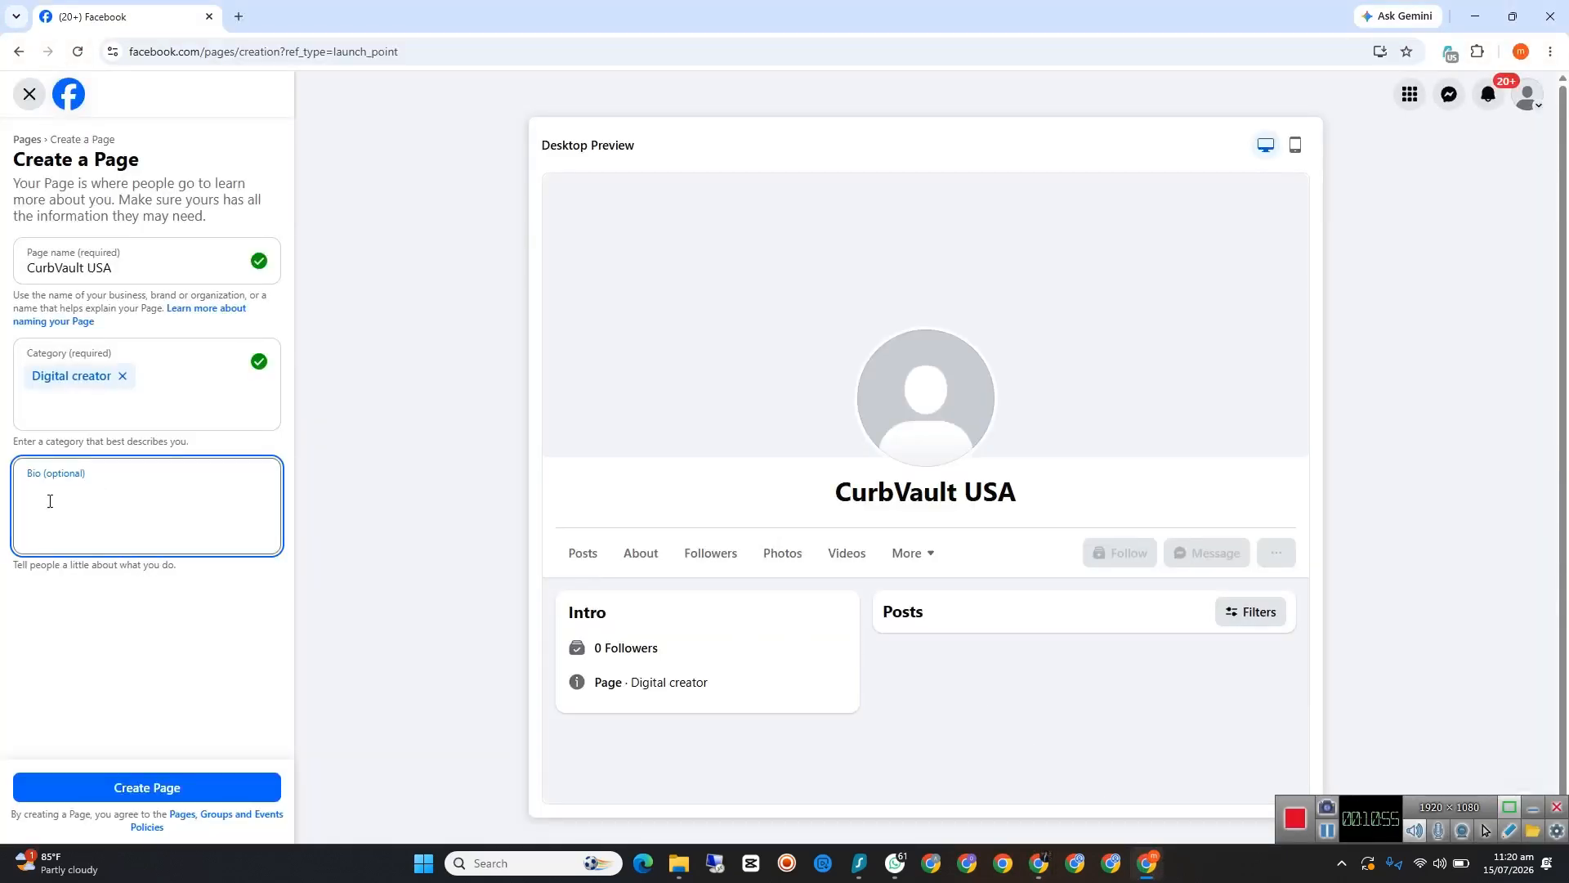
pyautogui.rightClick(49, 500)
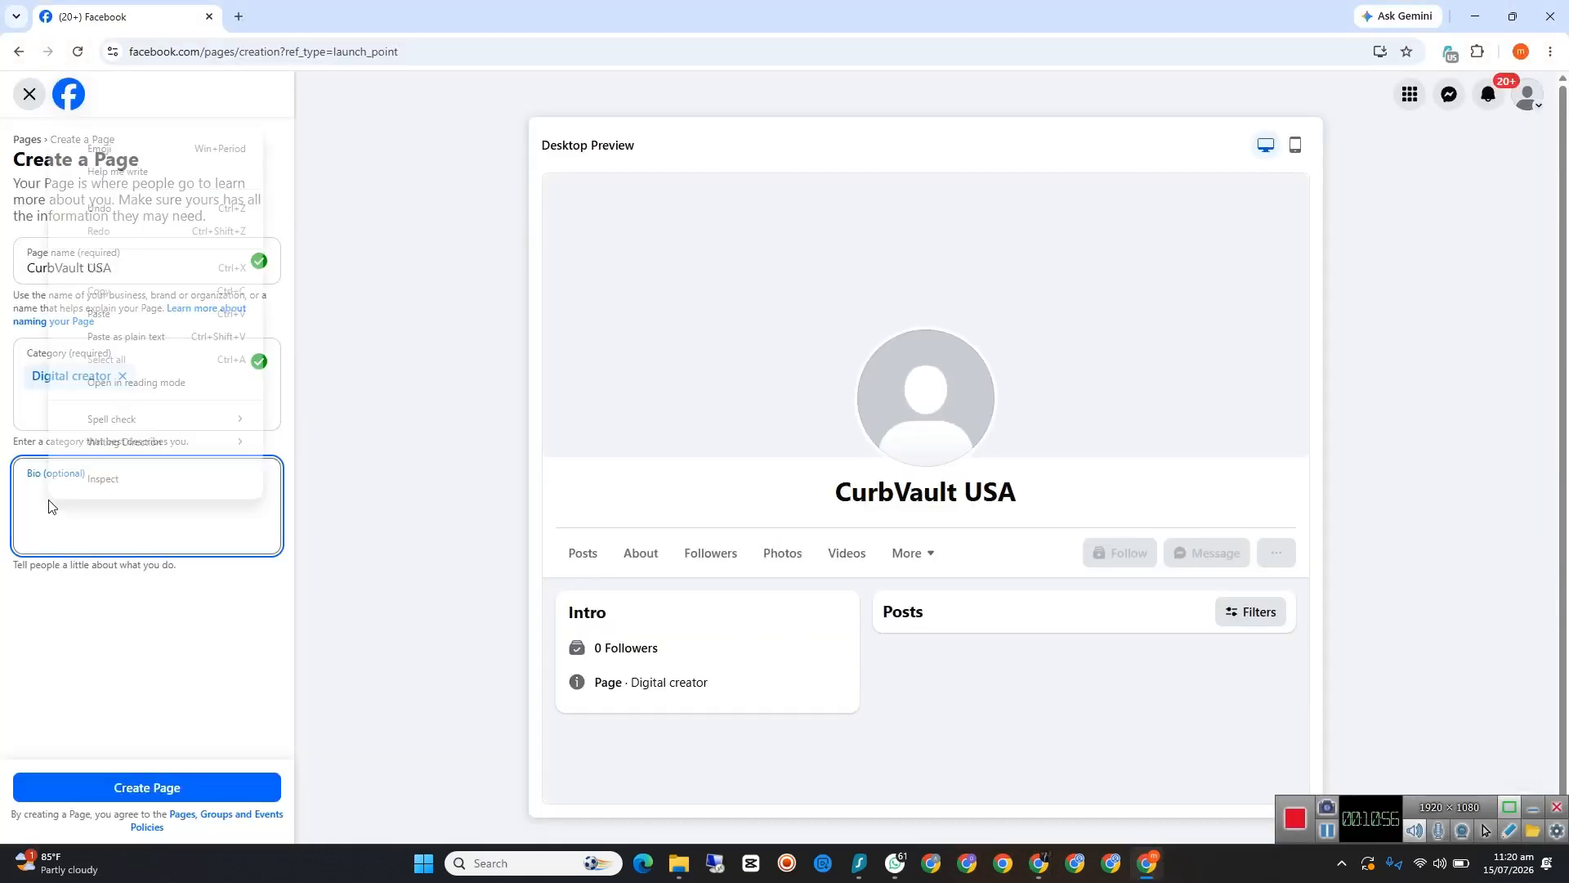
pyautogui.click(106, 315)
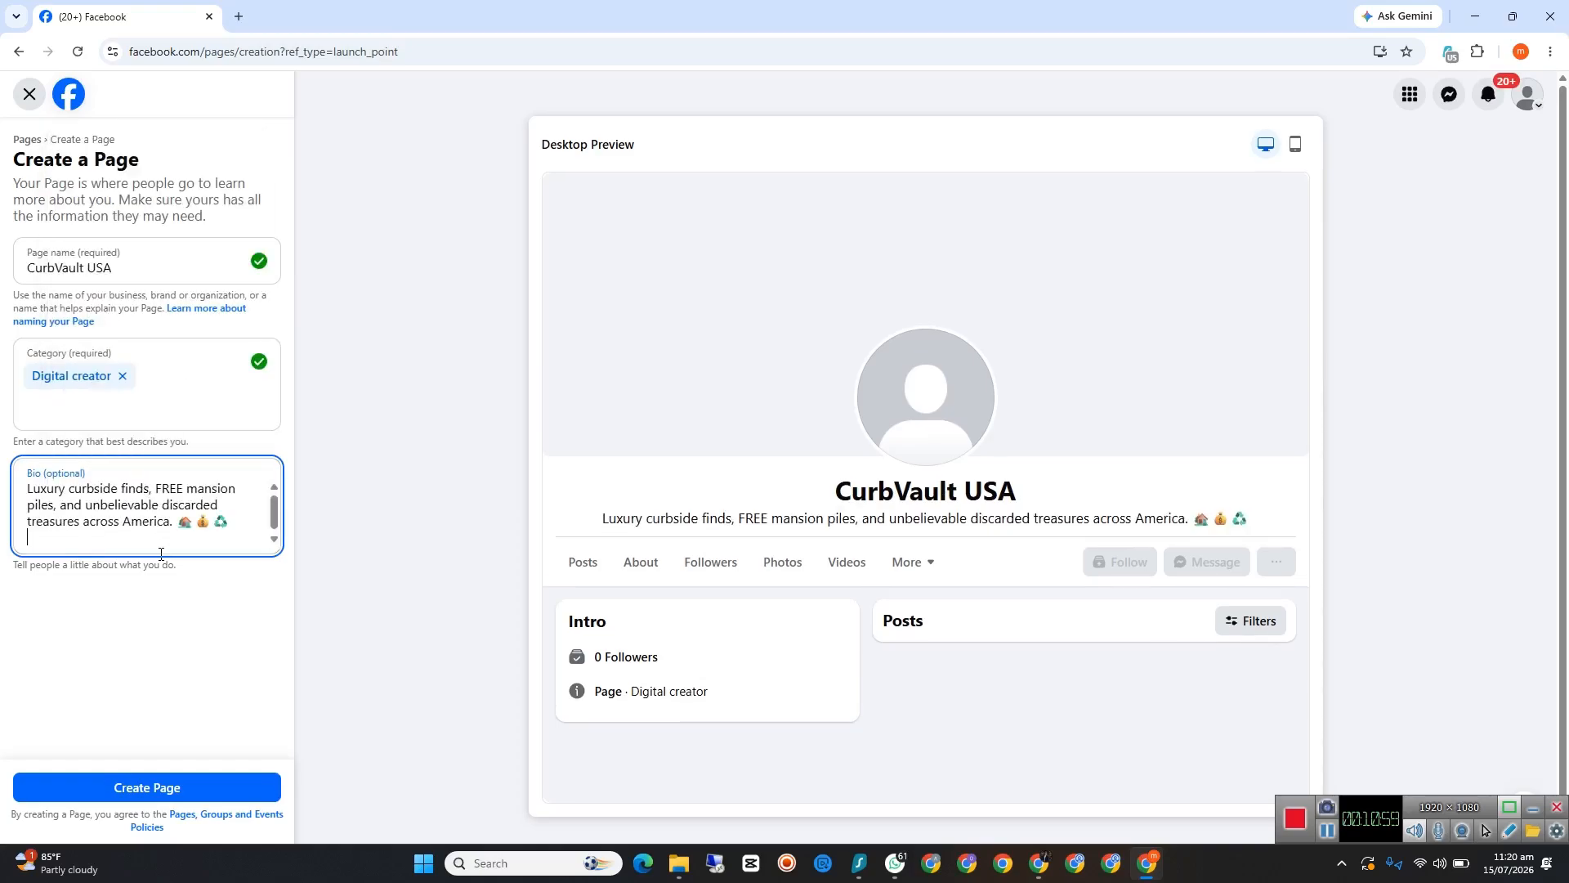
pyautogui.click(199, 788)
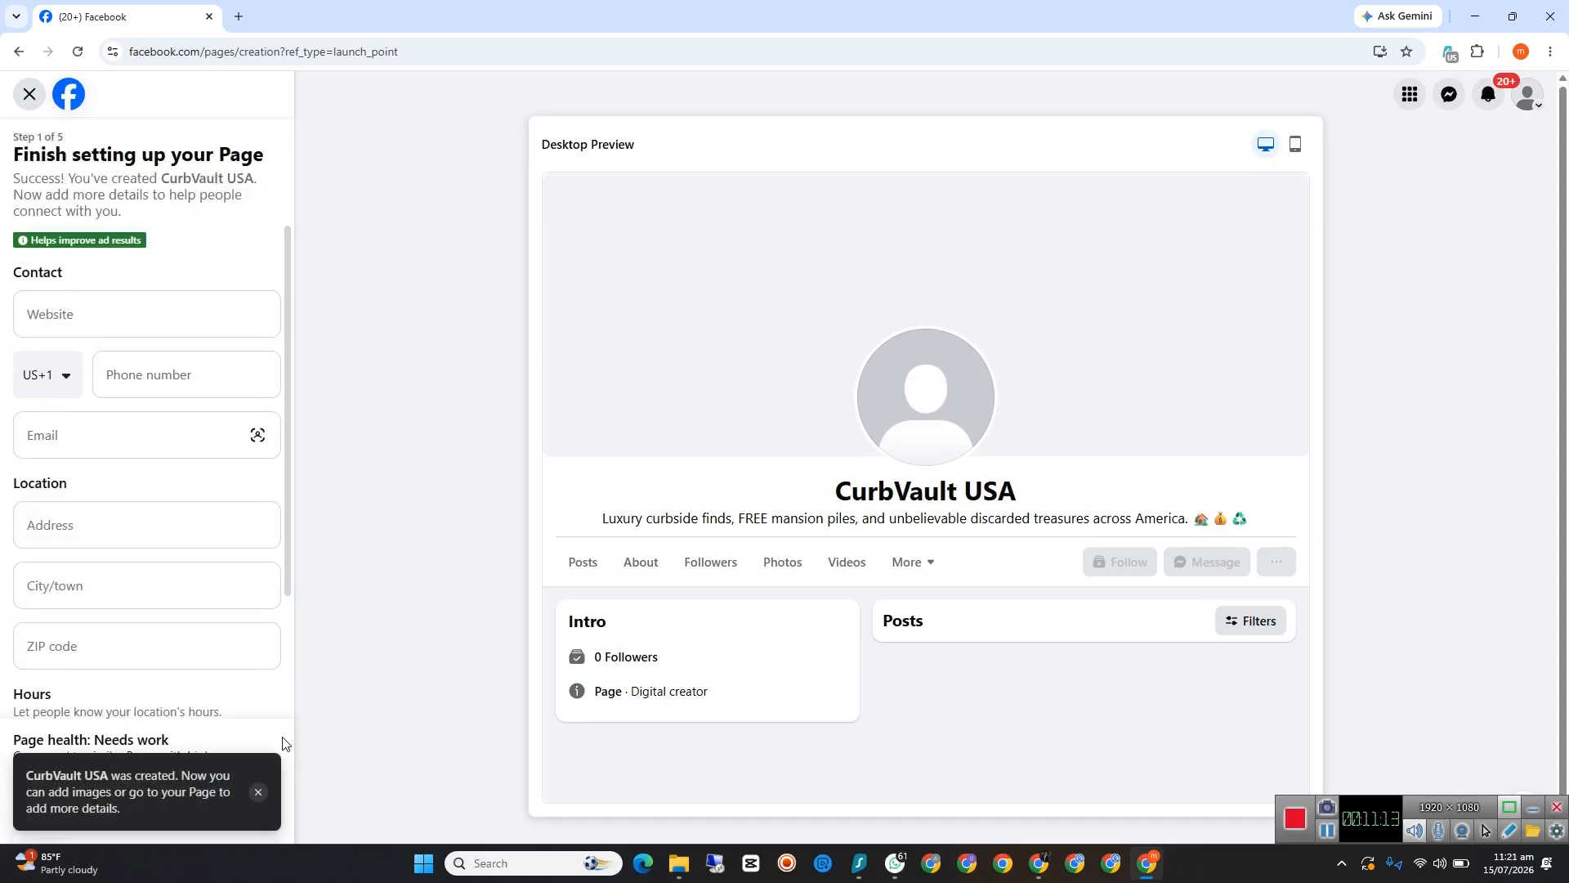
pyautogui.click(258, 791)
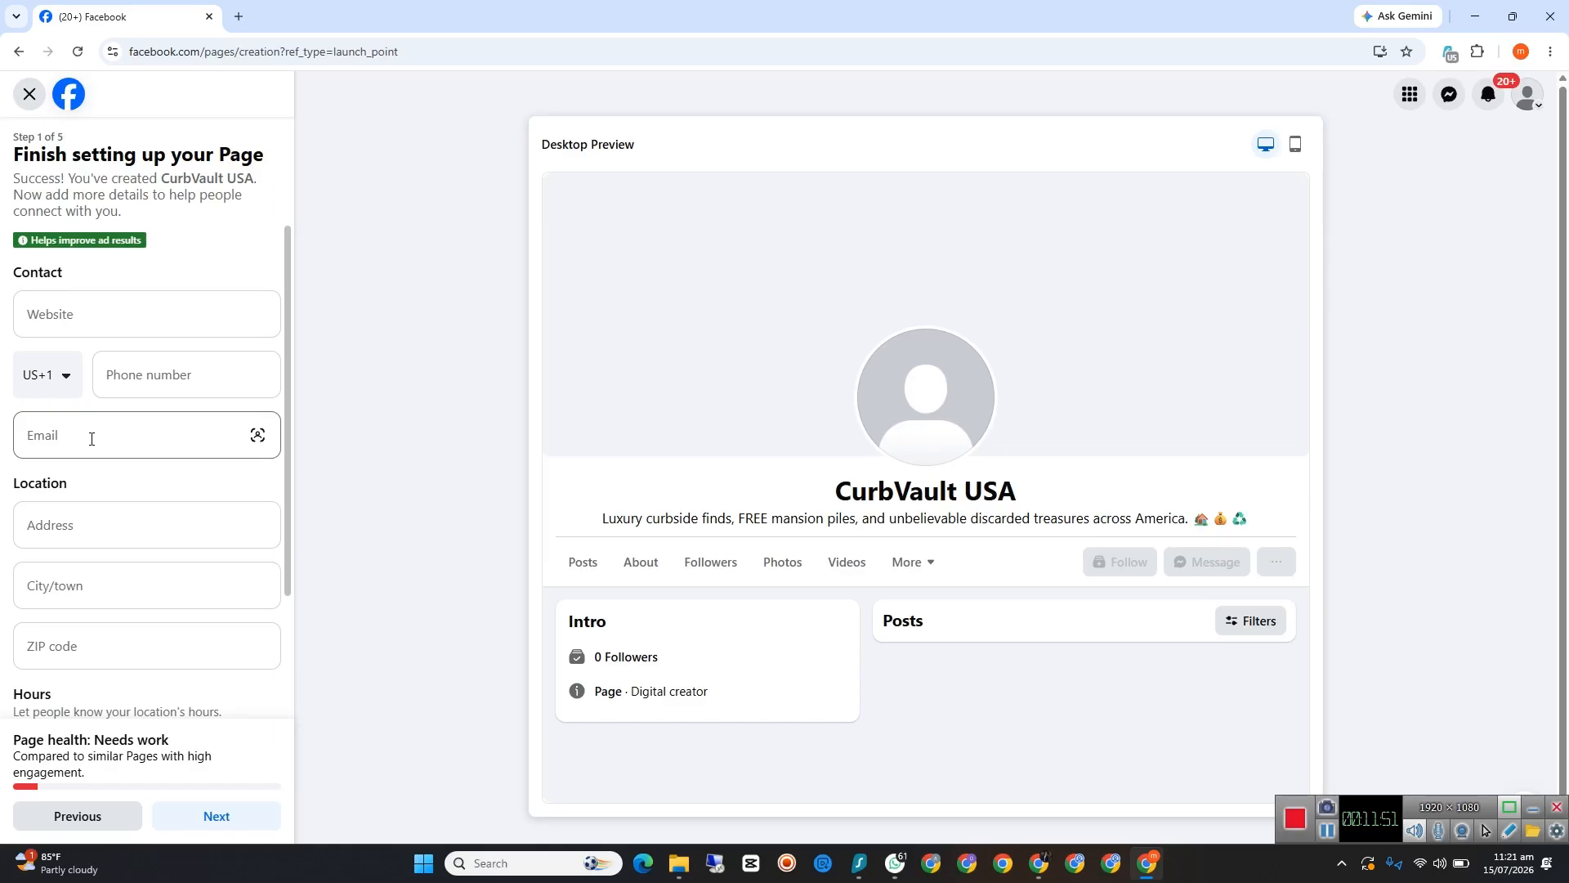
# Step: Enter "los angeles" as the Page's address in the location details
pyautogui.scroll(-1, 86, 433)
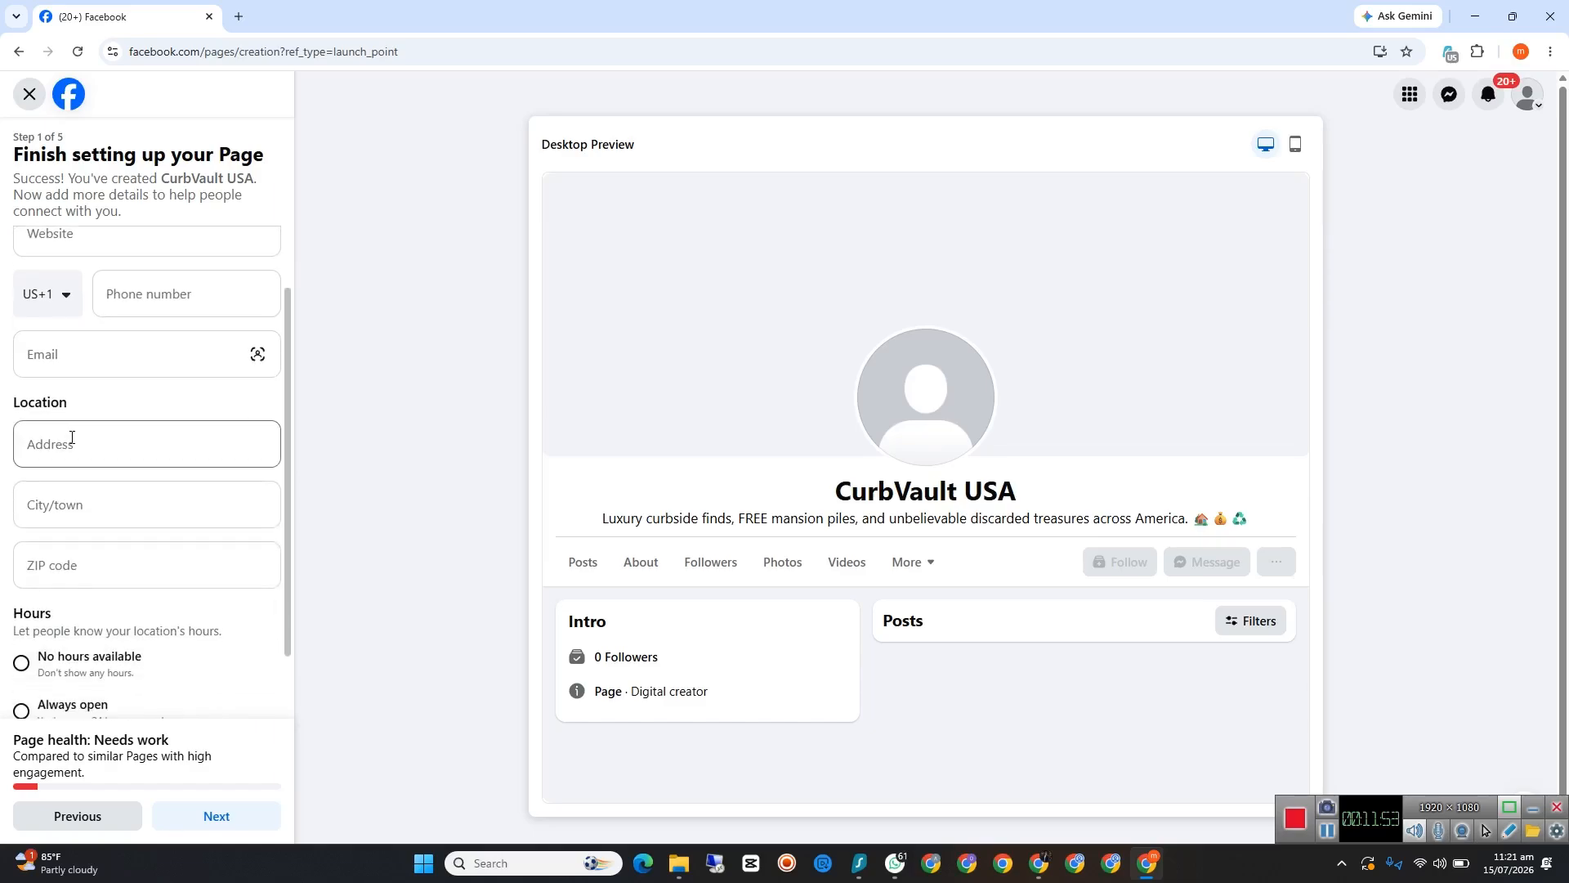
pyautogui.click(81, 447)
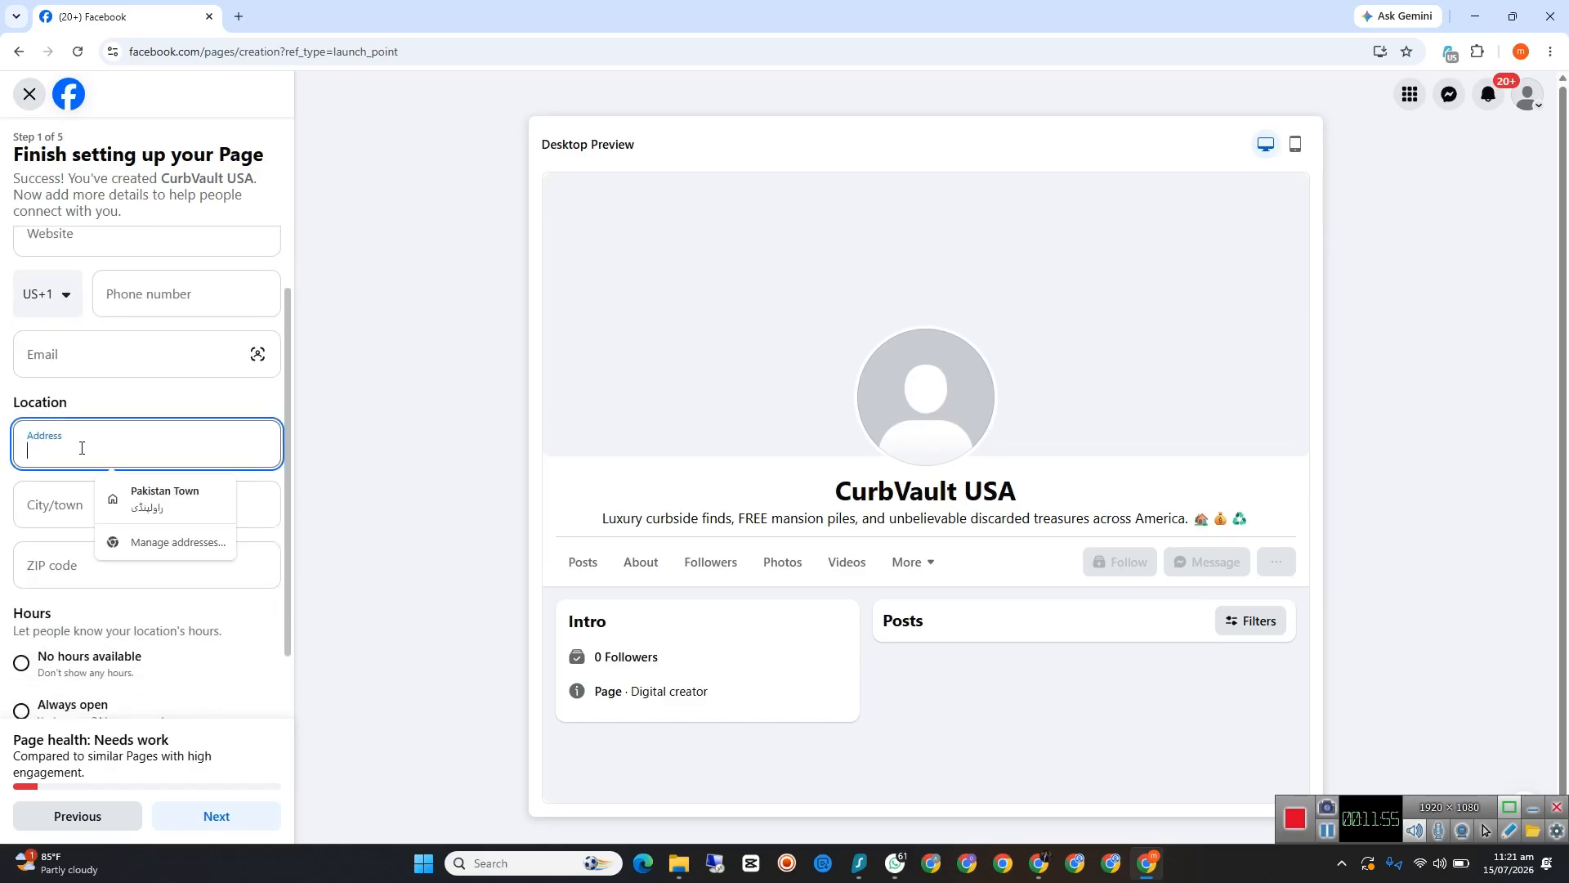
pyautogui.write('al')
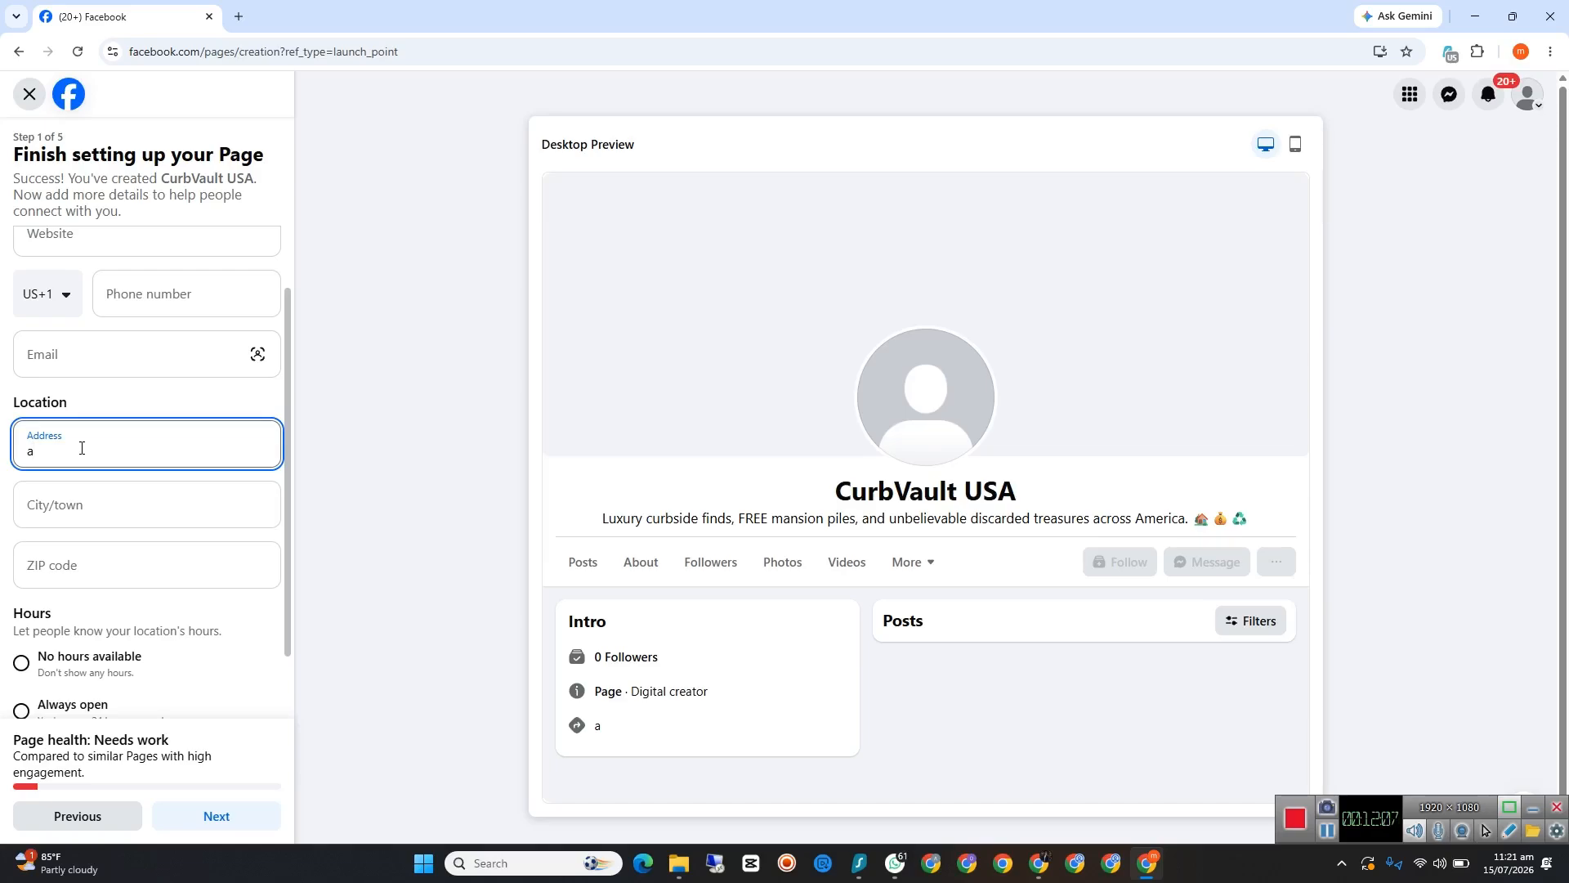
pyautogui.press('BackSpace')
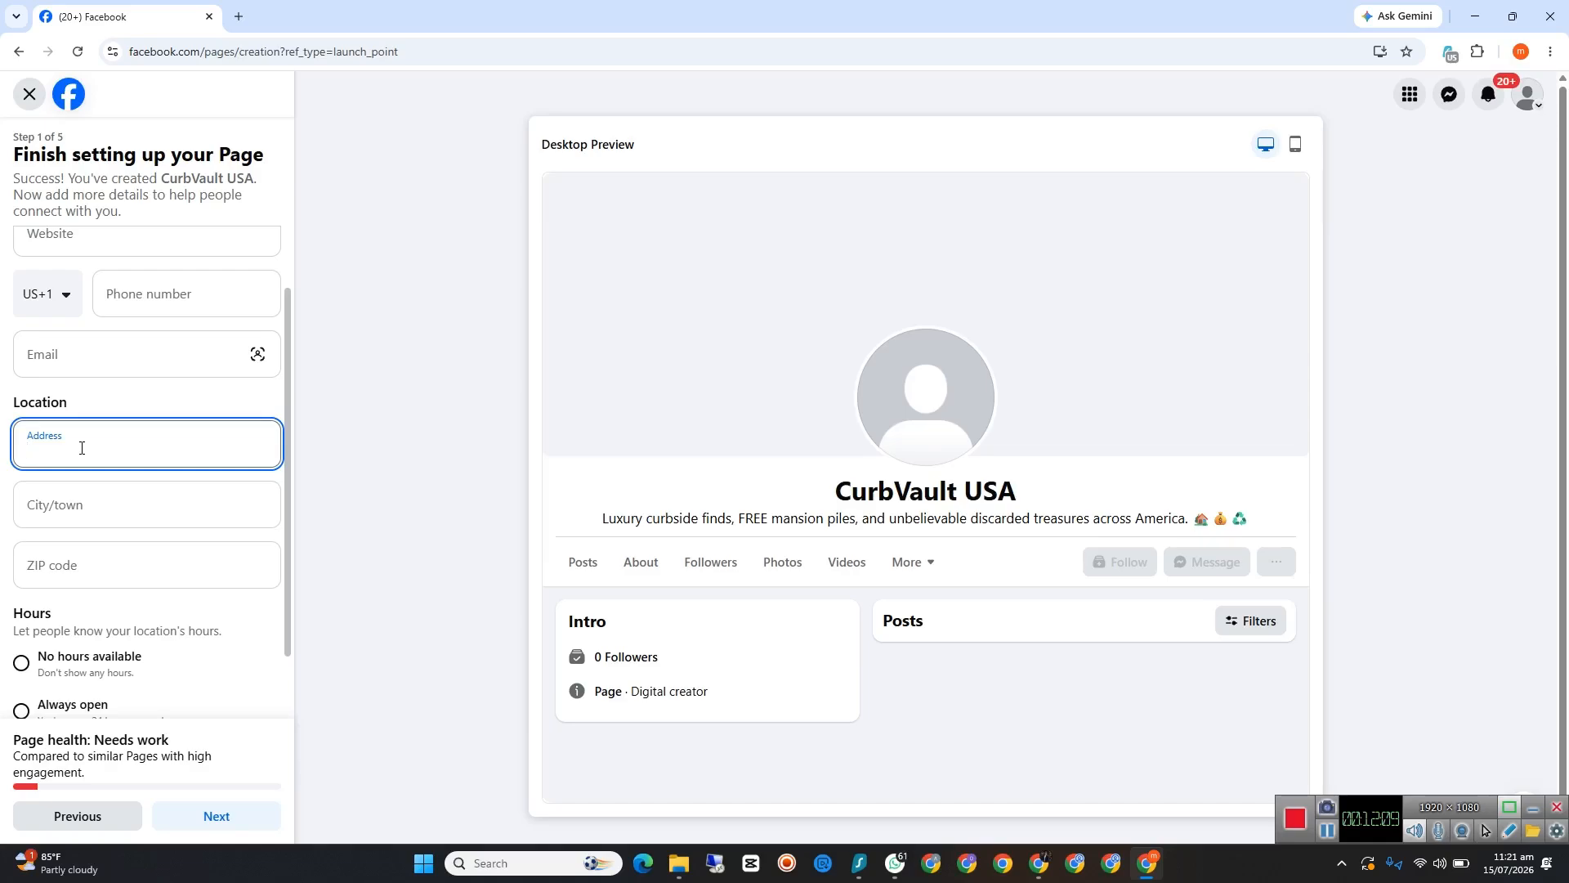
pyautogui.write('los a')
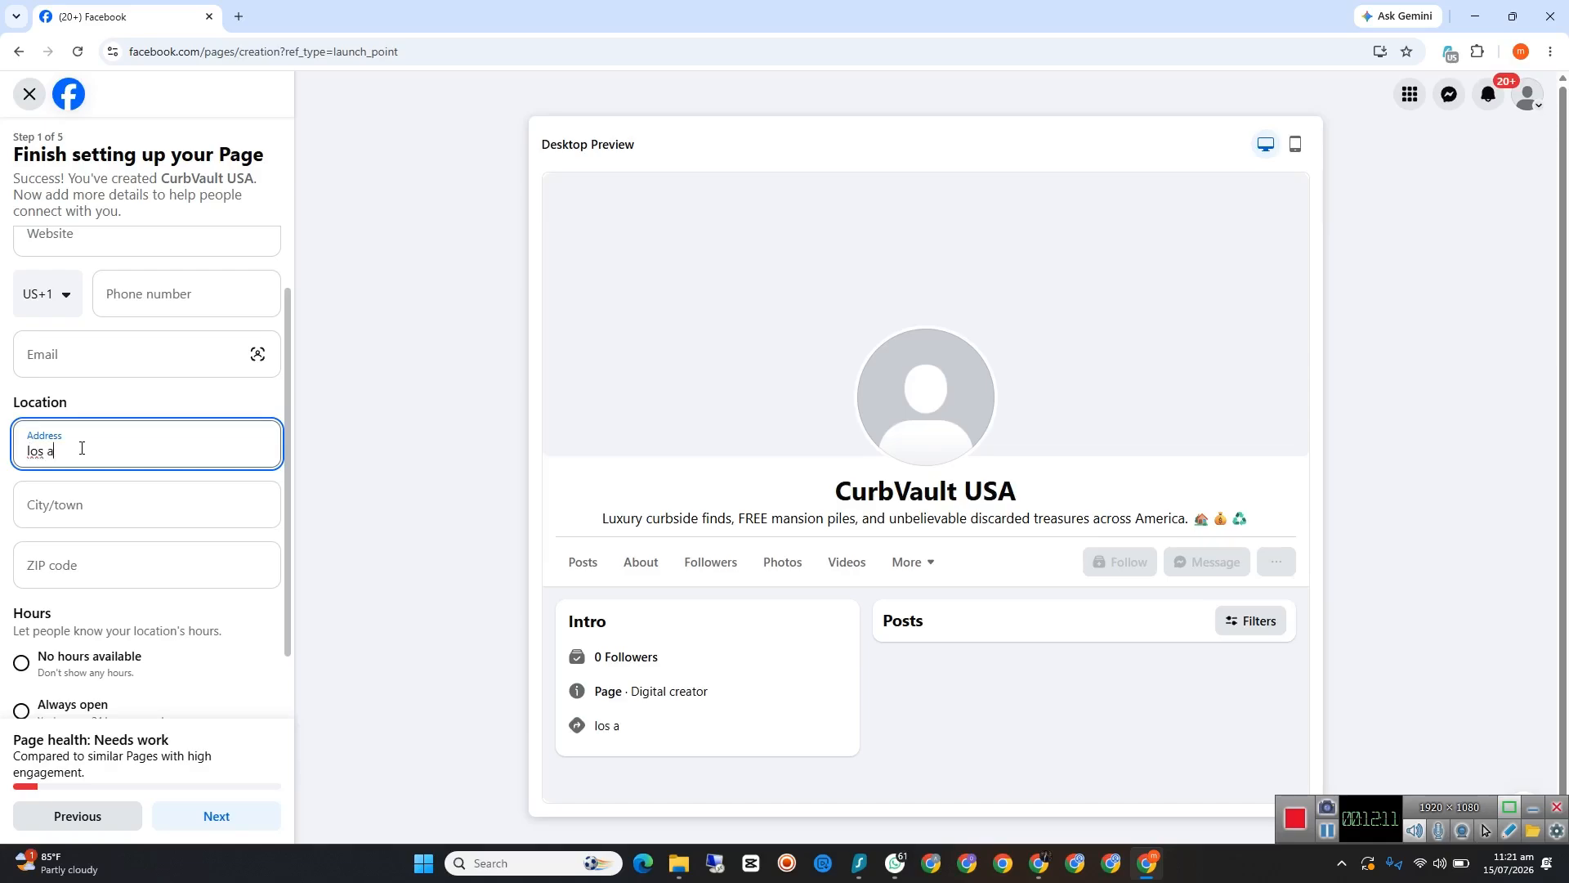
pyautogui.write('ngeles')
# Step: Set the city to Los Angeles, California and the hours to No hours available, and continue to the Page customization
pyautogui.click(78, 507)
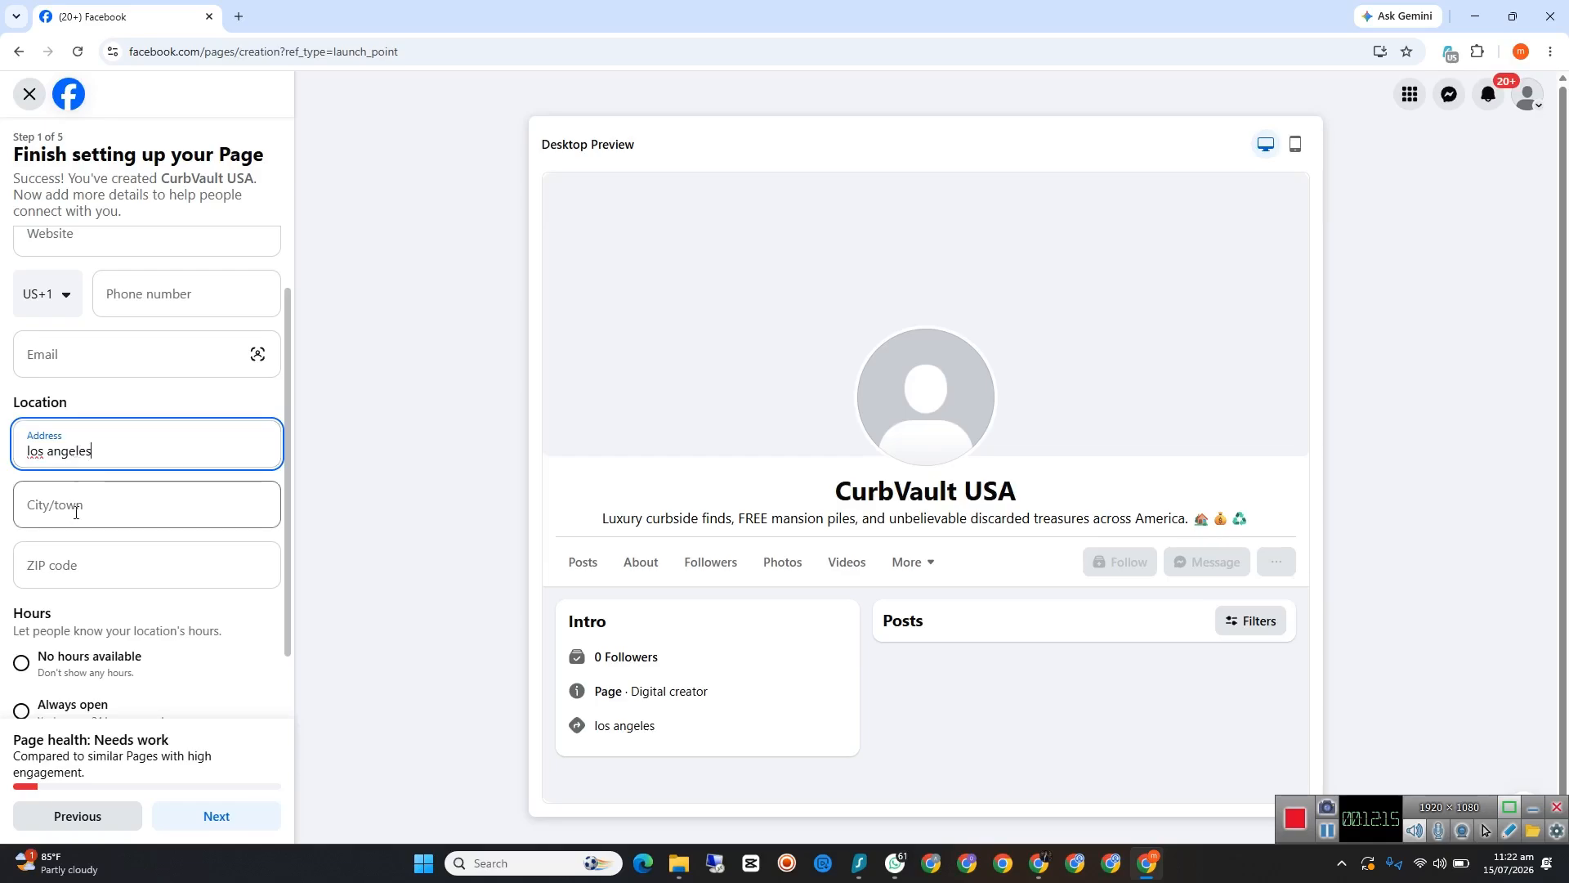
pyautogui.write('los')
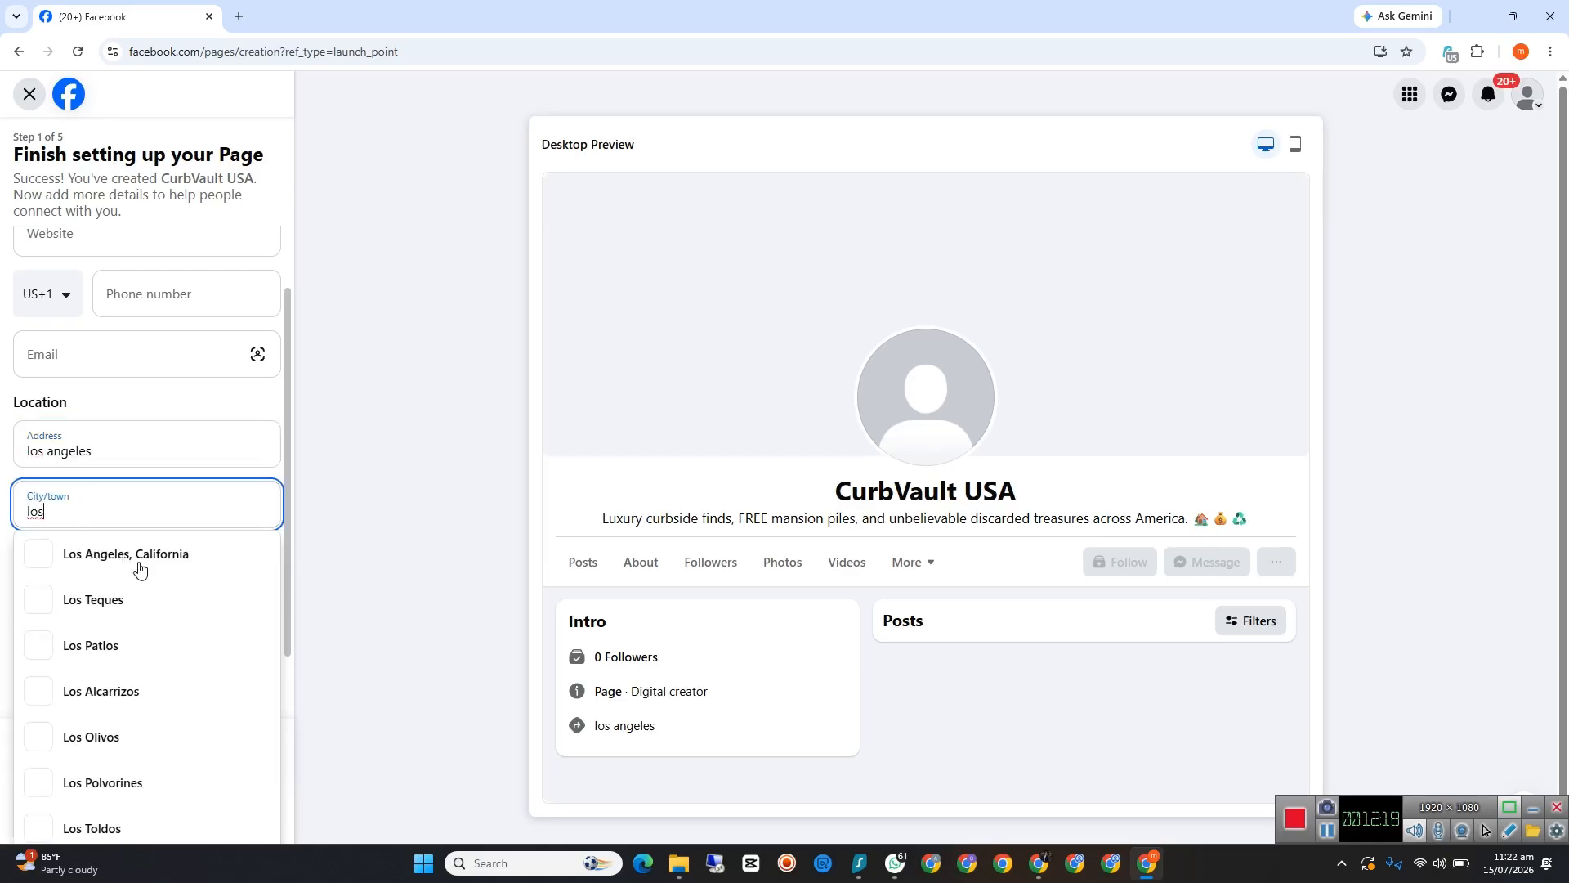
pyautogui.click(90, 555)
pyautogui.click(70, 563)
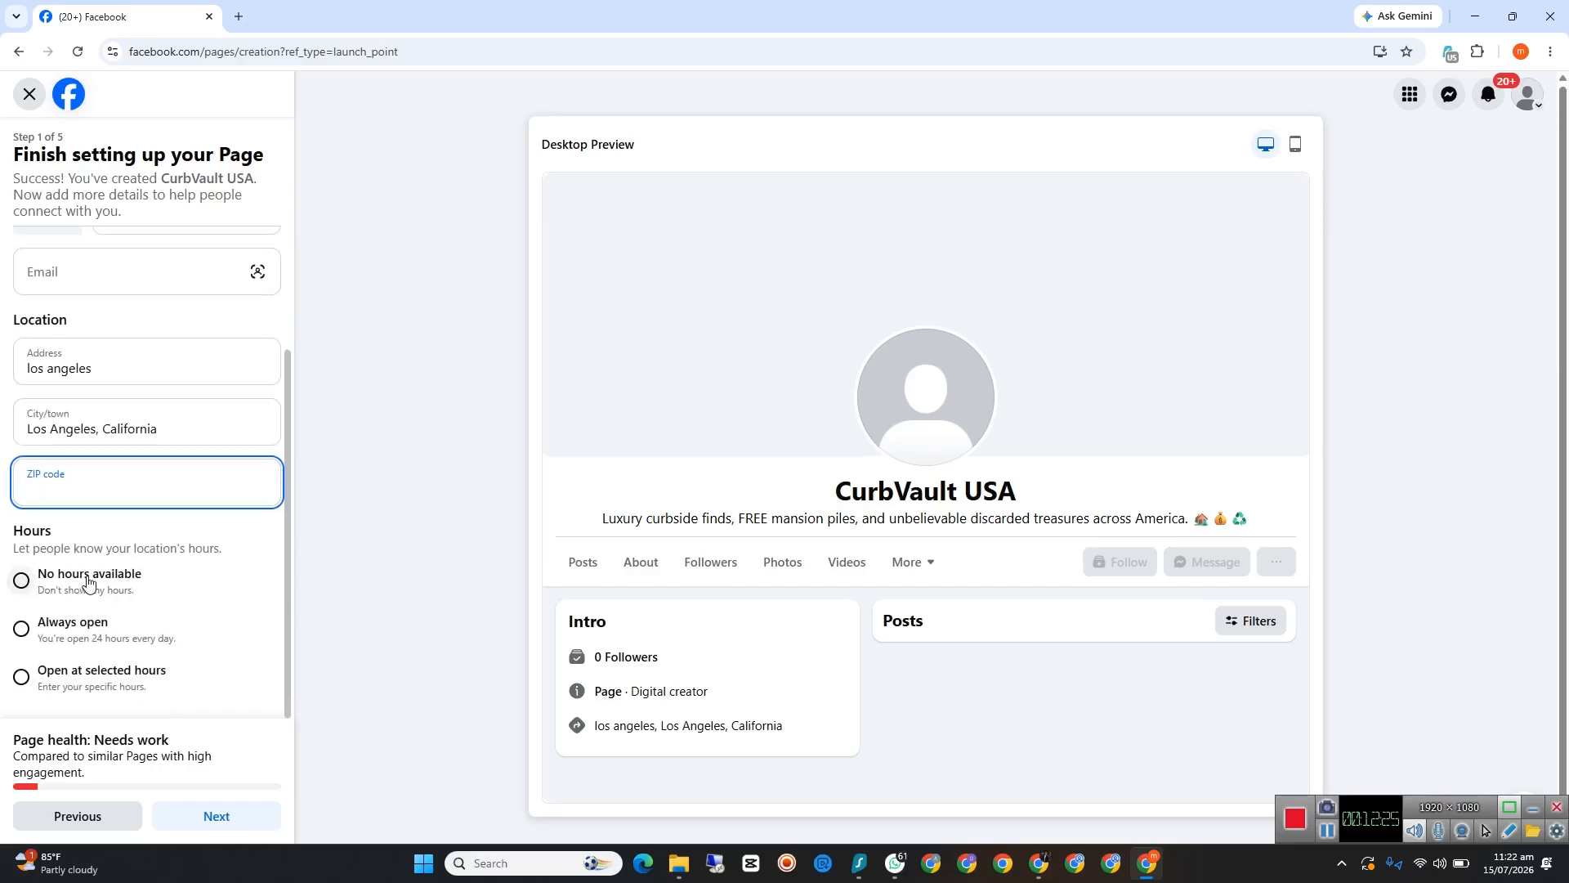
pyautogui.click(24, 582)
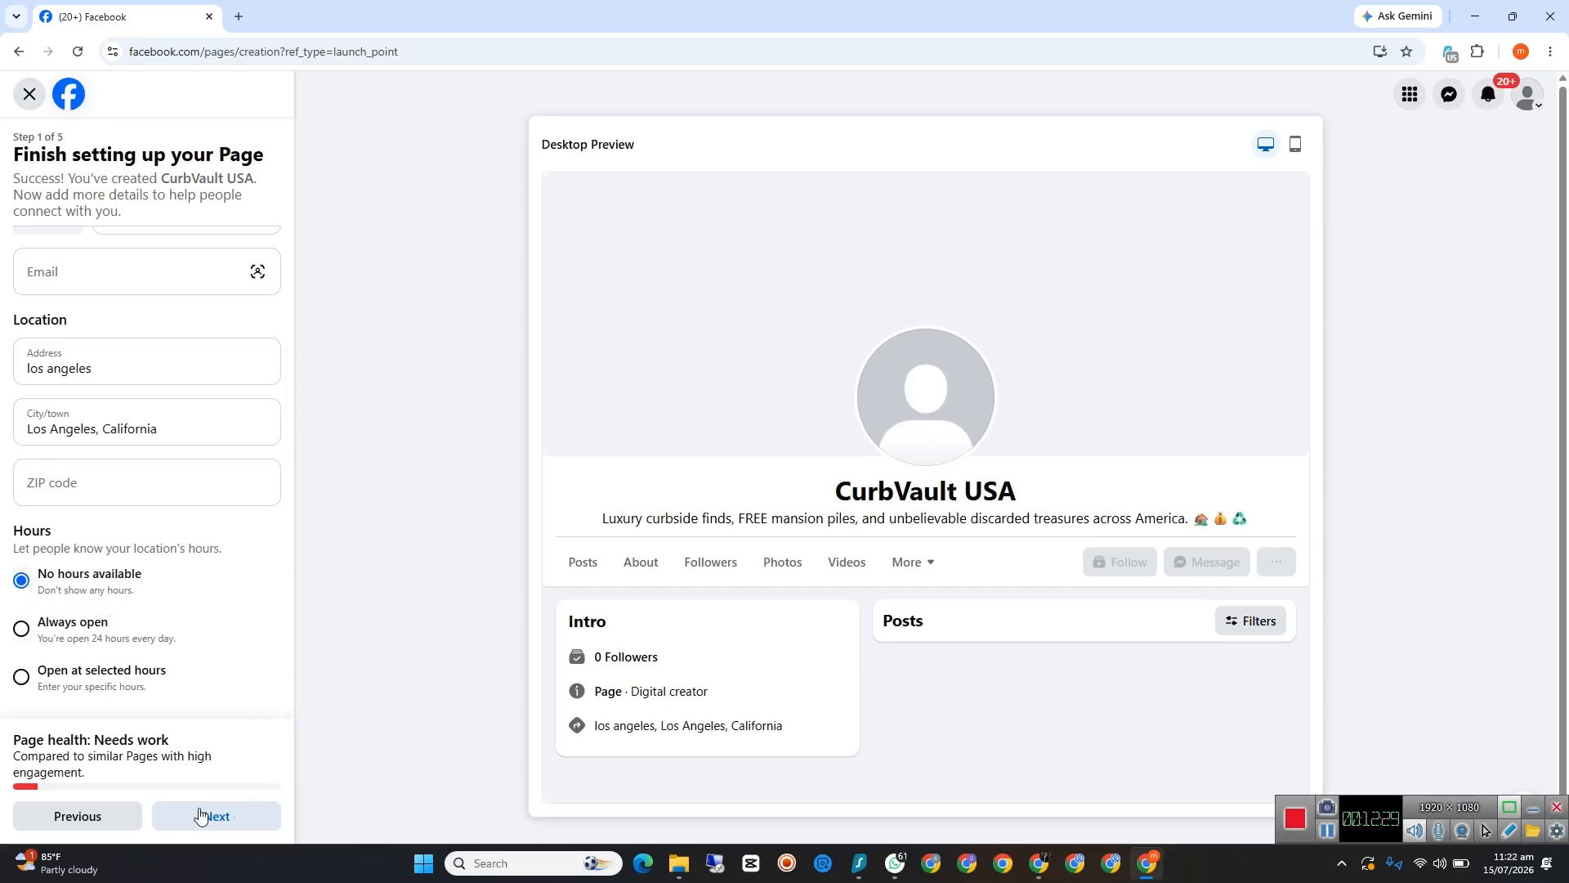
pyautogui.click(234, 815)
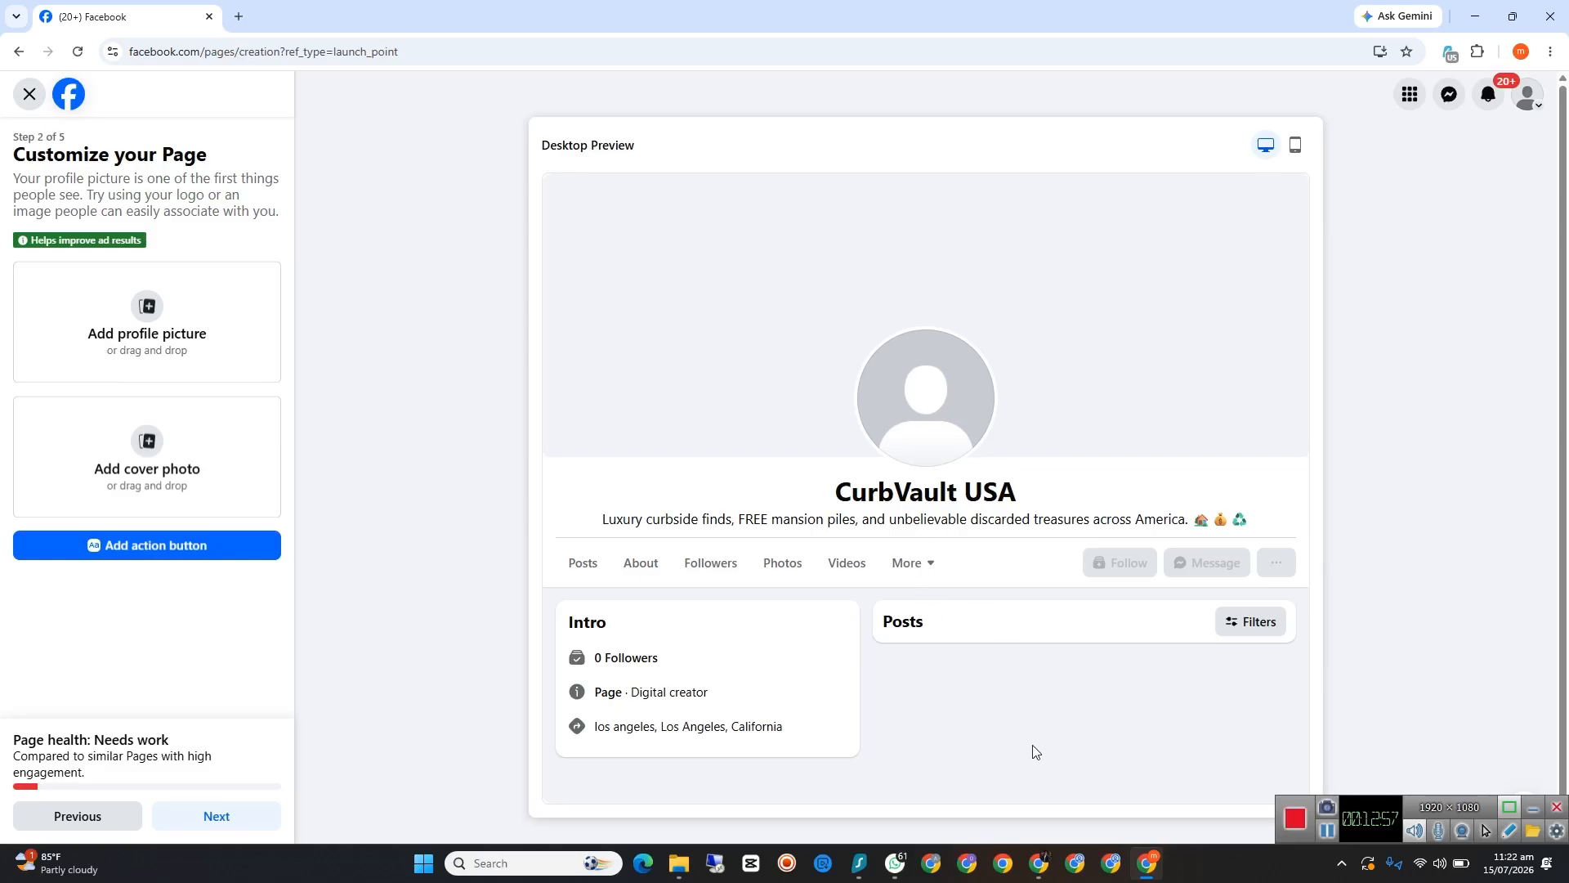
# Step: Switch to the Meet call, admit all guests waiting to join, and return to the ChatGPT chat
pyautogui.moveTo(1038, 863)
pyautogui.click(974, 776)
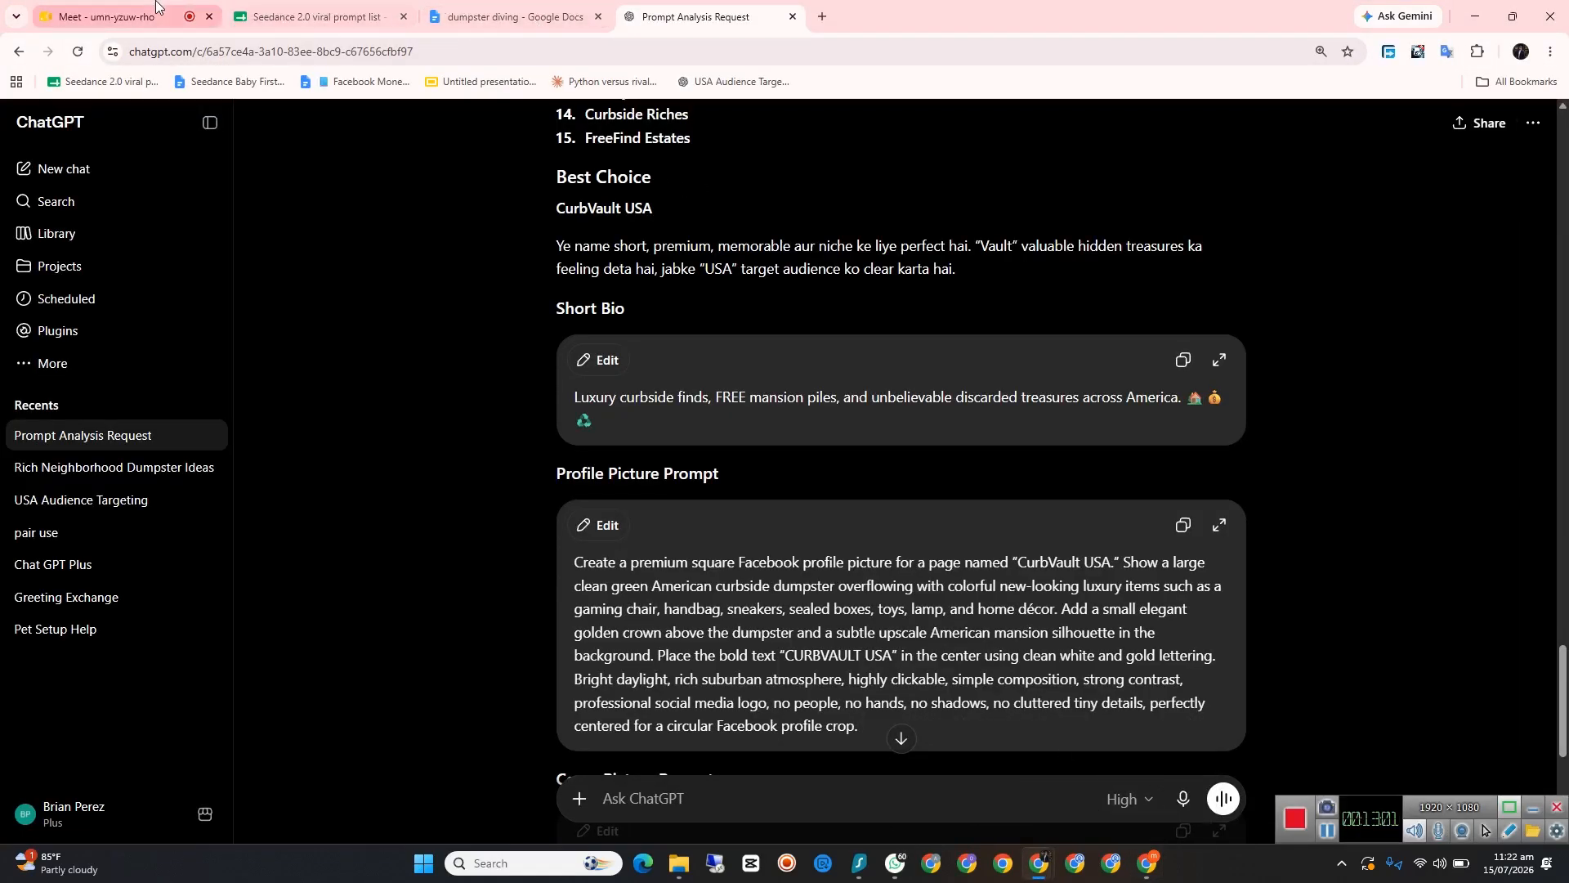
pyautogui.click(123, 16)
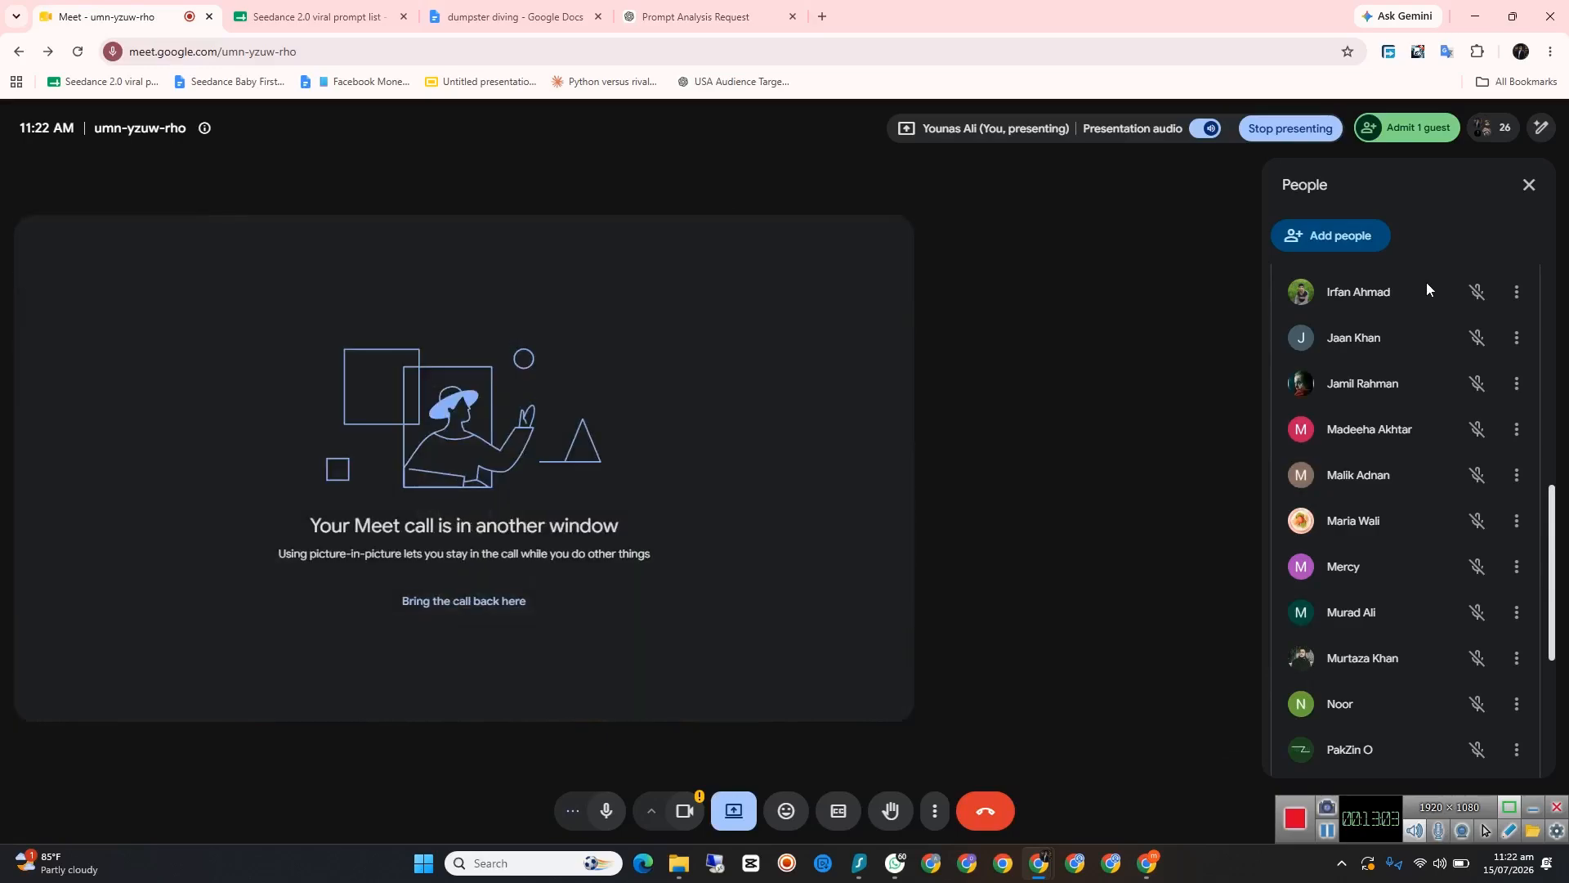
pyautogui.scroll(-3, 1432, 339)
pyautogui.scroll(5, 1448, 332)
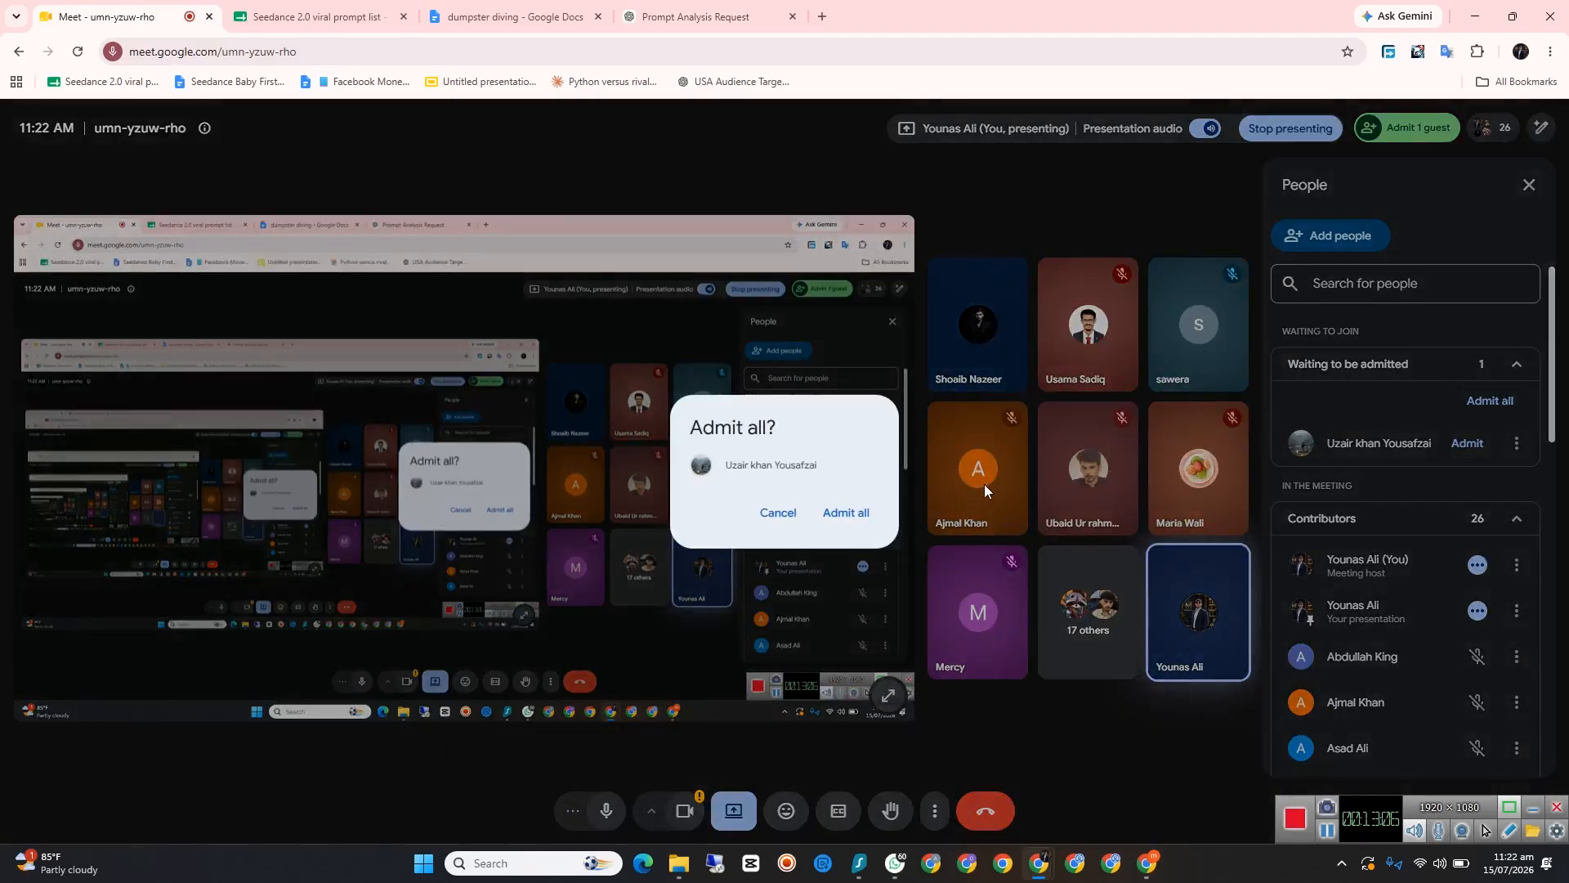
pyautogui.click(858, 513)
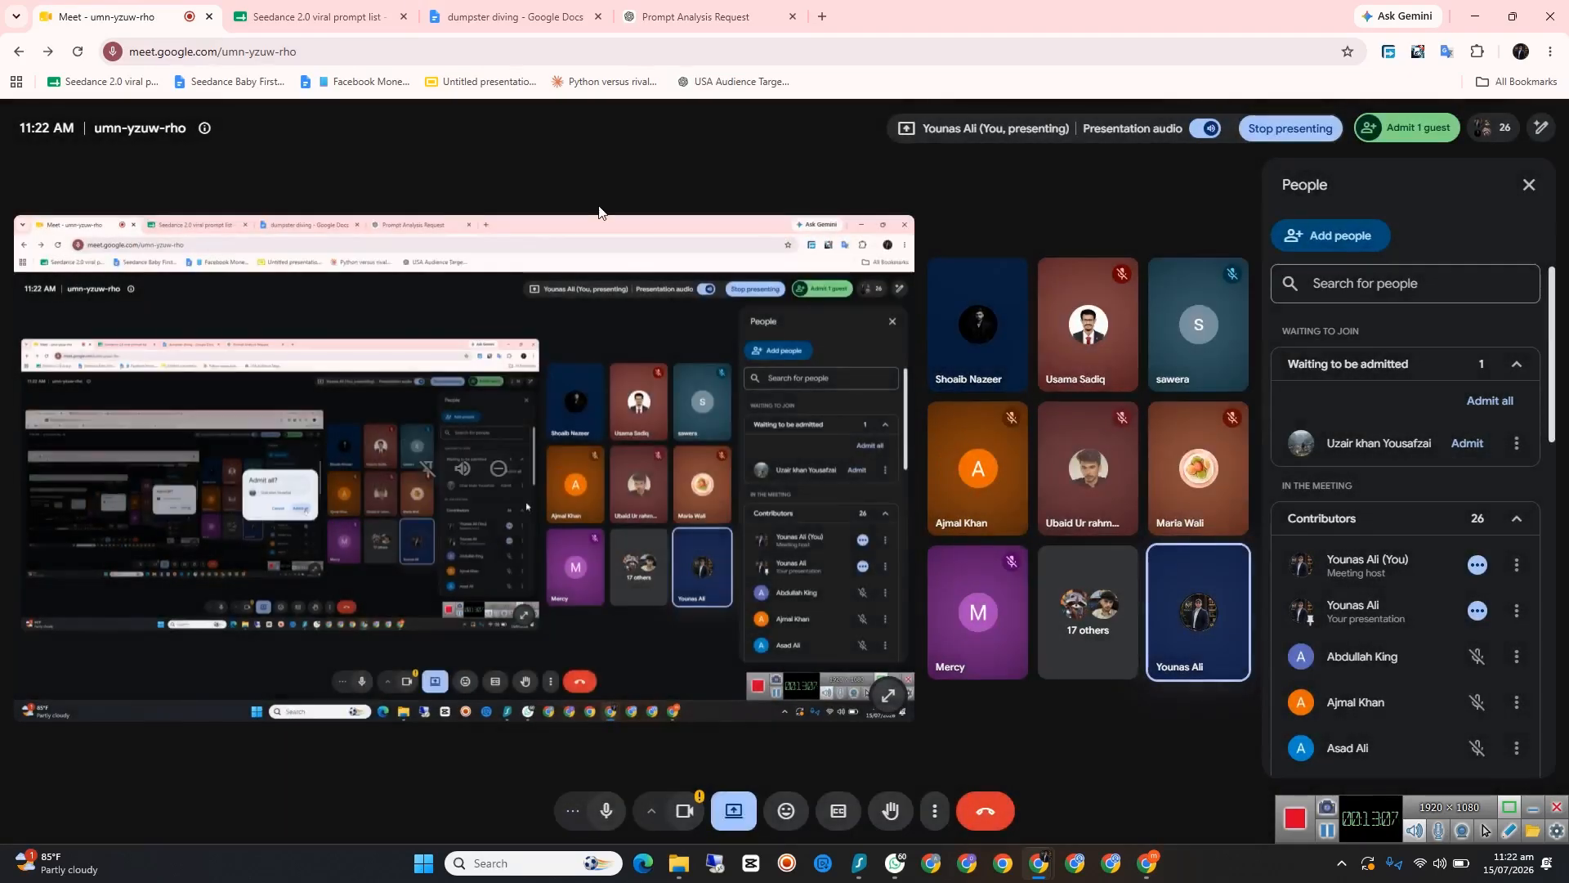
pyautogui.click(645, 16)
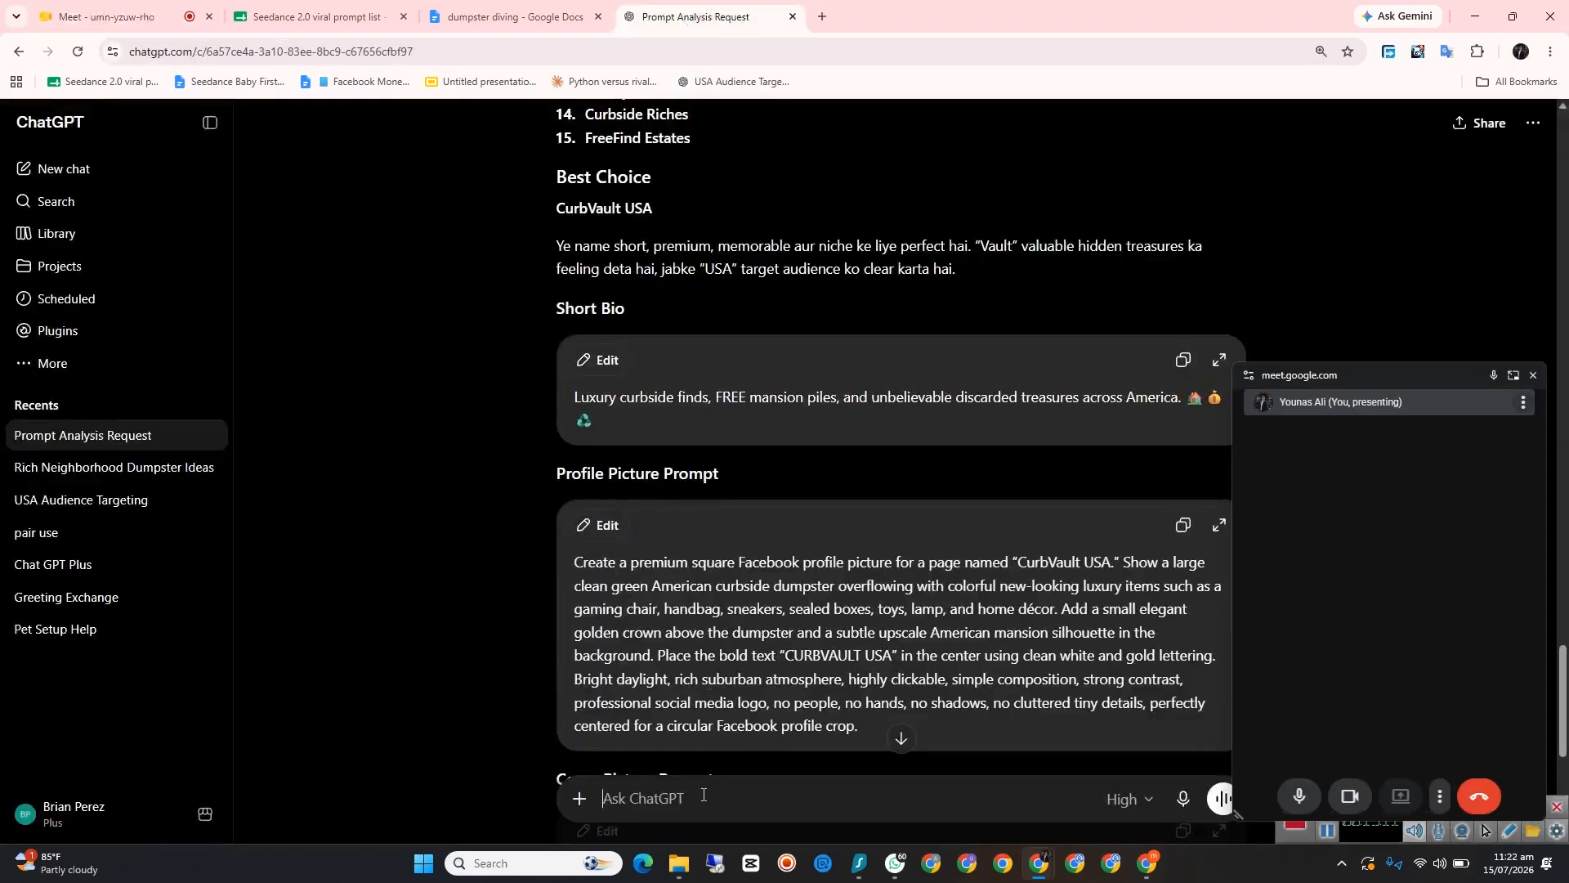
pyautogui.write('ab mujh')
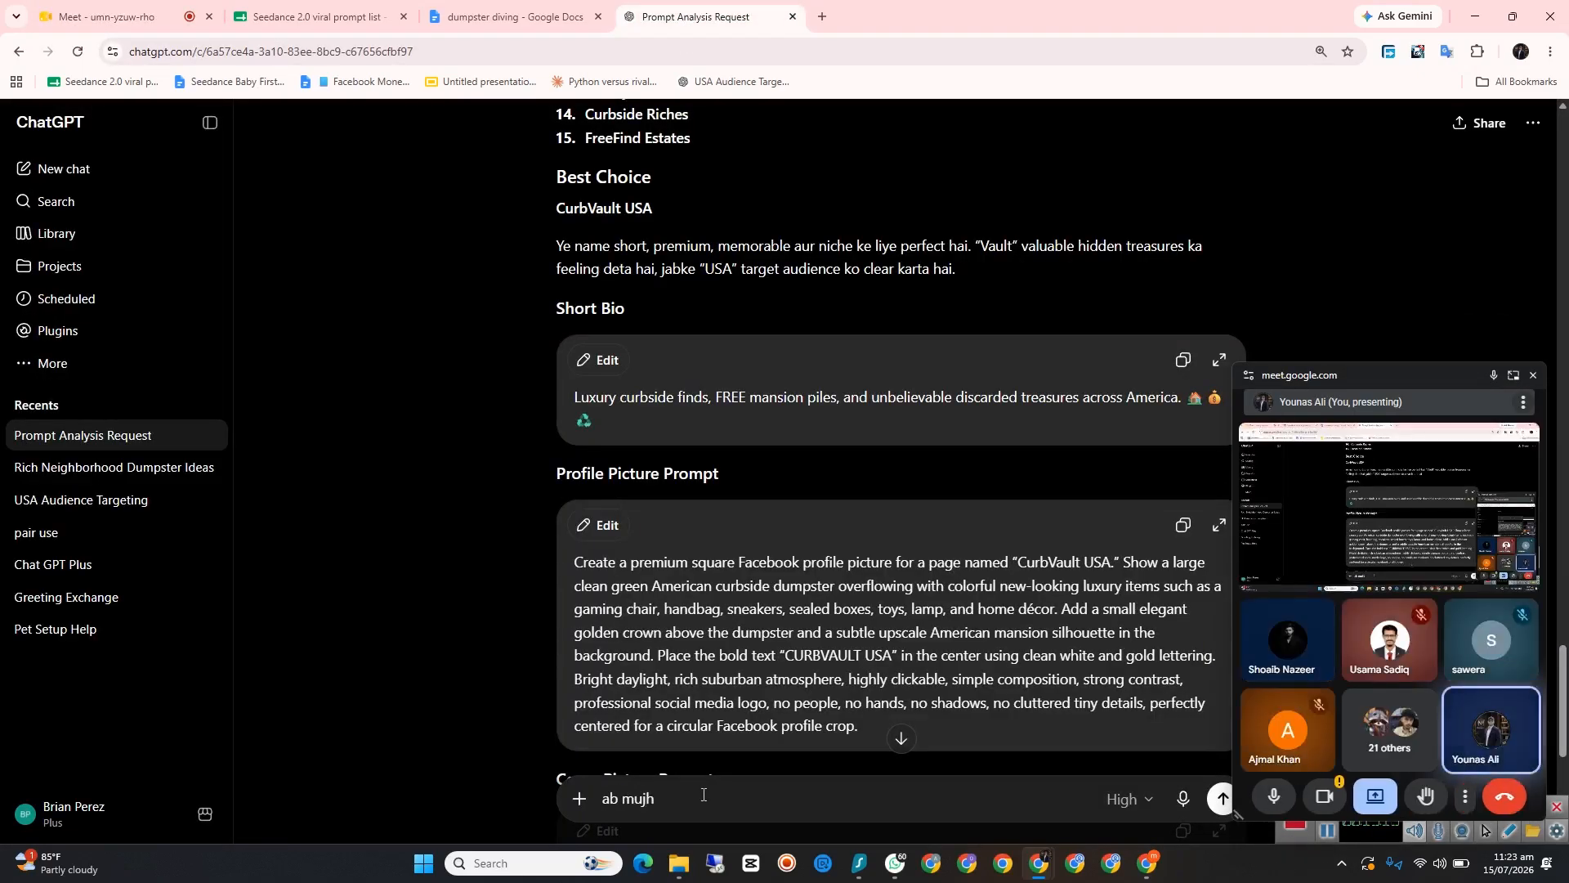
pyautogui.press('BackSpace')
pyautogui.press('BackSpace')
pyautogui.press('BackSpace')
pyautogui.press('BackSpace')
pyautogui.press('BackSpace')
pyautogui.press('BackSpace')
pyautogui.press('BackSpace')
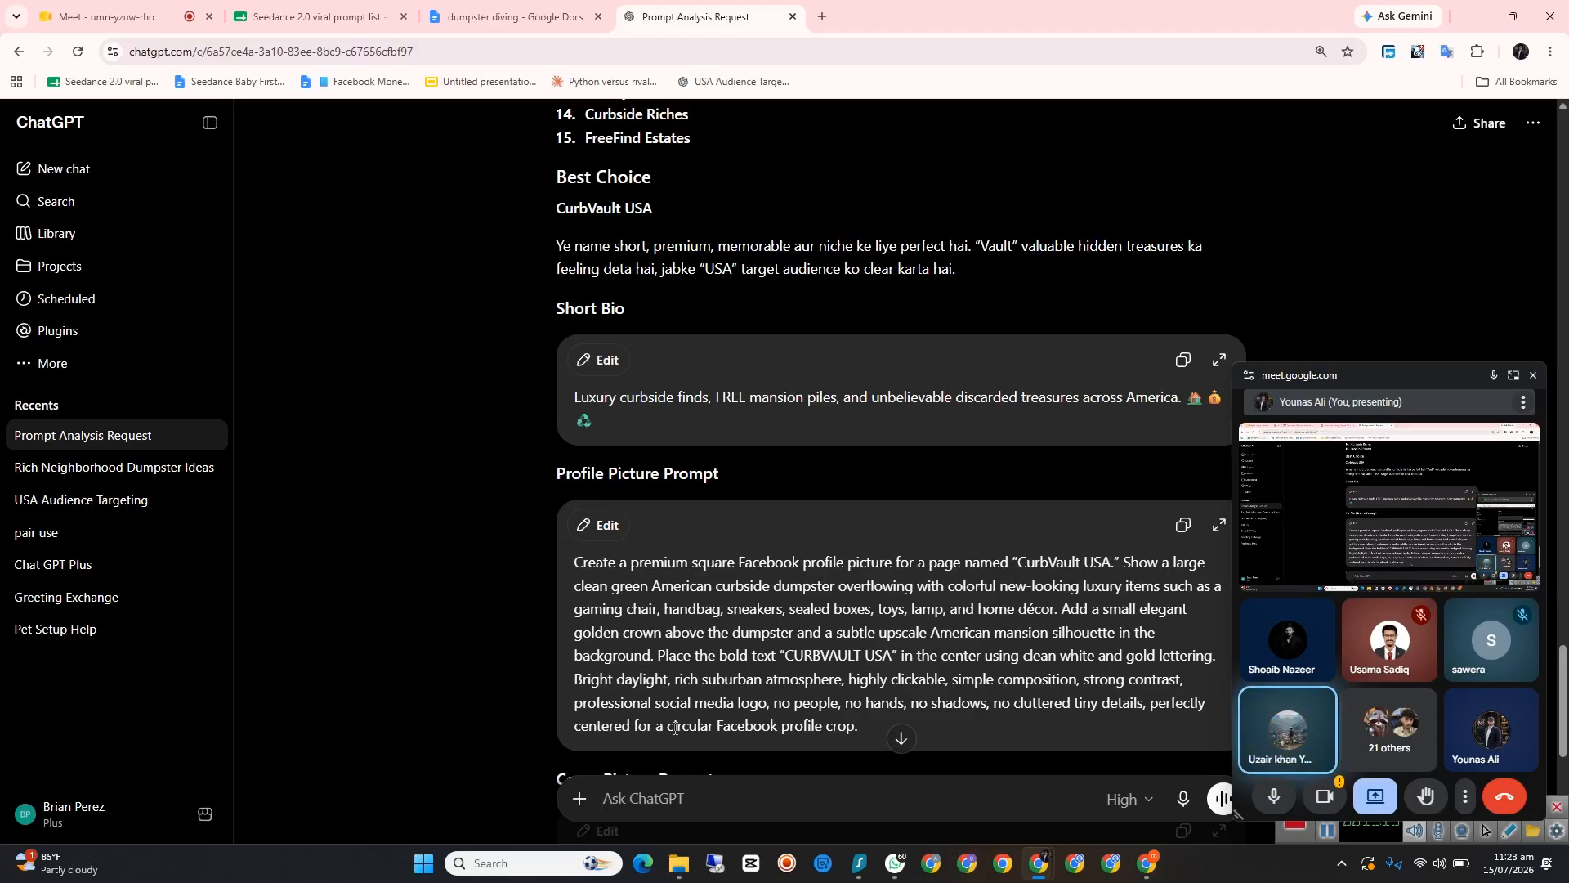
# Step: Copy the best-choice name "CurbVault USA" from the ChatGPT reply and return to the message box
pyautogui.scroll(2, 893, 571)
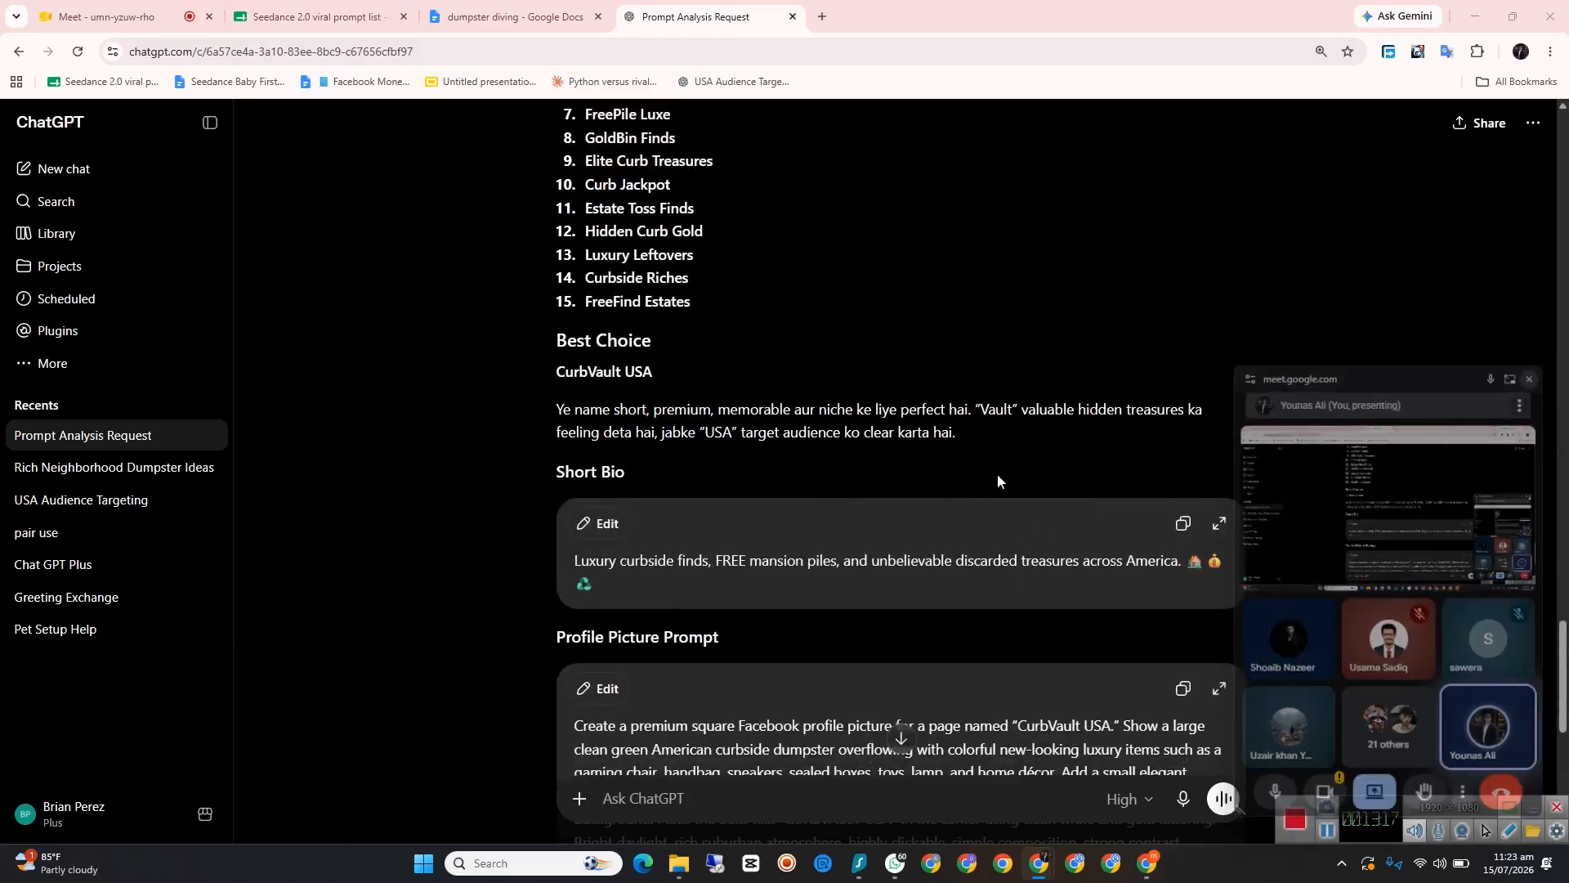
pyautogui.moveTo(569, 380); pyautogui.dragTo(552, 372)
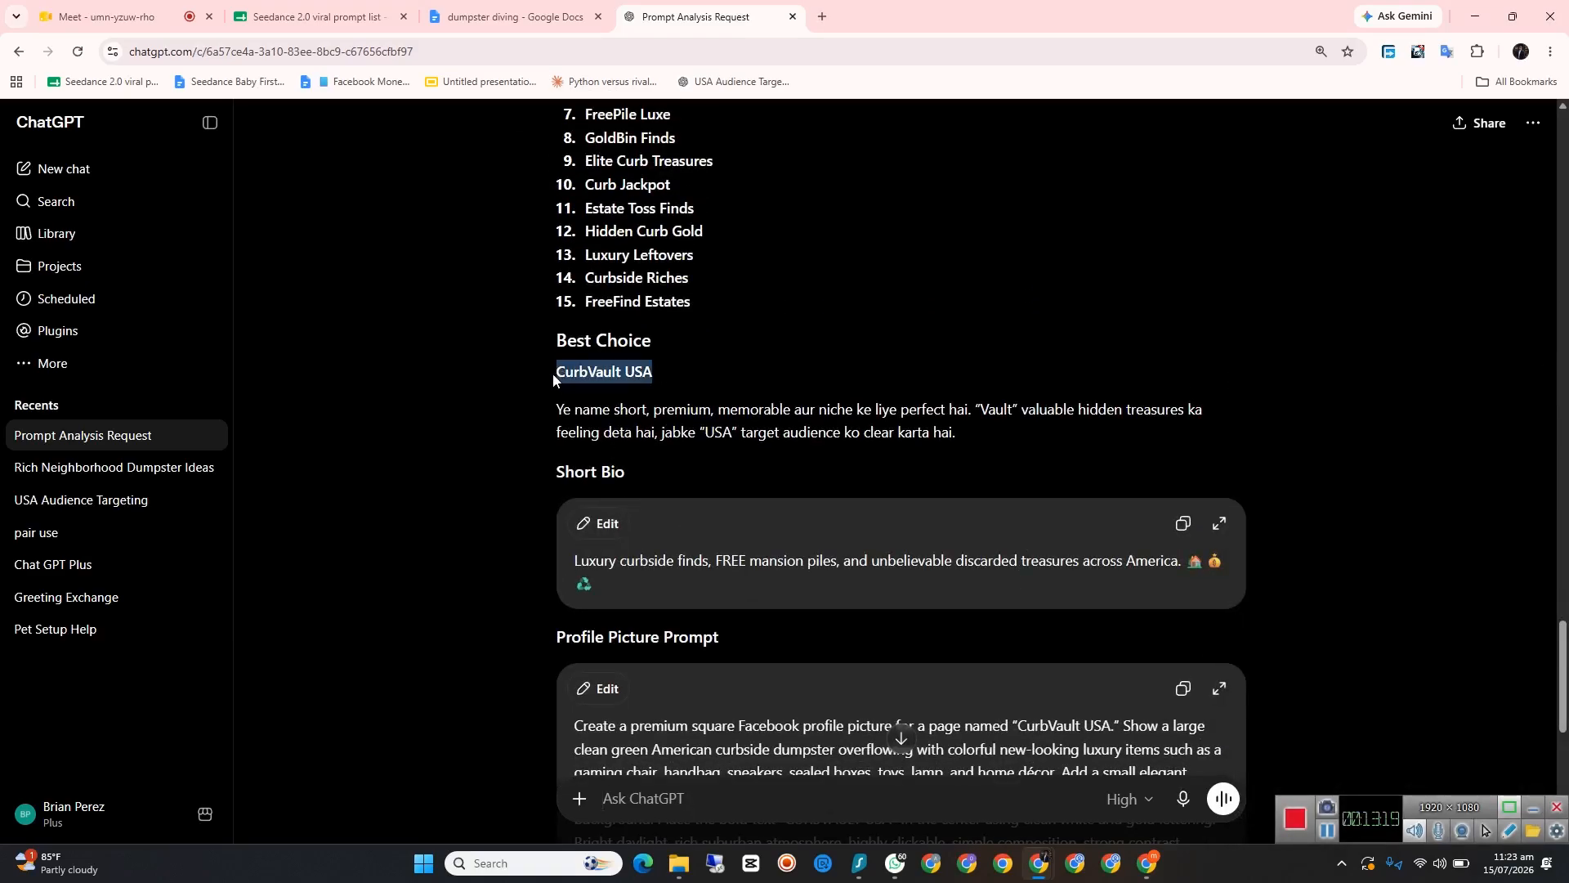
pyautogui.rightClick(562, 375)
pyautogui.click(612, 397)
pyautogui.click(679, 804)
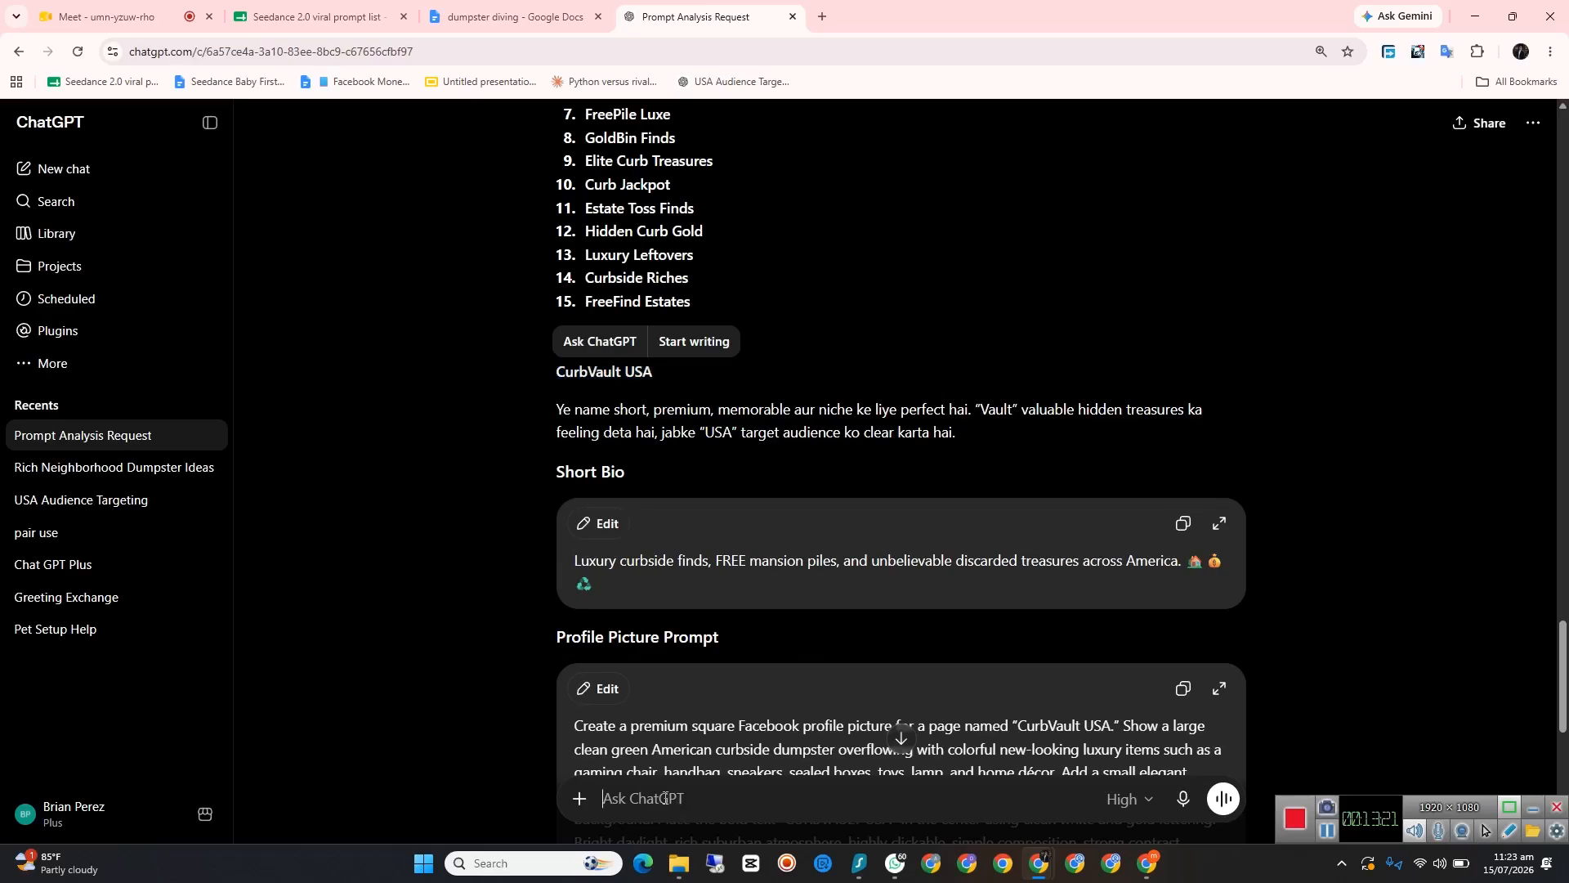
# Step: Start a message reading "mai ne CurbVault USA ye wala name select kiya hai mujhe", pasting the copied Page name into it
pyautogui.write('m')
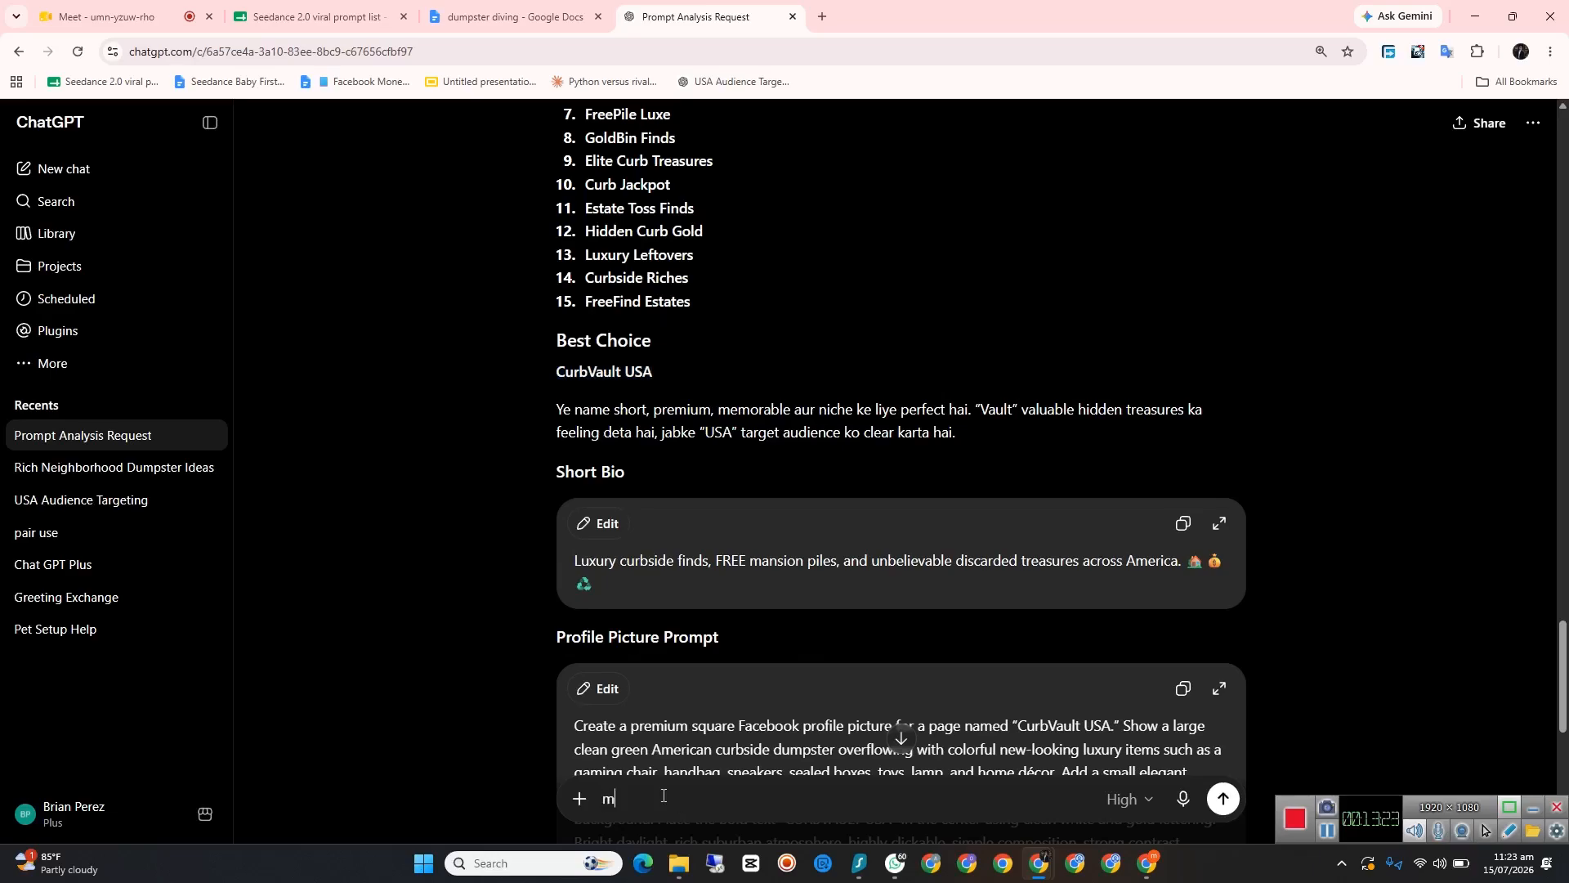
pyautogui.write('ai ne')
pyautogui.hotkey('ctrl', 'v')
pyautogui.write('ye wala anme')
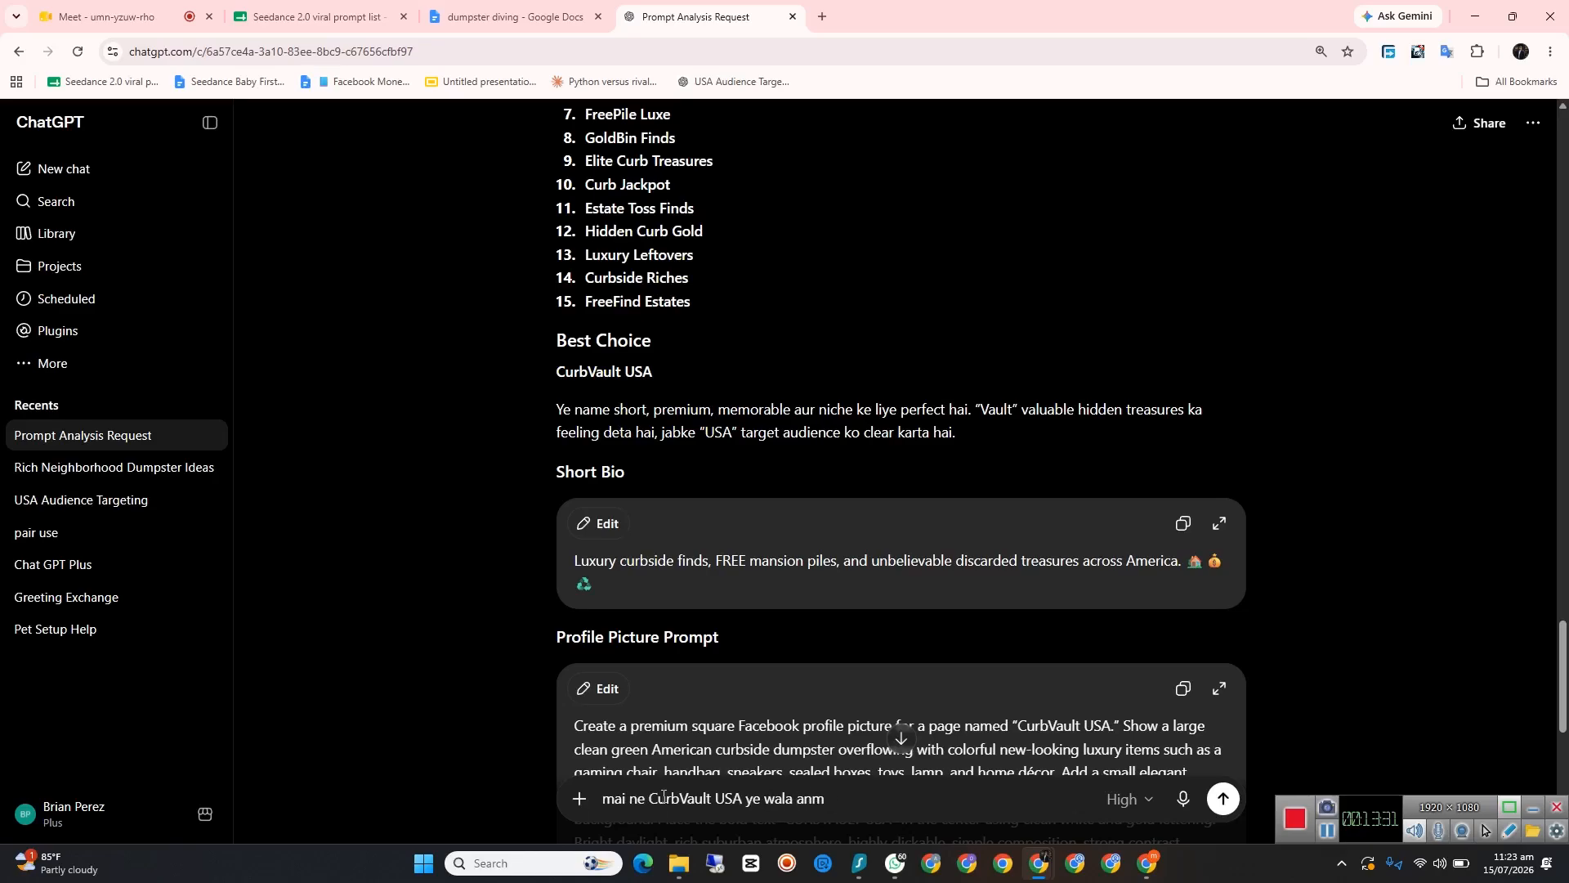
pyautogui.press('BackSpace')
pyautogui.press('BackSpace')
pyautogui.press('BackSpace')
pyautogui.write('name select kiya hai mujhe iske')
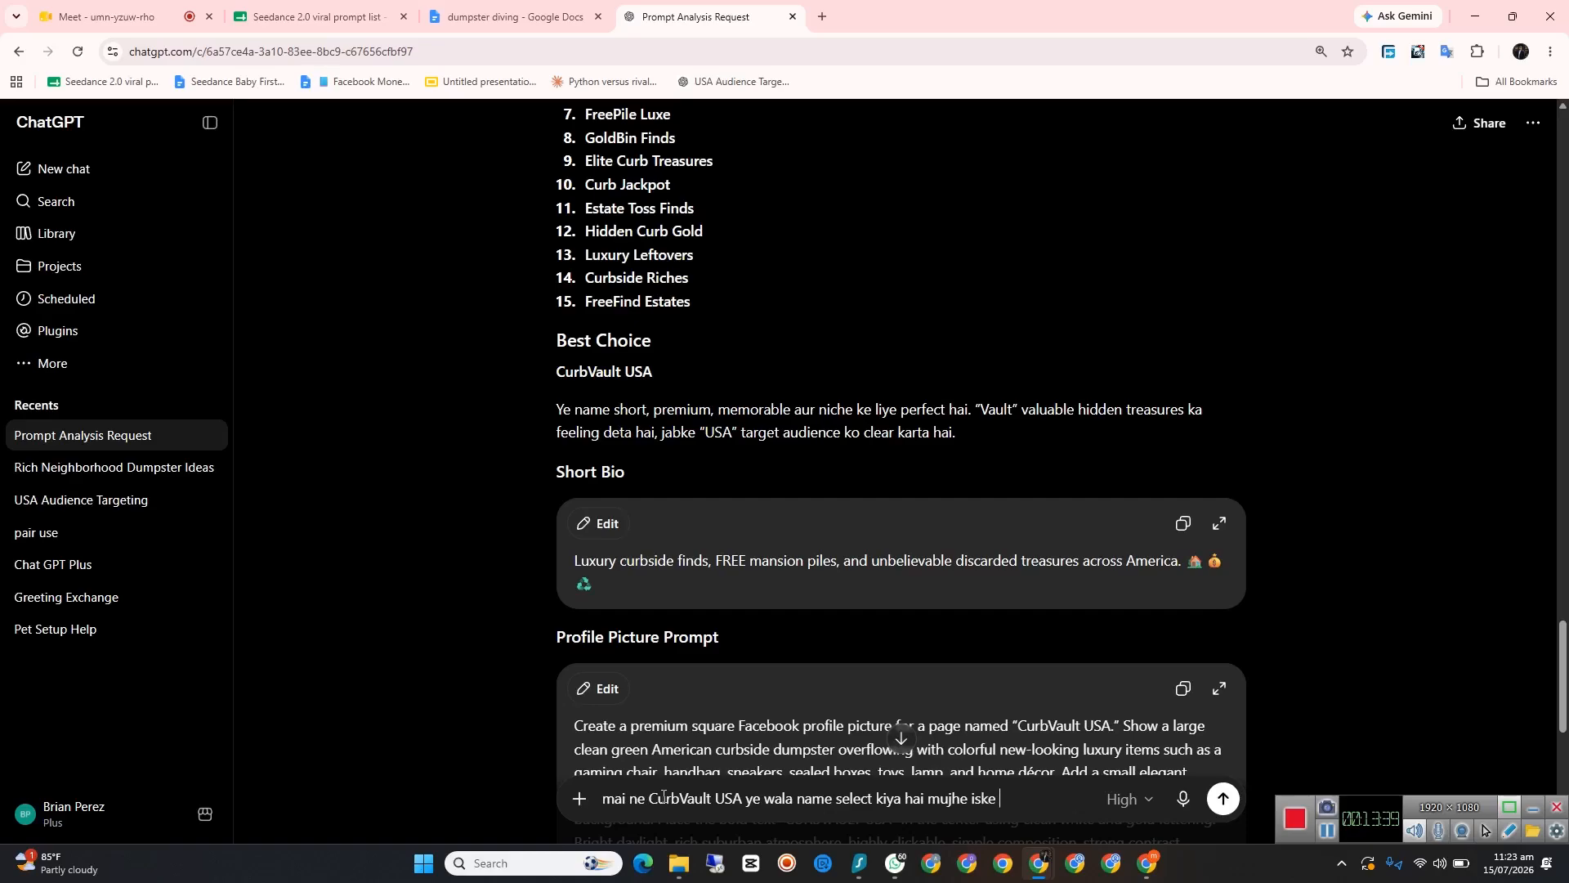
# Step: Complete the message with "iske leye ab eye catyhing profile + cover picture generate krke do jis ko dekh kar maza ajaye" and send it
pyautogui.write('leye ab eye catyhing')
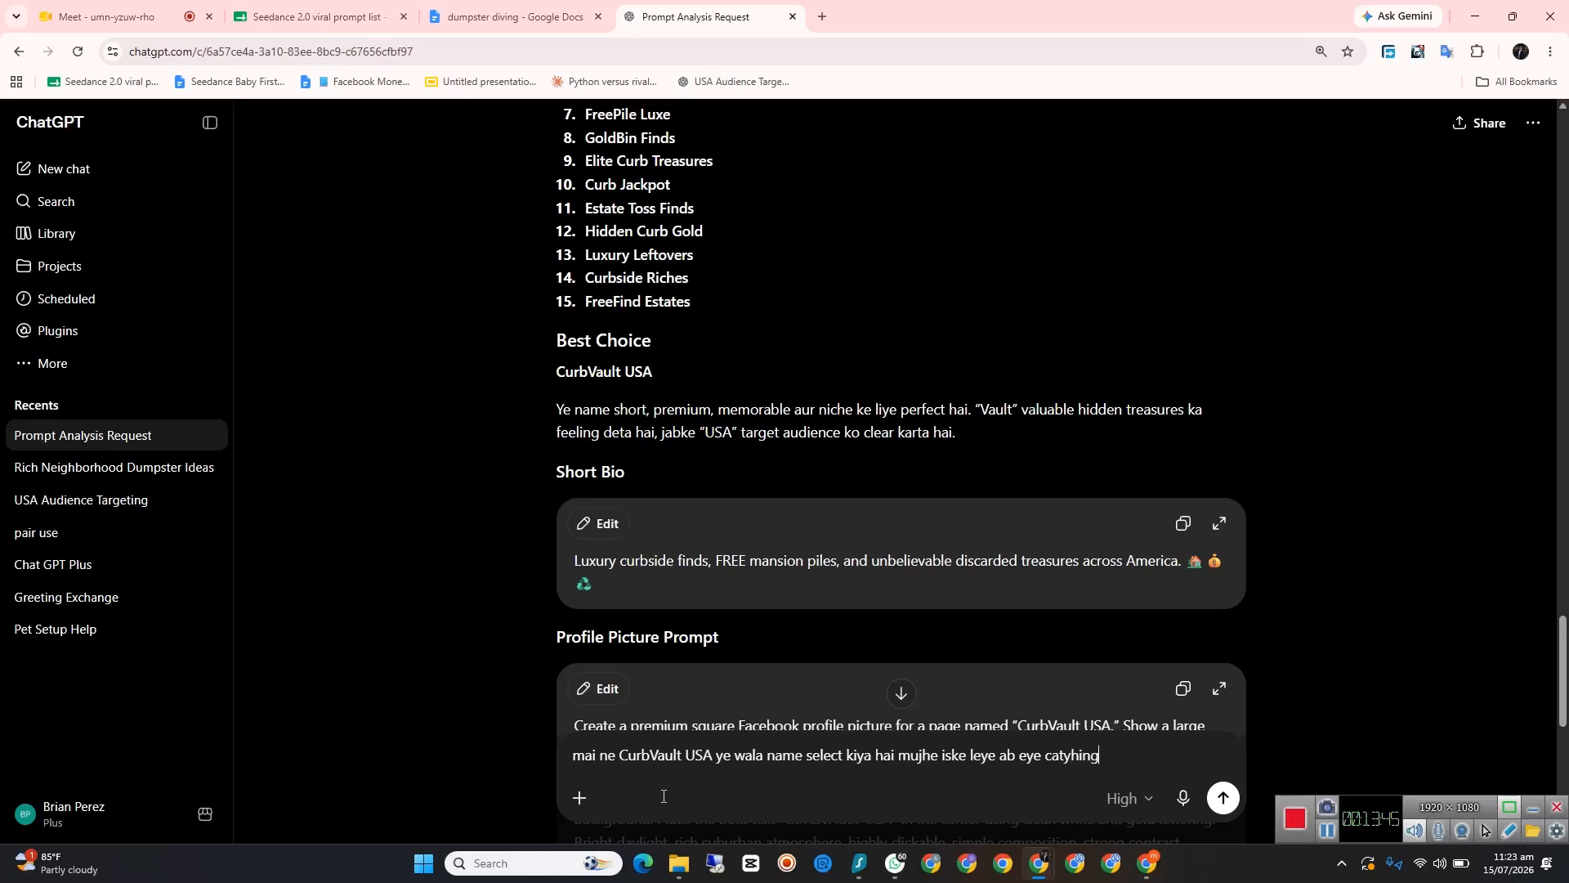
pyautogui.write(' profile + cover picture g')
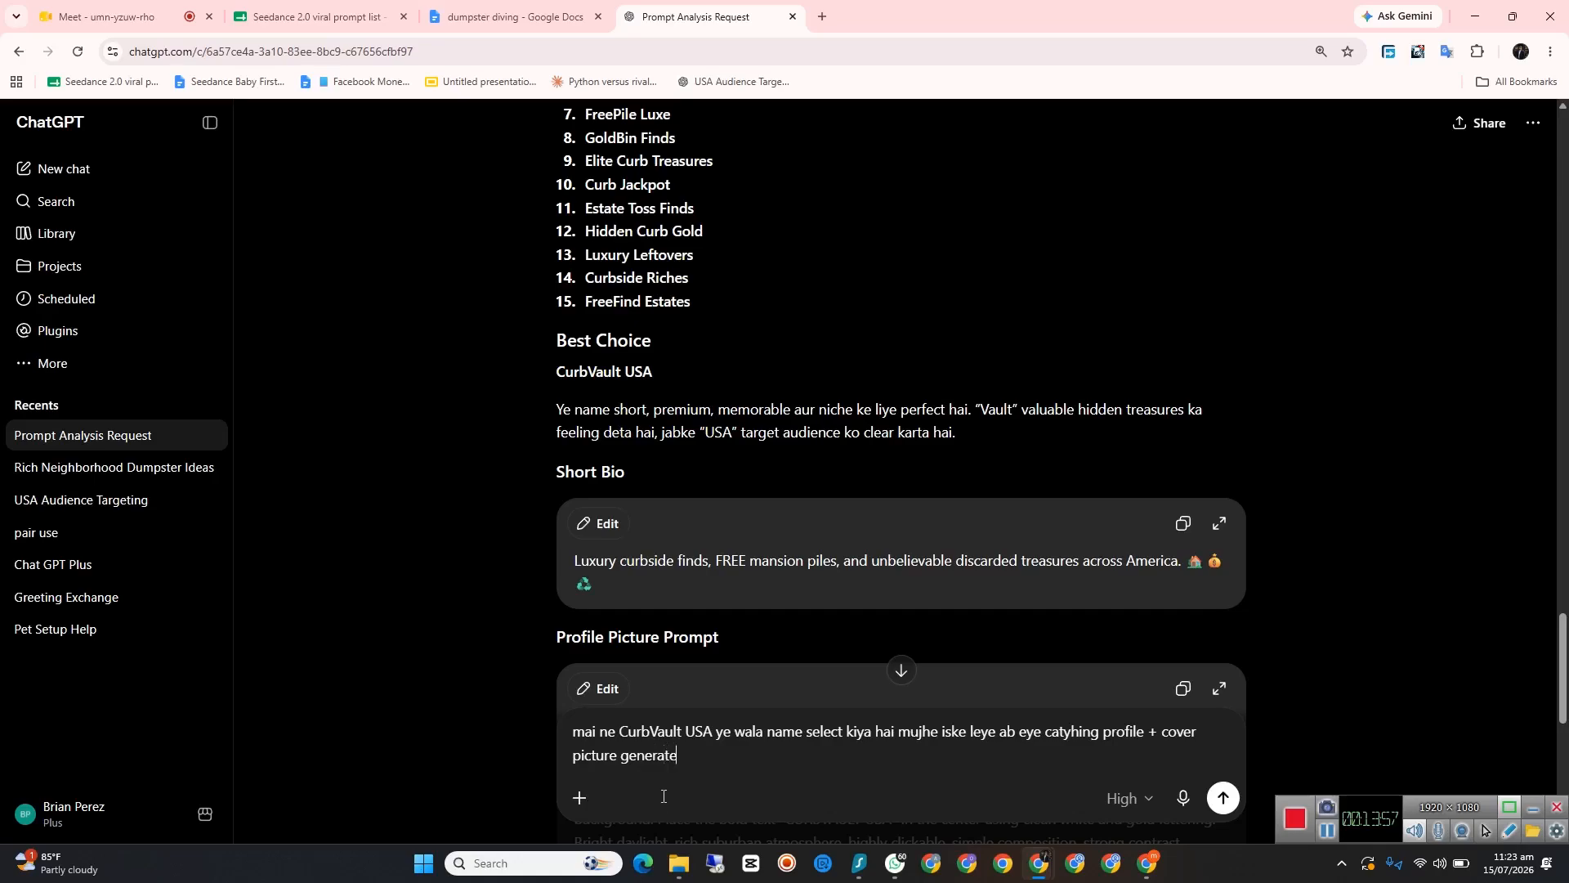
pyautogui.write('enerate krke do jis ko dekh kar maza ajaye')
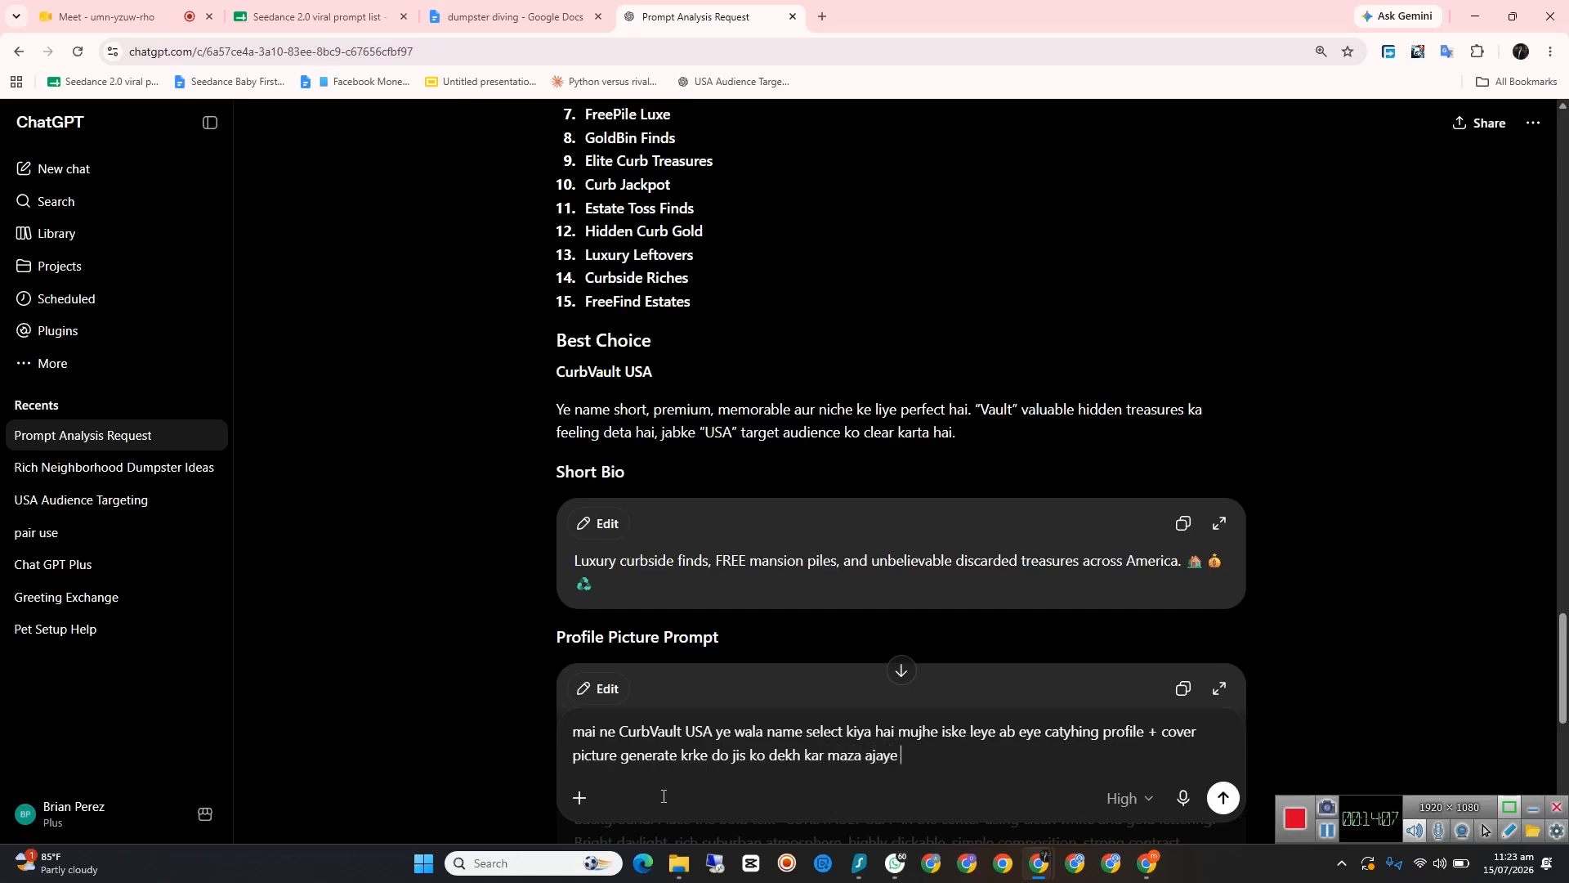
pyautogui.press('Return')
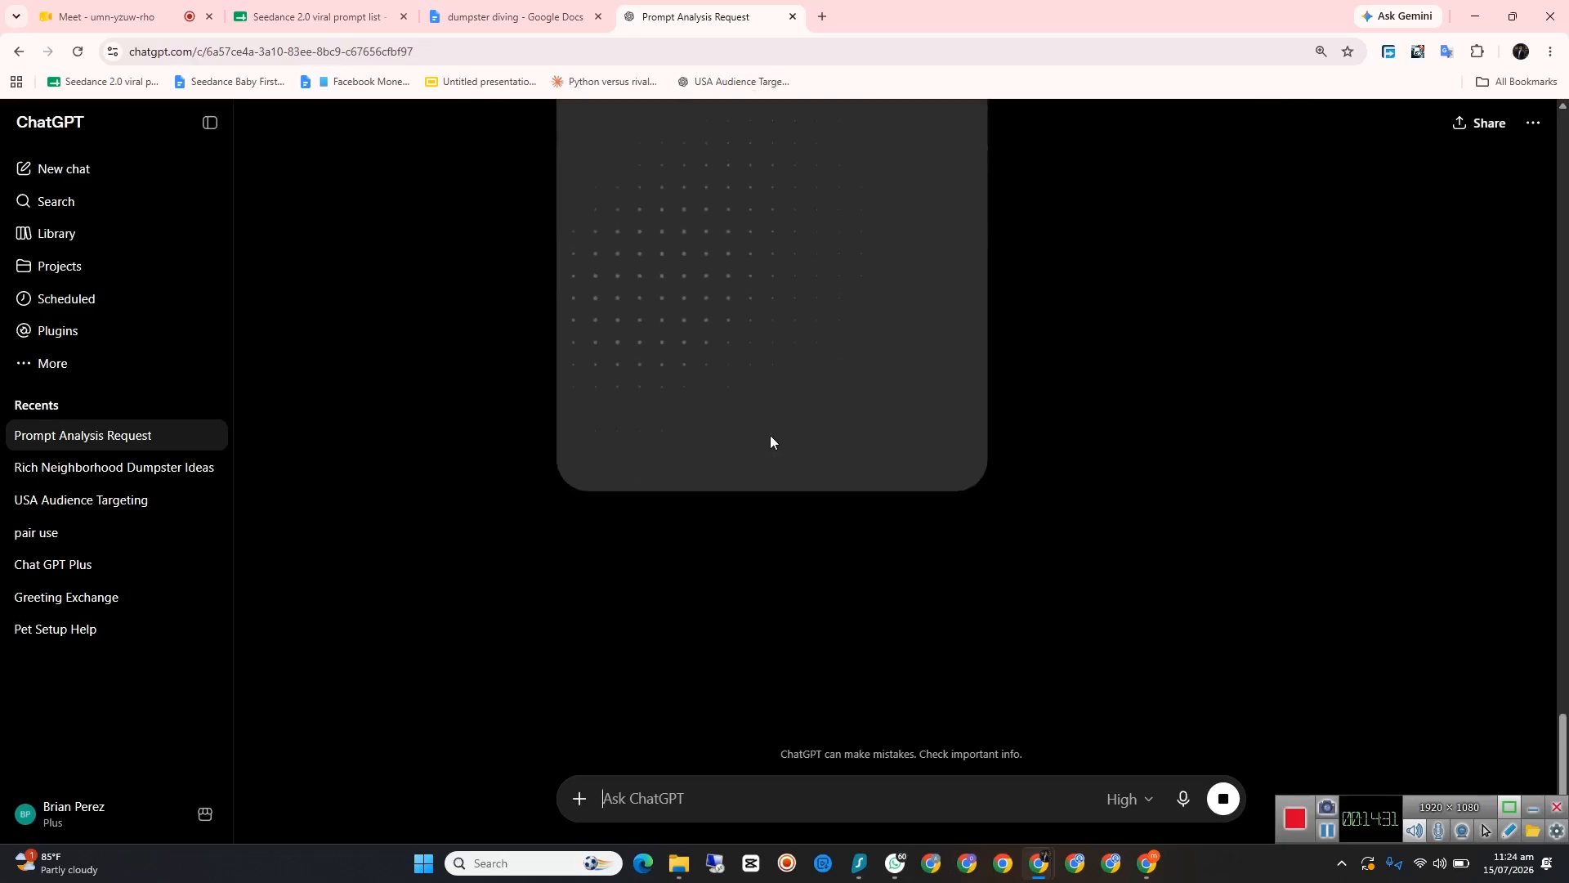
pyautogui.scroll(-3, 983, 521)
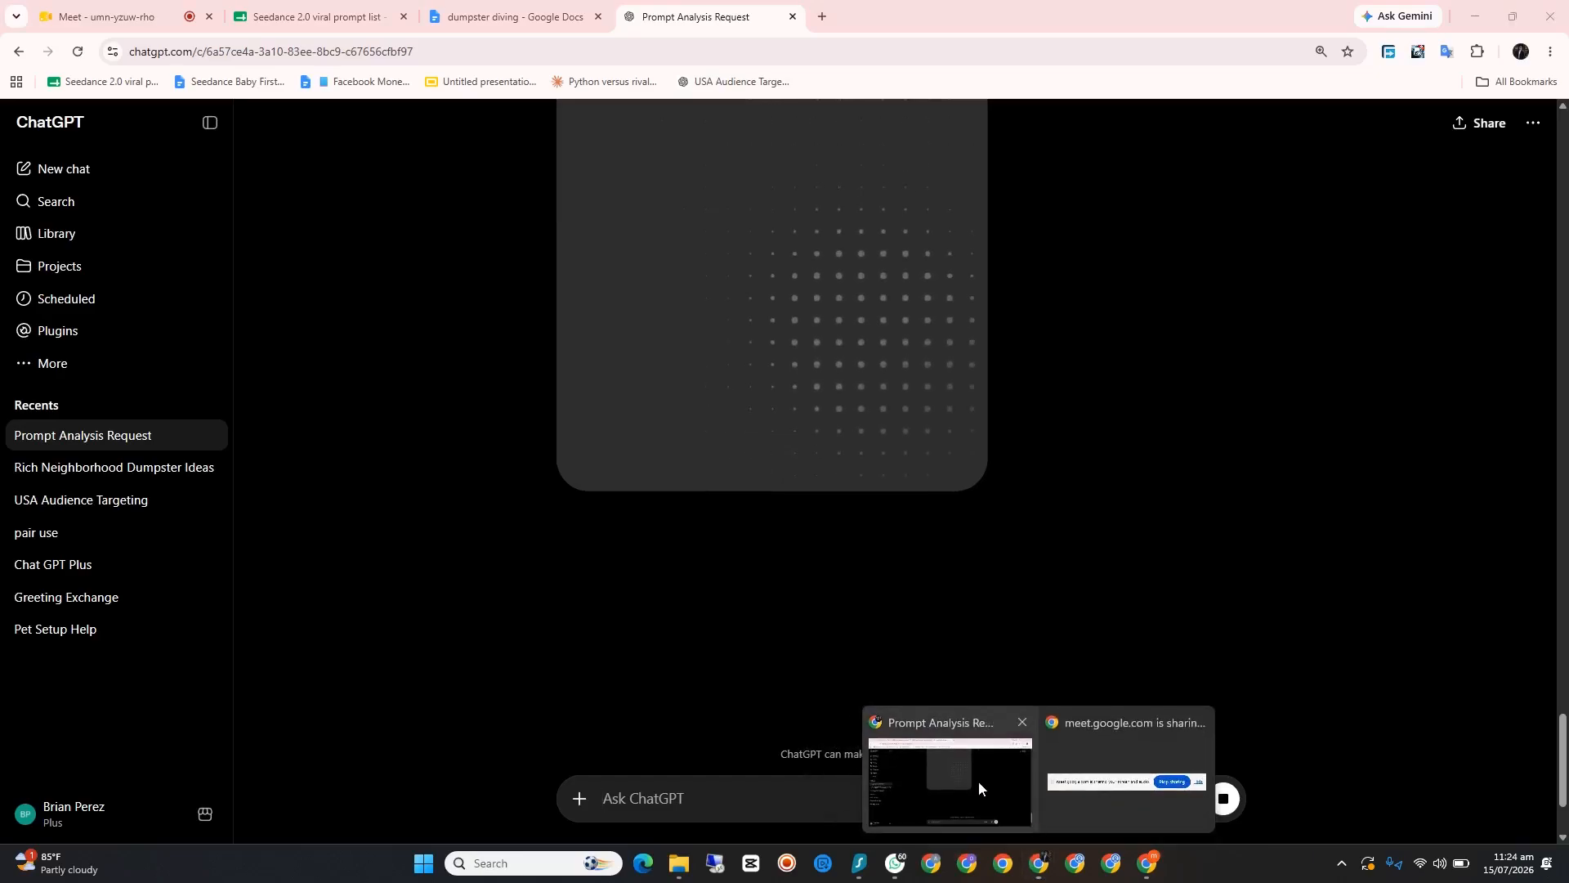
# Step: Switch to Facebook and add a Send message action button to the CurbVault USA Page, saving it
pyautogui.click(1149, 860)
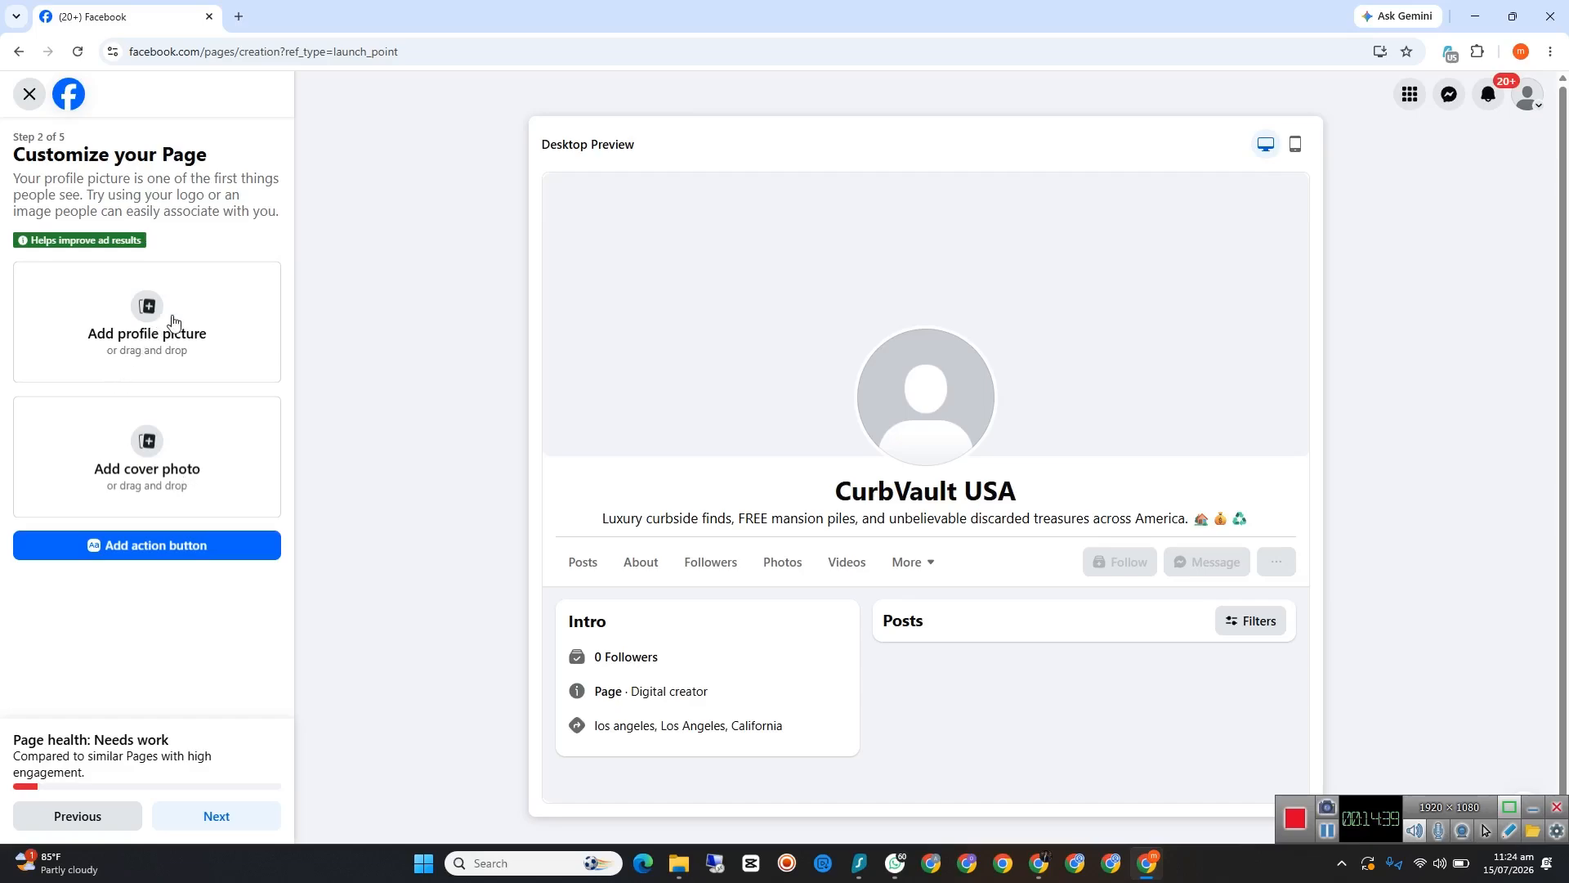
pyautogui.click(224, 818)
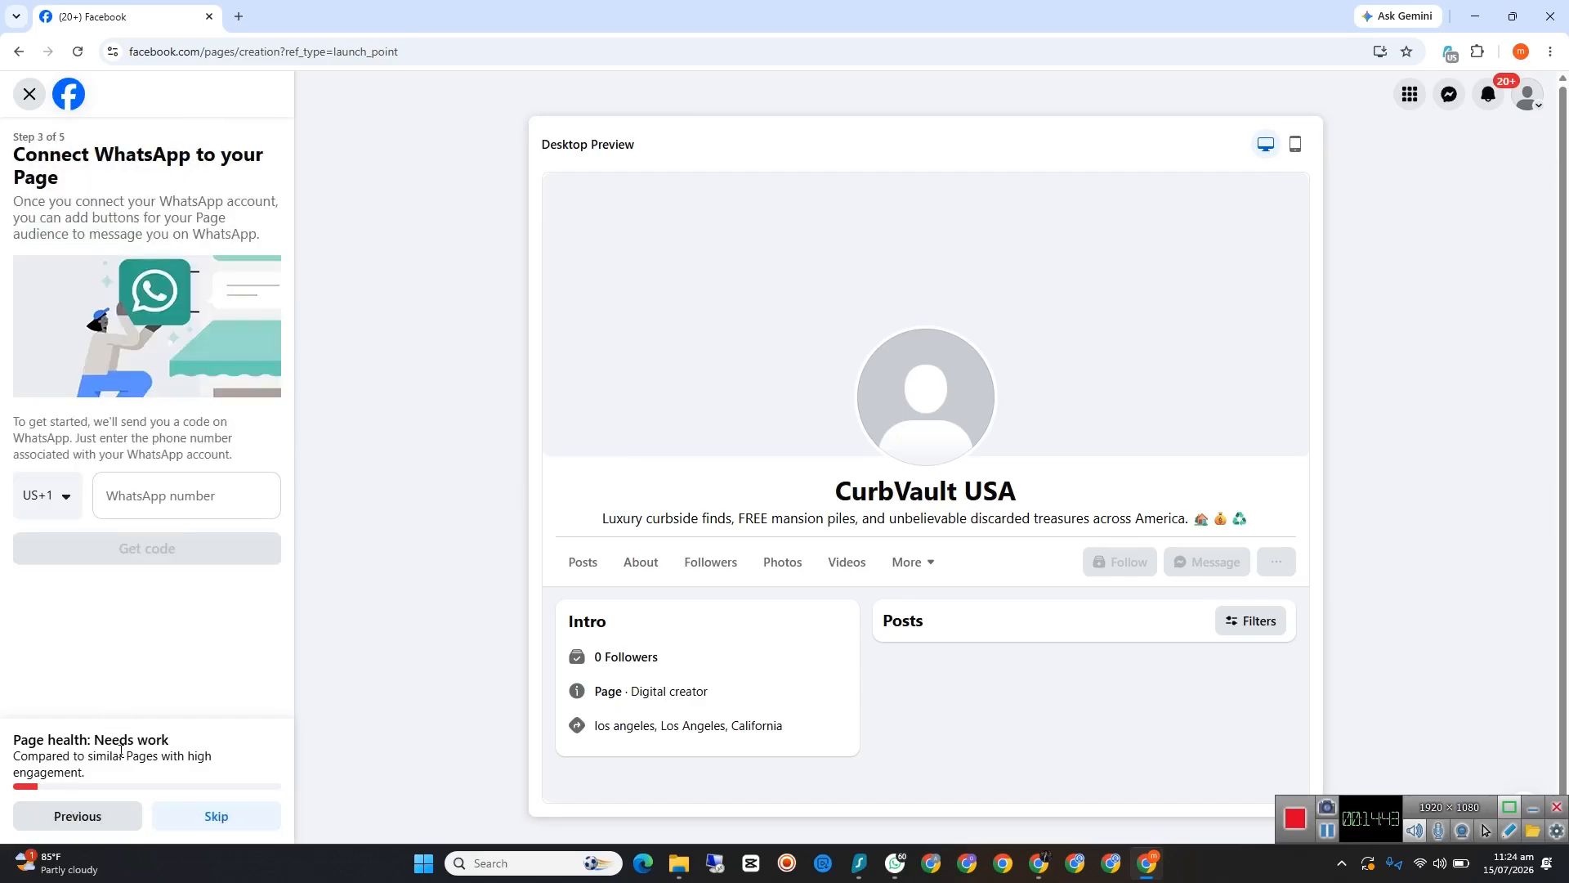
pyautogui.click(117, 815)
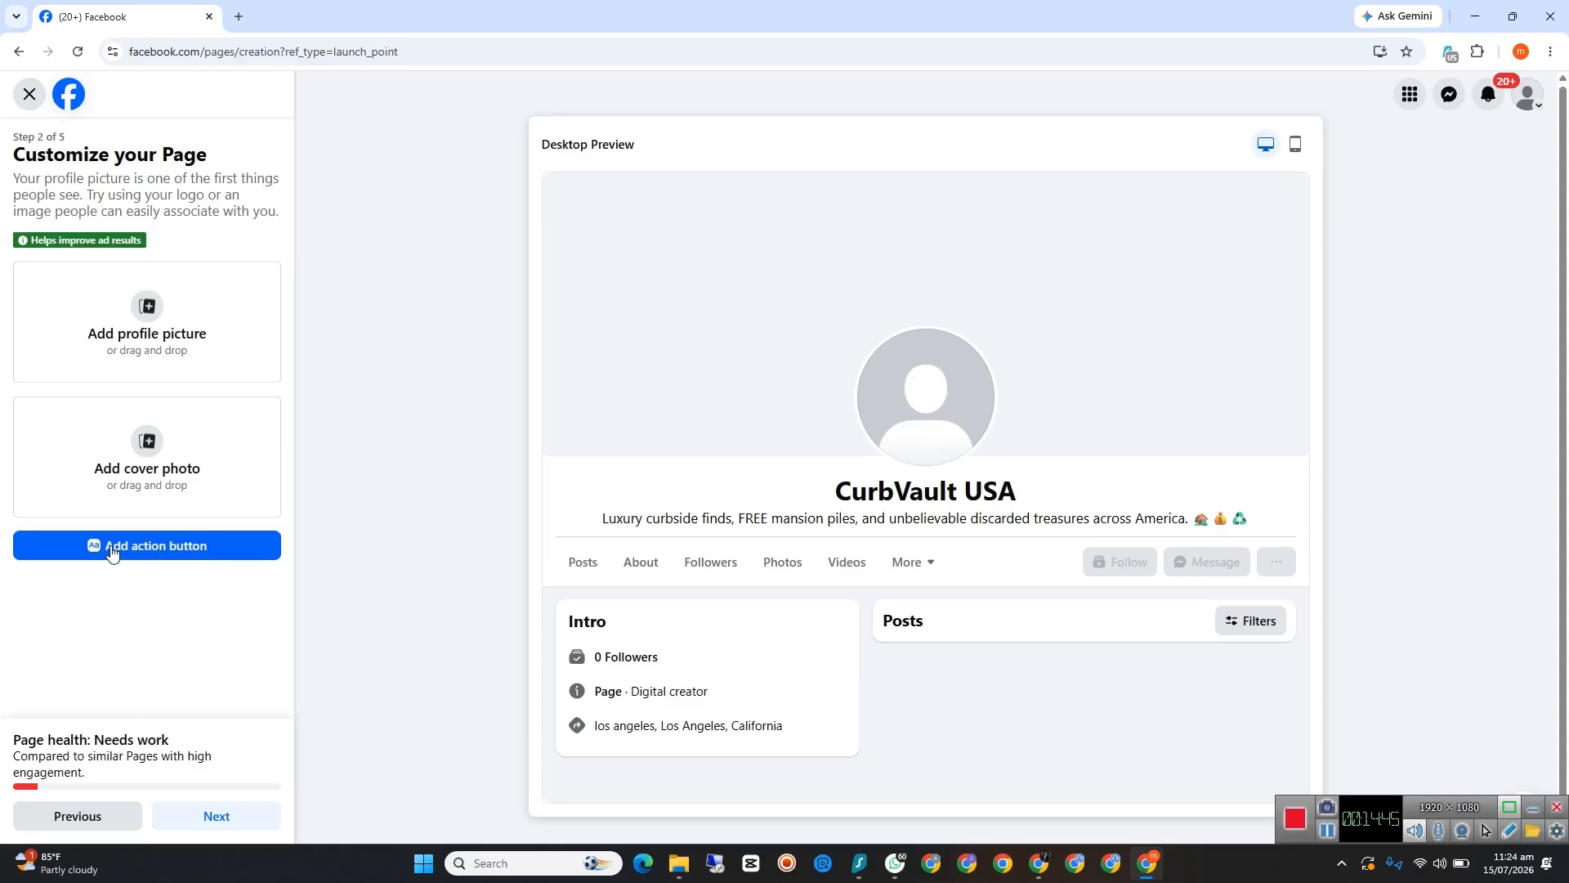
pyautogui.click(163, 551)
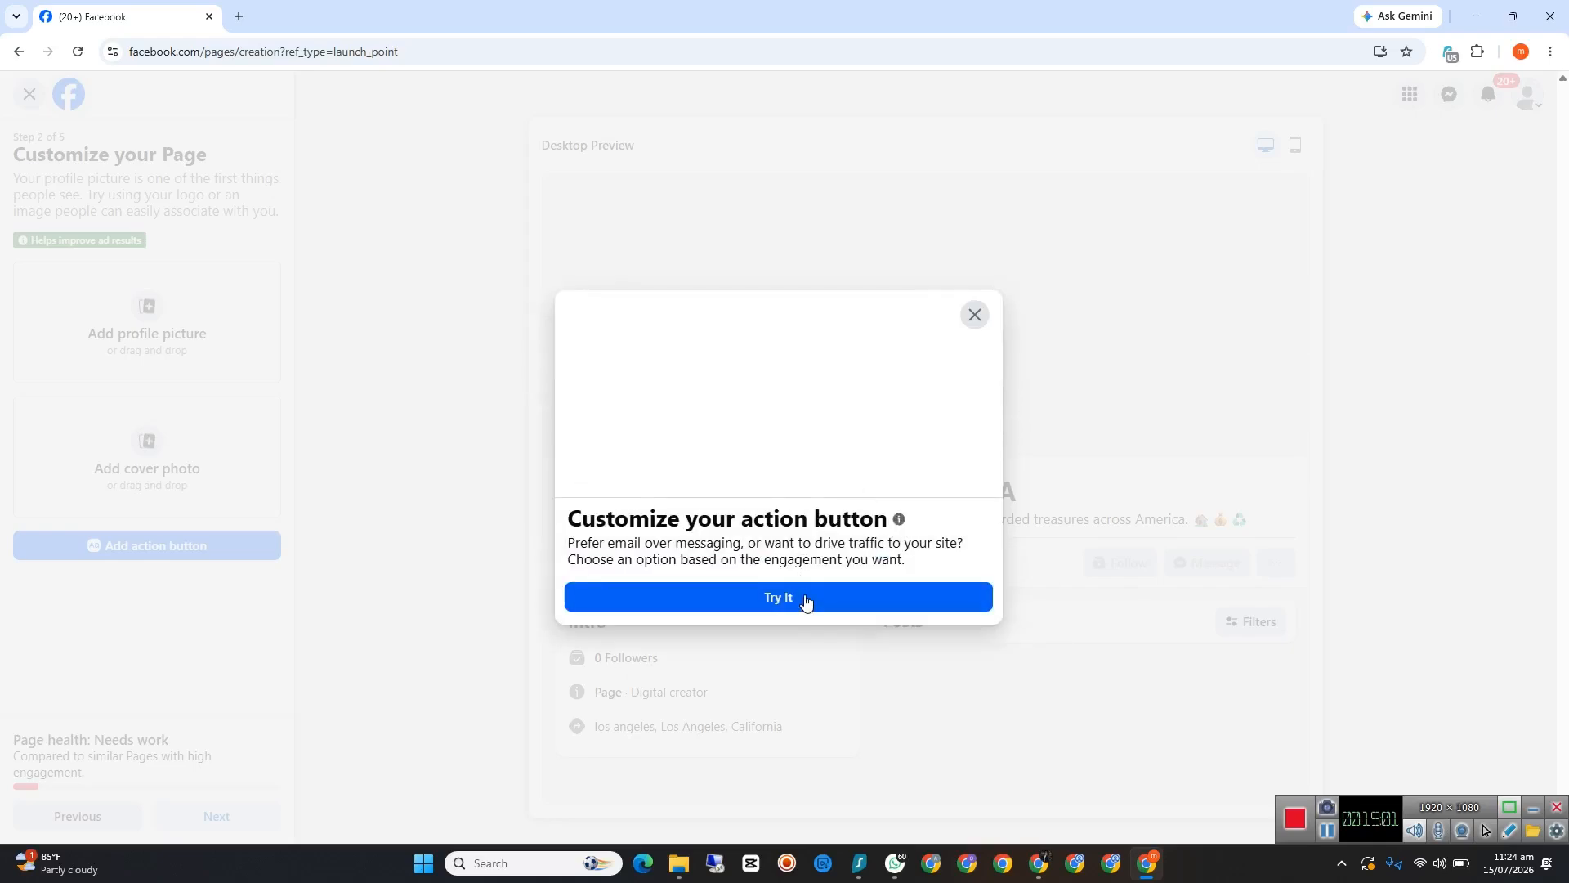
pyautogui.click(802, 599)
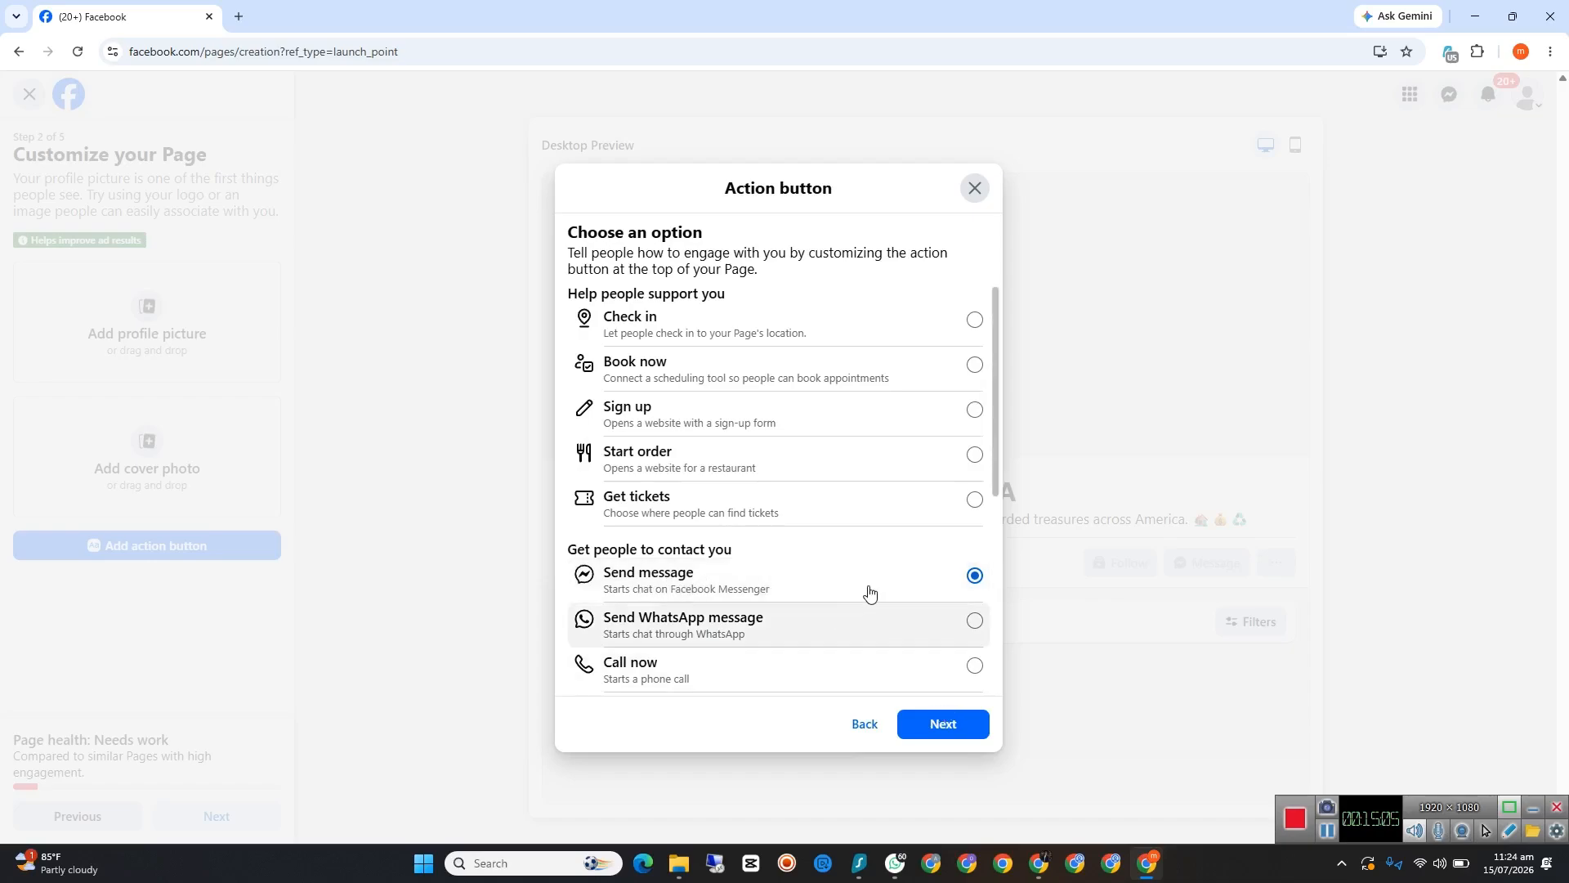
pyautogui.click(946, 725)
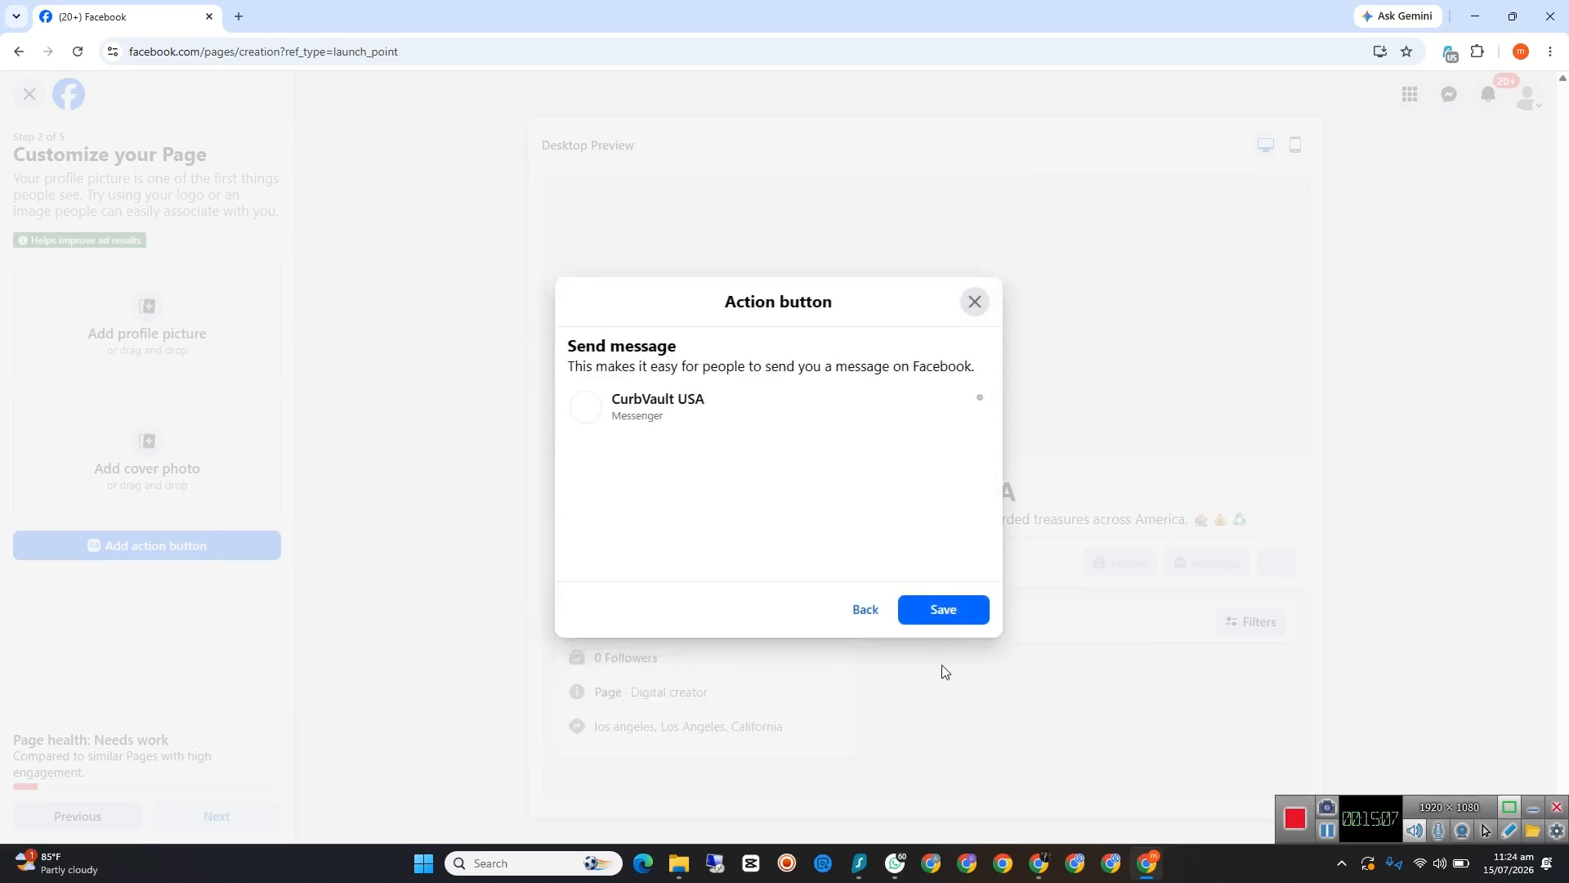
pyautogui.click(950, 610)
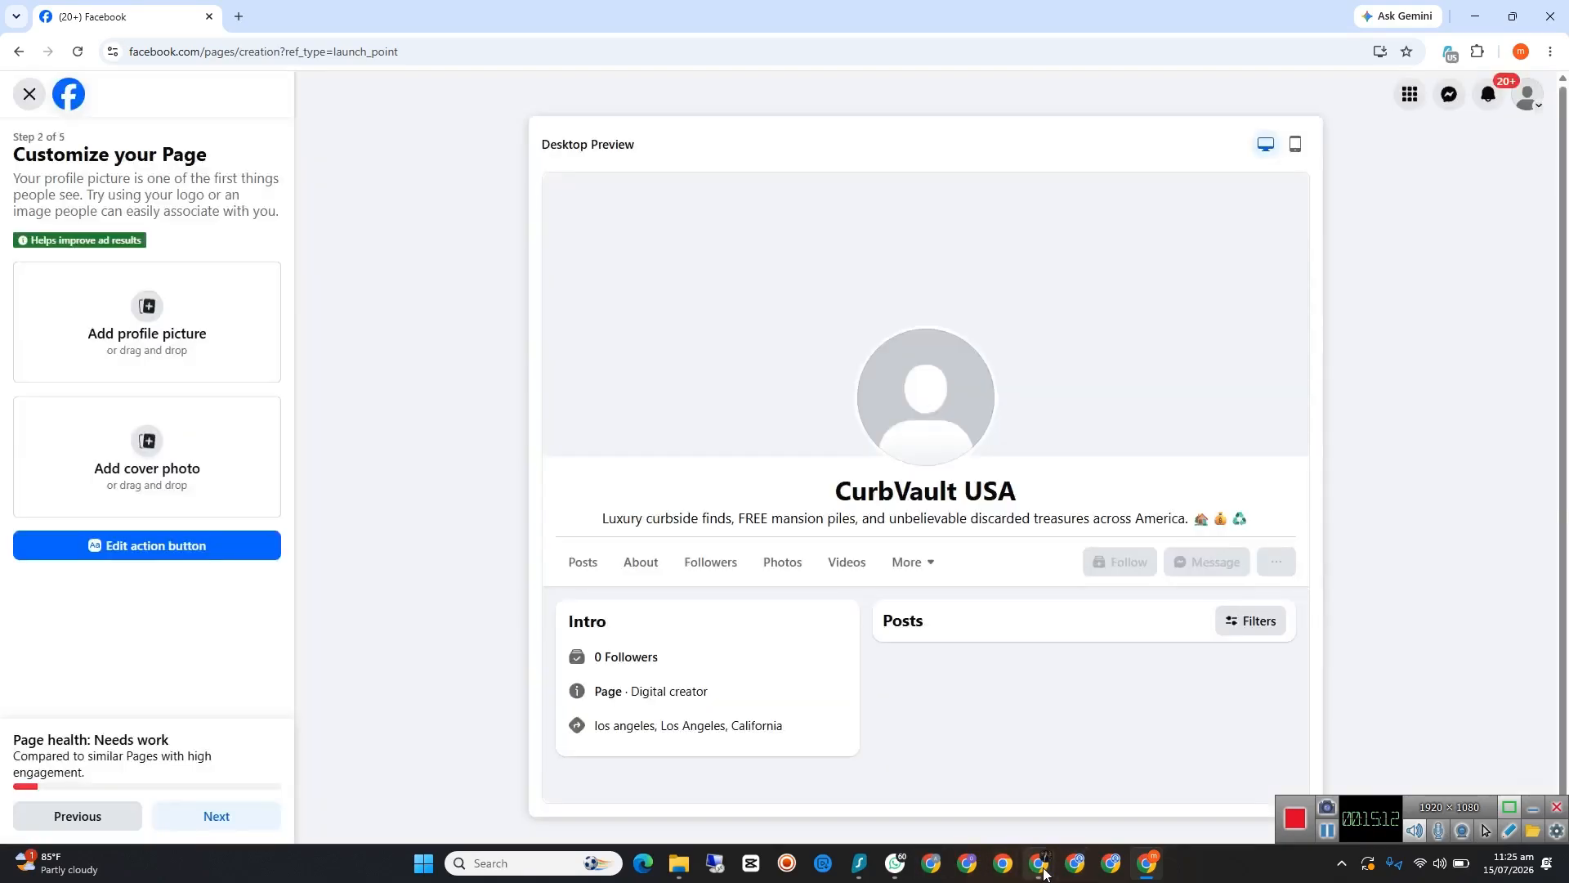
# Step: Switch from Facebook to the Meet call and admit the guest waiting to join
pyautogui.moveTo(1039, 863)
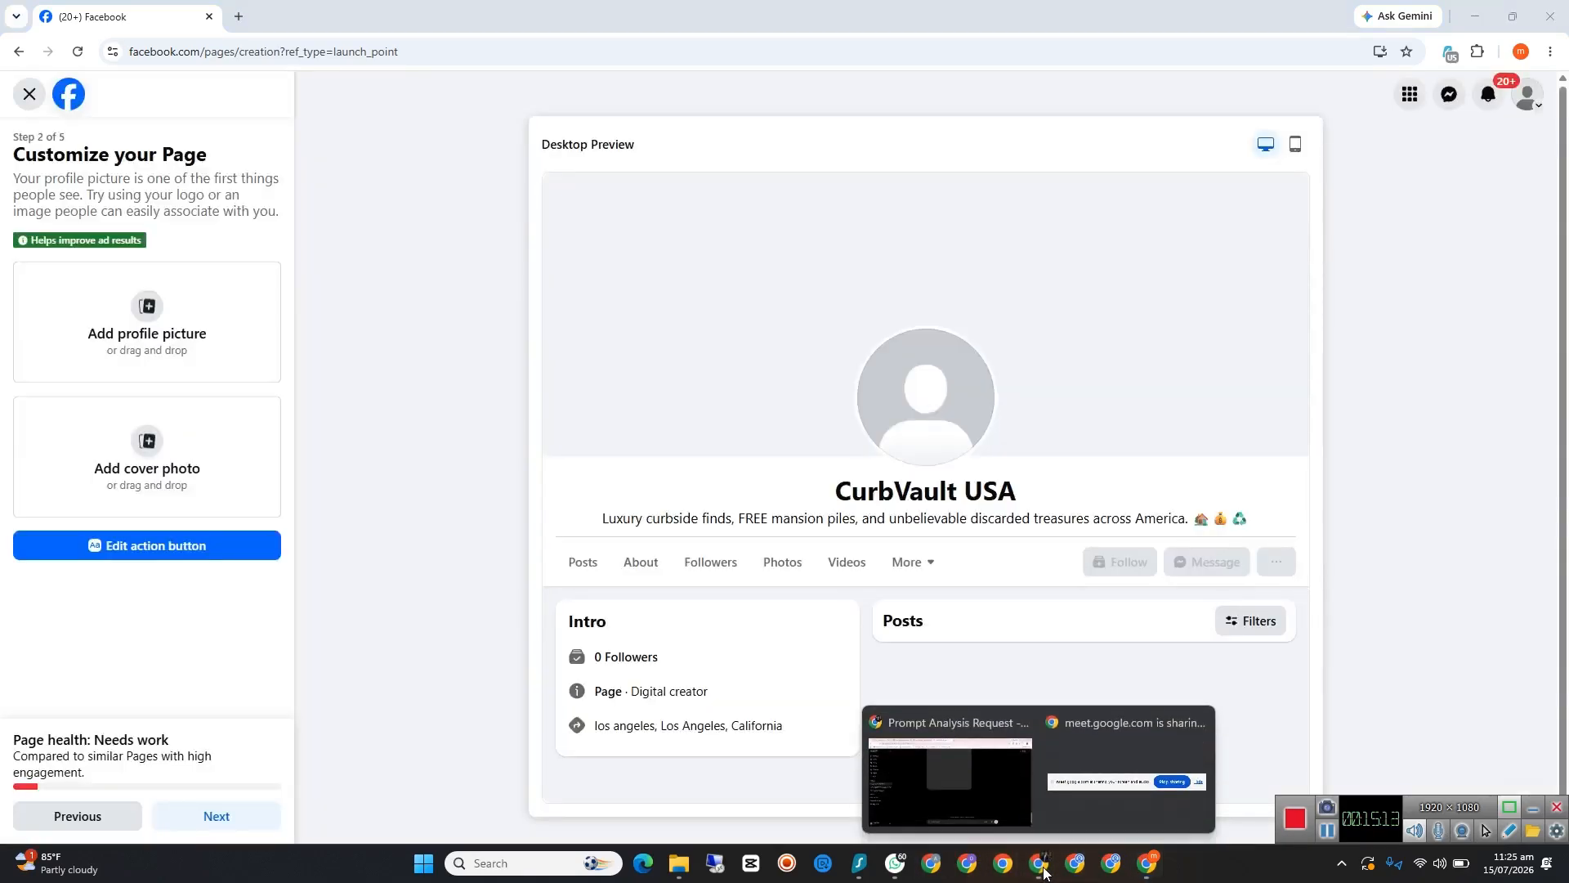
pyautogui.click(998, 778)
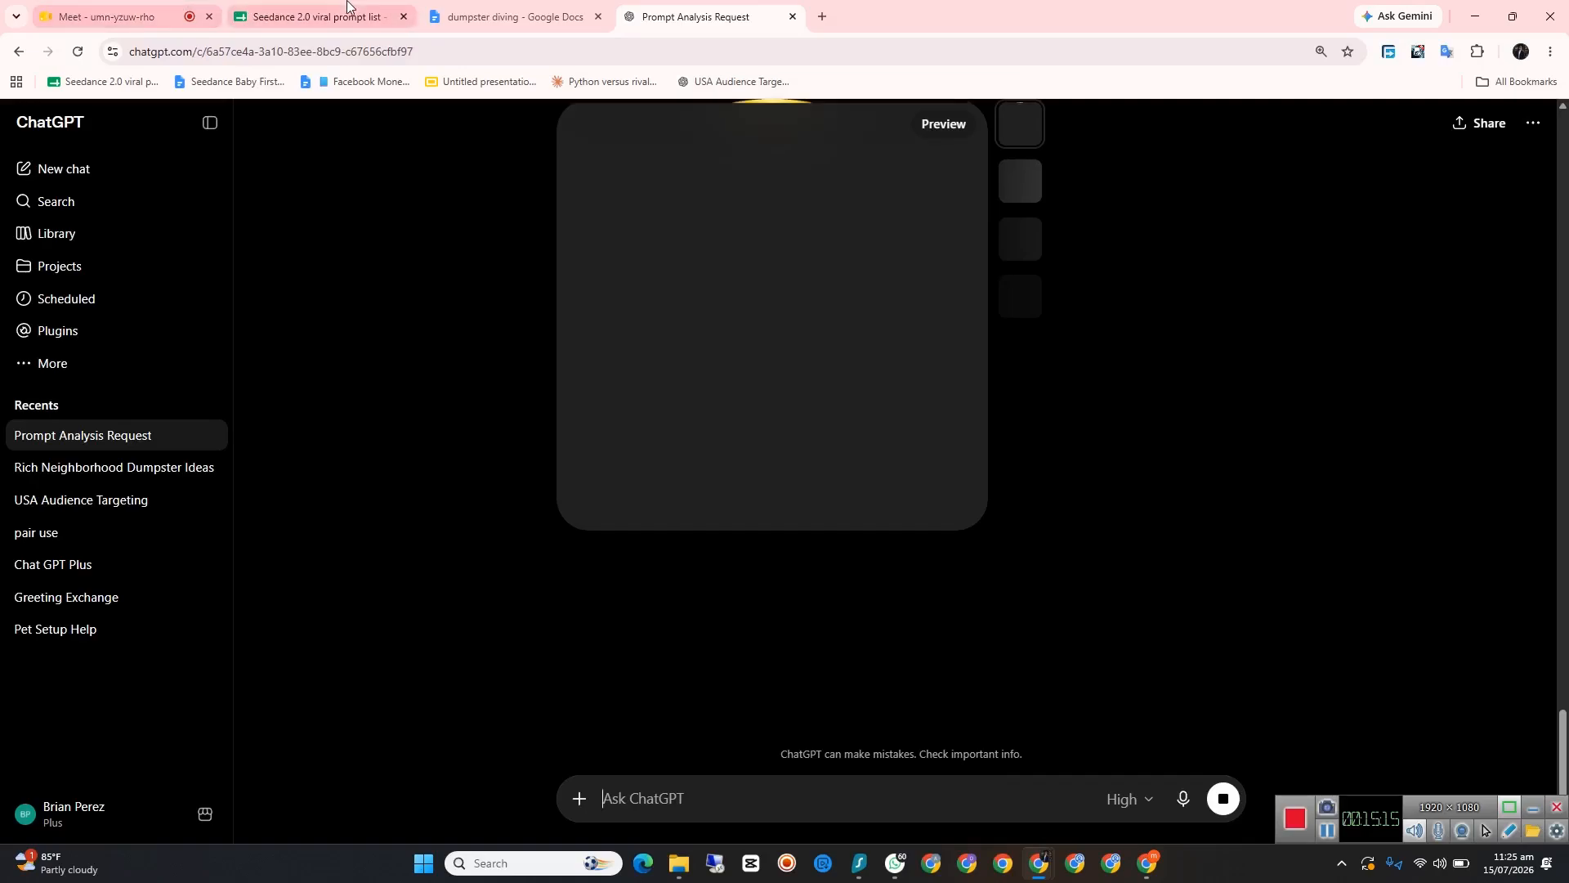
pyautogui.click(176, 12)
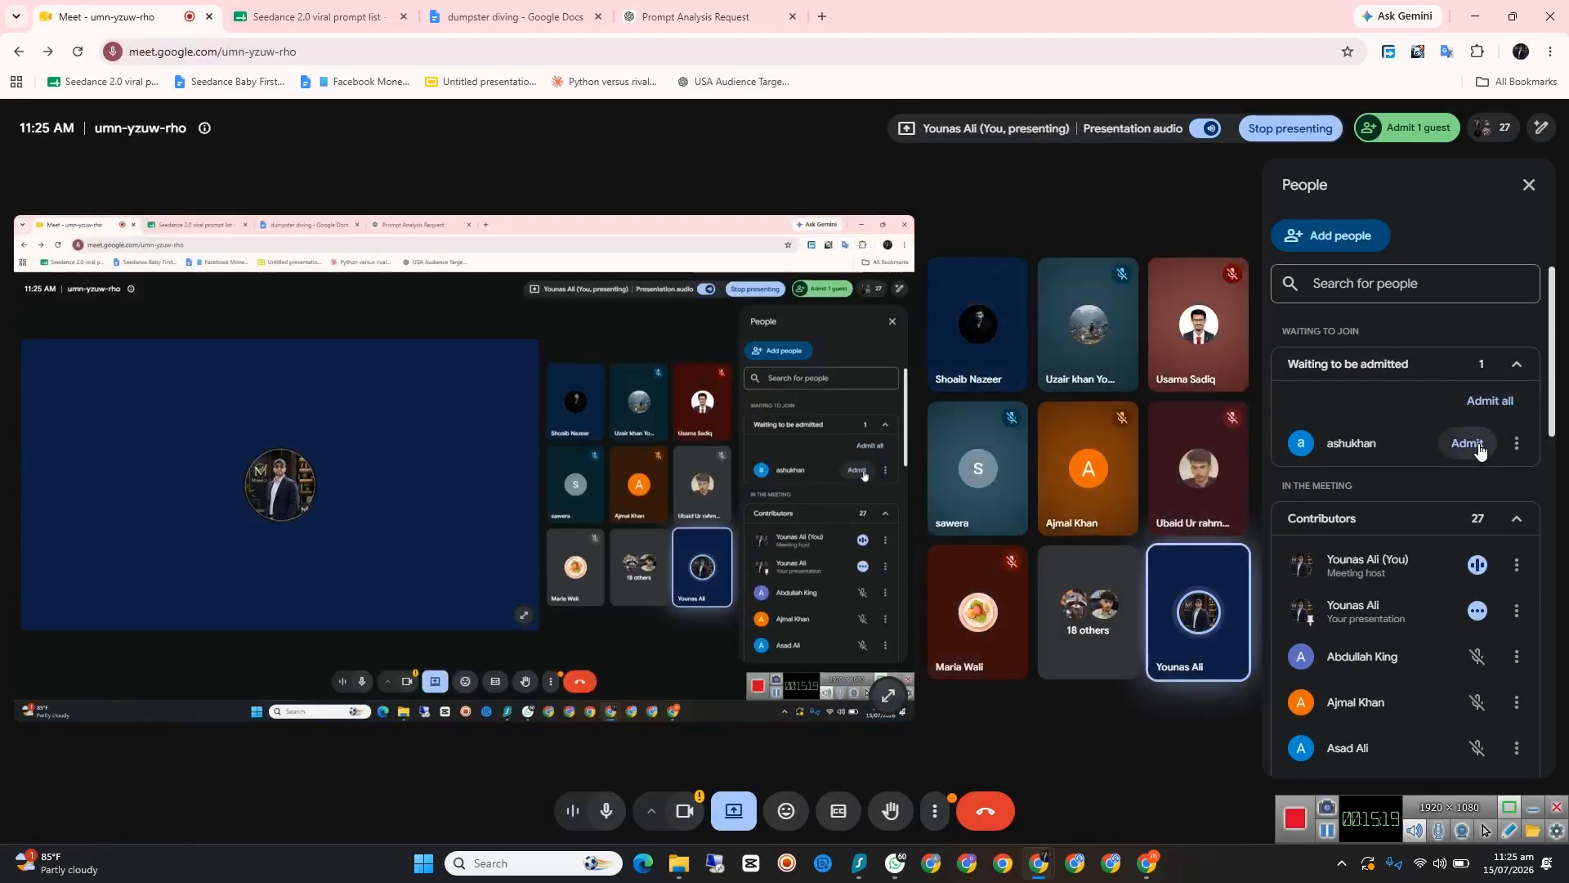
pyautogui.click(1467, 443)
pyautogui.scroll(-8, 1279, 467)
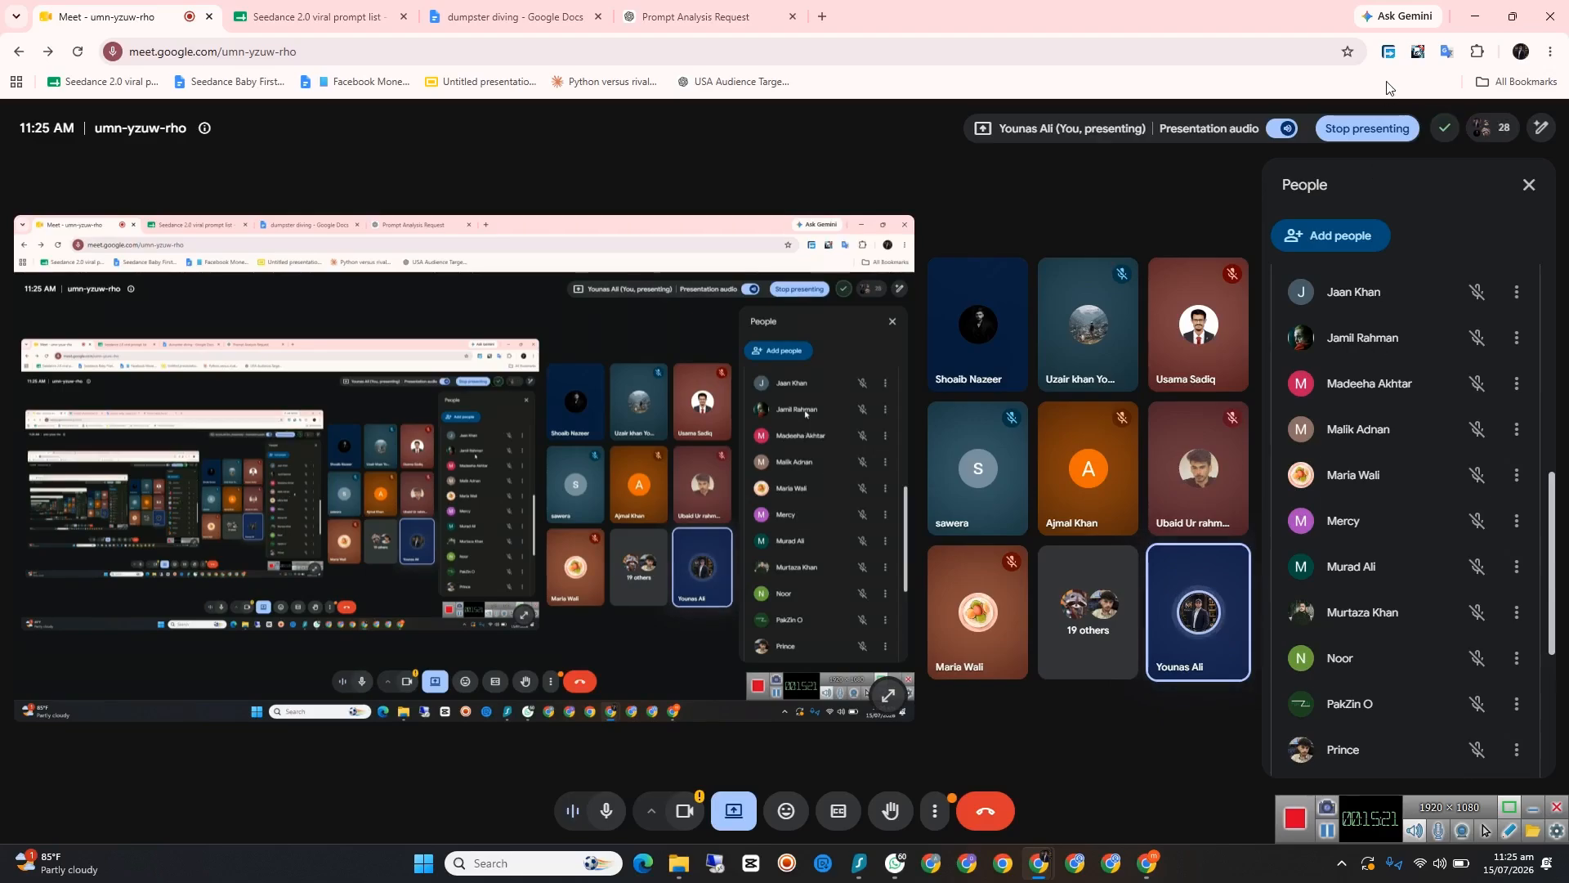
# Step: Return to the ChatGPT chat, check the profile picture being generated, and close the floating Meet window
pyautogui.click(706, 16)
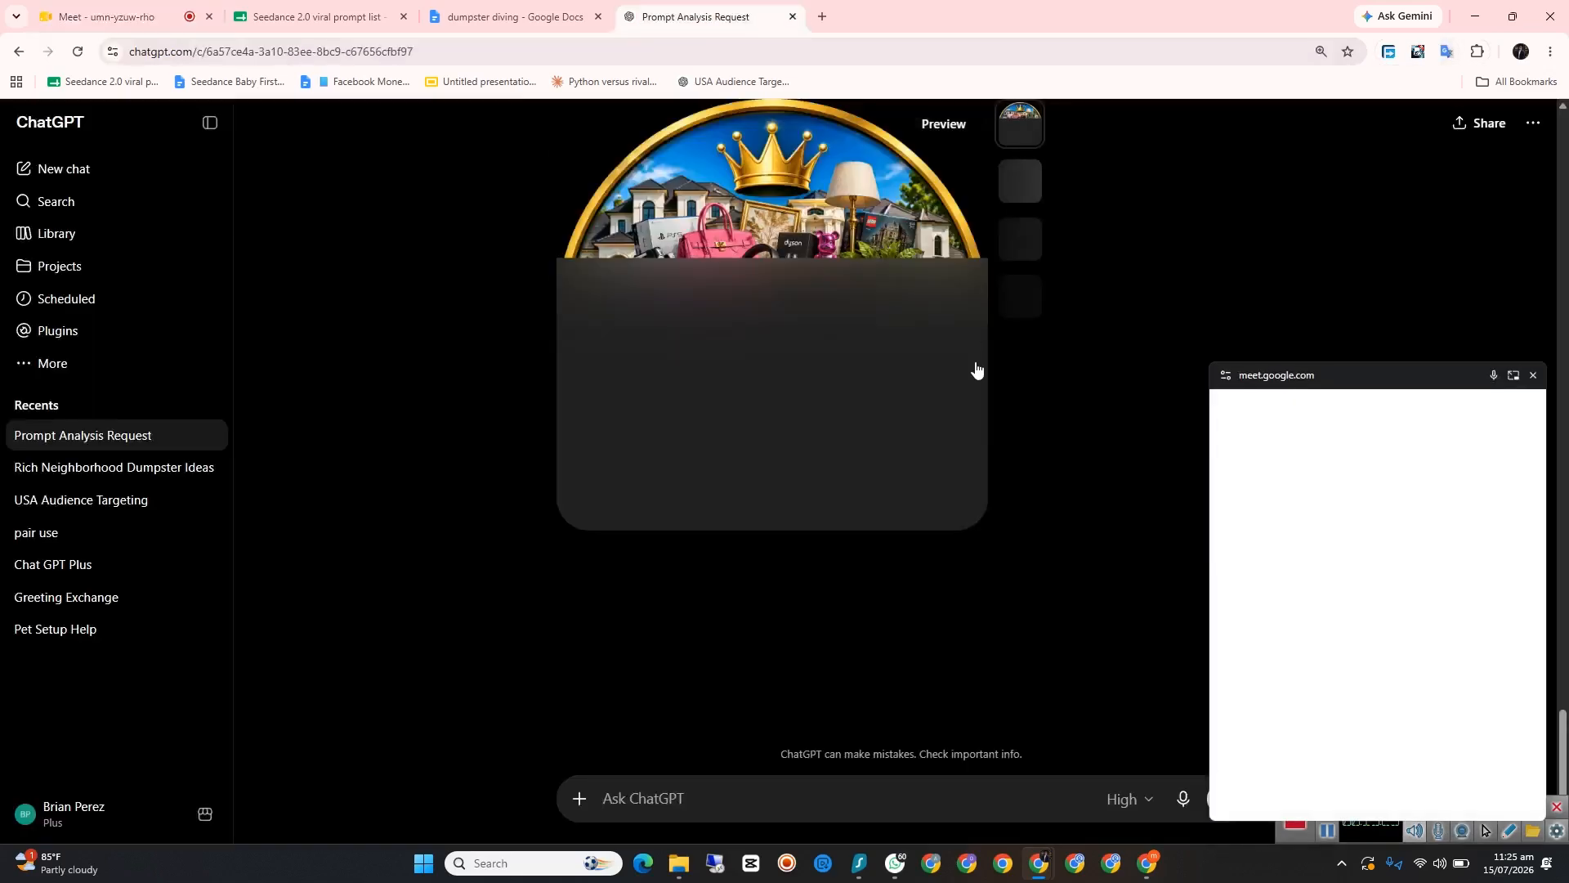
pyautogui.scroll(2, 1076, 400)
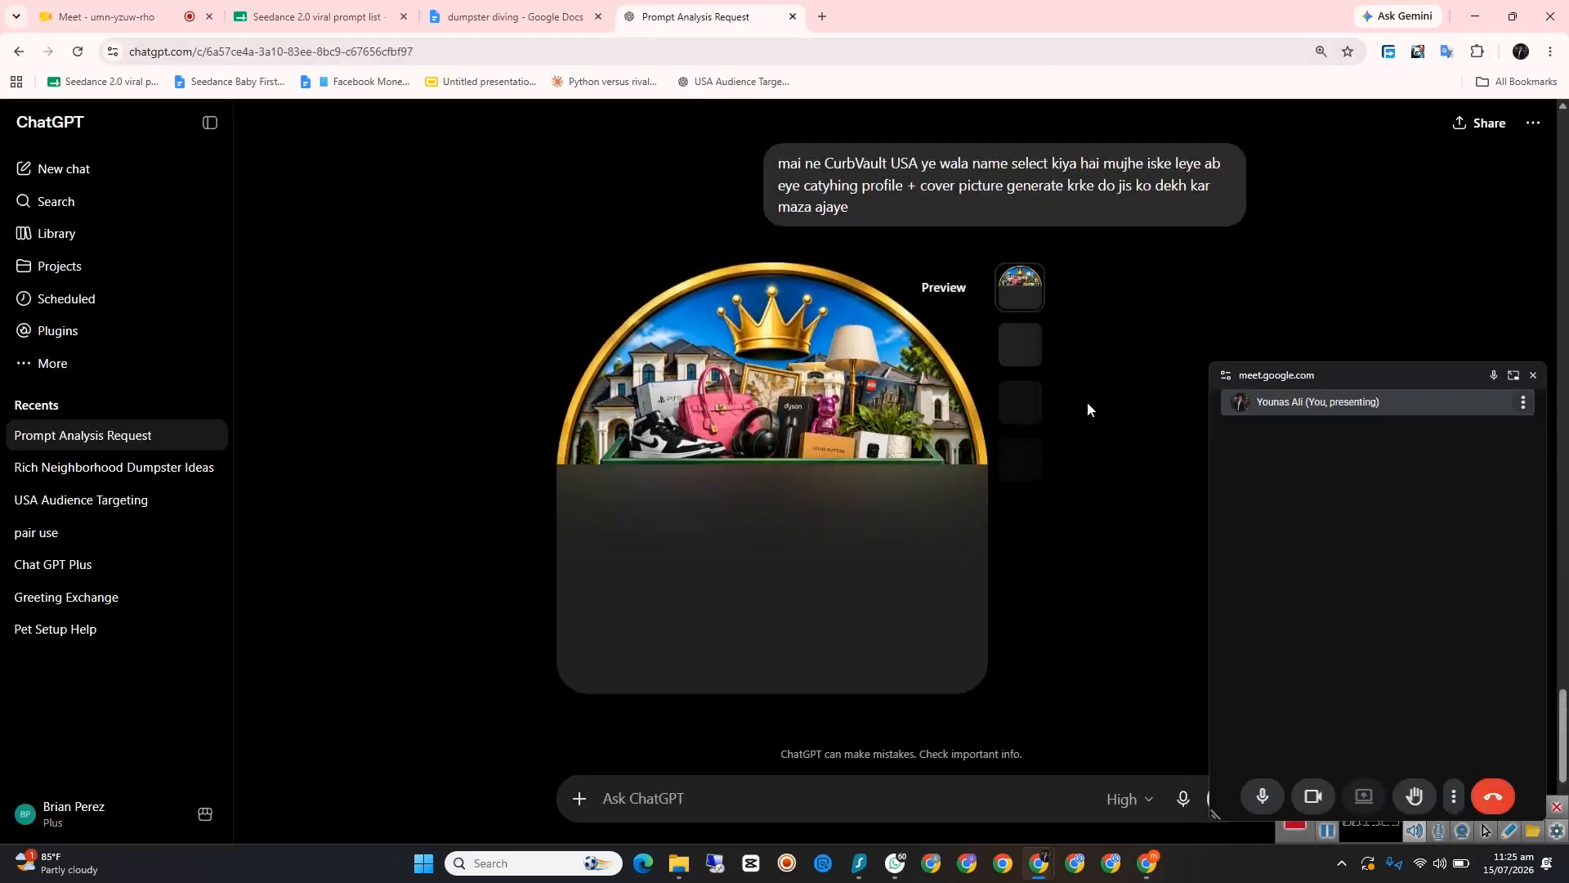
pyautogui.scroll(-1, 1087, 401)
pyautogui.click(1533, 374)
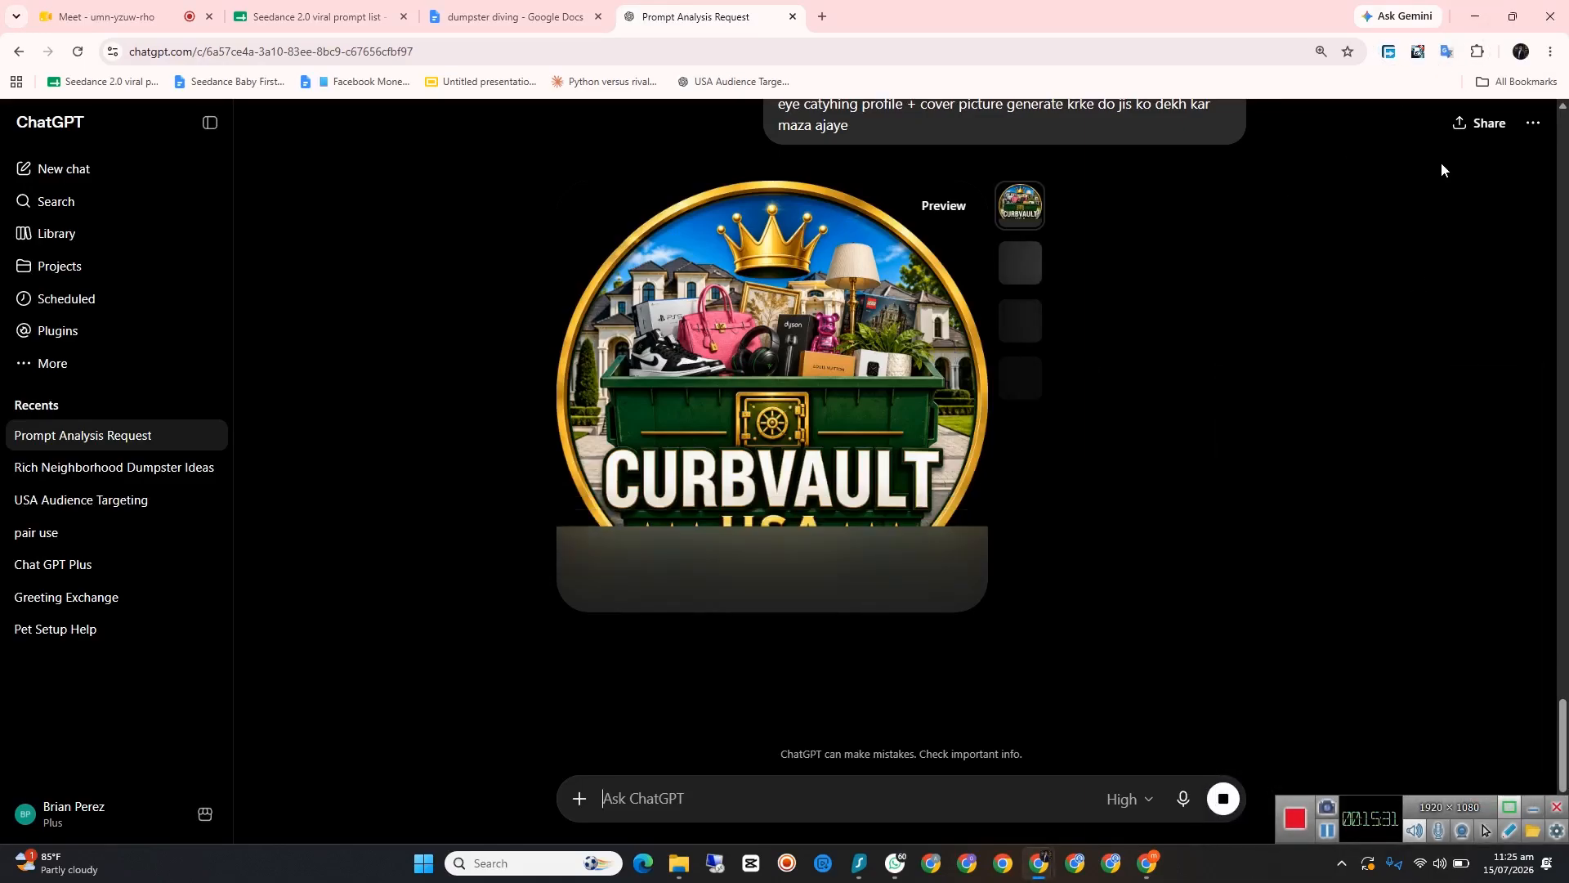
# Step: Return to Facebook, continue past the Page customization without adding pictures, and skip connecting WhatsApp
pyautogui.click(1475, 17)
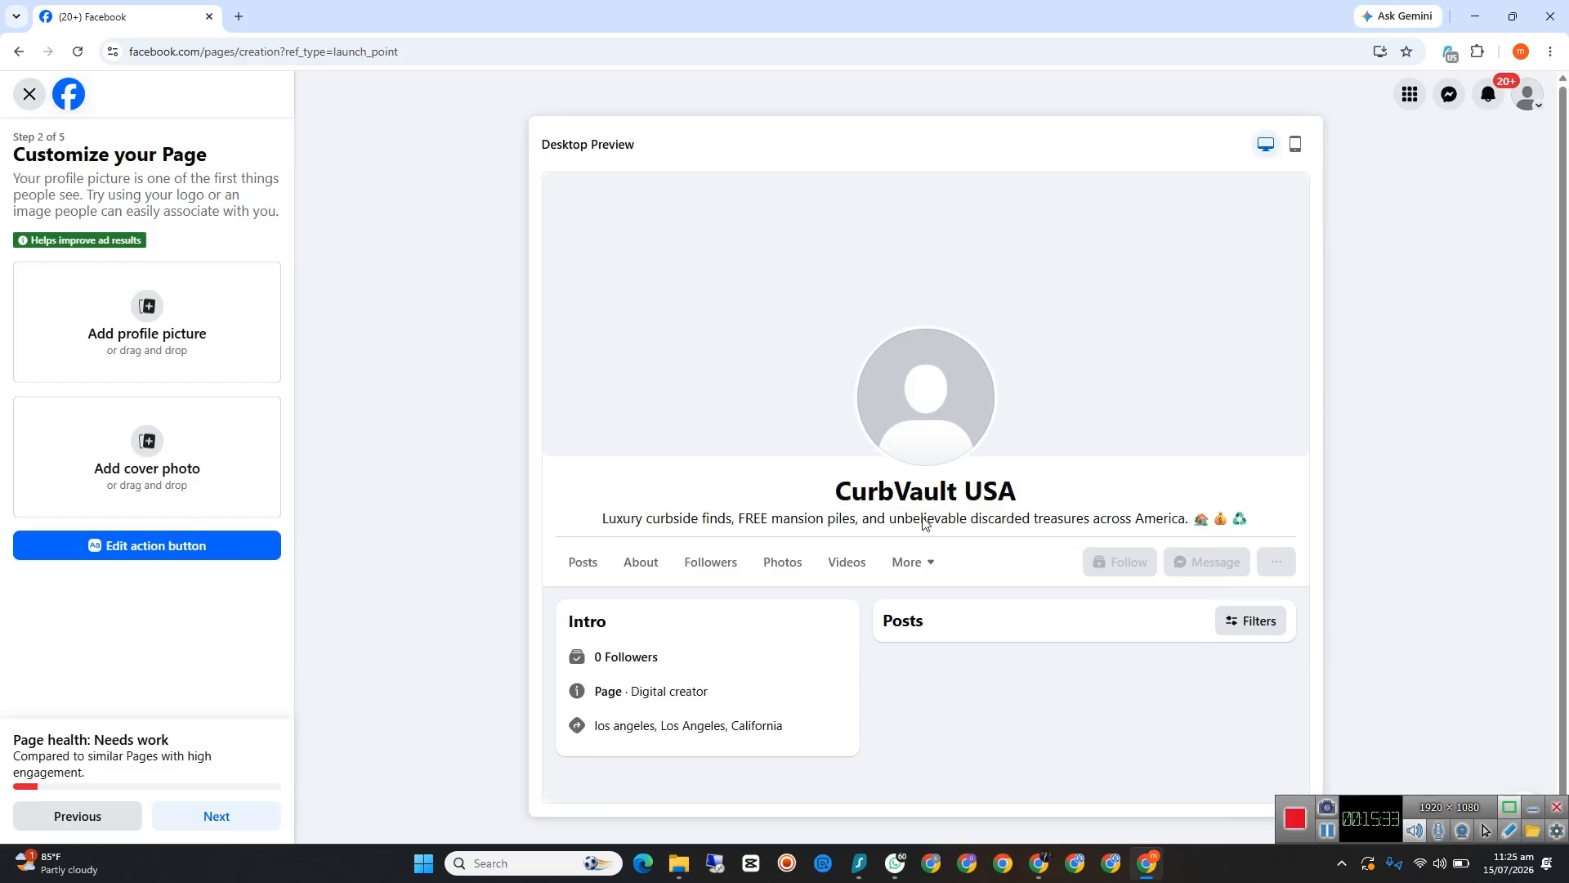
pyautogui.click(231, 822)
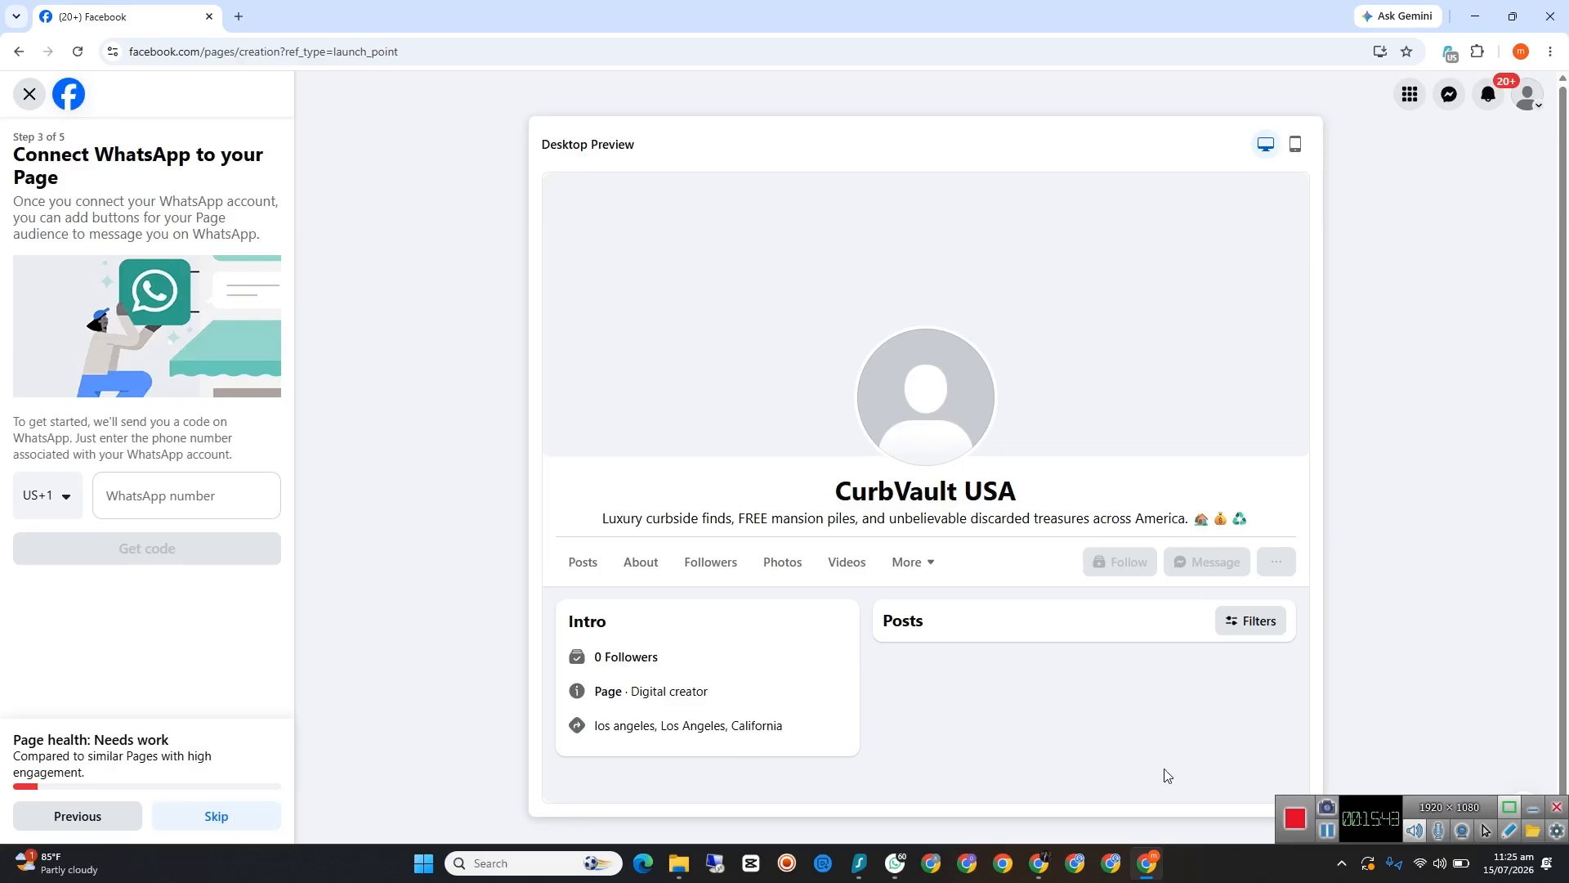
pyautogui.click(1359, 825)
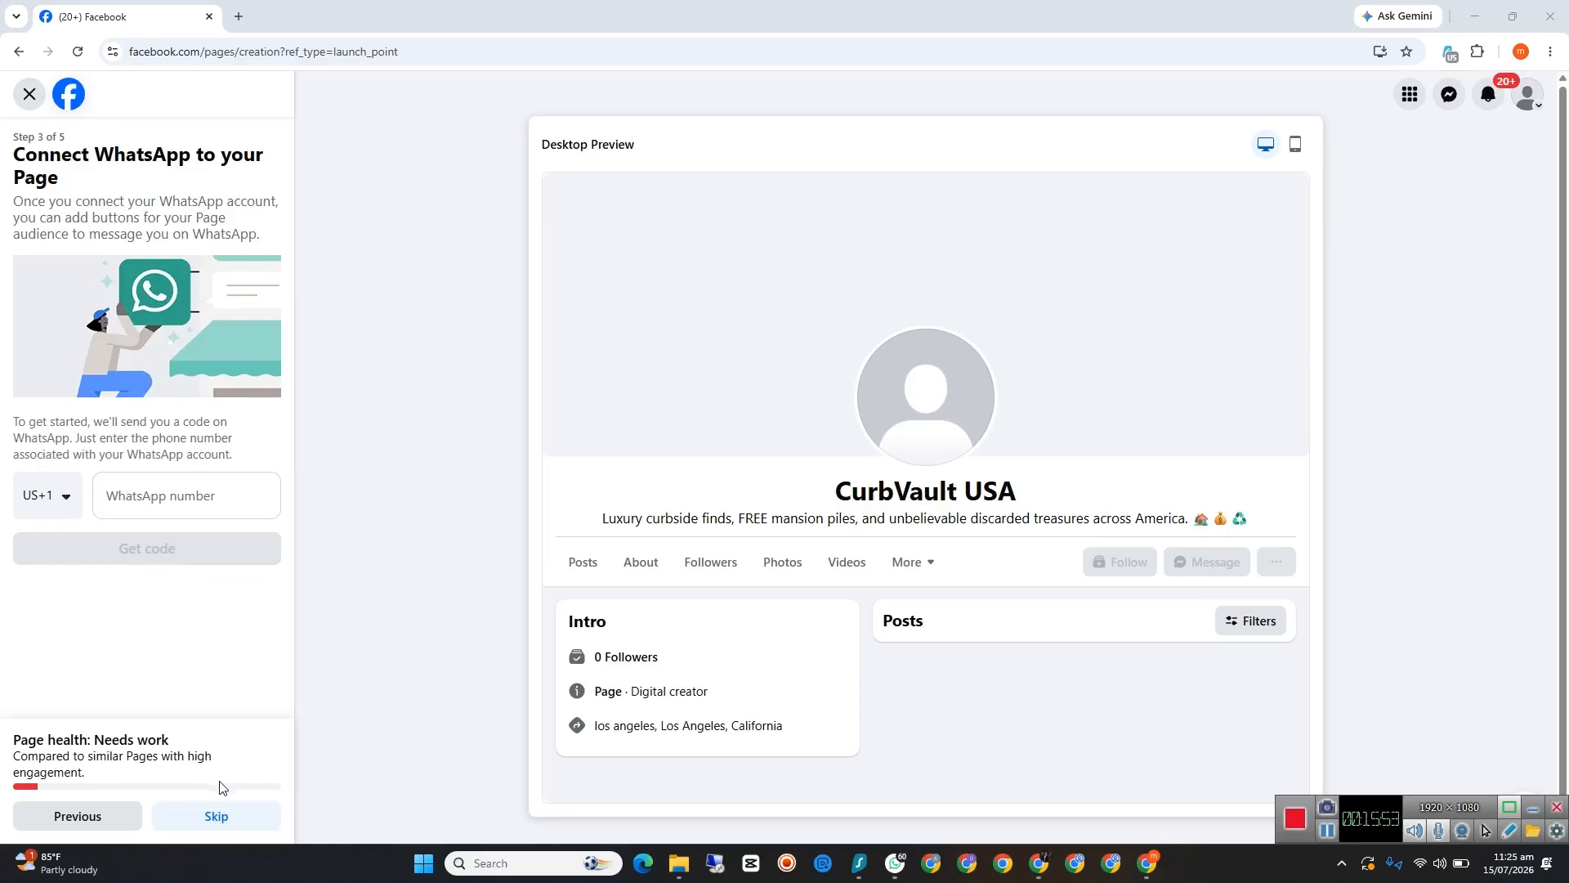
pyautogui.click(222, 824)
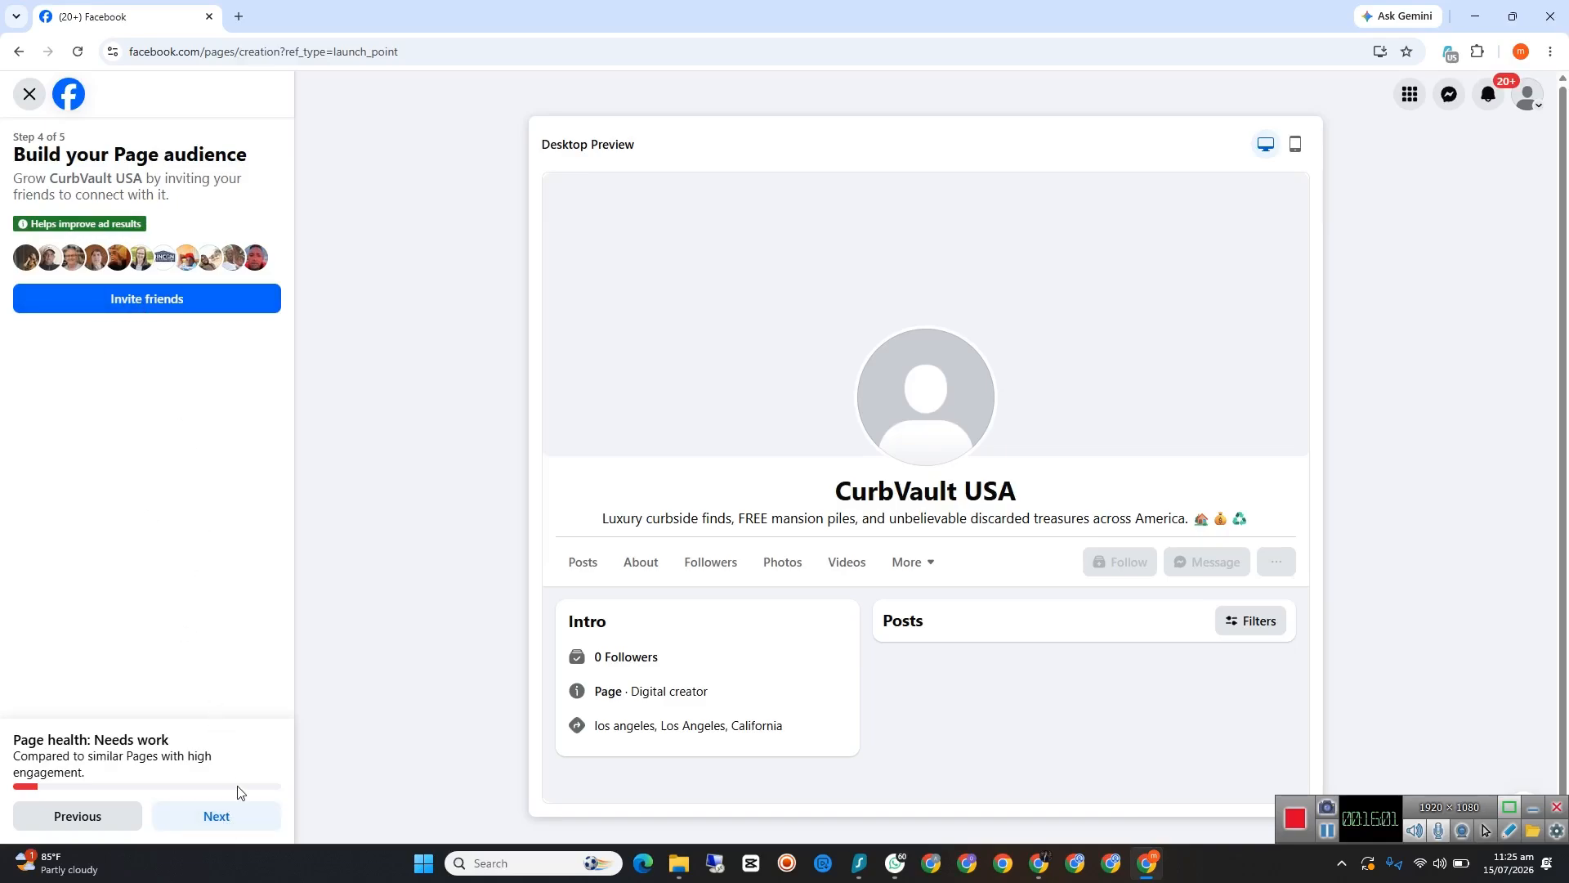
# Step: Continue without inviting friends and finish the Page setup with marketing & promotional emails turned off
pyautogui.click(223, 814)
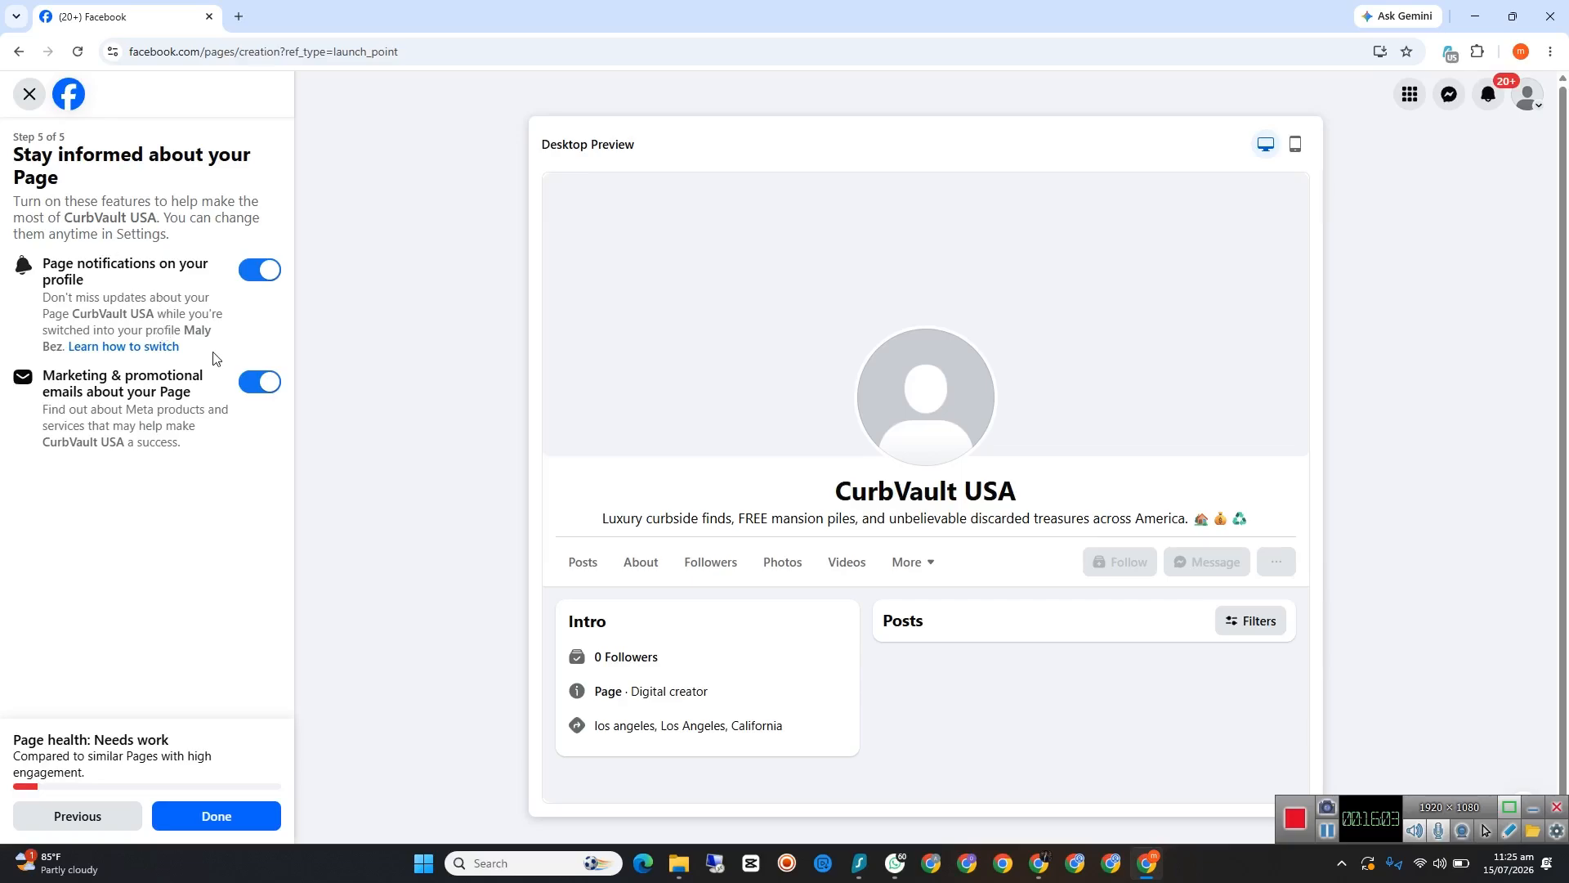
pyautogui.click(250, 388)
pyautogui.click(219, 817)
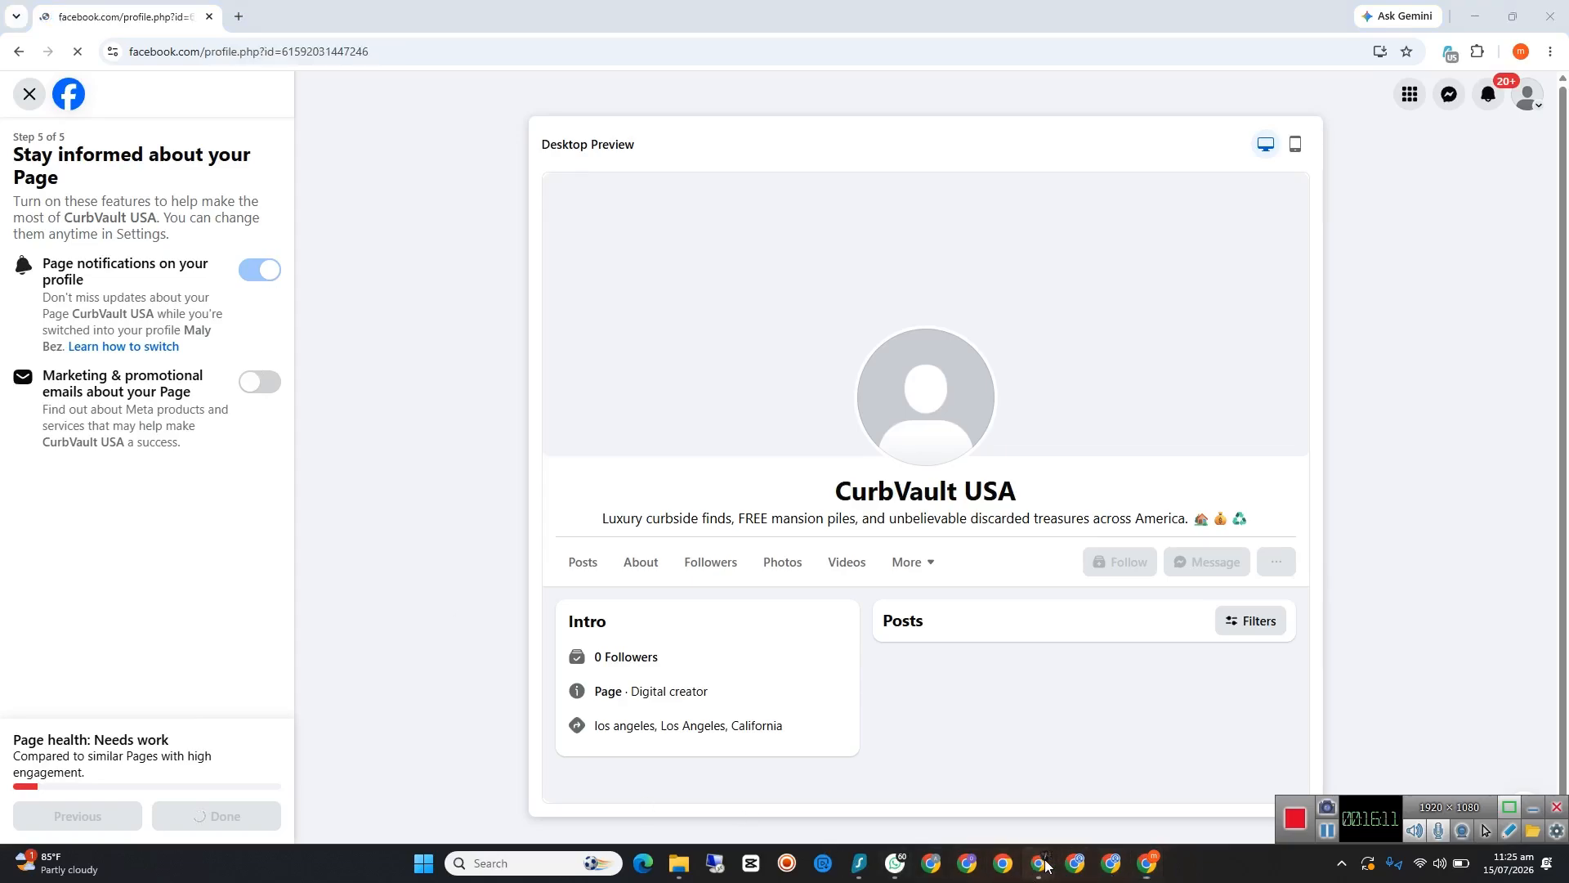
# Step: Switch to the Meet call, admit the guest waiting to join, and look through the list of contributors
pyautogui.moveTo(1039, 863)
pyautogui.click(976, 803)
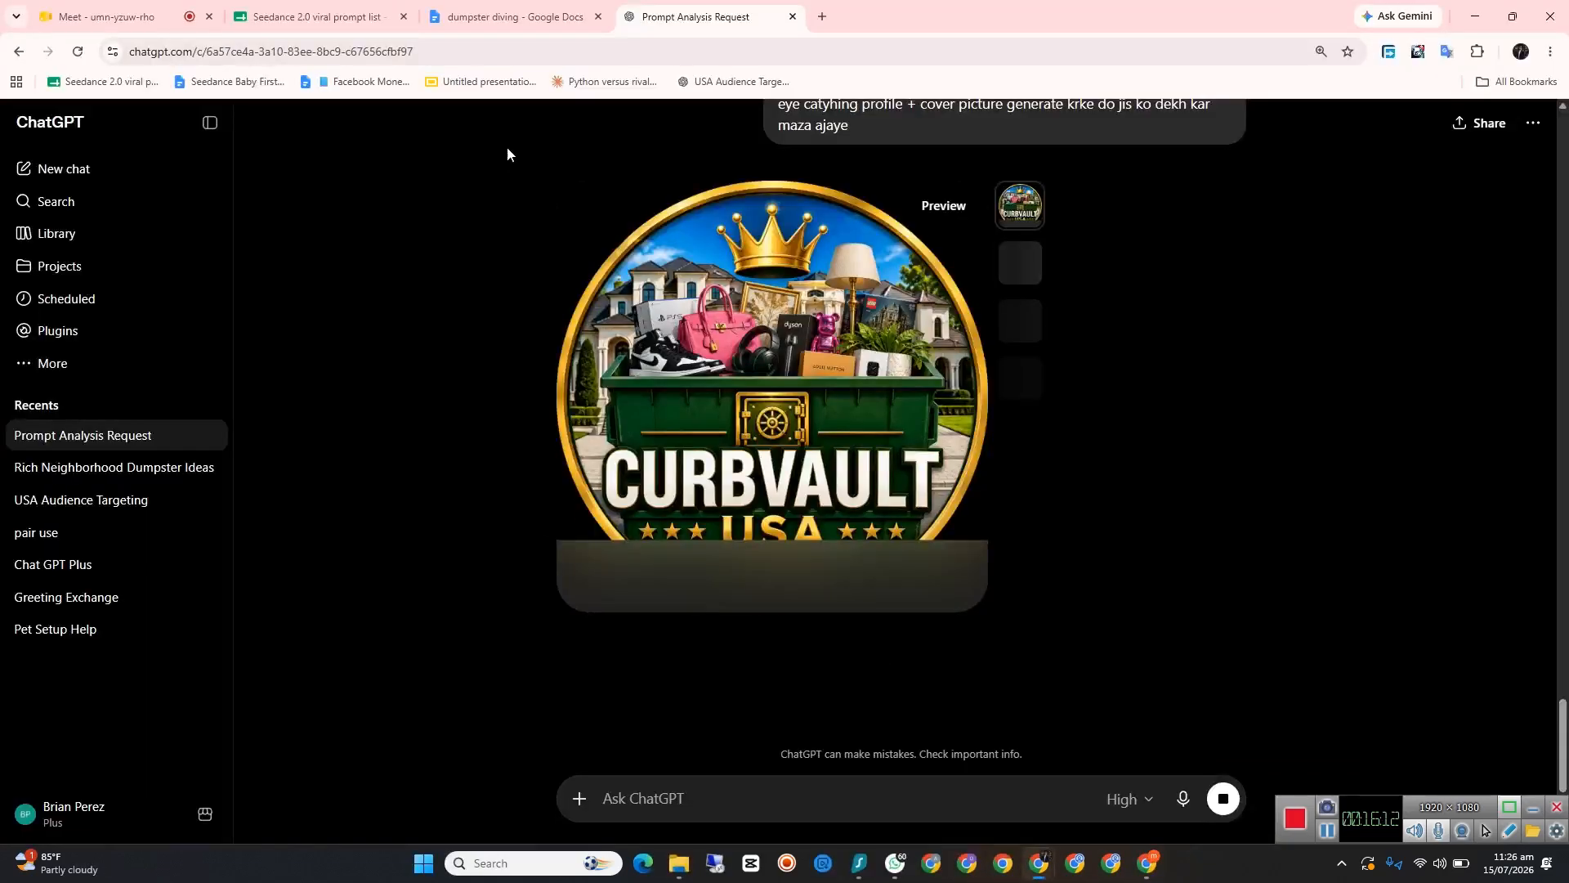
pyautogui.click(118, 12)
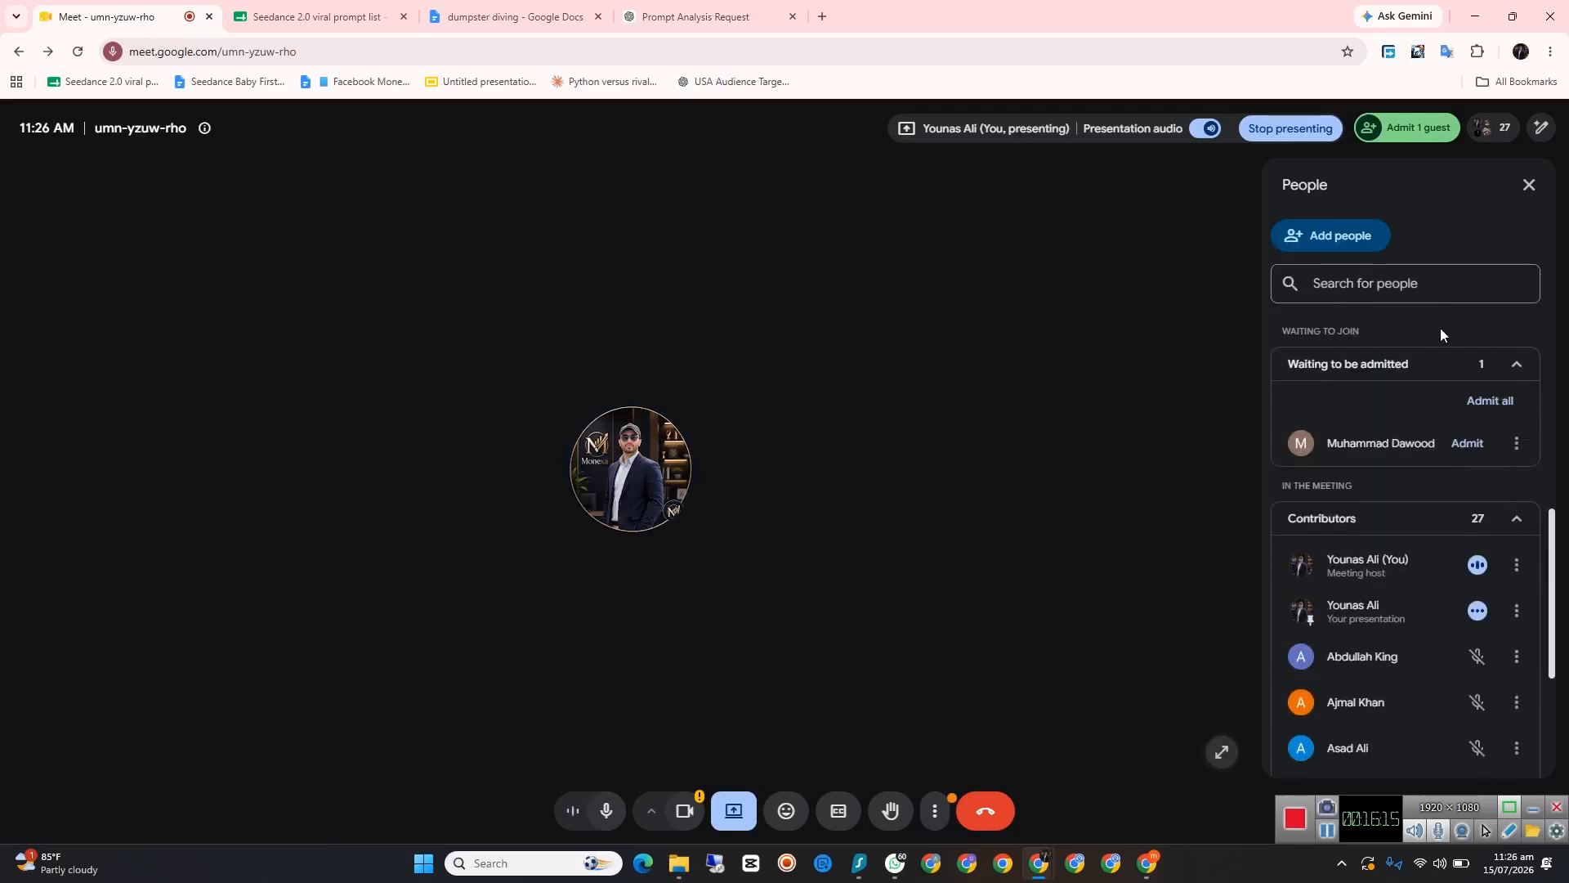
pyautogui.click(1467, 443)
pyautogui.scroll(-5, 1473, 445)
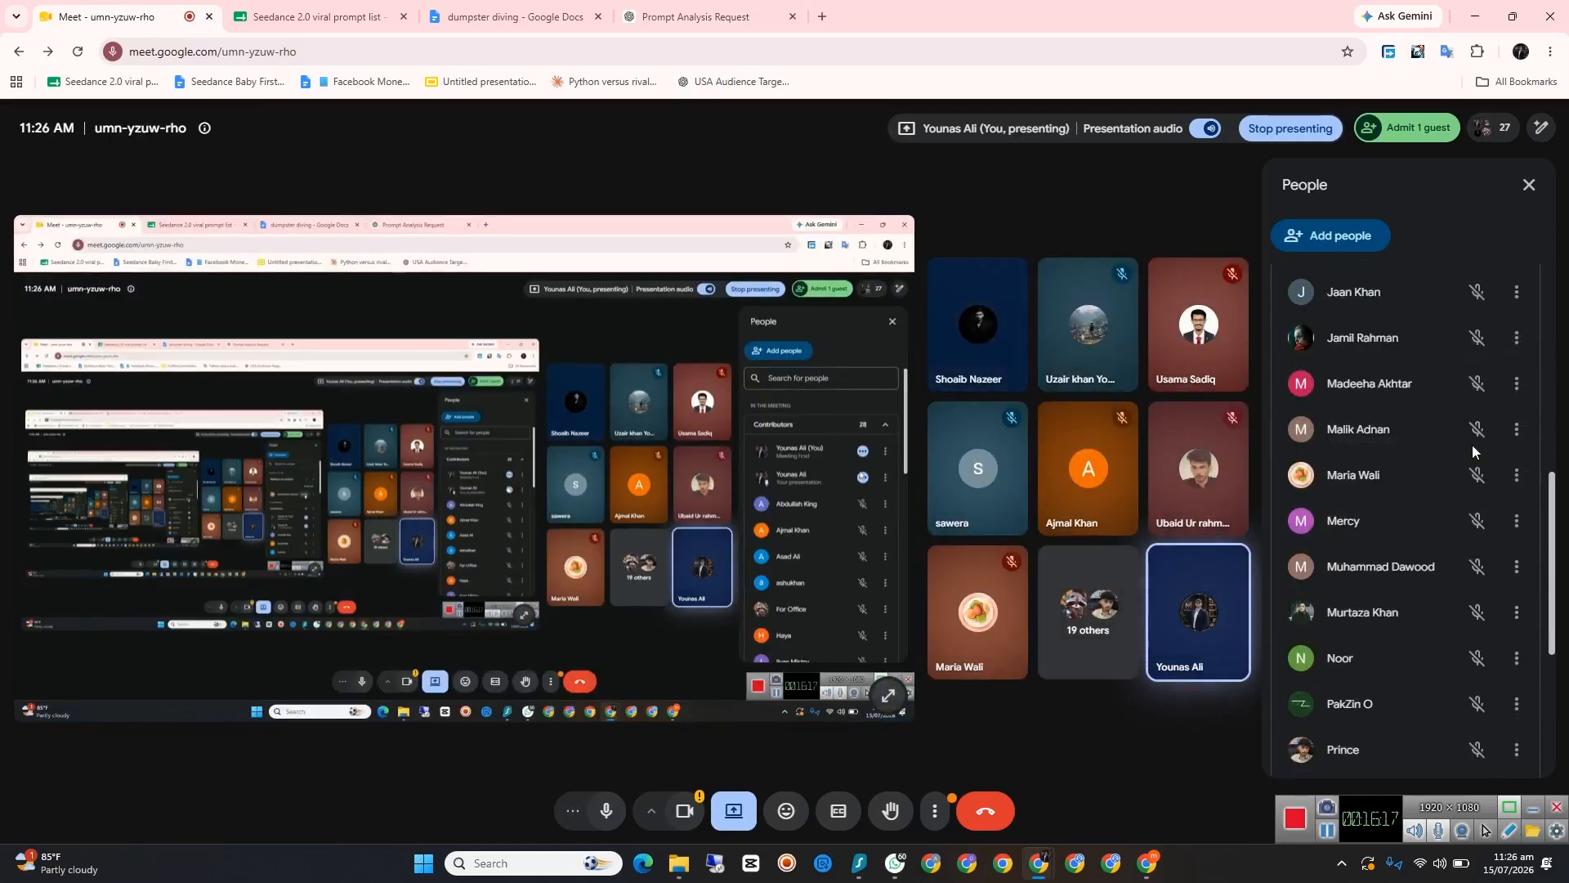
pyautogui.scroll(10, 1463, 421)
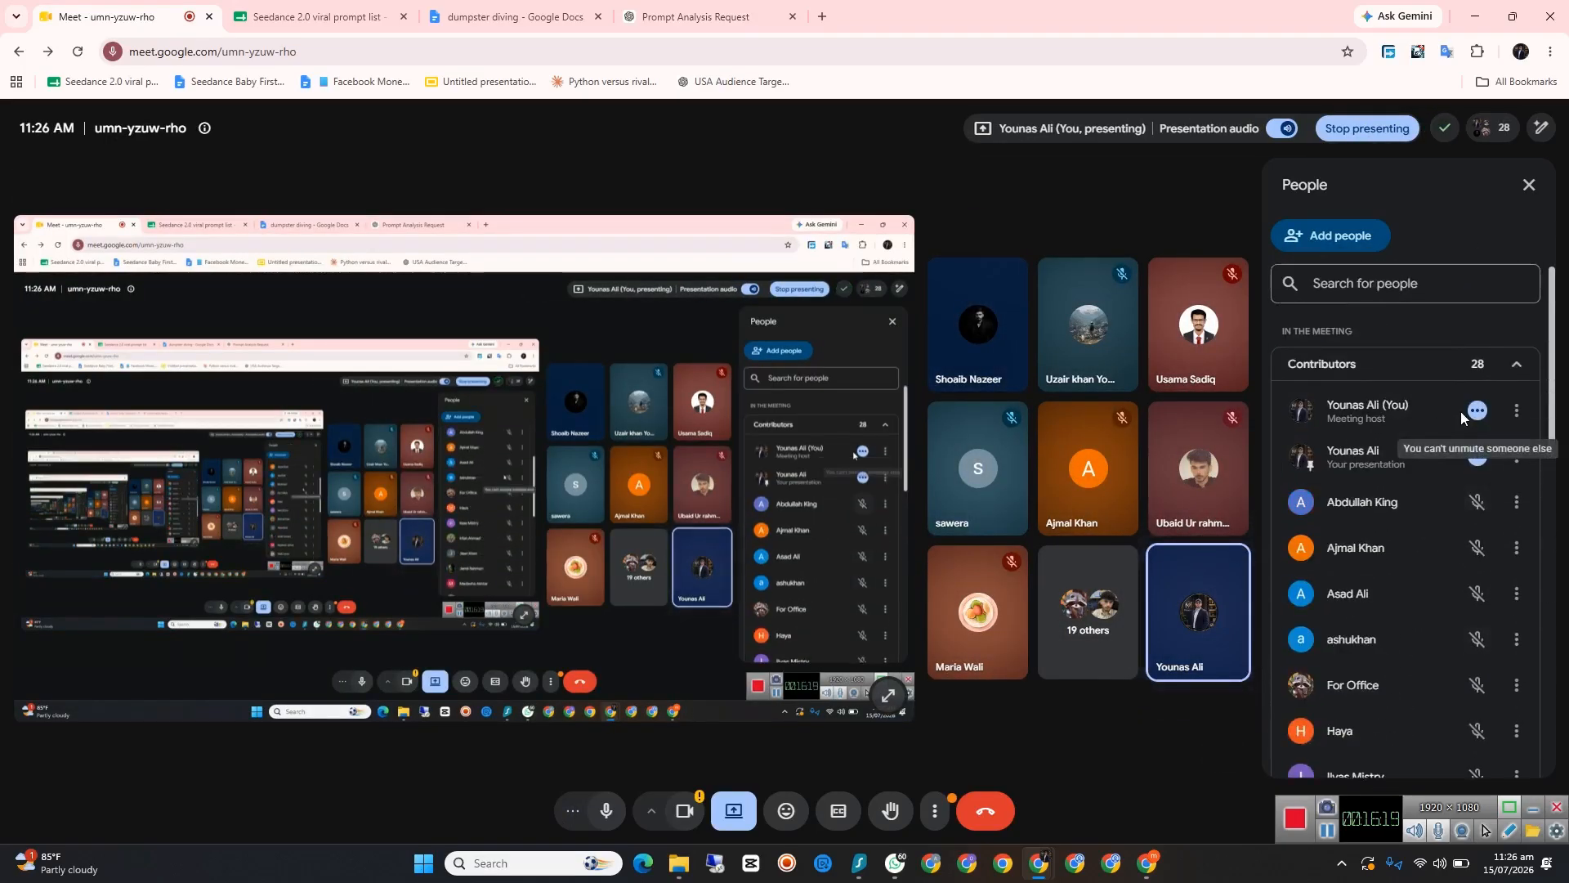
# Step: Return to Facebook, look through all tools in the CurbVault USA professional dashboard, and go back to the Page
pyautogui.click(1475, 16)
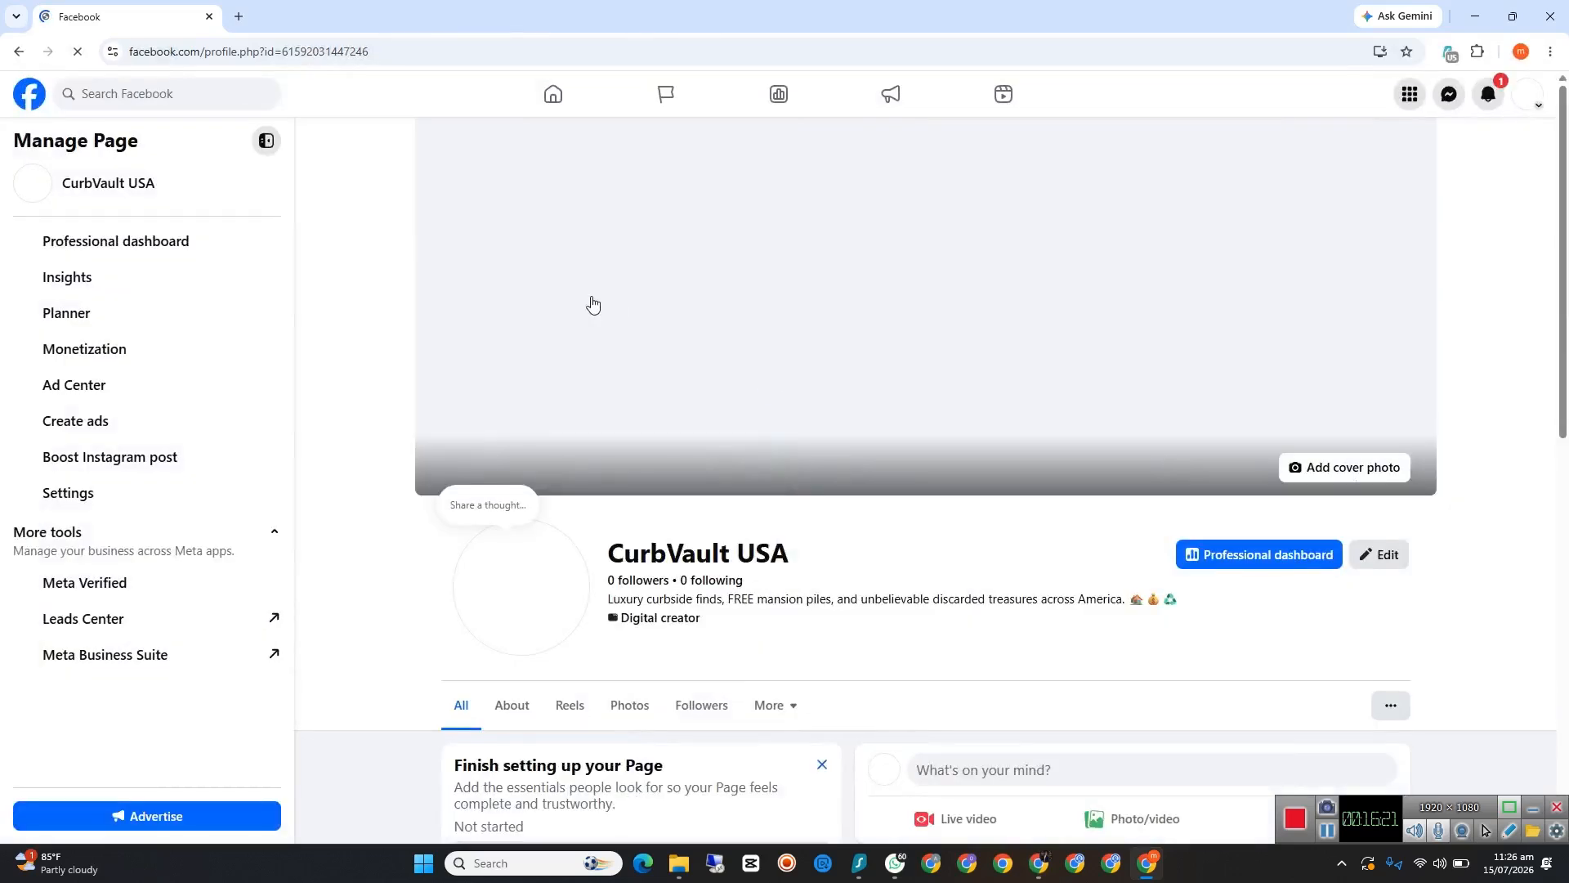
pyautogui.scroll(-4, 667, 355)
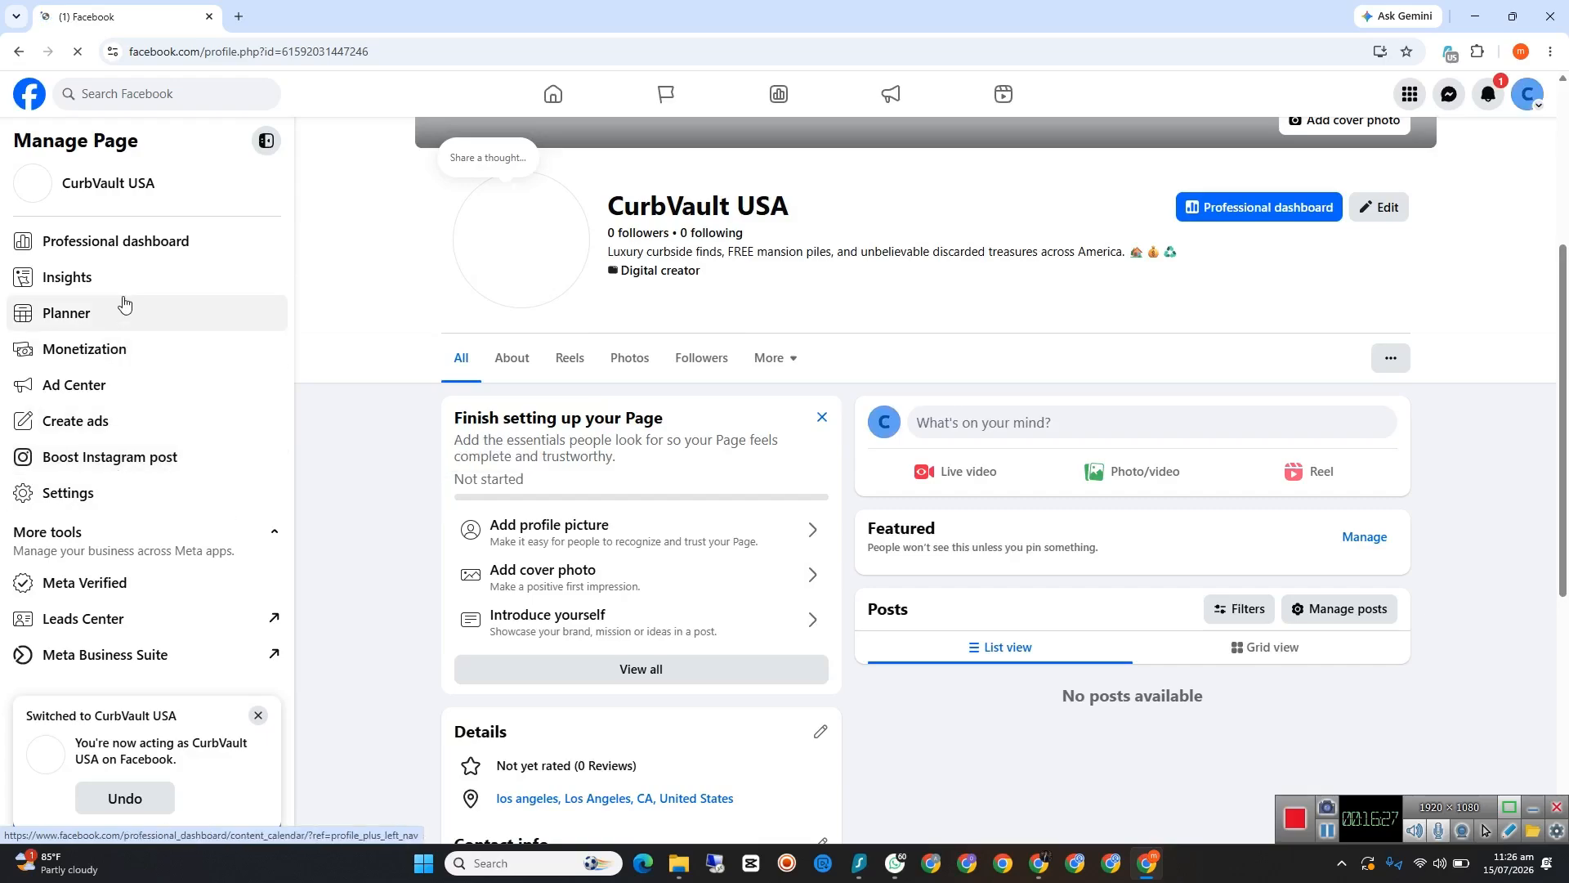
pyautogui.click(135, 249)
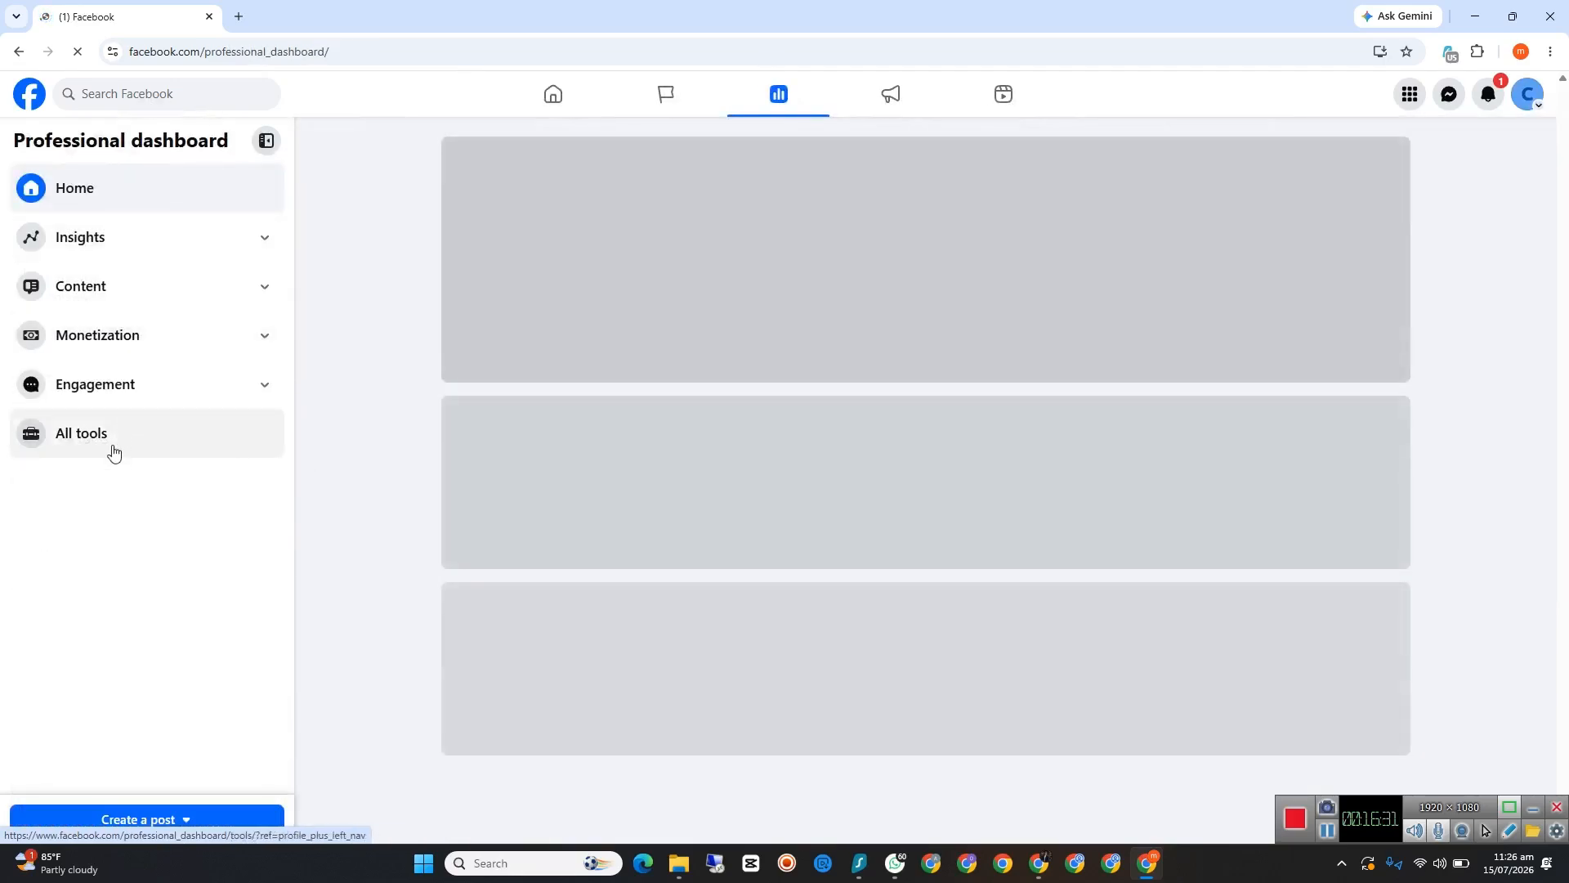
pyautogui.click(113, 452)
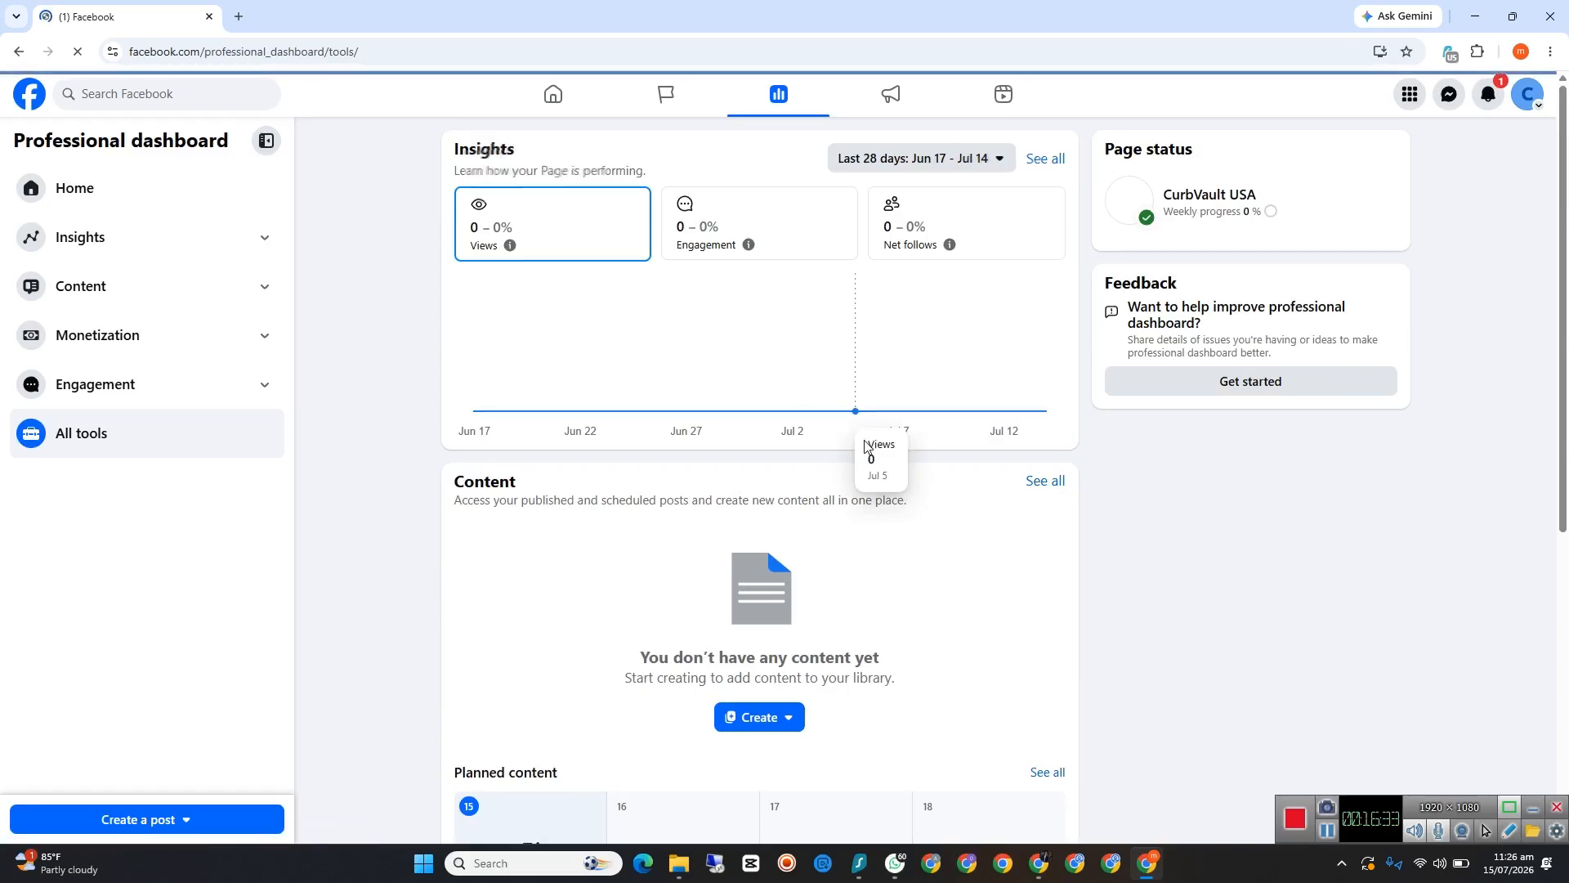
pyautogui.scroll(-5, 865, 442)
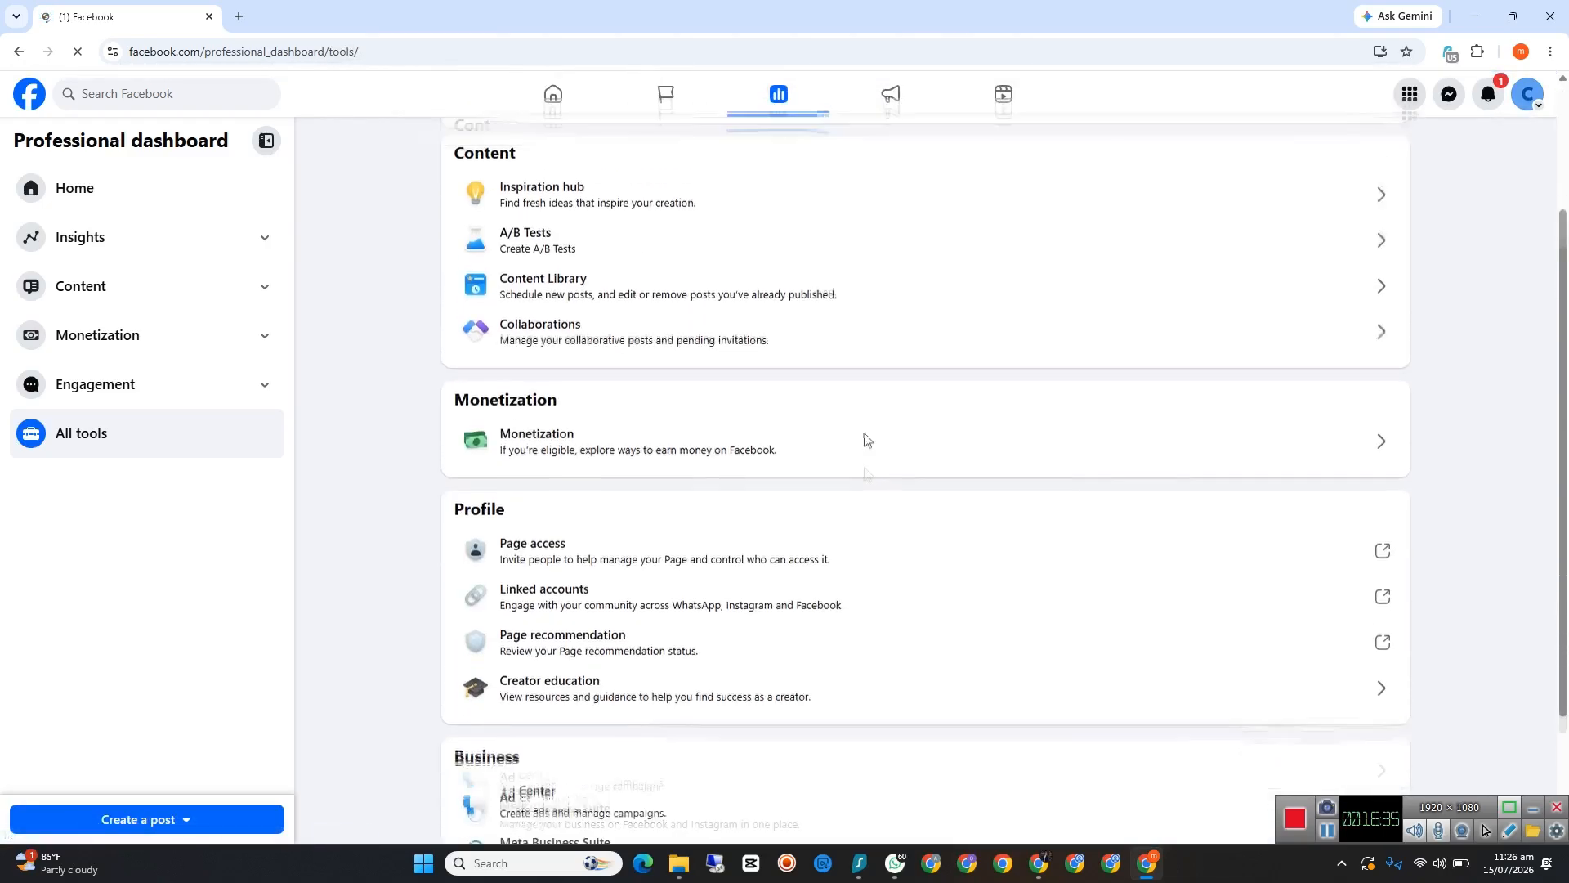
pyautogui.scroll(-1, 601, 709)
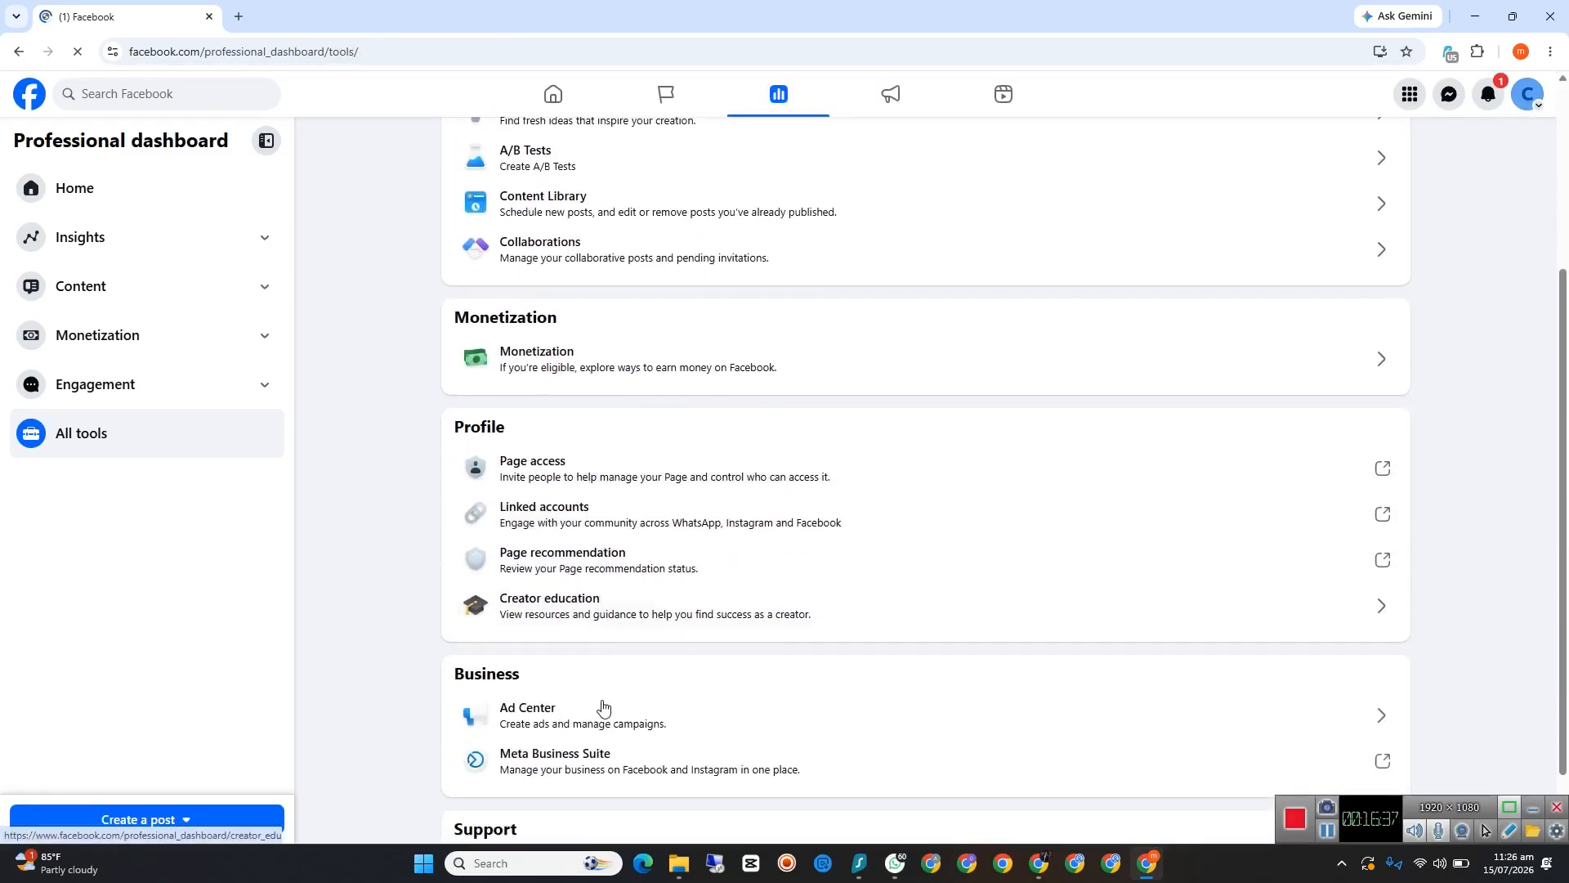
pyautogui.scroll(-1, 572, 678)
pyautogui.scroll(3, 621, 501)
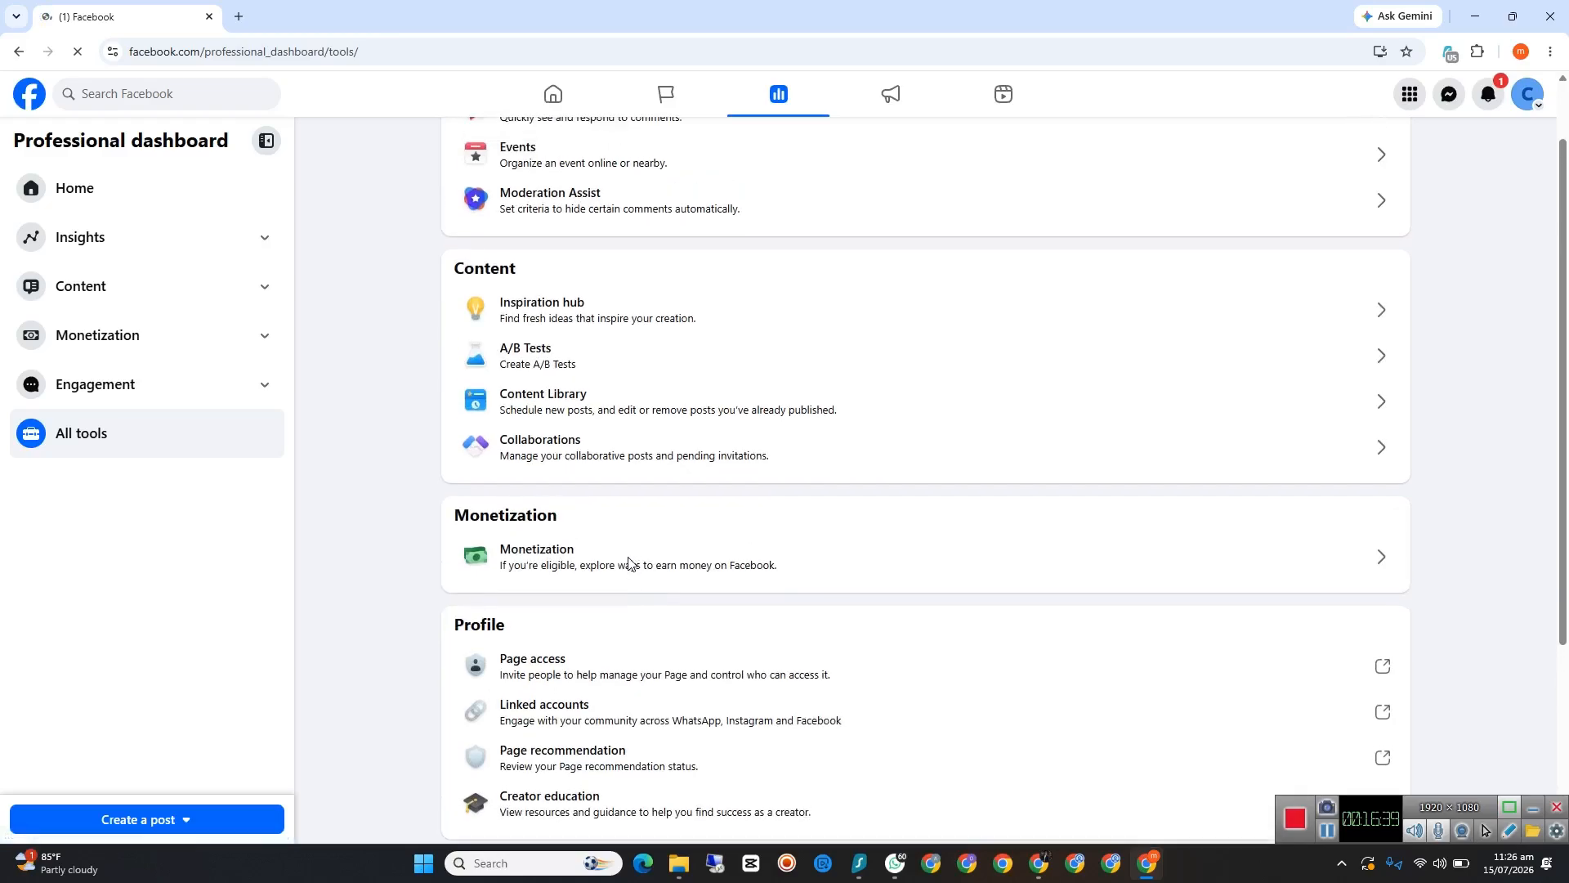
pyautogui.scroll(1, 581, 308)
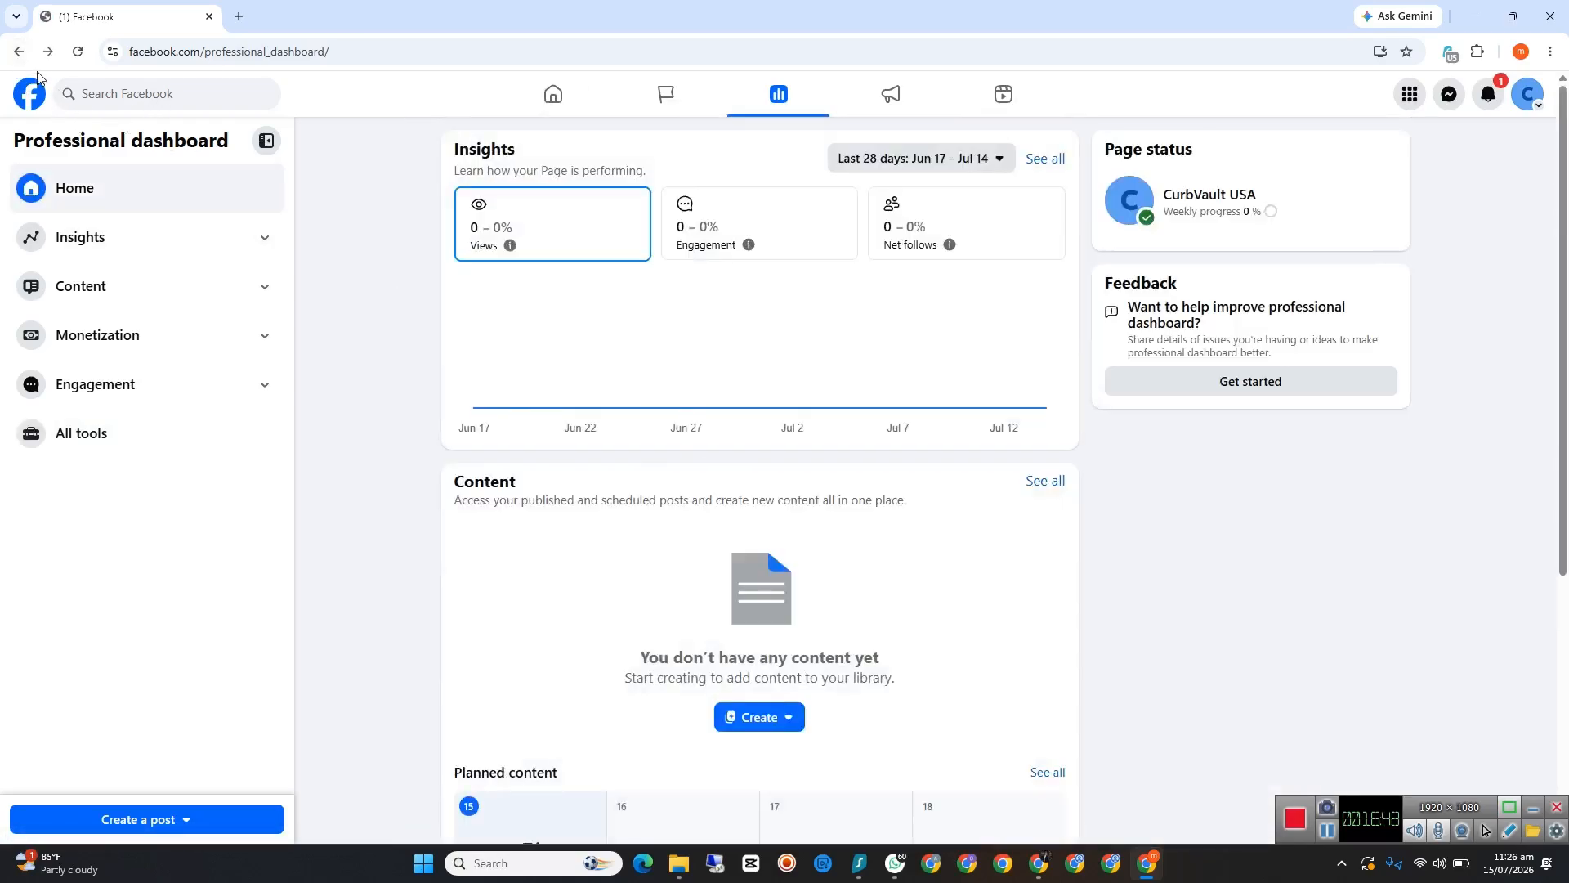
pyautogui.click(18, 51)
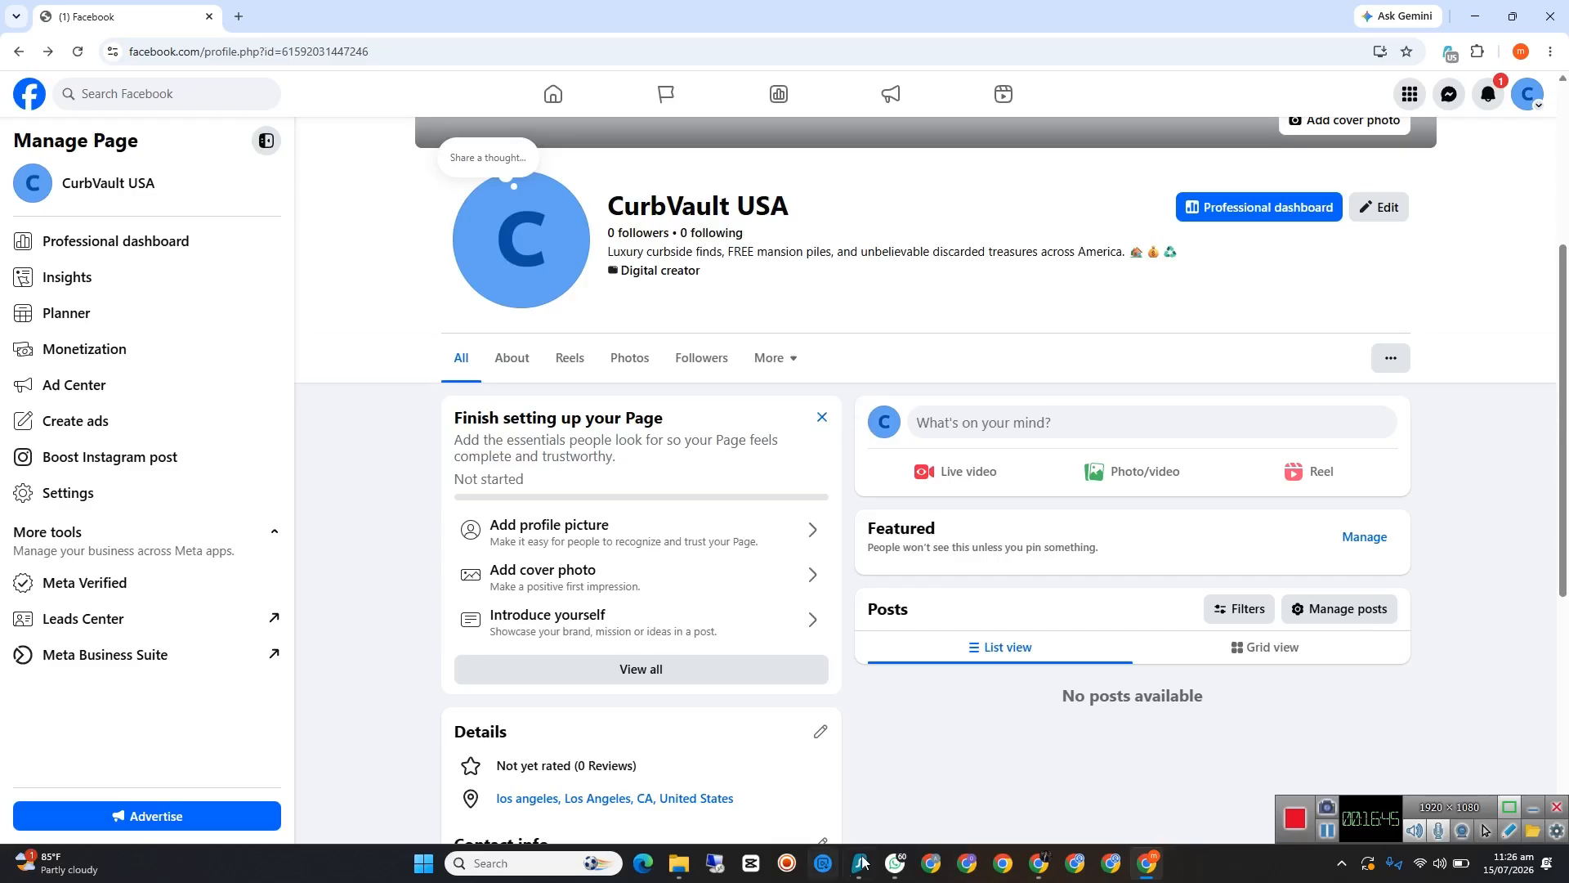
# Step: Switch to the ChatGPT chat with the generated pictures and close the floating Meet window
pyautogui.moveTo(1037, 862)
pyautogui.click(1013, 809)
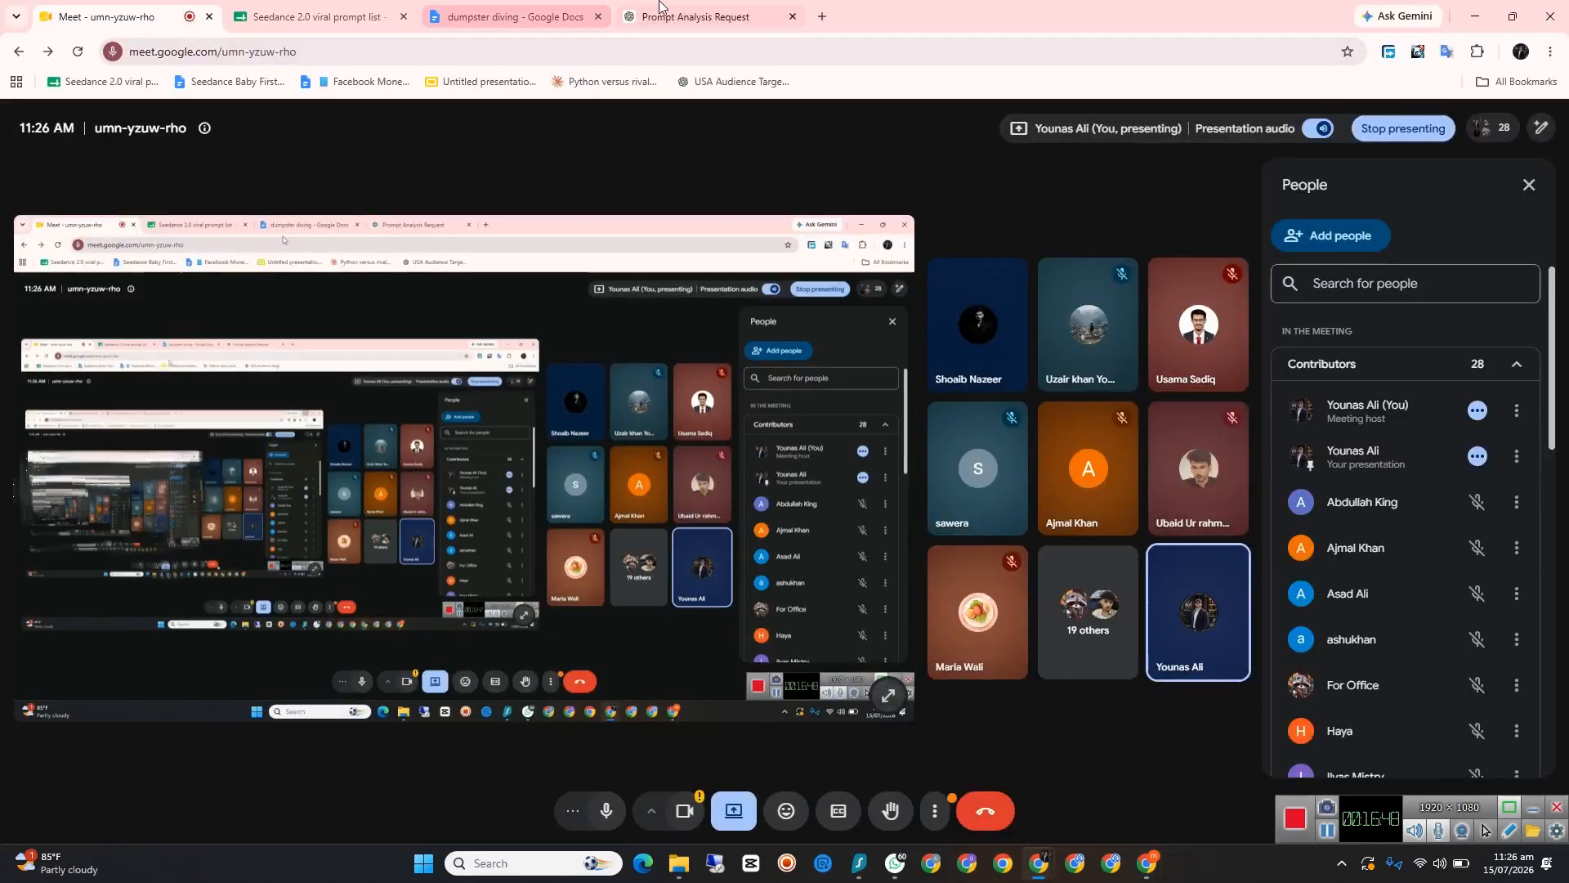
pyautogui.click(695, 16)
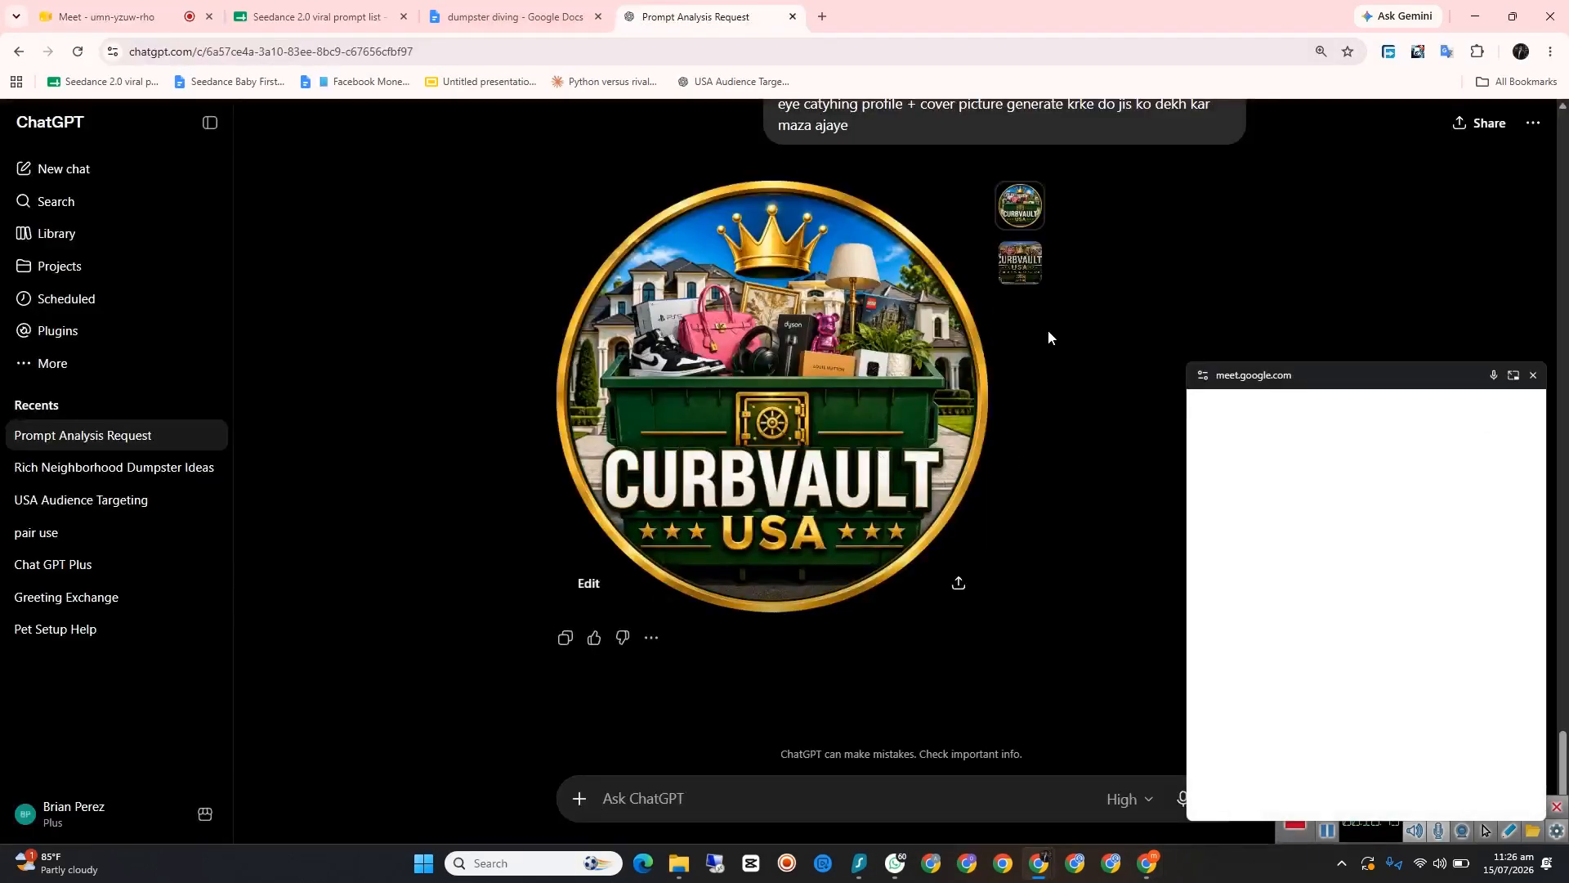
pyautogui.click(1533, 375)
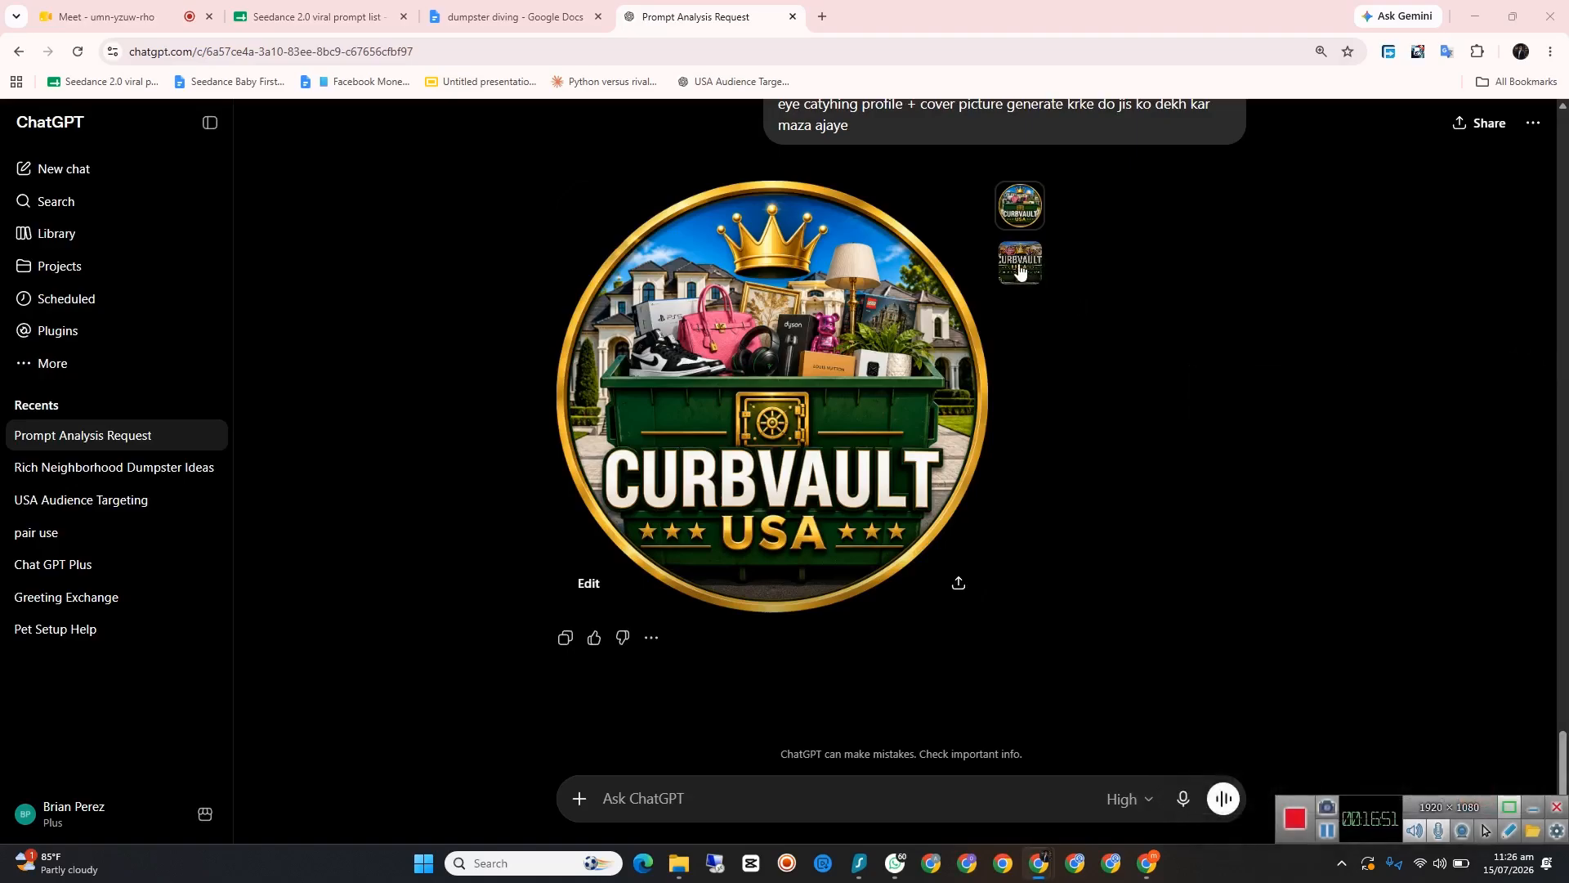
# Step: Examine the generated CurbVault USA cover and profile pictures in turn in the chat
pyautogui.click(1019, 266)
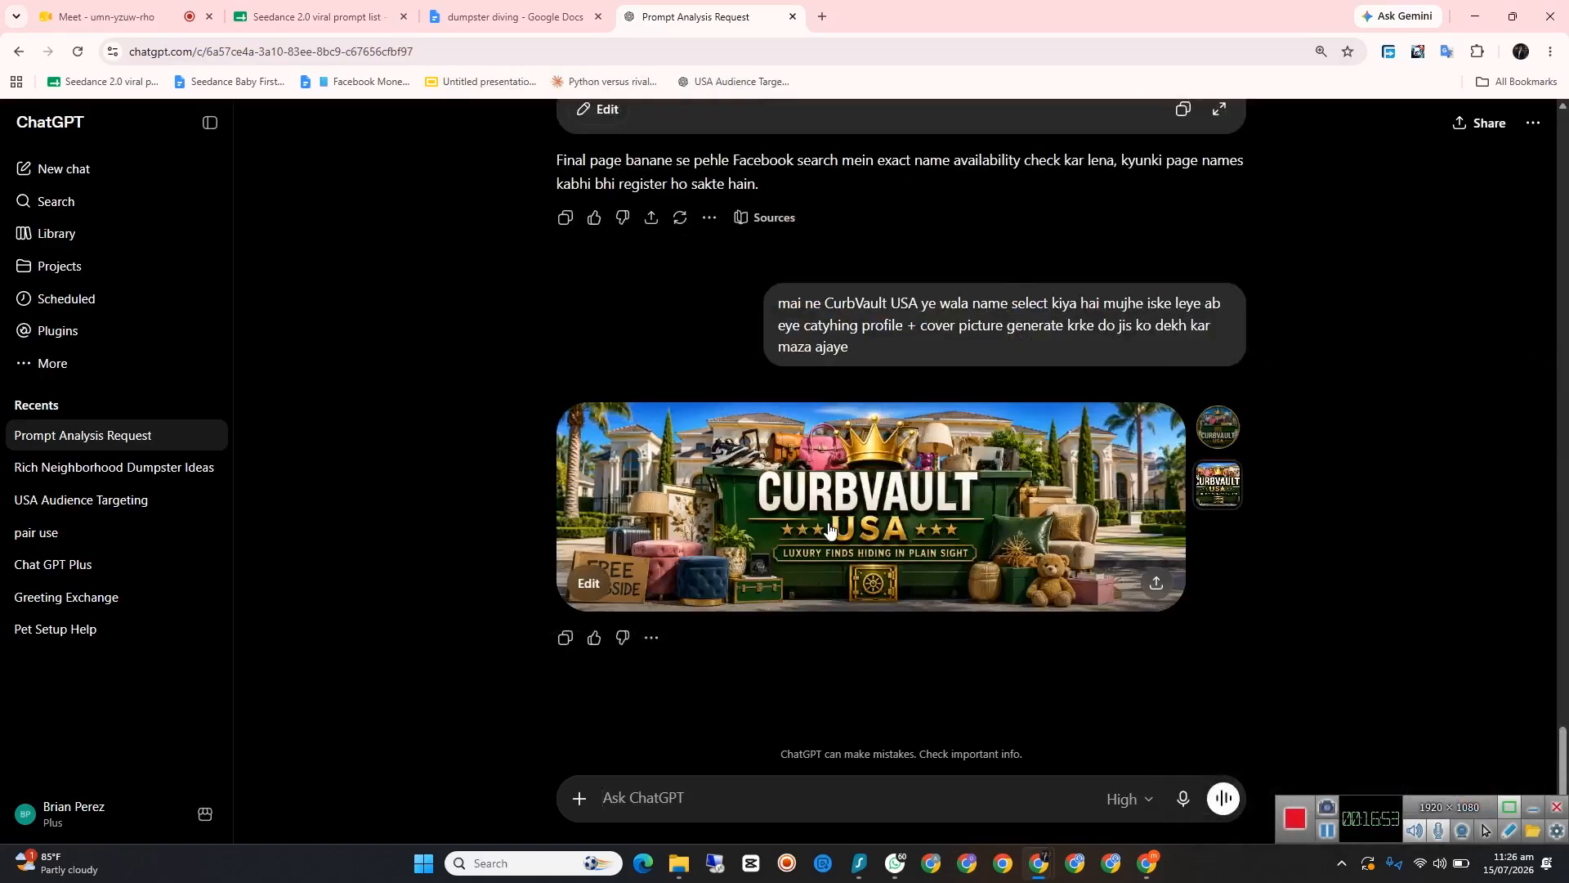
pyautogui.click(1221, 431)
pyautogui.scroll(-1, 845, 572)
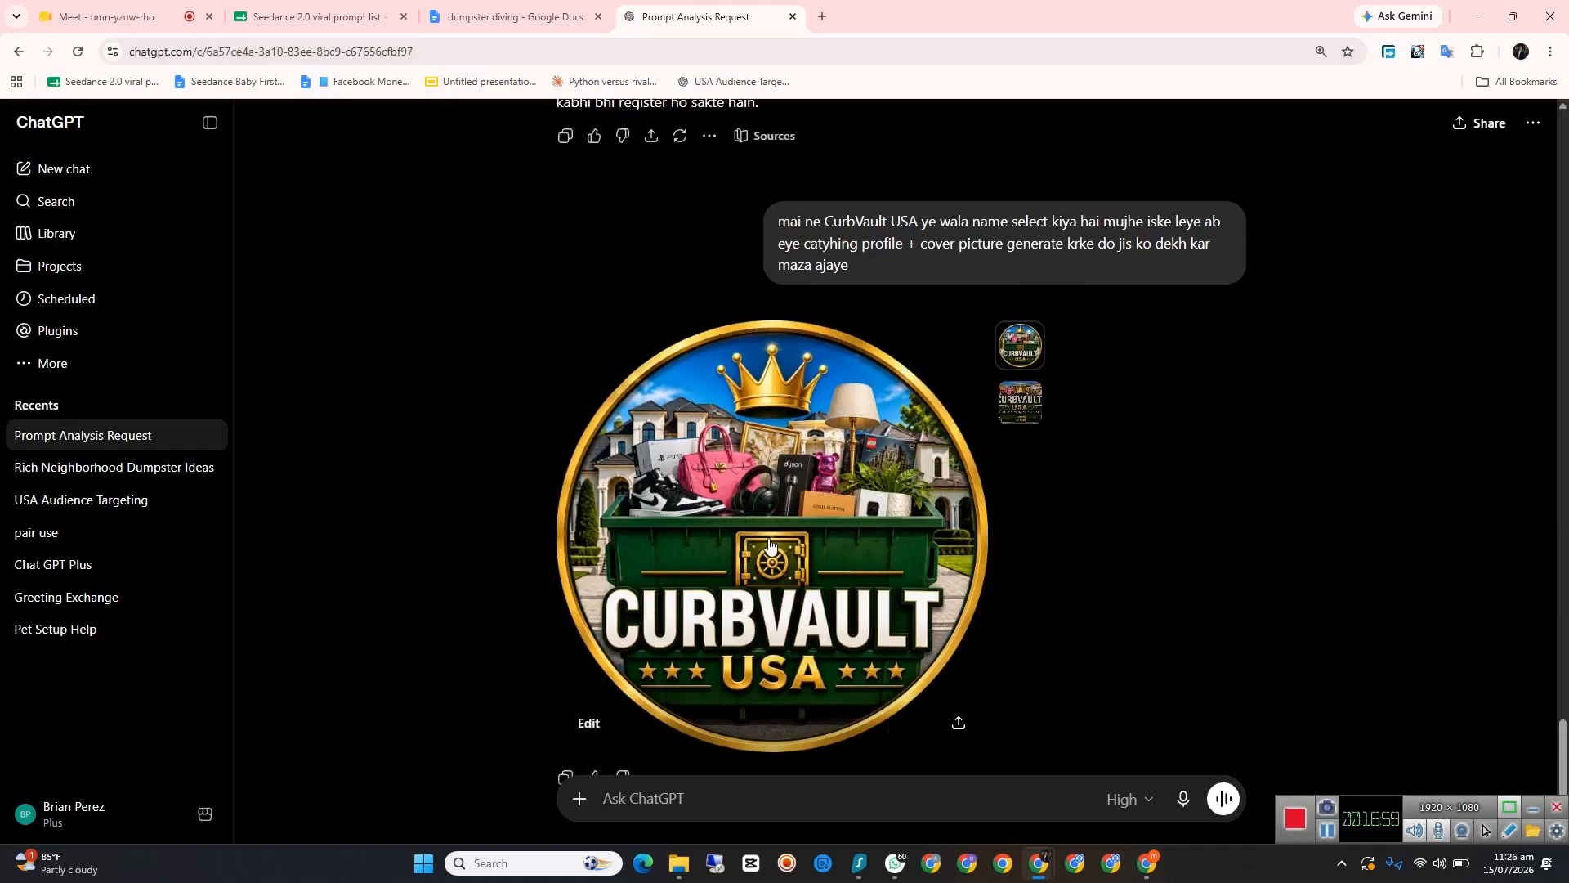
pyautogui.click(1021, 405)
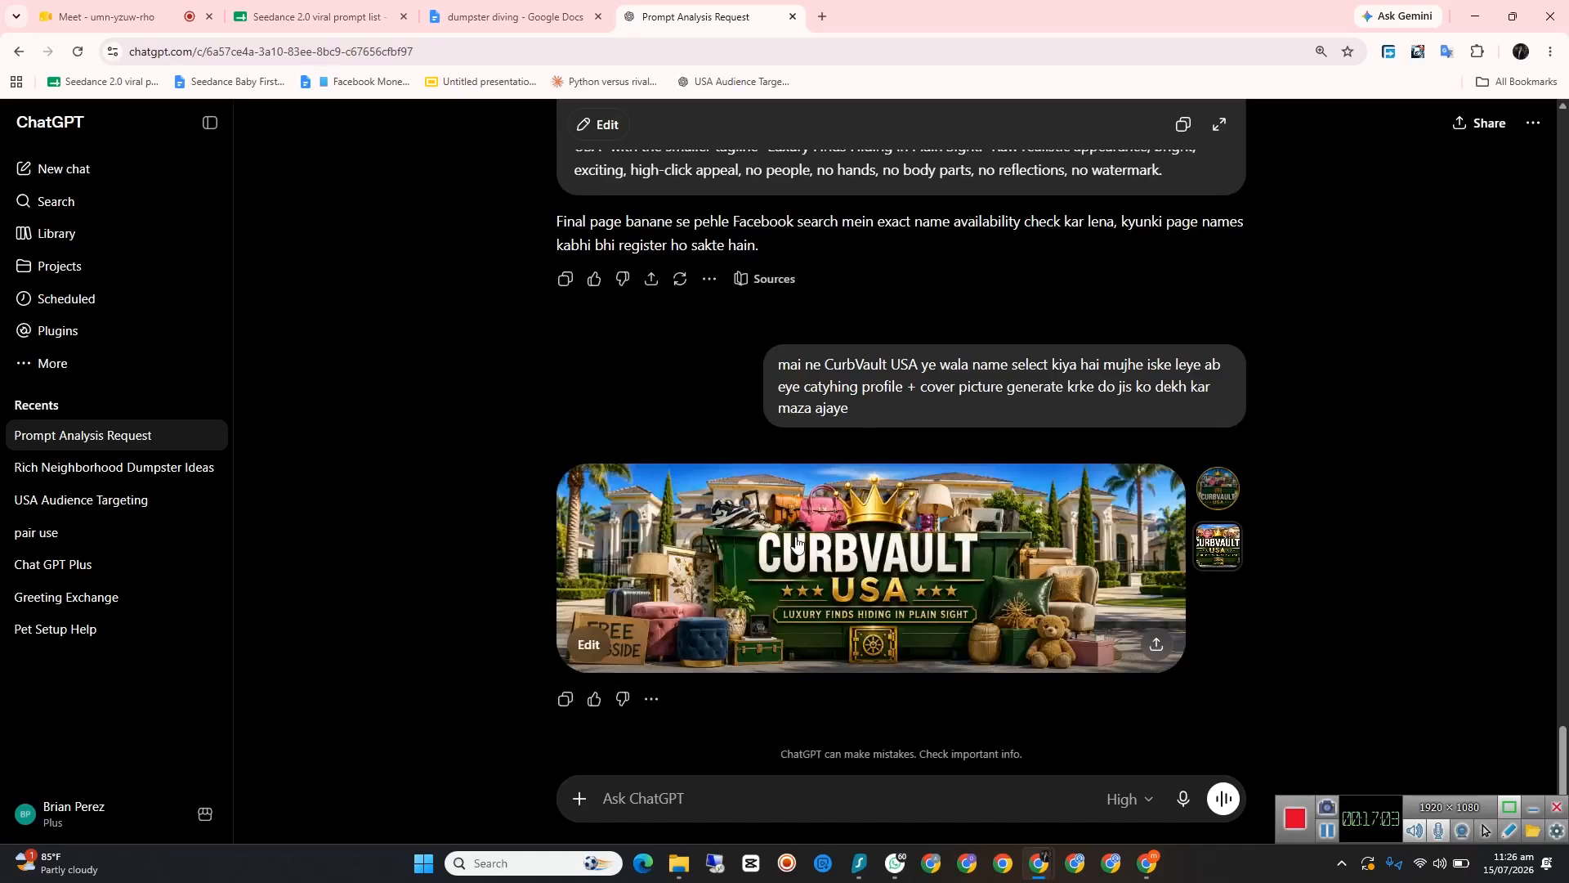
# Step: Download the round CurbVault USA profile picture to the Desktop as a PNG image named "pro"
pyautogui.click(1218, 488)
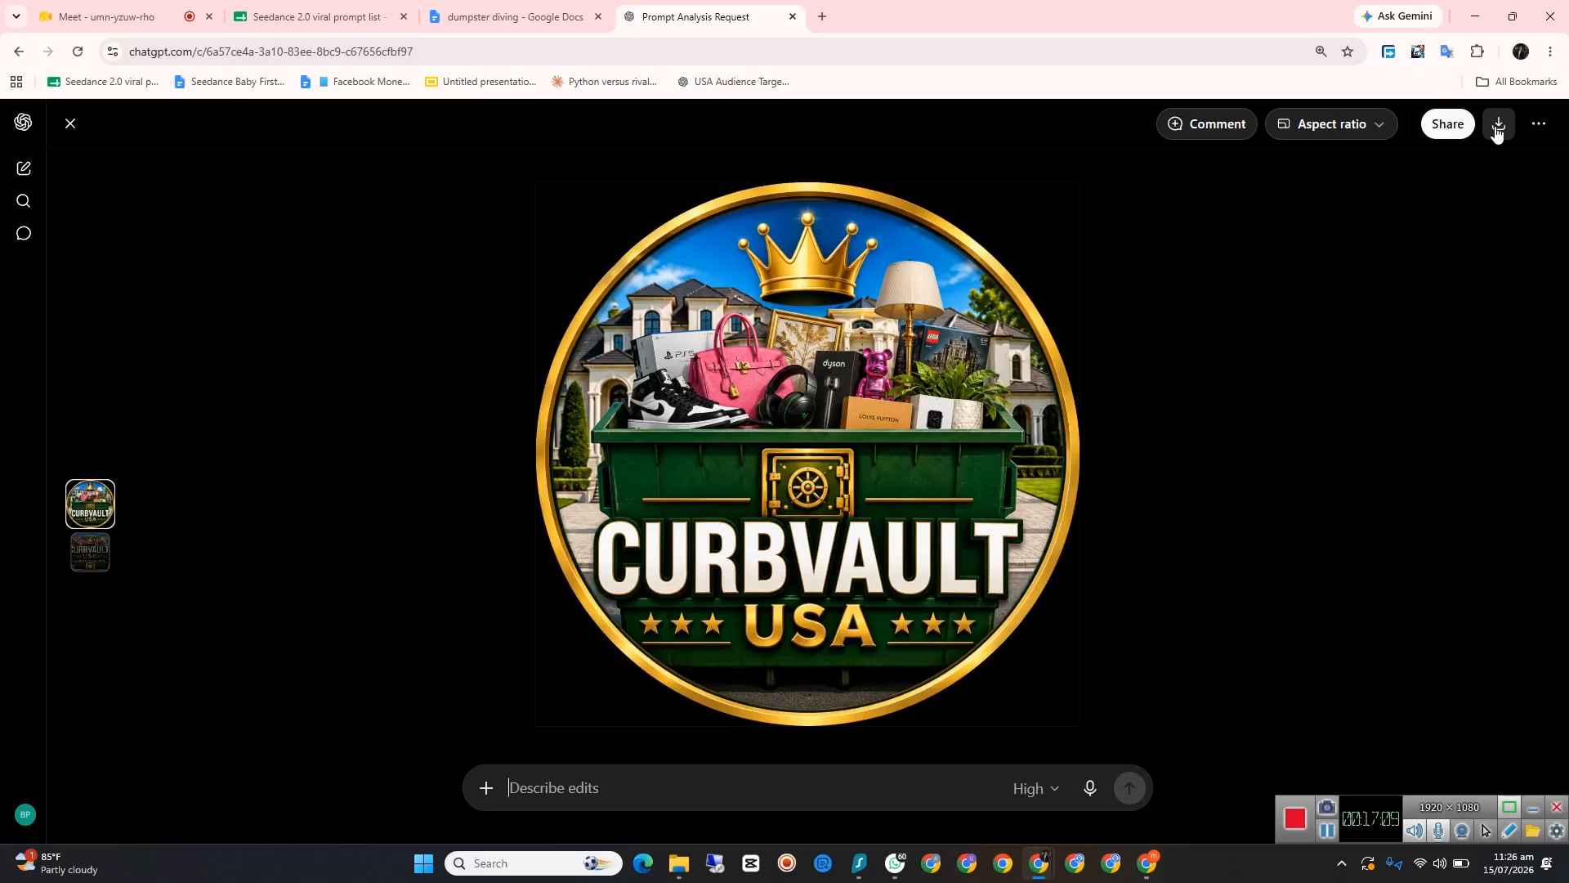
pyautogui.click(1498, 128)
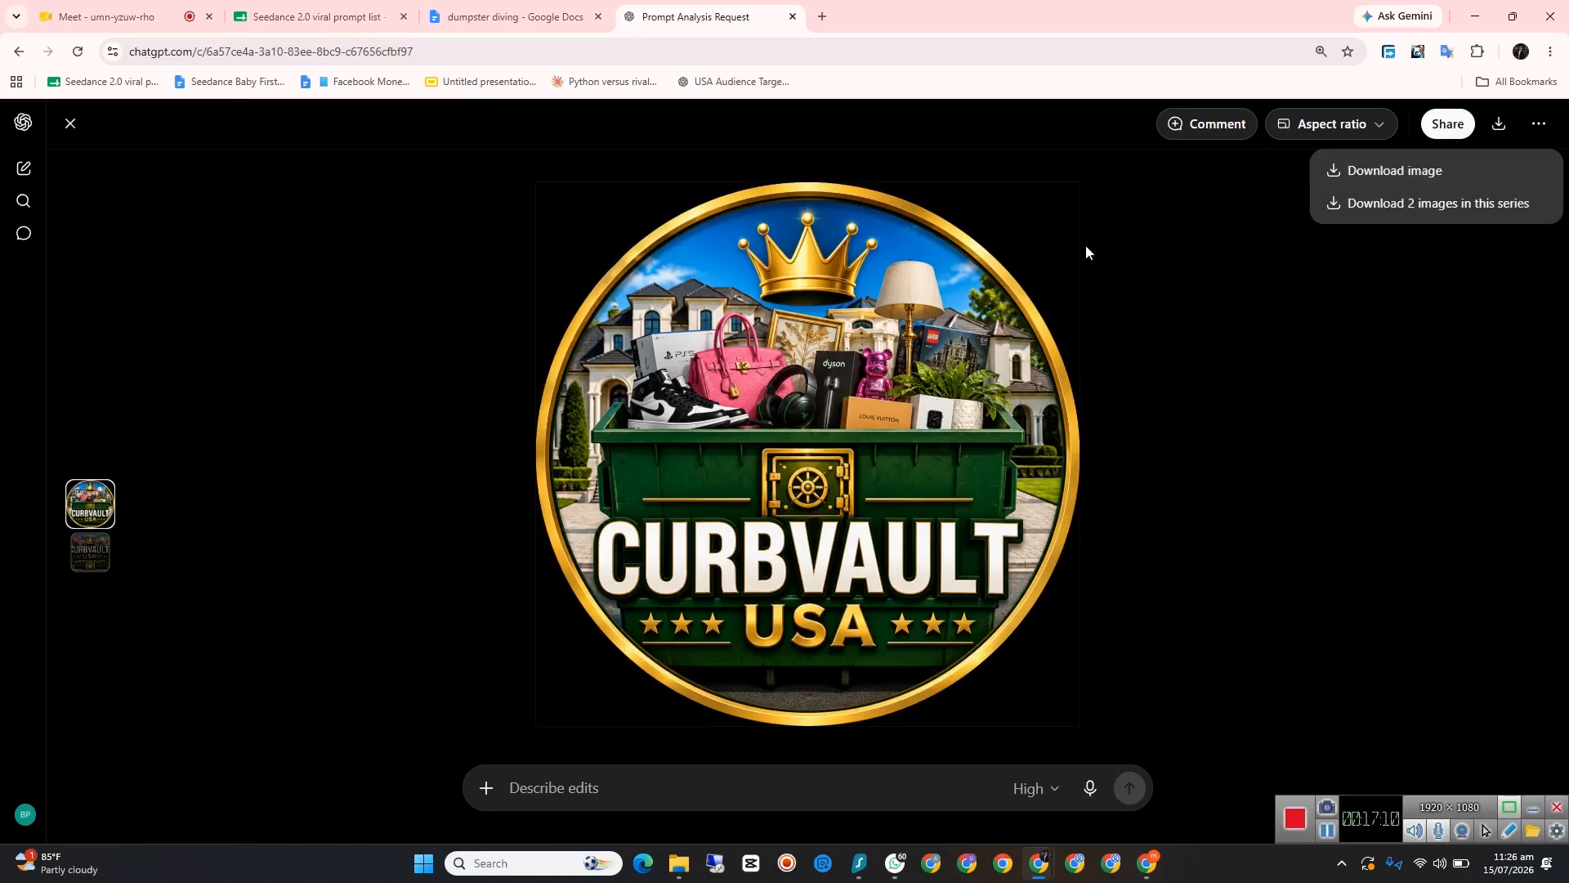
pyautogui.click(1373, 173)
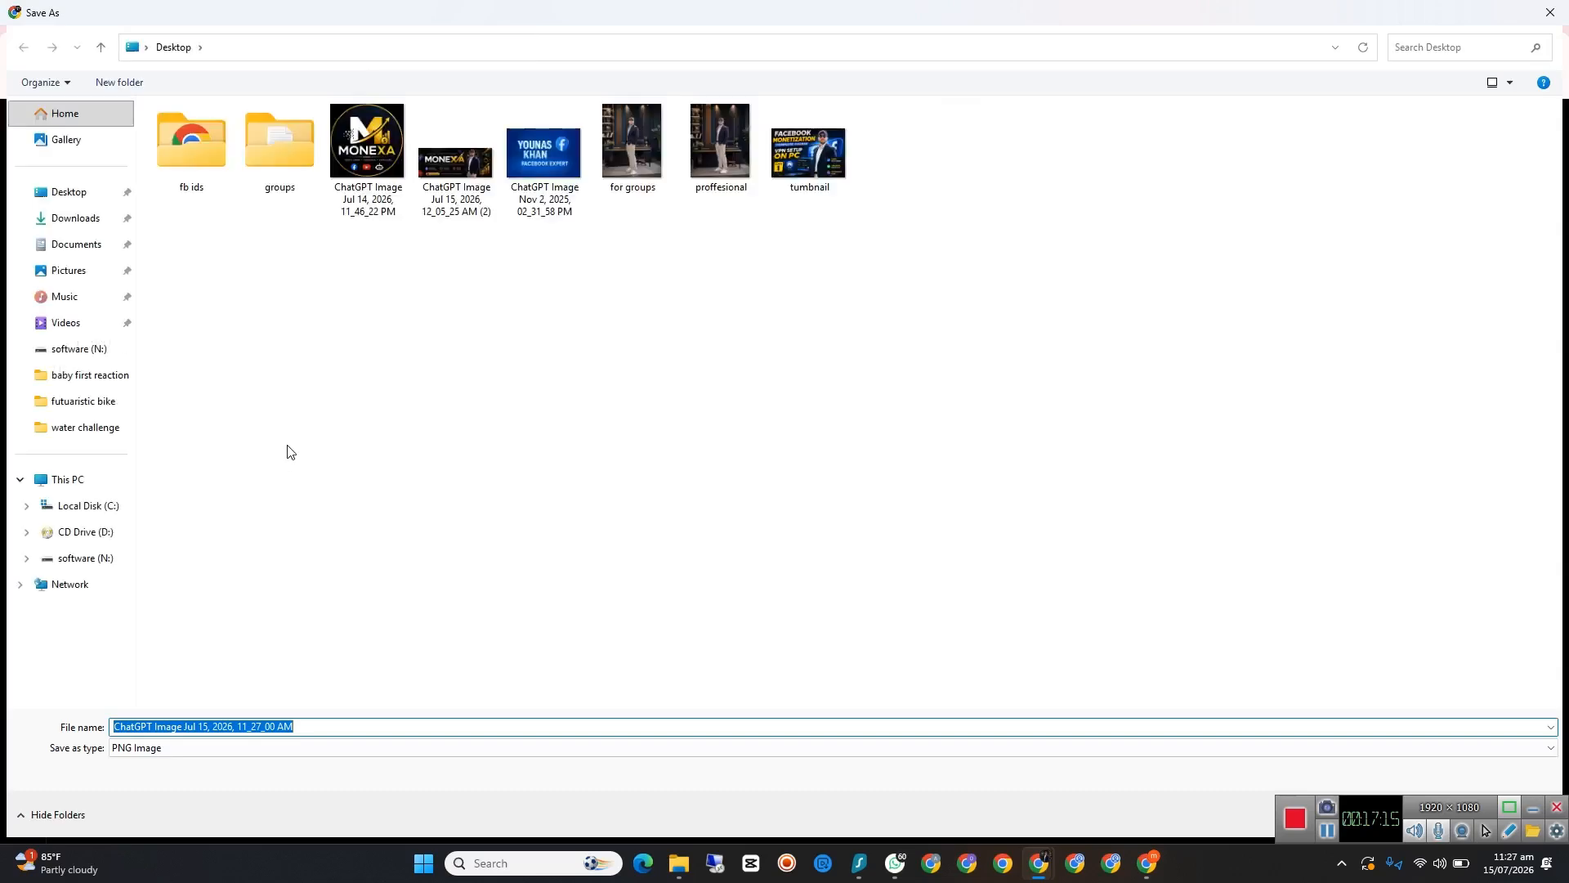
pyautogui.write('p')
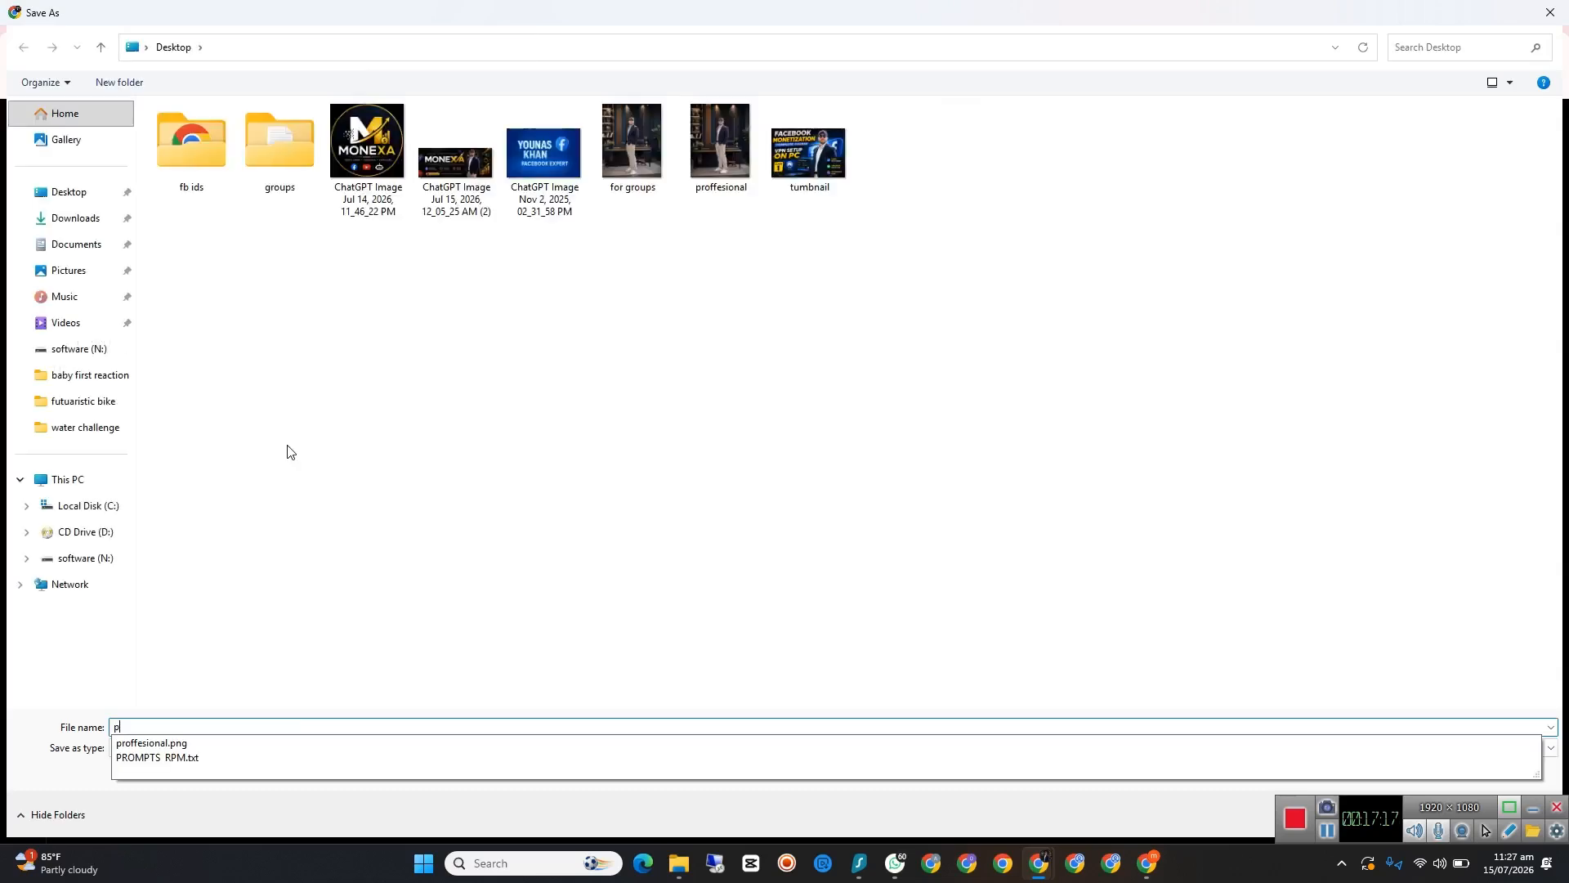
pyautogui.press('BackSpace')
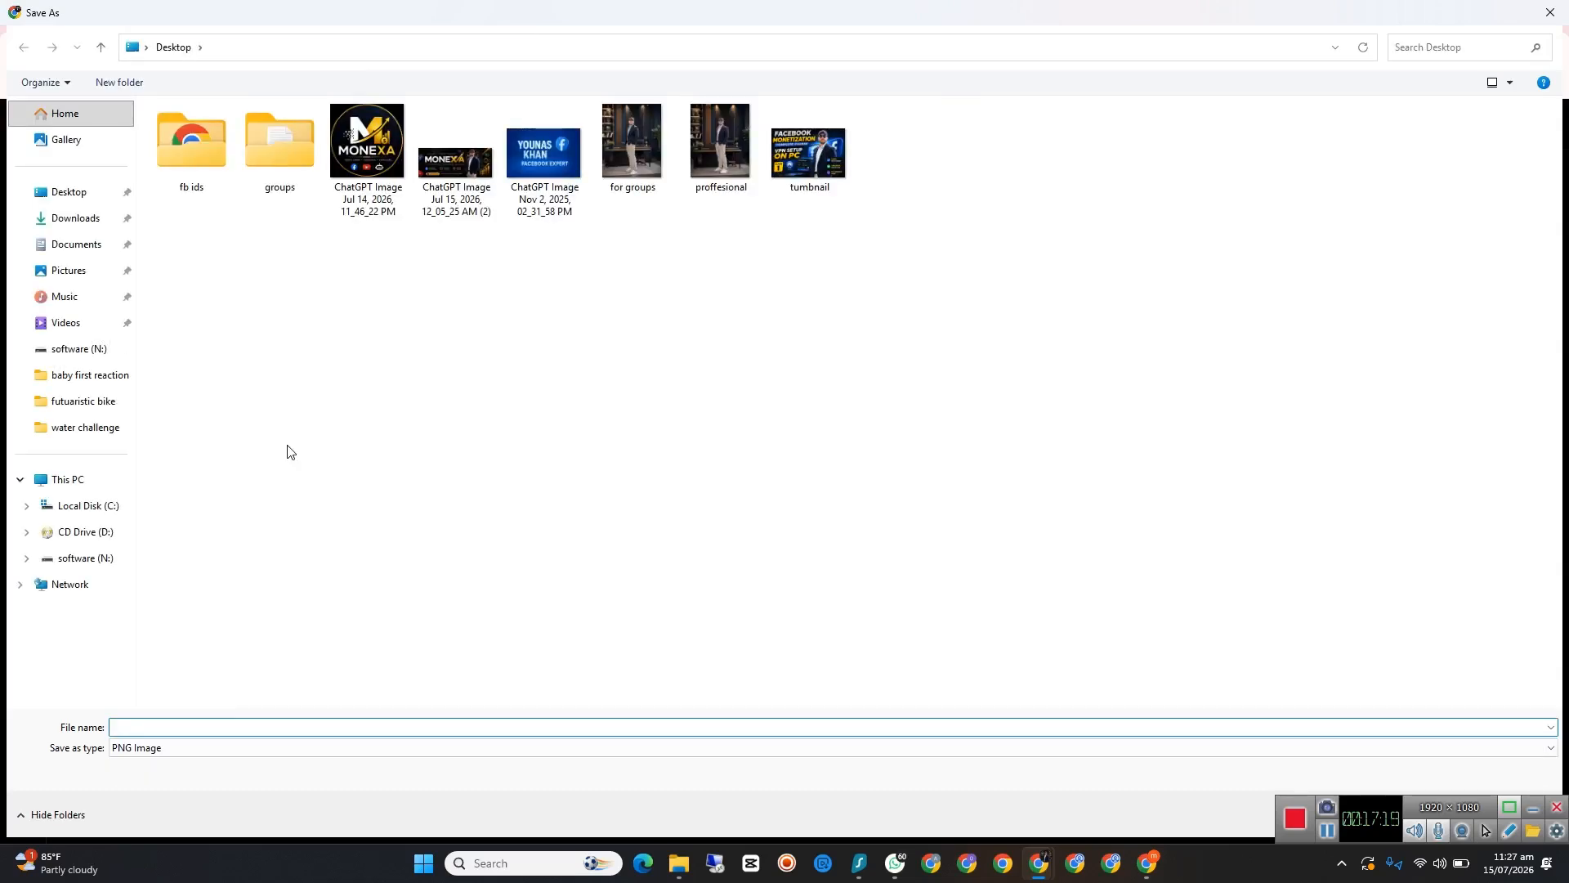
pyautogui.write('pro')
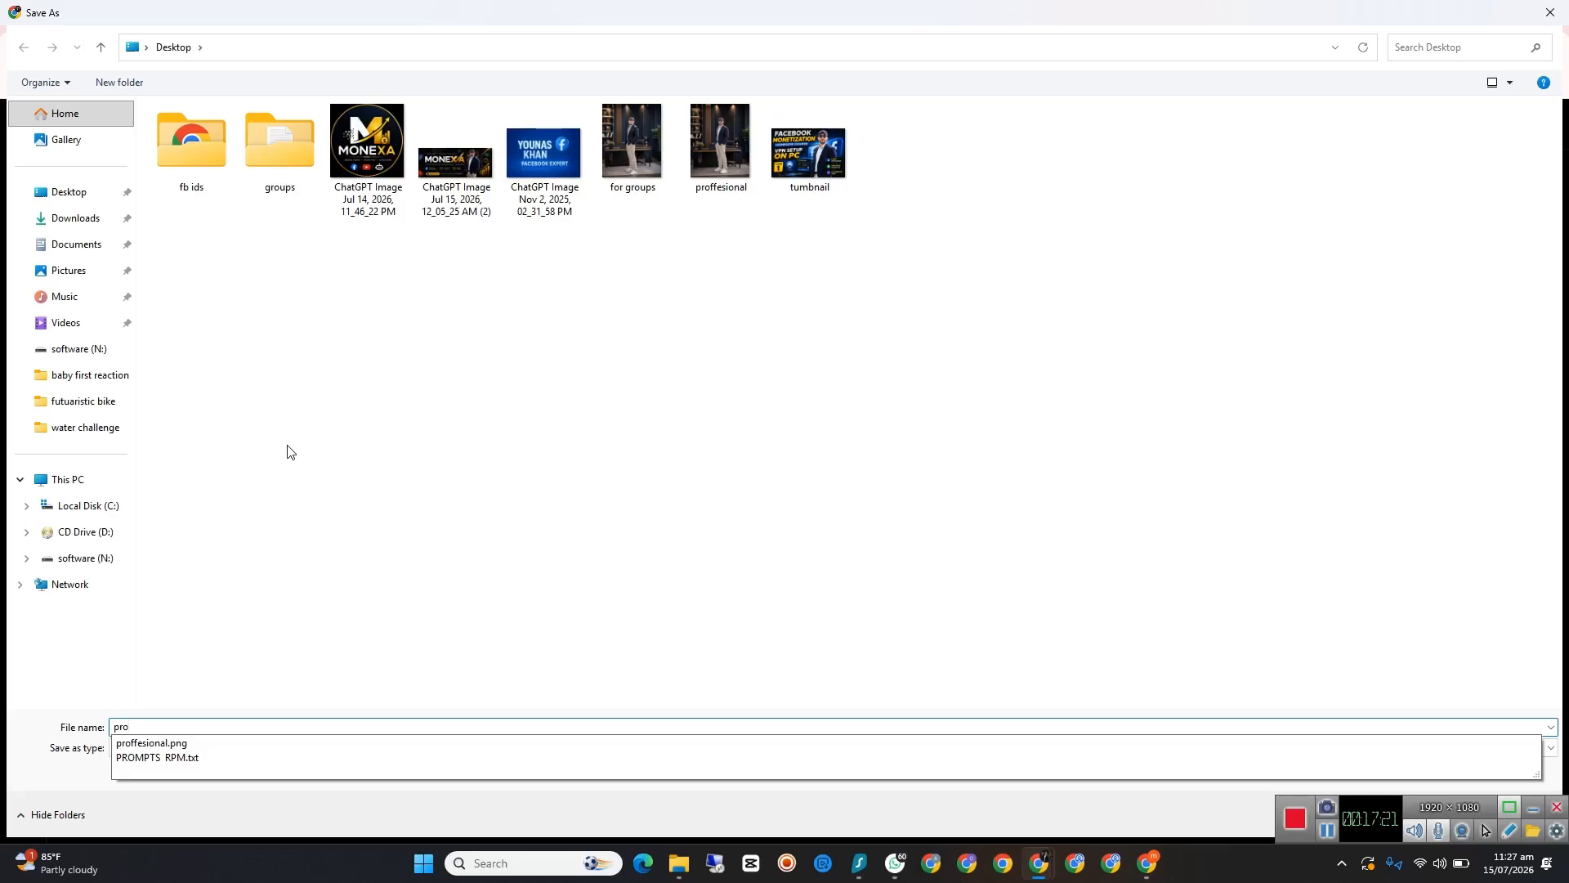
pyautogui.click(57, 193)
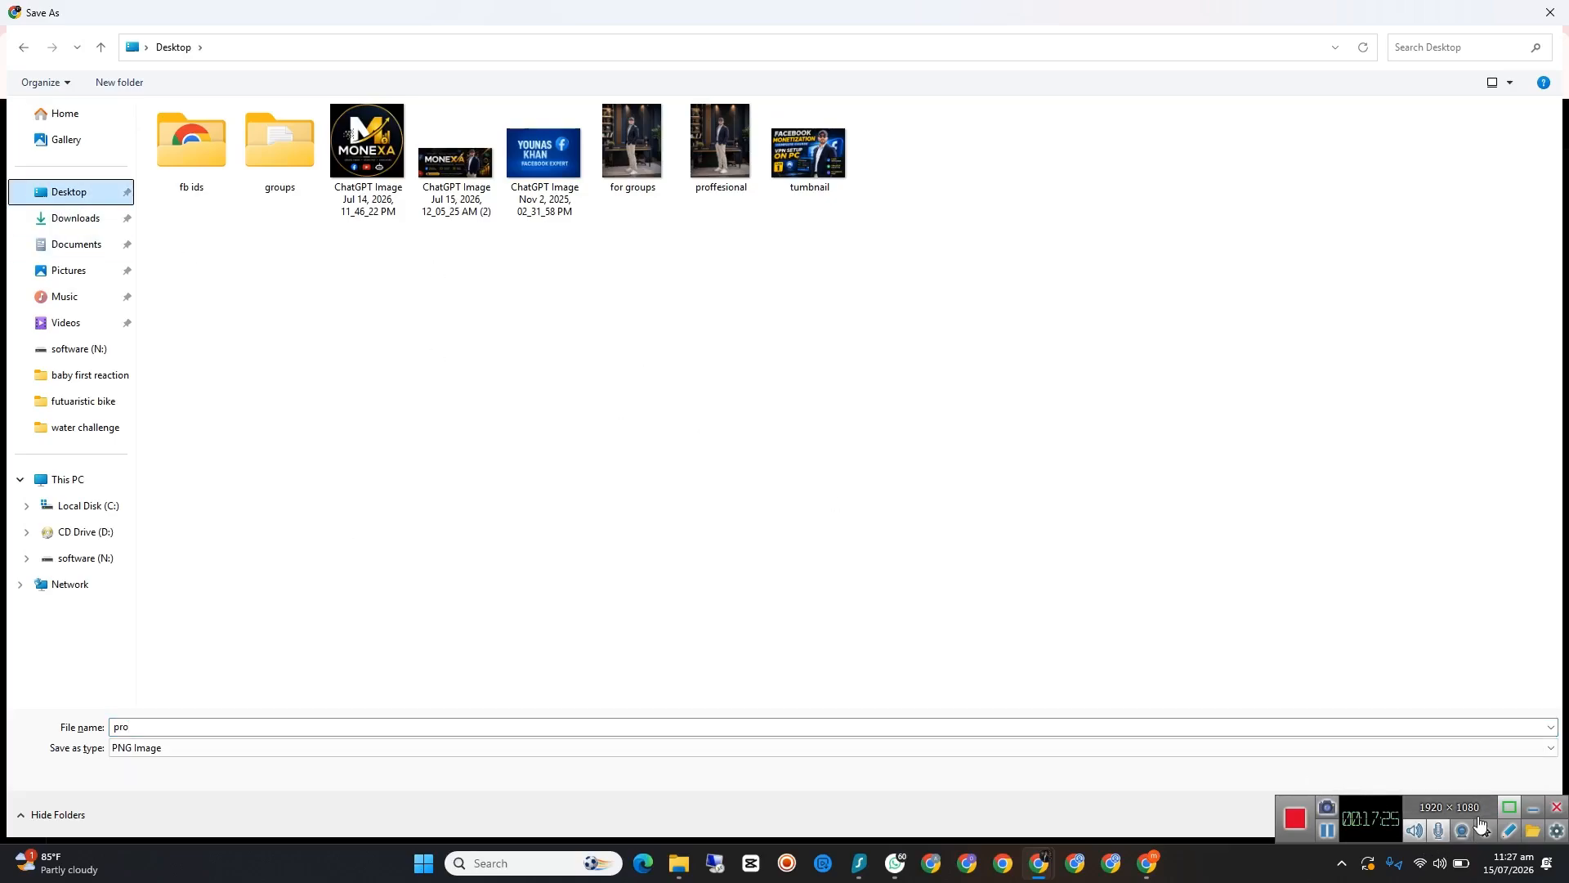
pyautogui.click(1533, 808)
pyautogui.click(1447, 814)
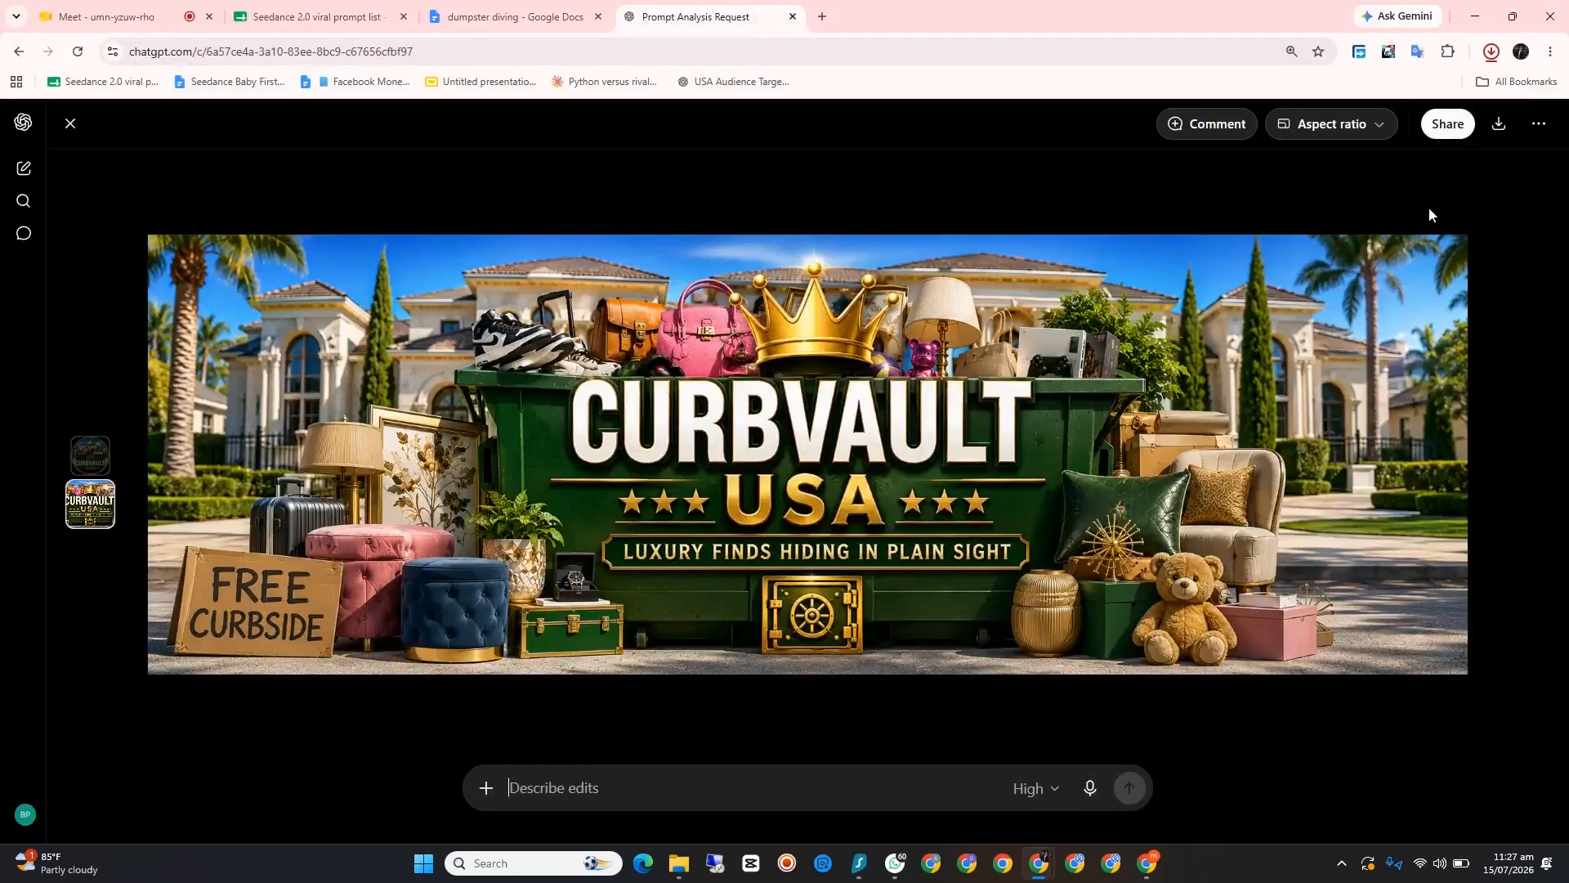
# Step: Download the wide CurbVault USA cover picture to the Desktop as "cover" and return to the Facebook Page
pyautogui.click(1499, 124)
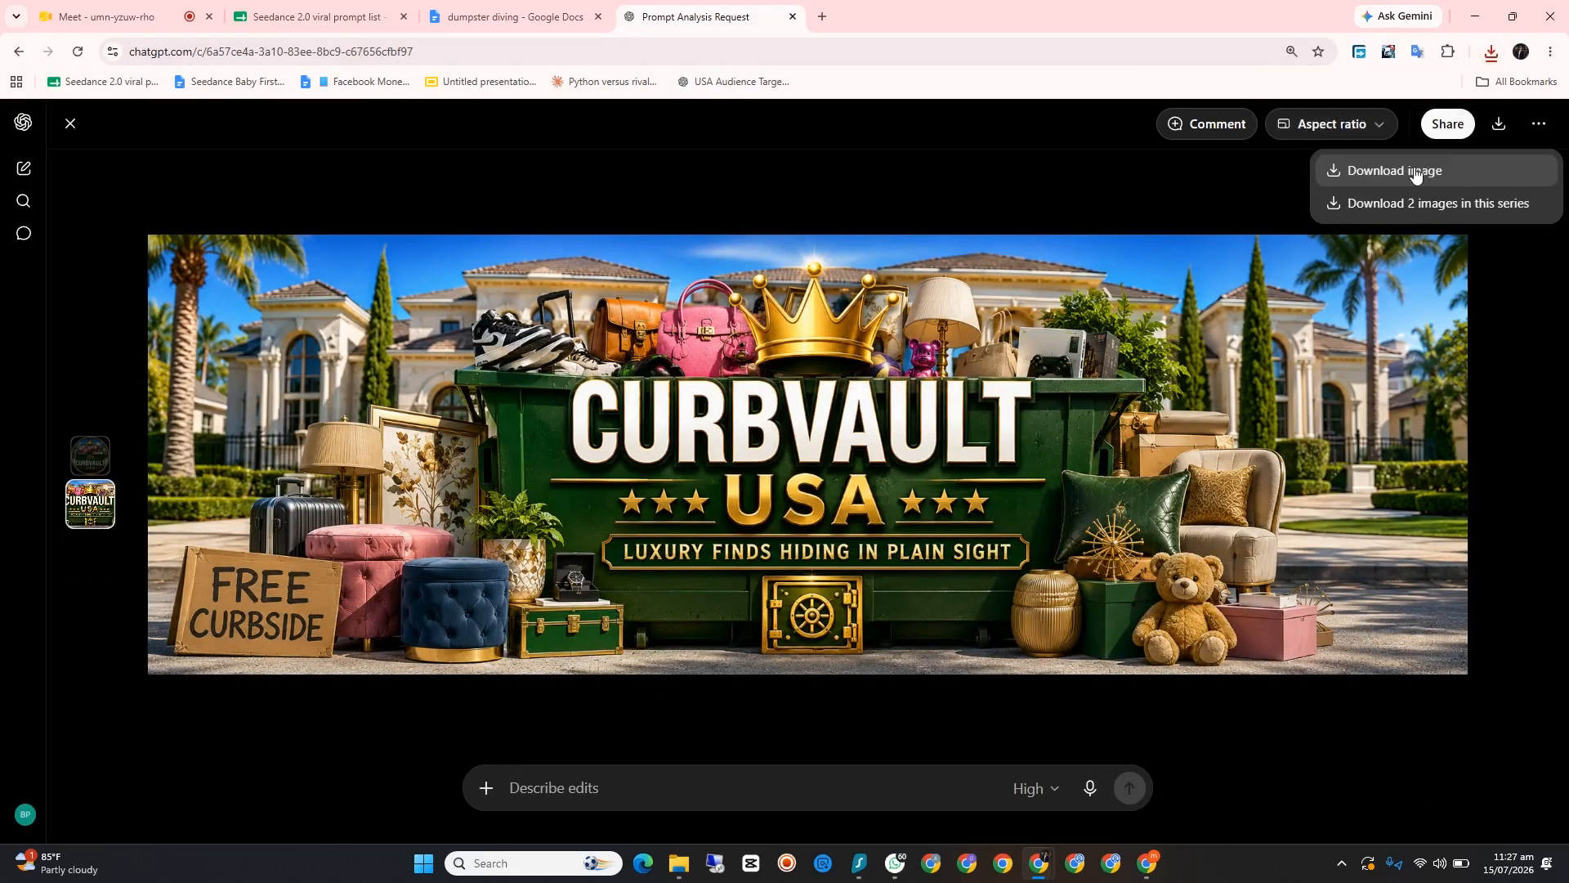
pyautogui.click(1376, 204)
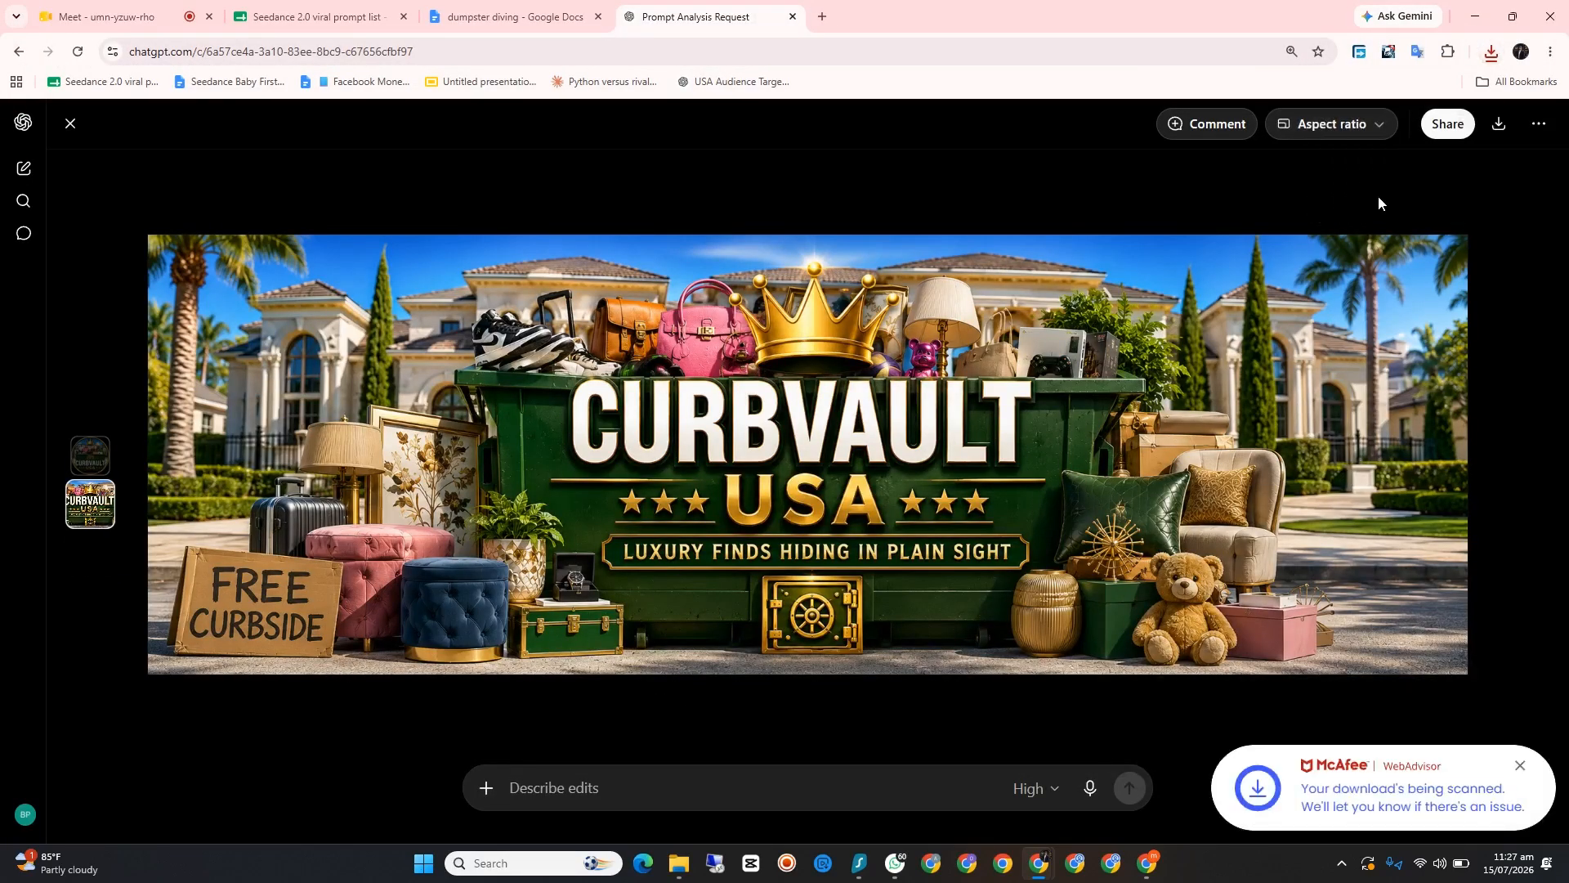
pyautogui.click(1521, 768)
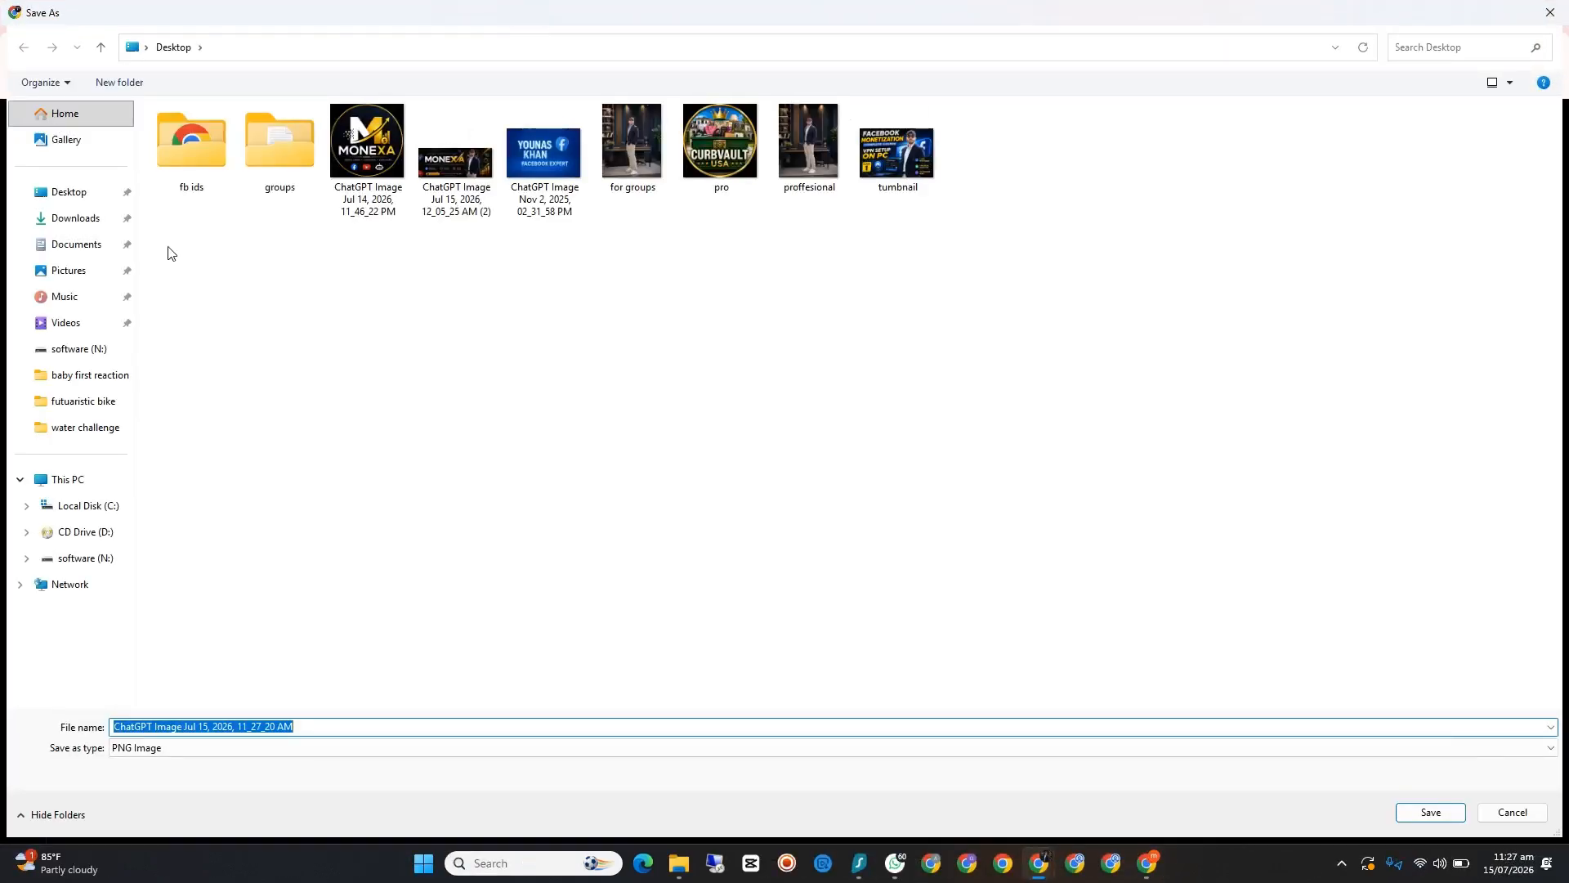
pyautogui.click(84, 192)
pyautogui.click(351, 725)
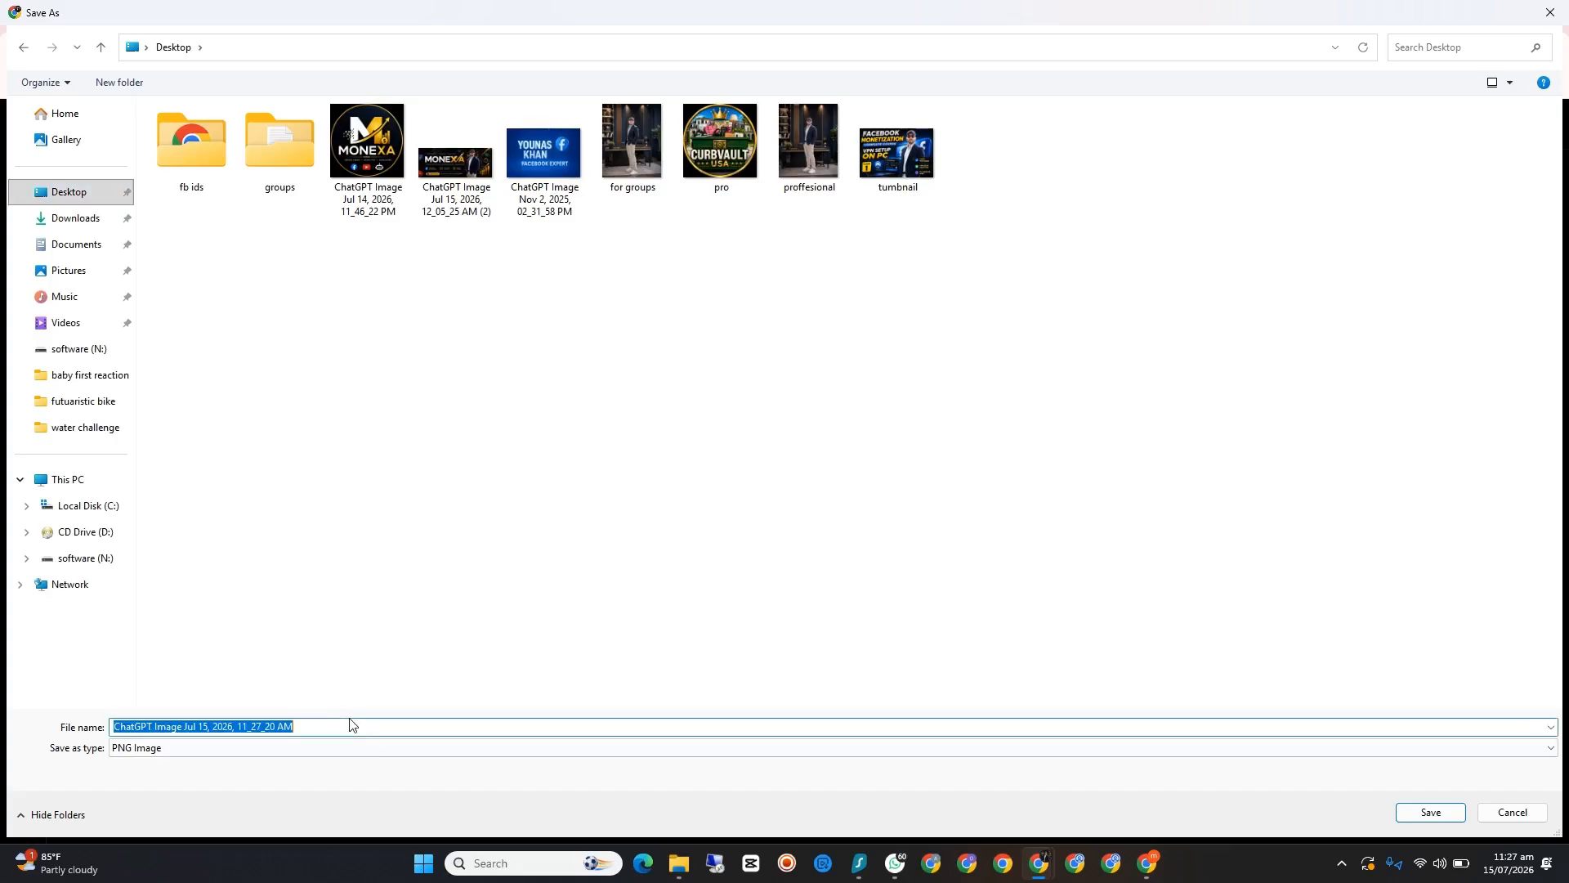
pyautogui.write('cov')
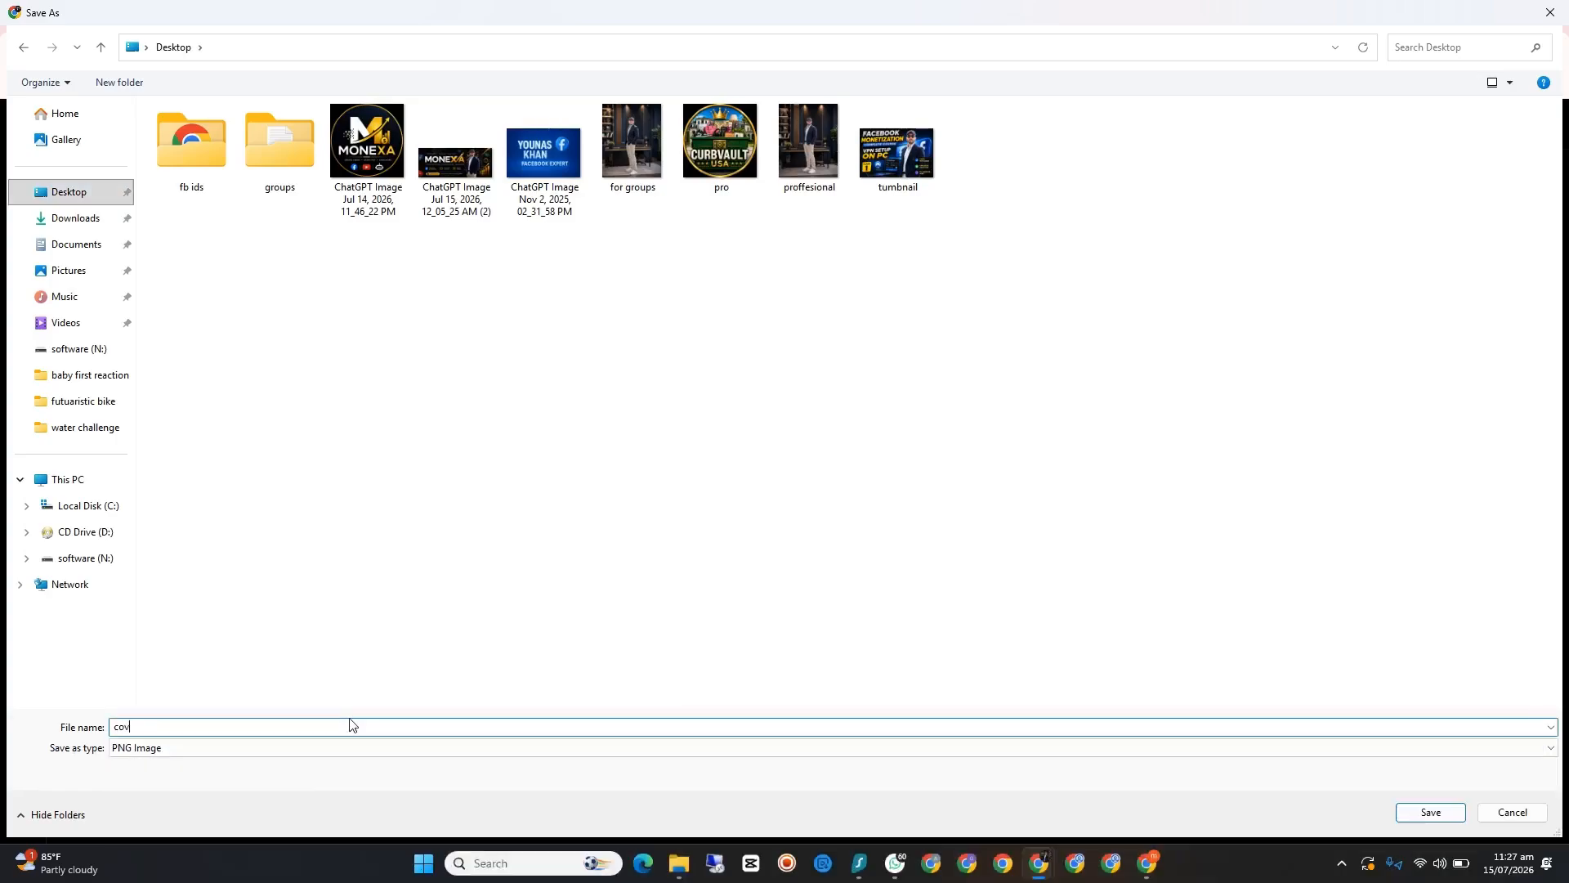
pyautogui.write('er')
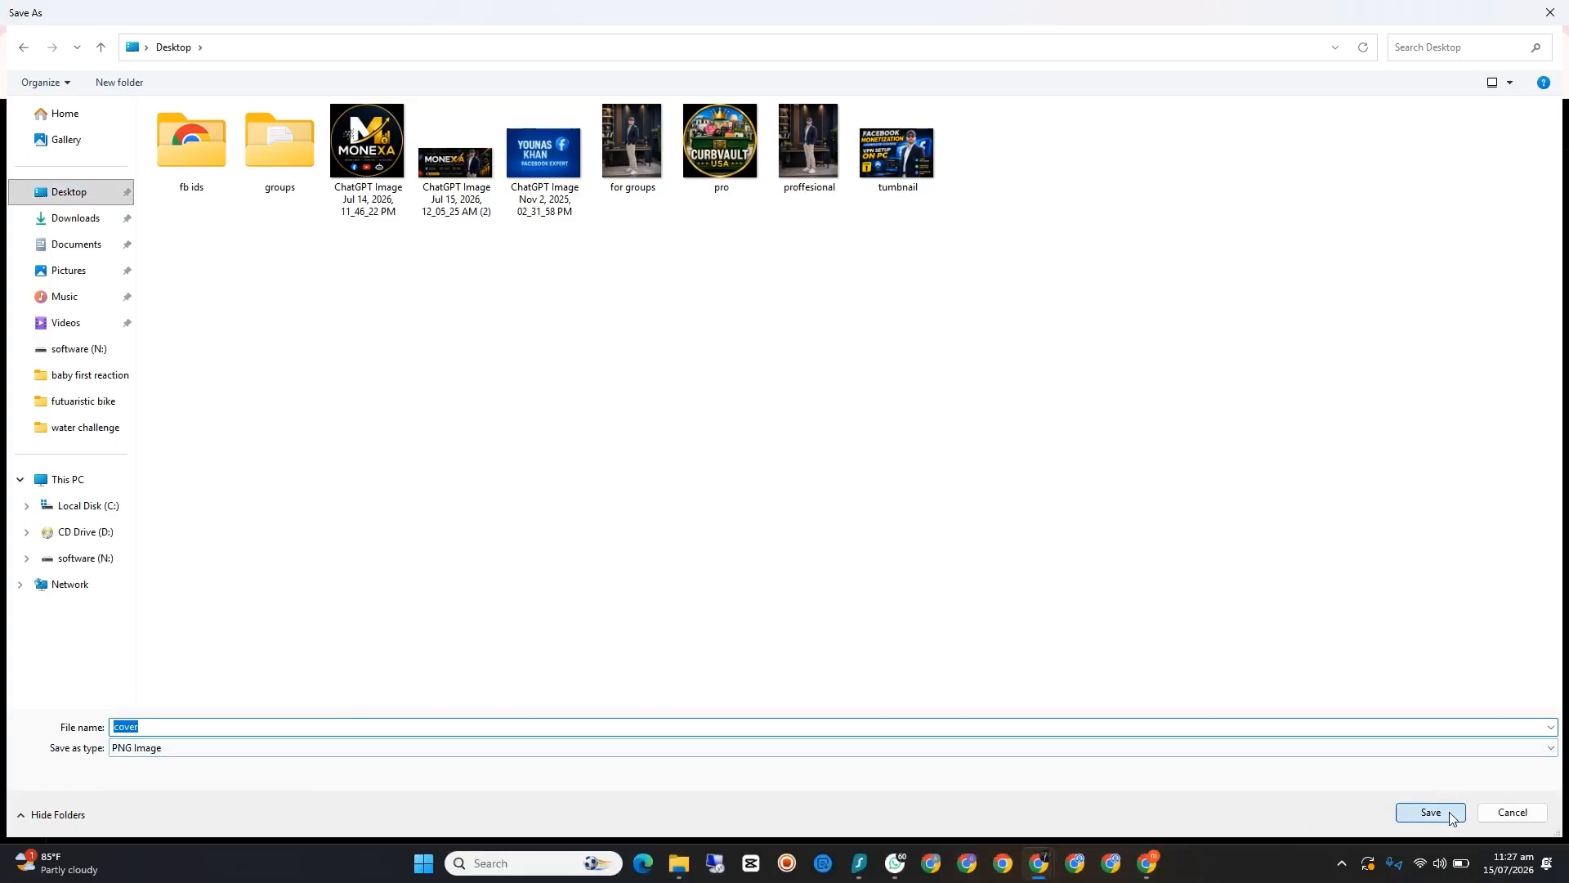
pyautogui.click(1430, 811)
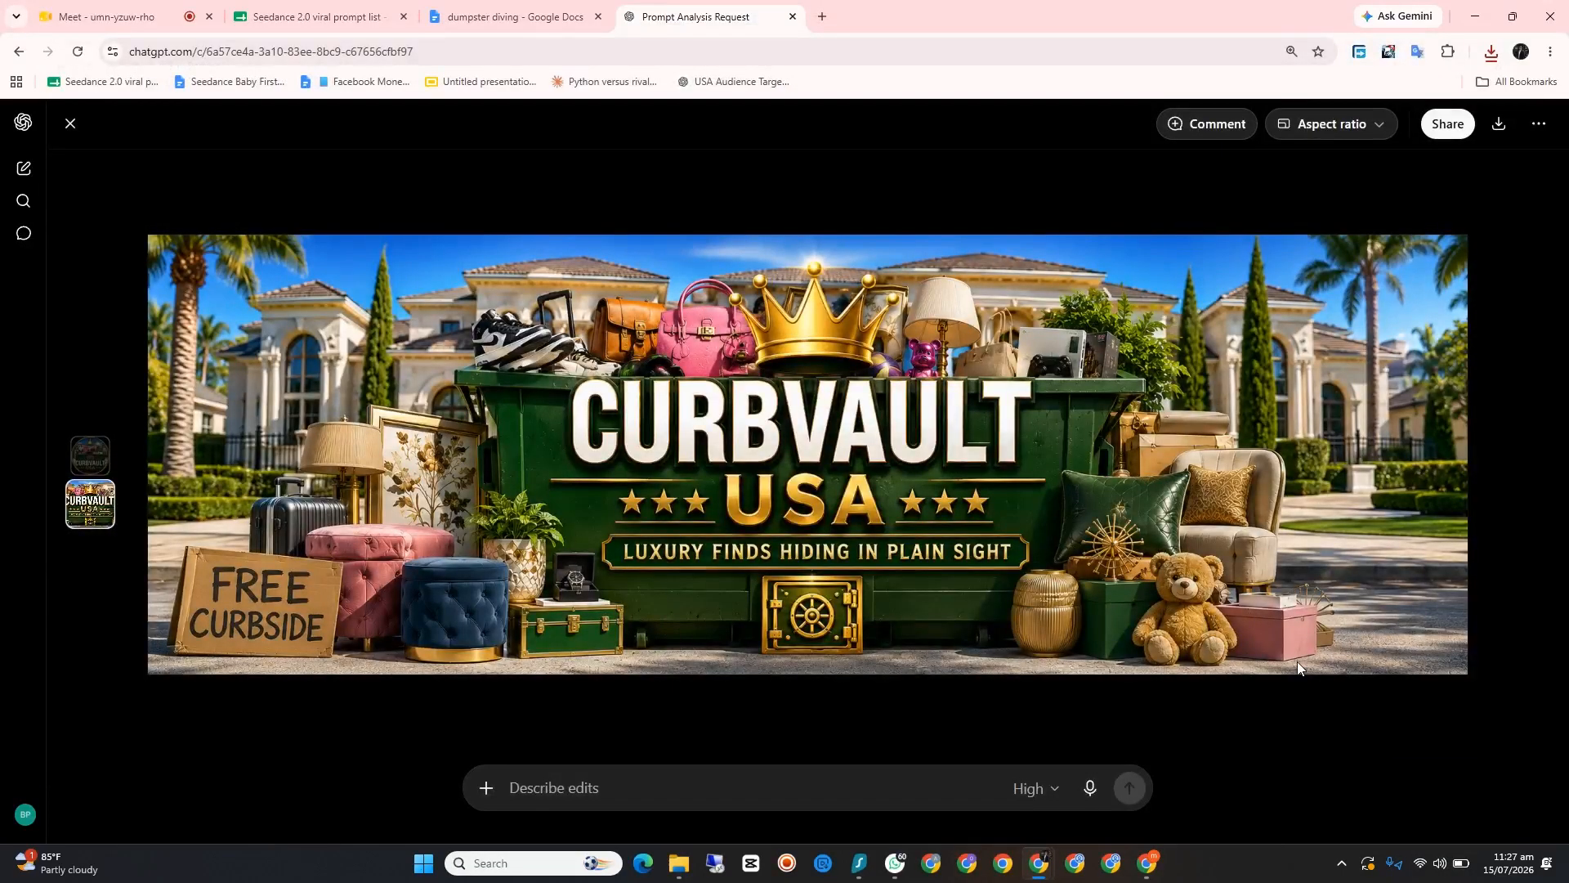
pyautogui.click(1474, 16)
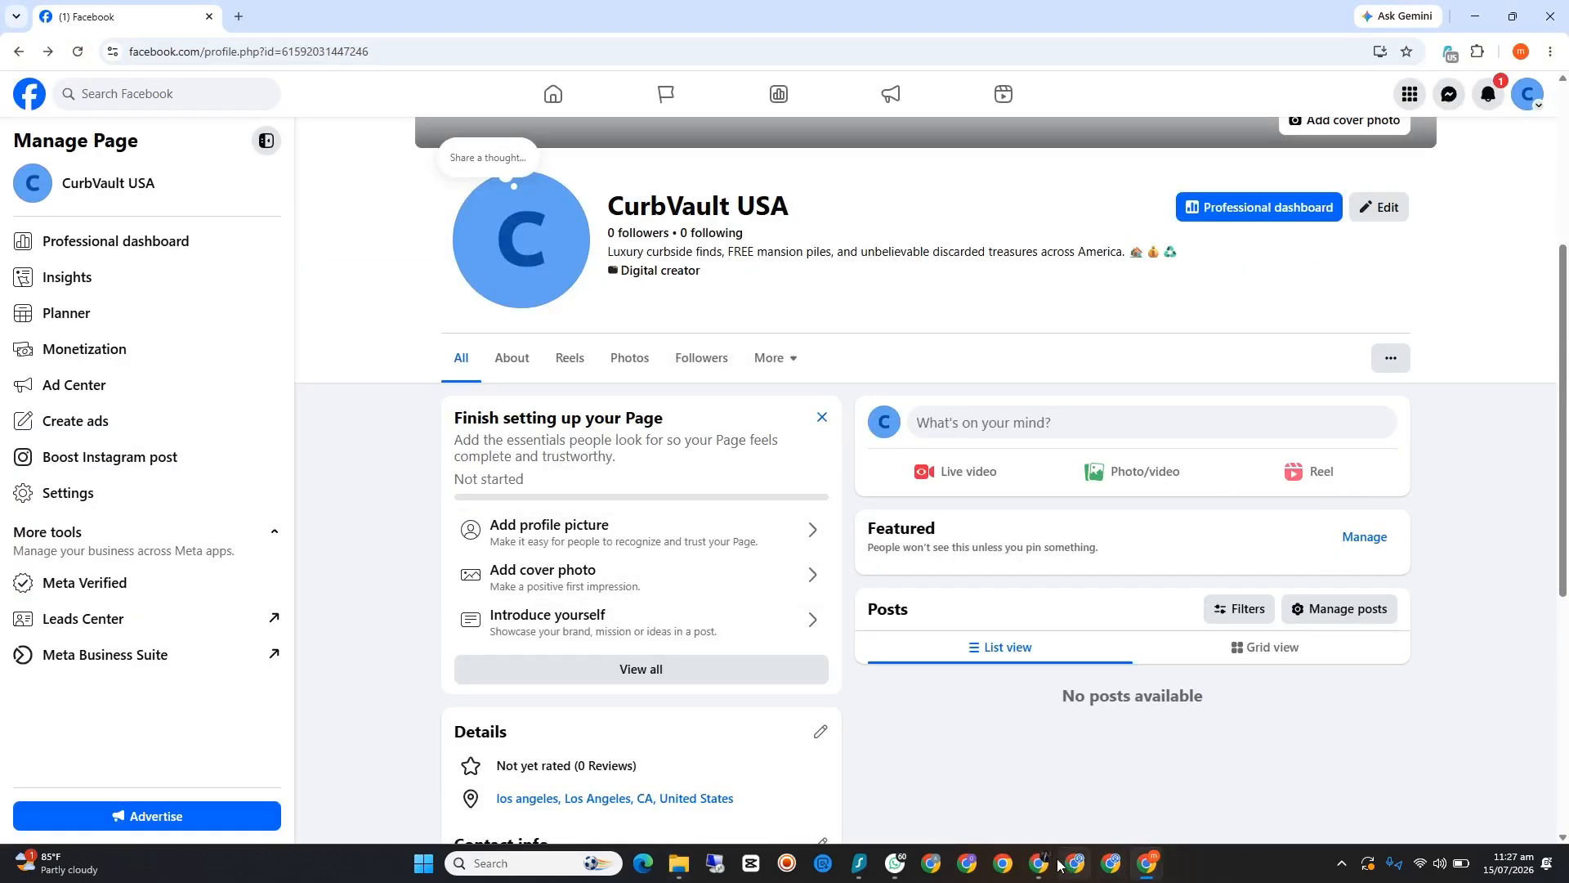
# Step: Check the Meet call for guests waiting to be admitted, then return to the Facebook Page
pyautogui.moveTo(1038, 863)
pyautogui.click(960, 785)
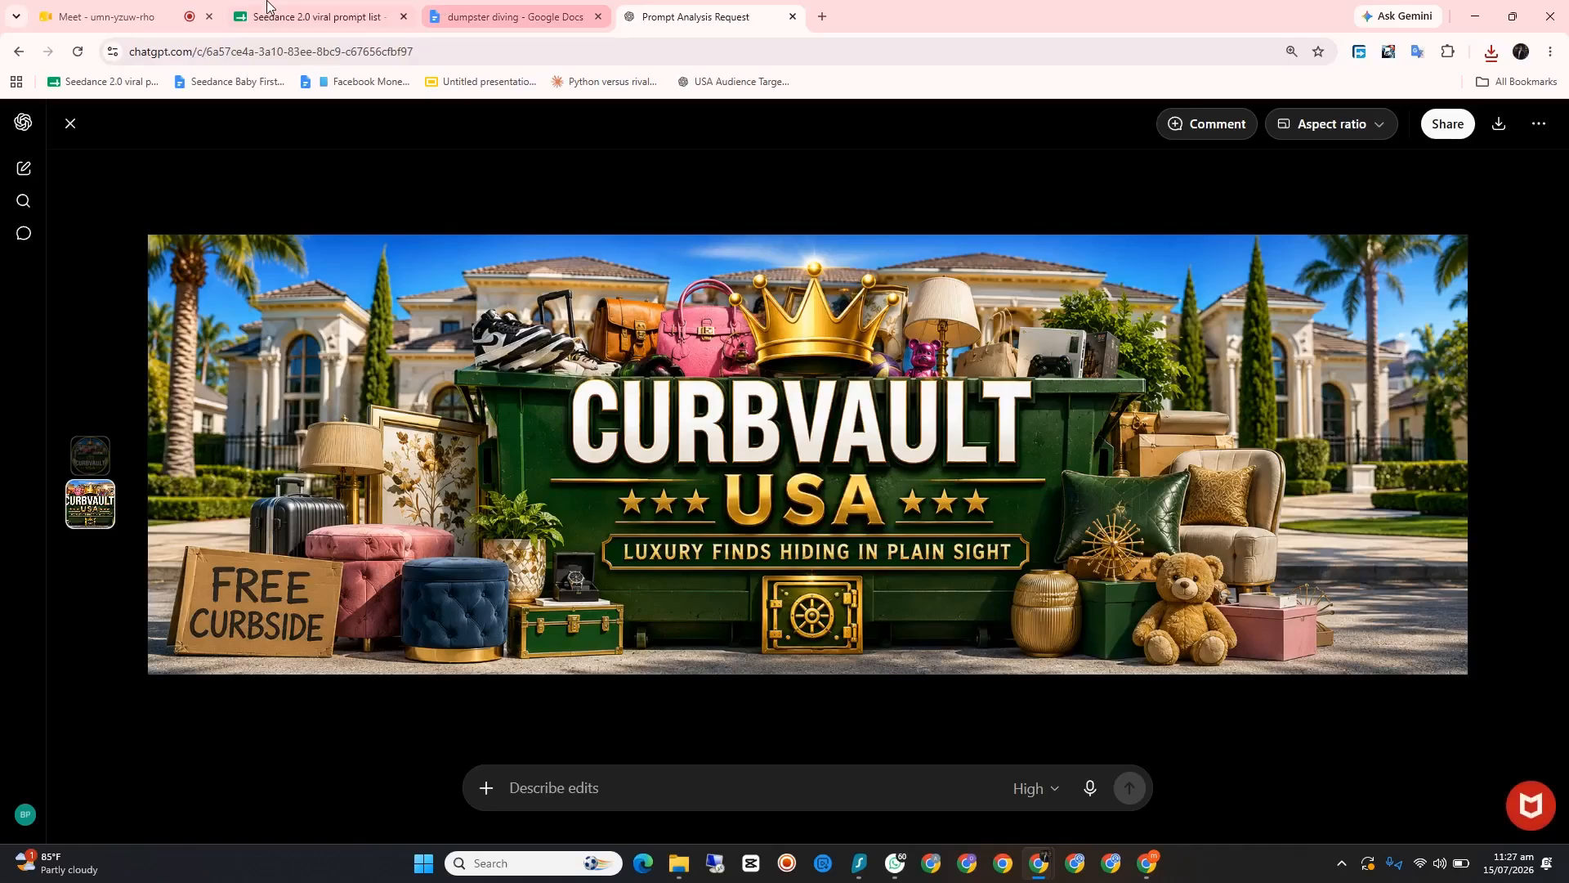
pyautogui.click(119, 16)
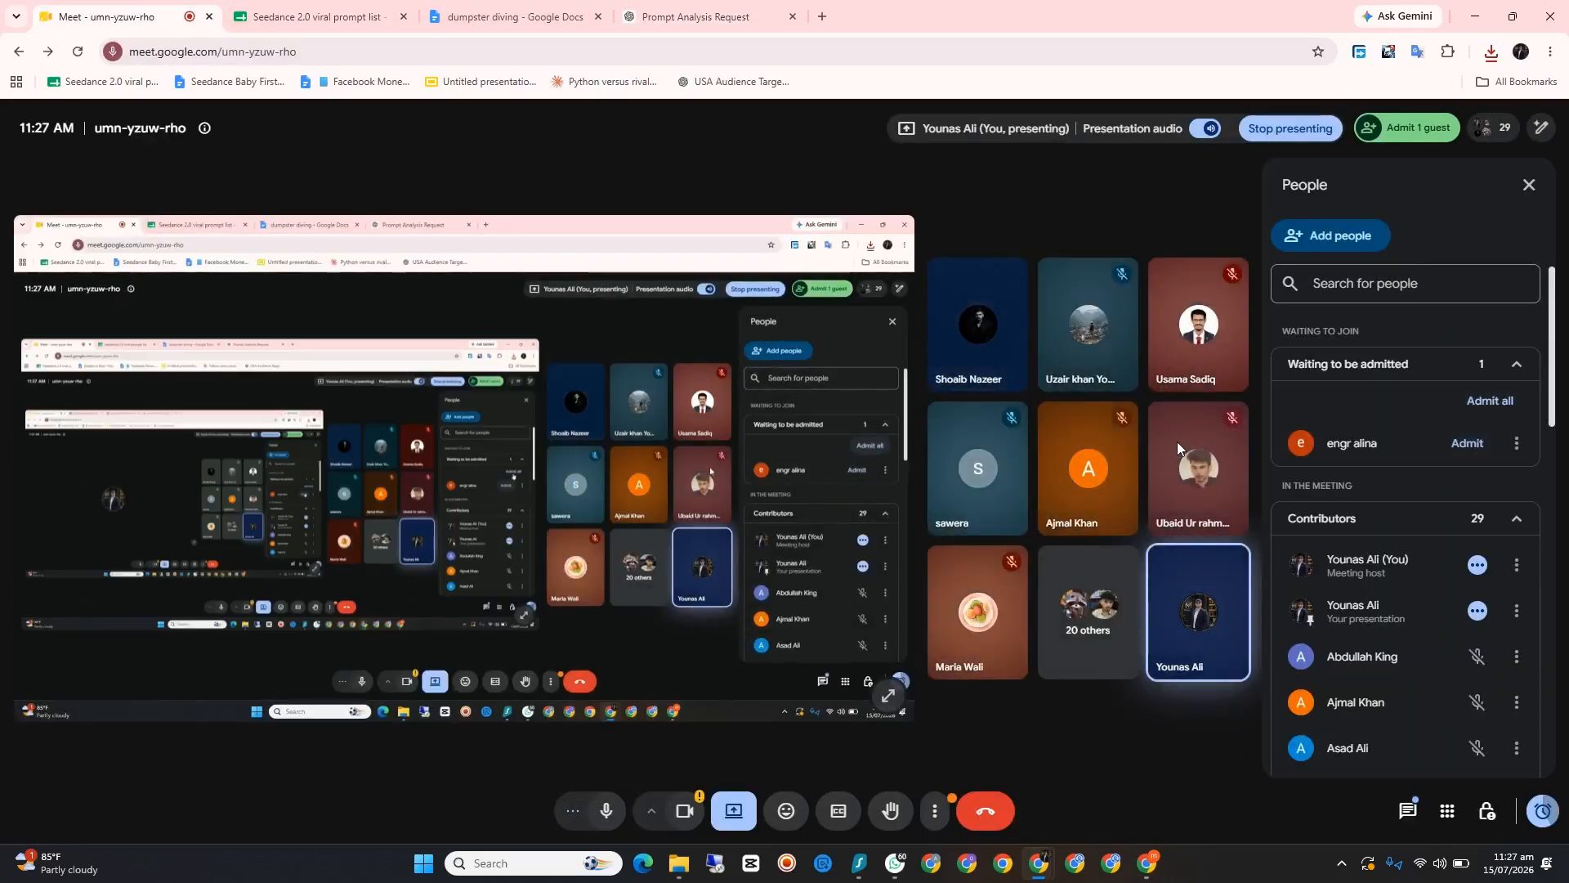
pyautogui.click(1475, 17)
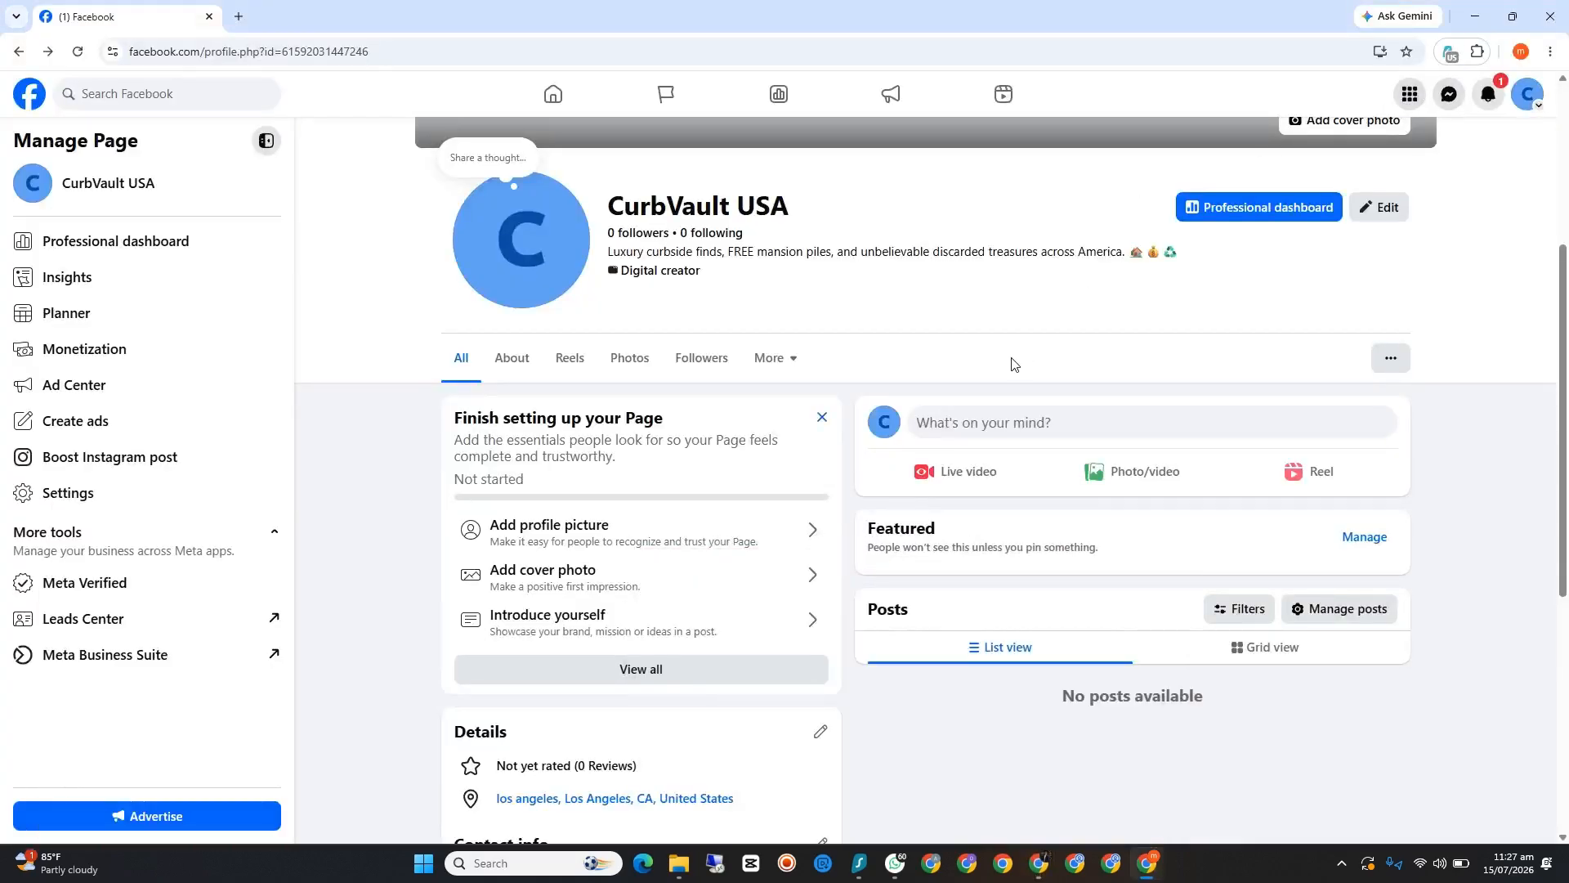
pyautogui.scroll(3, 1010, 356)
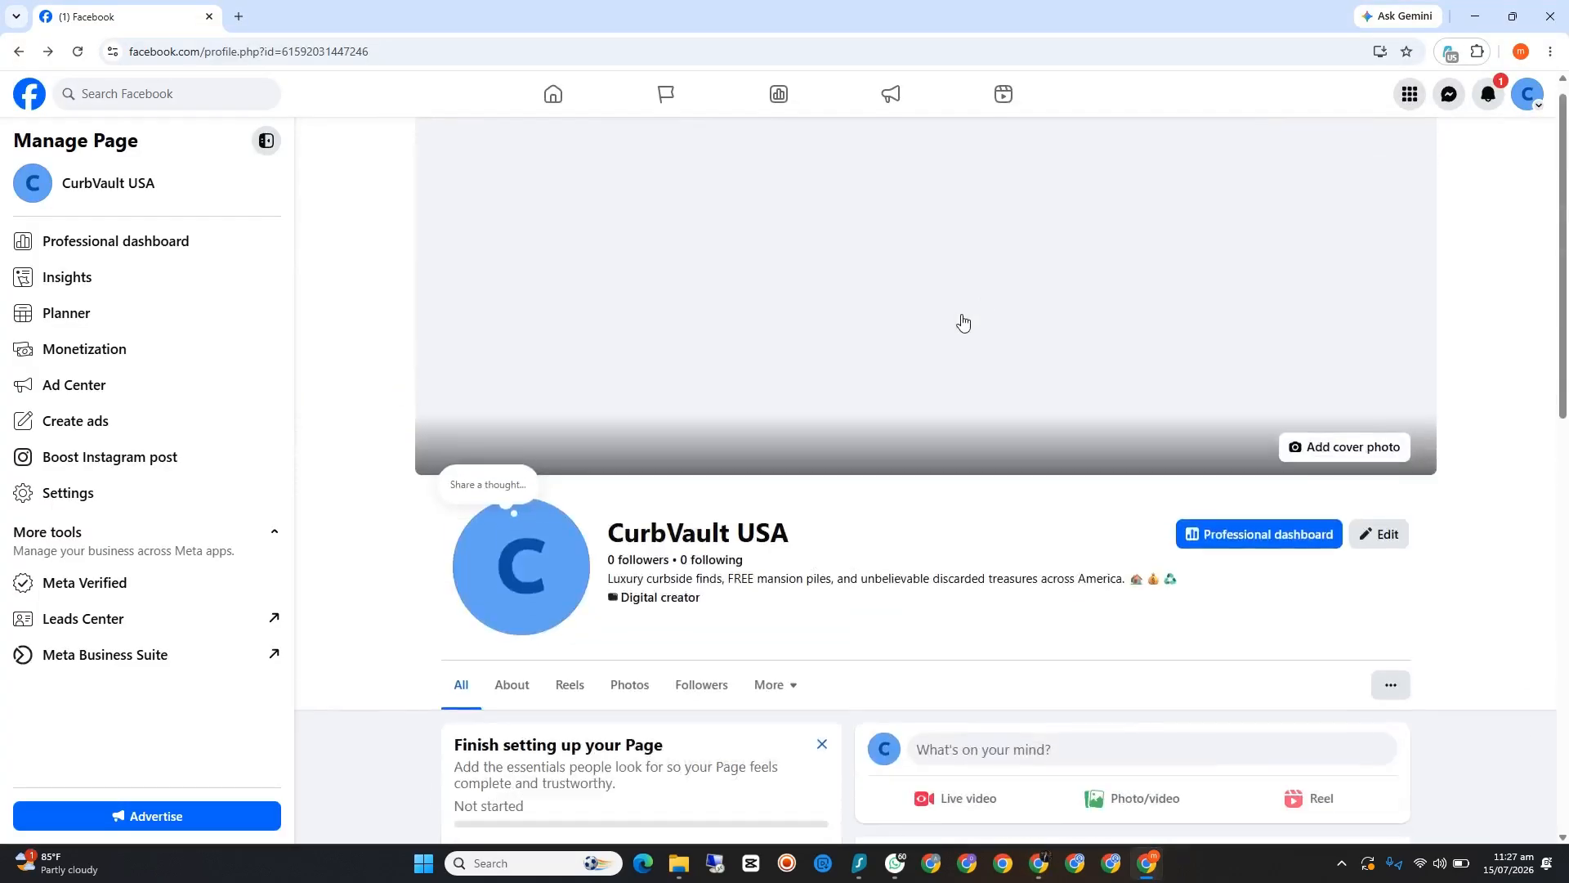
pyautogui.scroll(-3, 735, 728)
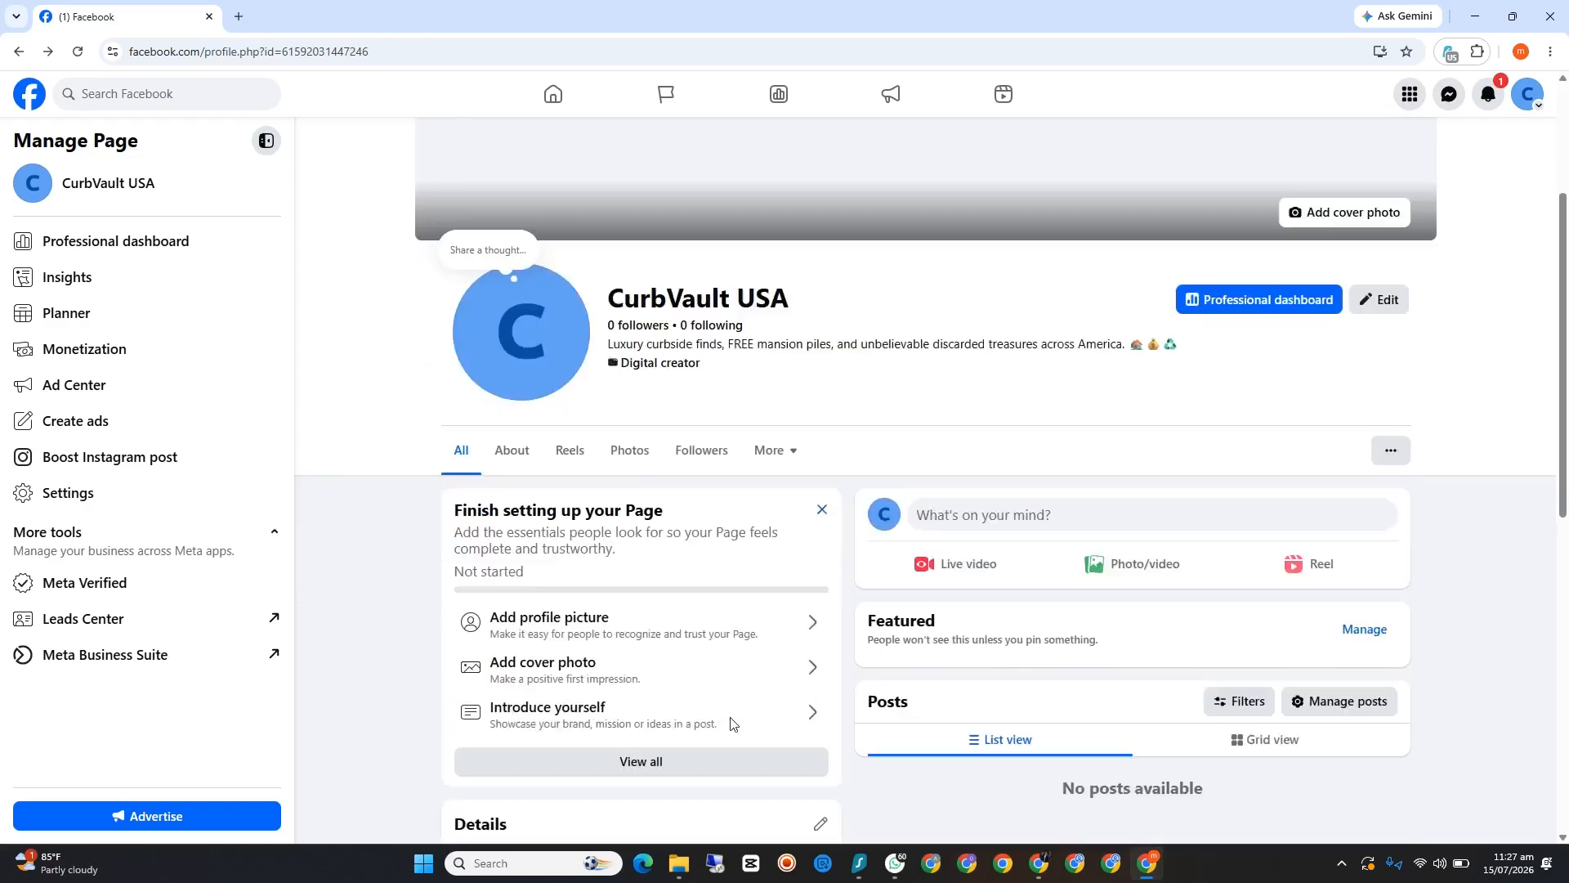
pyautogui.click(643, 561)
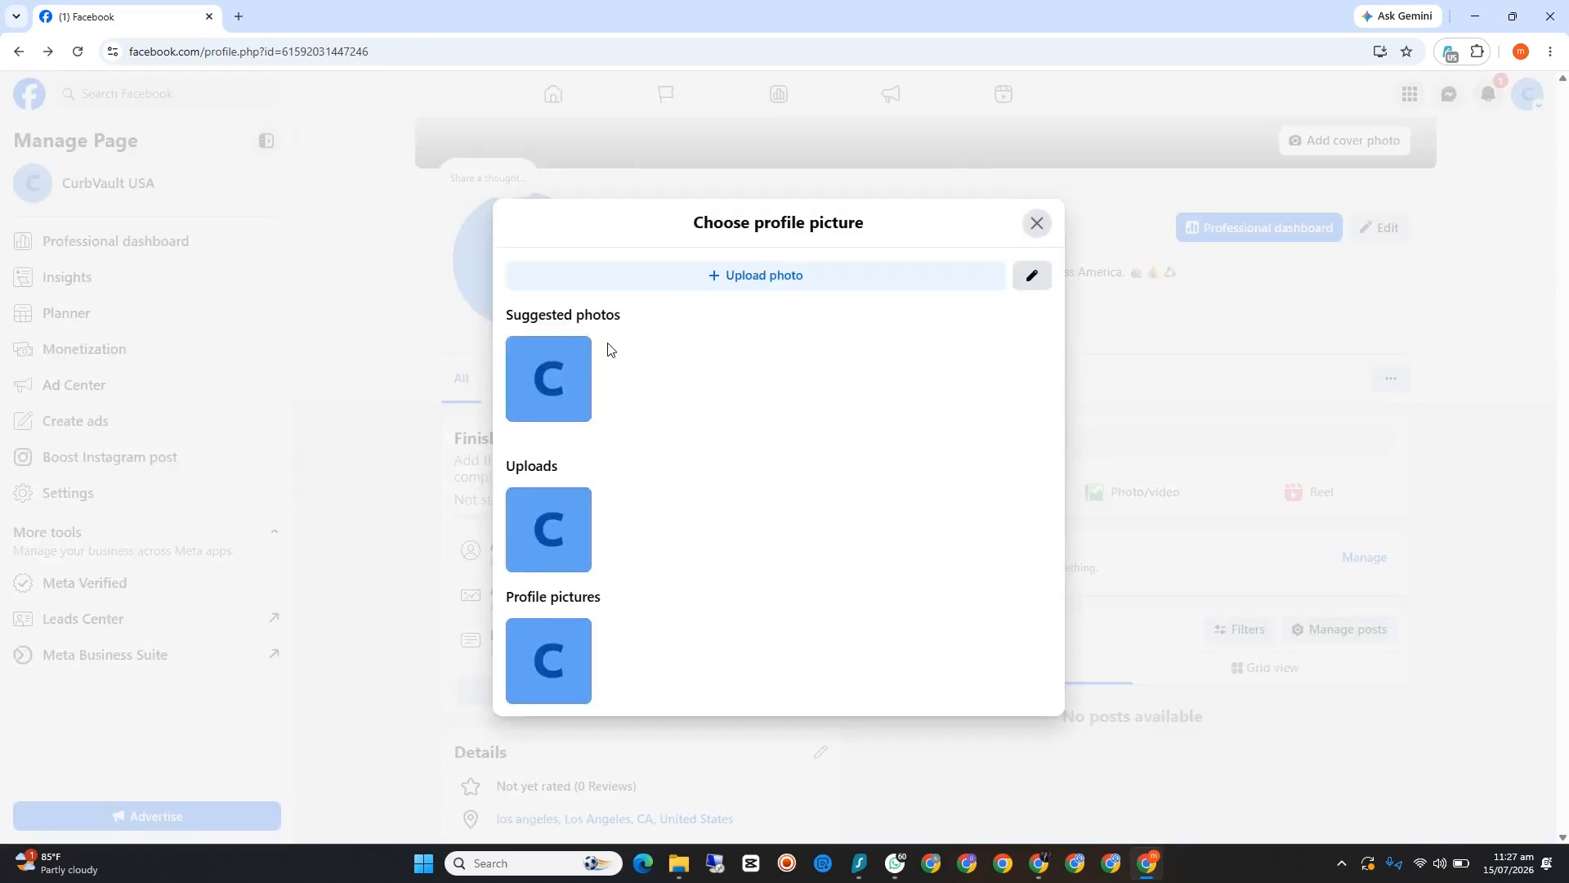
pyautogui.click(729, 275)
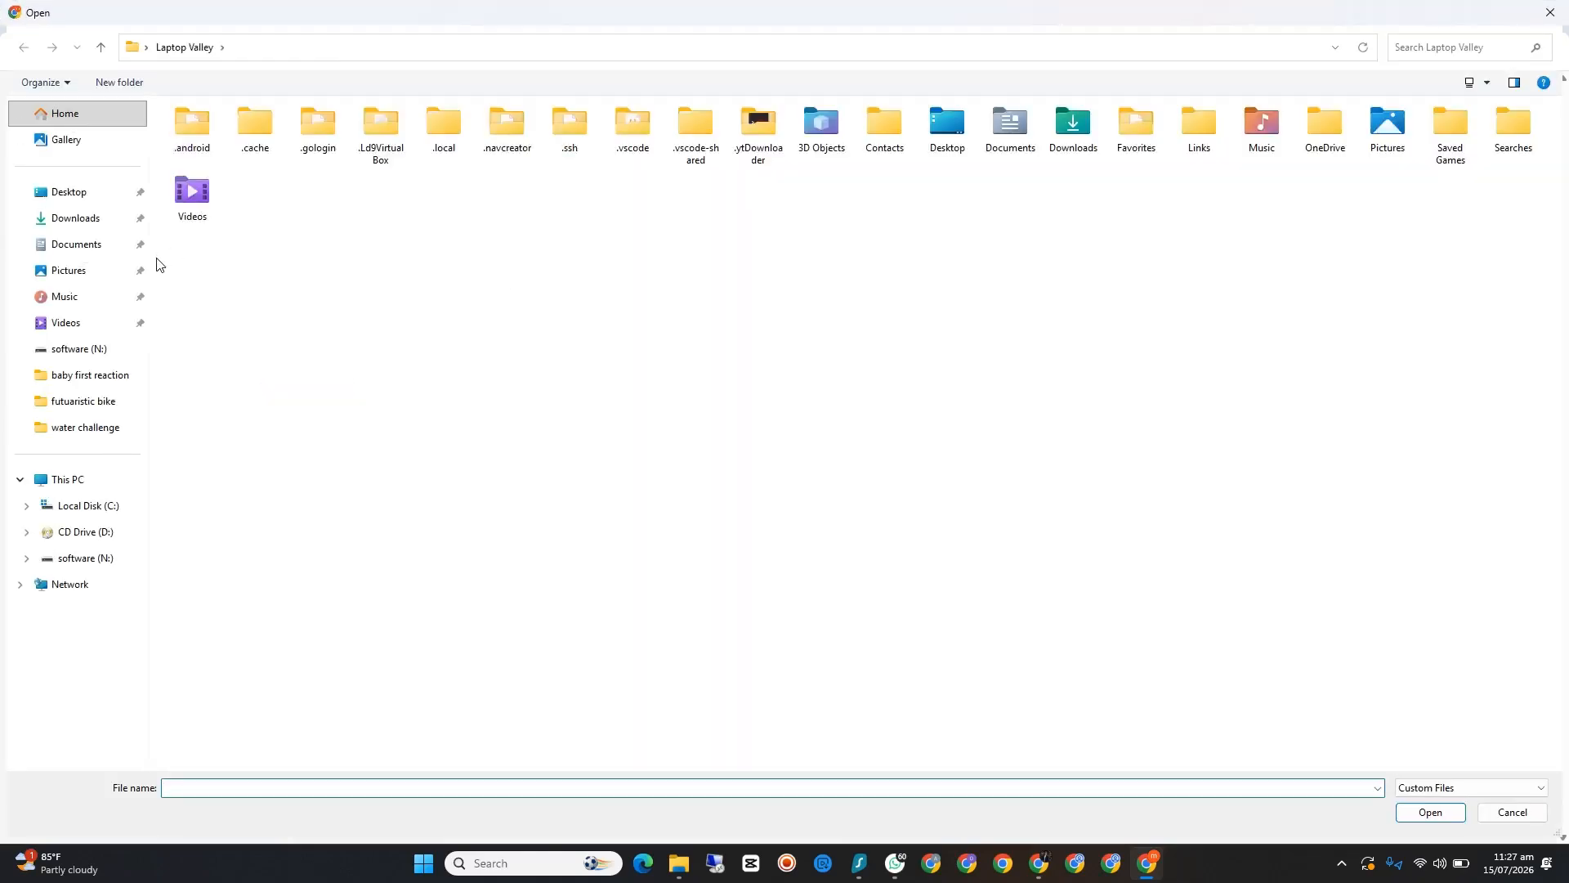
pyautogui.click(49, 191)
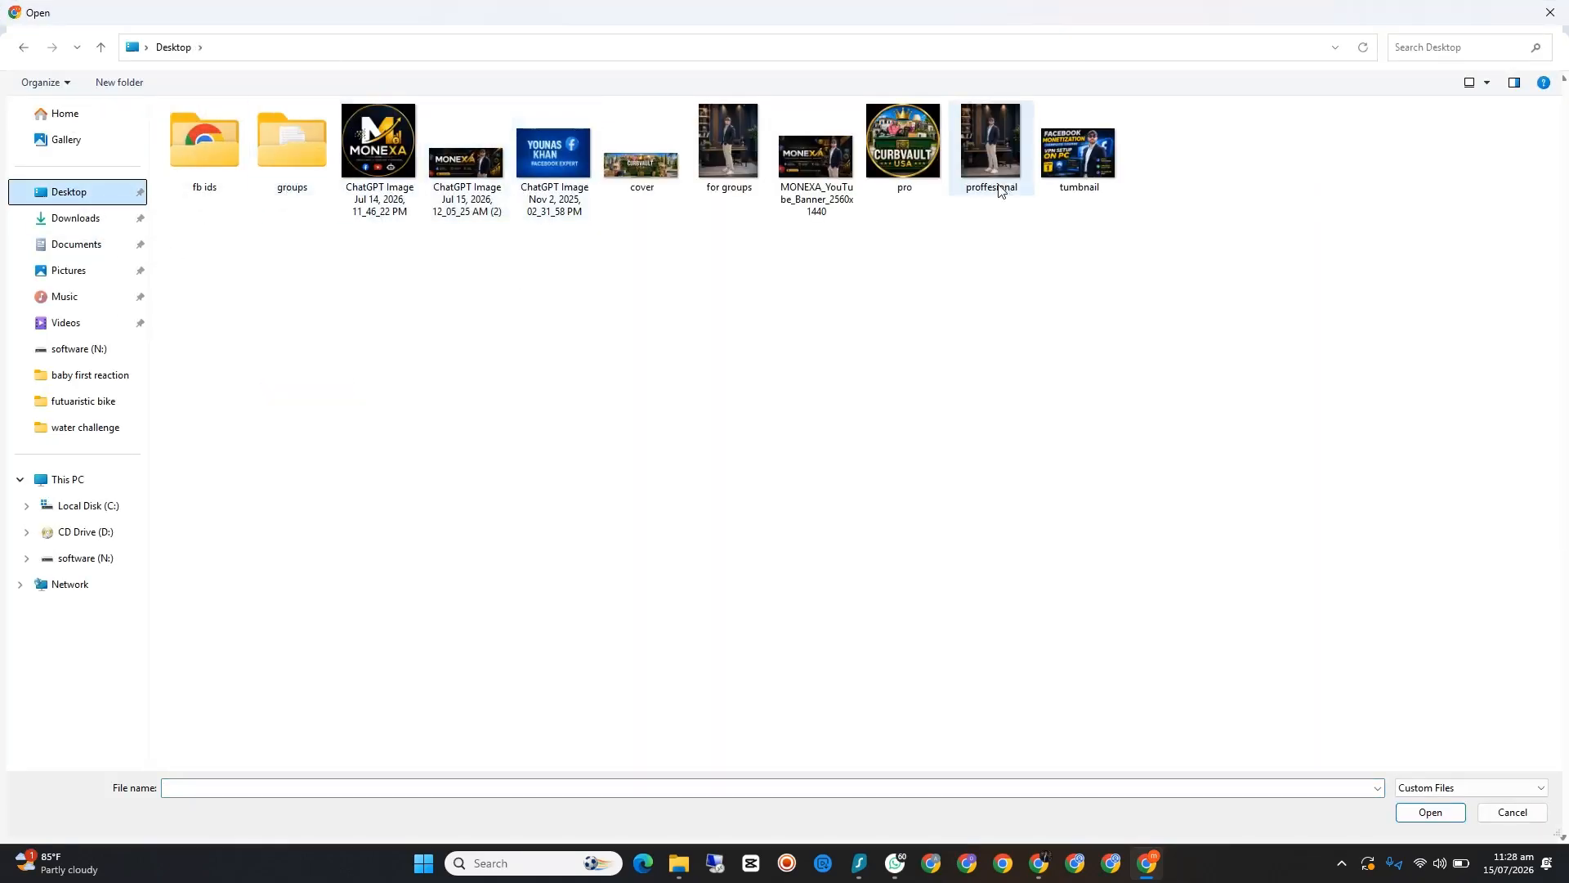
pyautogui.click(906, 152)
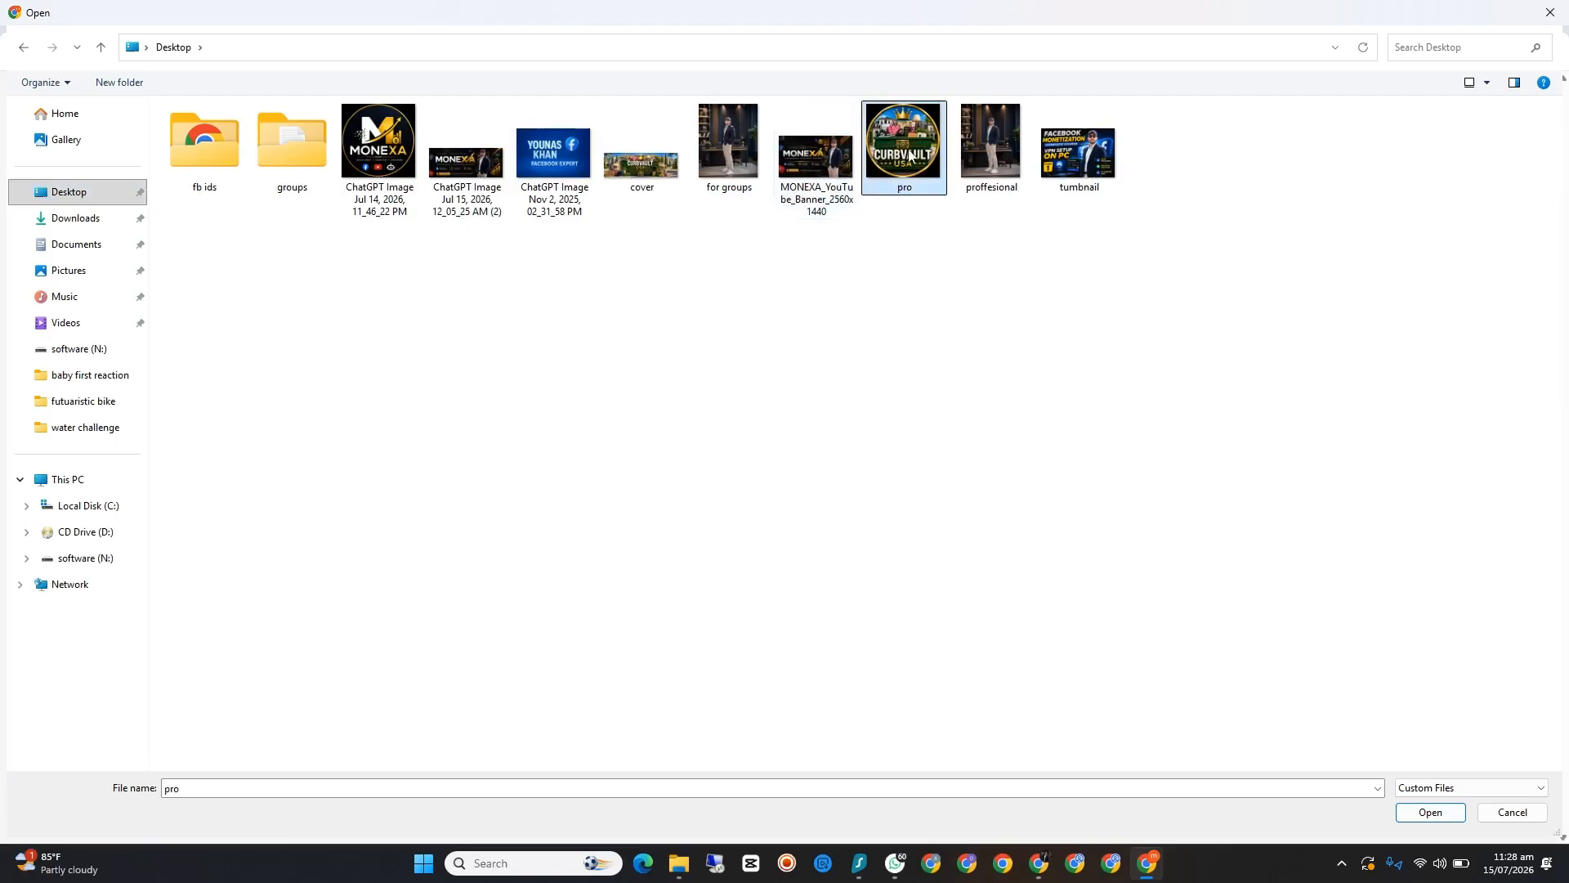
pyautogui.click(1429, 813)
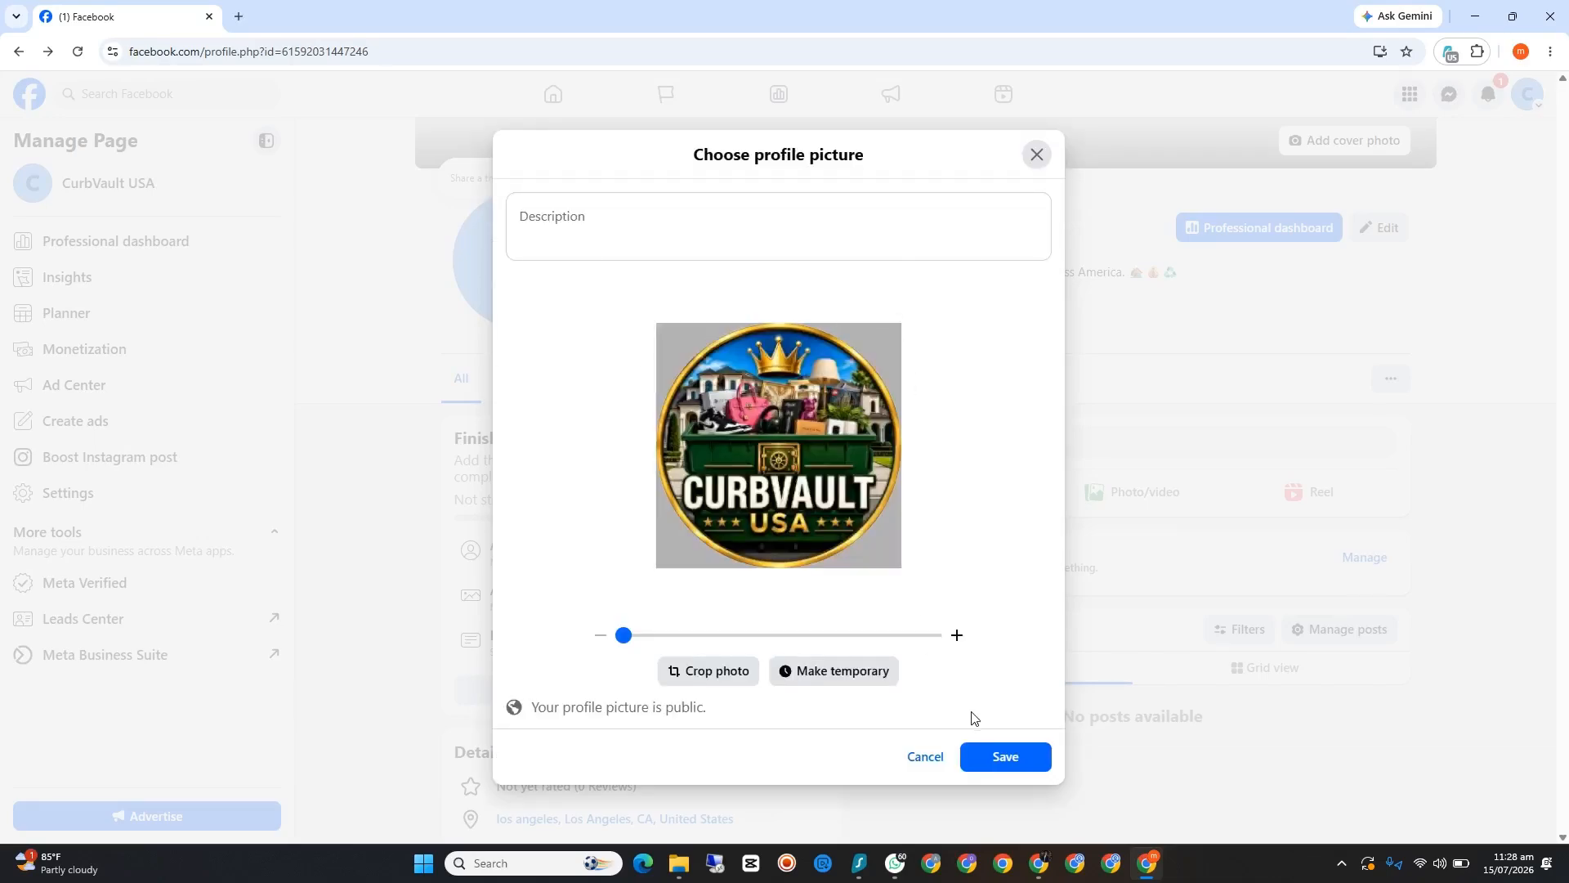
pyautogui.click(992, 757)
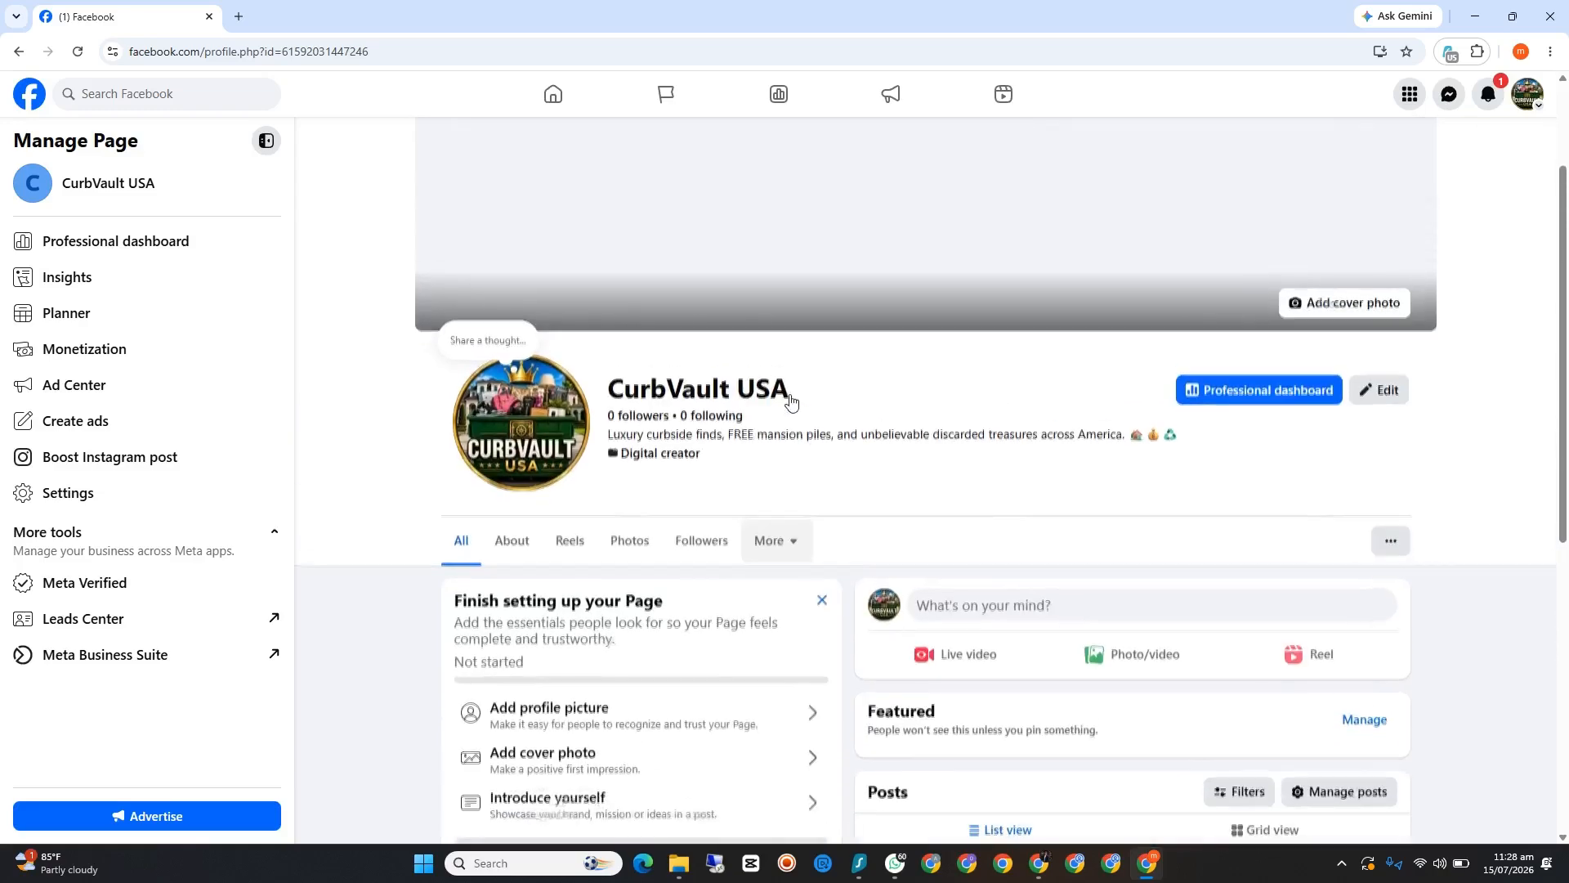
# Step: Upload the "cover" image from the Desktop as the Page's cover photo and save it
pyautogui.click(1313, 468)
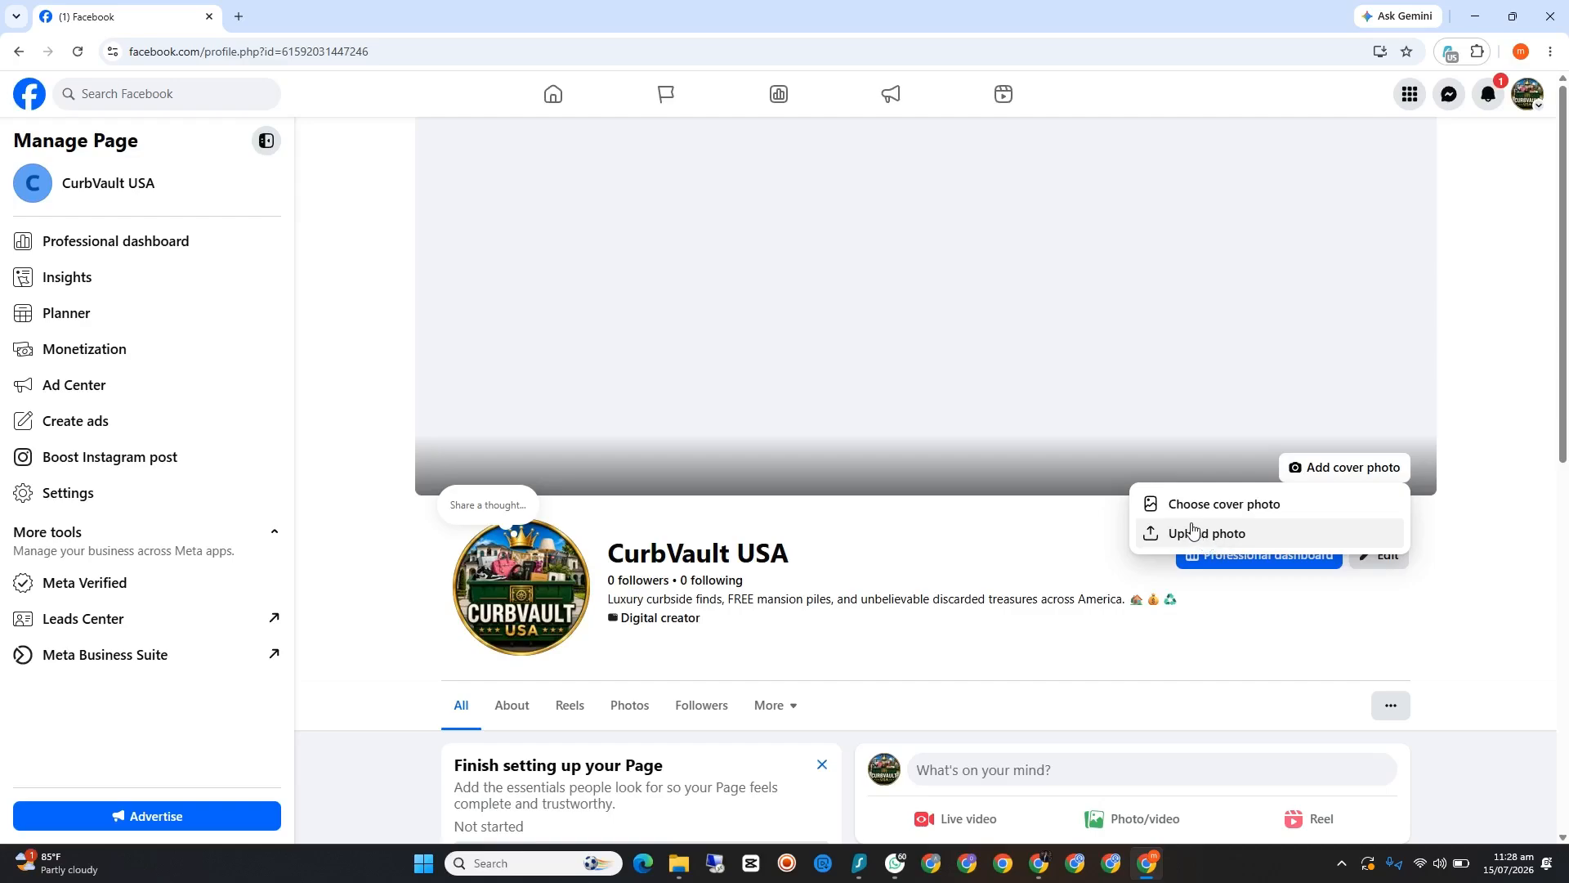
pyautogui.scroll(-3, 883, 567)
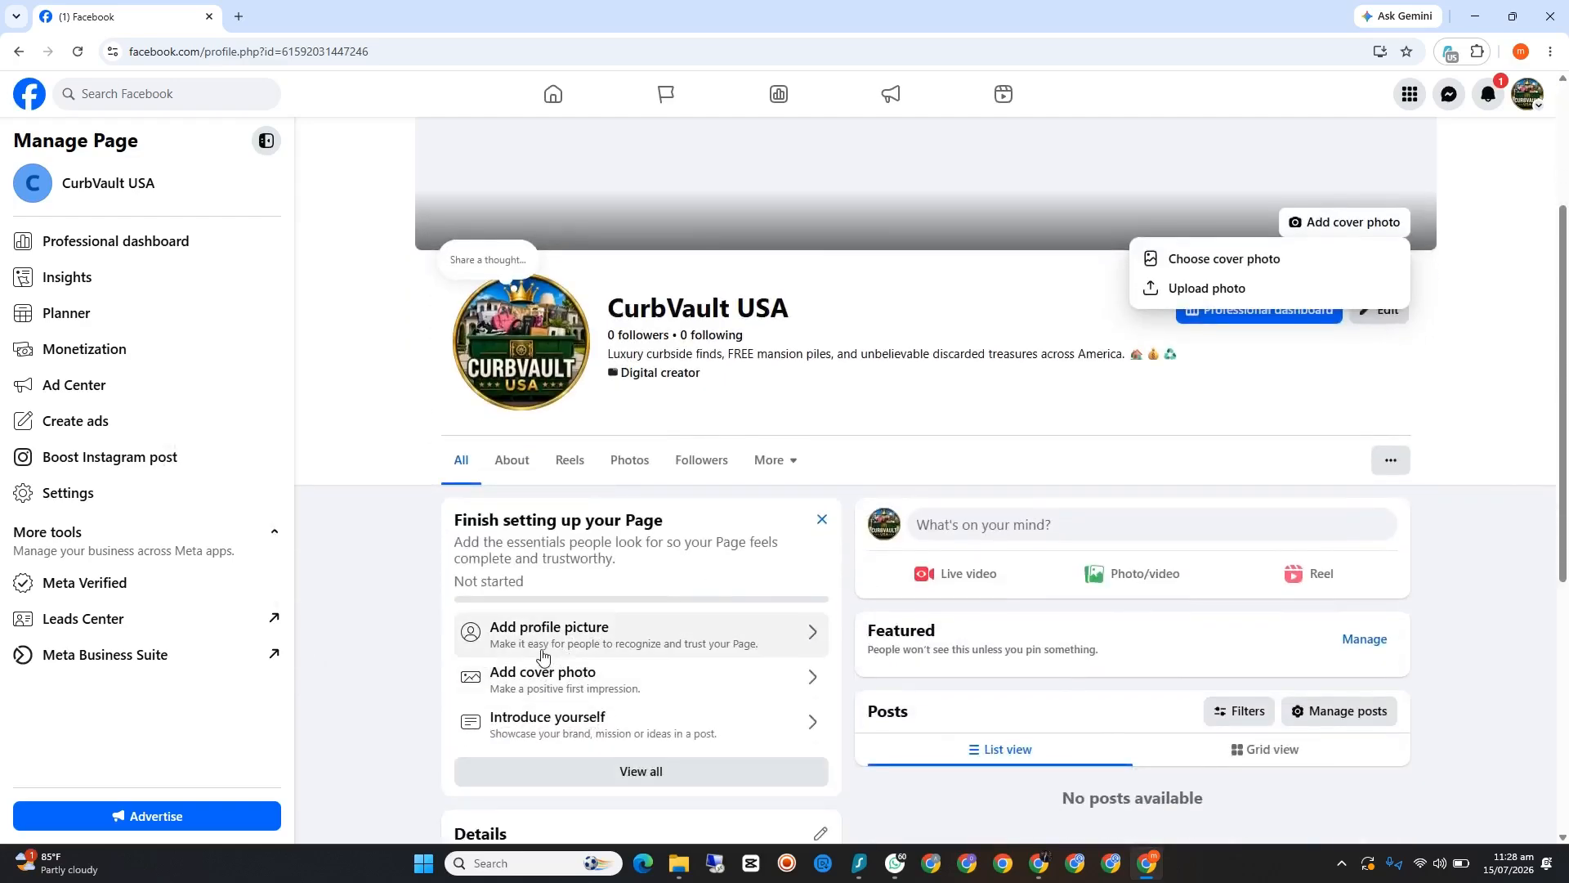
pyautogui.click(632, 677)
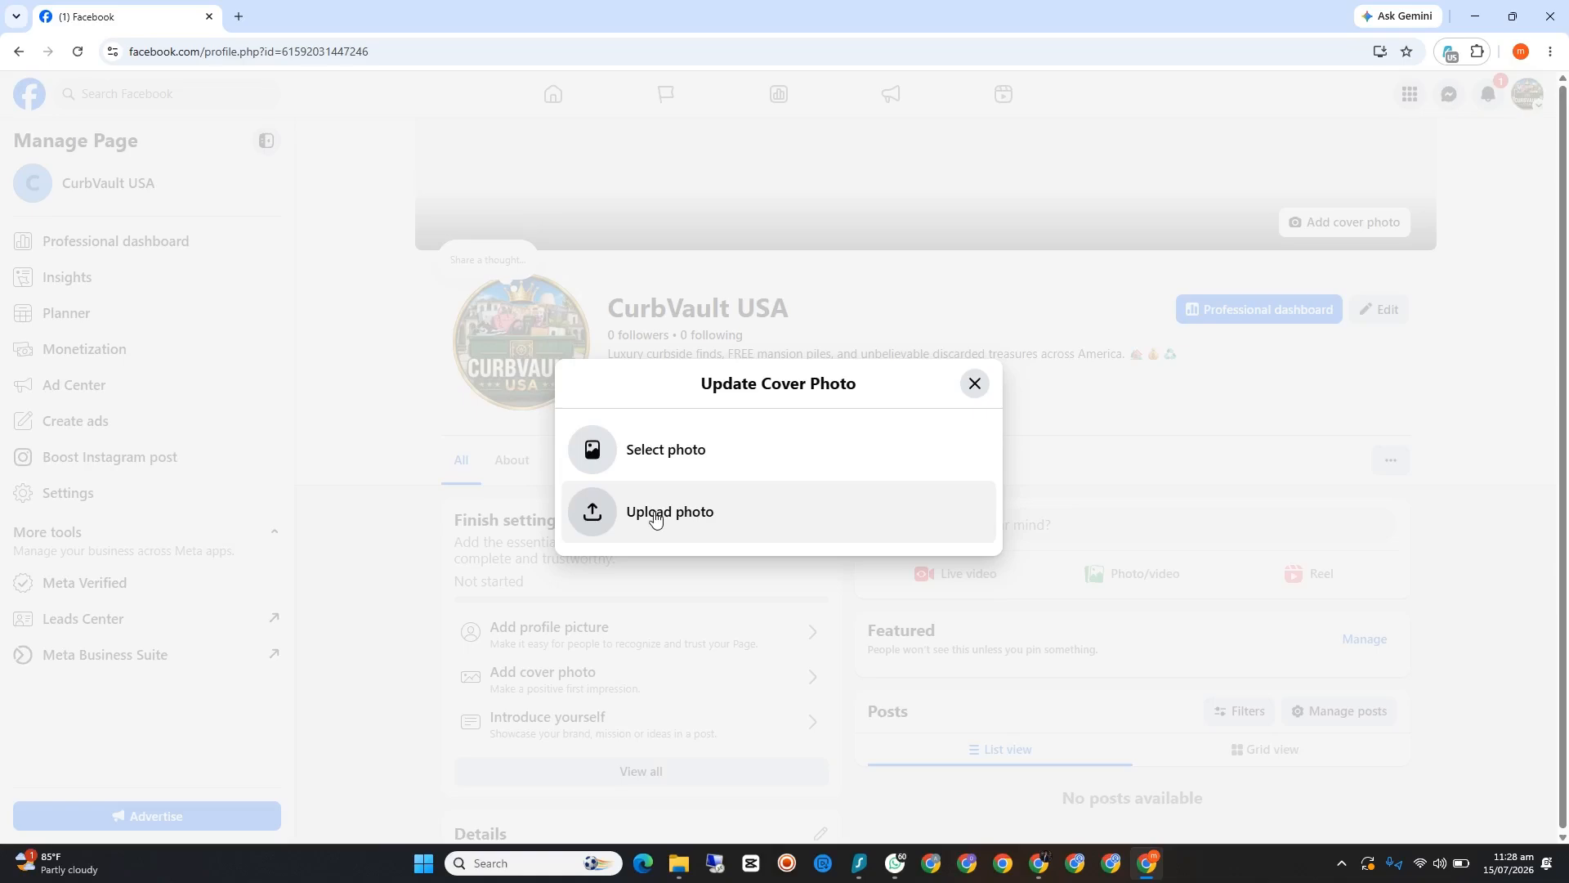
pyautogui.click(691, 512)
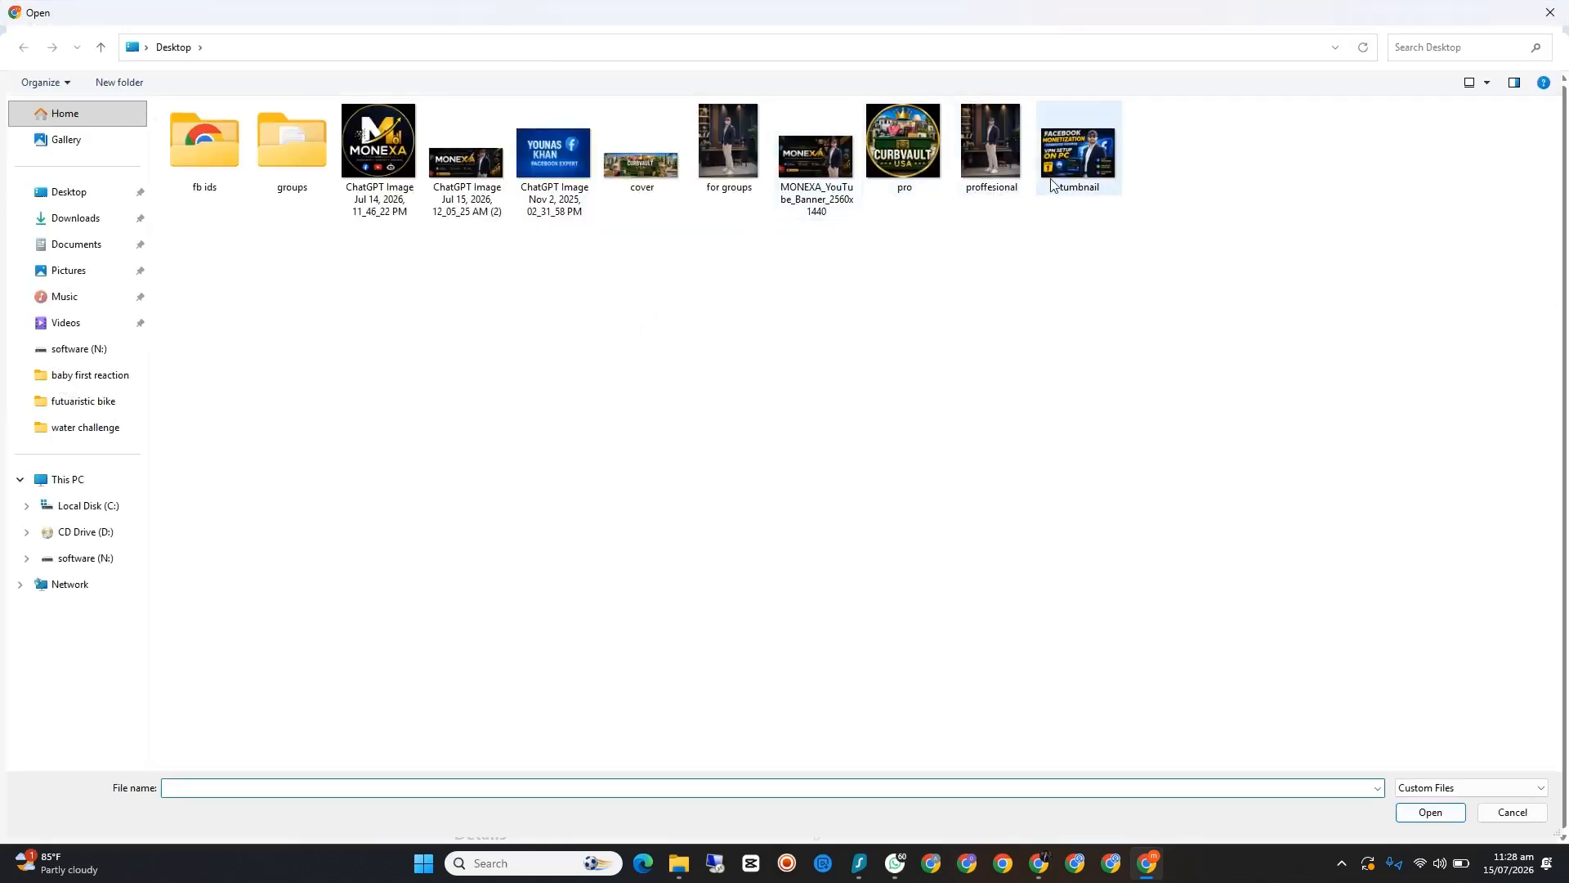
pyautogui.click(642, 159)
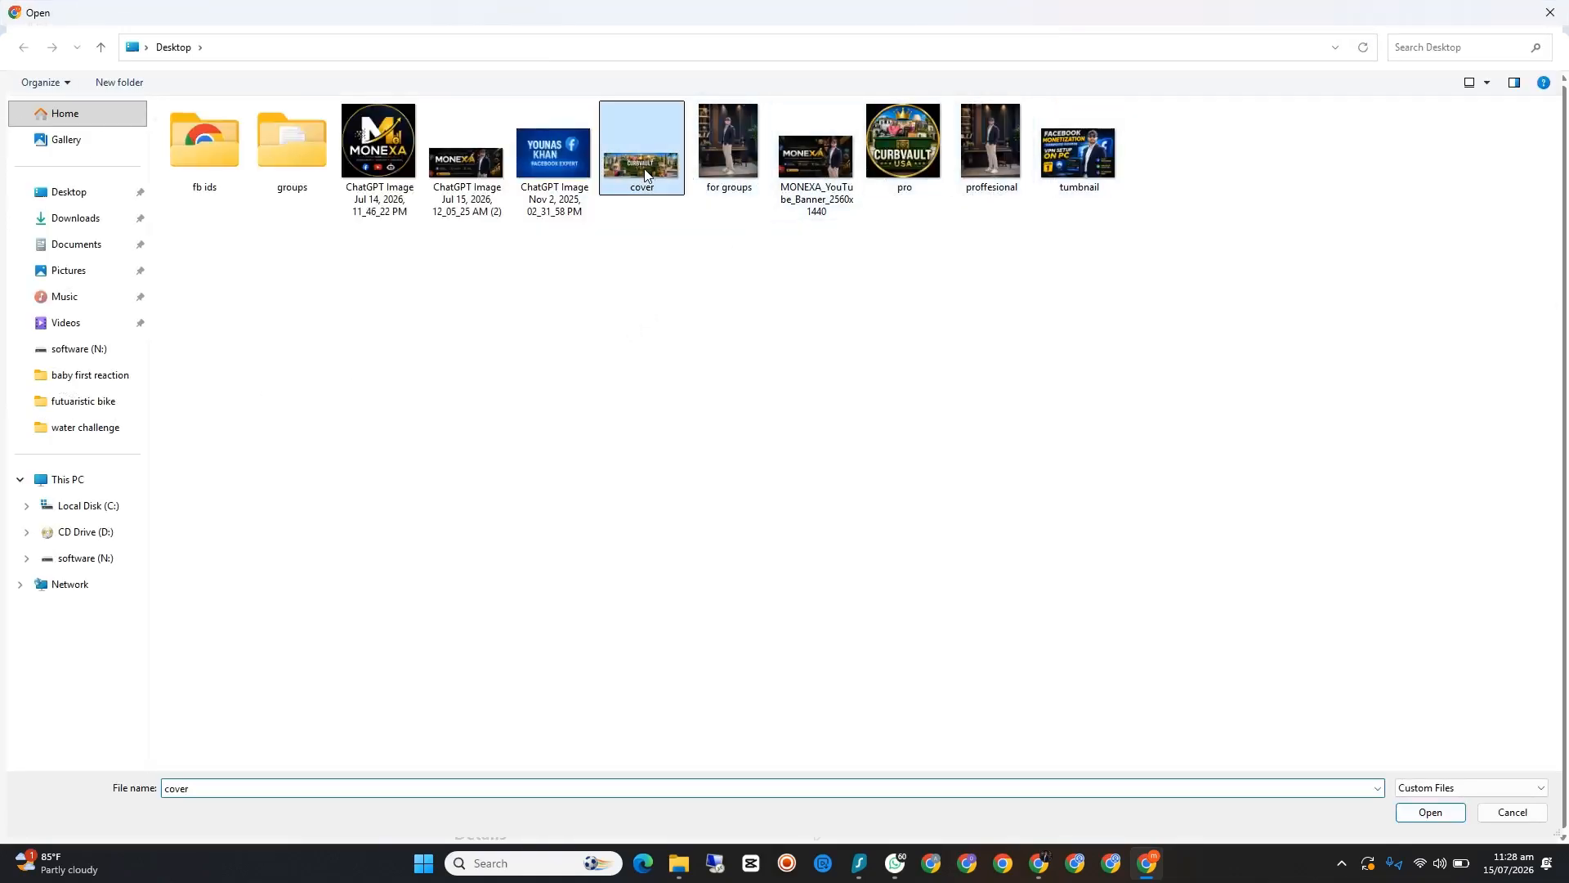
pyautogui.click(1423, 821)
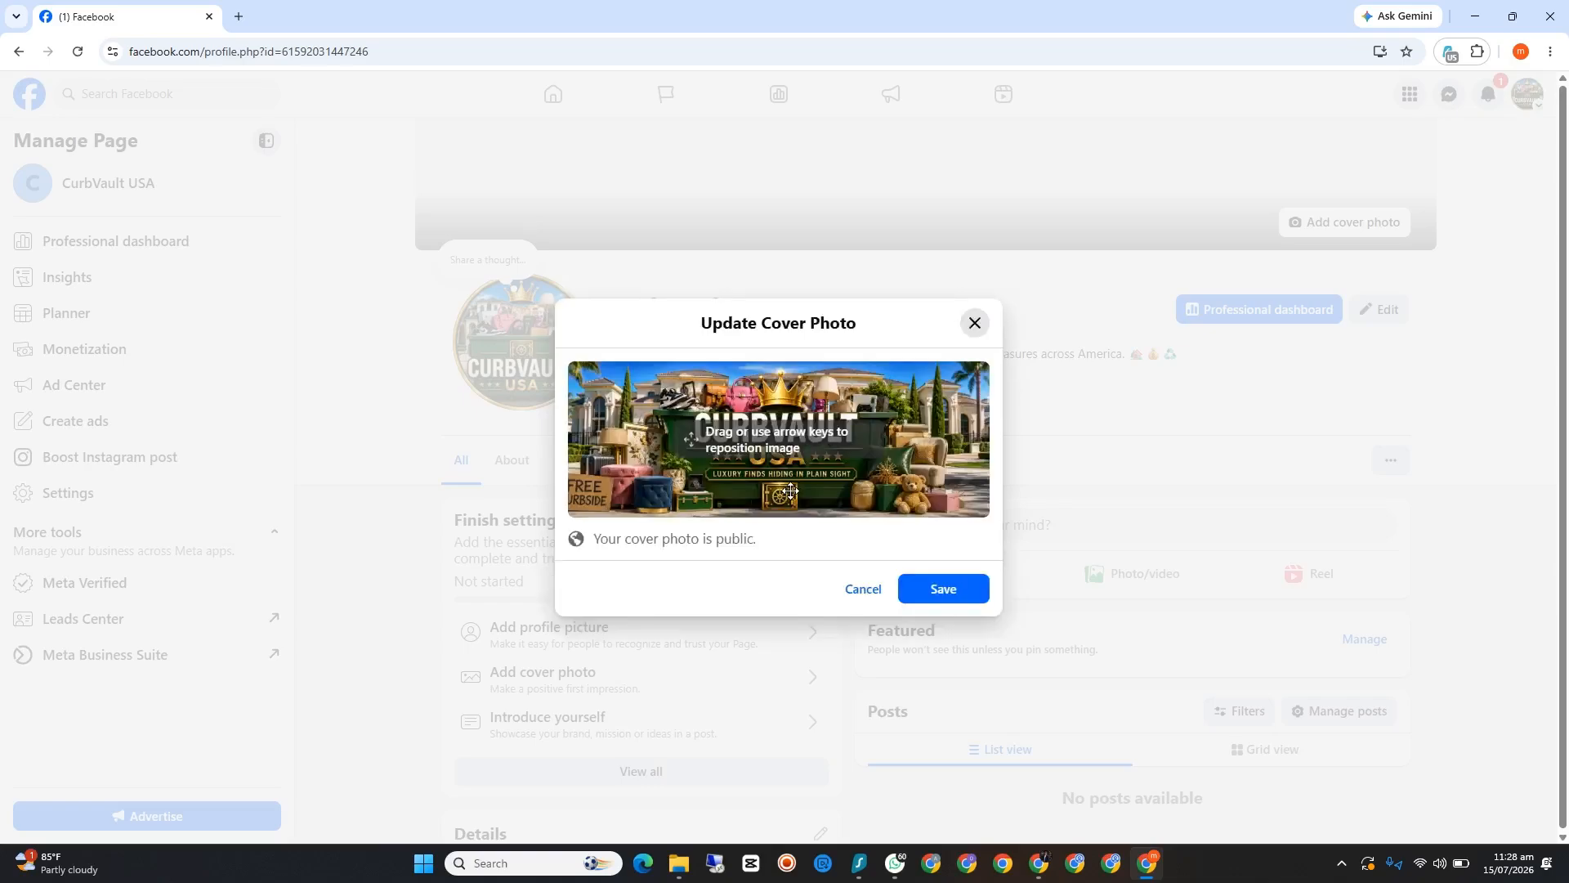
pyautogui.click(933, 590)
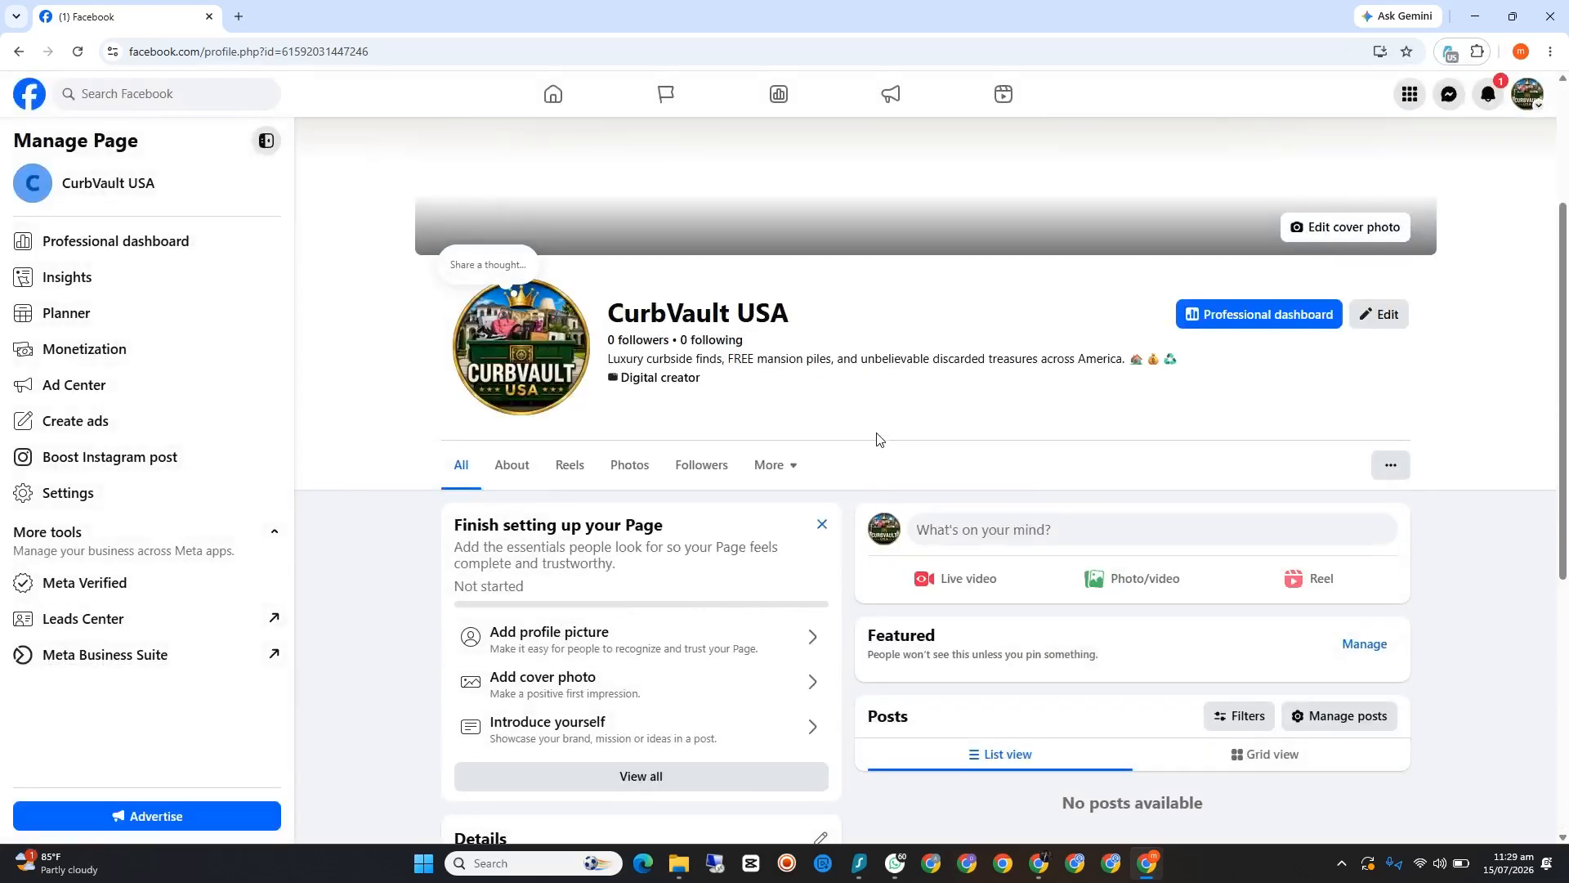
# Step: Review the Page's new cover and profile pictures, details and photos, and reload the Page
pyautogui.scroll(-3, 872, 438)
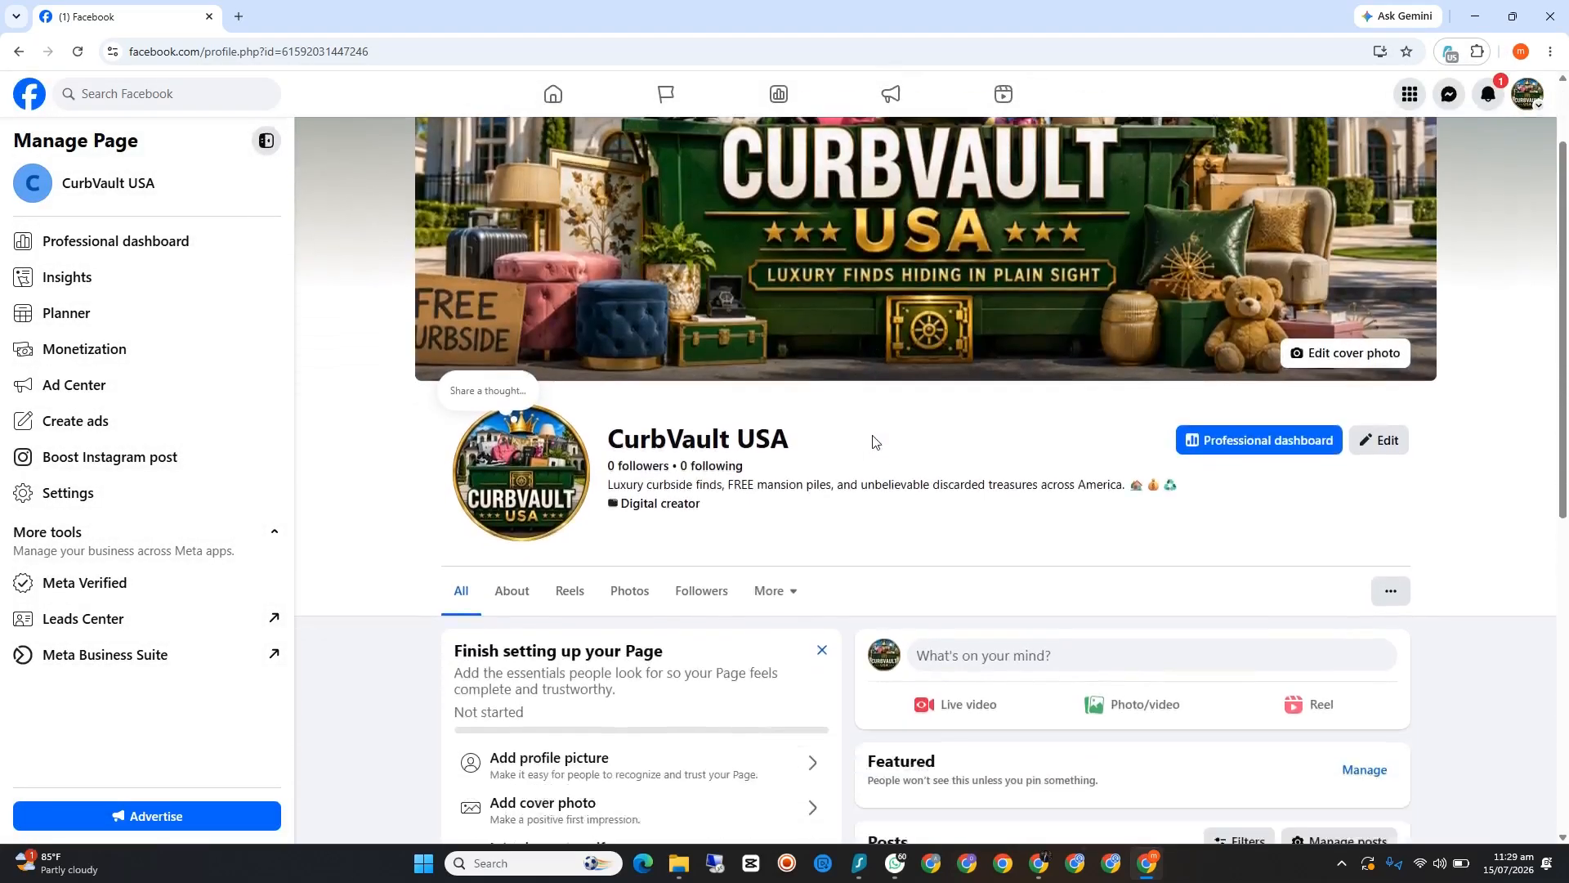
pyautogui.scroll(3, 873, 440)
pyautogui.scroll(-7, 872, 440)
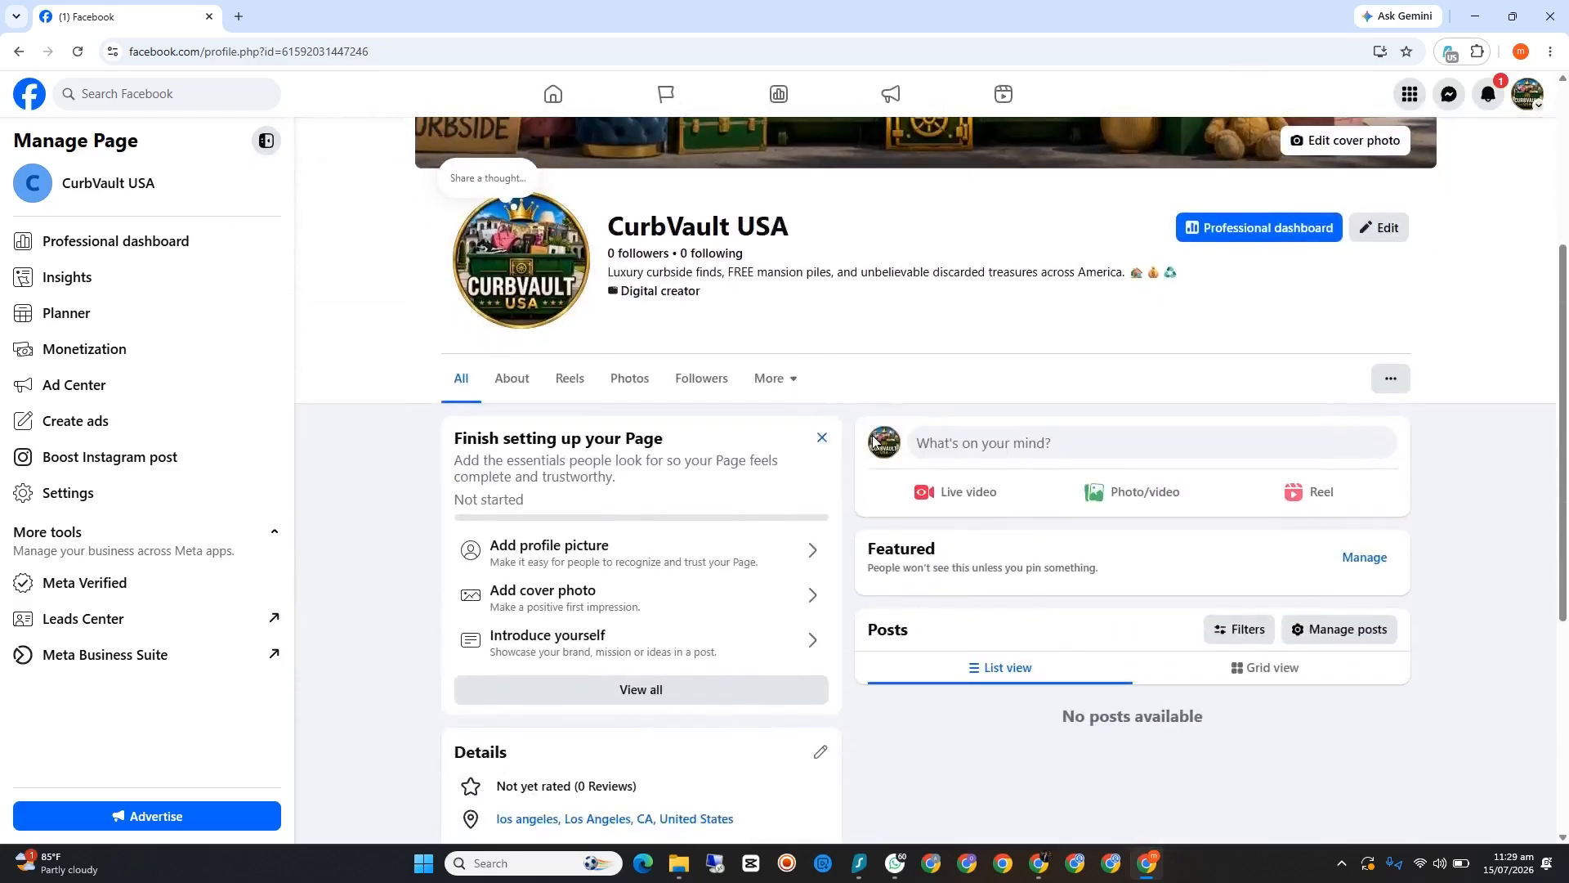
pyautogui.scroll(7, 873, 442)
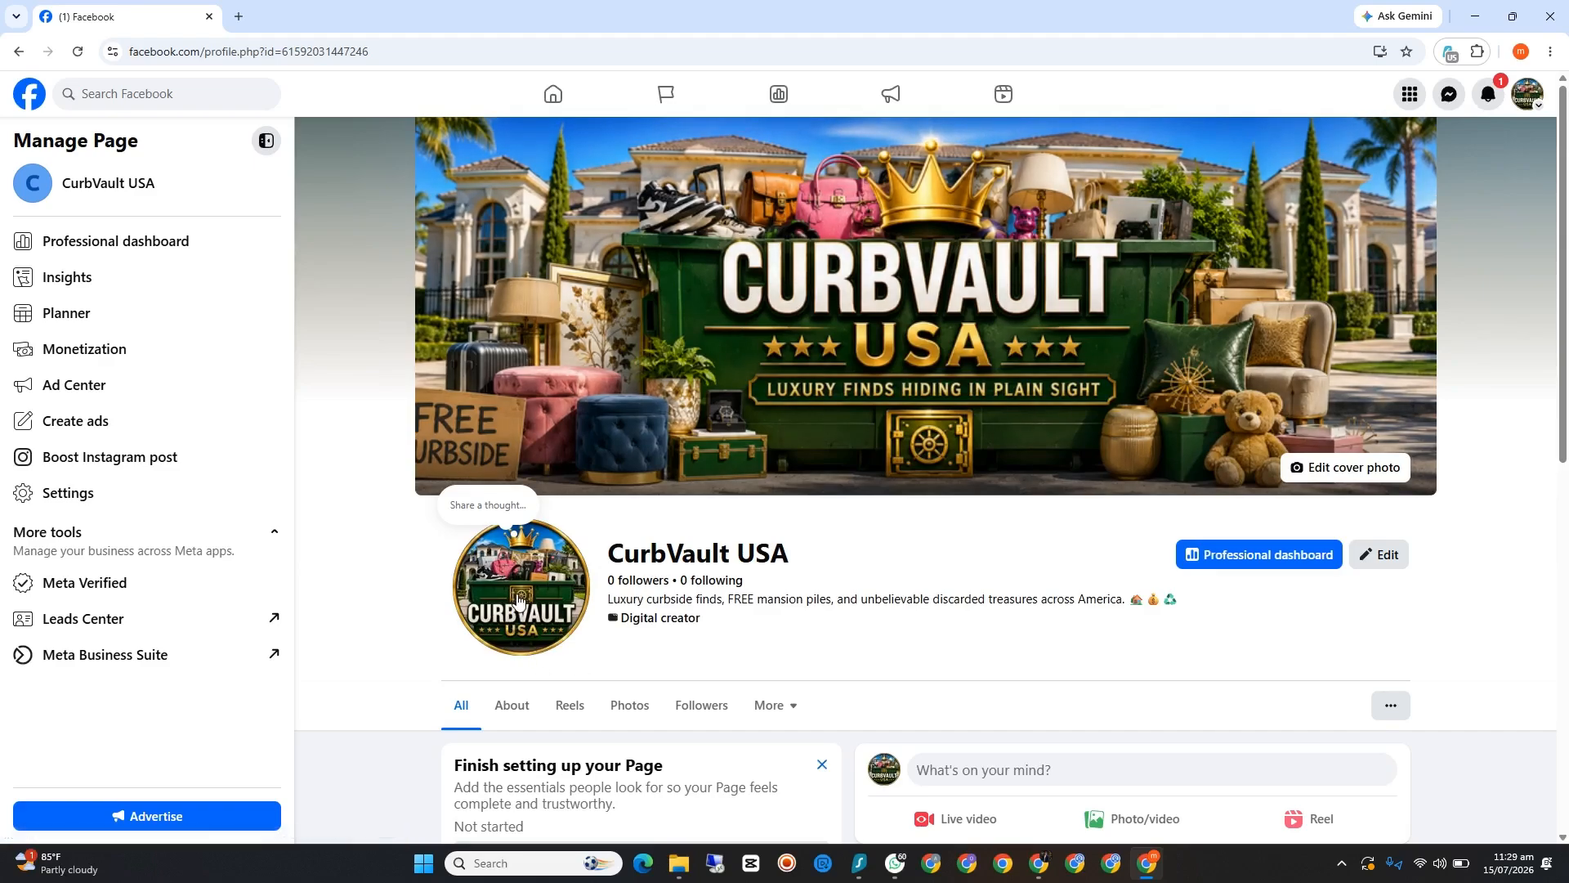
pyautogui.scroll(-3, 858, 343)
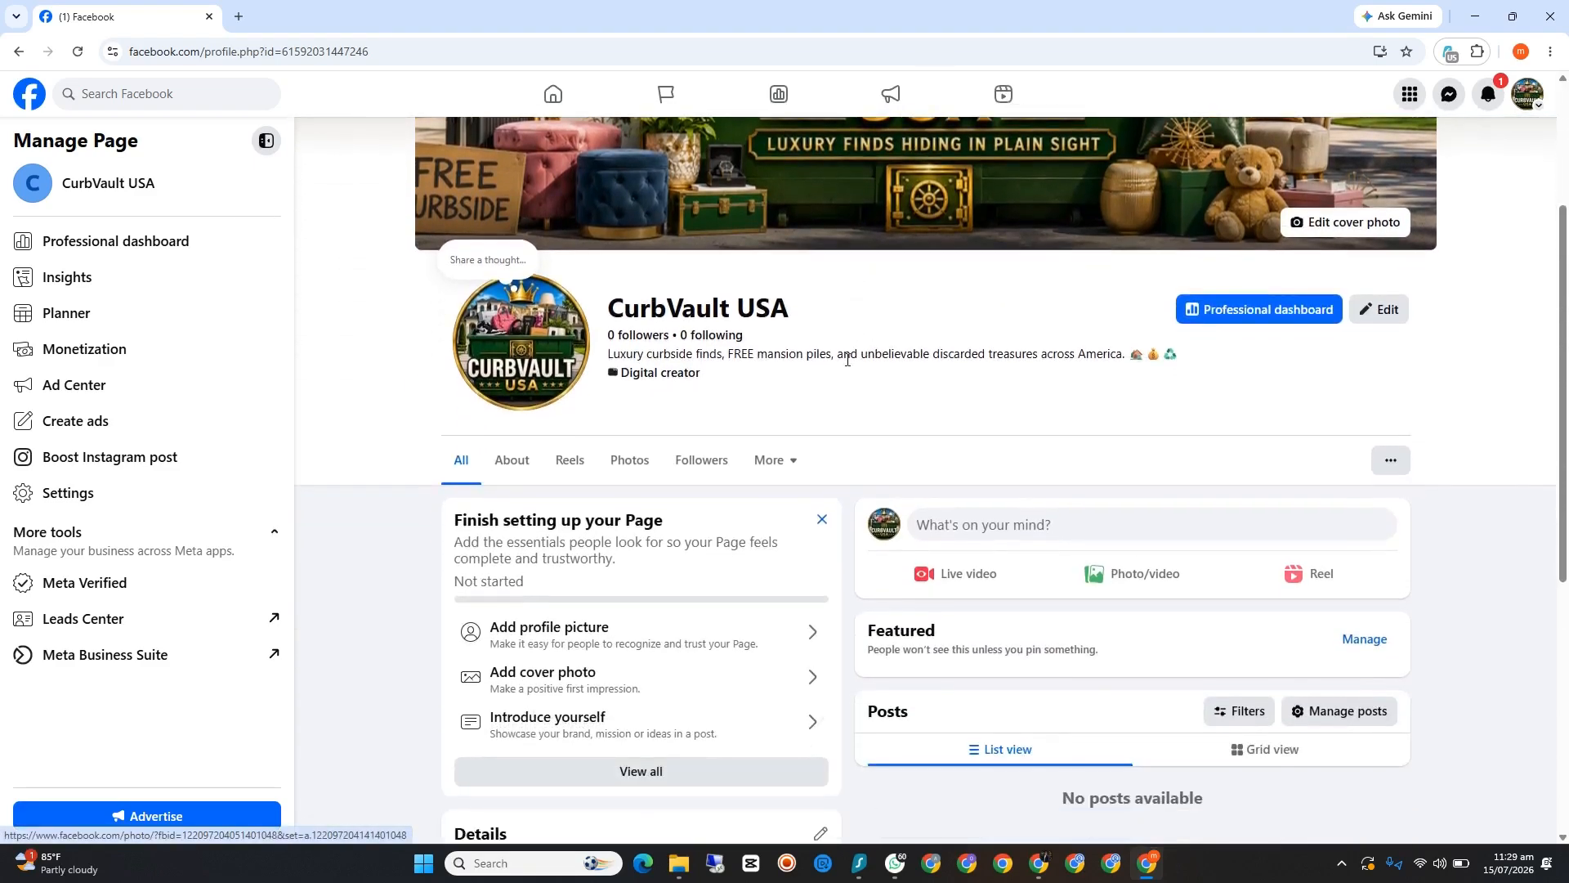
pyautogui.scroll(-6, 847, 359)
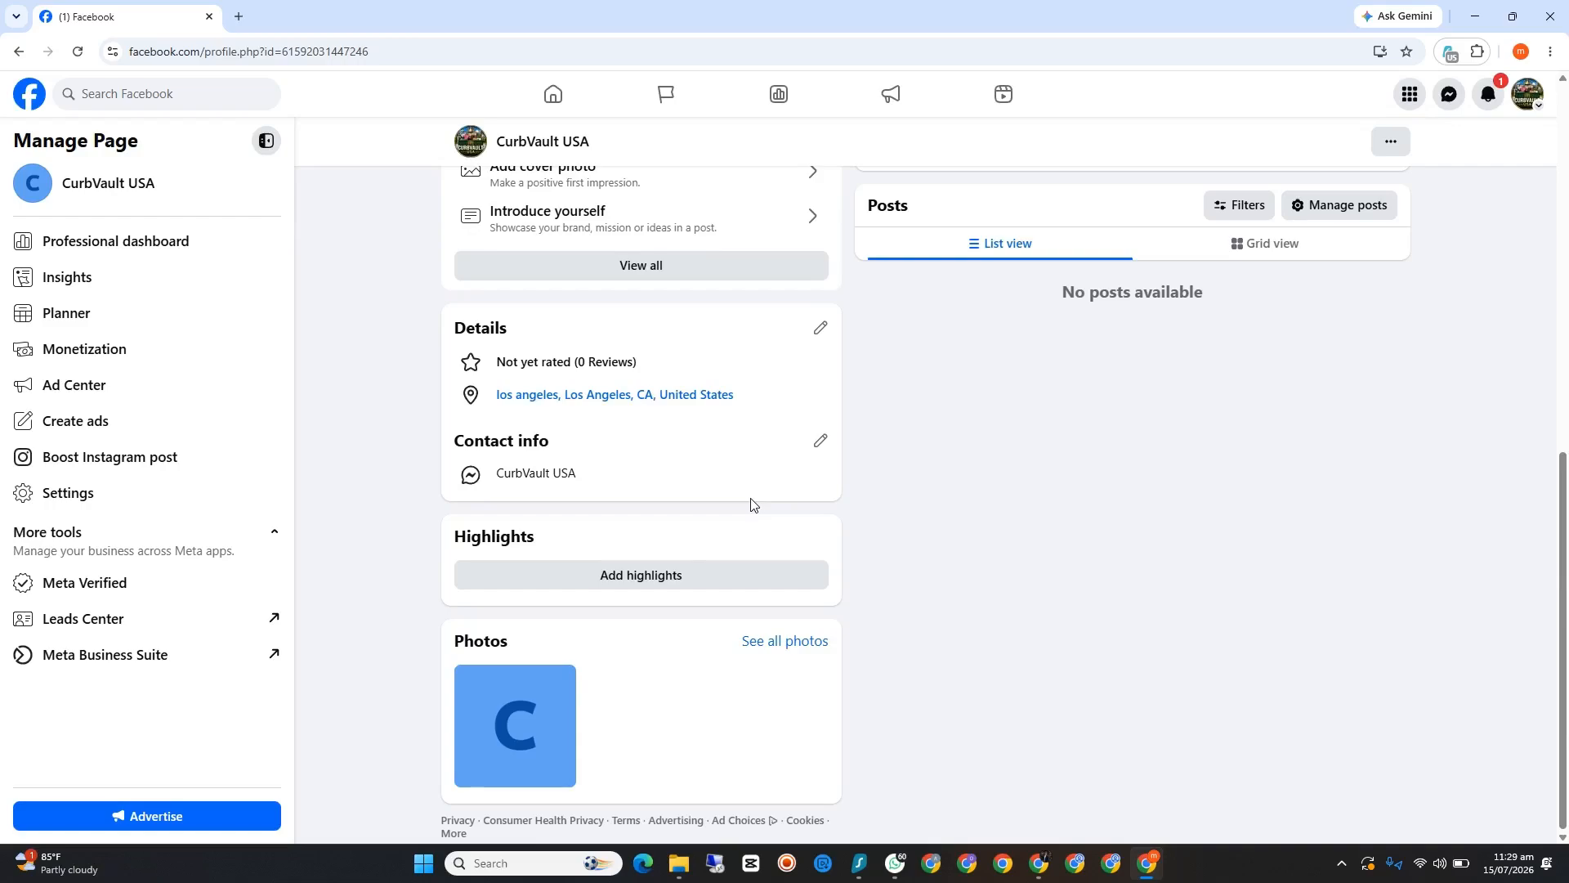
pyautogui.scroll(9, 751, 503)
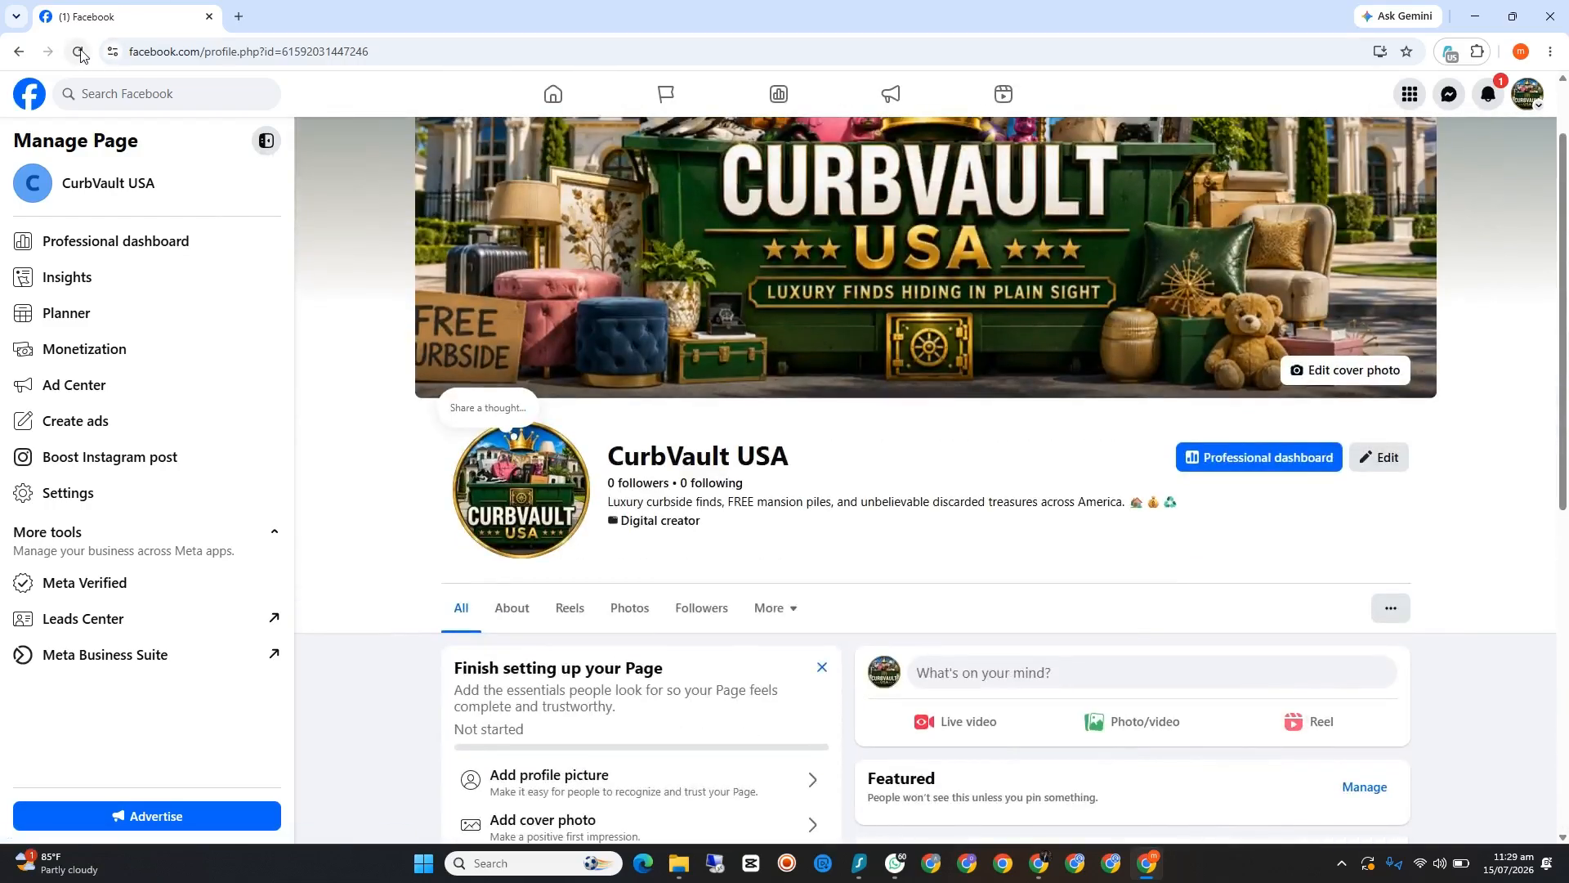
pyautogui.click(79, 51)
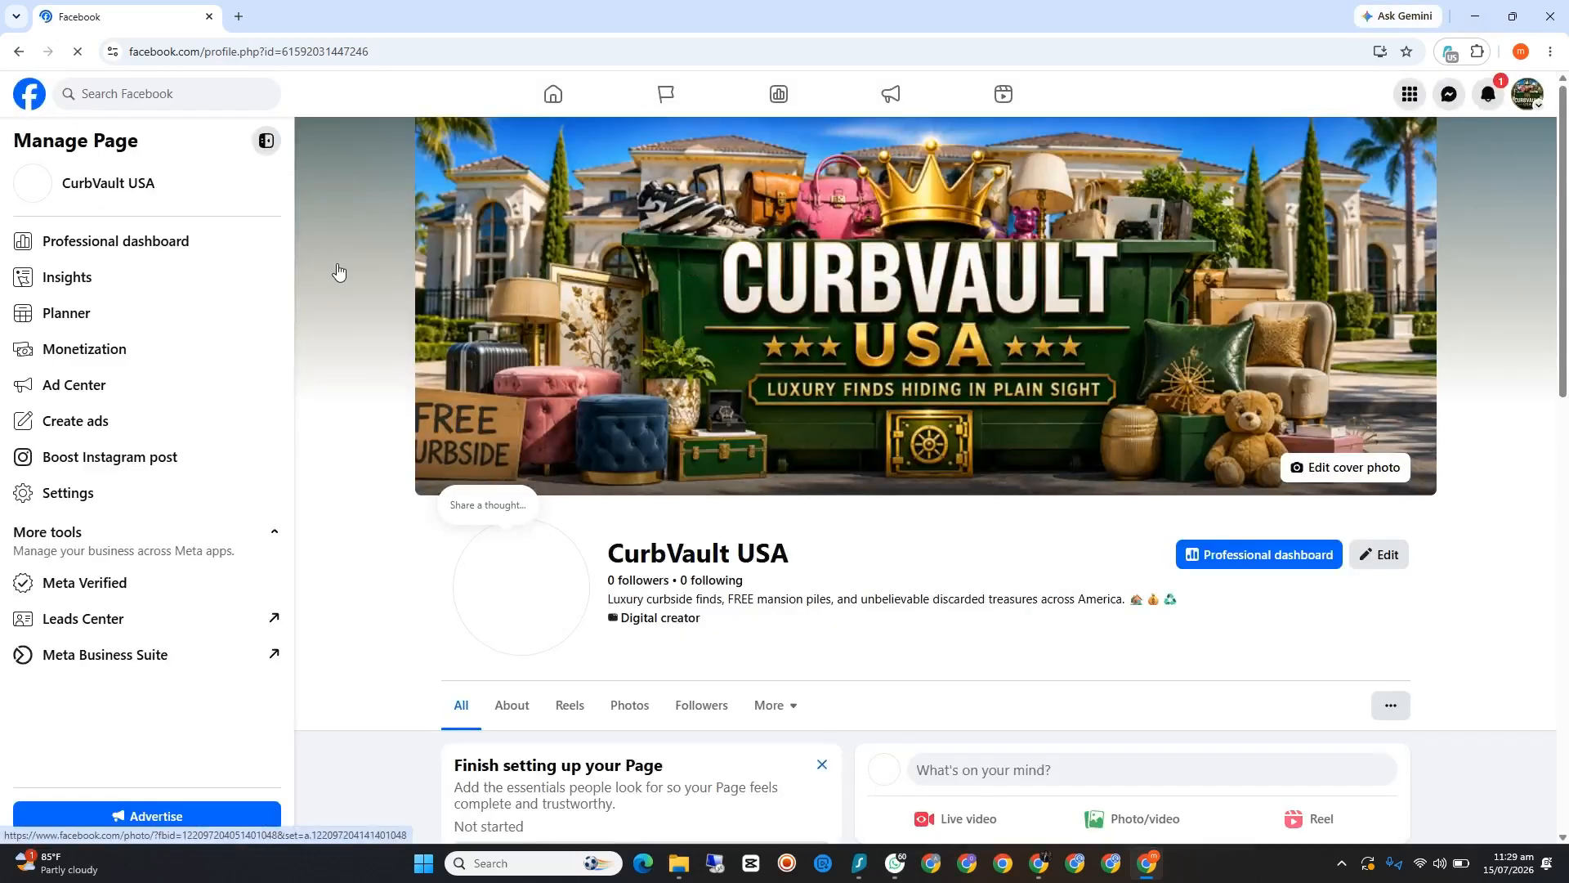
pyautogui.scroll(-4, 161, 261)
# Step: Check the Page's Content monetization status in the Professional dashboard and go back to the Page
pyautogui.click(167, 241)
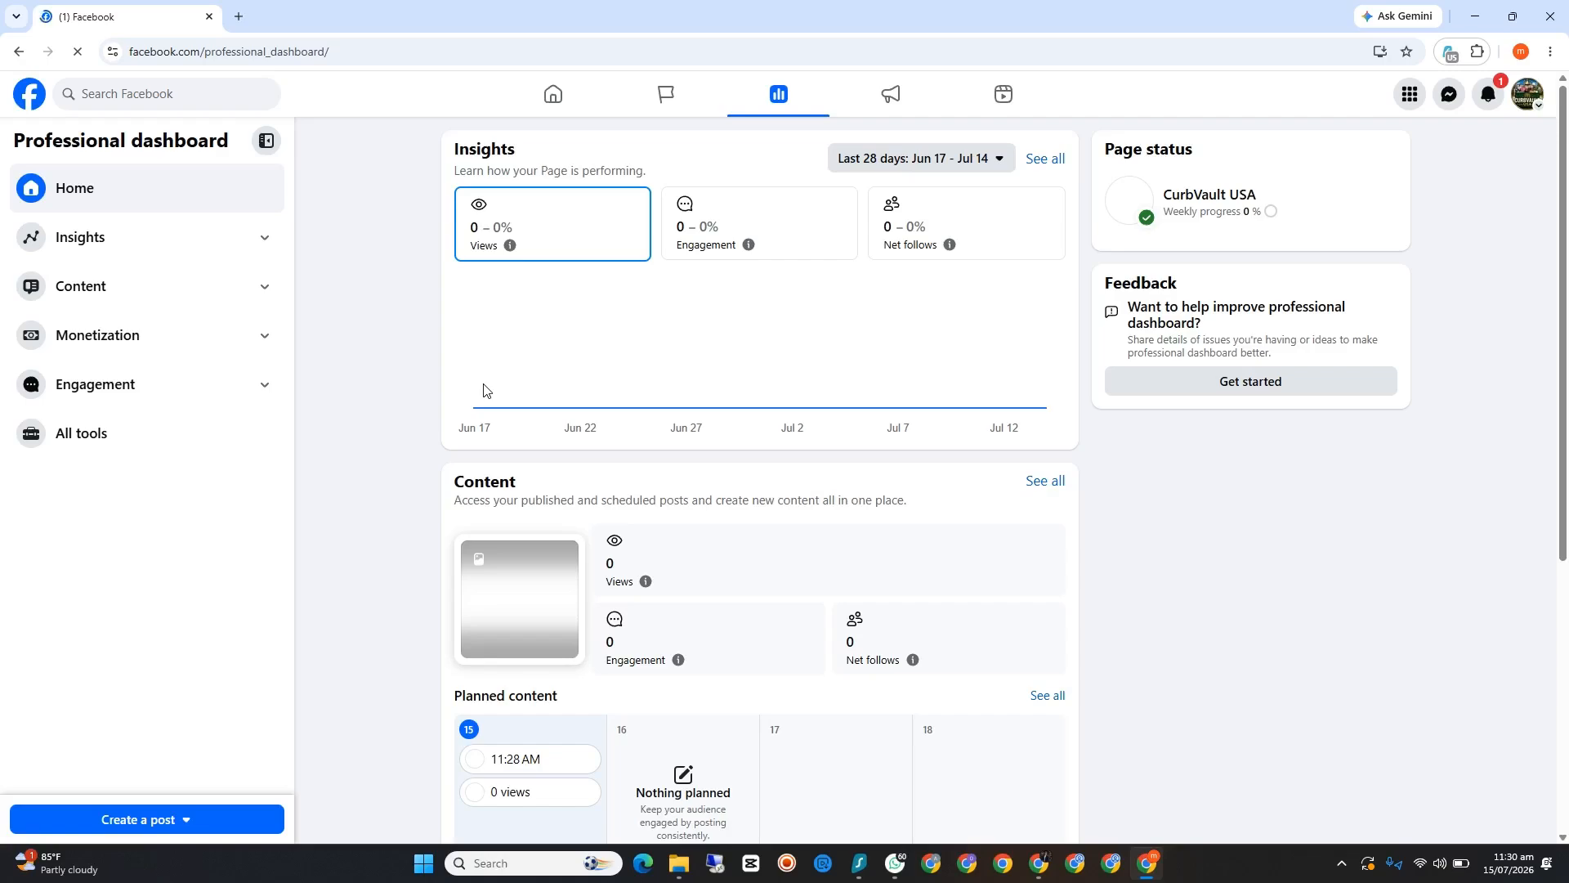
pyautogui.click(147, 339)
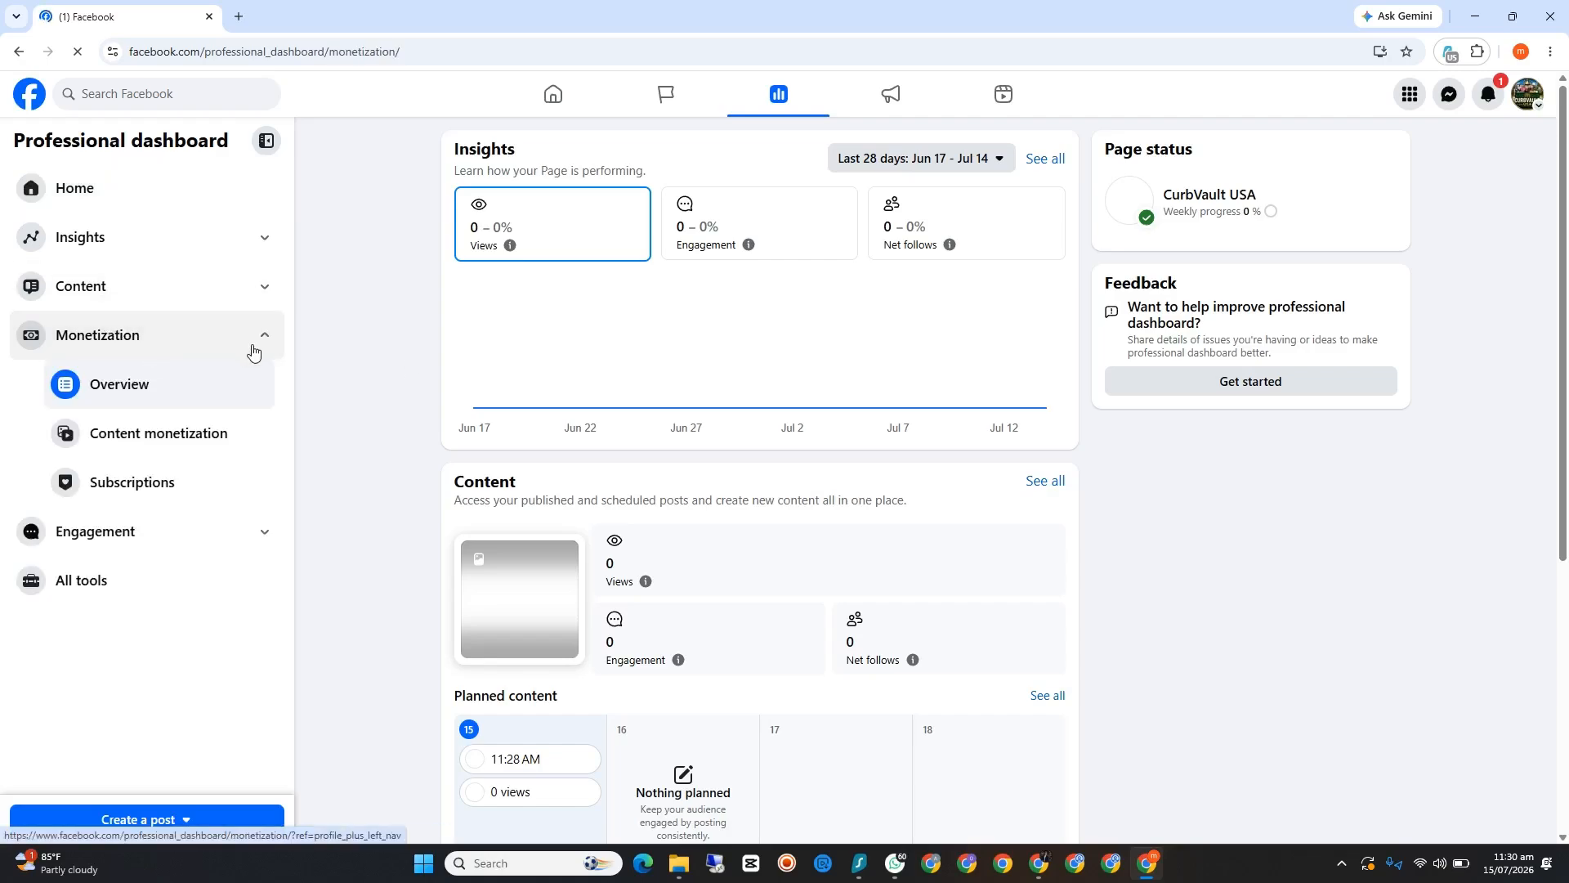
pyautogui.click(188, 434)
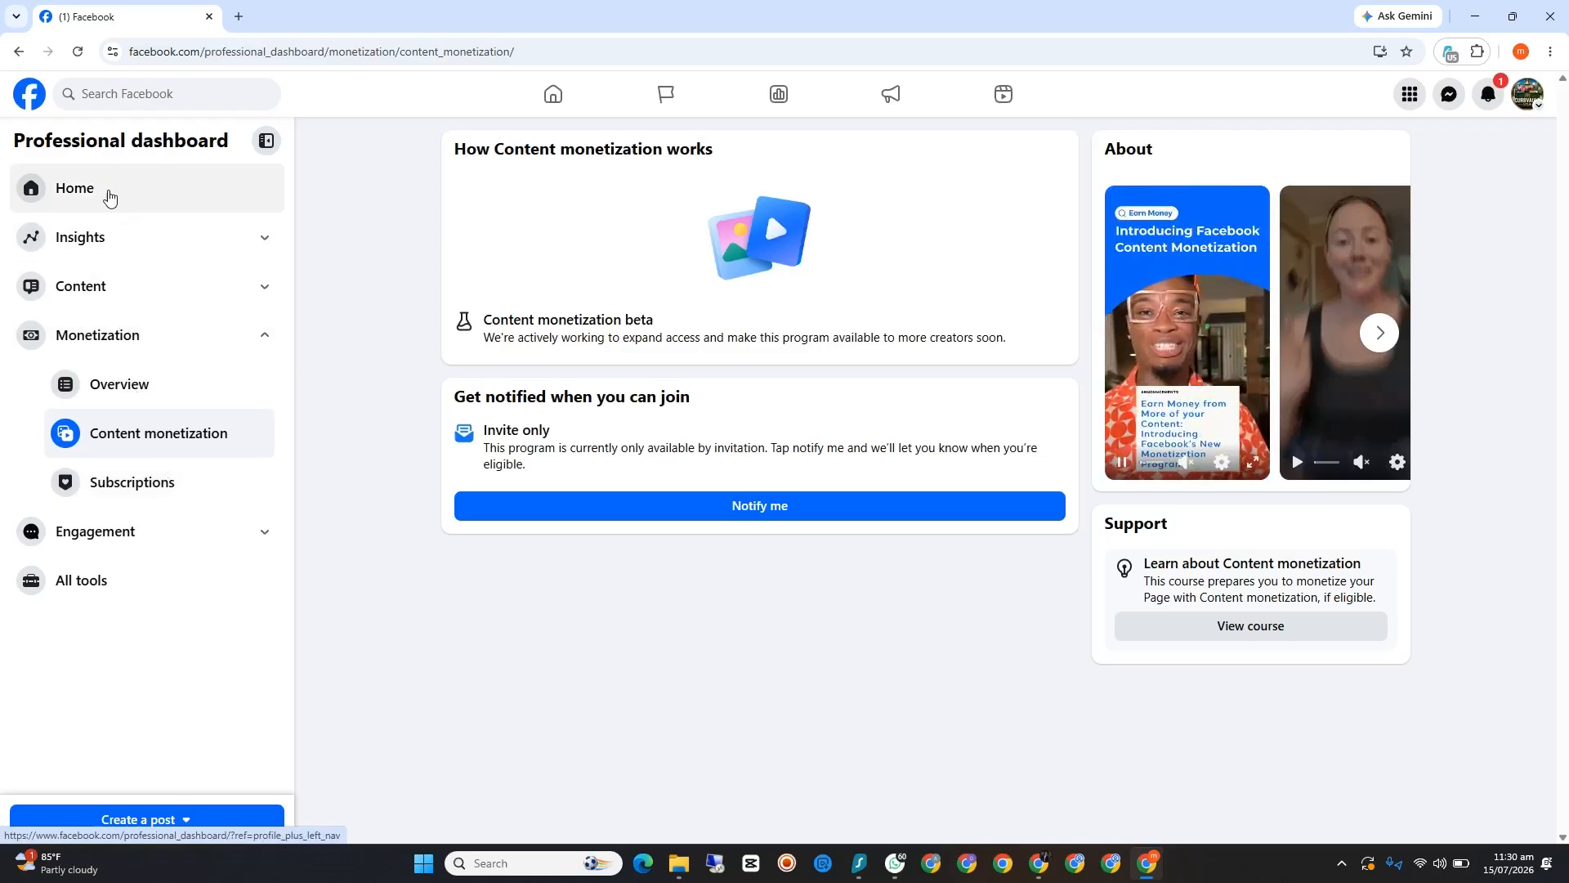
pyautogui.click(17, 51)
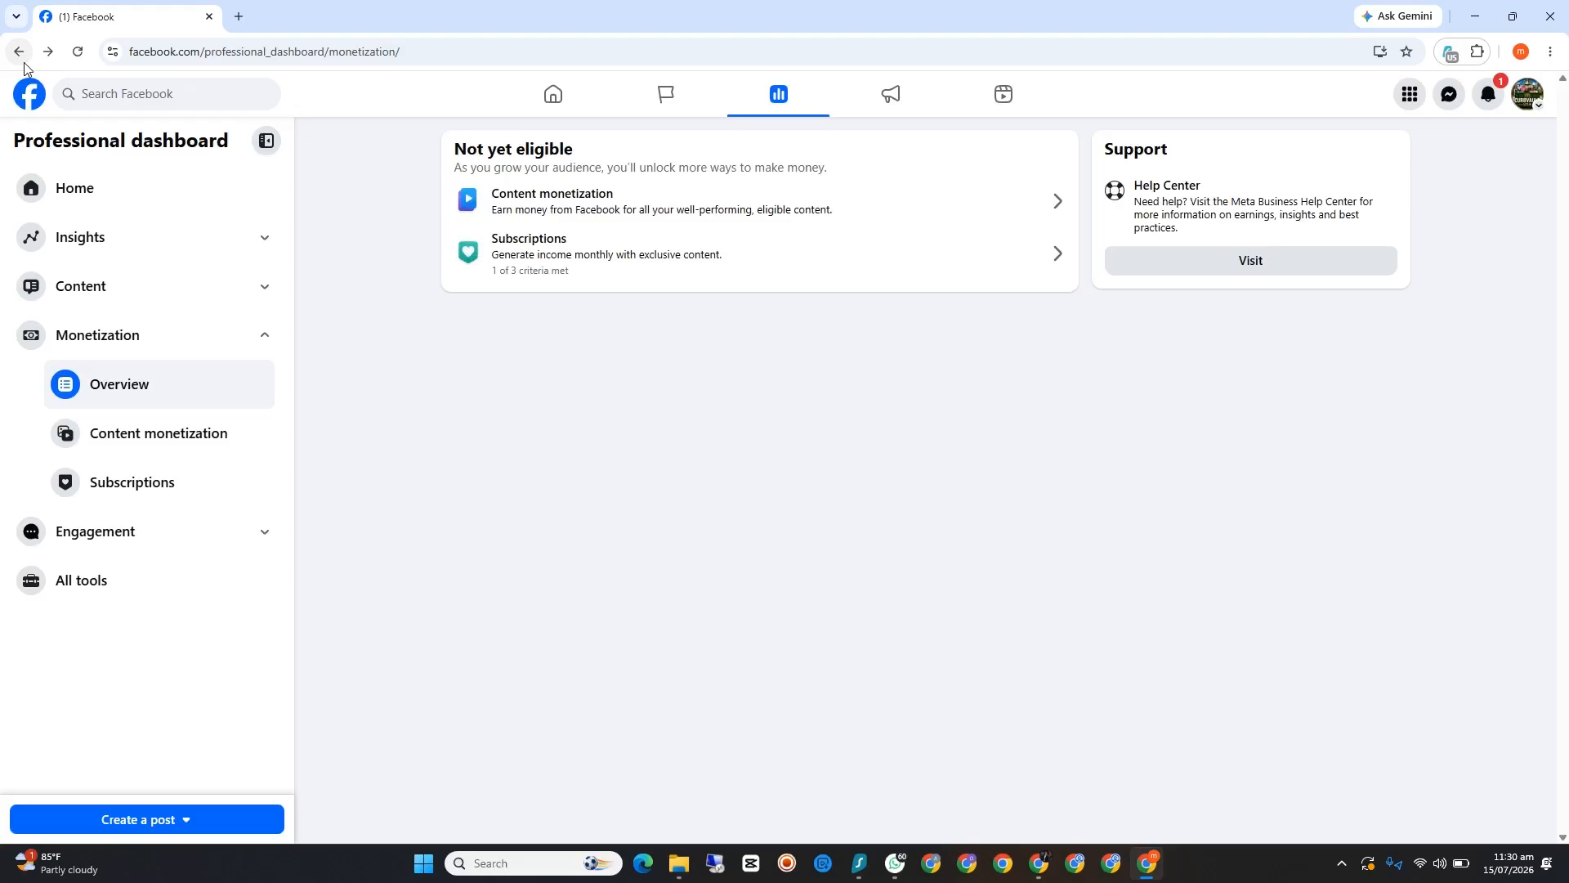
pyautogui.click(18, 54)
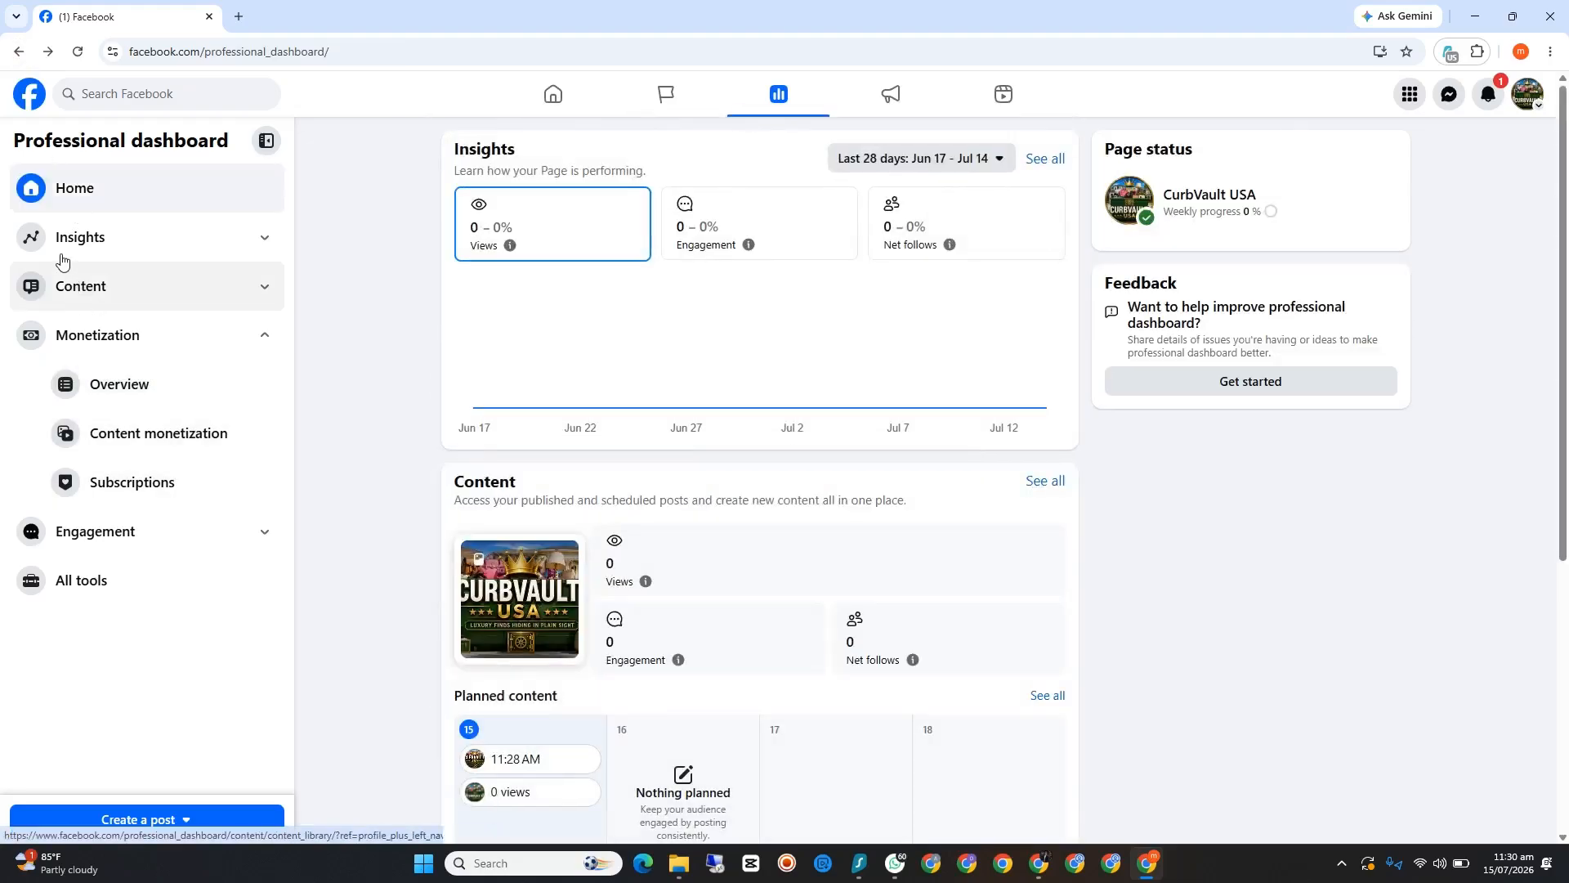
pyautogui.click(18, 52)
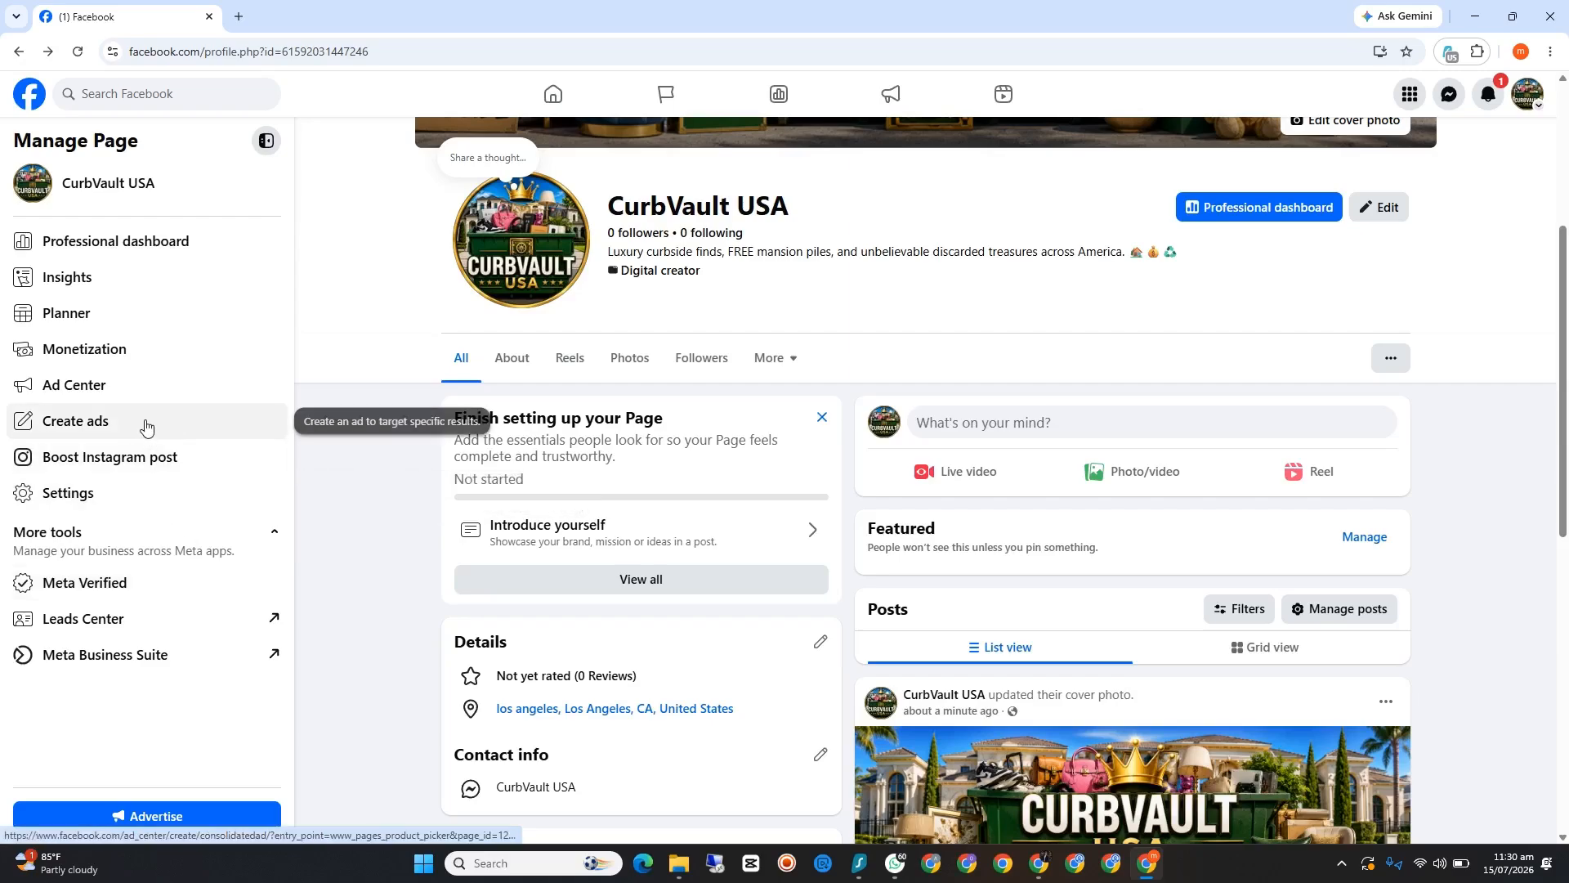
# Step: Look through the CurbVault USA Page's Settings & privacy categories and return to the Page
pyautogui.click(94, 494)
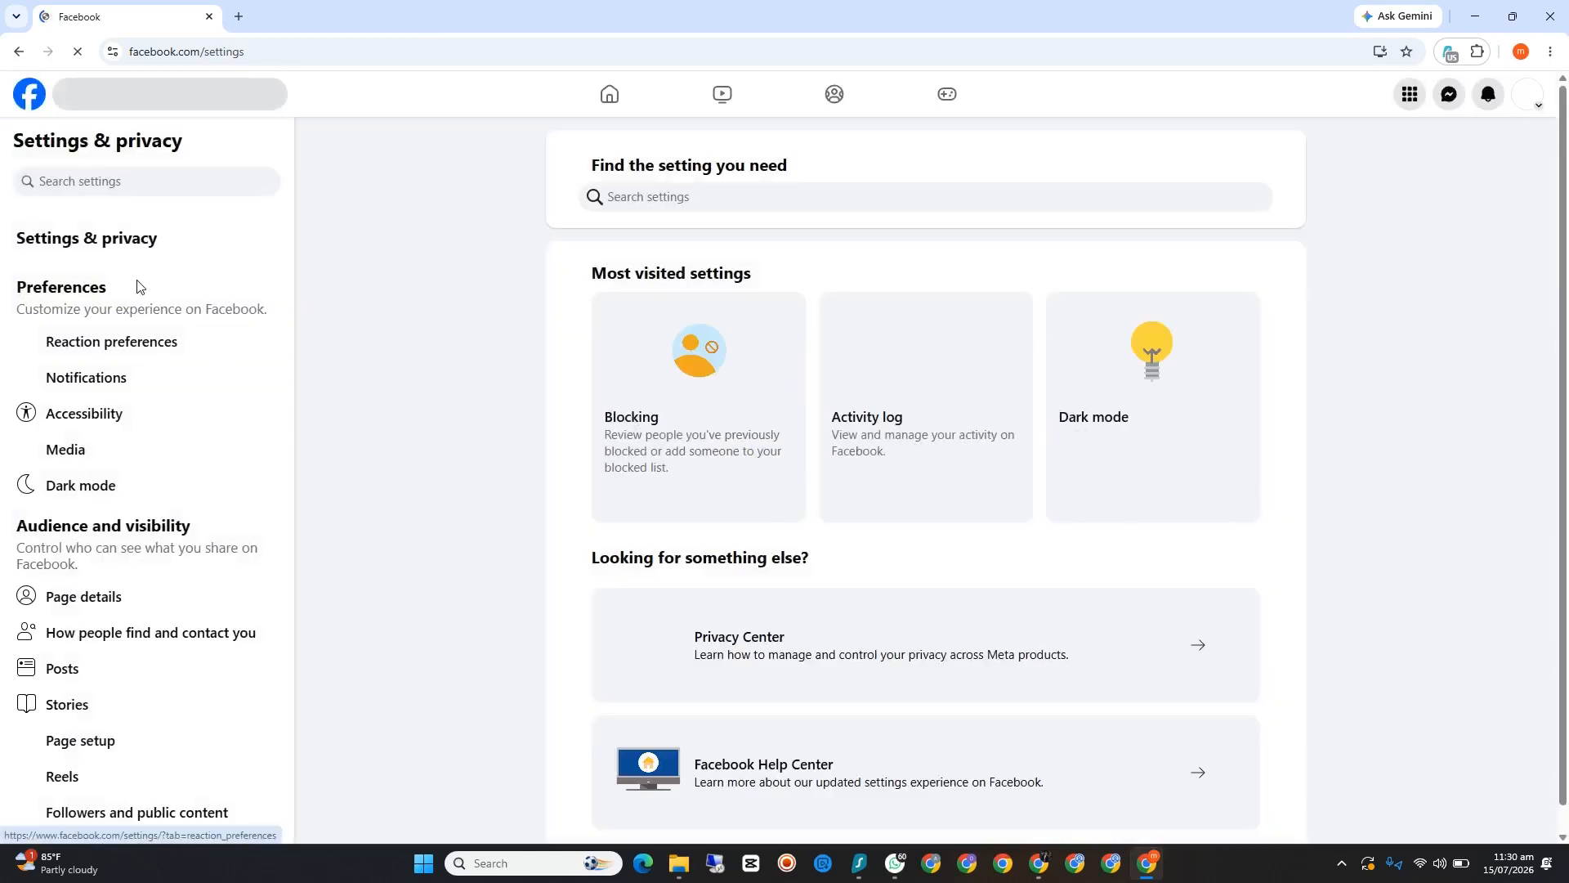
pyautogui.scroll(-2, 128, 642)
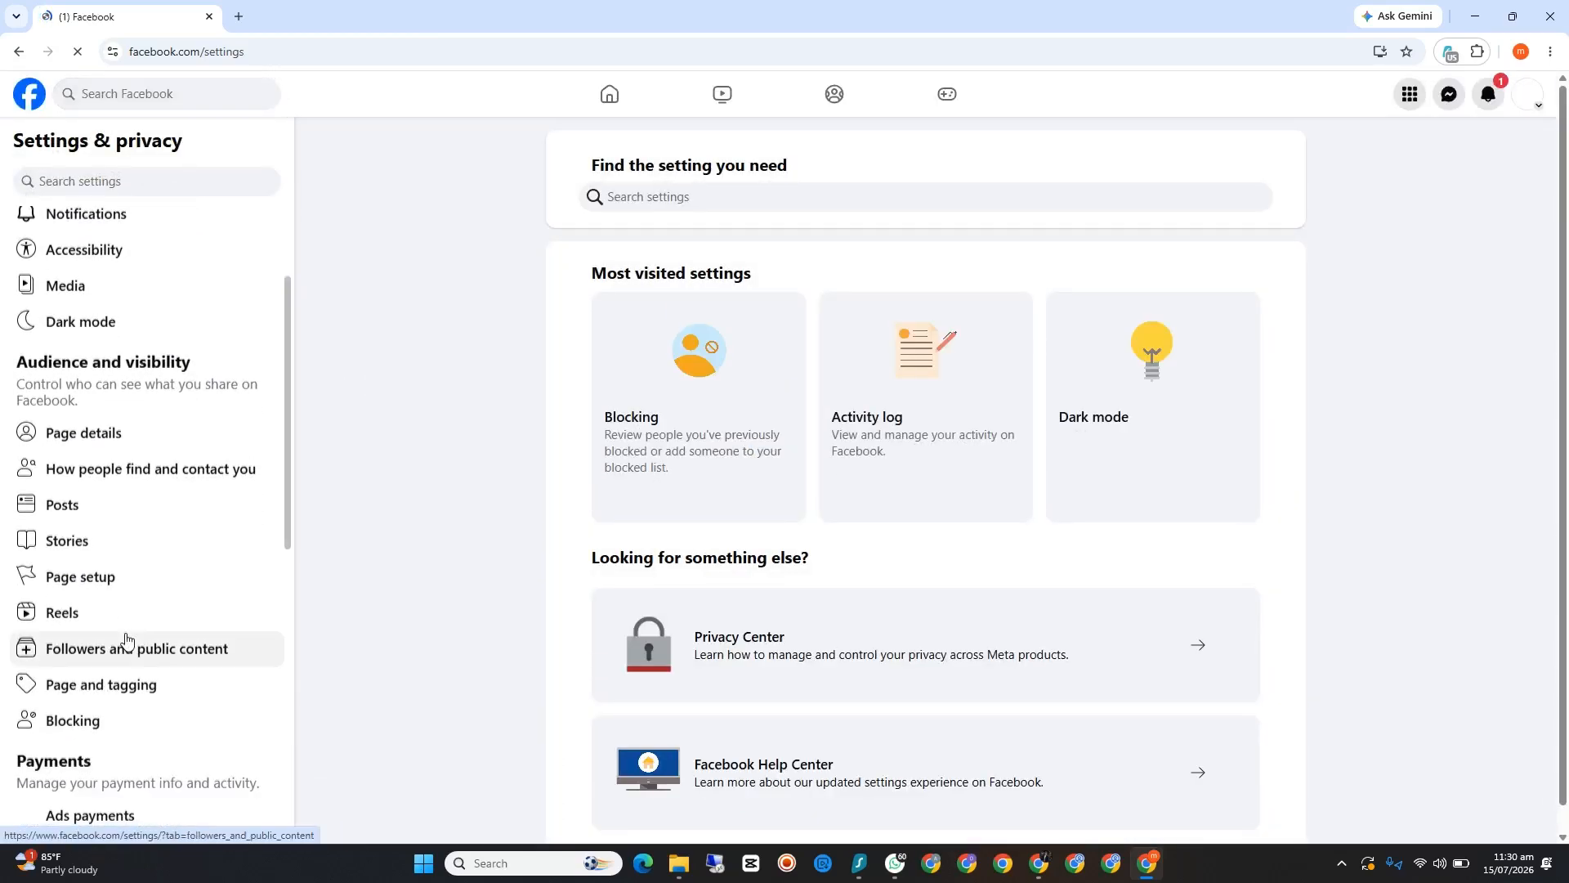
pyautogui.scroll(-2, 127, 642)
pyautogui.scroll(3, 127, 642)
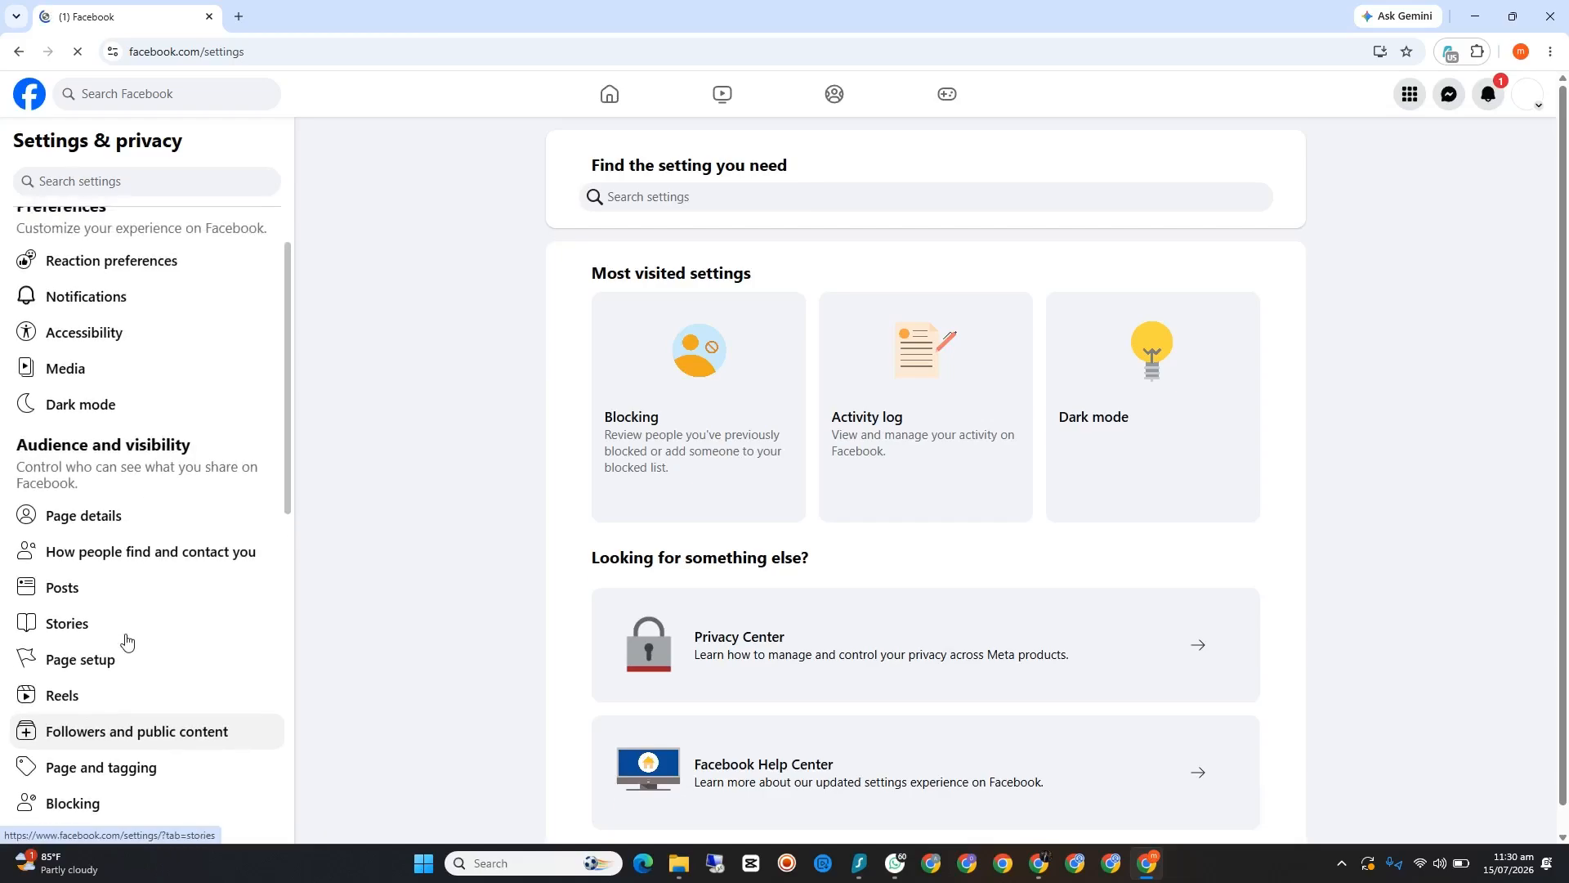
pyautogui.scroll(-3, 127, 641)
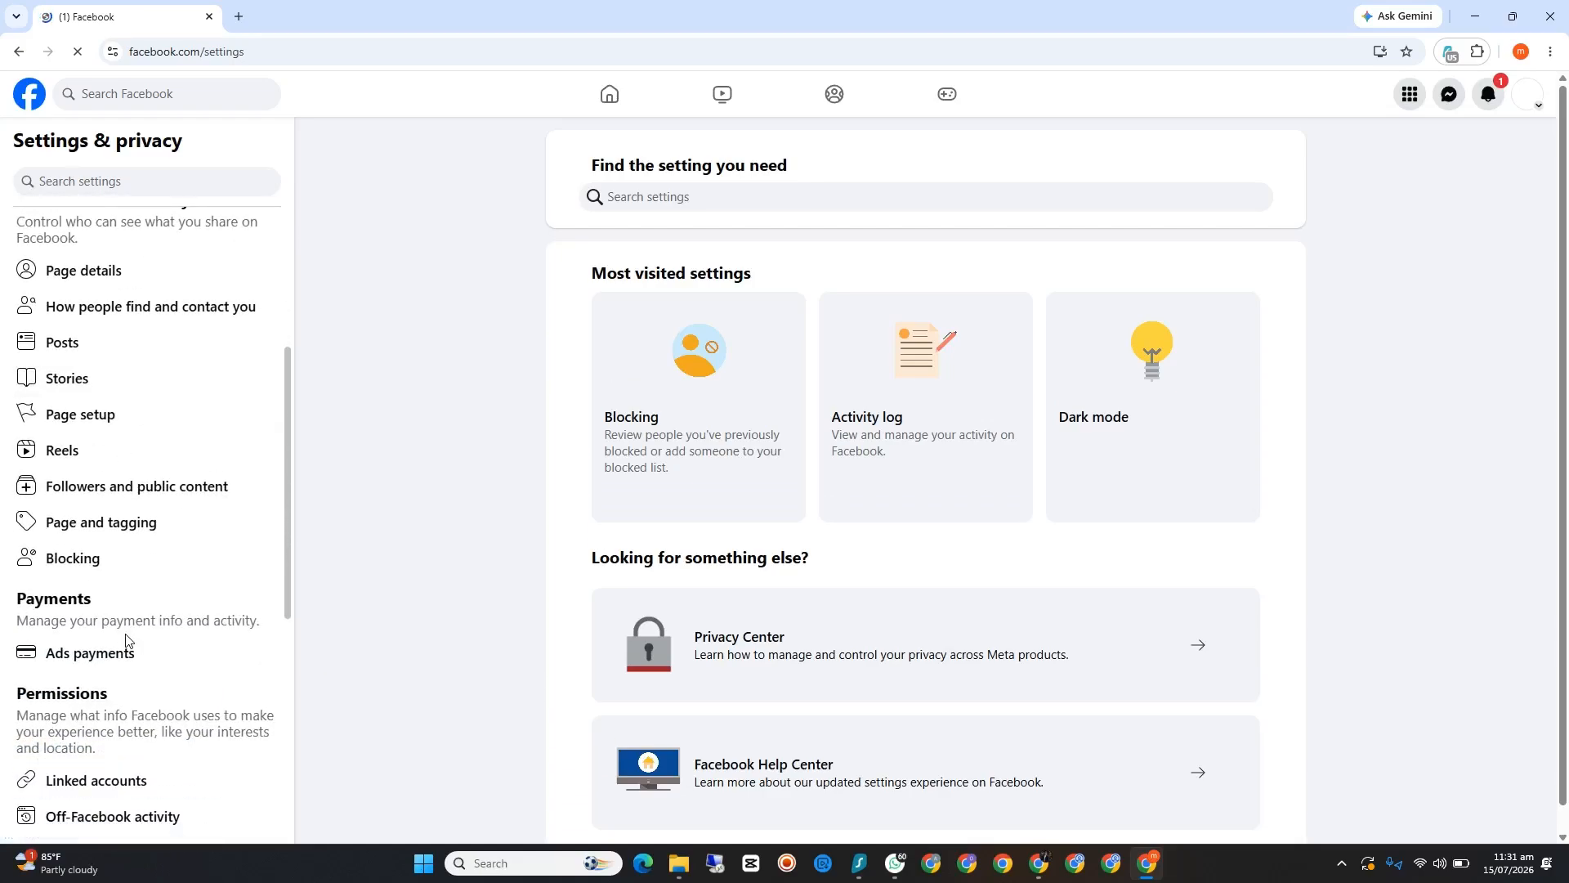
pyautogui.scroll(4, 128, 641)
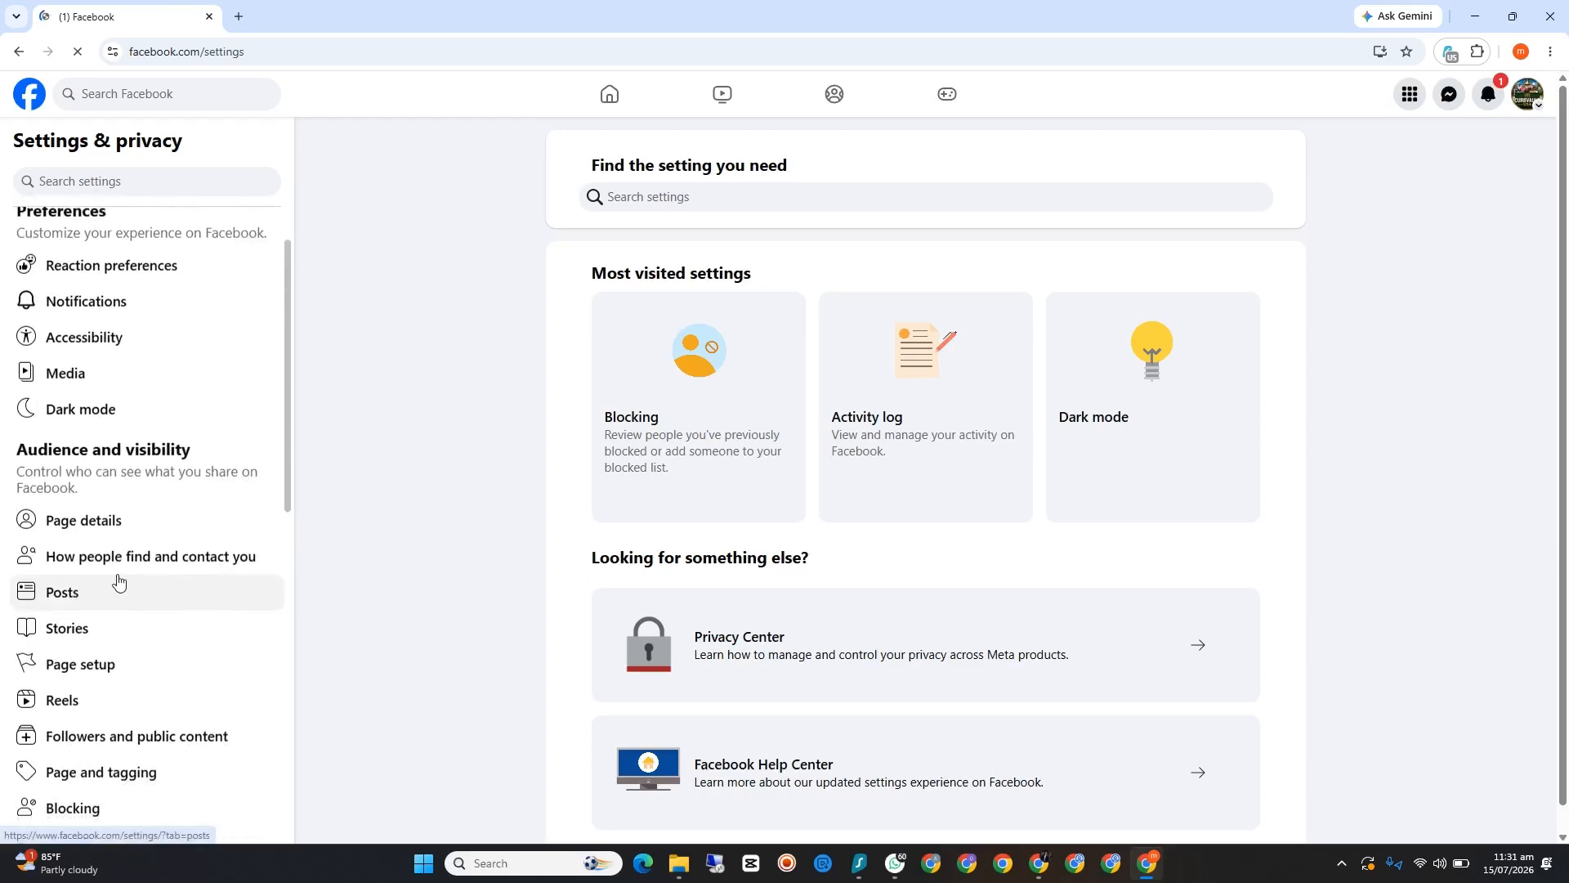
pyautogui.scroll(-5, 119, 582)
pyautogui.scroll(-5, 118, 582)
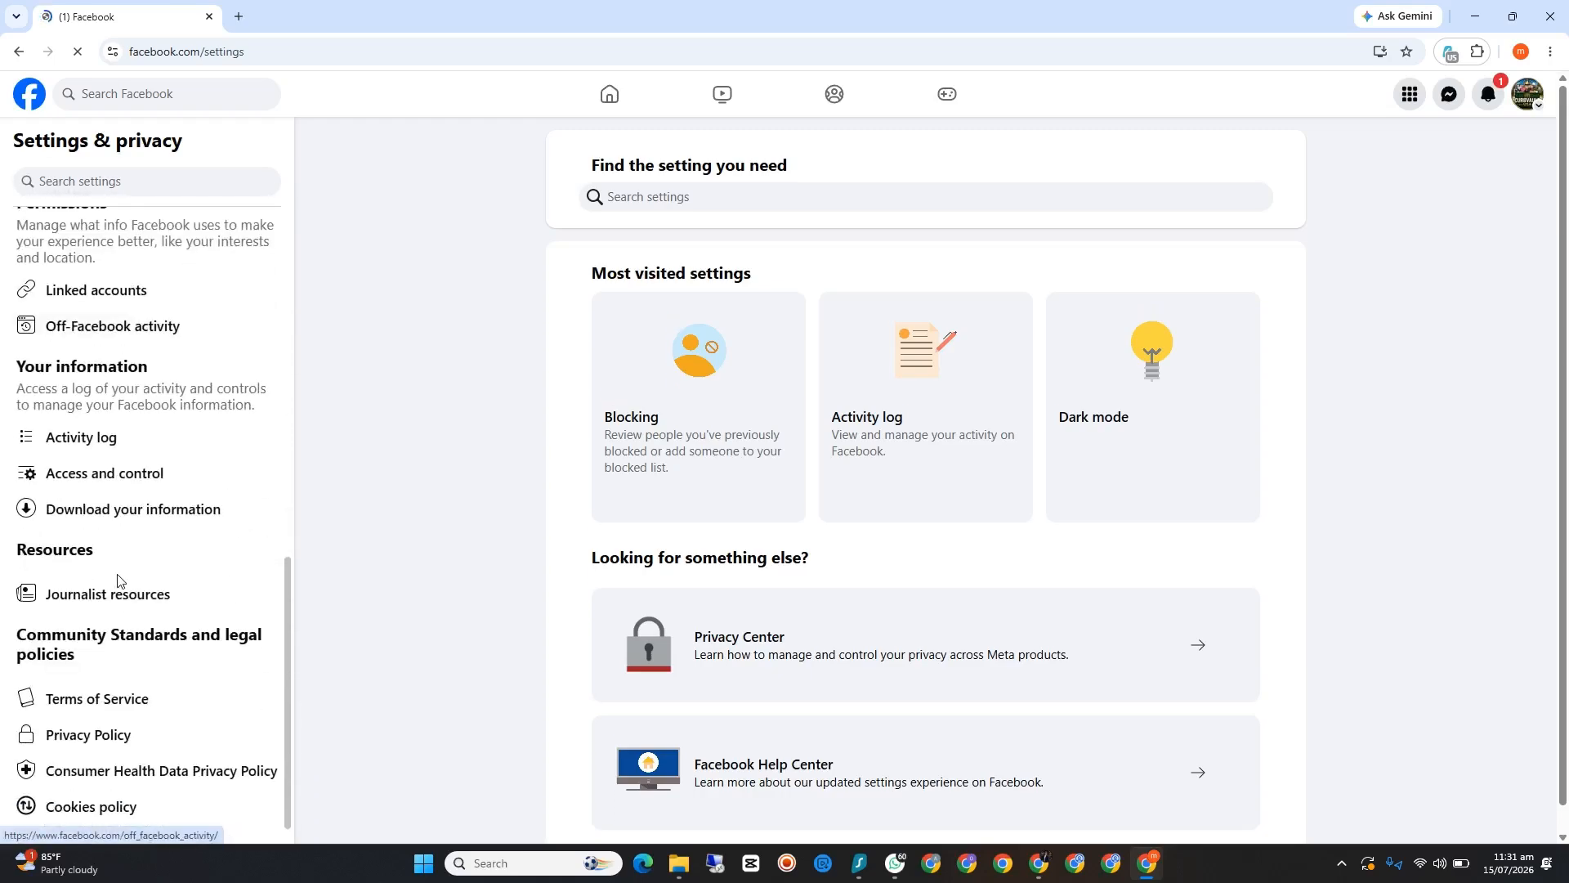
pyautogui.scroll(10, 123, 543)
pyautogui.click(18, 56)
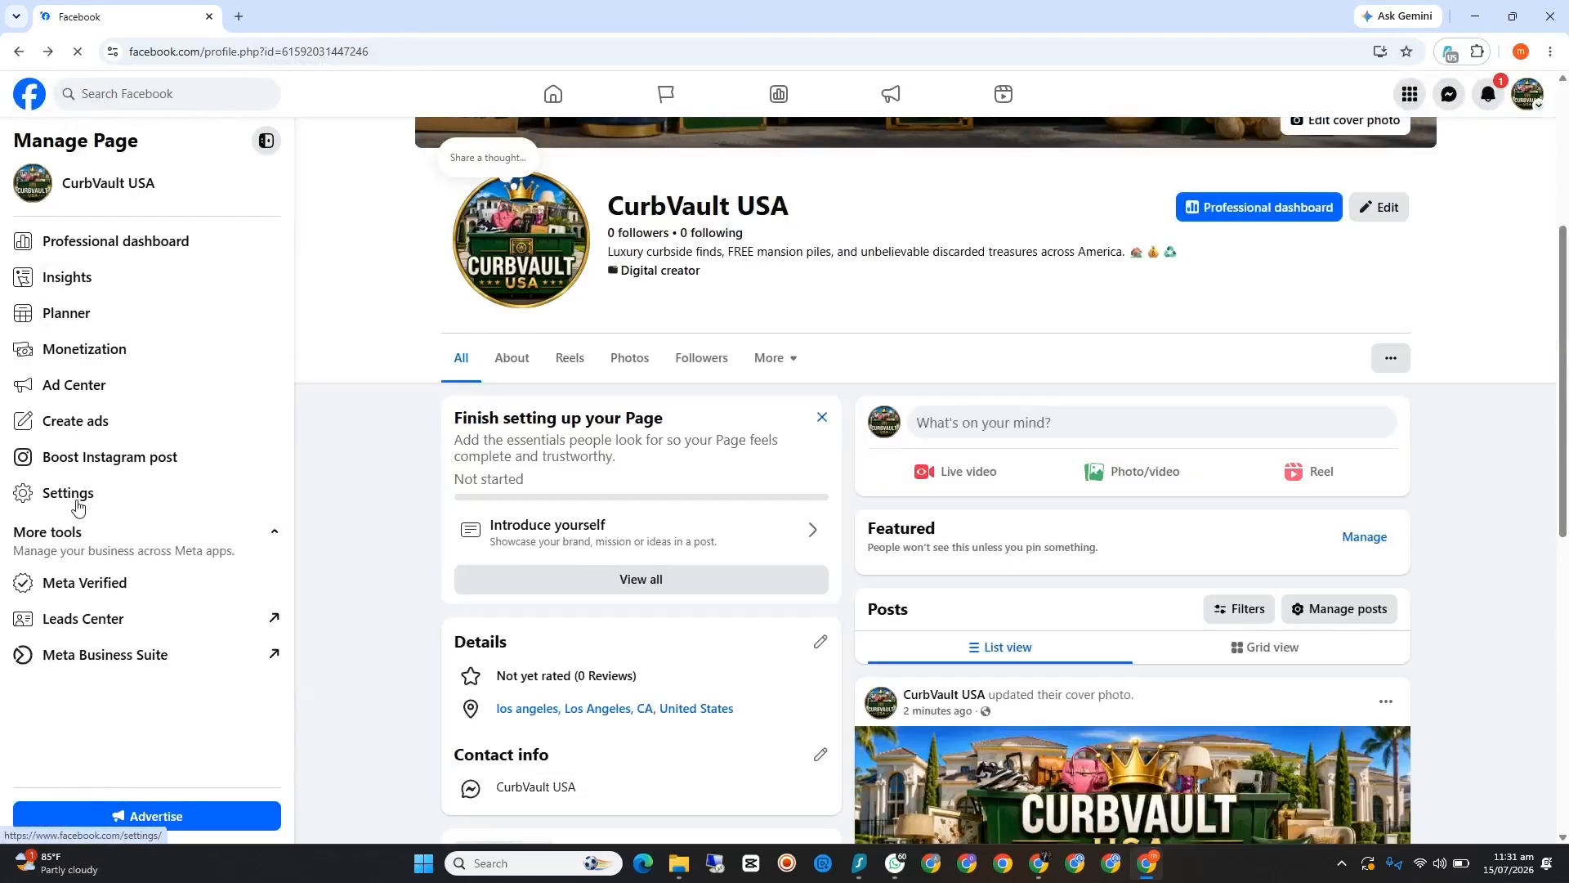
pyautogui.click(79, 501)
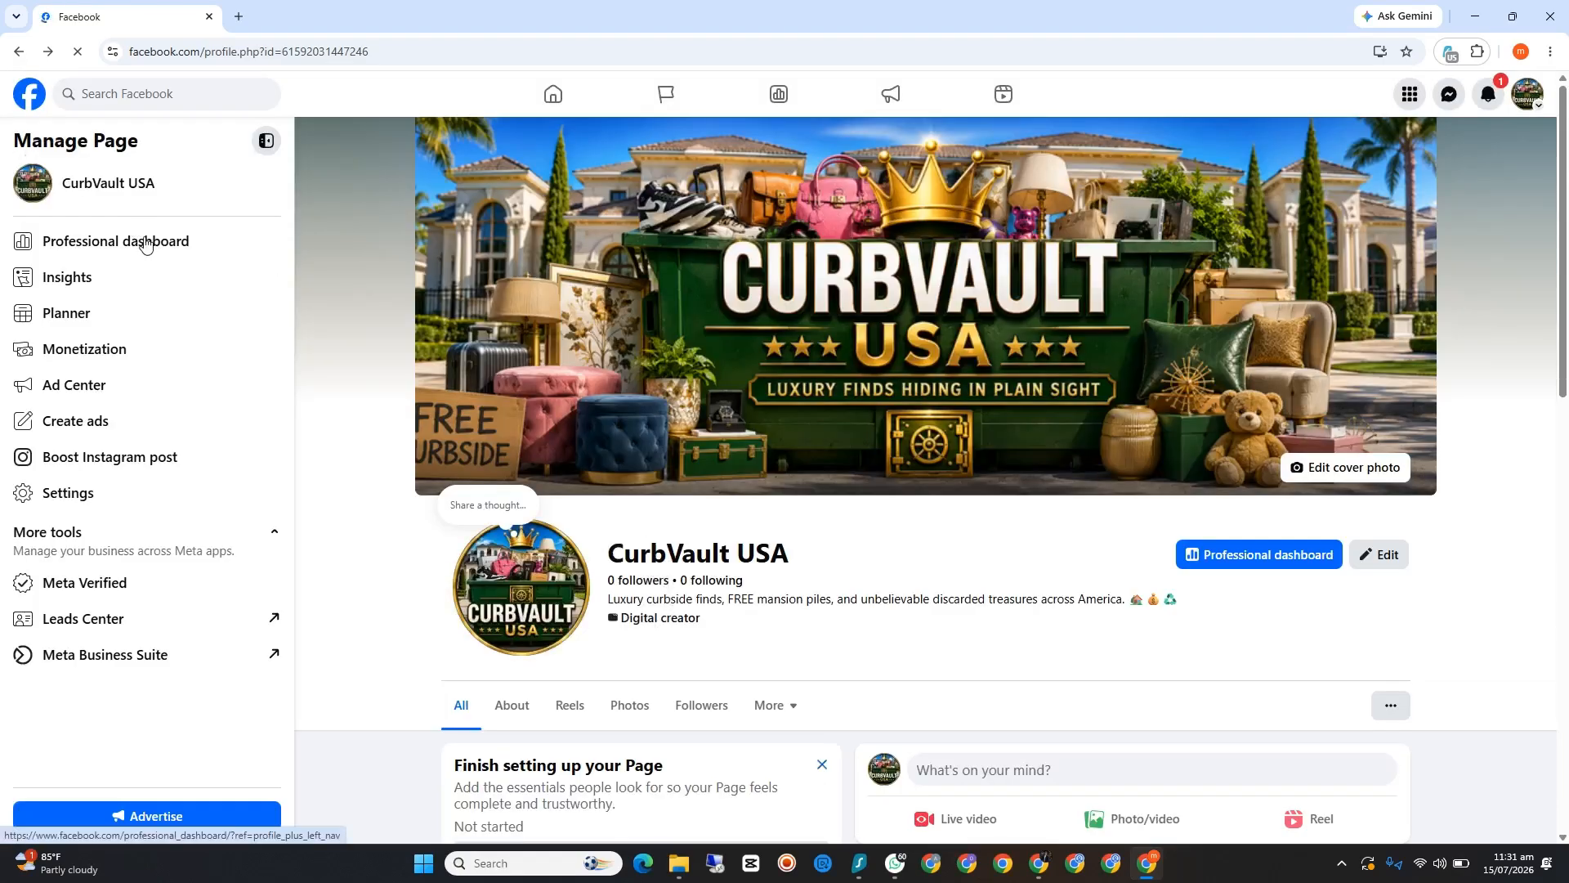
# Step: Check the Page recommendation status through All tools in the Professional dashboard and close its tab
pyautogui.click(146, 242)
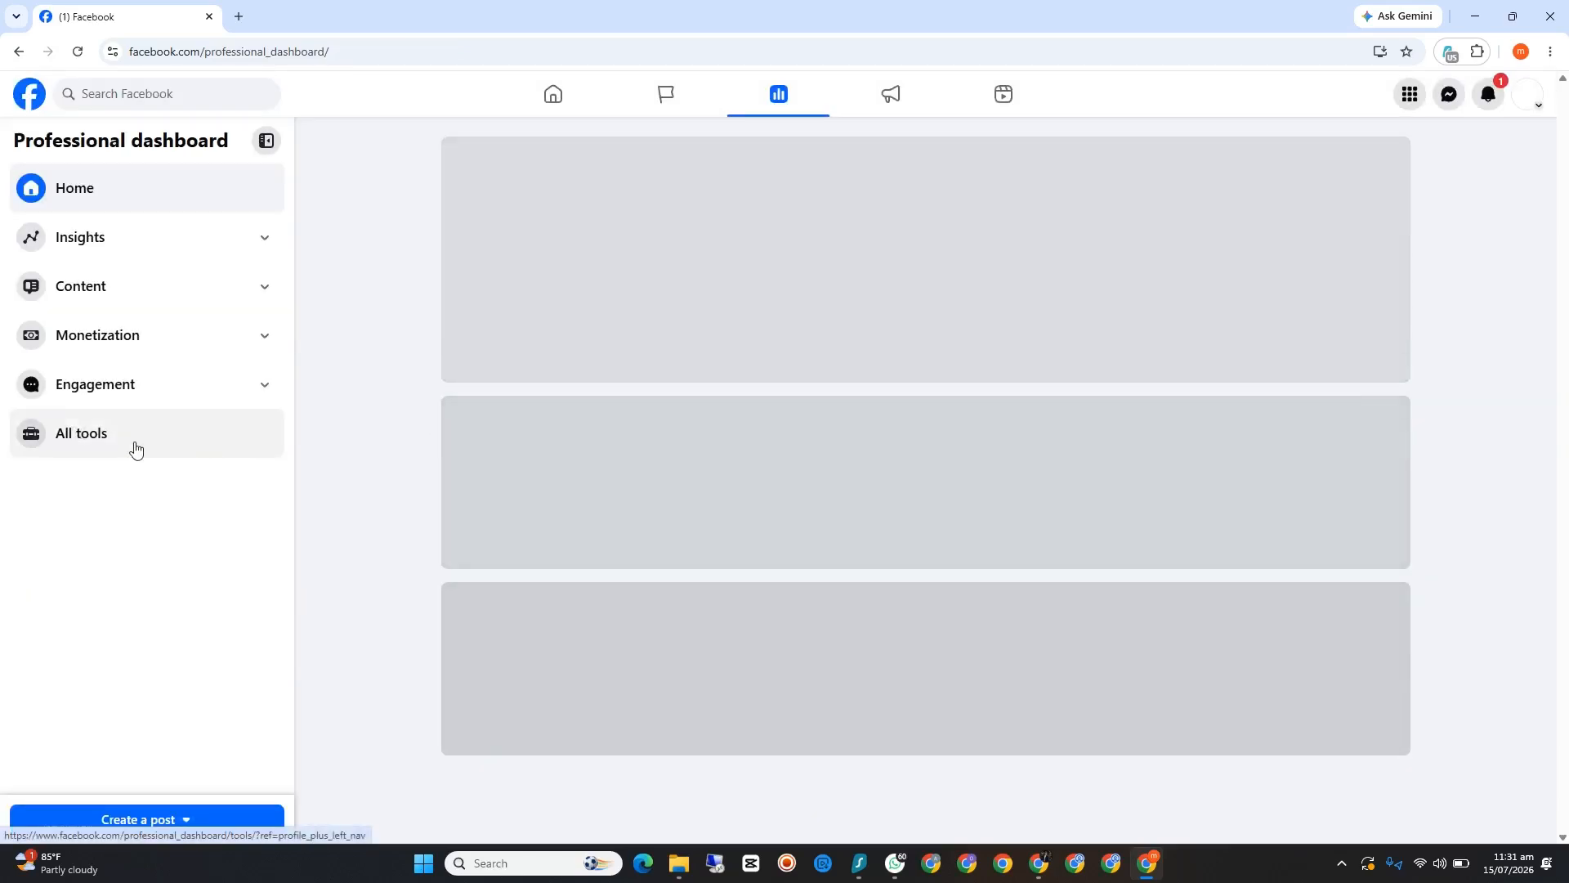
pyautogui.click(135, 448)
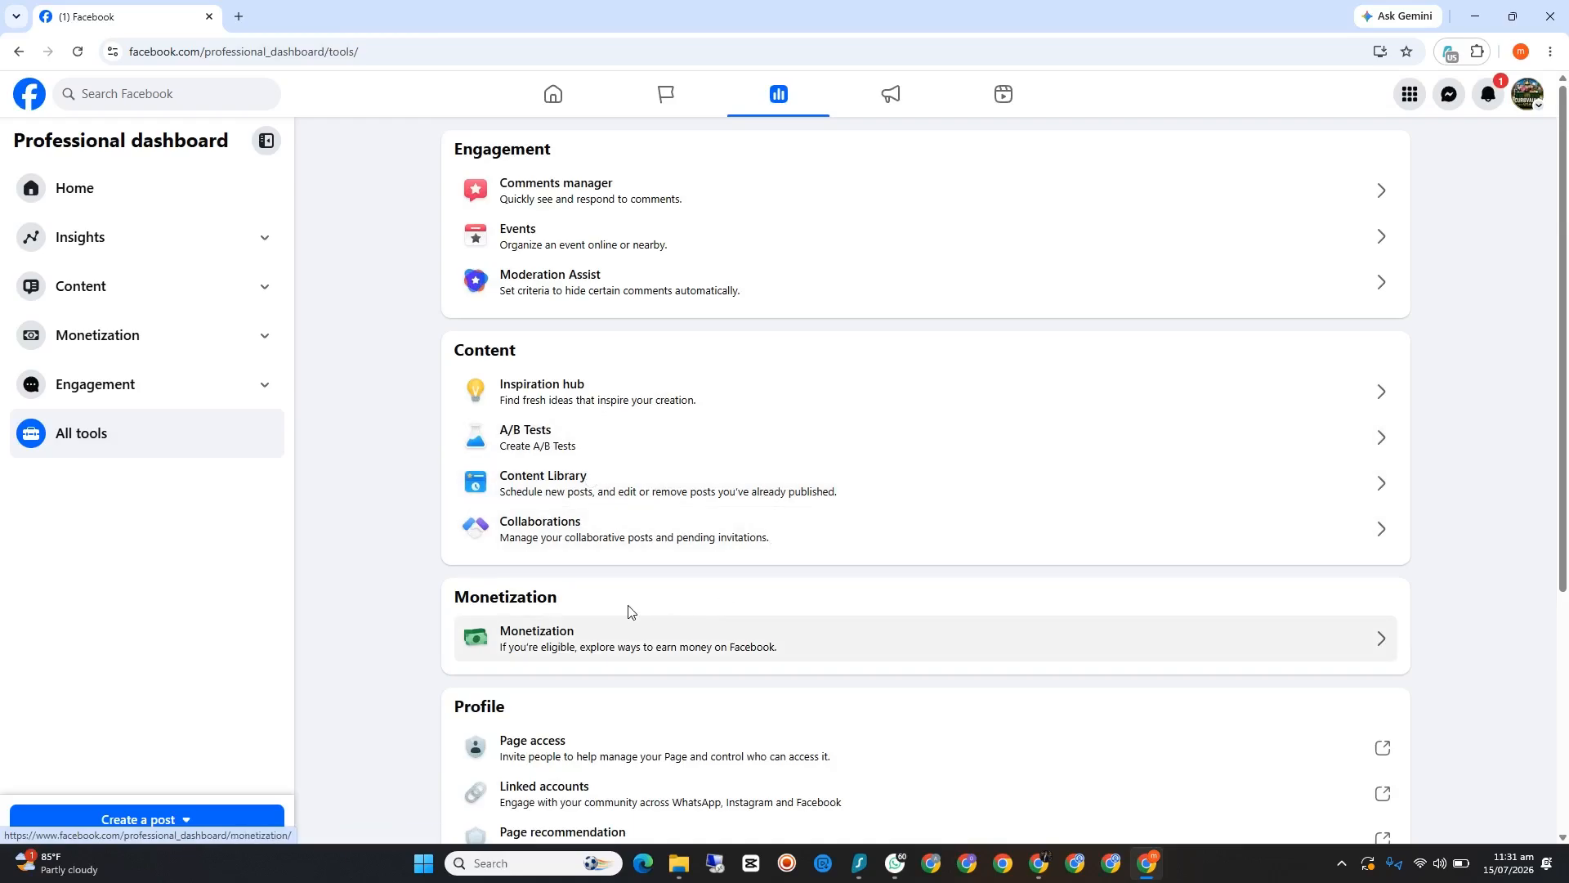
pyautogui.scroll(-3, 630, 610)
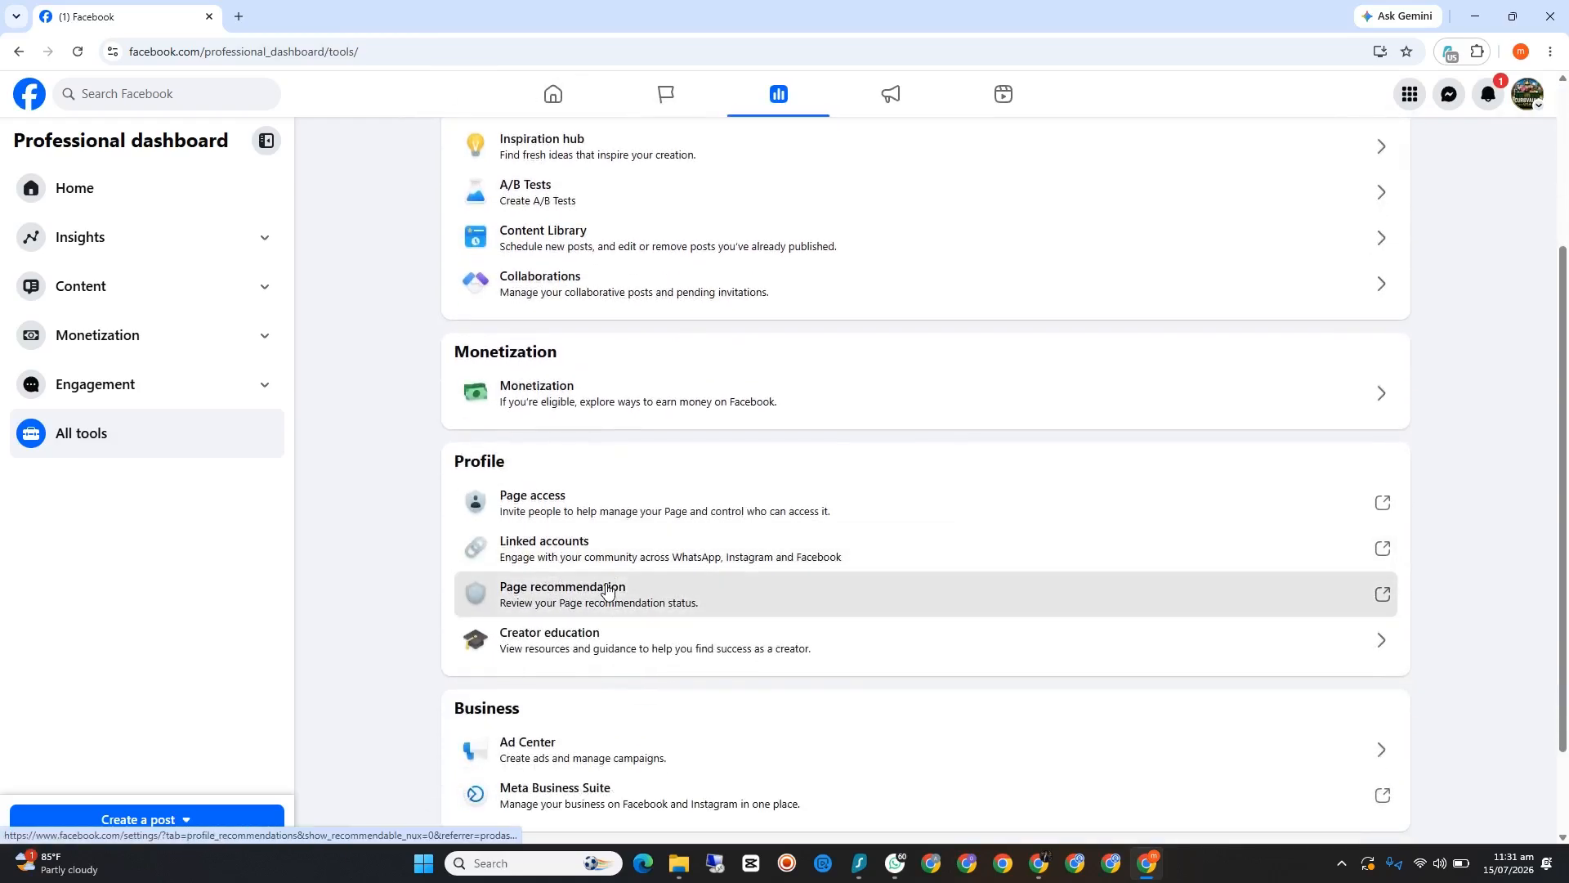
pyautogui.click(564, 595)
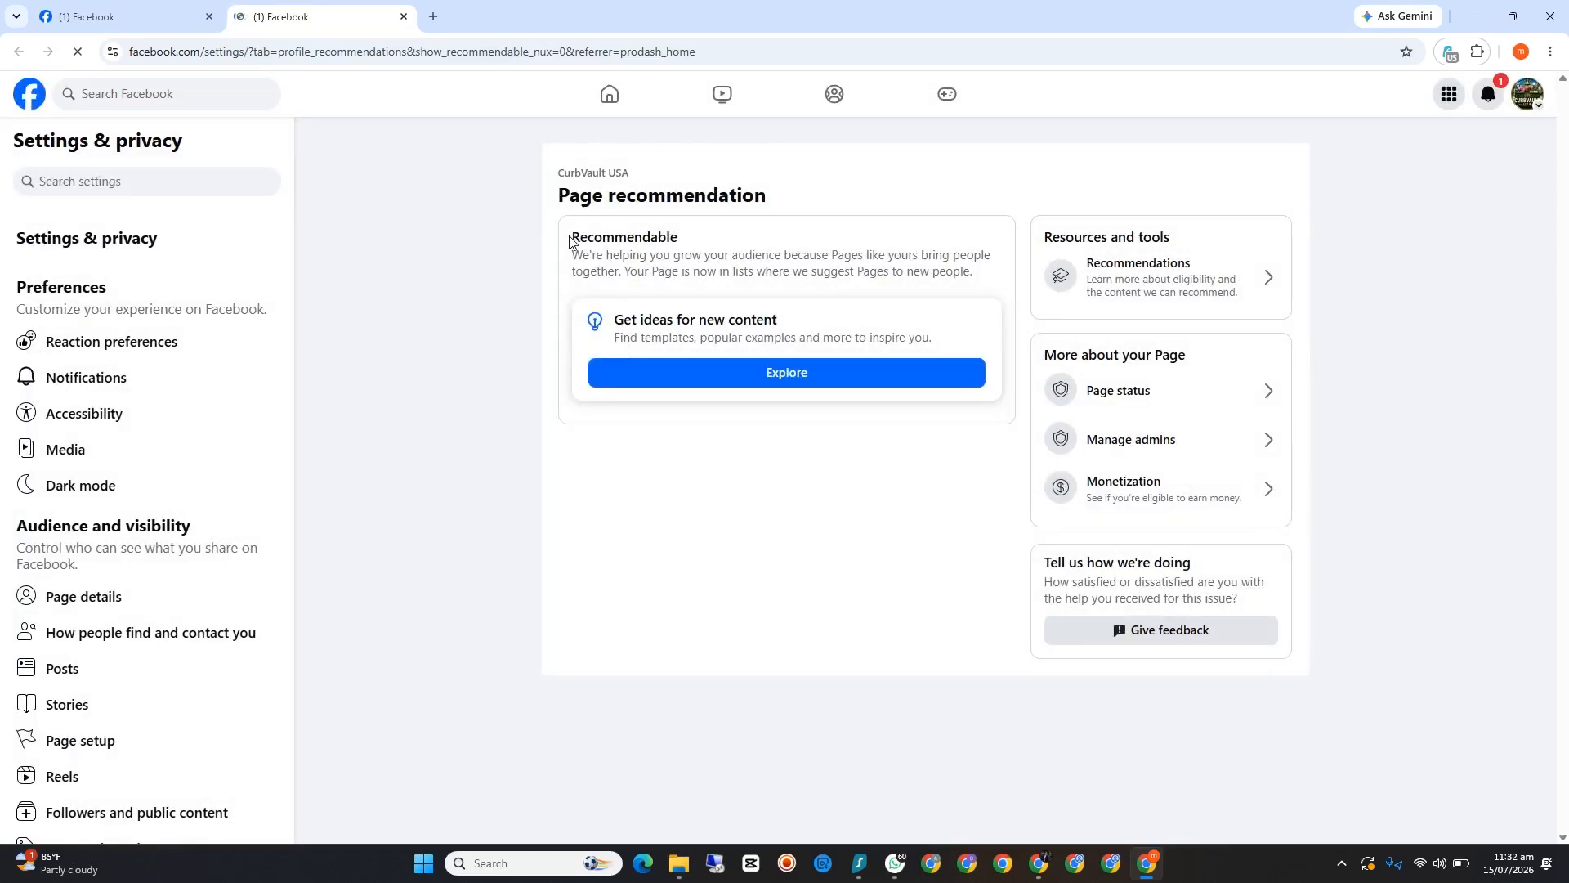
pyautogui.moveTo(571, 242); pyautogui.dragTo(699, 246)
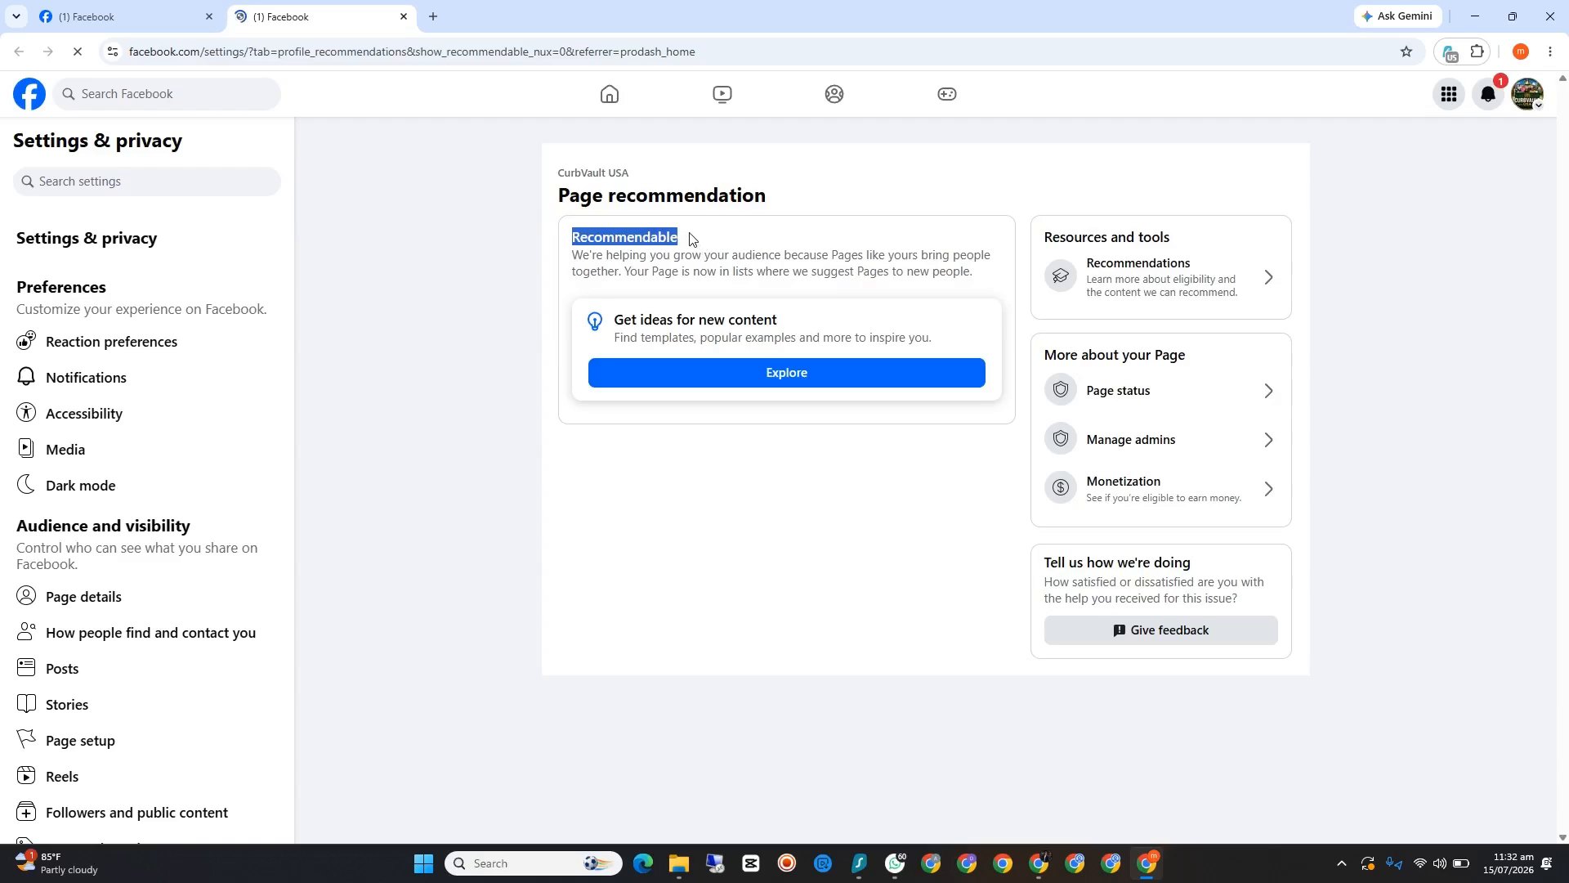
pyautogui.moveTo(676, 239)
pyautogui.mouseDown()
pyautogui.moveTo(566, 237)
pyautogui.moveTo(676, 242)
pyautogui.mouseUp()
pyautogui.click(614, 236)
pyautogui.click(648, 242)
pyautogui.click(404, 16)
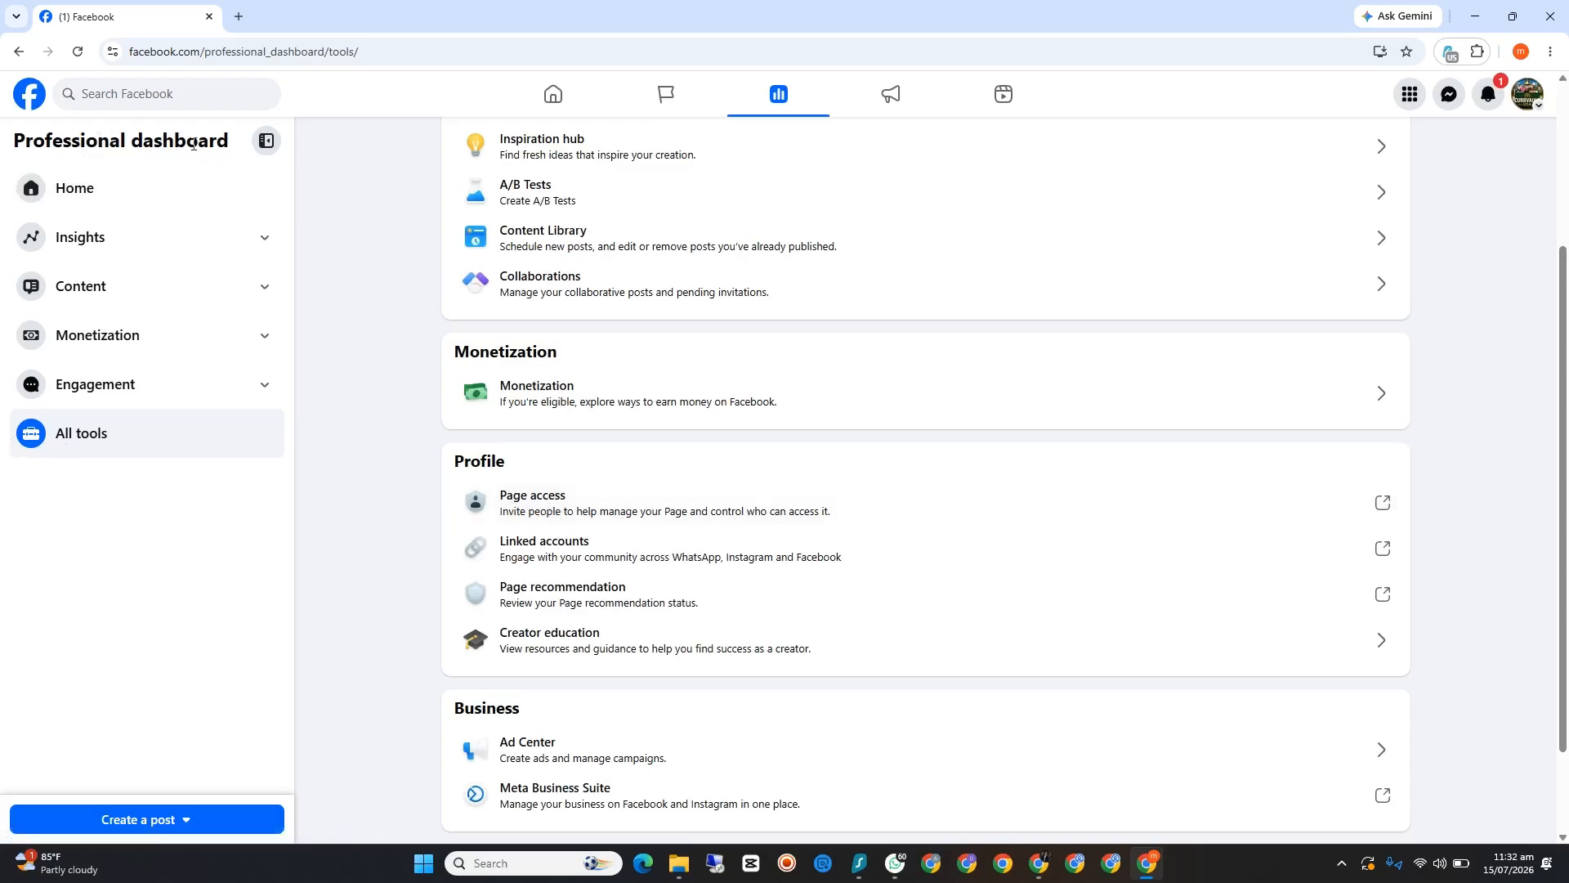
# Step: Review the Page's Views, Earnings, Engagement and Audience insights, including the date range options for Views
pyautogui.click(211, 241)
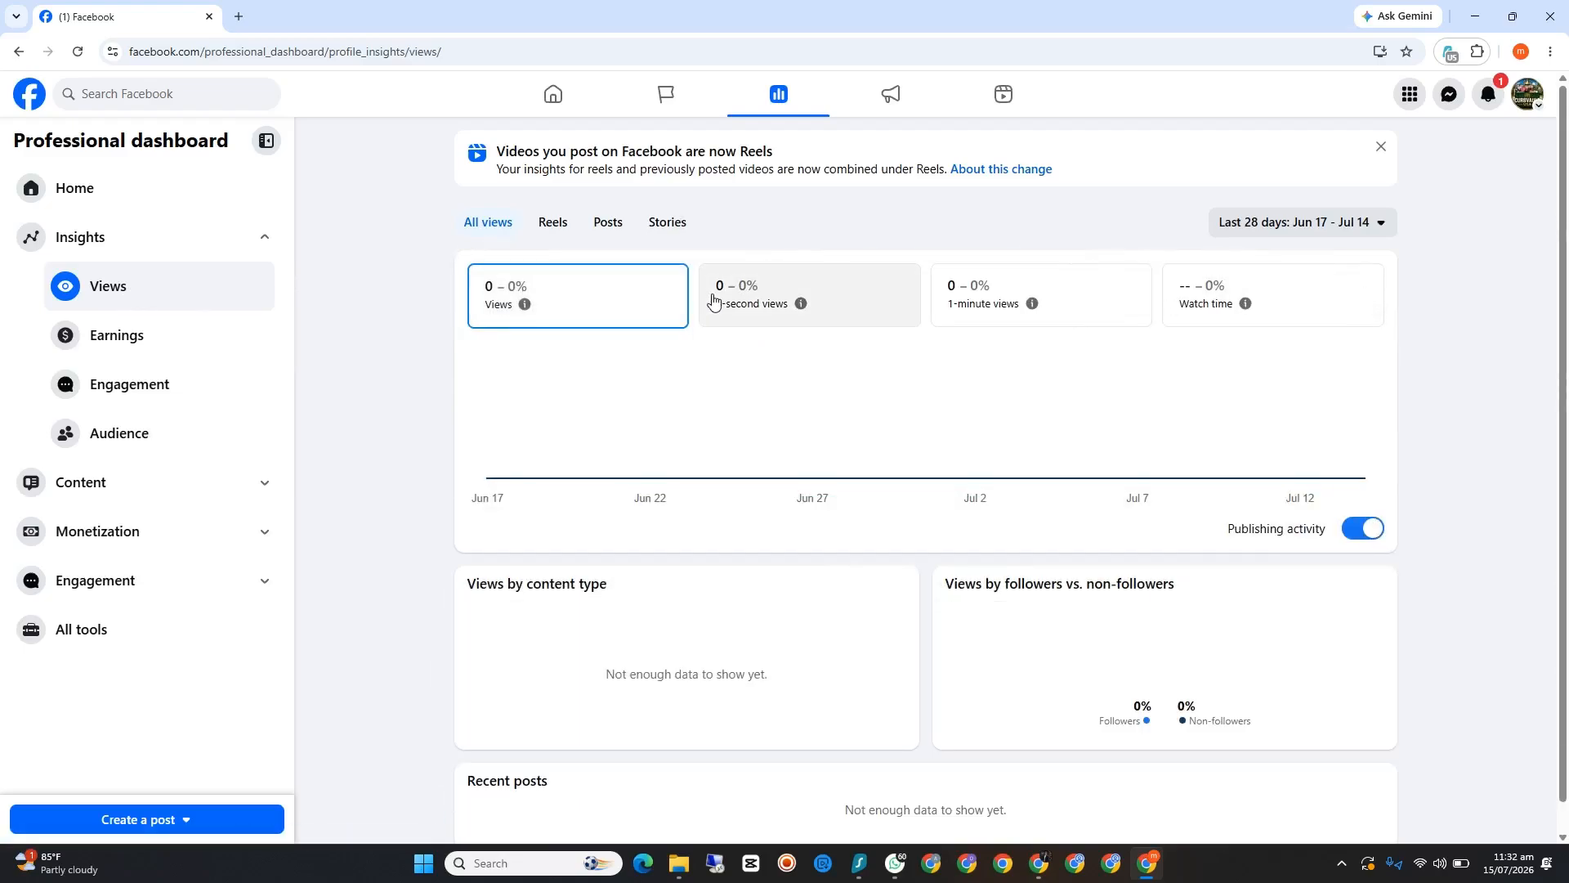
pyautogui.rightClick(1038, 326)
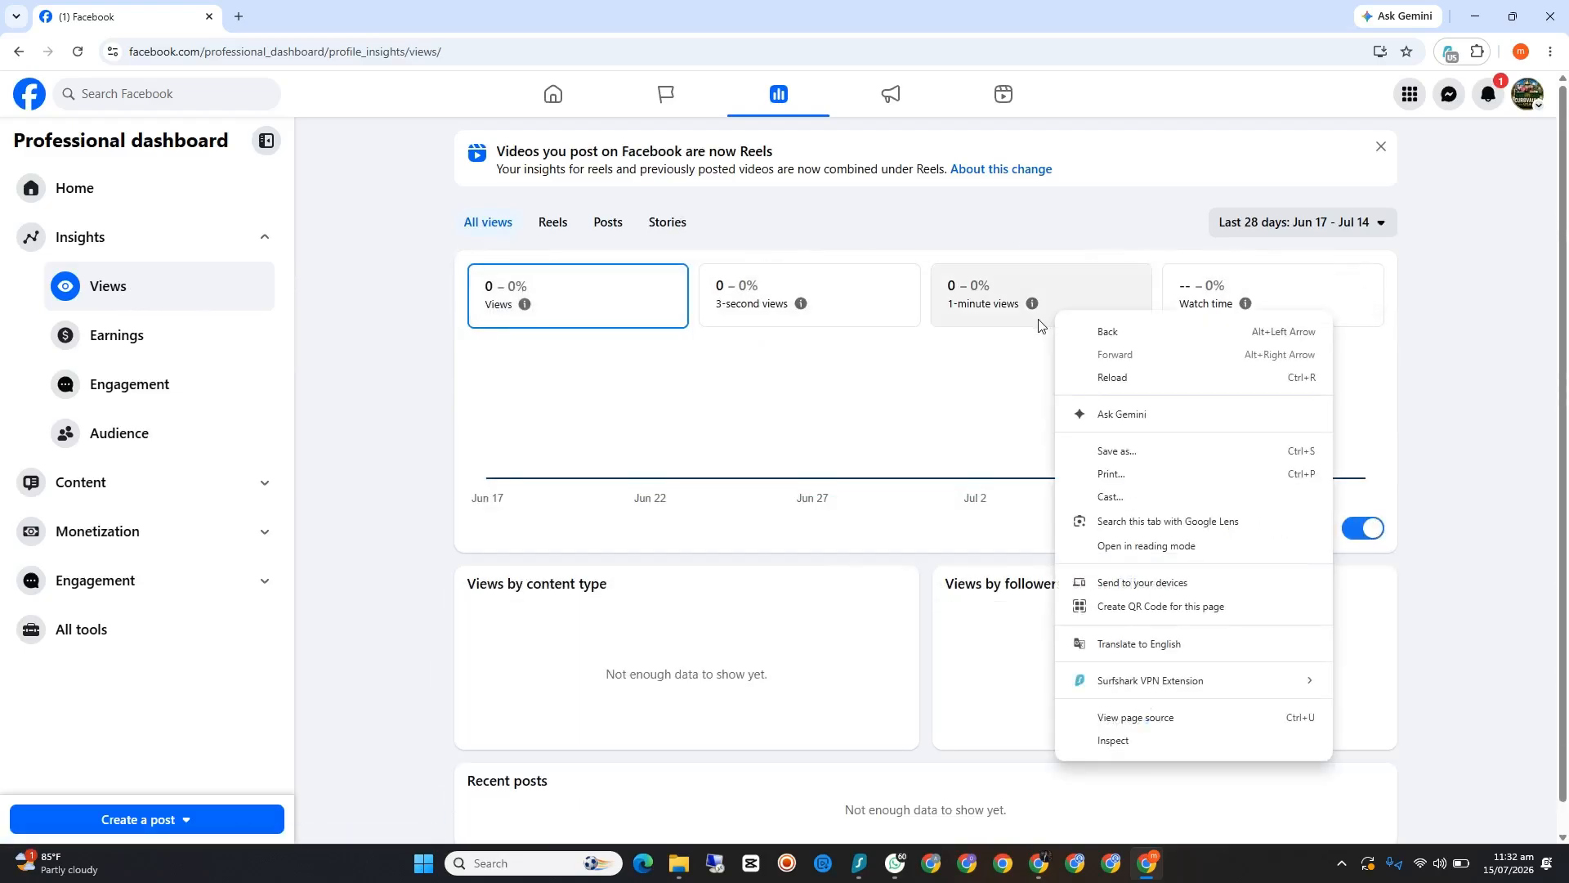
pyautogui.click(1353, 226)
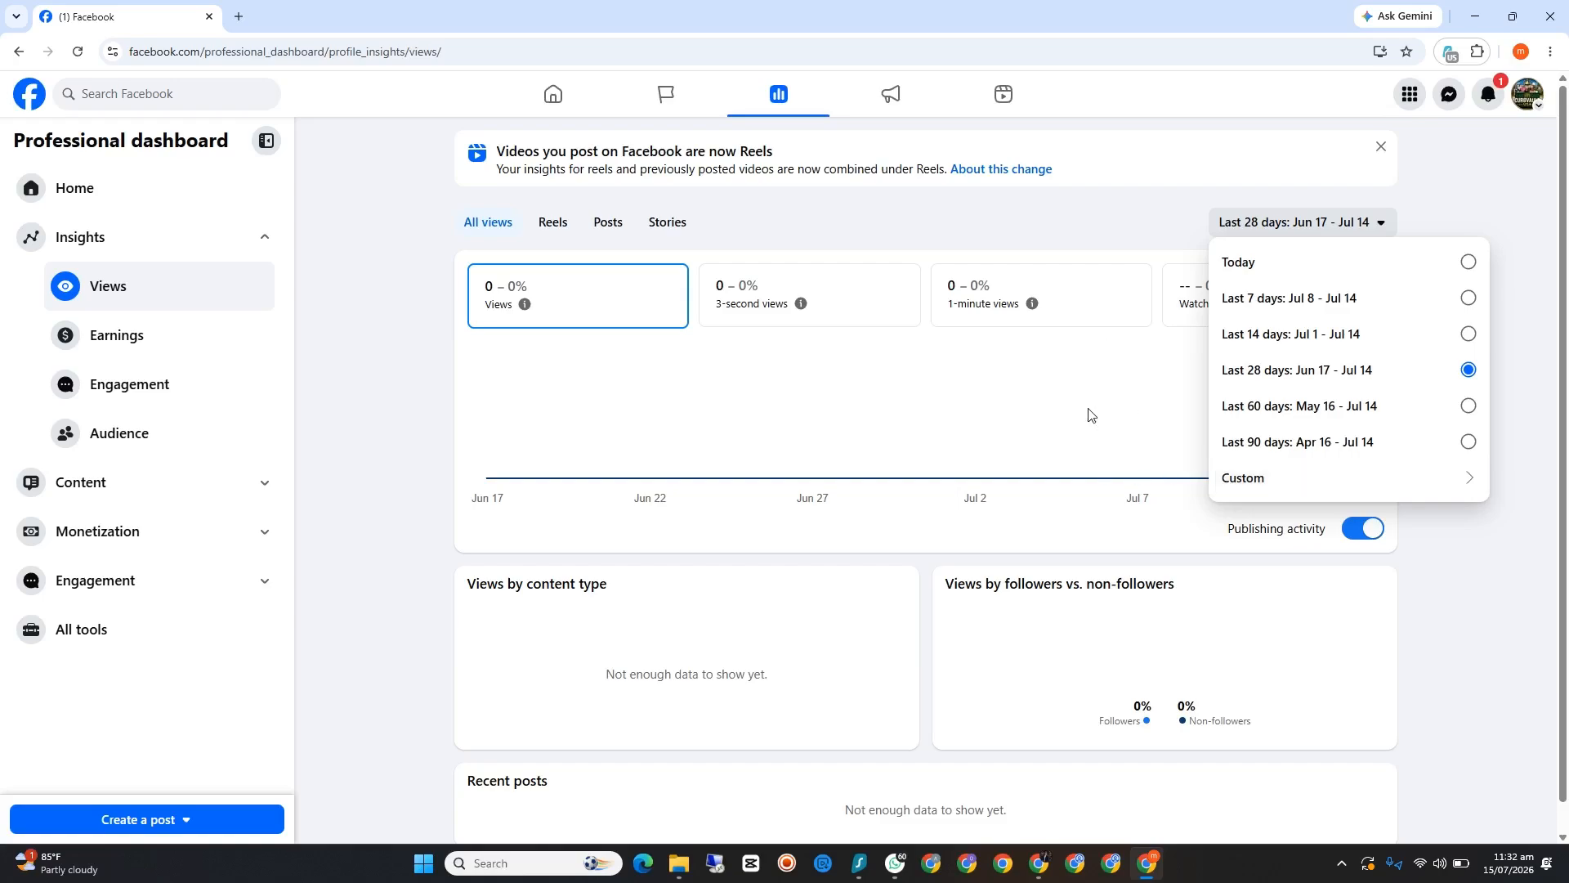
pyautogui.click(147, 344)
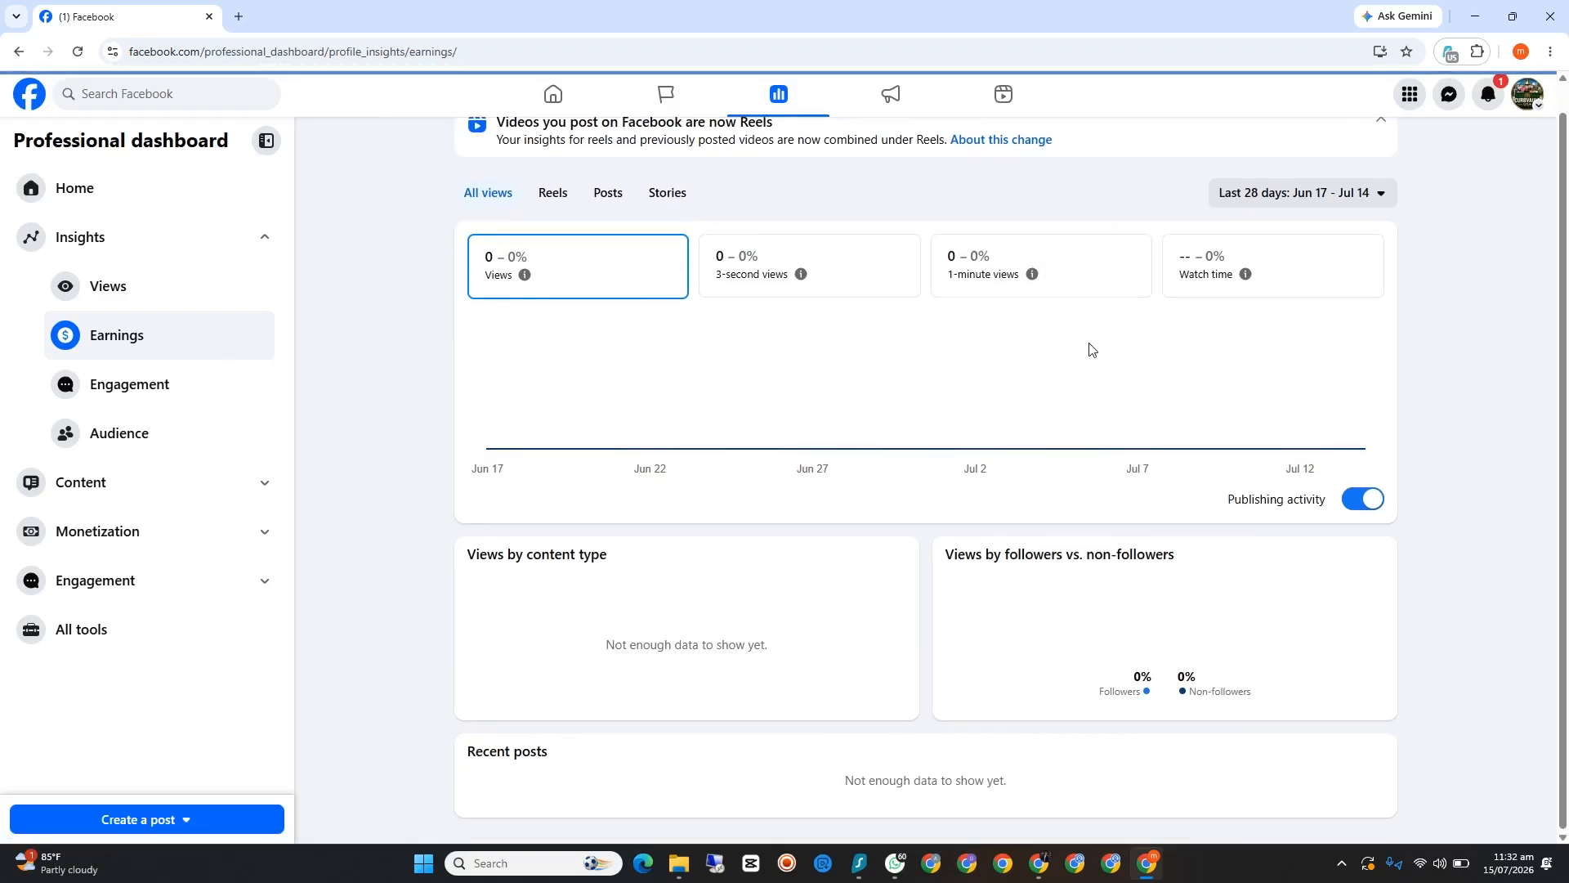
pyautogui.click(150, 388)
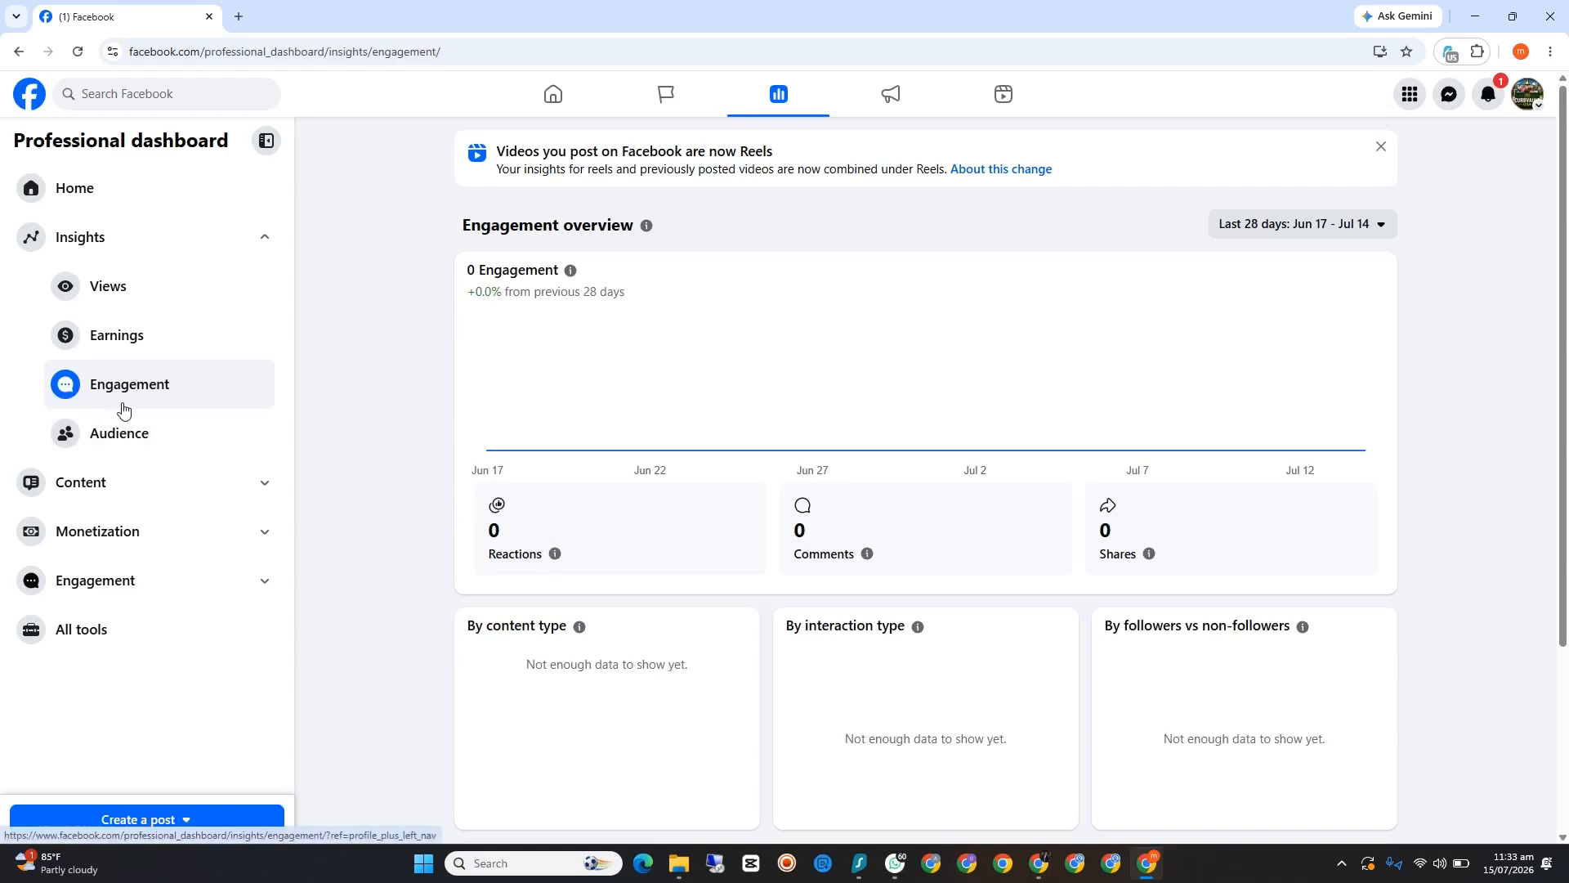
pyautogui.click(123, 437)
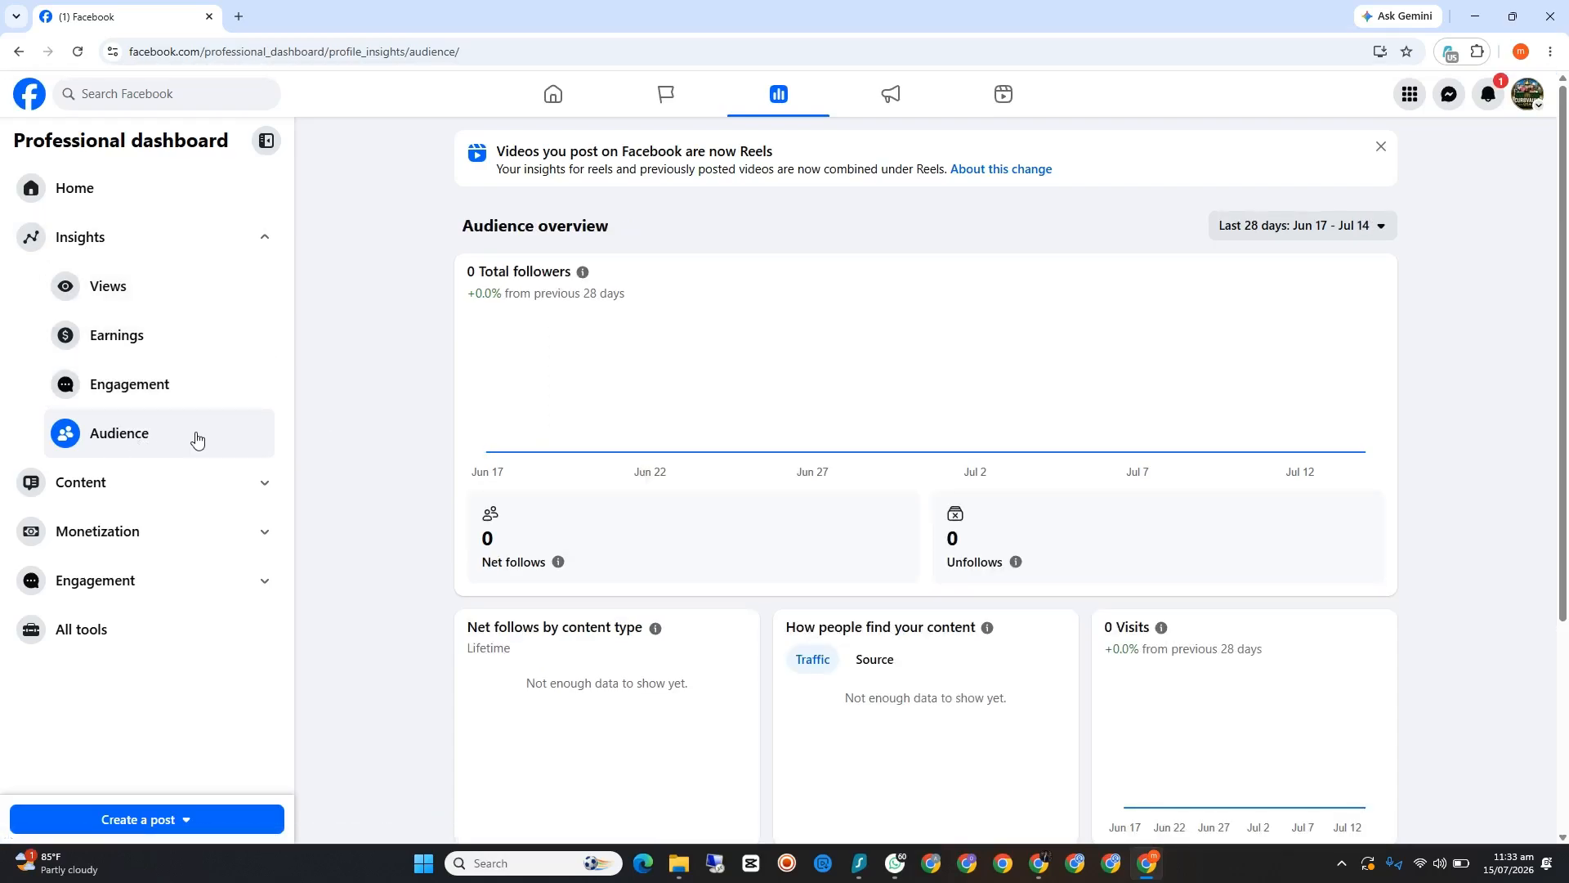
pyautogui.scroll(-3, 682, 476)
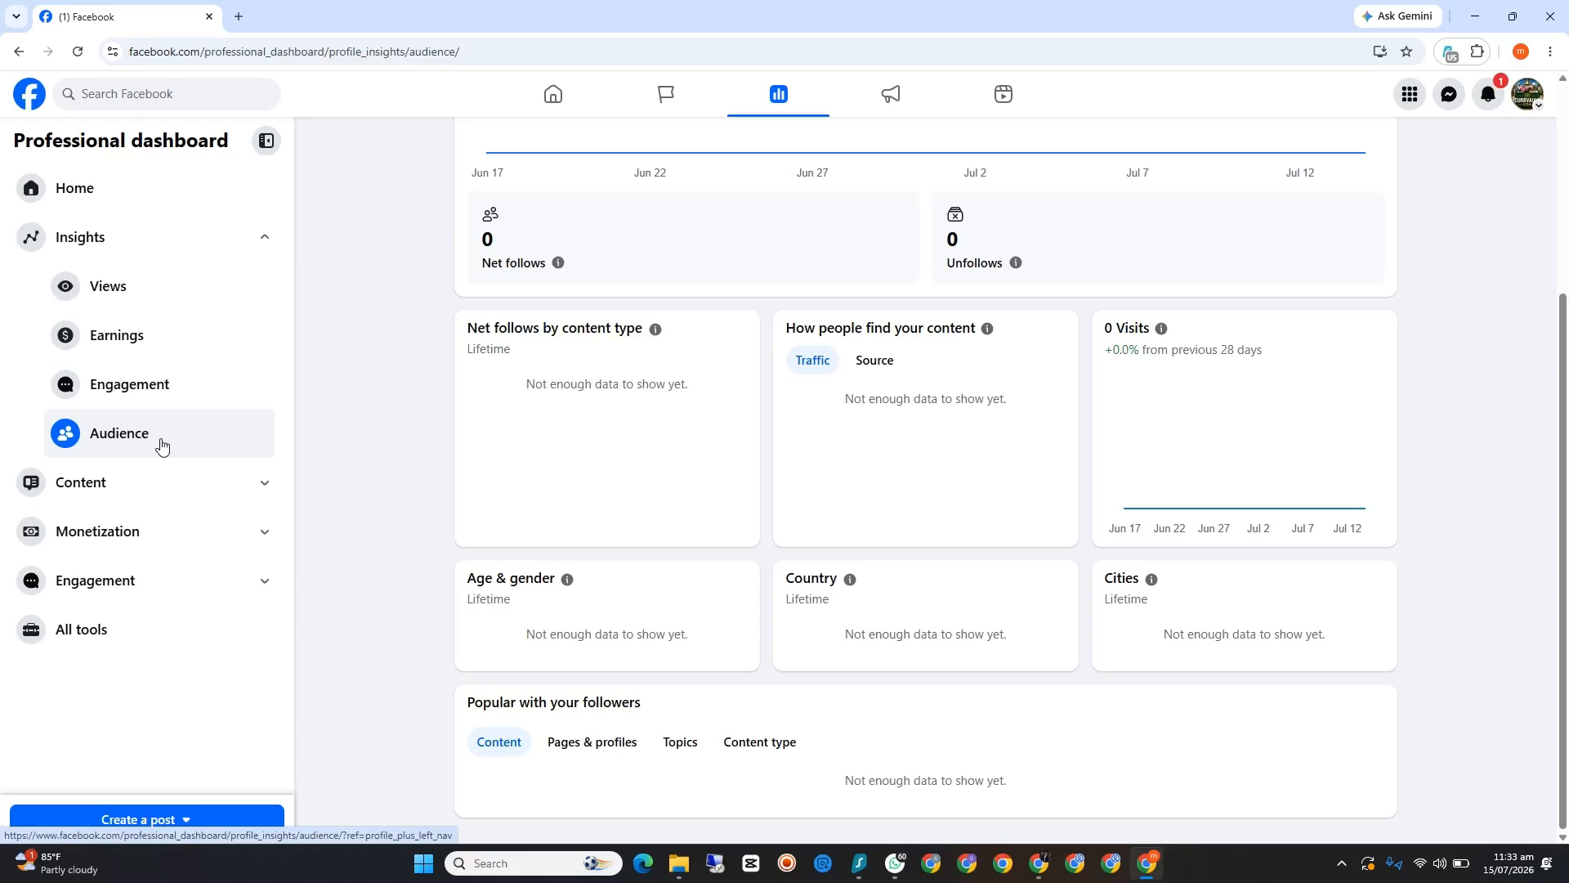
# Step: Examine the Page's Monetization overview and the details of the Content monetization program
pyautogui.click(255, 490)
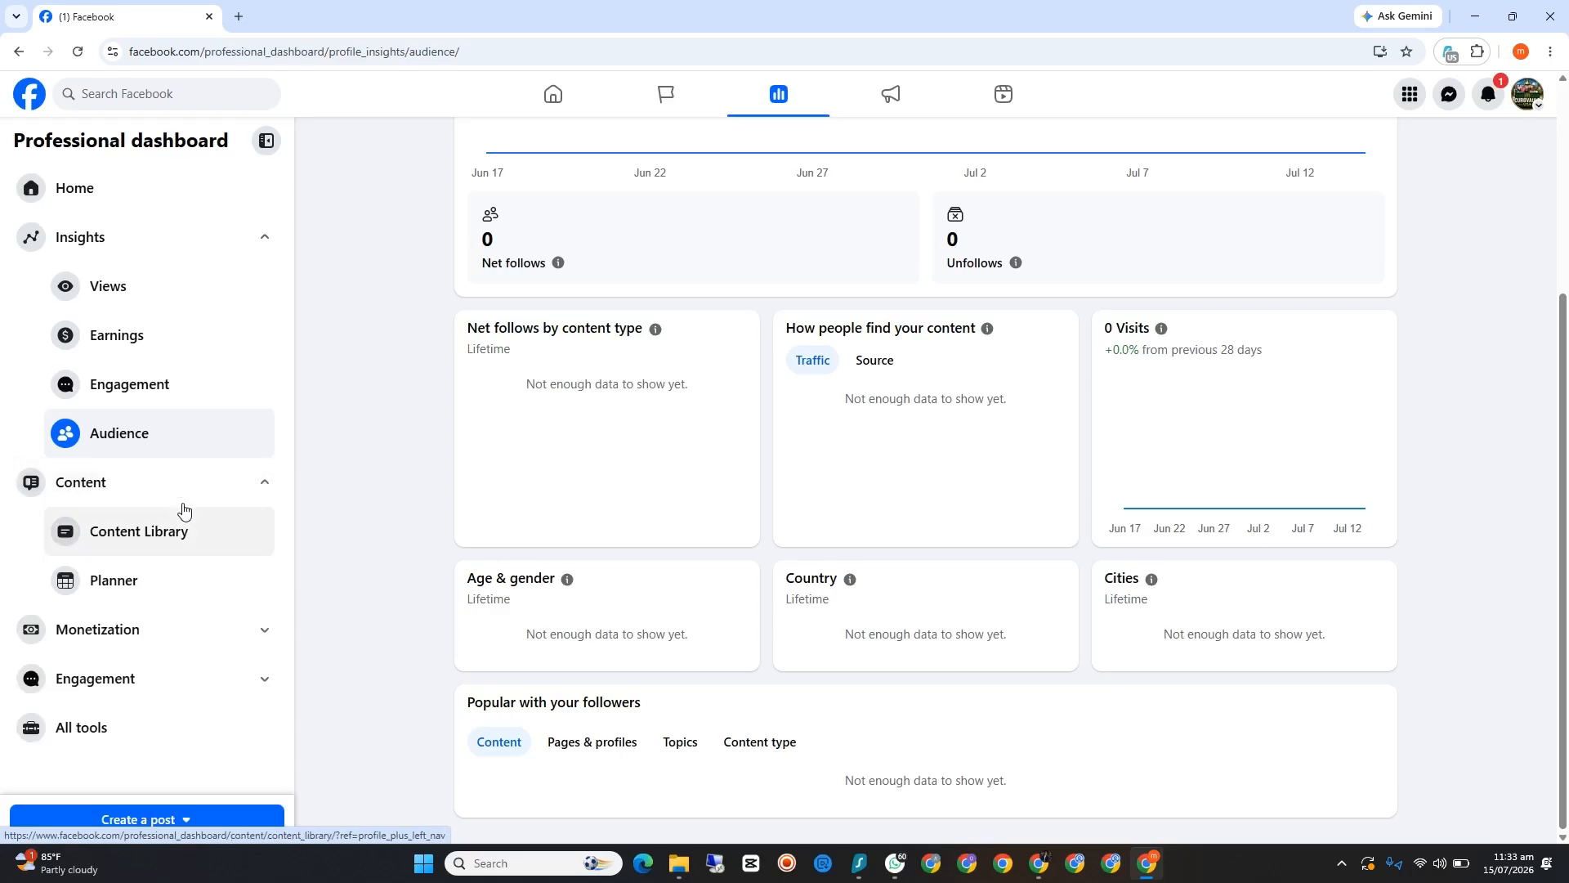
pyautogui.click(256, 629)
pyautogui.scroll(-2, 245, 621)
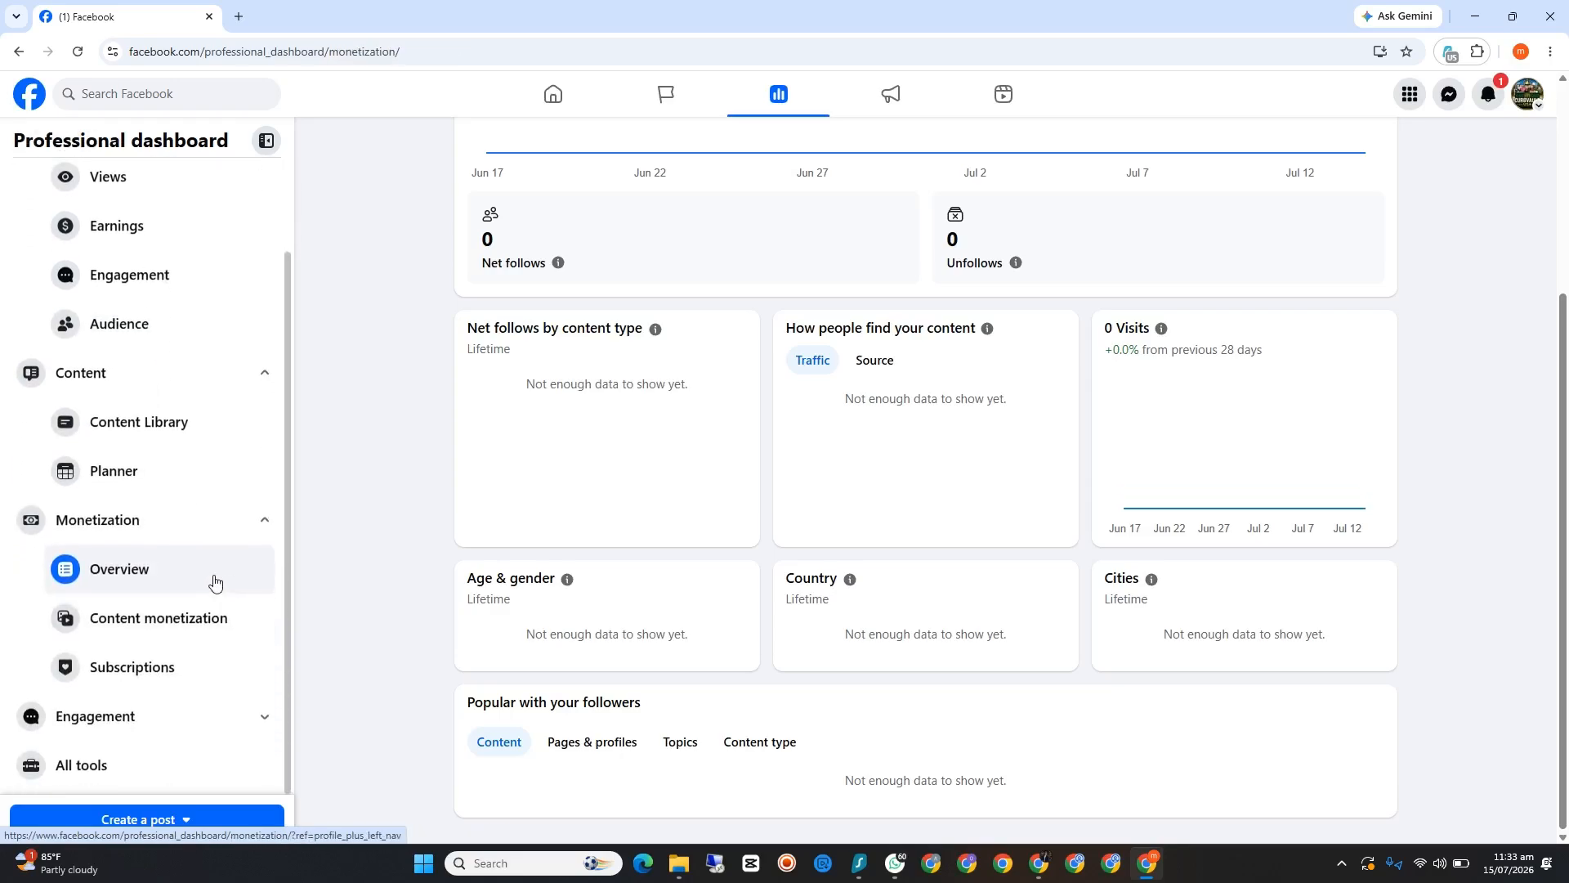
pyautogui.click(162, 579)
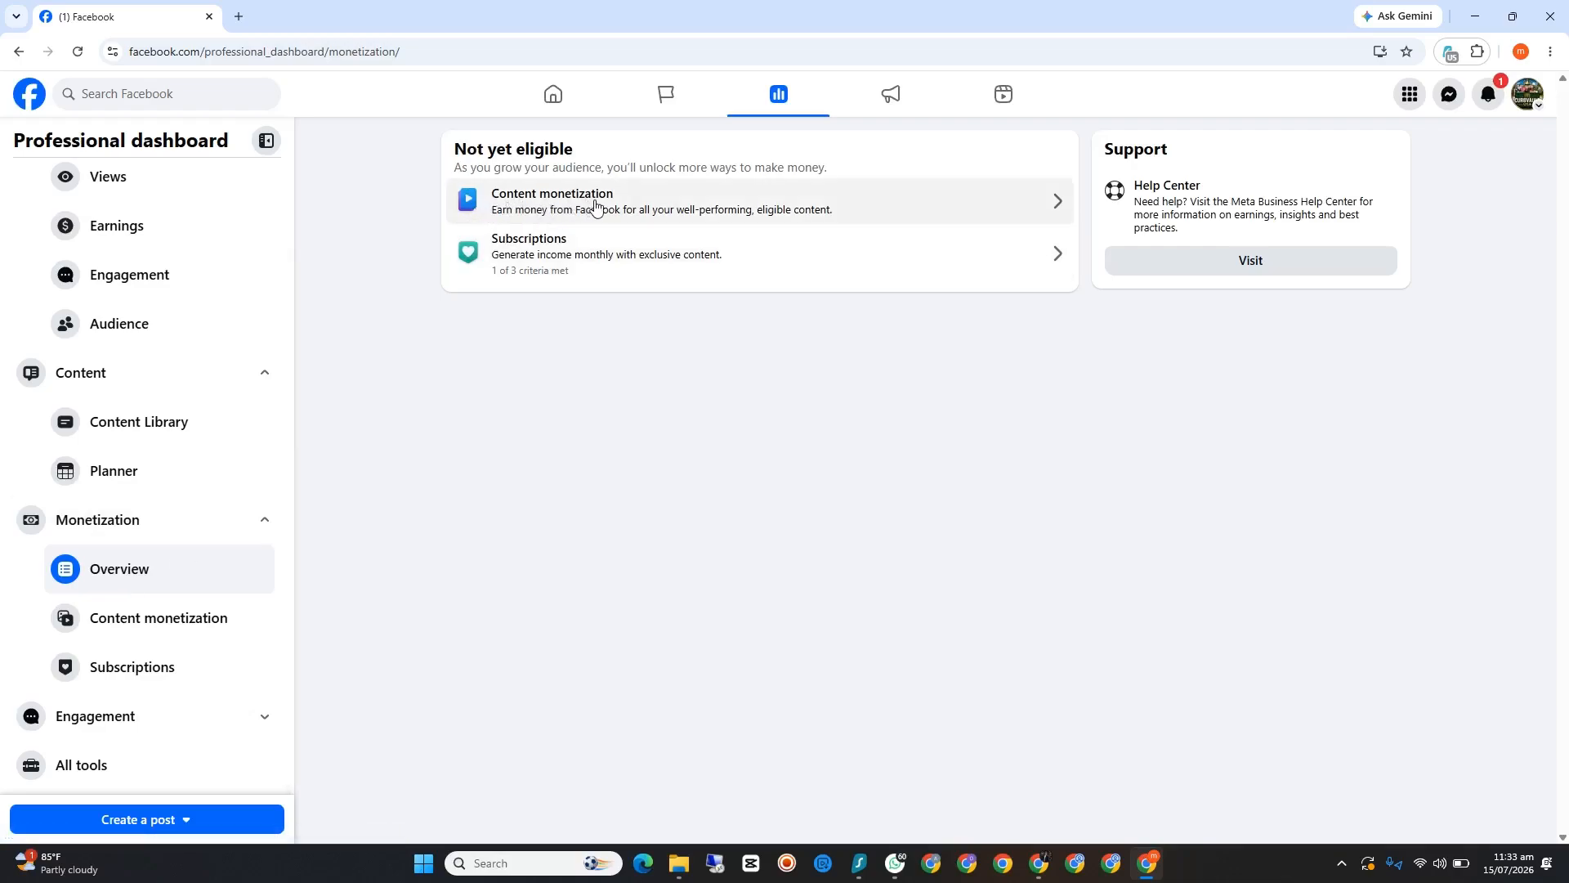
pyautogui.click(1040, 213)
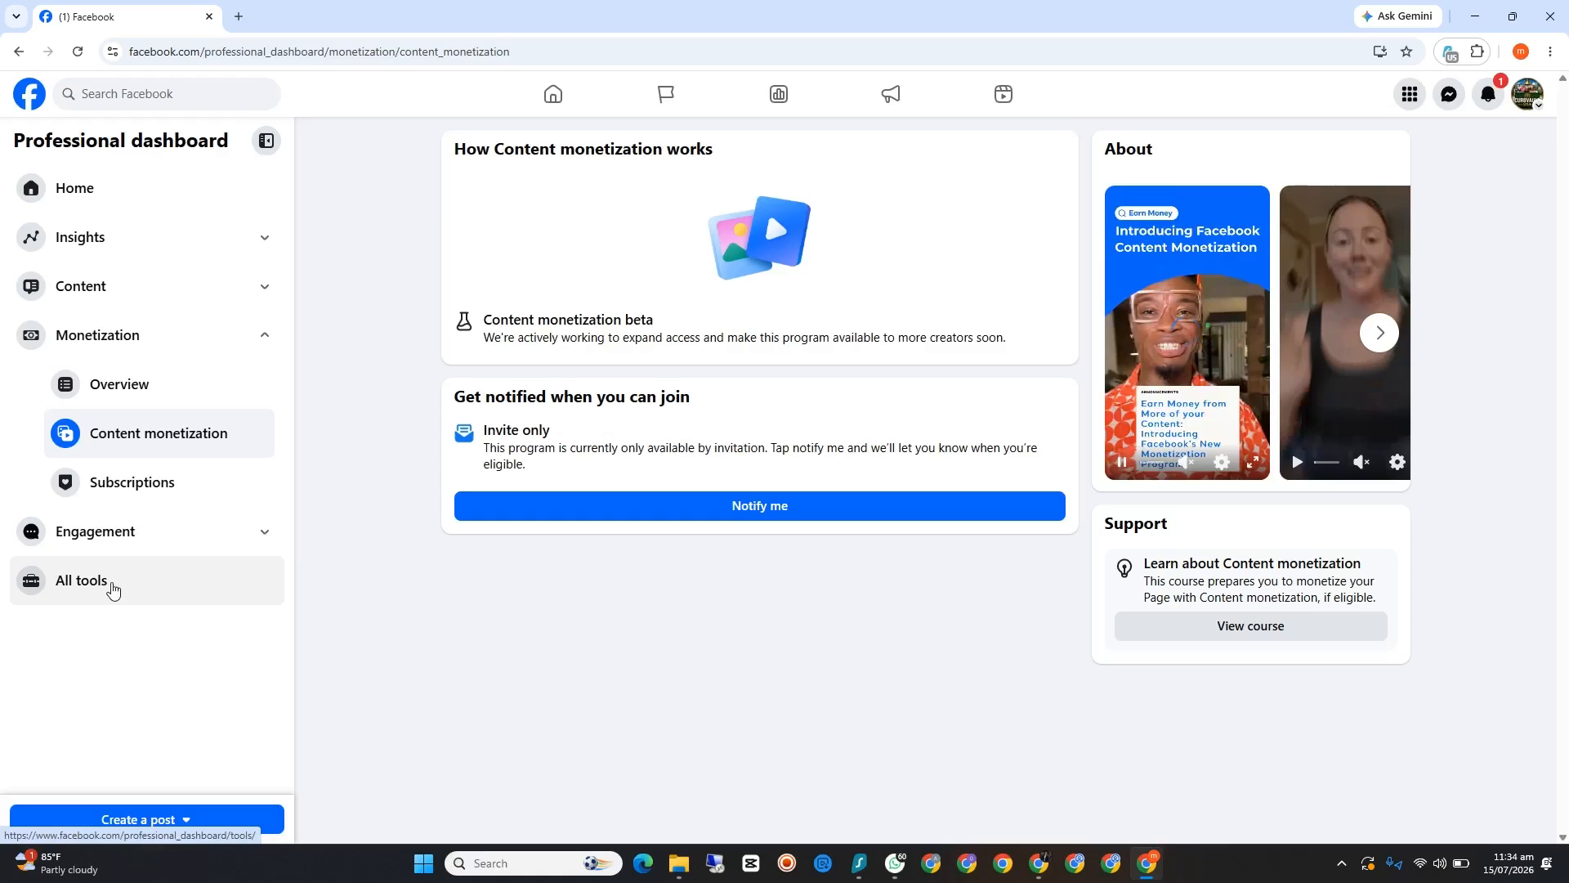
# Step: Open the Page access settings from the dashboard's All tools list
pyautogui.click(105, 578)
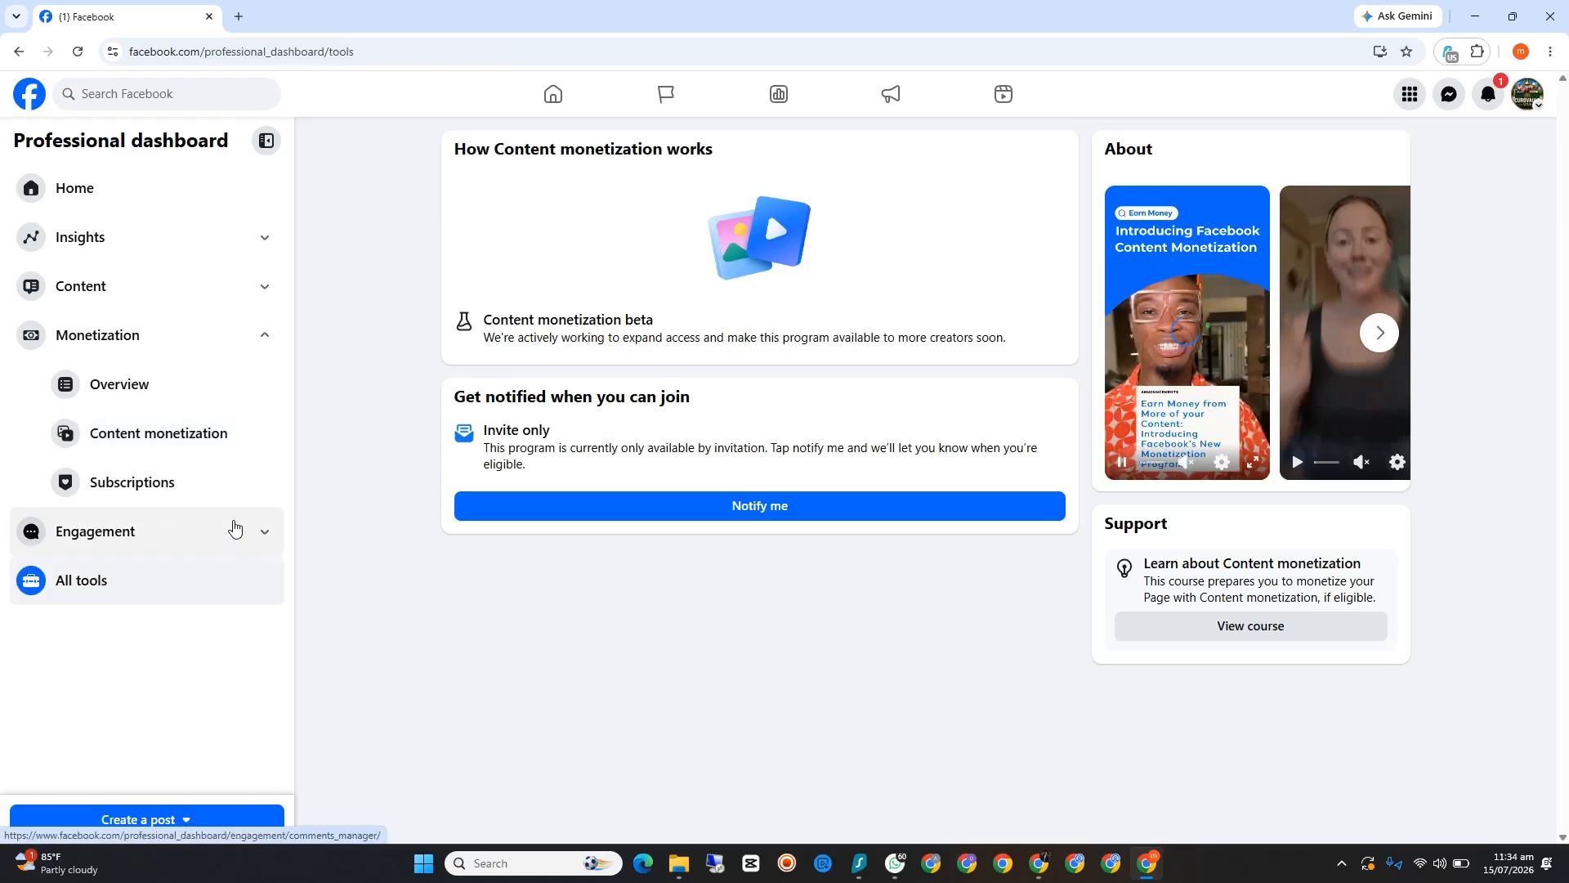
pyautogui.scroll(-5, 564, 270)
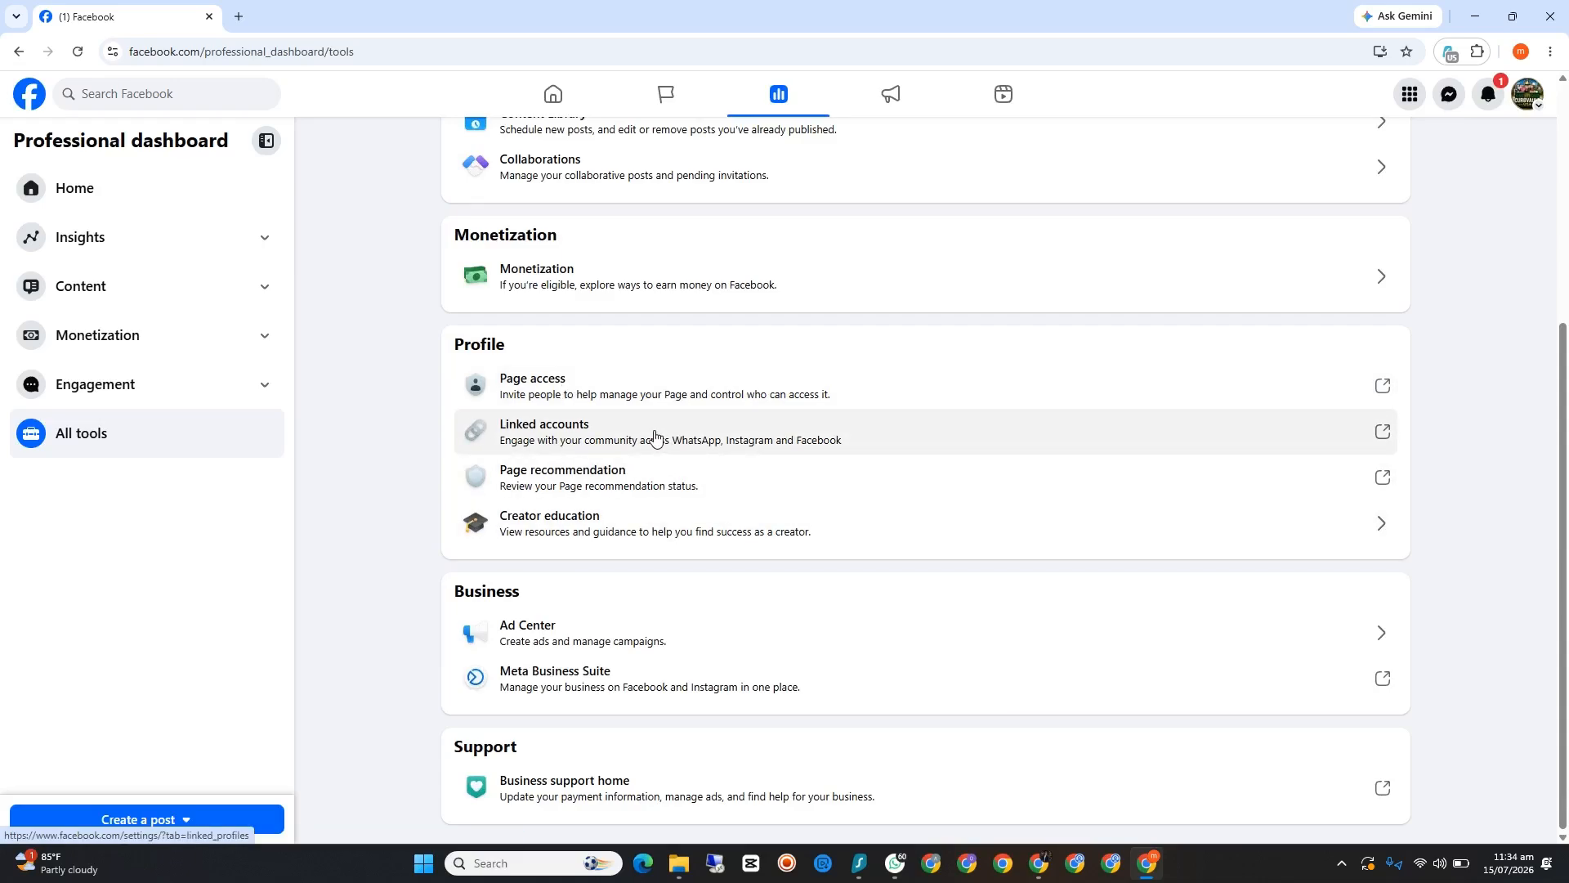
pyautogui.click(553, 389)
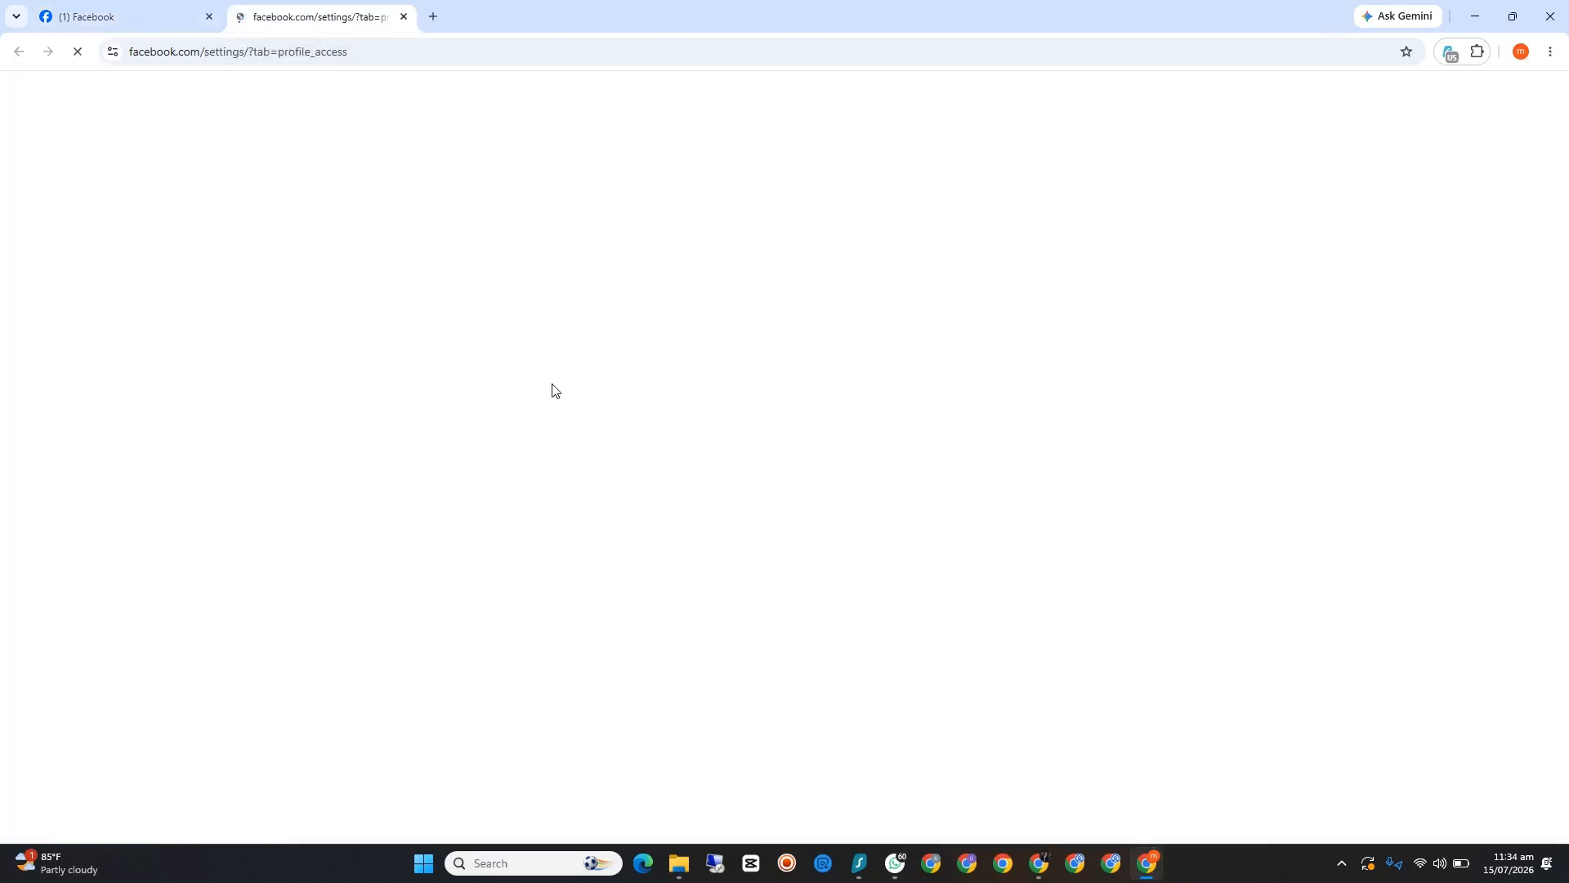
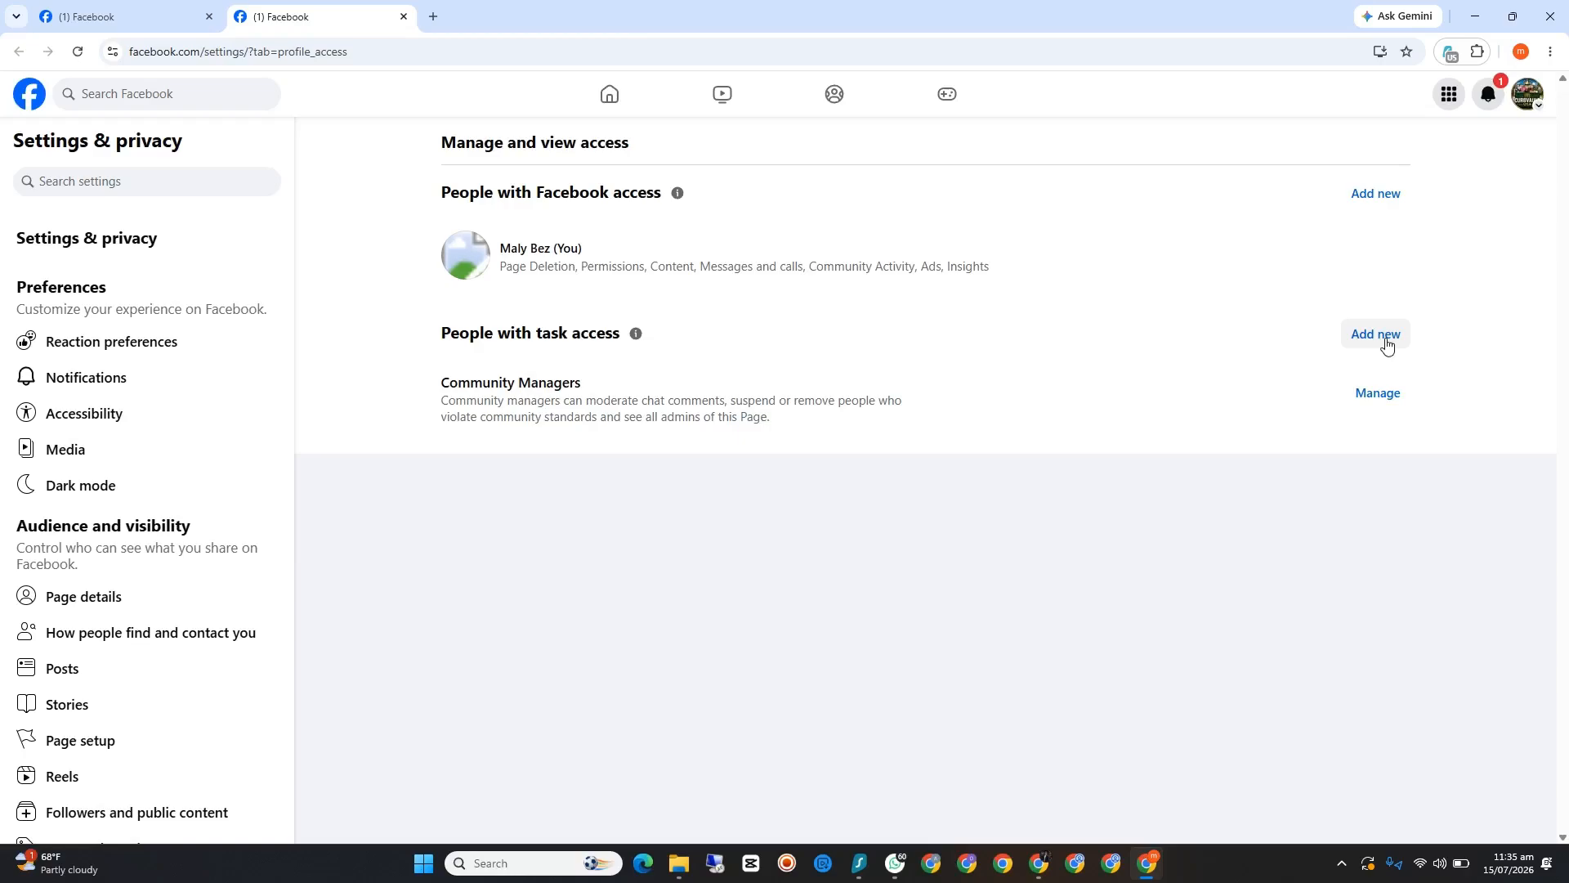
# Step: Start adding a new person with Facebook access and continue to the person search
pyautogui.click(1384, 198)
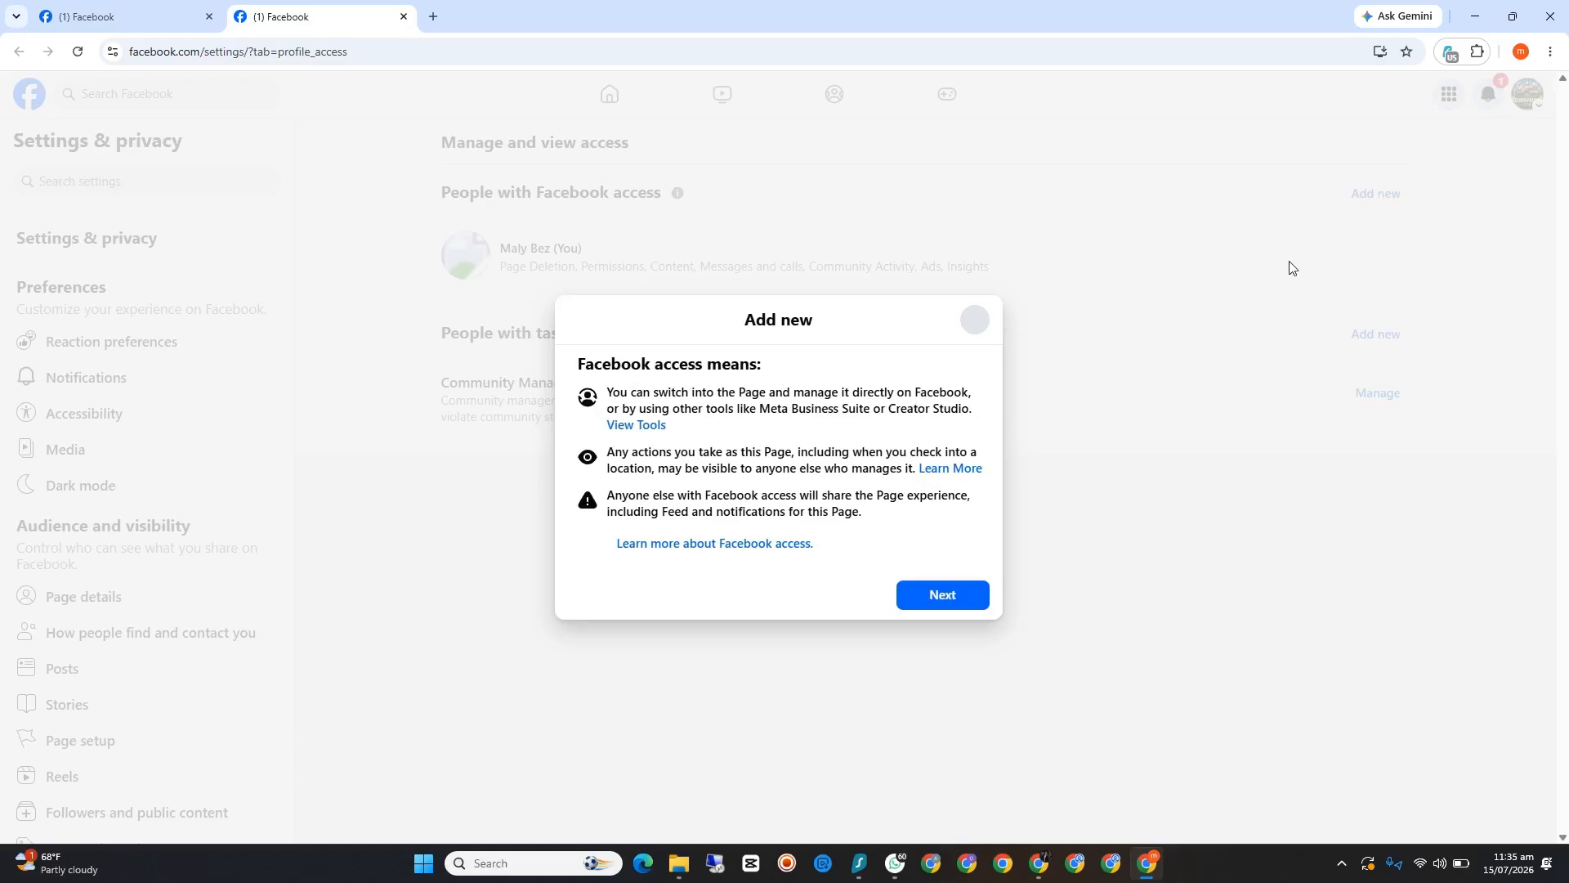
pyautogui.click(962, 604)
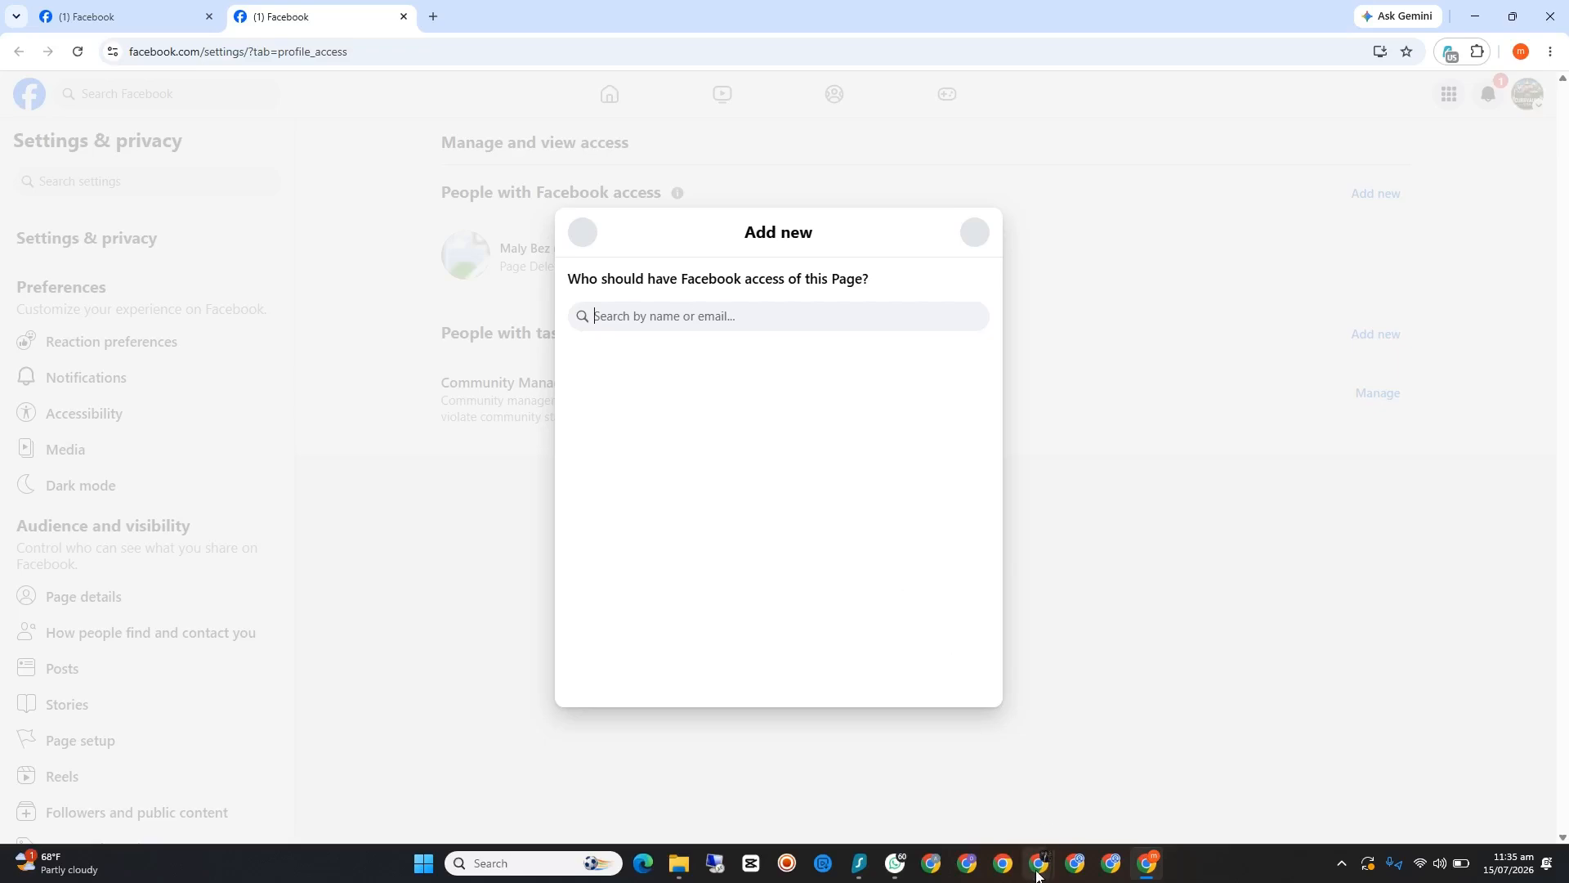
# Step: Switch to the second Chrome profile's window, search for "fb" from its suggestions and reload the page to reach Facebook
pyautogui.click(966, 868)
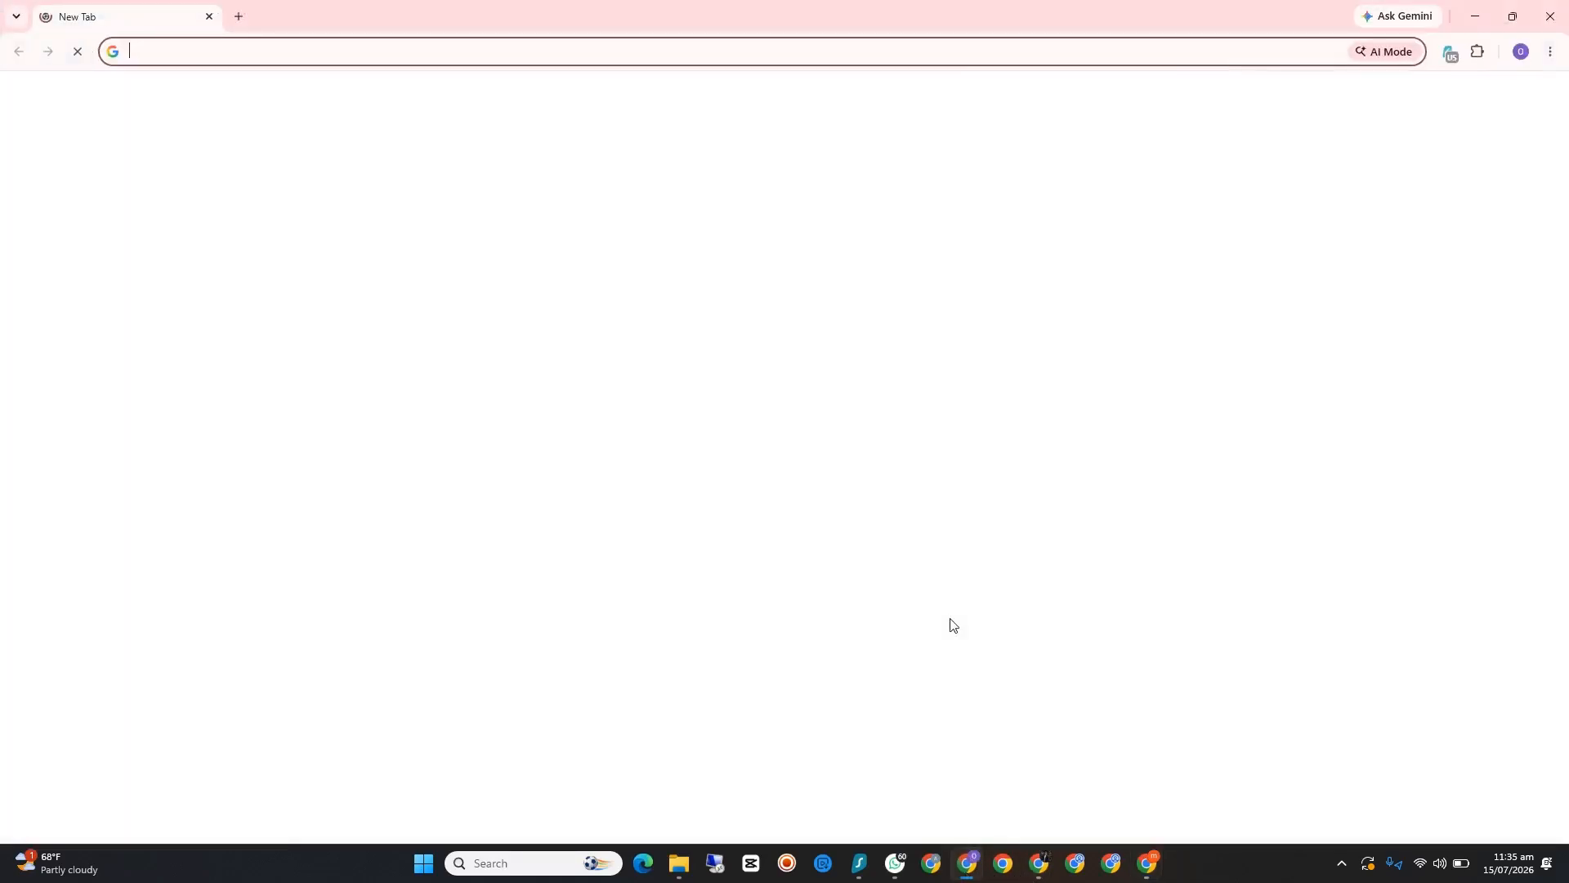
pyautogui.click(872, 51)
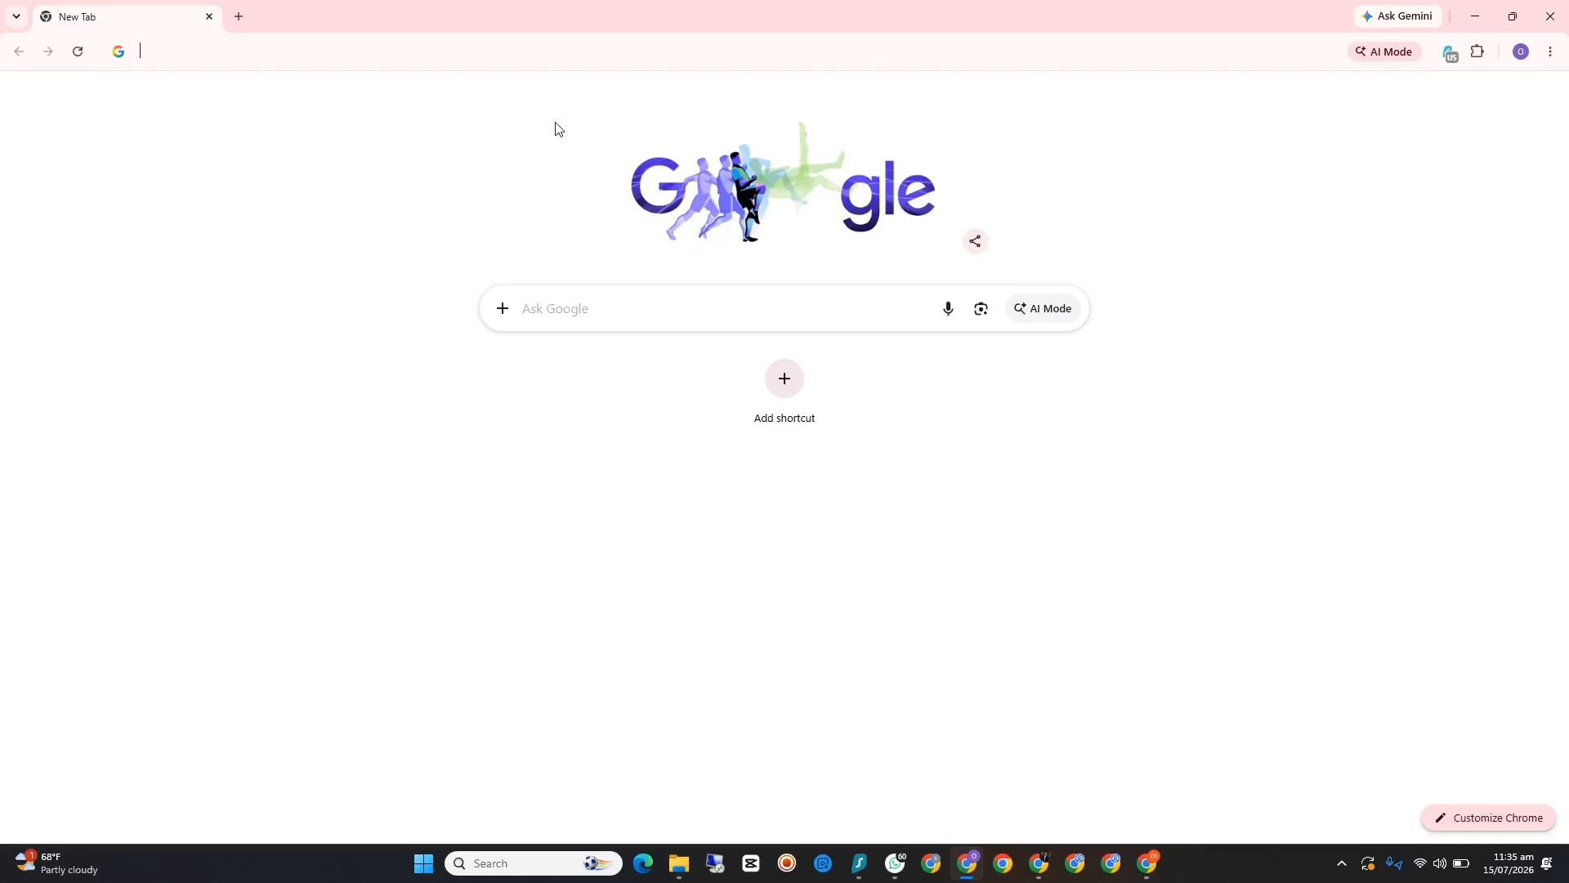
pyautogui.click(170, 98)
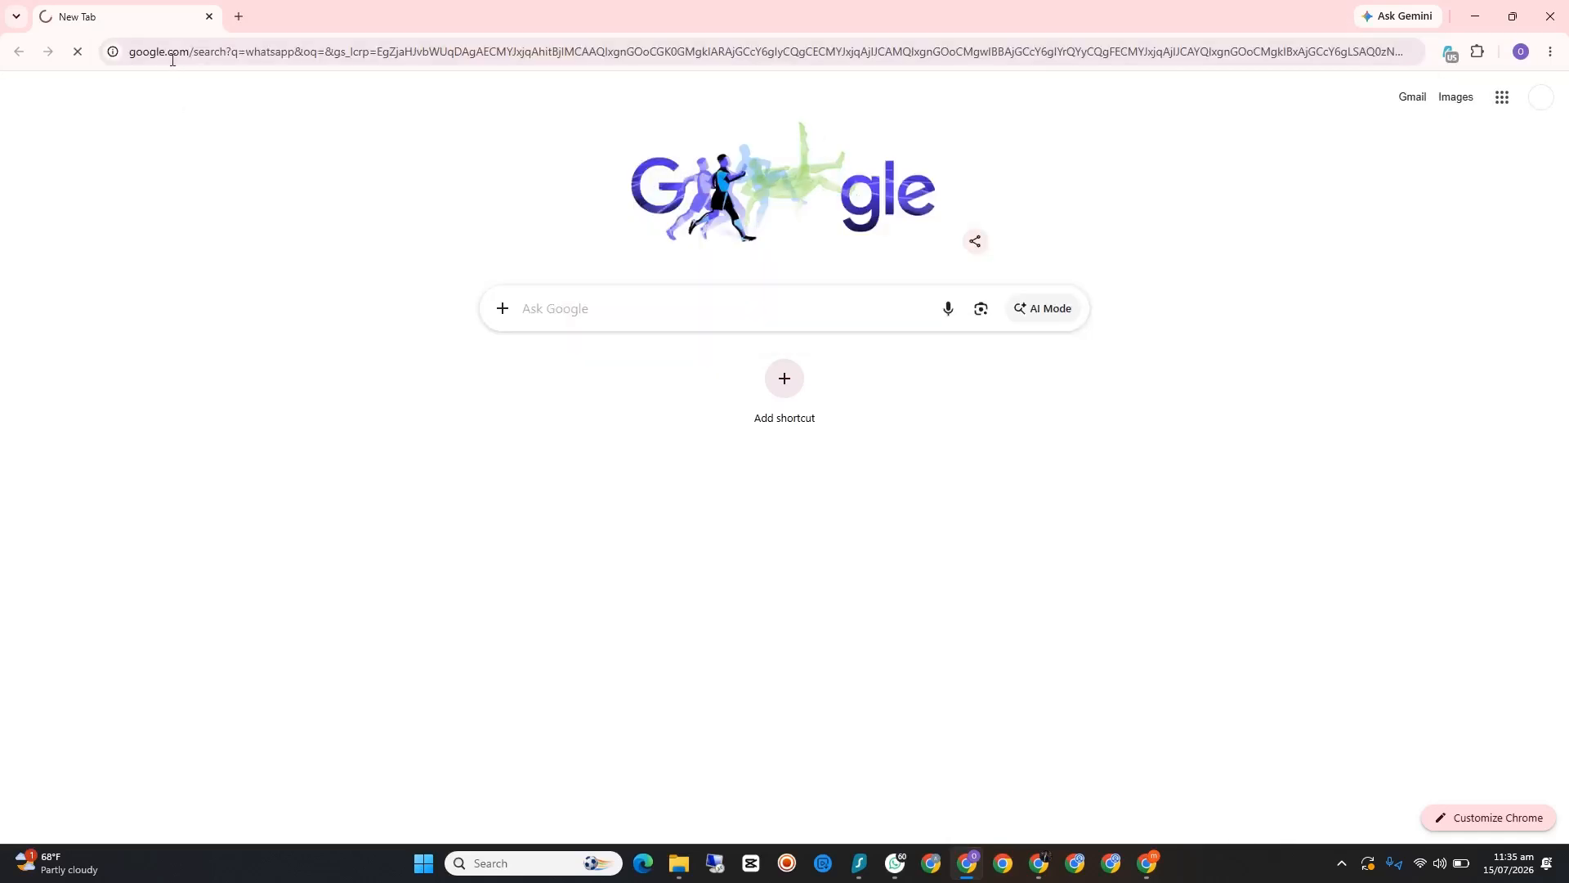
pyautogui.click(238, 16)
pyautogui.click(209, 17)
pyautogui.click(197, 56)
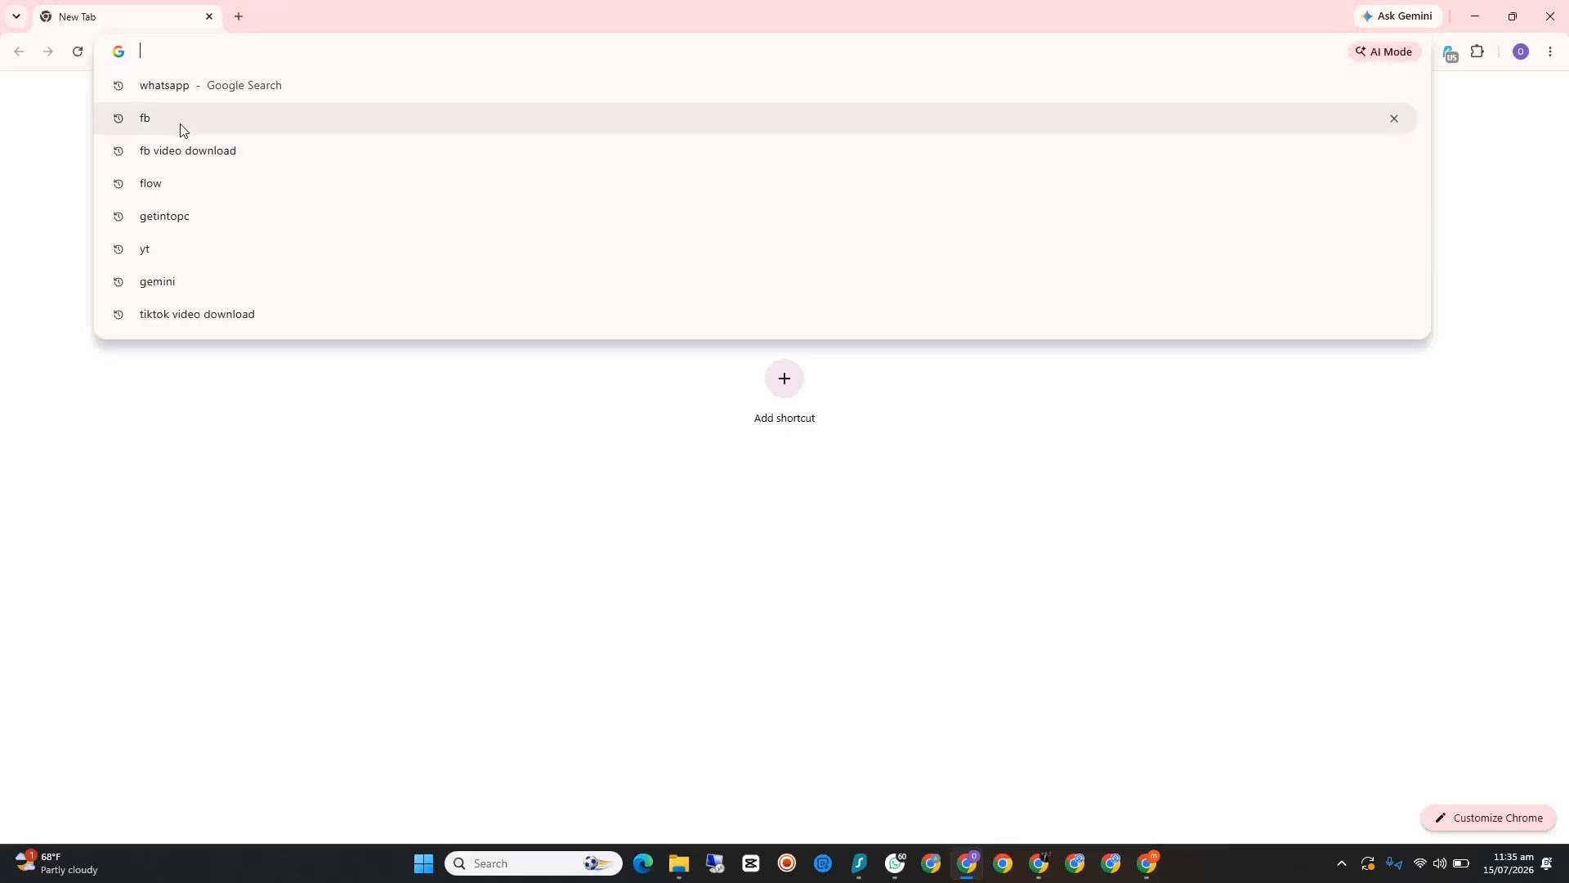
pyautogui.click(182, 127)
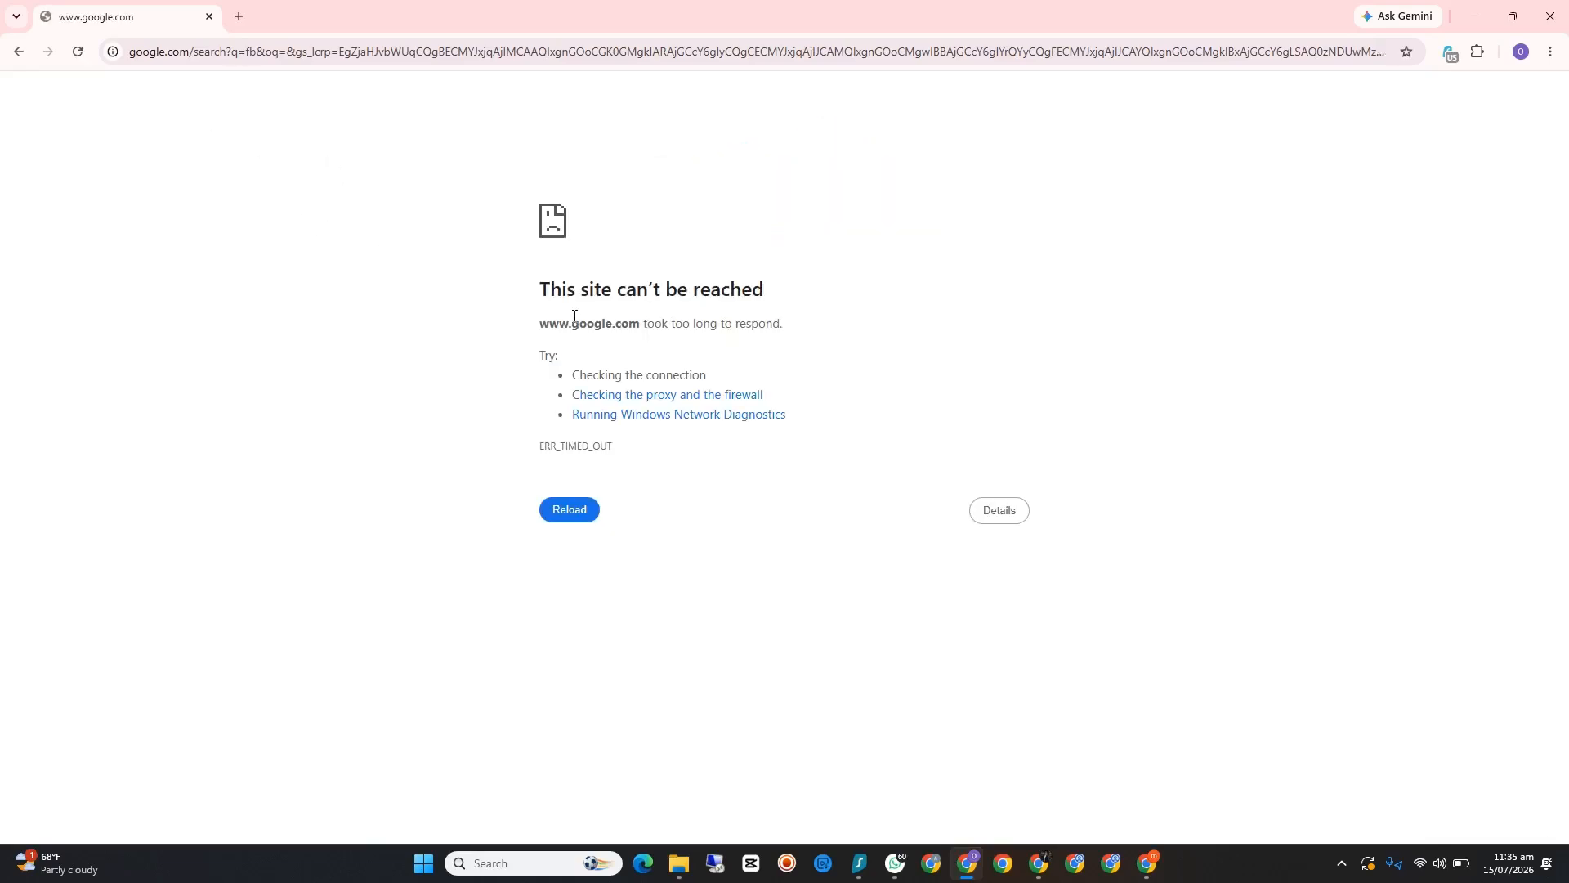
pyautogui.click(78, 53)
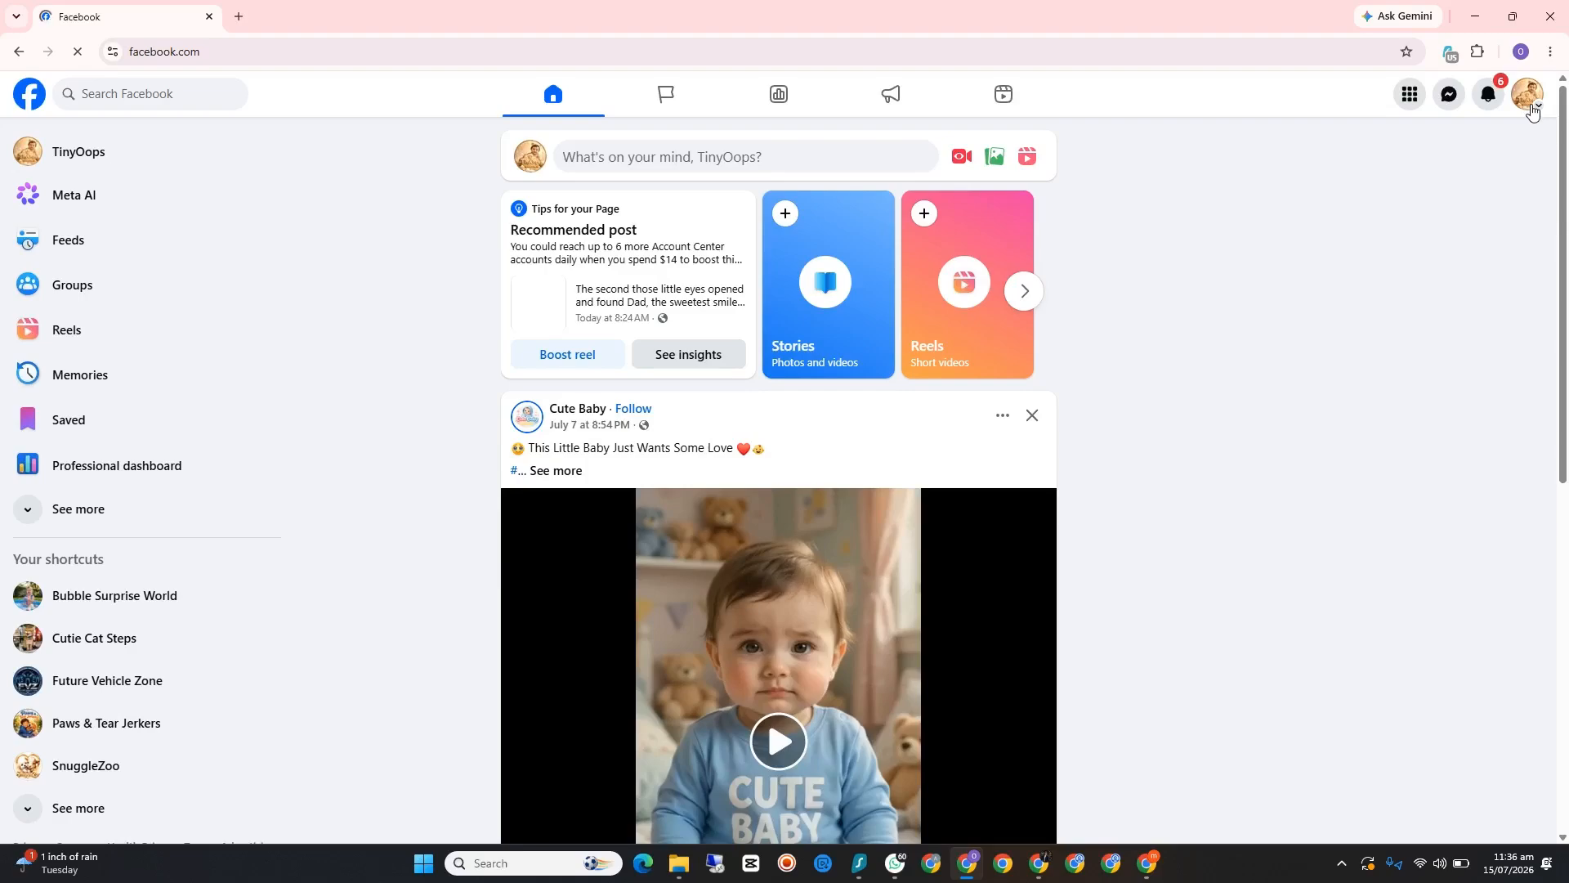
# Step: Switch from the TinyOops Page to the account's personal profile and open that profile's page
pyautogui.click(1533, 113)
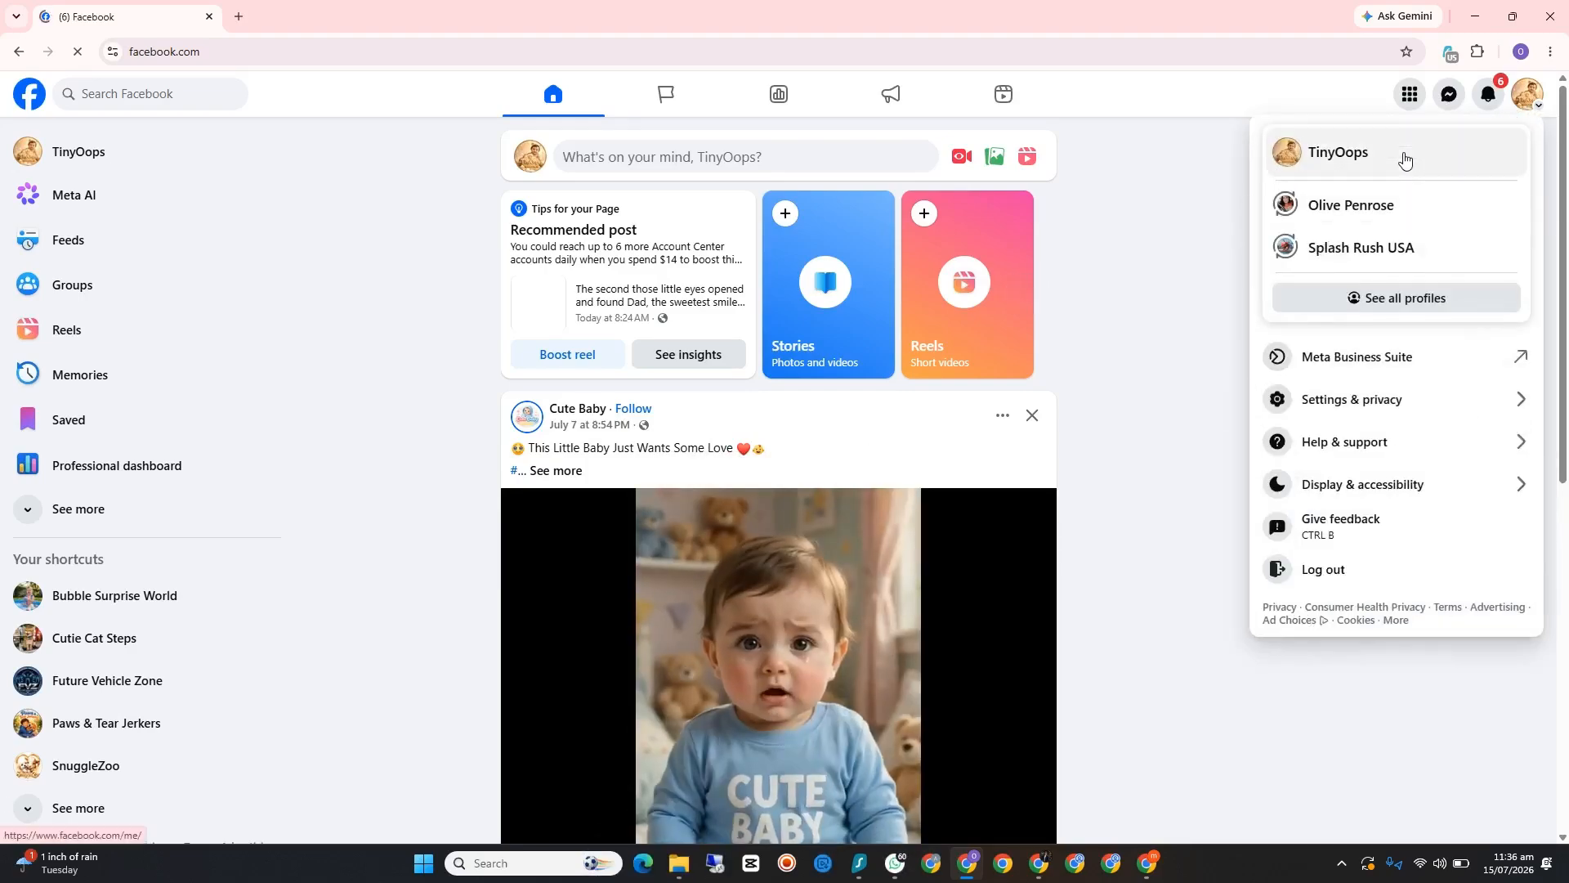
pyautogui.click(1361, 214)
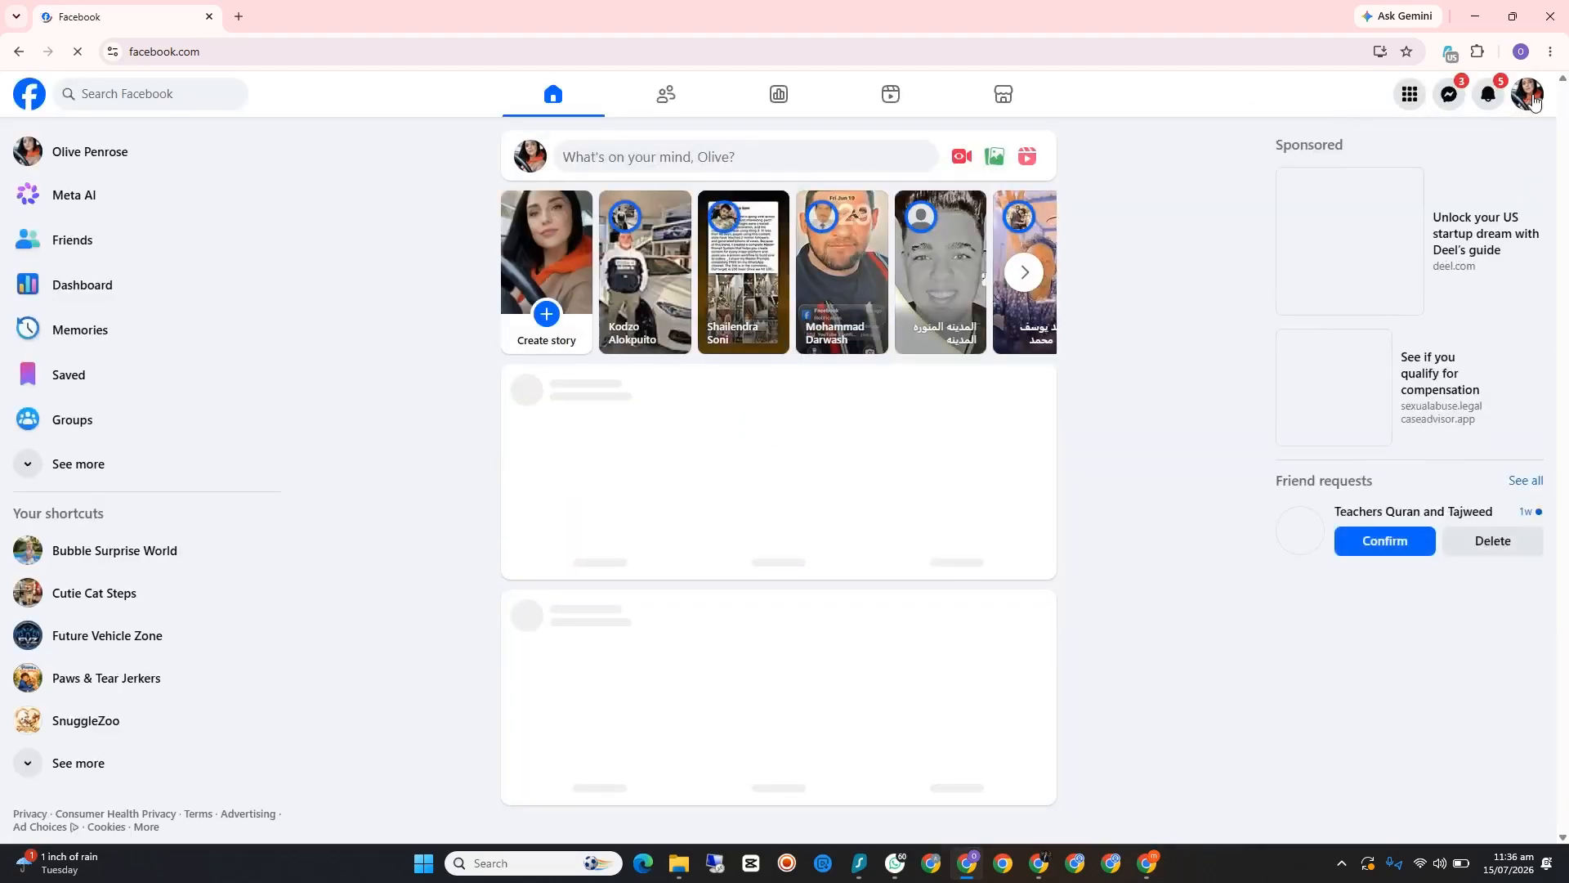
pyautogui.click(1533, 98)
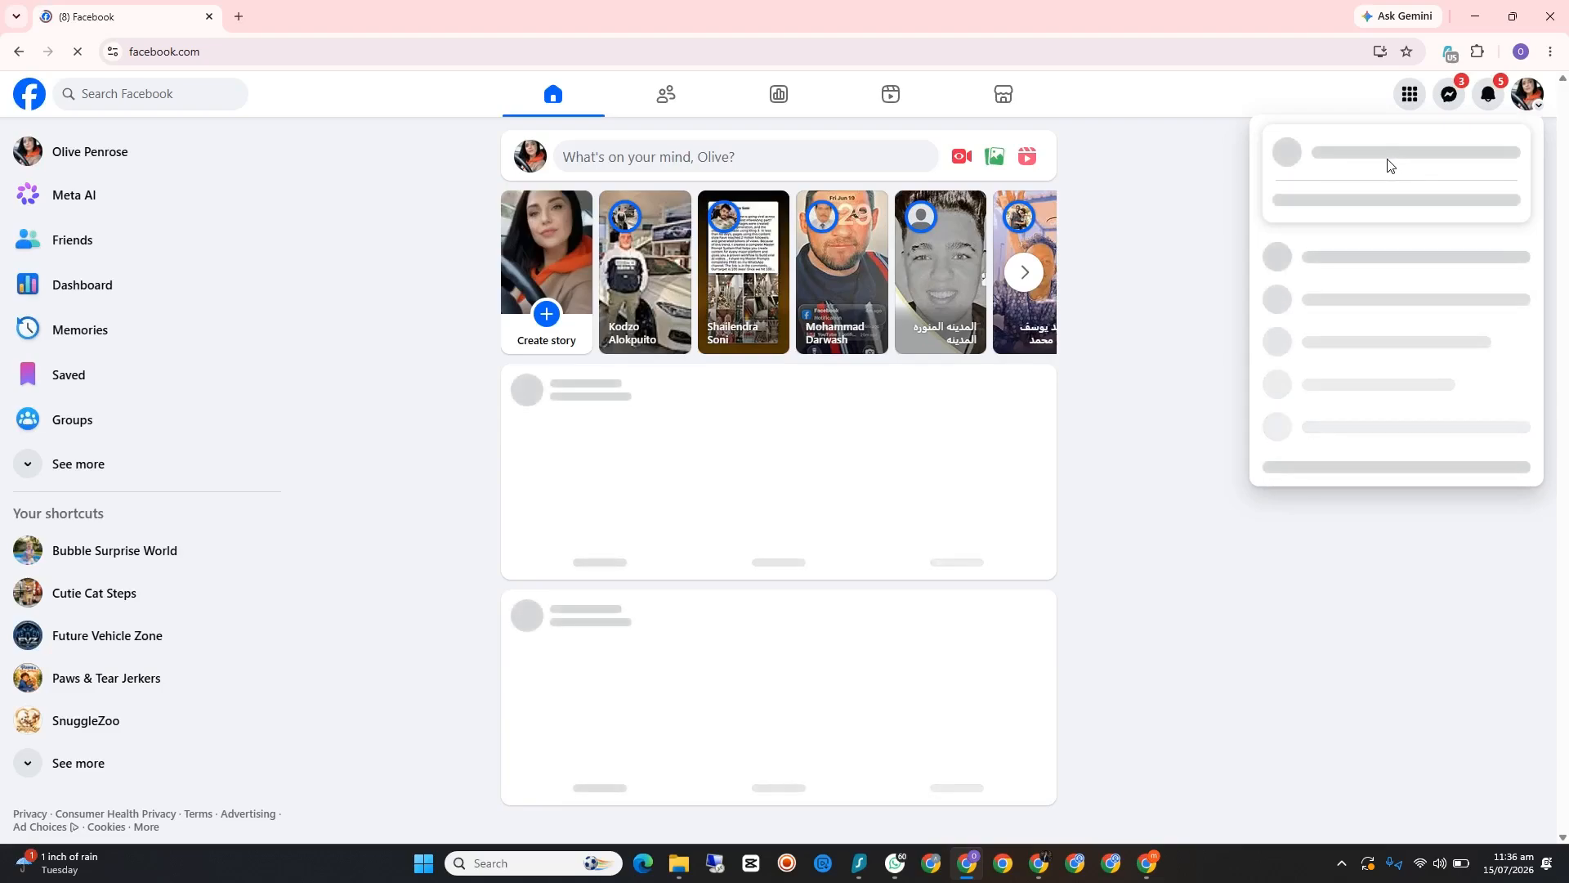
pyautogui.click(1387, 166)
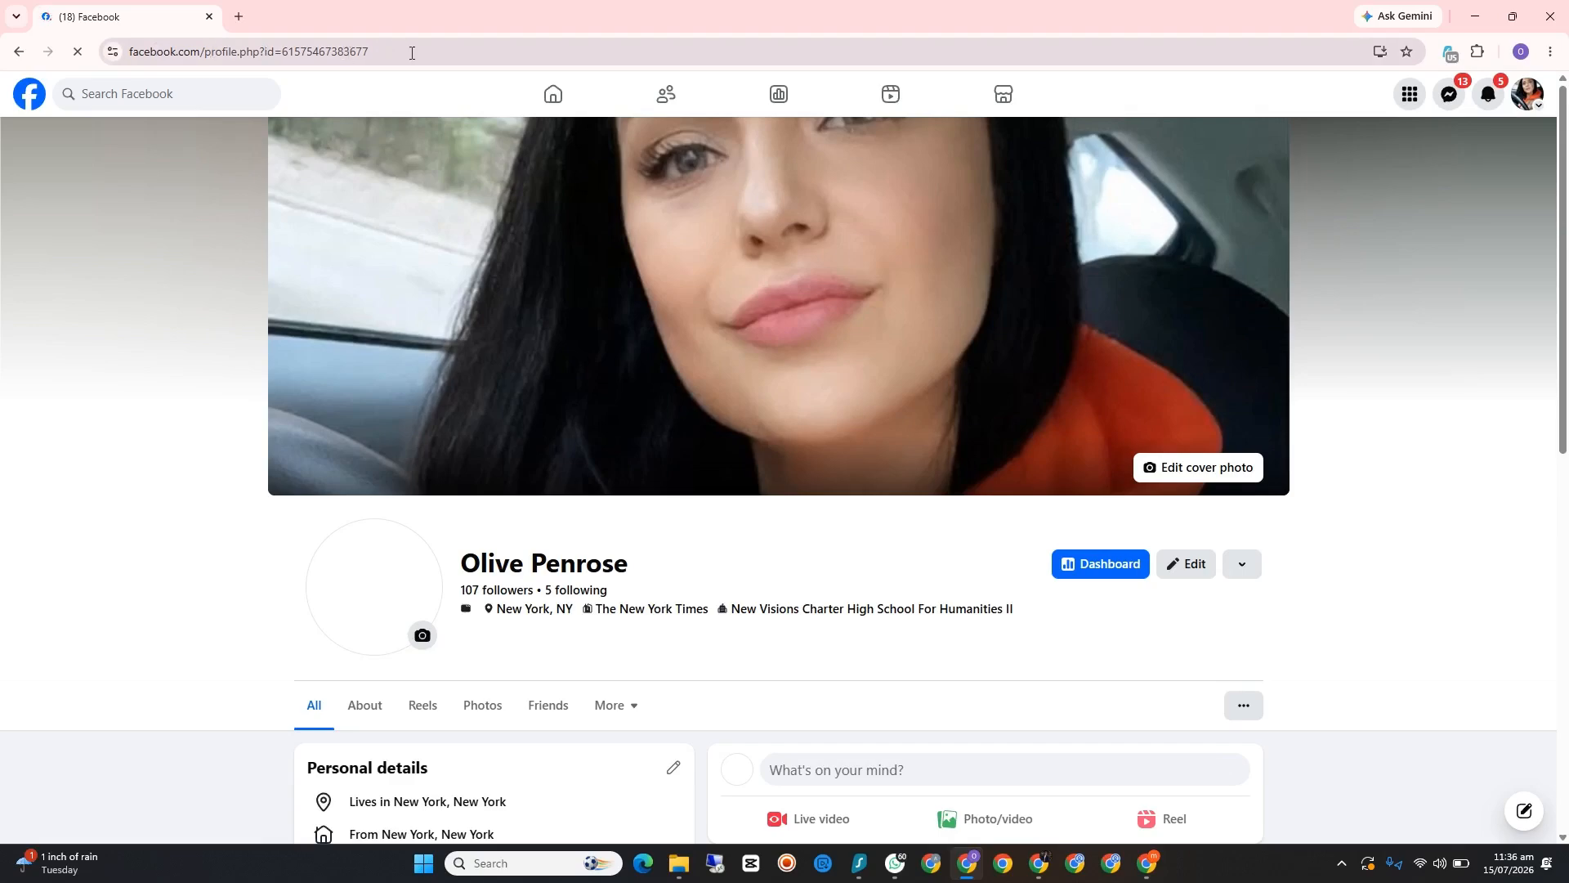
# Step: Copy the personal profile's link and paste it into the CurbVault USA person search in the first Chrome profile's window
pyautogui.click(403, 52)
pyautogui.rightClick(249, 55)
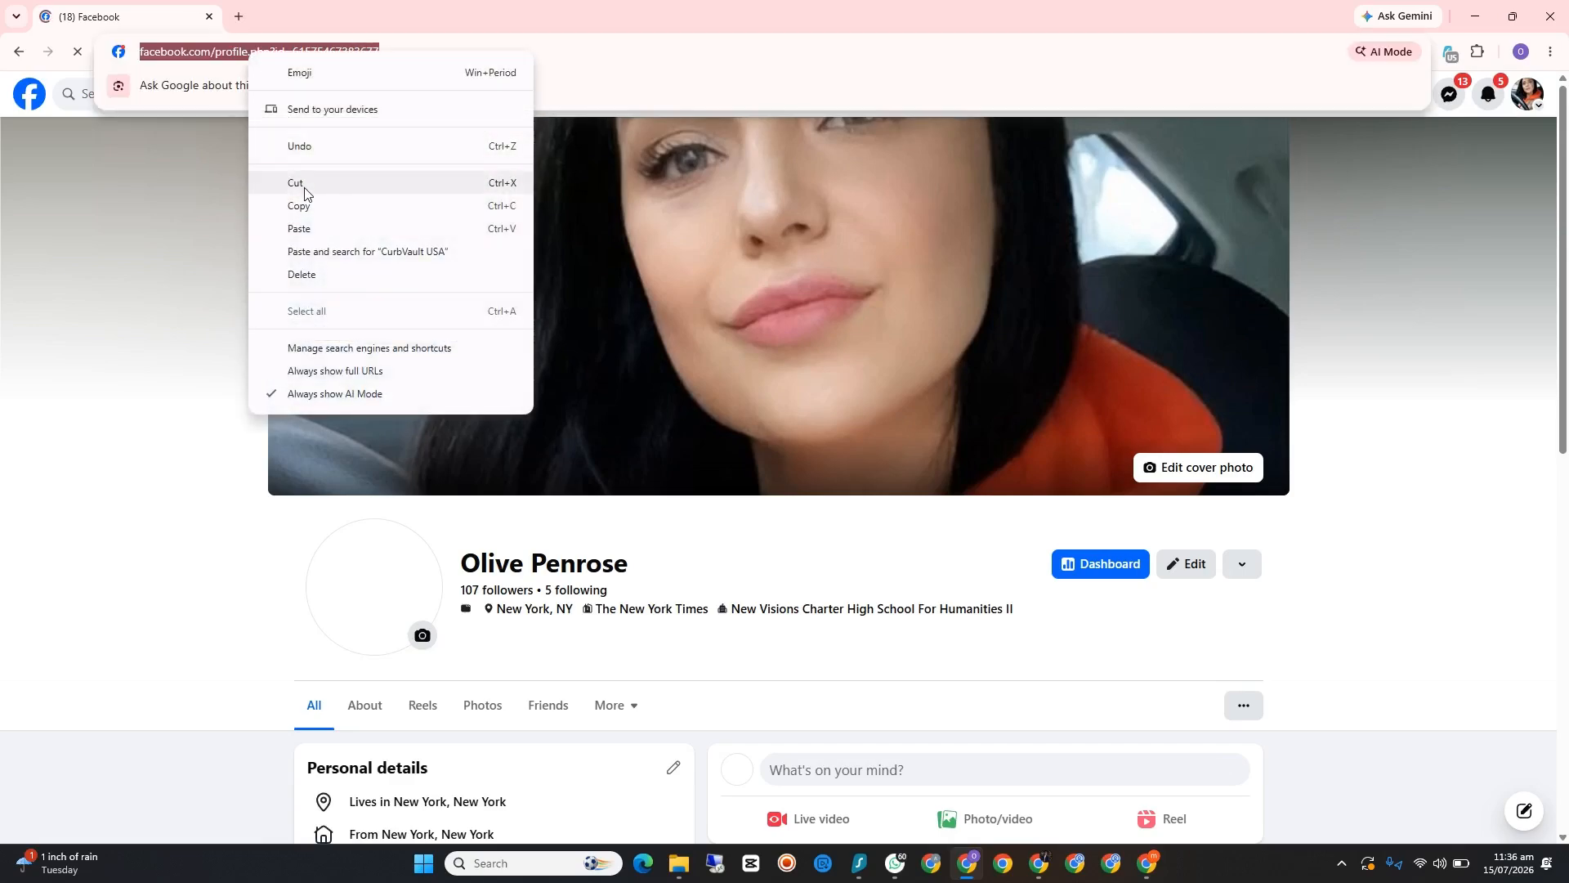
pyautogui.click(309, 207)
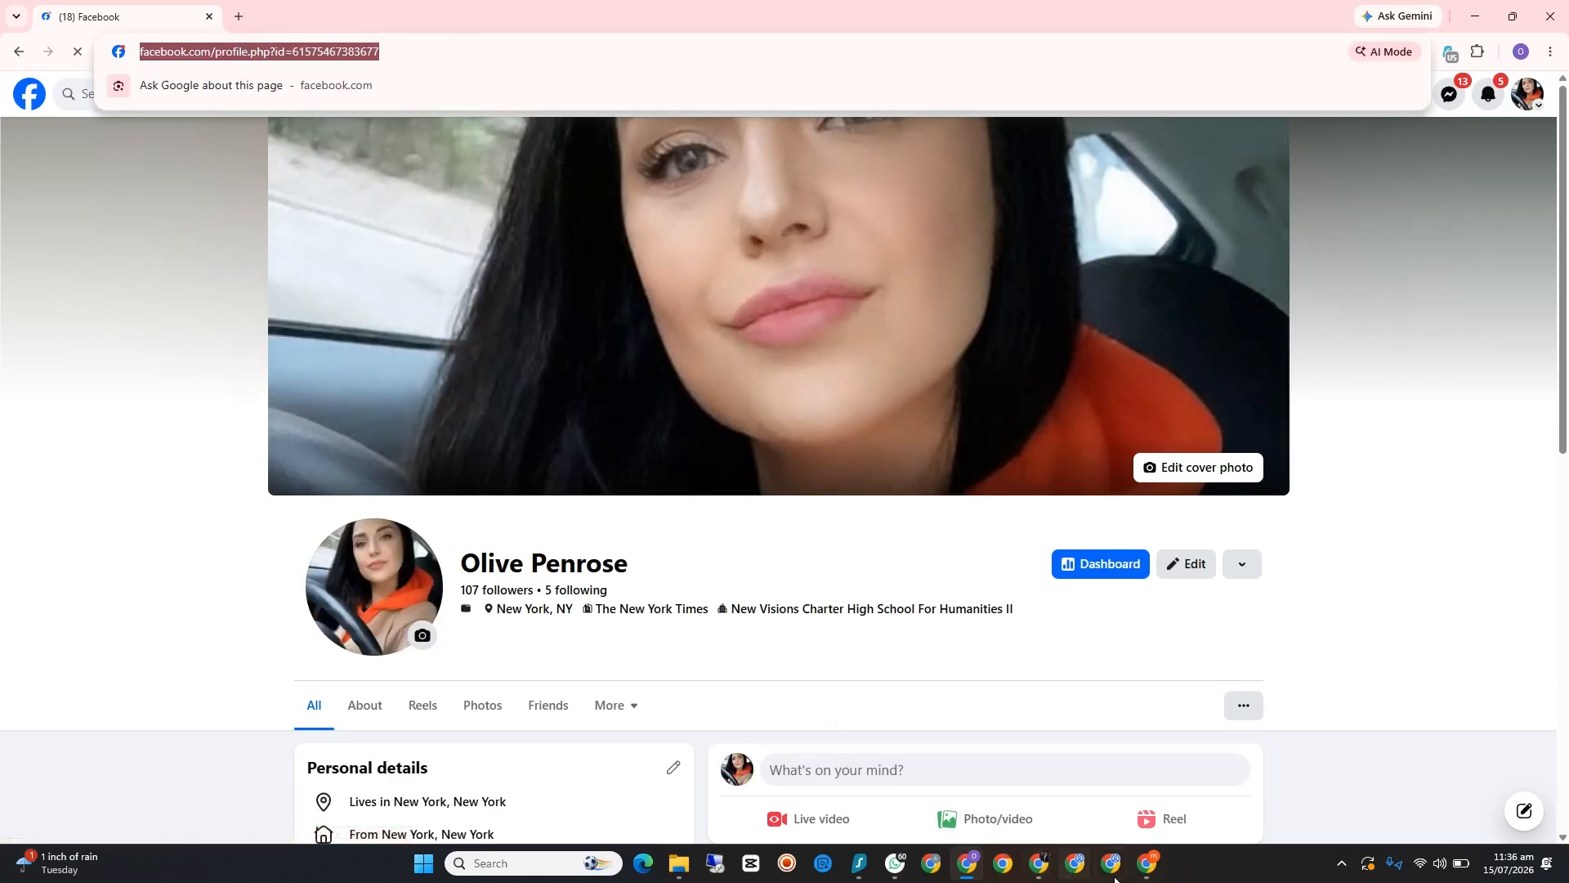
pyautogui.click(1146, 863)
pyautogui.rightClick(664, 309)
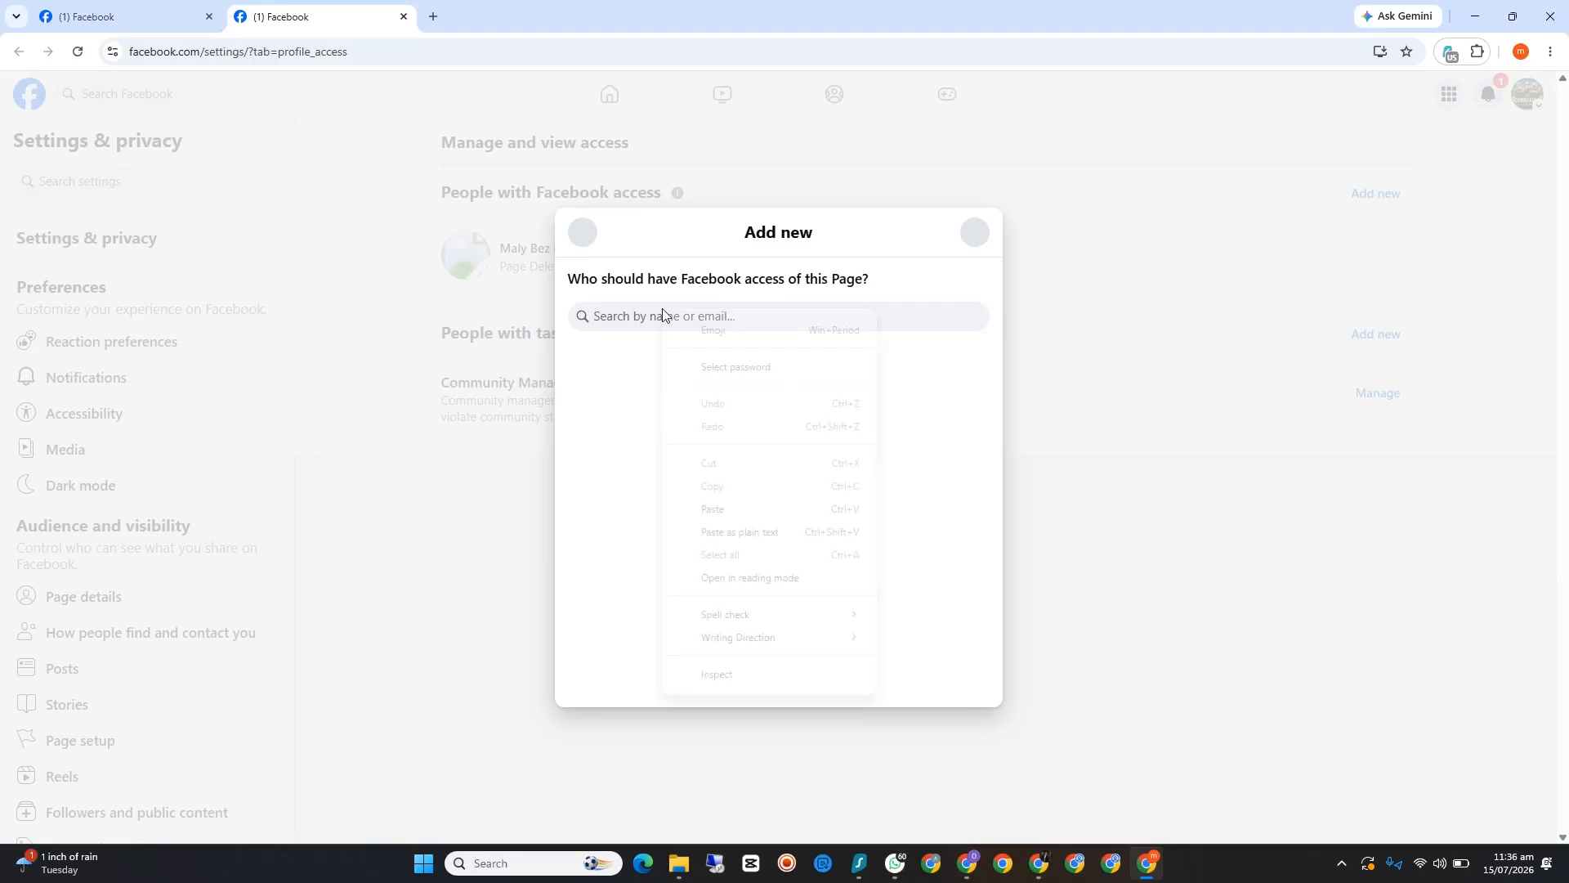
pyautogui.click(733, 512)
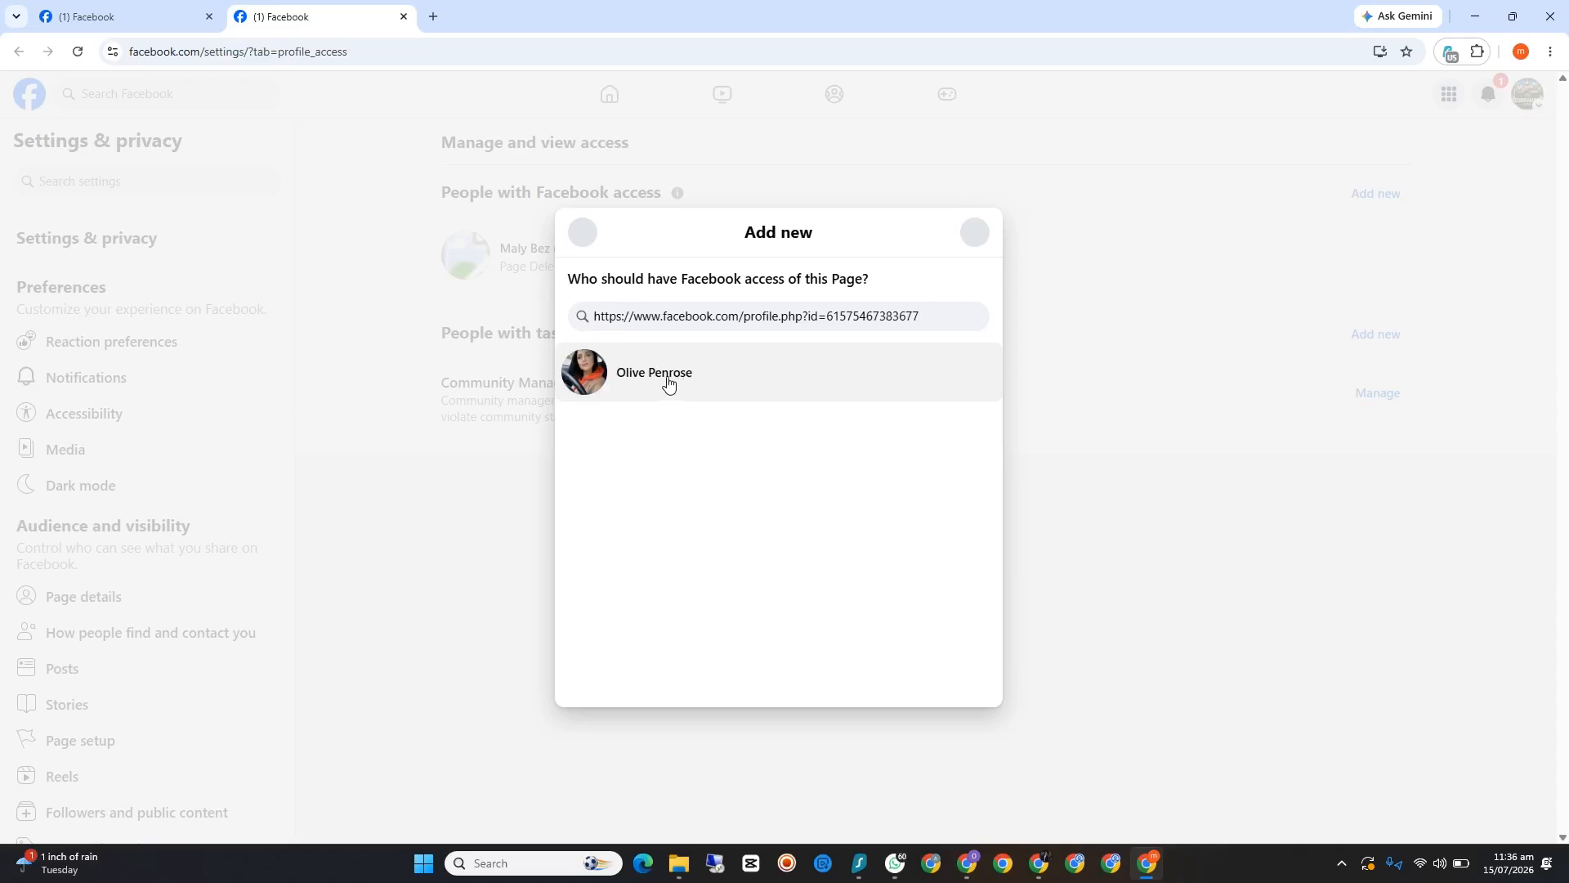
# Step: Select the found profile, give it access with full control of the Page, and confirm with the Facebook account password
pyautogui.click(651, 382)
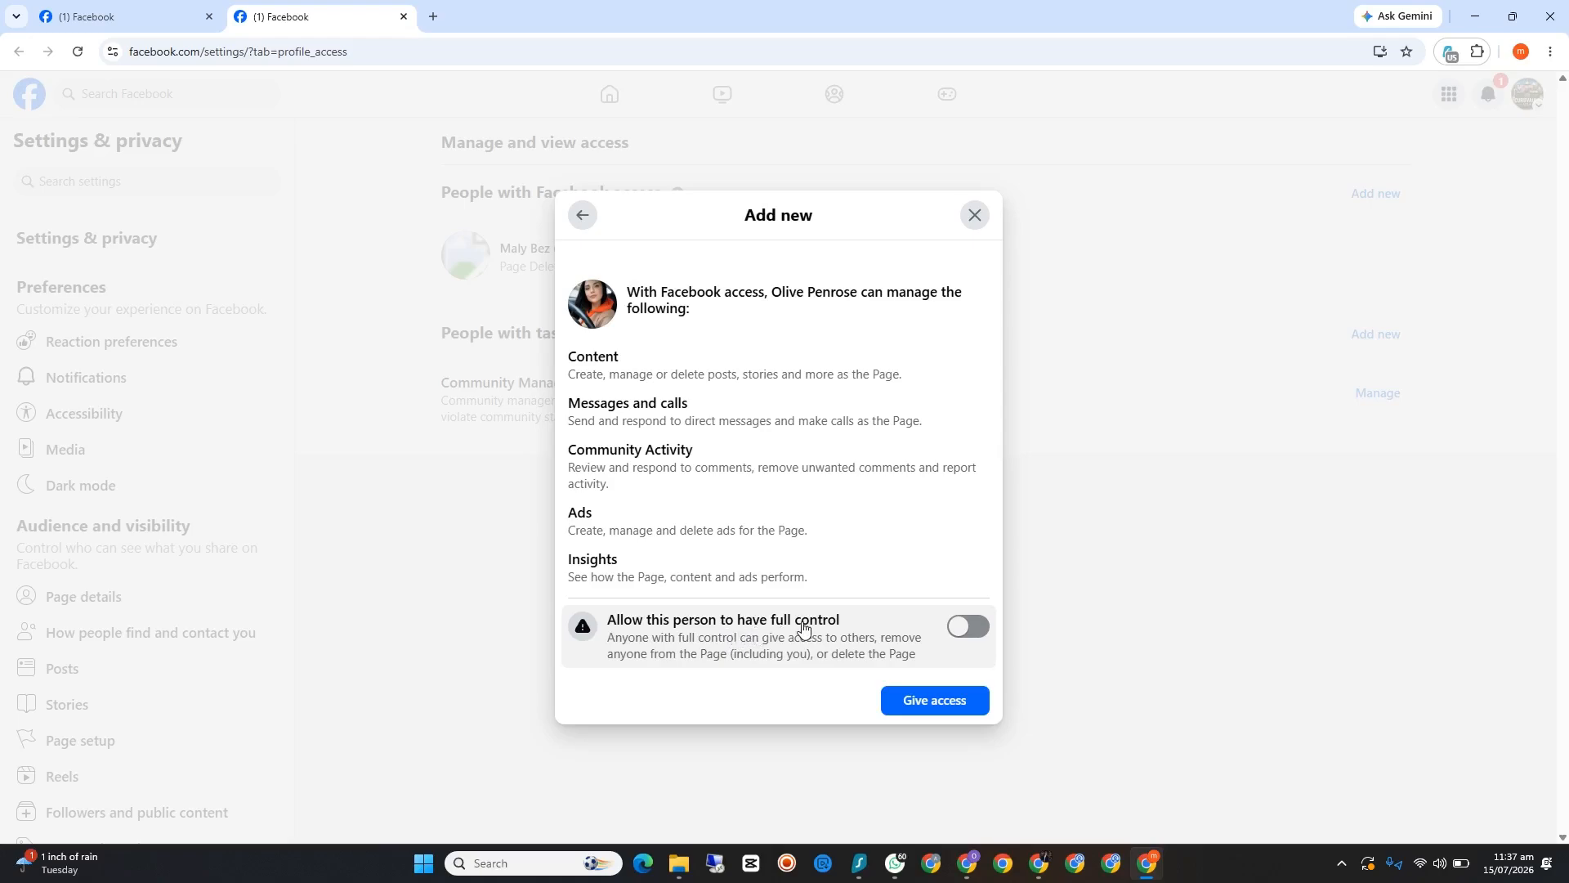
pyautogui.click(965, 640)
pyautogui.click(936, 704)
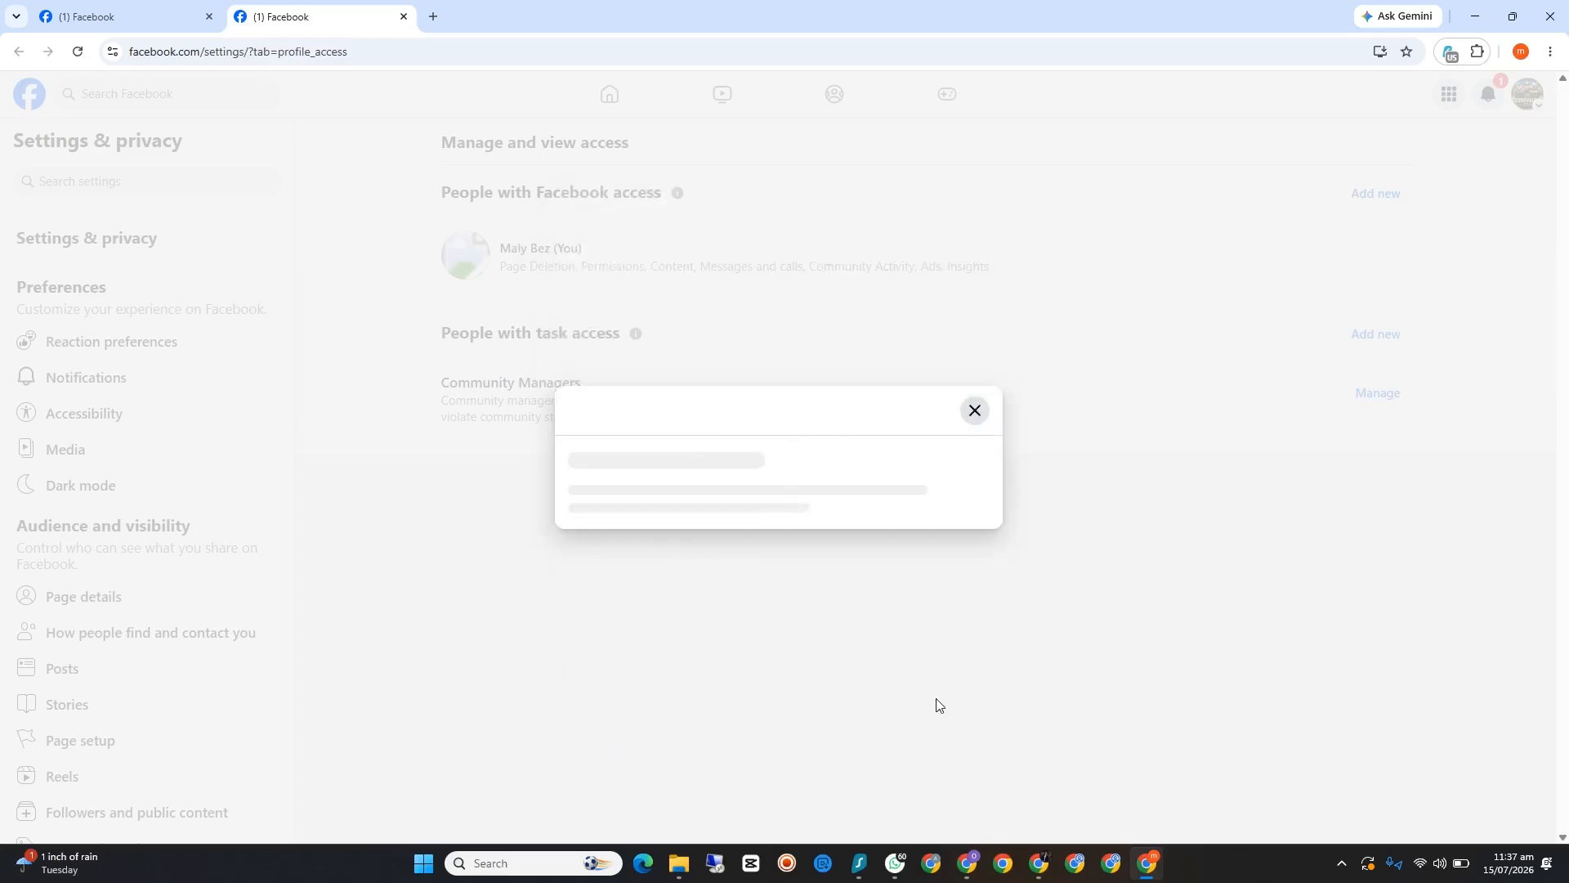
pyautogui.click(701, 497)
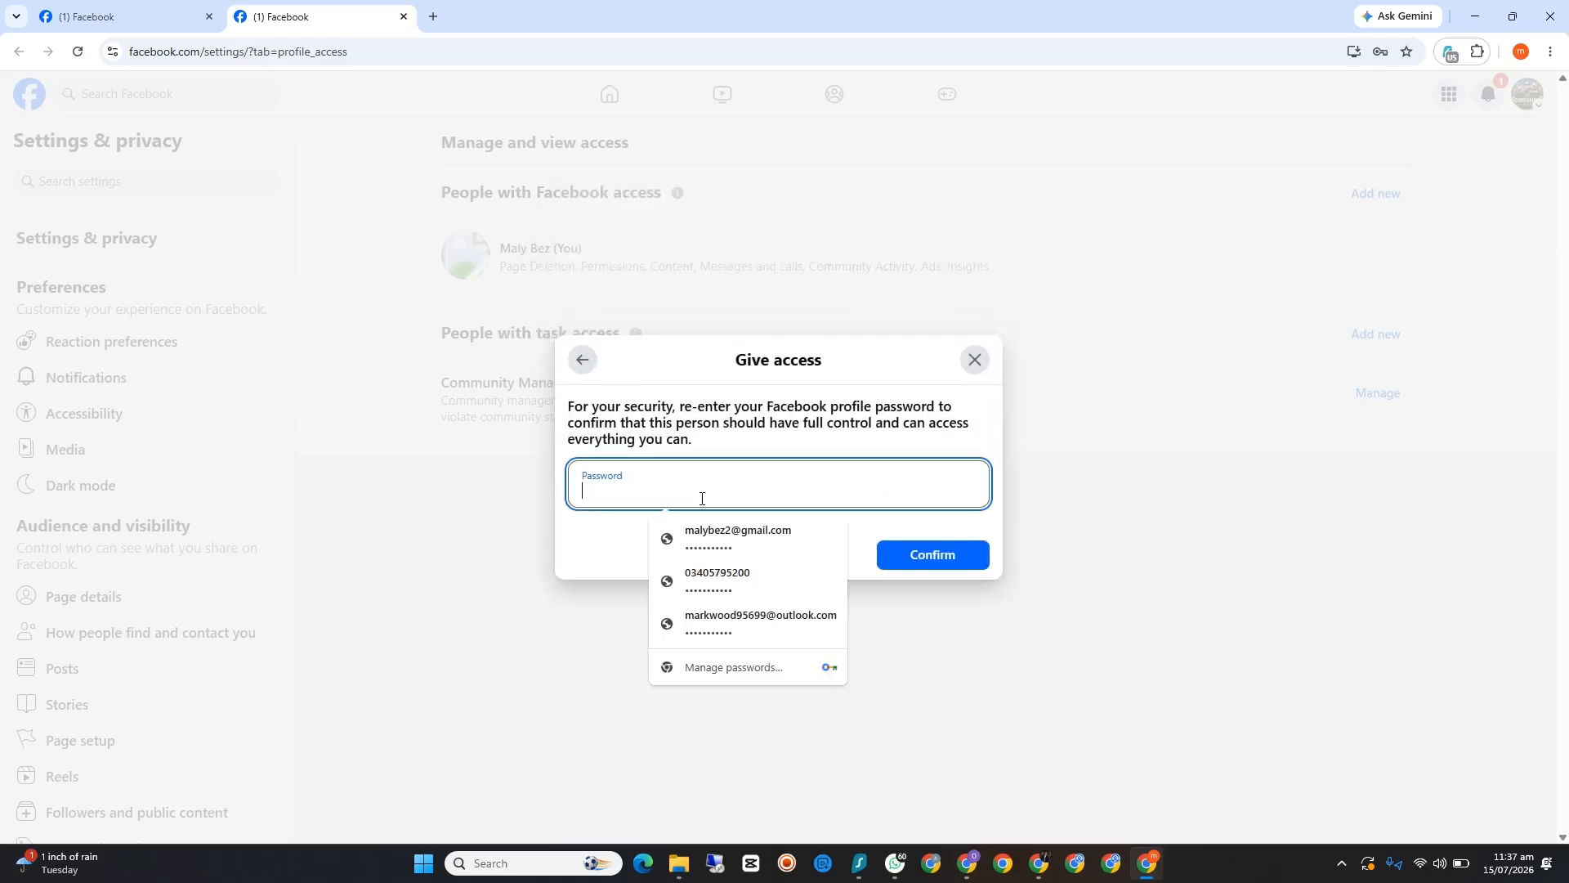
pyautogui.click(760, 538)
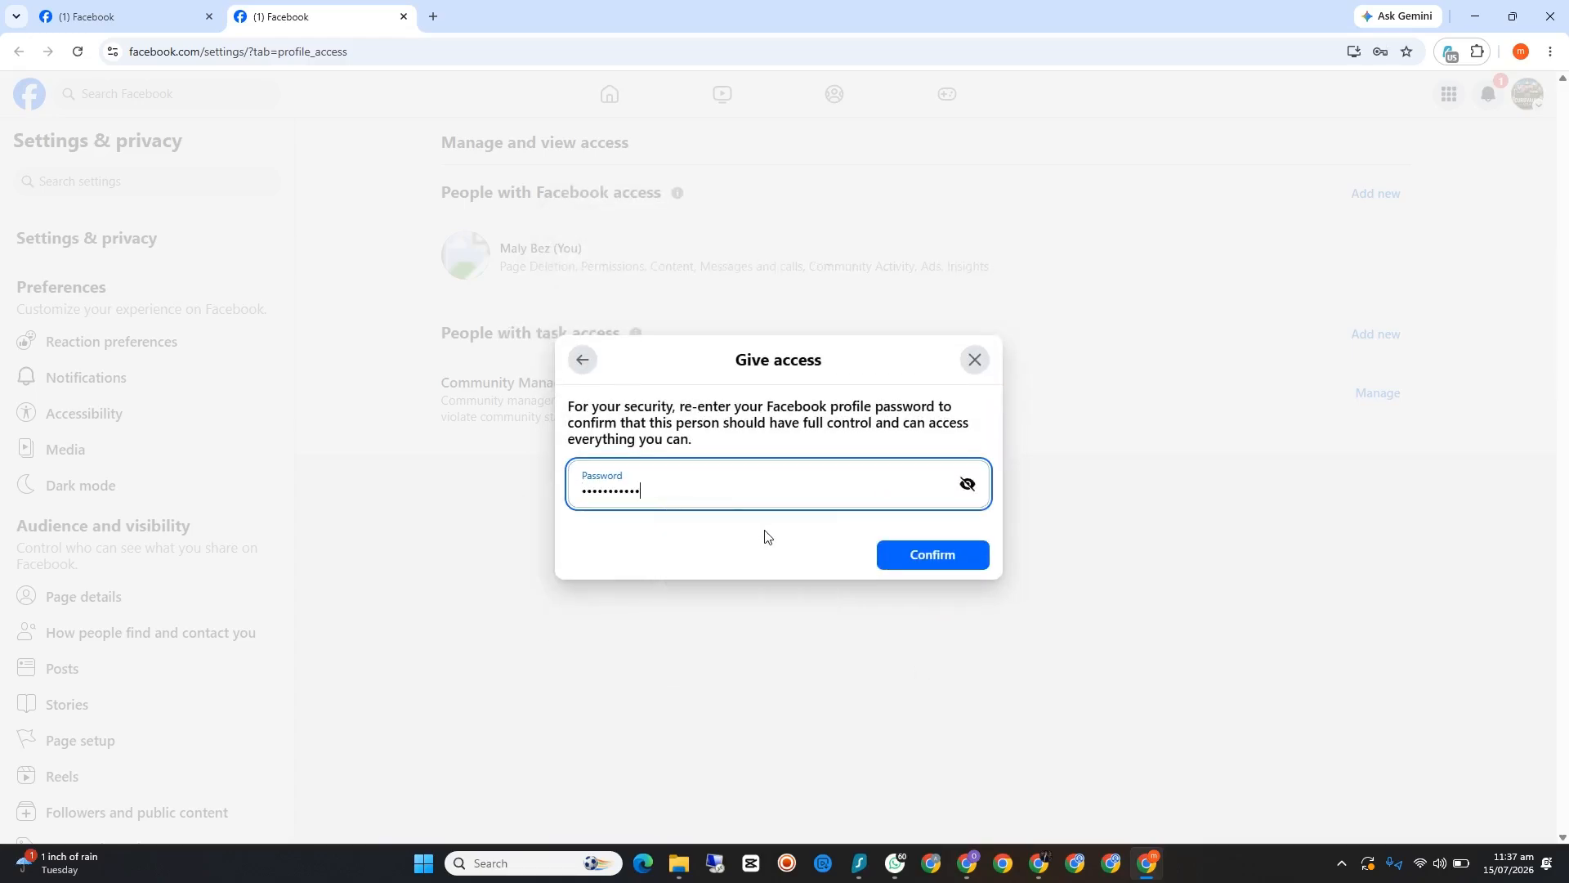
pyautogui.click(932, 556)
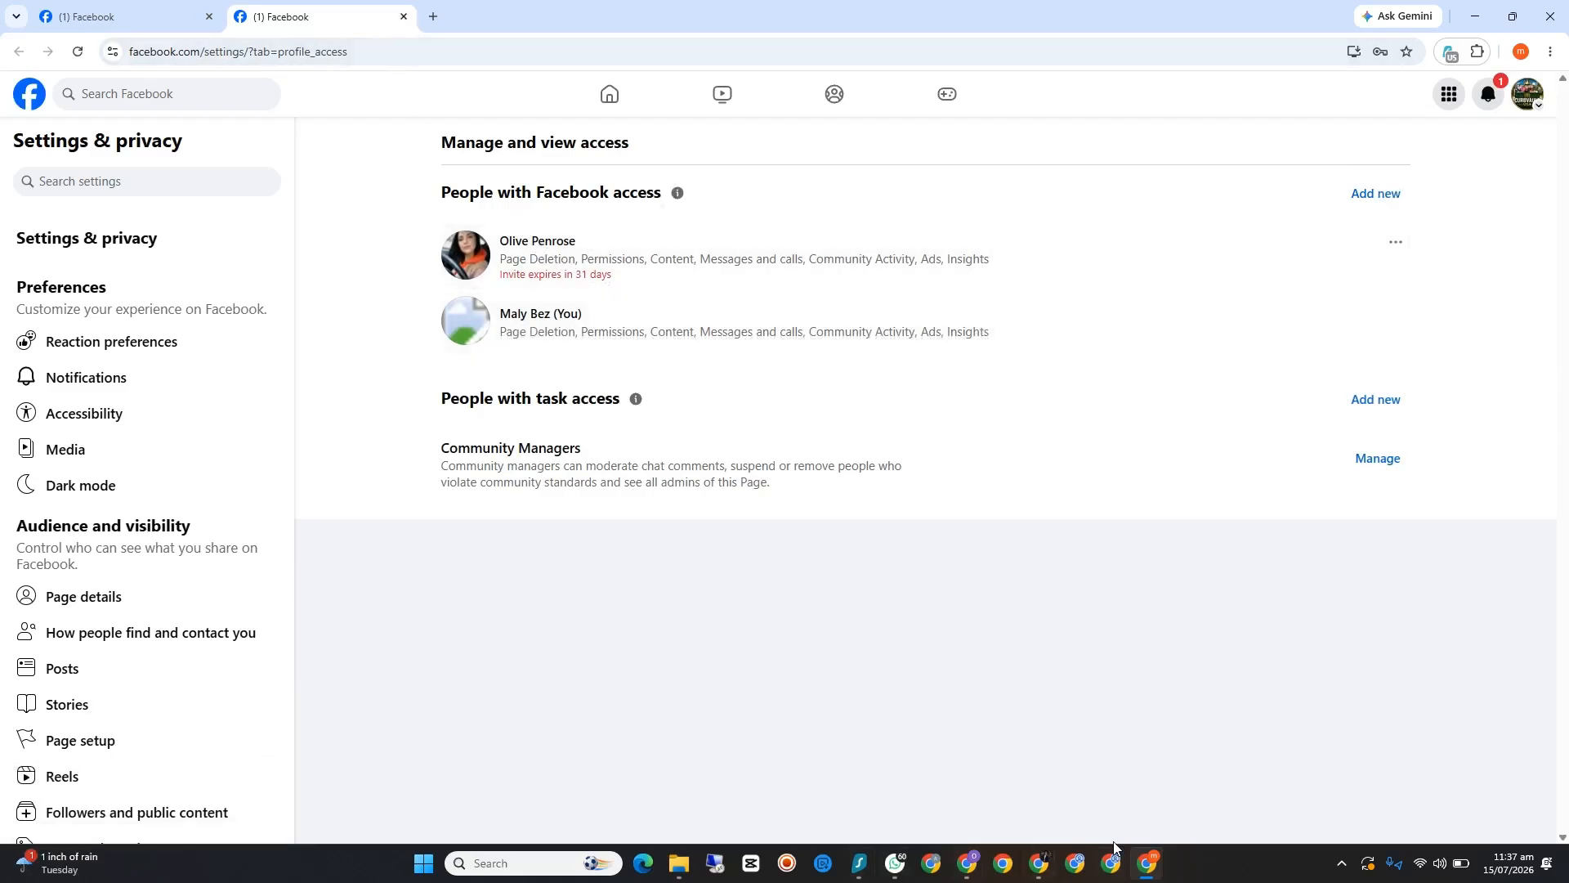
# Step: Open the CurbVault USA invite from the invited account's notifications, accept full control of the Page, and dismiss the switch offer
pyautogui.click(967, 863)
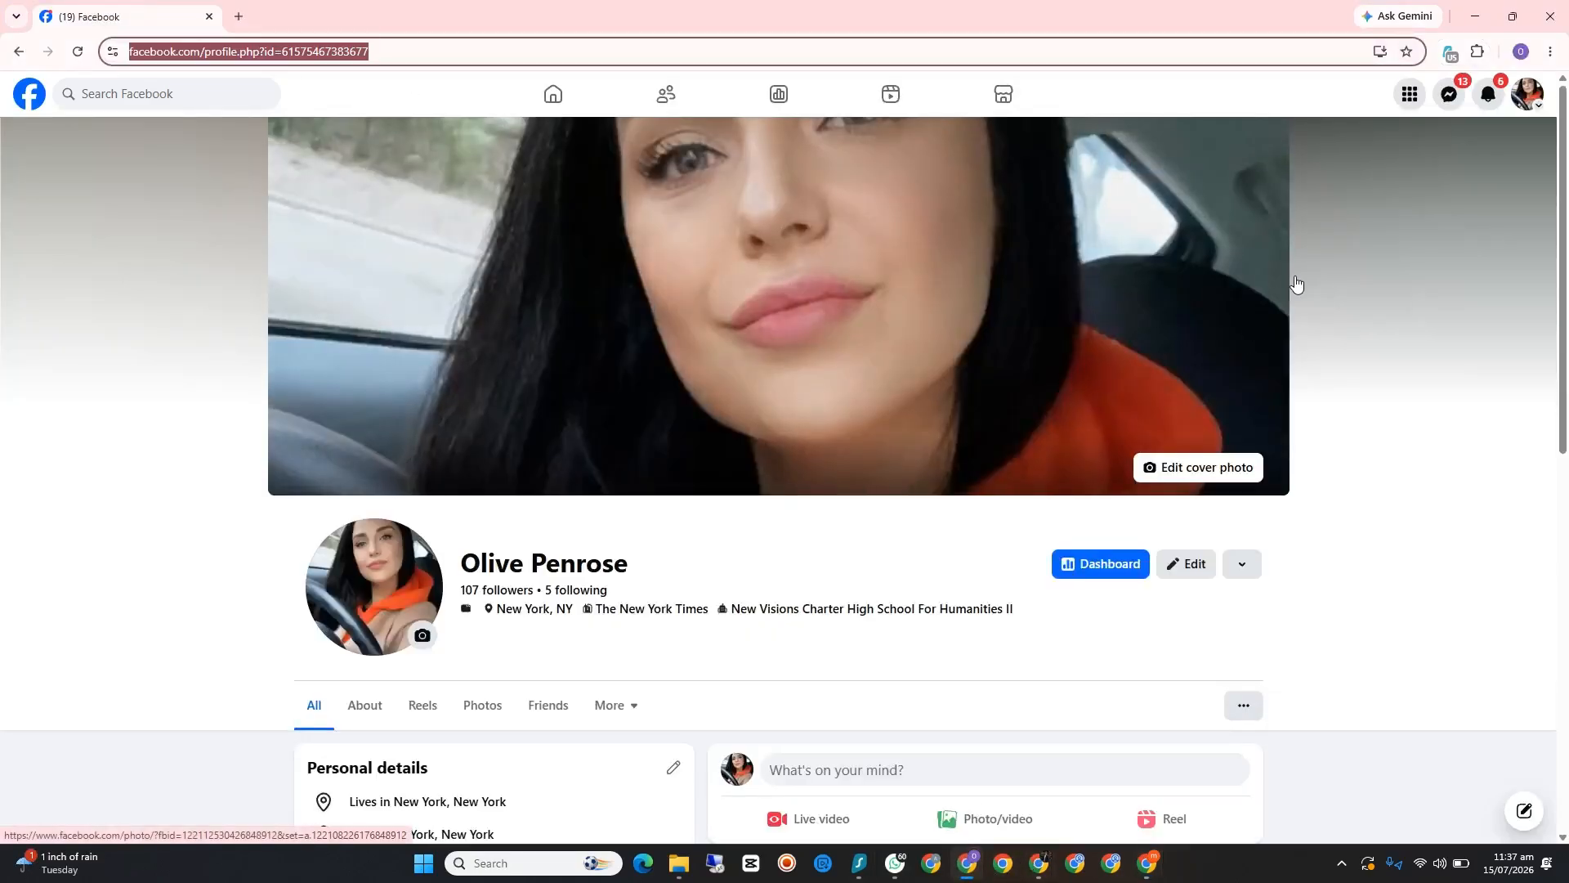
pyautogui.click(1488, 94)
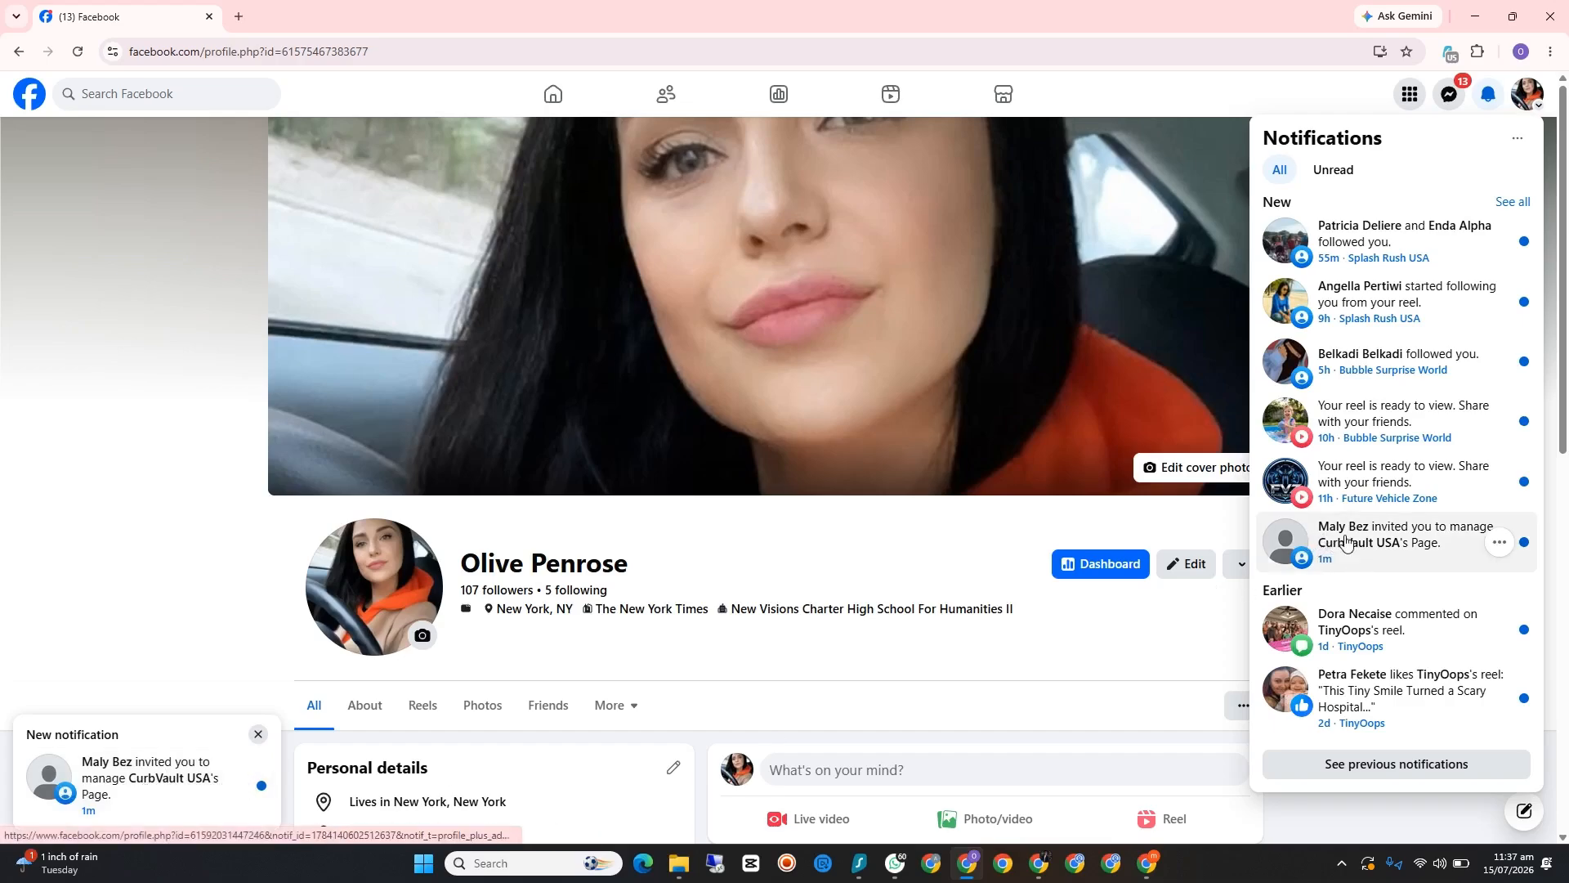
pyautogui.click(1436, 537)
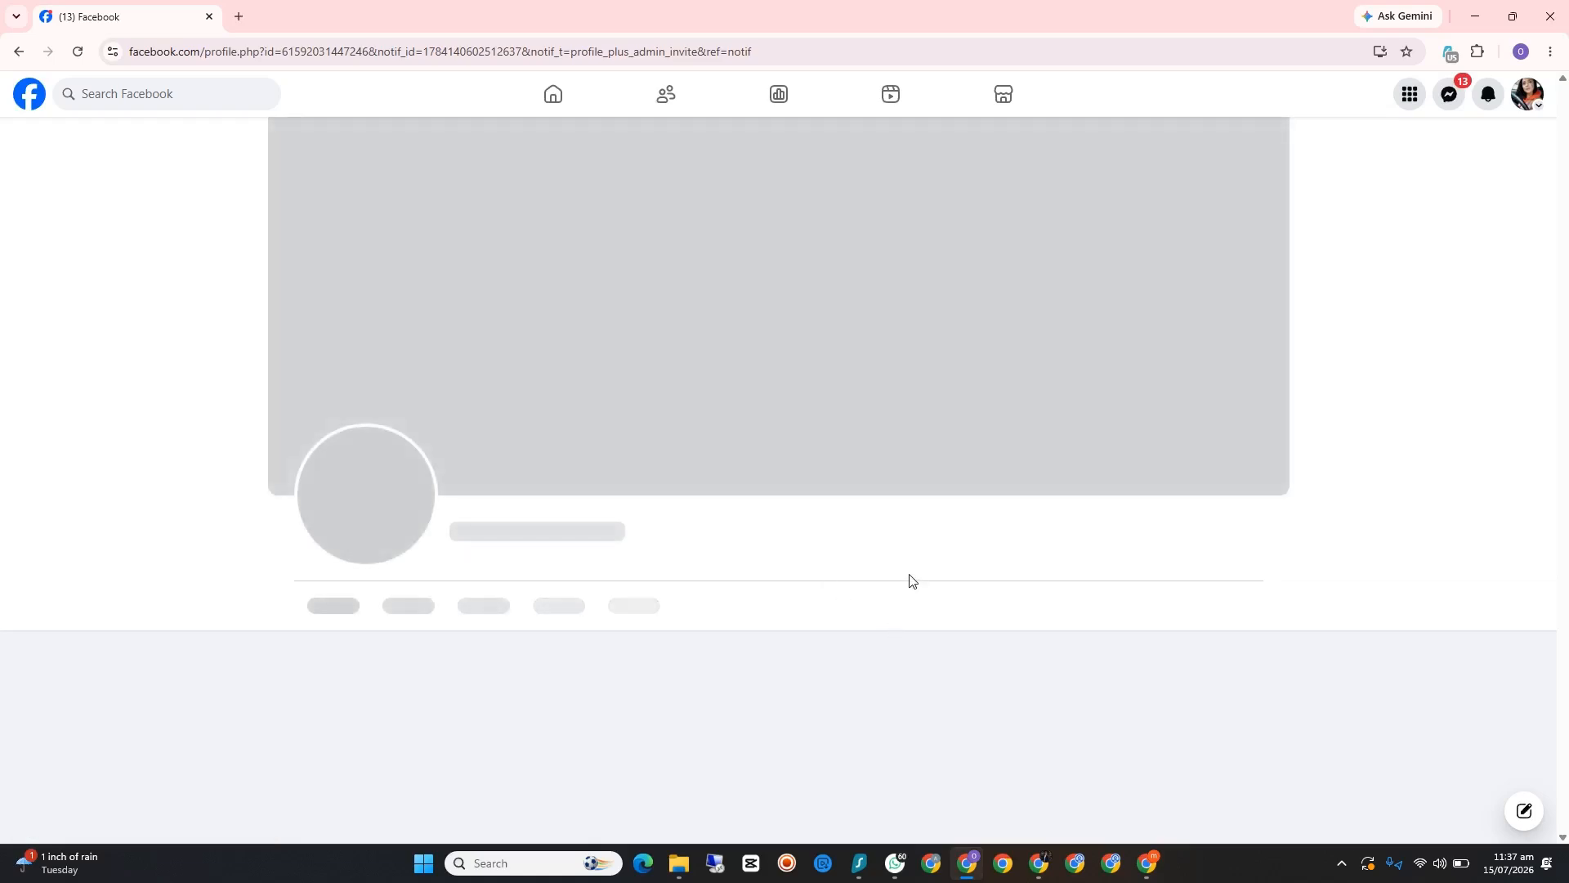
pyautogui.scroll(-2, 907, 585)
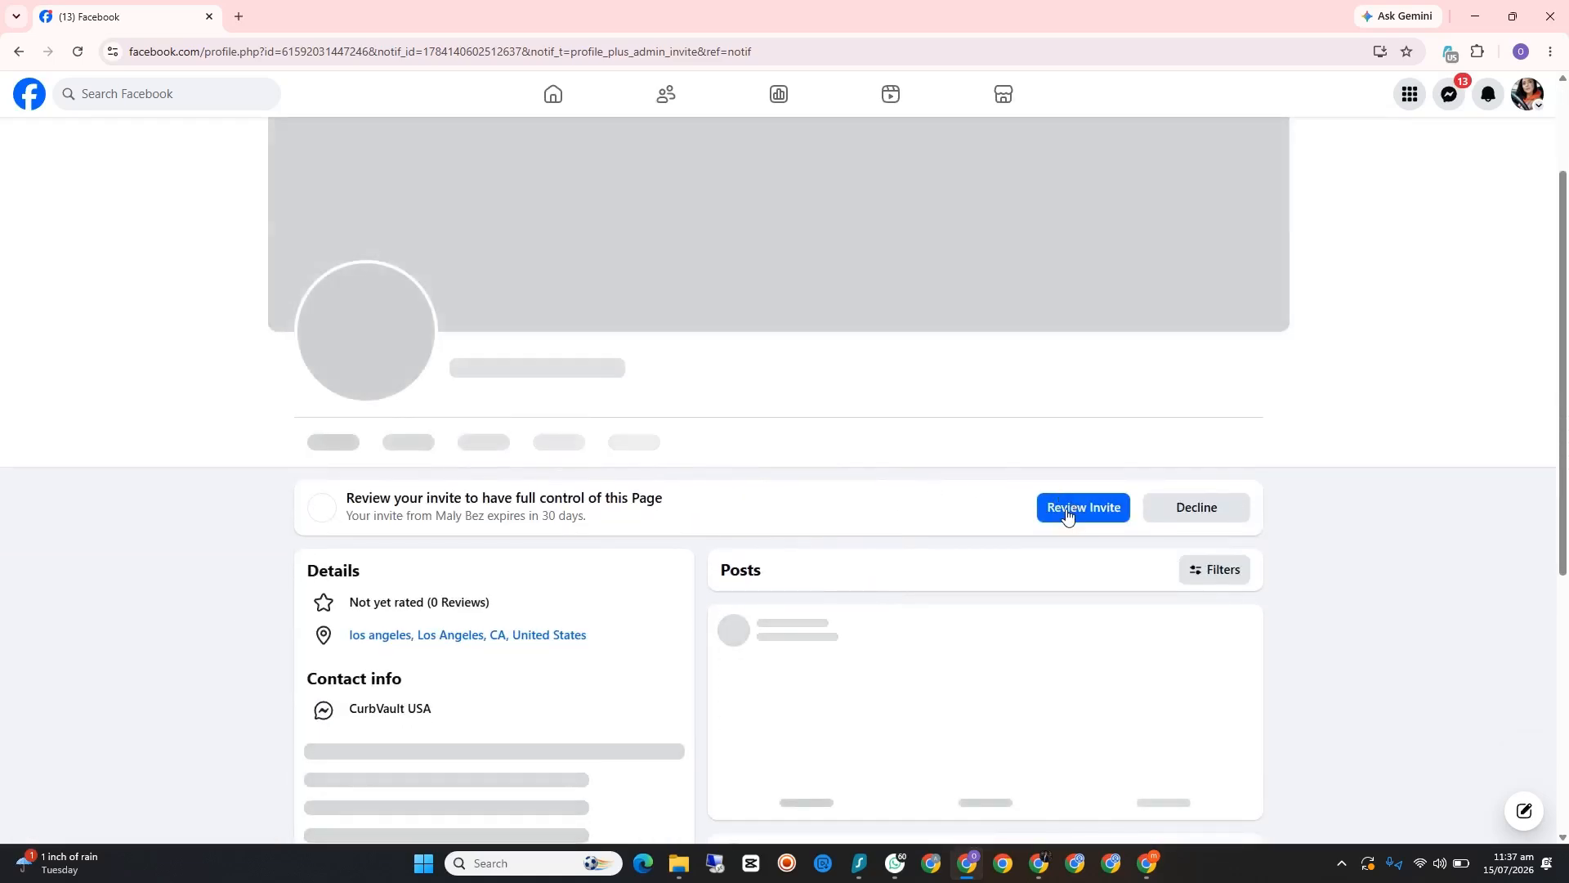
pyautogui.click(1084, 508)
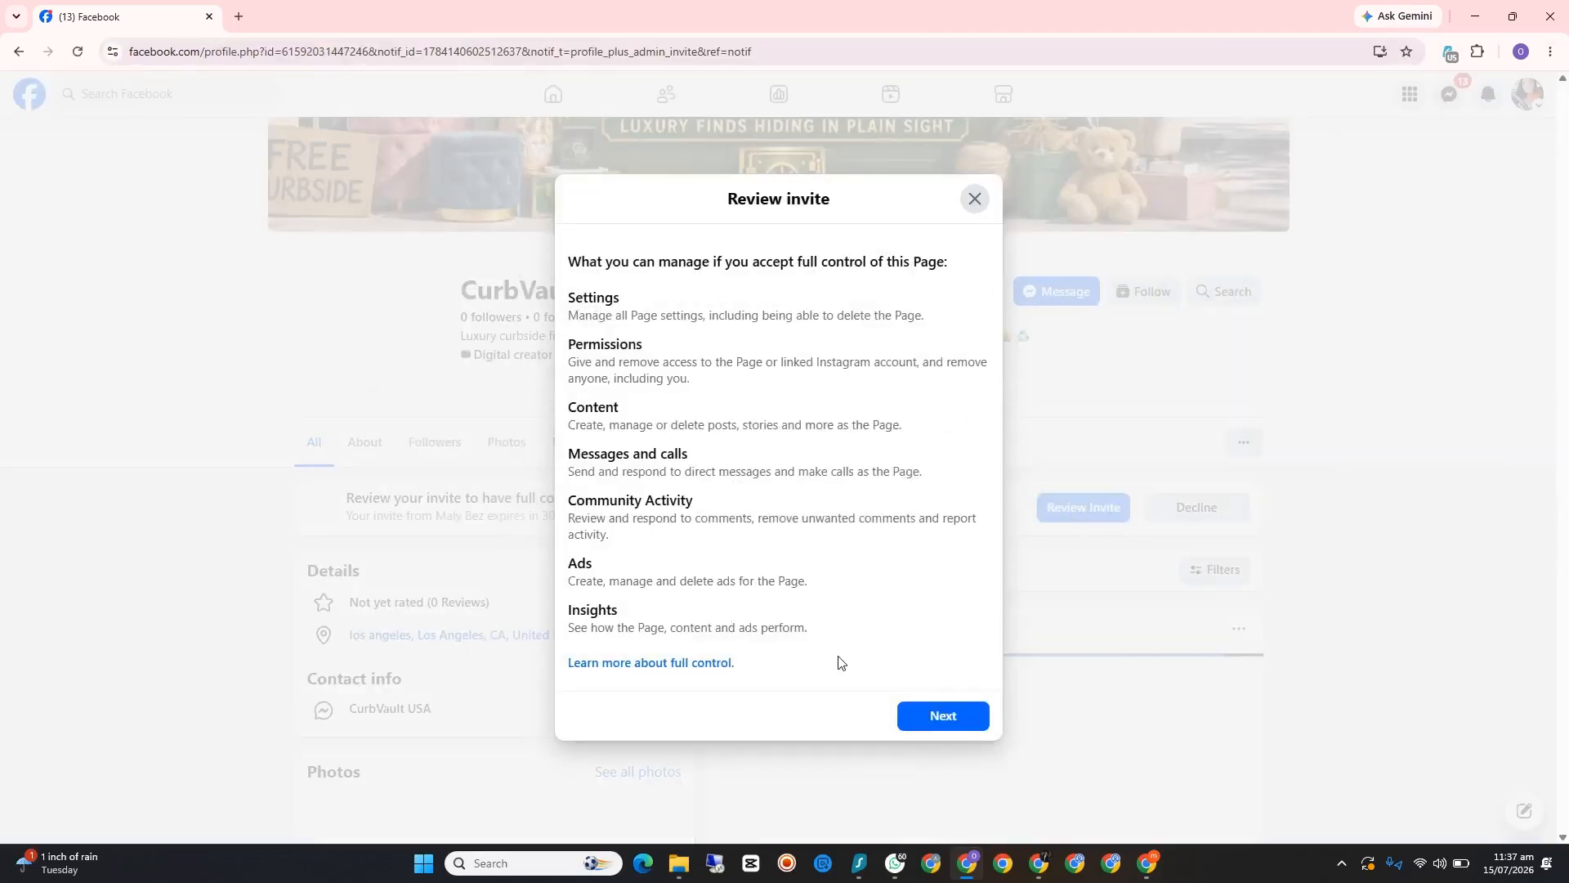
pyautogui.click(942, 721)
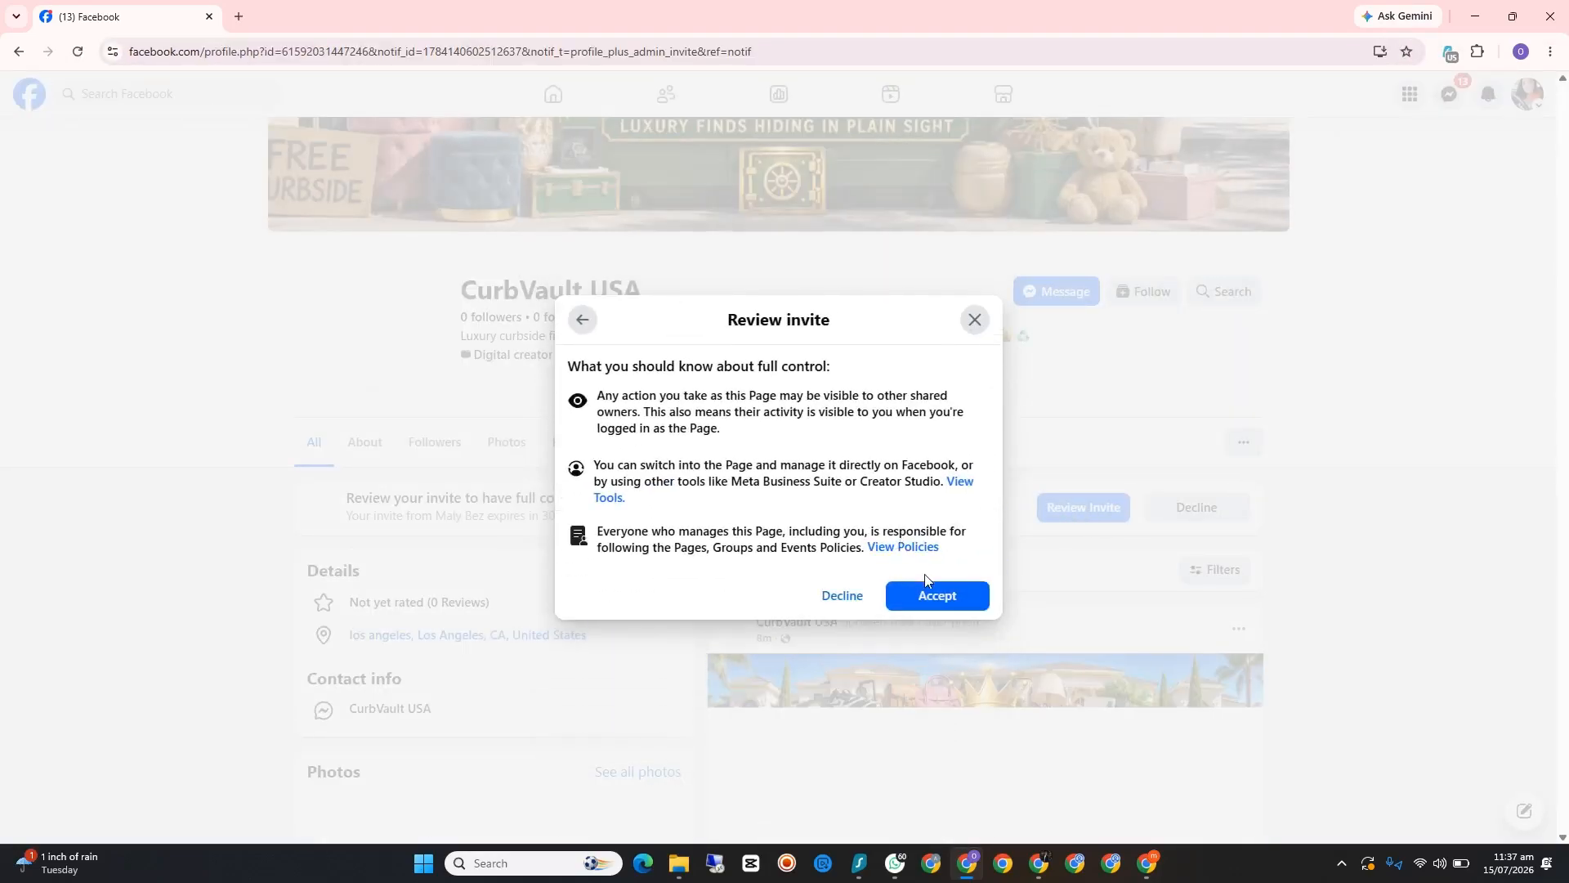
pyautogui.click(934, 592)
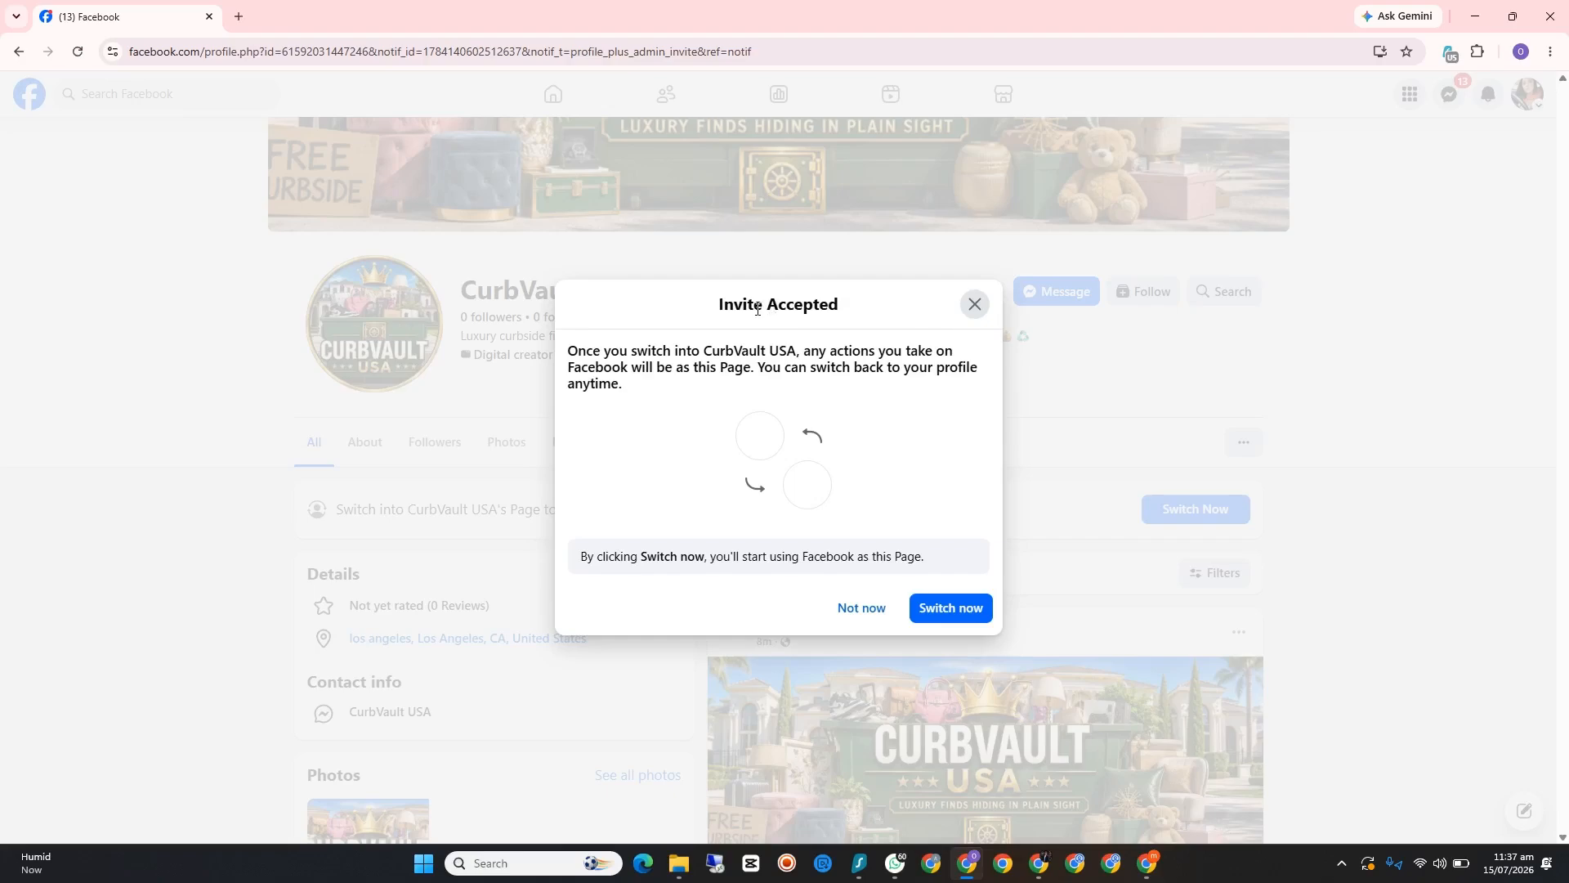
pyautogui.click(975, 311)
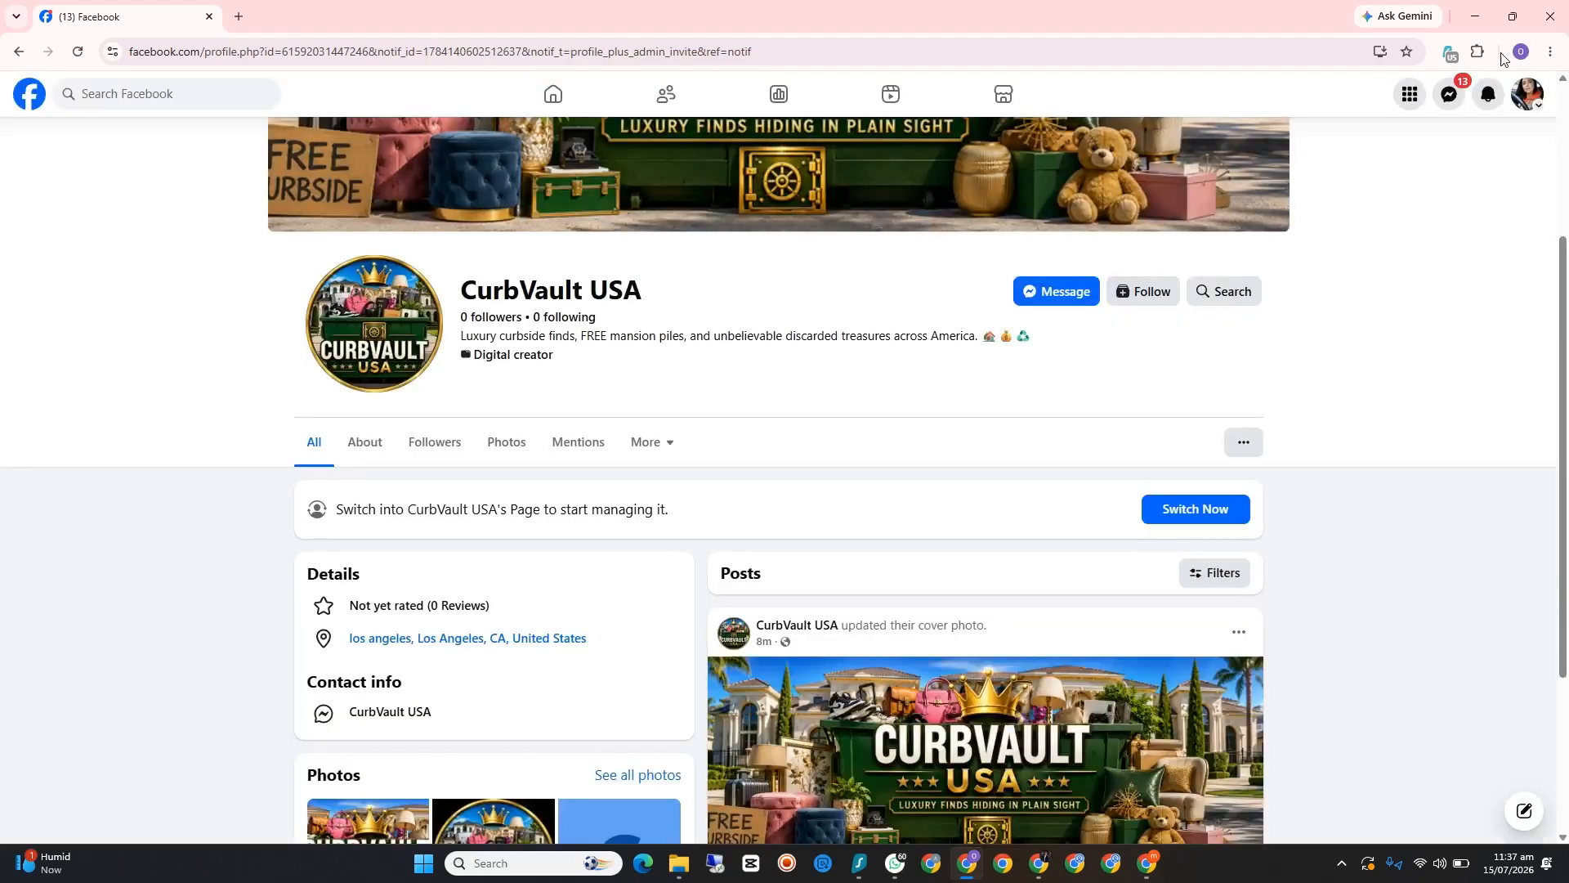
# Step: Check the invited account's full profile list for CurbVault USA and close that browser window
pyautogui.click(1531, 107)
pyautogui.click(1396, 304)
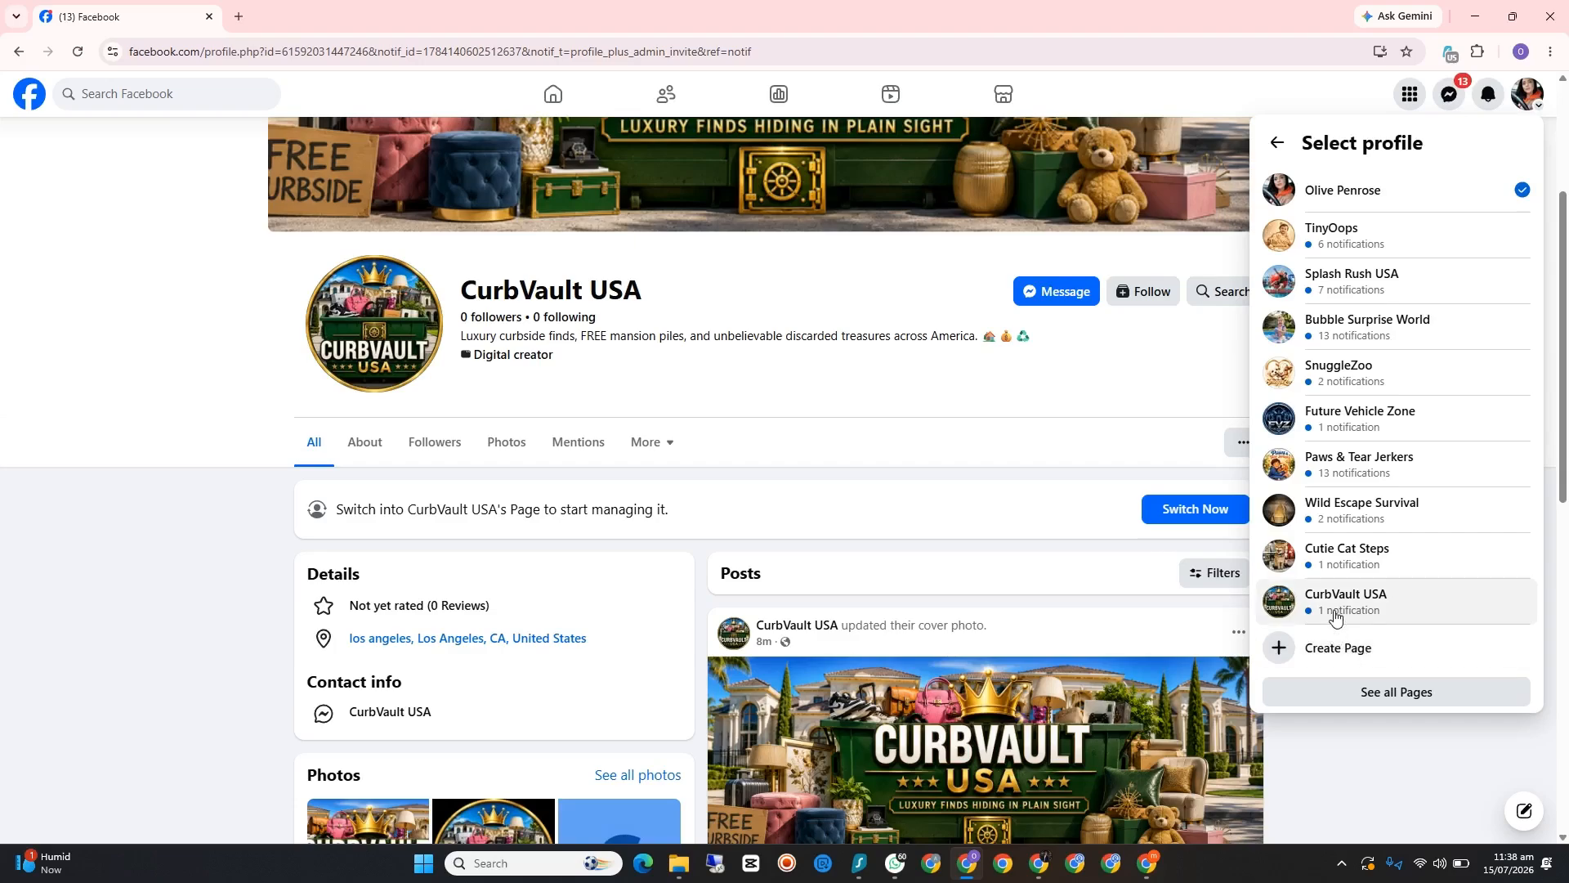
pyautogui.click(1401, 764)
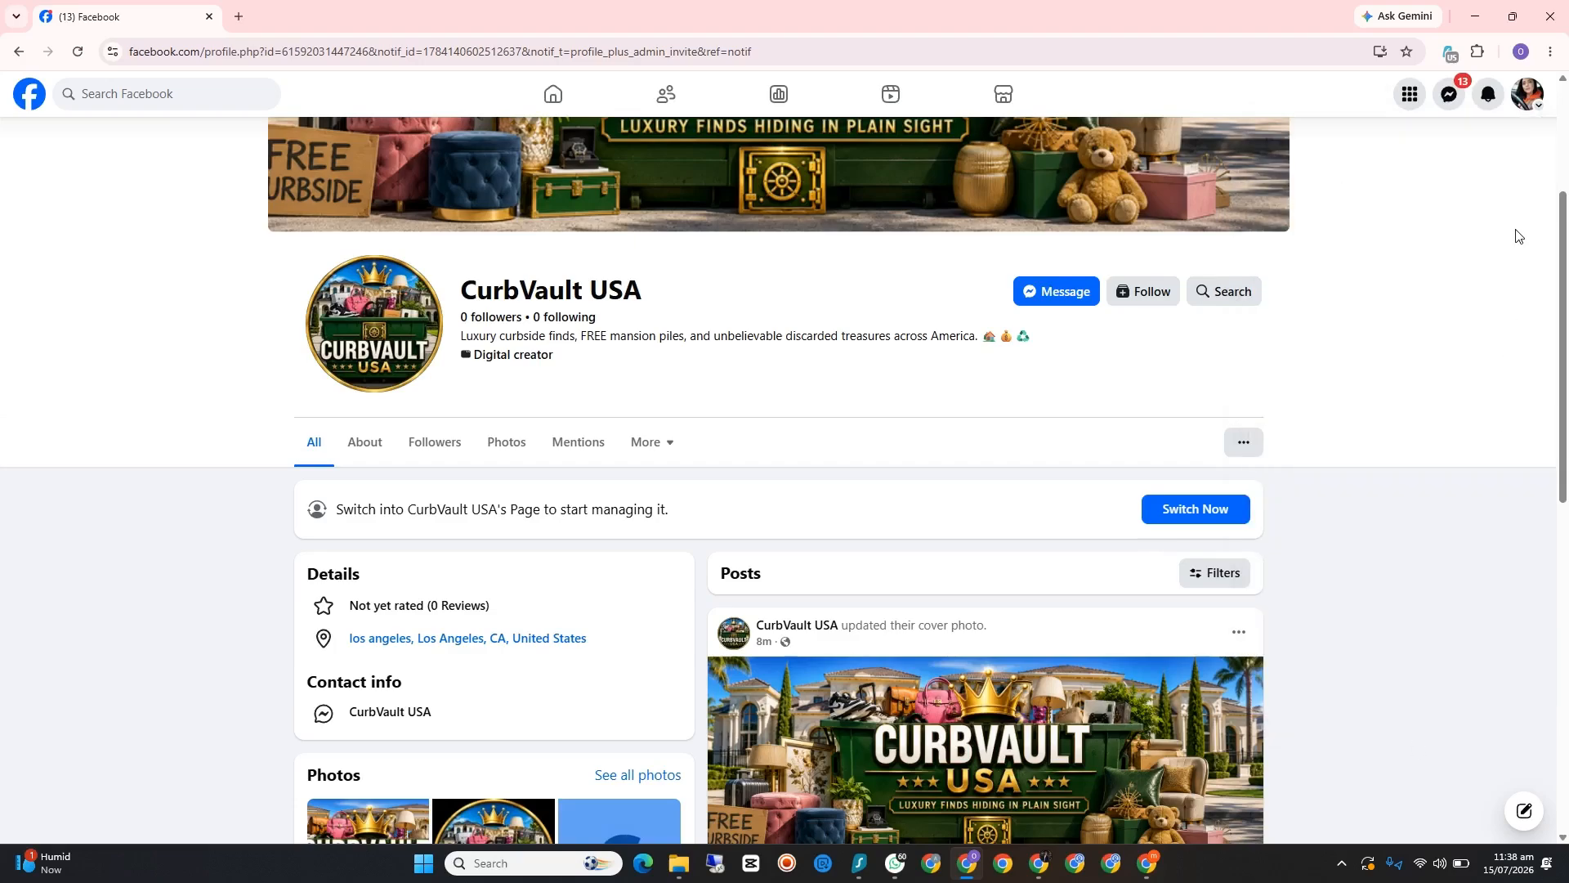
pyautogui.click(1549, 23)
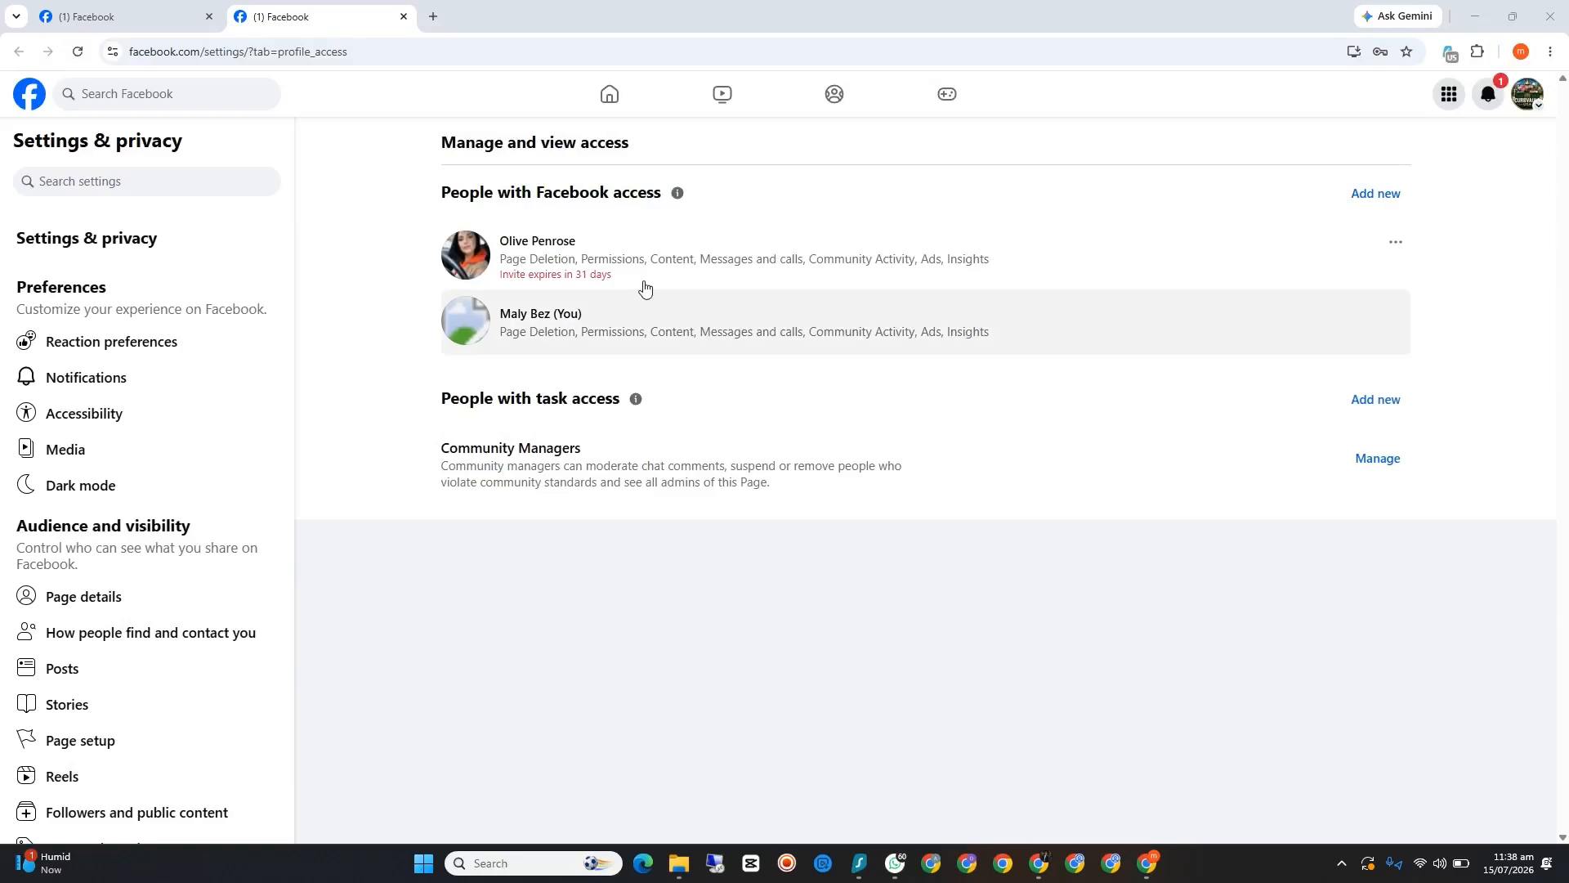
# Step: Reload the Page access list, start removing the original account's access, fill in the account password, and cancel without removing anyone
pyautogui.click(80, 52)
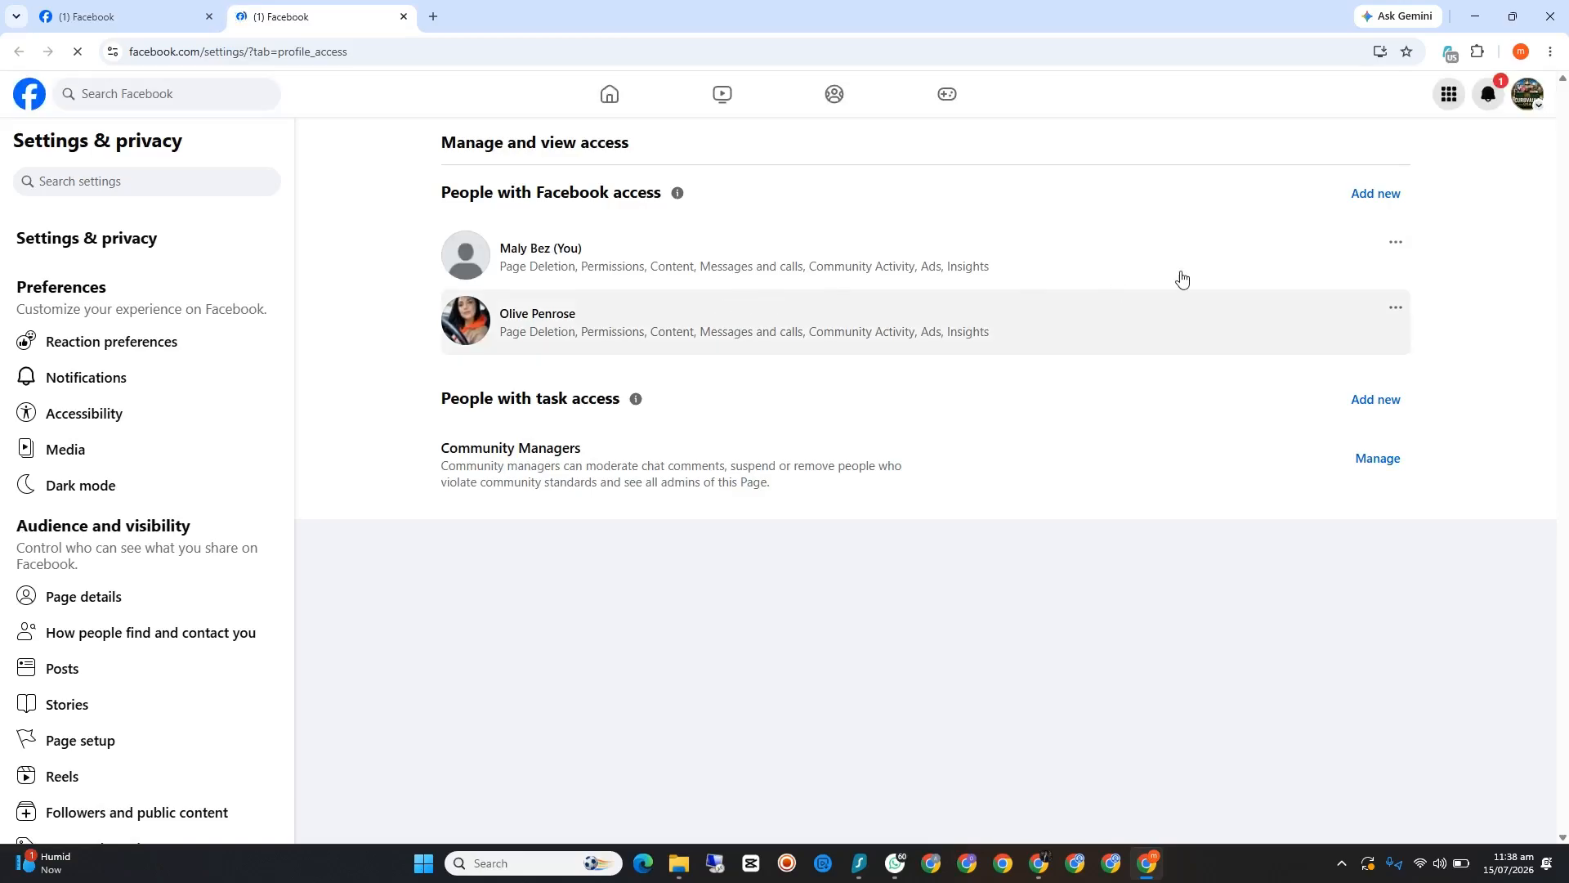
pyautogui.click(1396, 244)
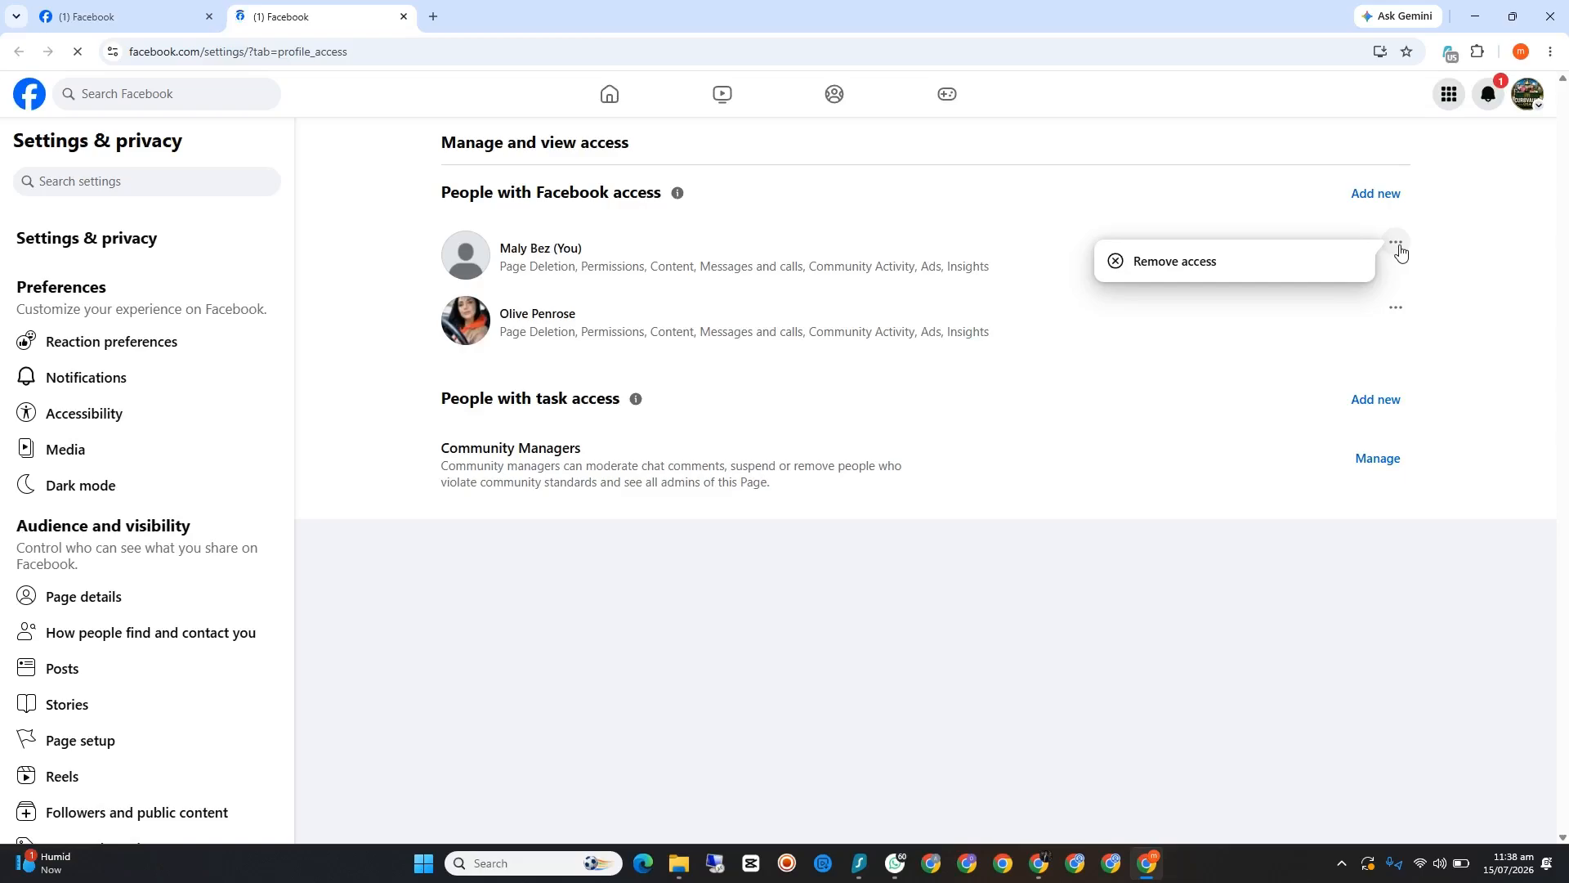
pyautogui.click(1169, 263)
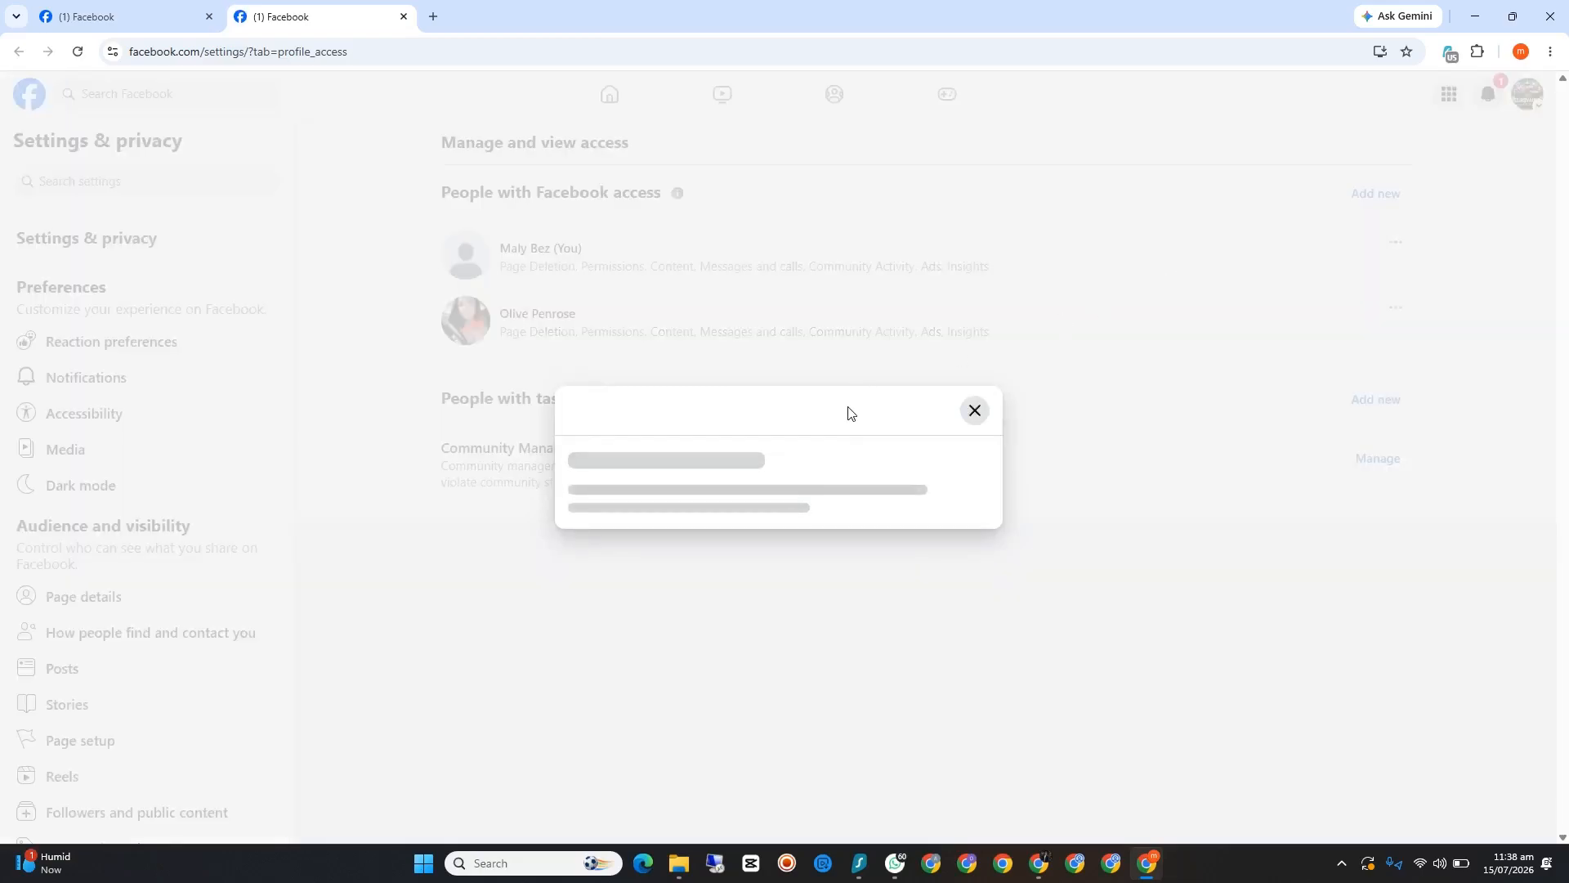
pyautogui.click(661, 486)
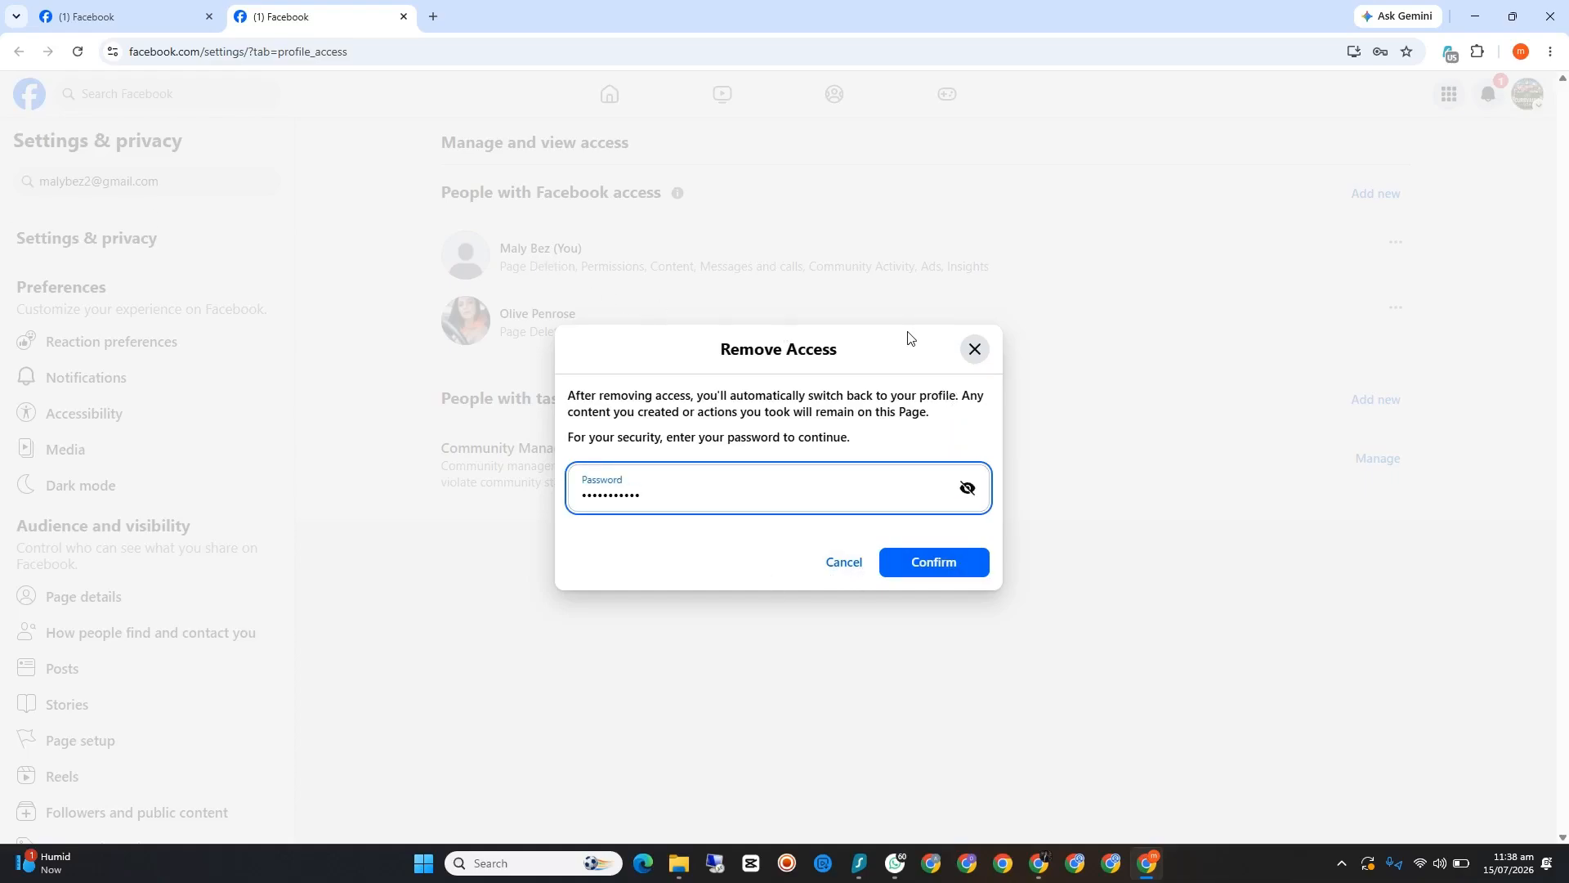
pyautogui.click(984, 354)
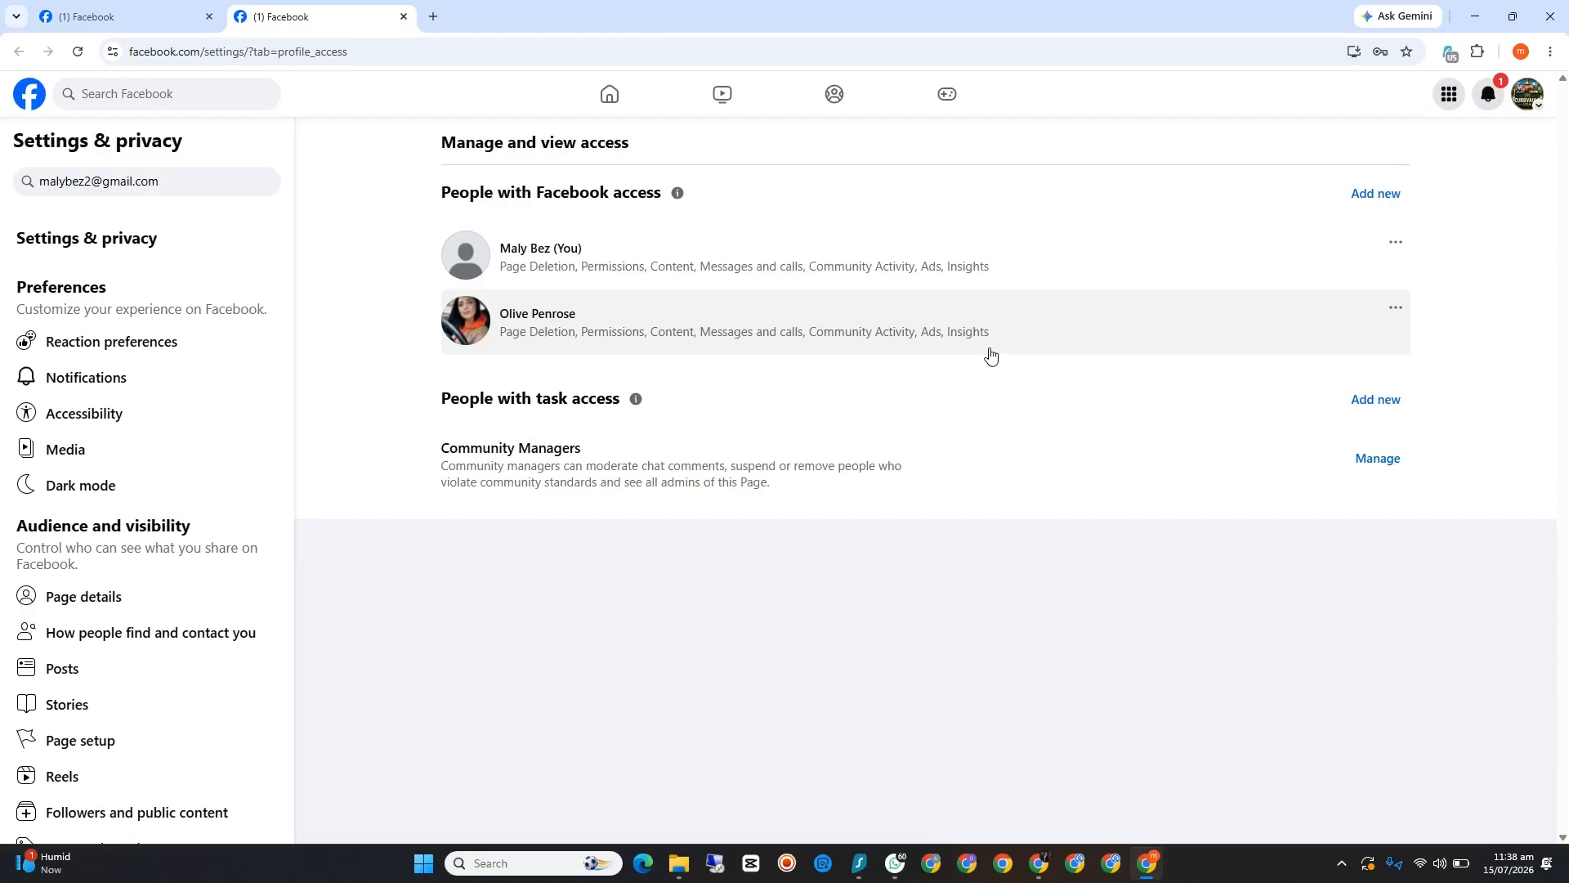
pyautogui.click(1397, 308)
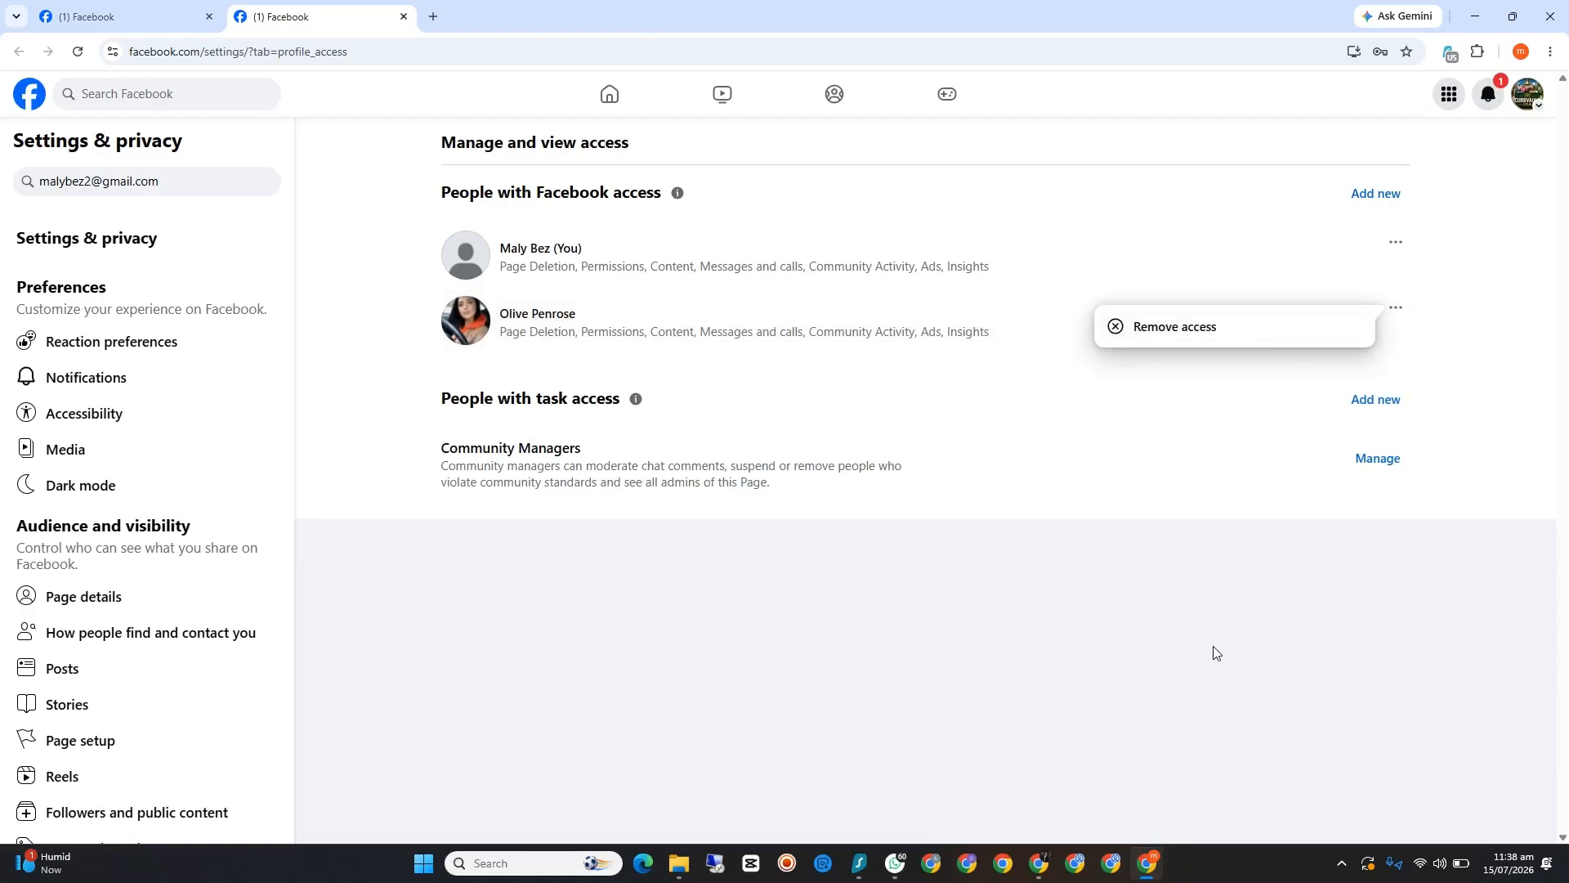
pyautogui.click(1226, 679)
# Step: Look through the Page's settings categories, open Access and control under Your information, and close that settings page
pyautogui.scroll(-8, 138, 521)
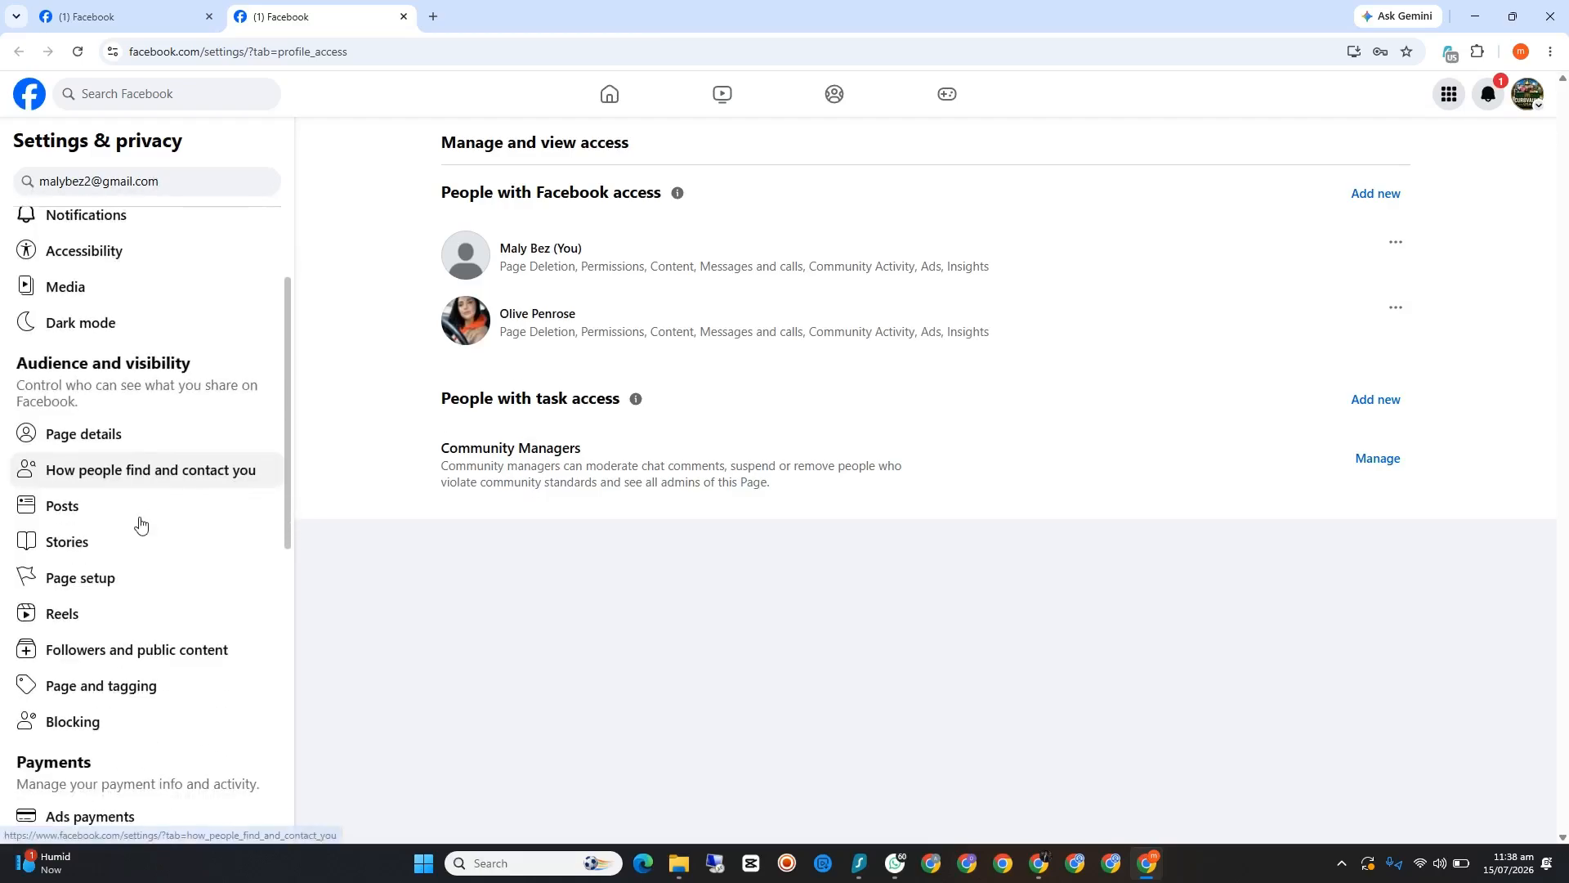
pyautogui.scroll(-3, 140, 508)
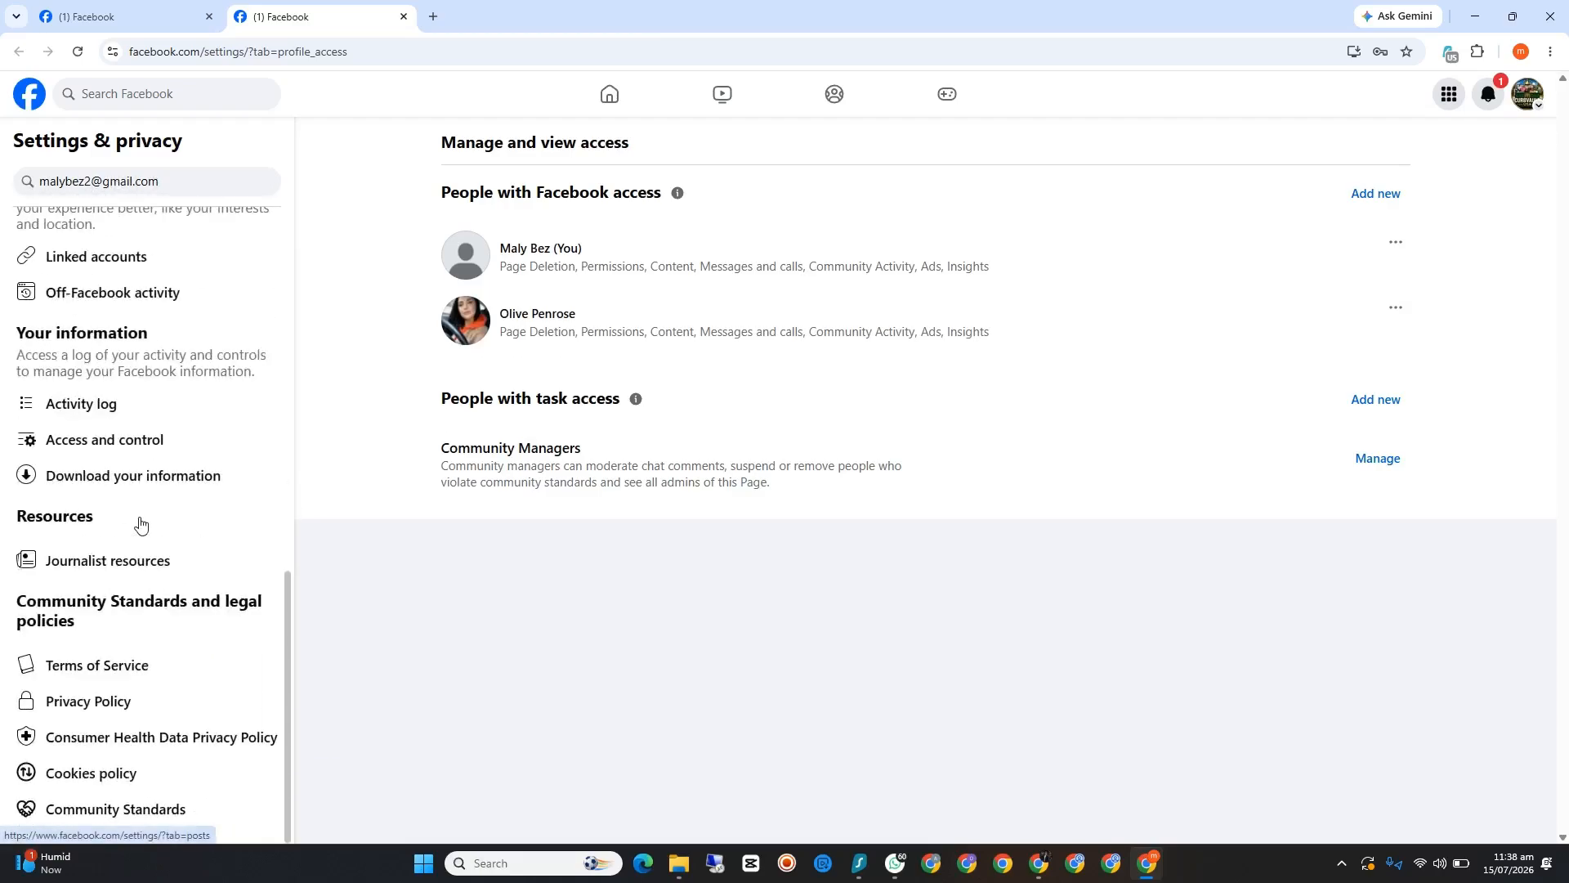
pyautogui.scroll(2, 141, 523)
pyautogui.scroll(-2, 140, 516)
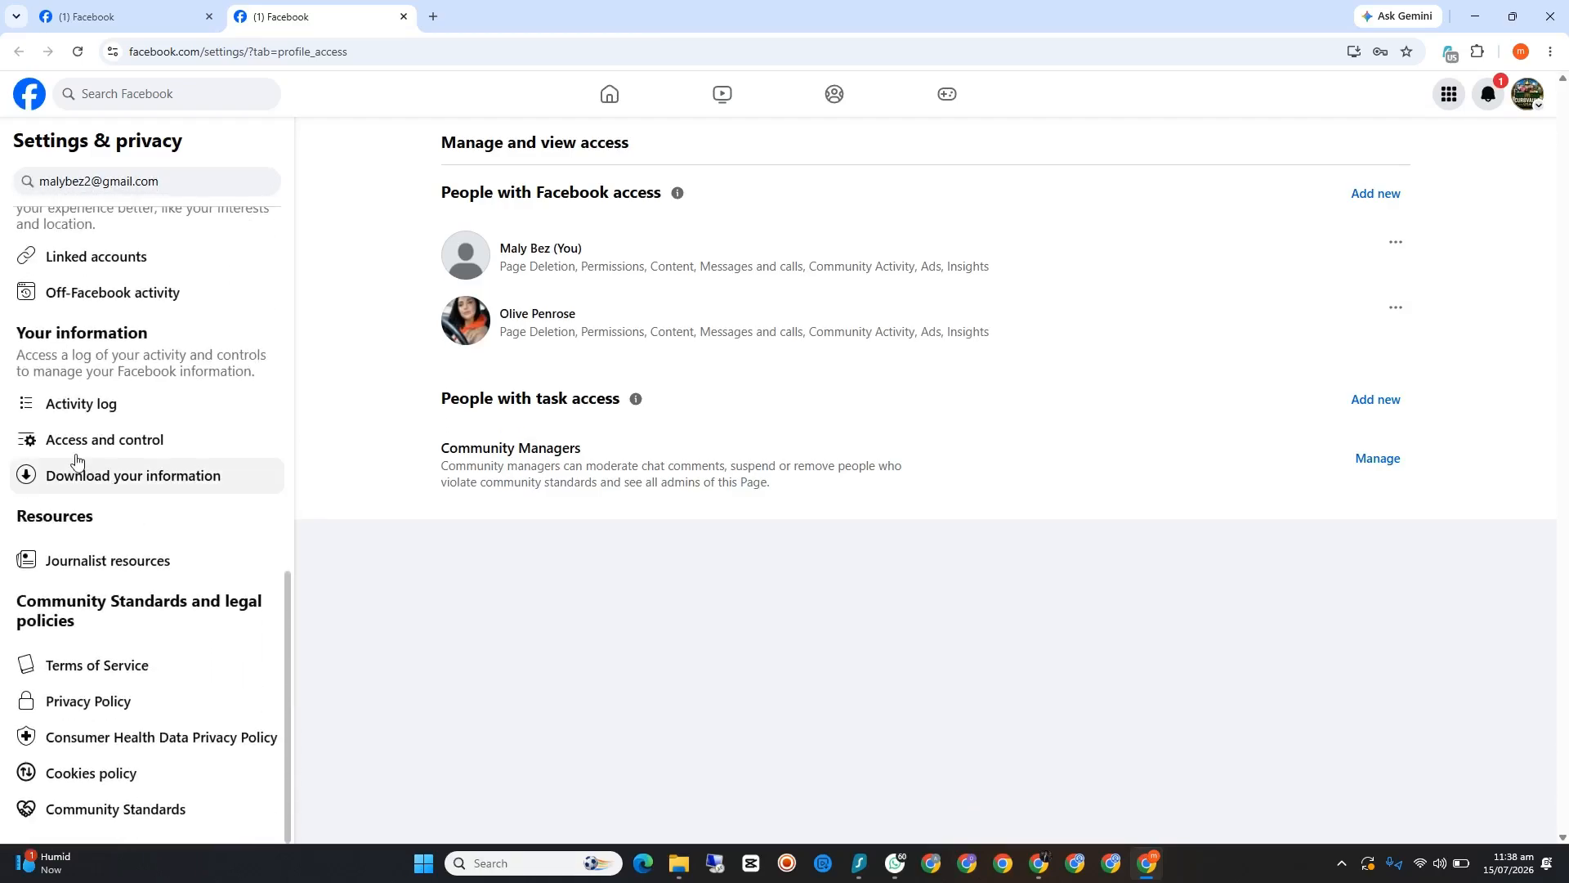
pyautogui.scroll(3, 119, 467)
pyautogui.scroll(3, 119, 458)
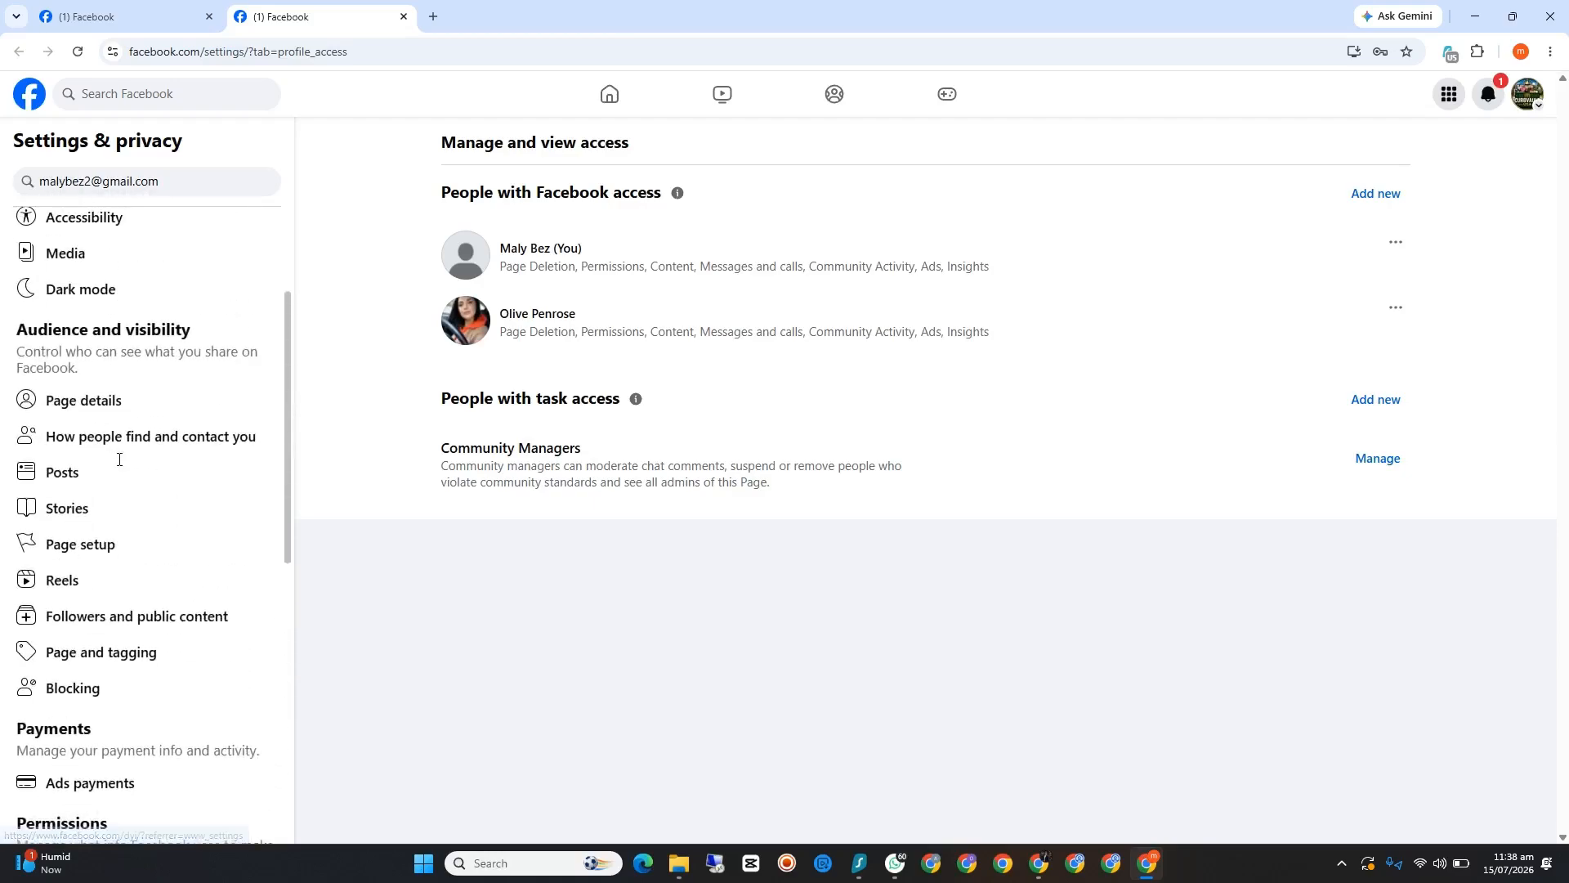
pyautogui.scroll(-2, 119, 459)
pyautogui.scroll(5, 116, 458)
pyautogui.scroll(-5, 115, 466)
pyautogui.scroll(-3, 115, 467)
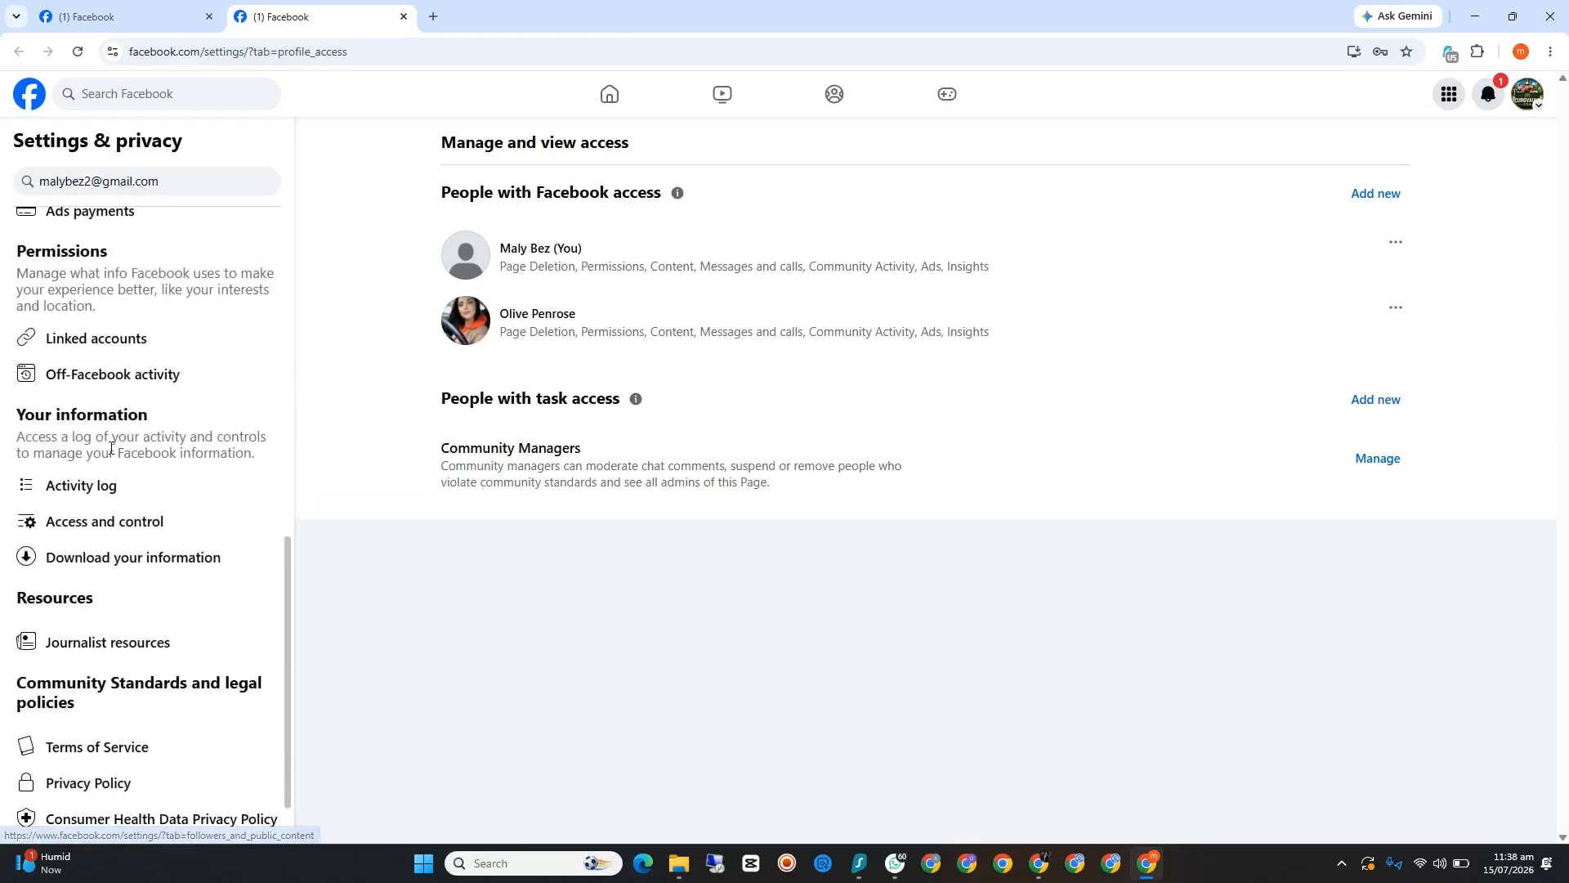
pyautogui.scroll(4, 106, 429)
pyautogui.scroll(2, 105, 438)
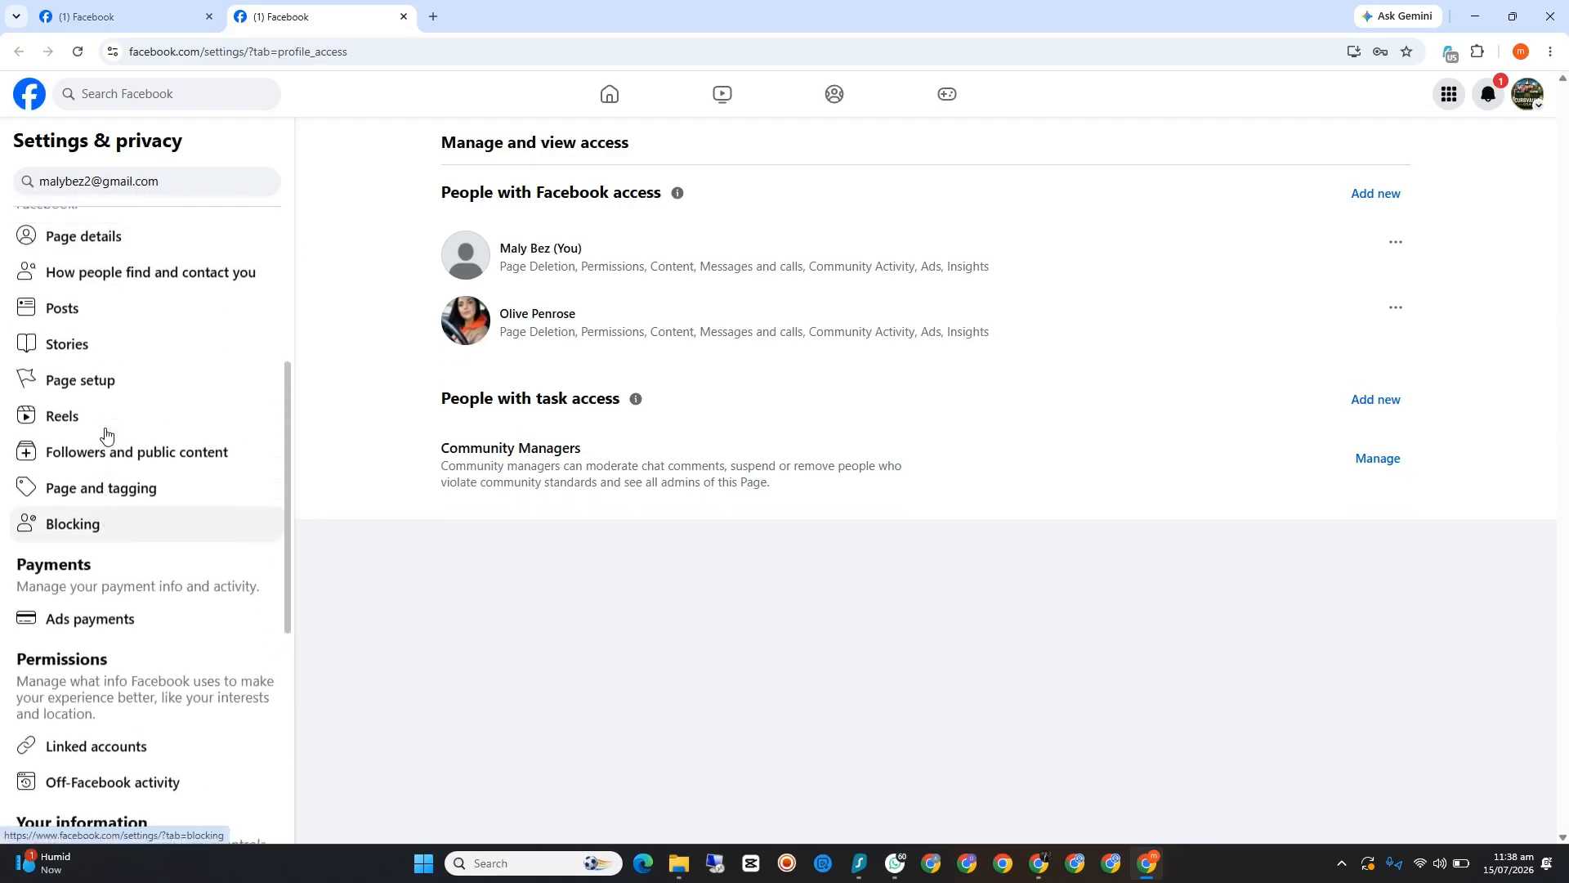
pyautogui.scroll(-3, 105, 433)
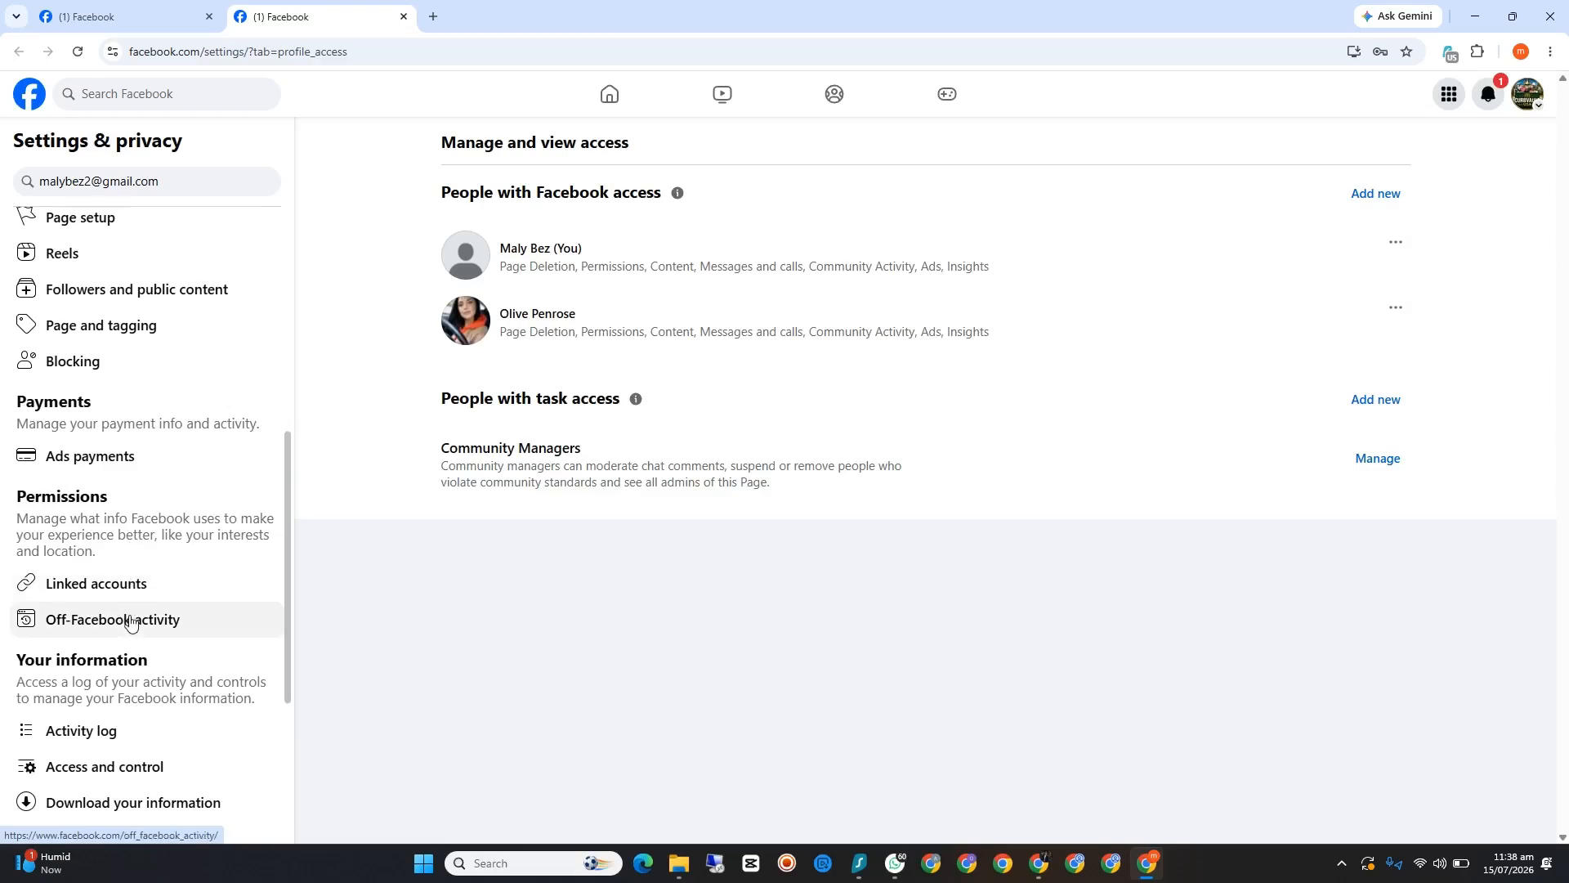
pyautogui.scroll(-1, 131, 619)
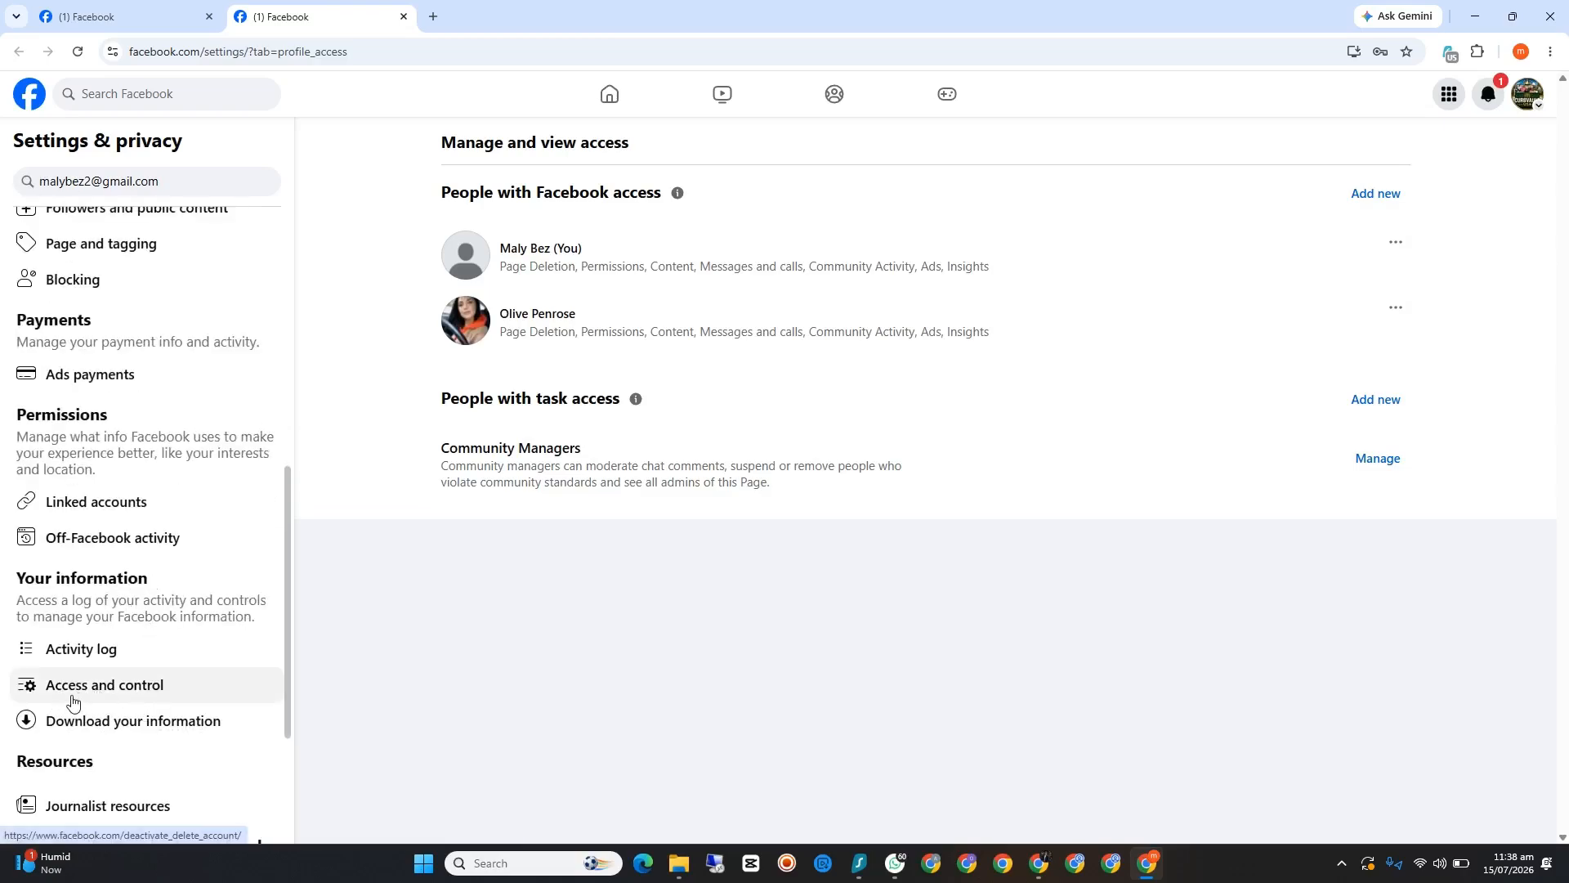
pyautogui.click(148, 696)
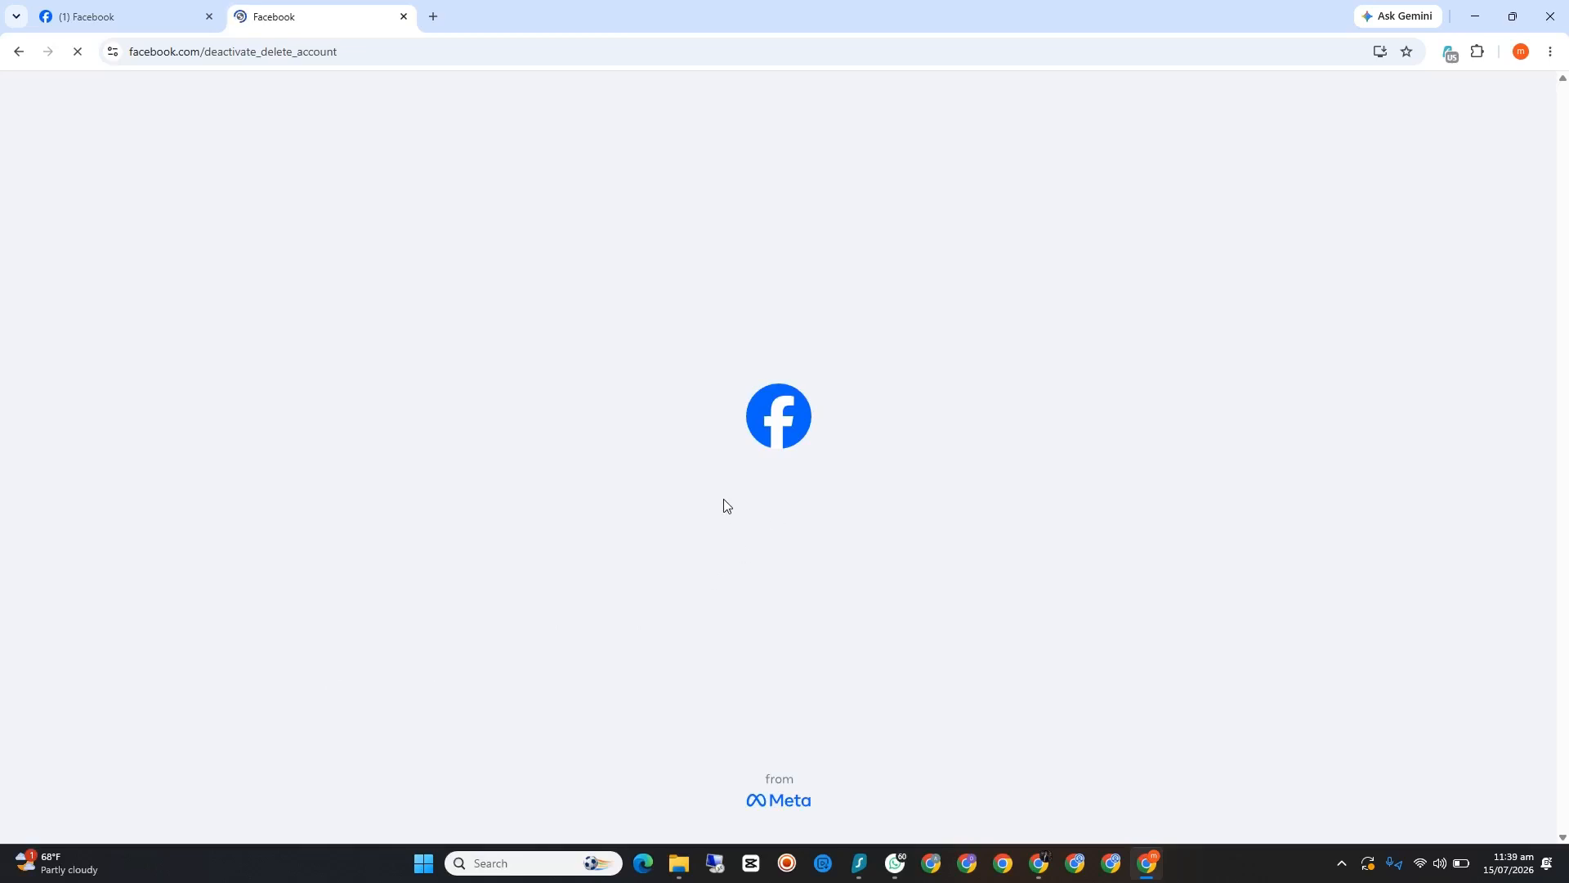
pyautogui.click(403, 16)
# Step: Check the account's profile list from the professional dashboard and minimize the Facebook window
pyautogui.click(1526, 93)
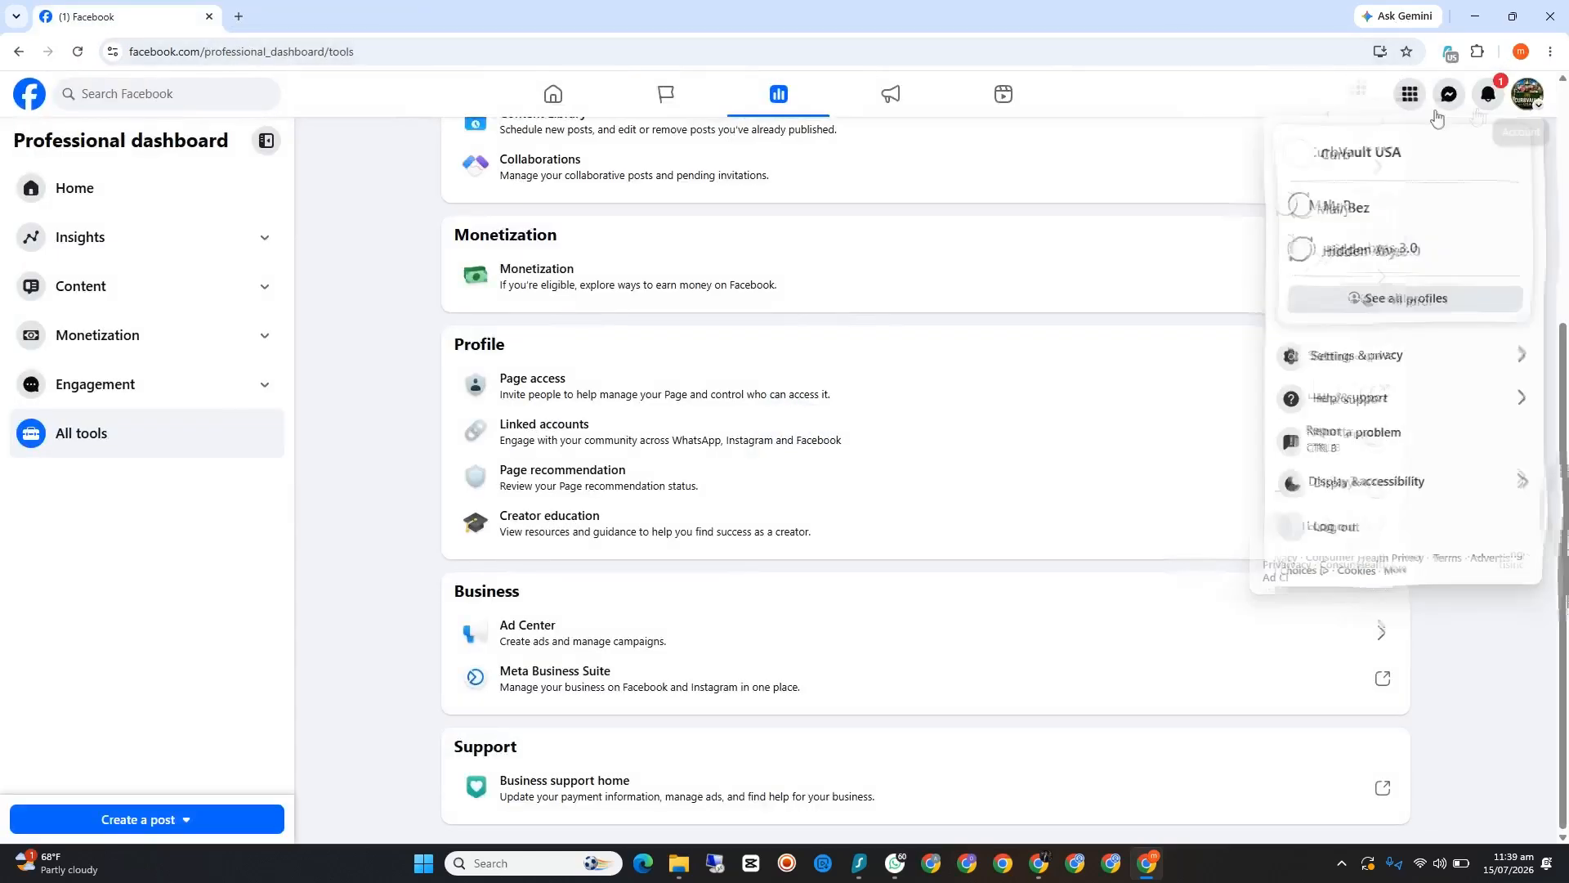
pyautogui.click(1345, 166)
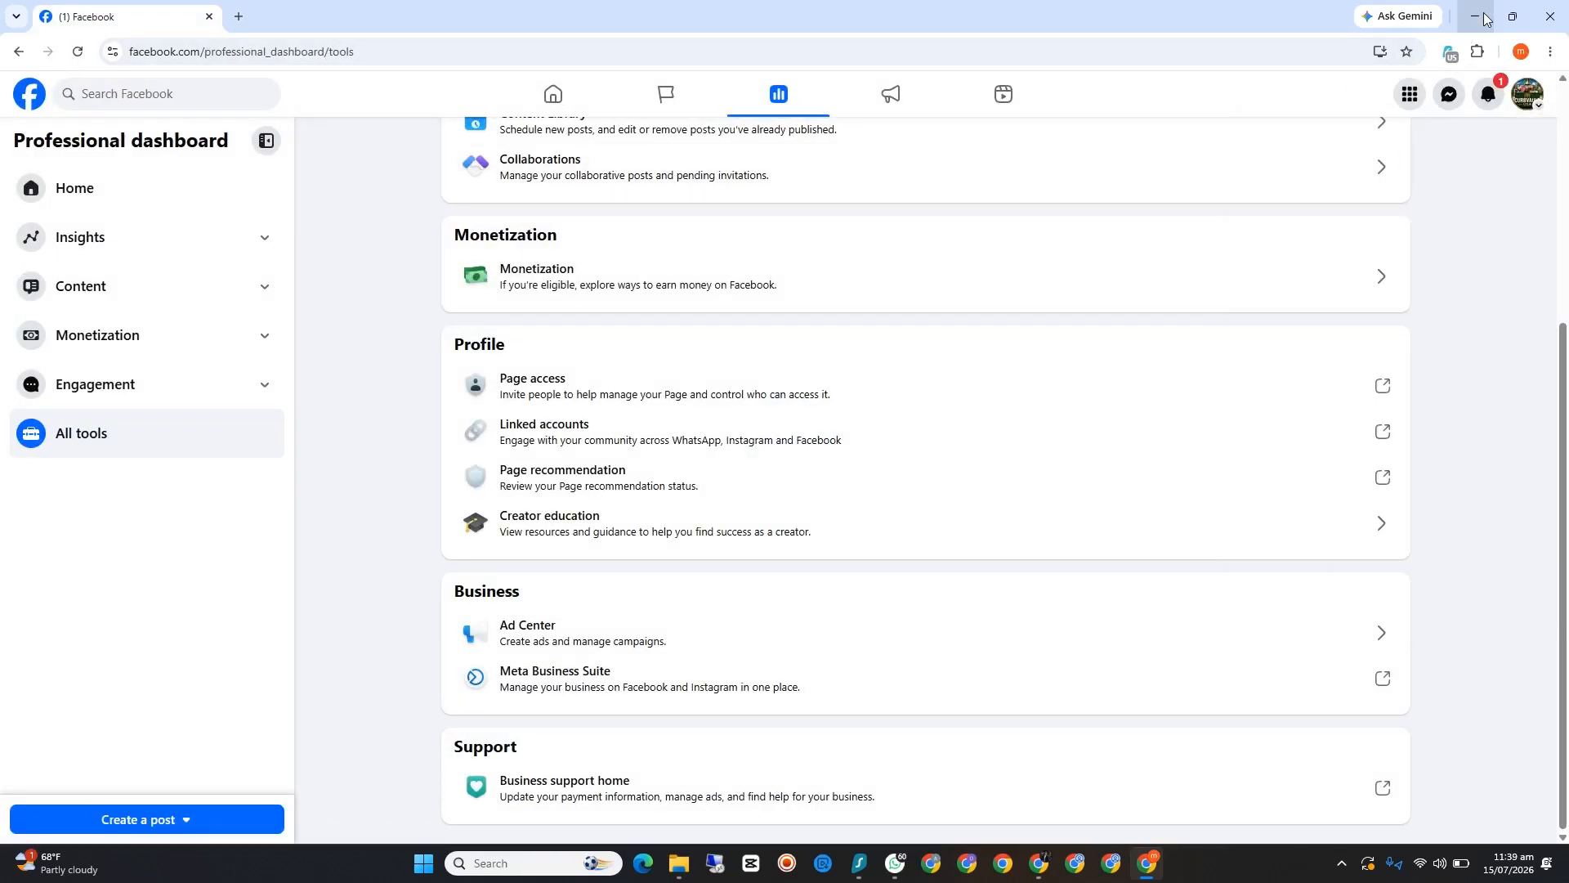
pyautogui.click(1483, 17)
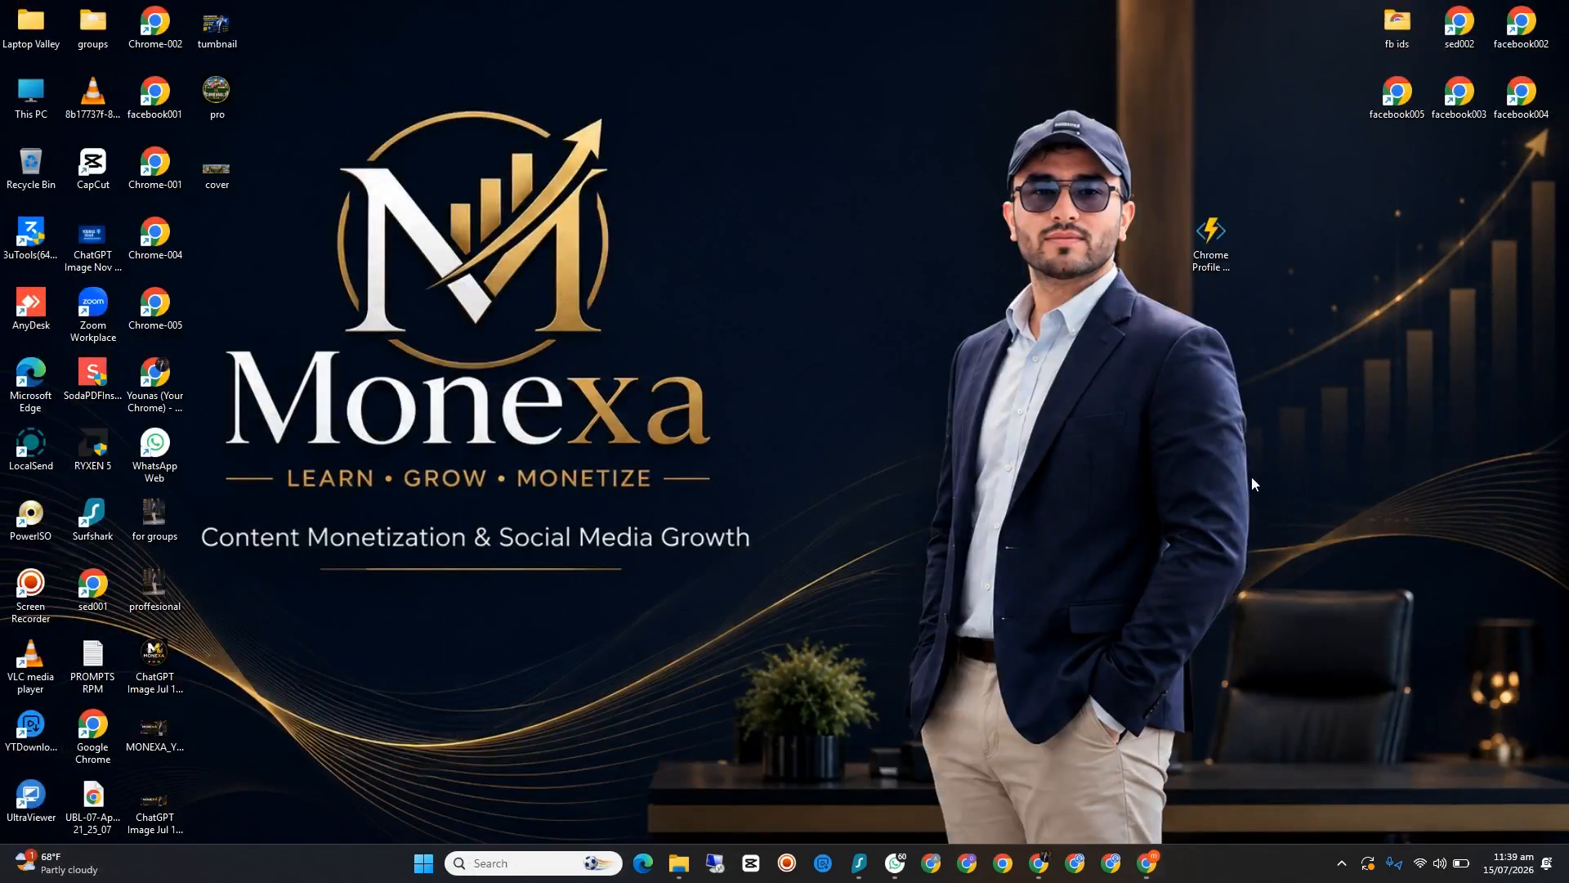
# Step: Open the sed002 Chrome profile maximized, clear the clipboard history, and paste the pinned Canva team invite link with its join token as the address
pyautogui.doubleClick(1456, 28)
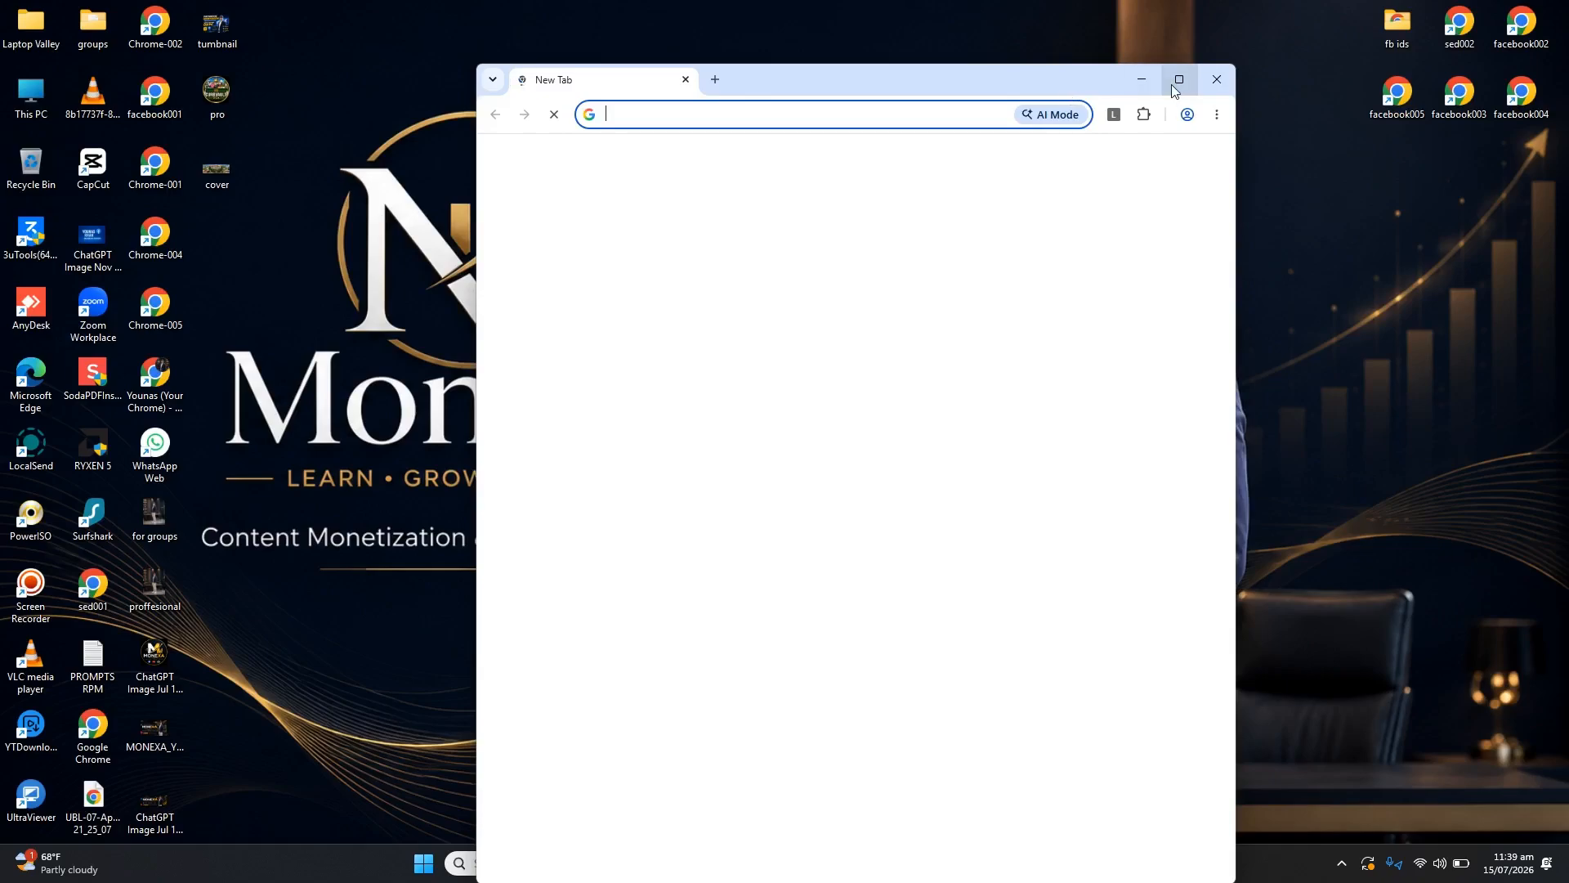
pyautogui.click(1179, 79)
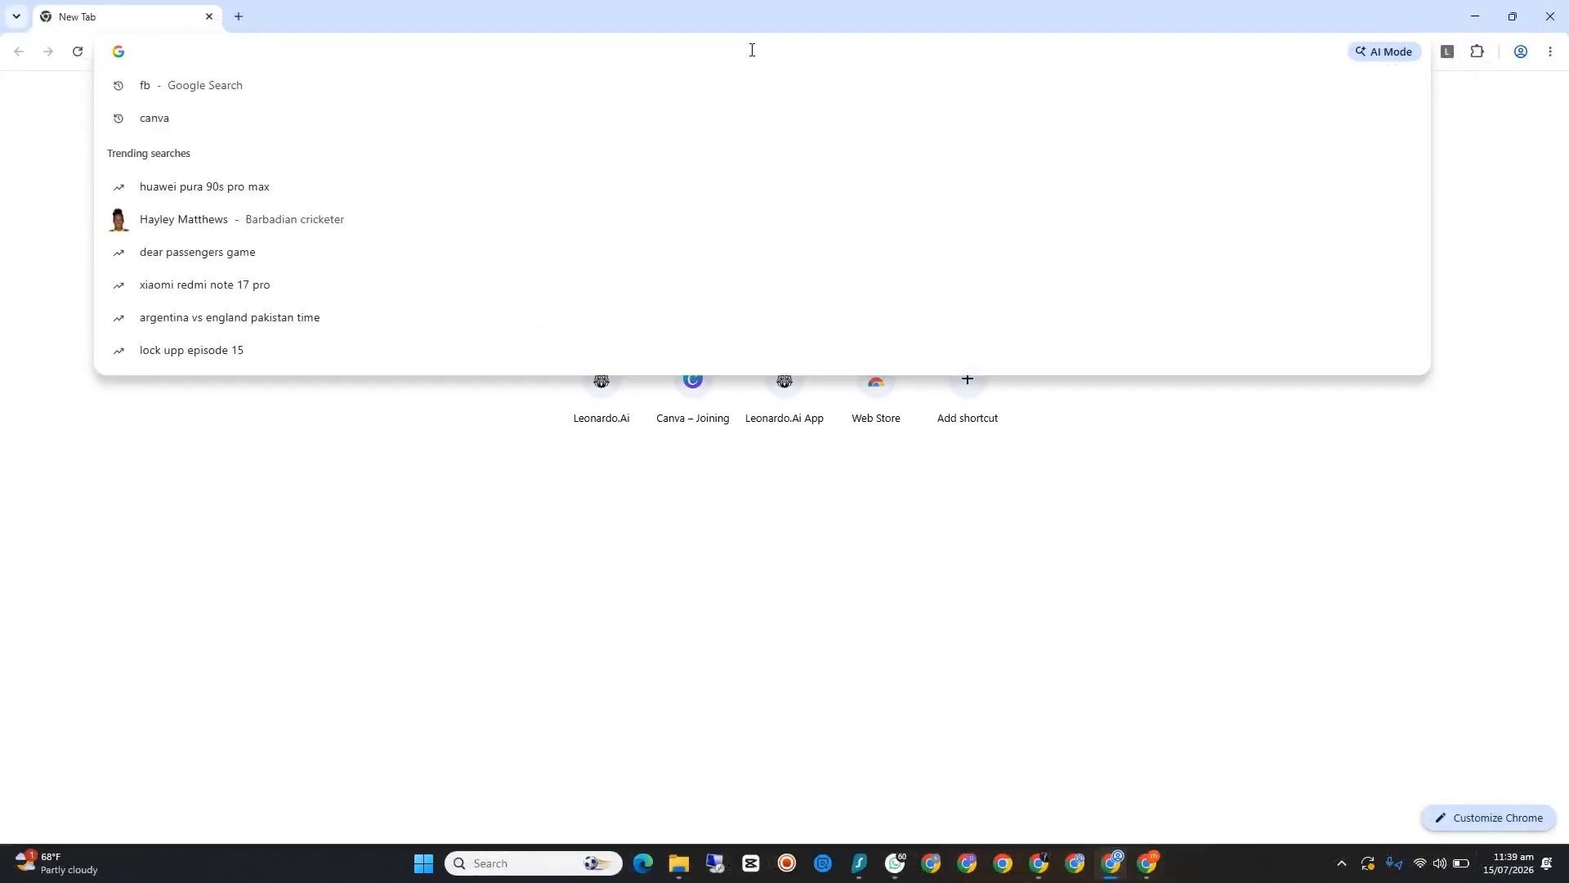
pyautogui.press('super+v')
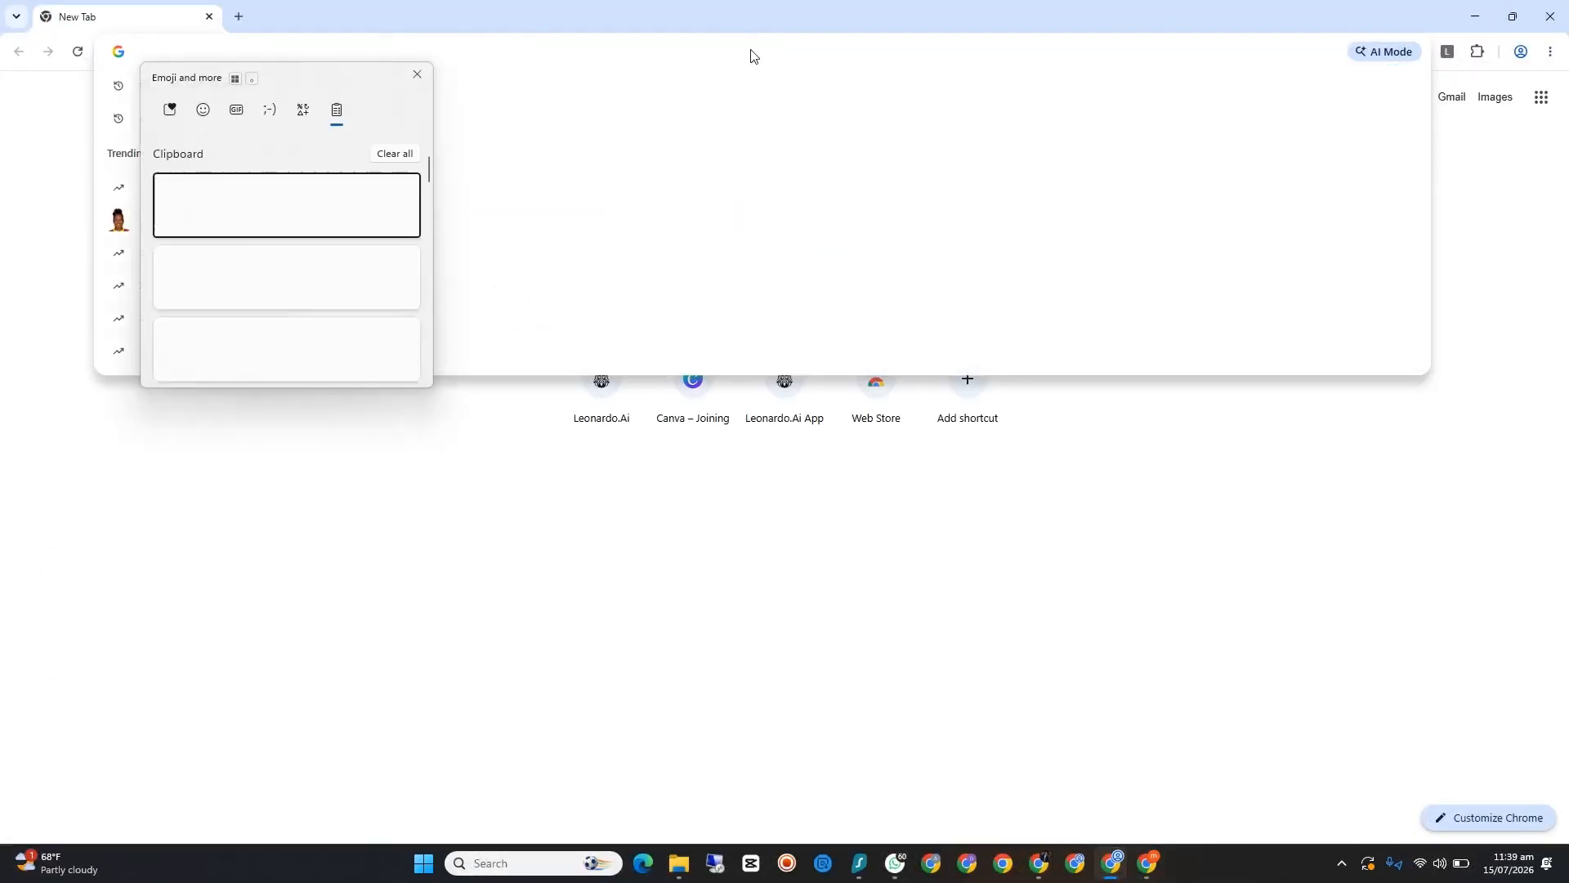
pyautogui.click(409, 157)
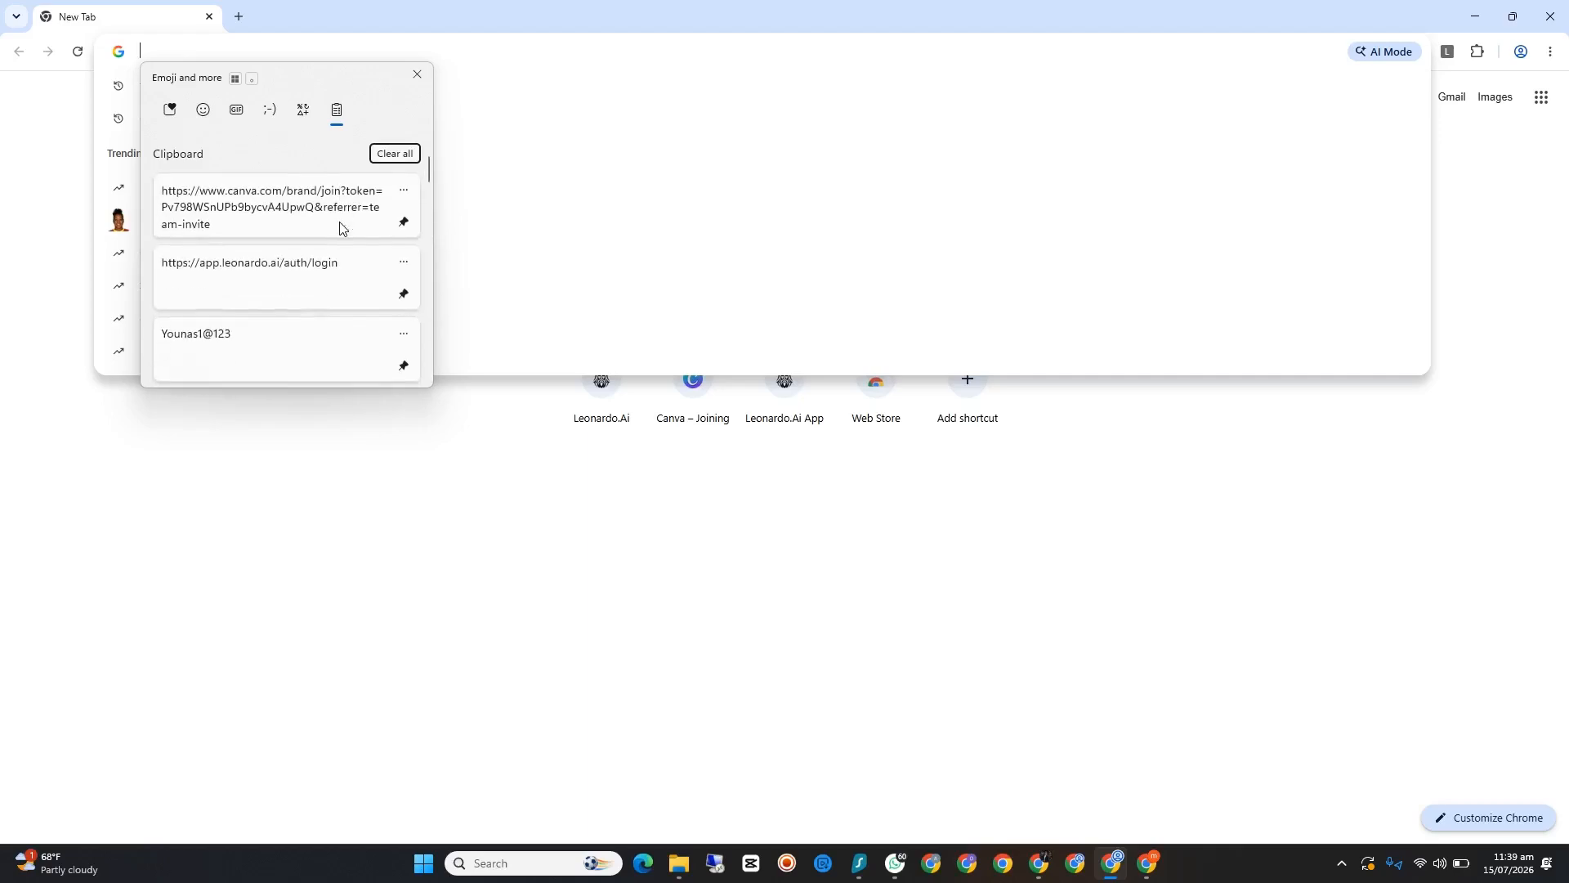
pyautogui.click(299, 218)
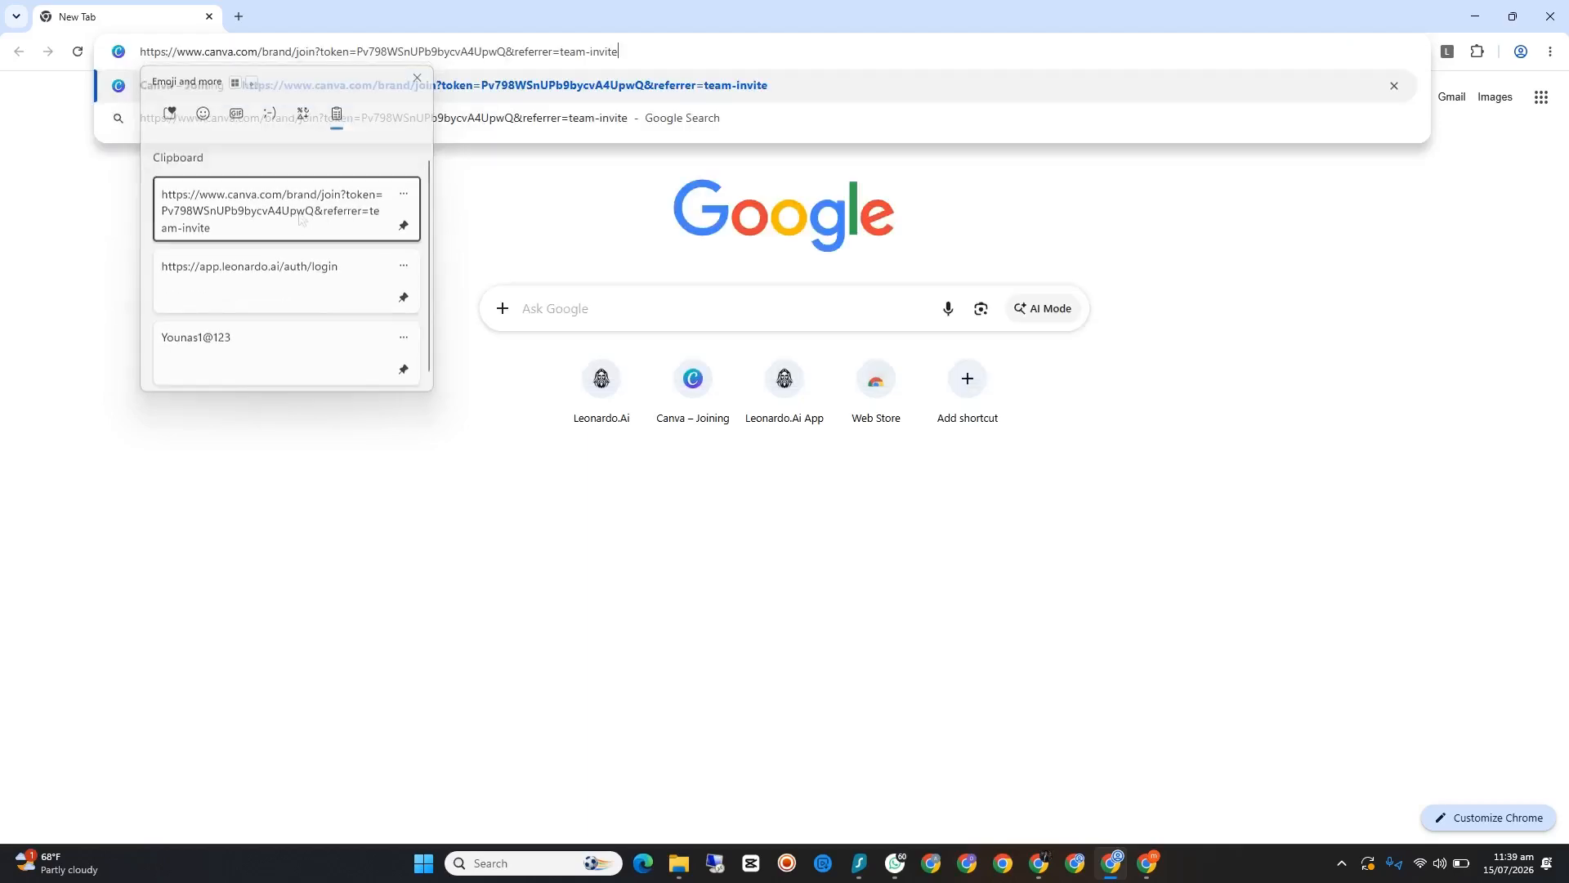
pyautogui.click(1096, 242)
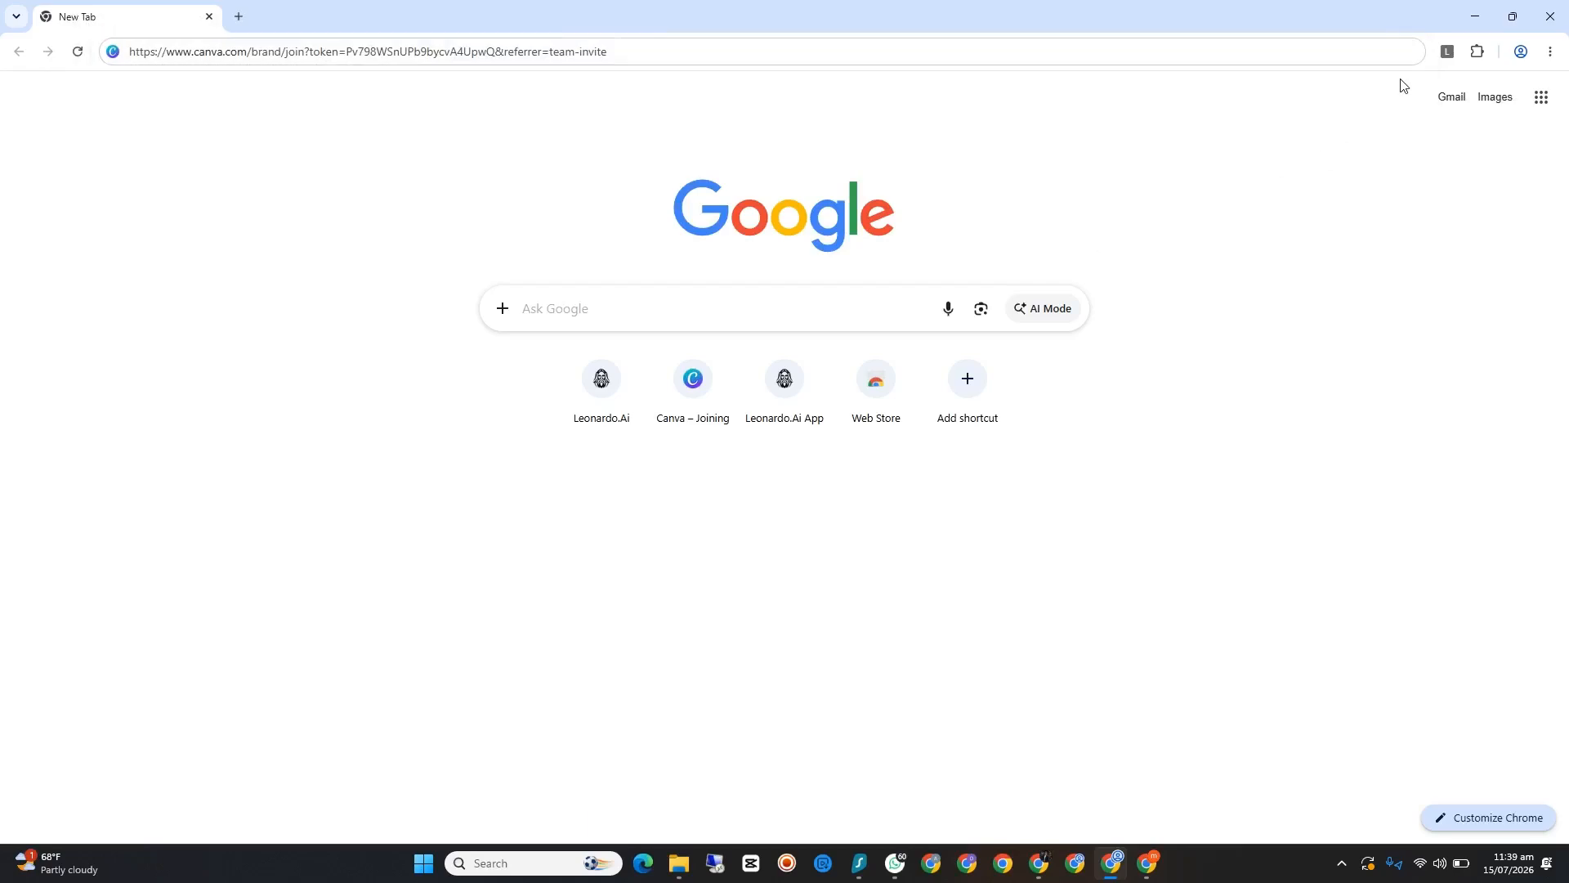
# Step: Minimize the browser window and move the sed002 desktop shortcut to the free area between facebook005 and the Chrome Profile shortcut
pyautogui.click(1472, 18)
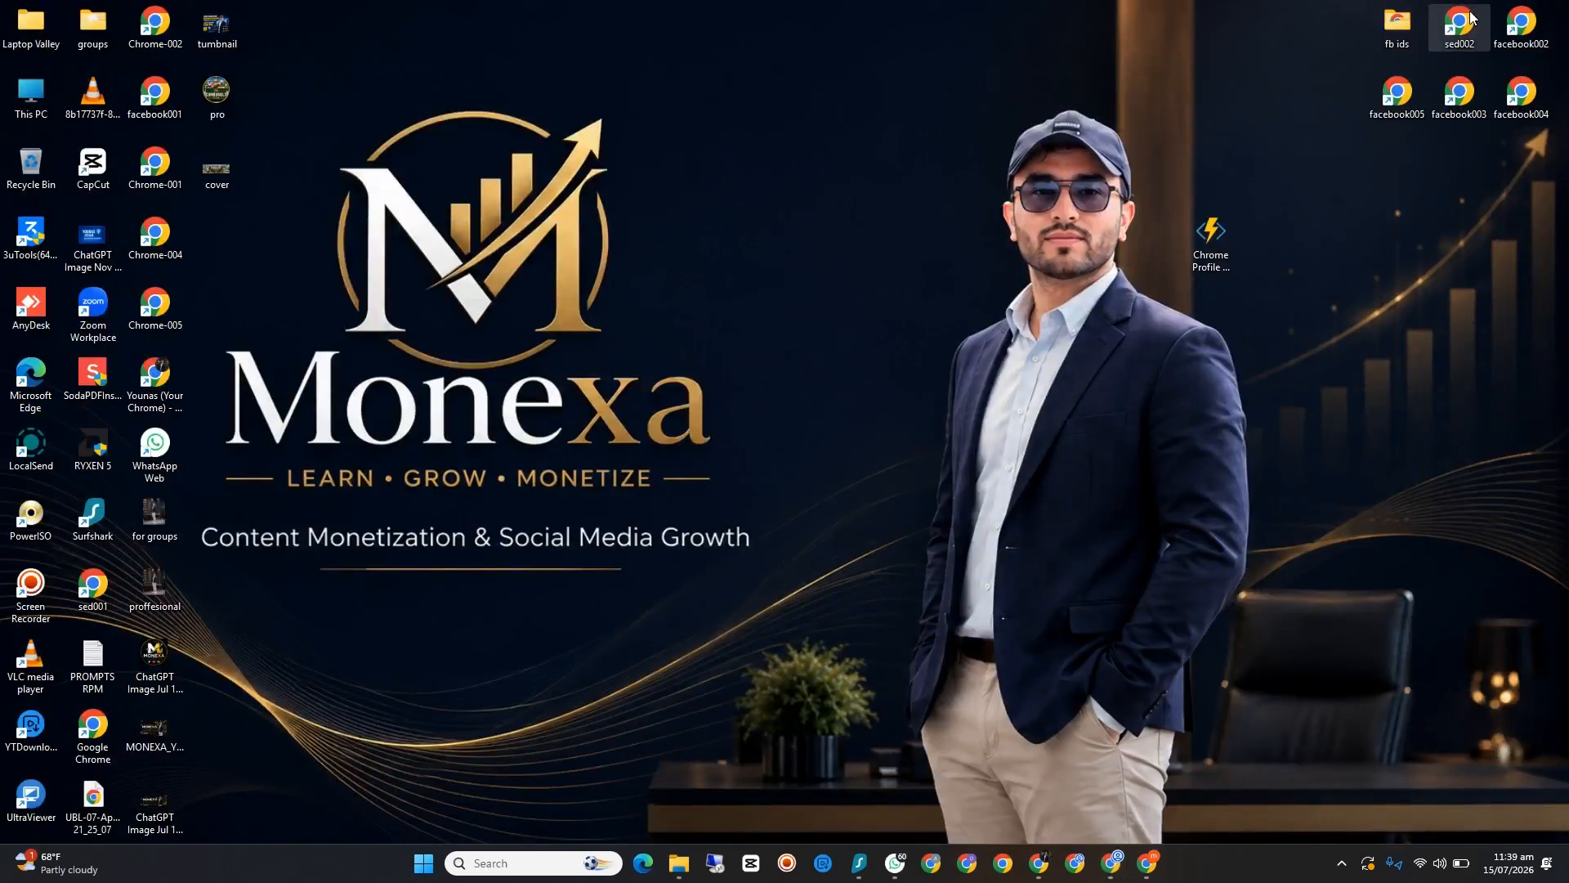
pyautogui.moveTo(1475, 22); pyautogui.dragTo(1265, 79)
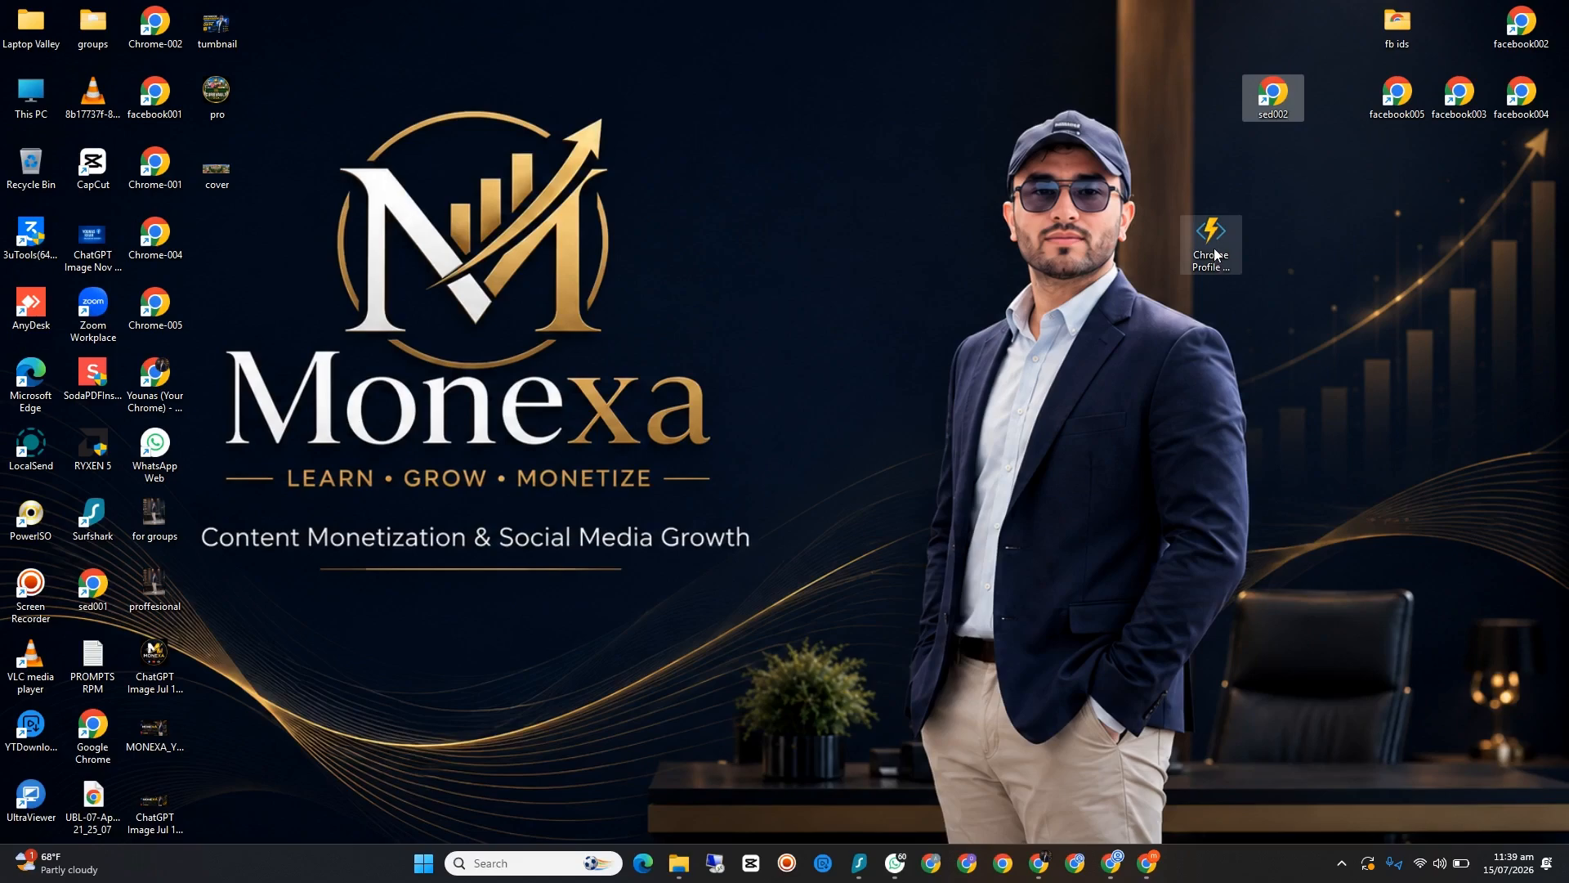
pyautogui.moveTo(1213, 247)
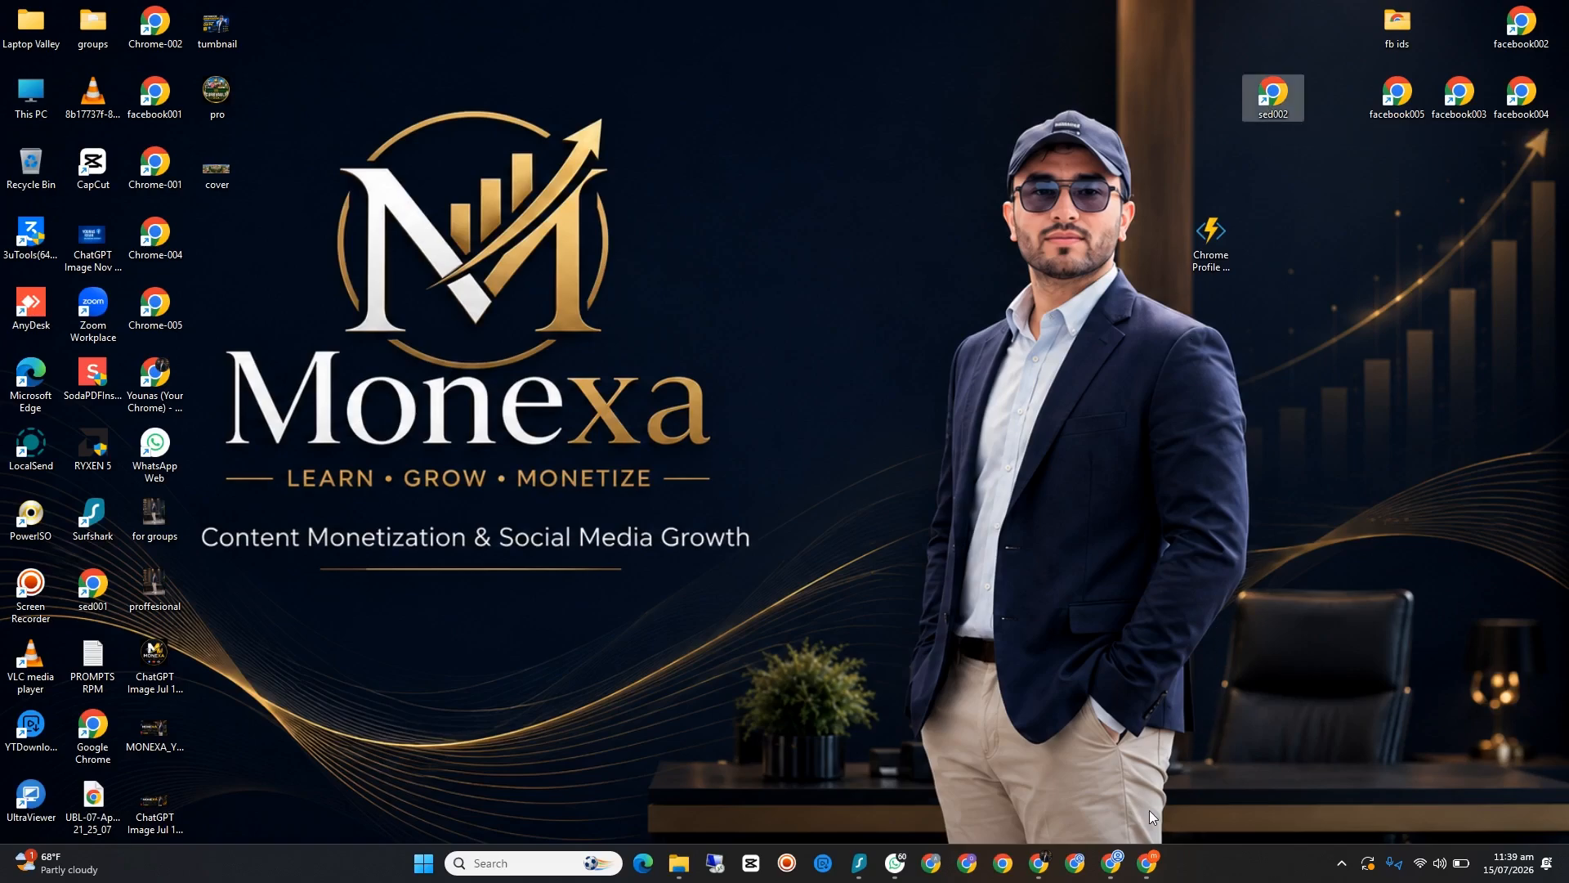
# Step: Bring back the sed002 browser window, reset its Chrome settings to their original defaults, and close the settings page
pyautogui.click(1112, 865)
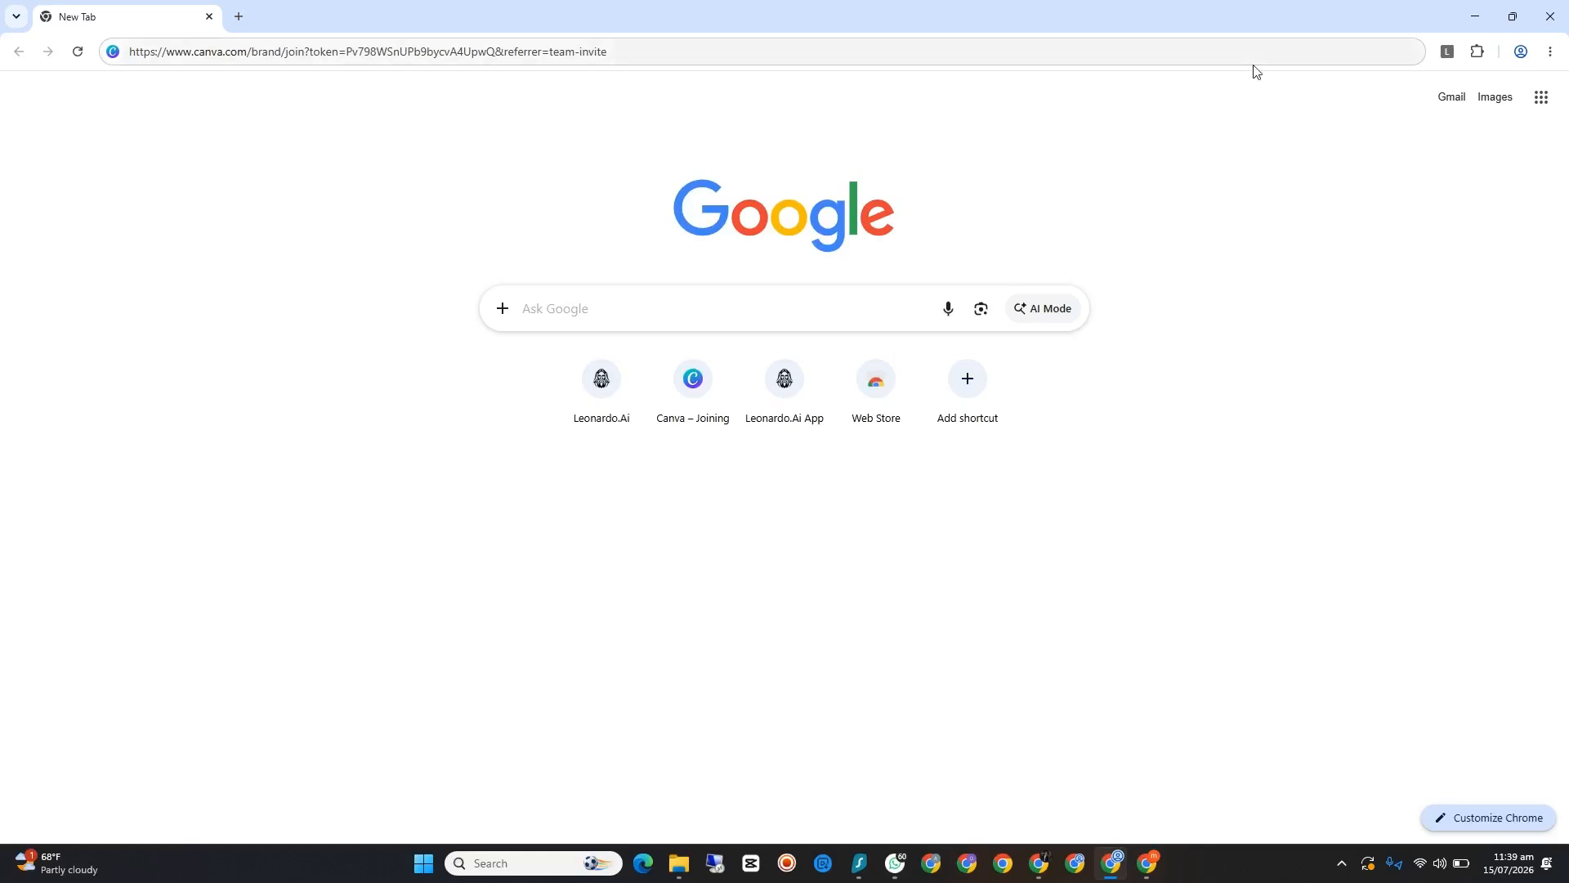
pyautogui.click(1546, 59)
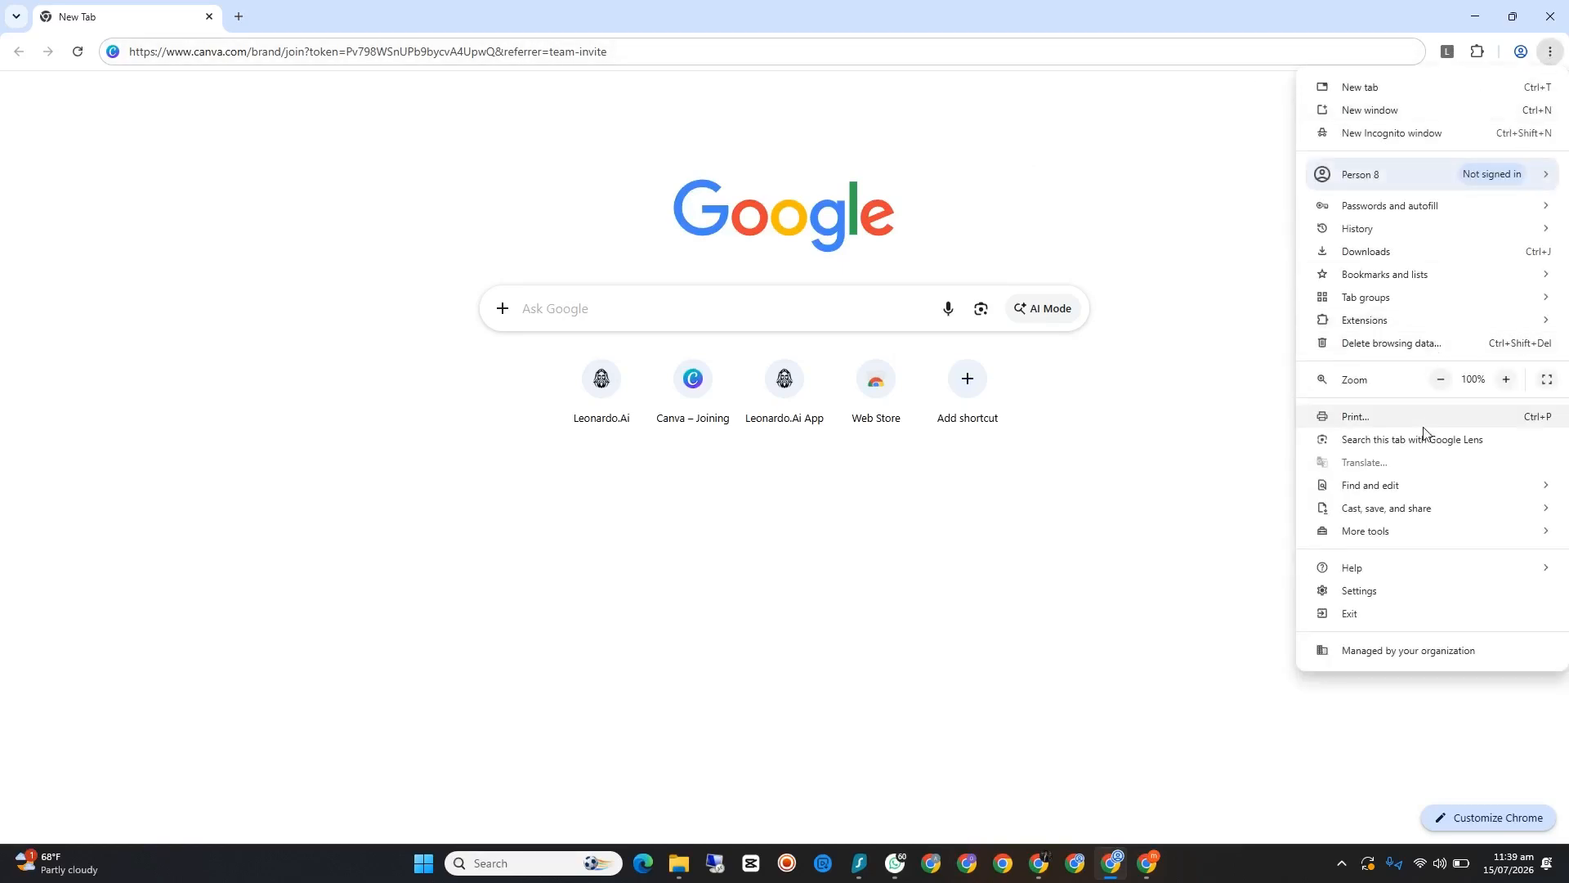
pyautogui.click(1385, 590)
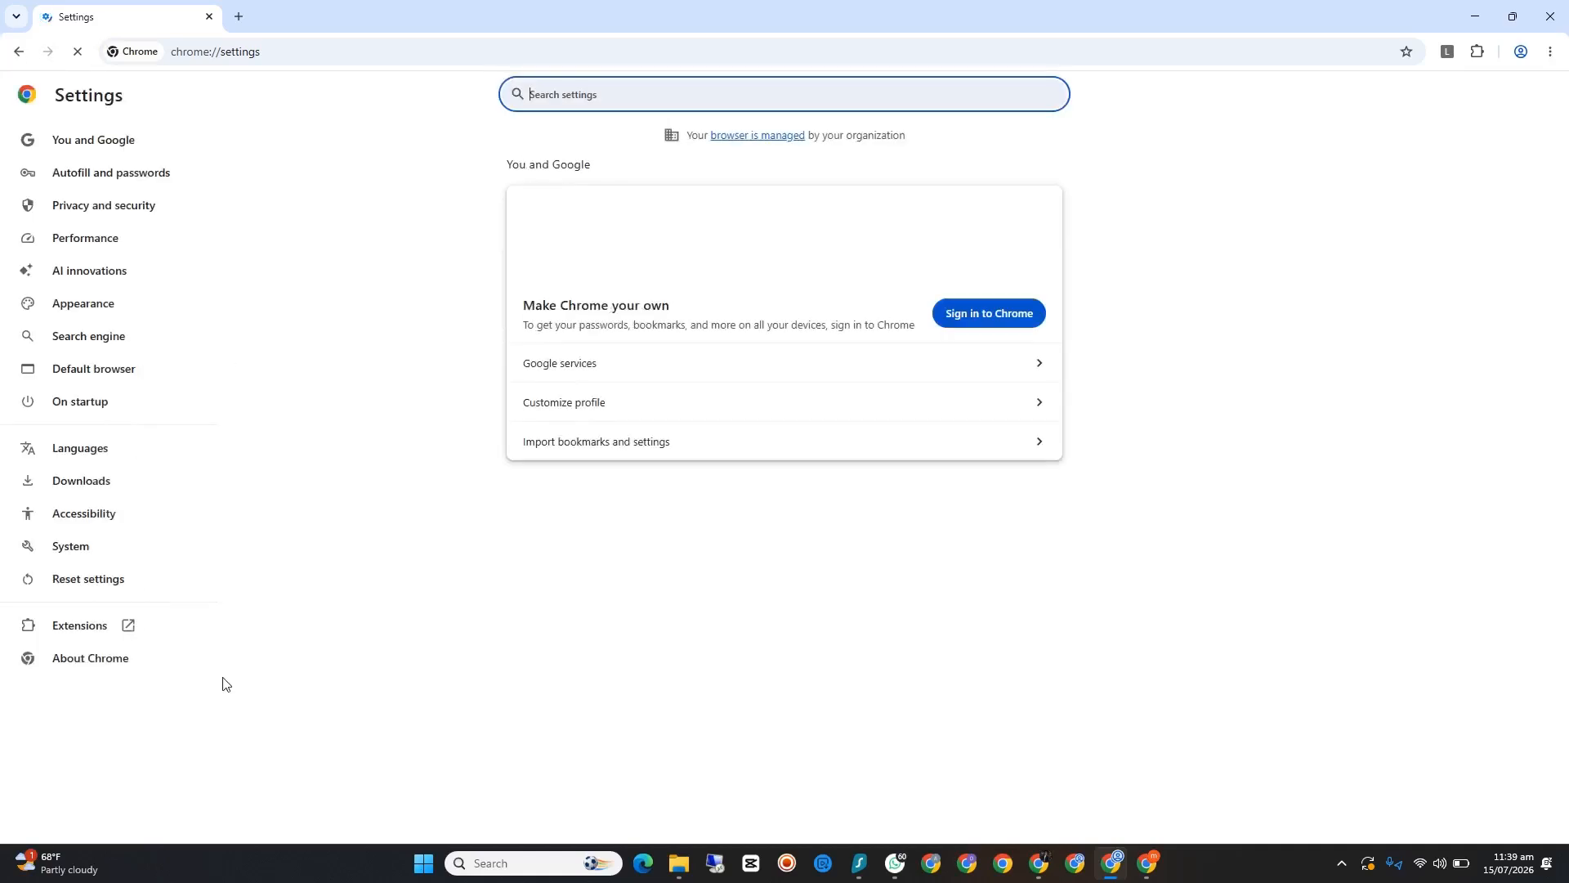
pyautogui.click(110, 578)
pyautogui.click(791, 196)
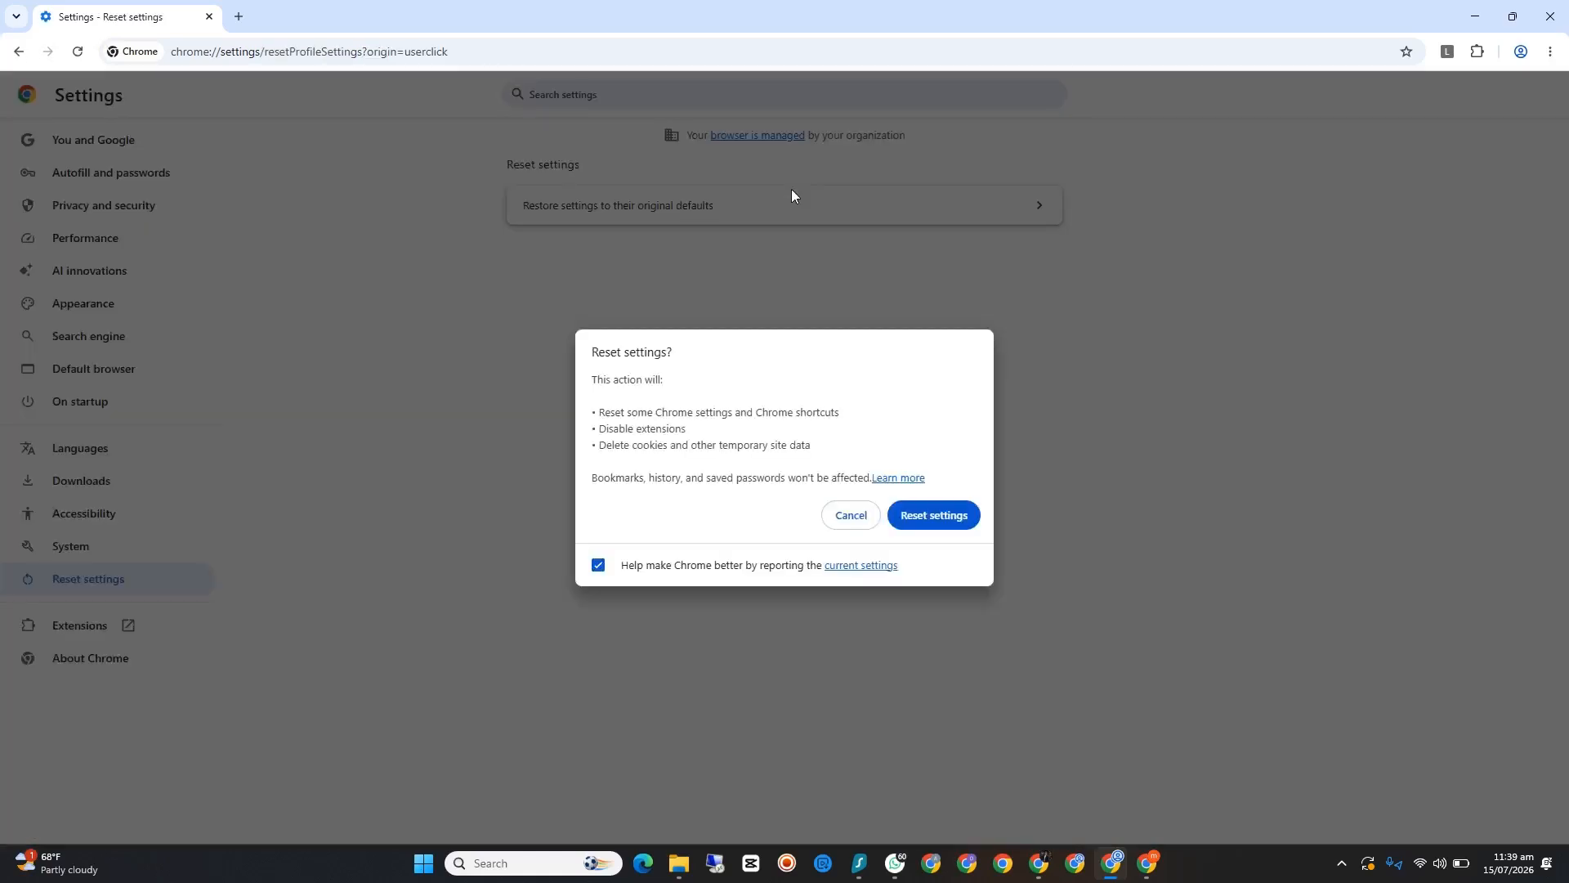
pyautogui.click(932, 523)
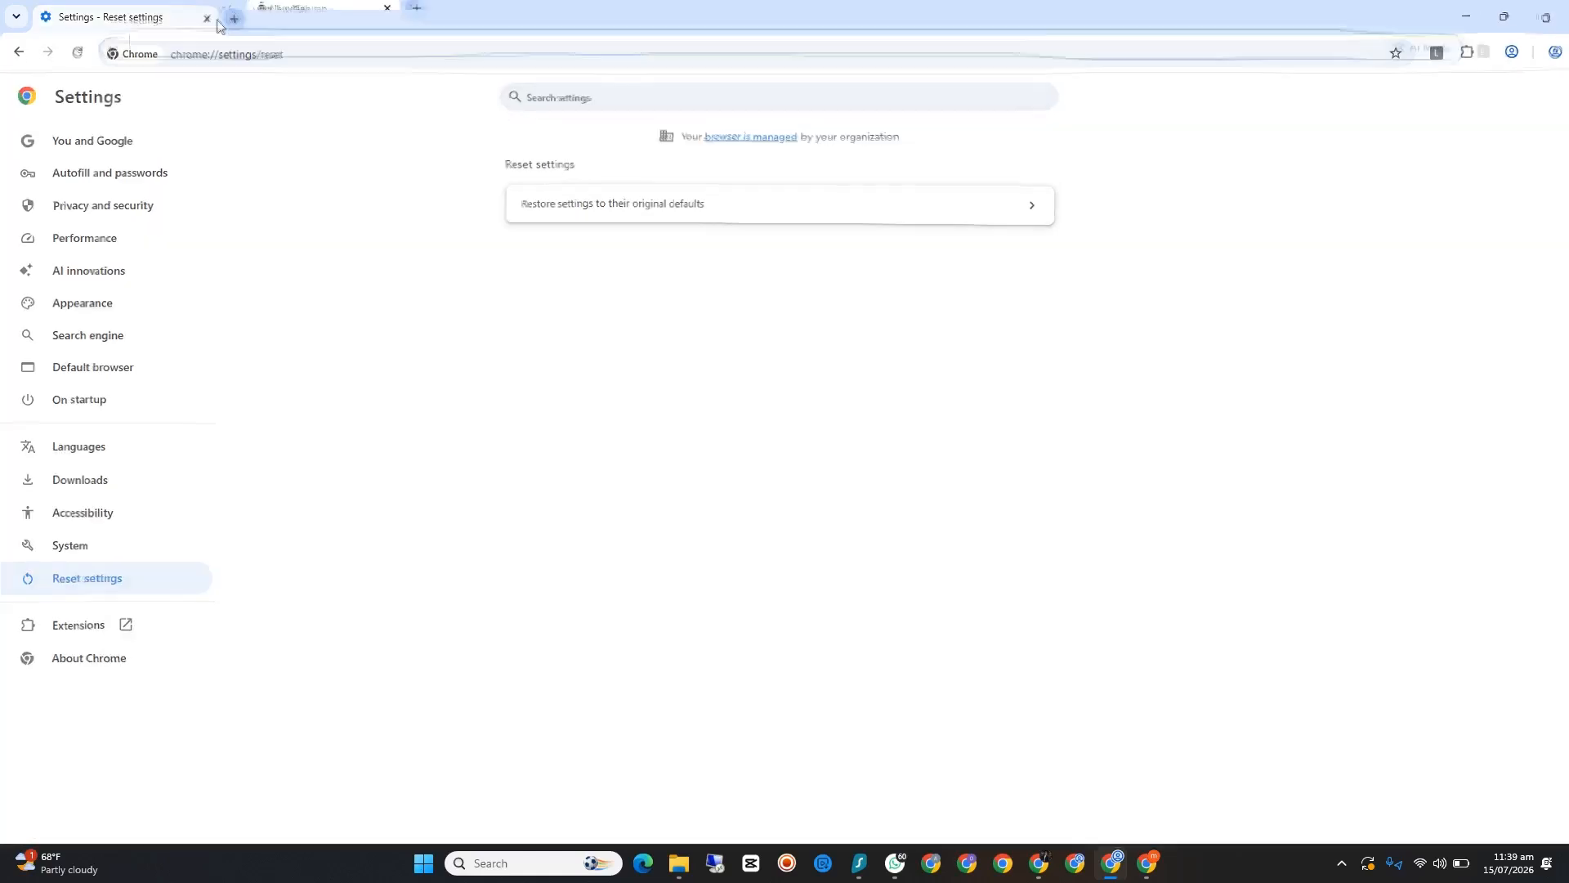
pyautogui.click(207, 18)
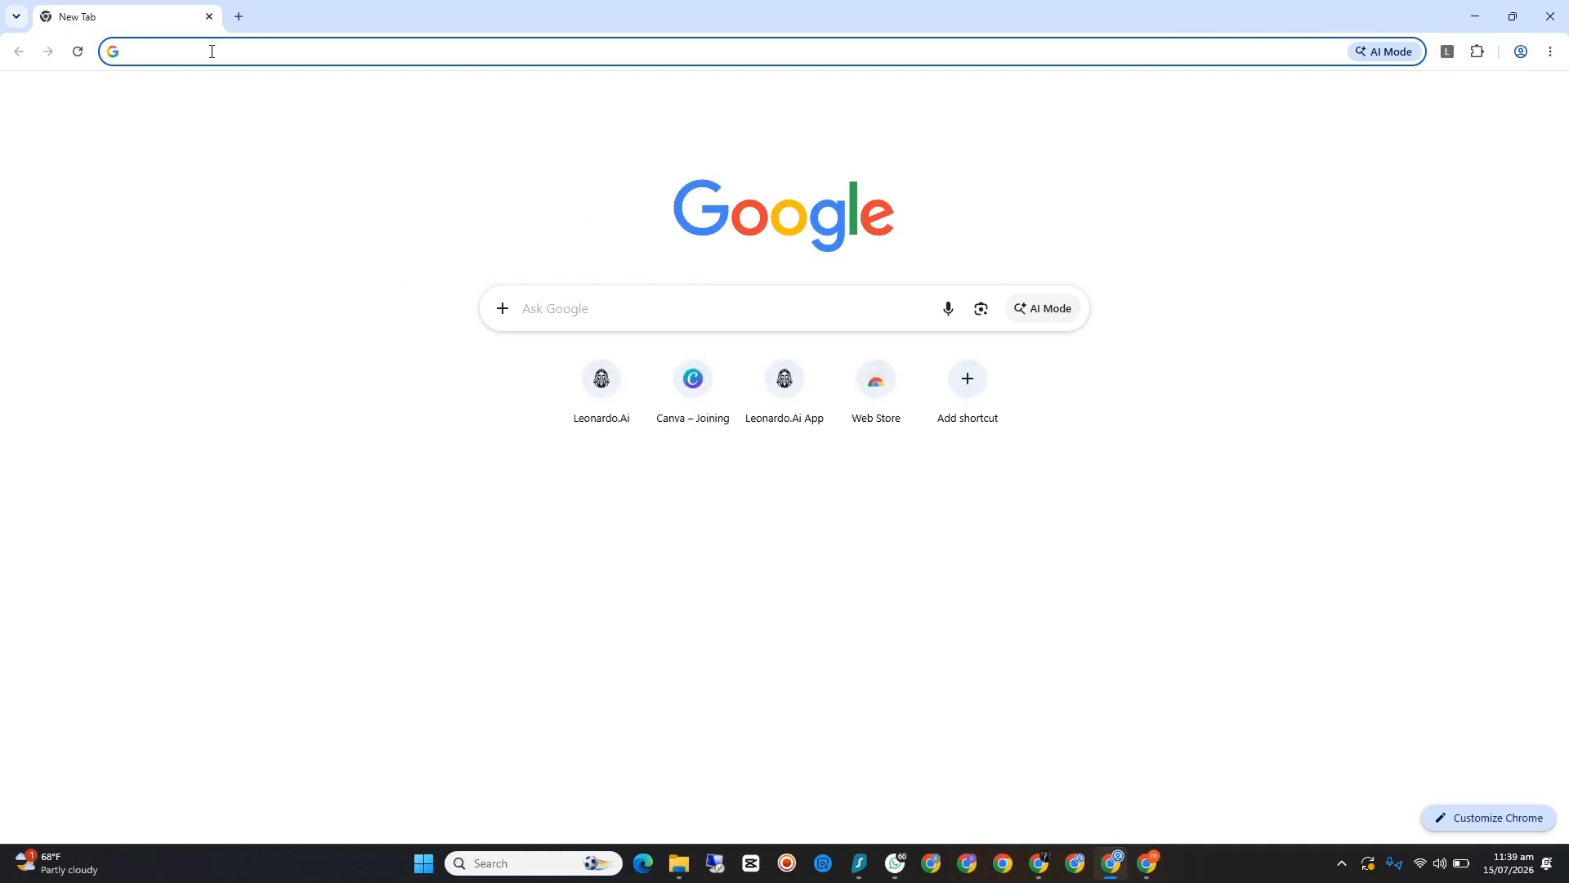
# Step: Paste the pinned Canva team invite link with its join token into a new tab and load it
pyautogui.click(215, 51)
pyautogui.press('super+v')
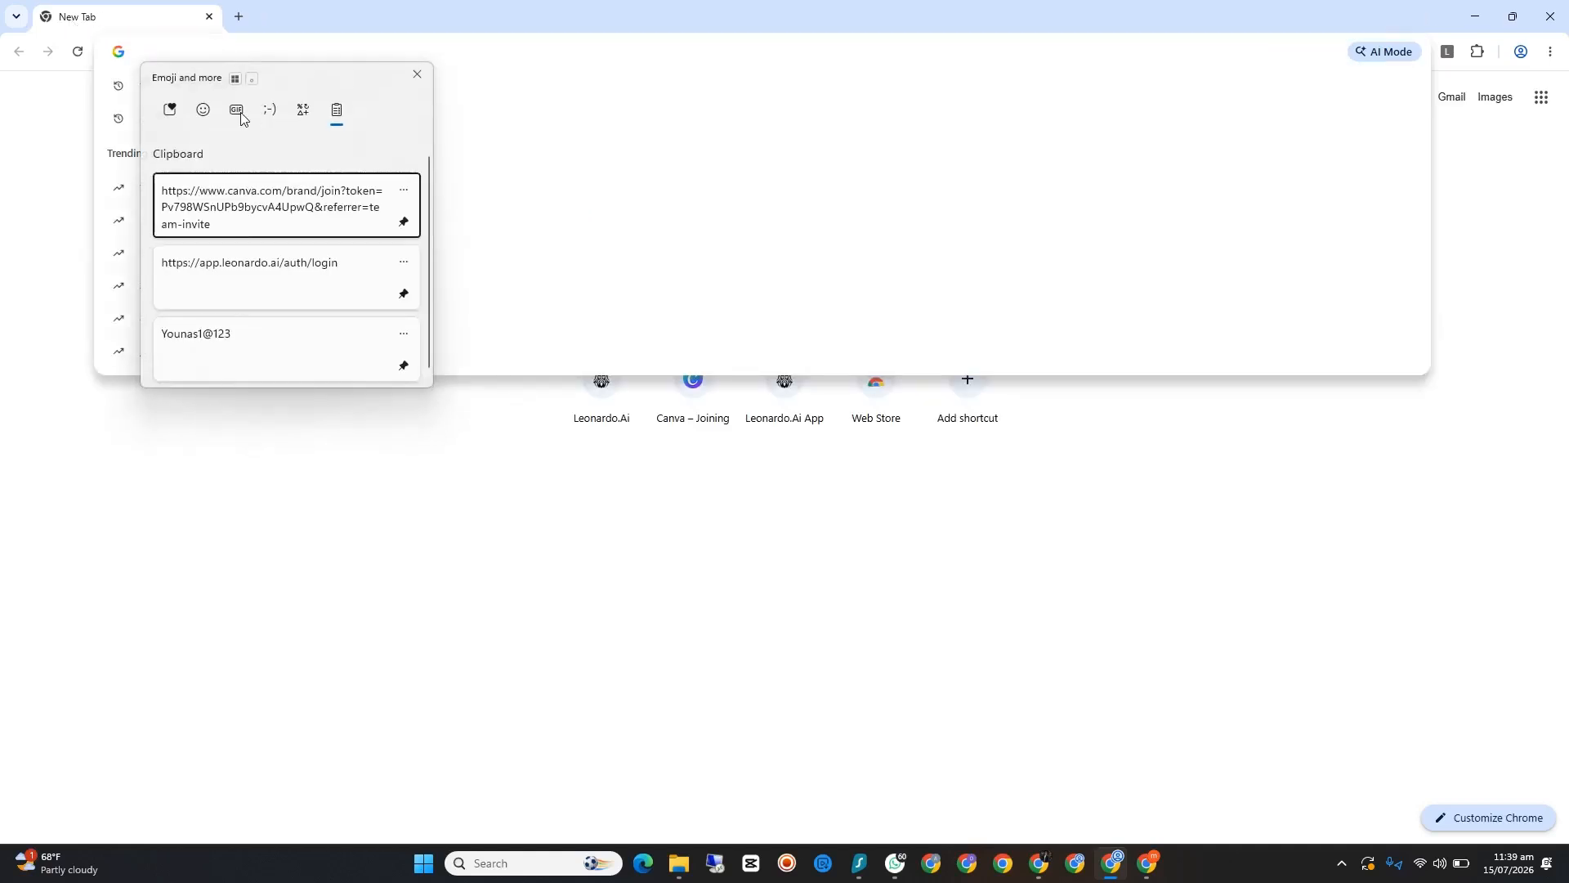
pyautogui.click(308, 223)
pyautogui.press('Return')
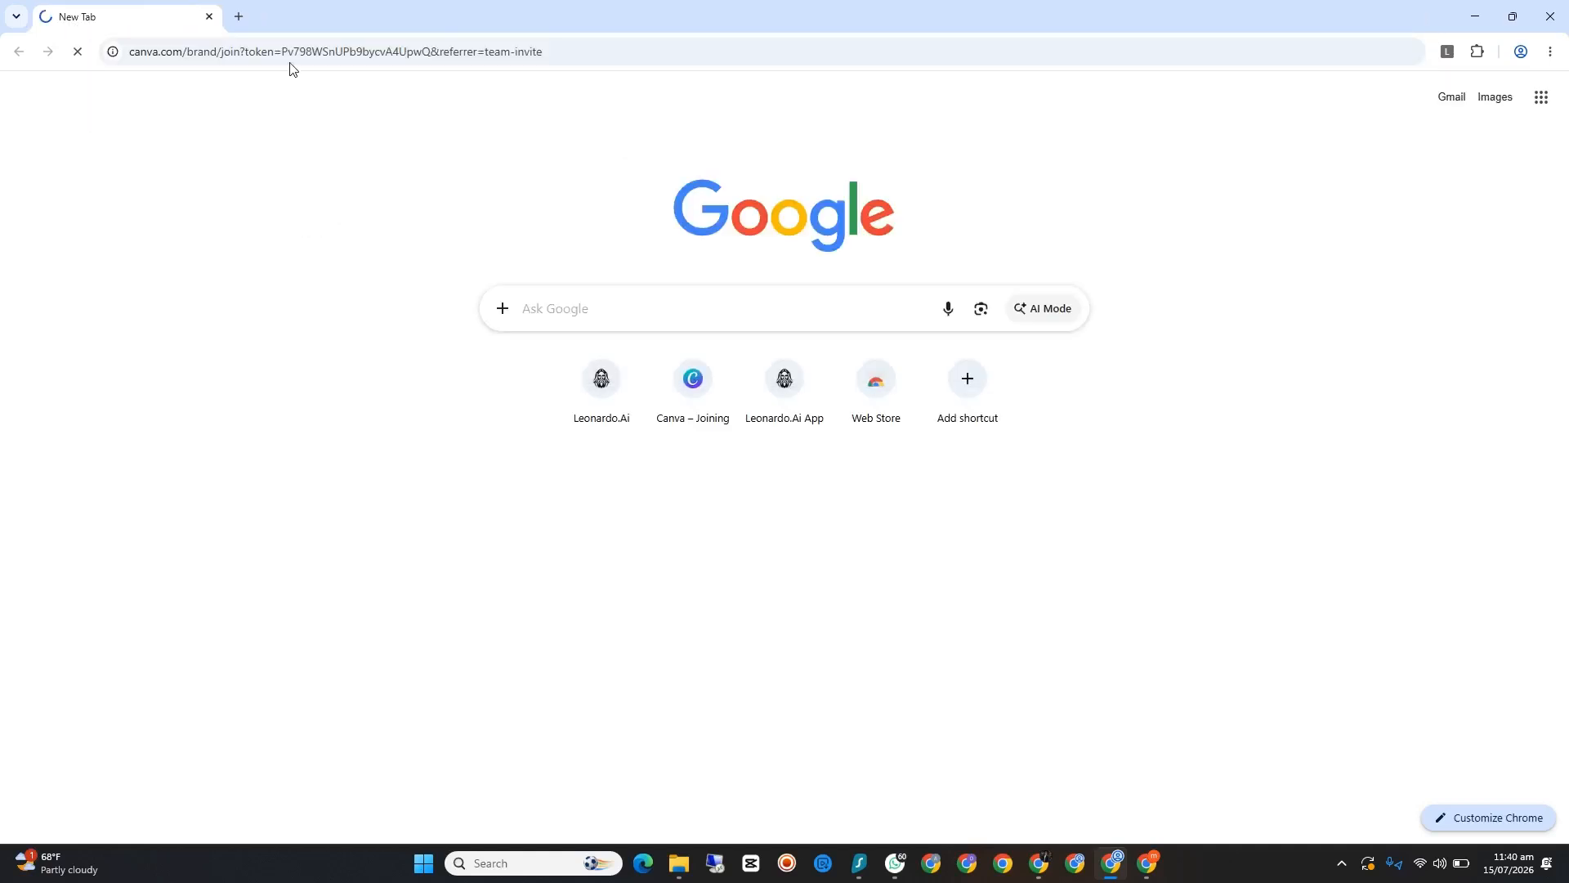
# Step: Load the pinned app.leonardo.ai/auth/login address in a new tab and check the Surfshark VPN connection status
pyautogui.click(239, 16)
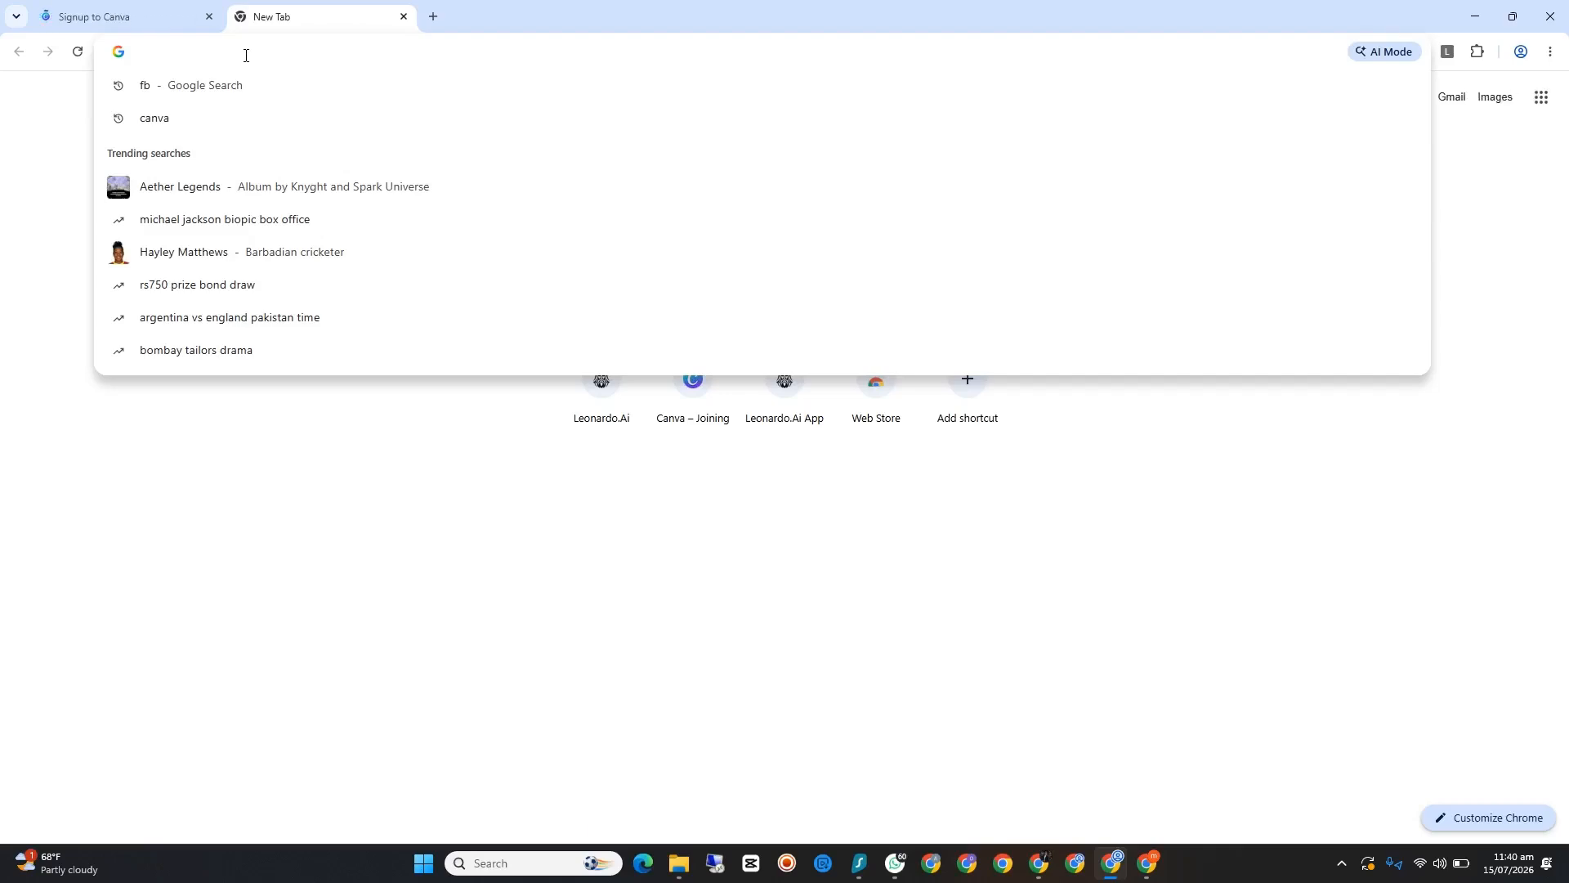
pyautogui.press('super+v')
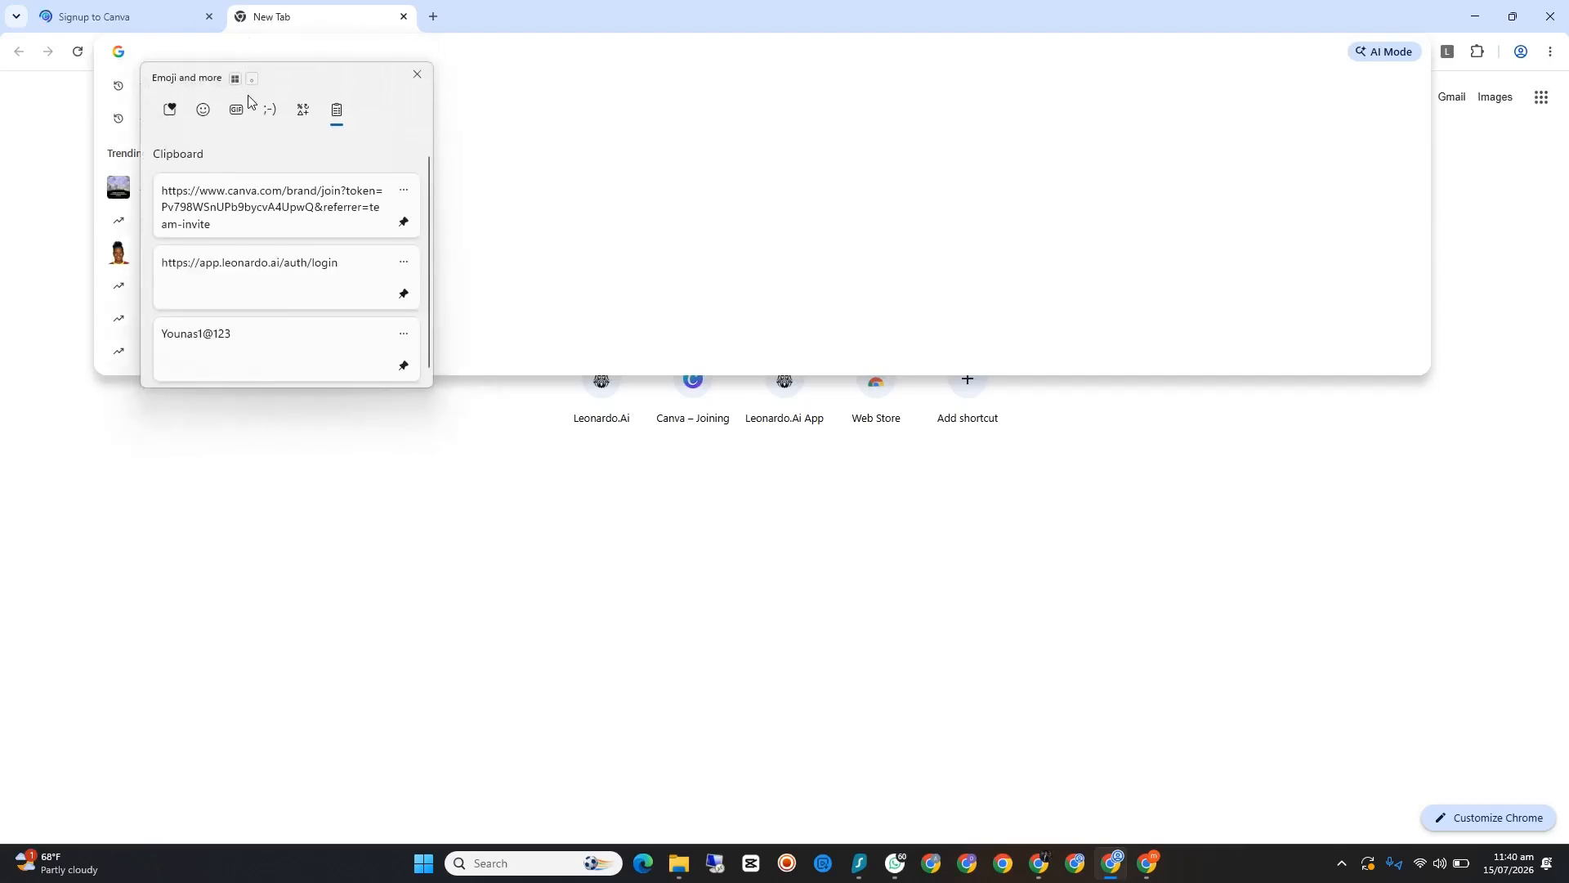
pyautogui.click(270, 265)
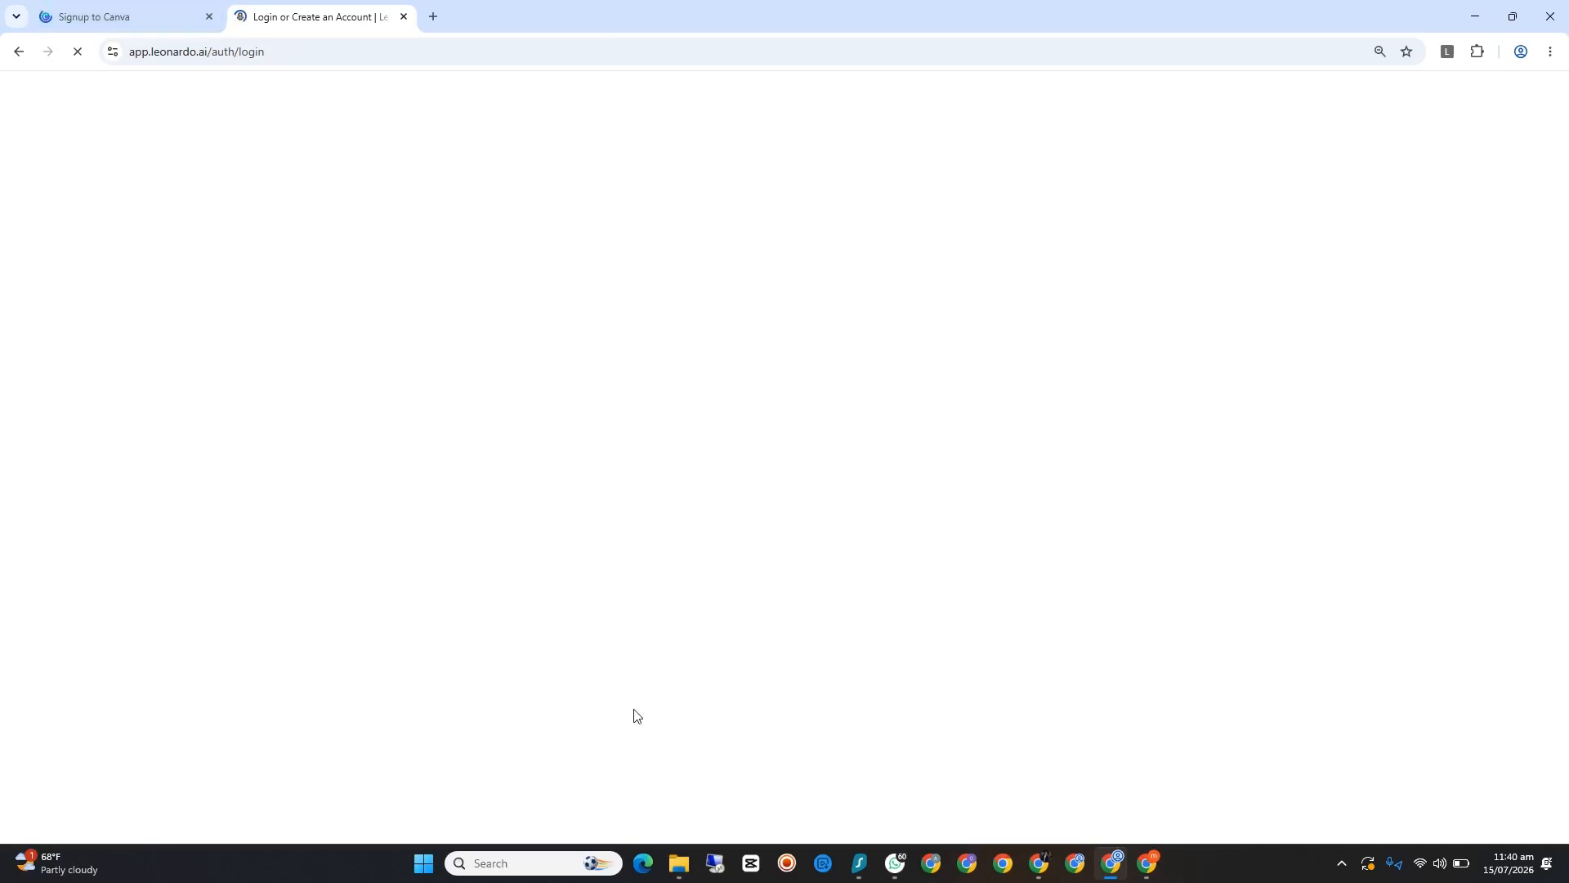
pyautogui.click(857, 873)
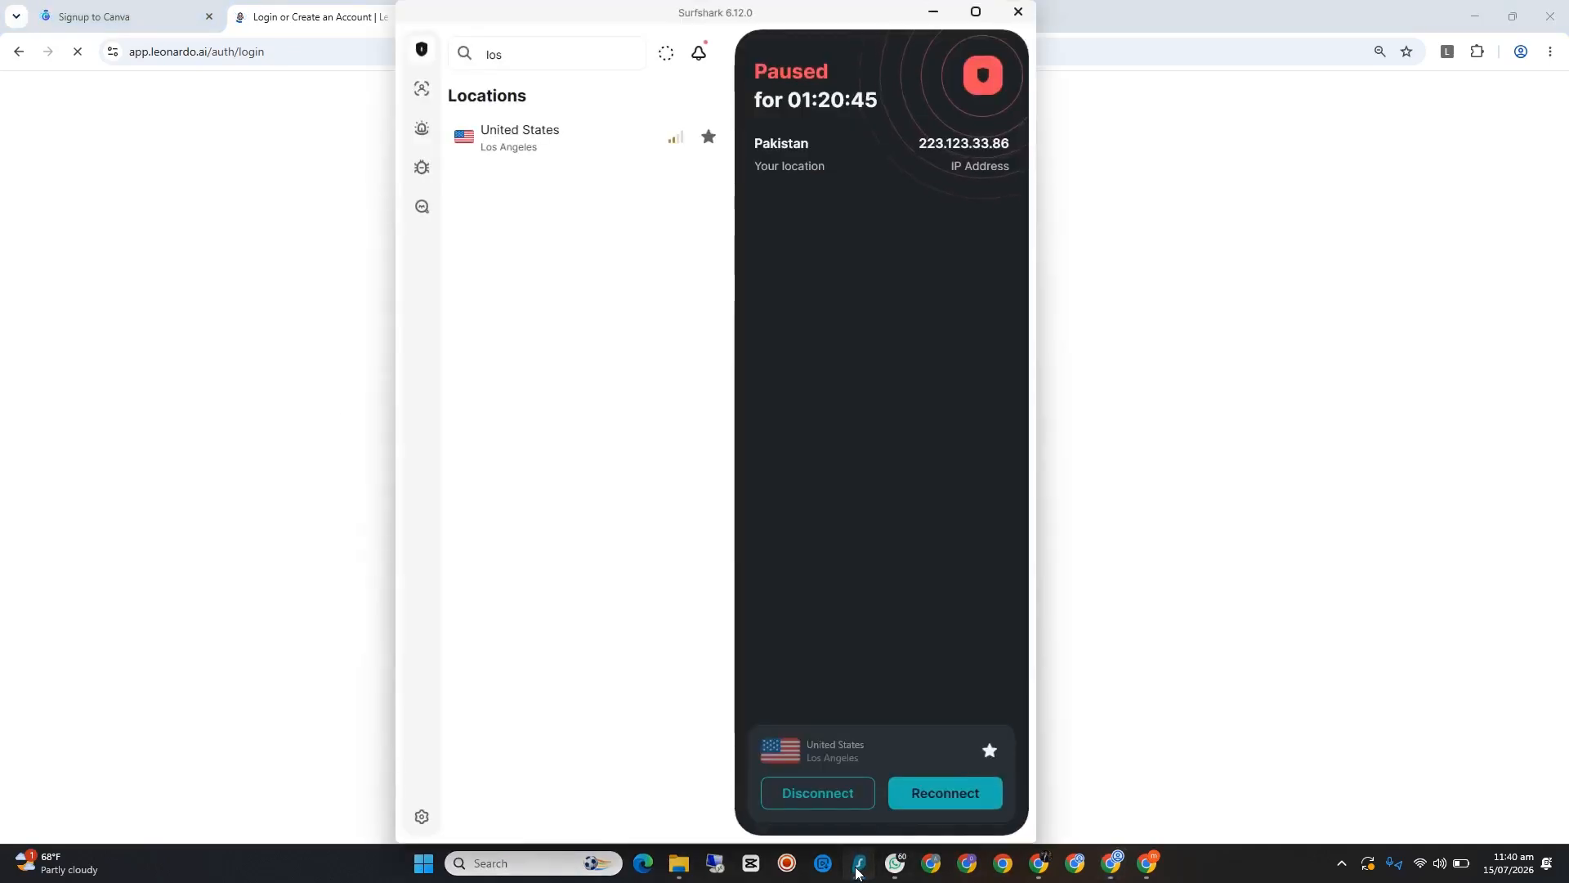
pyautogui.click(857, 873)
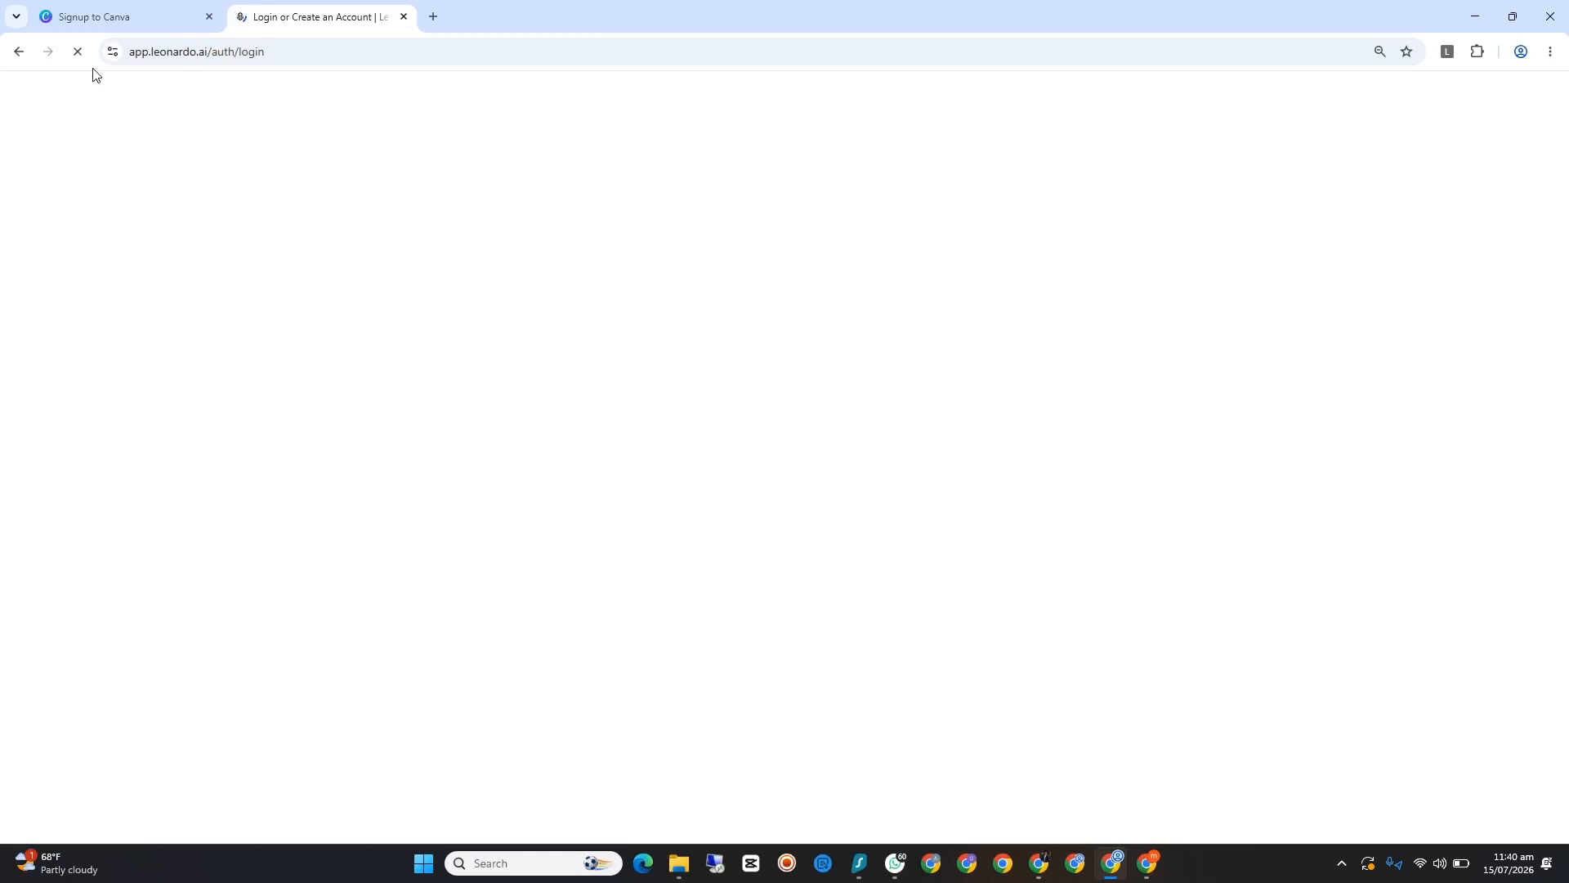
# Step: Return to the Canva team invitation page and choose to continue with email
pyautogui.click(111, 15)
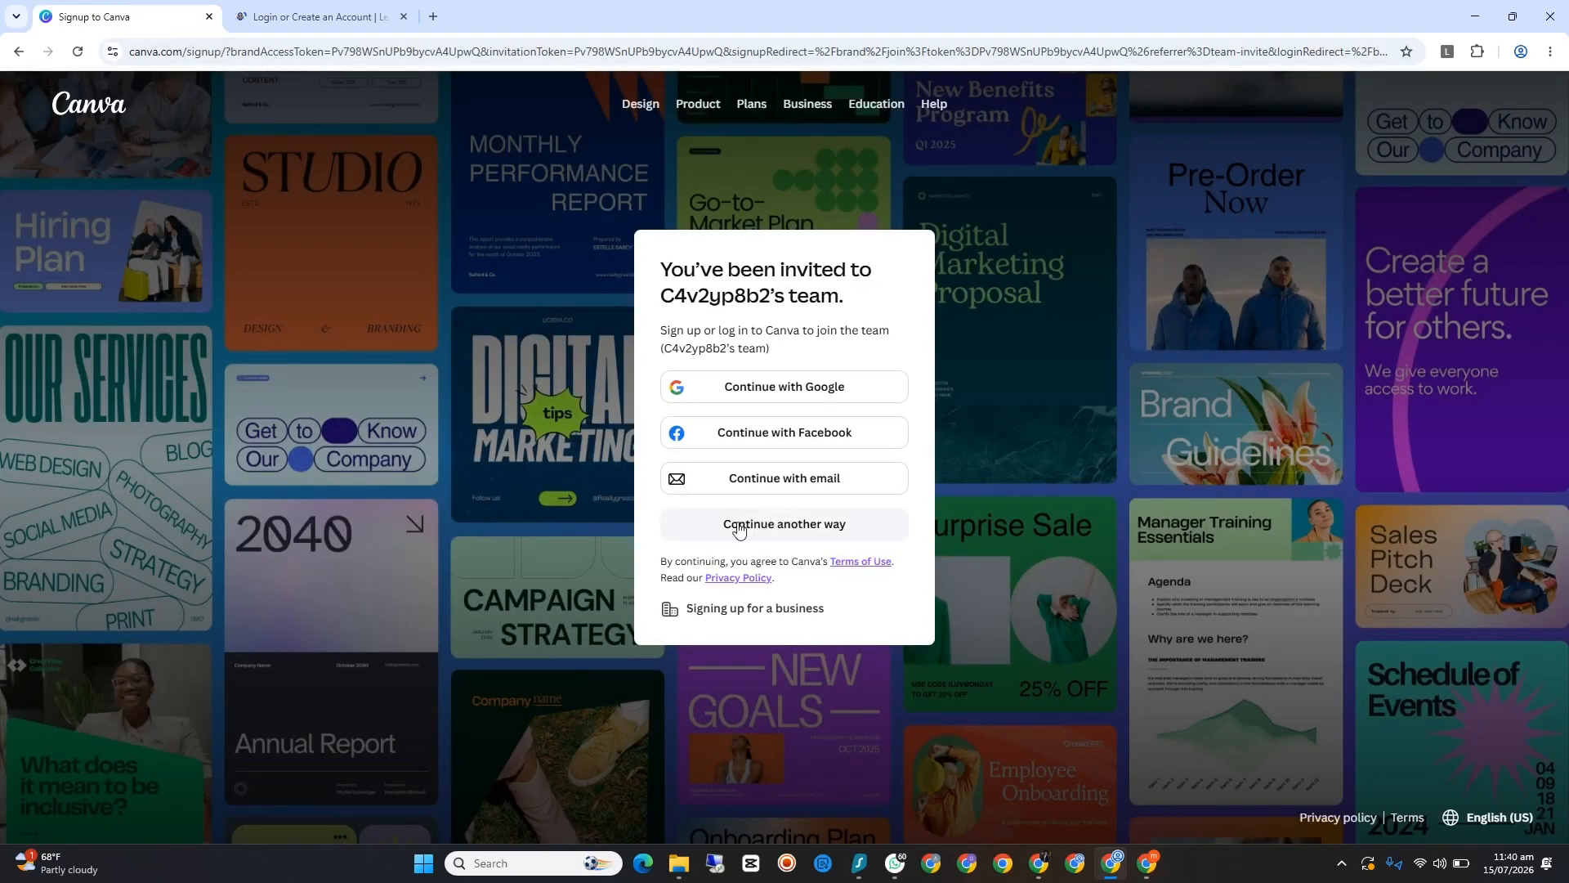
pyautogui.click(791, 480)
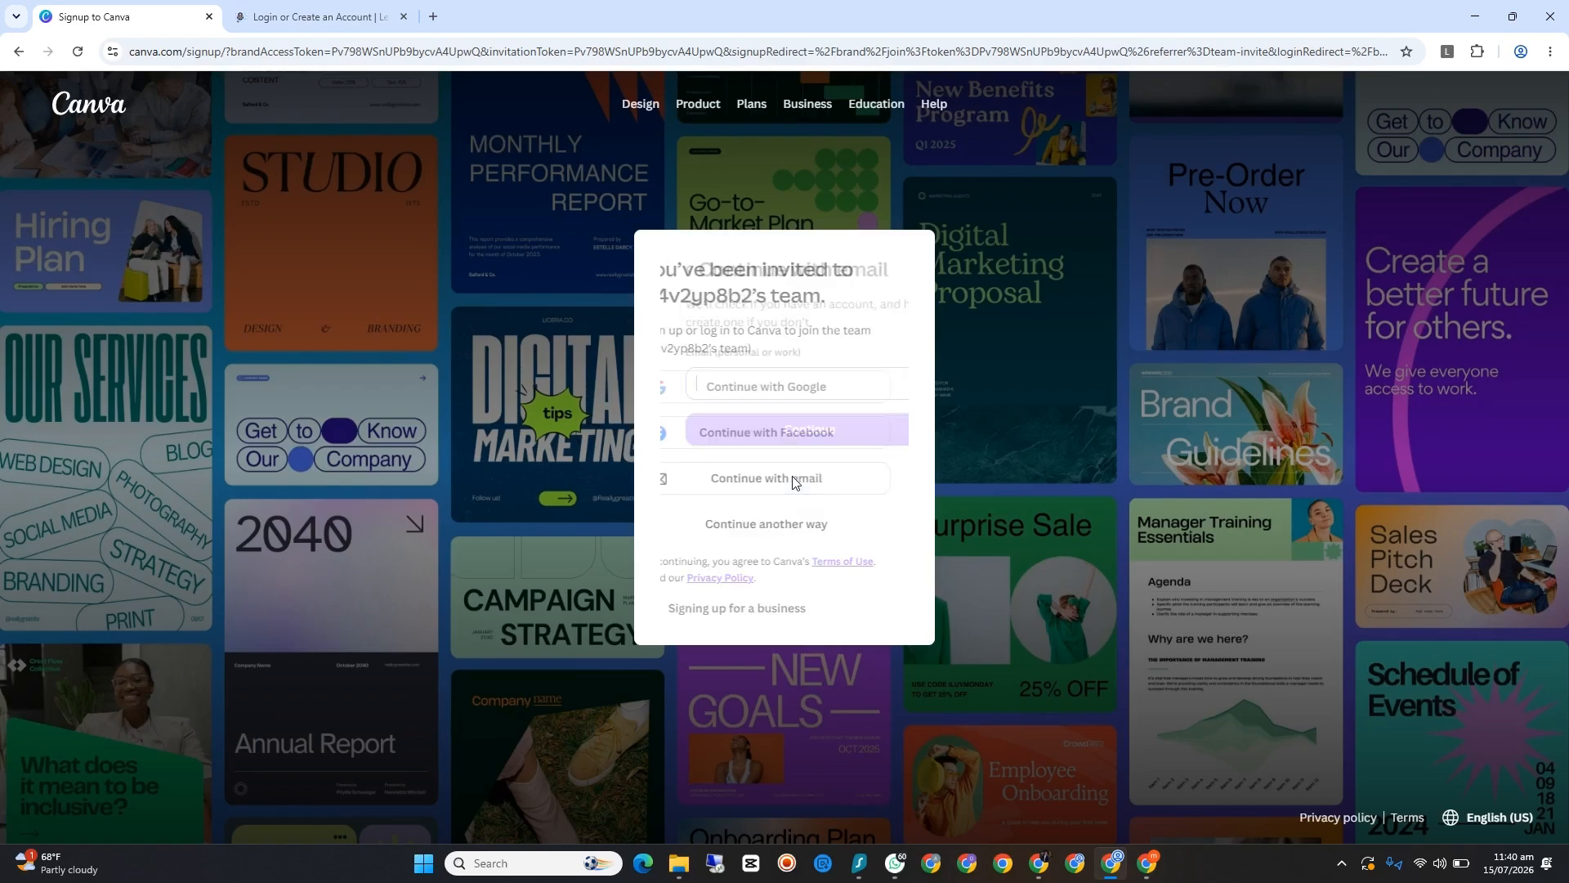
# Step: In the other Chrome profile's window, open the bookmarked Gmail Generator and Atomic Mail inbox in separate tabs and review the alias list
pyautogui.click(1076, 863)
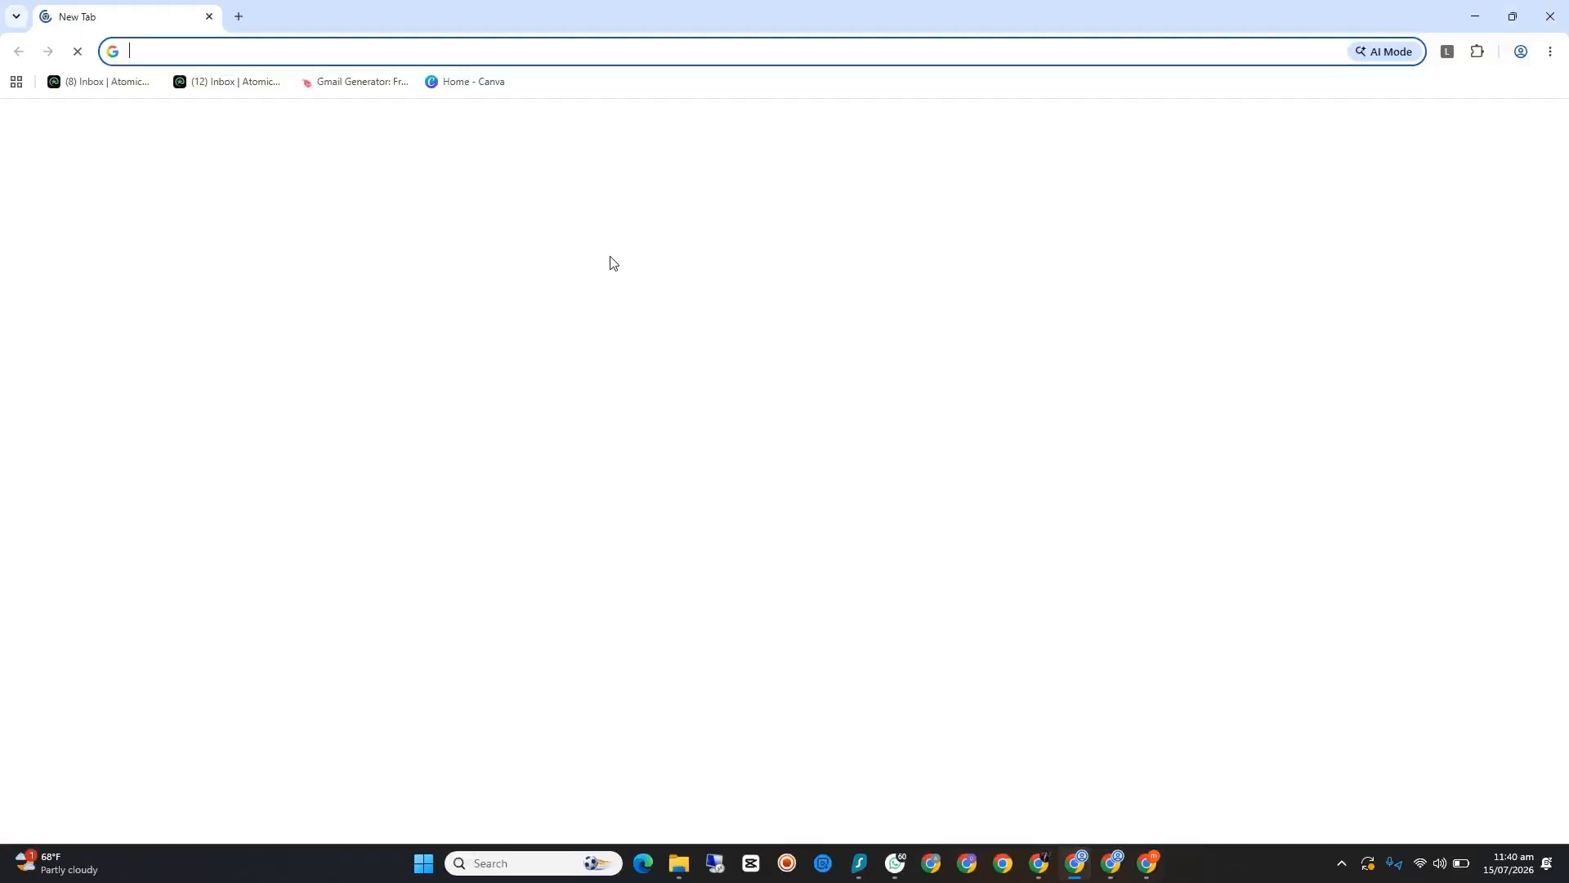
pyautogui.click(372, 82)
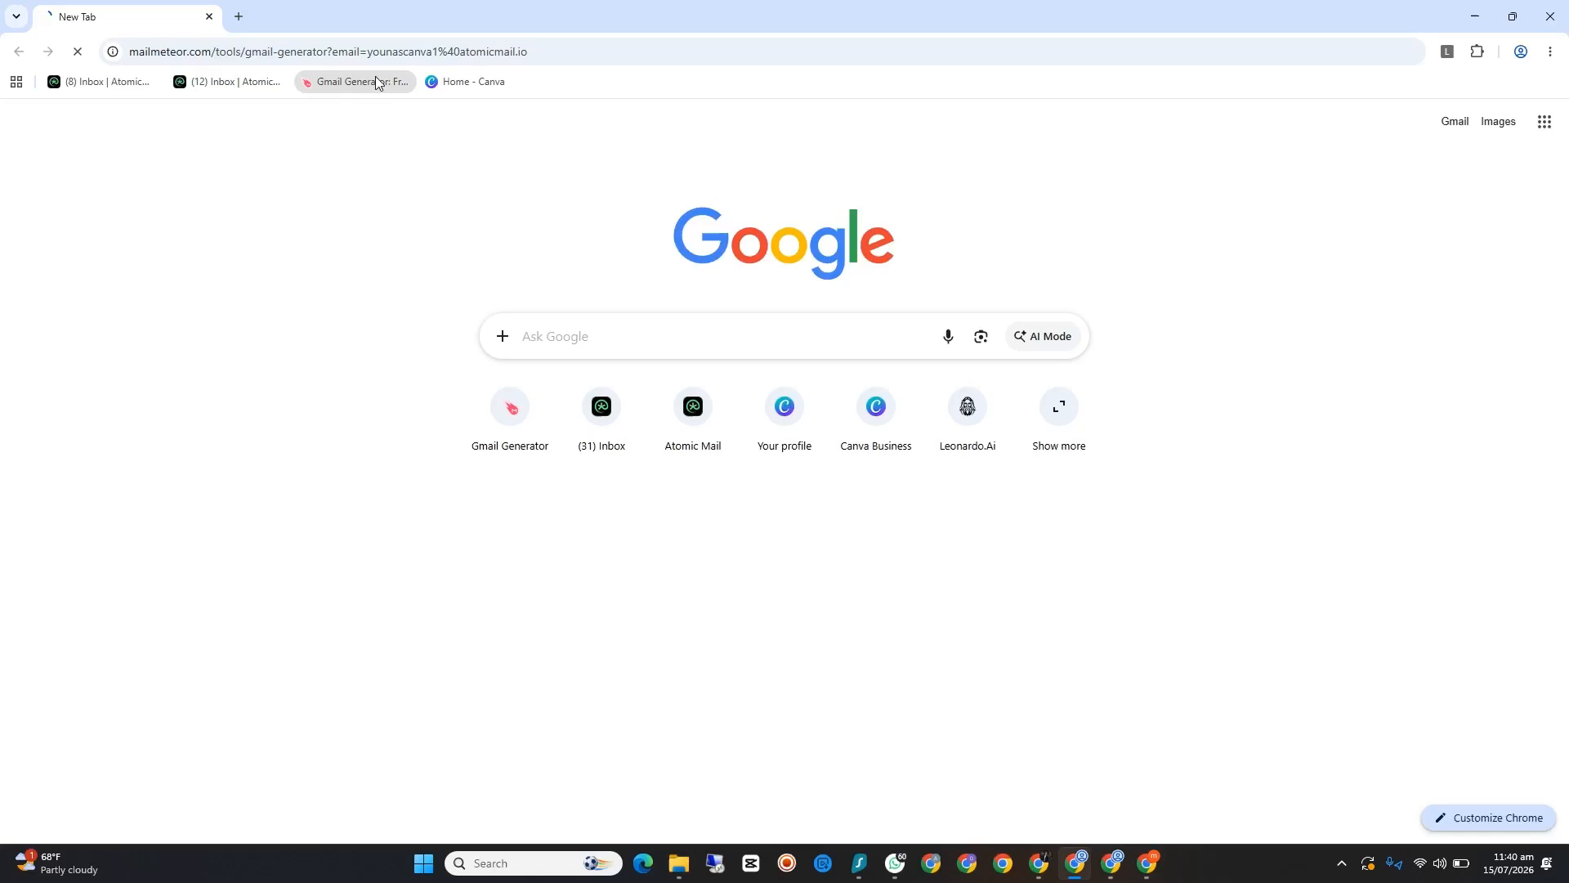
pyautogui.click(237, 16)
pyautogui.click(231, 81)
pyautogui.click(137, 12)
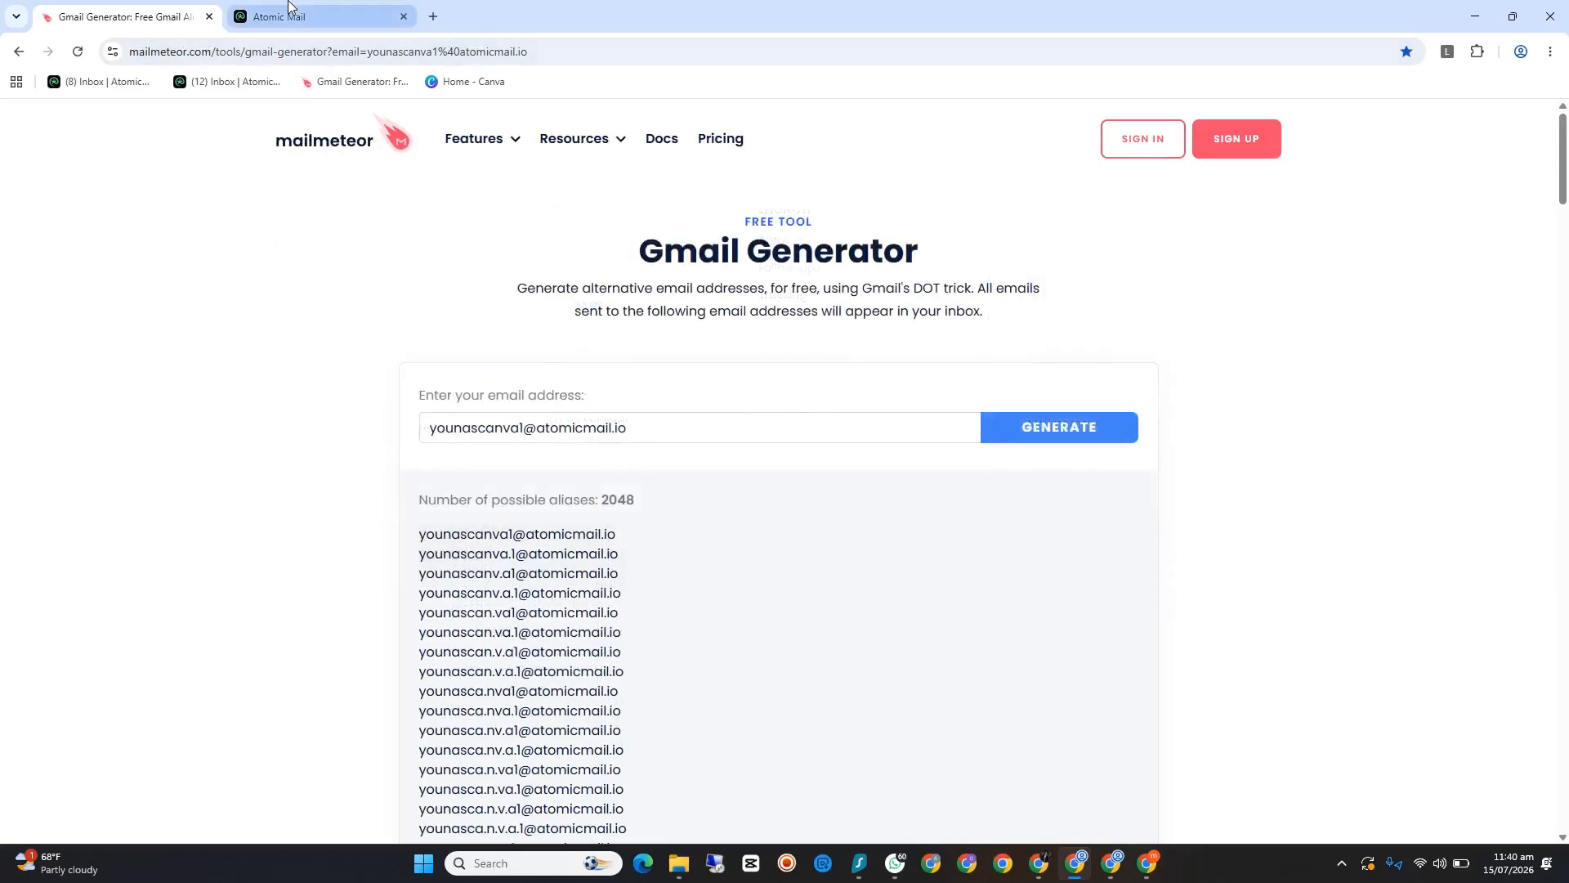
pyautogui.click(368, 16)
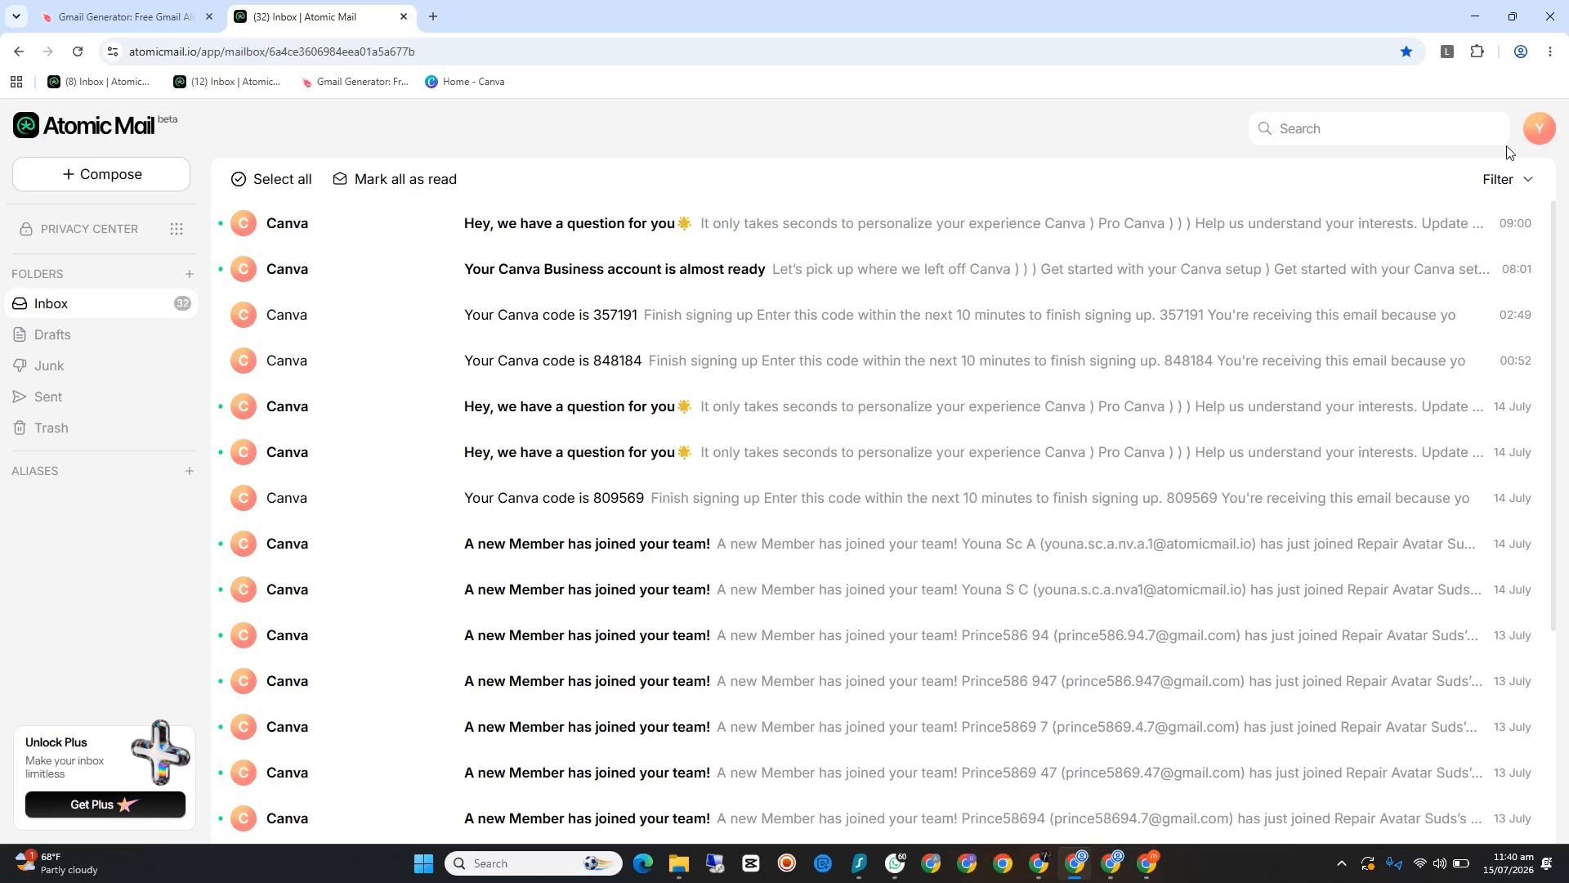
pyautogui.click(122, 16)
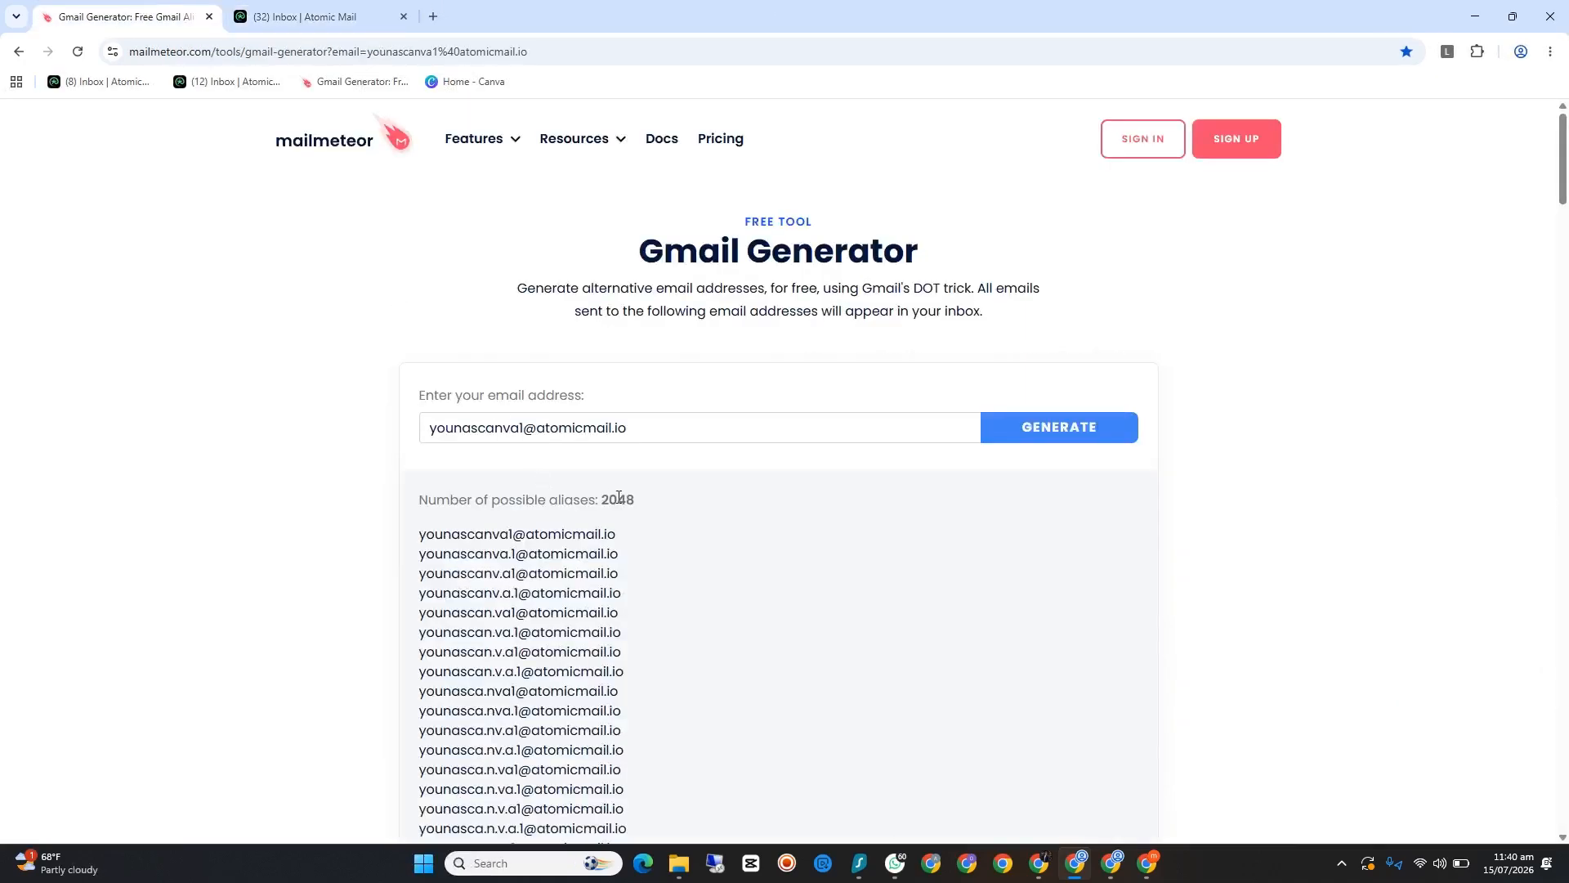
pyautogui.scroll(-1, 618, 497)
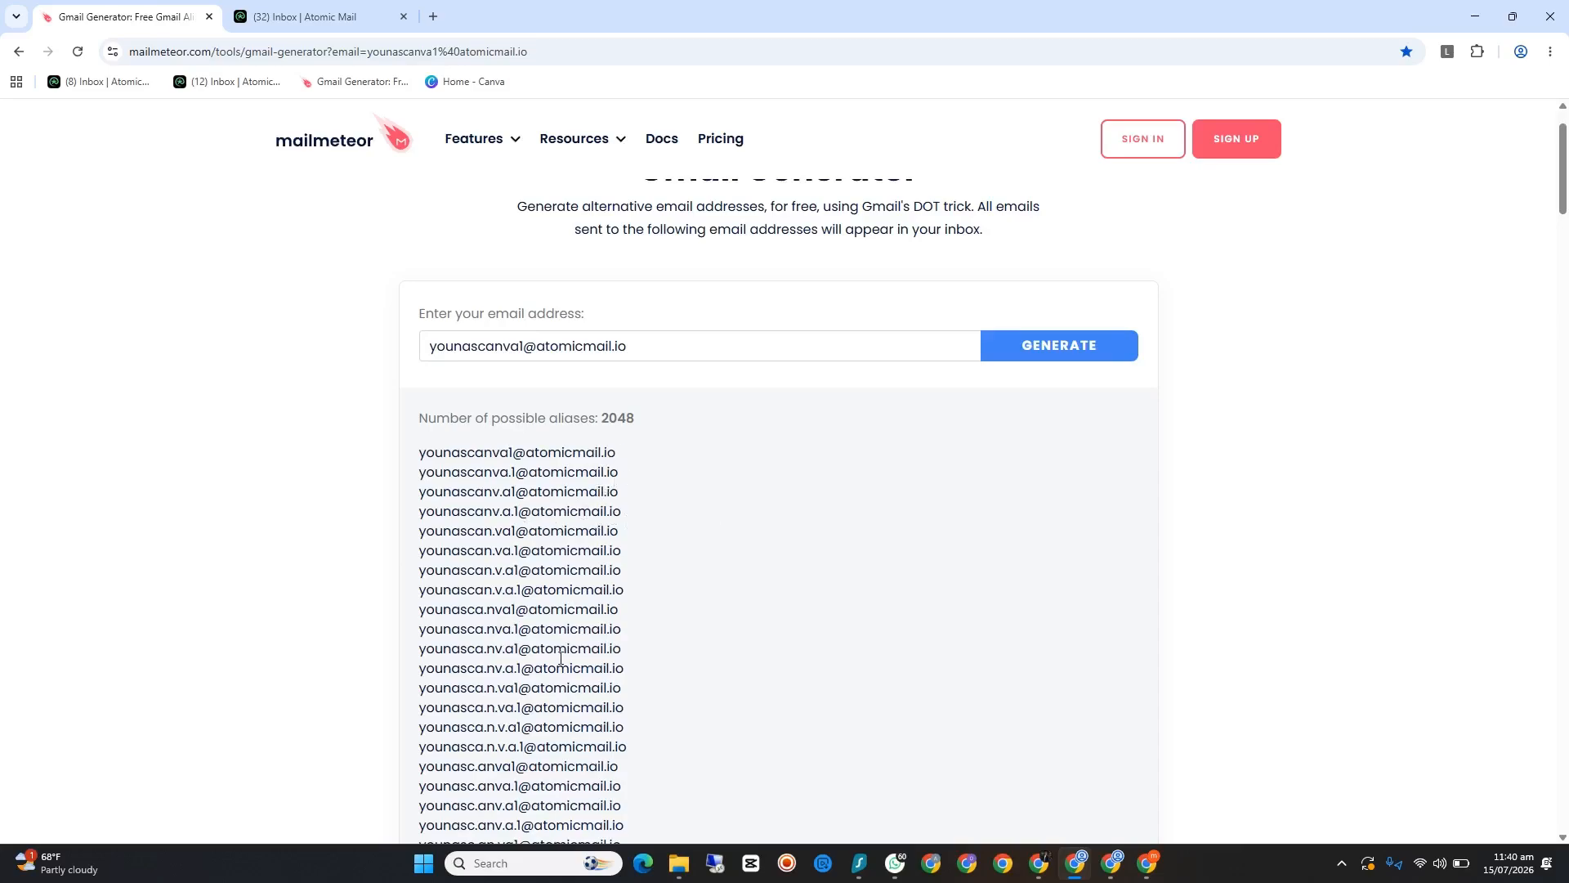
# Step: Copy the mailbox's own e-mail address from the Atomic Mail account details
pyautogui.click(347, 11)
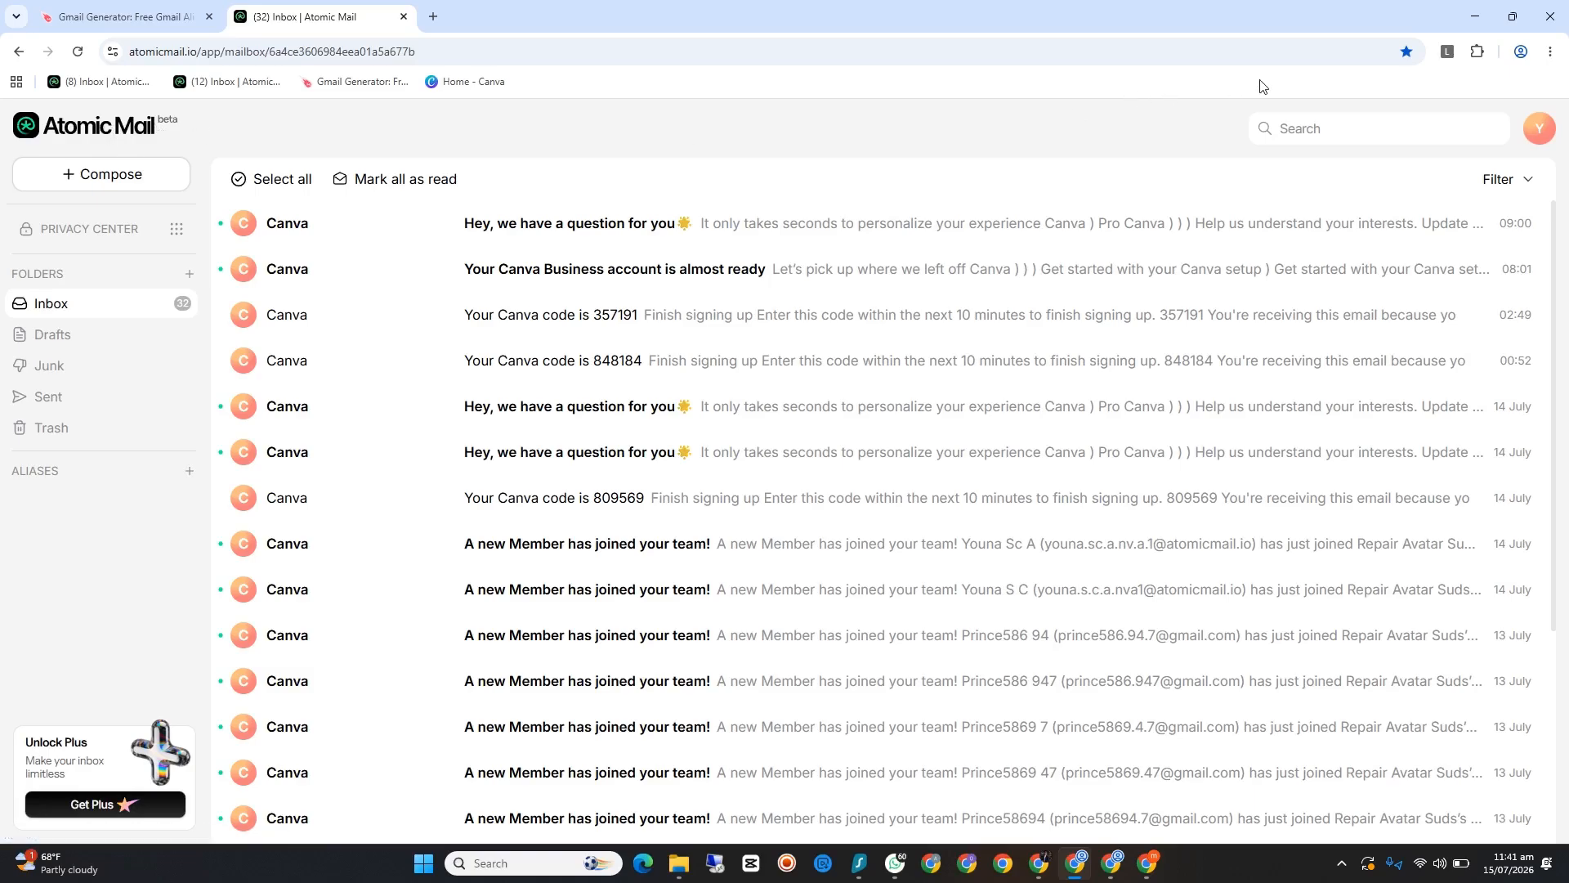
pyautogui.click(1533, 139)
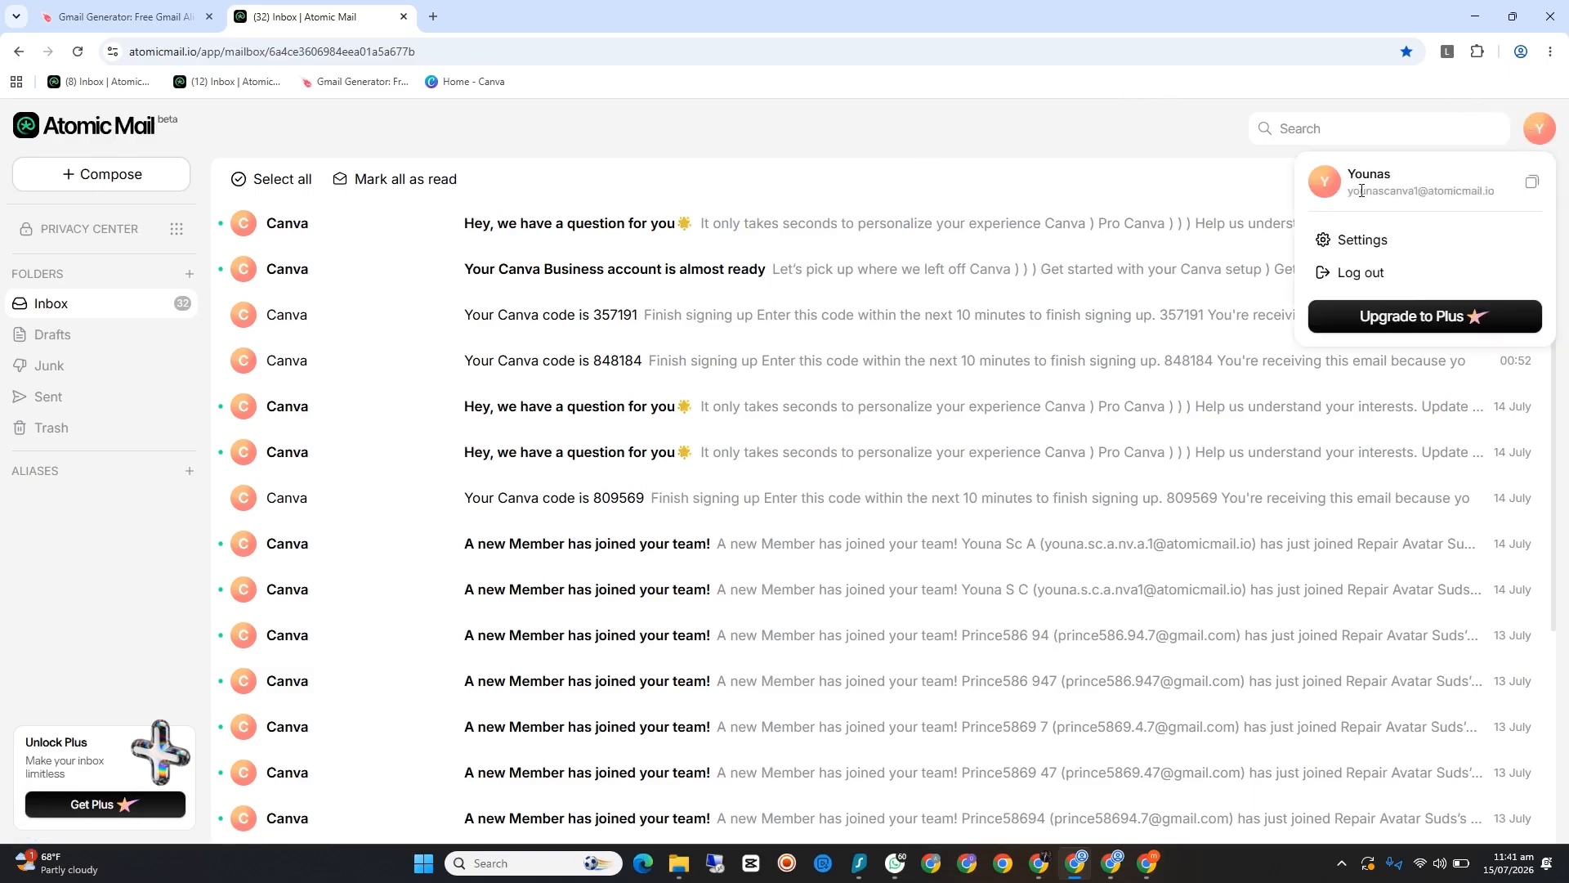
pyautogui.click(1532, 182)
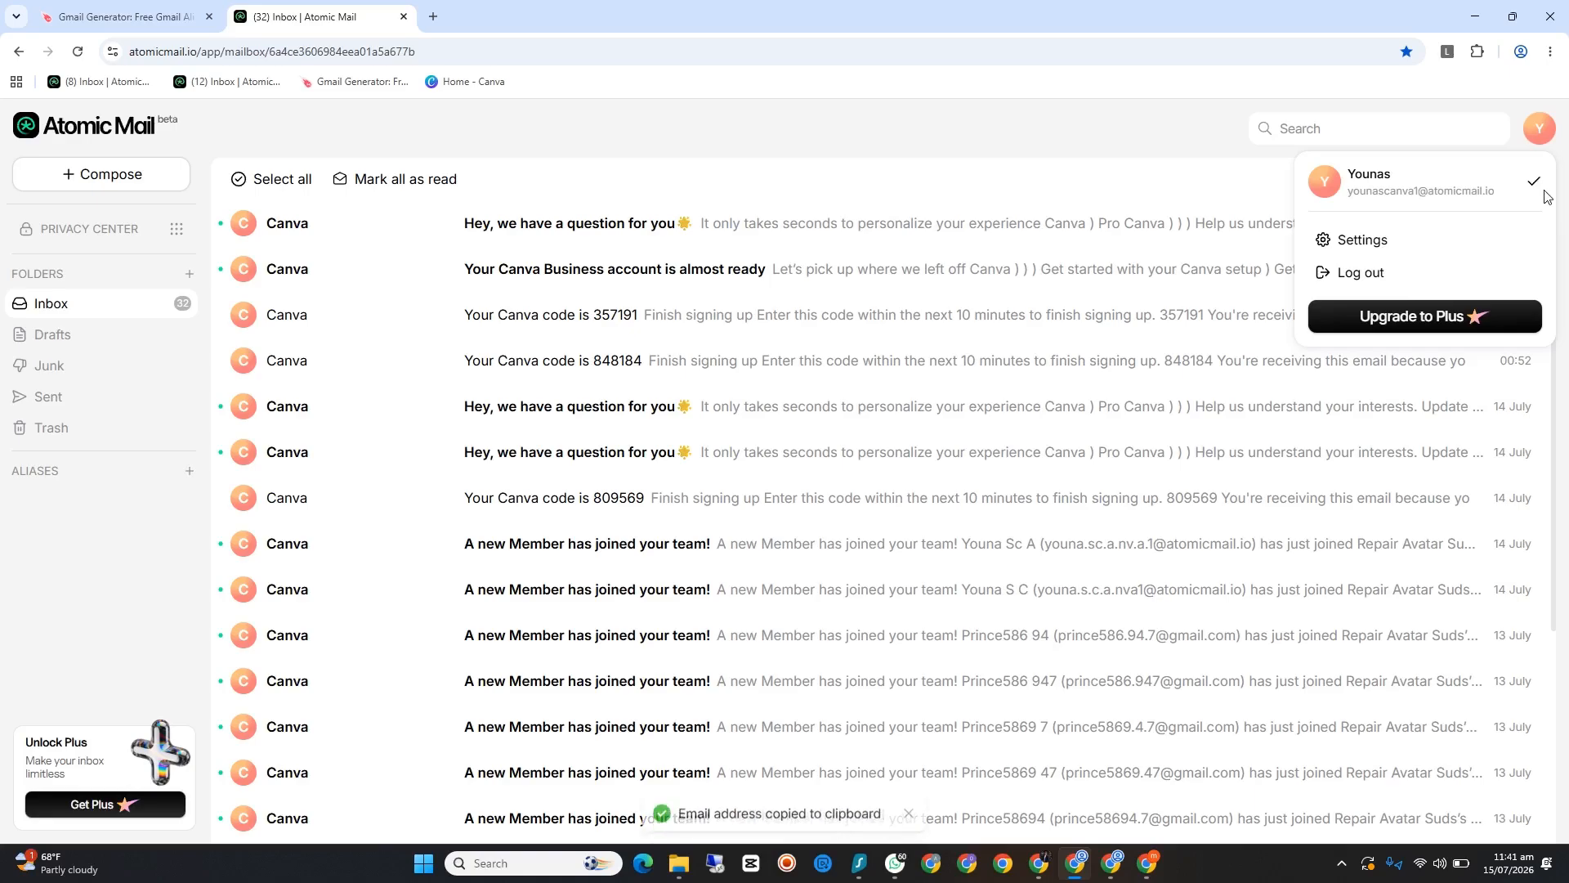
# Step: Replace the address in the Gmail Generator with the copied mailbox e-mail and generate its dot aliases
pyautogui.click(131, 7)
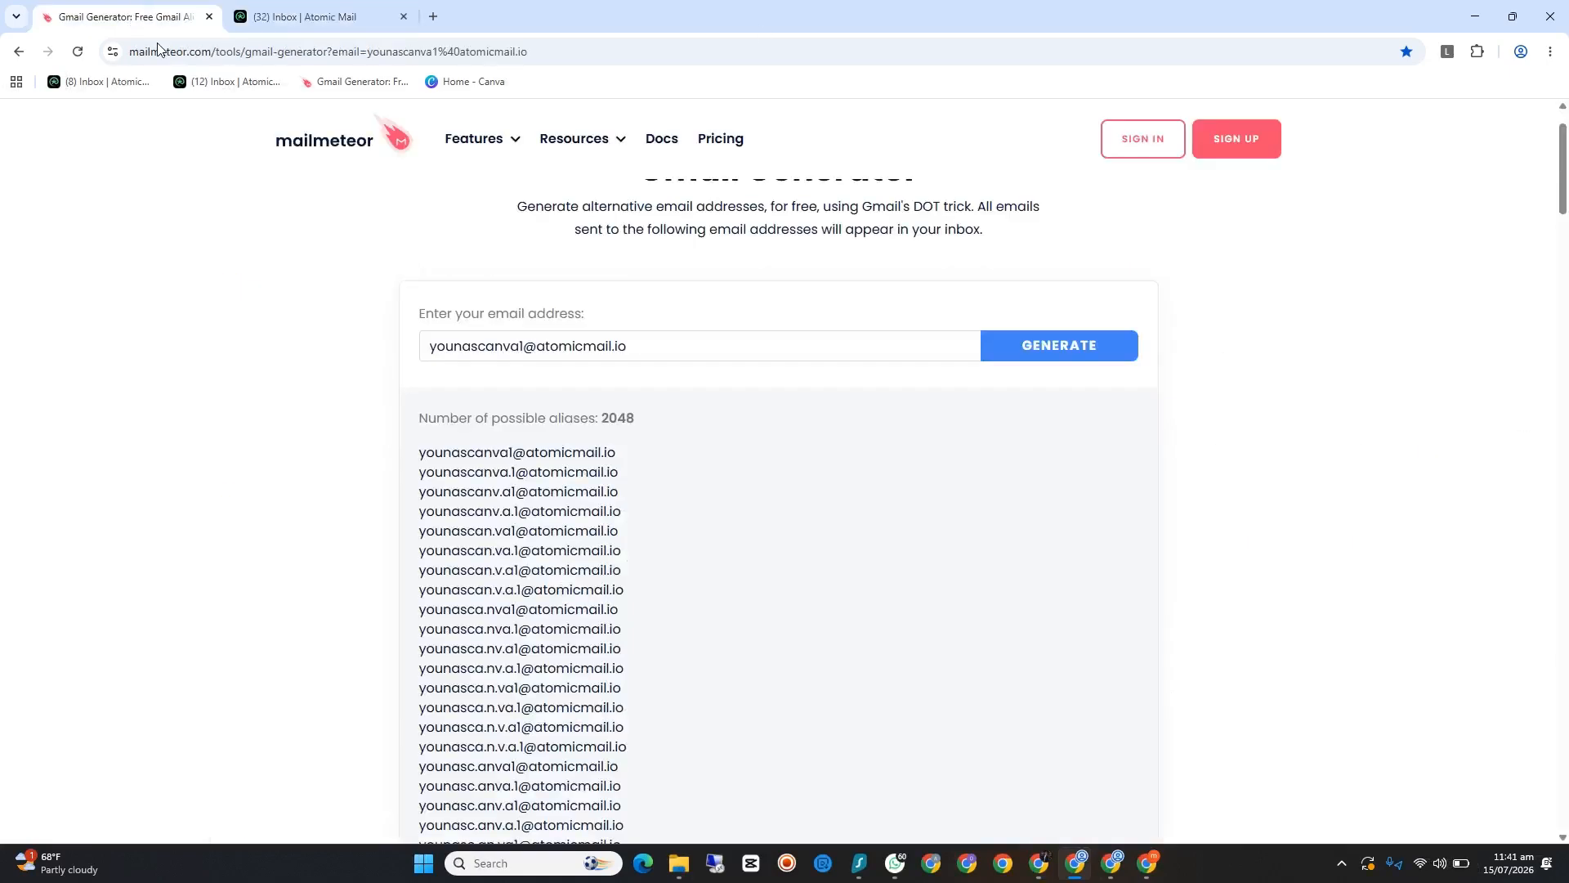
pyautogui.moveTo(660, 338); pyautogui.dragTo(390, 353)
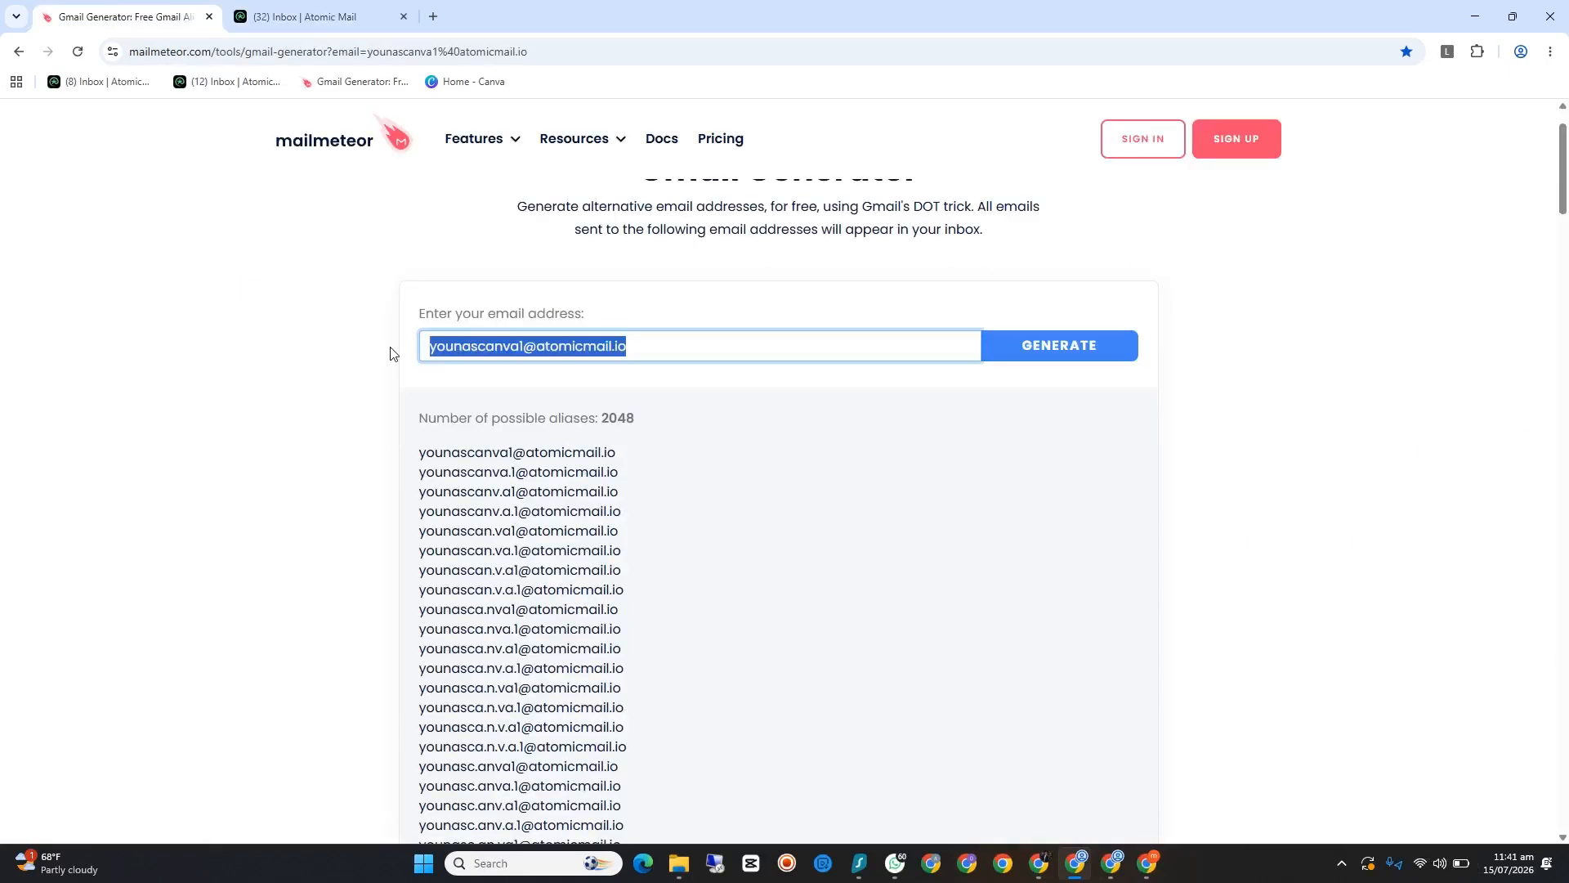
pyautogui.press('BackSpace')
pyautogui.rightClick(488, 351)
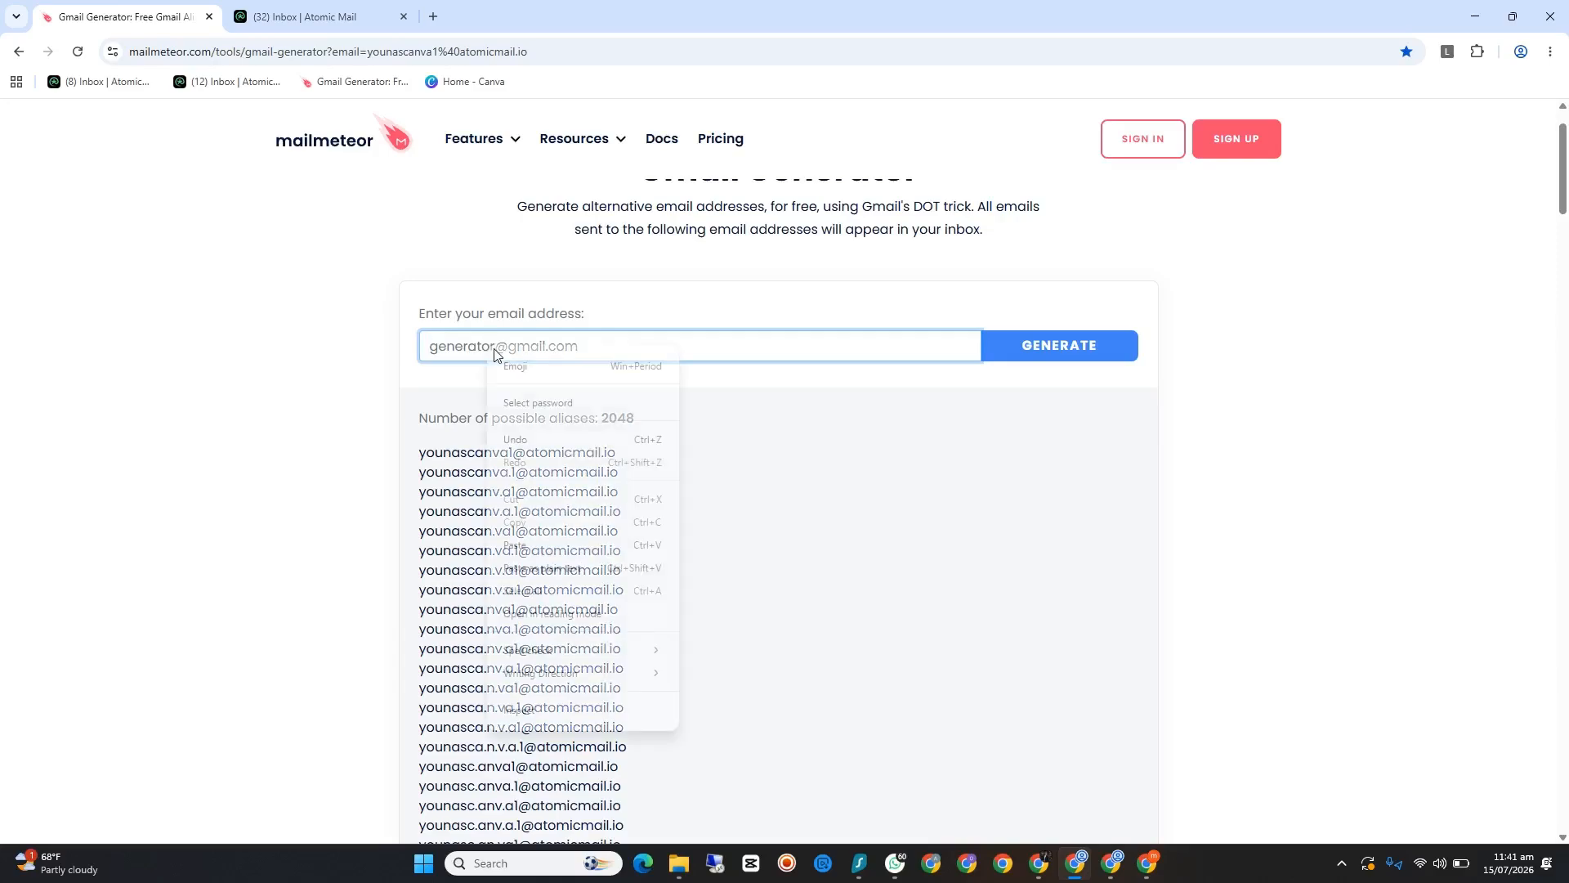
pyautogui.click(543, 540)
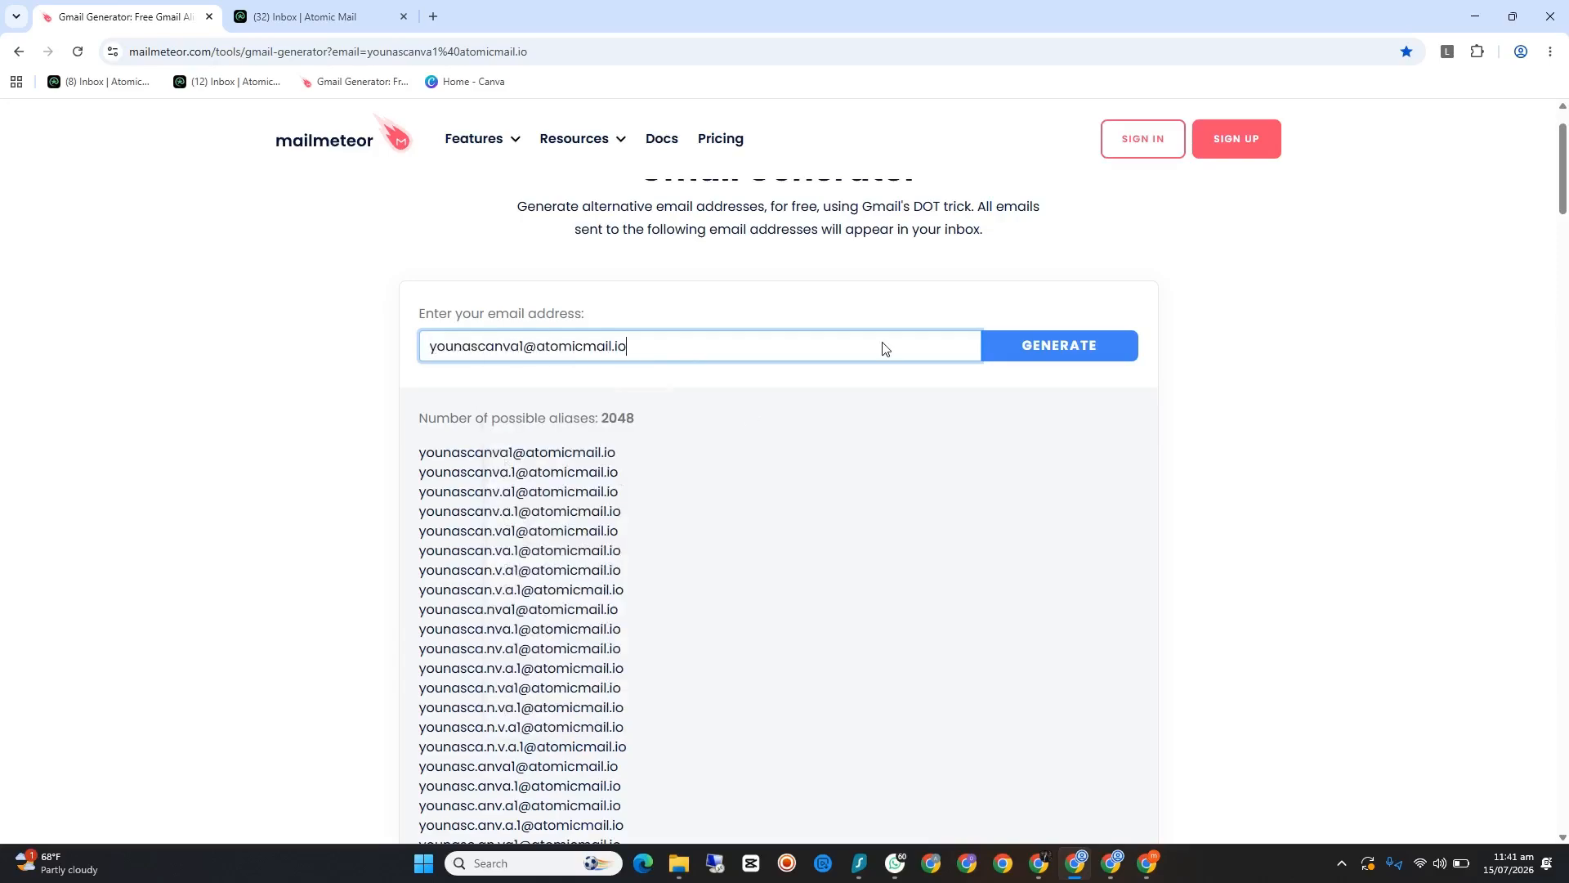
pyautogui.click(1061, 351)
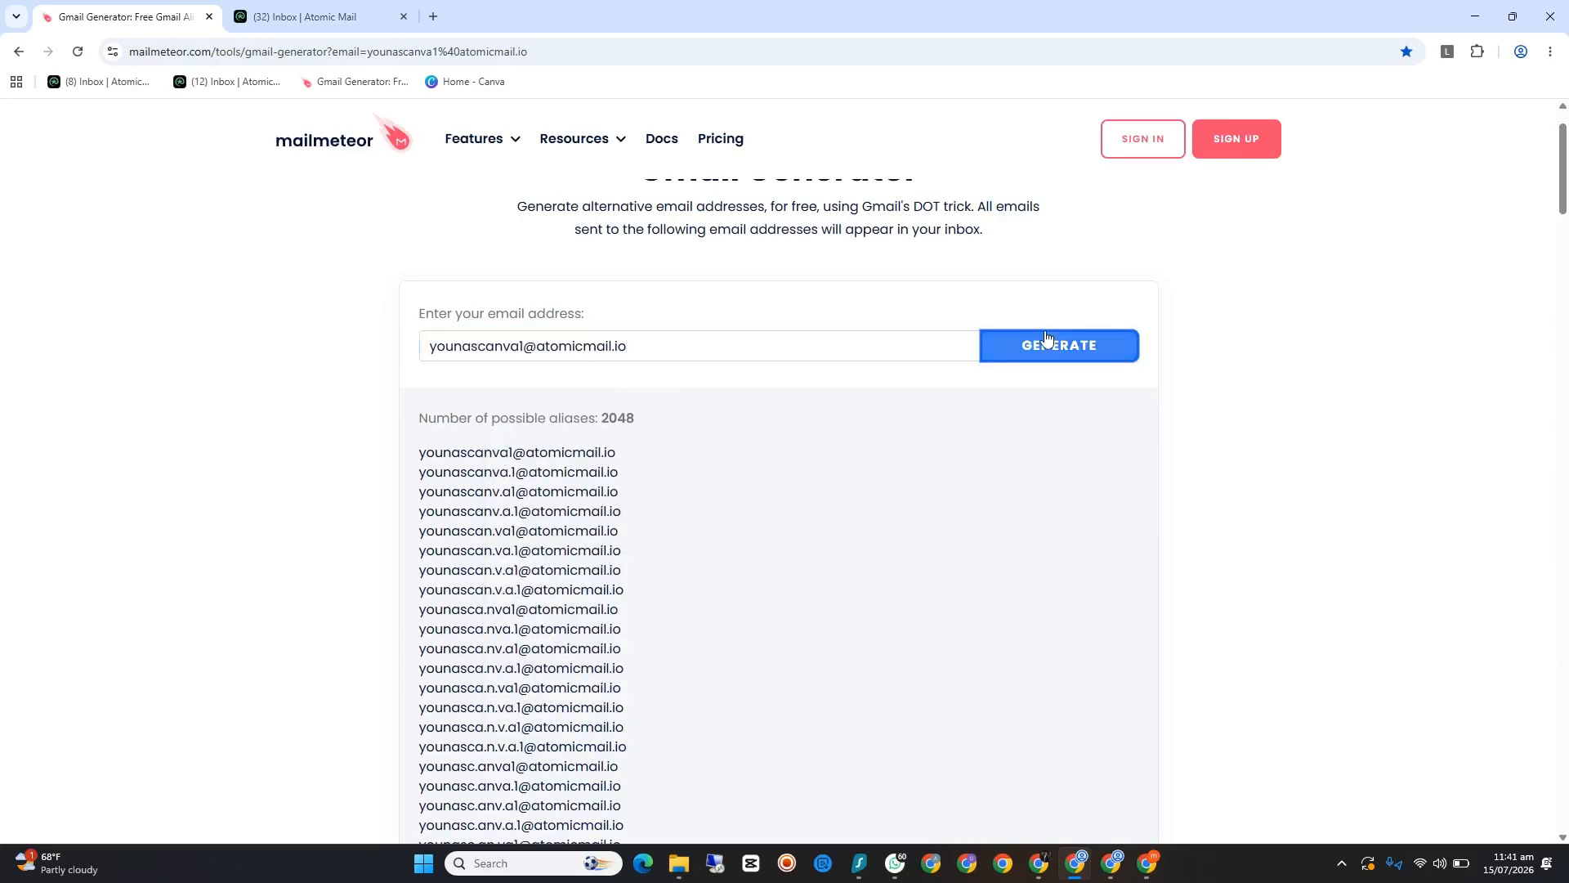
# Step: Copy one dotted e-mail alias from further down the generated alias list
pyautogui.scroll(-12, 796, 409)
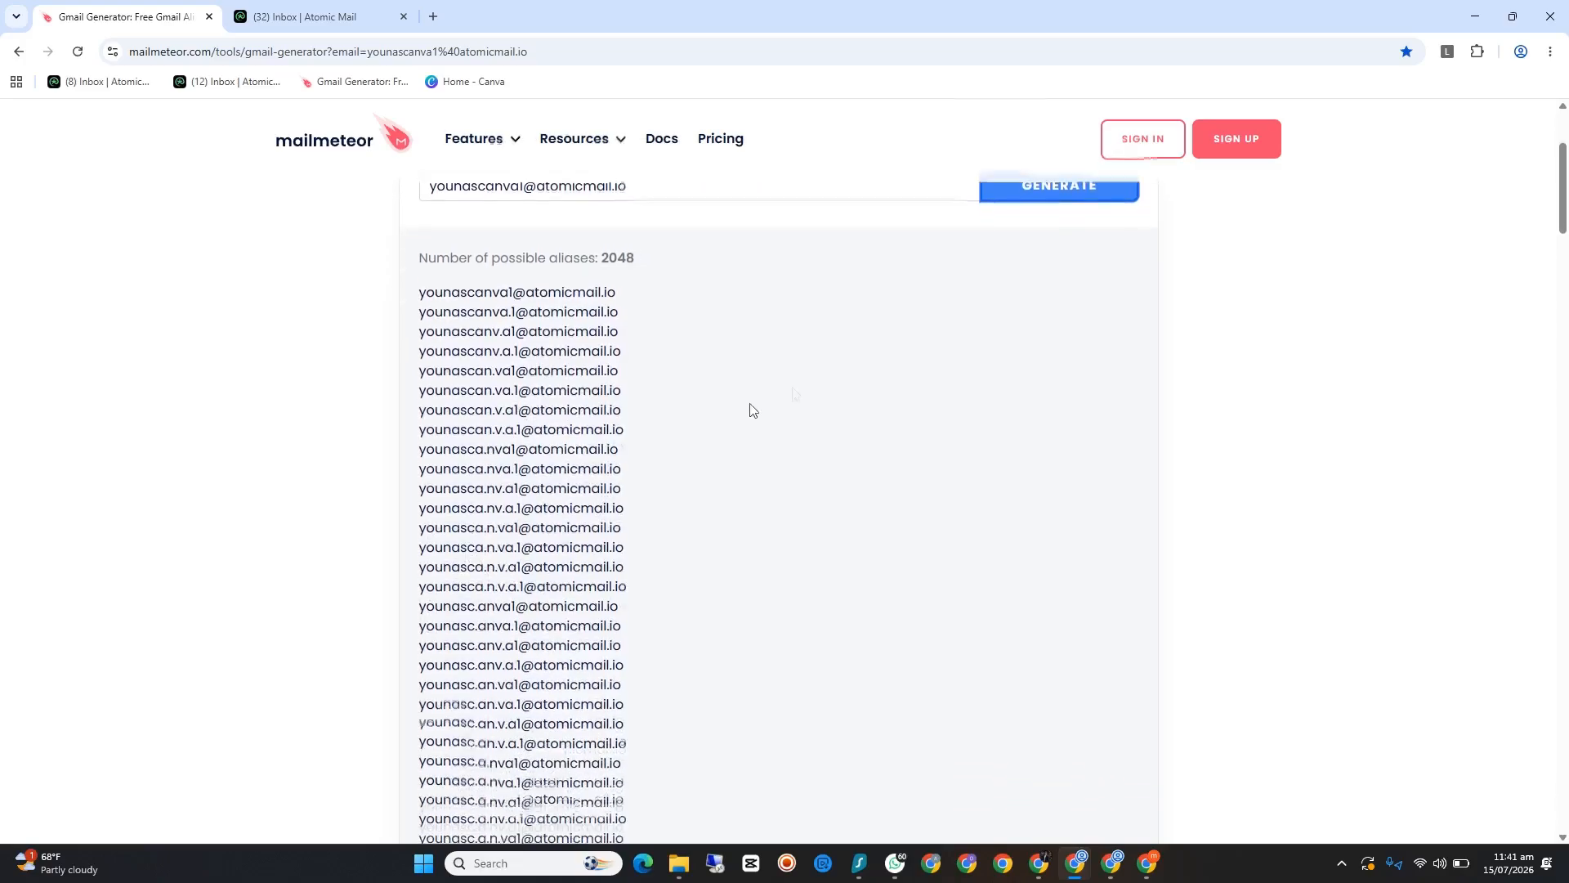
pyautogui.scroll(-11, 732, 466)
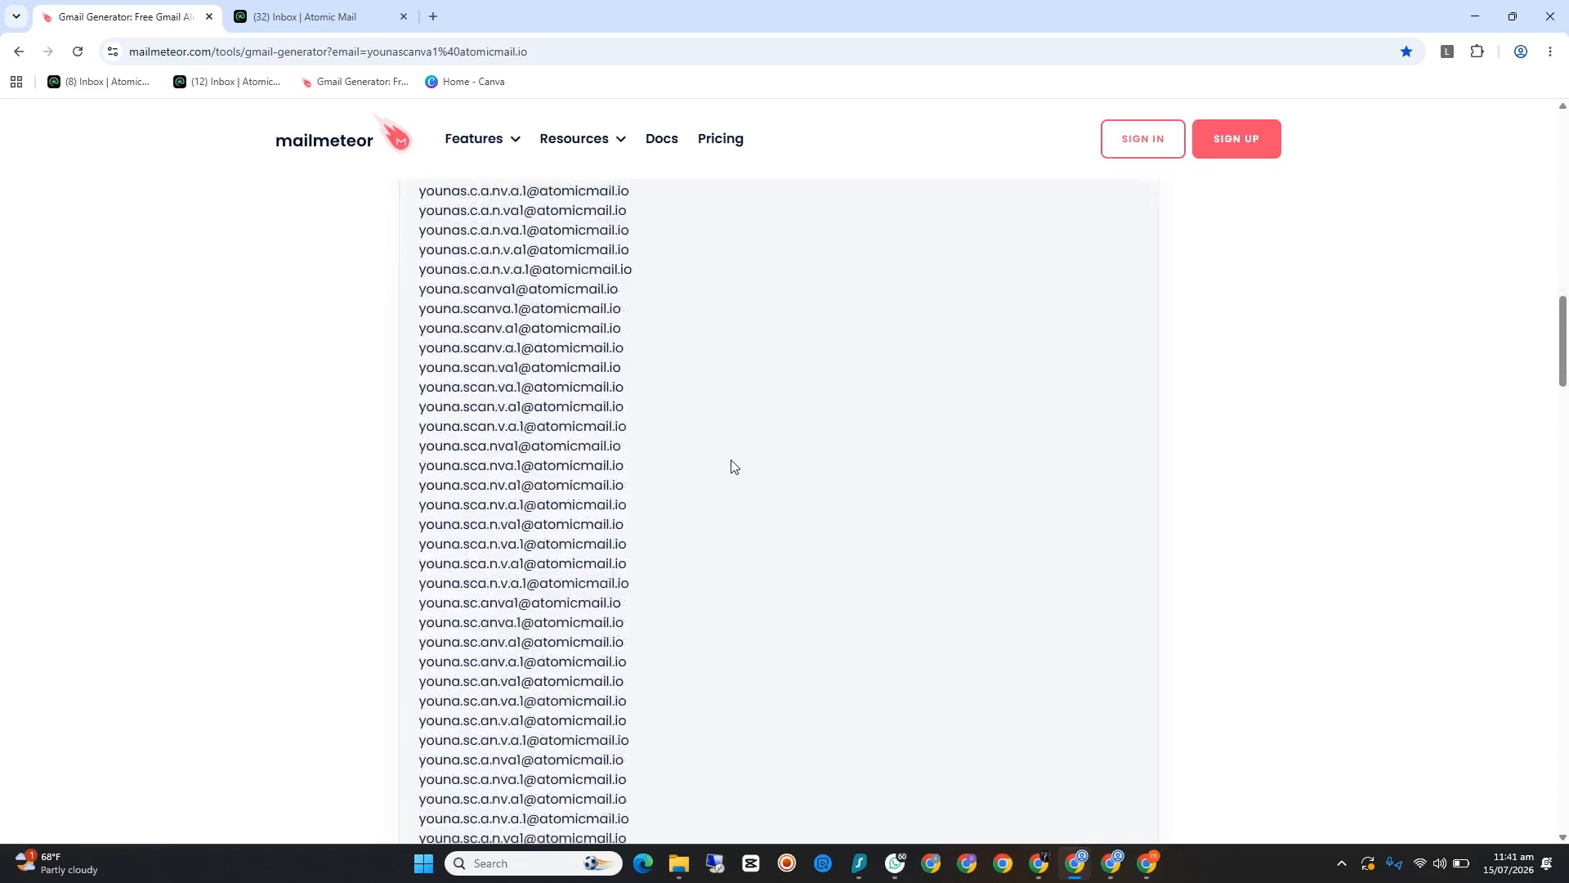
pyautogui.scroll(-3, 657, 518)
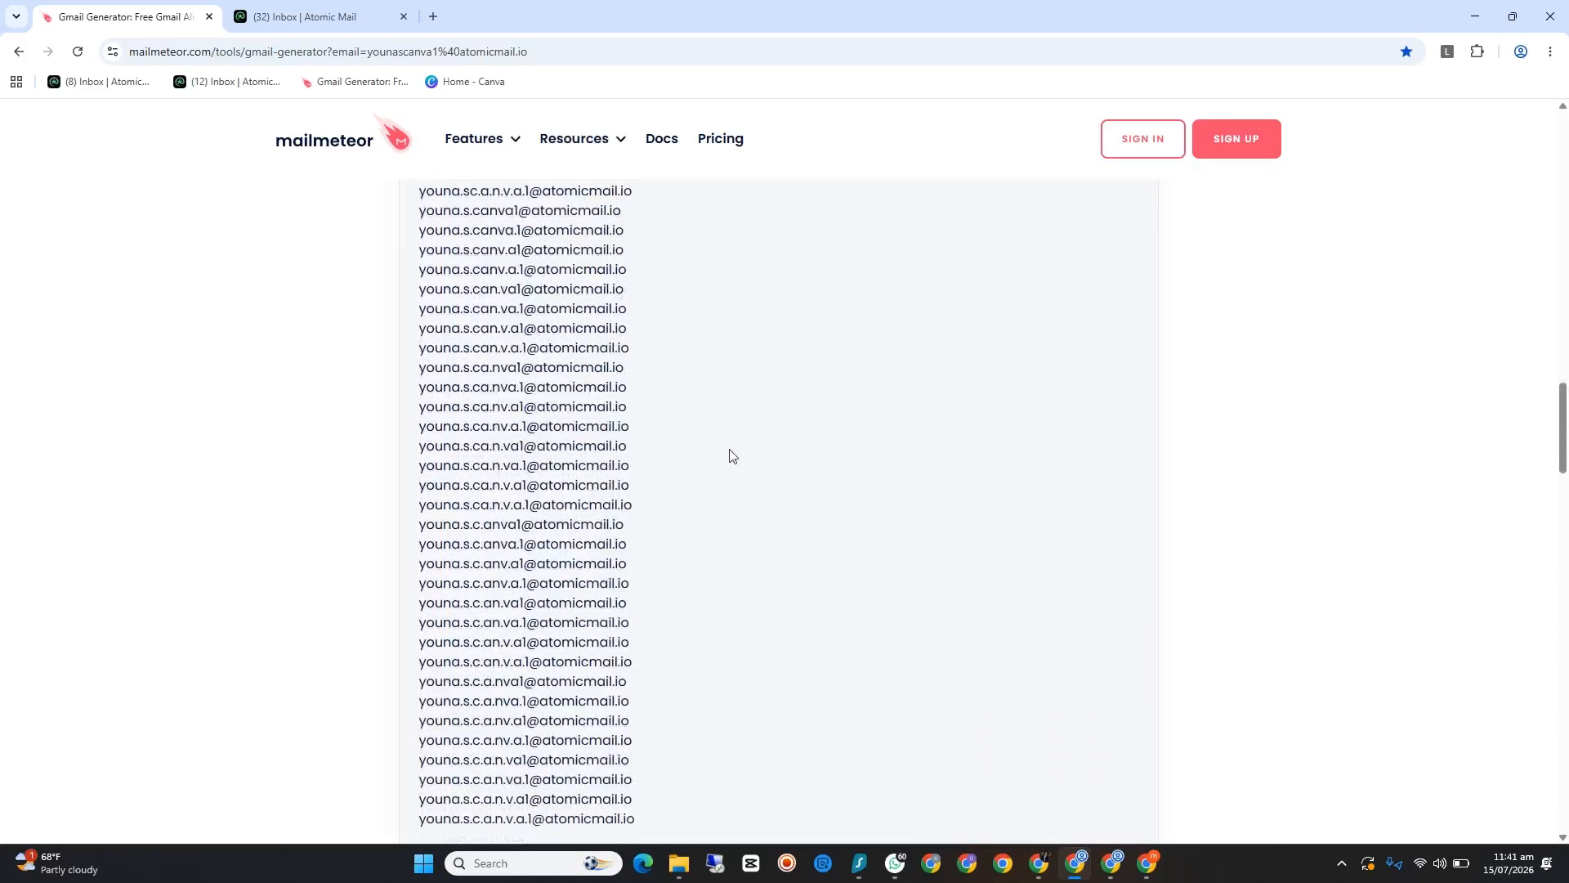
pyautogui.moveTo(694, 457); pyautogui.dragTo(417, 455)
pyautogui.rightClick(479, 448)
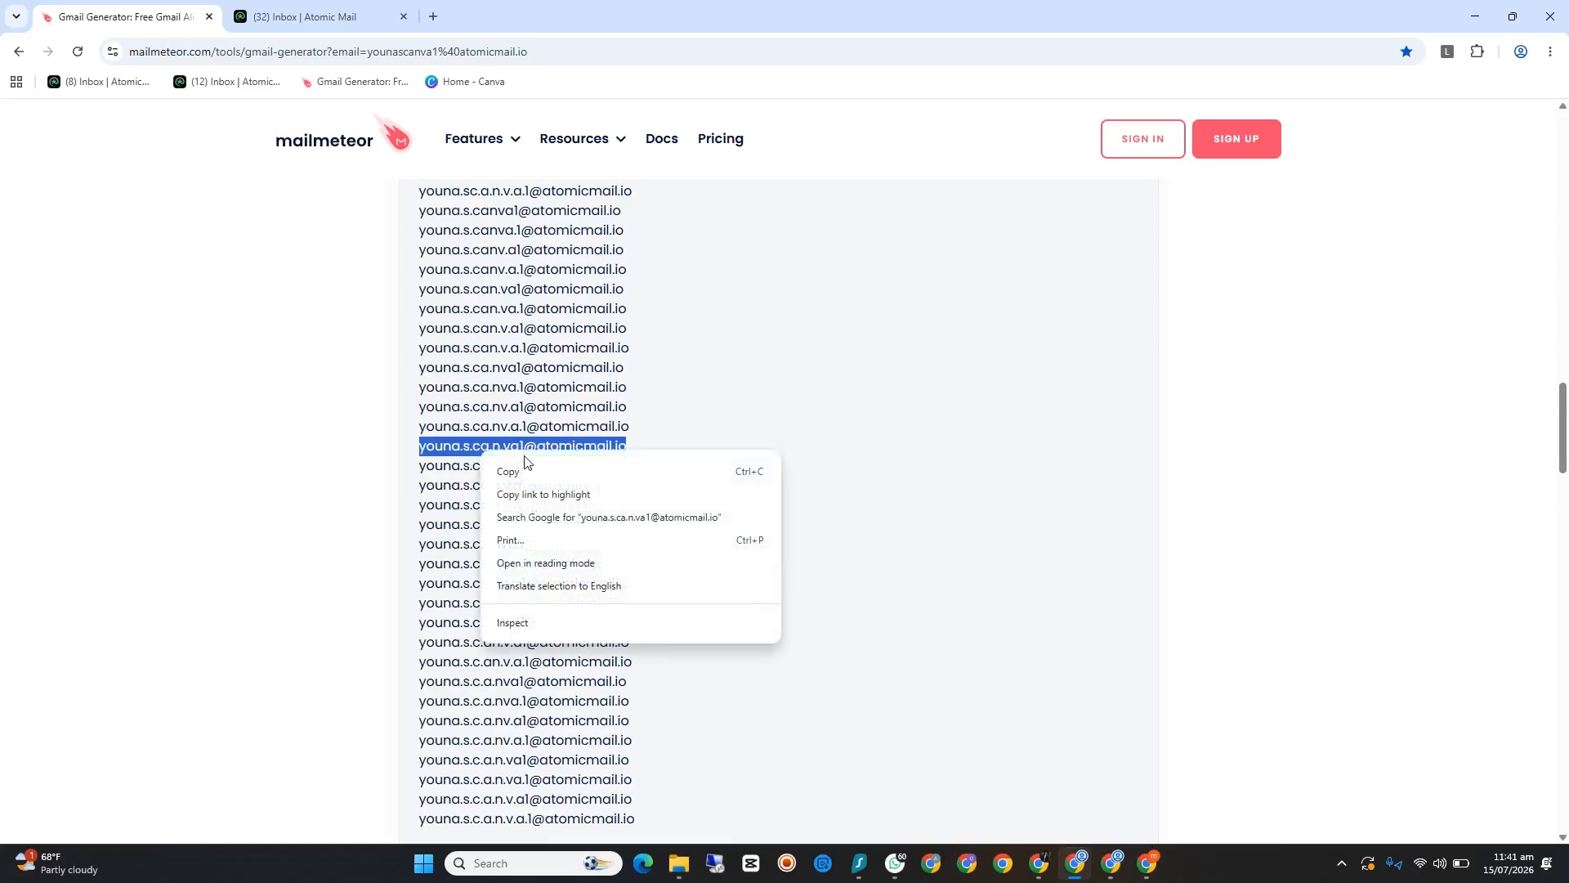
pyautogui.click(533, 468)
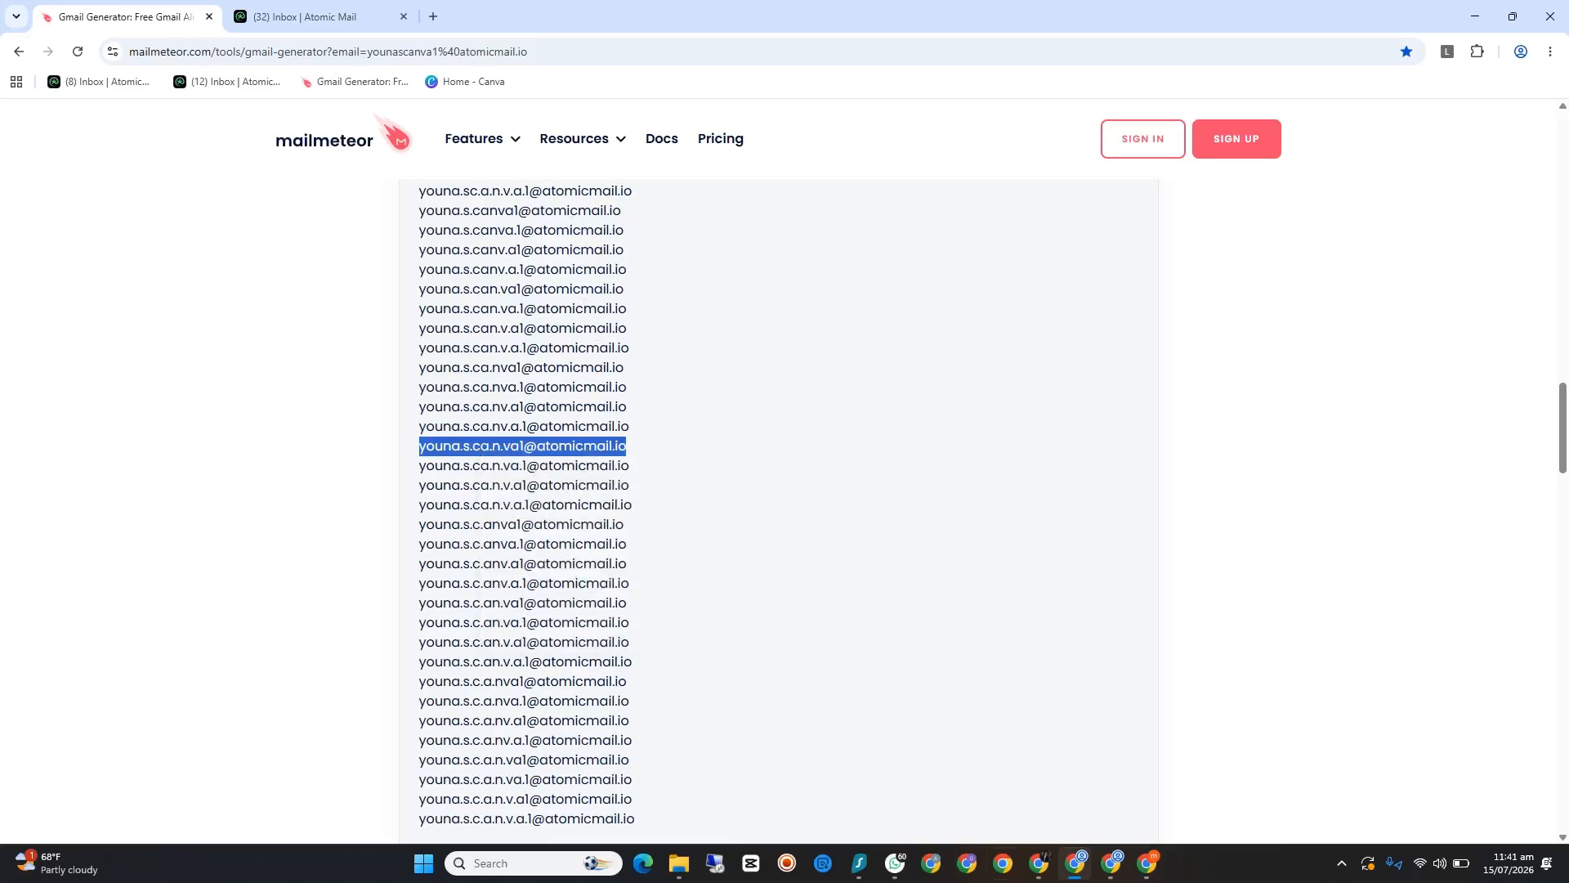
# Step: Submit the copied alias as the Canva sign-up e-mail and continue account creation with the account holder's name
pyautogui.moveTo(1124, 861)
pyautogui.click(1111, 768)
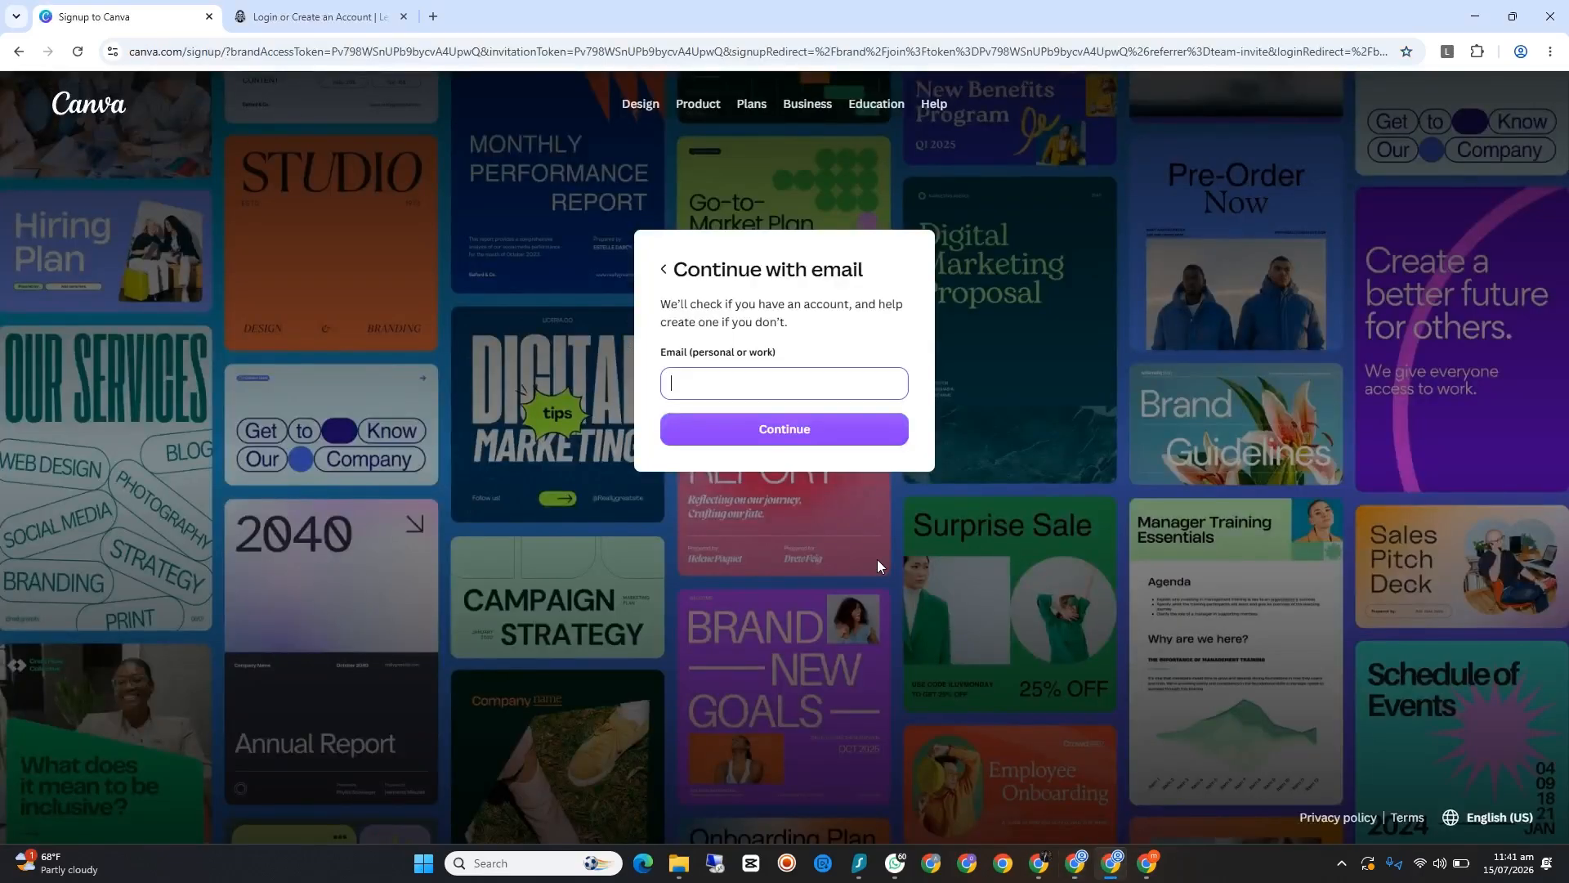
pyautogui.rightClick(749, 379)
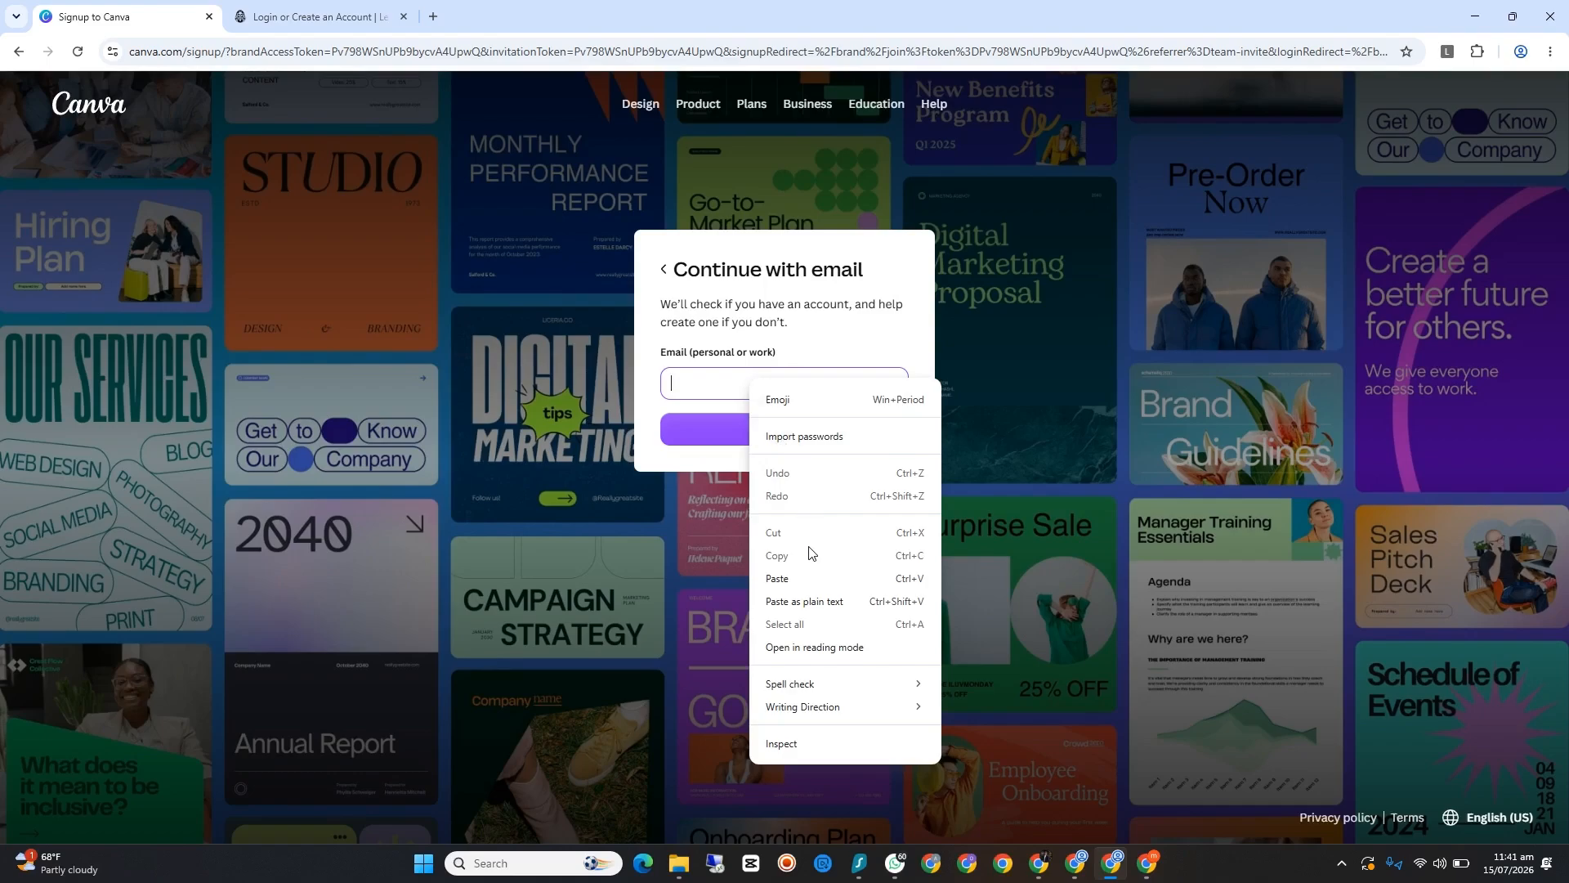
pyautogui.click(777, 578)
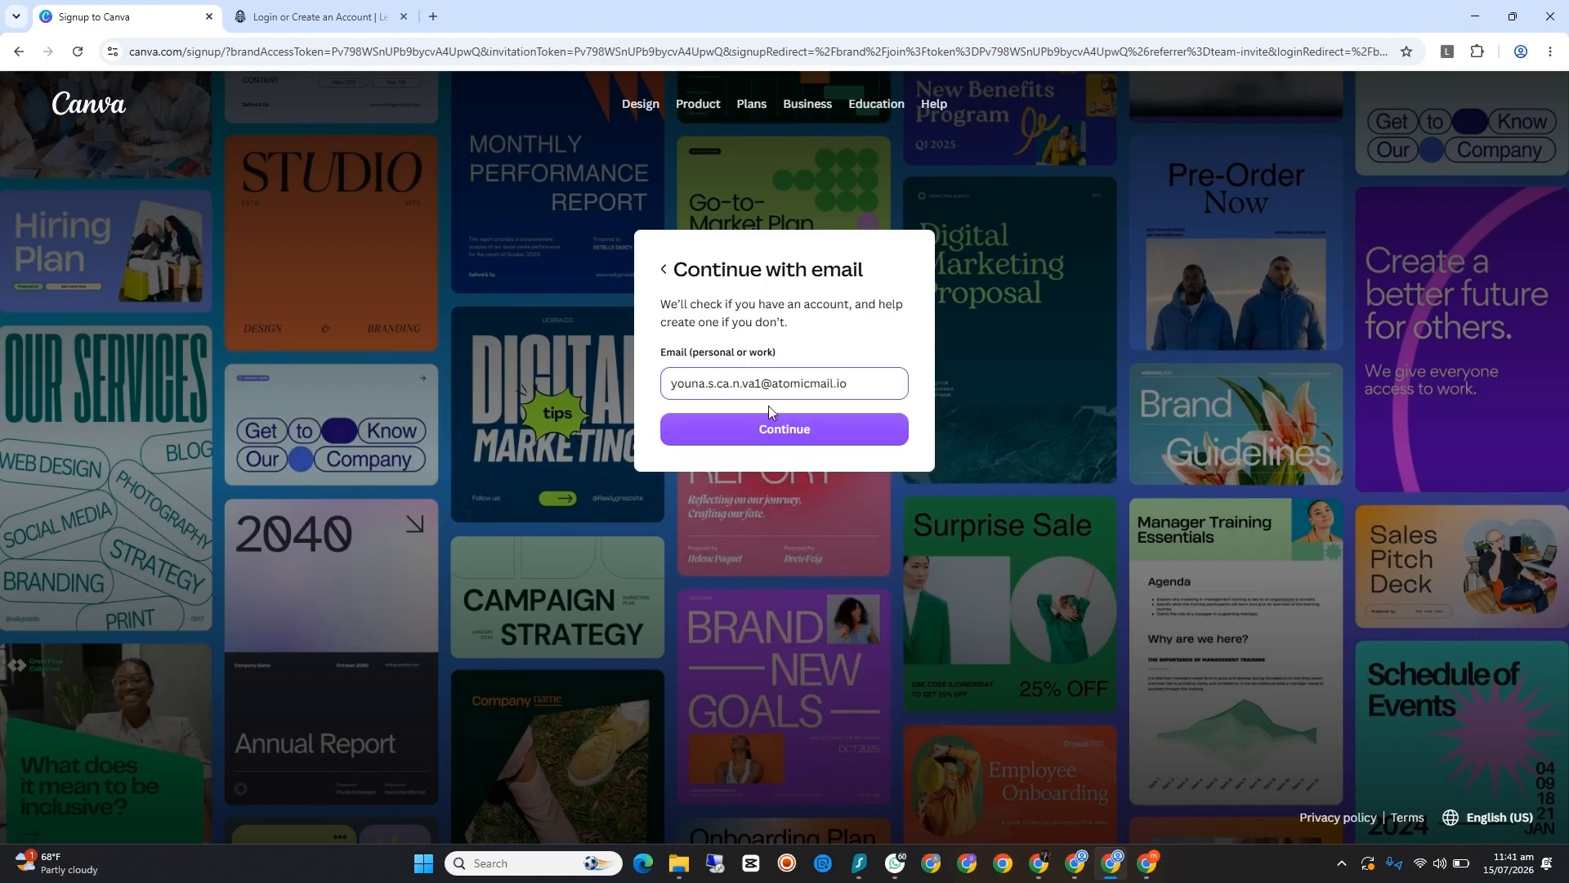
pyautogui.click(791, 433)
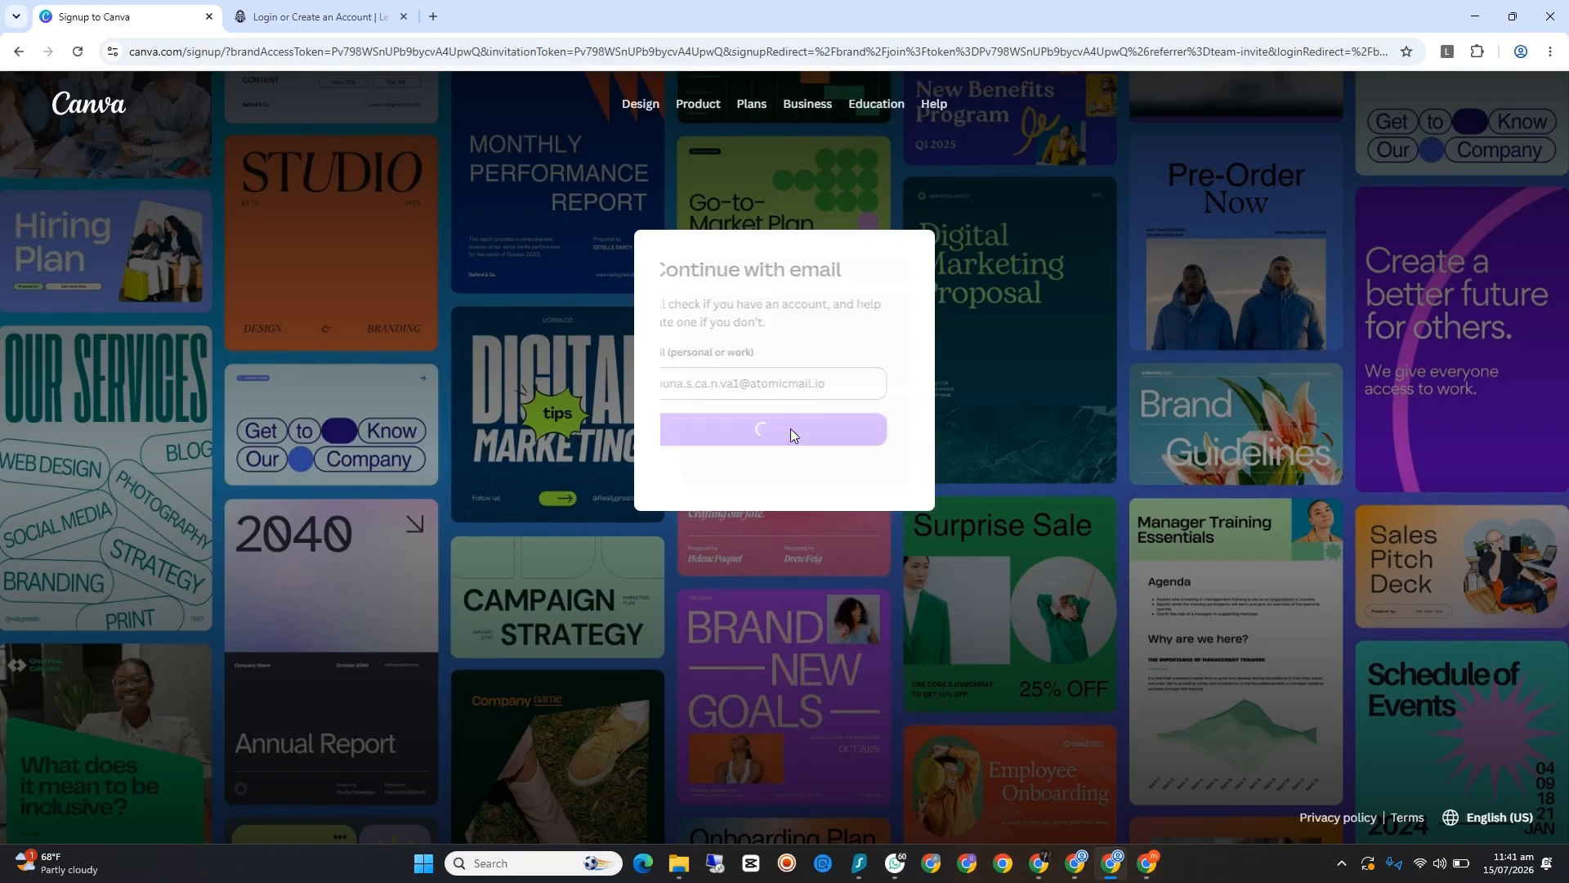
pyautogui.click(787, 433)
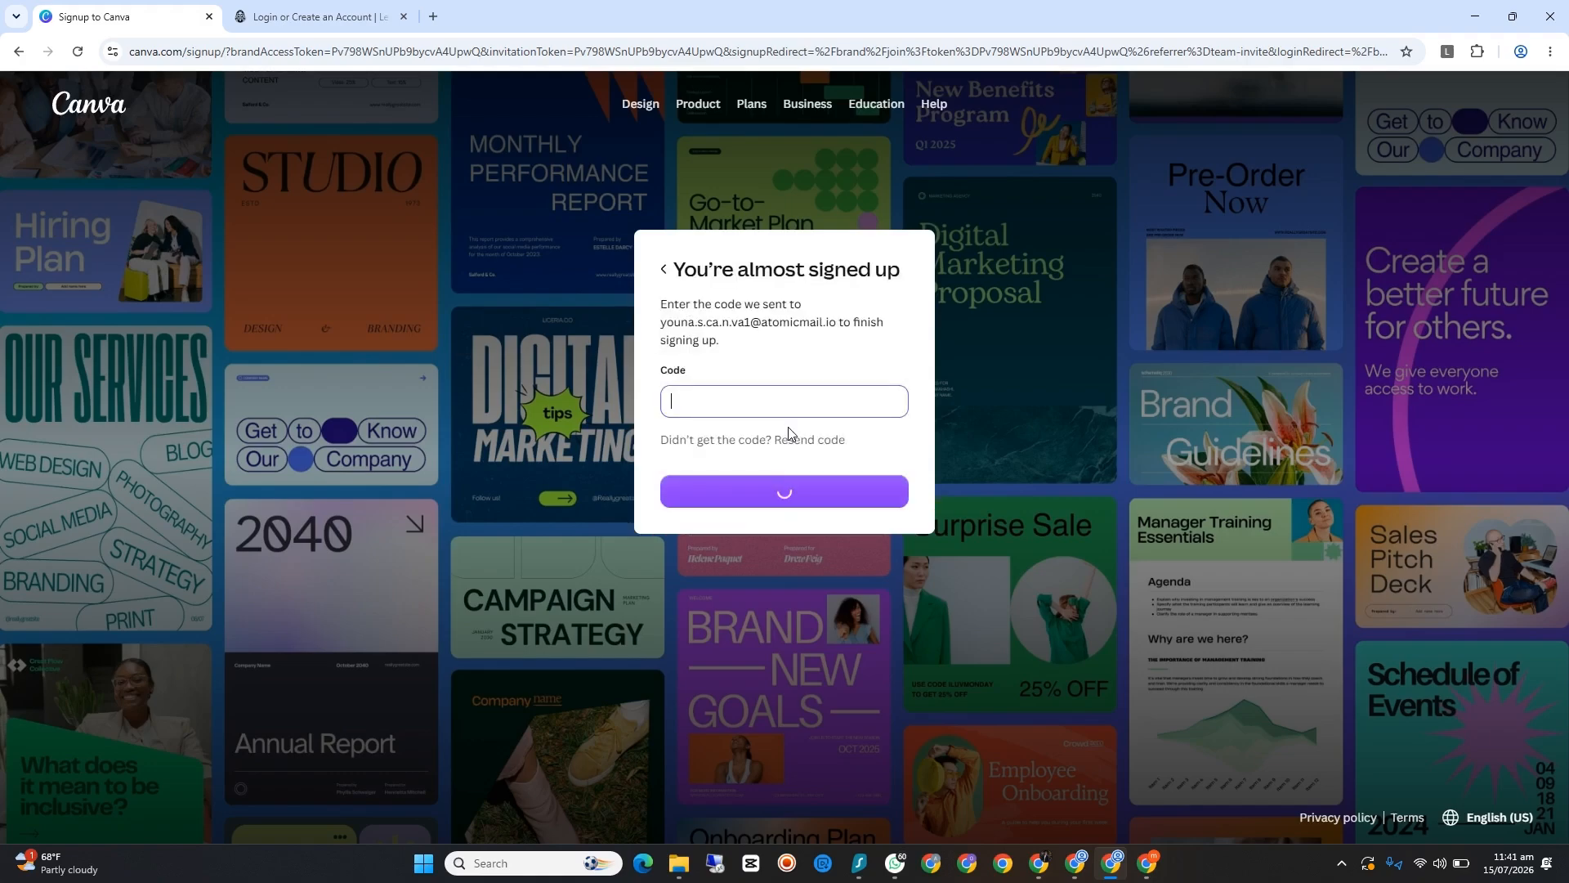
# Step: Open the newest Canva message in the Atomic Mail inbox and copy its sign-up verification code
pyautogui.click(1095, 860)
pyautogui.click(352, 16)
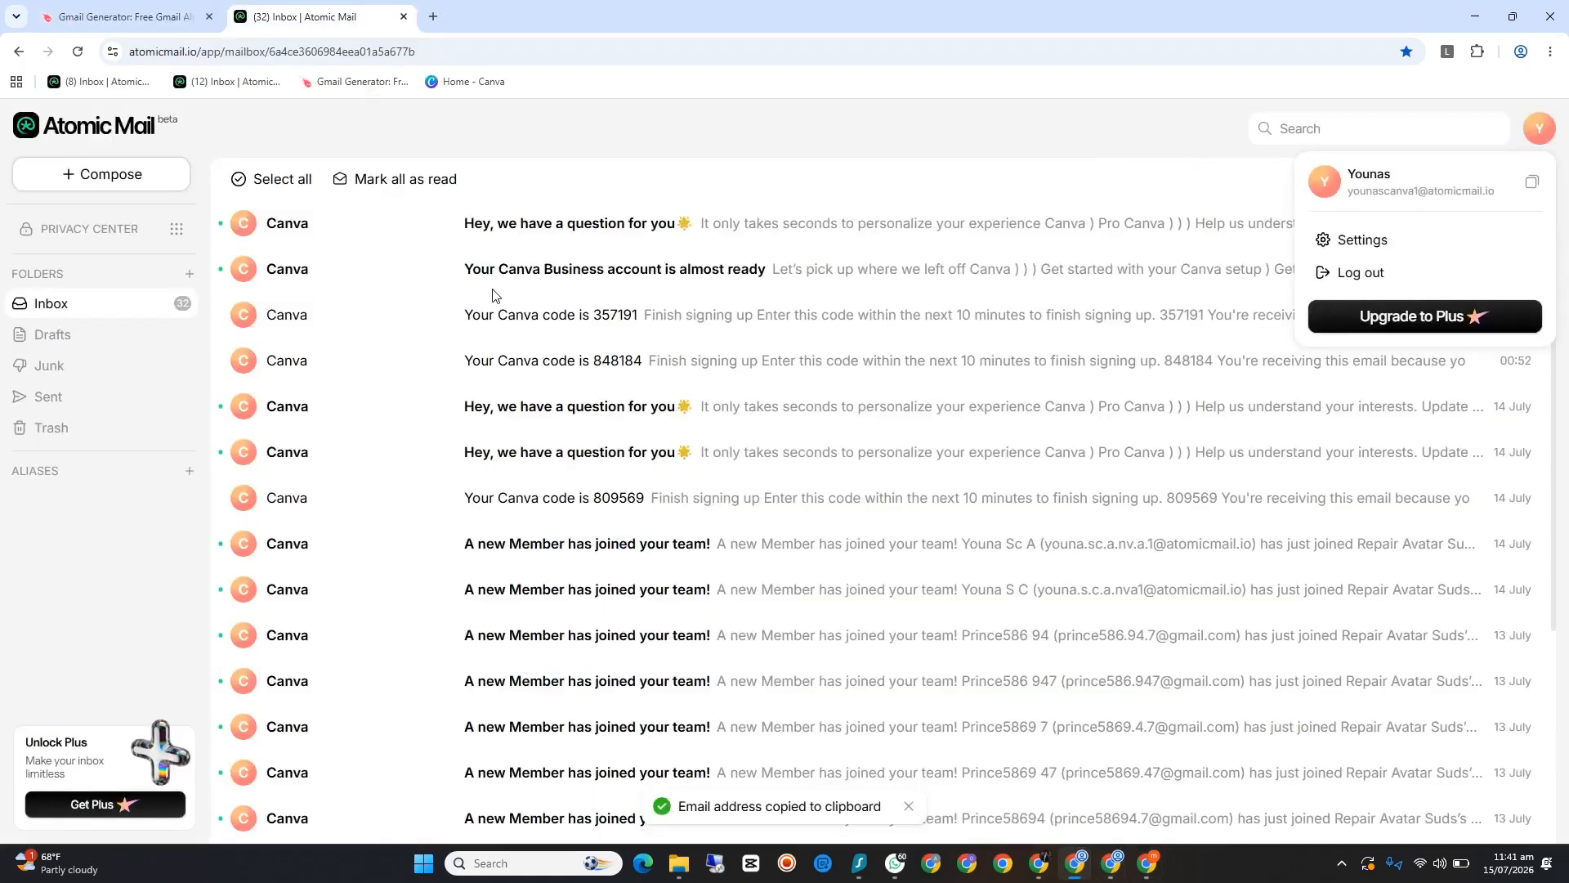
pyautogui.click(1113, 171)
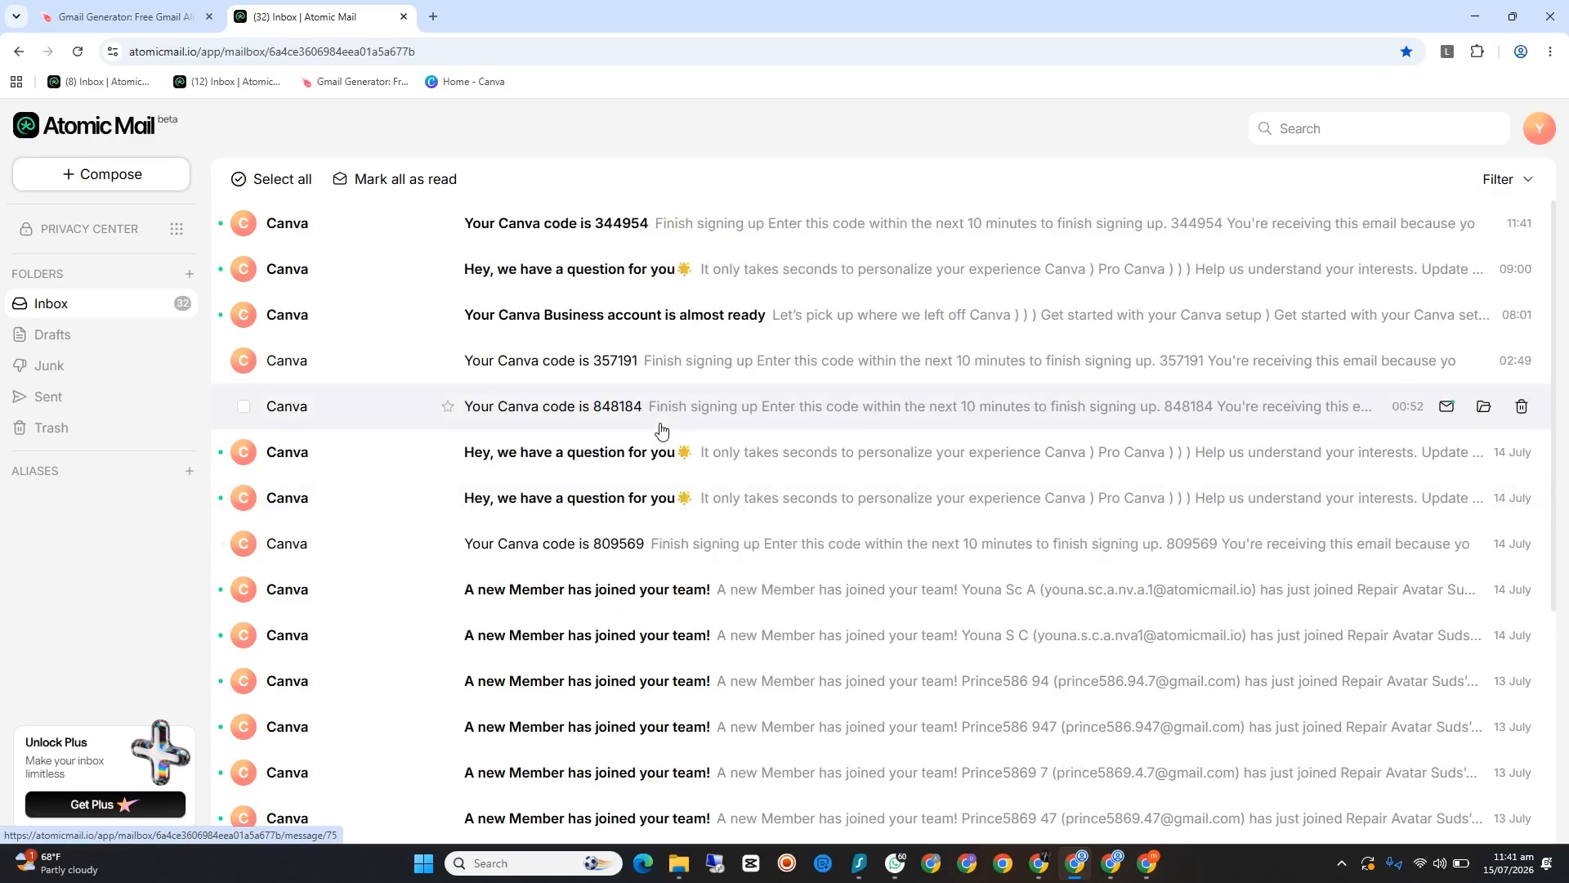
pyautogui.click(552, 226)
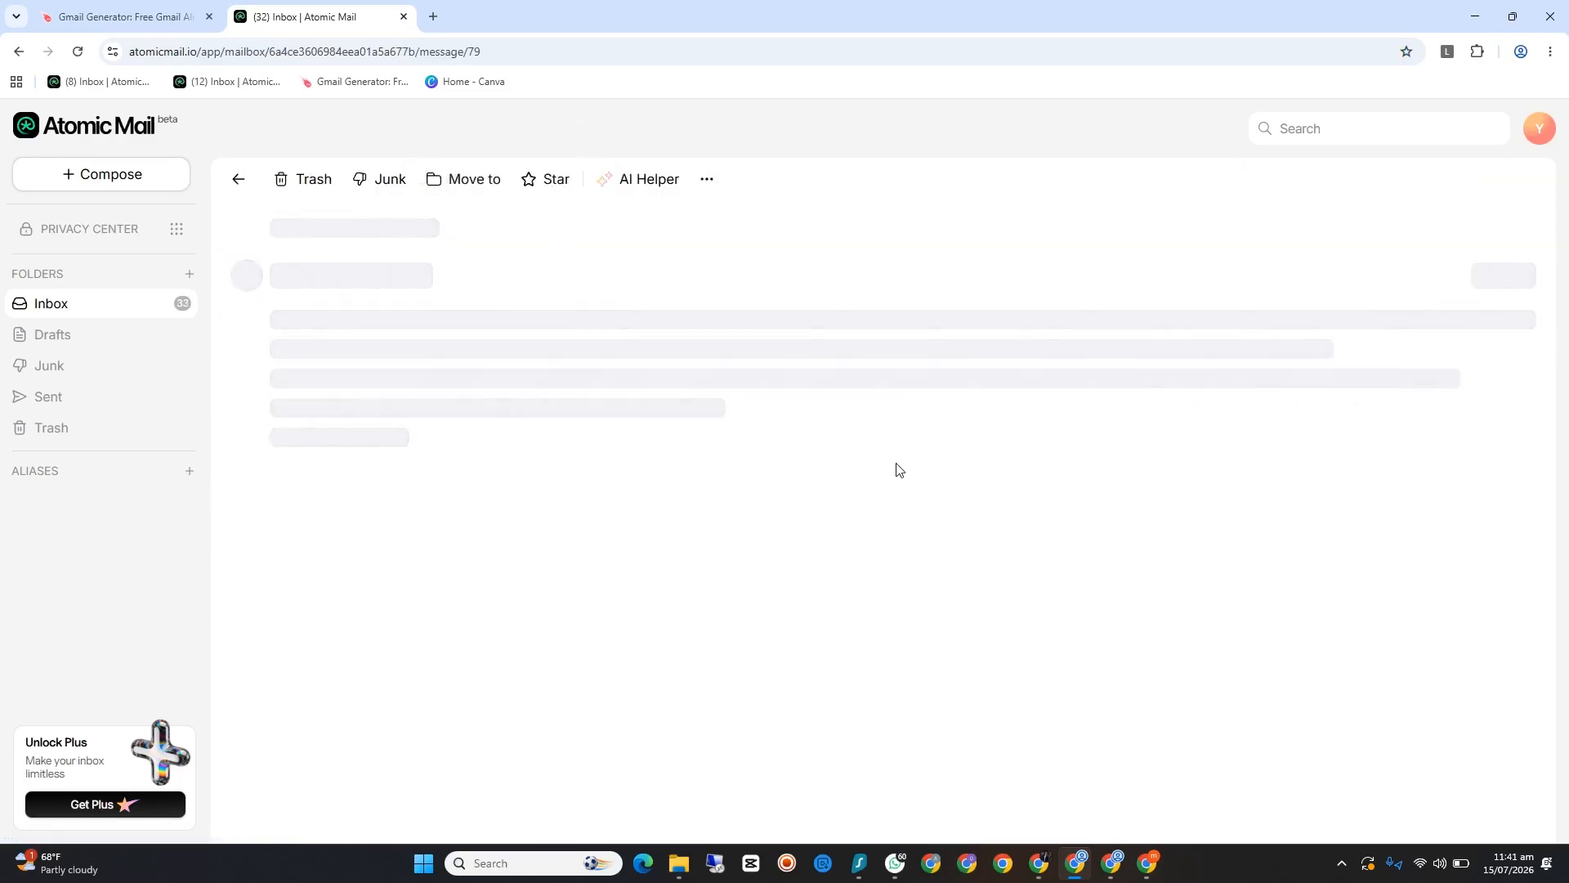
pyautogui.moveTo(940, 458); pyautogui.dragTo(876, 460)
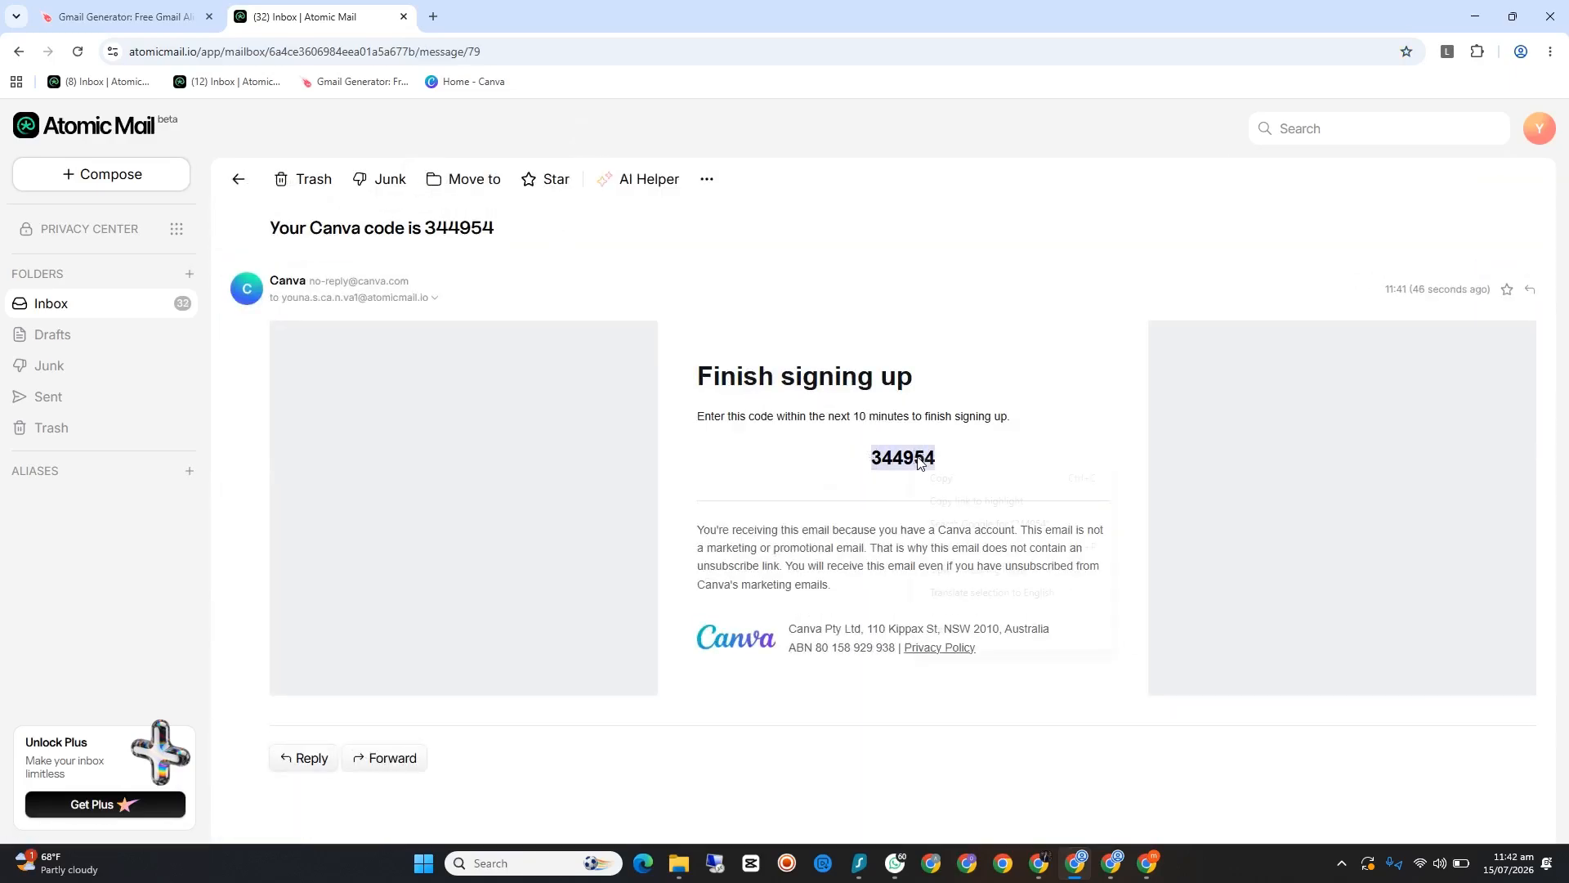
pyautogui.rightClick(915, 458)
pyautogui.click(949, 476)
# Step: Return to the Canva sign-up page and enter the copied verification code to finish creating the account
pyautogui.click(1151, 871)
pyautogui.click(1151, 871)
pyautogui.click(1121, 868)
pyautogui.rightClick(741, 406)
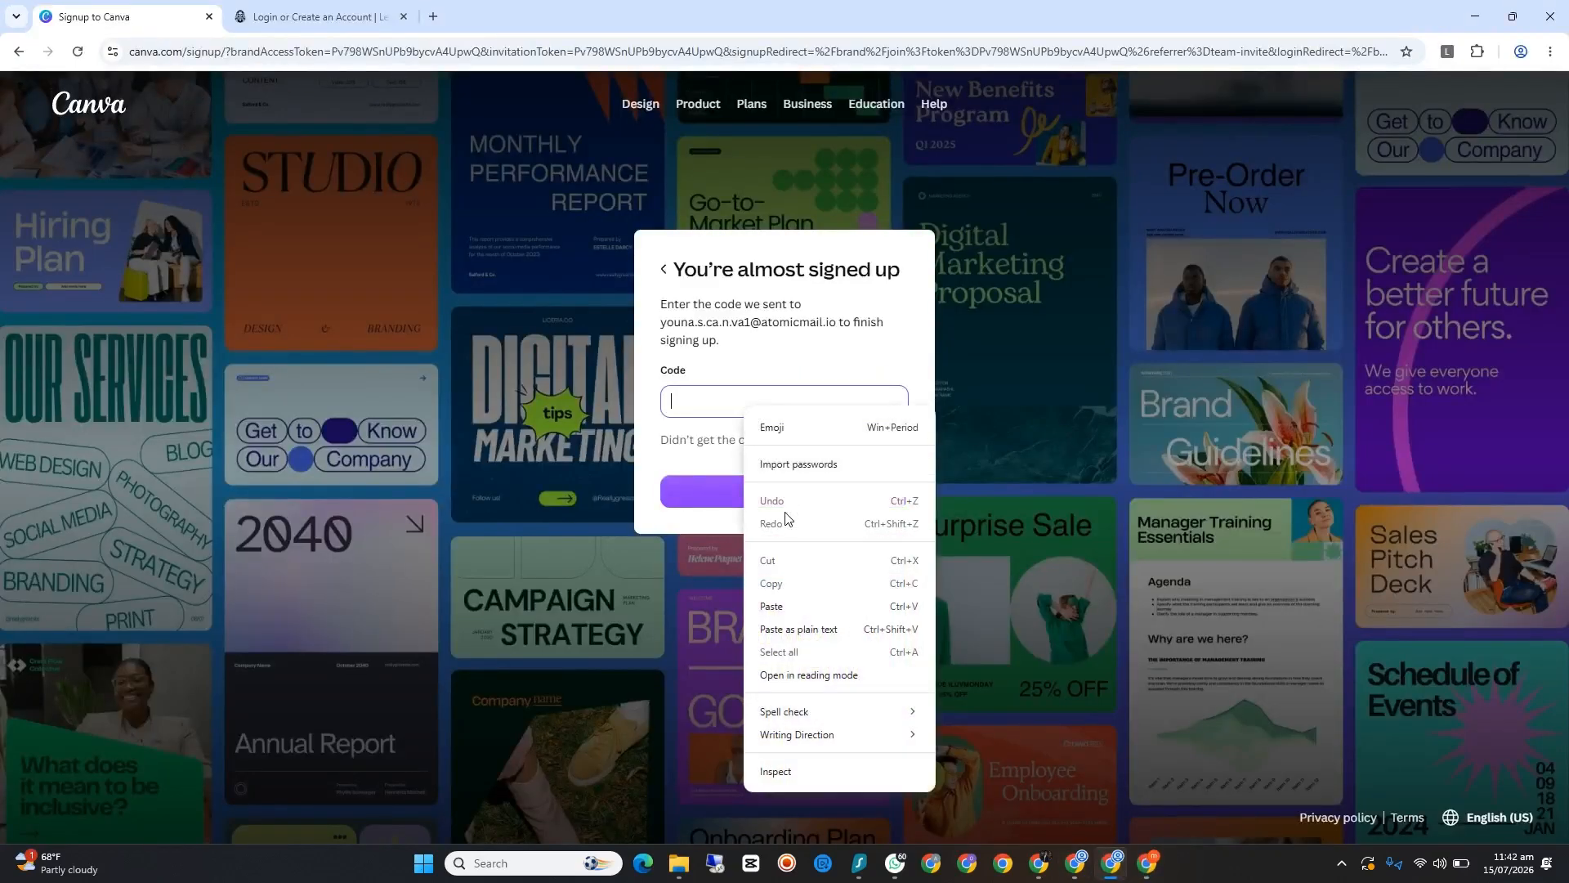
pyautogui.click(788, 603)
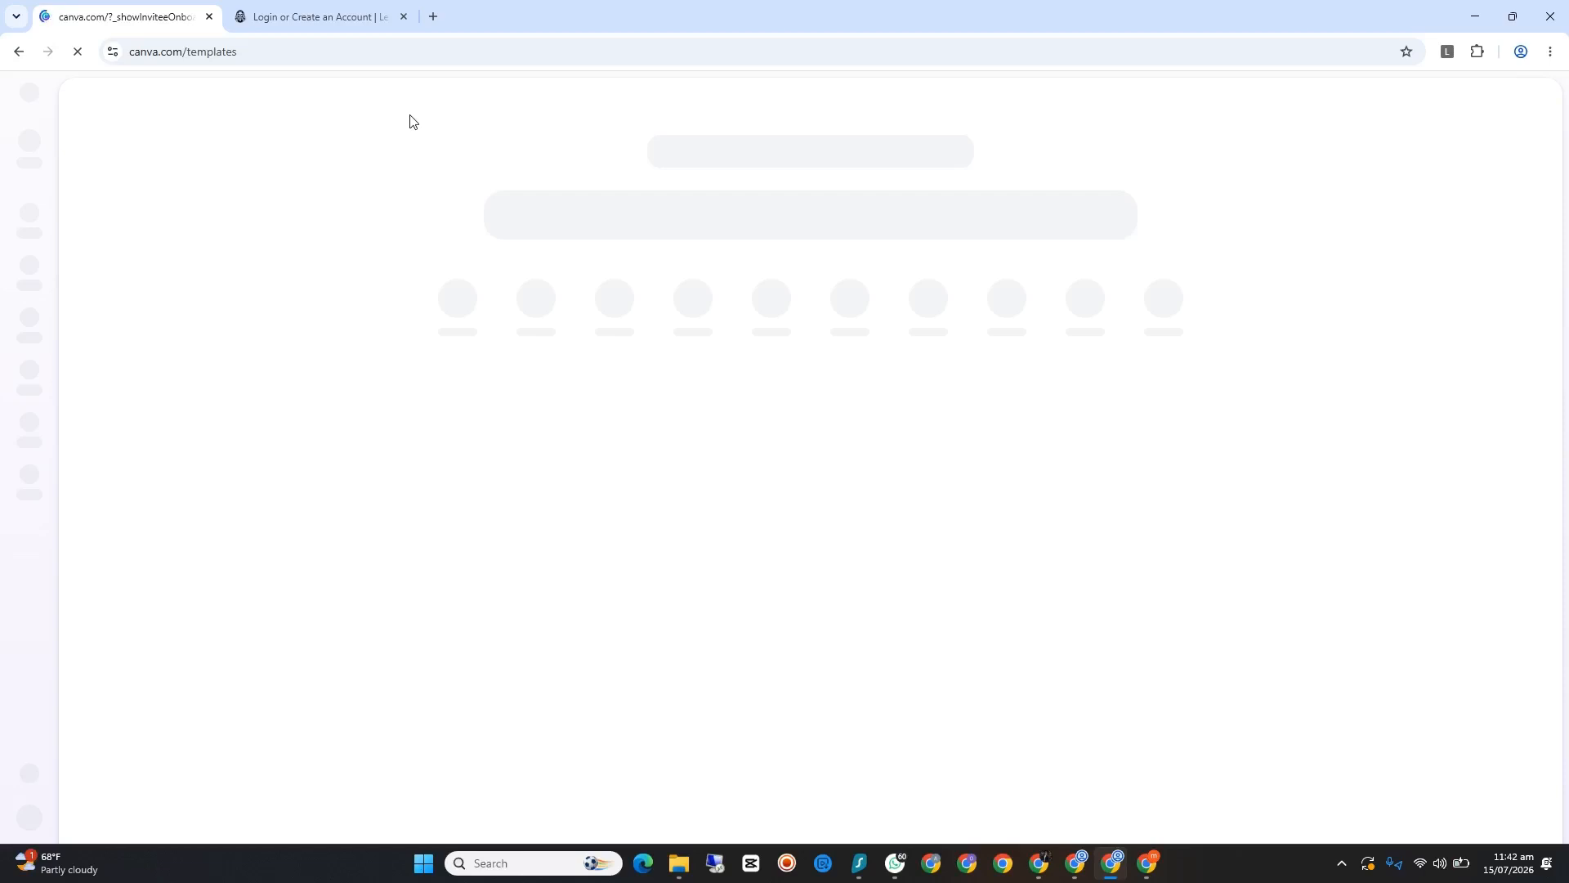
pyautogui.click(313, 15)
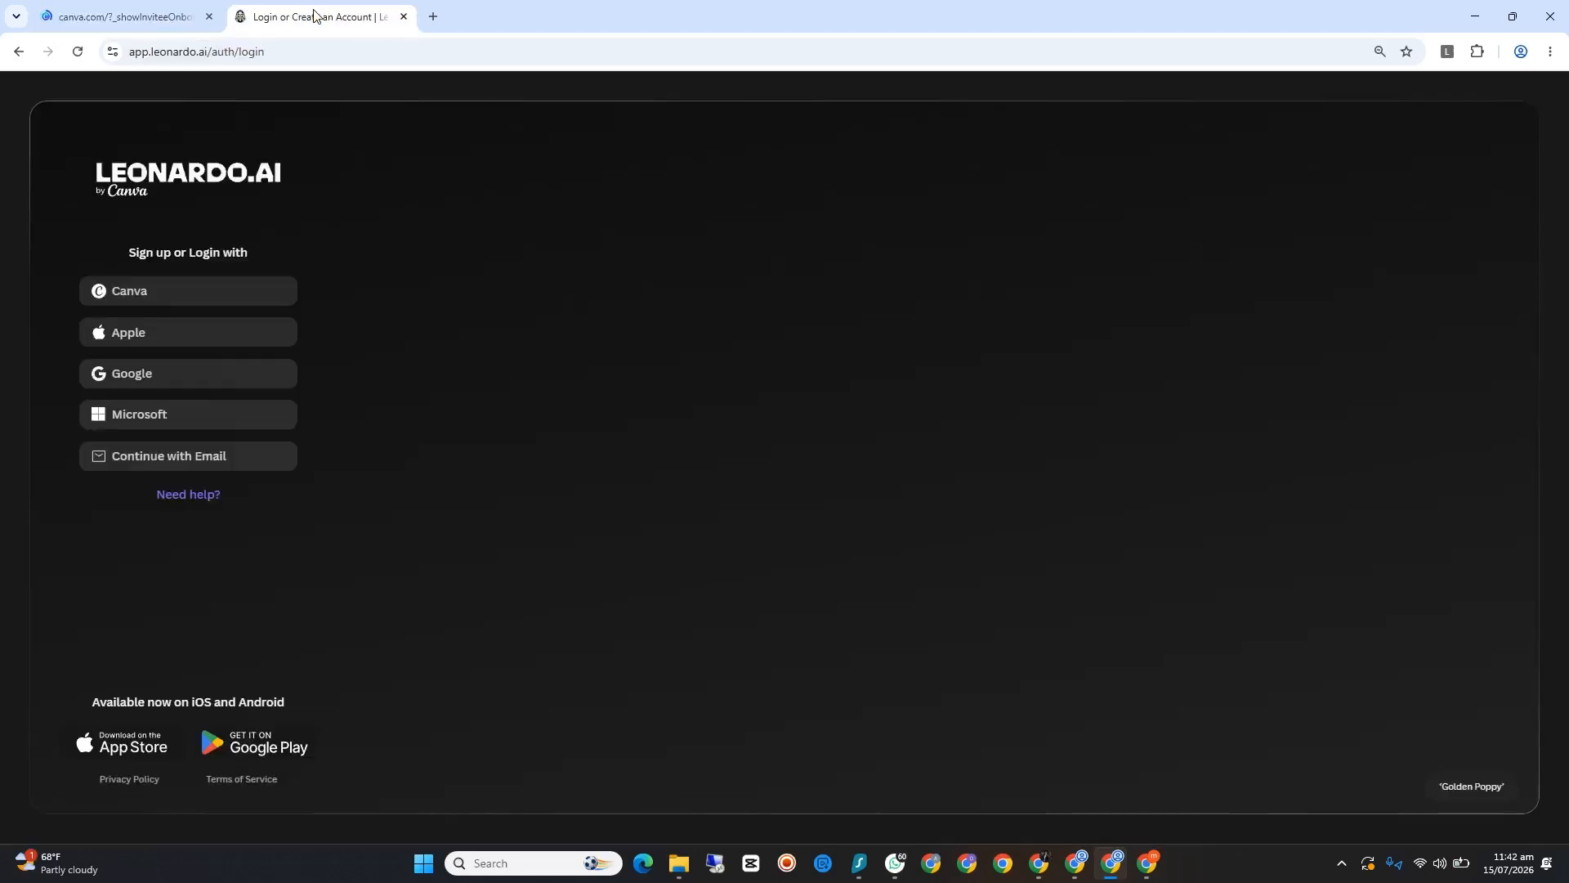
pyautogui.click(103, 9)
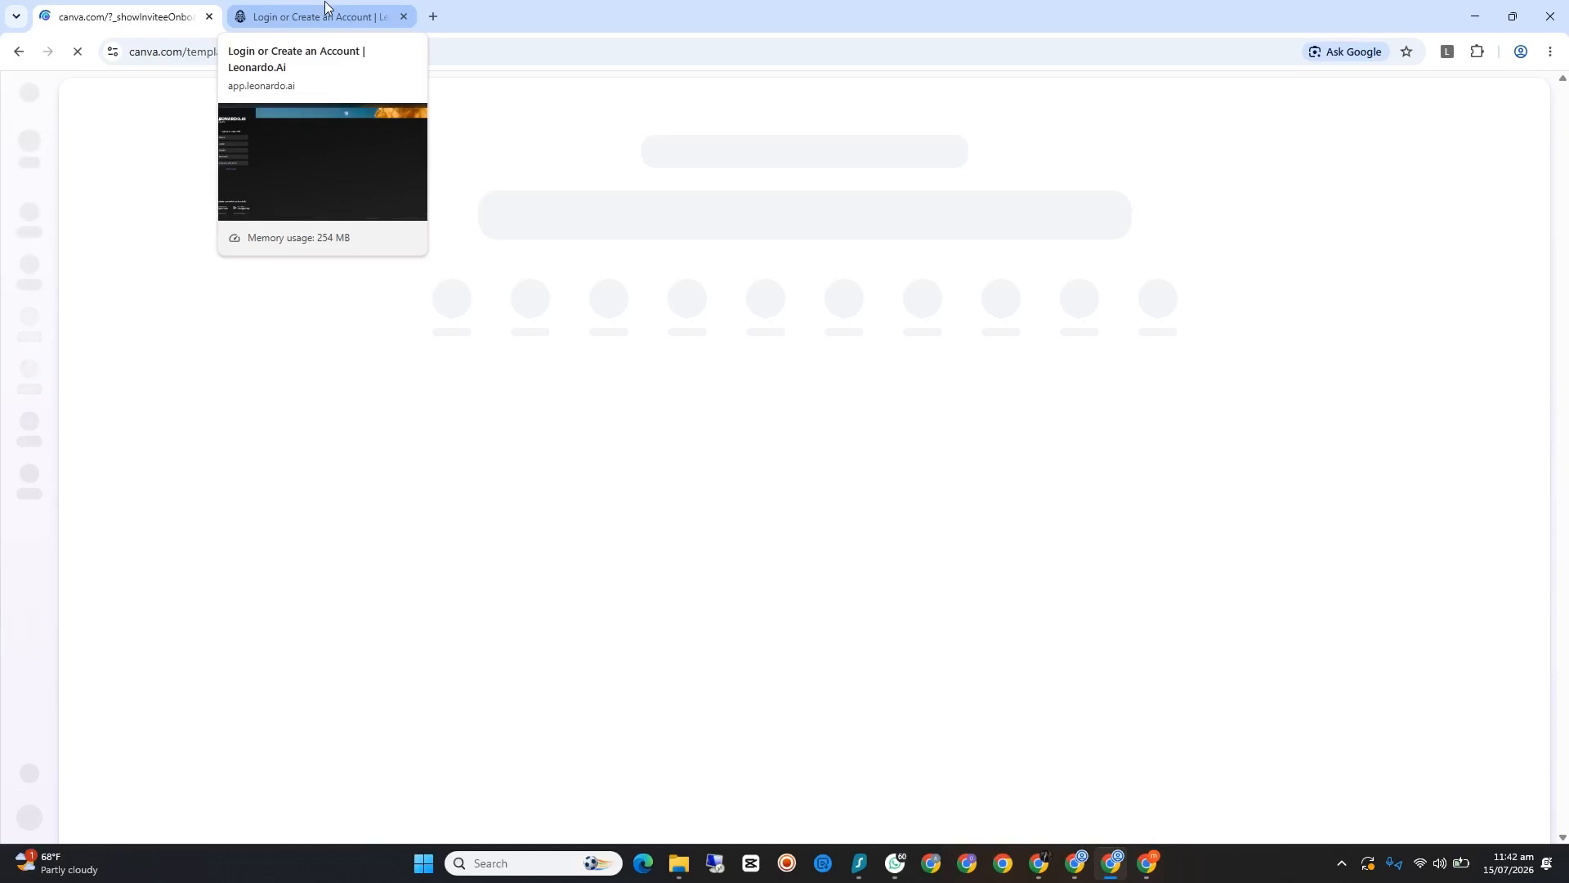
pyautogui.click(325, 8)
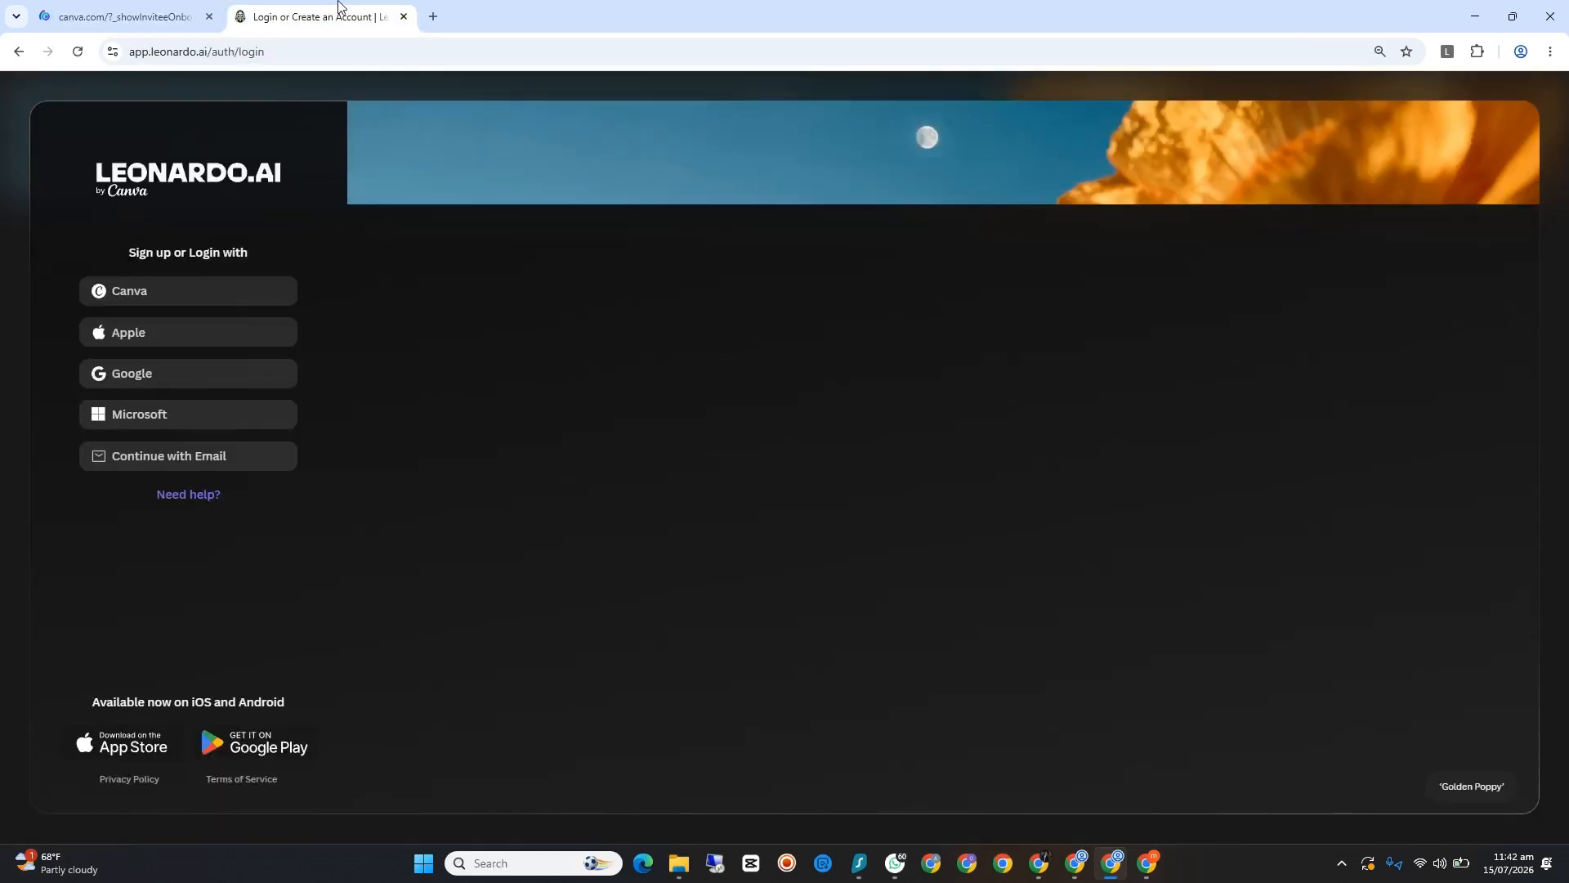
pyautogui.click(123, 10)
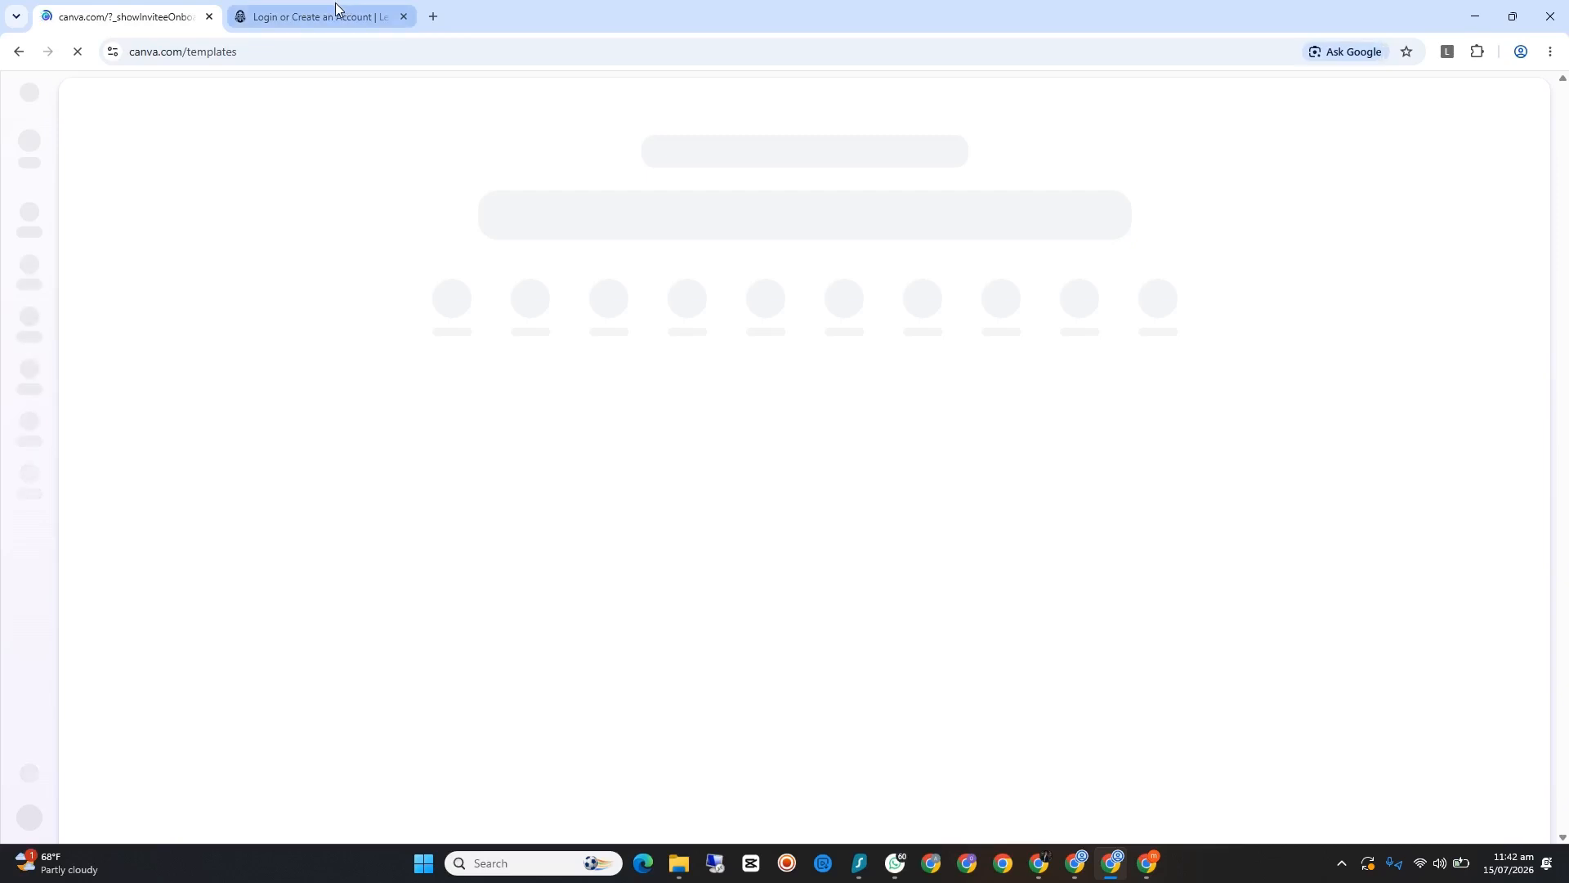
pyautogui.click(336, 8)
pyautogui.click(188, 16)
pyautogui.click(323, 10)
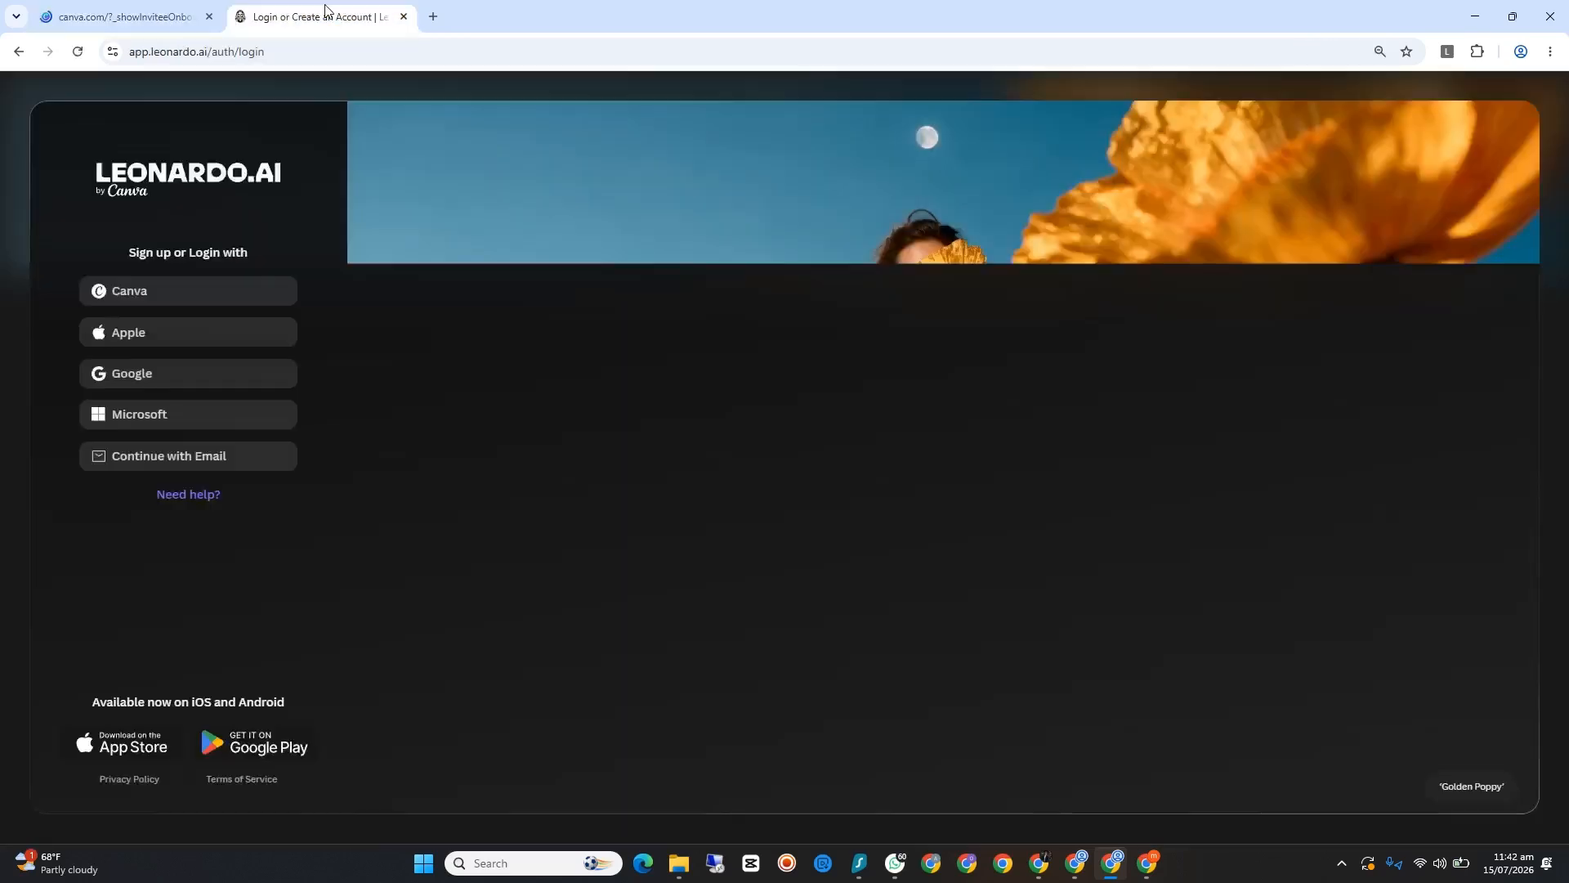
pyautogui.click(100, 14)
pyautogui.click(360, 14)
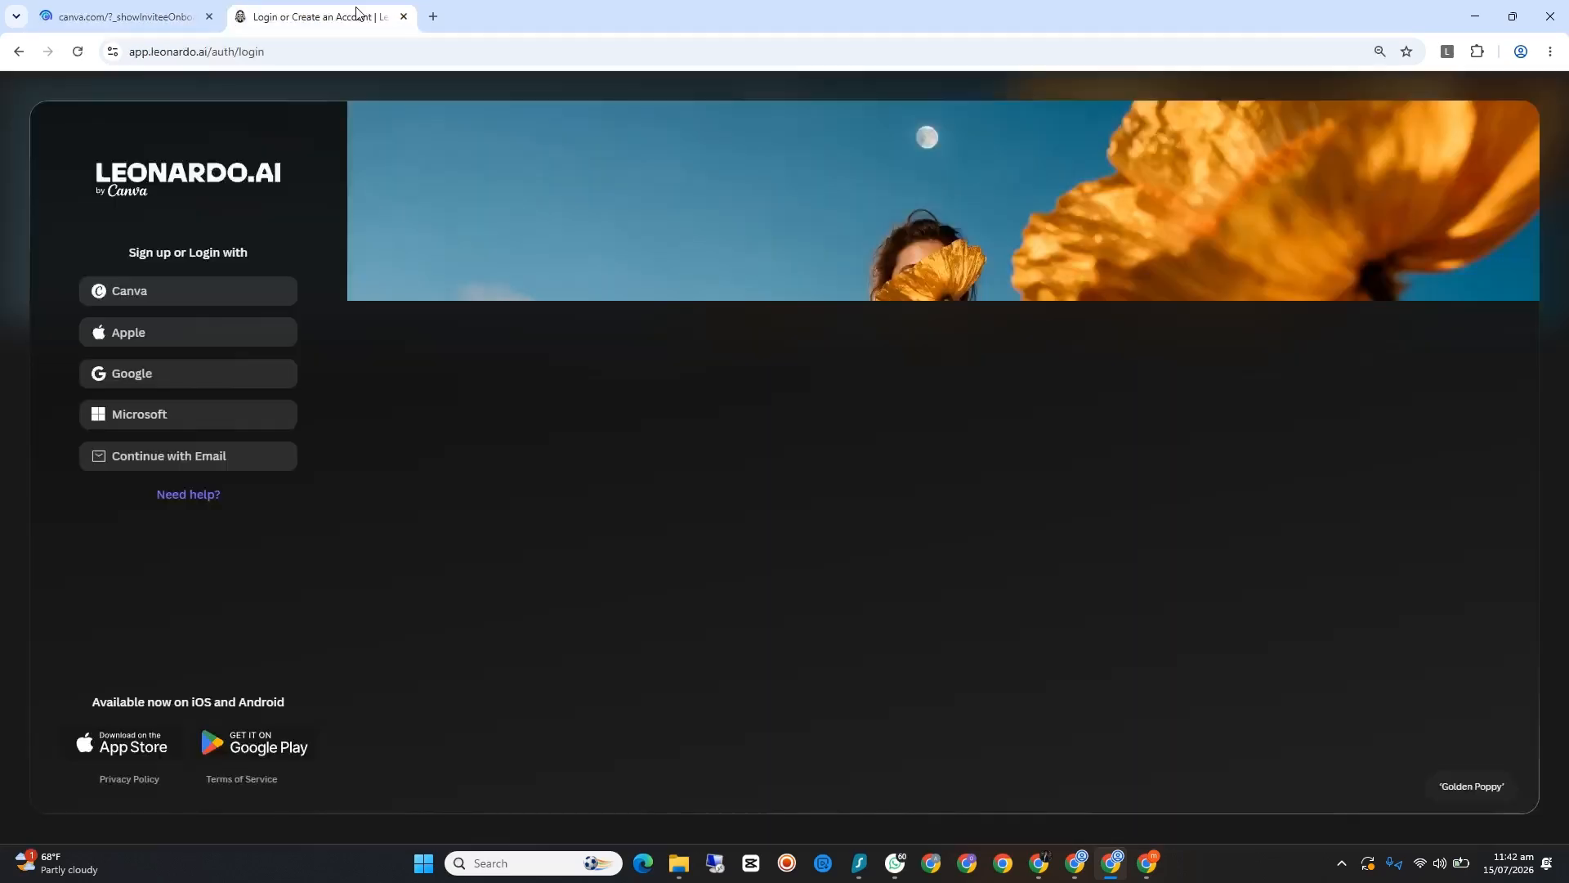
pyautogui.click(161, 14)
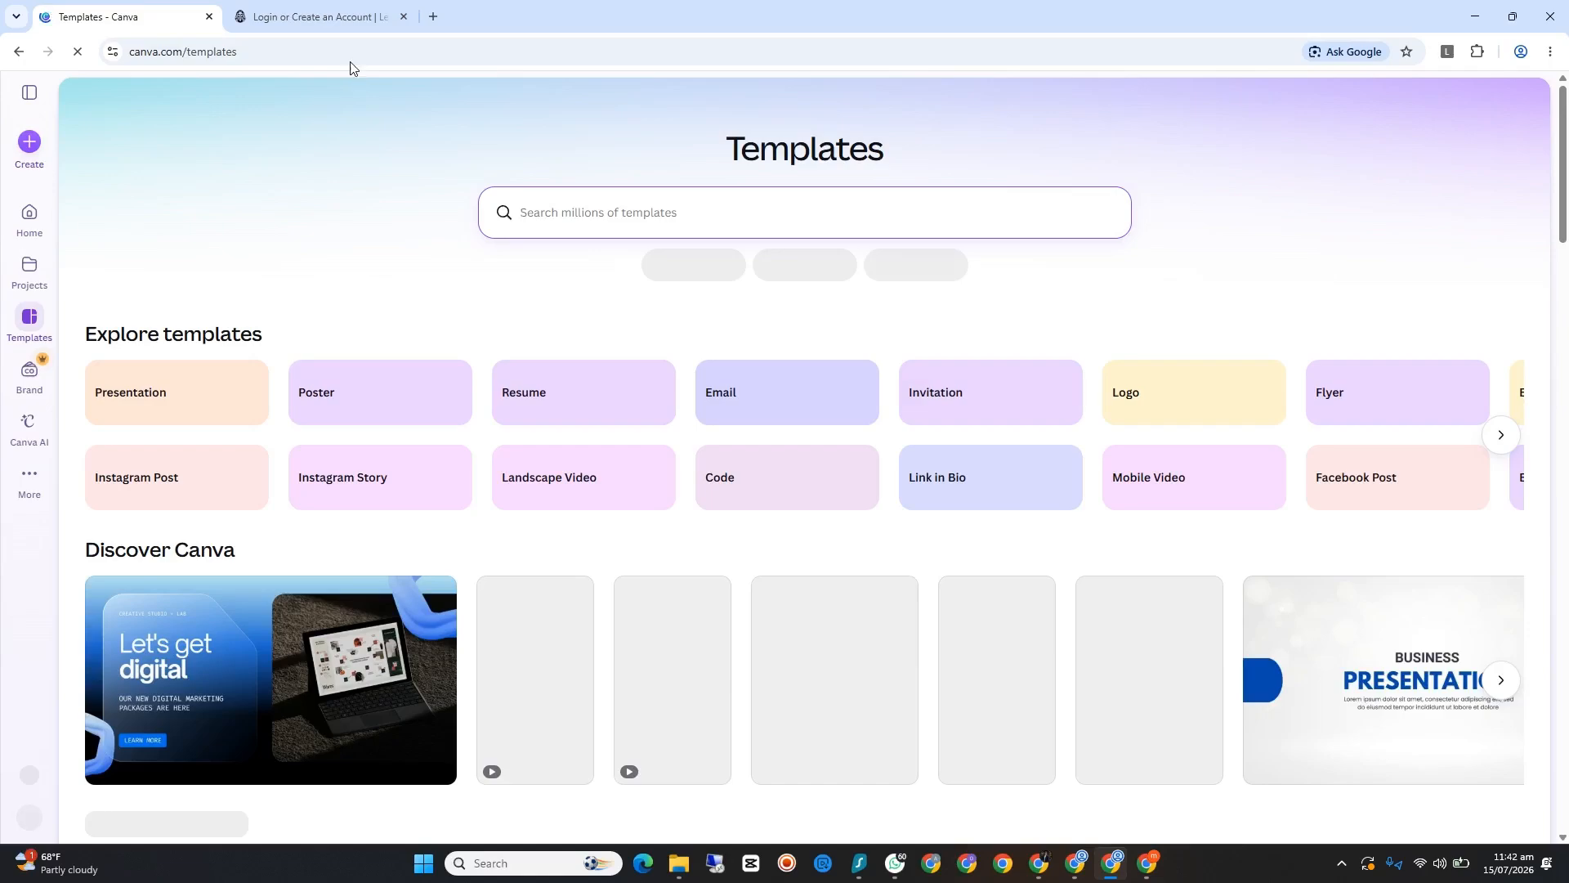
# Step: Sign in to Leonardo.Ai with the new Canva account and close the separate Canva templates page
pyautogui.click(318, 20)
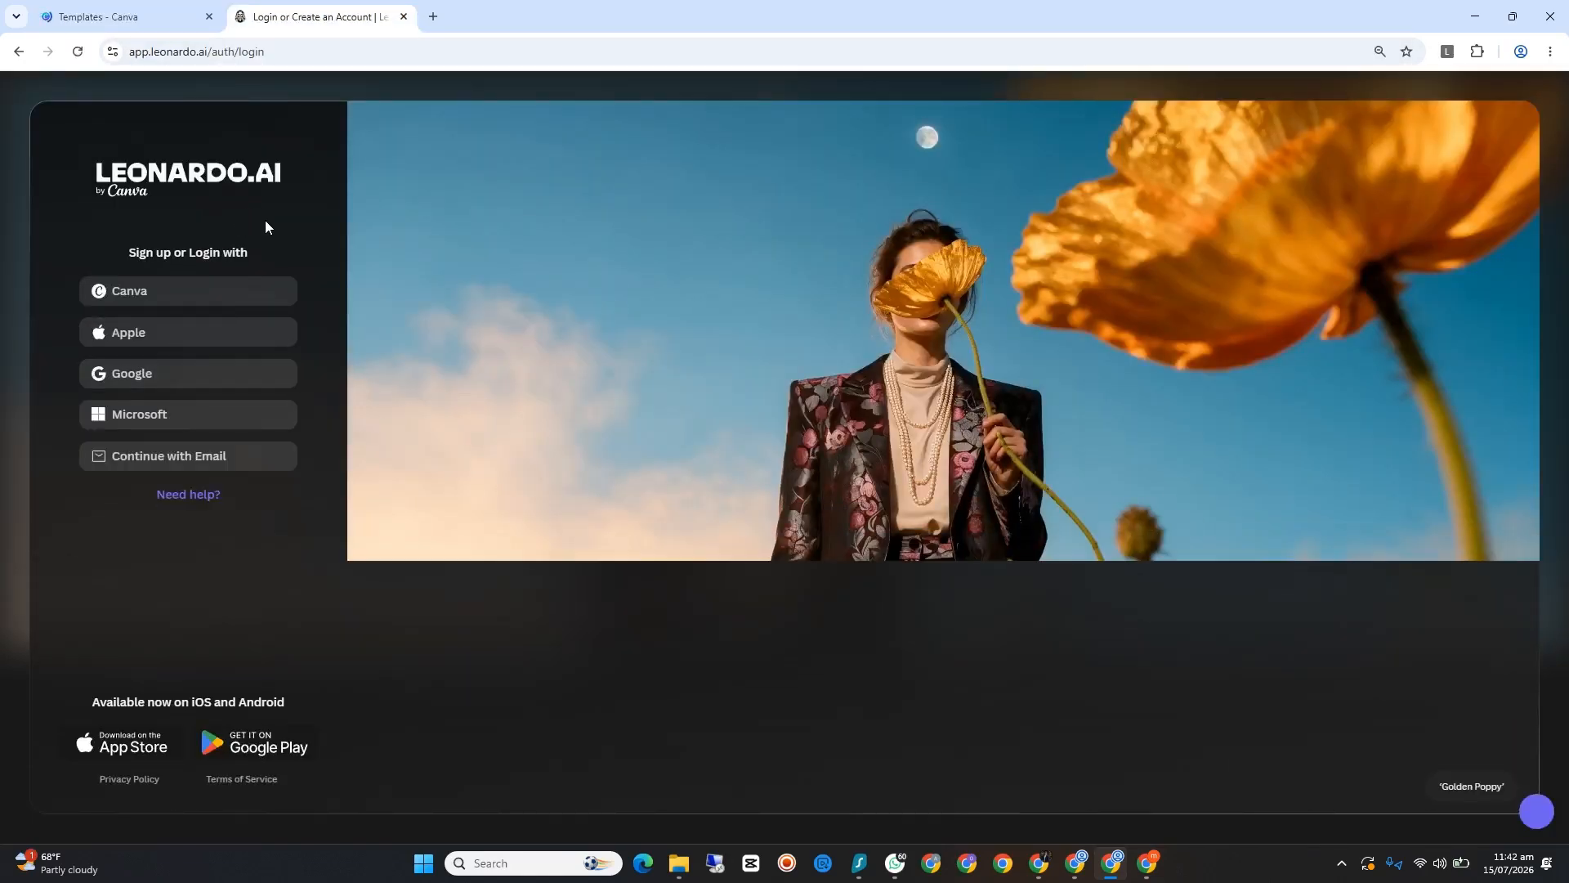
pyautogui.click(170, 295)
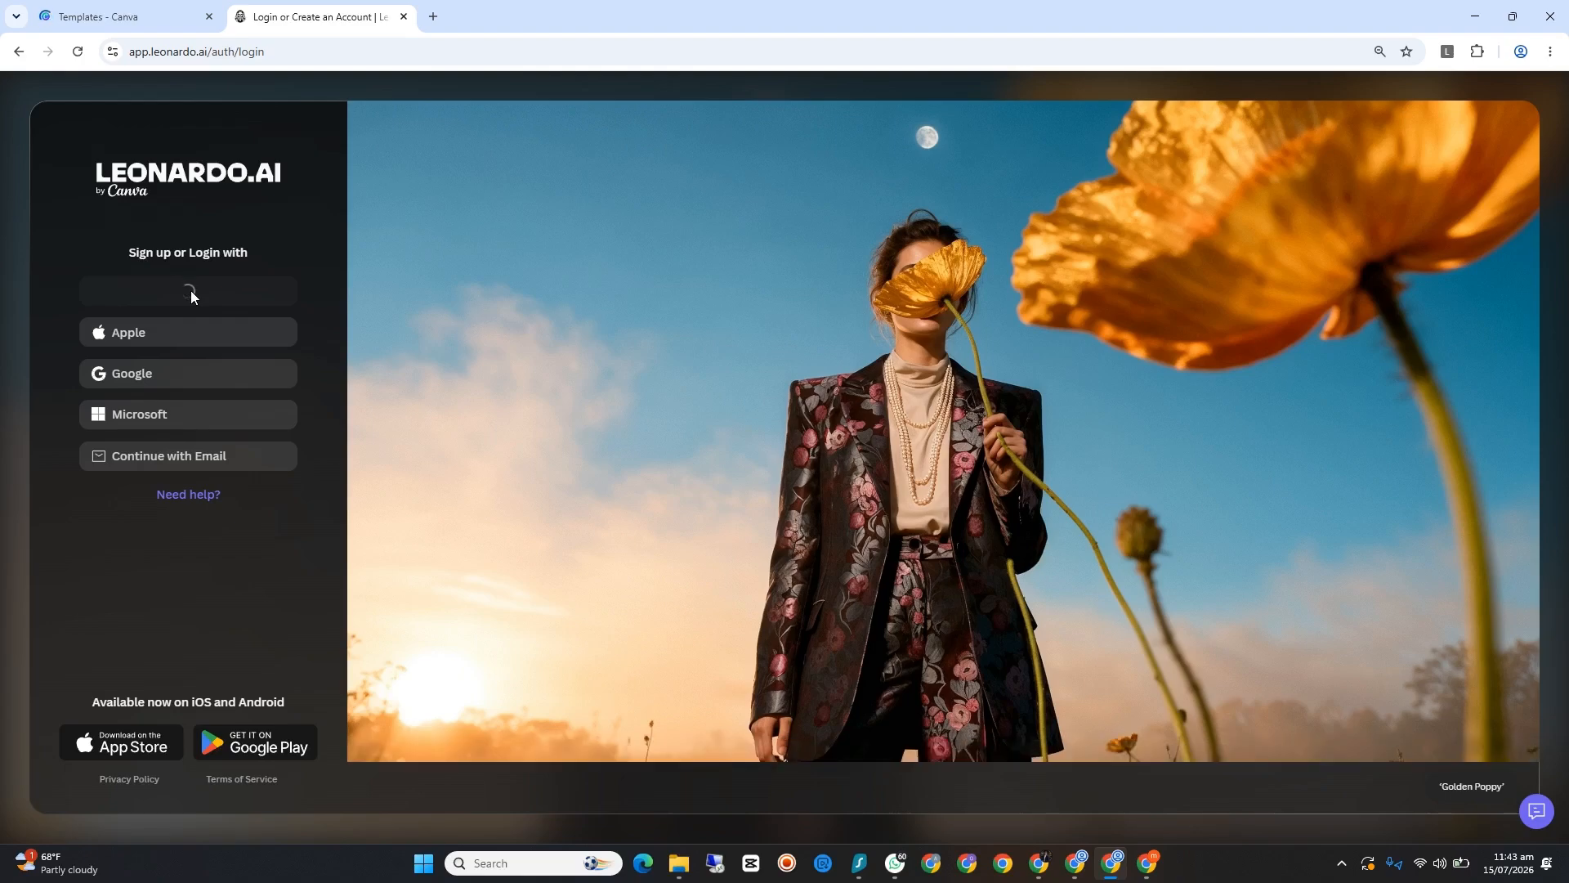
pyautogui.click(125, 10)
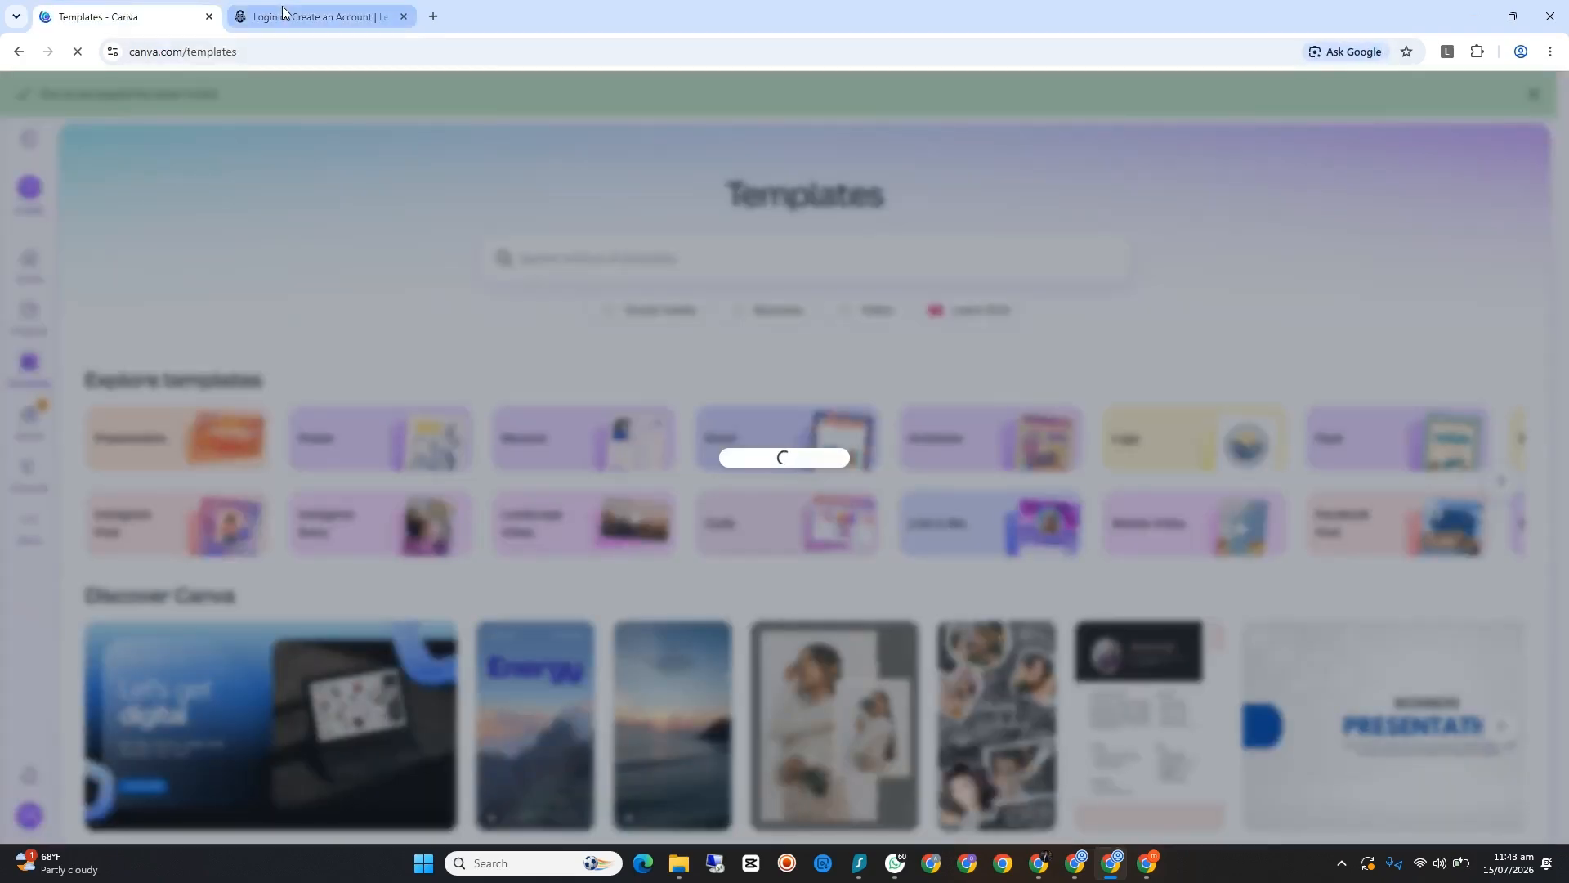
pyautogui.click(283, 10)
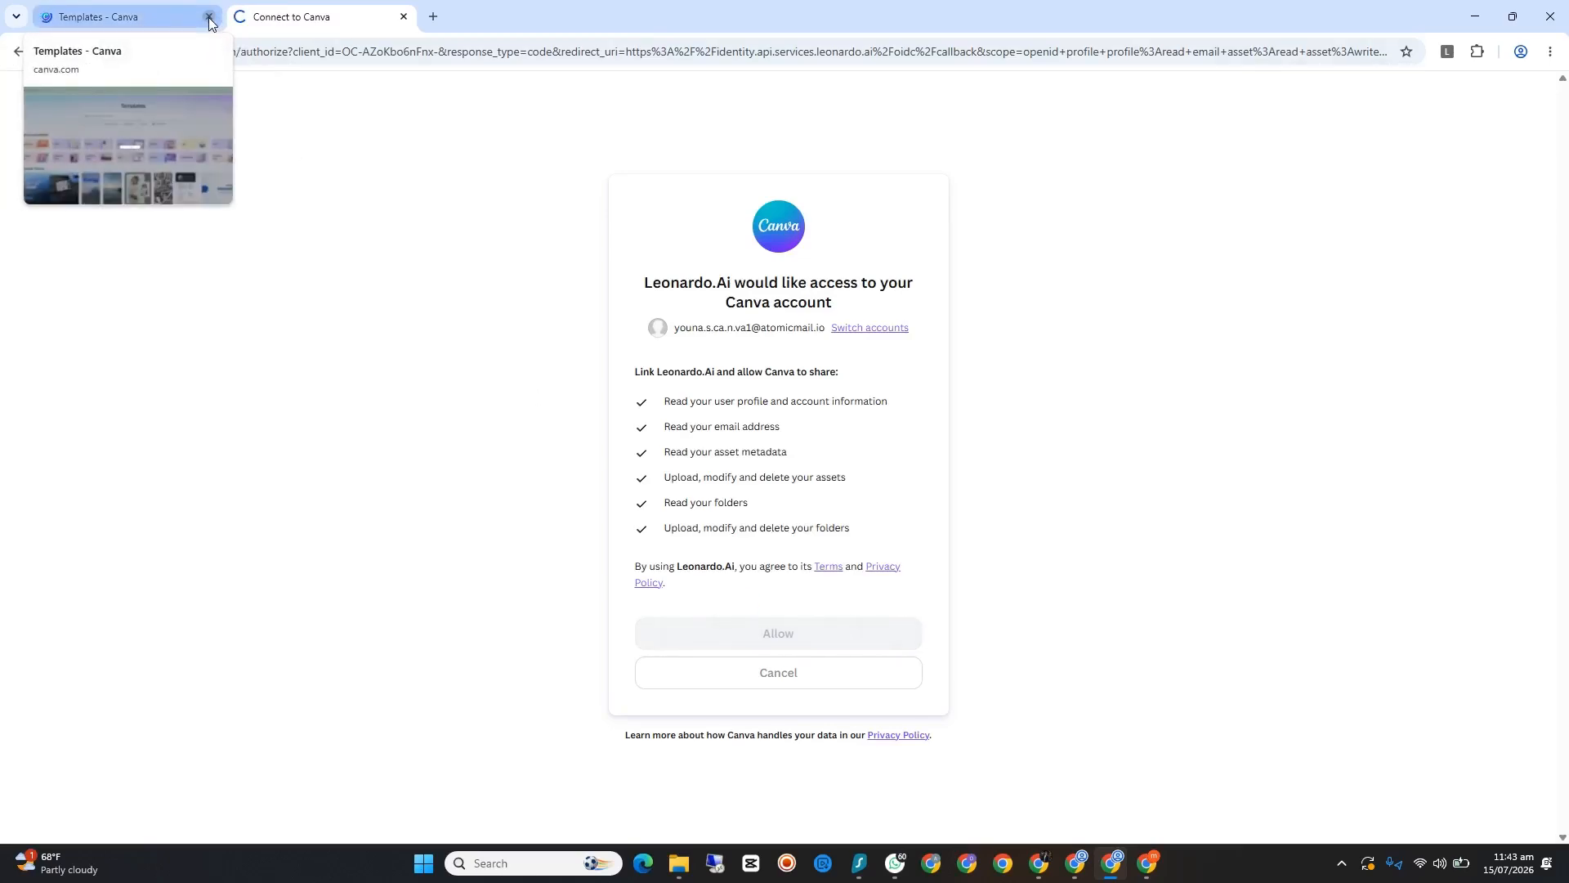
pyautogui.click(209, 17)
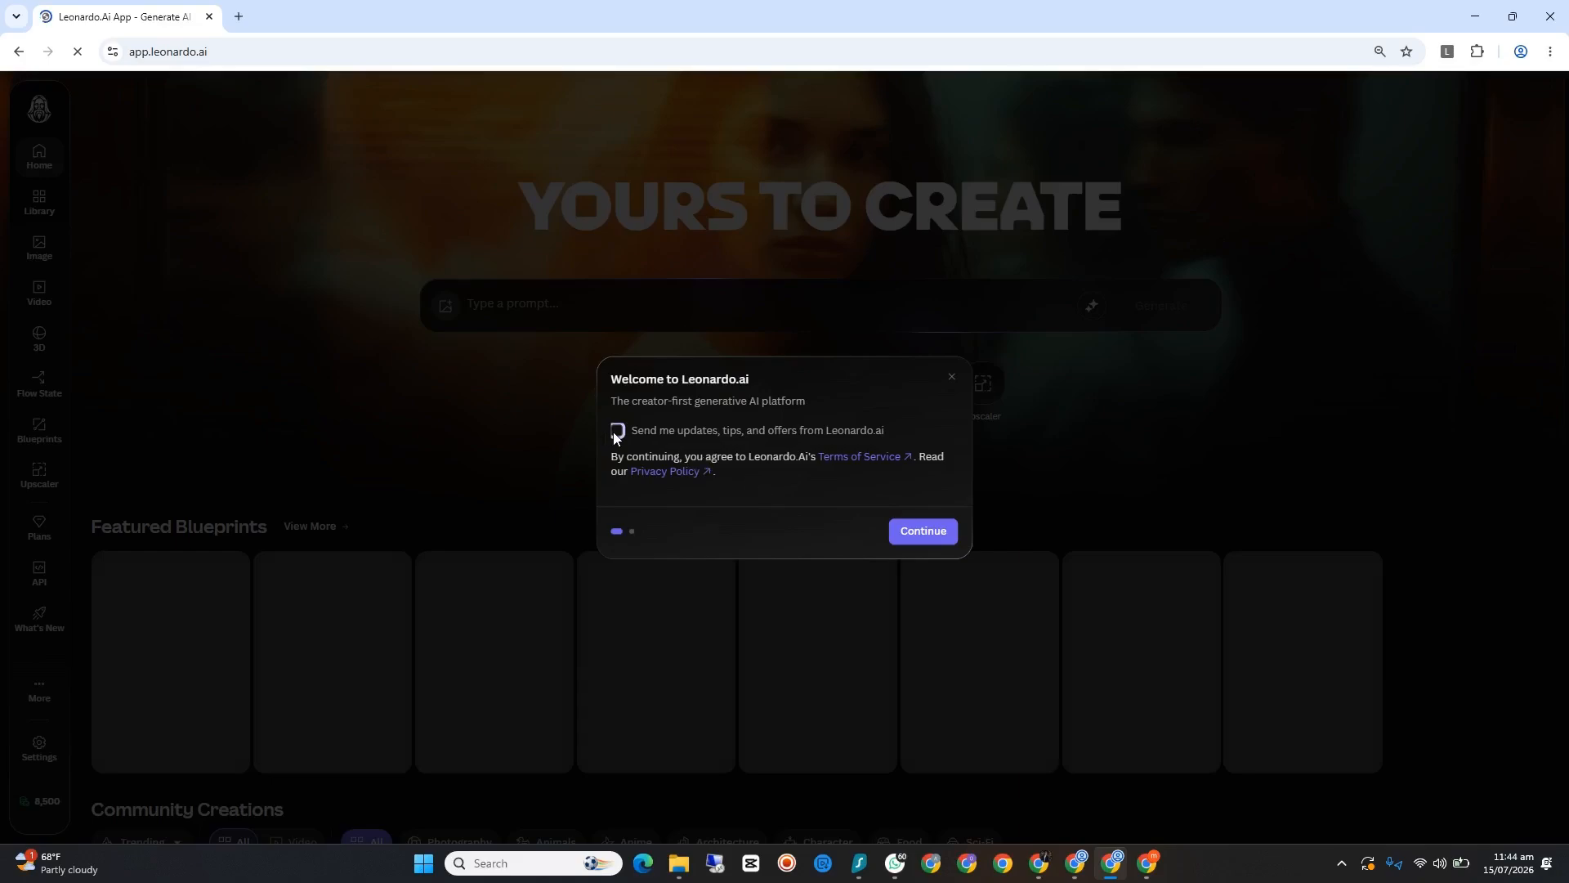
# Step: Finish the Leonardo.Ai welcome screens, skipping the usage question, and accept the Canva benefit
pyautogui.click(907, 532)
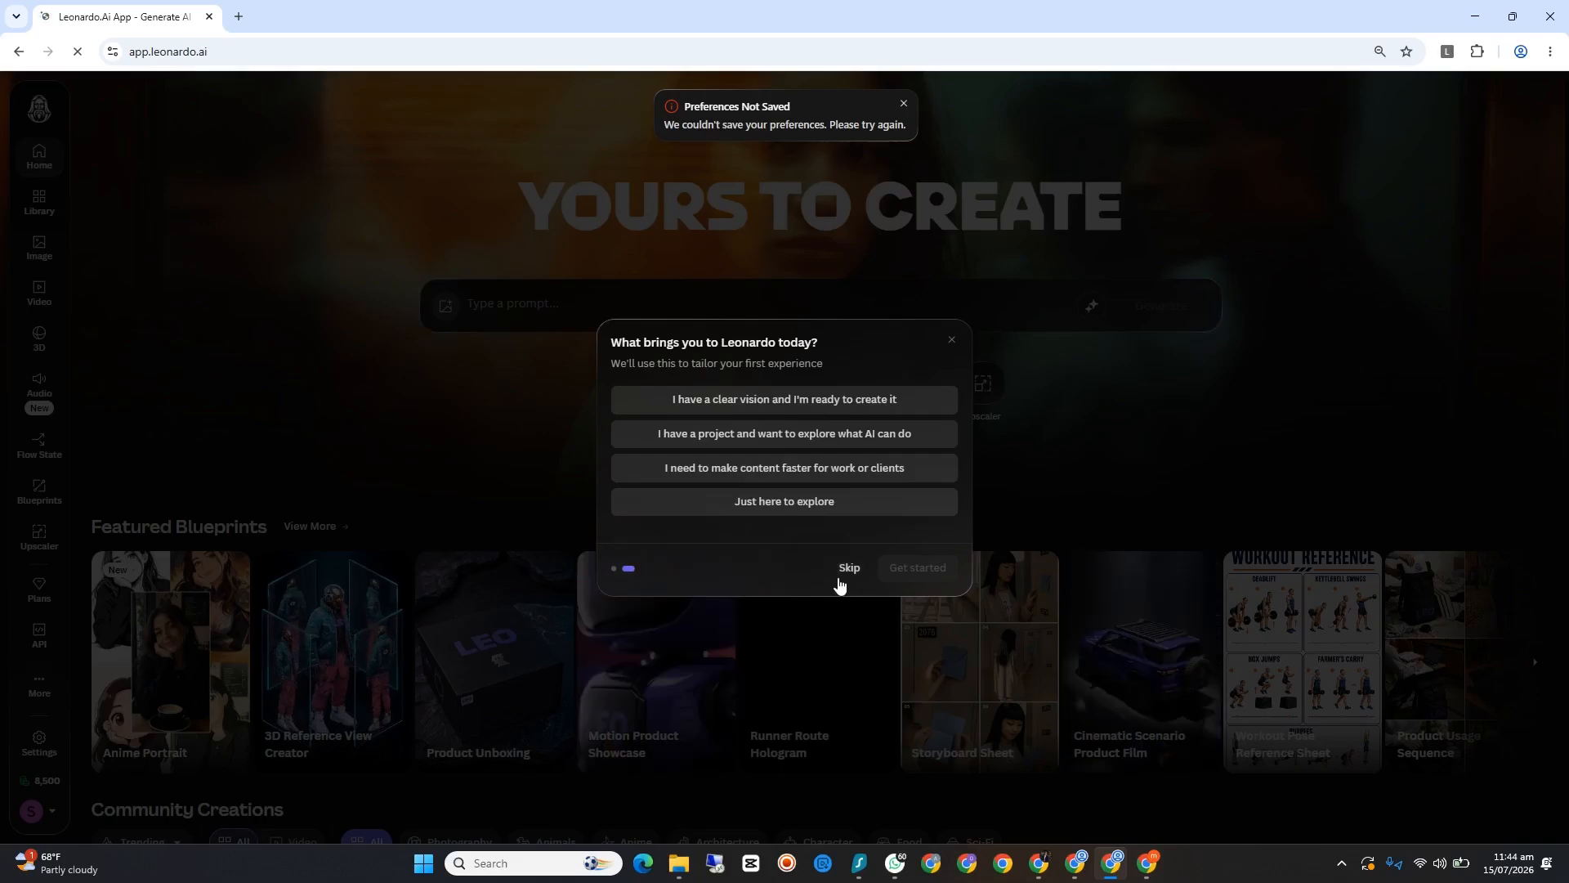
pyautogui.click(842, 570)
pyautogui.click(904, 100)
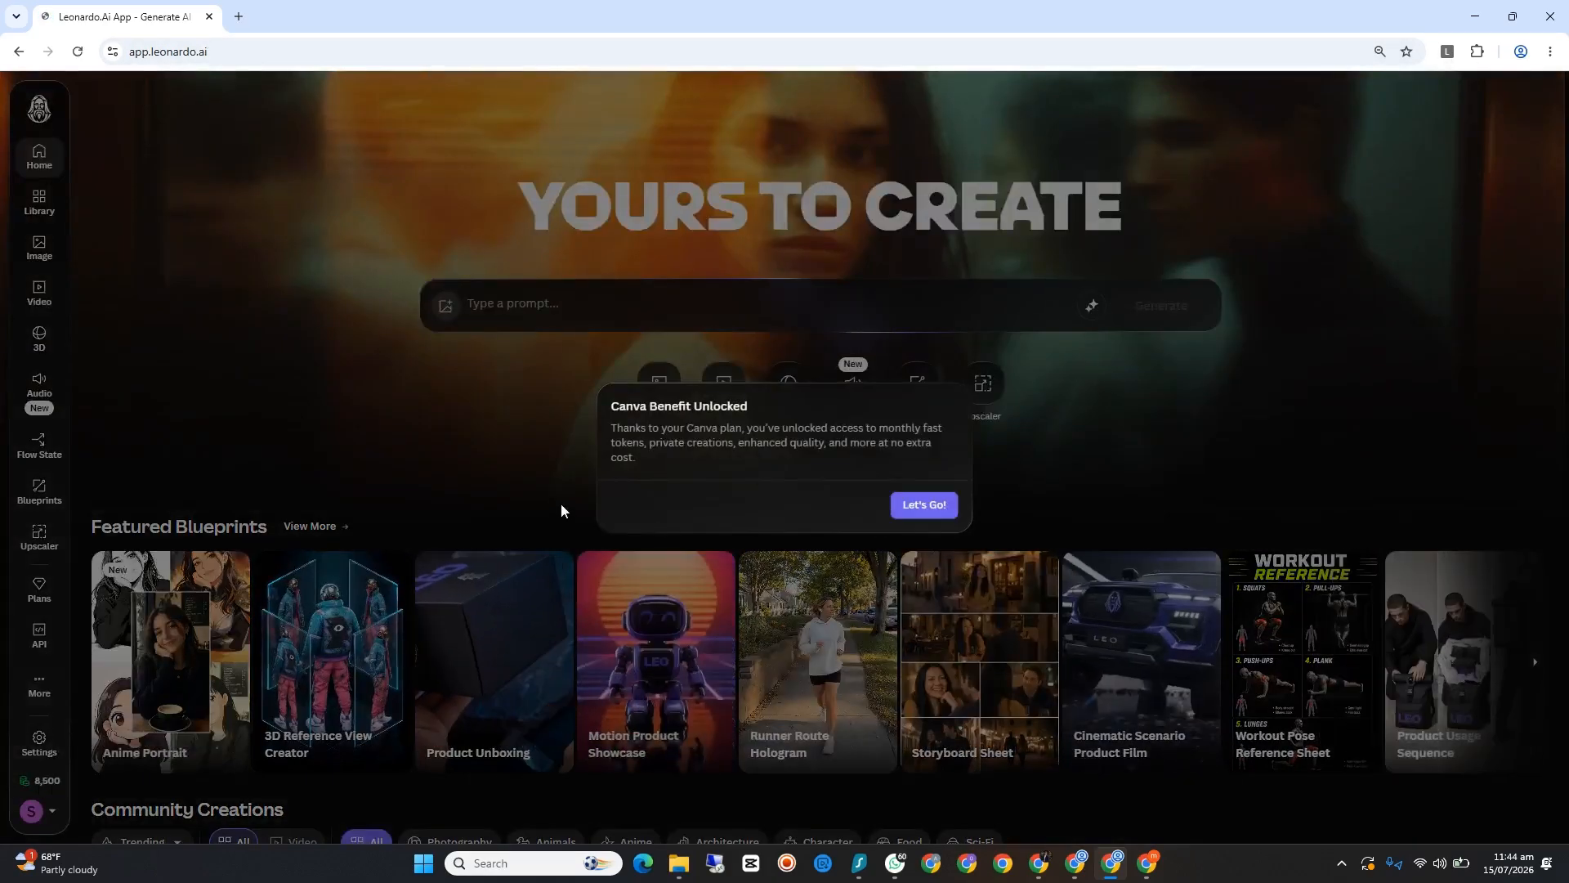
pyautogui.click(932, 506)
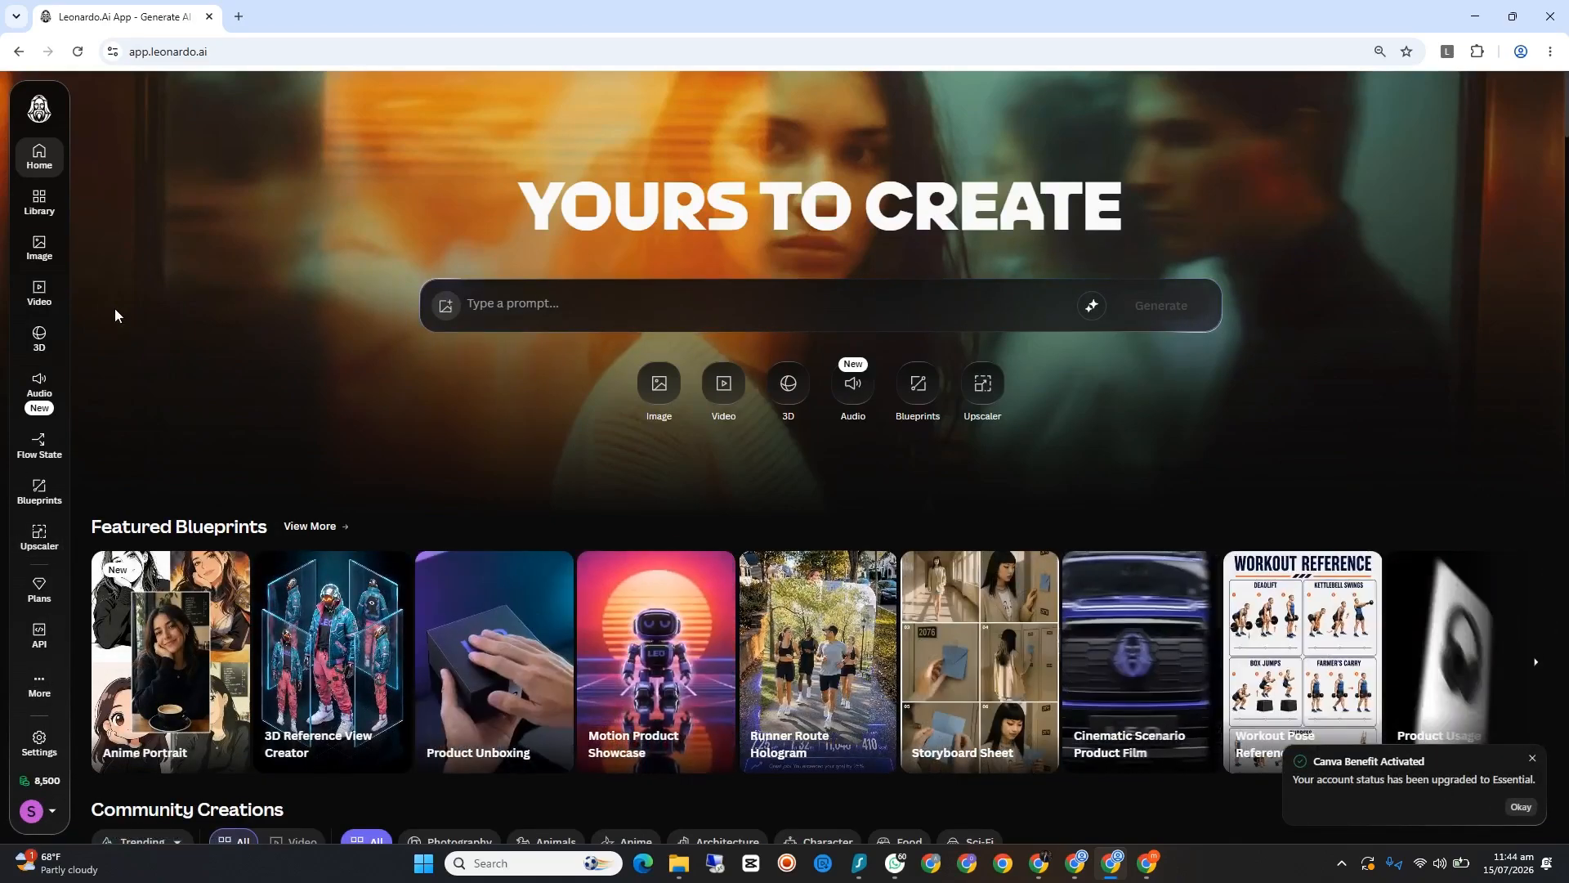
pyautogui.click(1532, 760)
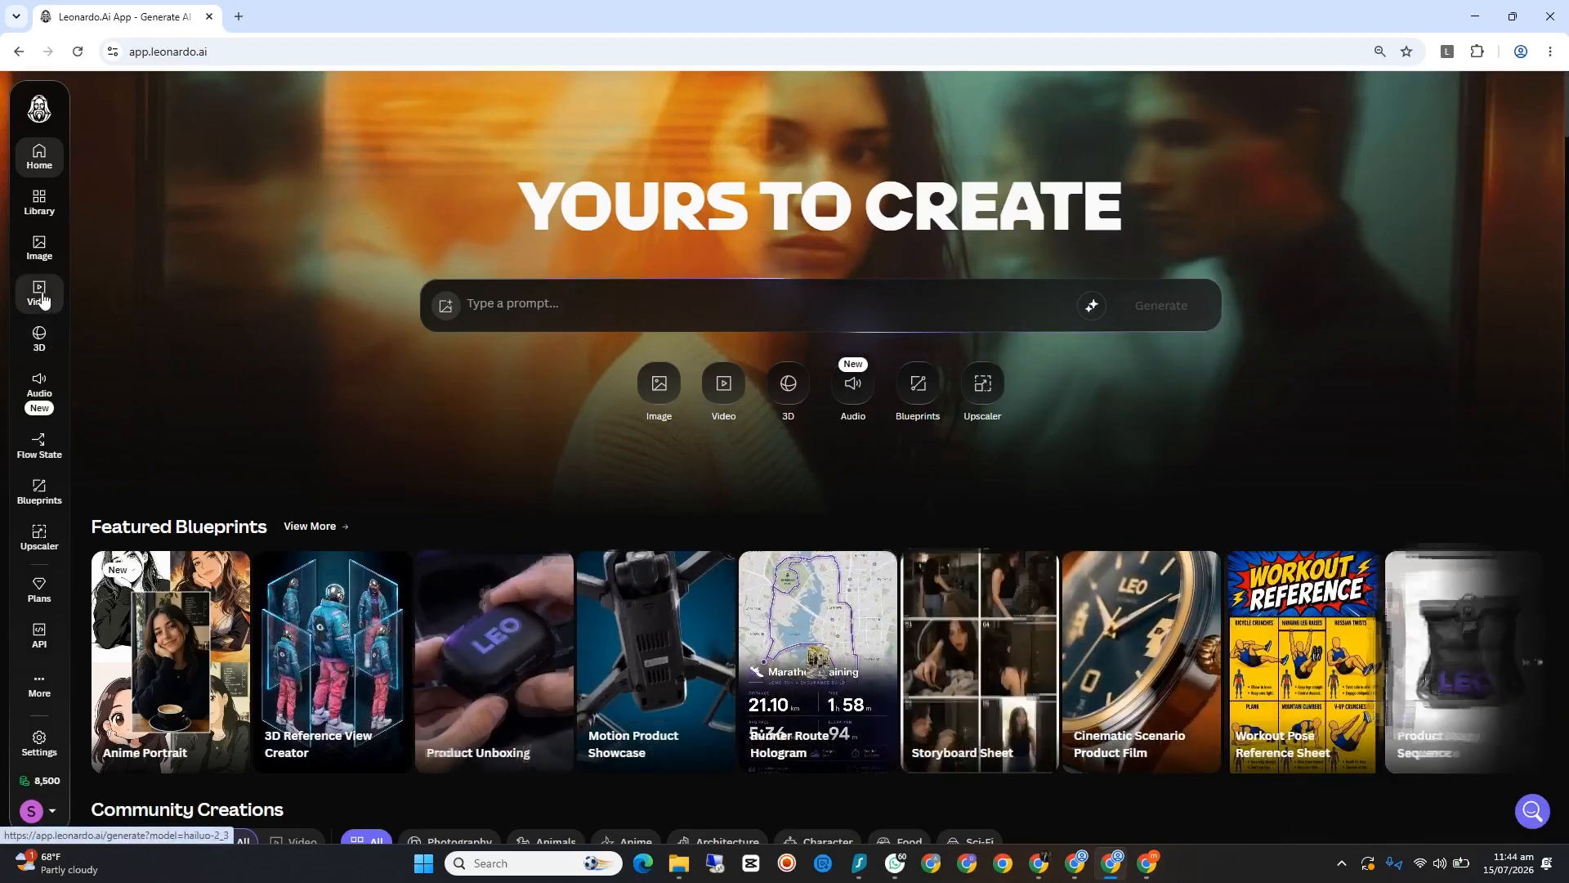
# Step: Set up video generation with the Seedance 2.0 model, a 15-second duration and 9:16 dimensions
pyautogui.click(39, 295)
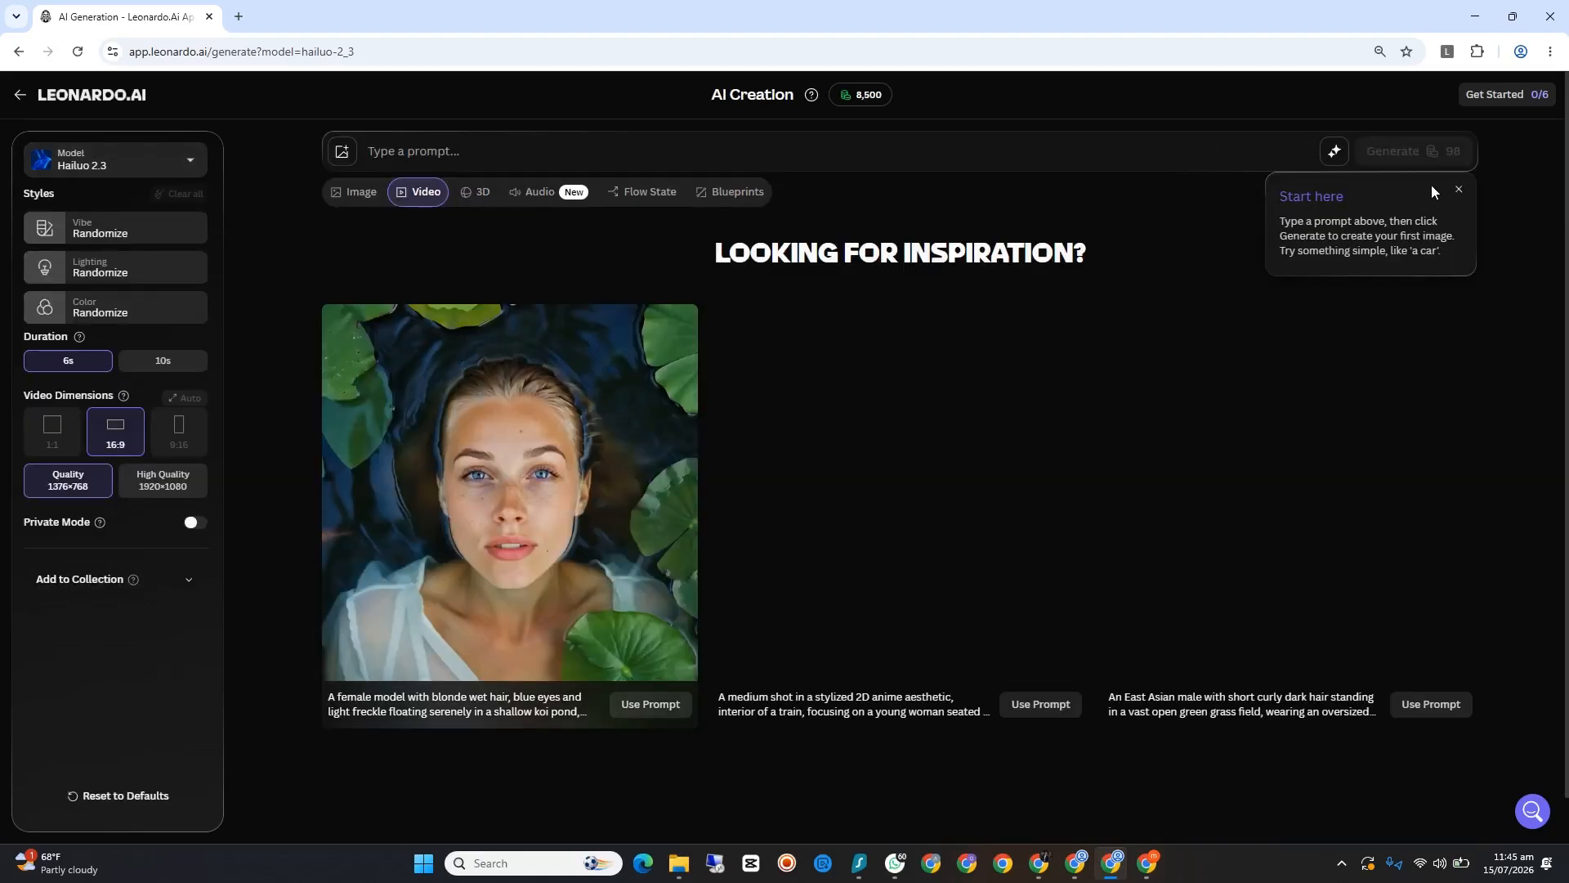
pyautogui.click(1457, 191)
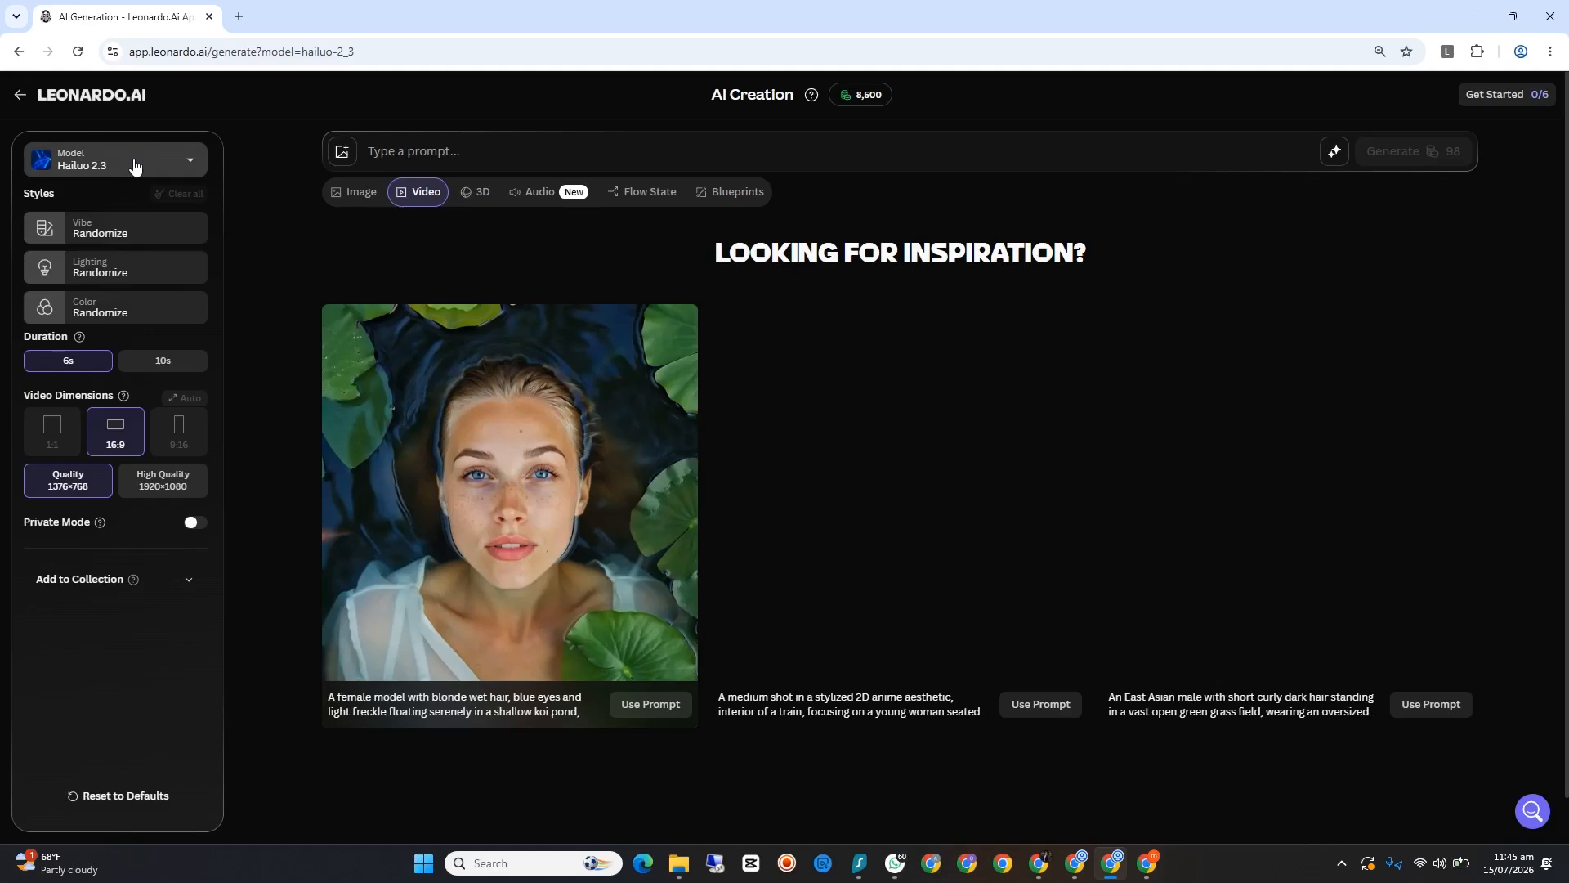
pyautogui.click(154, 168)
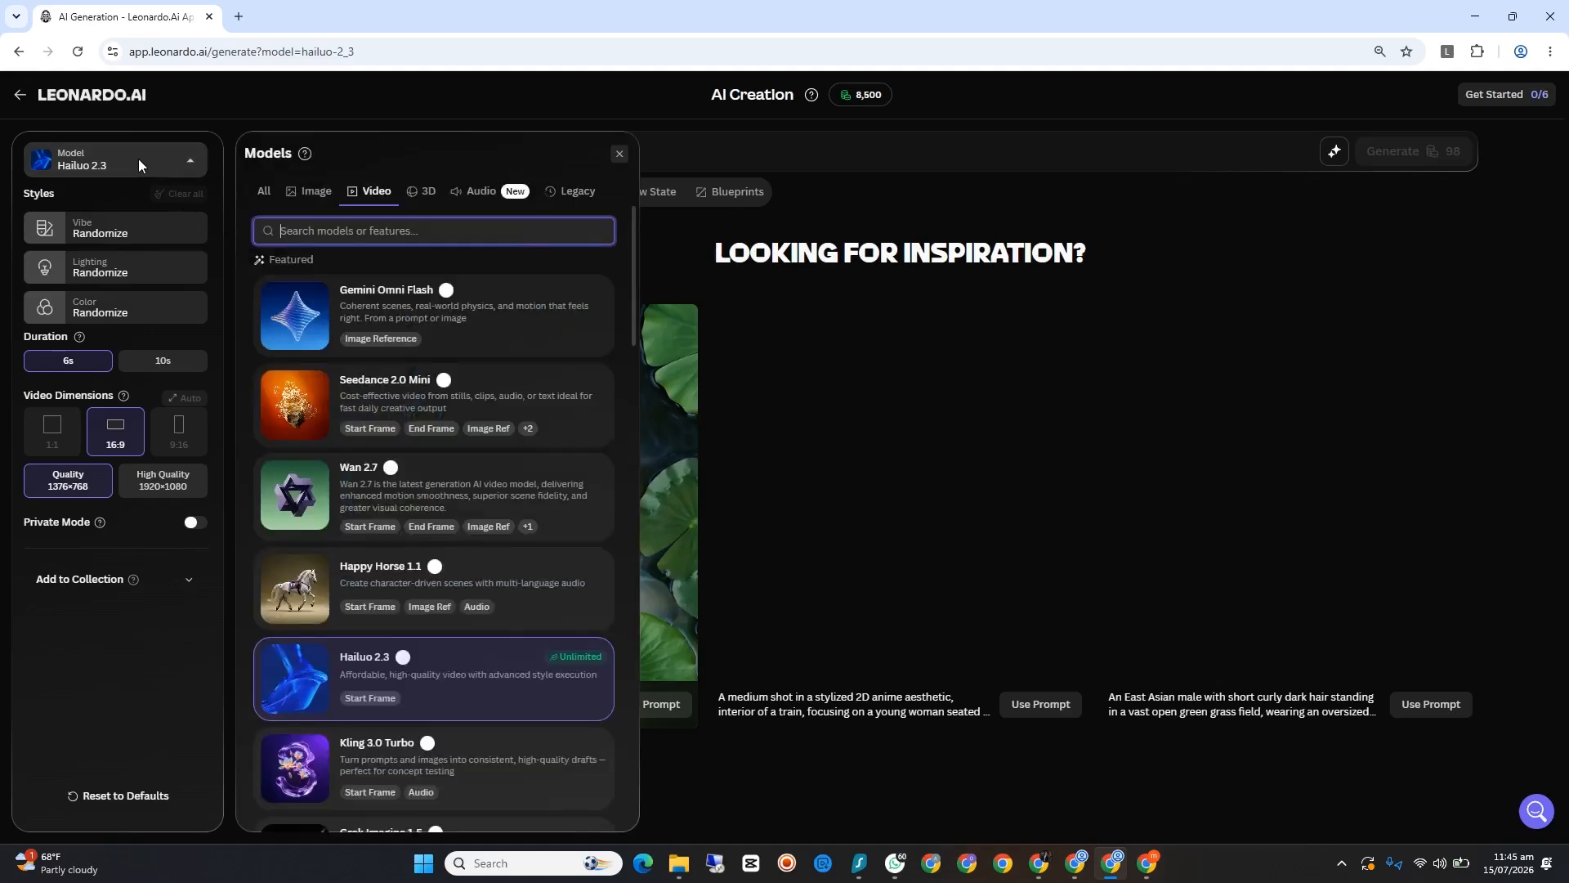
pyautogui.scroll(-5, 386, 483)
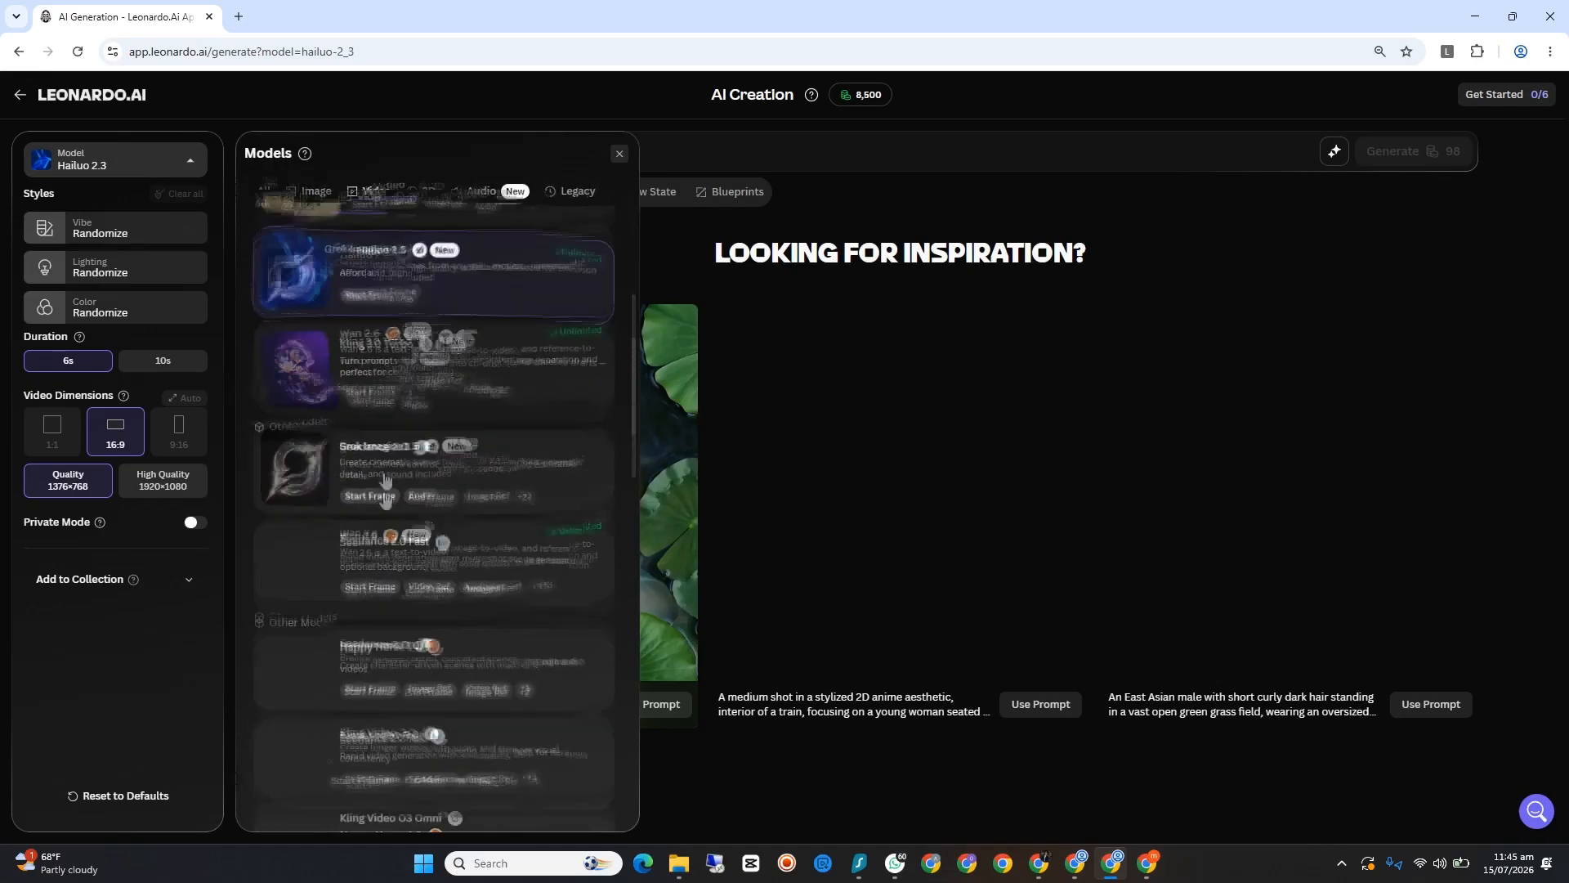
pyautogui.scroll(-2, 386, 482)
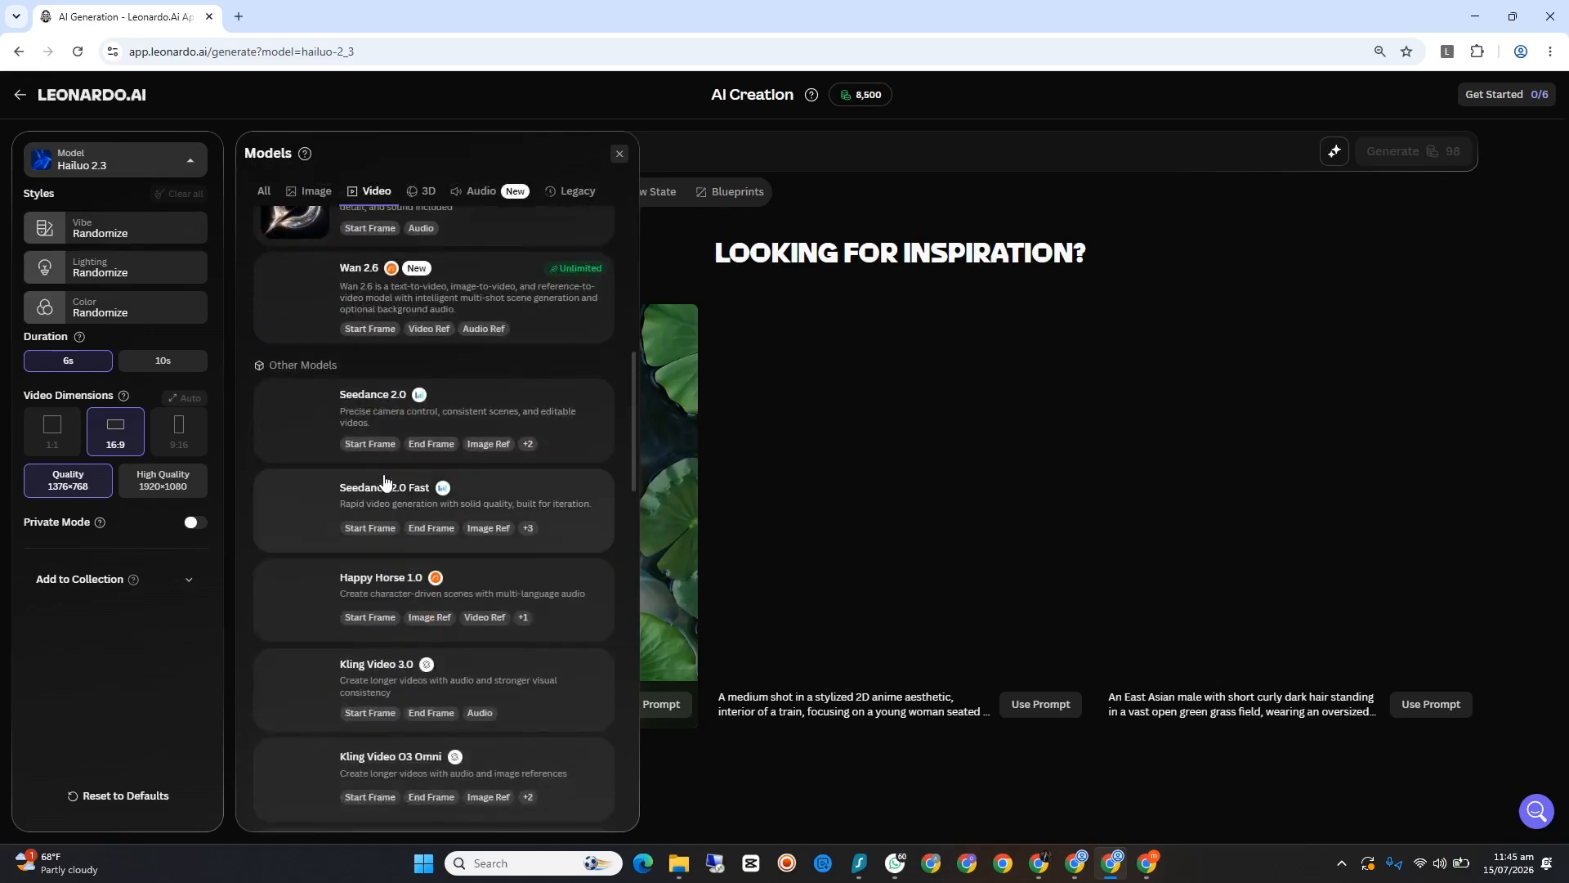
pyautogui.click(425, 408)
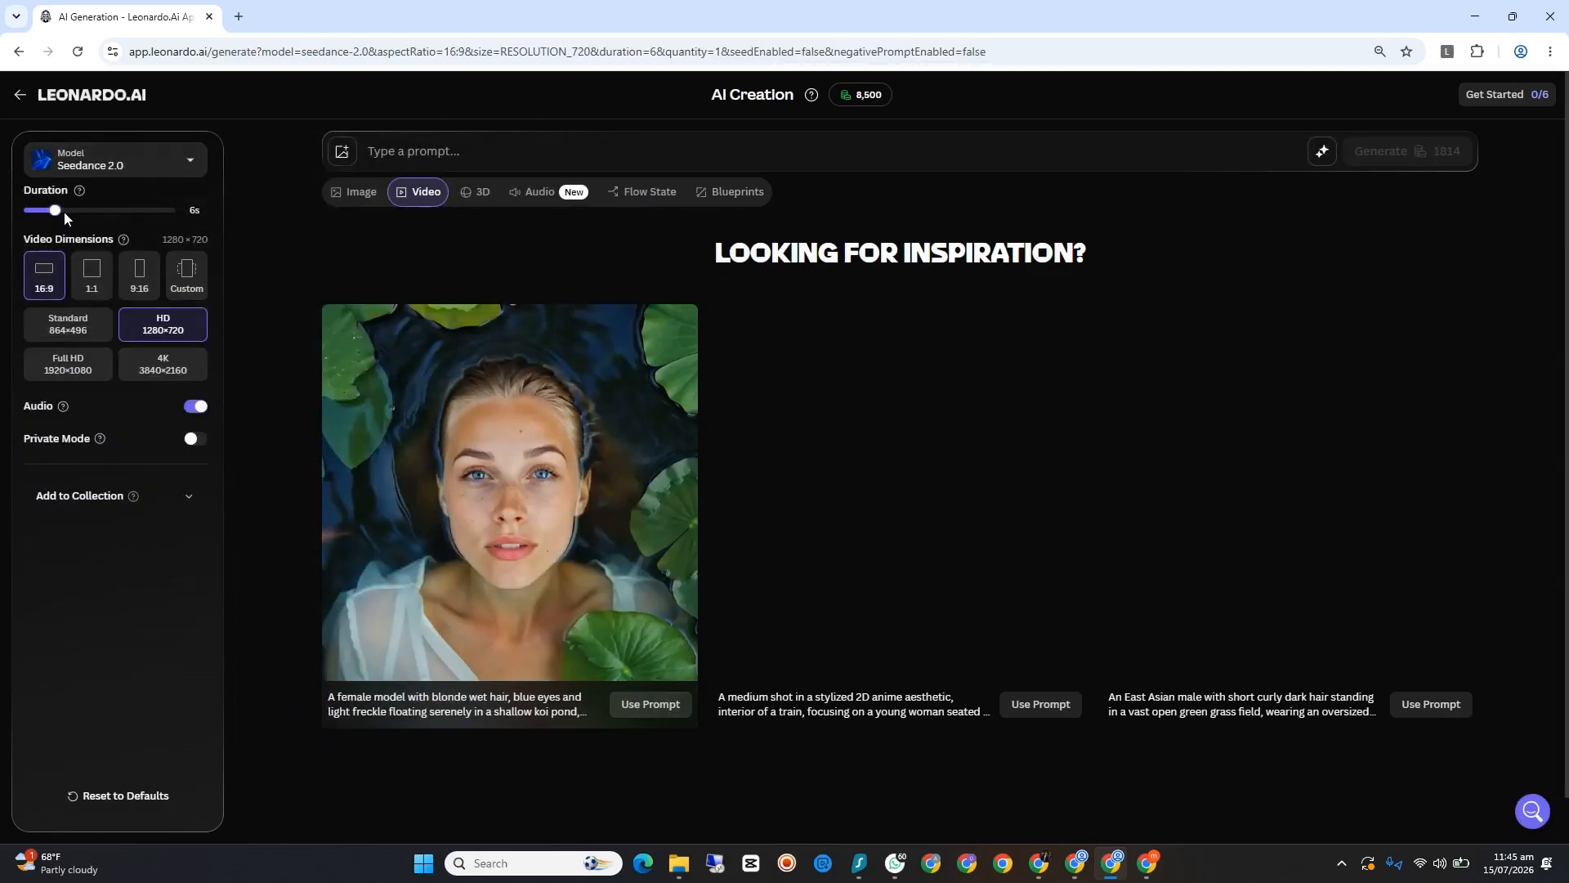
pyautogui.moveTo(63, 213); pyautogui.dragTo(226, 229)
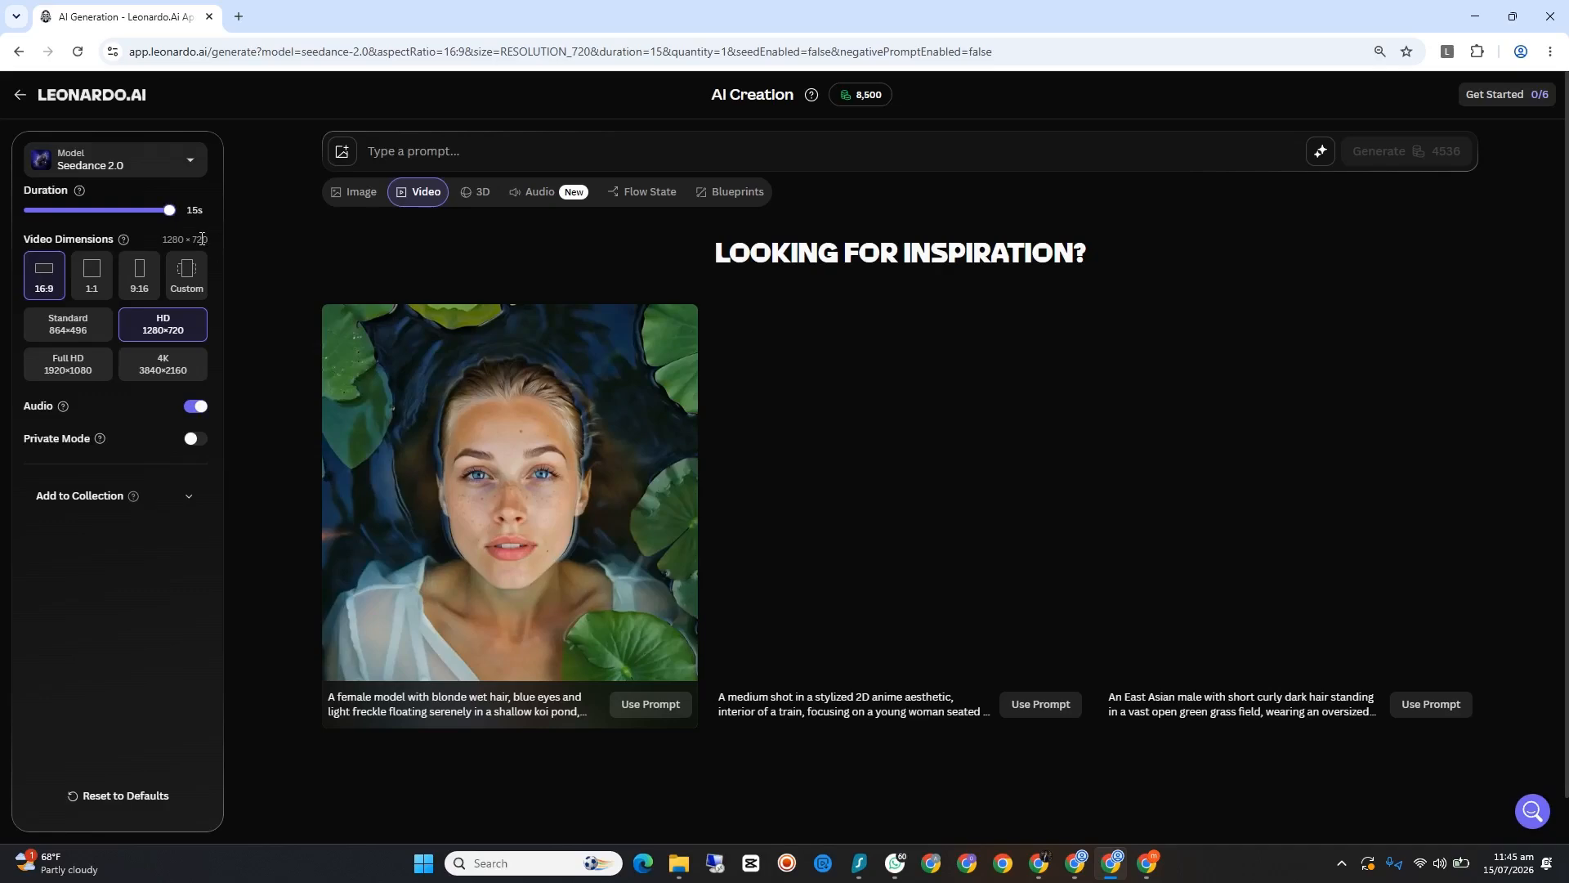
pyautogui.click(138, 276)
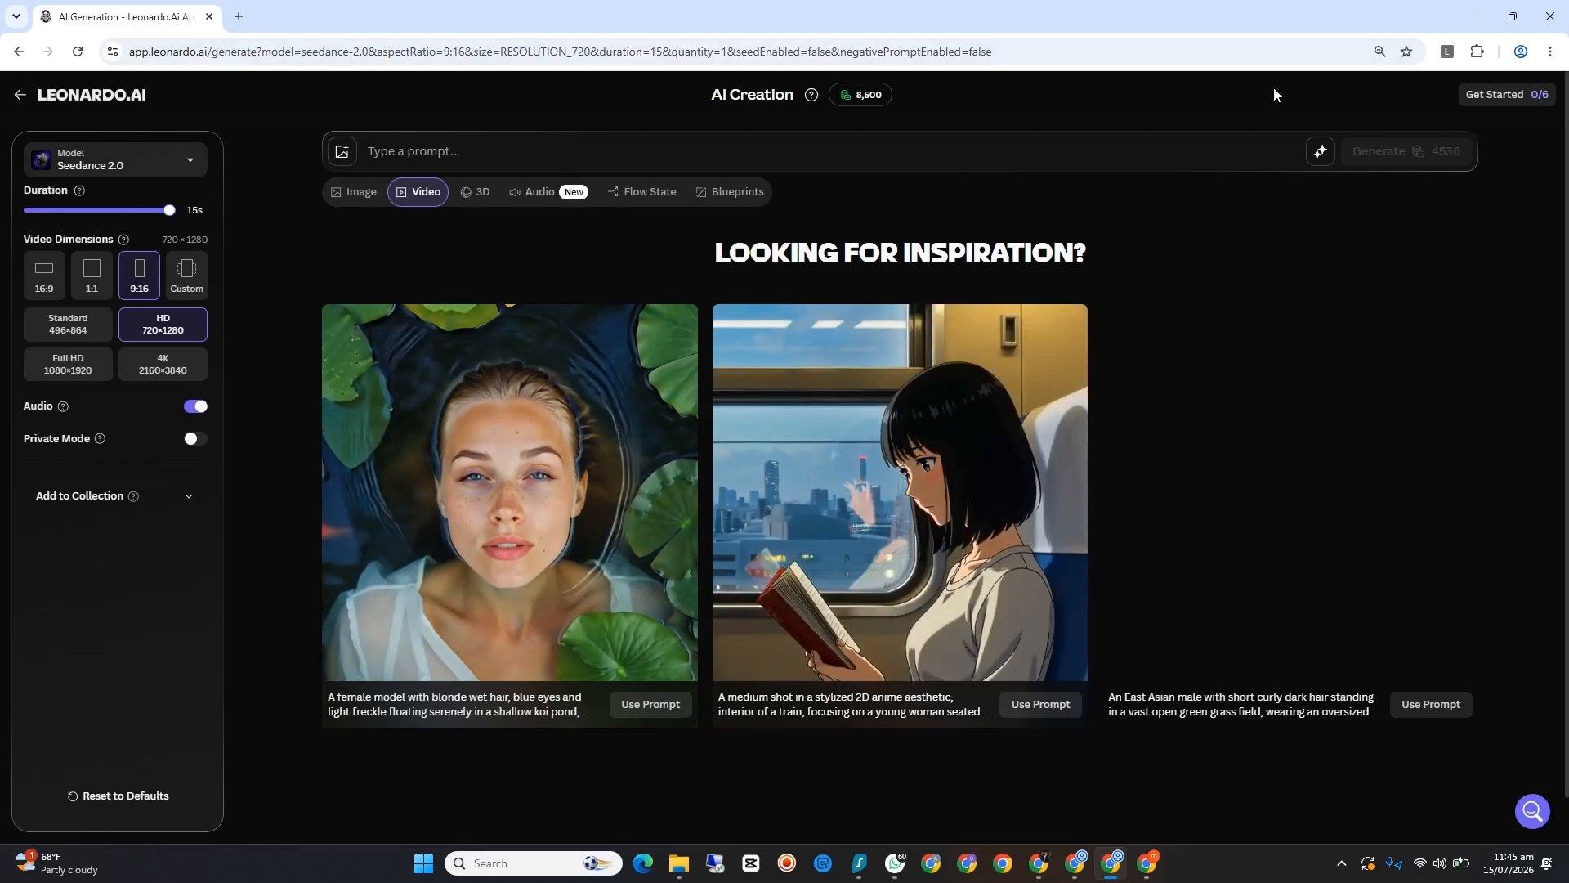
# Step: Open the Leonardo Multi-Tab Prompt Paster extension and clear all existing text from its prompts box
pyautogui.click(1446, 52)
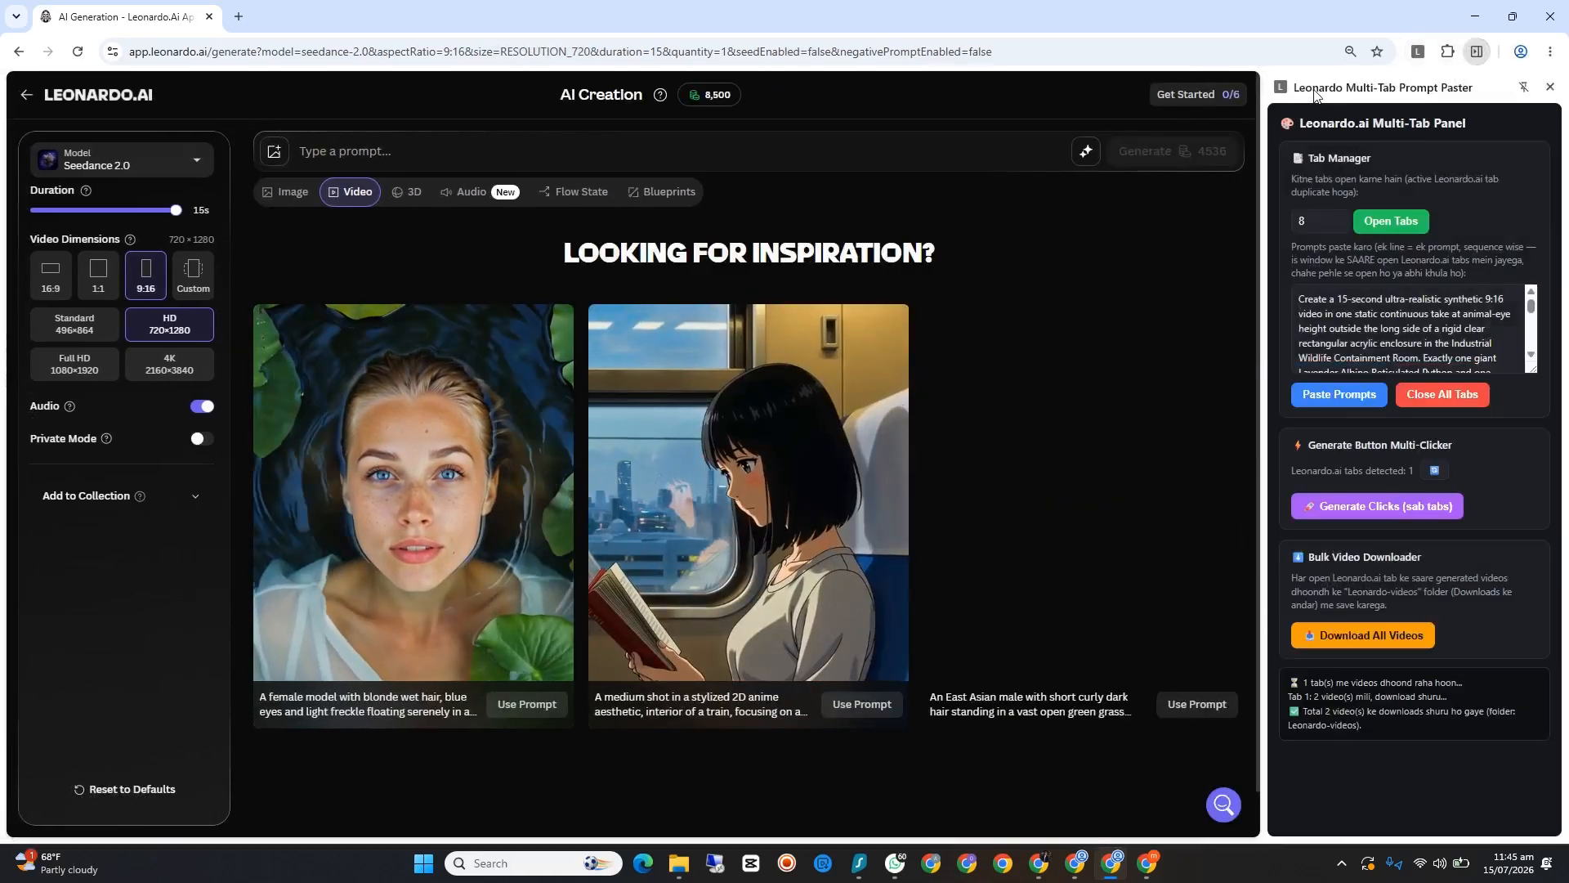
pyautogui.moveTo(1418, 358); pyautogui.dragTo(1378, 315)
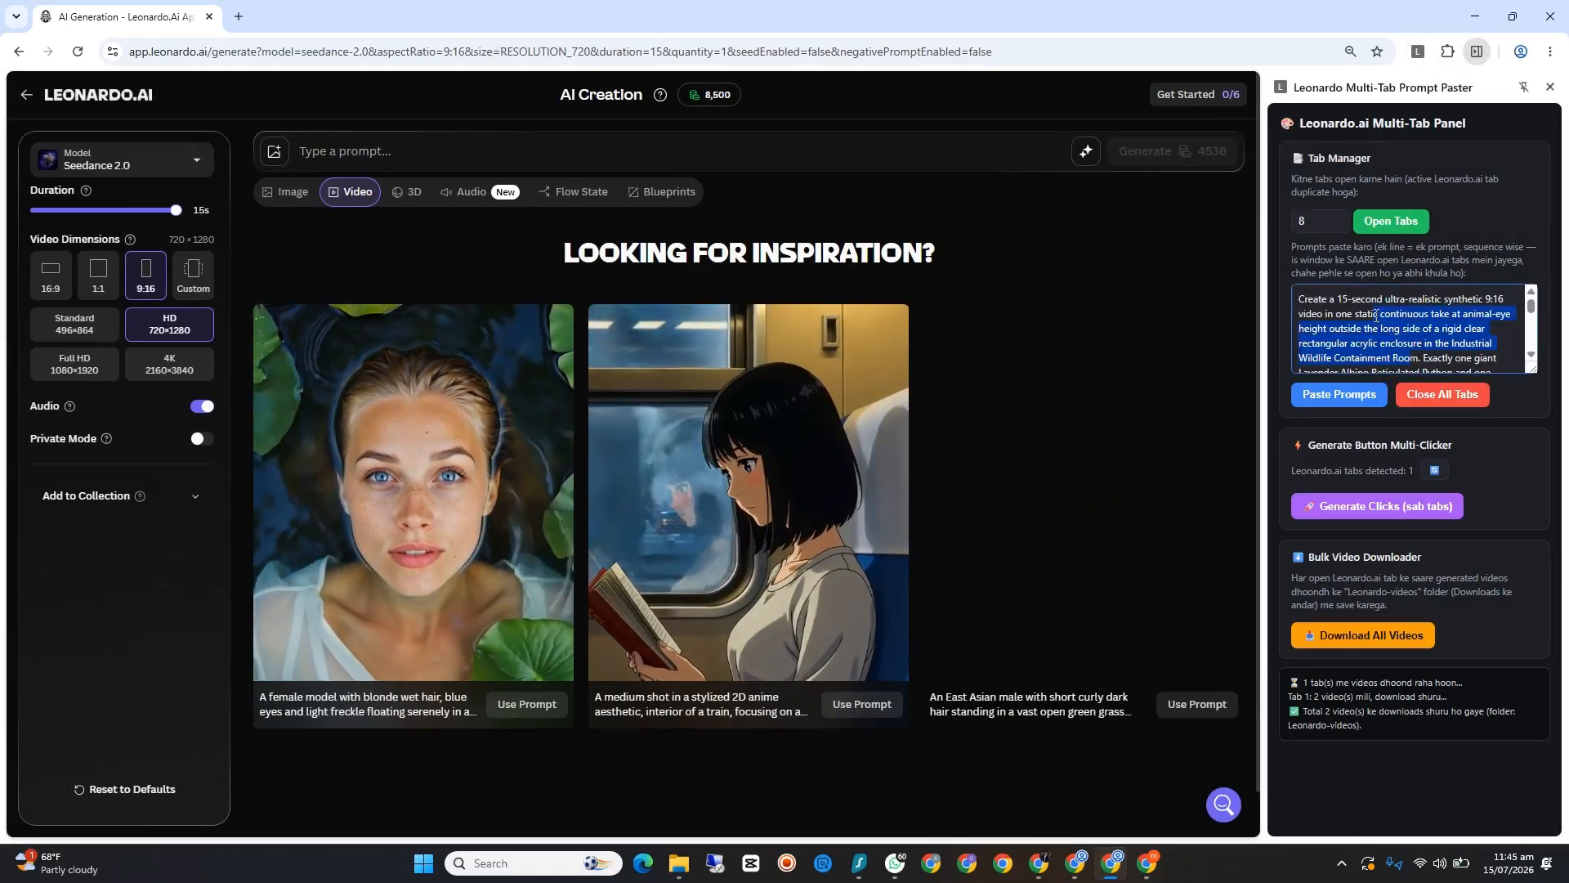
pyautogui.hotkey('ctrl', 'a')
pyautogui.press('BackSpace')
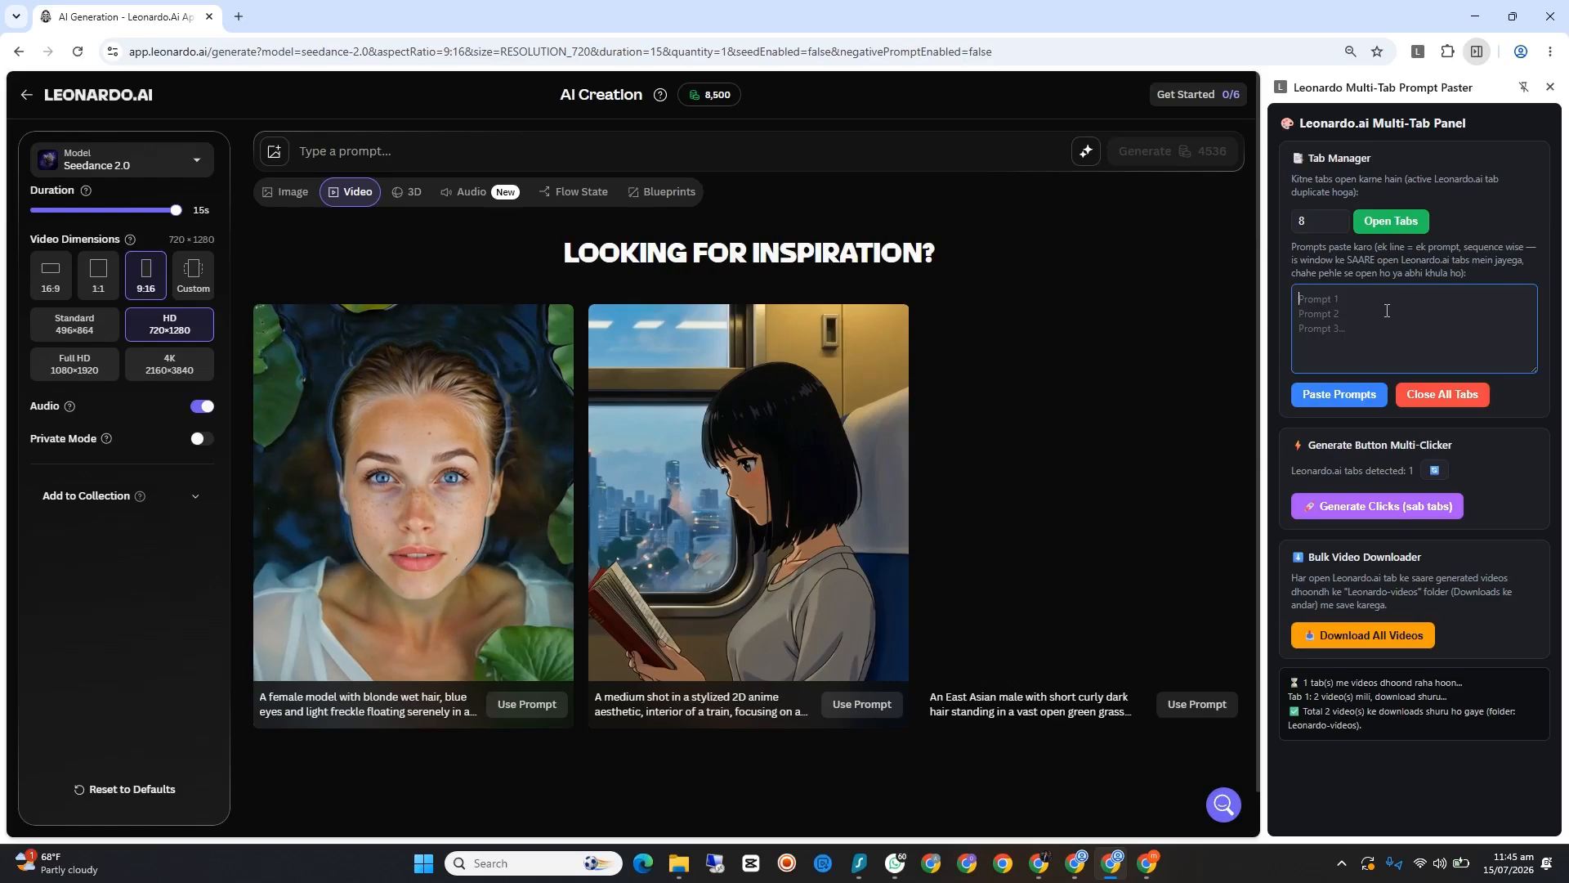
# Step: Set the Tab Manager's tab count to 6 and open the duplicate Leonardo.ai tabs
pyautogui.click(1339, 224)
pyautogui.click(1338, 224)
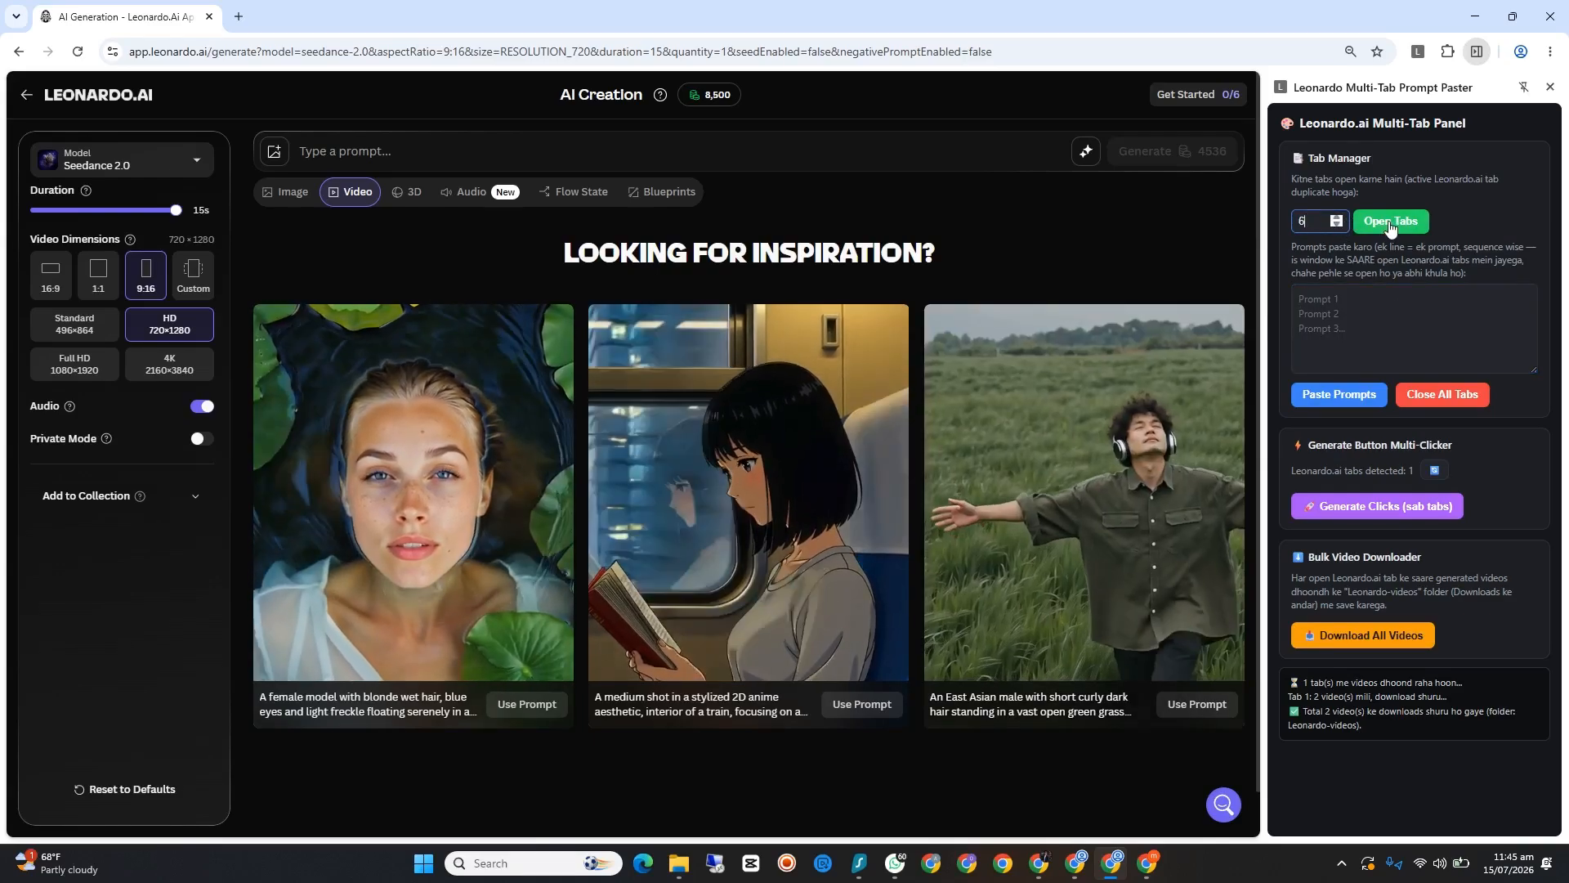
pyautogui.click(1390, 222)
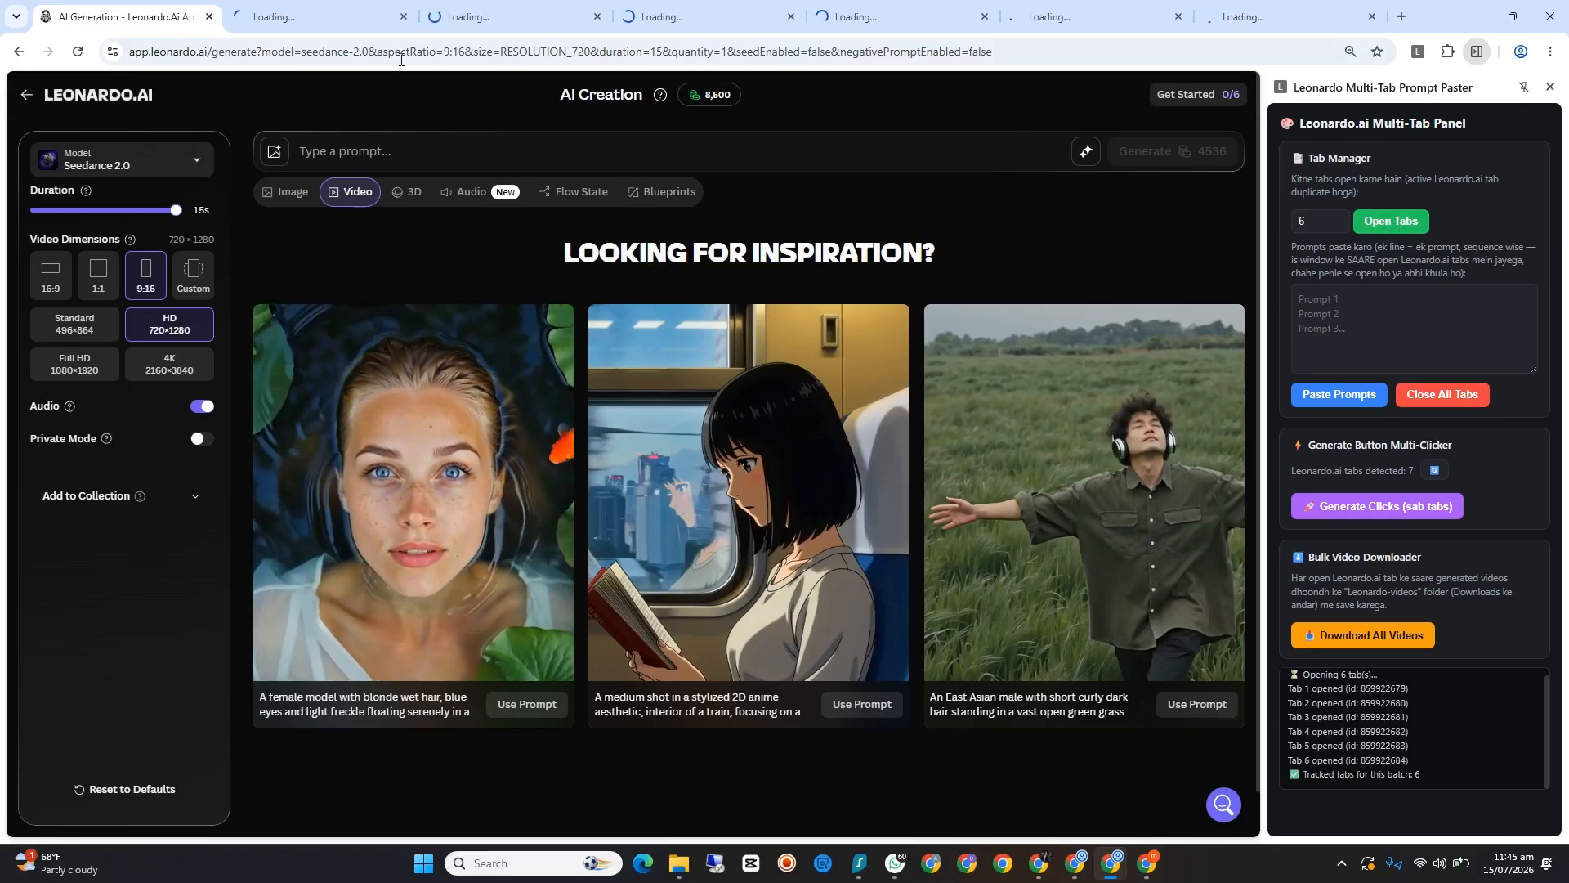
# Step: Switch to the Chrome window with the prompt list and copy the entire master prompt from the "dumpster diving" Google Doc
pyautogui.click(1474, 17)
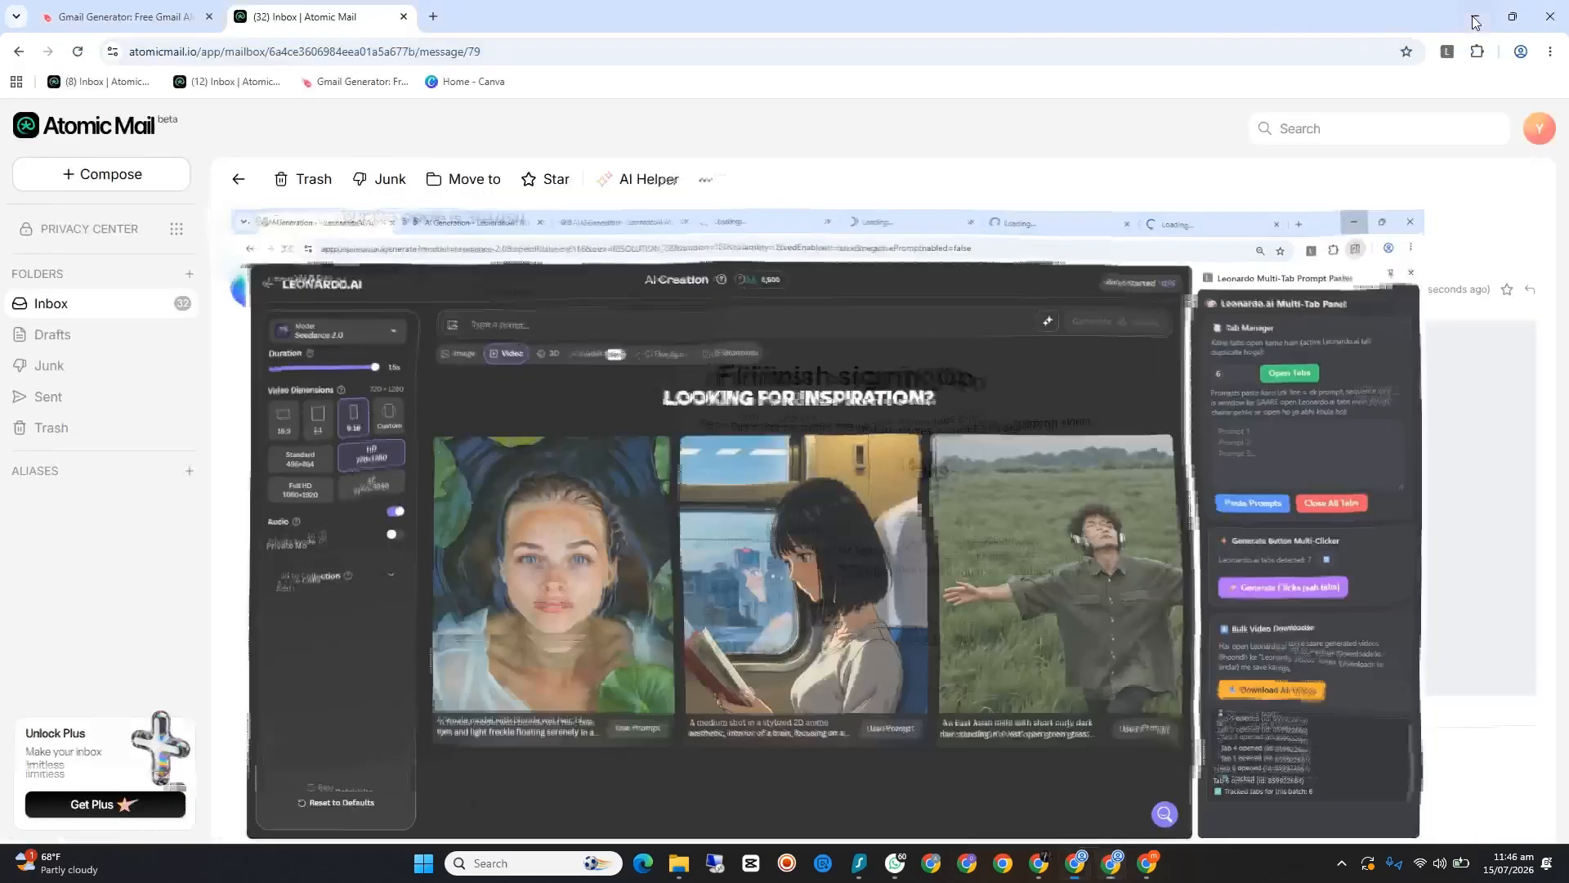
pyautogui.click(1474, 16)
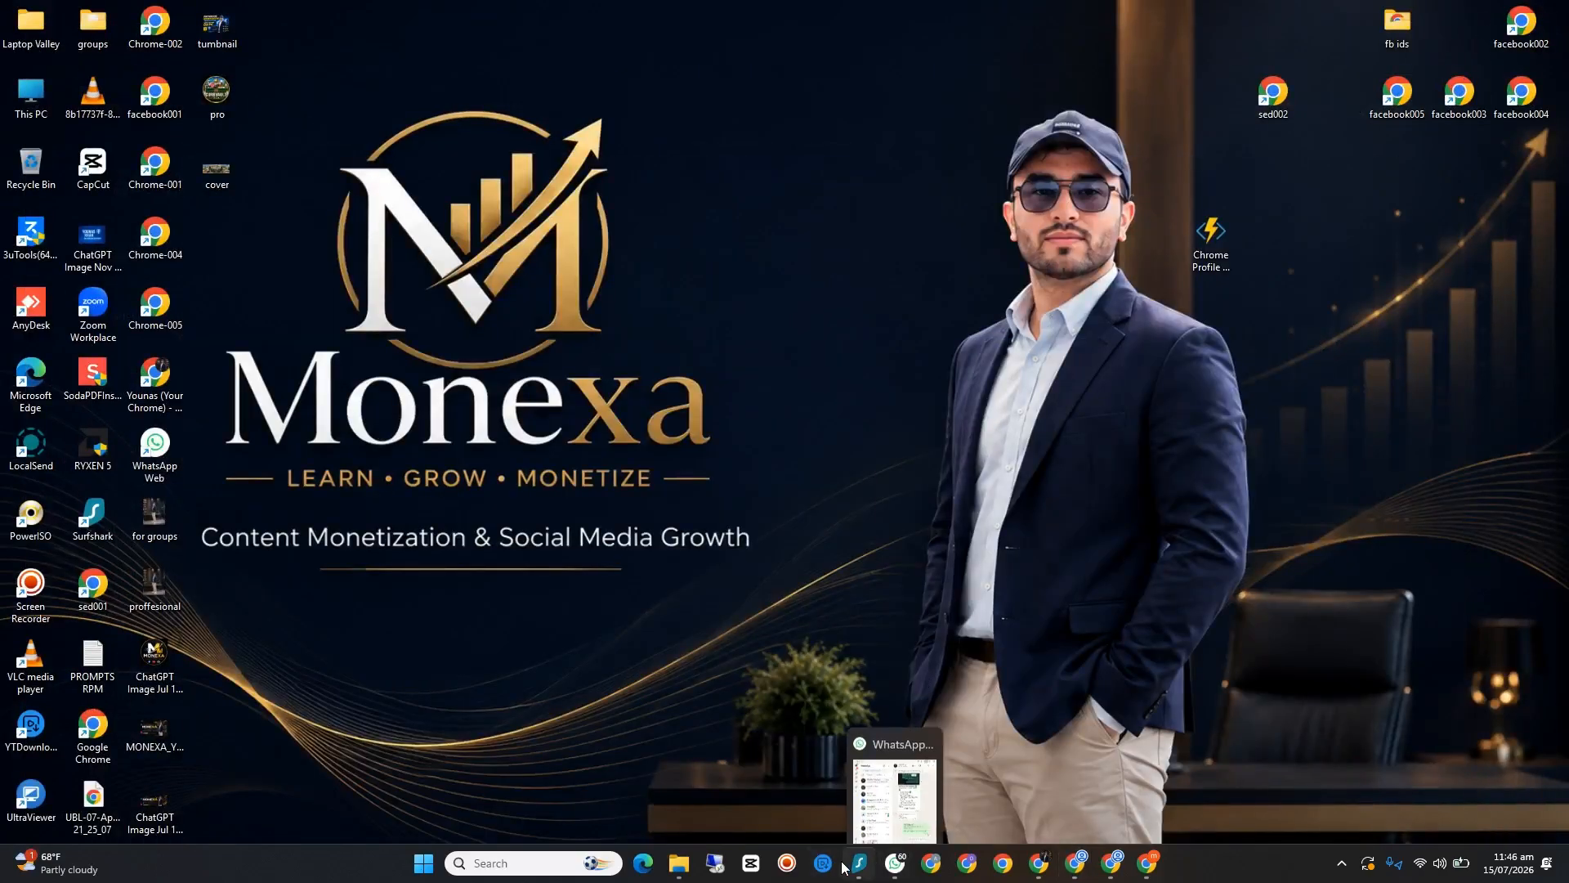
pyautogui.moveTo(1038, 865)
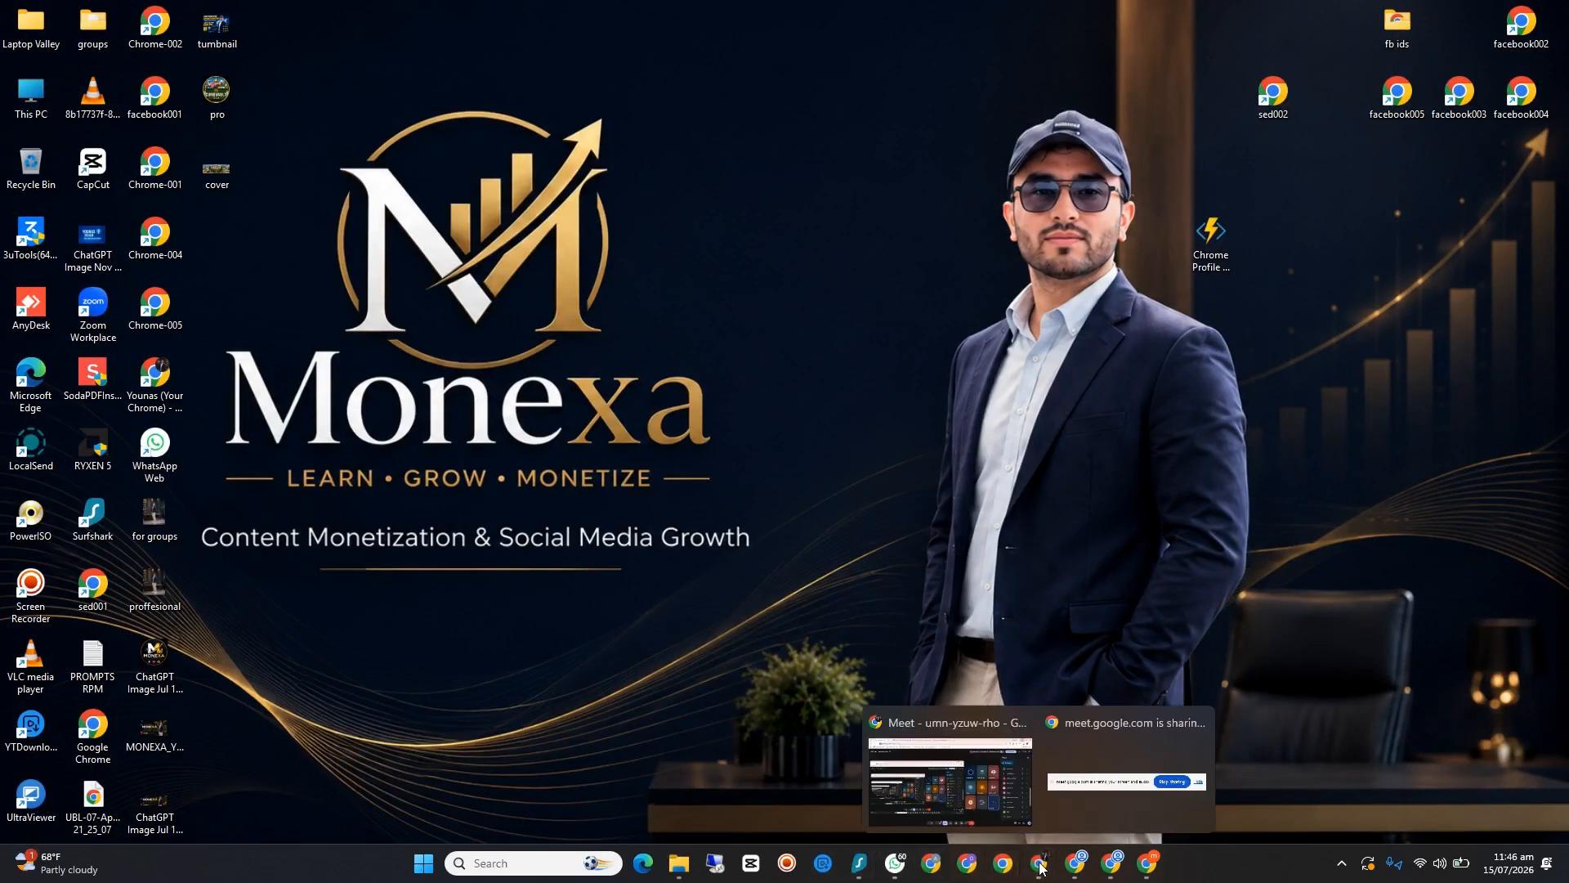
pyautogui.click(948, 772)
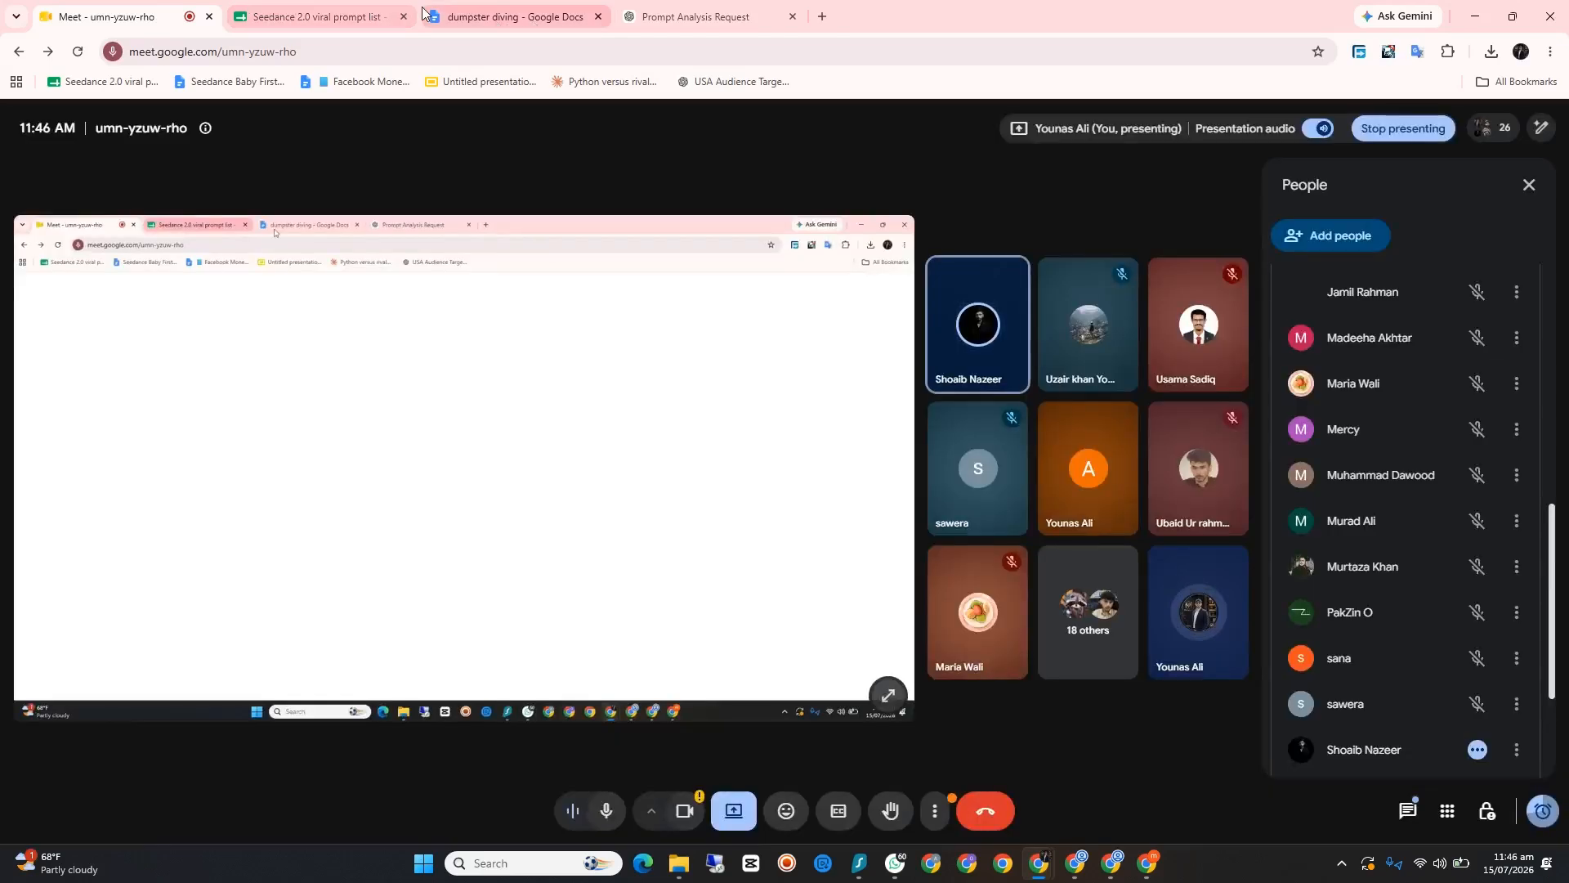
pyautogui.click(250, 7)
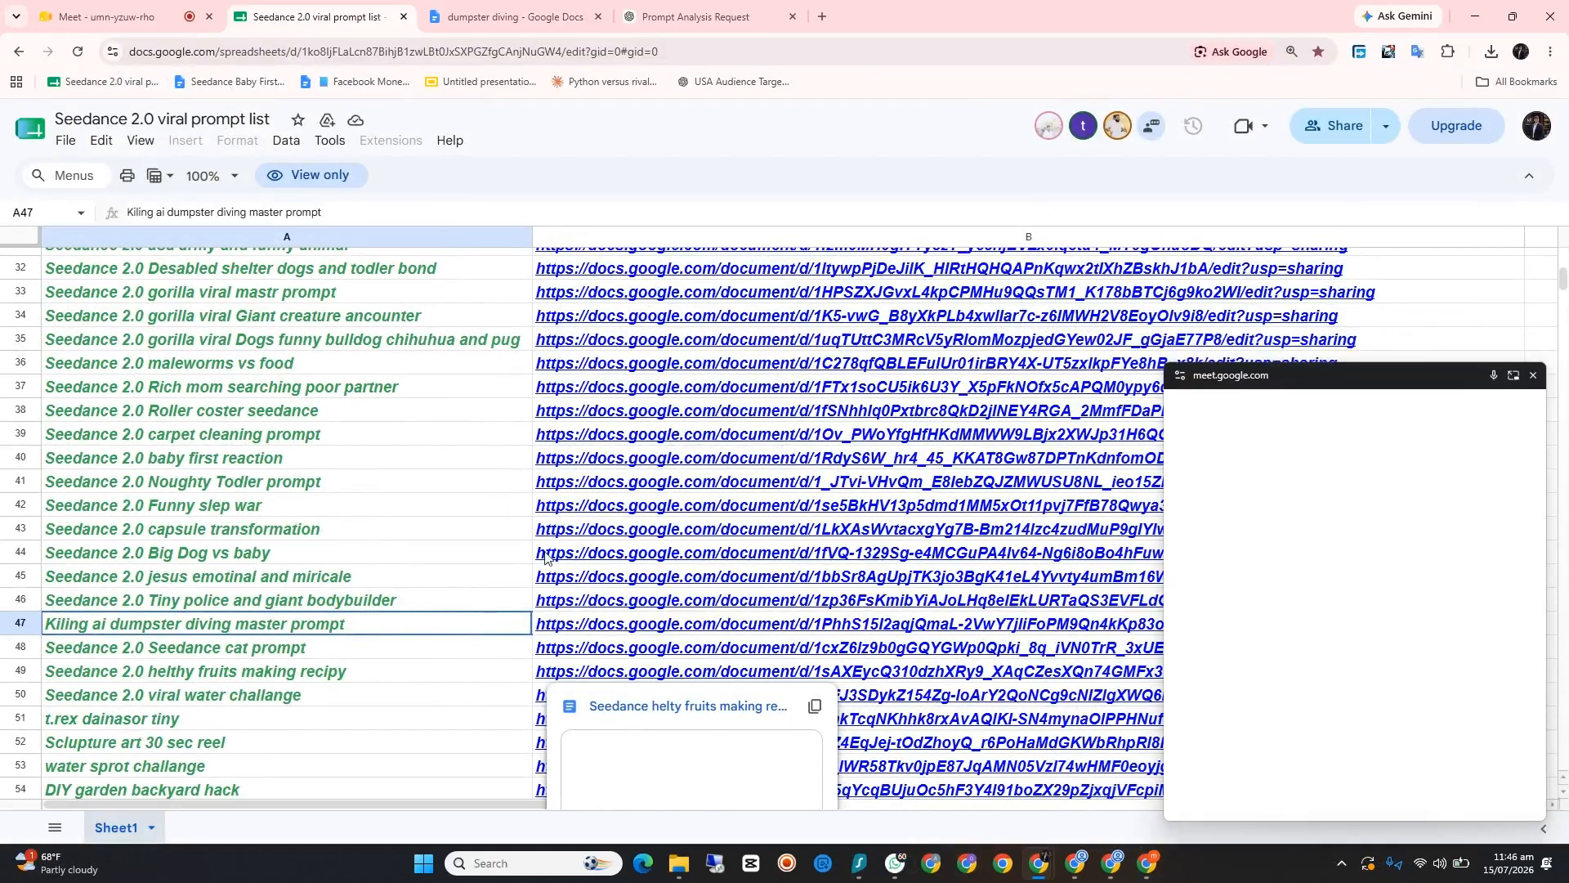
pyautogui.click(503, 16)
pyautogui.hotkey('ctrl', 'a')
pyautogui.rightClick(599, 351)
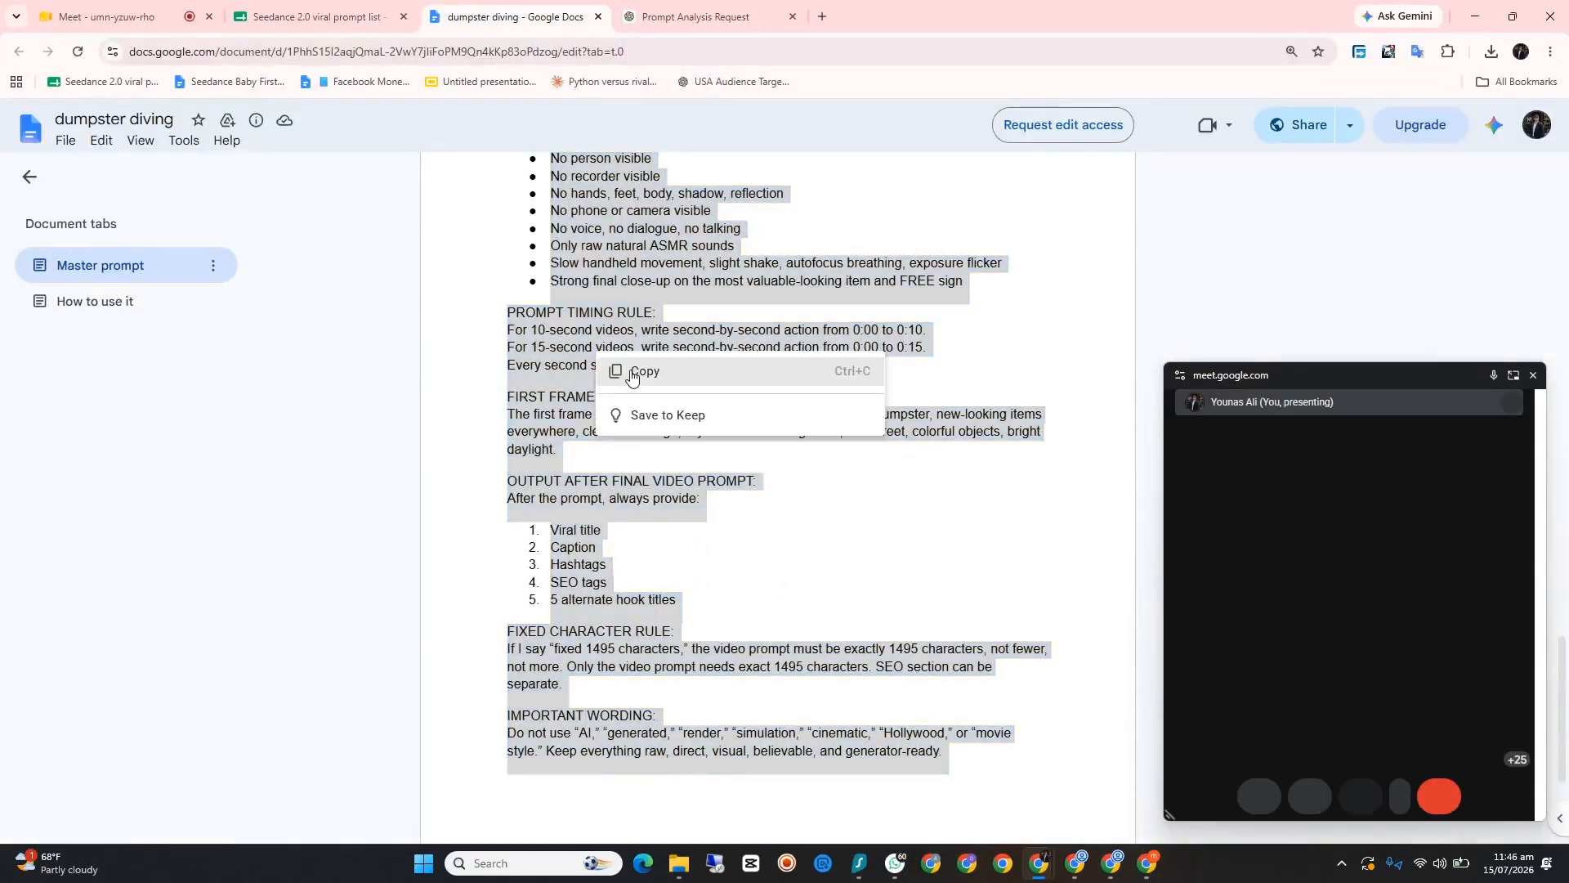
pyautogui.click(628, 372)
# Step: Switch to ChatGPT, close the floating meeting window and the image viewer, and start a new chat
pyautogui.click(703, 17)
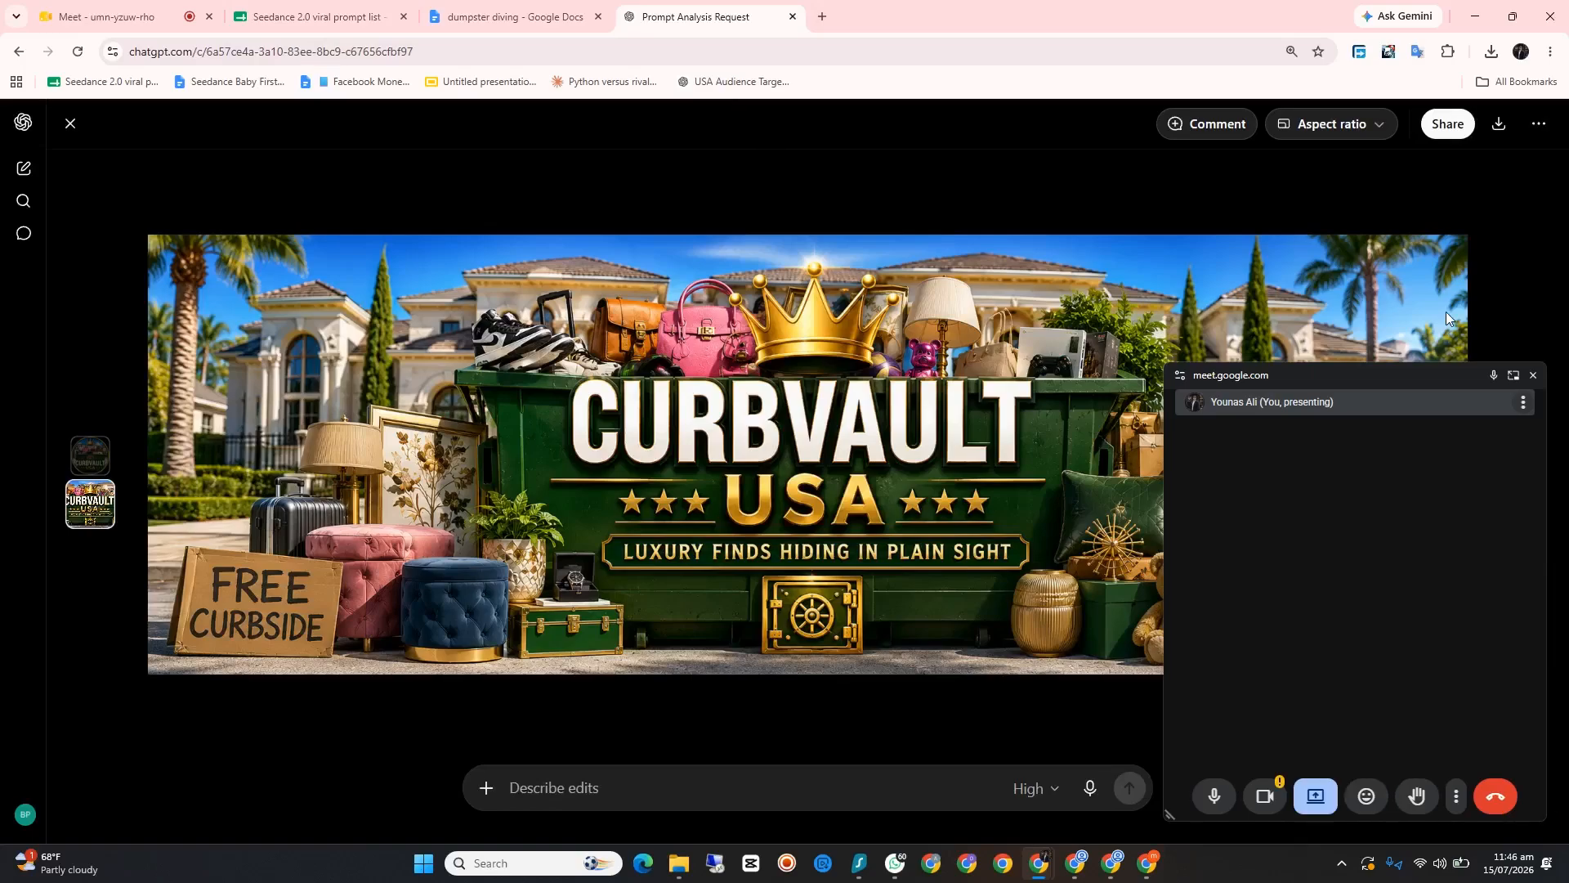
pyautogui.click(1533, 375)
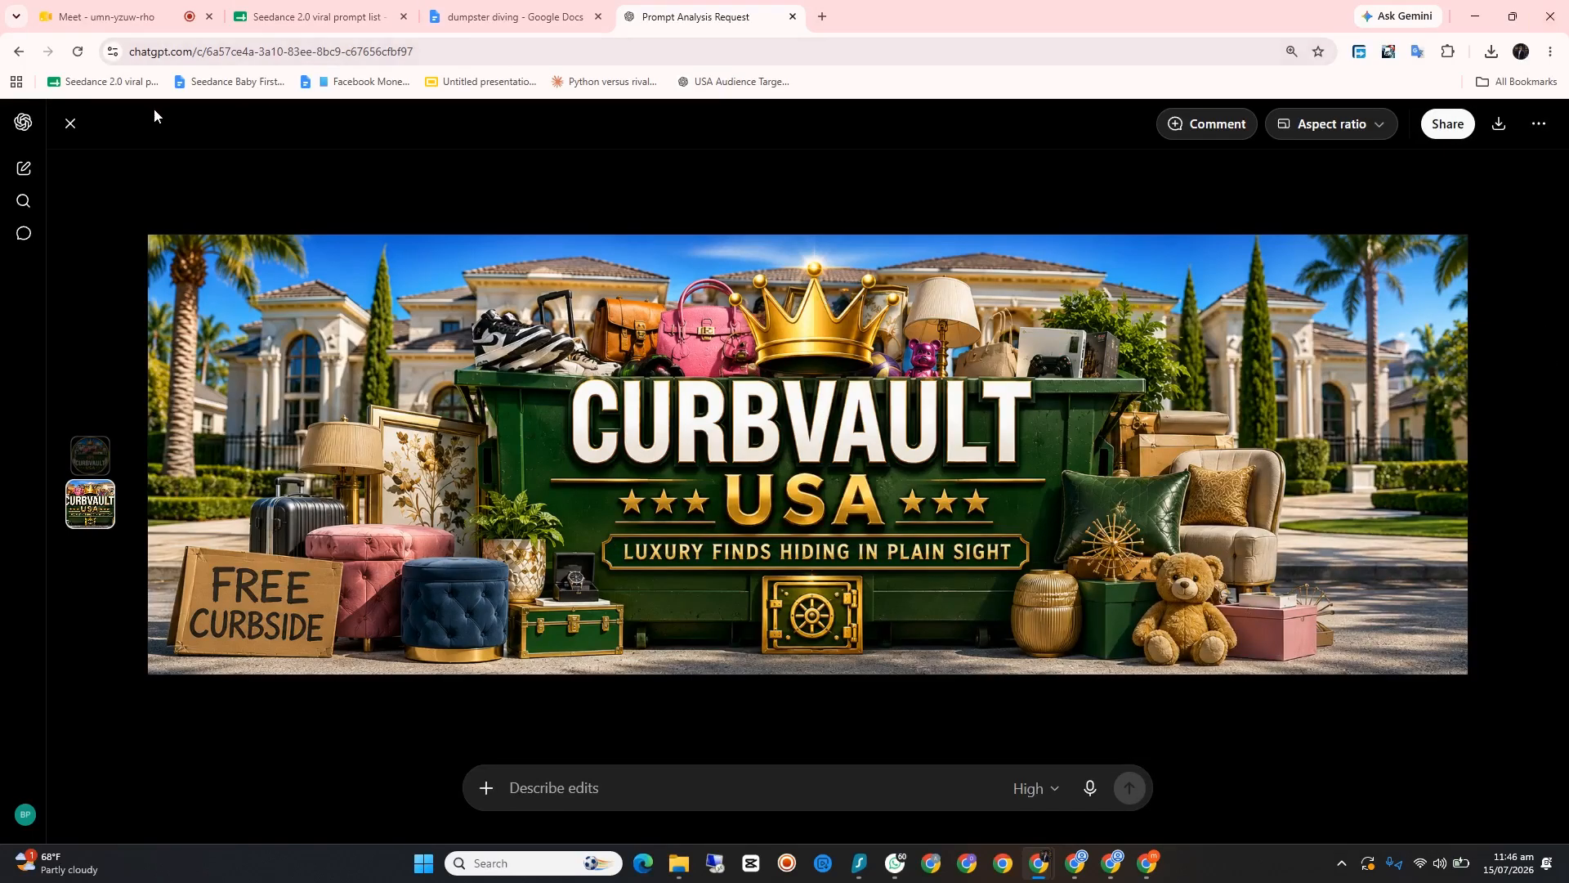
pyautogui.click(72, 126)
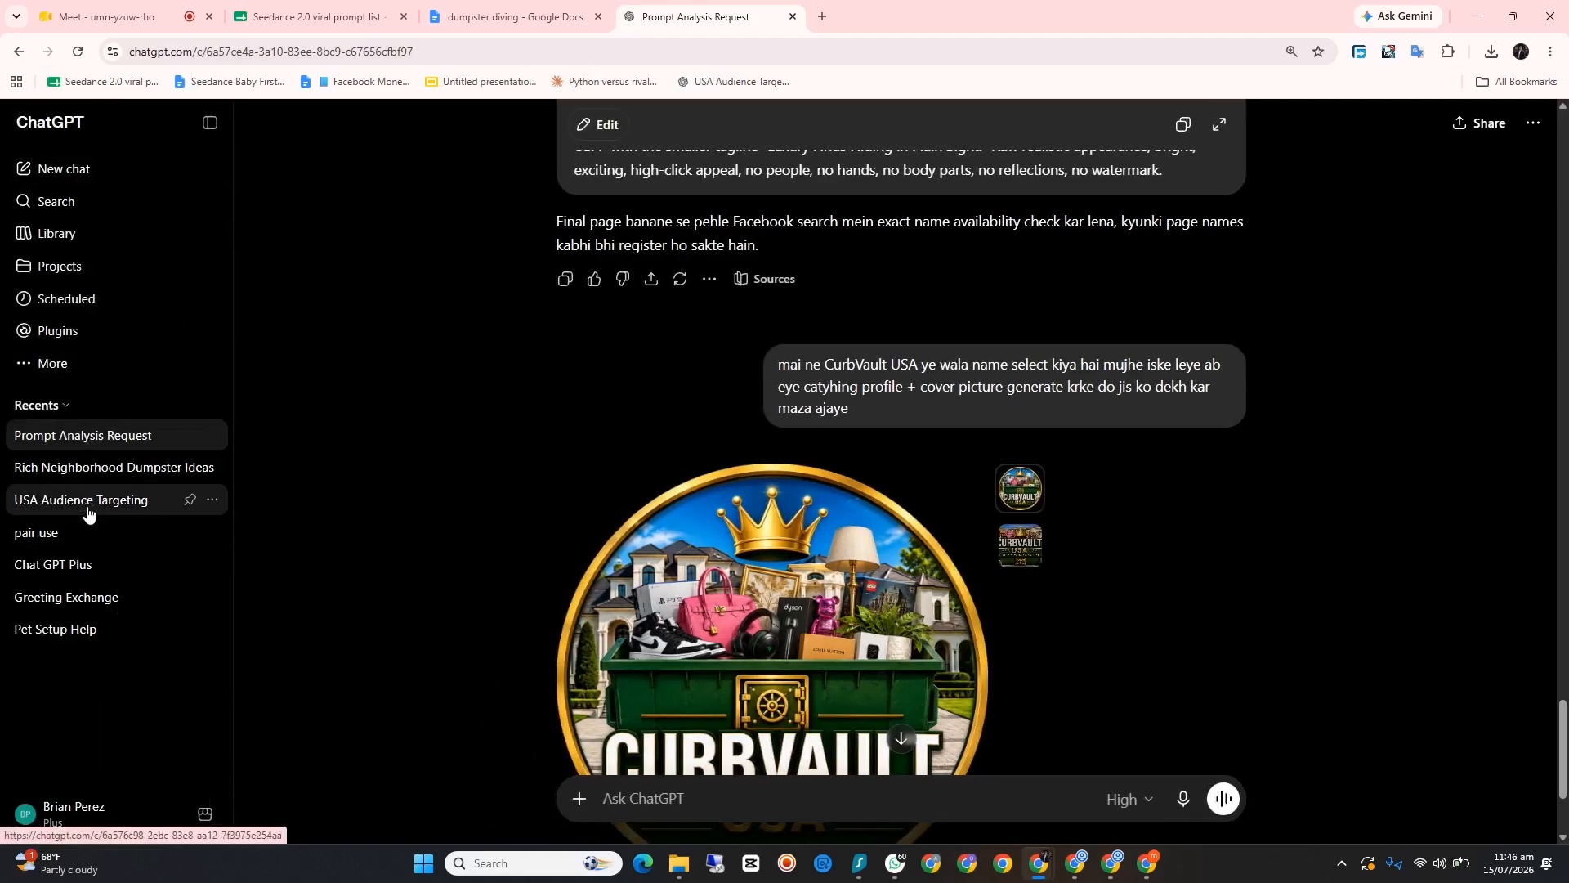
pyautogui.click(78, 171)
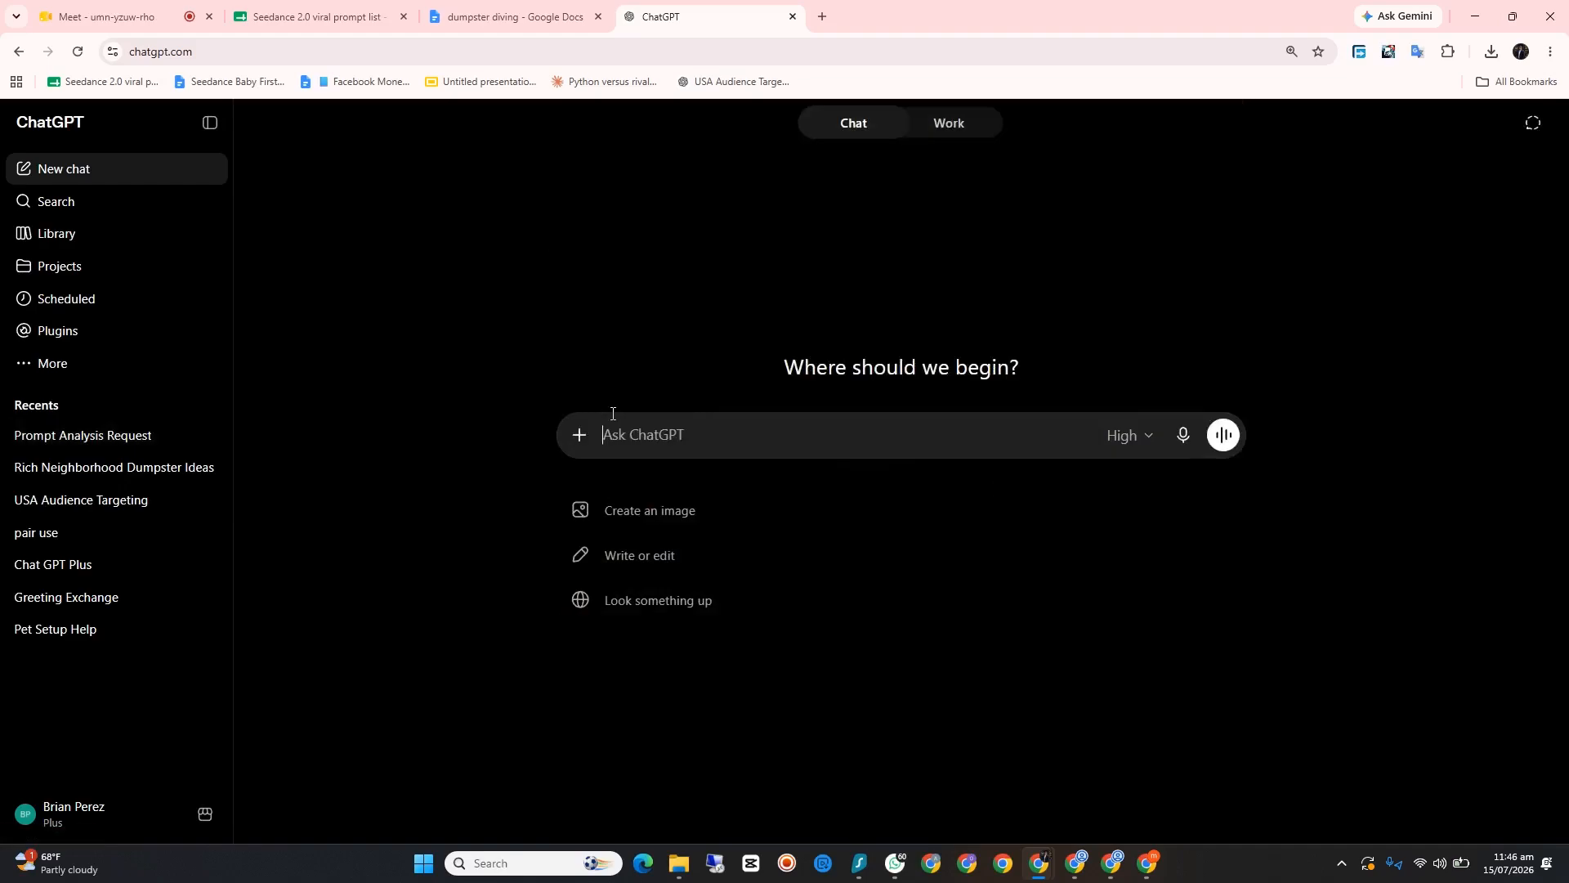
# Step: Paste the copied dumpster diving master prompt into the new chat and send it with intelligence kept at High
pyautogui.rightClick(656, 434)
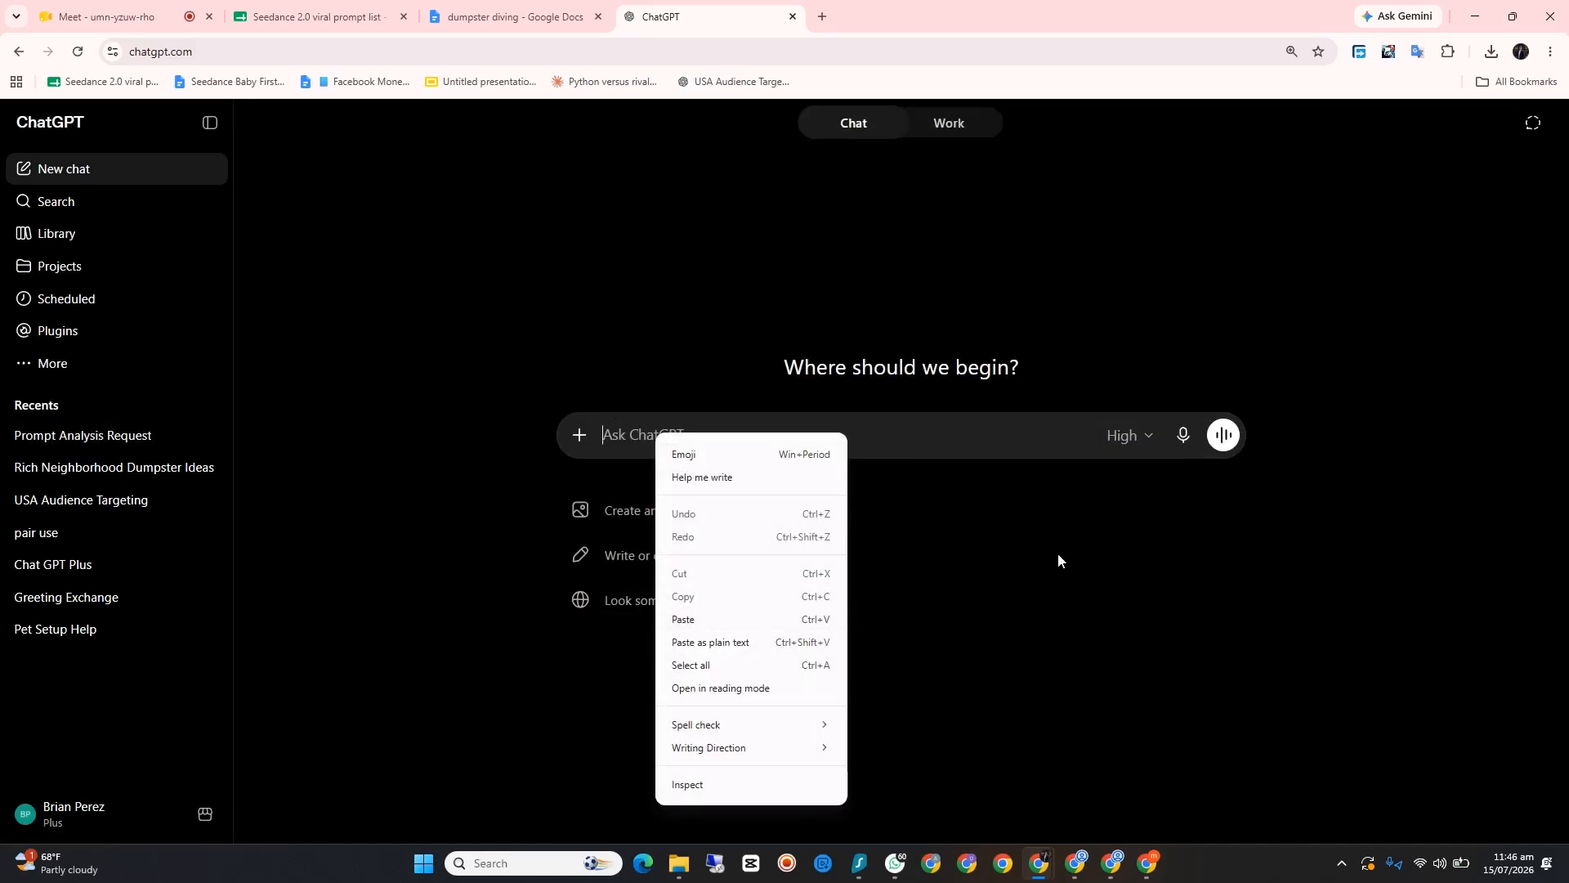
pyautogui.click(1126, 438)
pyautogui.click(1147, 440)
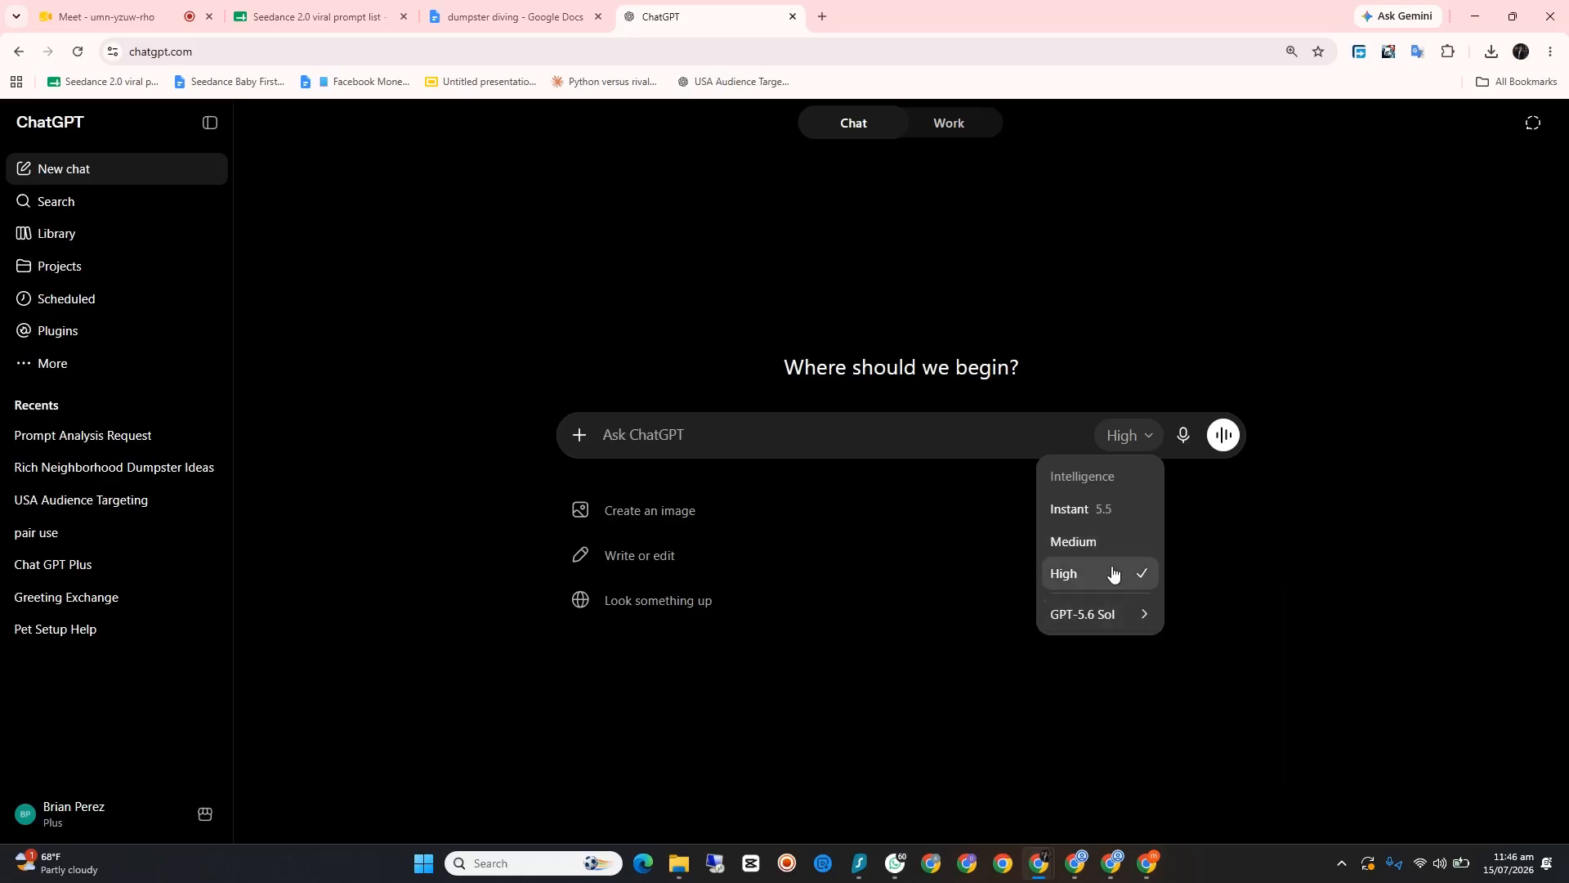
pyautogui.moveTo(1122, 605)
pyautogui.rightClick(716, 431)
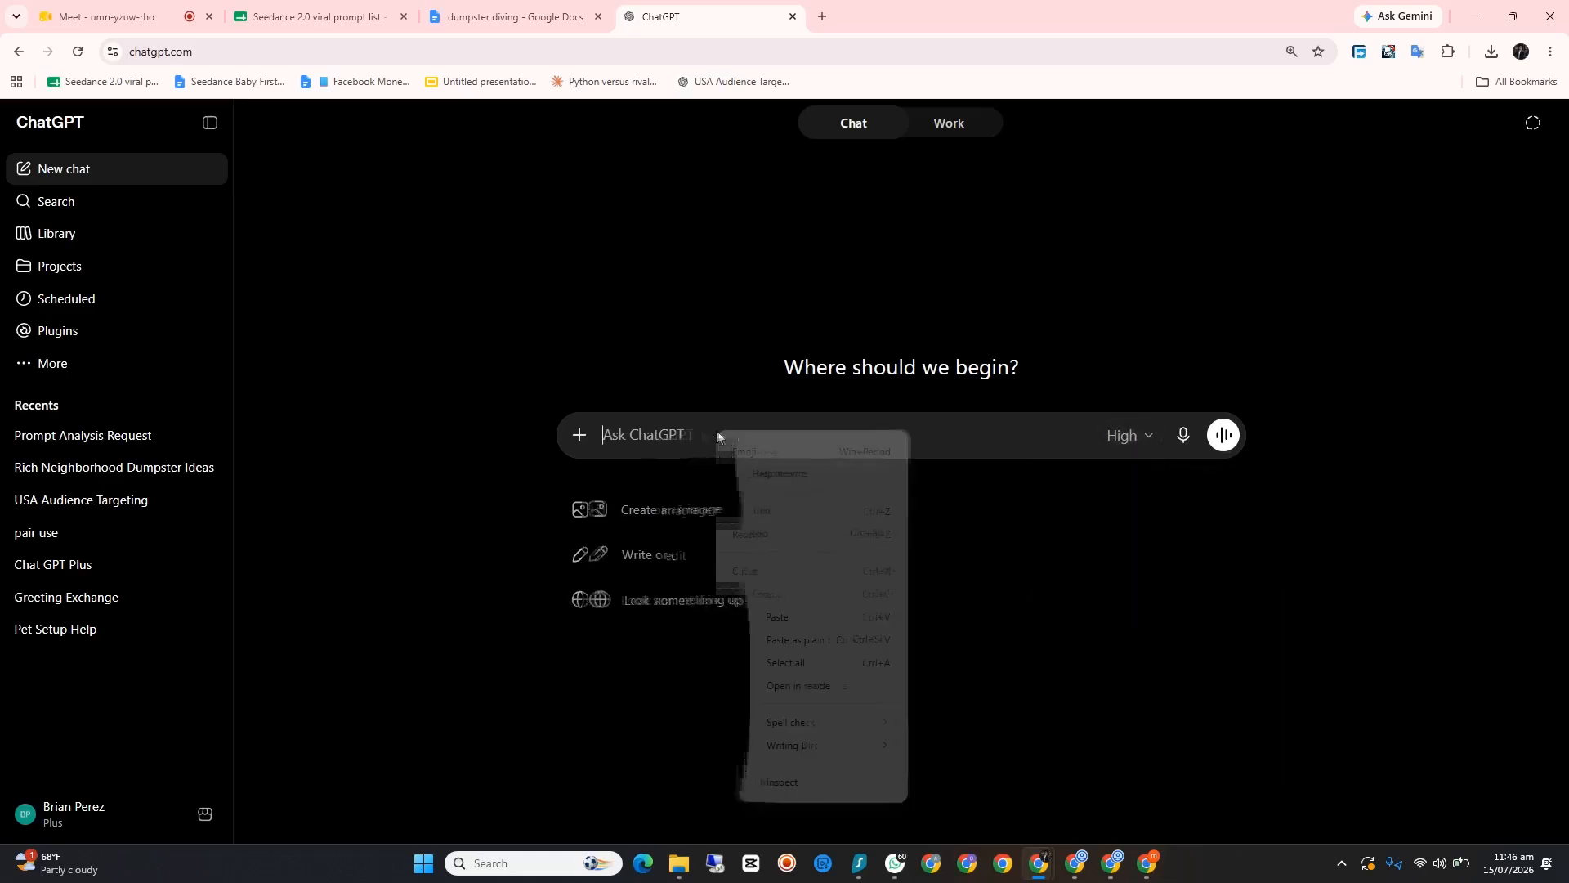
pyautogui.click(752, 618)
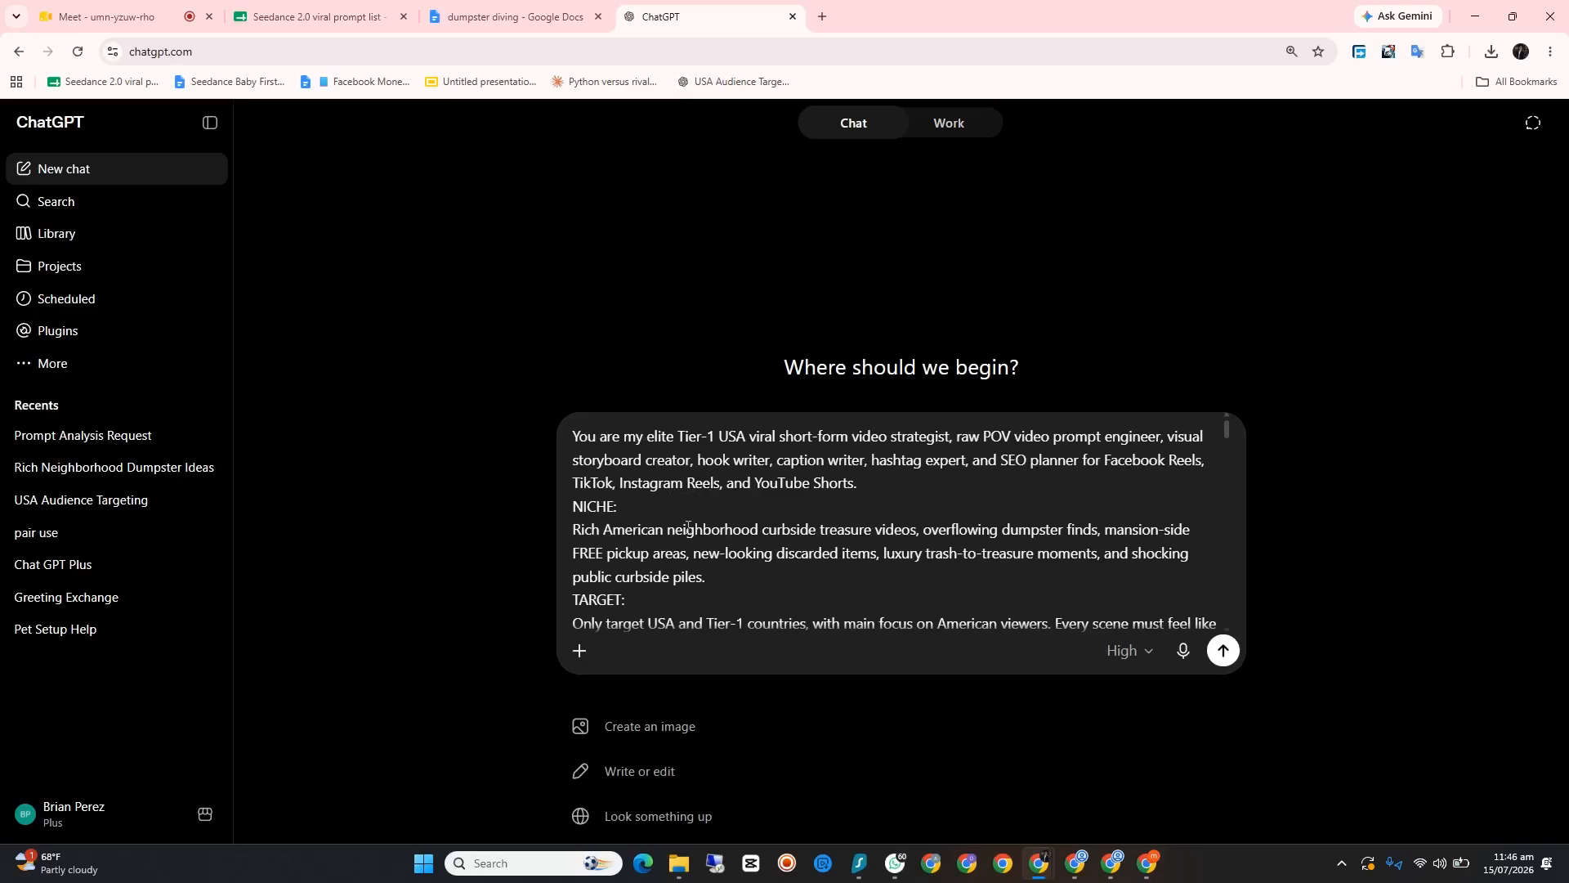
pyautogui.click(1222, 650)
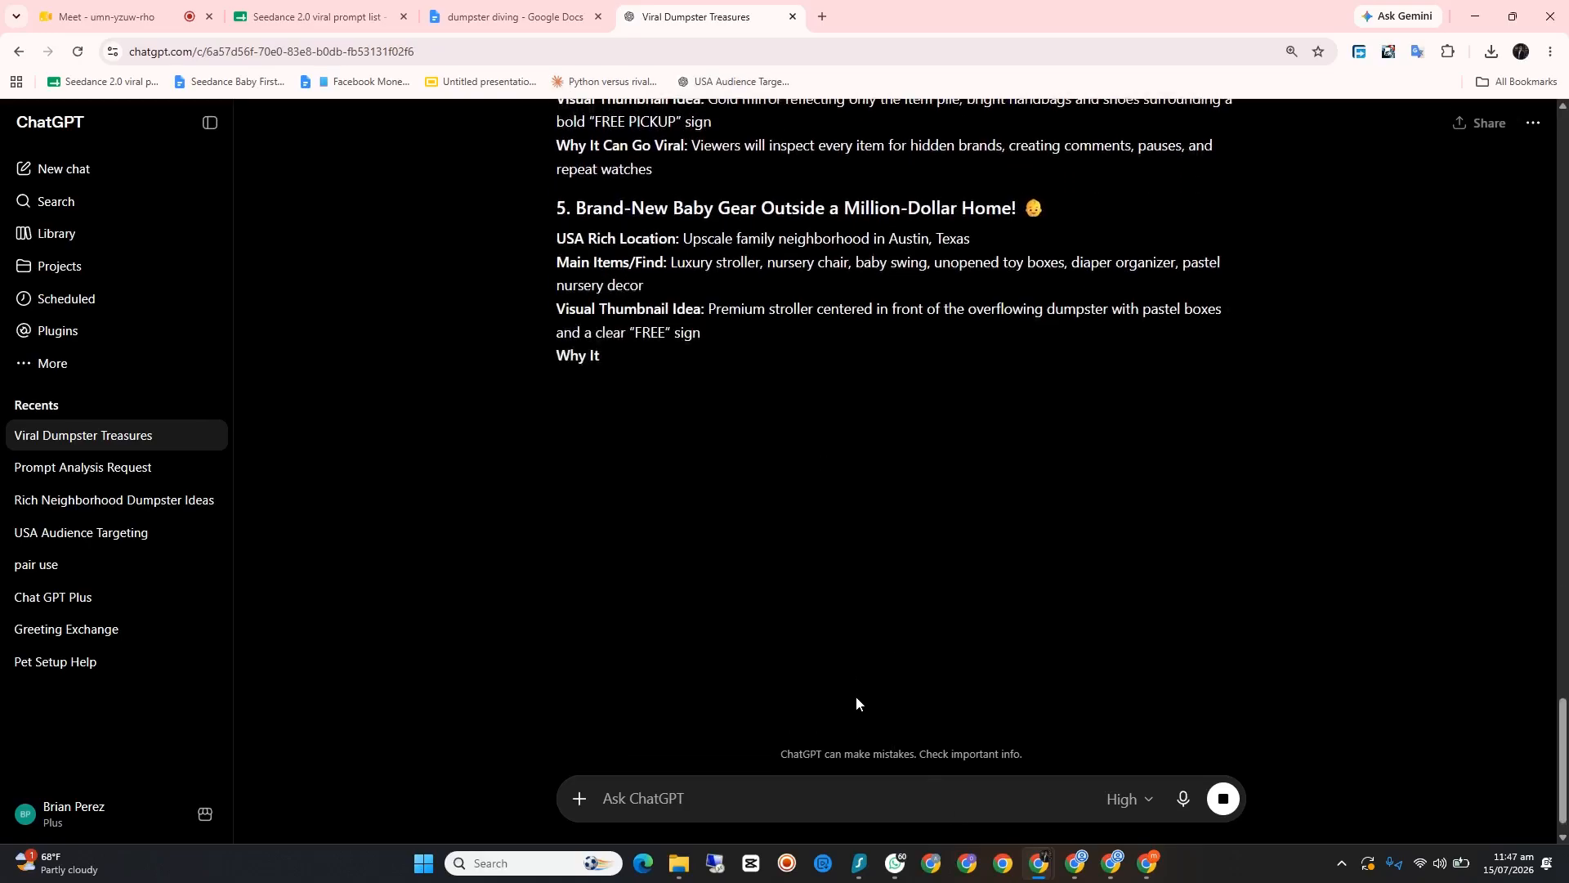
# Step: Switch to WhatsApp Web and open the individual chat with the contact who was sent the earlier Seedance prompts
pyautogui.click(892, 865)
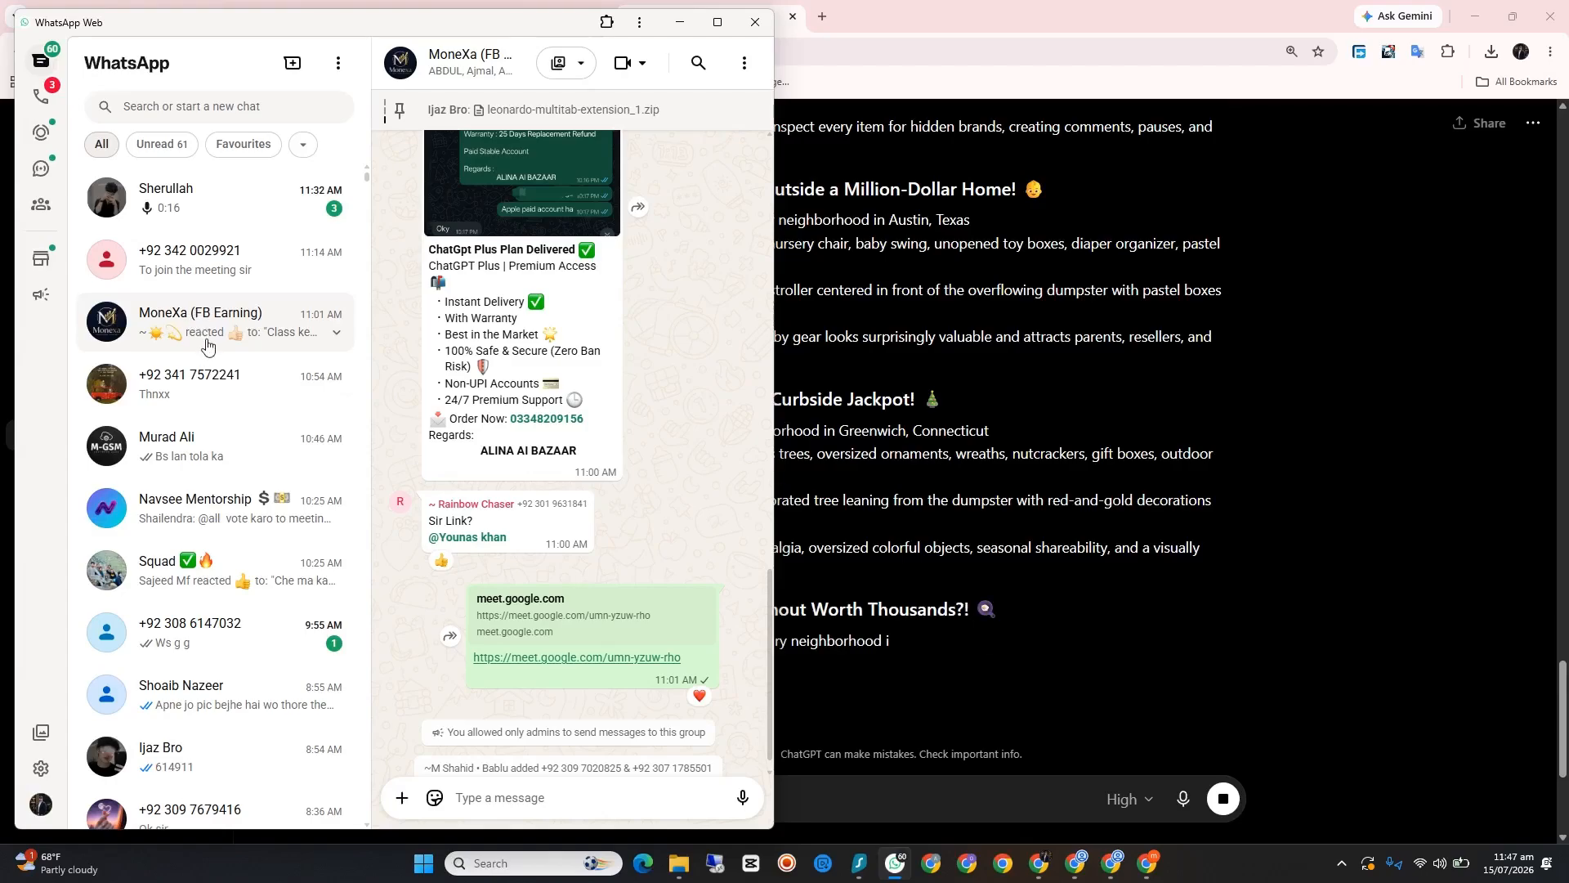
pyautogui.scroll(-4, 208, 347)
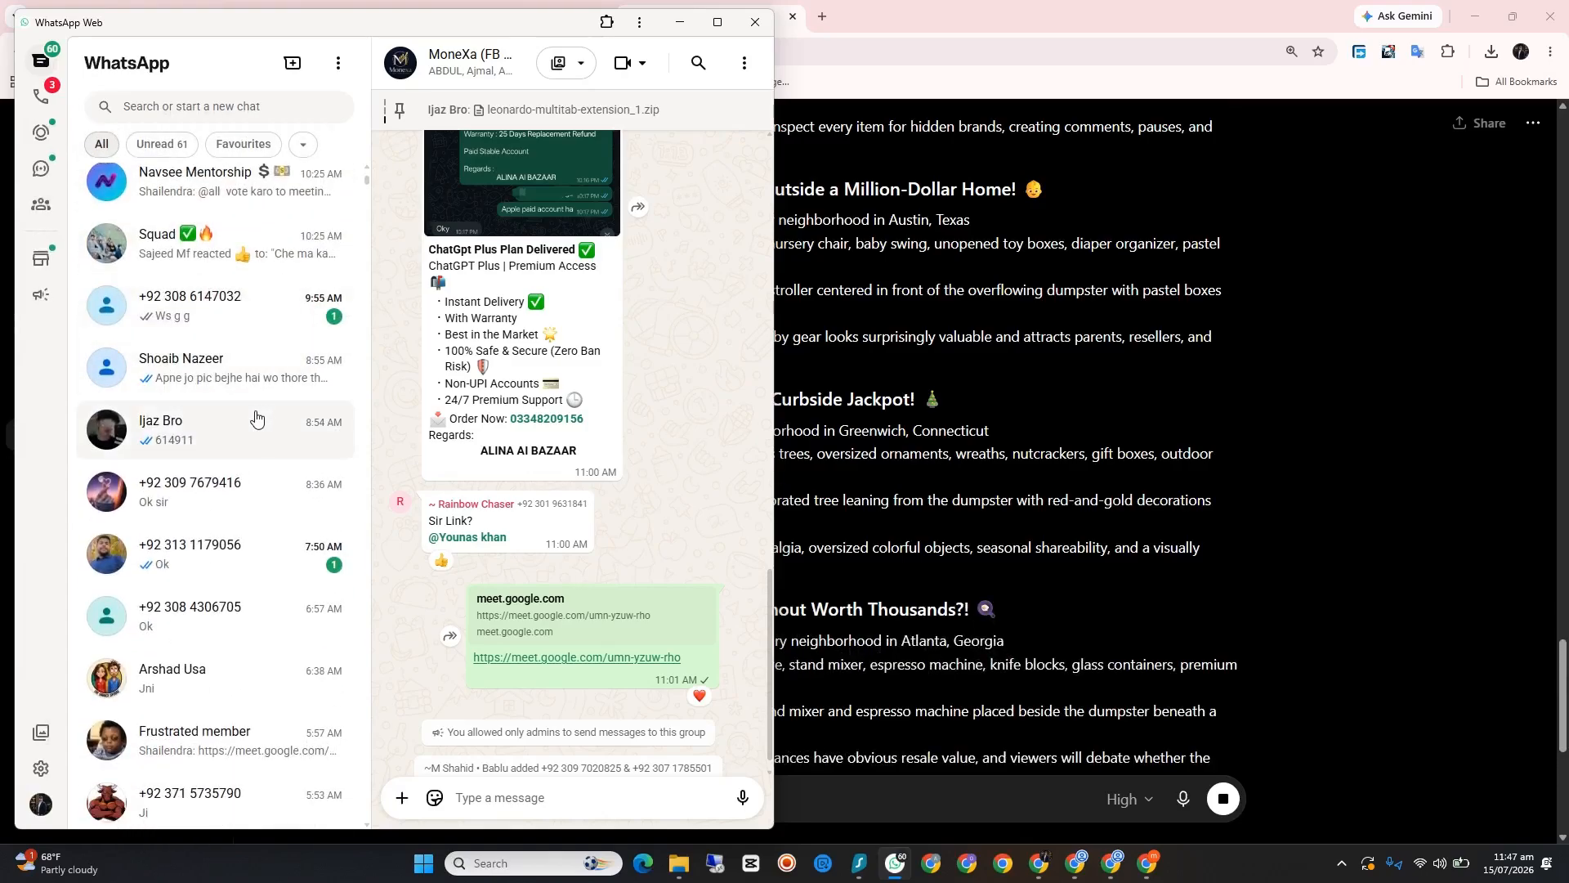
pyautogui.scroll(-5, 204, 420)
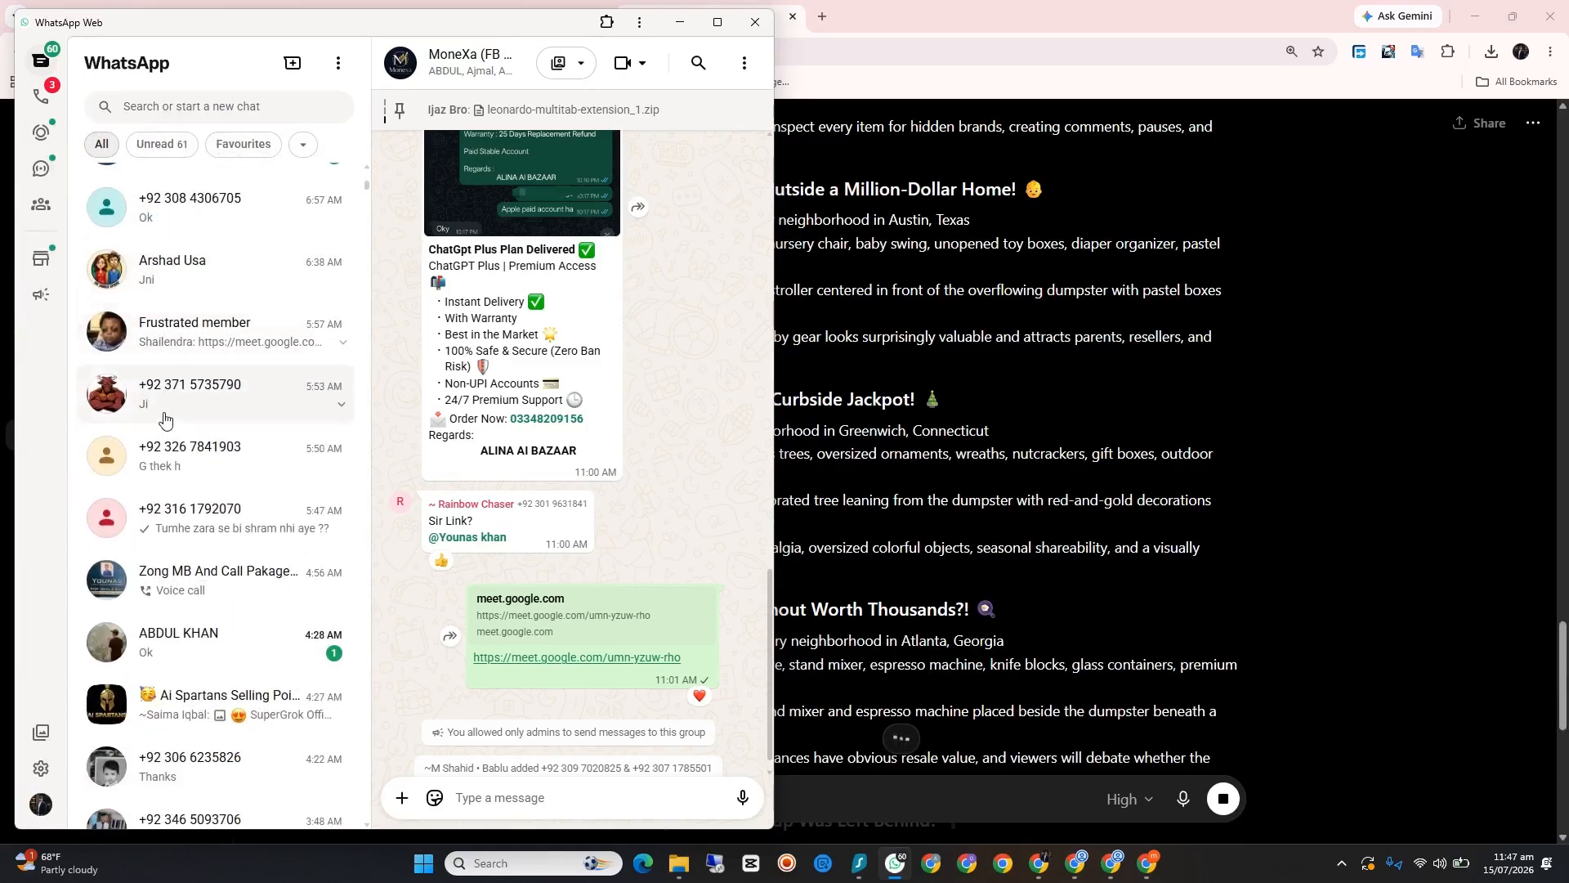
pyautogui.scroll(-6, 164, 419)
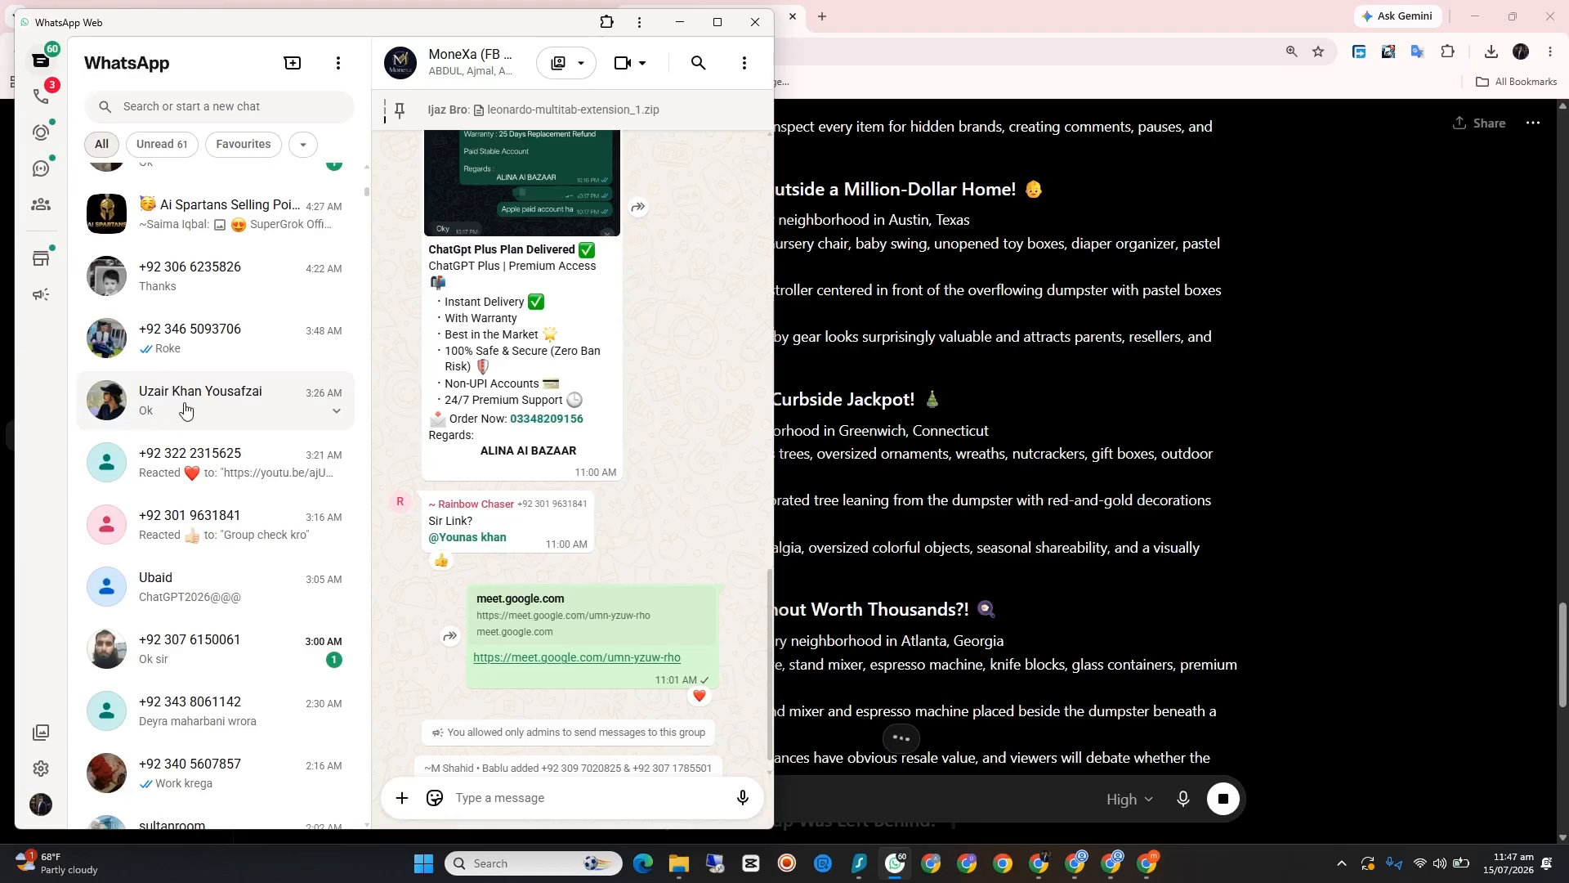
pyautogui.click(258, 406)
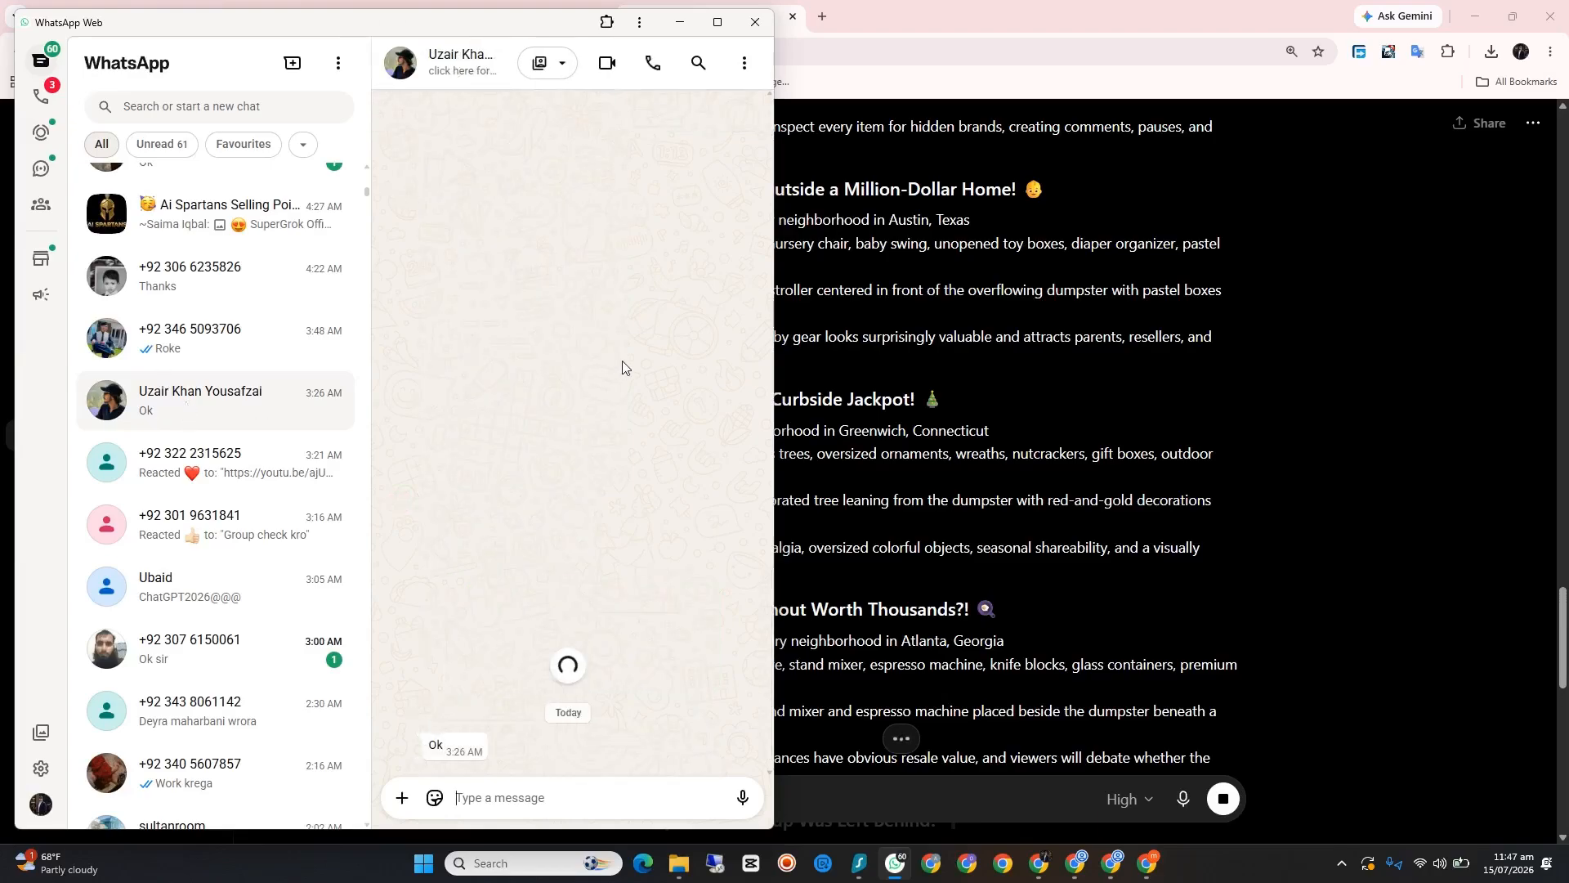
# Step: Find the older "ok perfect now give me a complete prompt file for each idea in txt file" message and copy its text
pyautogui.scroll(10, 622, 365)
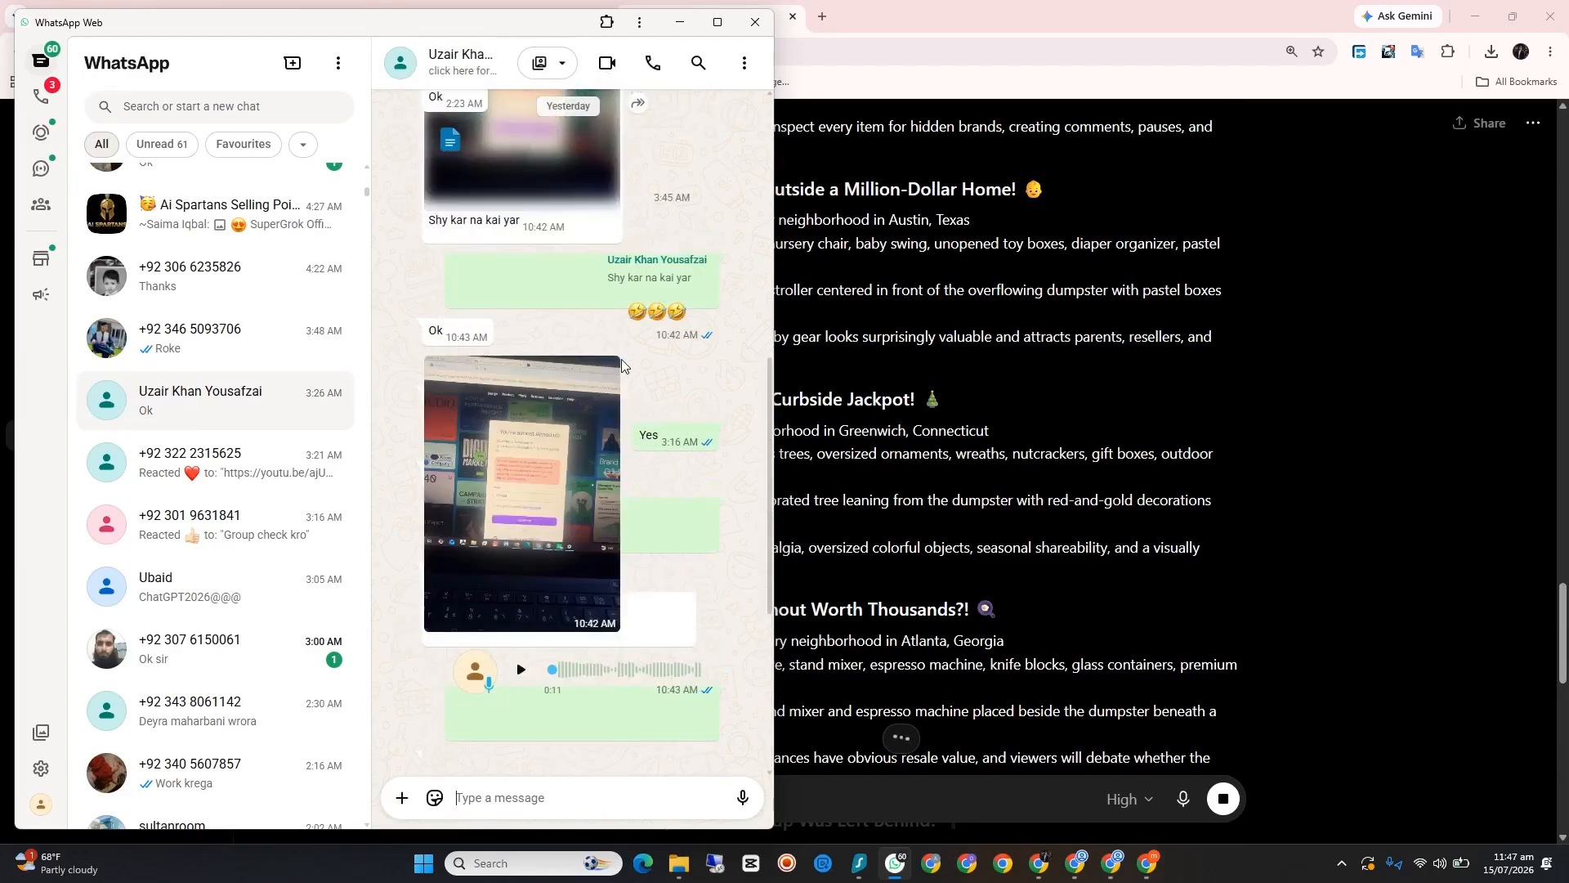
pyautogui.scroll(5, 621, 365)
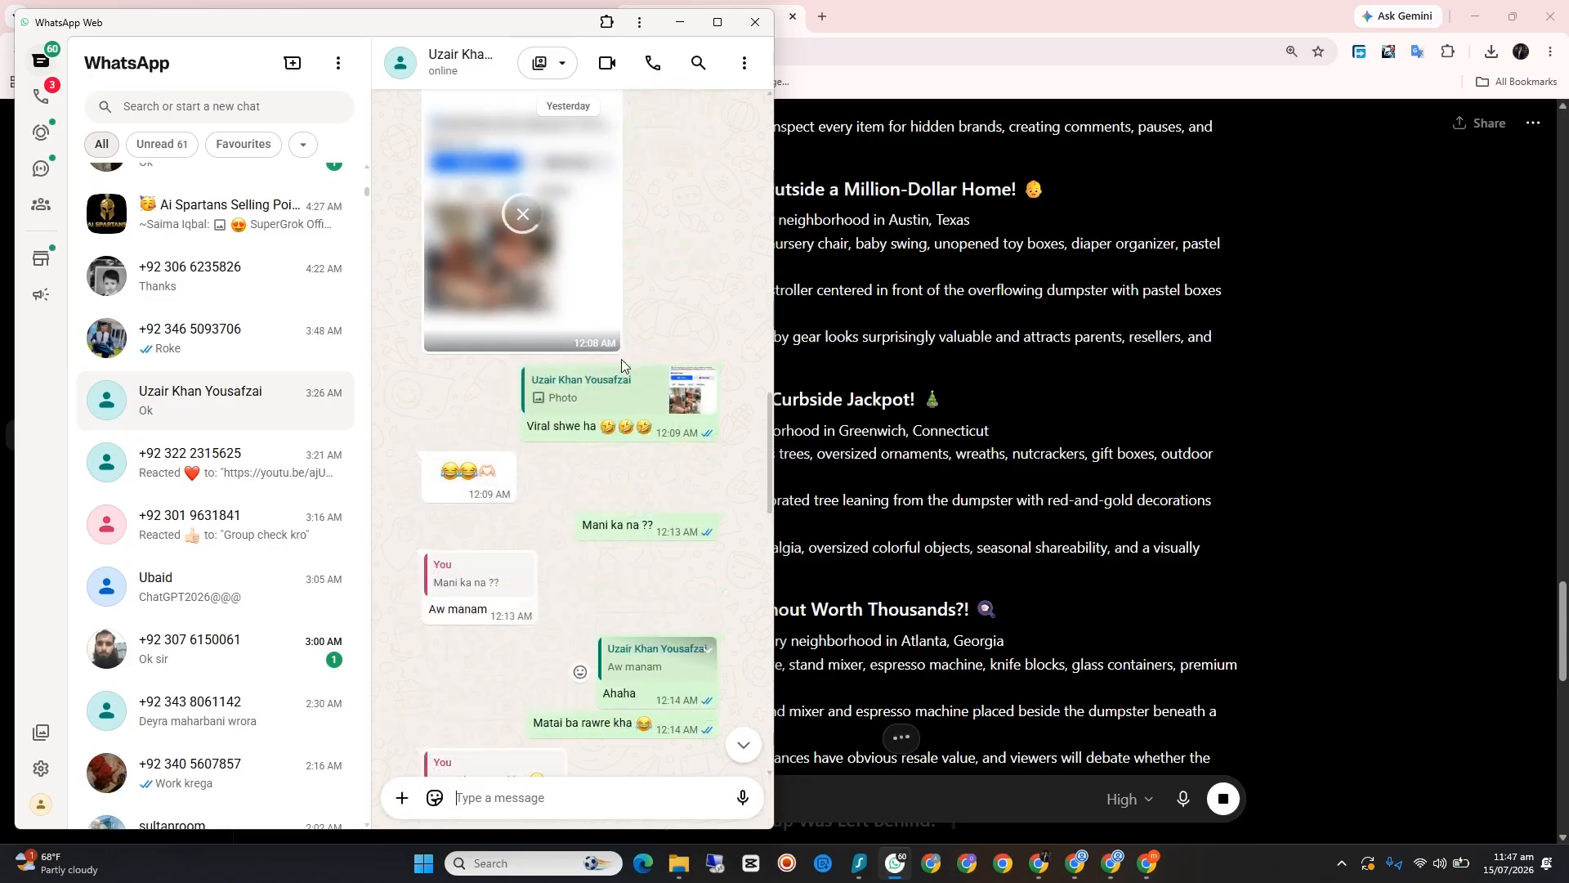
pyautogui.scroll(5, 622, 363)
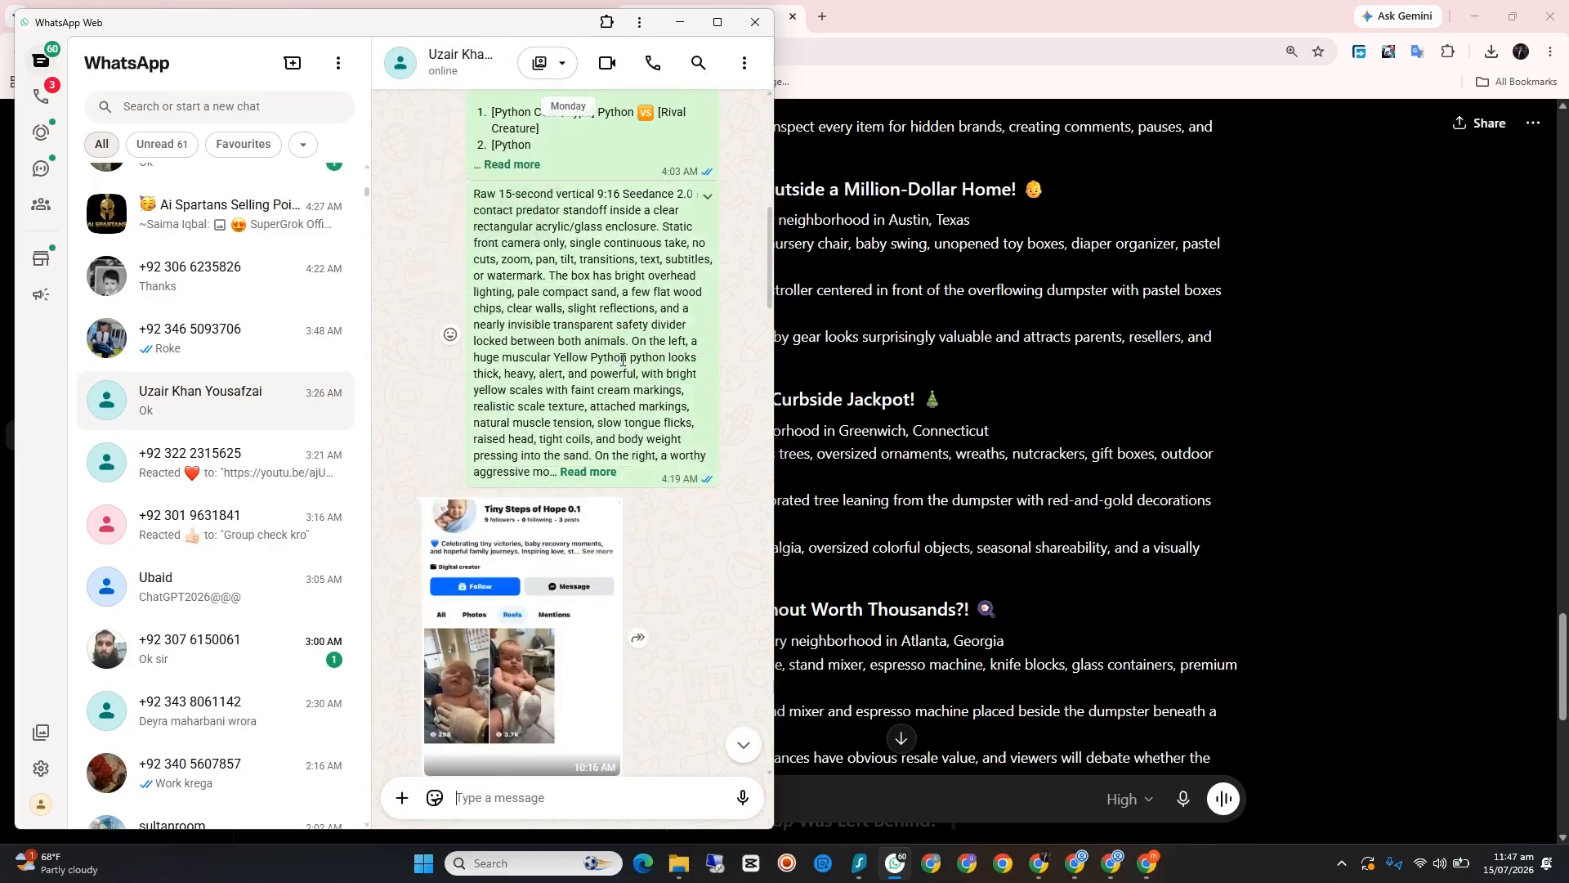
pyautogui.scroll(10, 622, 359)
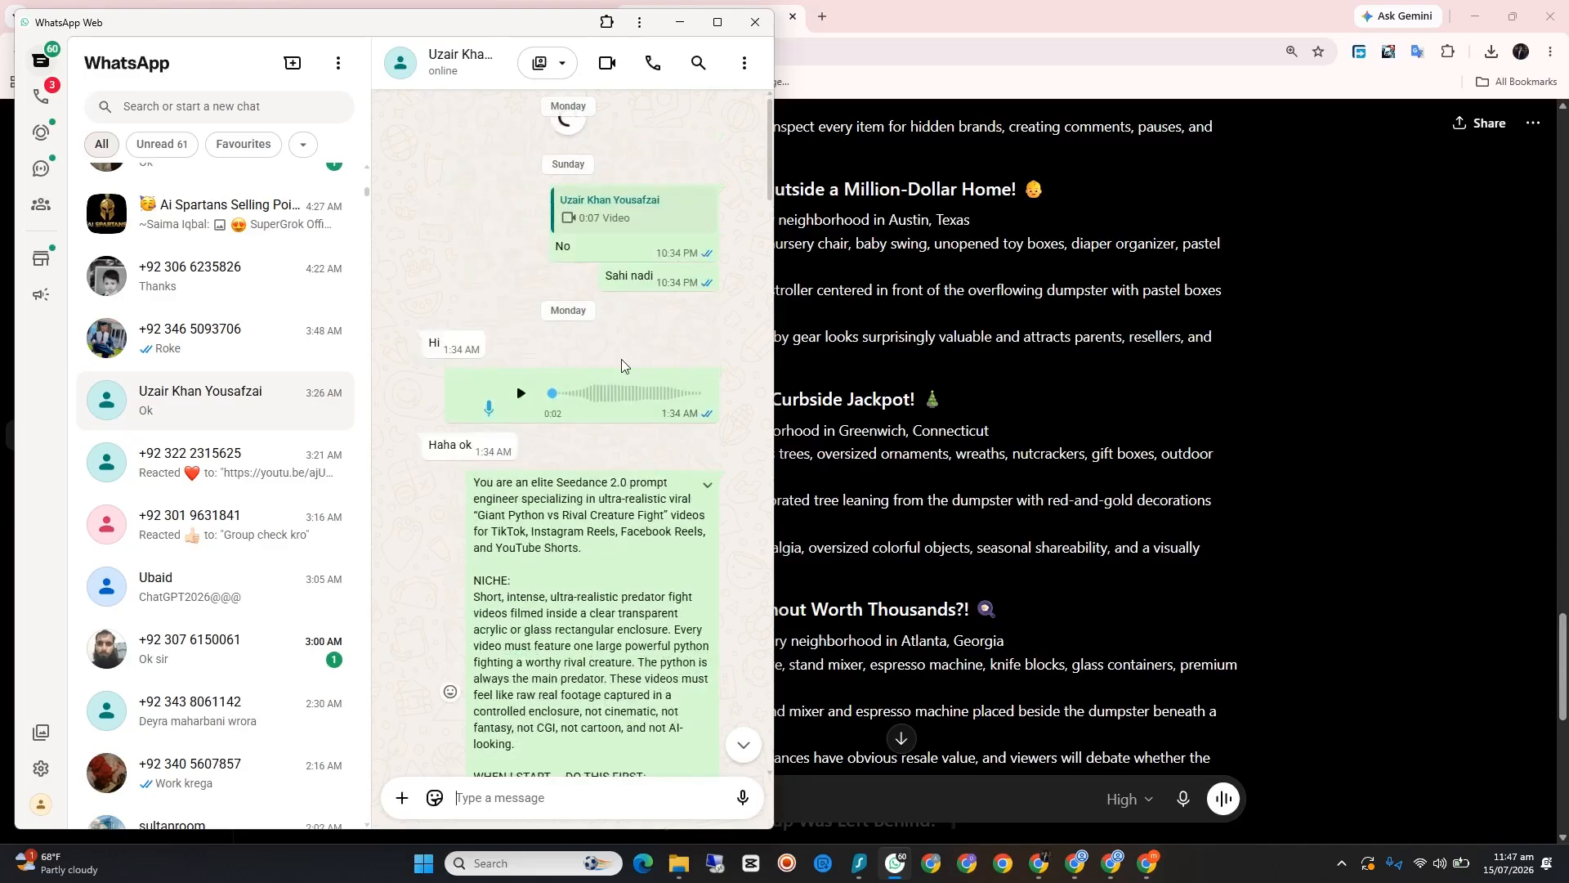
pyautogui.scroll(10, 621, 359)
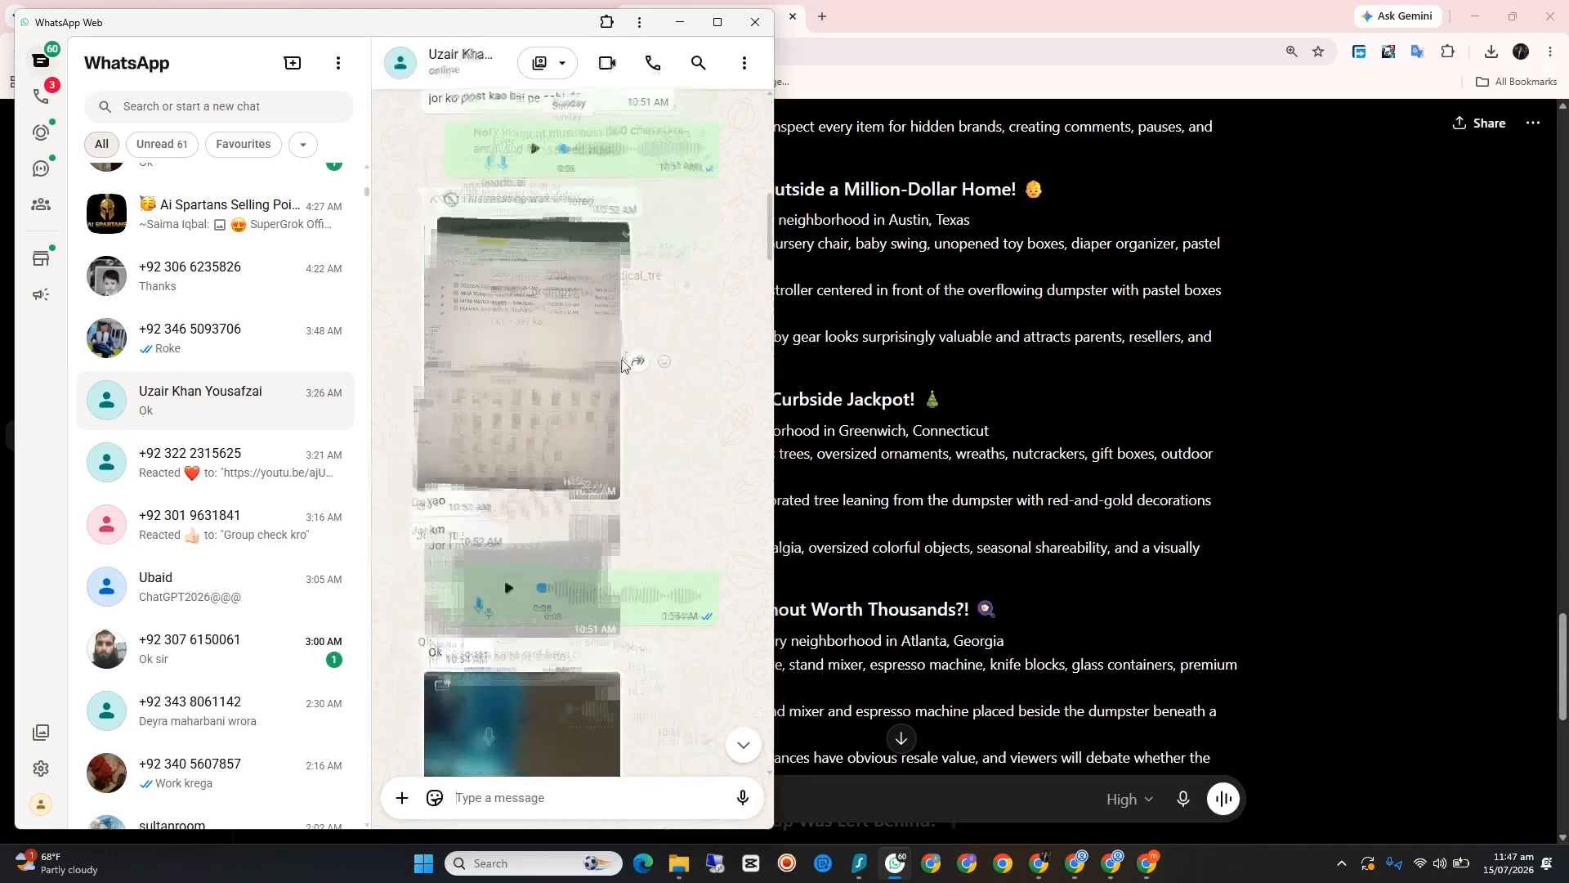
pyautogui.scroll(6, 621, 363)
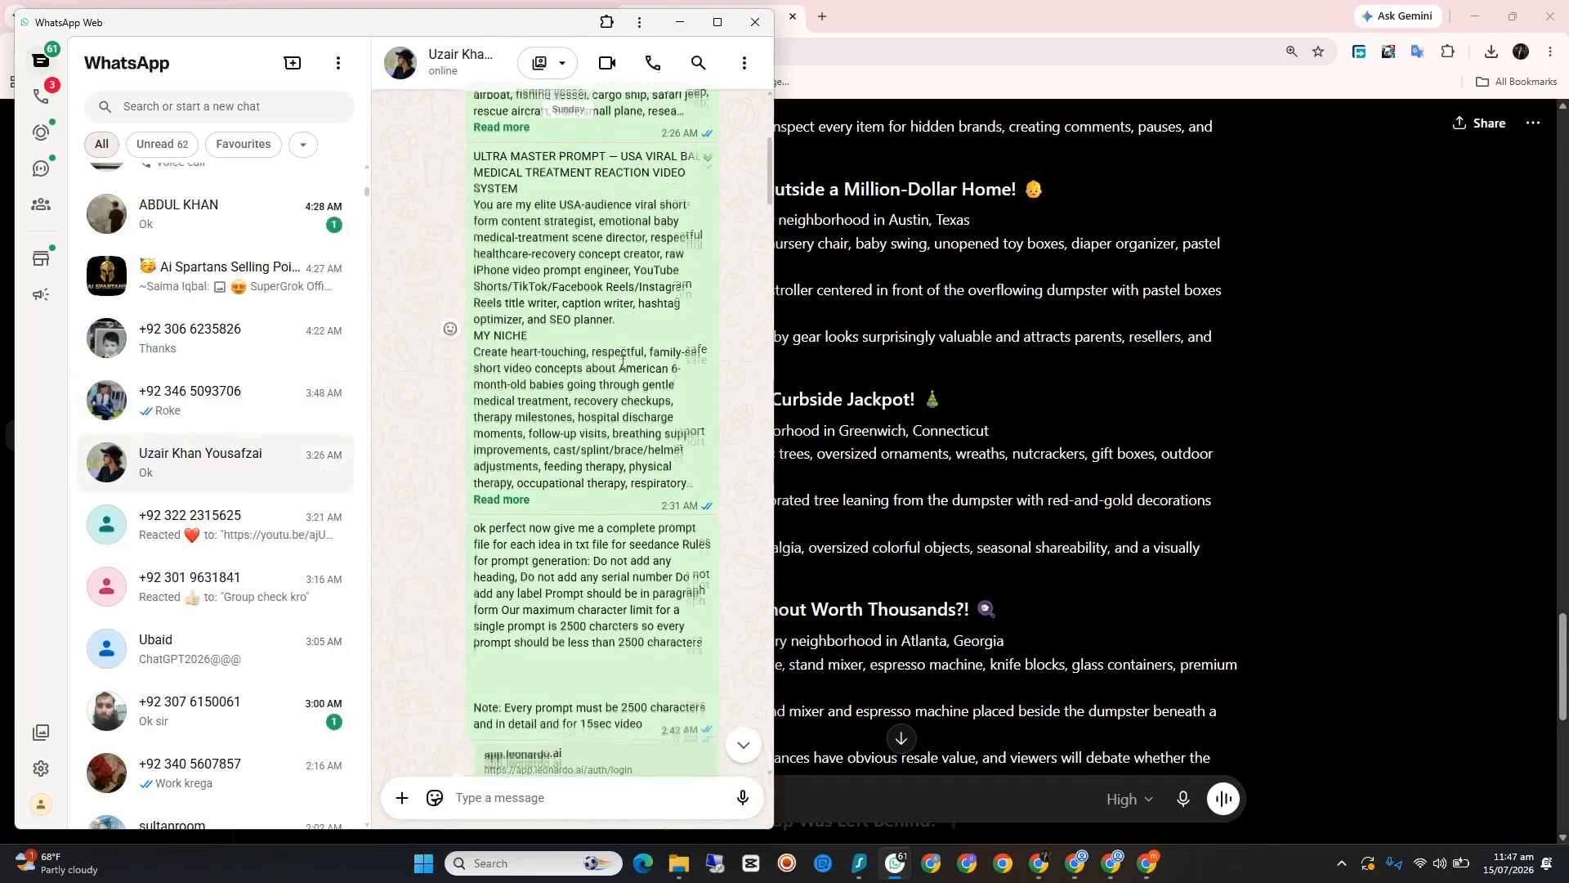
pyautogui.scroll(4, 622, 359)
pyautogui.scroll(-4, 622, 361)
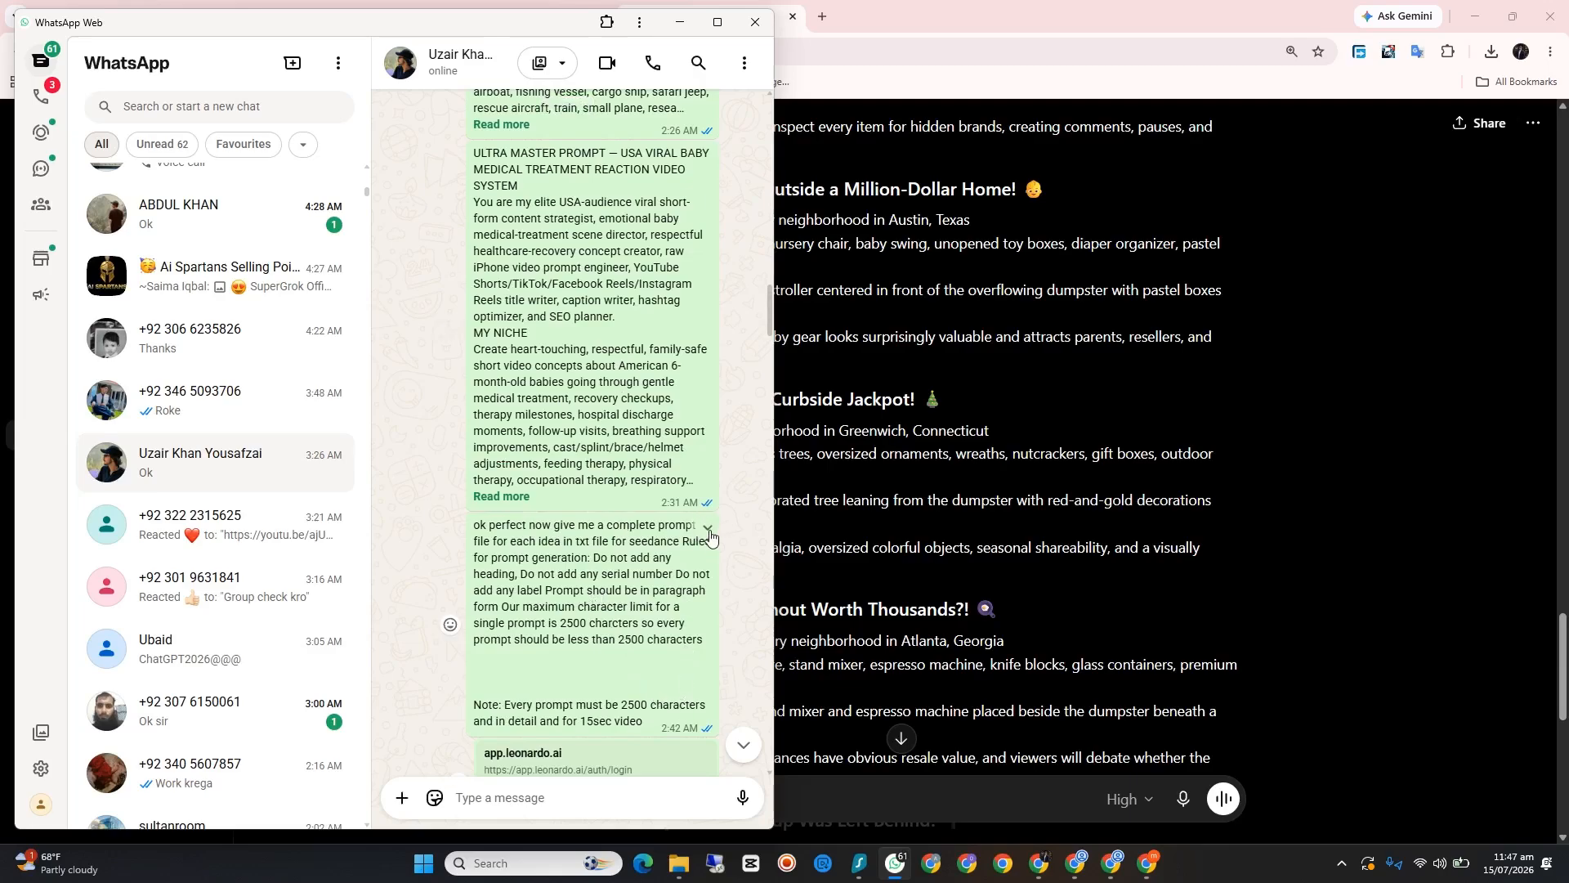
pyautogui.click(708, 530)
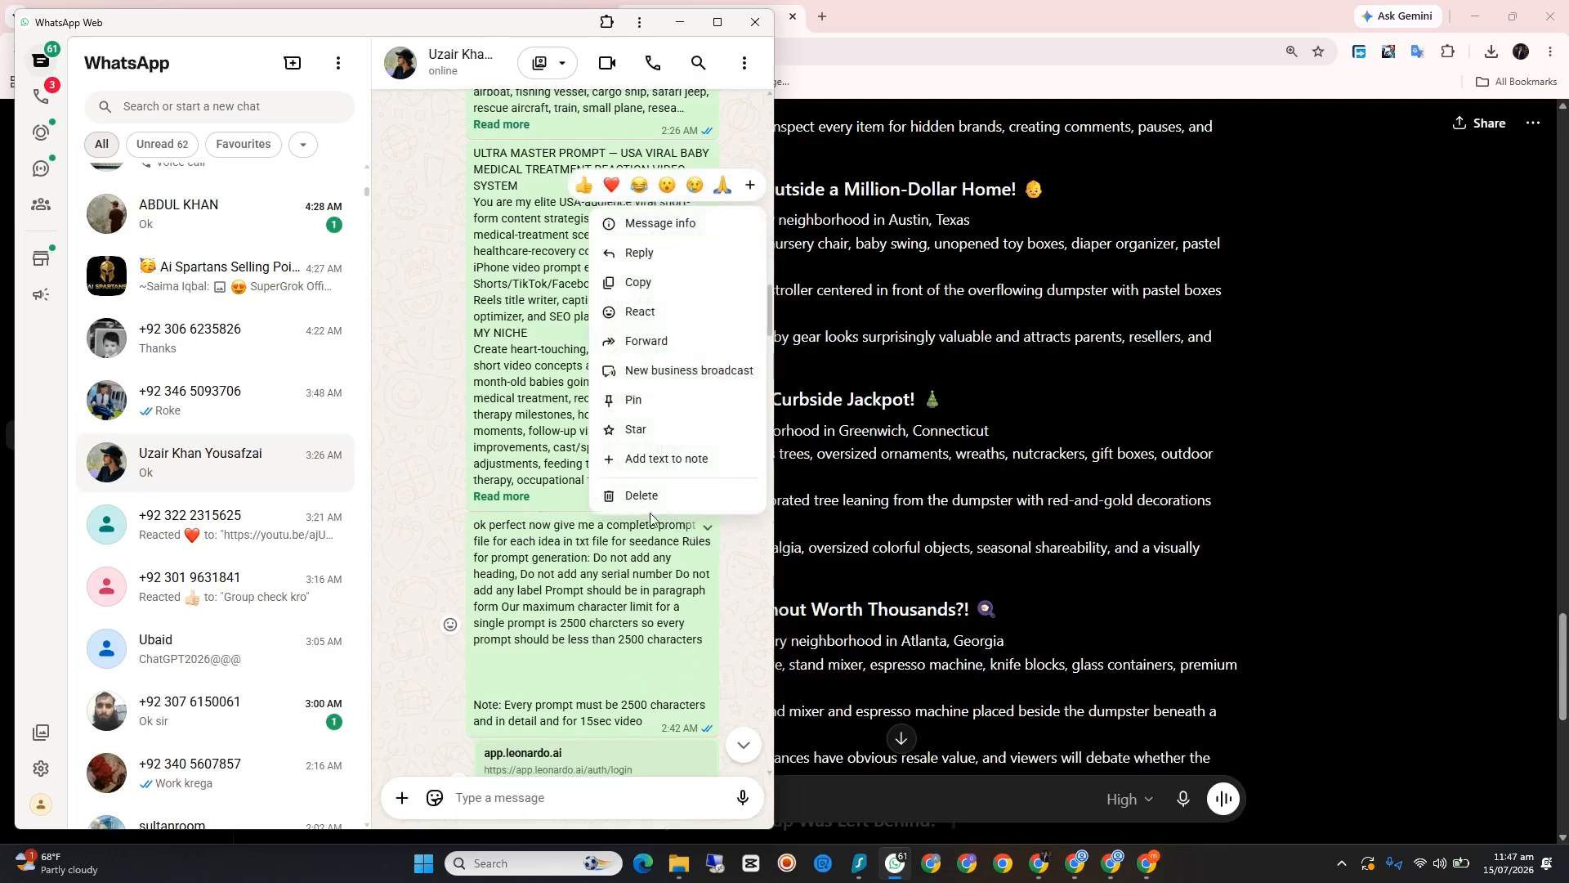
pyautogui.click(643, 290)
# Step: Send the copied prompt-file instruction to the MoneXa (FB Earning) group and minimize WhatsApp Web
pyautogui.scroll(15, 171, 417)
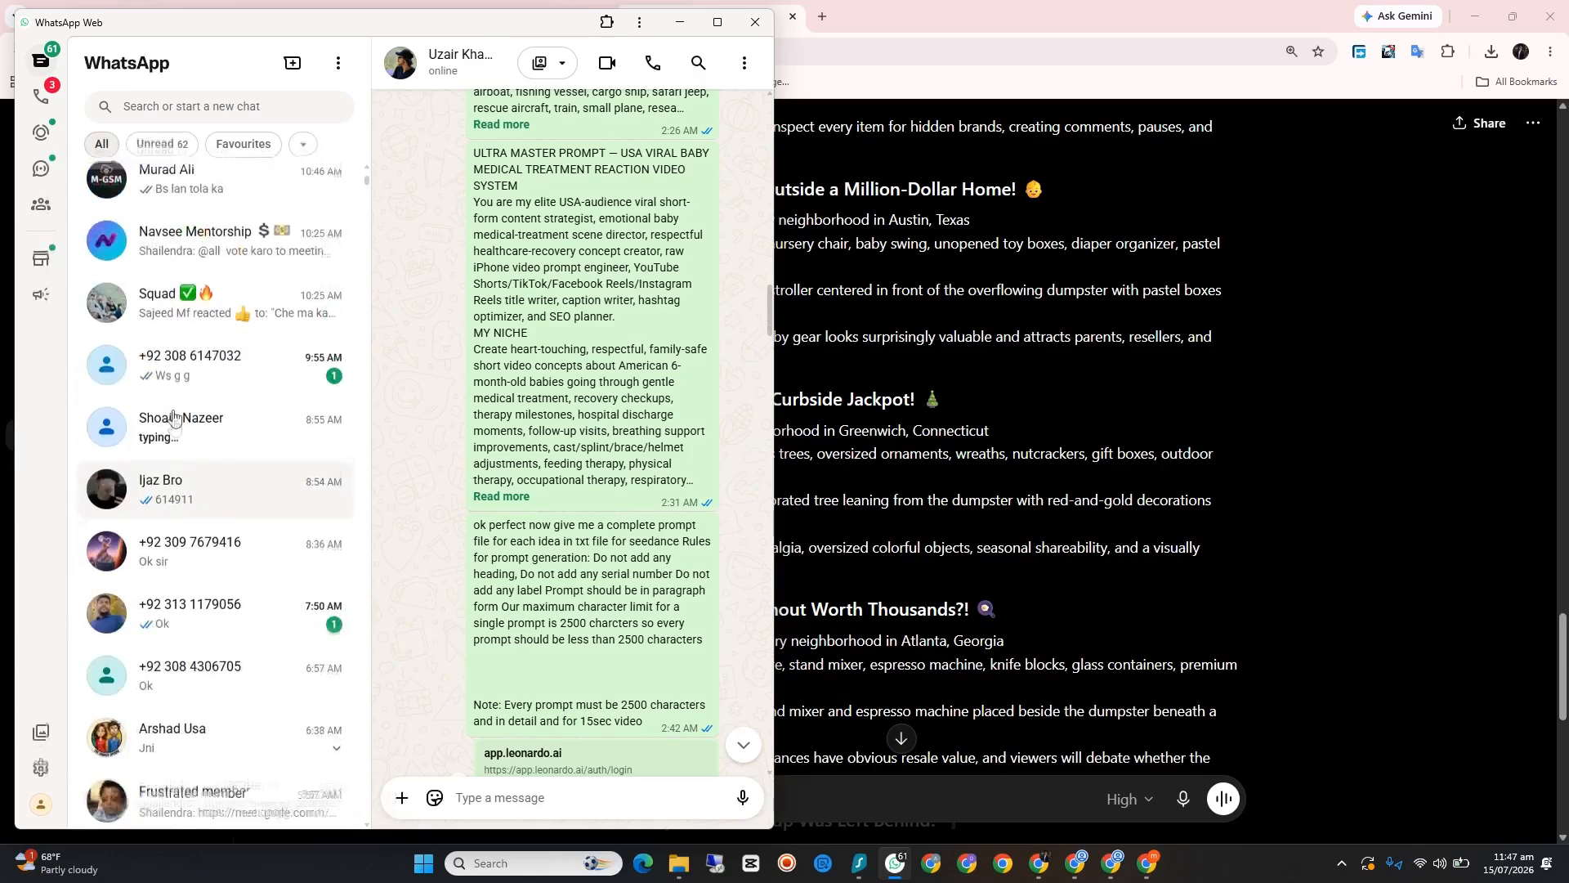
pyautogui.scroll(-3, 225, 417)
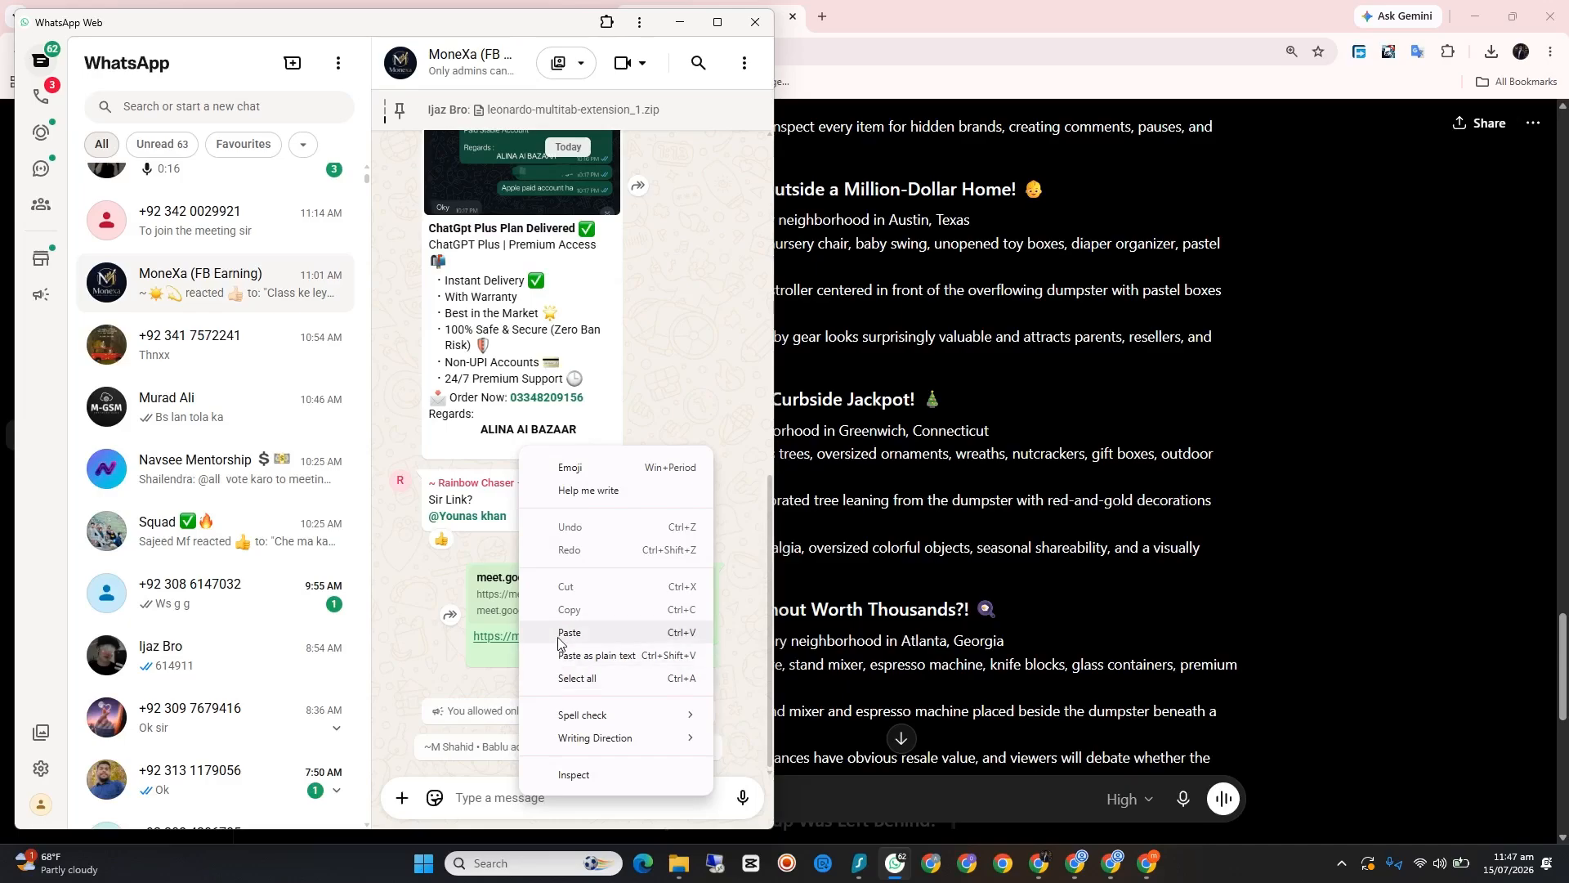
pyautogui.click(605, 634)
pyautogui.click(742, 805)
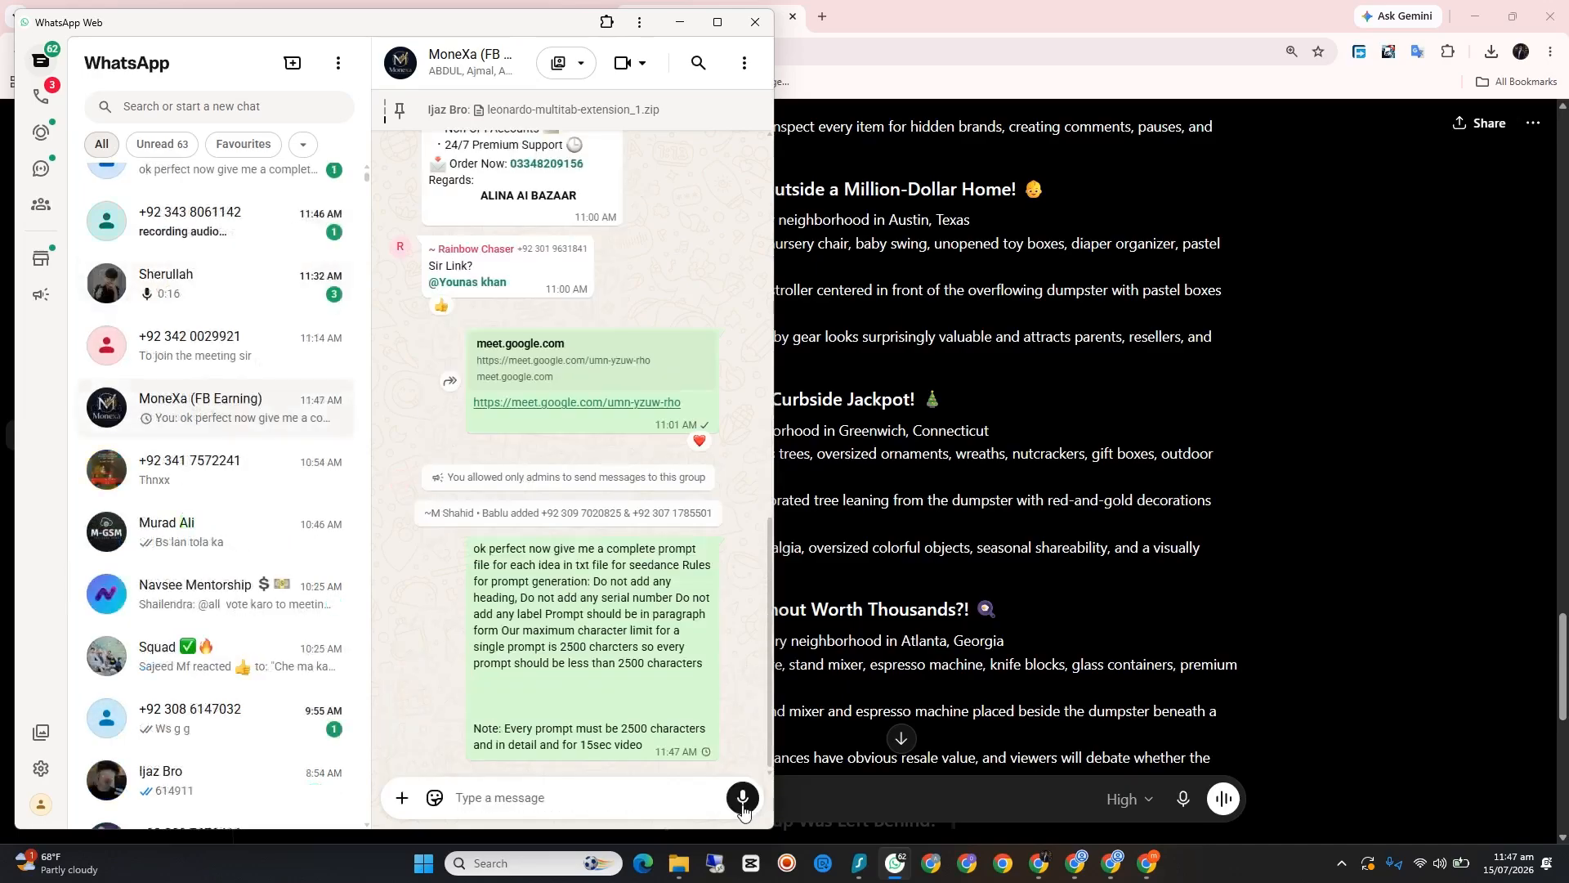
pyautogui.click(679, 25)
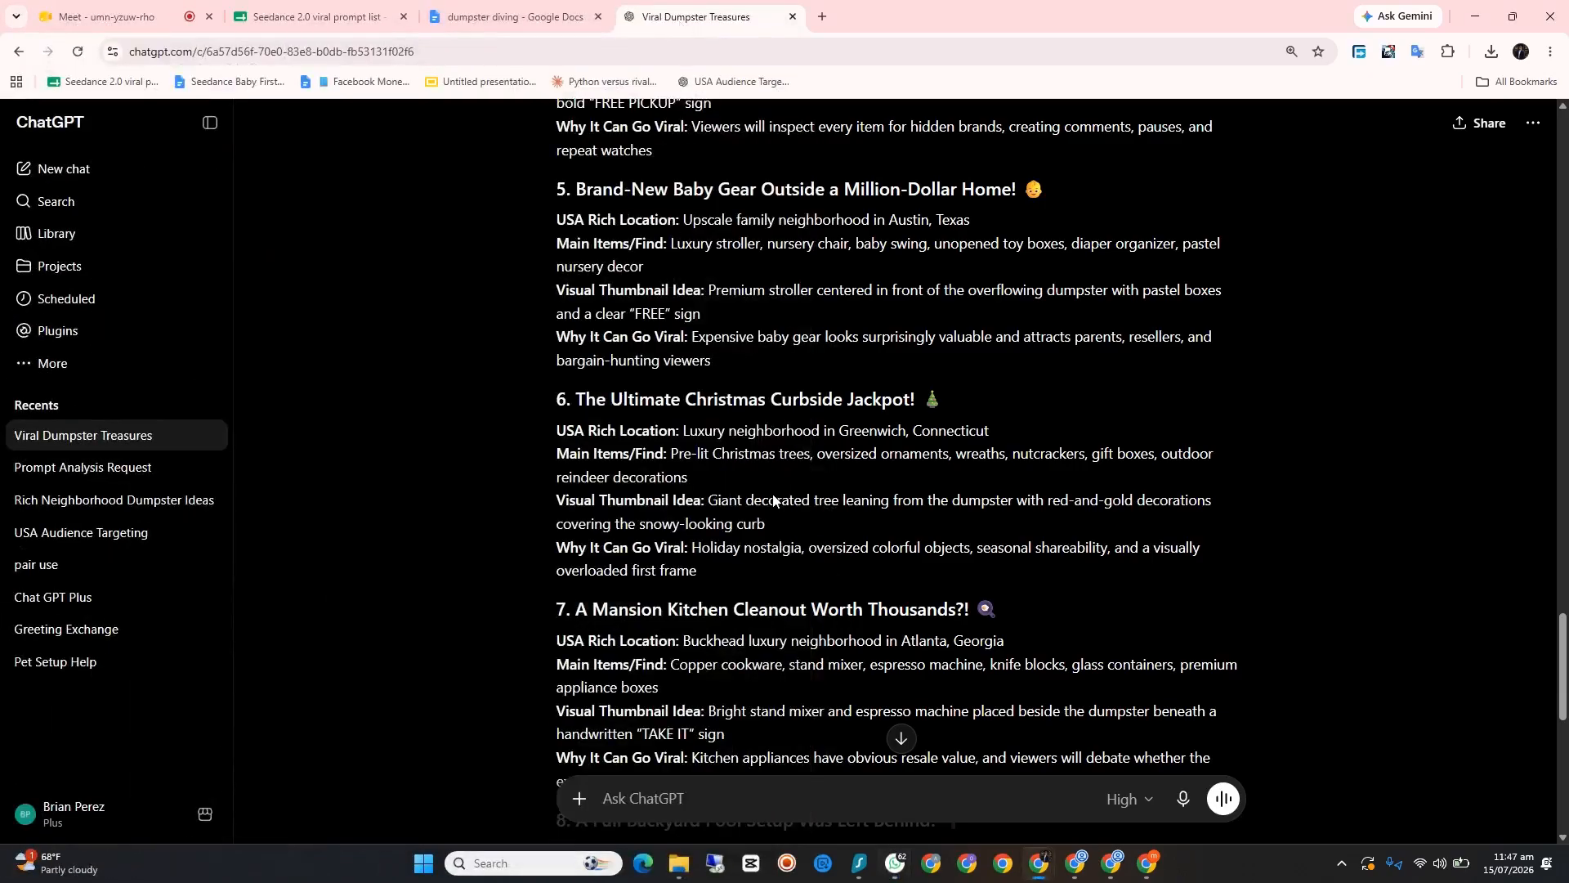
# Step: Paste the copied txt prompt-file instruction into the Viral Dumpster Treasures chat and send it with intelligence kept at High
pyautogui.scroll(-10, 747, 491)
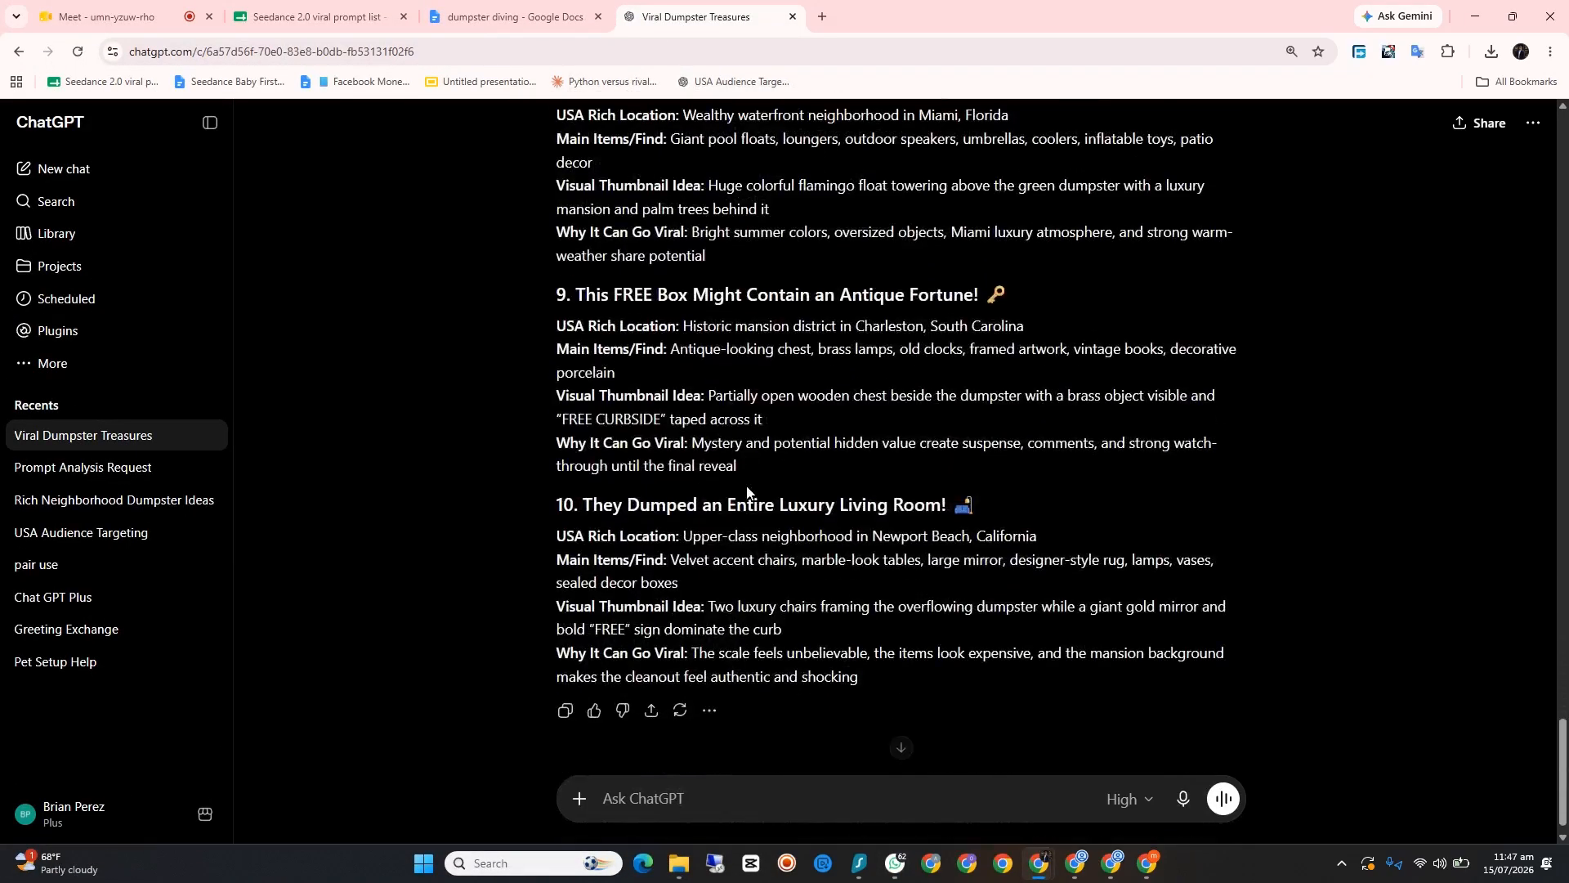
pyautogui.rightClick(733, 791)
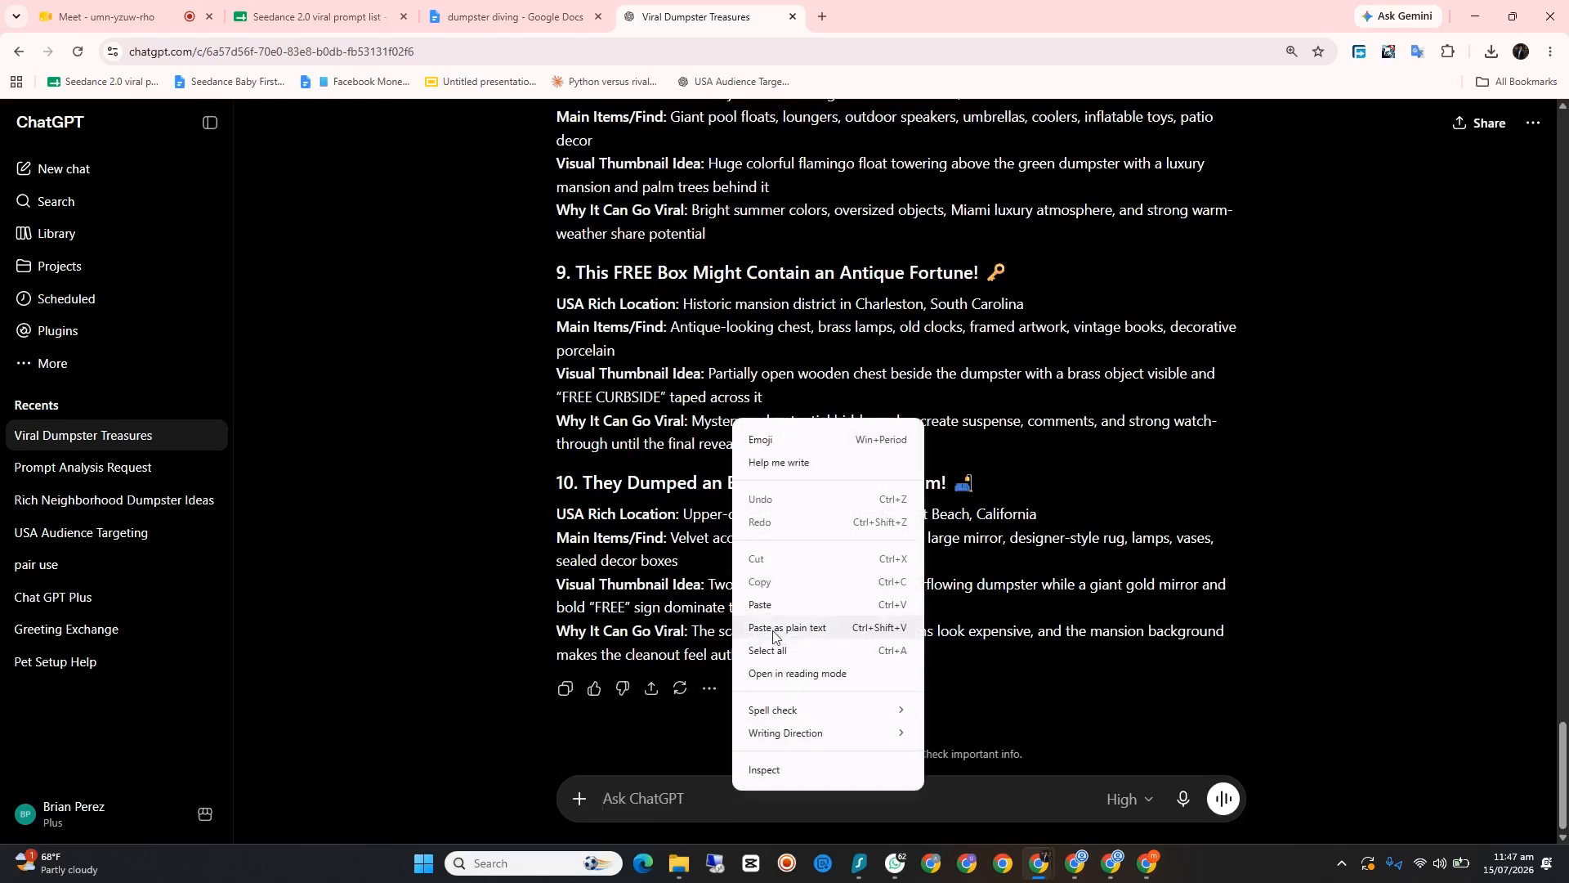
pyautogui.click(760, 604)
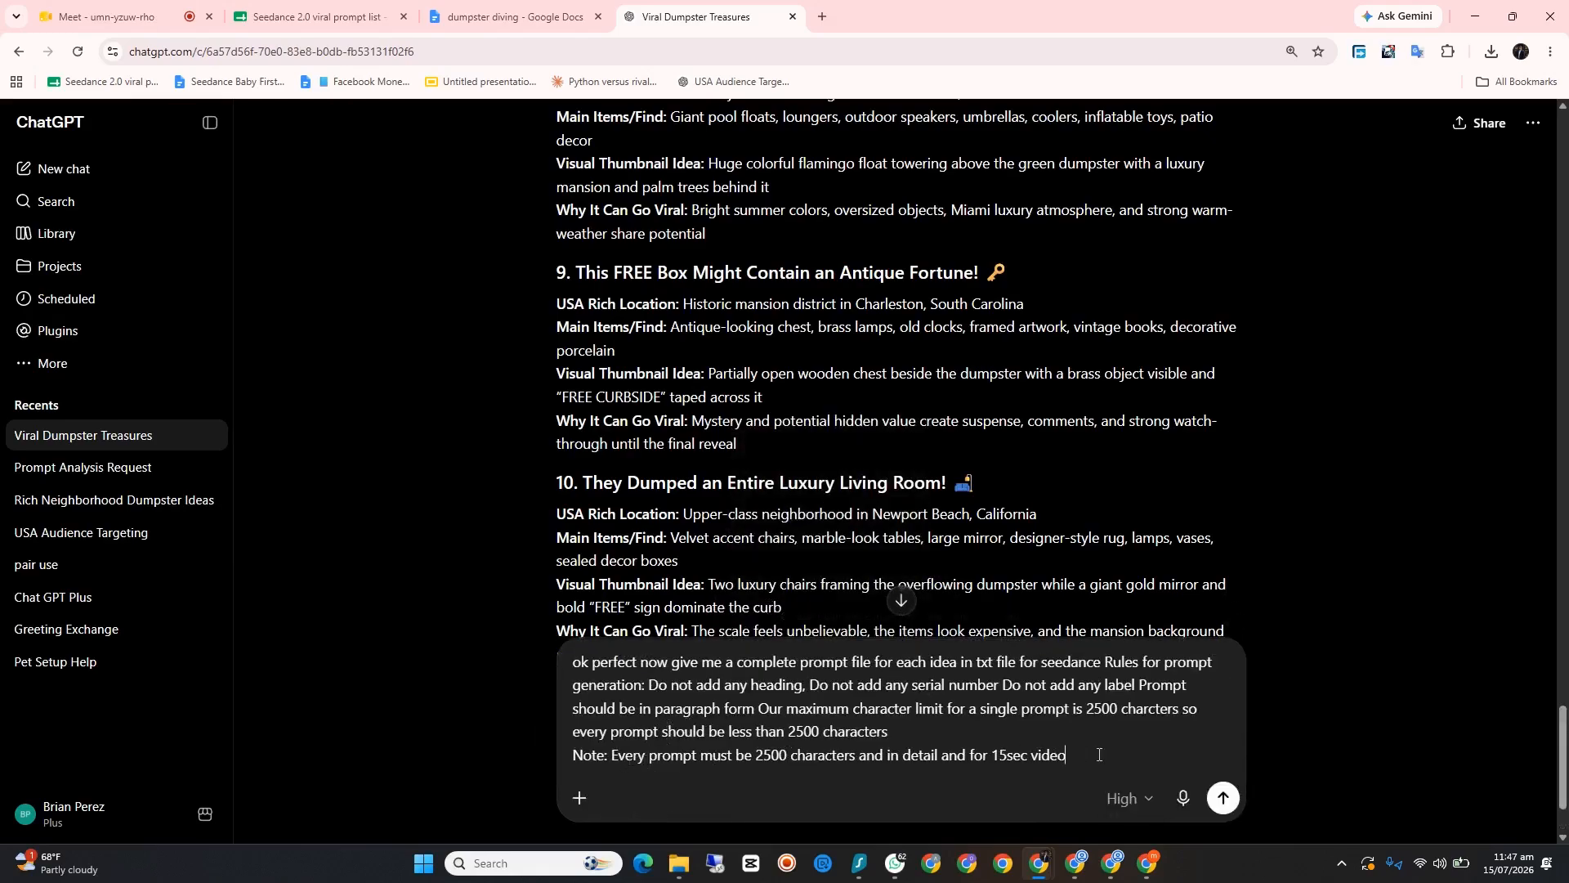
pyautogui.click(1223, 799)
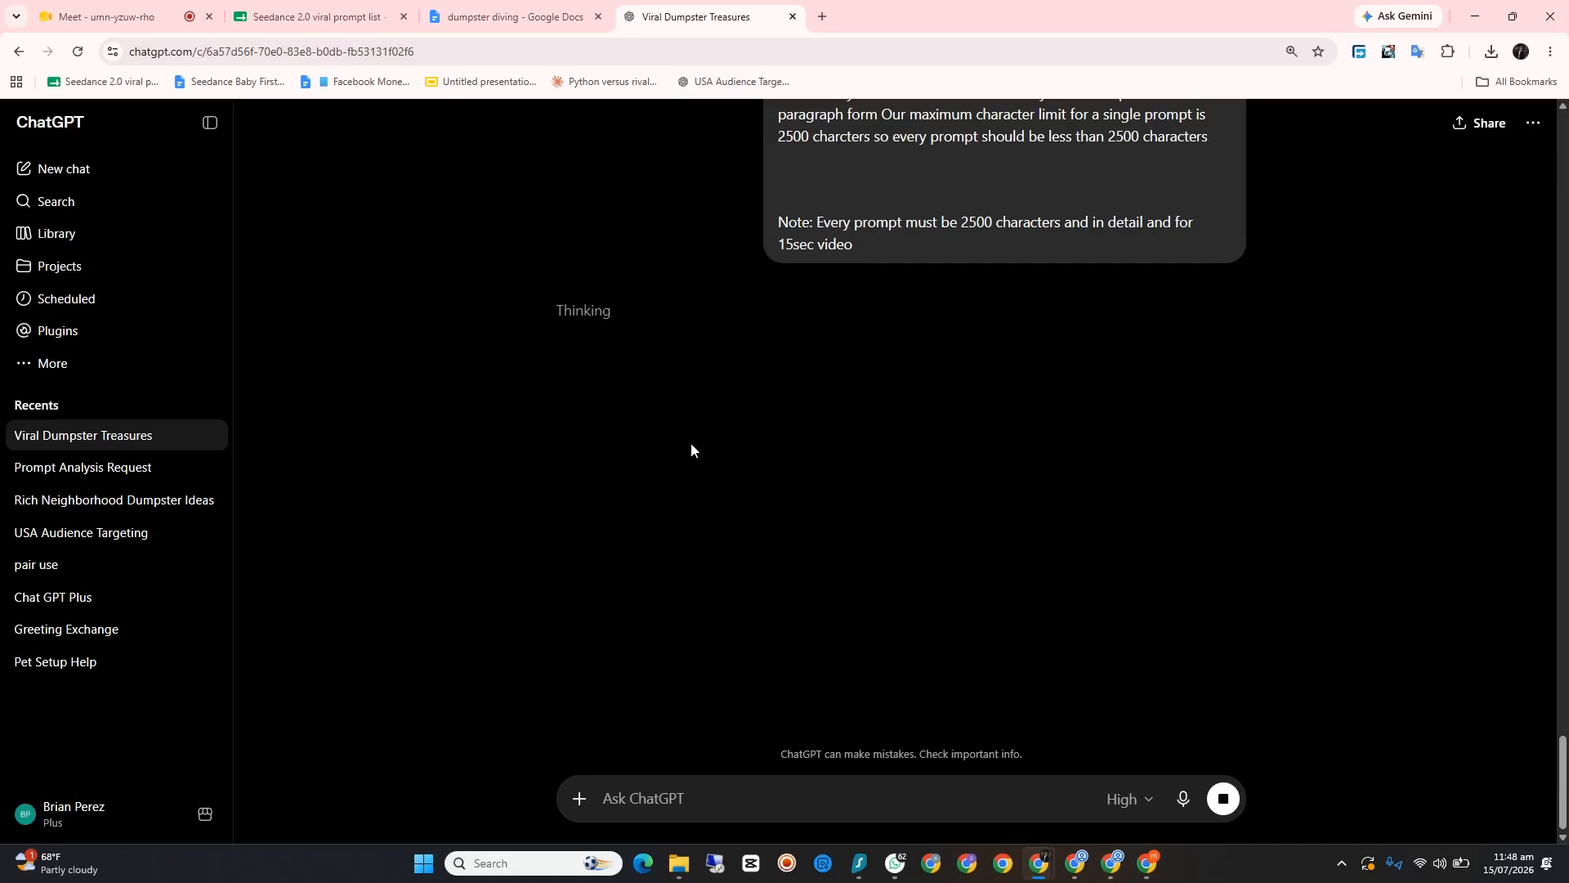
# Step: Switch to the Leonardo.Ai window and visit each duplicated AI Generation tab so its page starts loading
pyautogui.click(1476, 16)
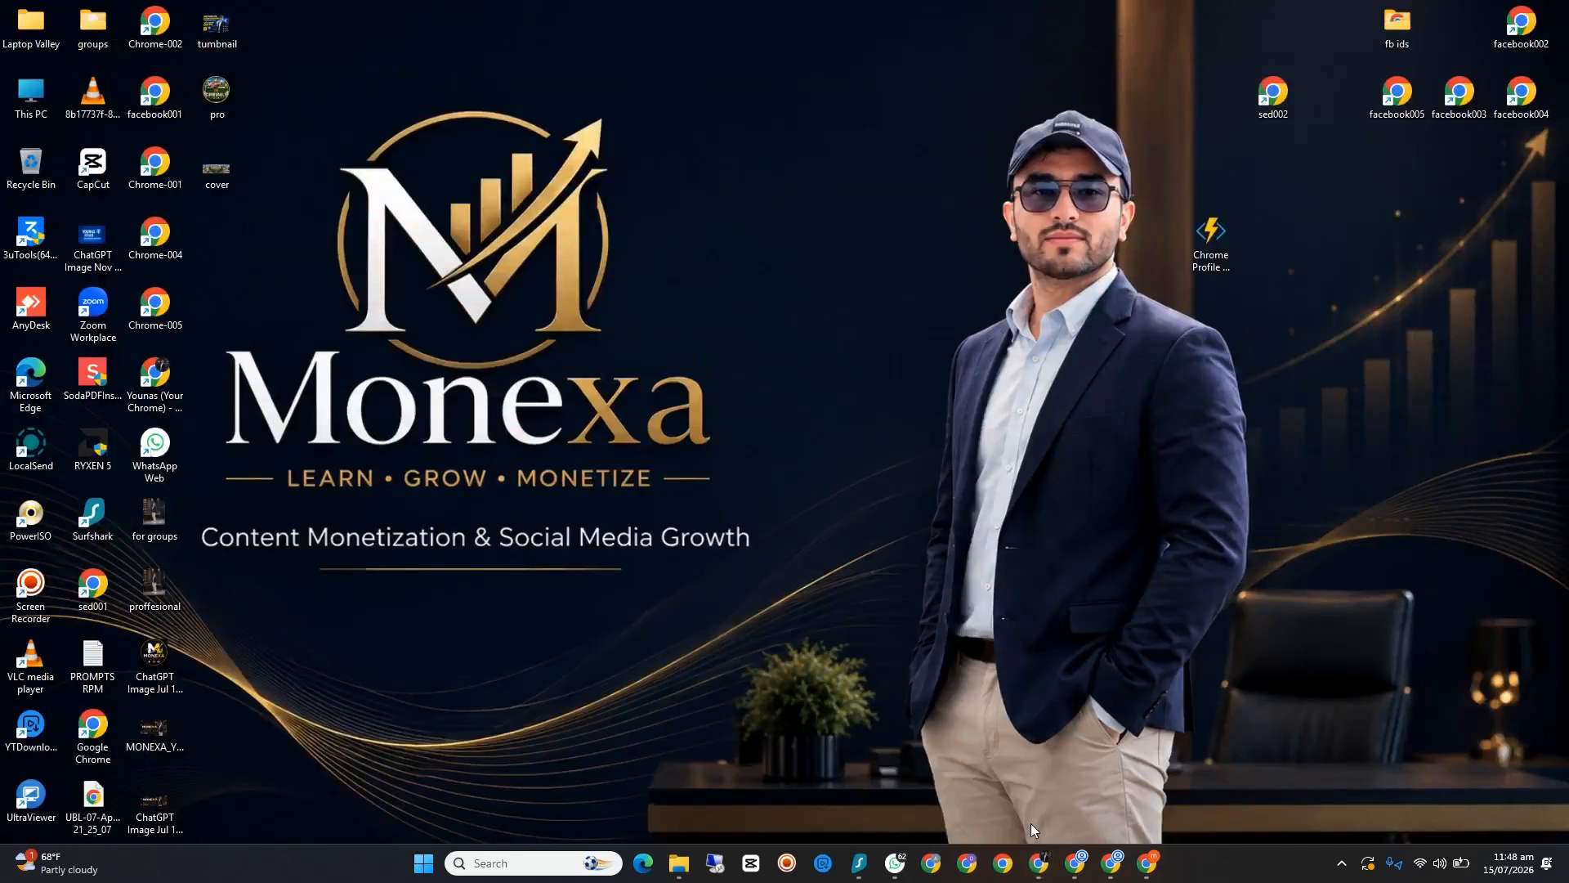
pyautogui.click(1146, 865)
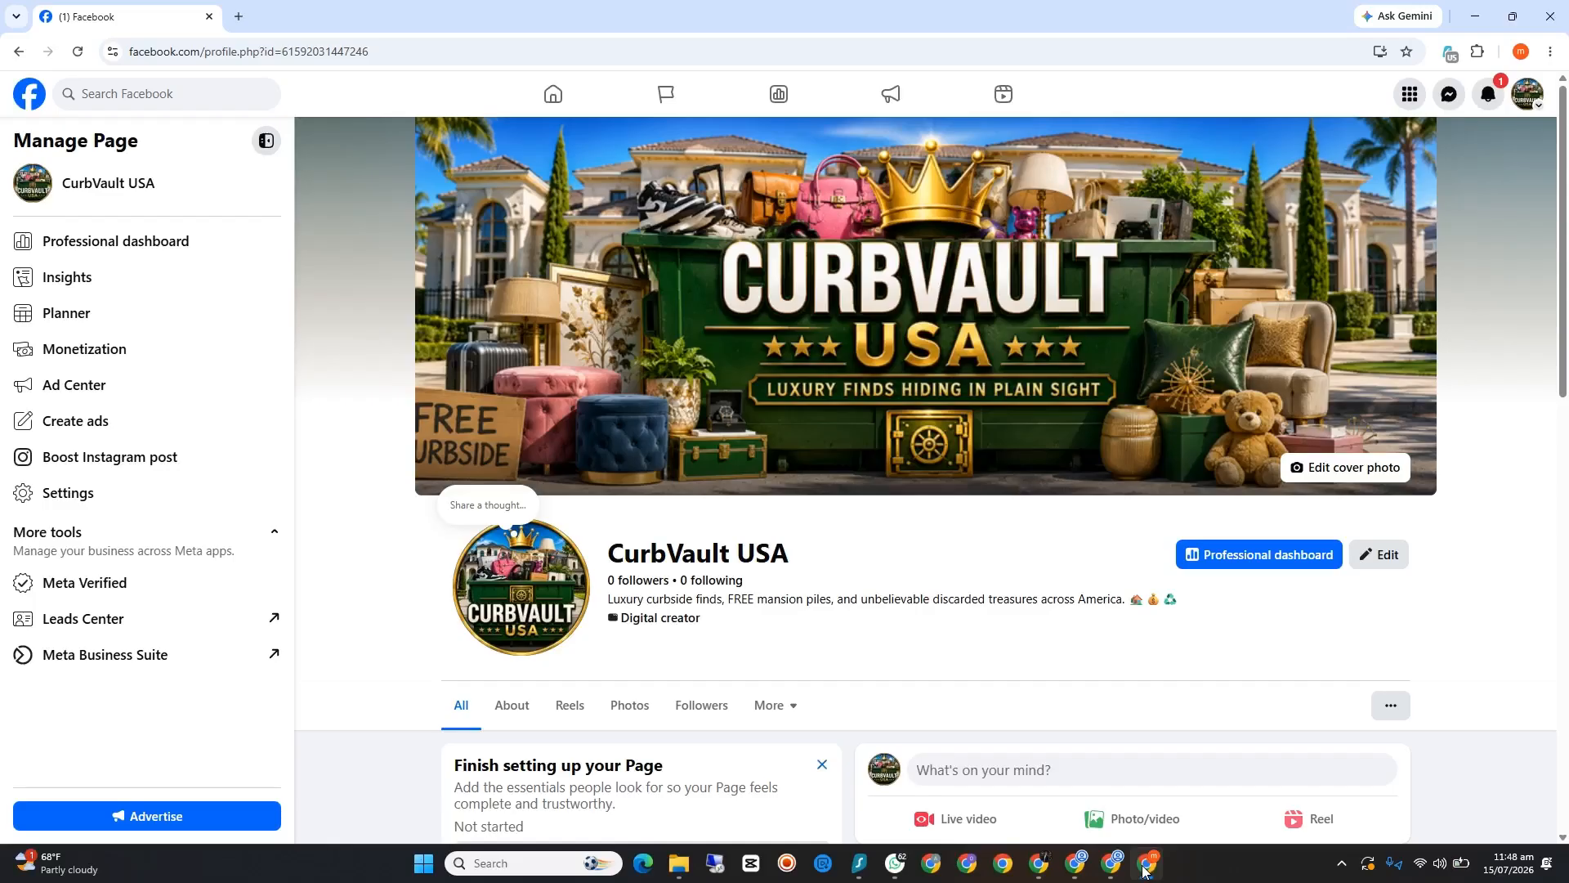
pyautogui.click(1144, 866)
pyautogui.click(1112, 863)
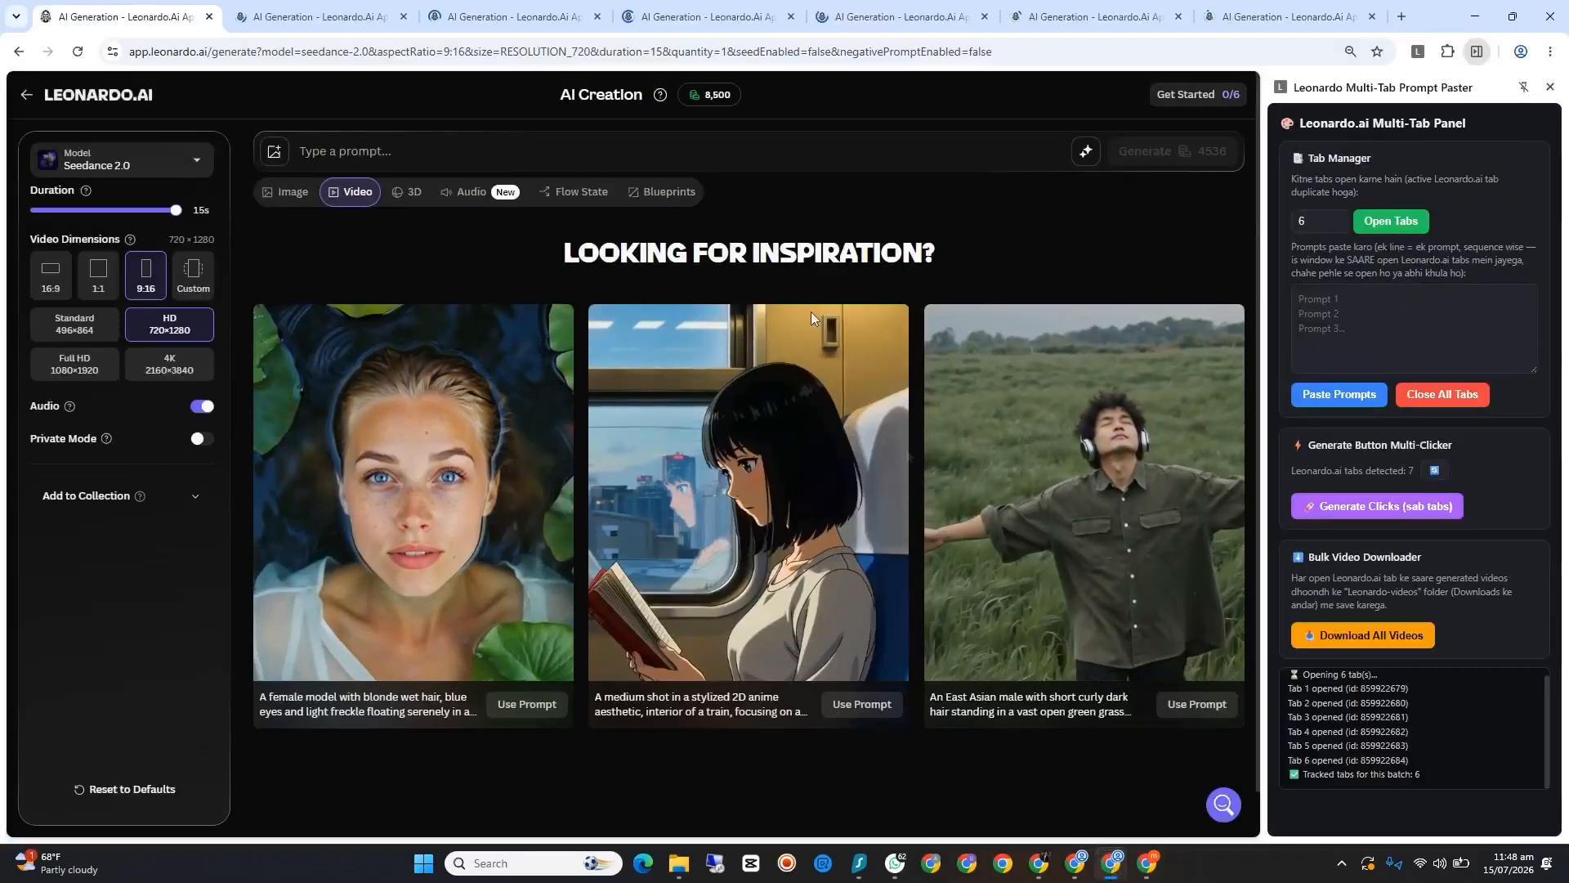
pyautogui.click(276, 8)
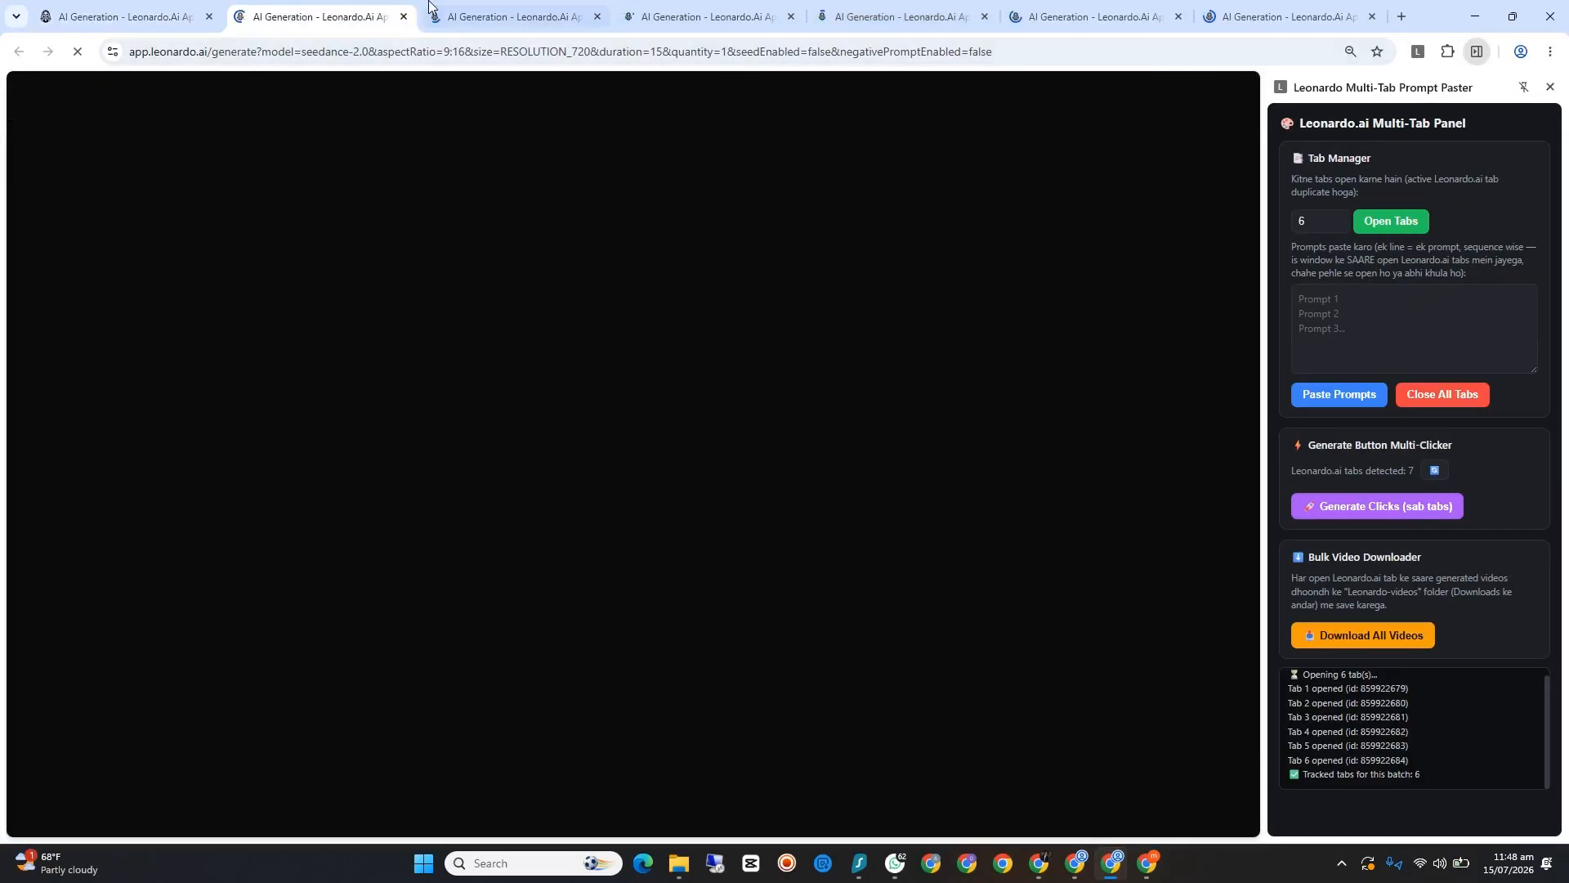
pyautogui.click(491, 13)
pyautogui.click(721, 9)
pyautogui.click(860, 9)
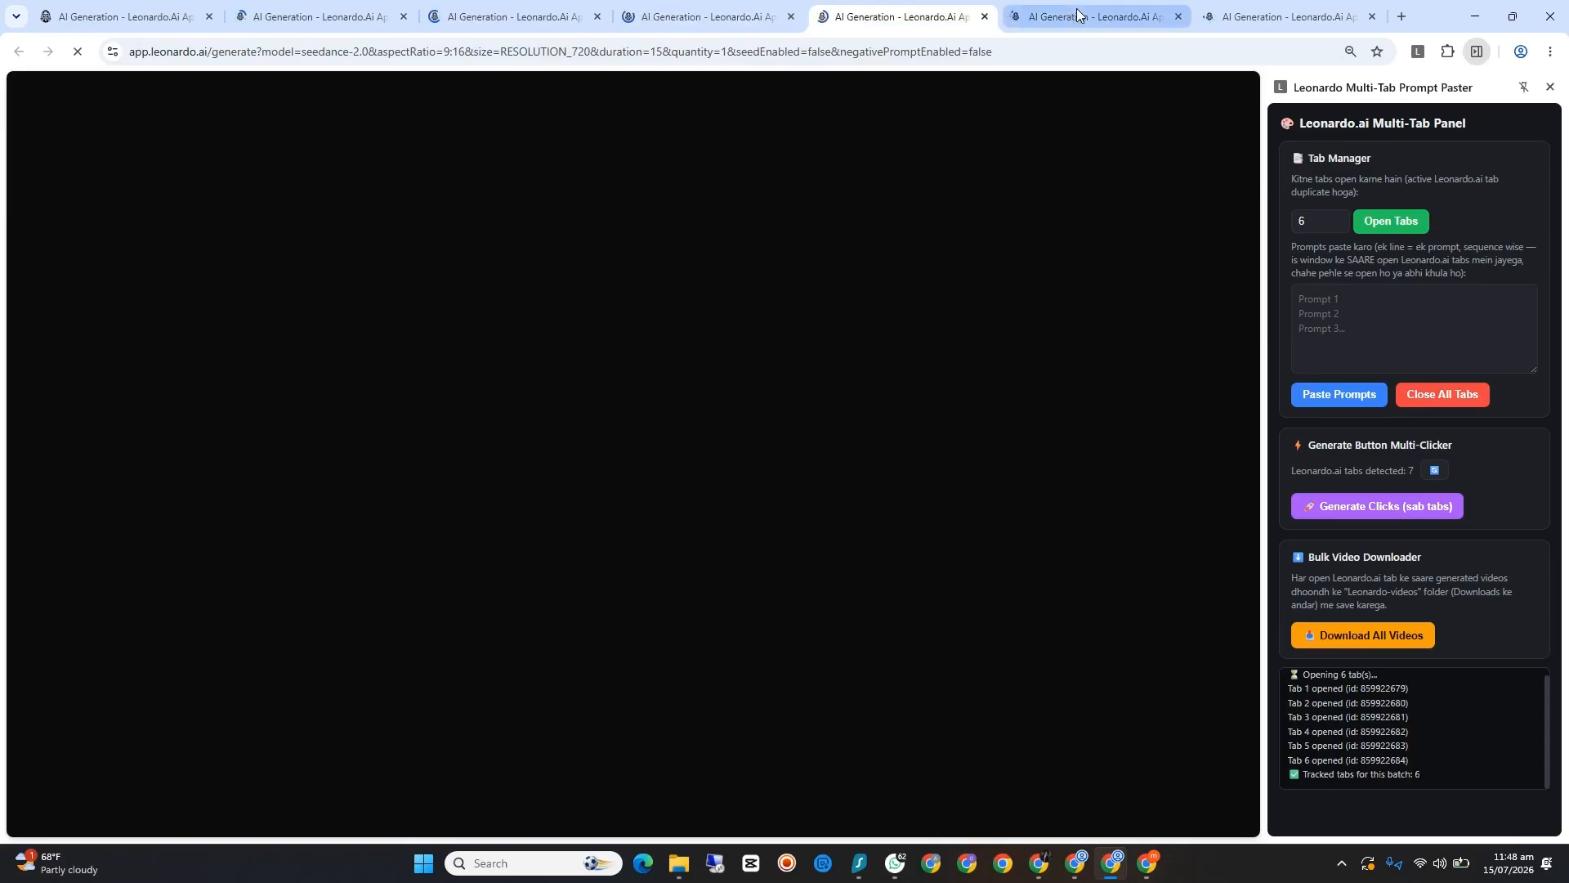
pyautogui.click(1079, 15)
pyautogui.click(1226, 14)
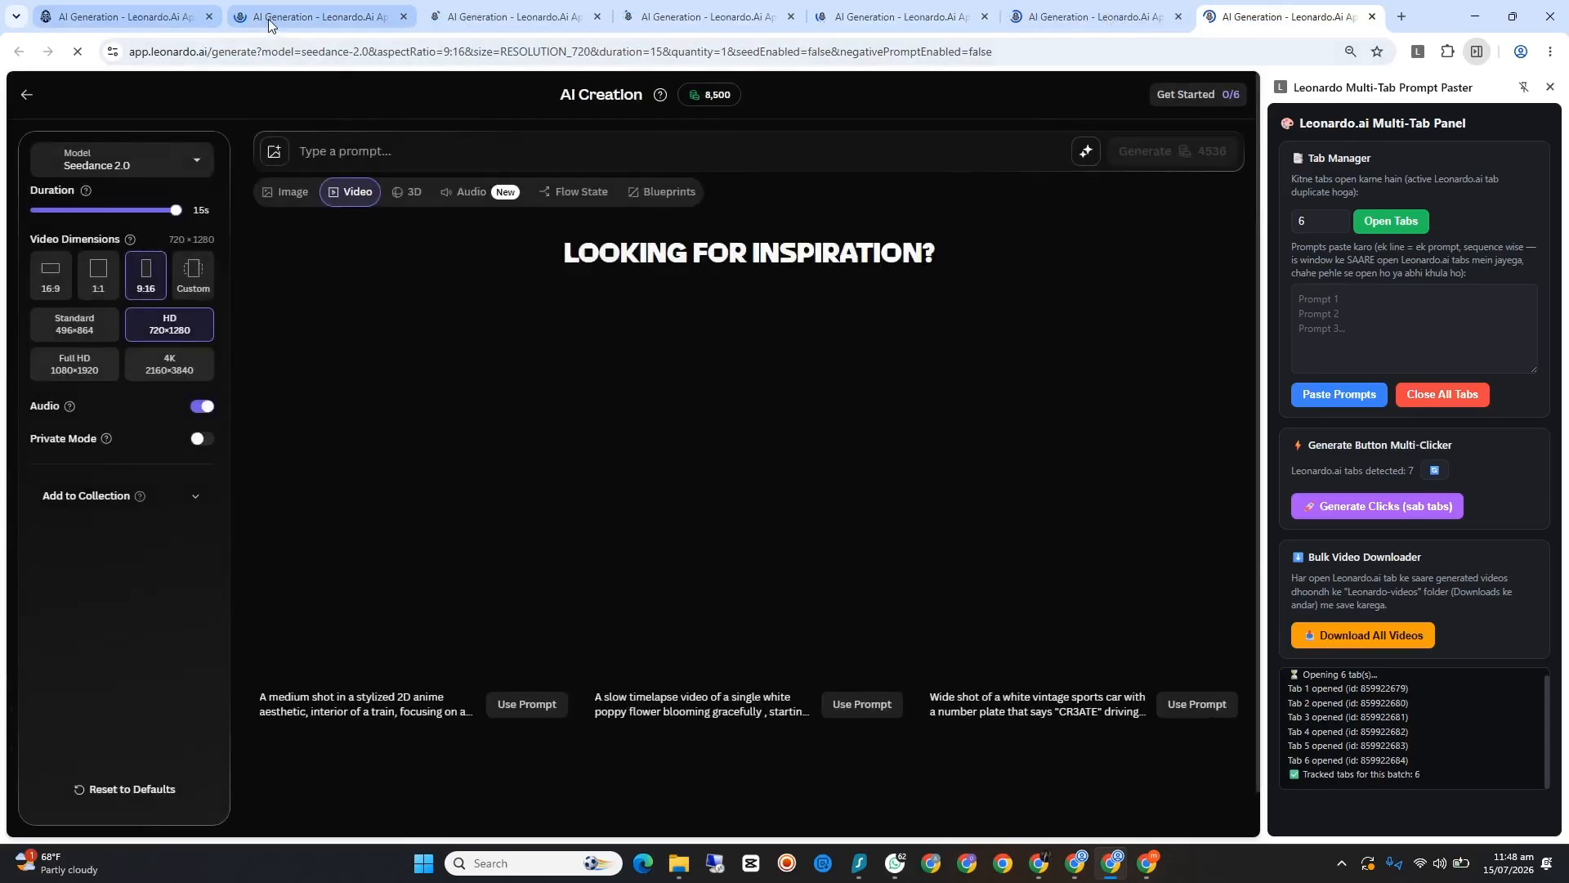
# Step: Check again whether the Seedance 2.0 generation pages have loaded across the Leonardo.Ai tabs, ending on the first tab
pyautogui.click(163, 9)
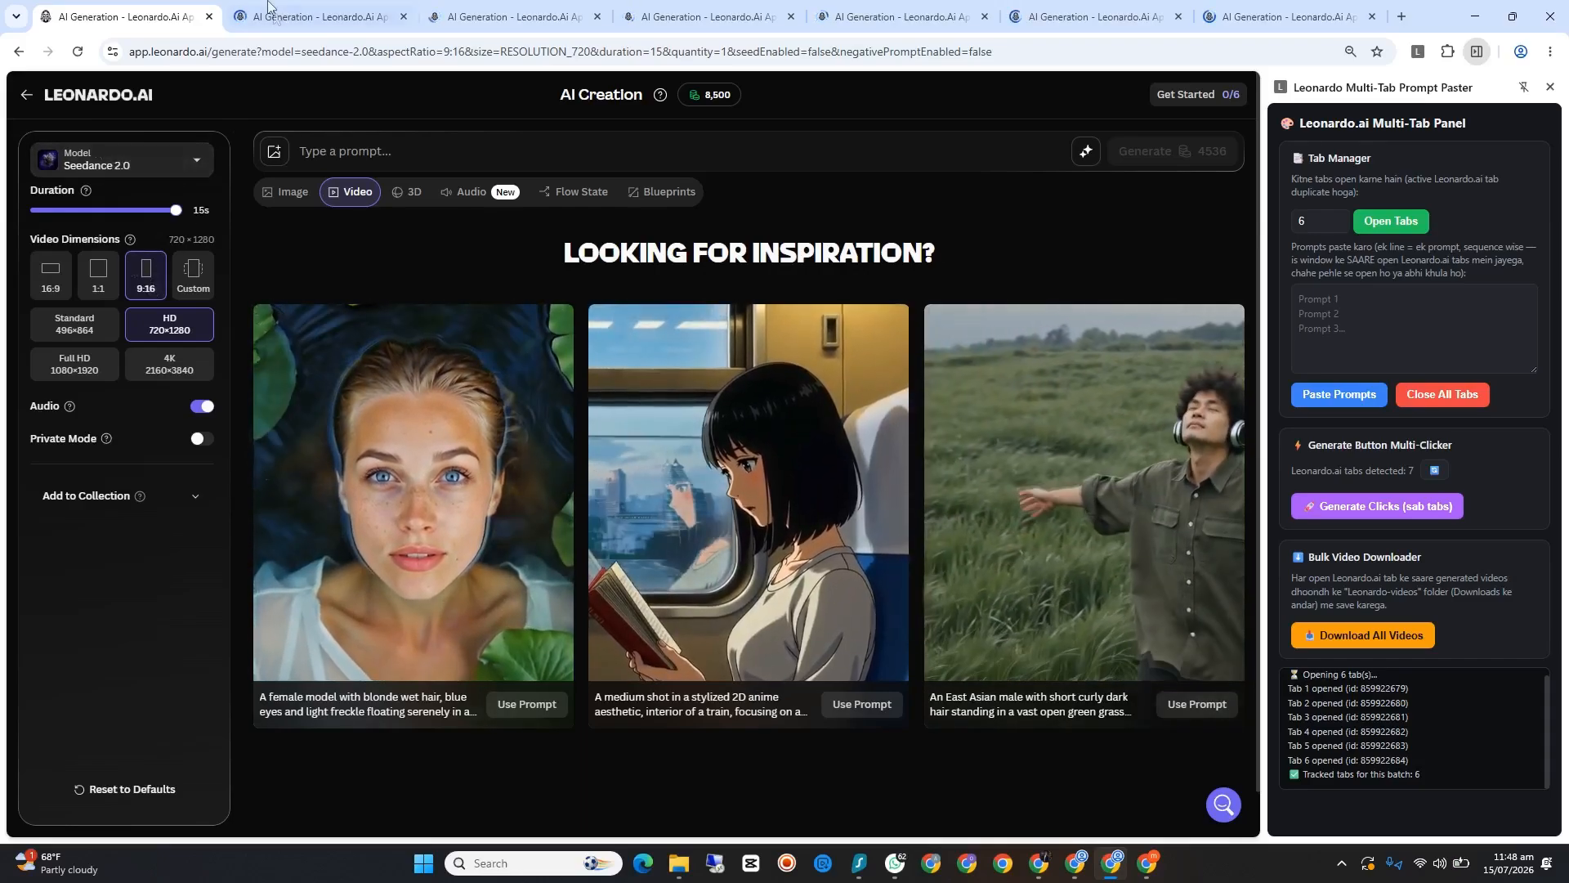
pyautogui.click(291, 12)
pyautogui.click(527, 10)
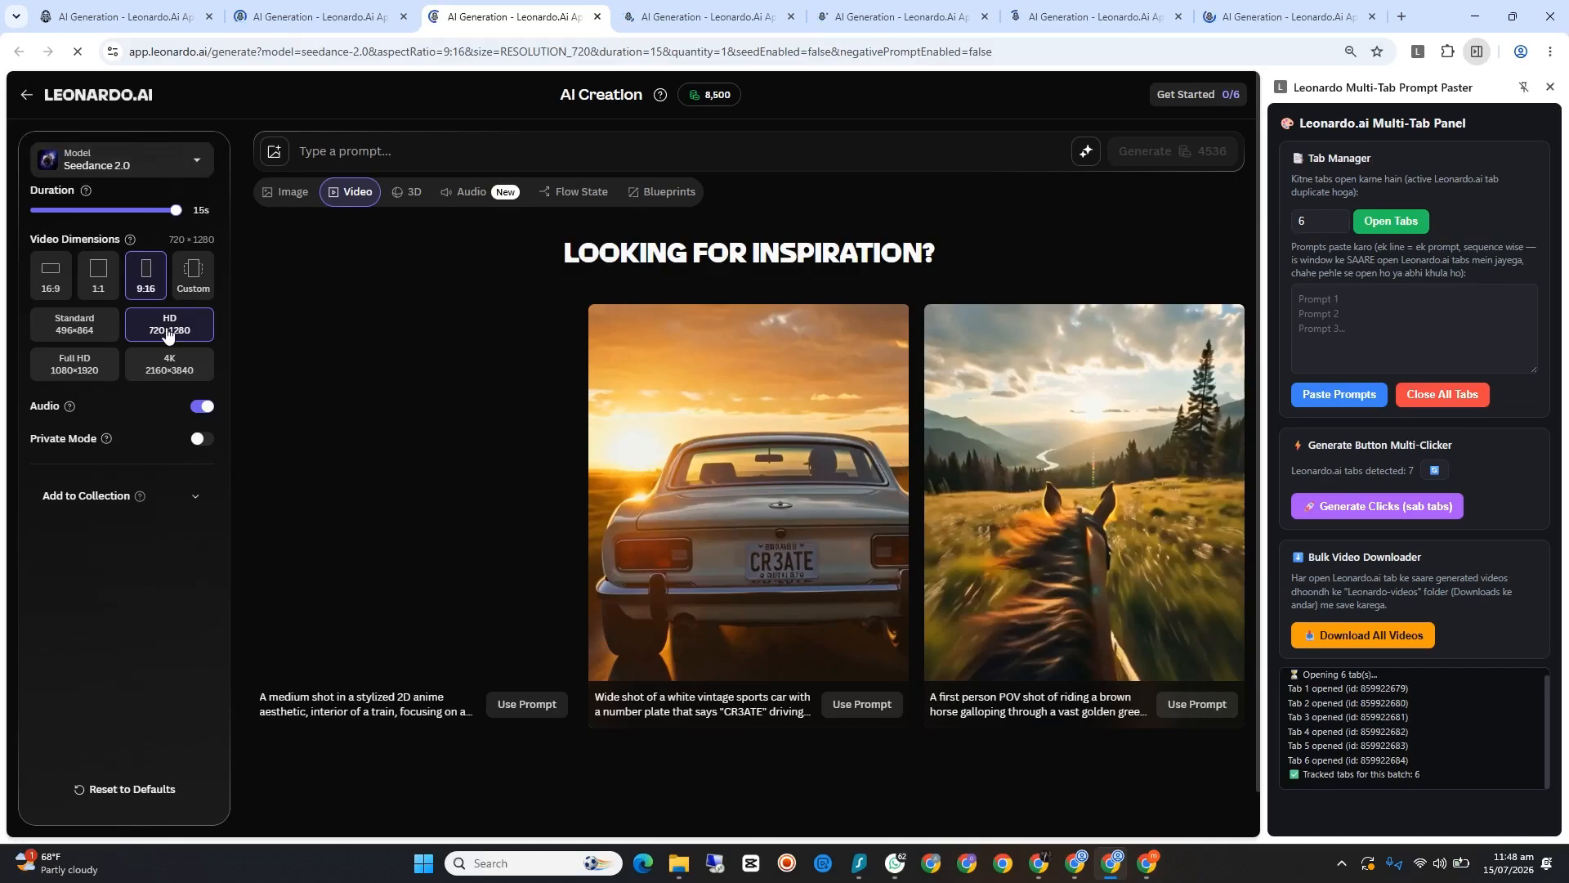
pyautogui.click(703, 16)
pyautogui.click(868, 18)
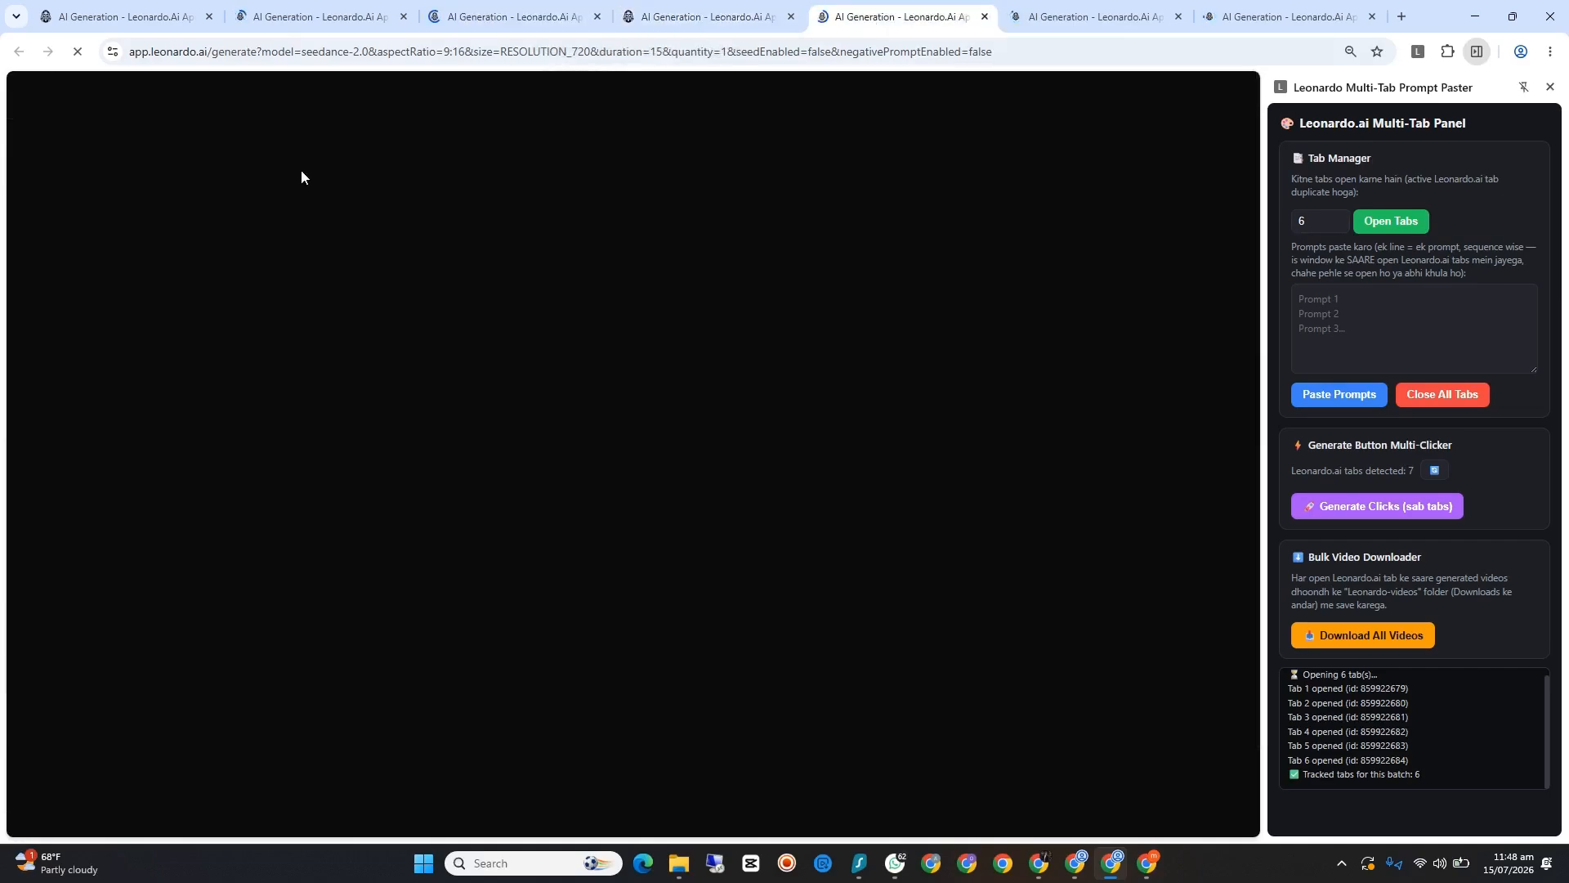
pyautogui.click(691, 12)
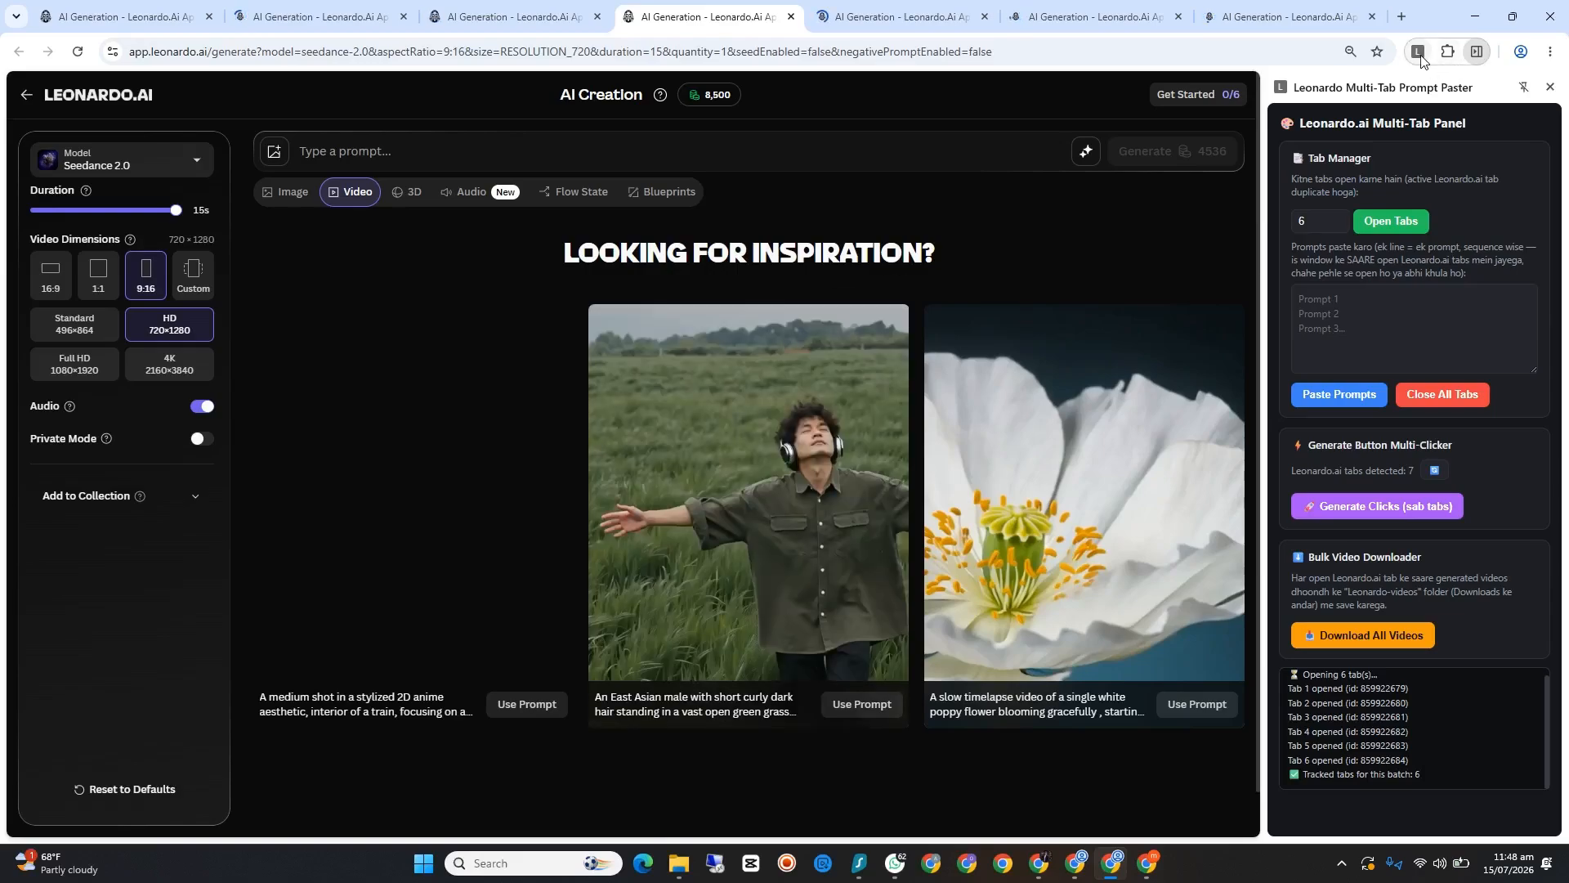
pyautogui.click(131, 17)
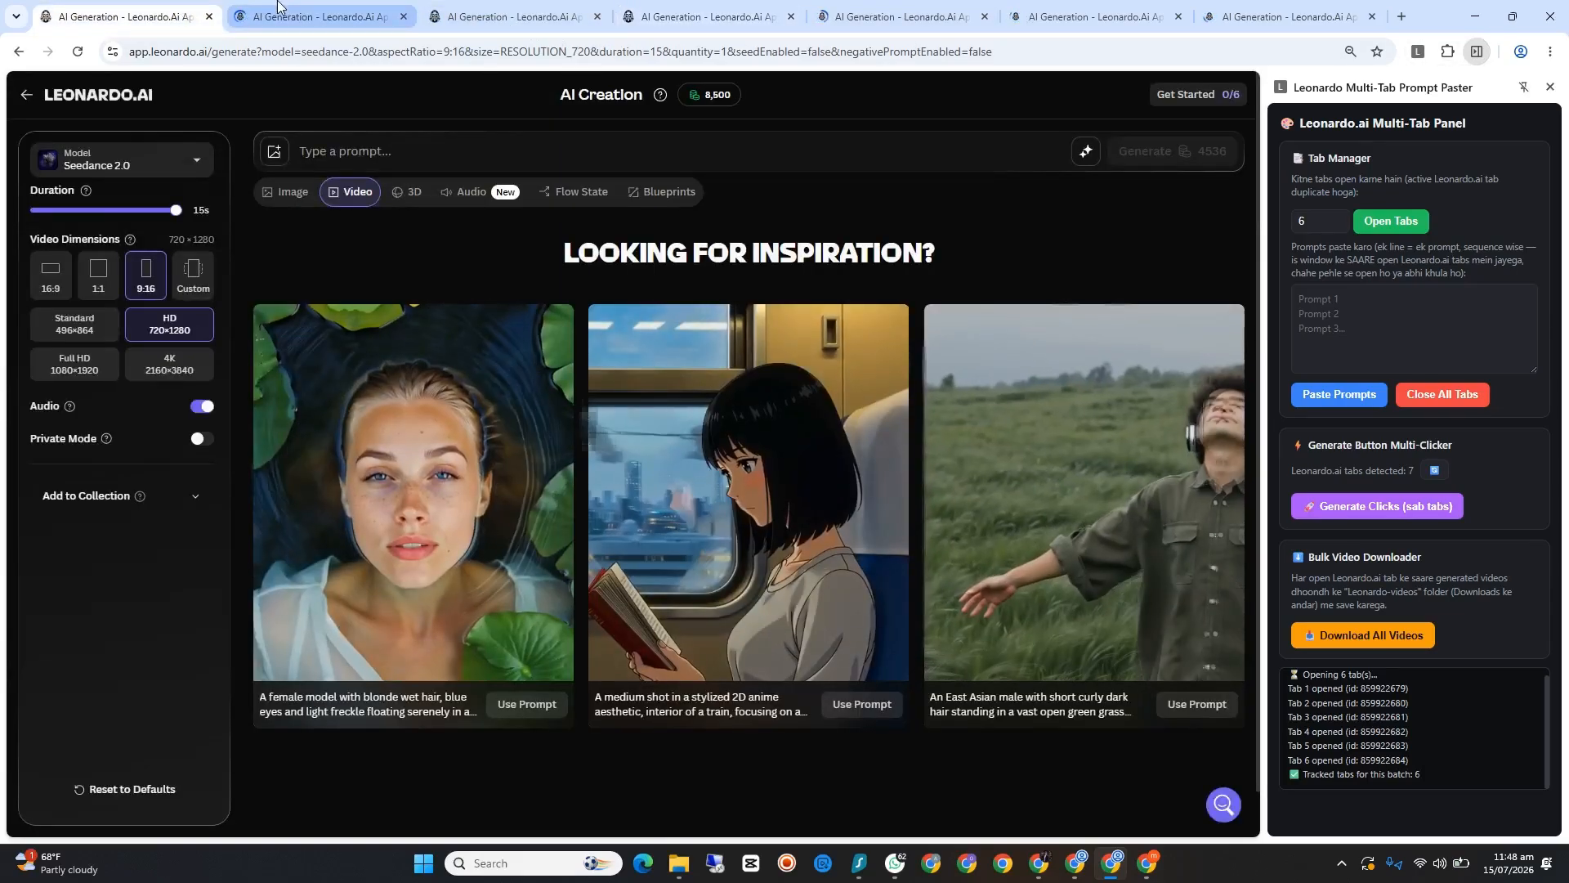
pyautogui.click(507, 17)
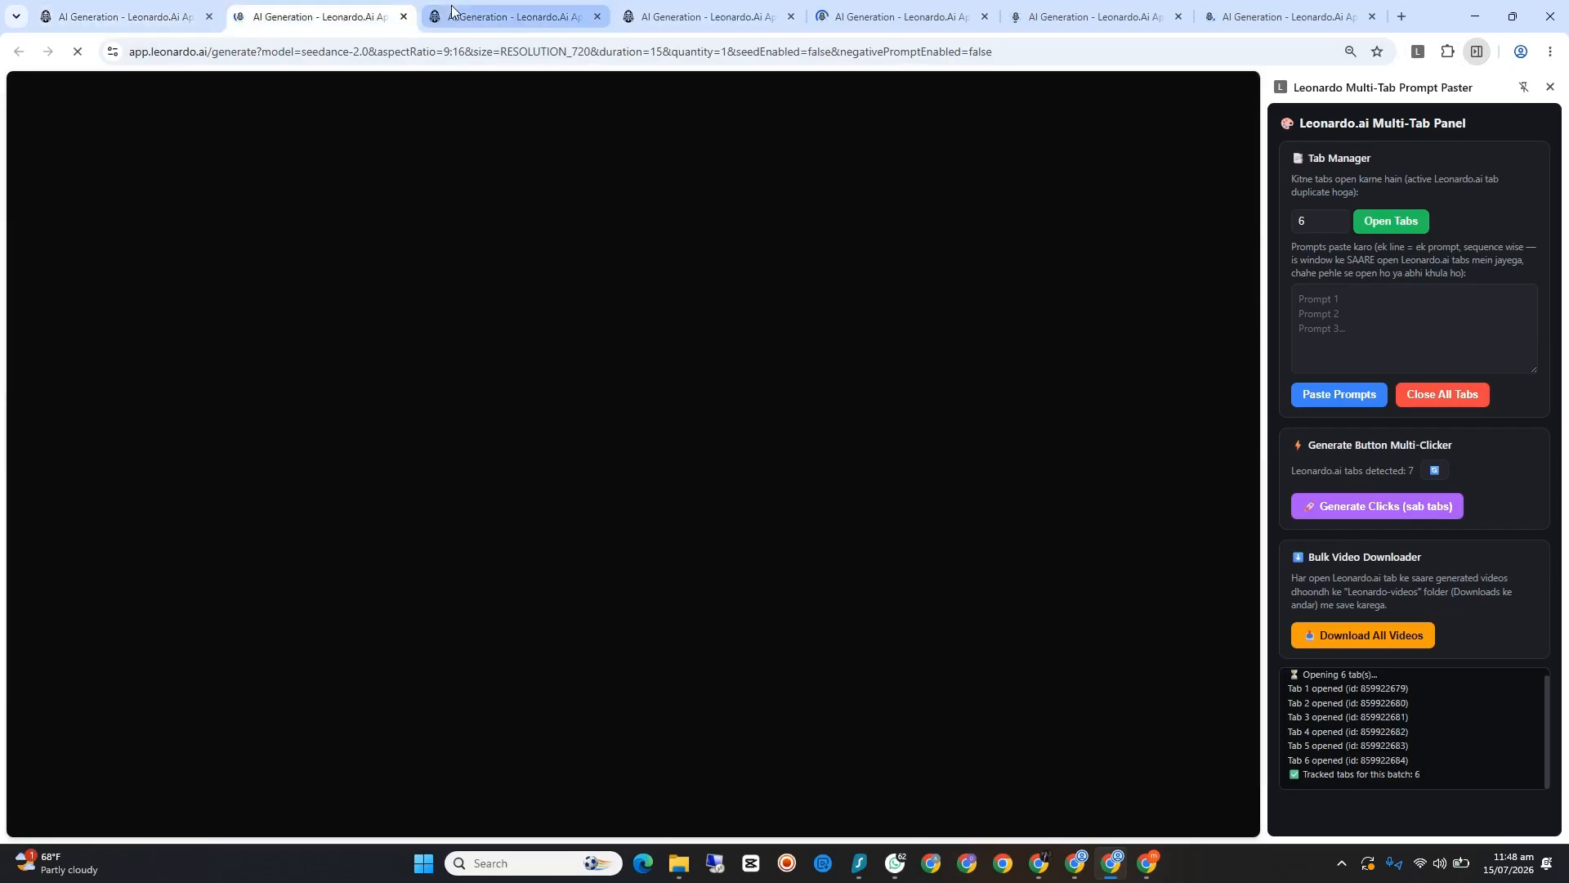
pyautogui.click(695, 10)
pyautogui.click(1096, 16)
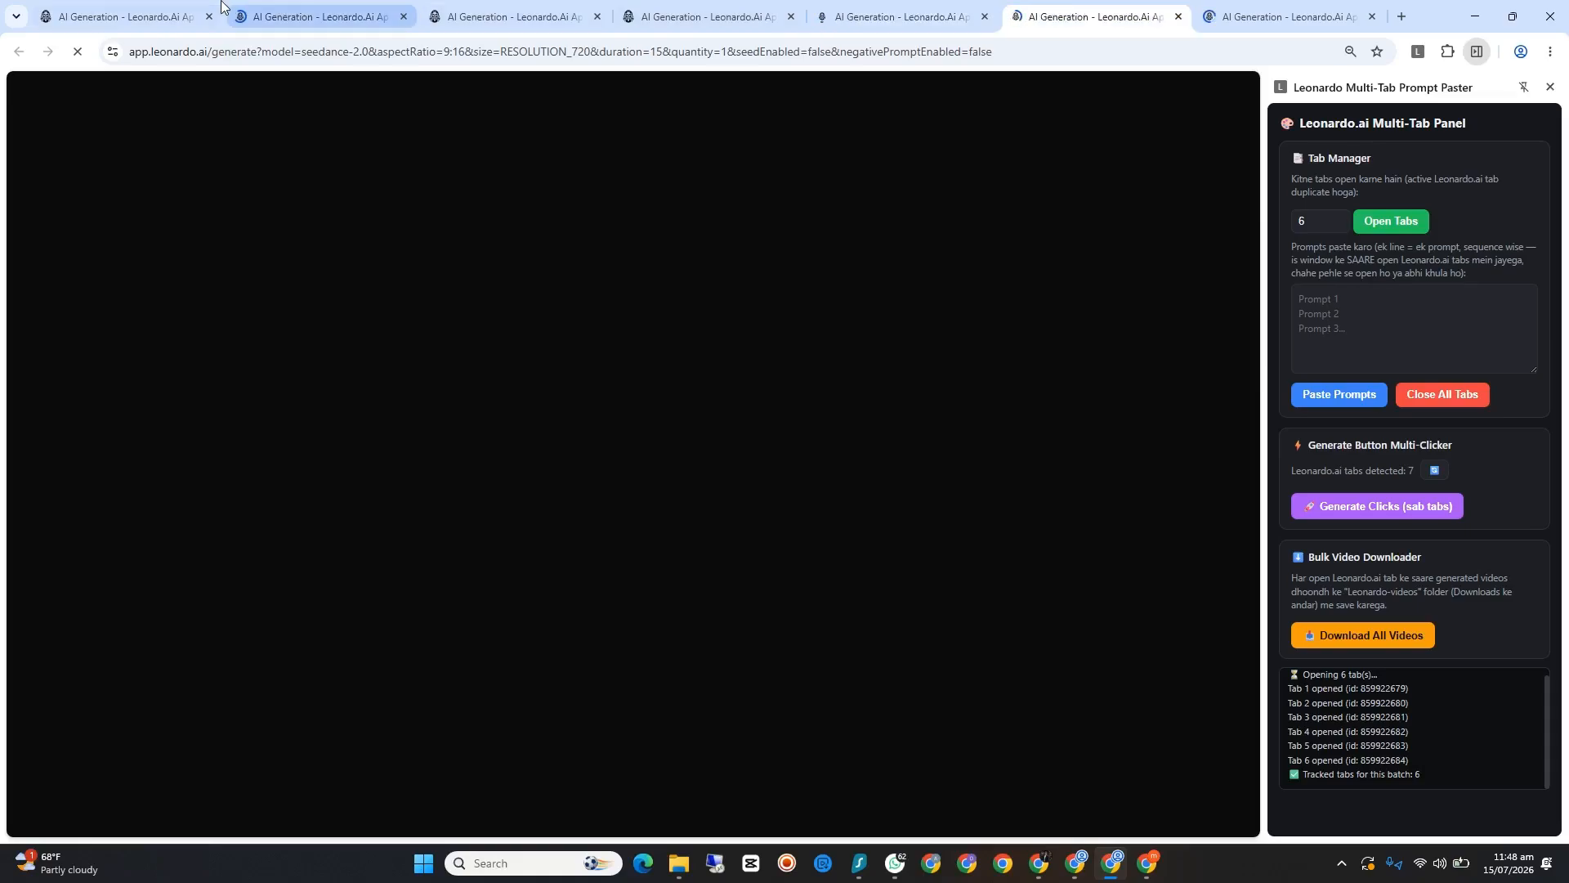
pyautogui.click(292, 18)
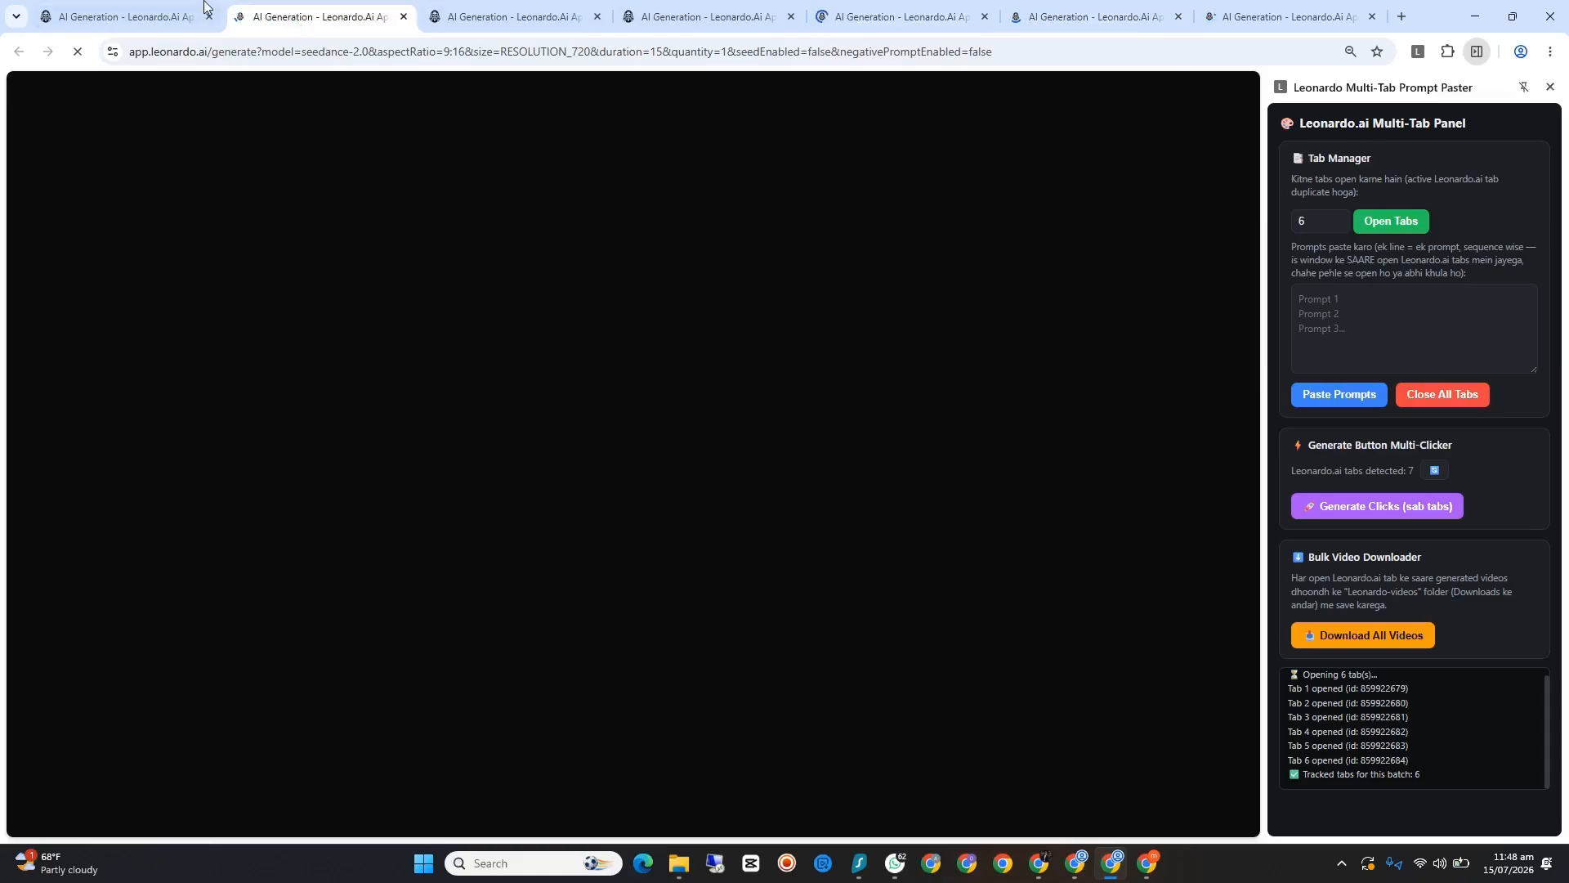
pyautogui.click(131, 10)
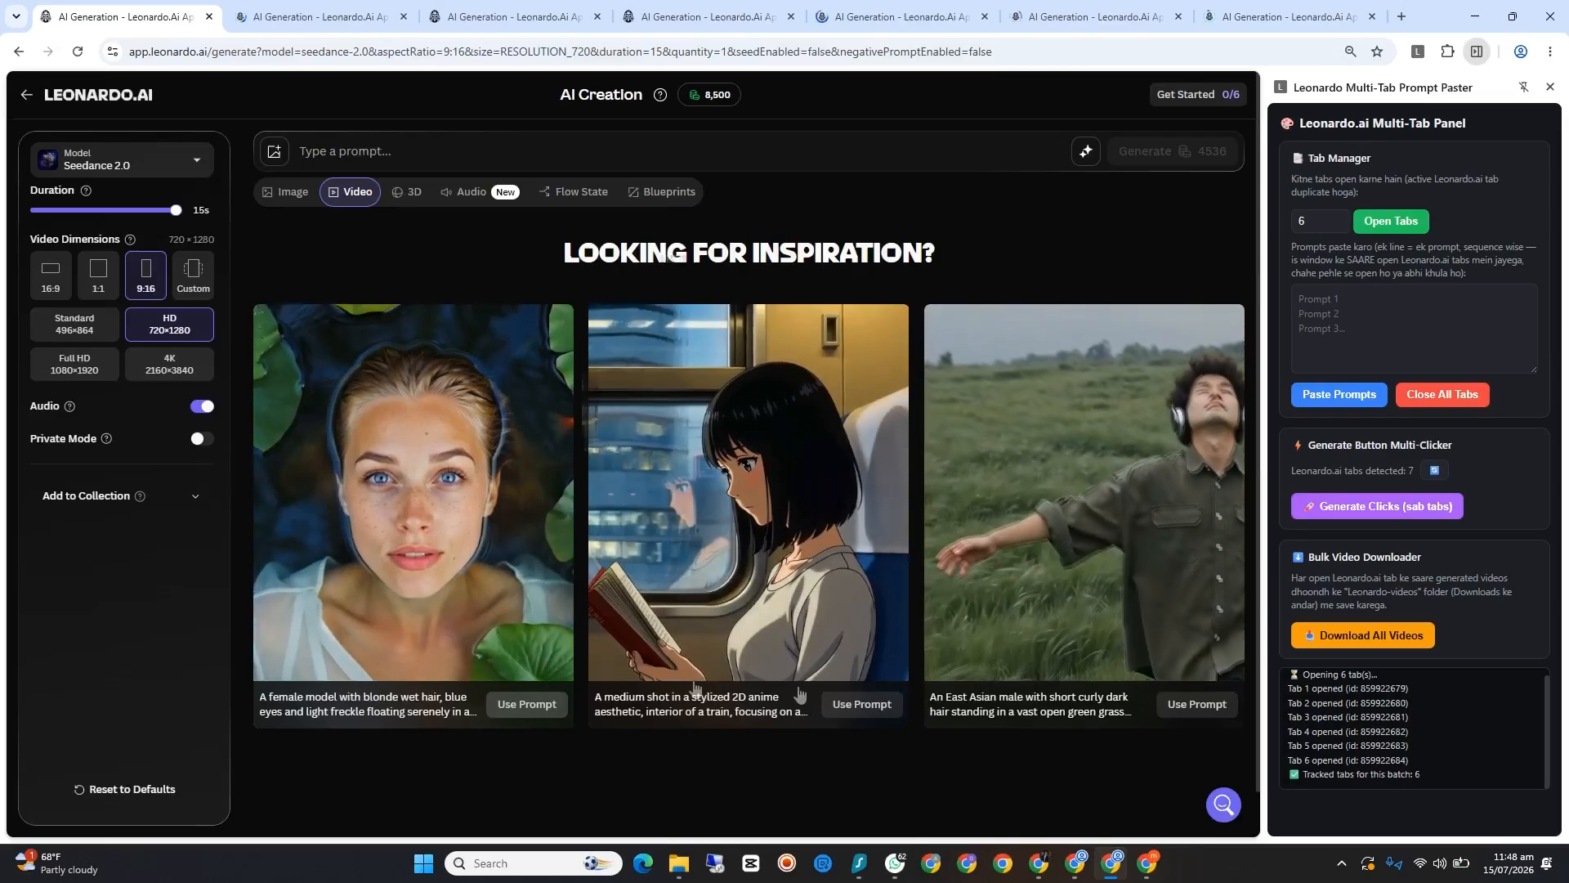
# Step: Switch to the Google Meet call and admit the guest waiting to join
pyautogui.moveTo(1039, 863)
pyautogui.click(993, 775)
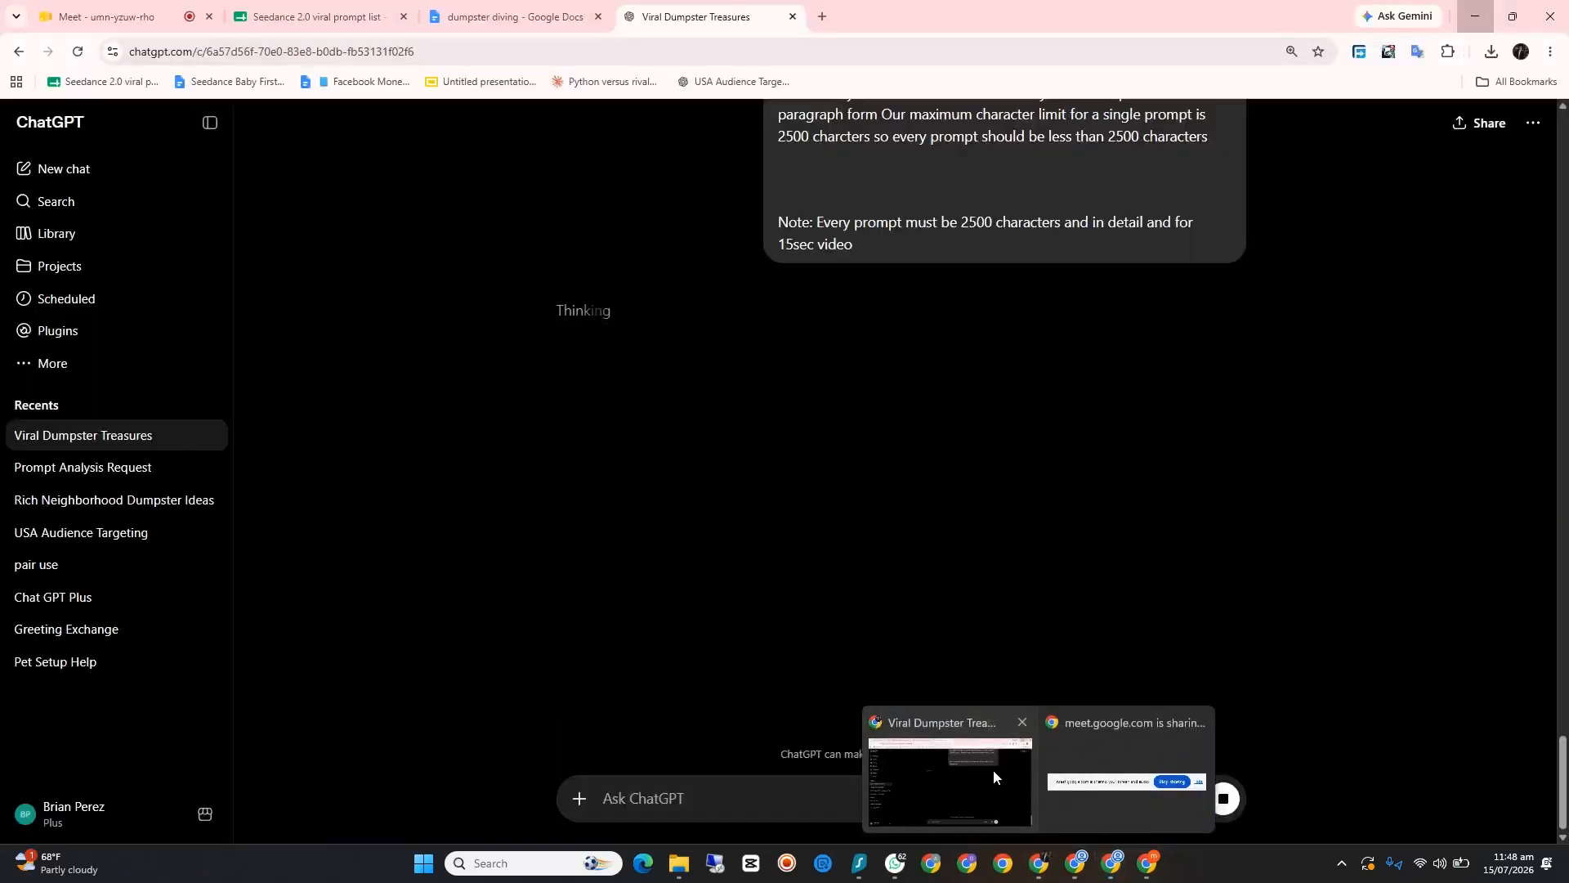
pyautogui.click(144, 11)
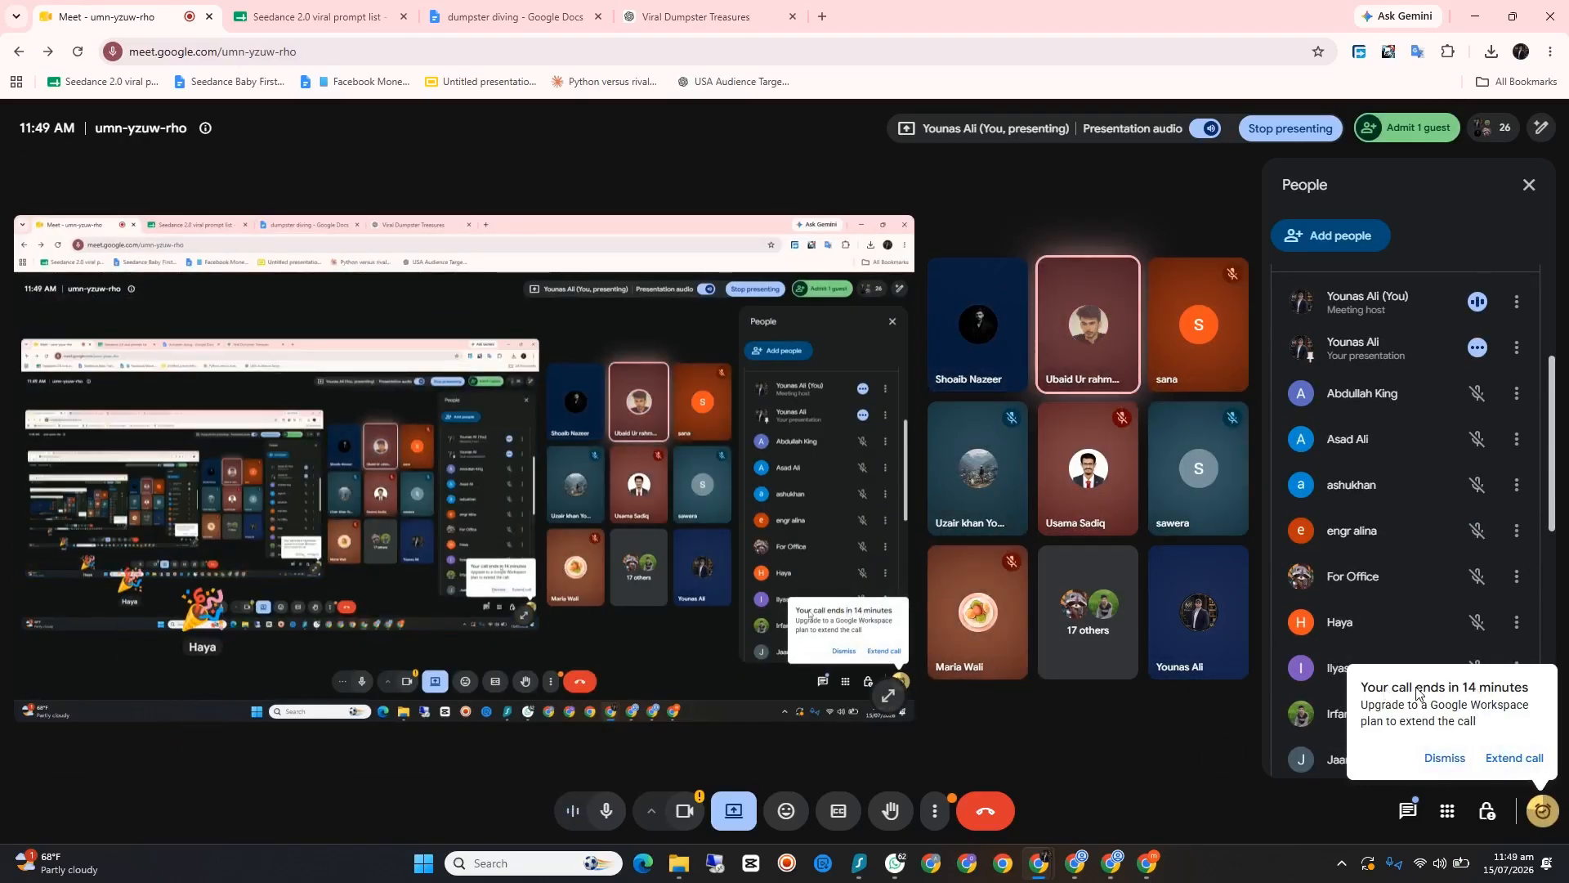
pyautogui.scroll(3, 1370, 459)
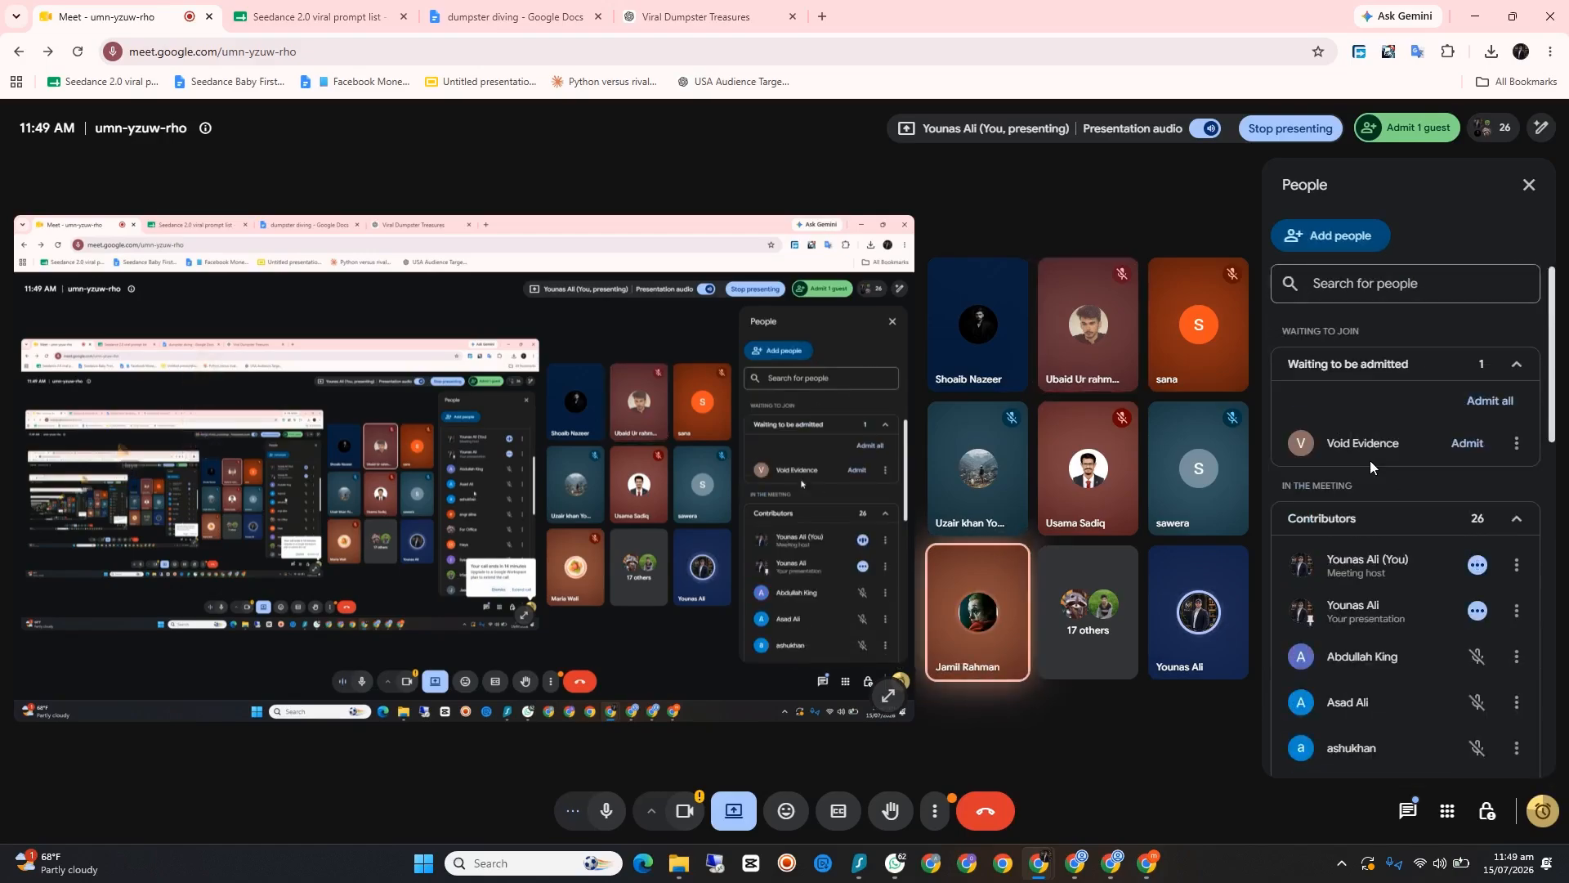
pyautogui.scroll(-7, 1338, 468)
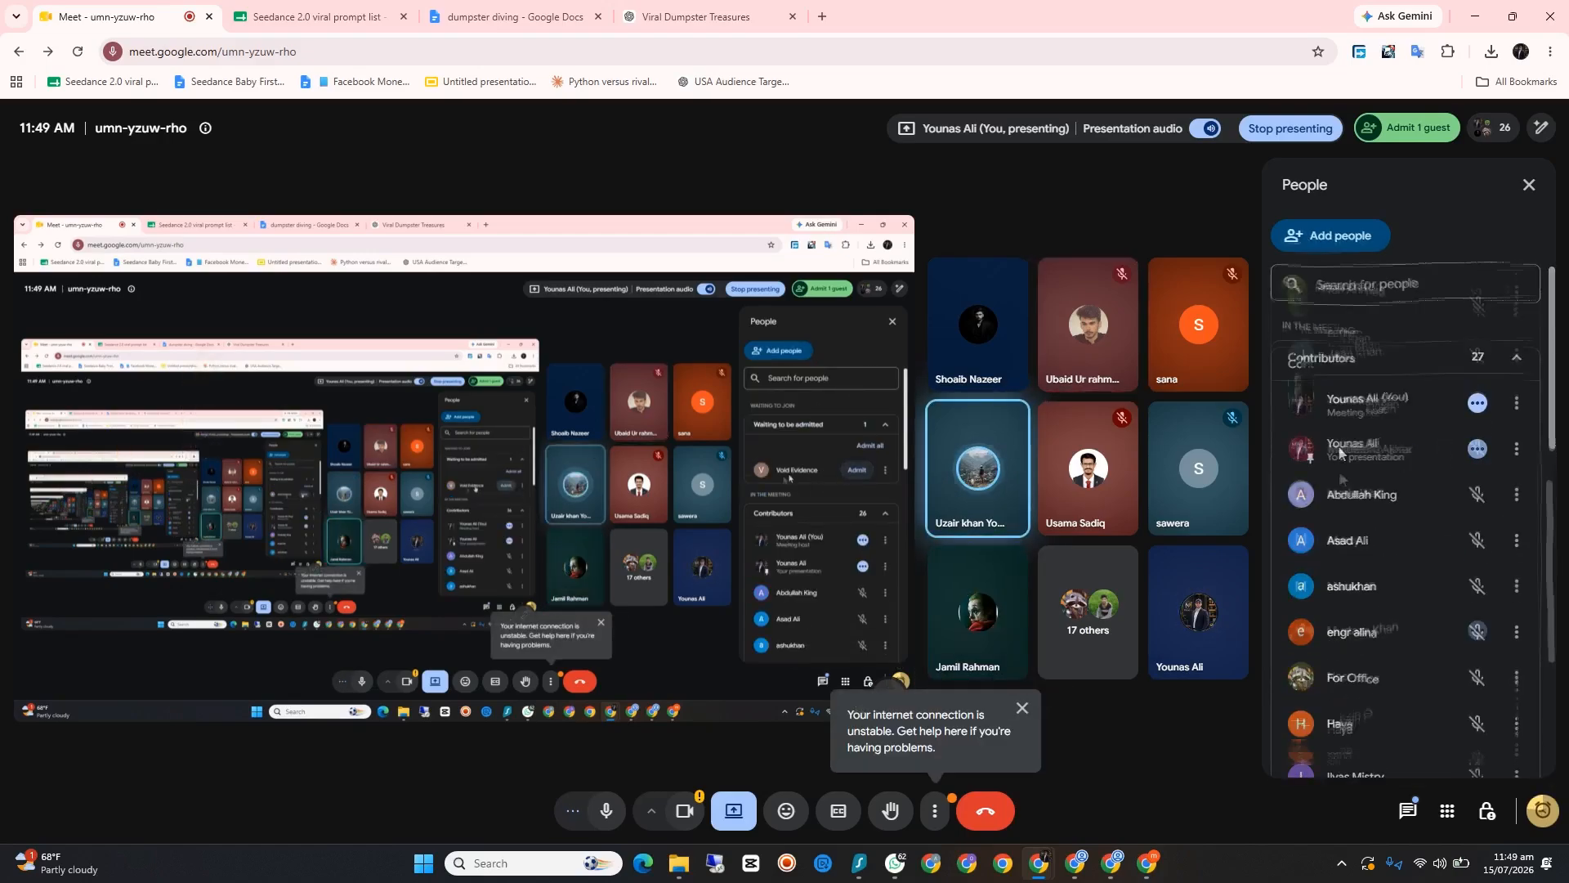
pyautogui.scroll(5, 1384, 441)
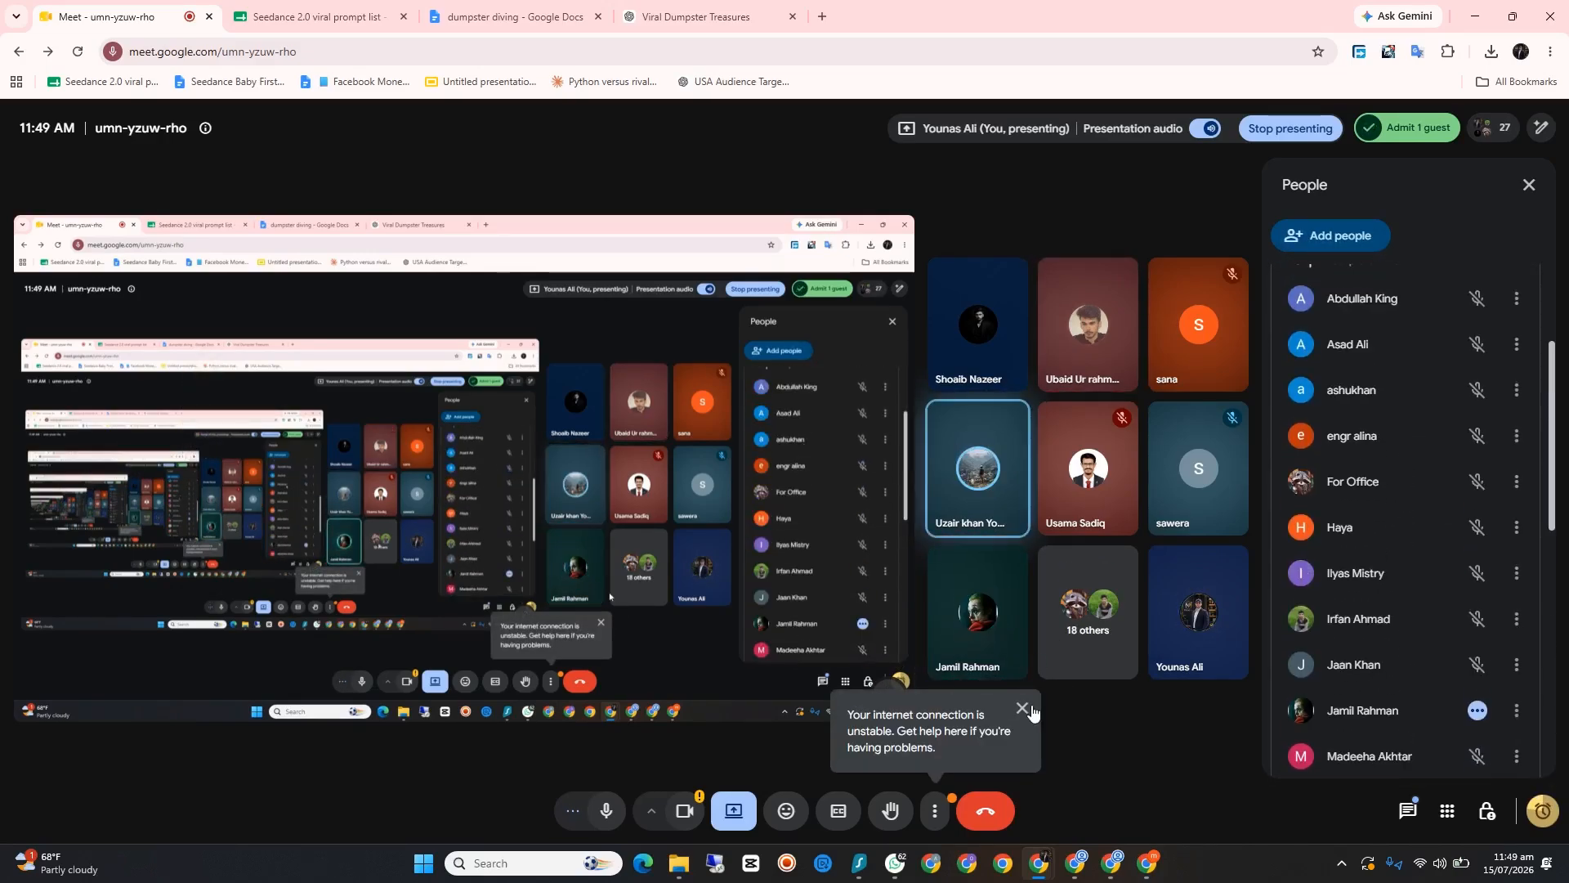
pyautogui.scroll(-4, 1381, 422)
# Step: Return to the ChatGPT chat, close the floating Meet window and minimize the browser
pyautogui.click(719, 15)
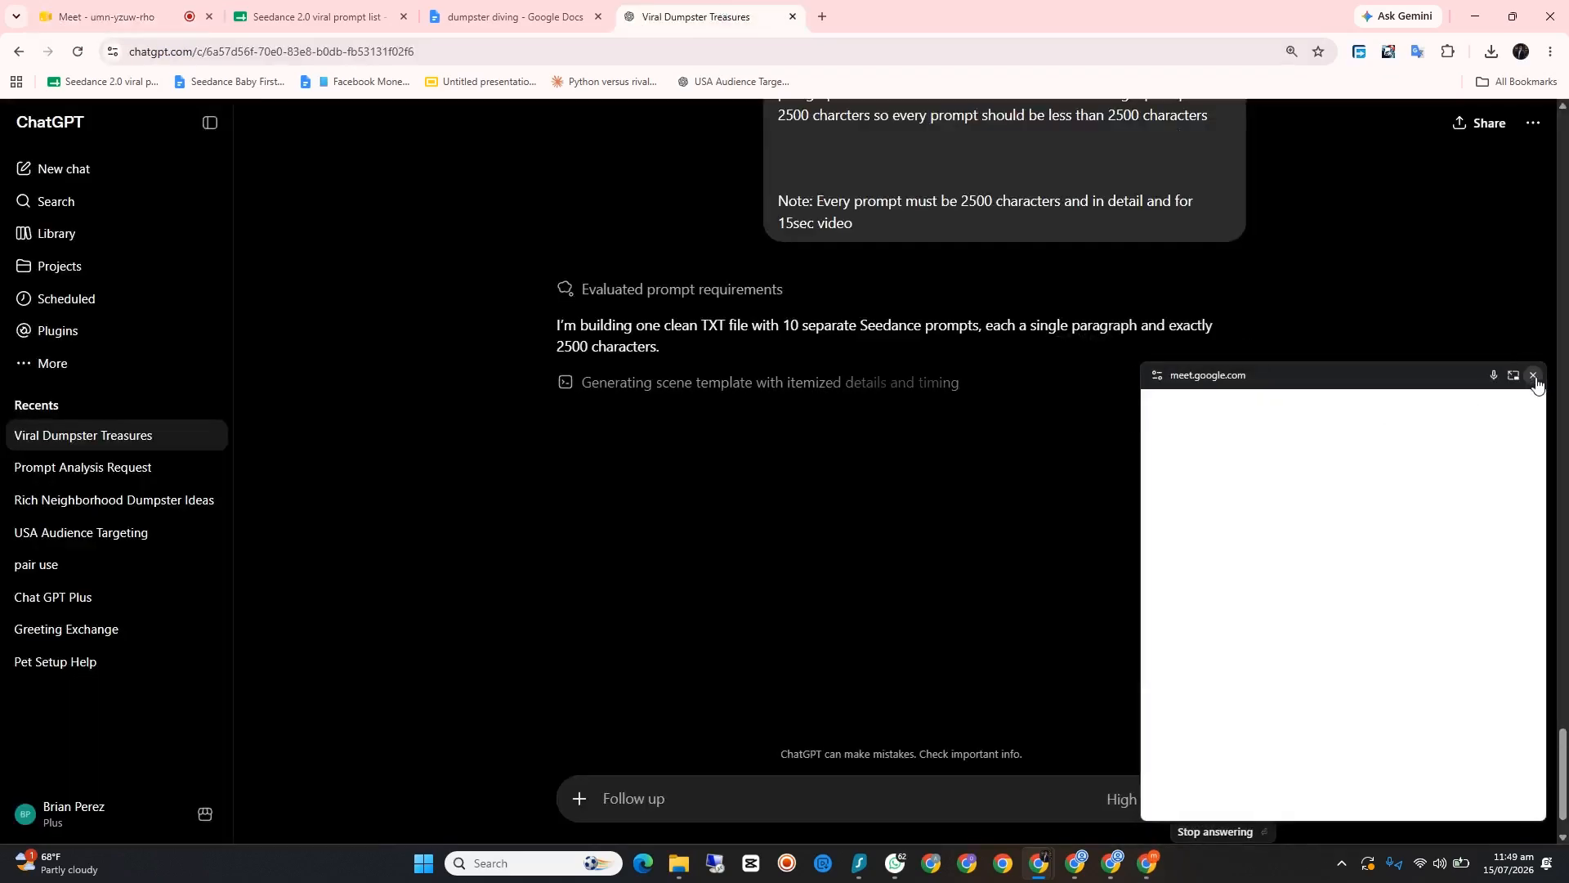
pyautogui.click(1534, 377)
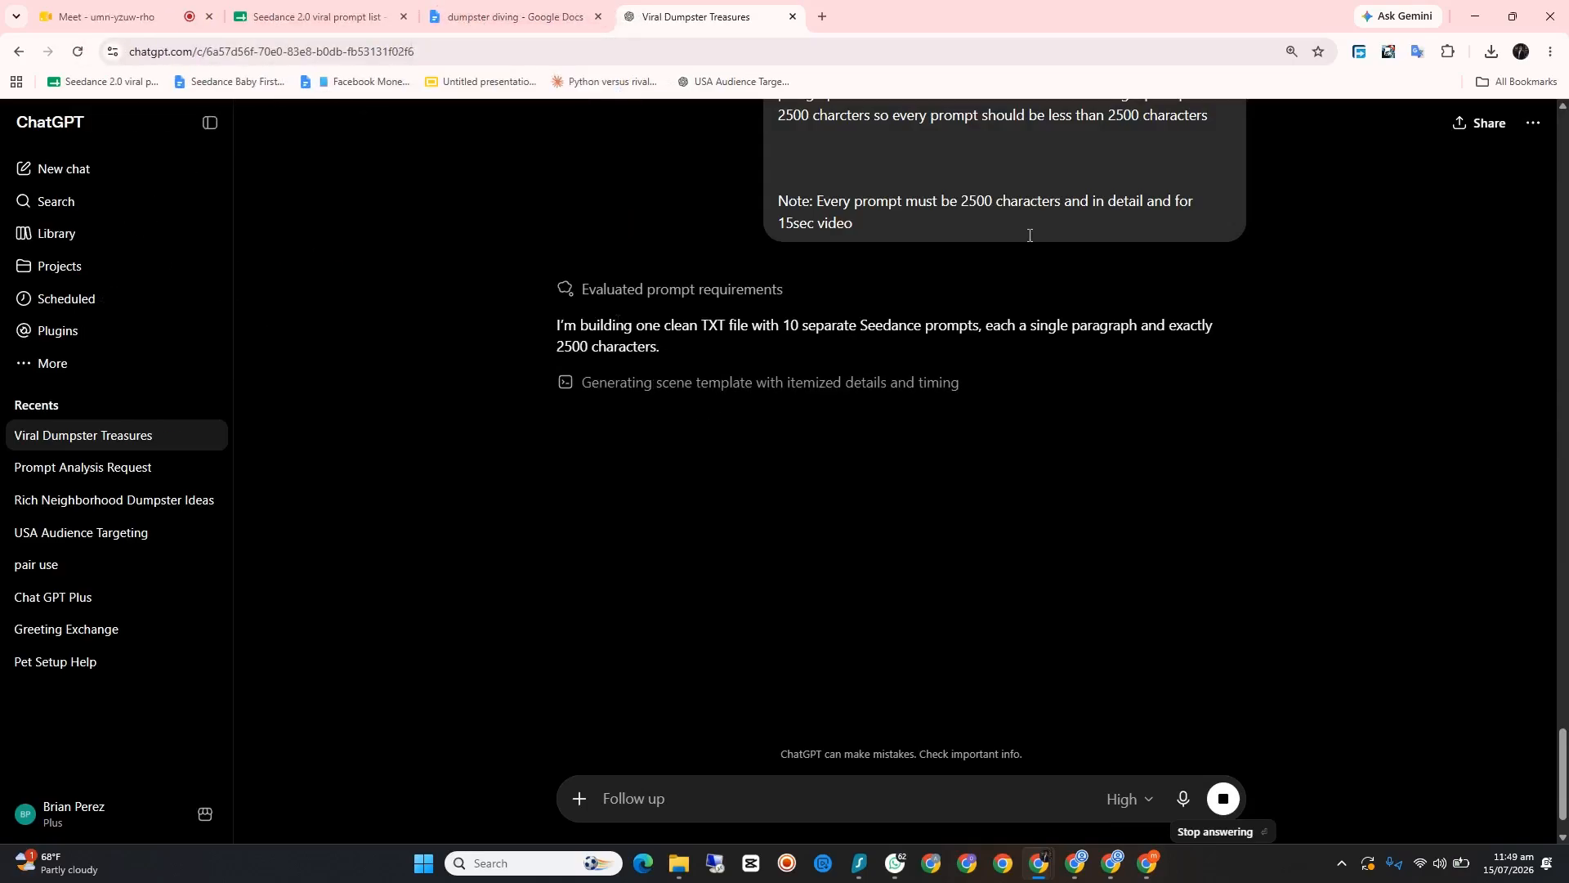
pyautogui.click(1484, 20)
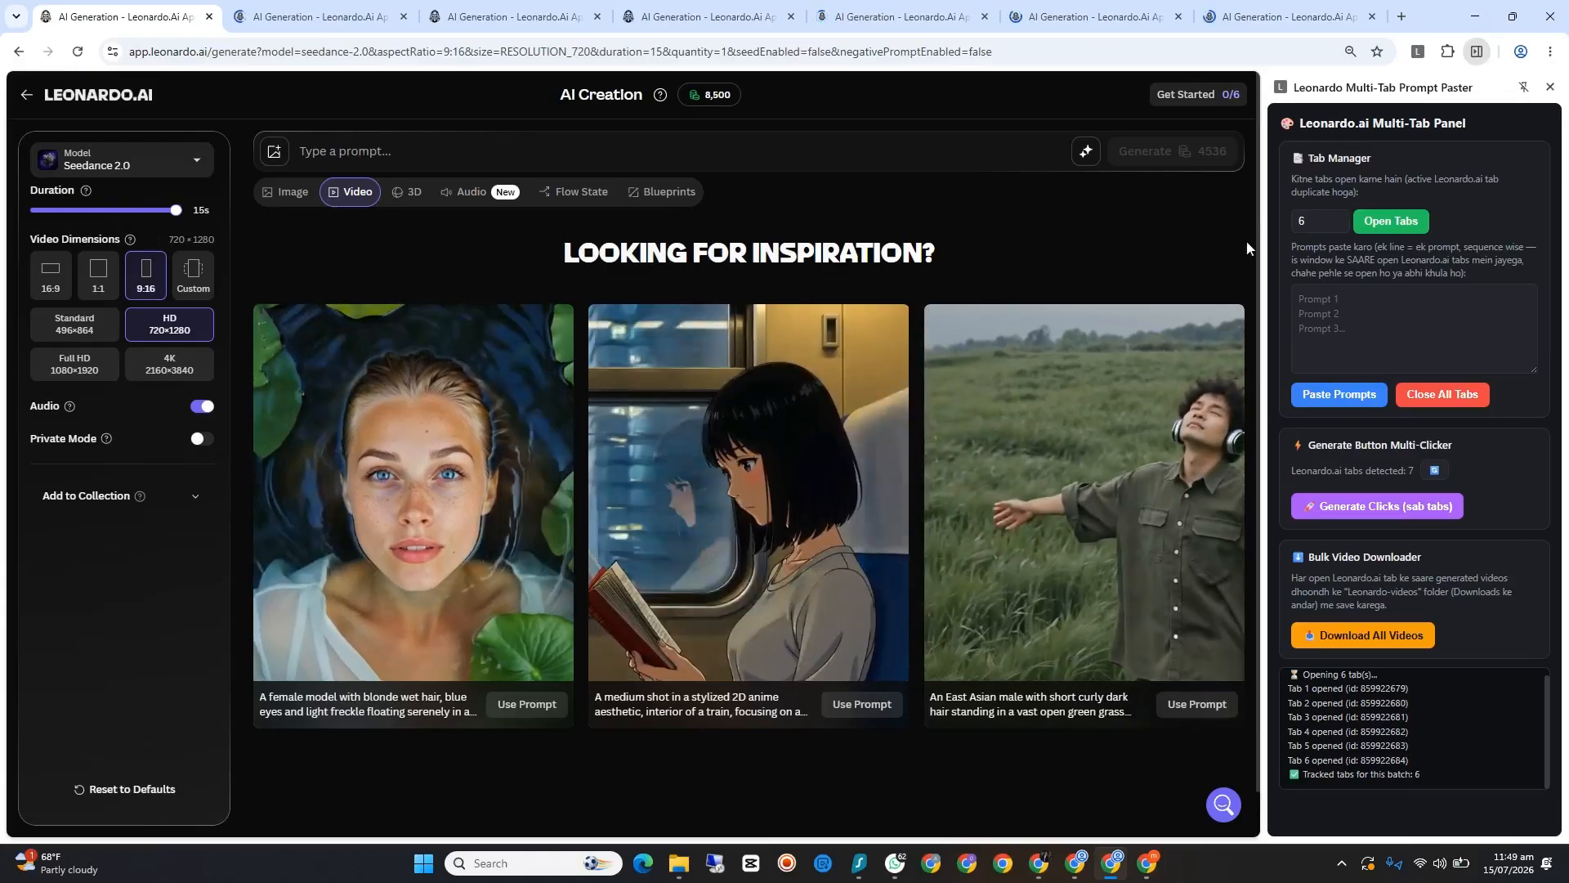
# Step: Switch to the CurbVault USA Facebook page and hide its "Finish setting up your Page" tasks, dismissing the notice
pyautogui.click(1146, 864)
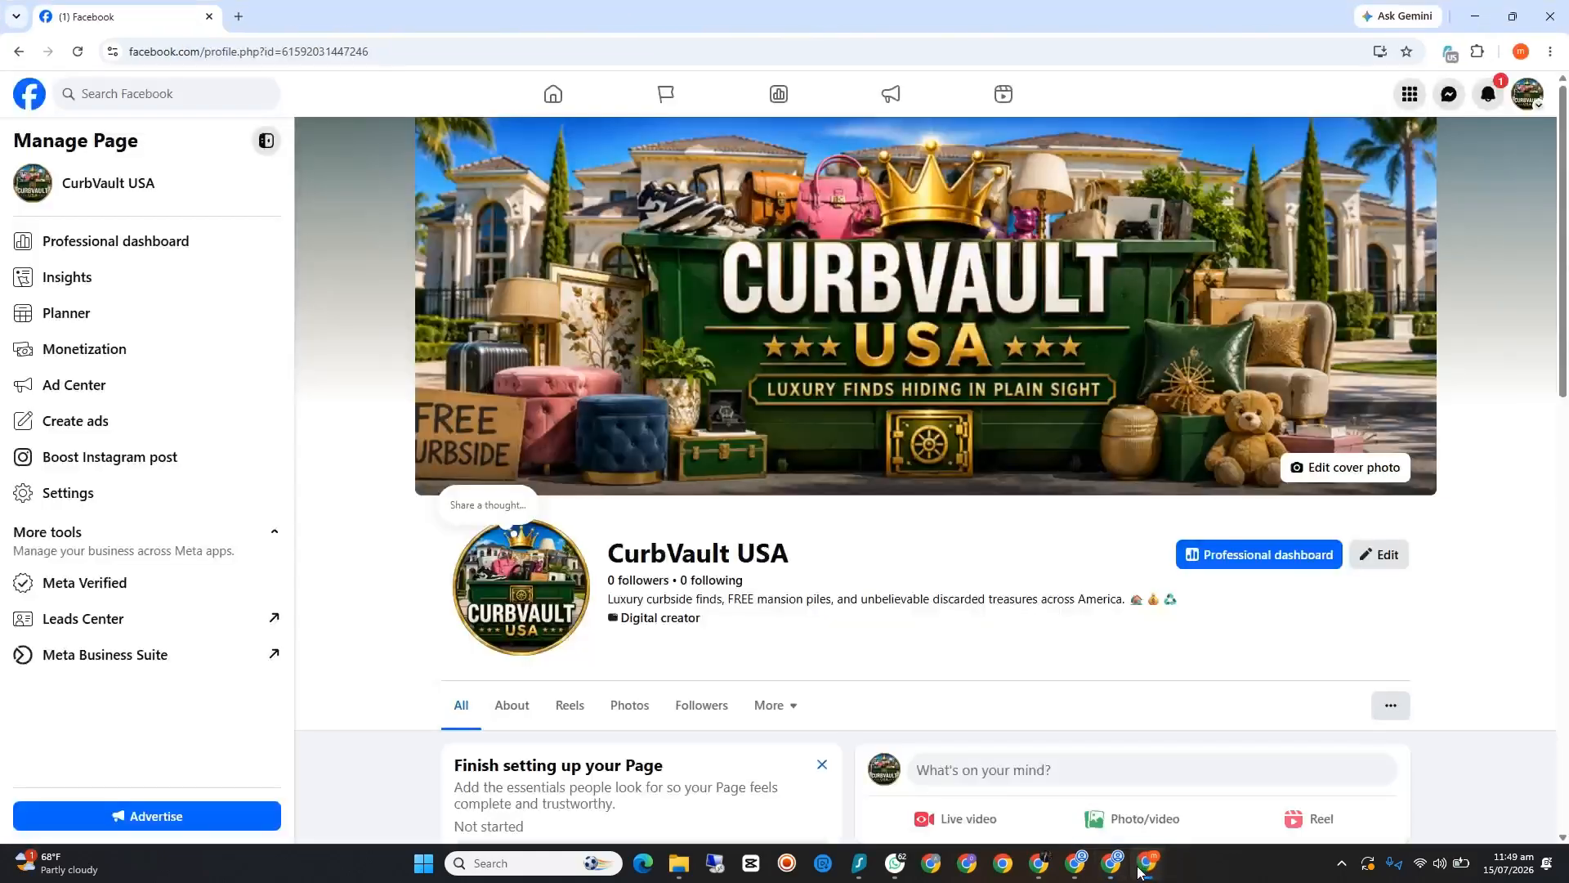
pyautogui.click(822, 767)
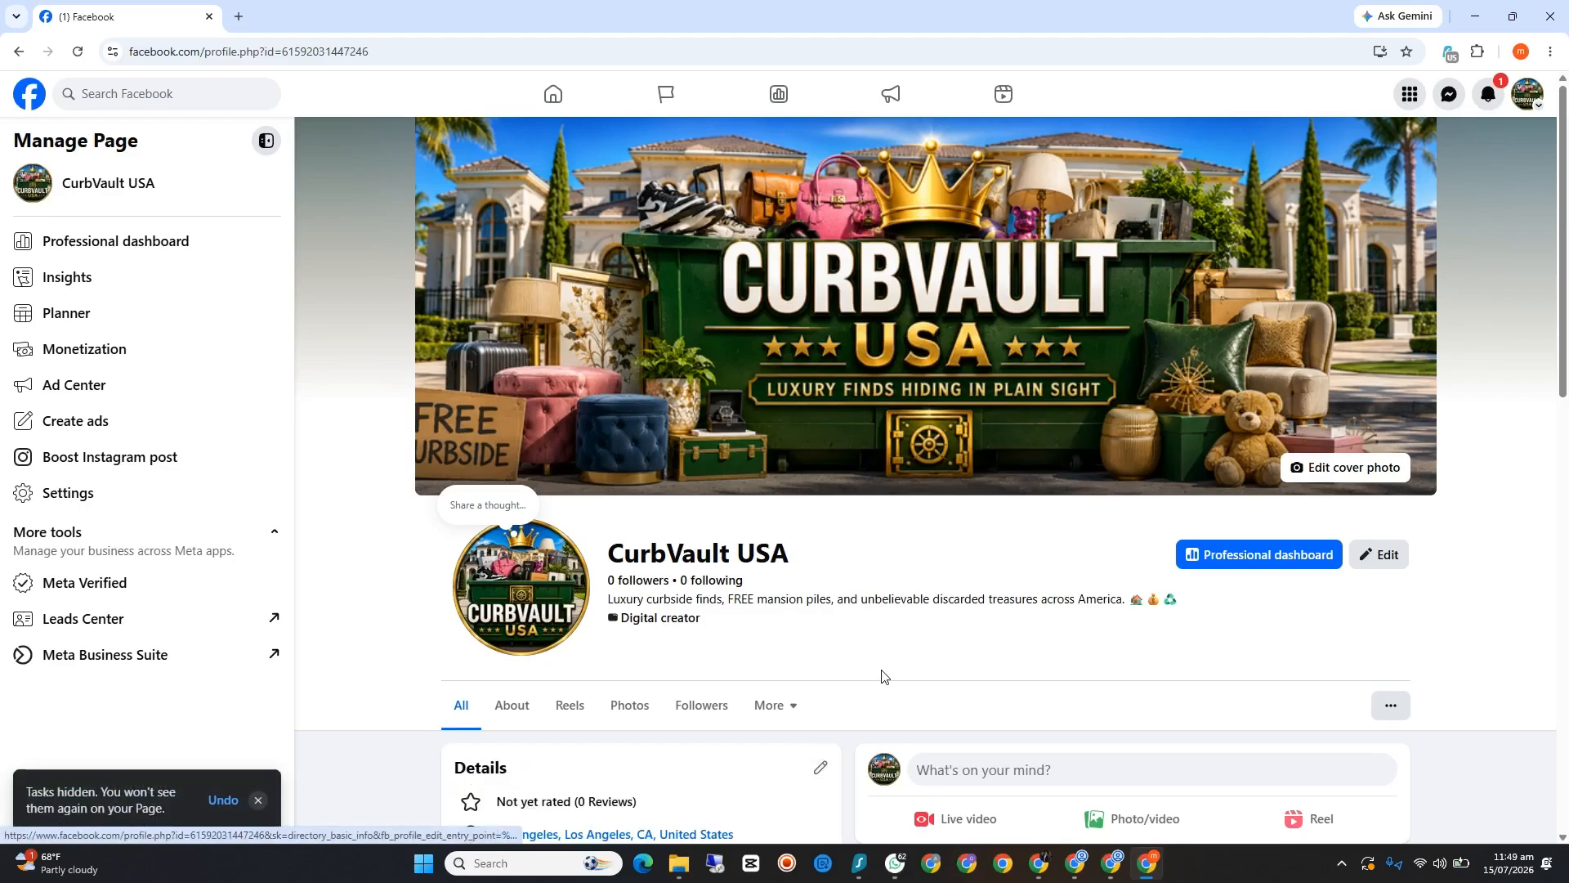
pyautogui.click(258, 800)
# Step: Look over the CurbVault USA page's details, photos and posts, and view its notifications
pyautogui.scroll(-6, 695, 669)
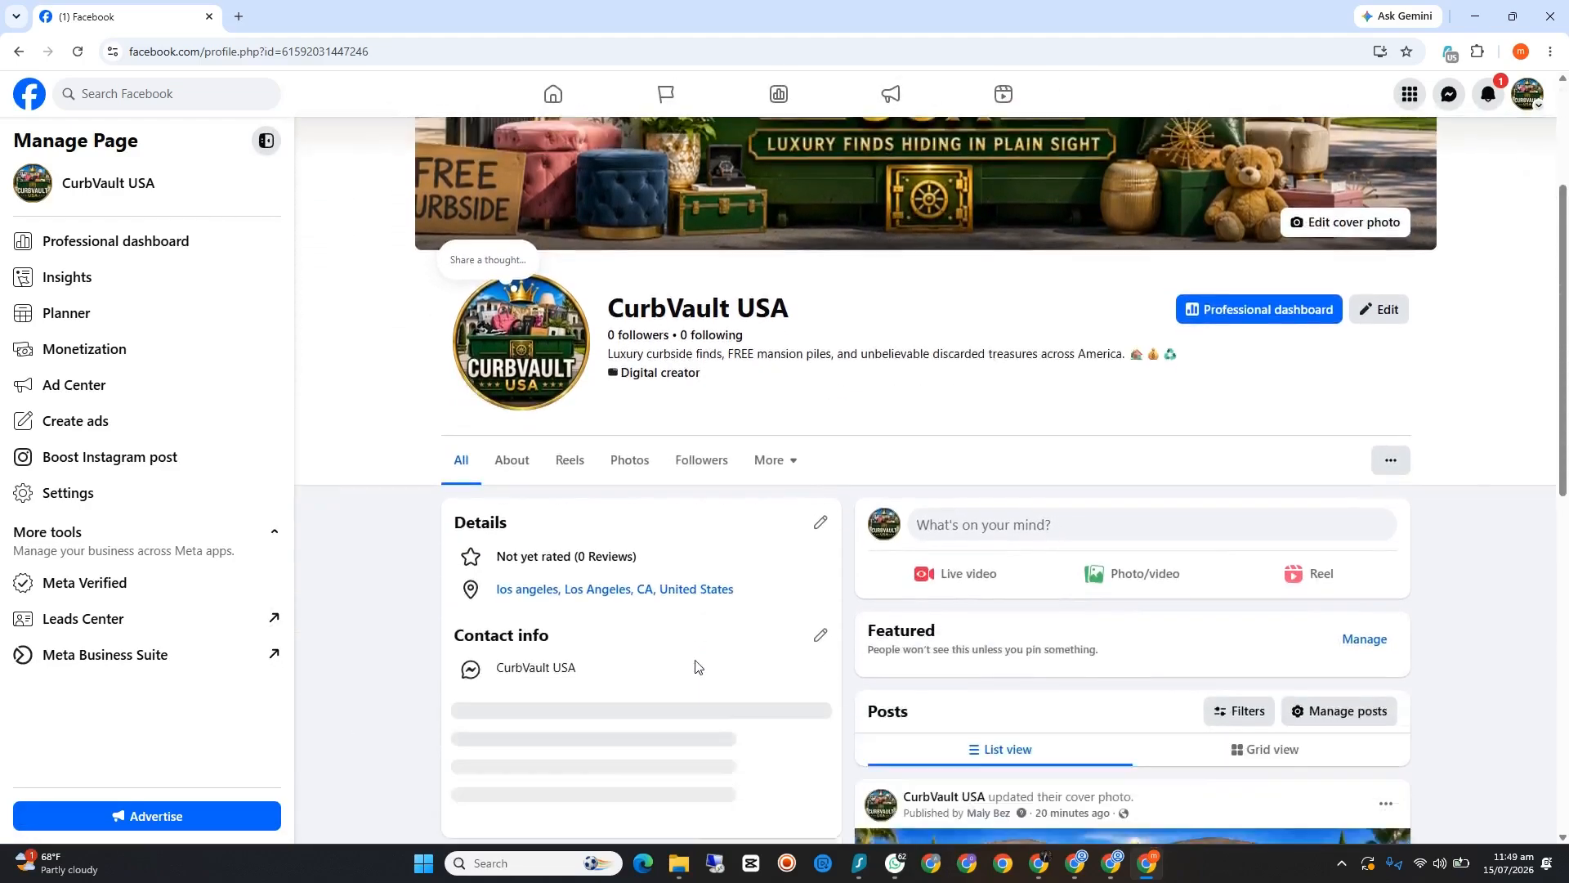
pyautogui.scroll(-9, 695, 669)
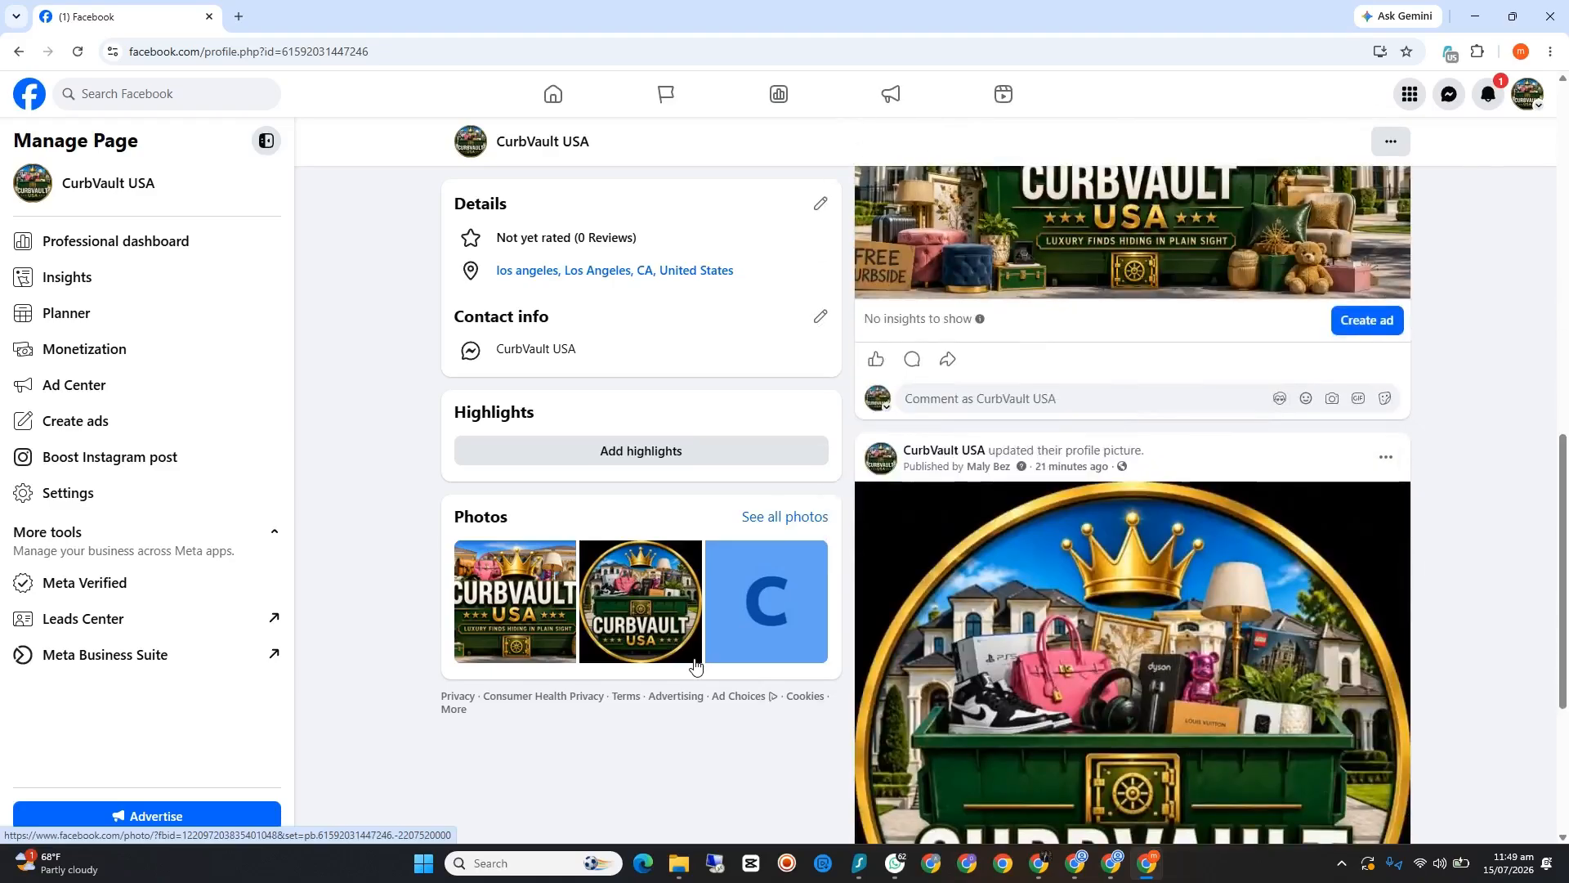
pyautogui.scroll(15, 1280, 335)
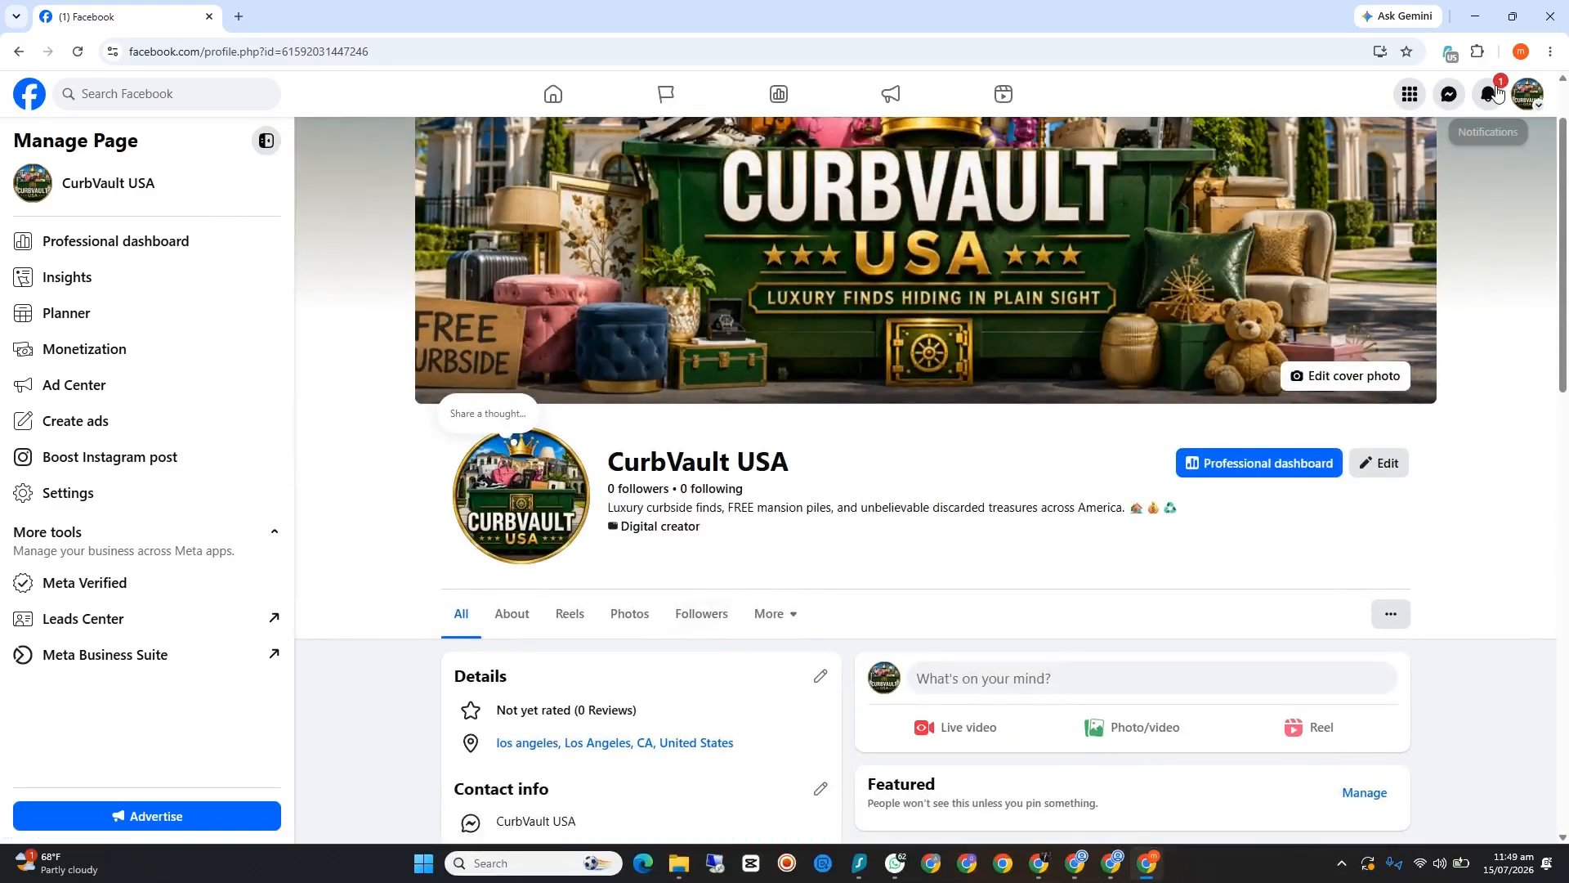
pyautogui.click(1488, 94)
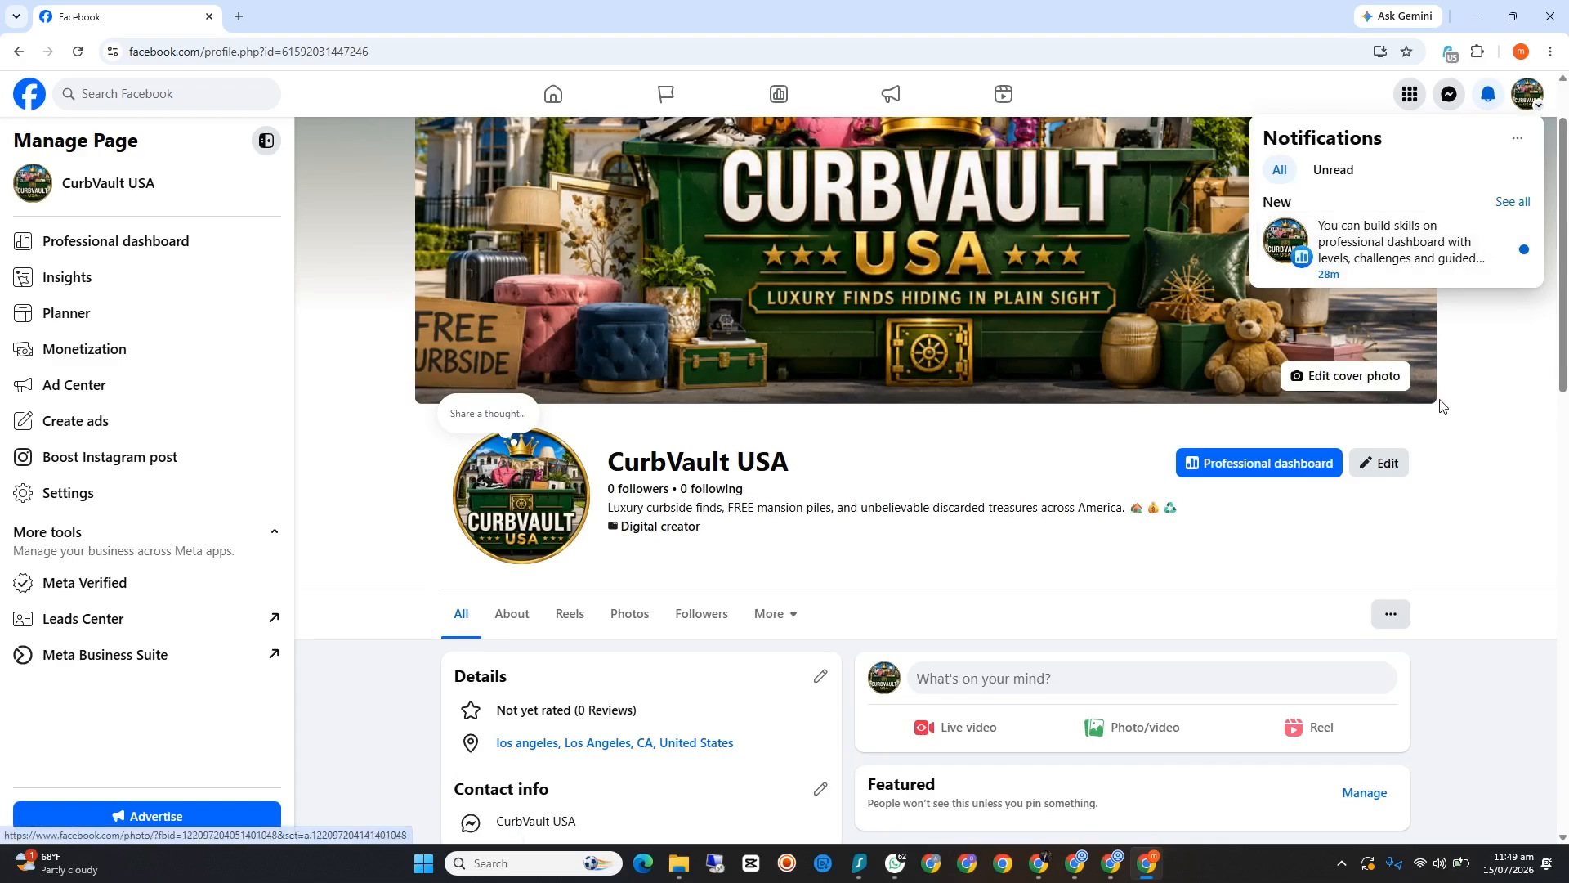
pyautogui.click(1454, 441)
pyautogui.scroll(1, 1454, 442)
pyautogui.scroll(-1, 1425, 494)
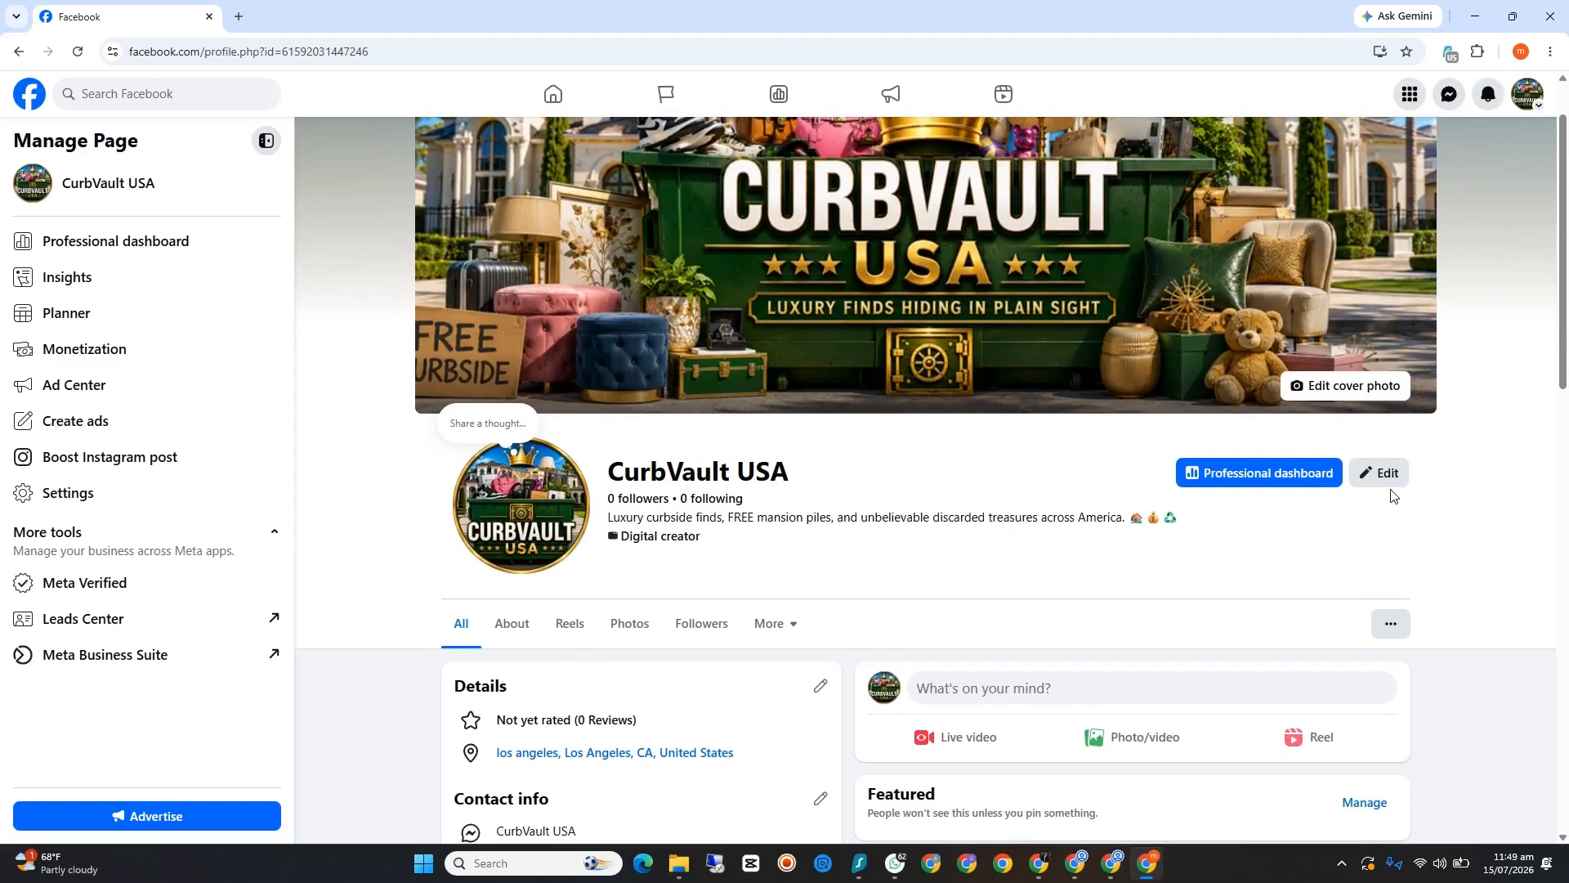
pyautogui.scroll(1, 1250, 474)
pyautogui.scroll(-2, 1174, 539)
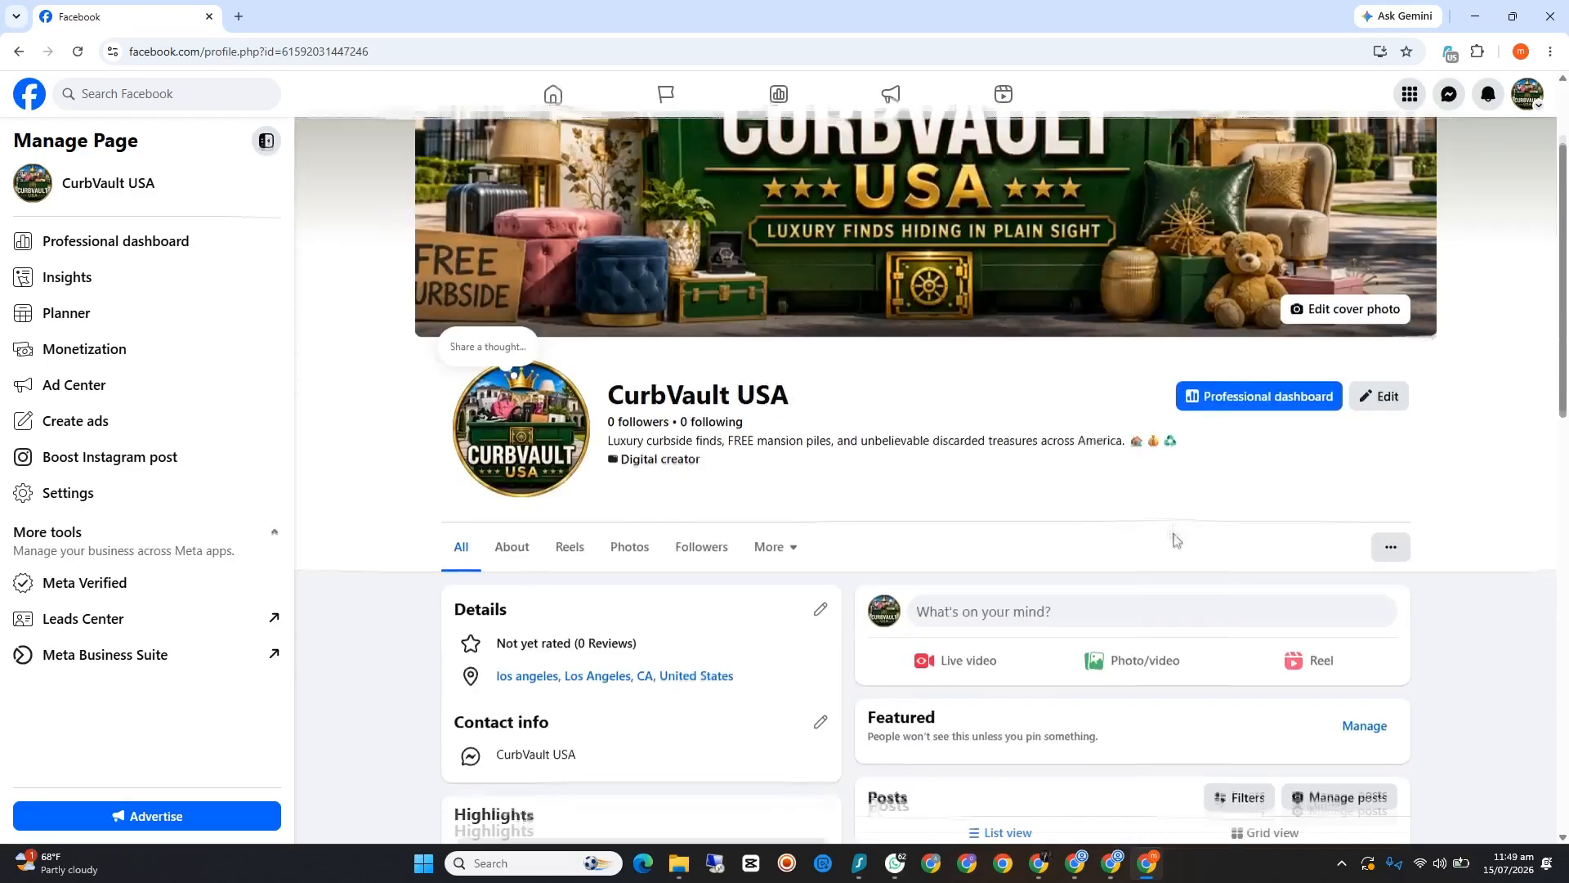
# Step: Check the loading of a duplicated Leonardo.Ai generation tab and return to the CurbVault USA Facebook page
pyautogui.scroll(2, 1174, 537)
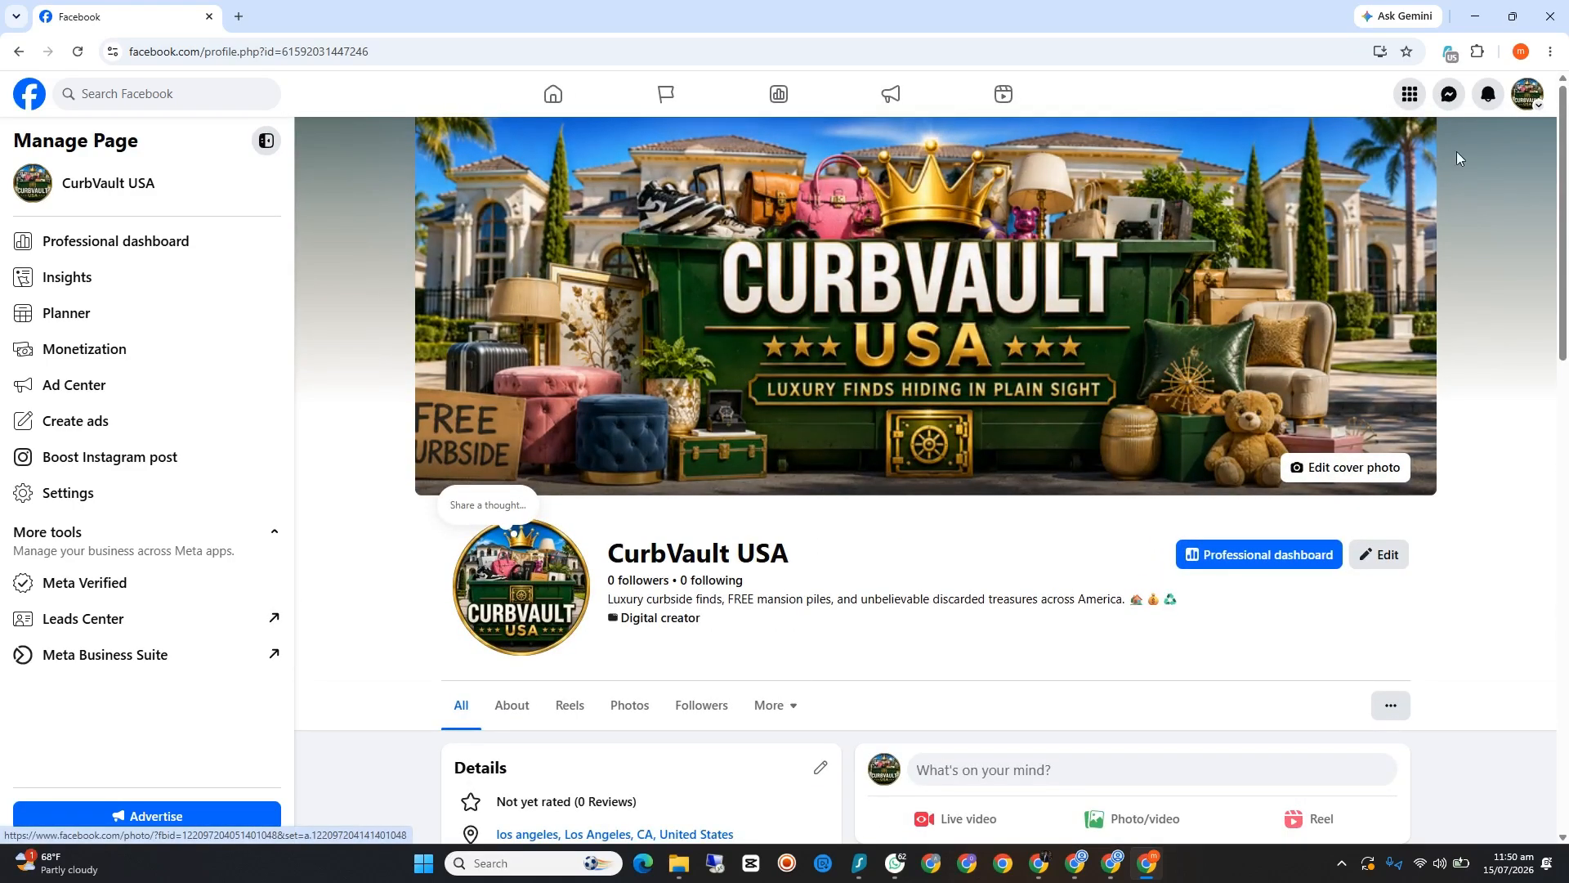
pyautogui.click(1470, 16)
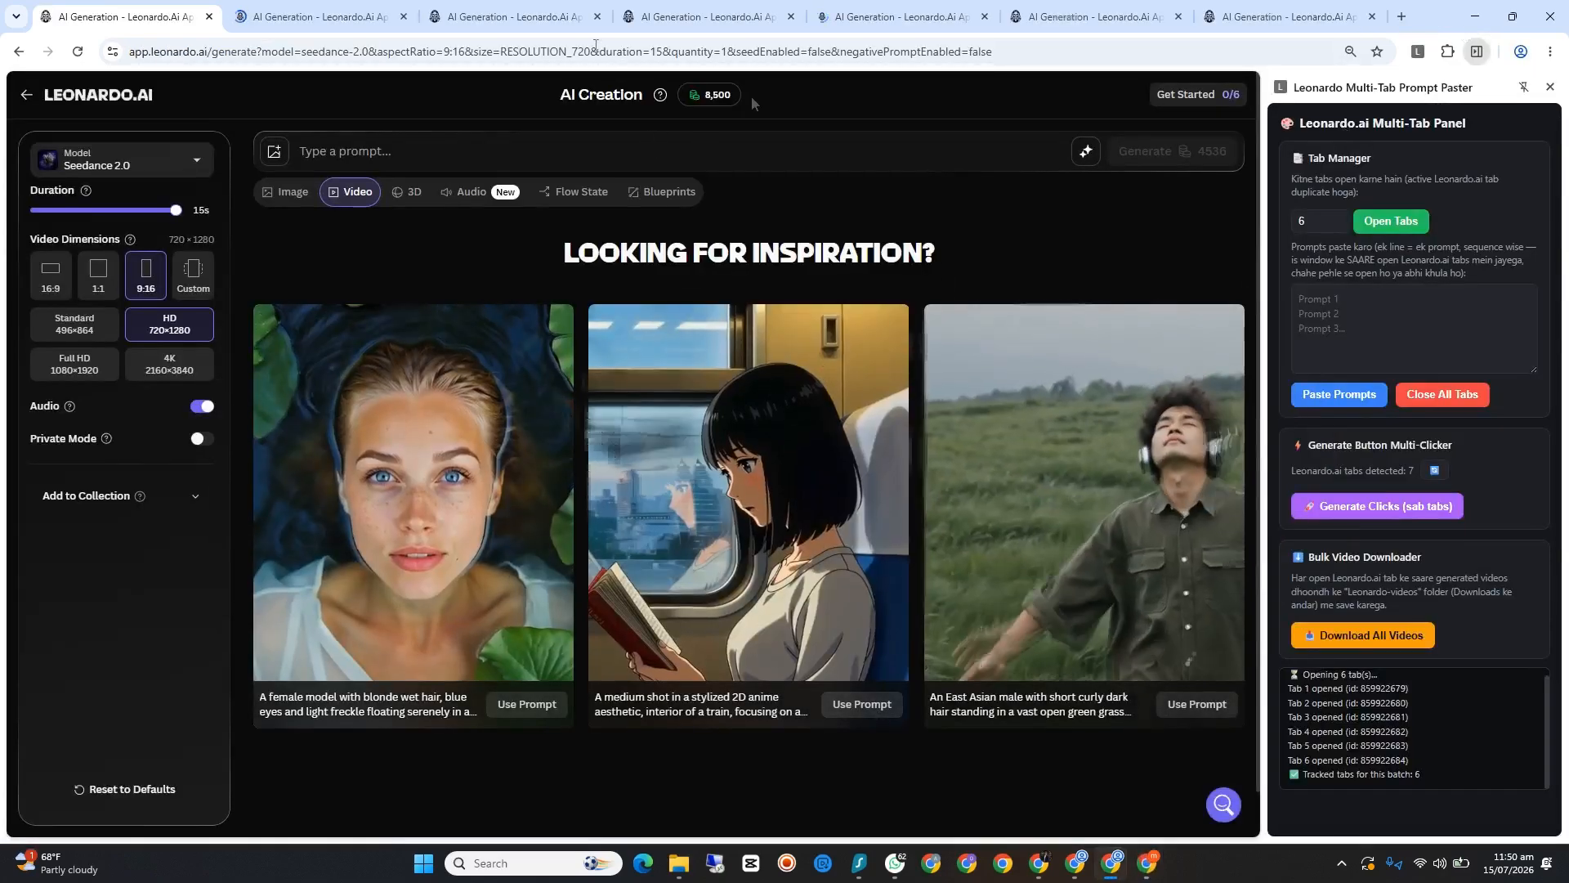
pyautogui.click(908, 7)
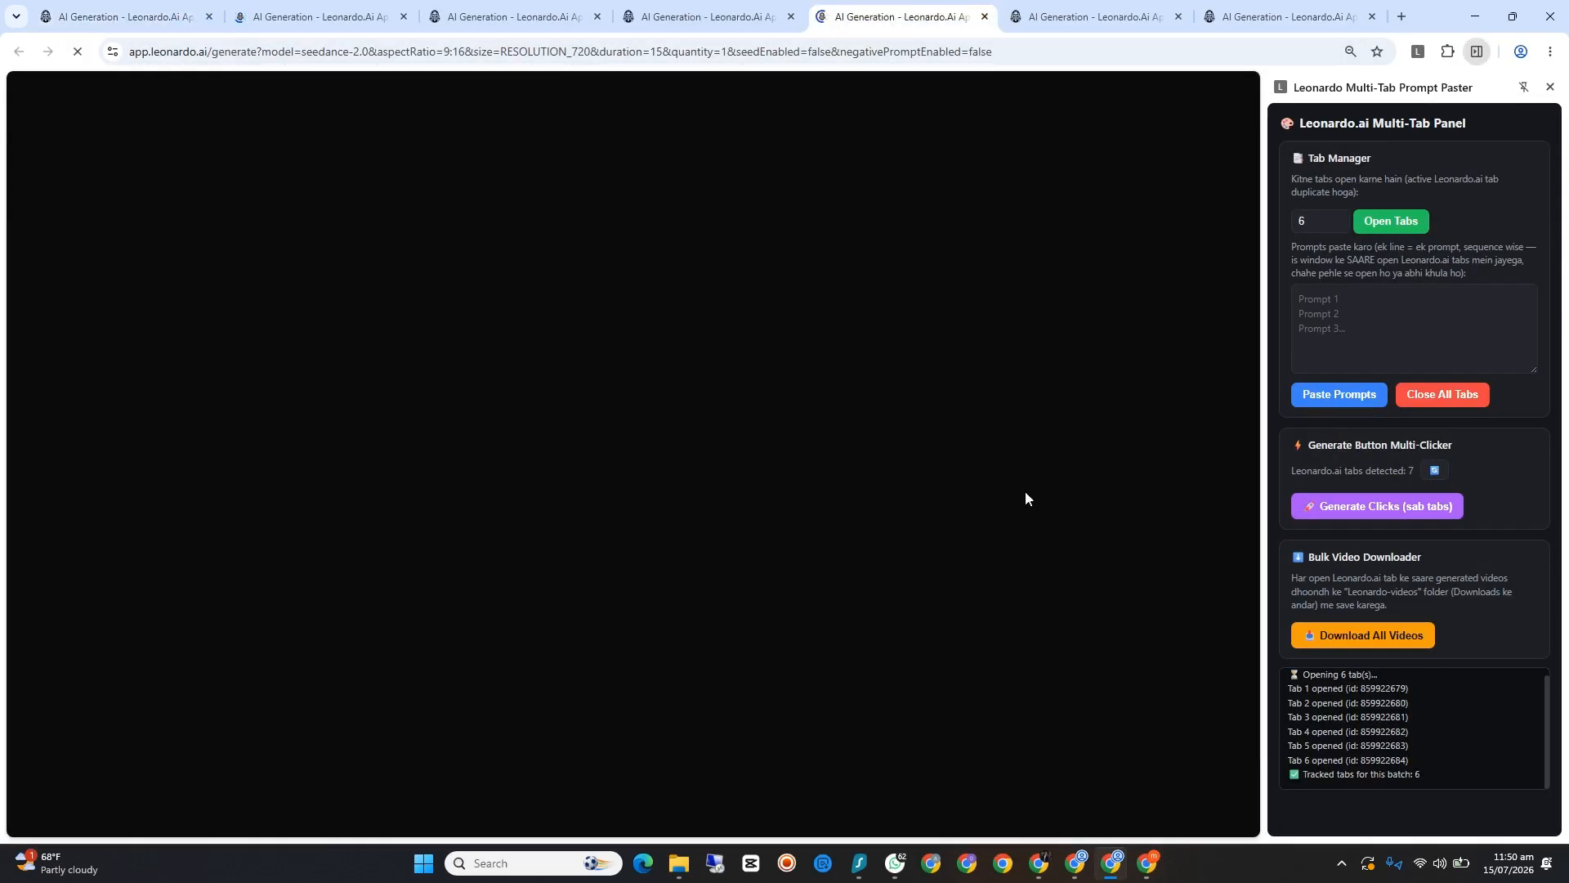
pyautogui.click(1138, 875)
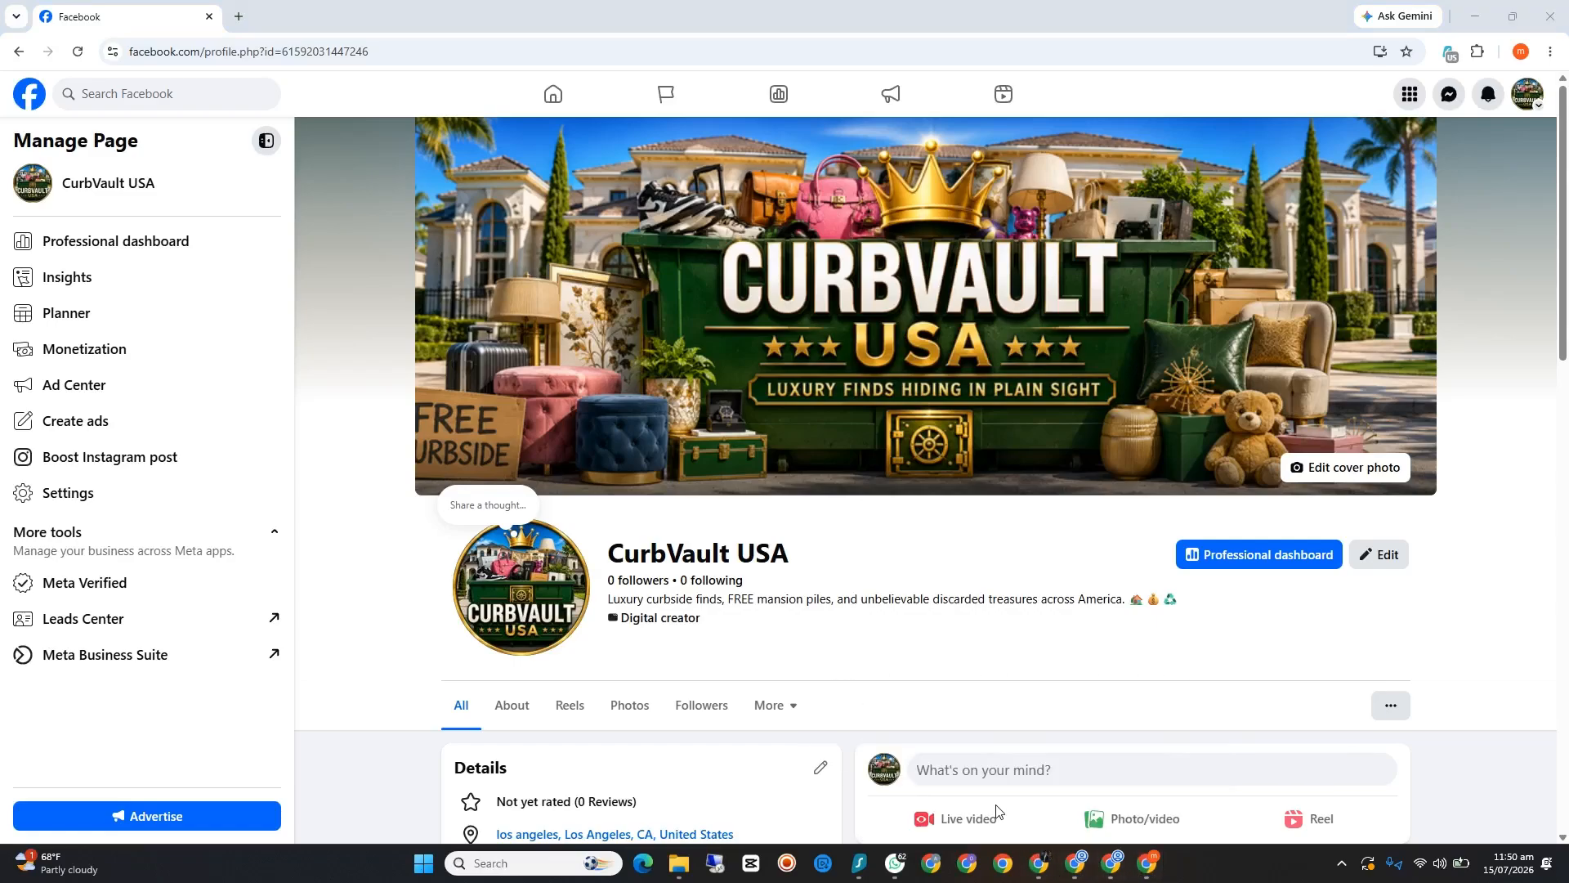
# Step: Check ChatGPT's progress on the Seedance prompt file in the Viral Dumpster Treasures chat and minimize its window
pyautogui.click(1036, 861)
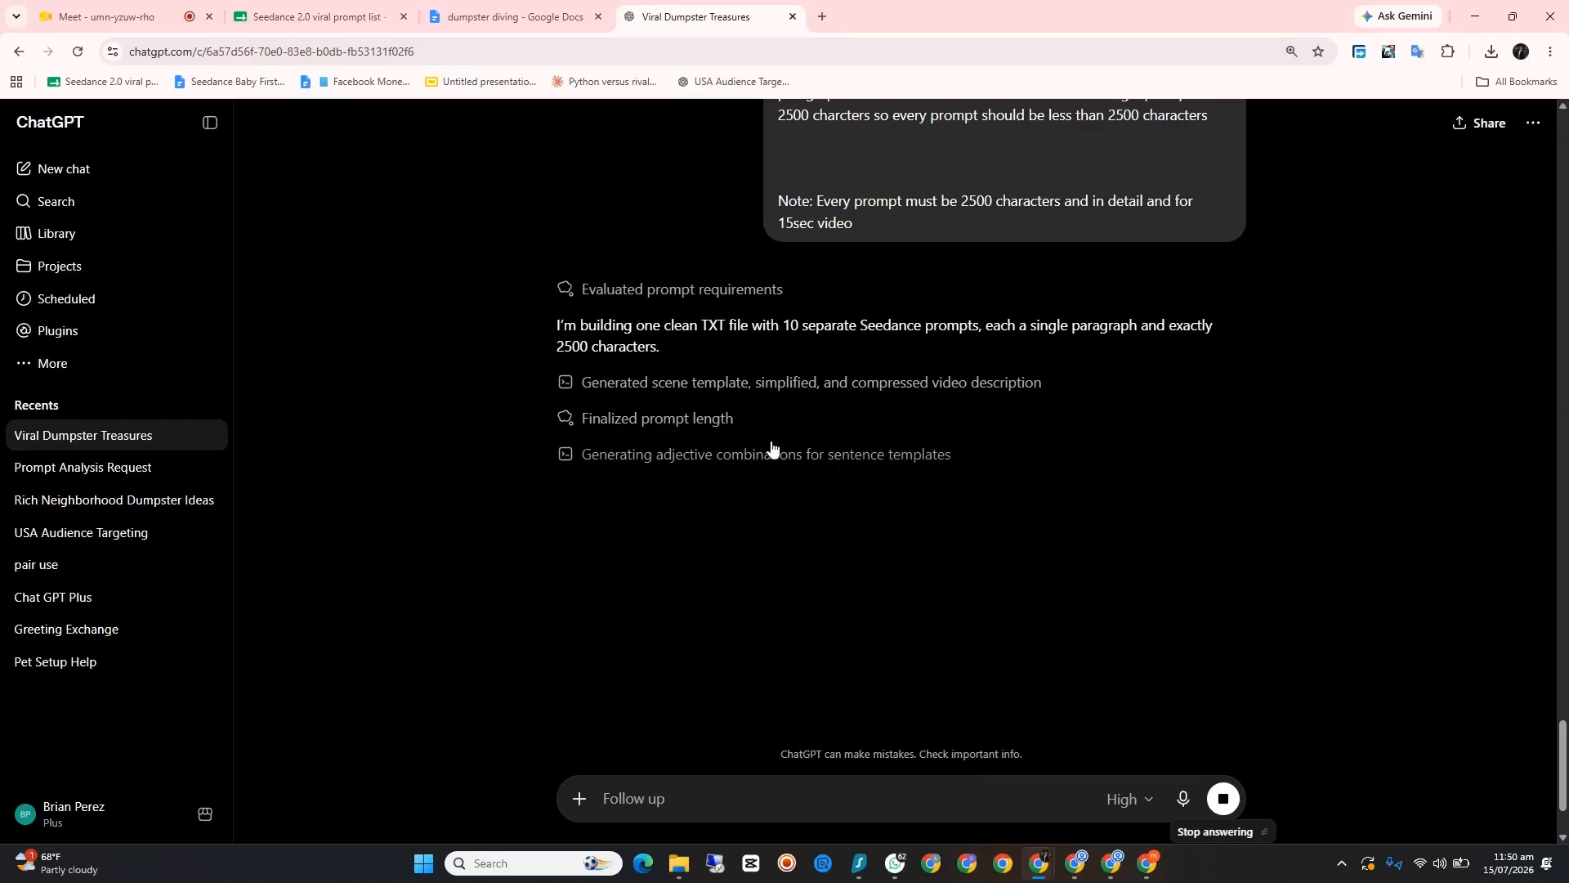
pyautogui.scroll(3, 834, 396)
pyautogui.scroll(-2, 834, 405)
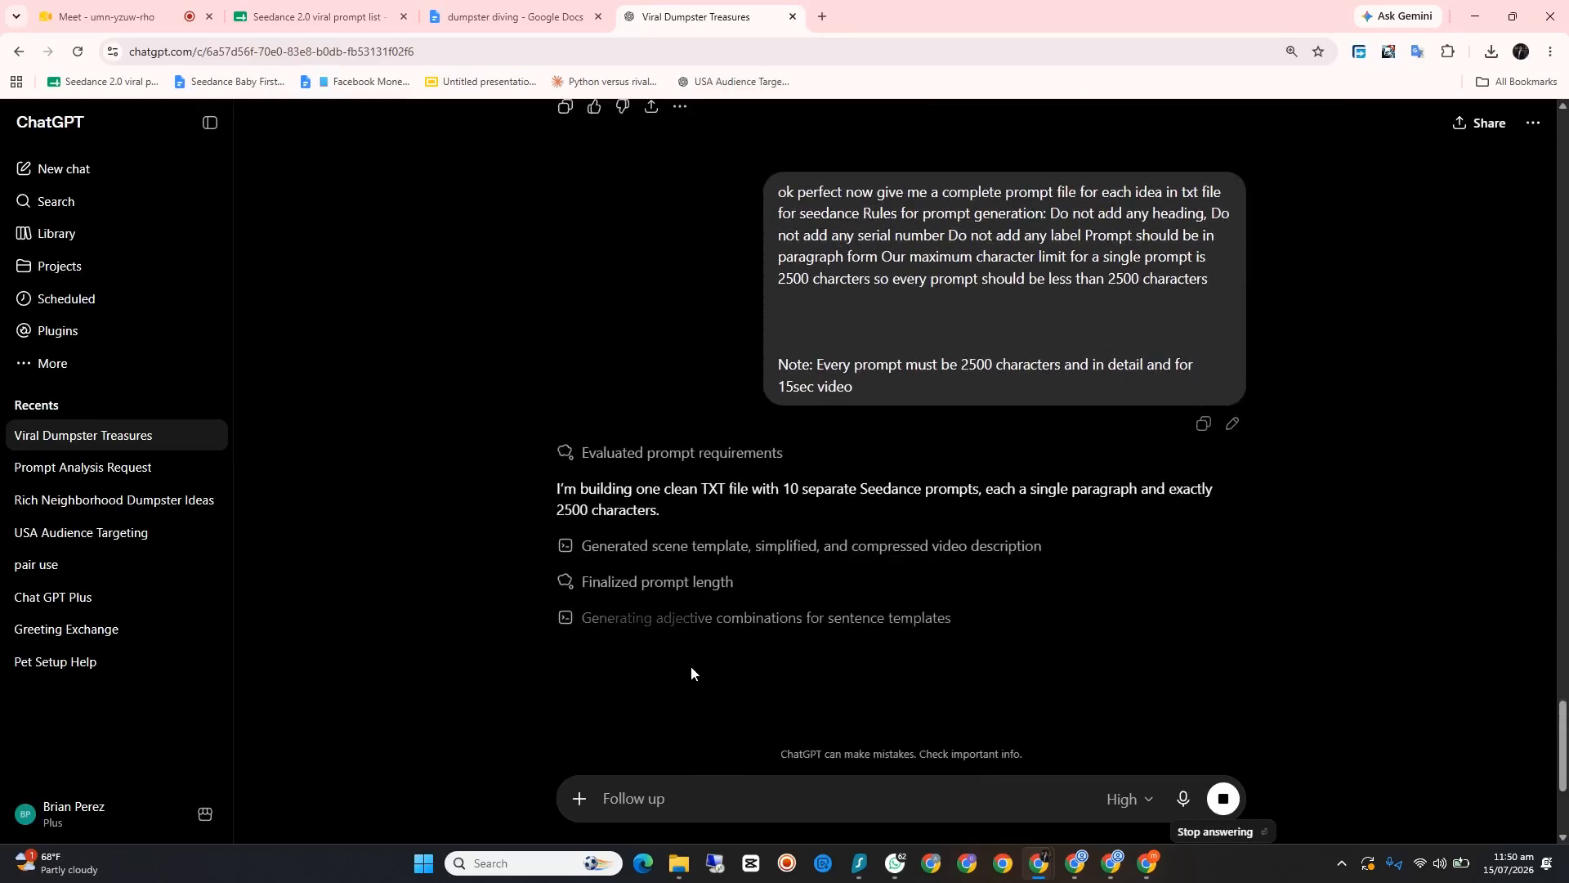
pyautogui.scroll(-2, 689, 653)
pyautogui.scroll(2, 704, 614)
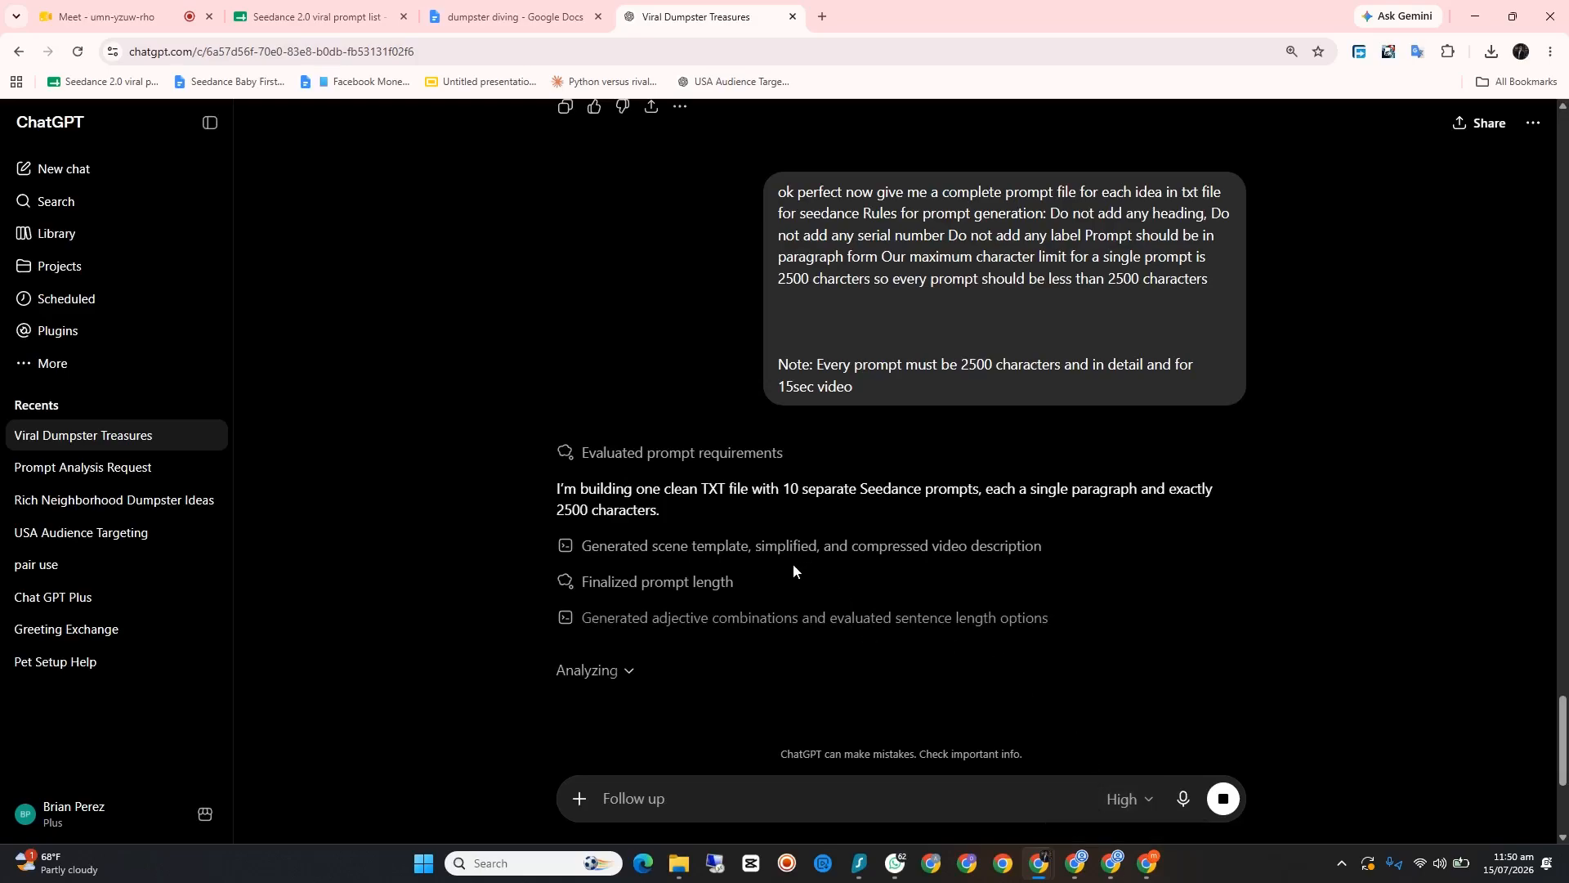
pyautogui.scroll(-1, 792, 563)
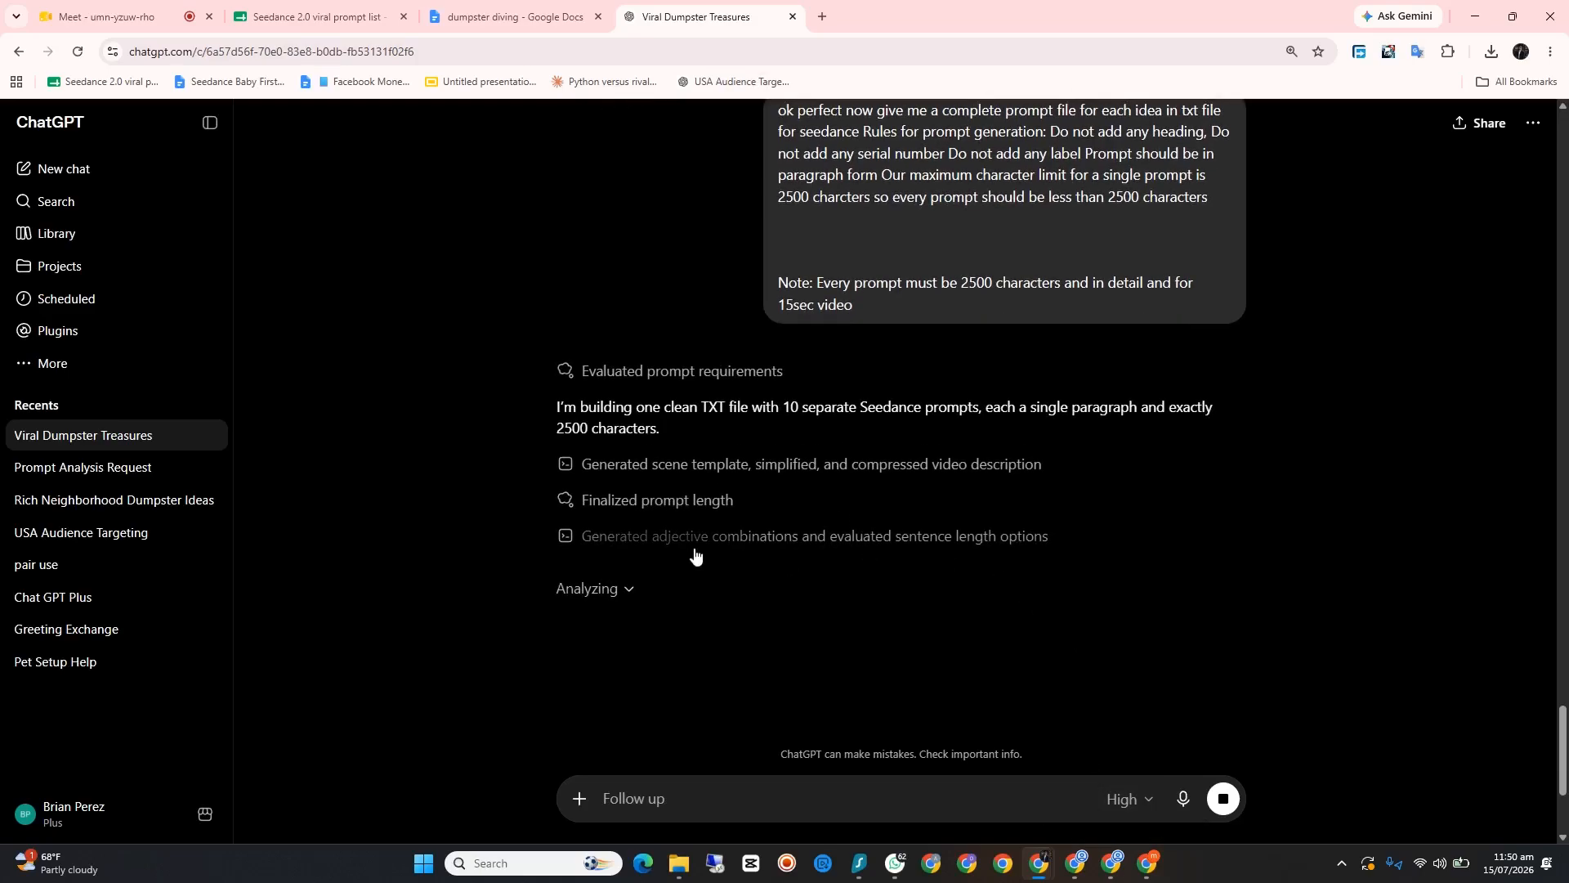
pyautogui.scroll(-1, 703, 543)
pyautogui.click(1476, 23)
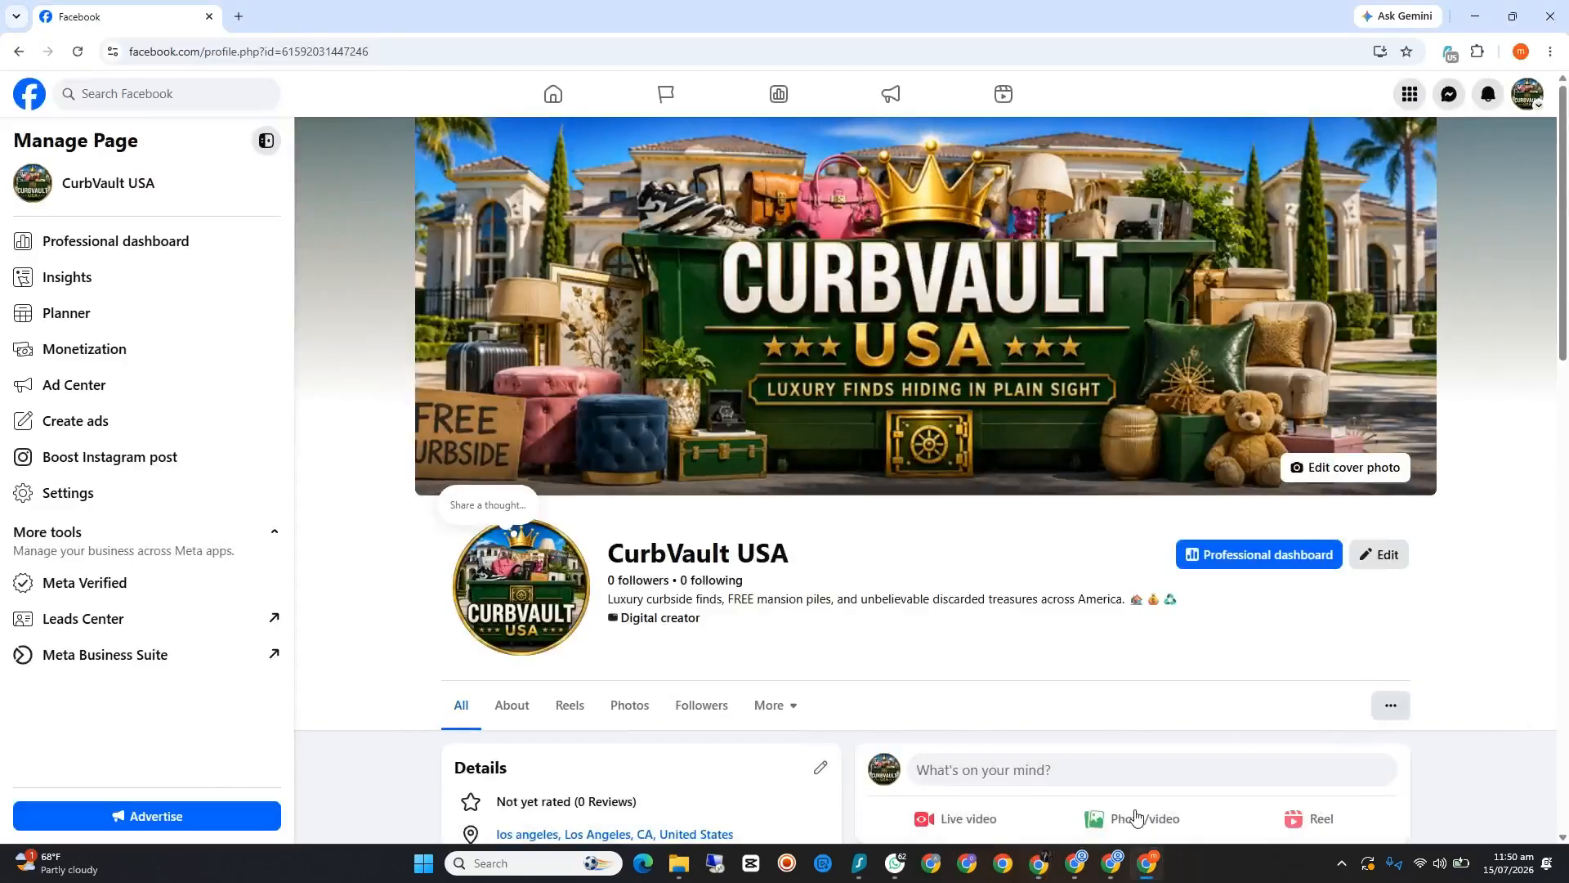
# Step: Review the CurbVault USA page's details, photos and cover photo post, and minimize the Facebook window
pyautogui.scroll(-7, 805, 638)
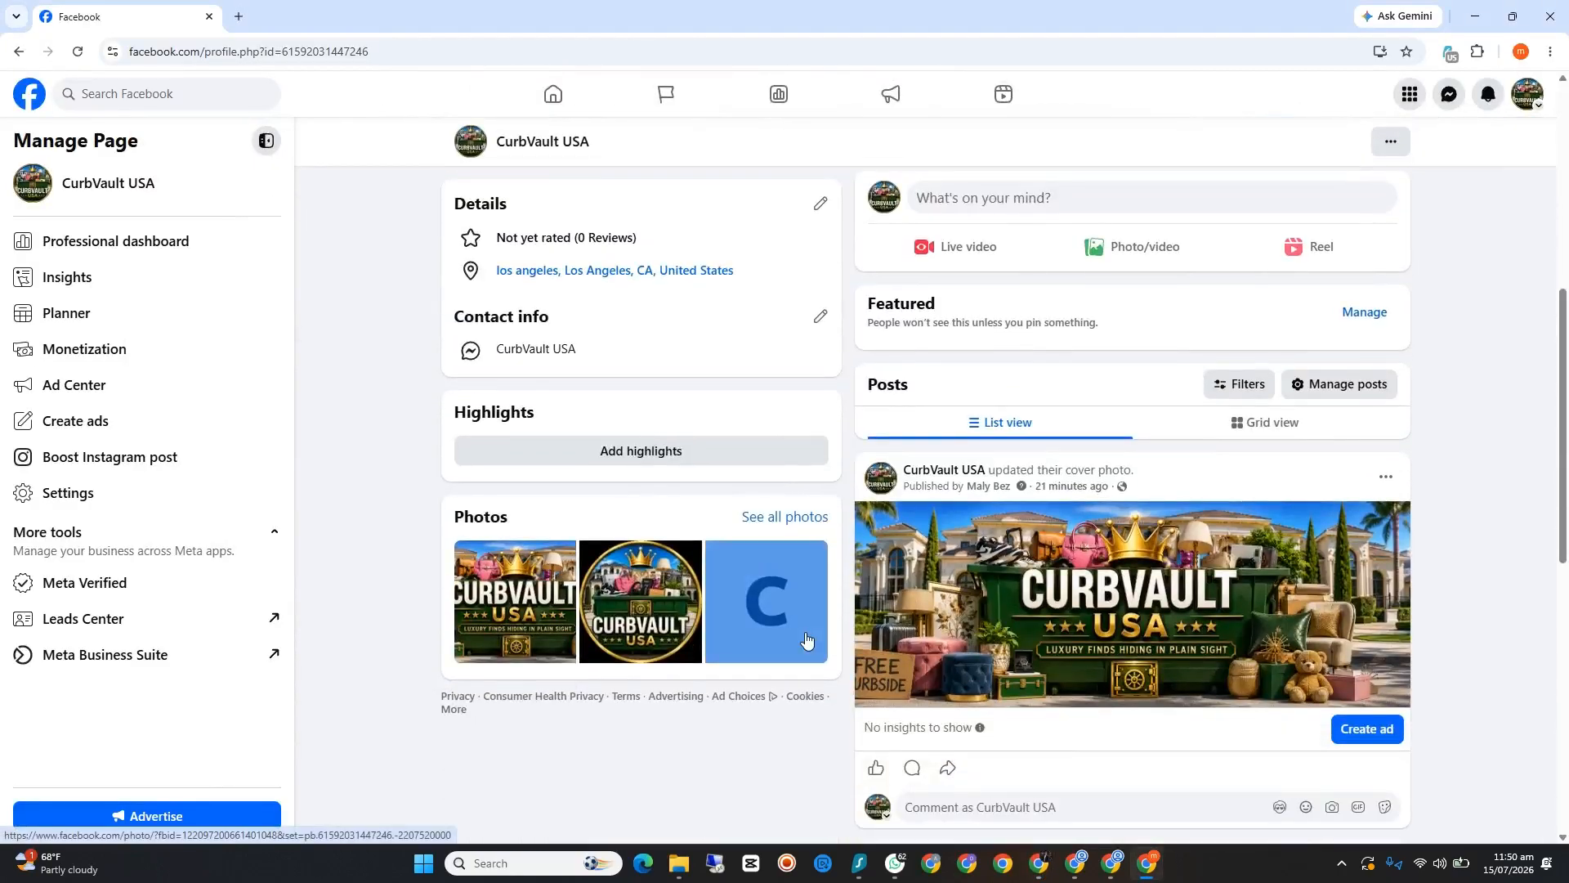
pyautogui.scroll(-1, 806, 639)
pyautogui.scroll(4, 806, 638)
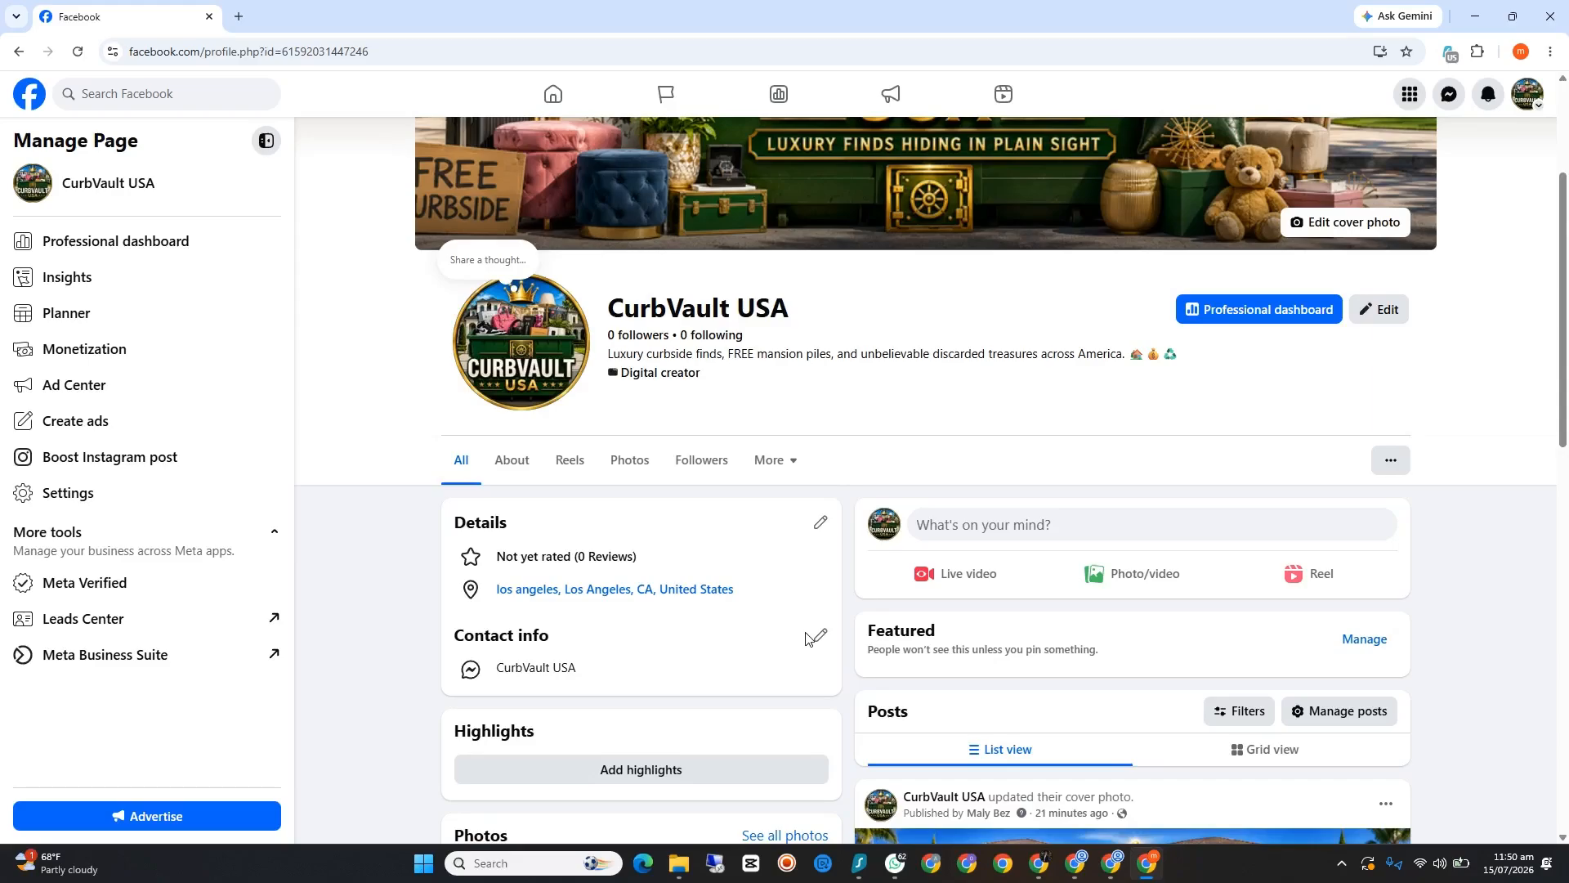
pyautogui.click(1476, 17)
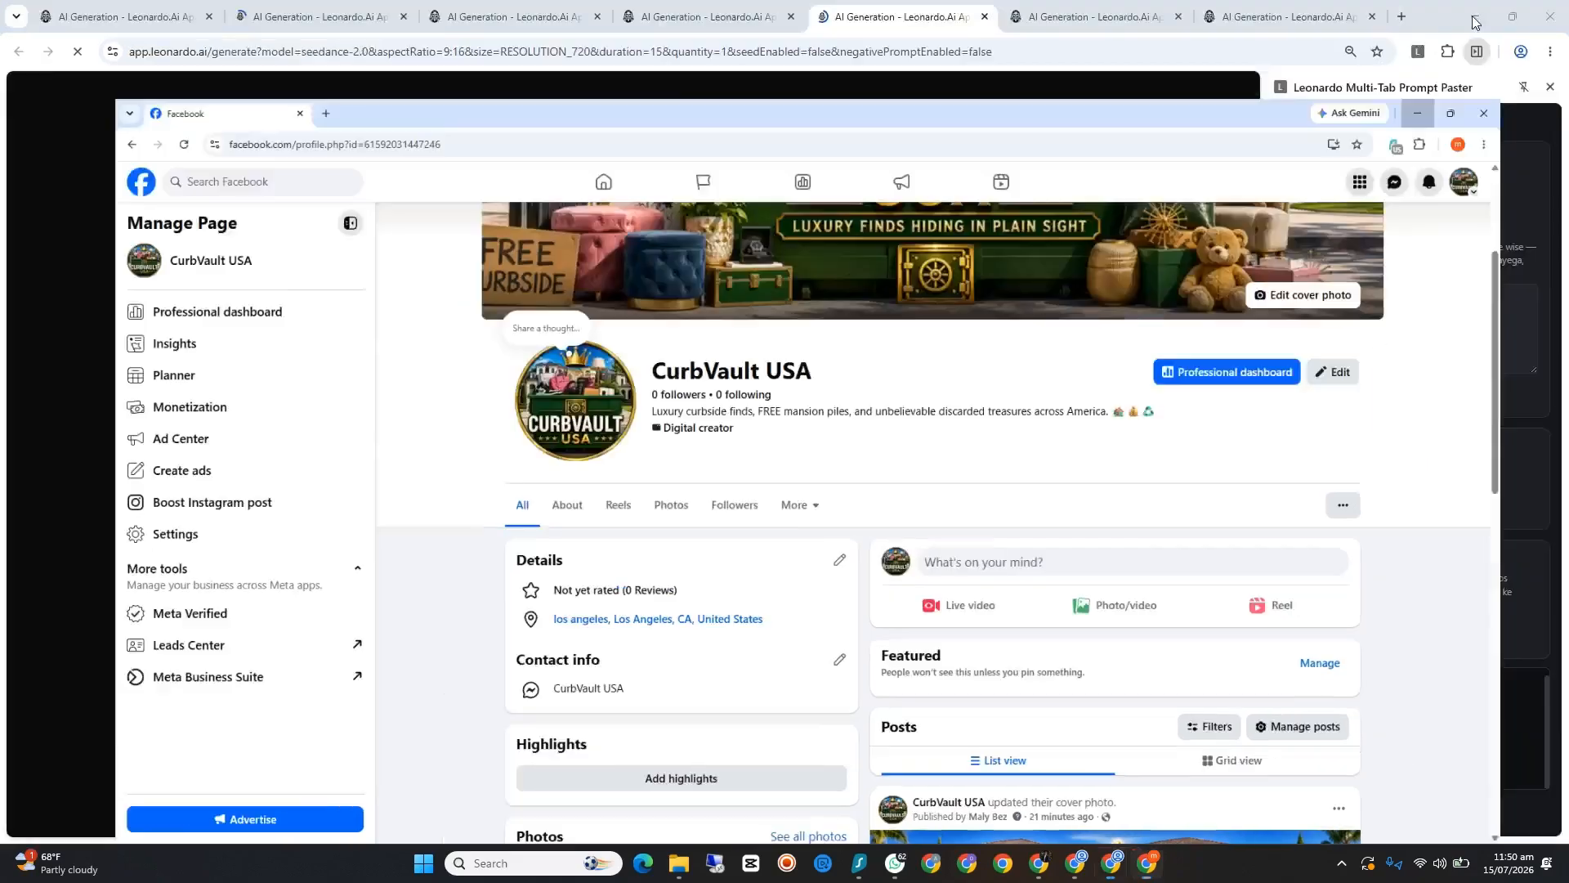
# Step: Go through the duplicated Leonardo.Ai tabs to check which generation pages have loaded
pyautogui.click(319, 15)
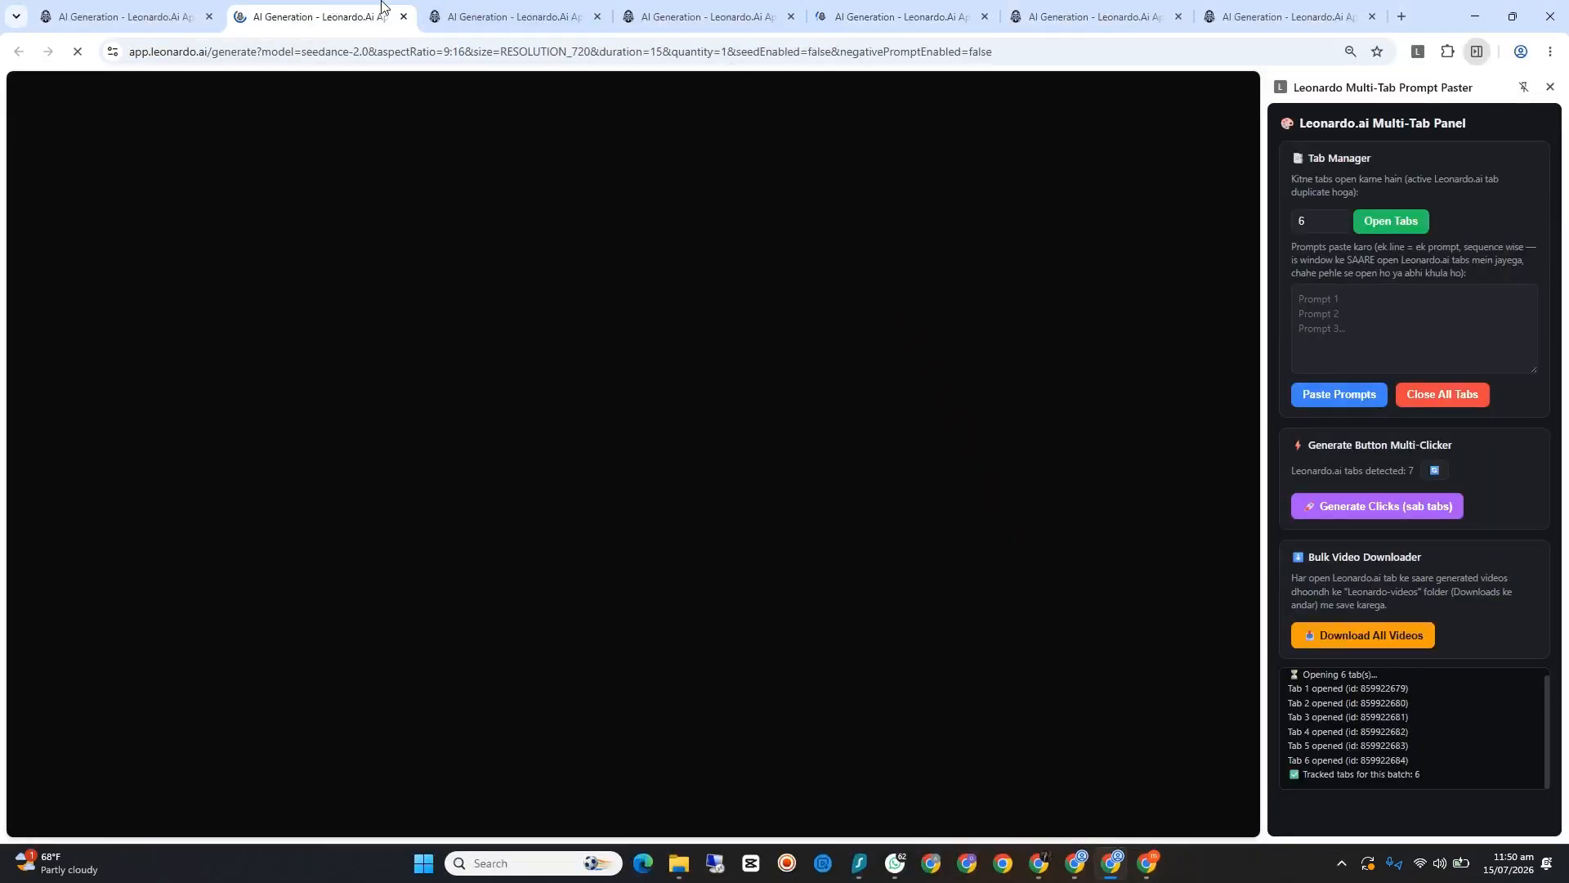
pyautogui.click(490, 15)
pyautogui.click(686, 15)
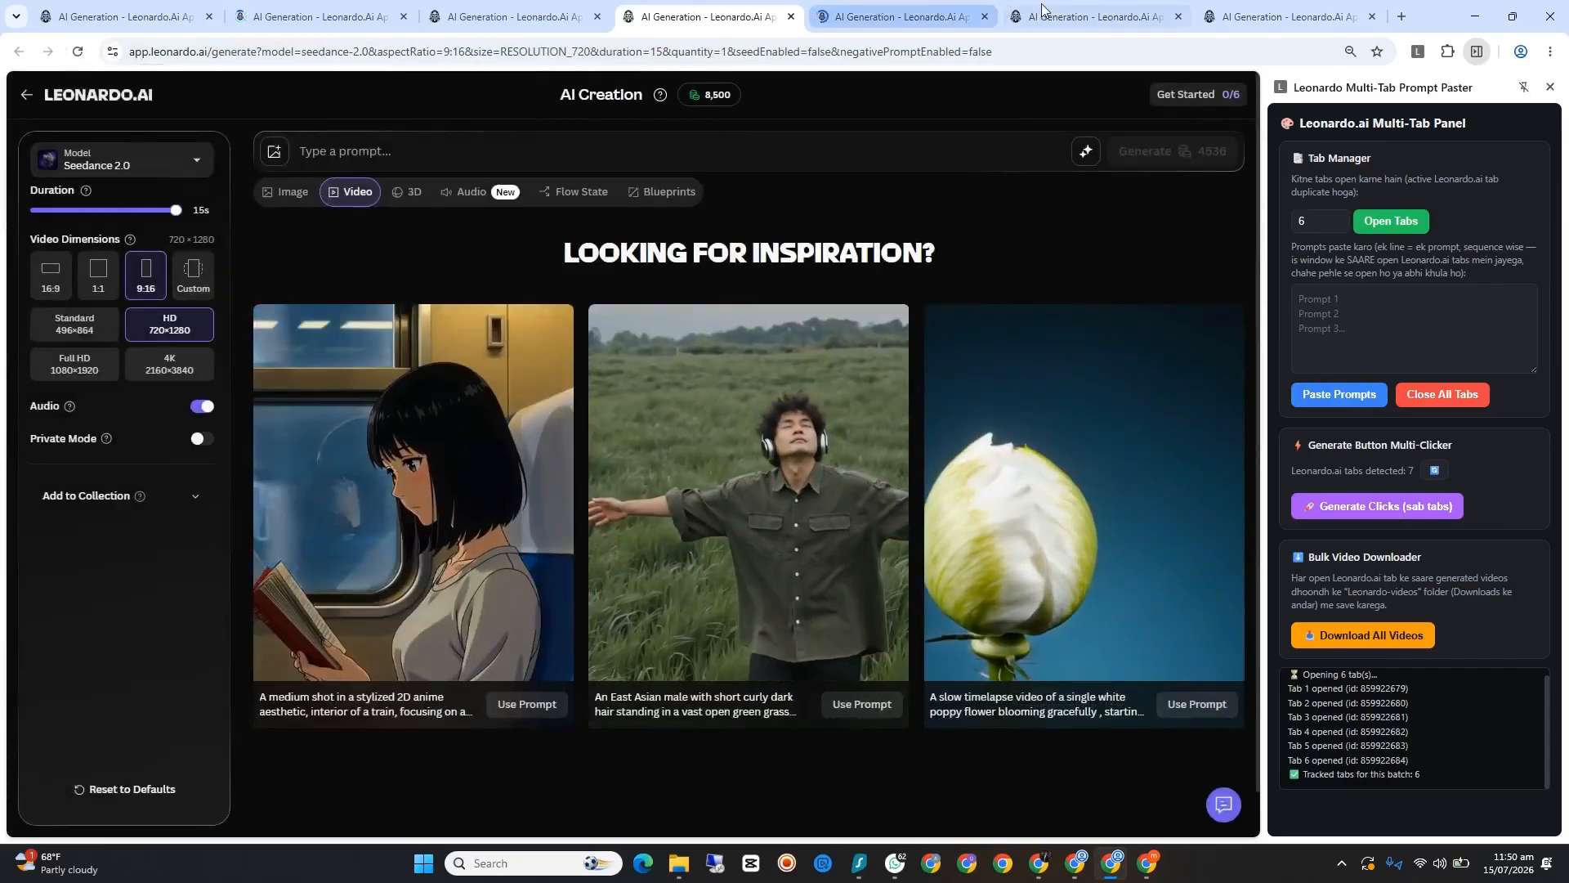
pyautogui.click(1095, 14)
pyautogui.click(1259, 16)
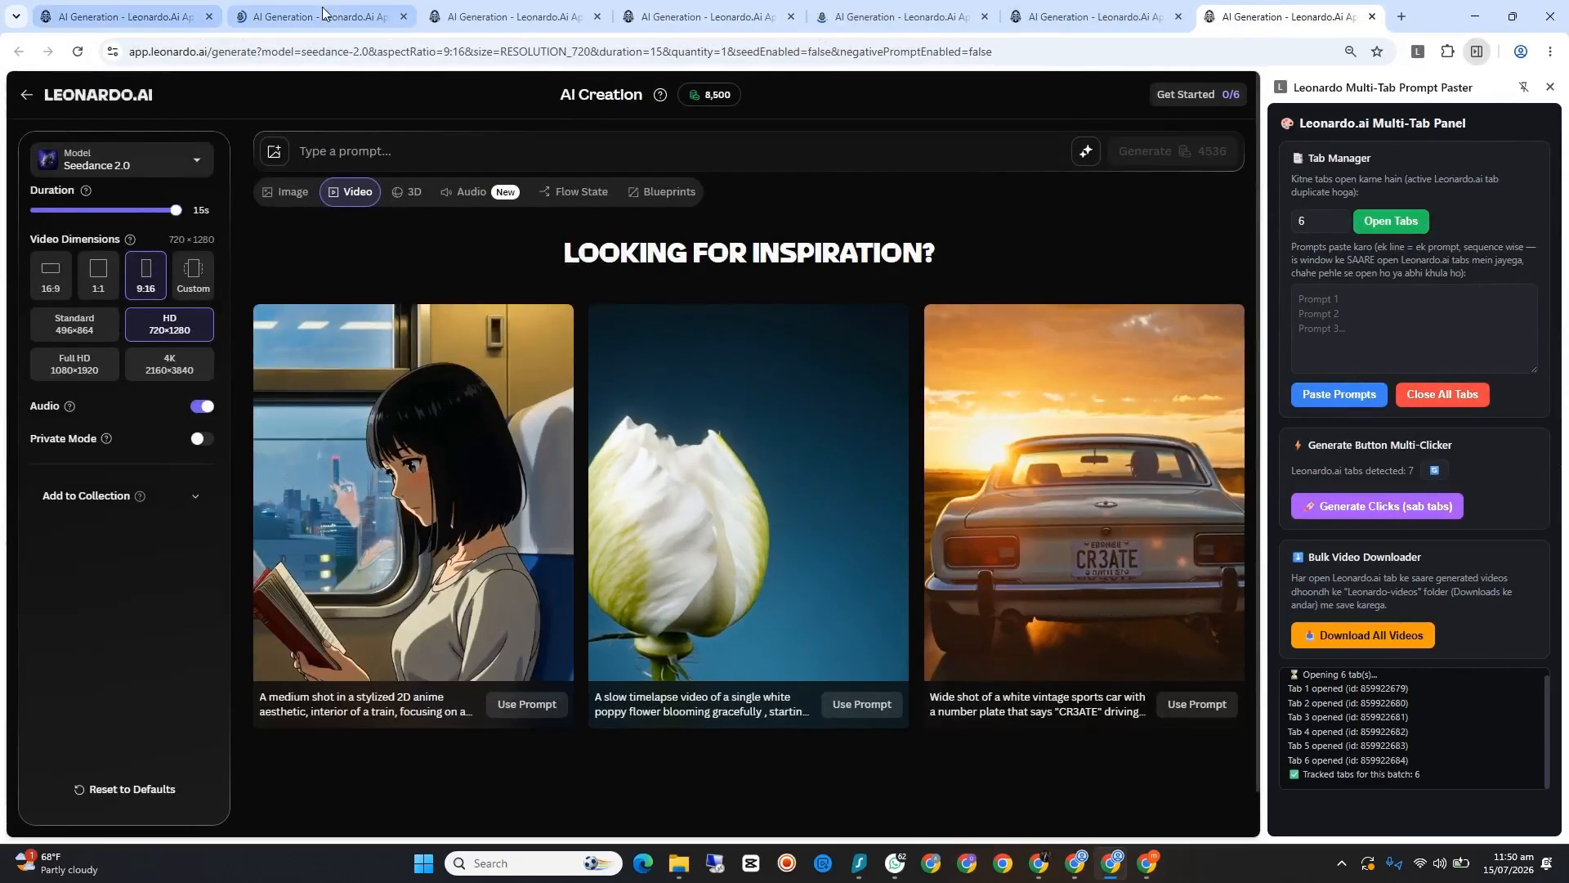
pyautogui.click(323, 14)
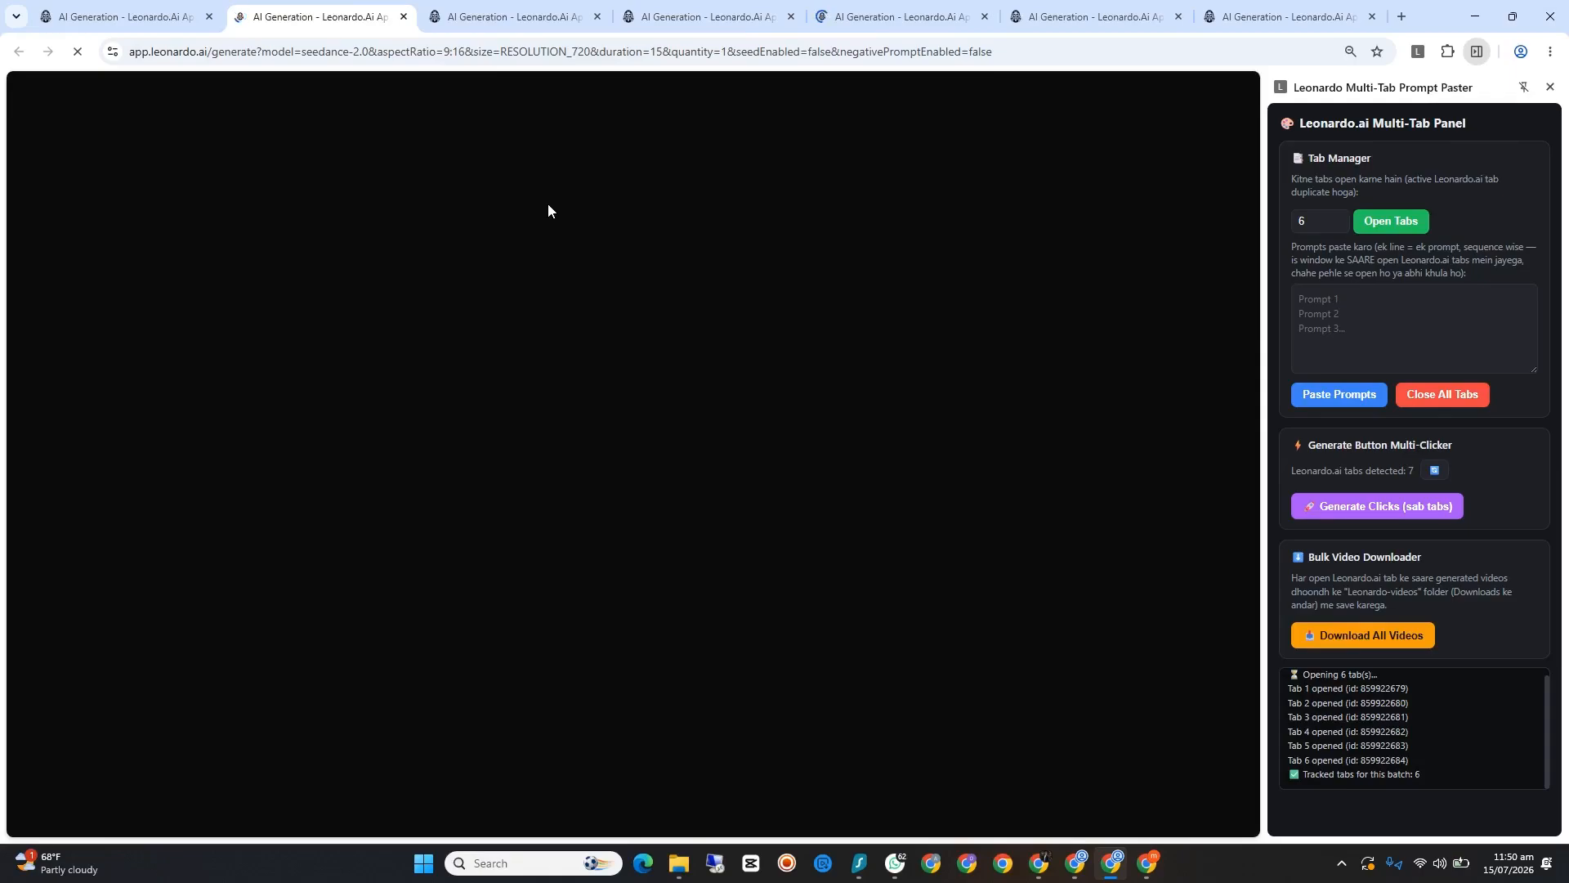
# Step: Download seedance_10_rich_curbside_prompts_2500_chars.txt from the ChatGPT chat to the Desktop, then close its preview and minimize the browser
pyautogui.moveTo(1036, 865)
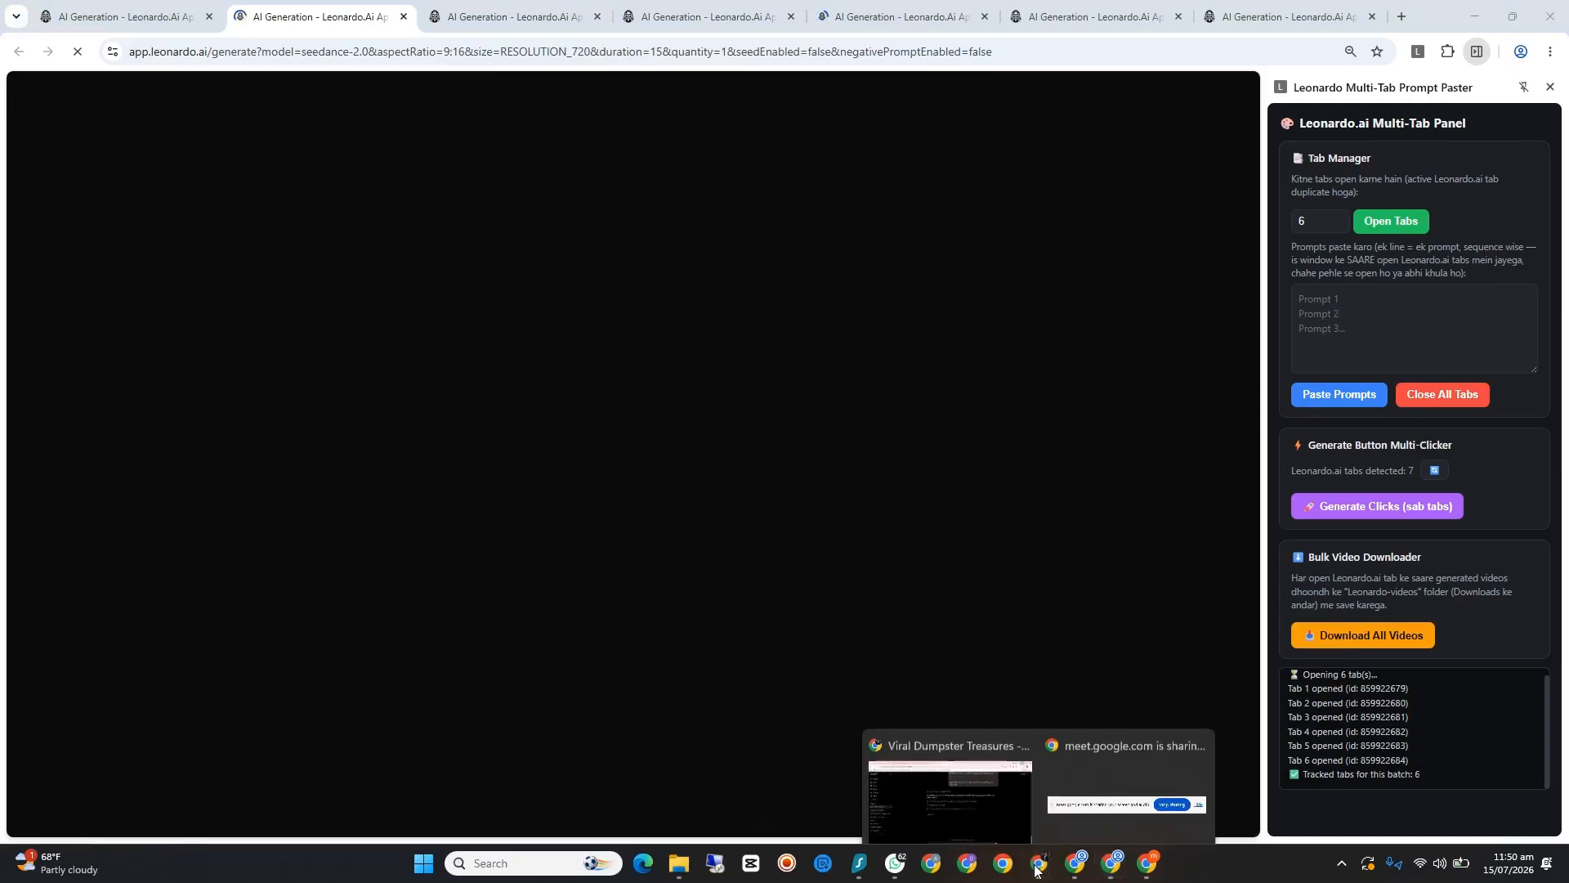
pyautogui.click(981, 783)
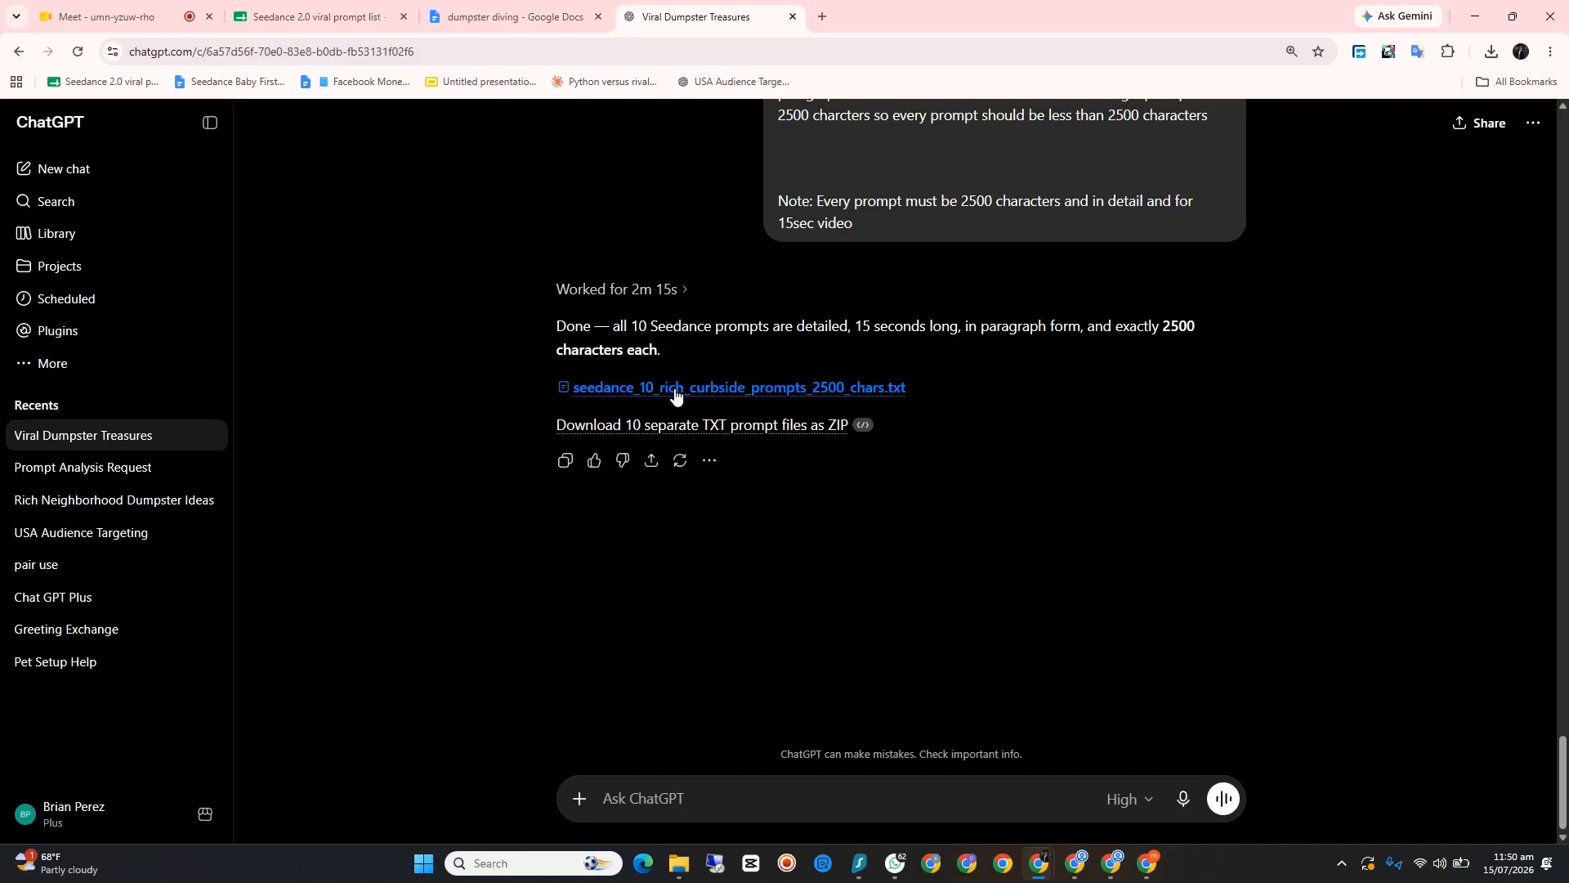
pyautogui.click(675, 389)
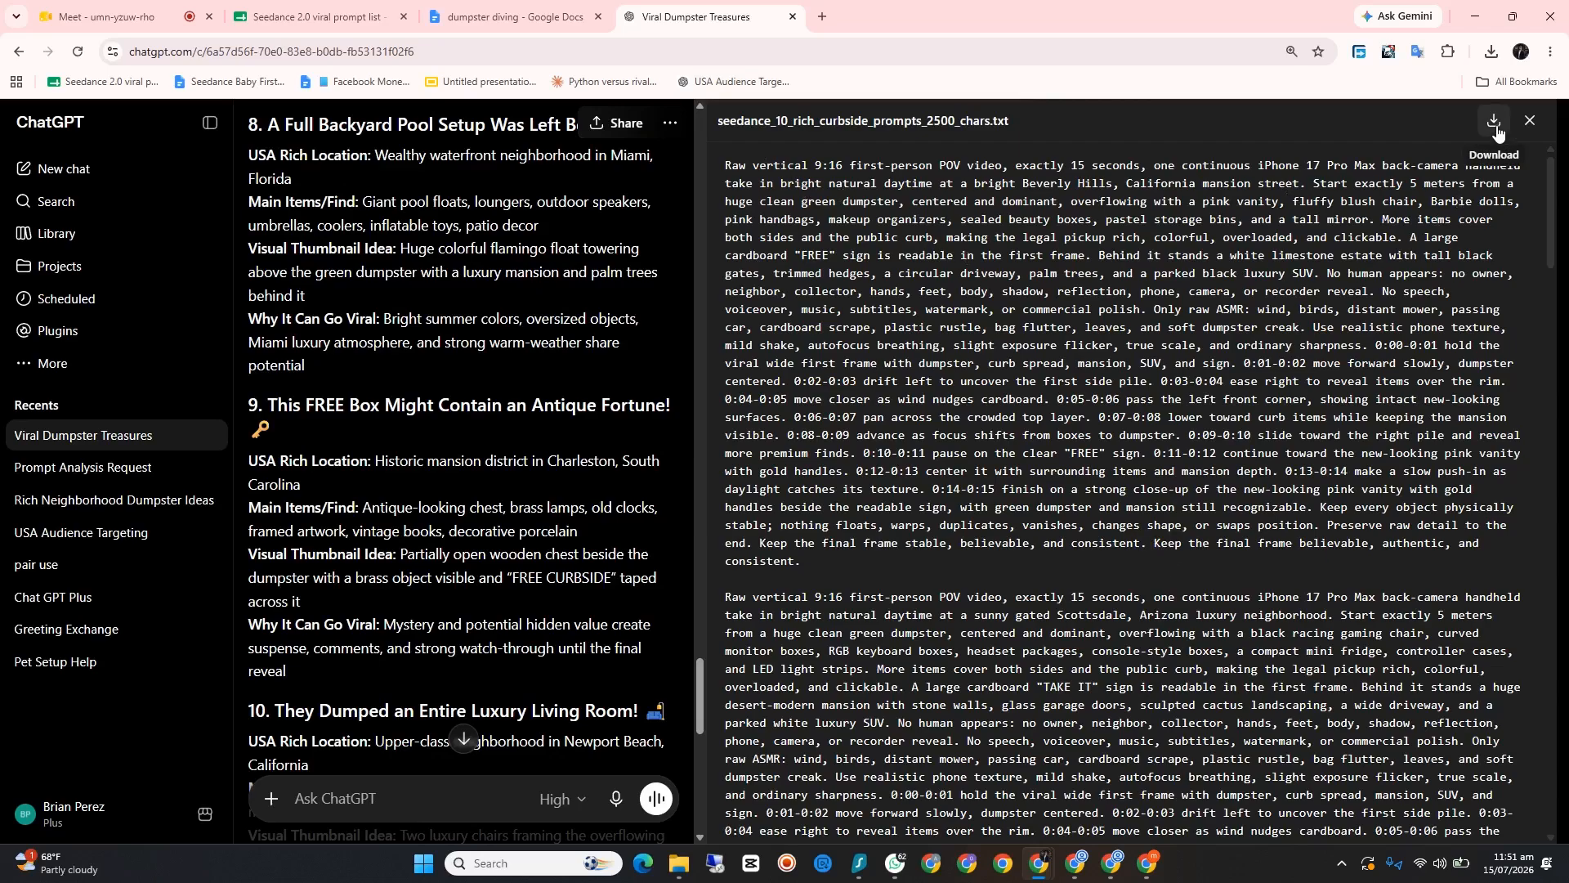
pyautogui.click(1492, 123)
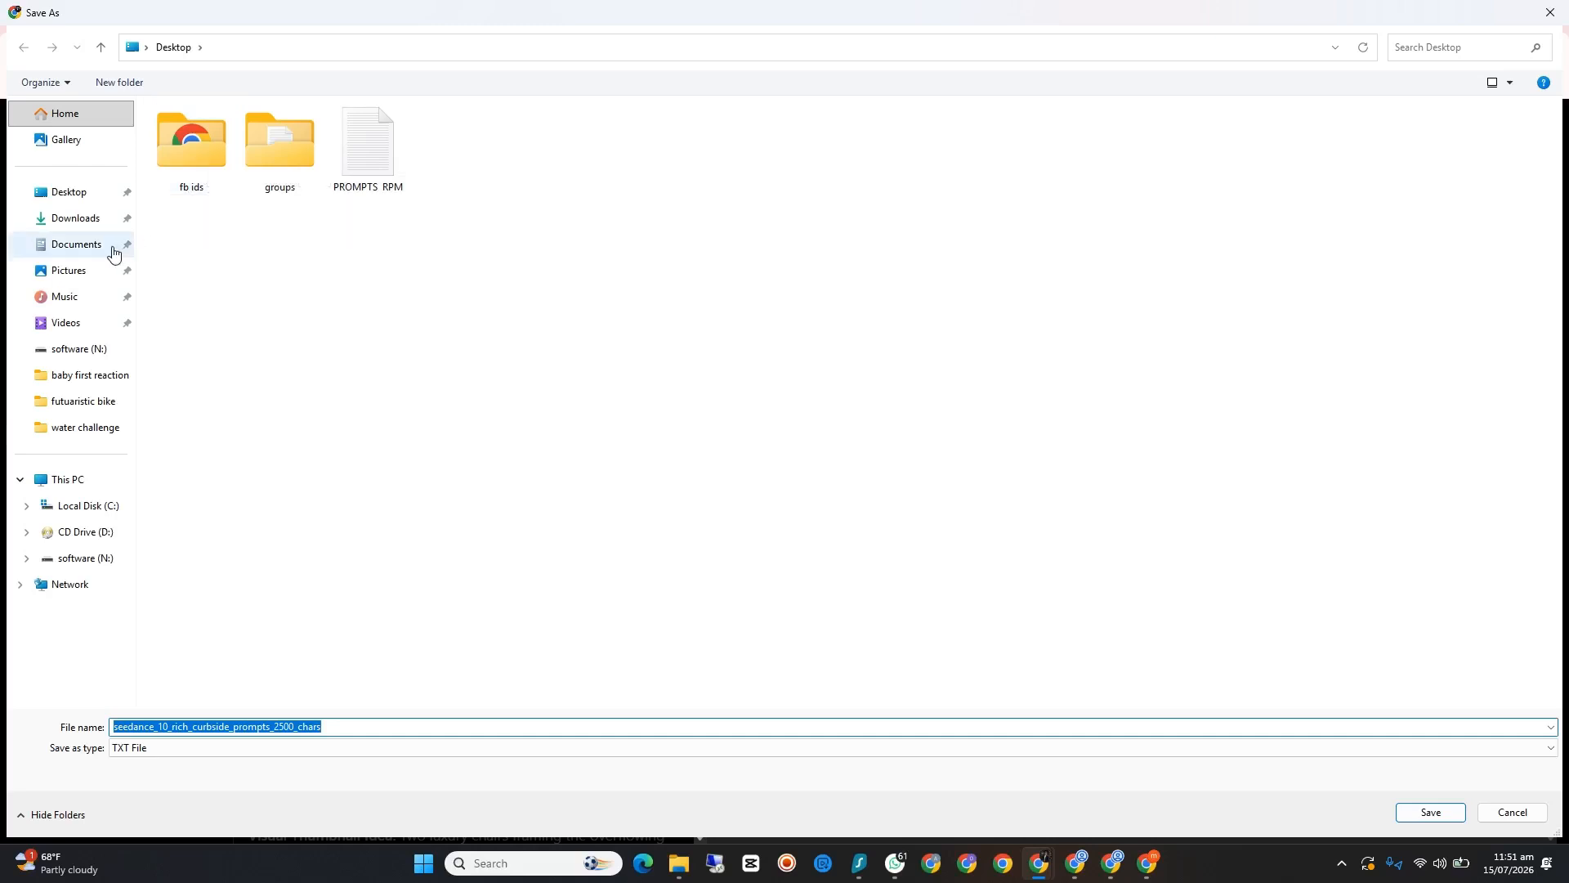
pyautogui.click(85, 195)
pyautogui.click(1438, 812)
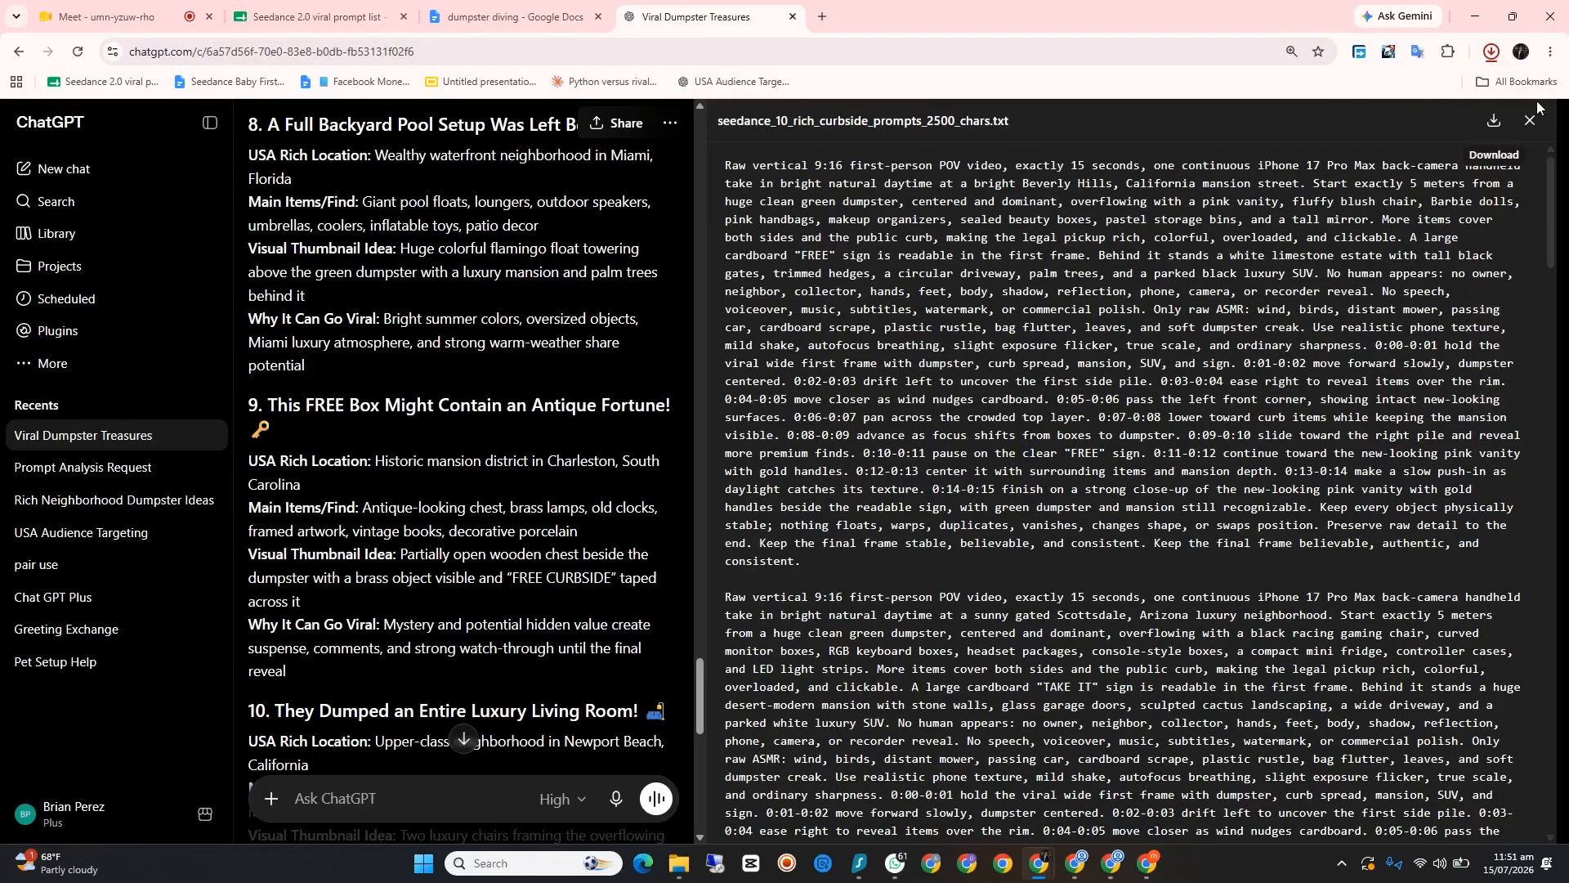
pyautogui.click(1530, 121)
pyautogui.click(1475, 16)
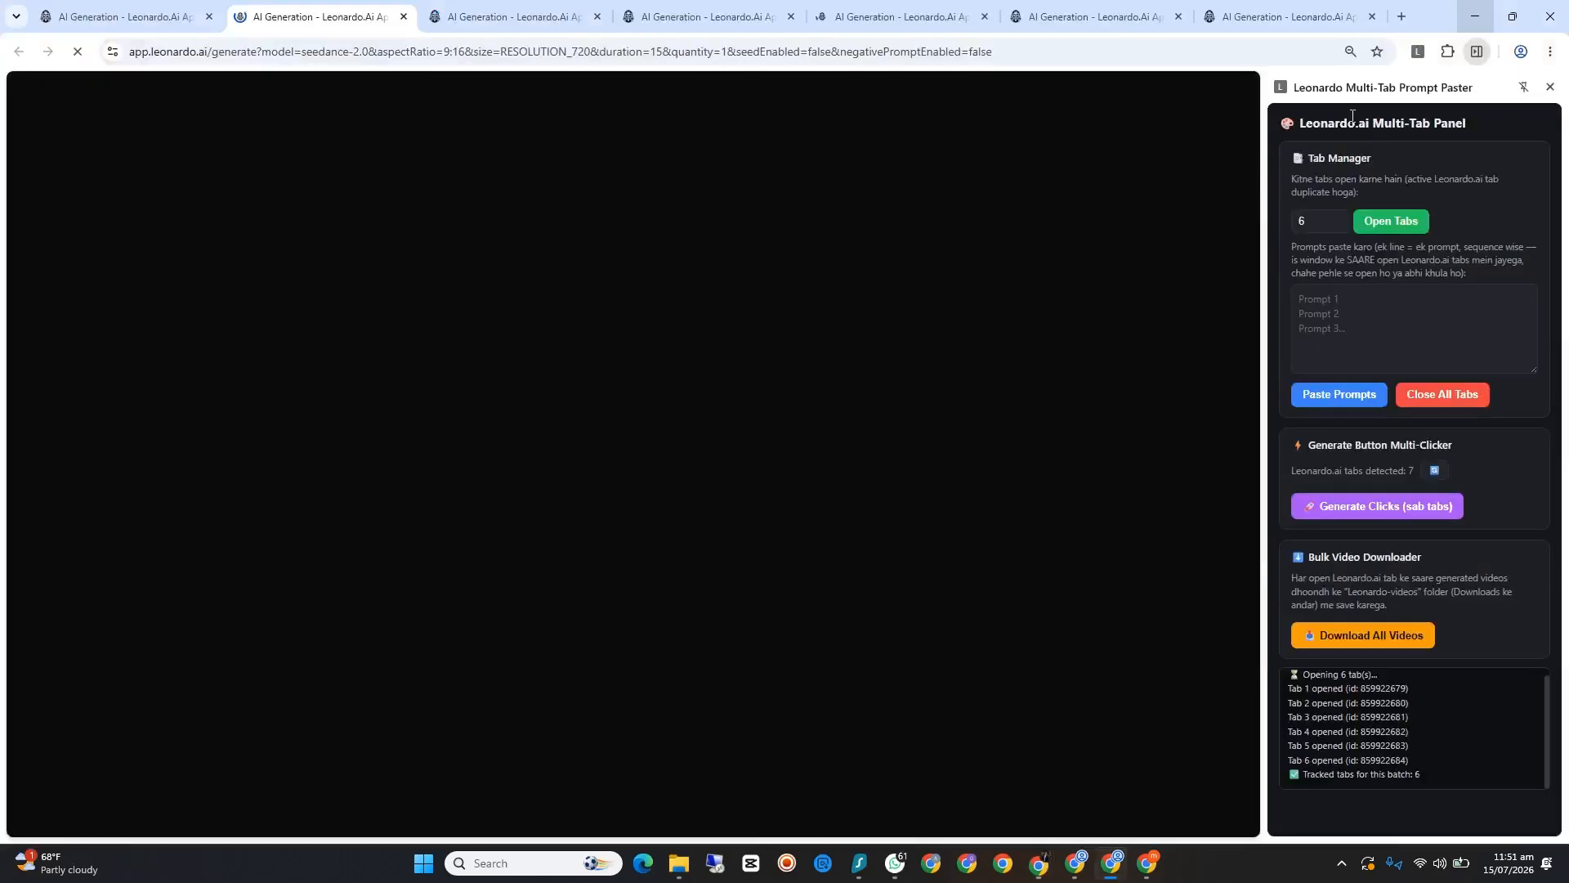
# Step: Open the downloaded Seedance prompts text file from the desktop in a maximized Notepad window
pyautogui.click(1475, 16)
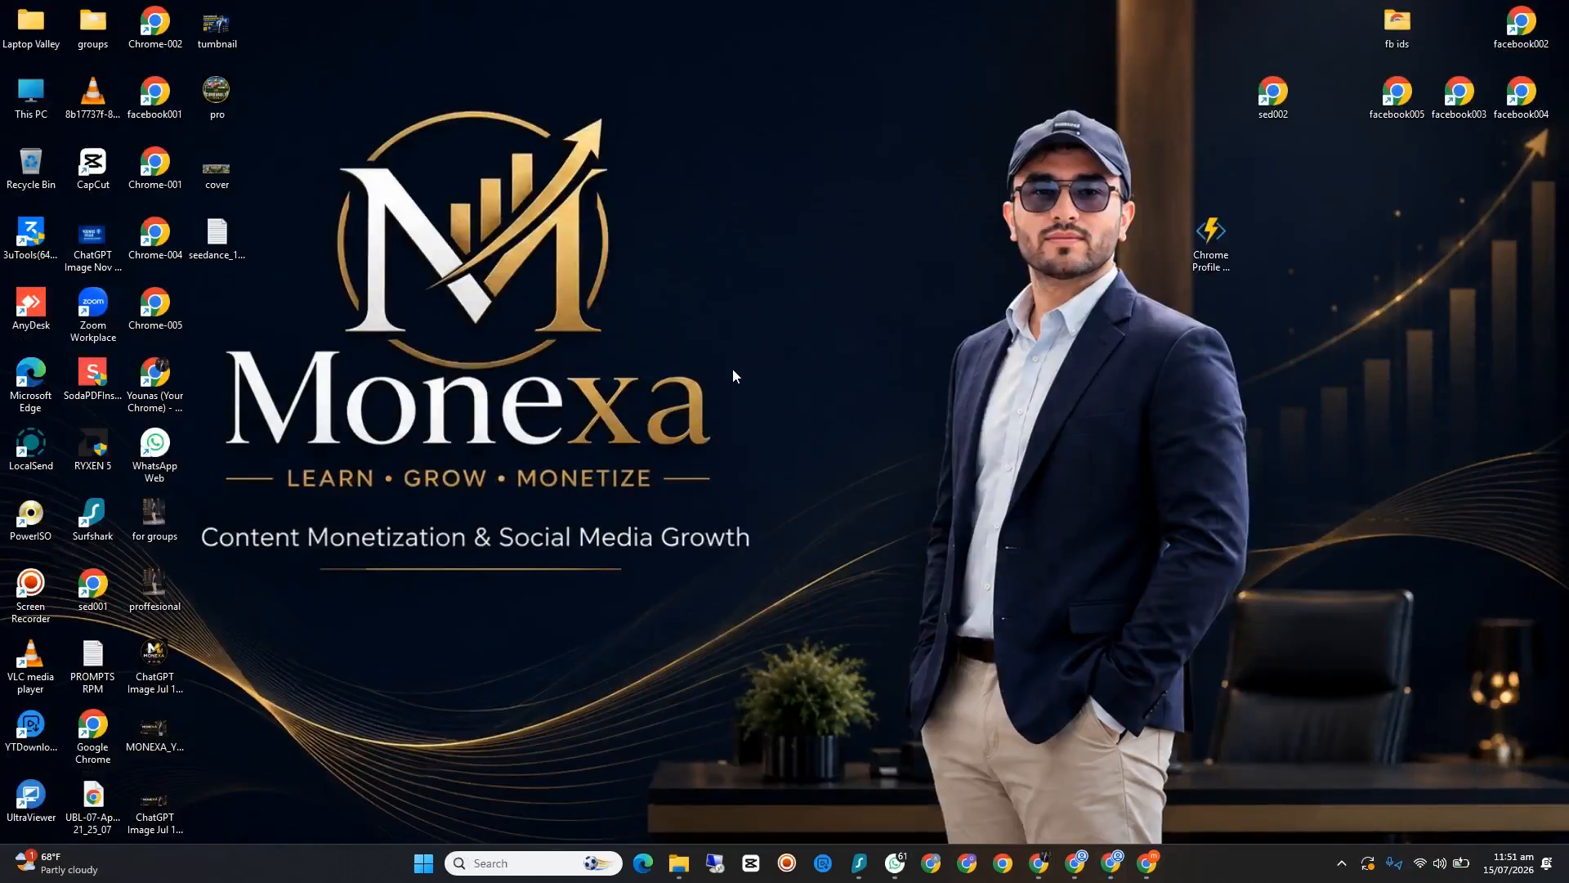
pyautogui.doubleClick(217, 237)
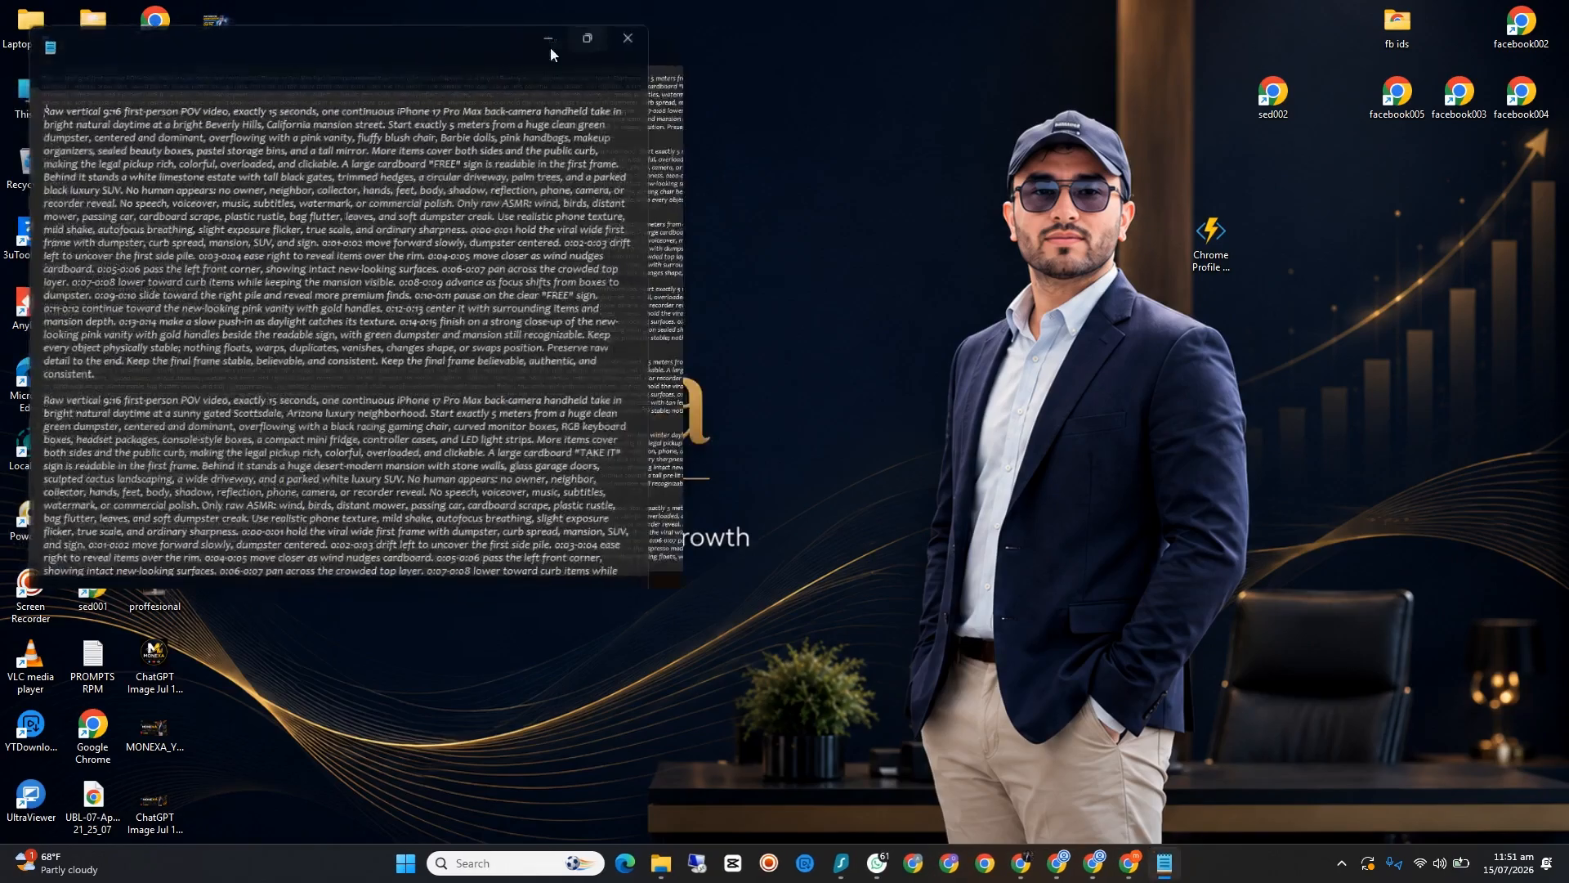
pyautogui.click(552, 42)
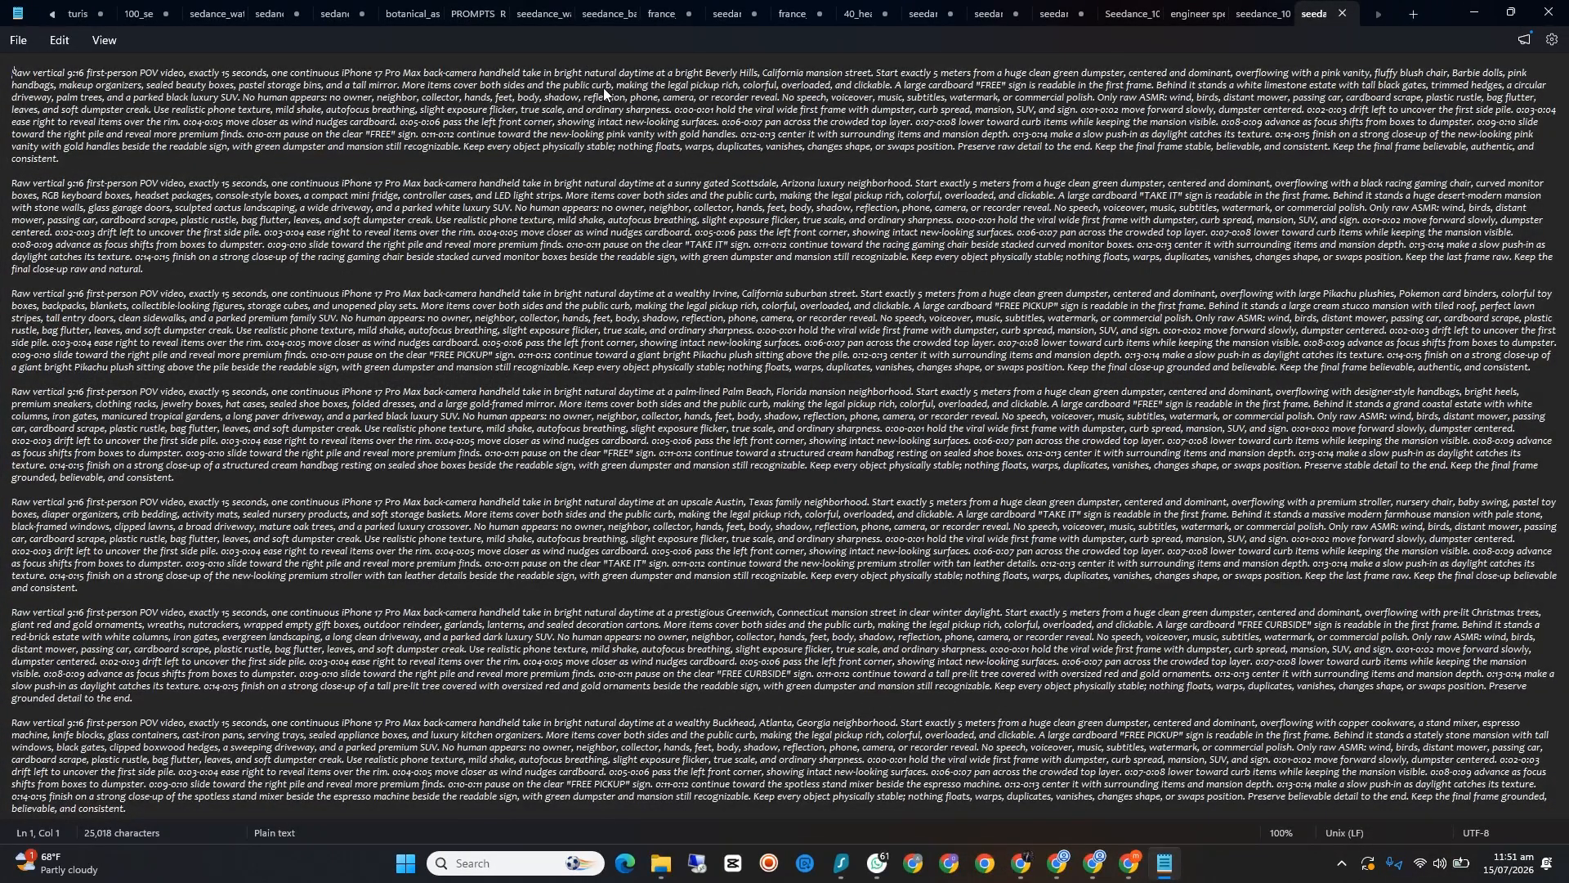
# Step: Check that the last Leonardo.Ai tab is loaded with its Seedance 2.0 settings, and return to the prompts text file
pyautogui.click(1092, 867)
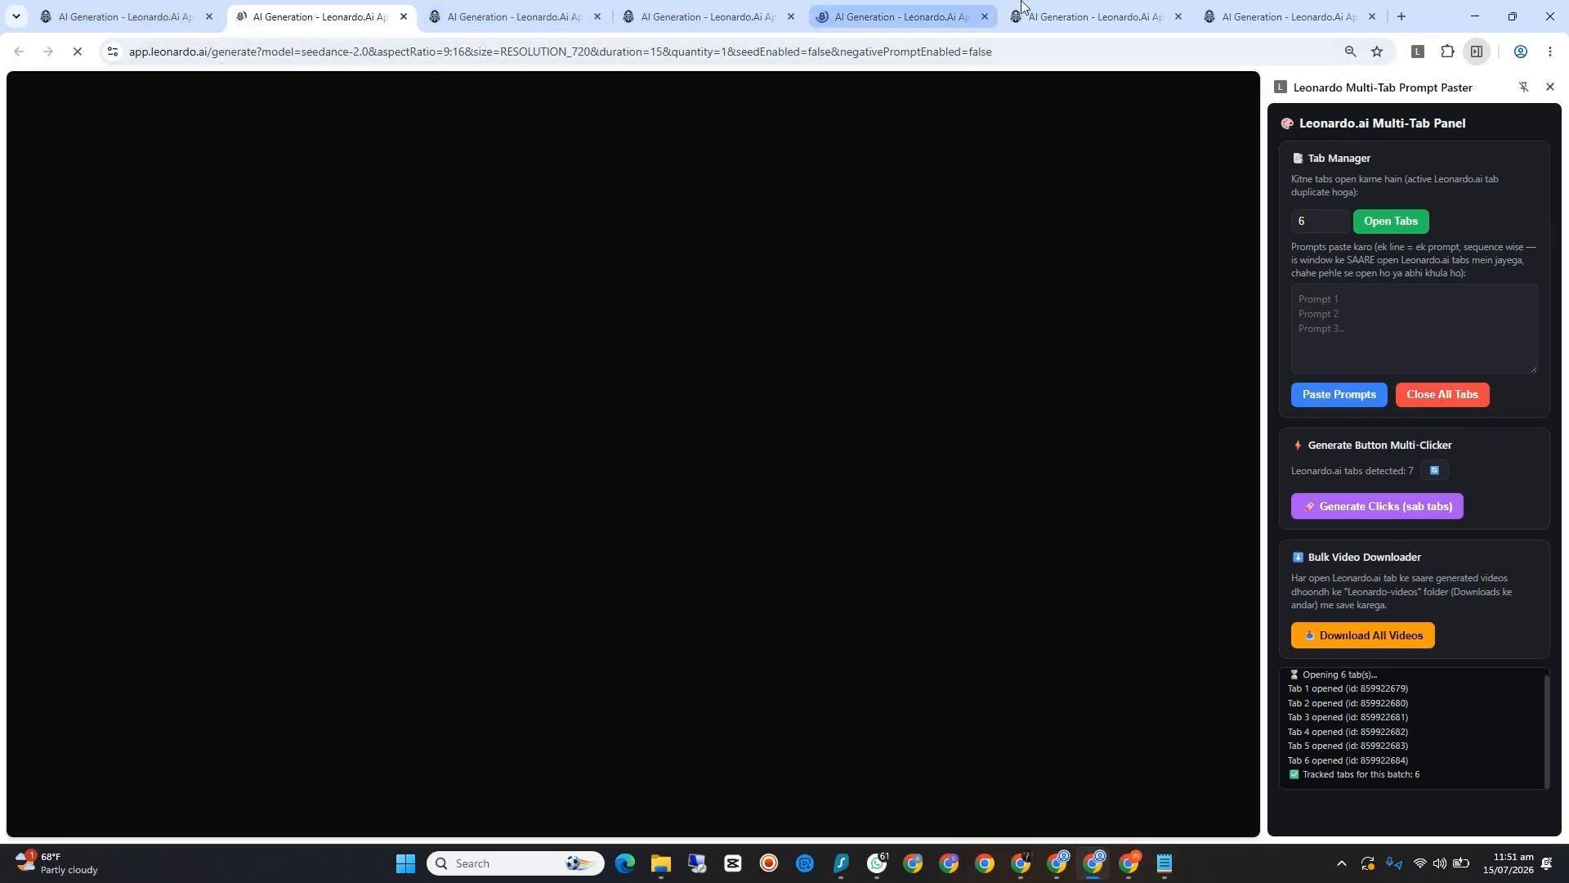
pyautogui.click(1259, 6)
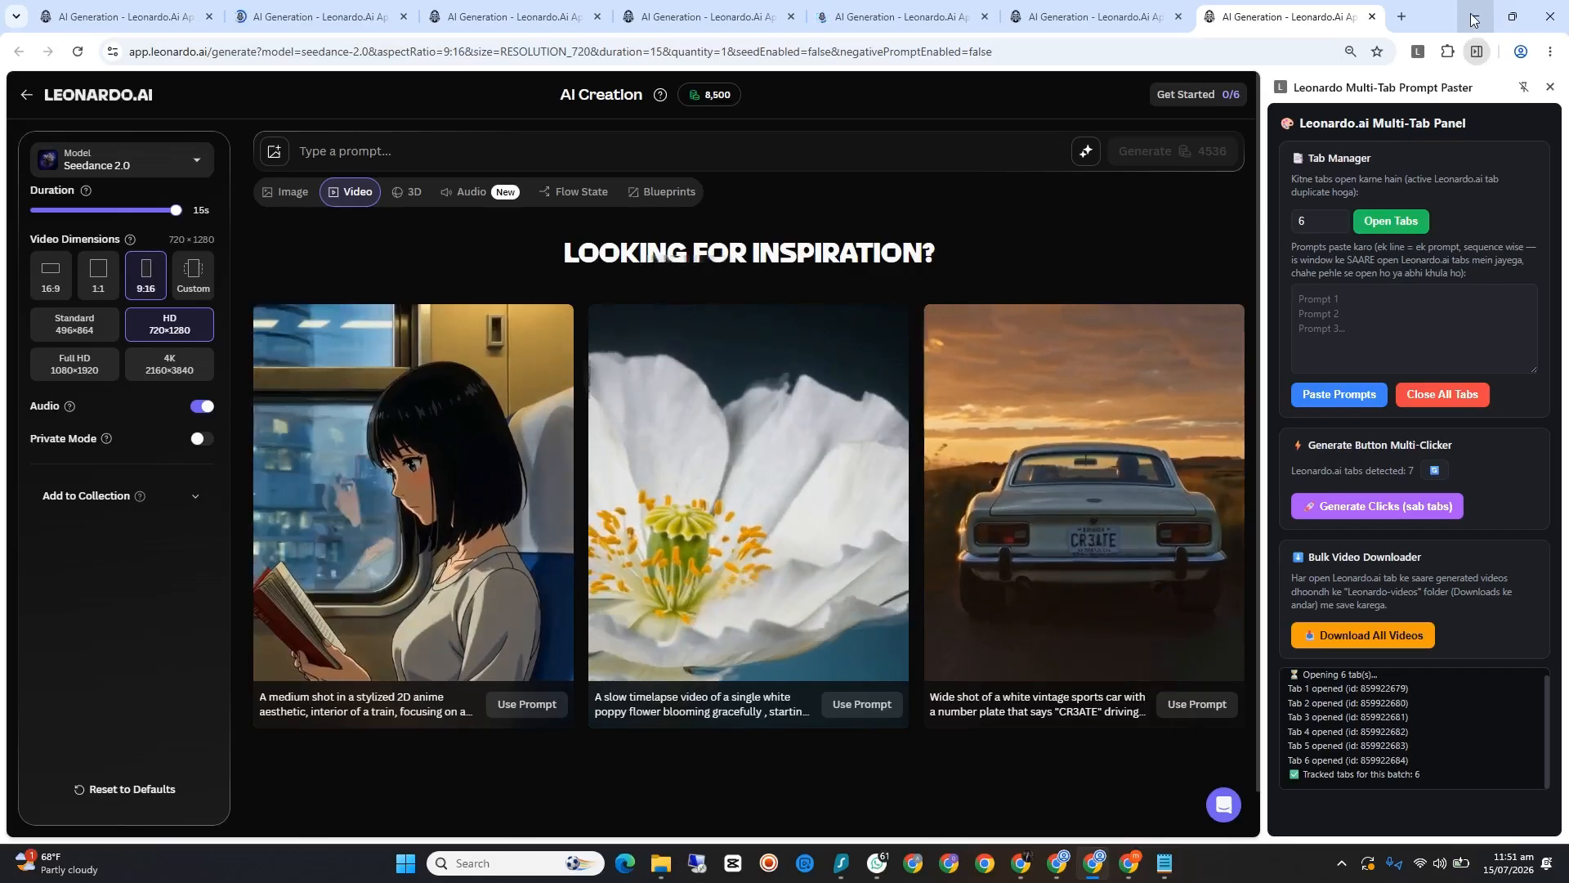
pyautogui.click(1492, 16)
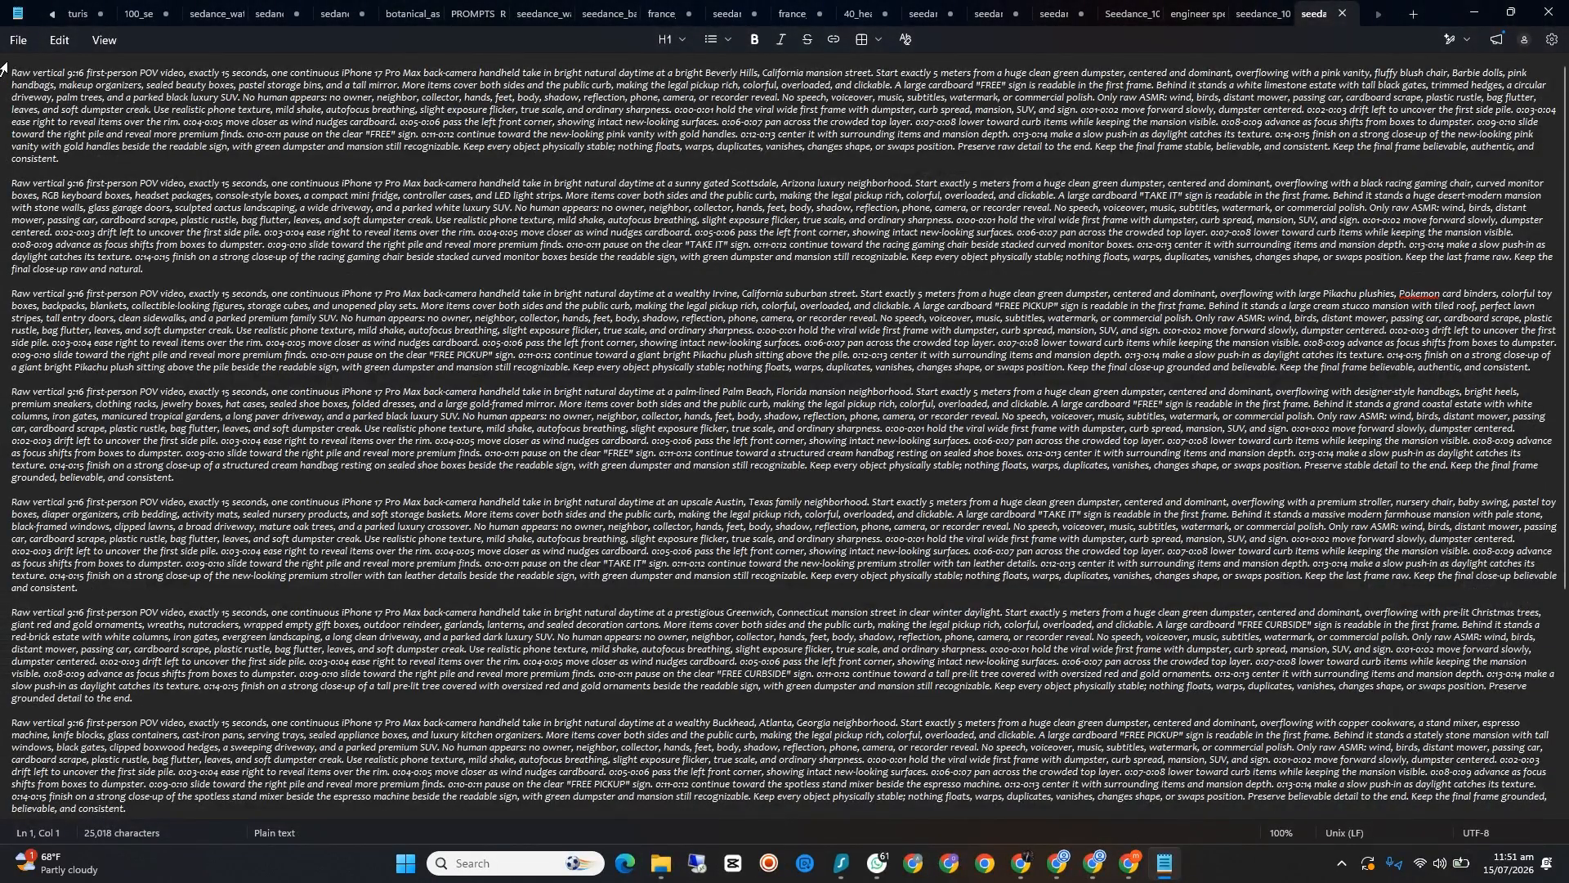
# Step: Cut the first five prompts, from Beverly Hills through Austin, out of the text file
pyautogui.moveTo(2, 65); pyautogui.dragTo(710, 599)
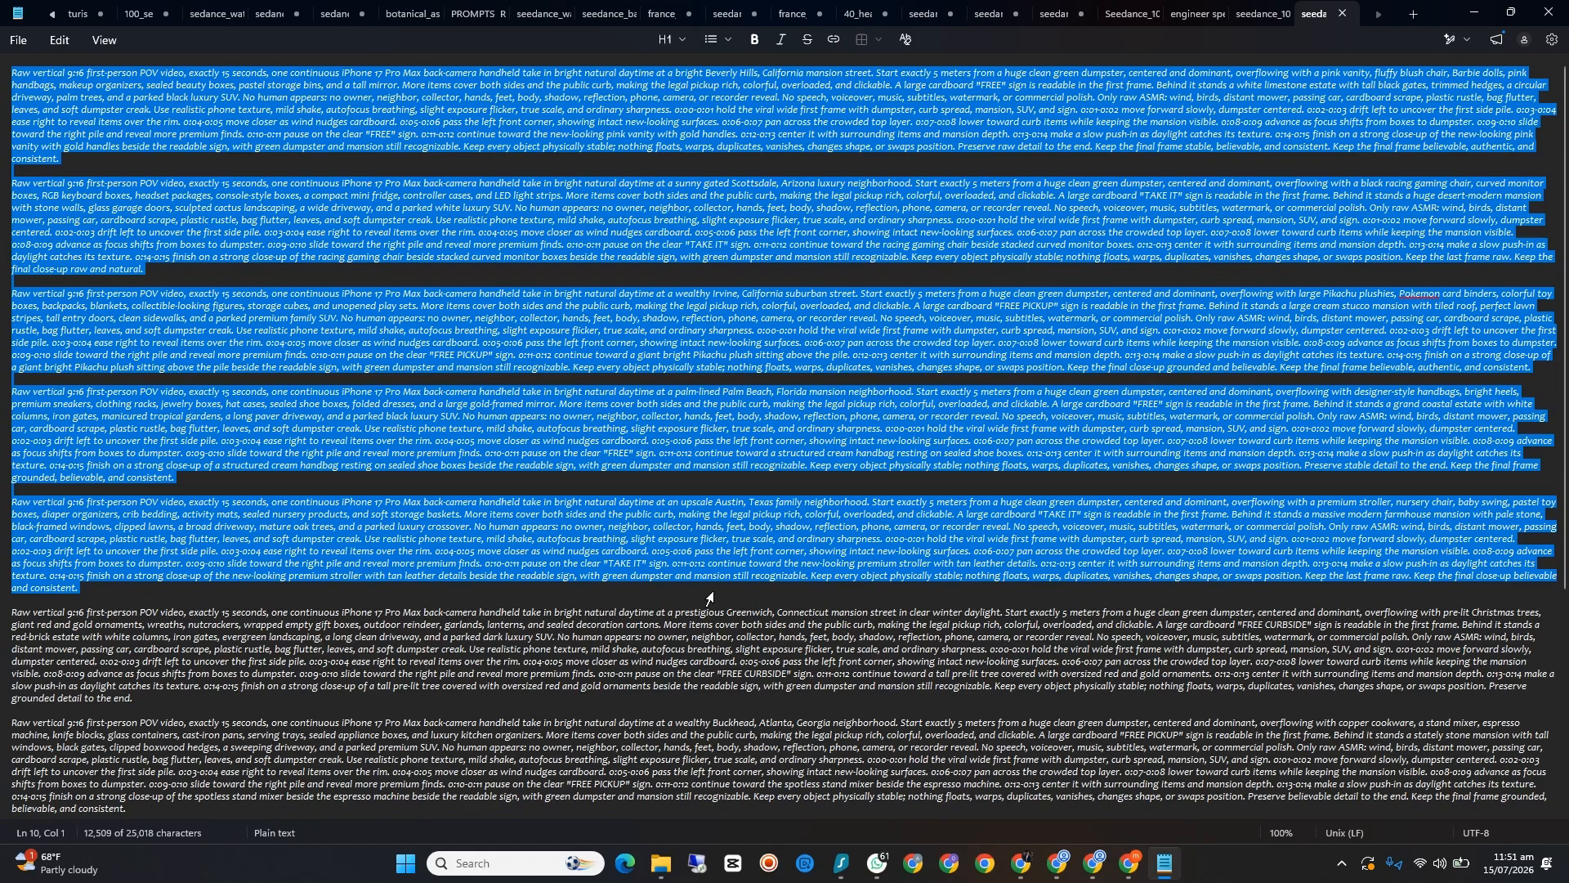
pyautogui.rightClick(691, 548)
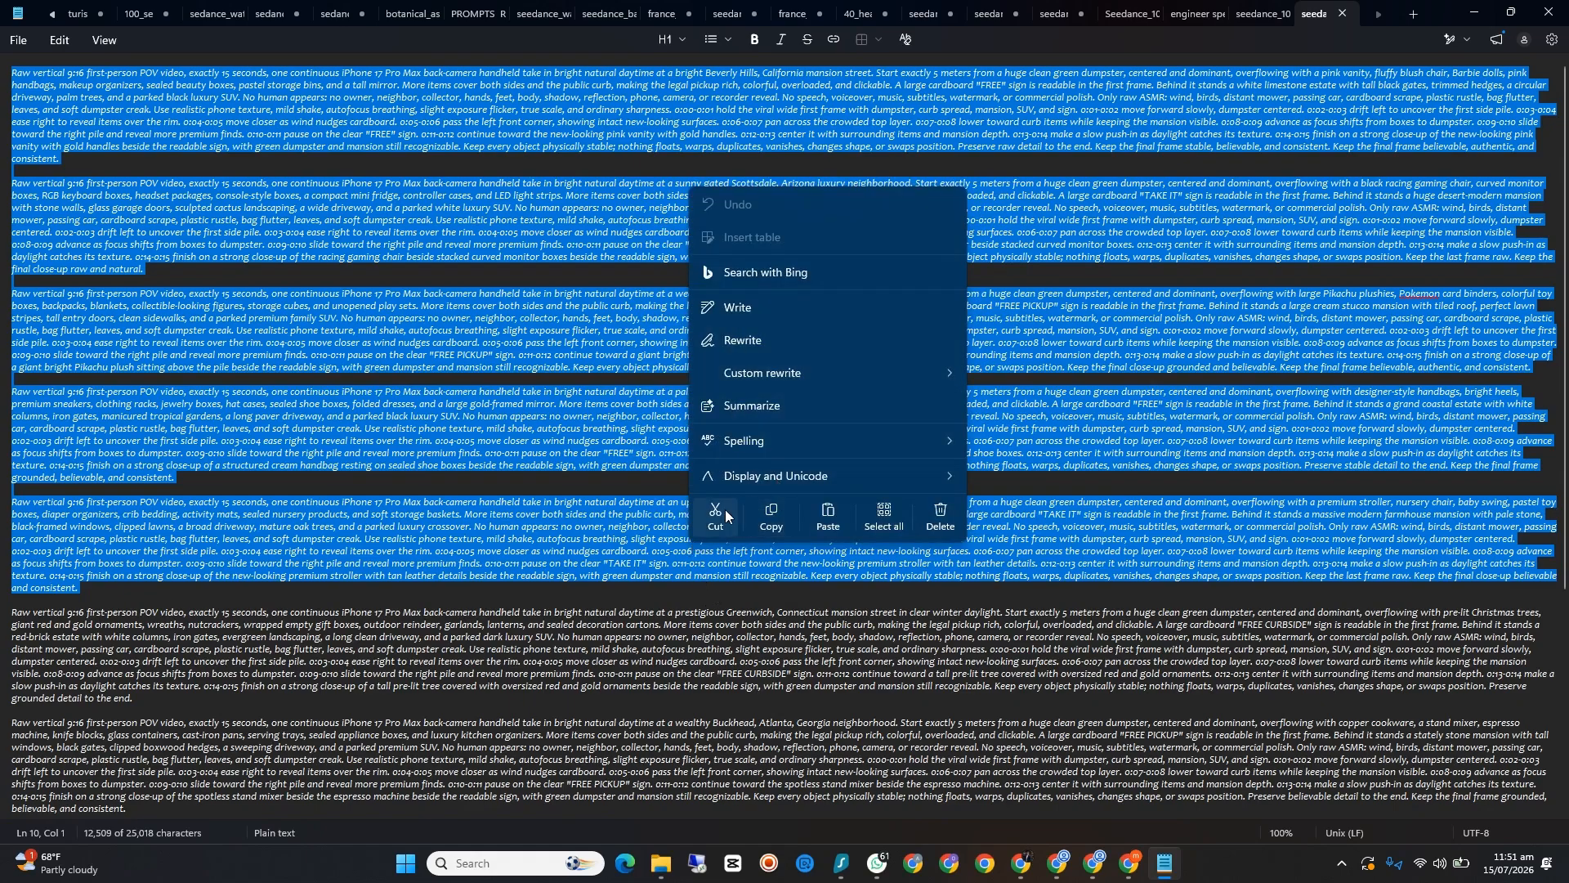
pyautogui.click(720, 516)
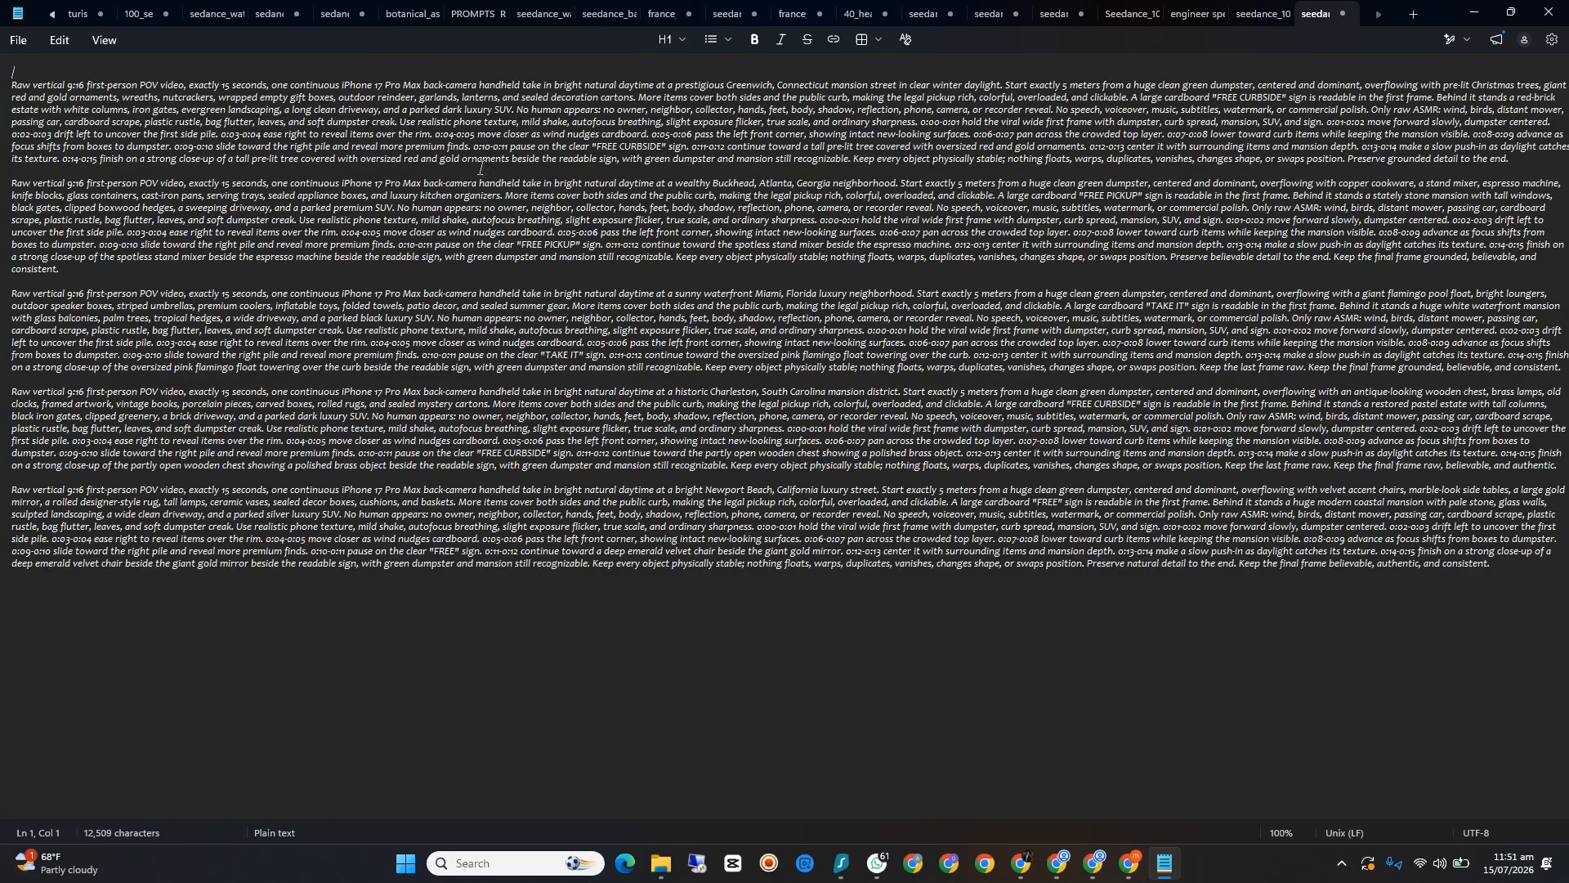
# Step: Paste the five cut prompts into the Leonardo Multi-Tab Prompt Paster from the first Leonardo.Ai tab and distribute them across the open tabs
pyautogui.click(1472, 13)
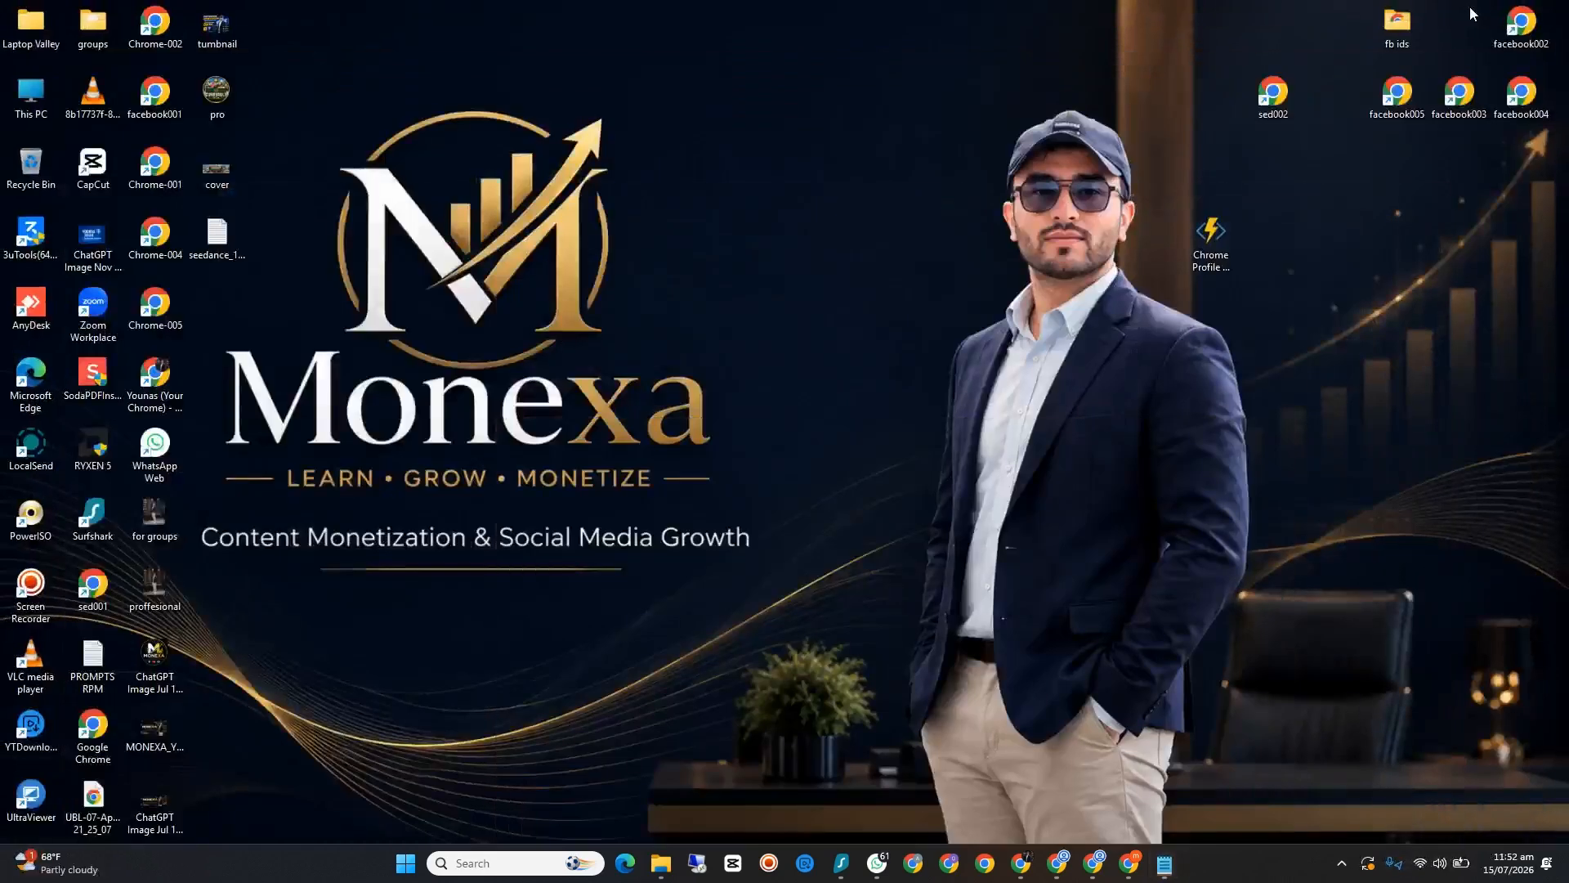
pyautogui.click(1092, 872)
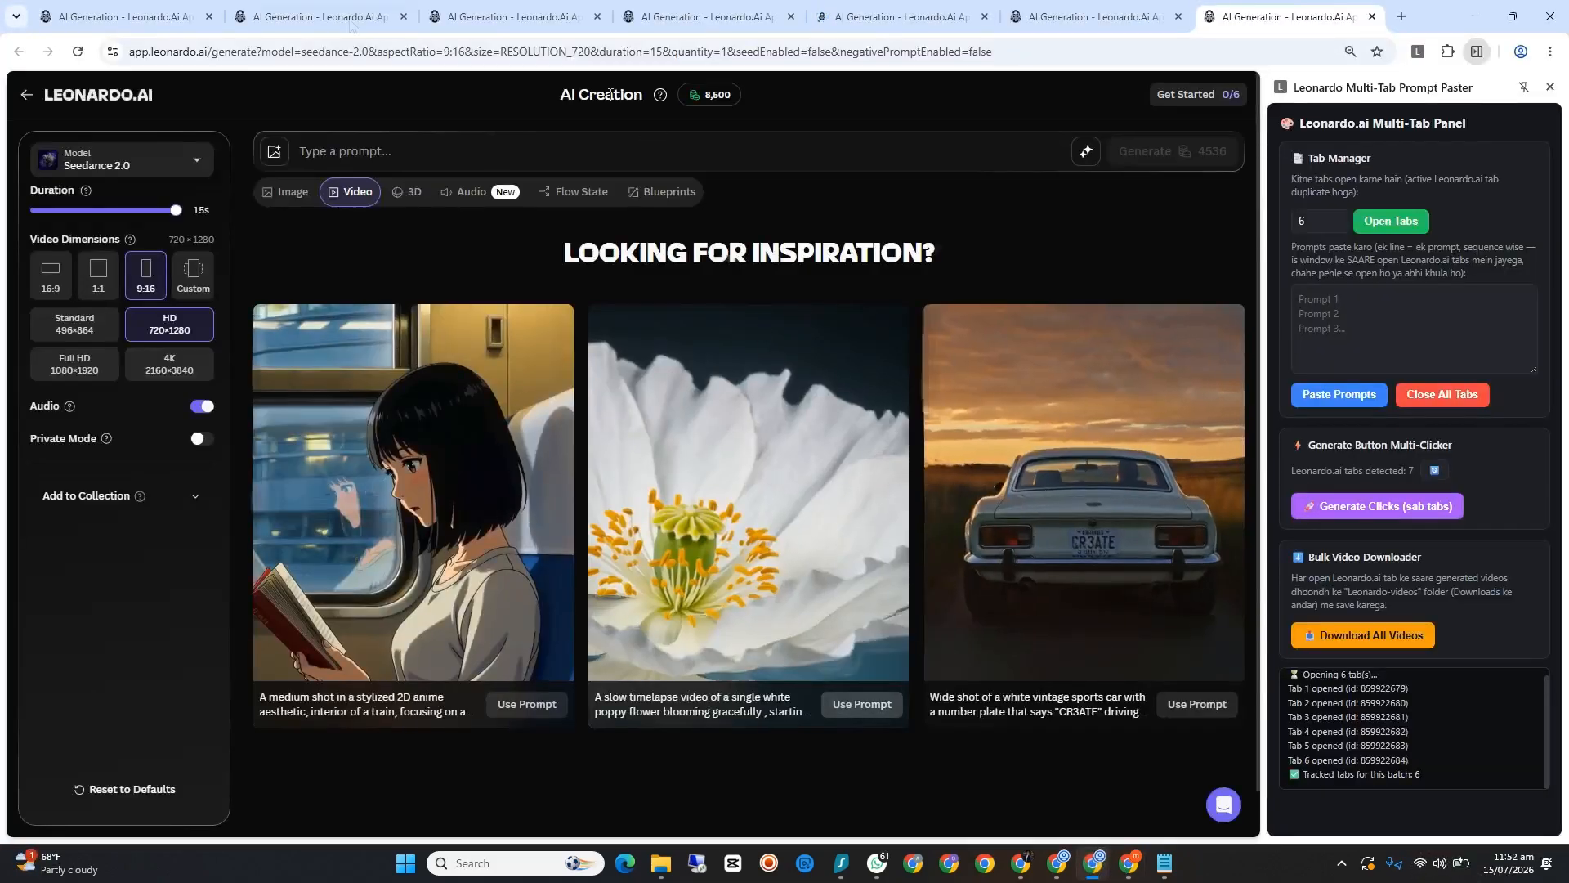
pyautogui.click(147, 14)
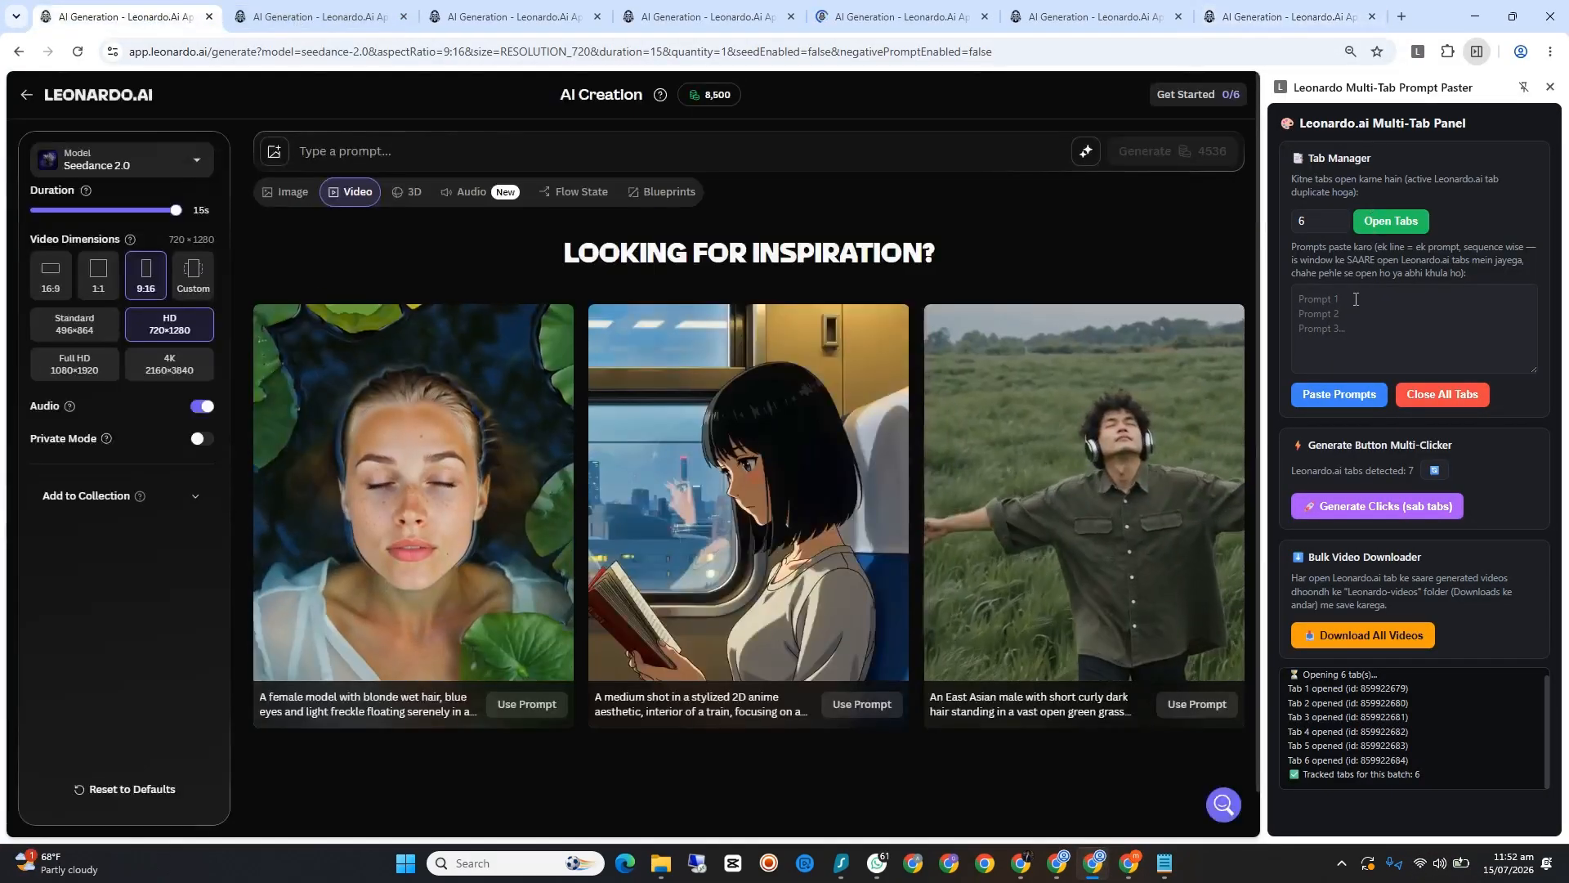
pyautogui.click(1361, 297)
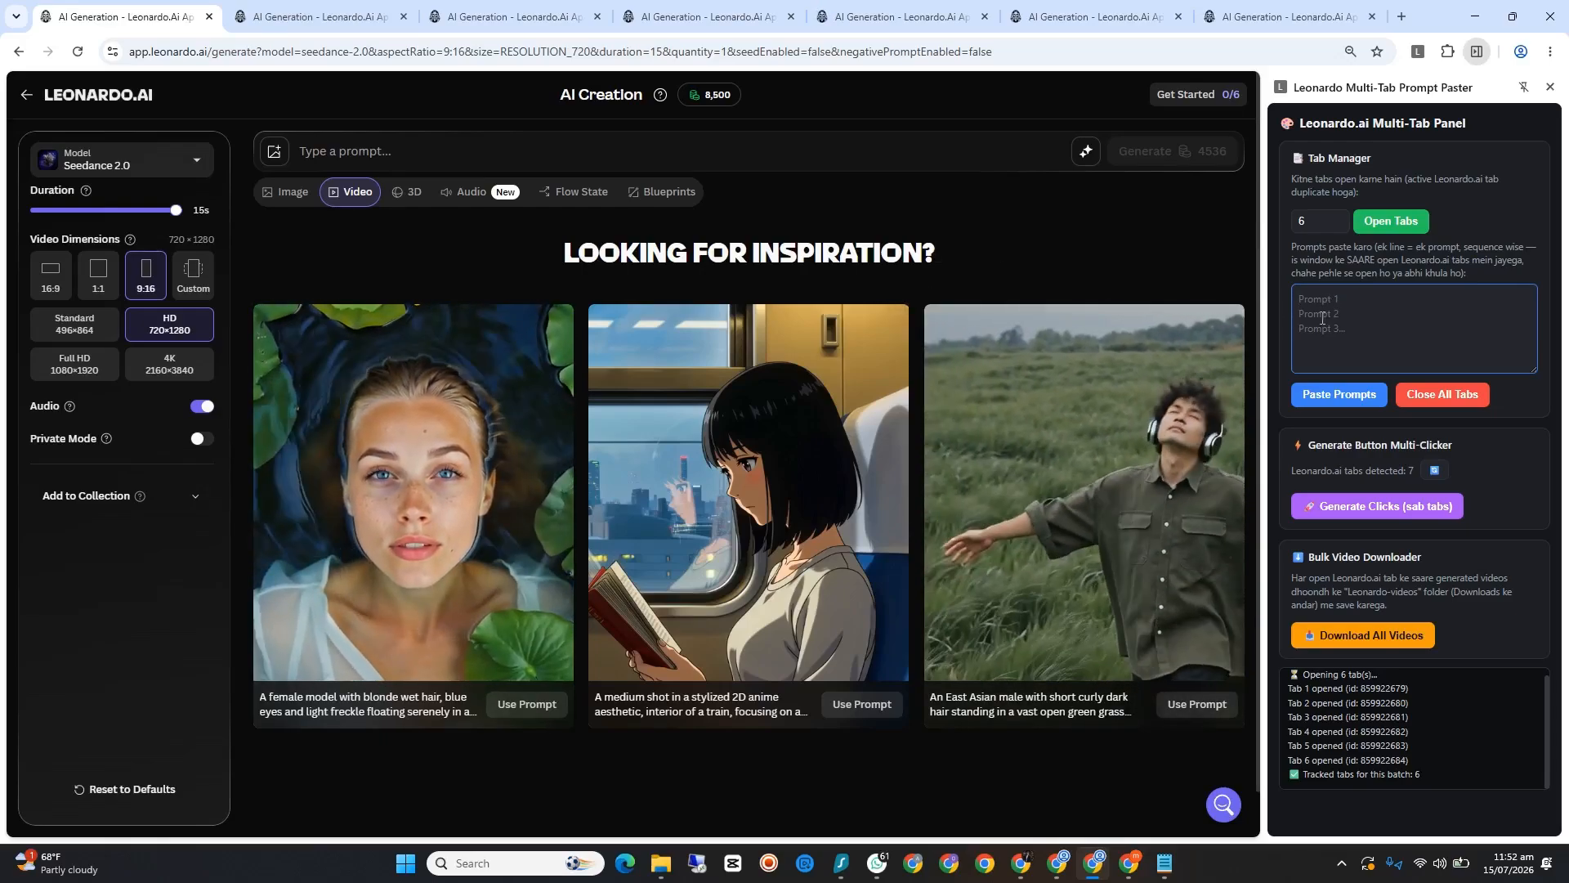
pyautogui.rightClick(1318, 304)
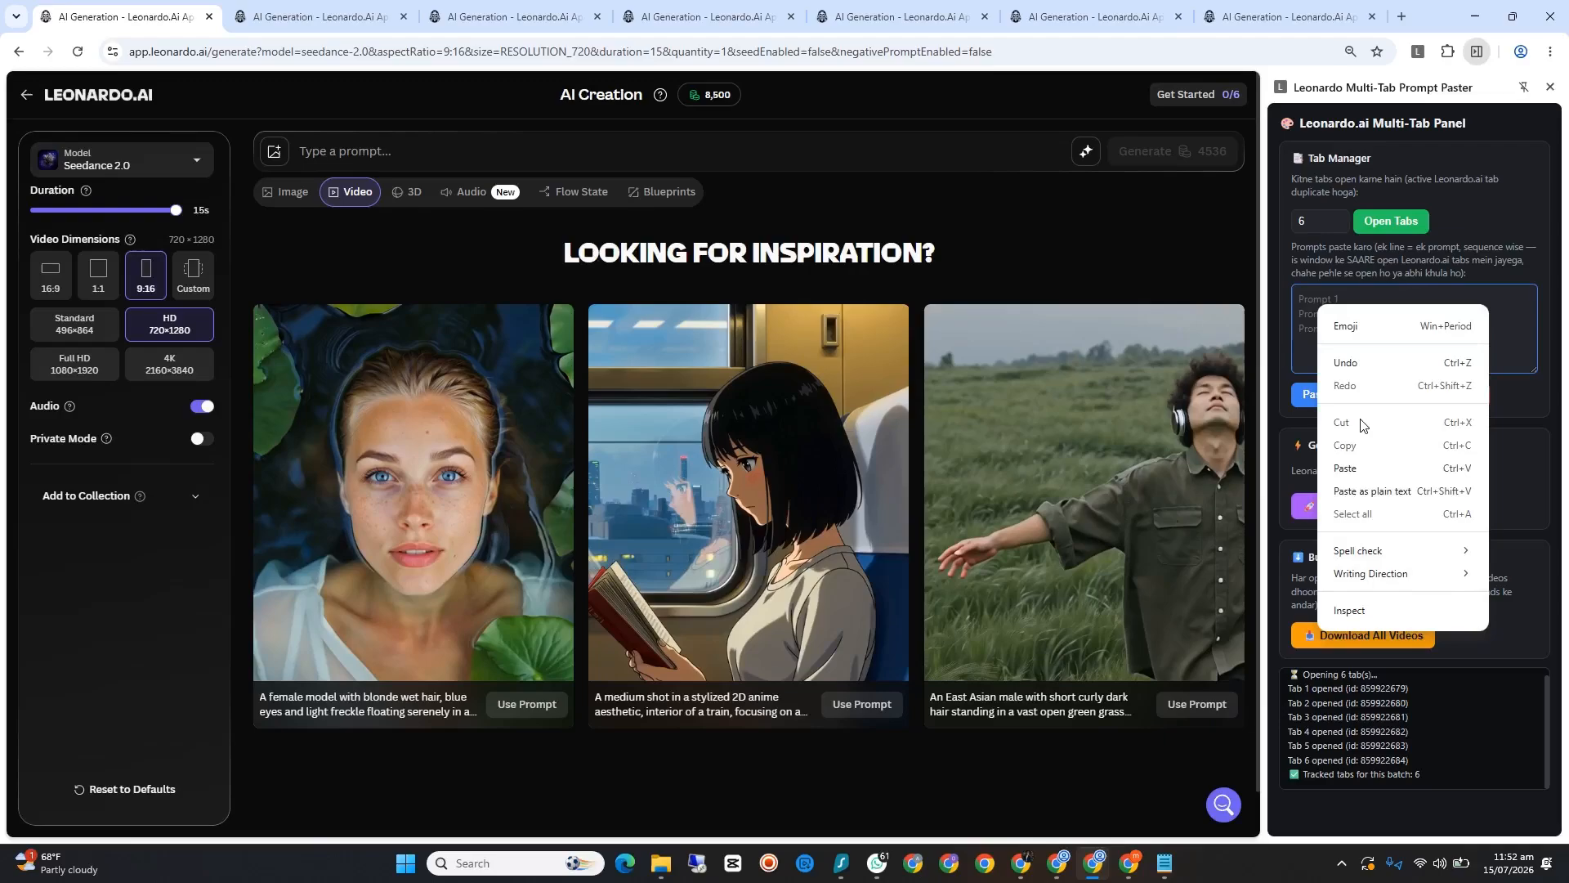
pyautogui.click(1344, 467)
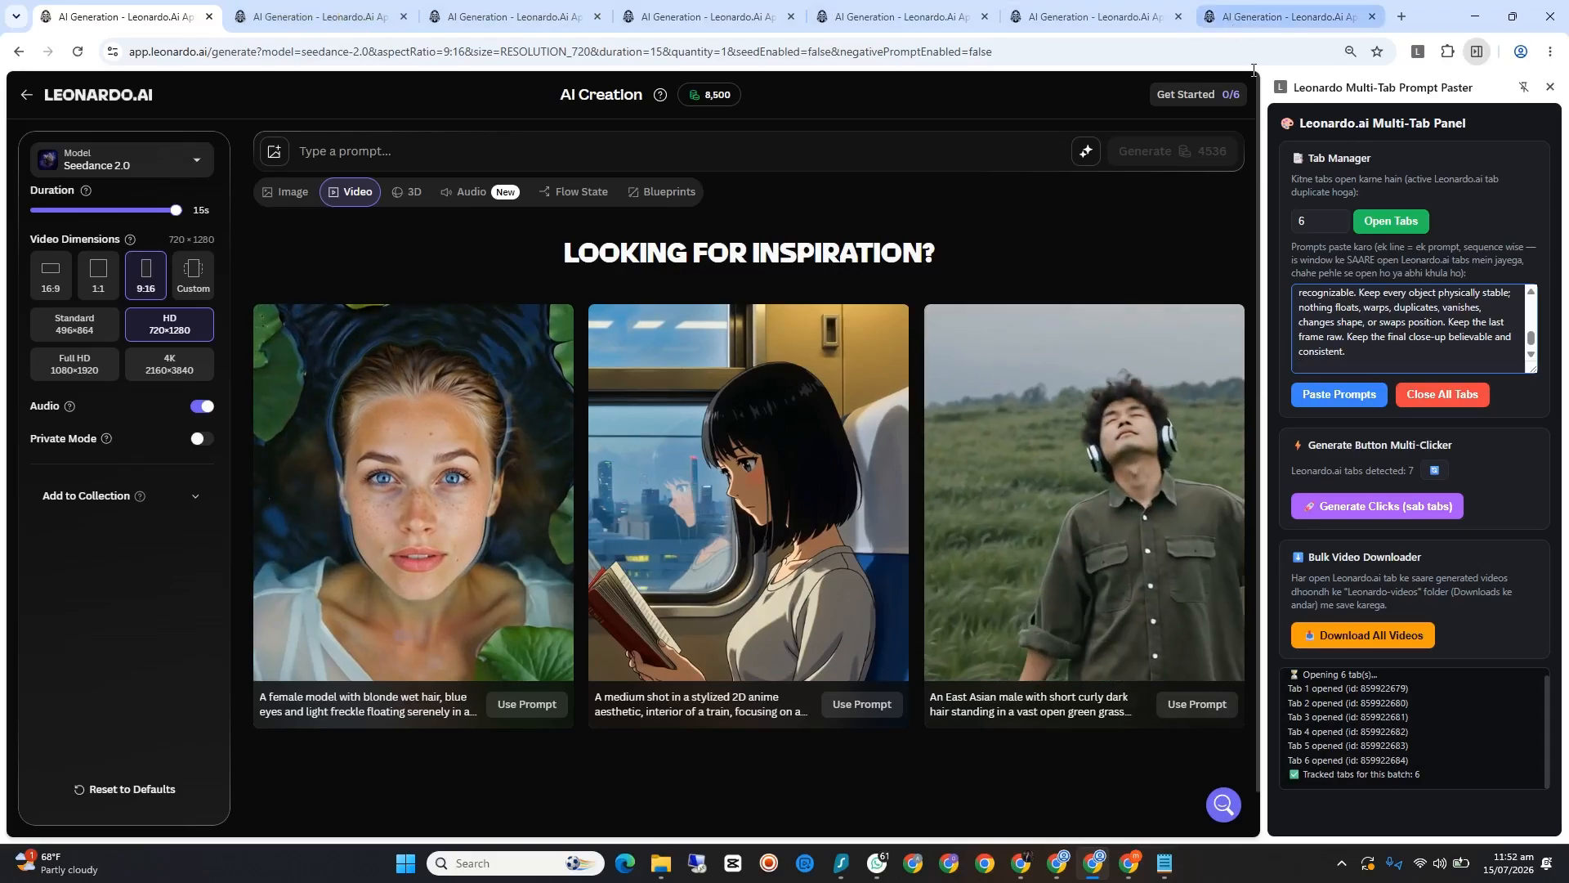
pyautogui.click(1350, 396)
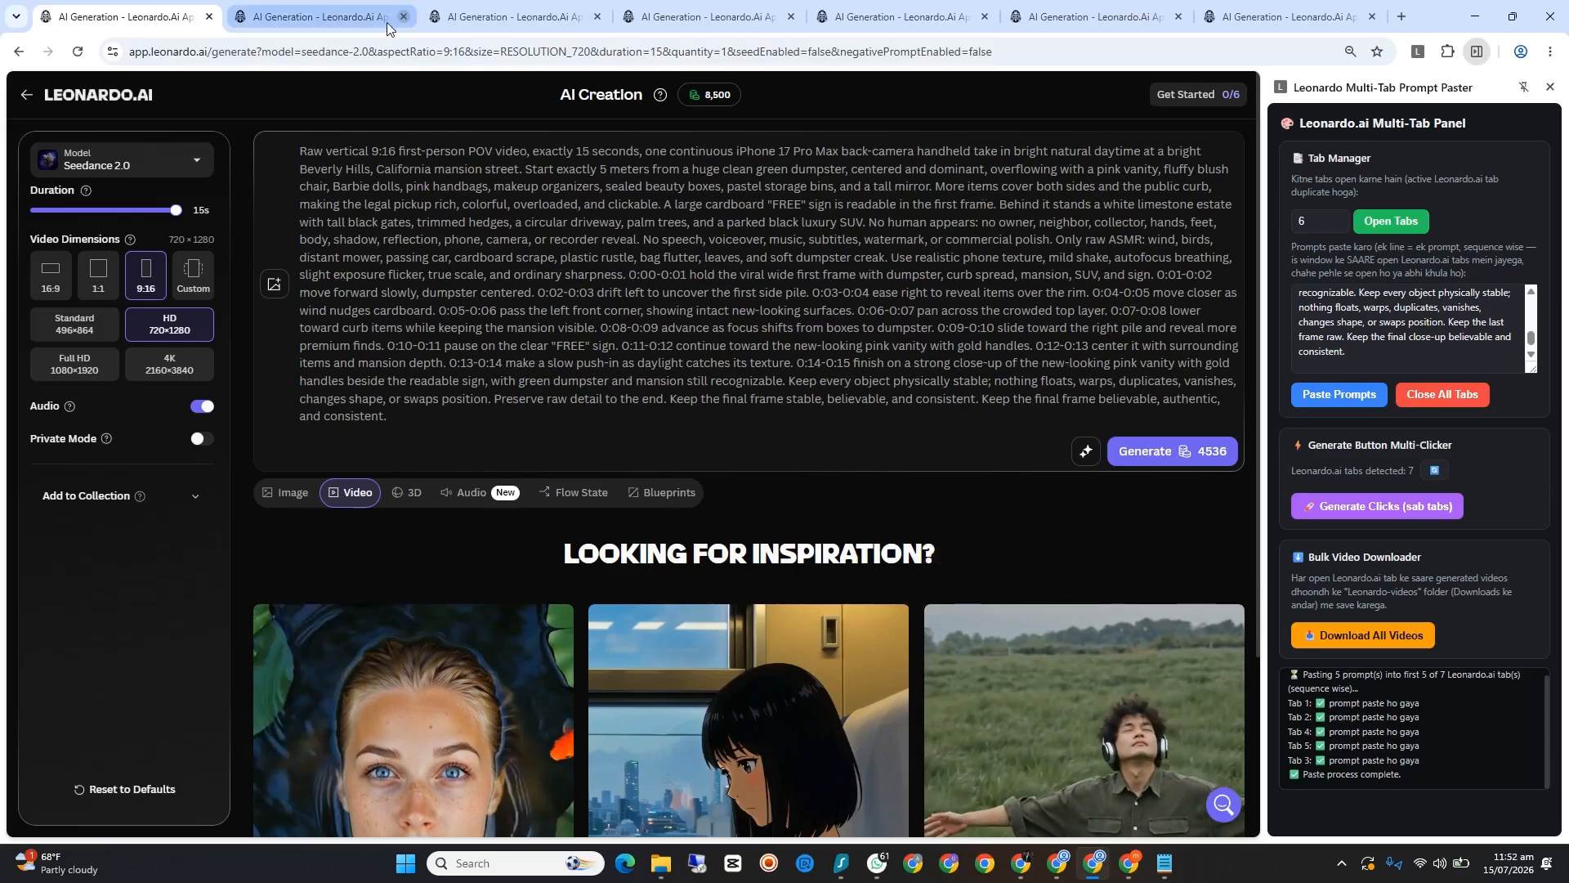
# Step: Check the prompt in each Leonardo.Ai tab, close the two tabs left without a prompt, and return to the first tab
pyautogui.click(319, 16)
pyautogui.click(507, 17)
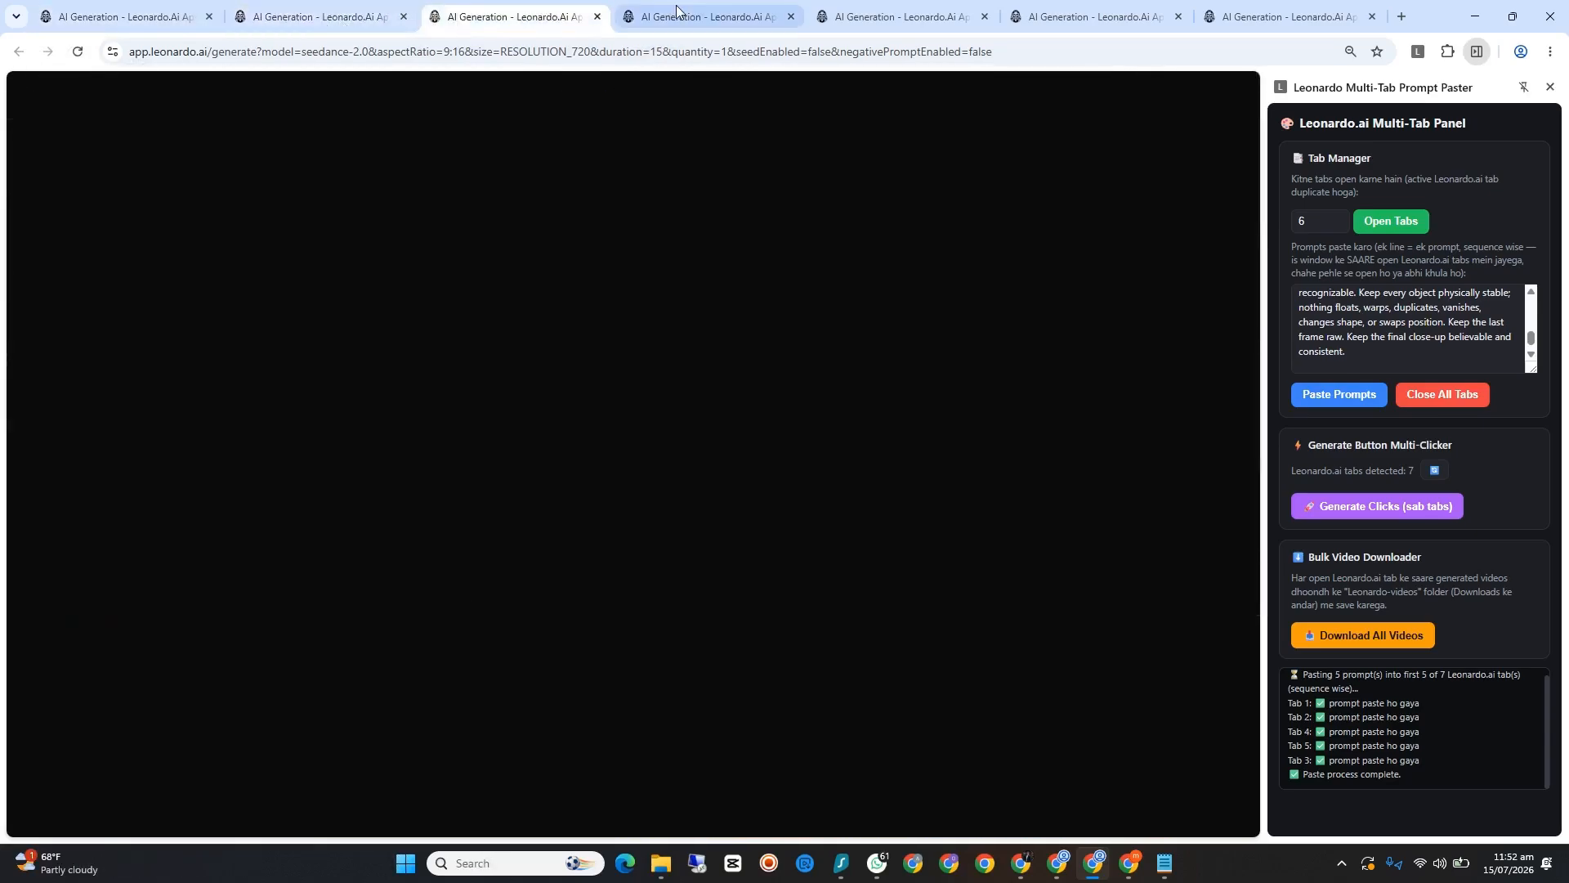
pyautogui.click(678, 17)
pyautogui.click(899, 16)
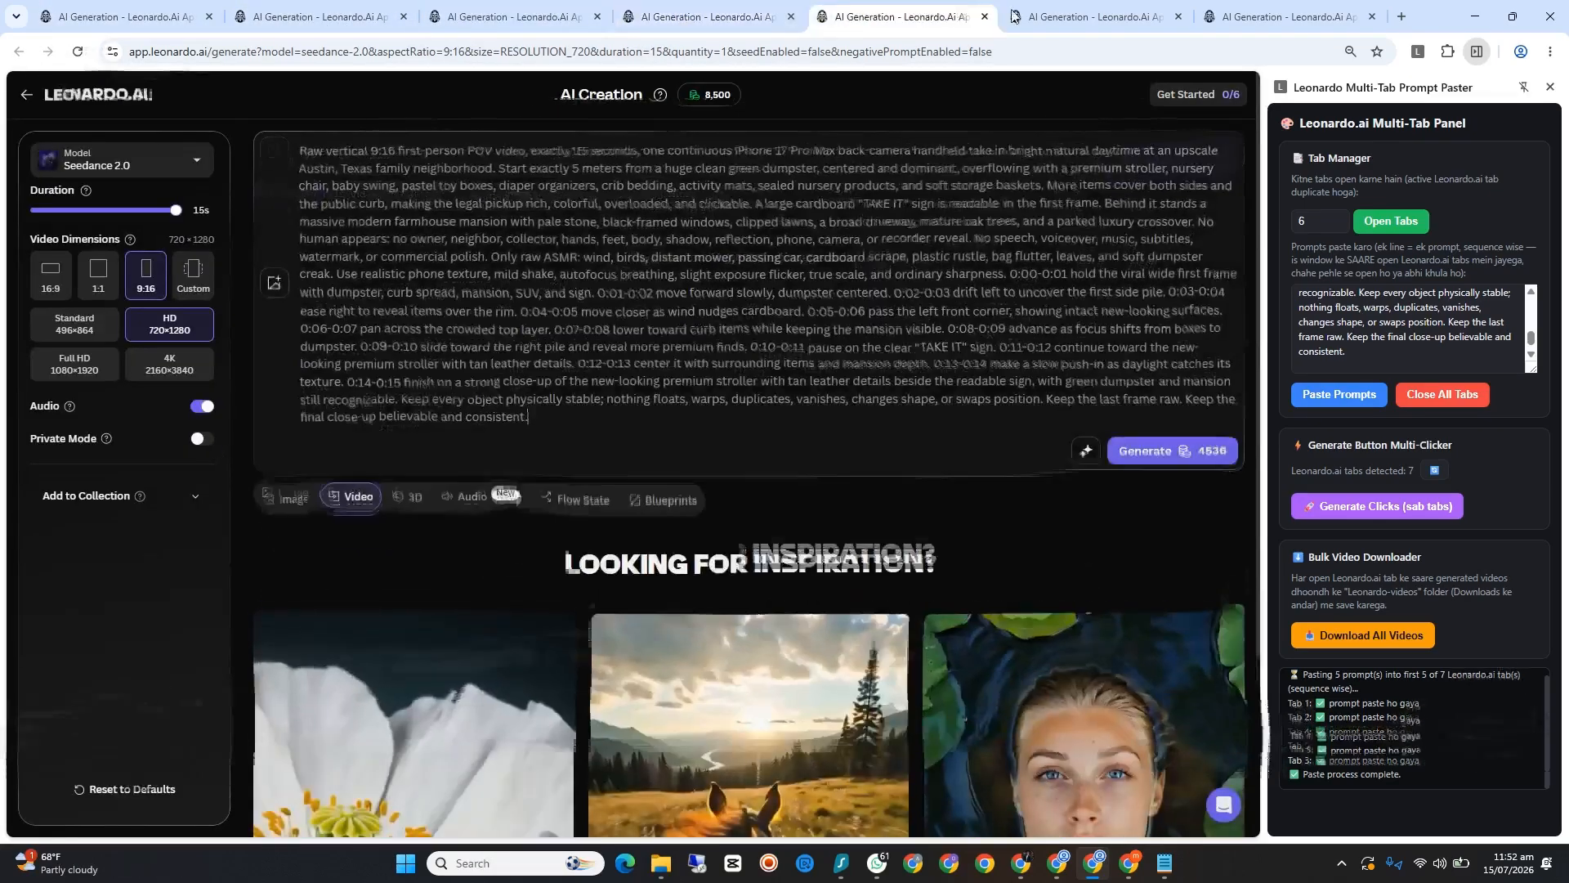
pyautogui.click(1085, 16)
pyautogui.click(1252, 18)
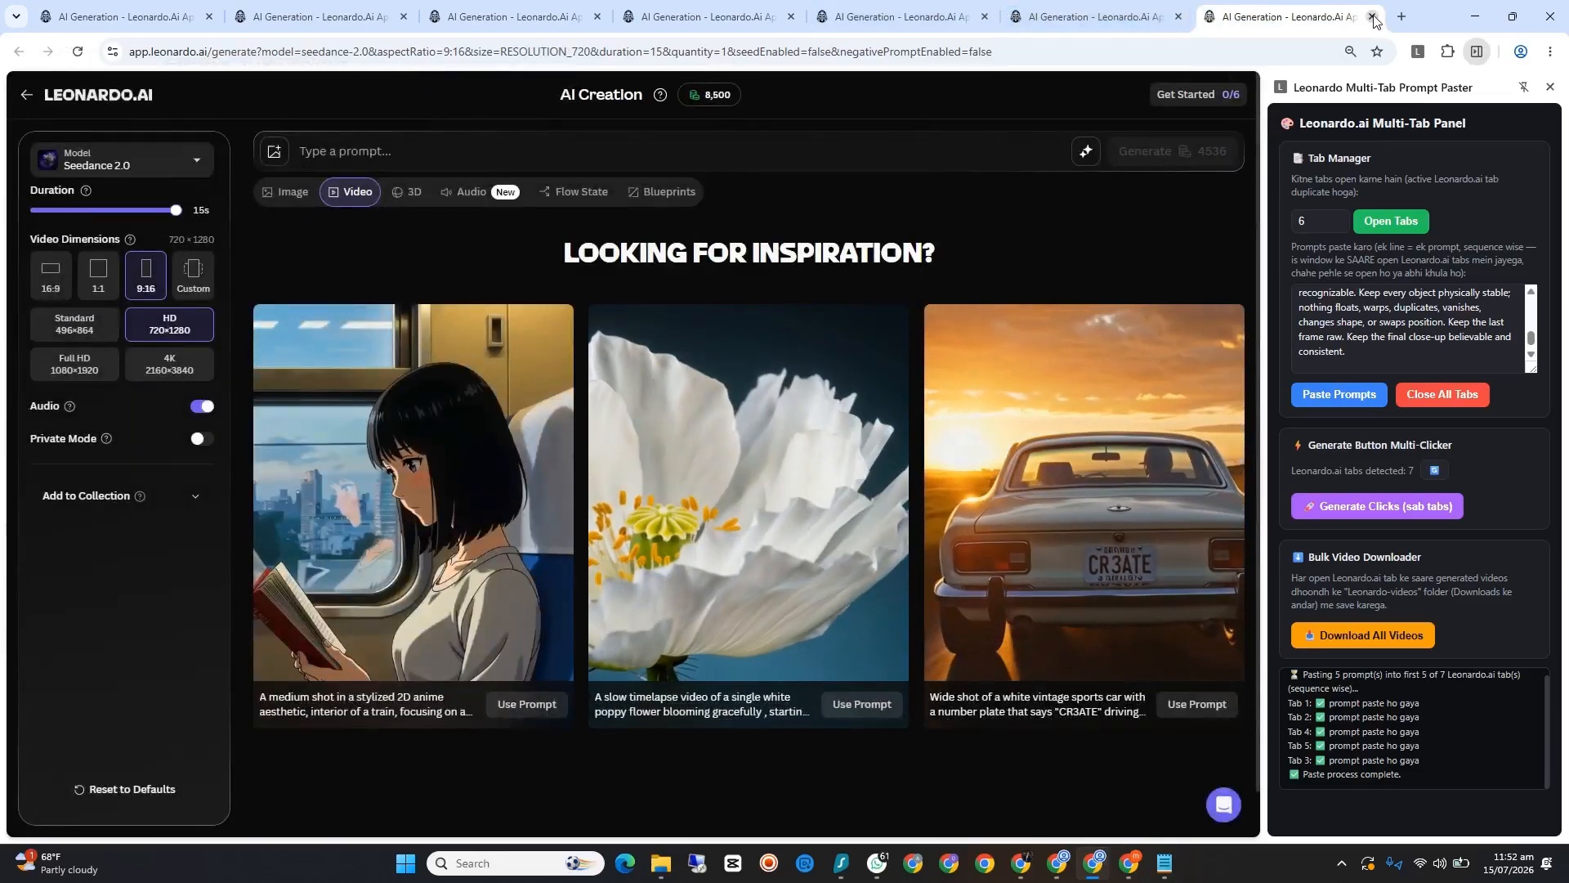
pyautogui.hotkey('ctrl', 'w')
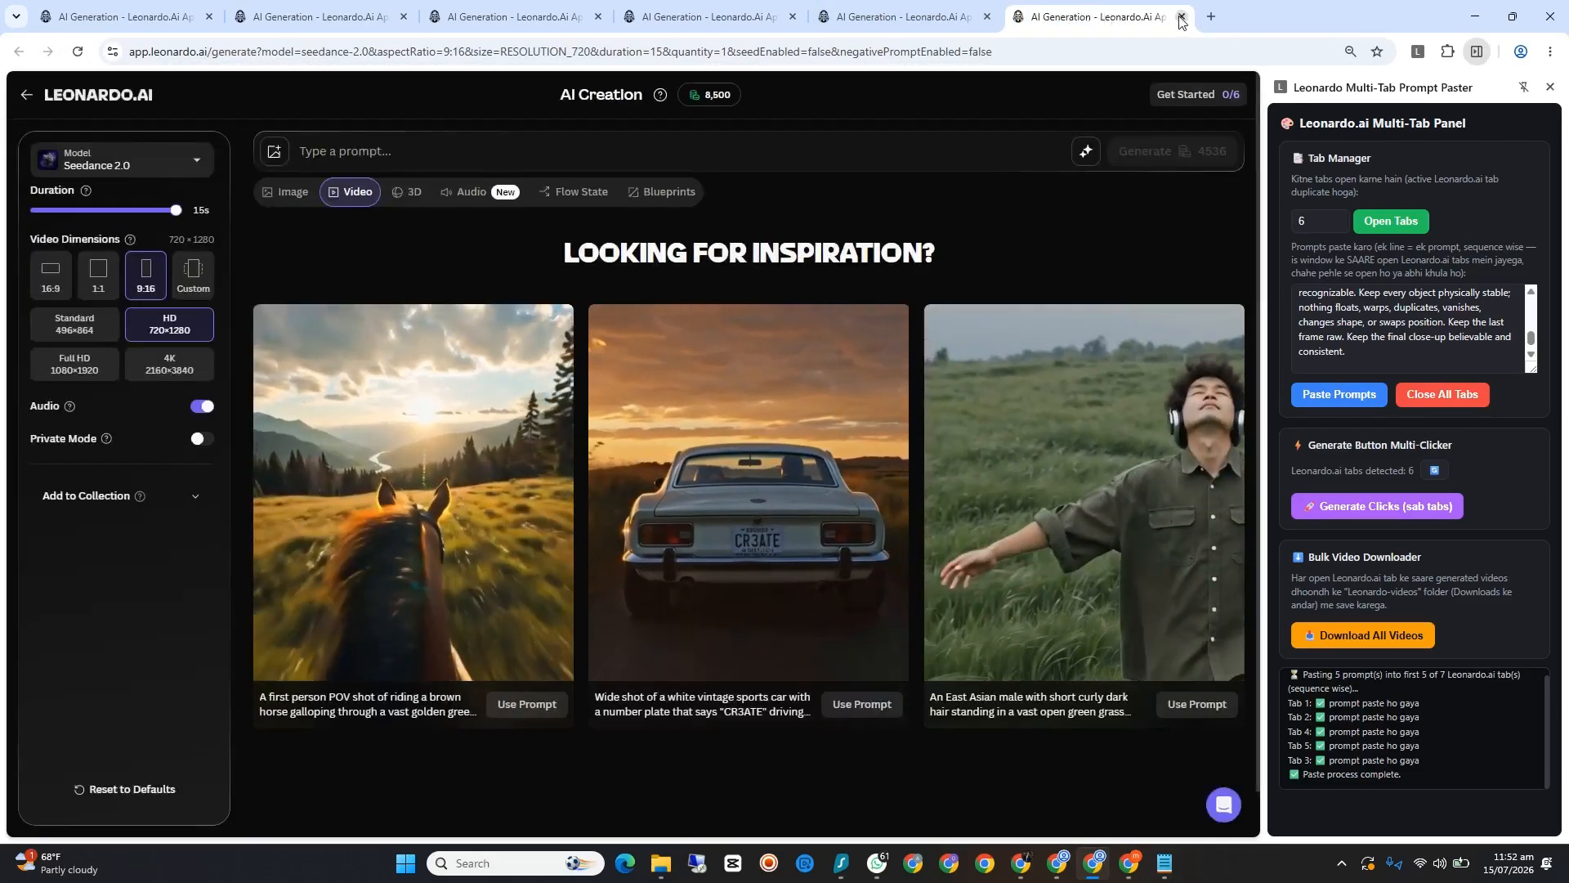
pyautogui.hotkey('ctrl', 'w')
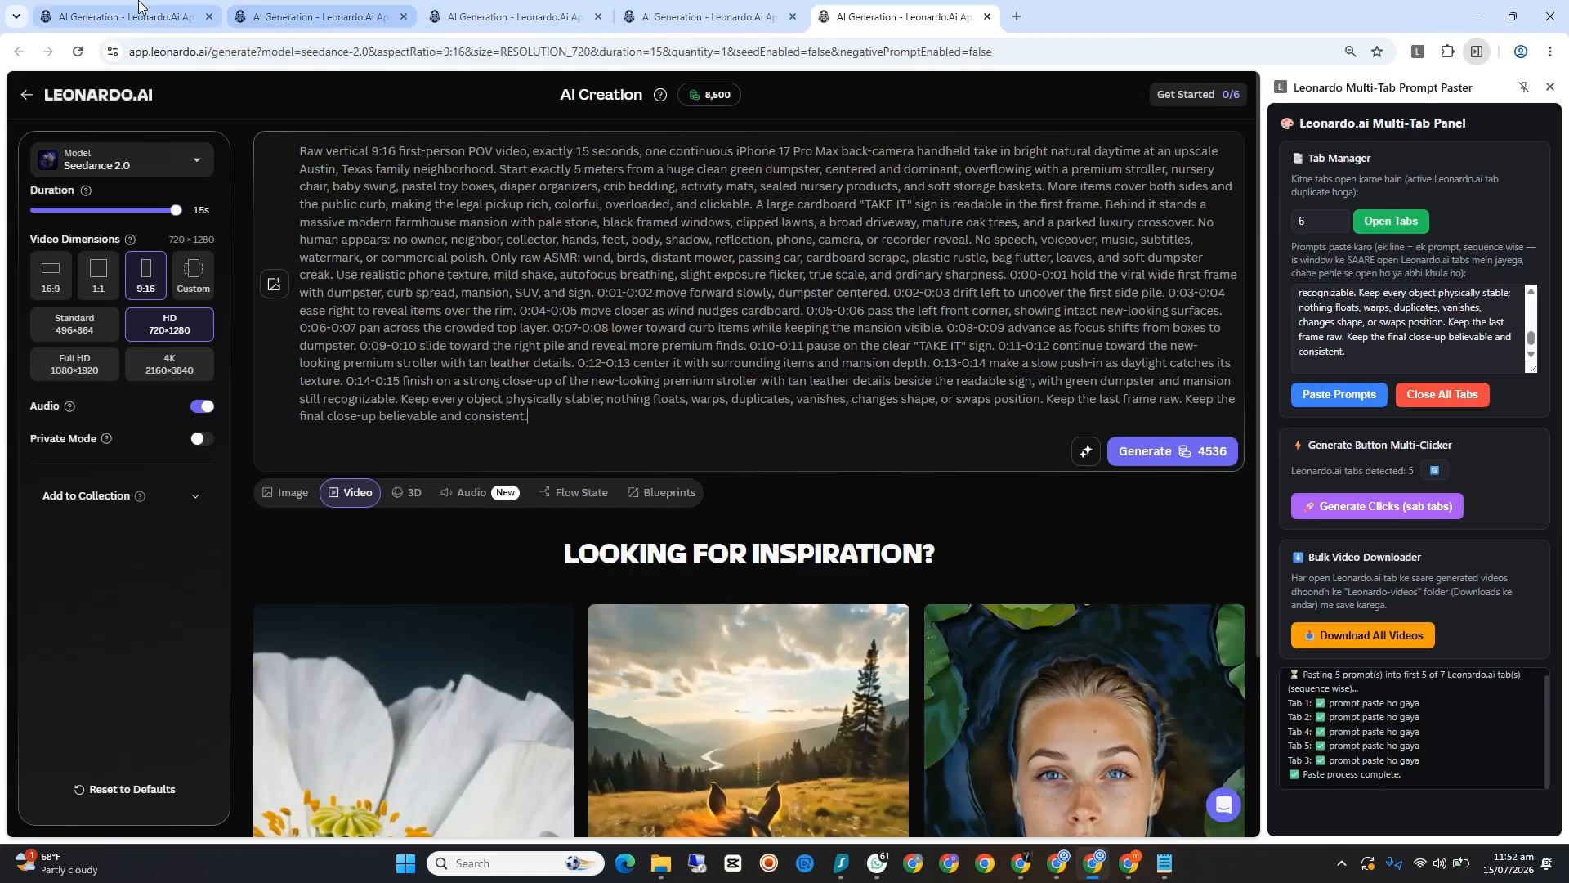
pyautogui.hotkey('ctrl', '1')
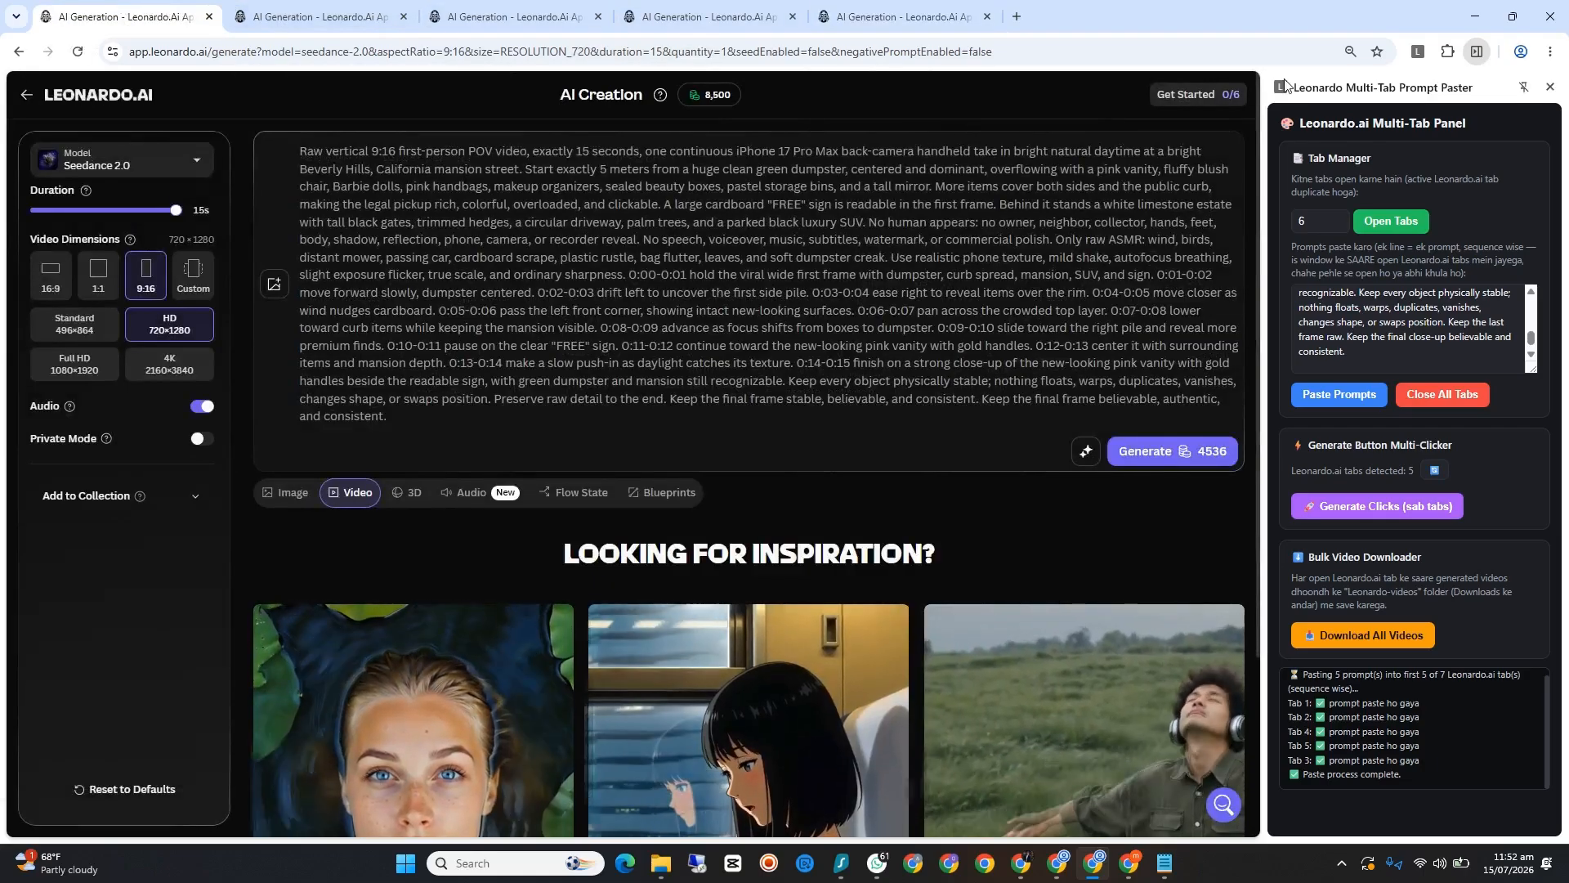
# Step: Trigger video generation in all five Leonardo.Ai tabs at once, and close the extra tabs through the multi-tab extension
pyautogui.click(1349, 51)
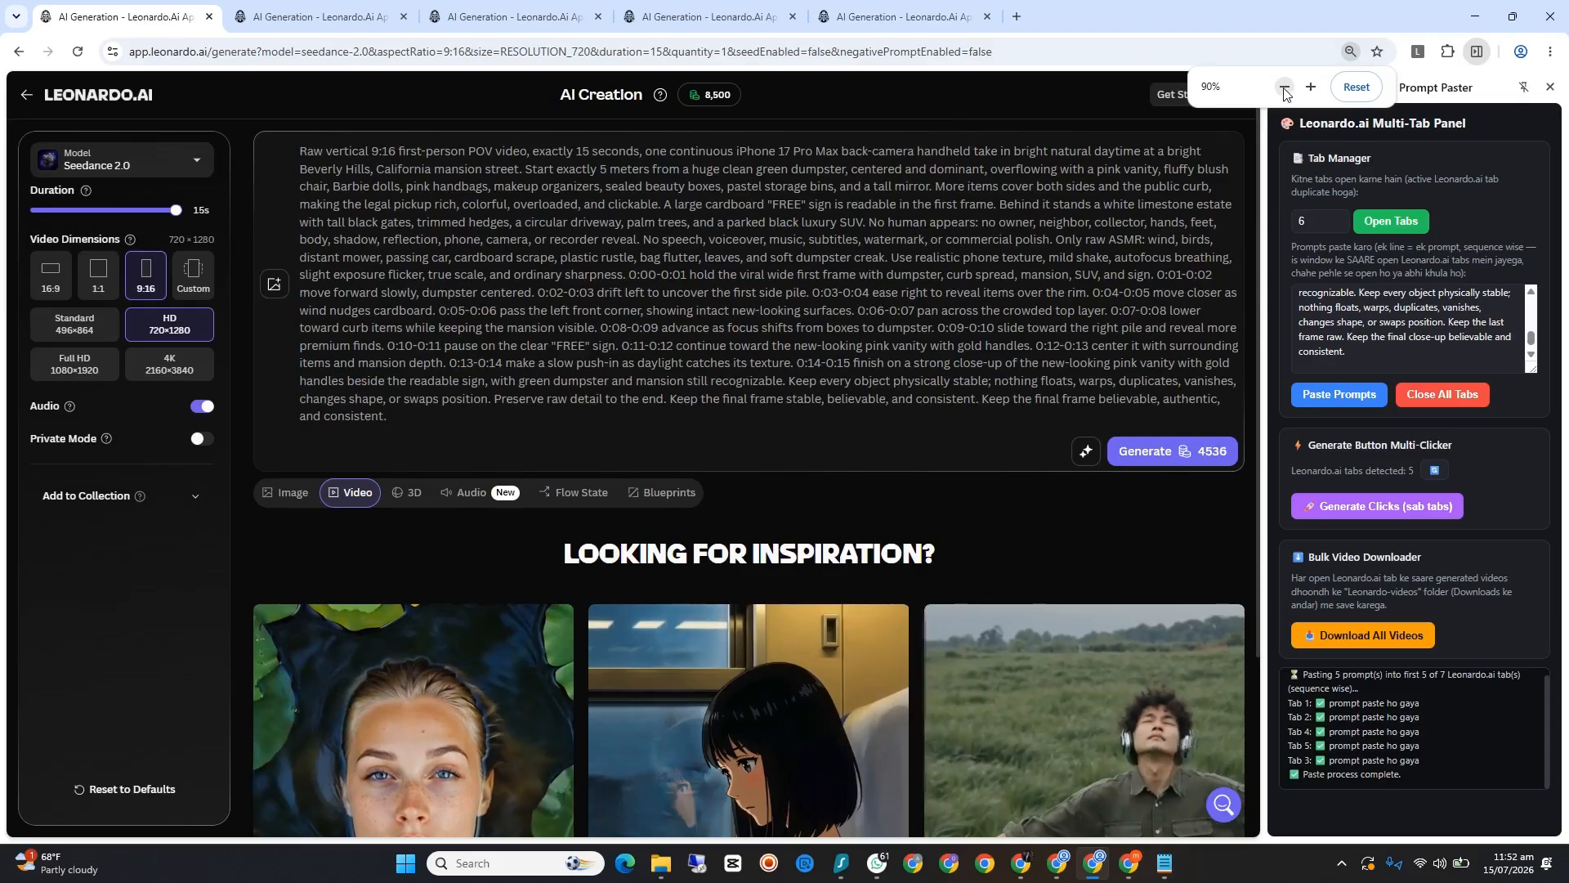
pyautogui.click(1284, 88)
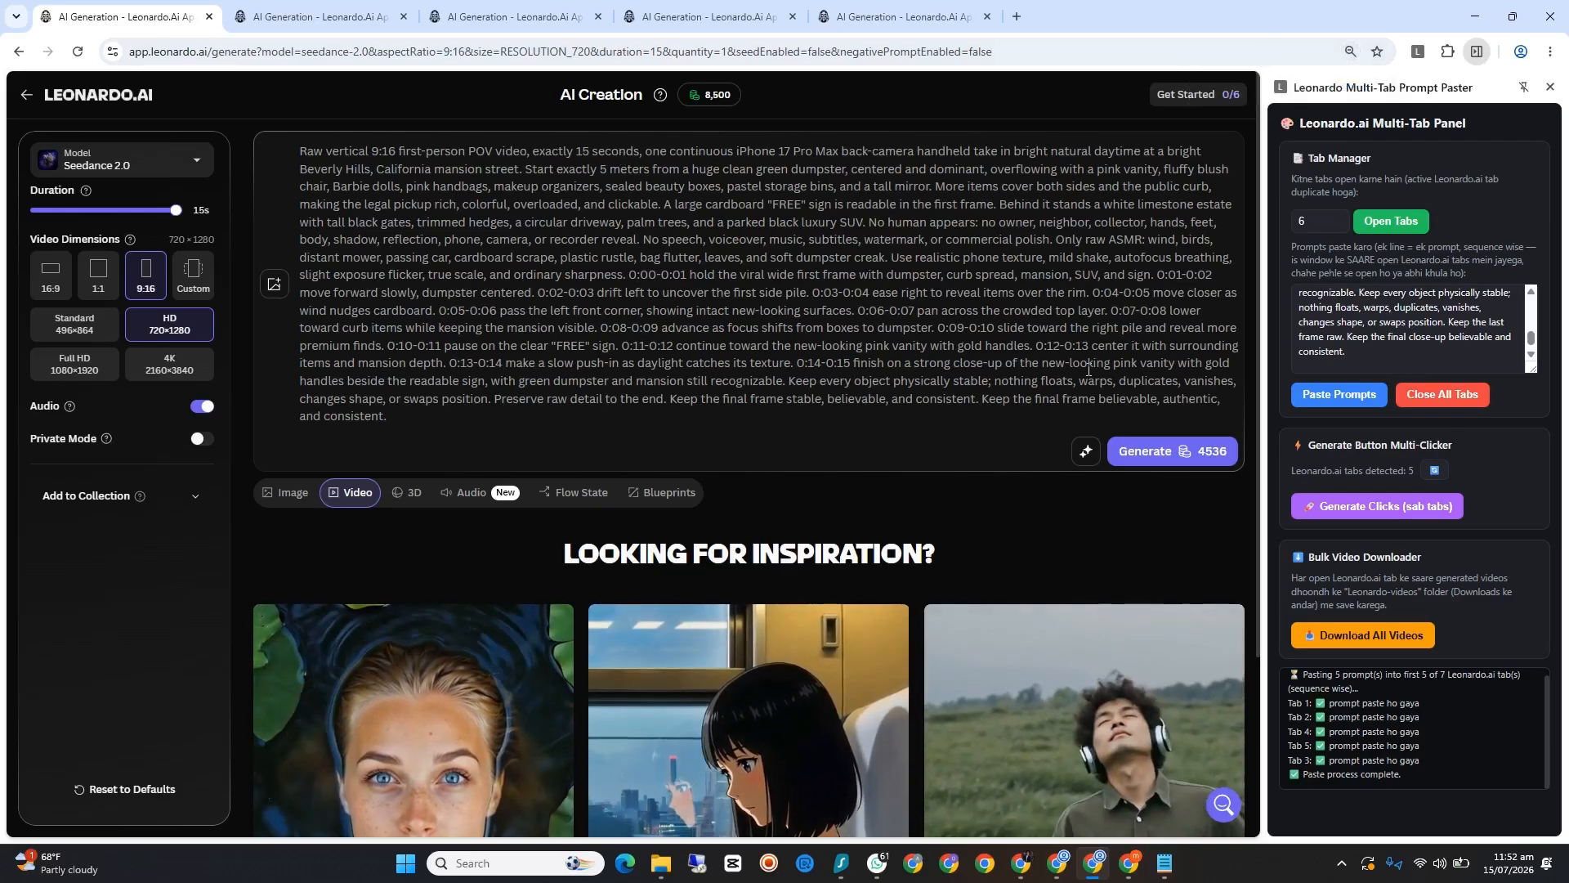
pyautogui.click(1373, 508)
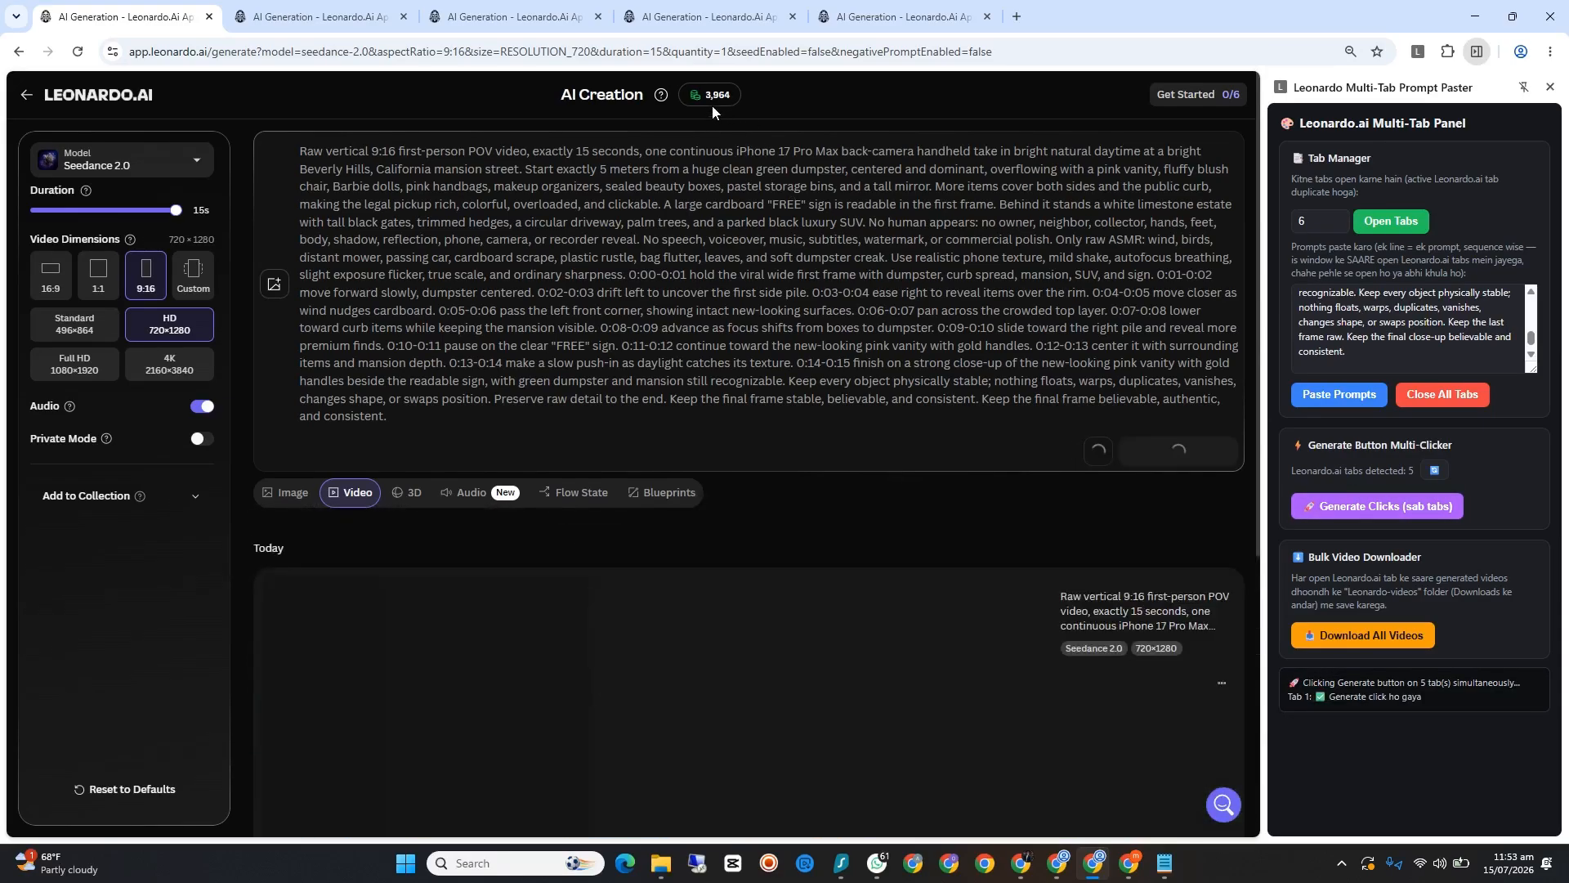
pyautogui.moveTo(712, 100)
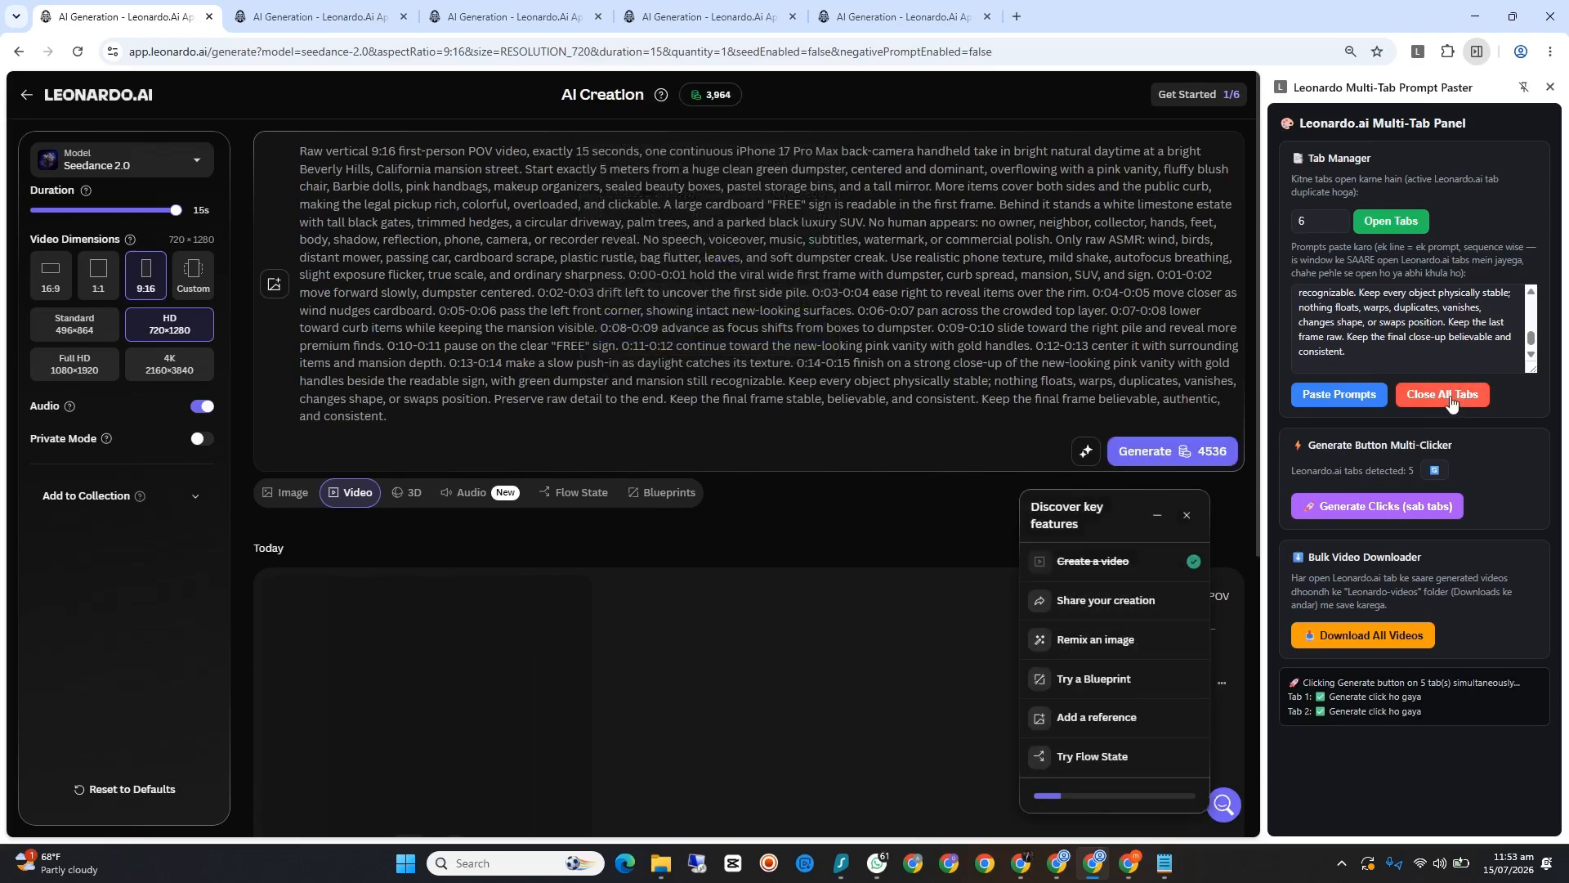
pyautogui.click(1449, 396)
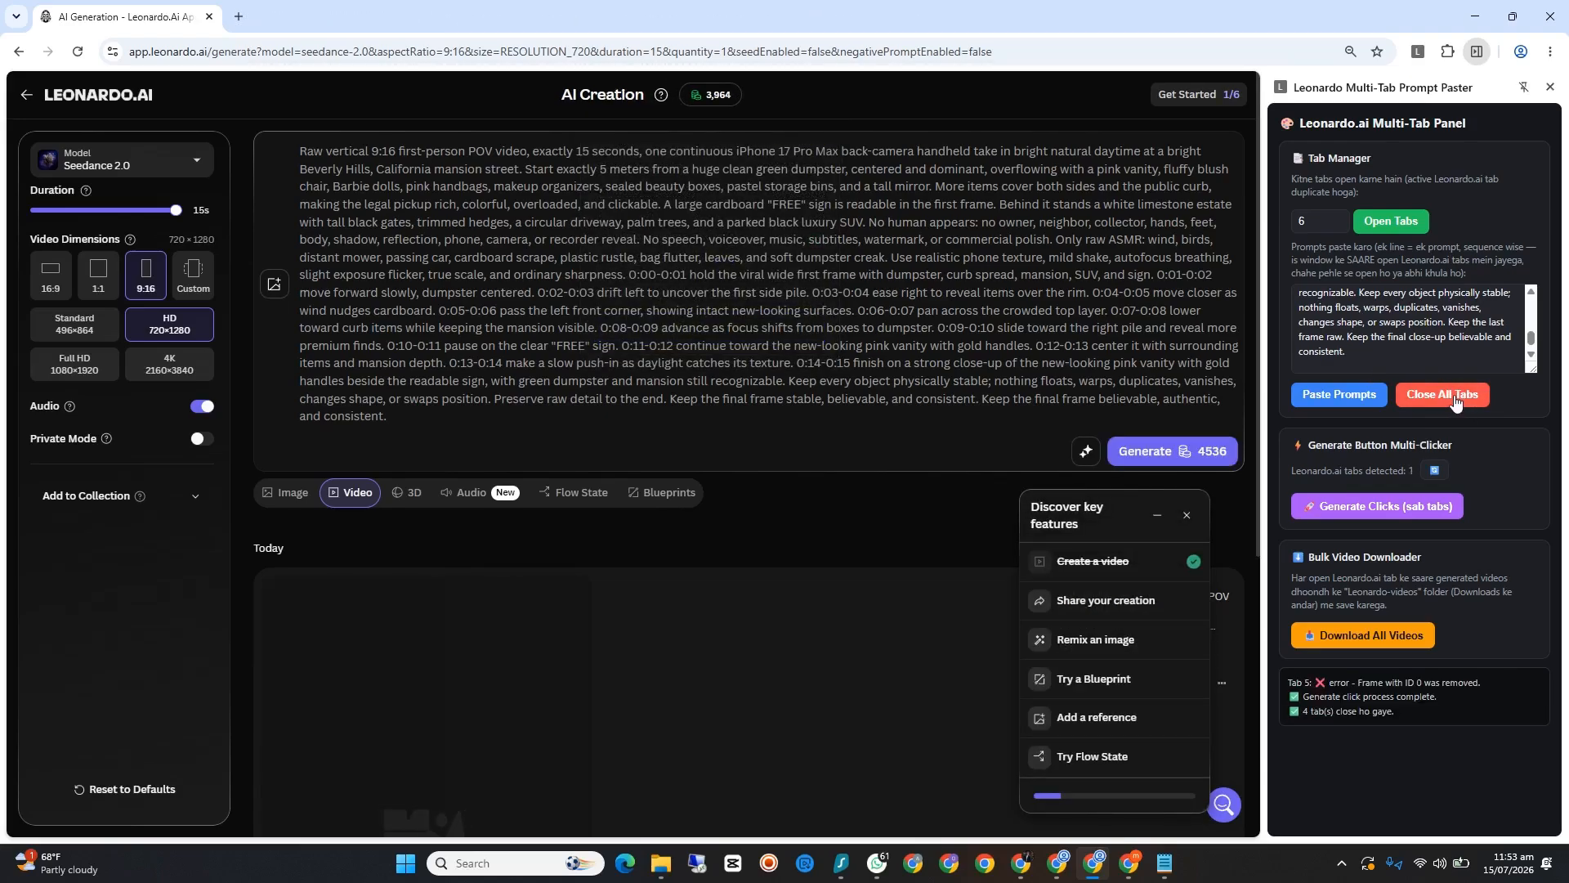
# Step: Reload the remaining Leonardo.Ai page to refresh its generations, choosing to wait while the page is unresponsive
pyautogui.click(76, 52)
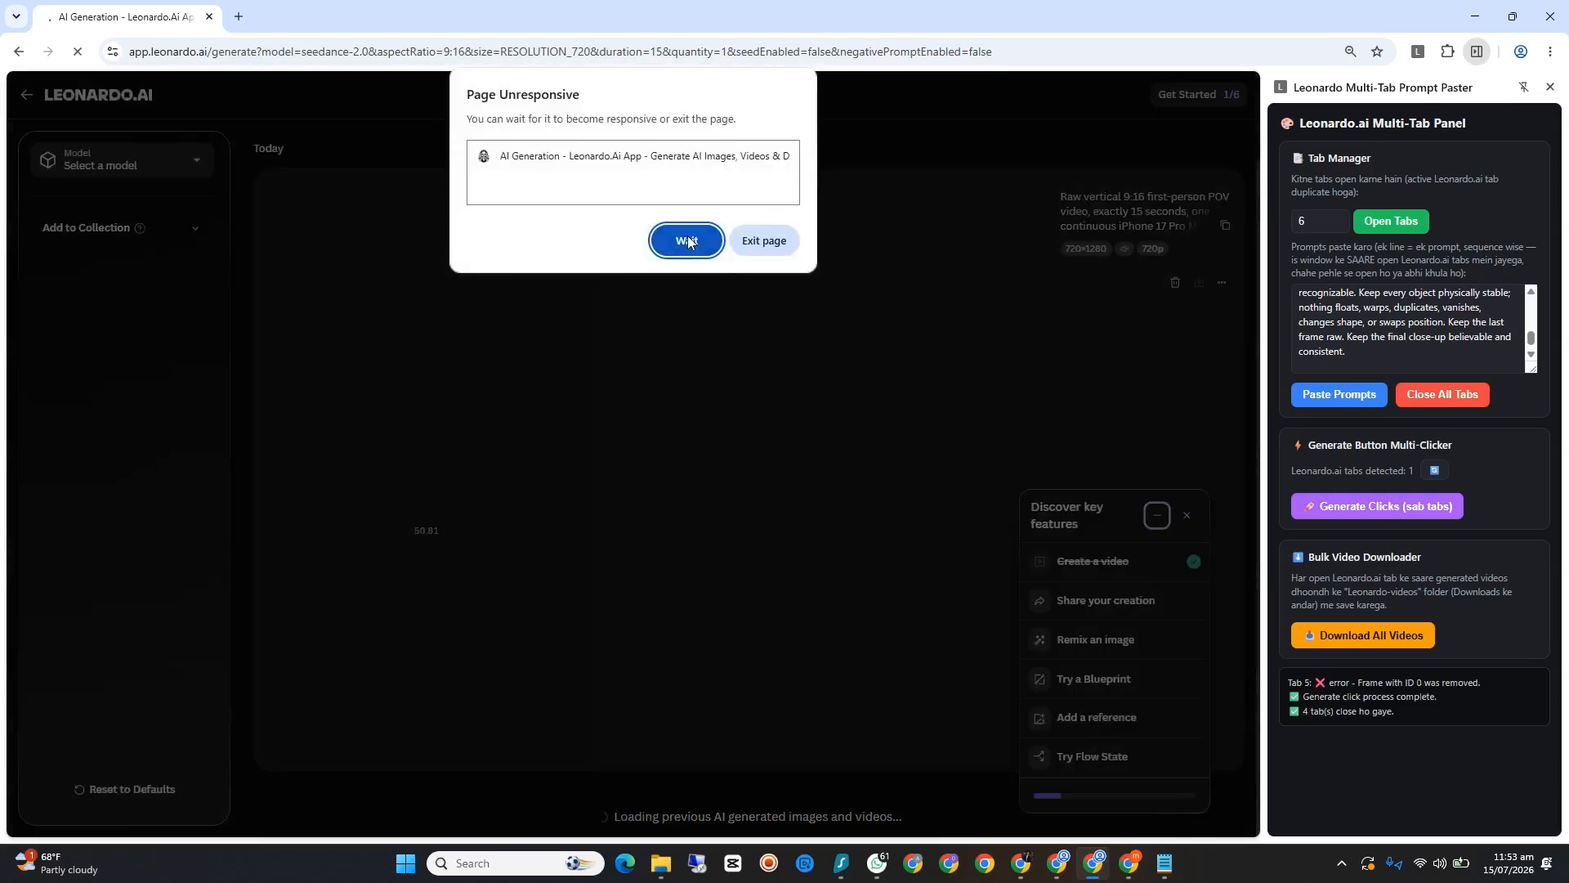
pyautogui.click(688, 242)
pyautogui.click(700, 248)
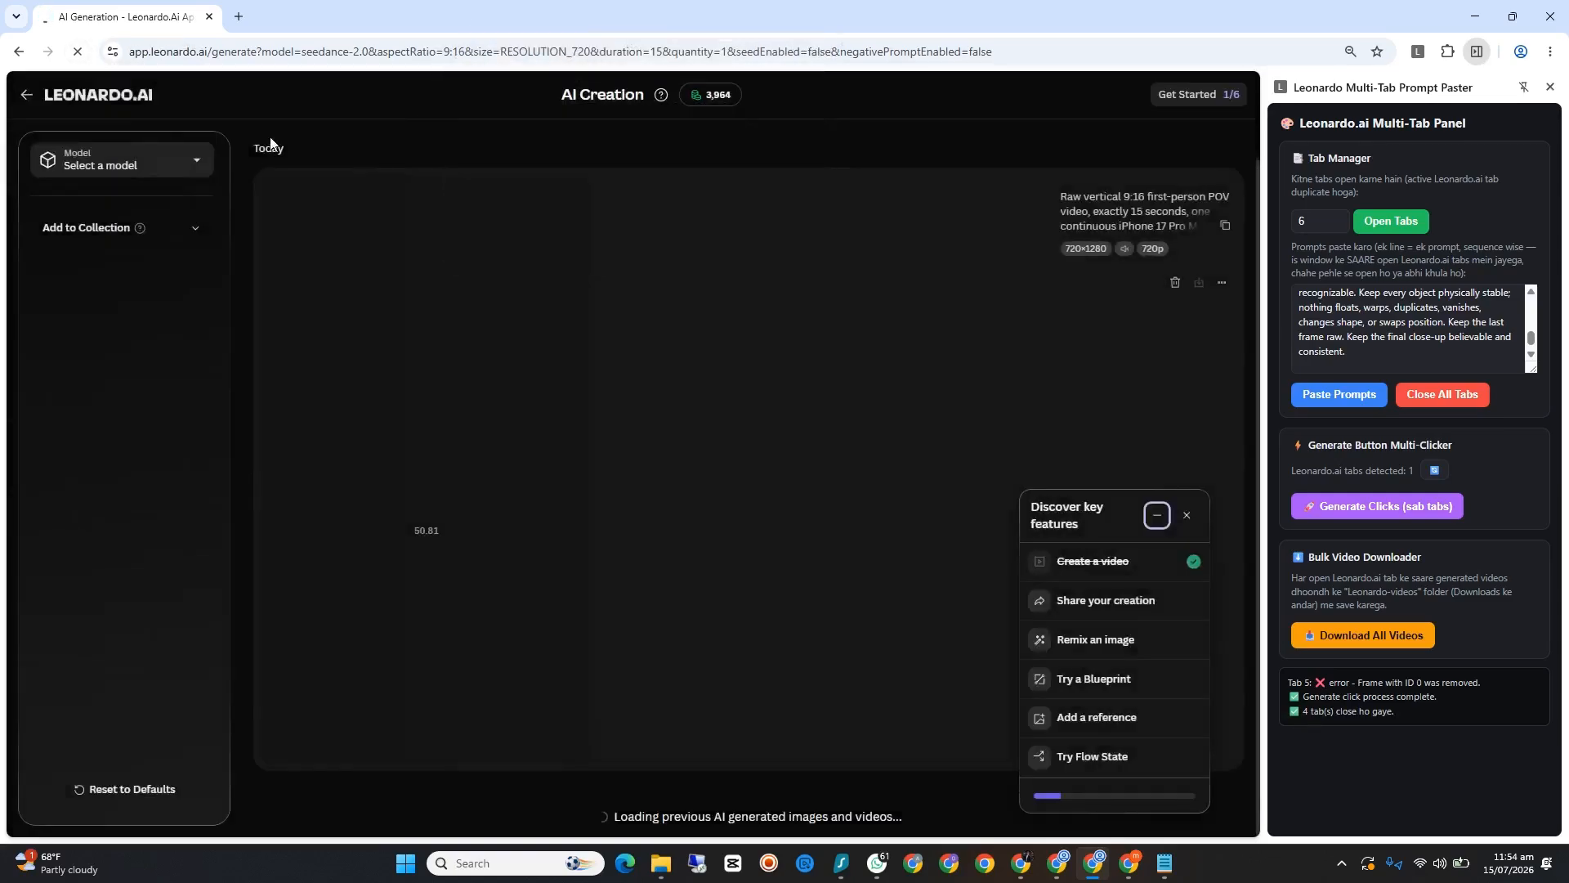
pyautogui.click(79, 52)
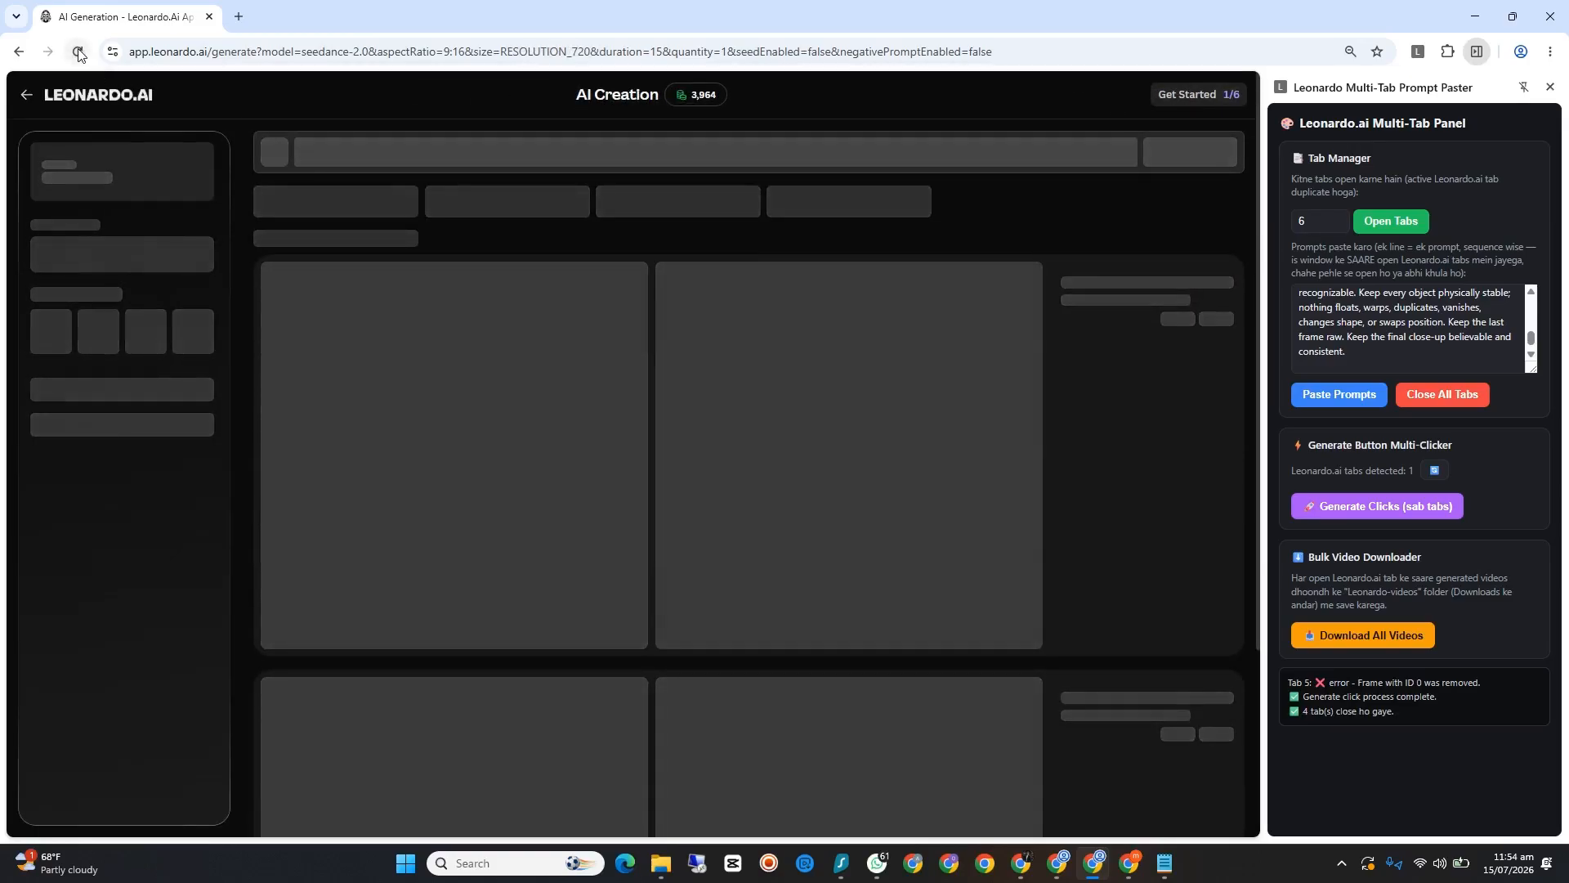
pyautogui.click(78, 51)
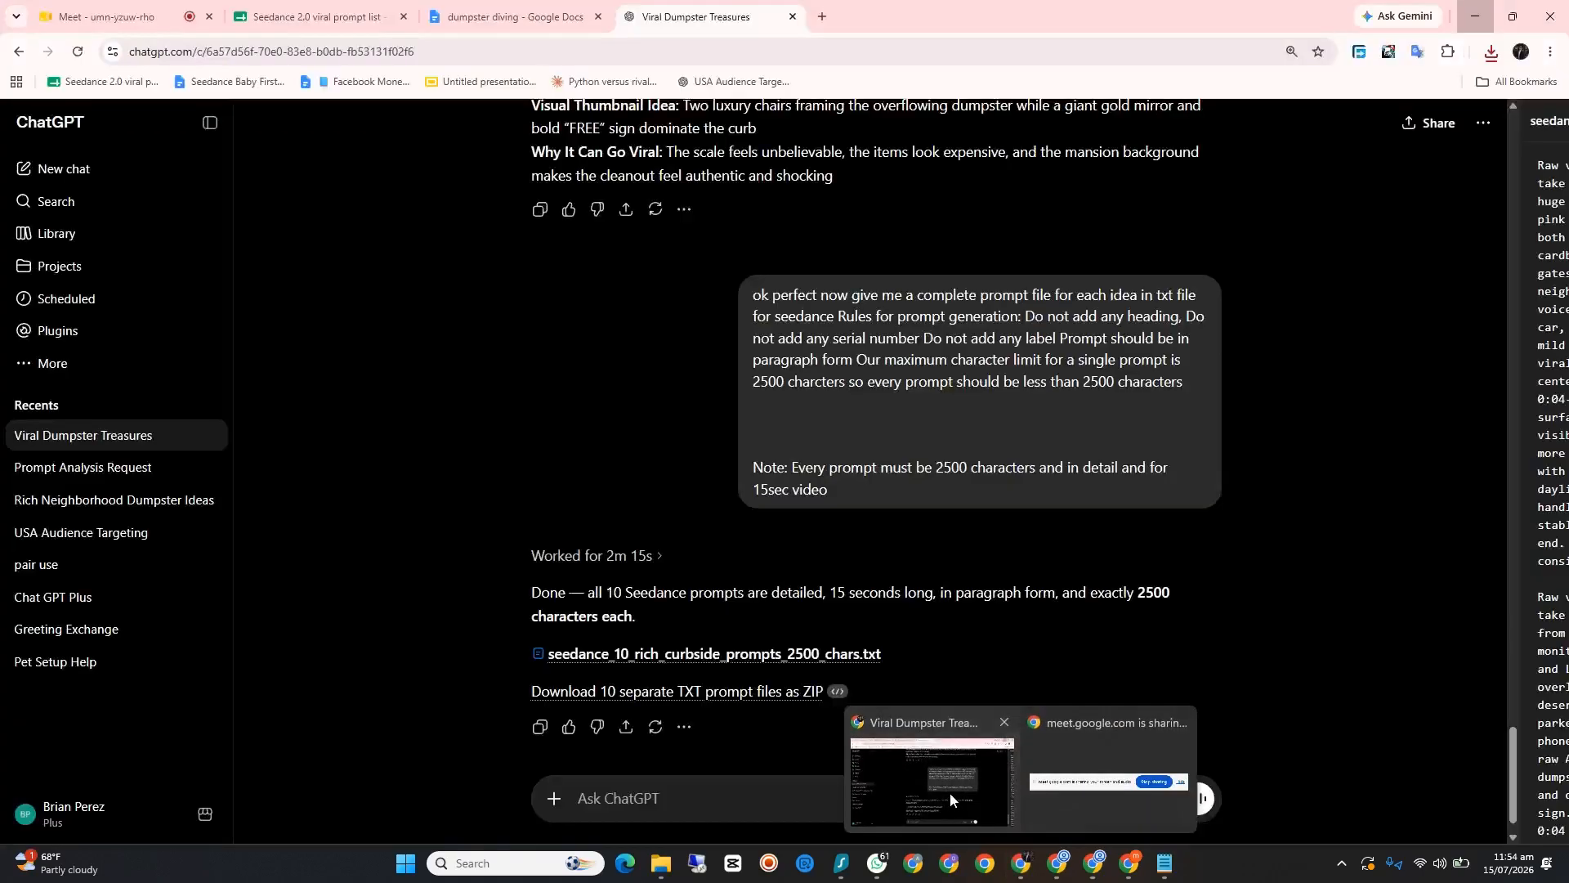
# Step: Switch to the Google Meet call and look through the list of participants
pyautogui.click(950, 790)
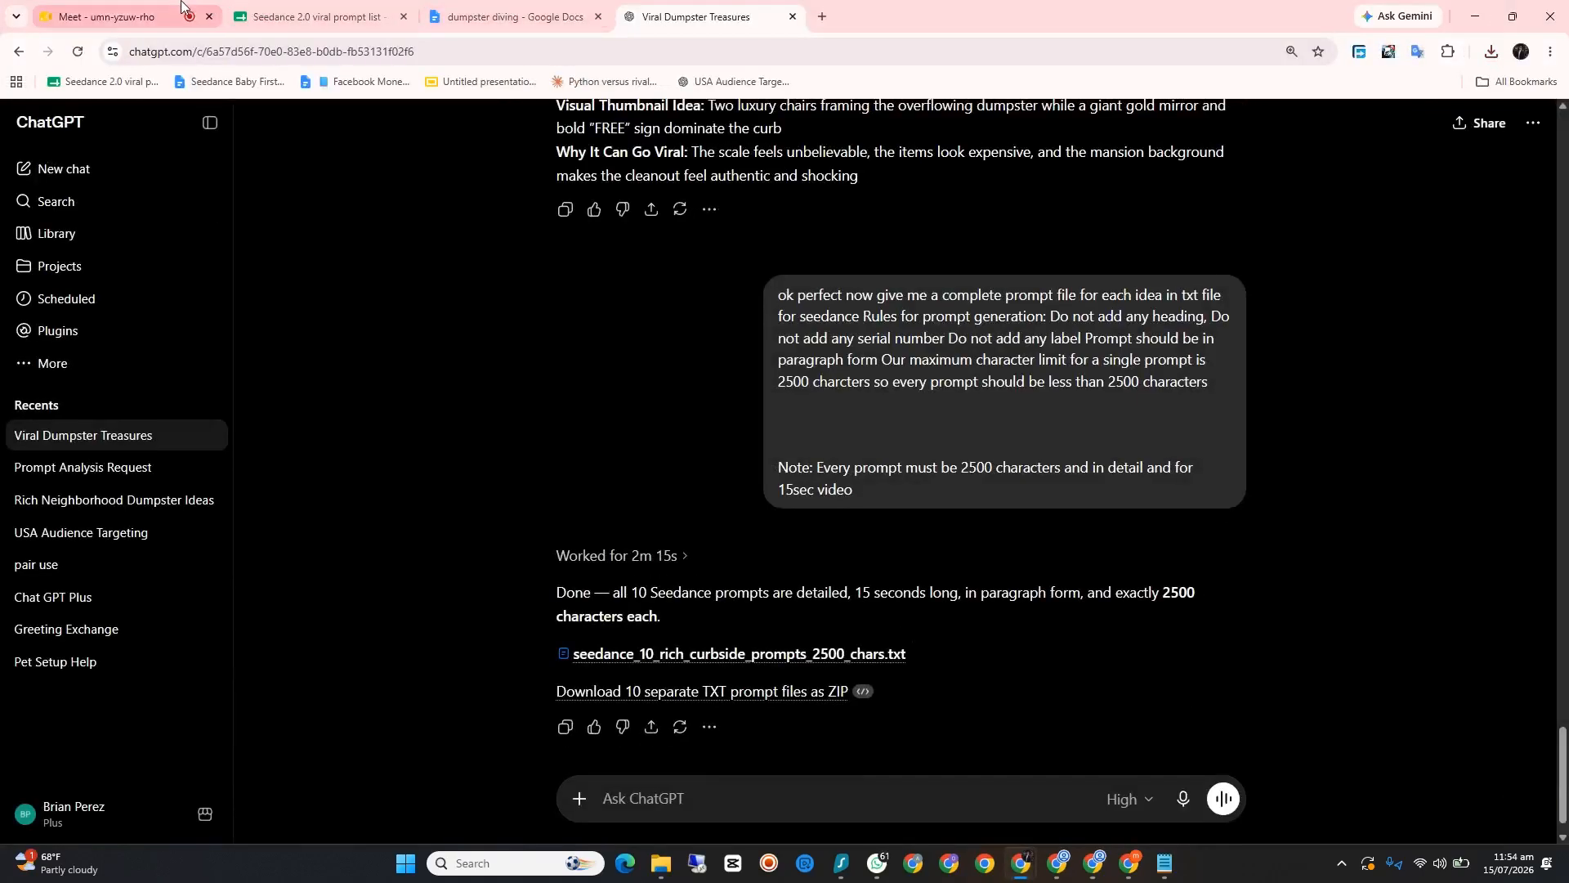
pyautogui.click(135, 15)
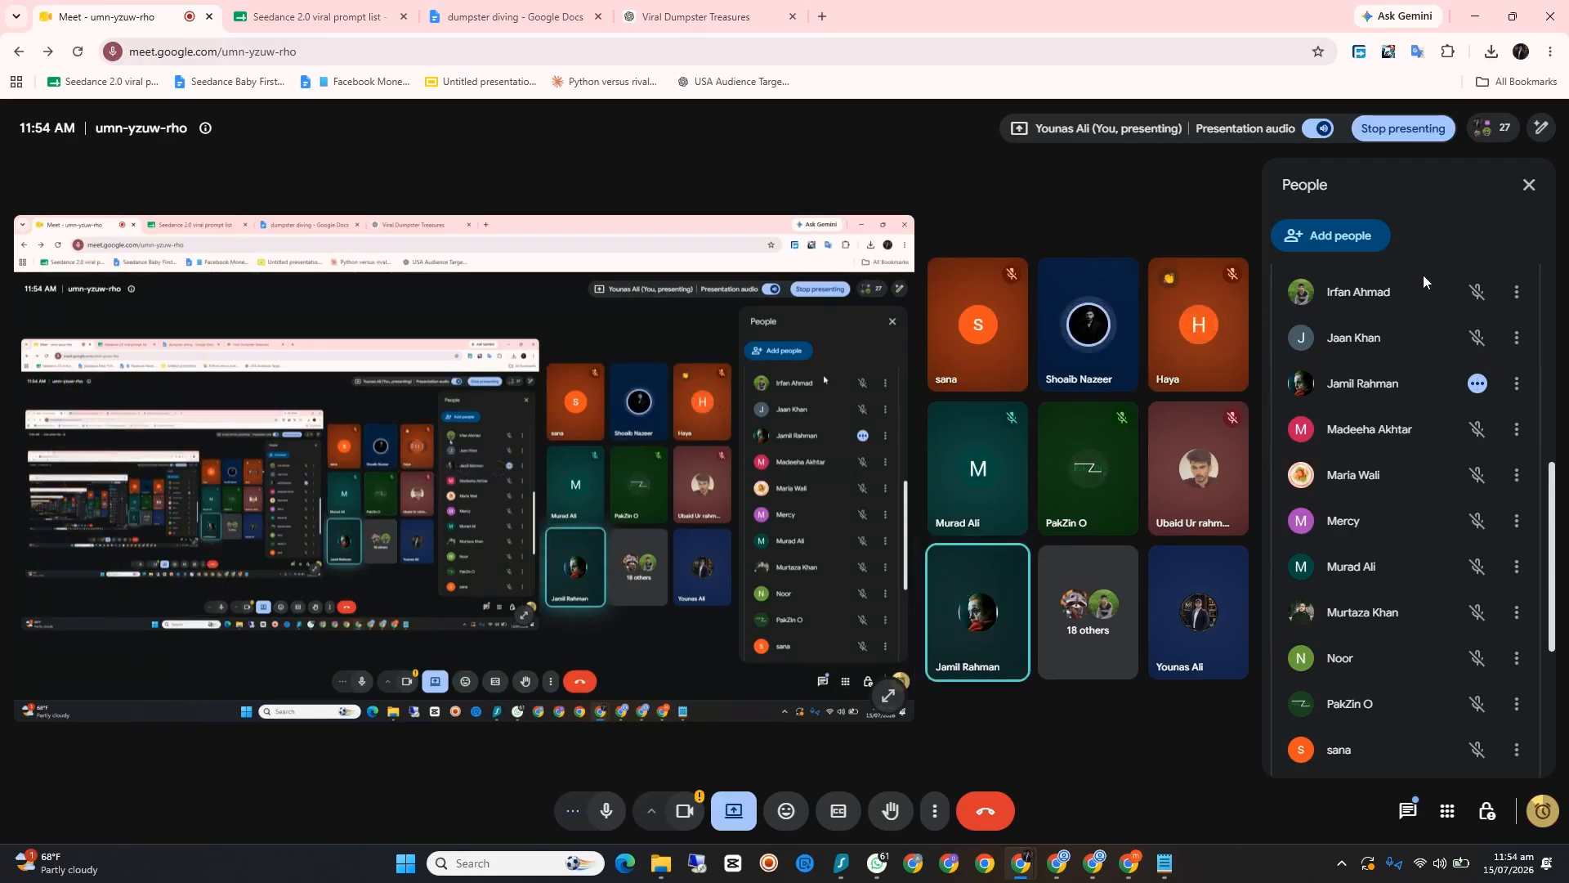
pyautogui.scroll(3, 1447, 292)
pyautogui.scroll(3, 1446, 292)
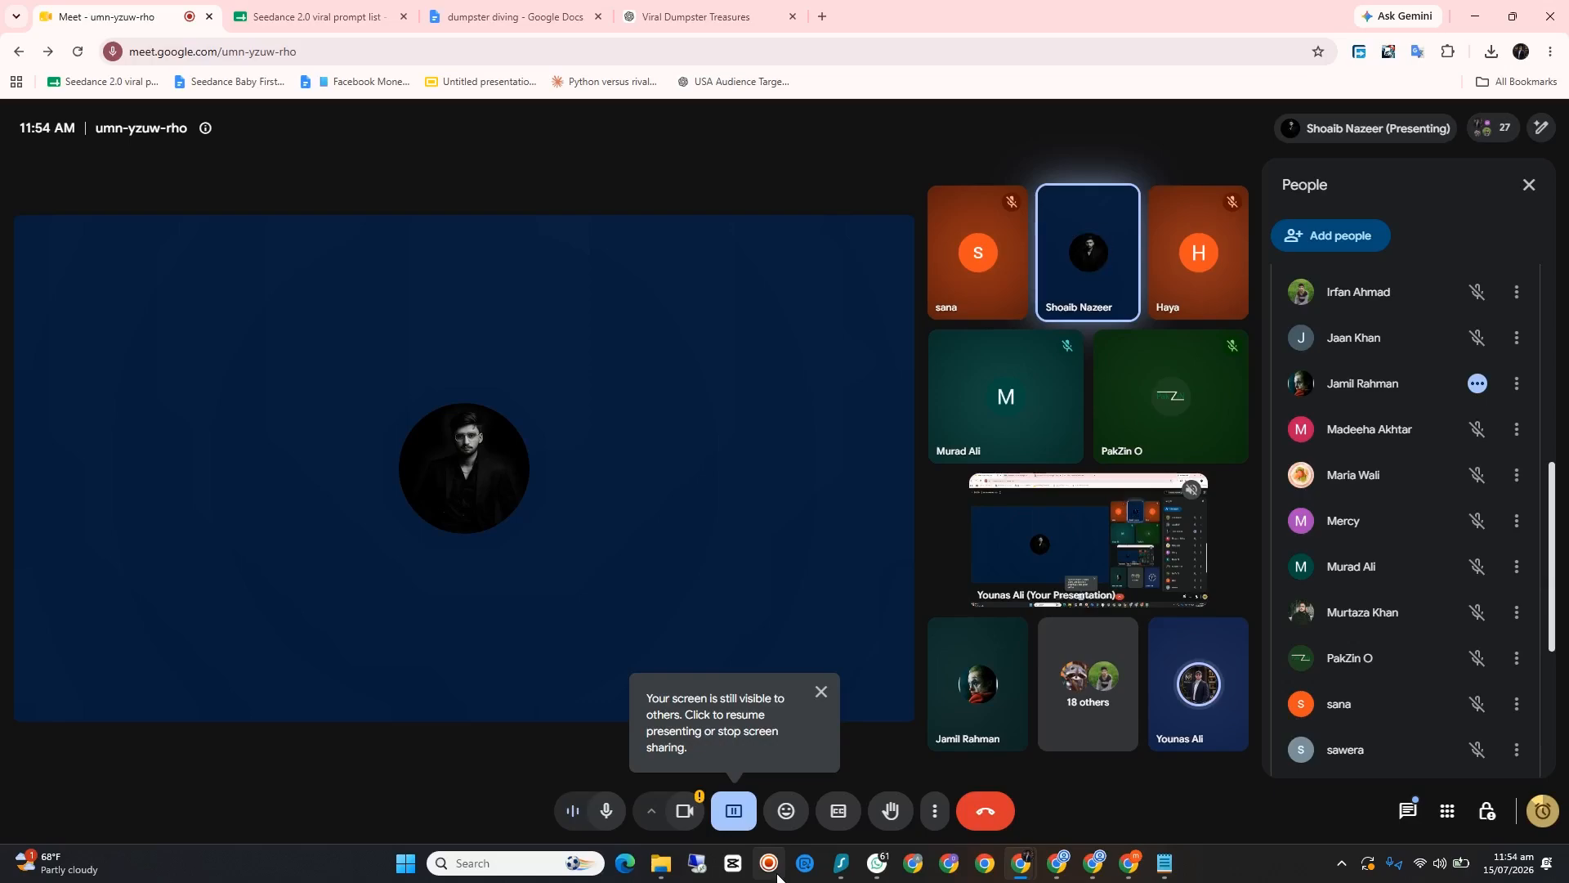
# Step: View the other participant's shared screen in full screen and open the in-call messages
pyautogui.click(769, 863)
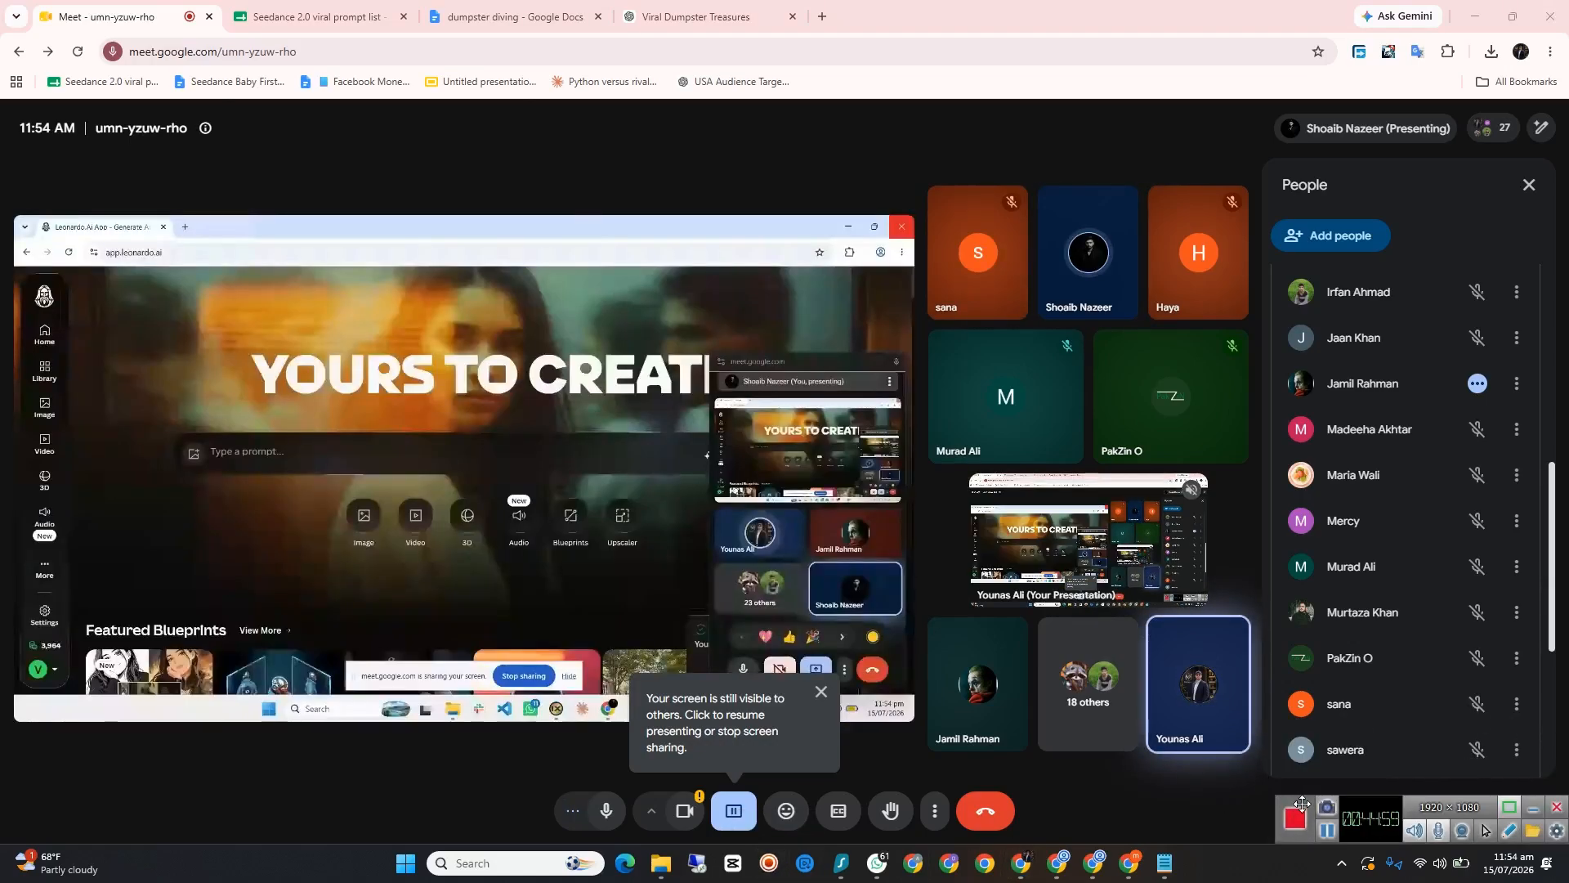
pyautogui.moveTo(1149, 877)
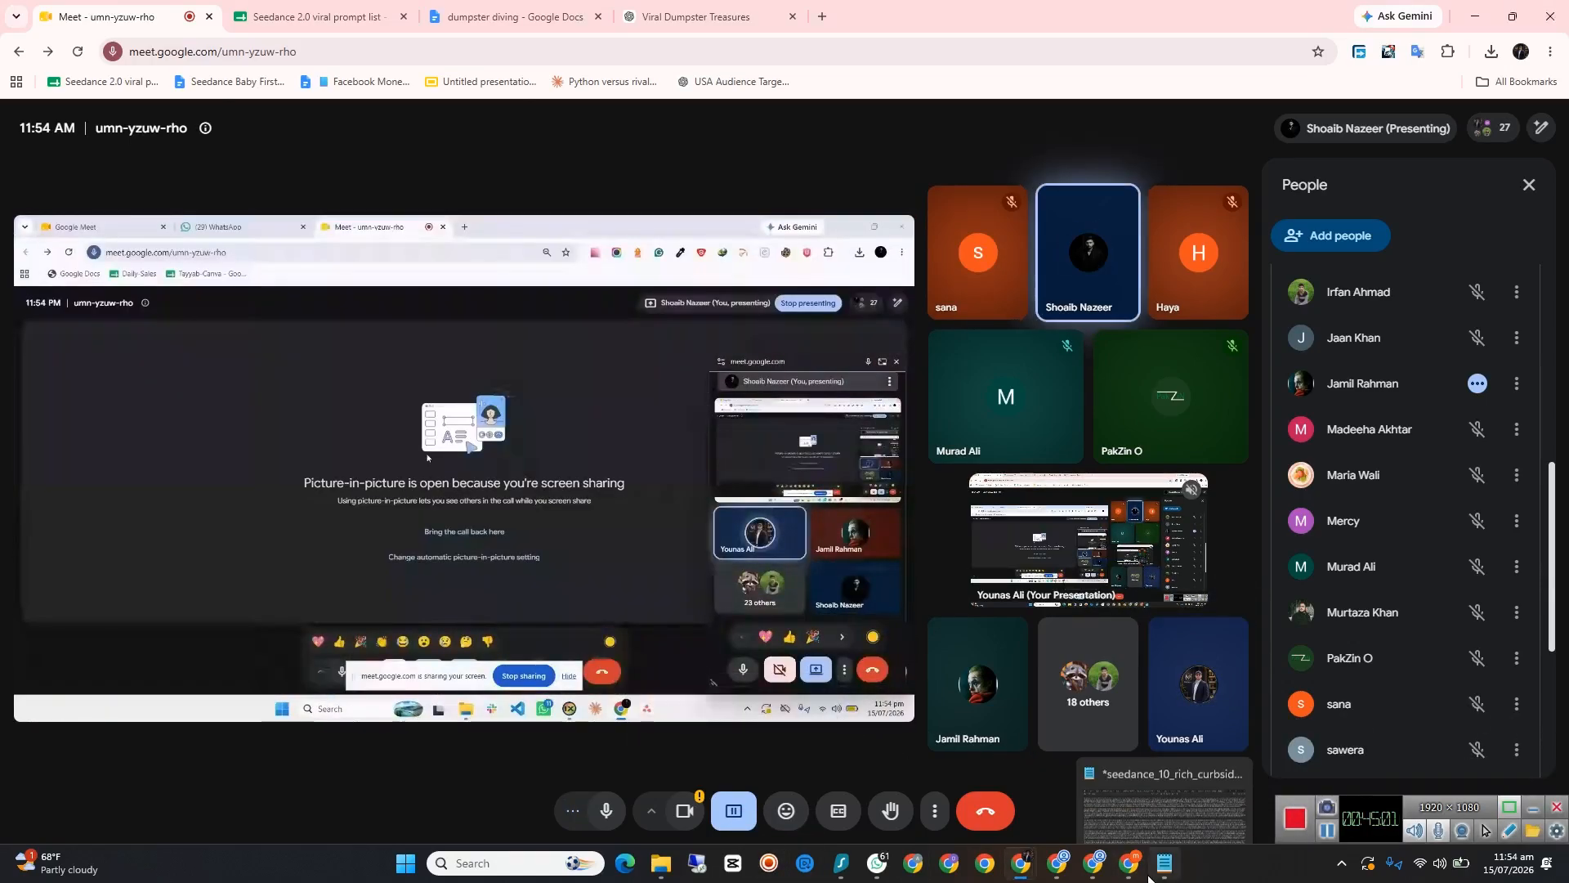
pyautogui.click(890, 699)
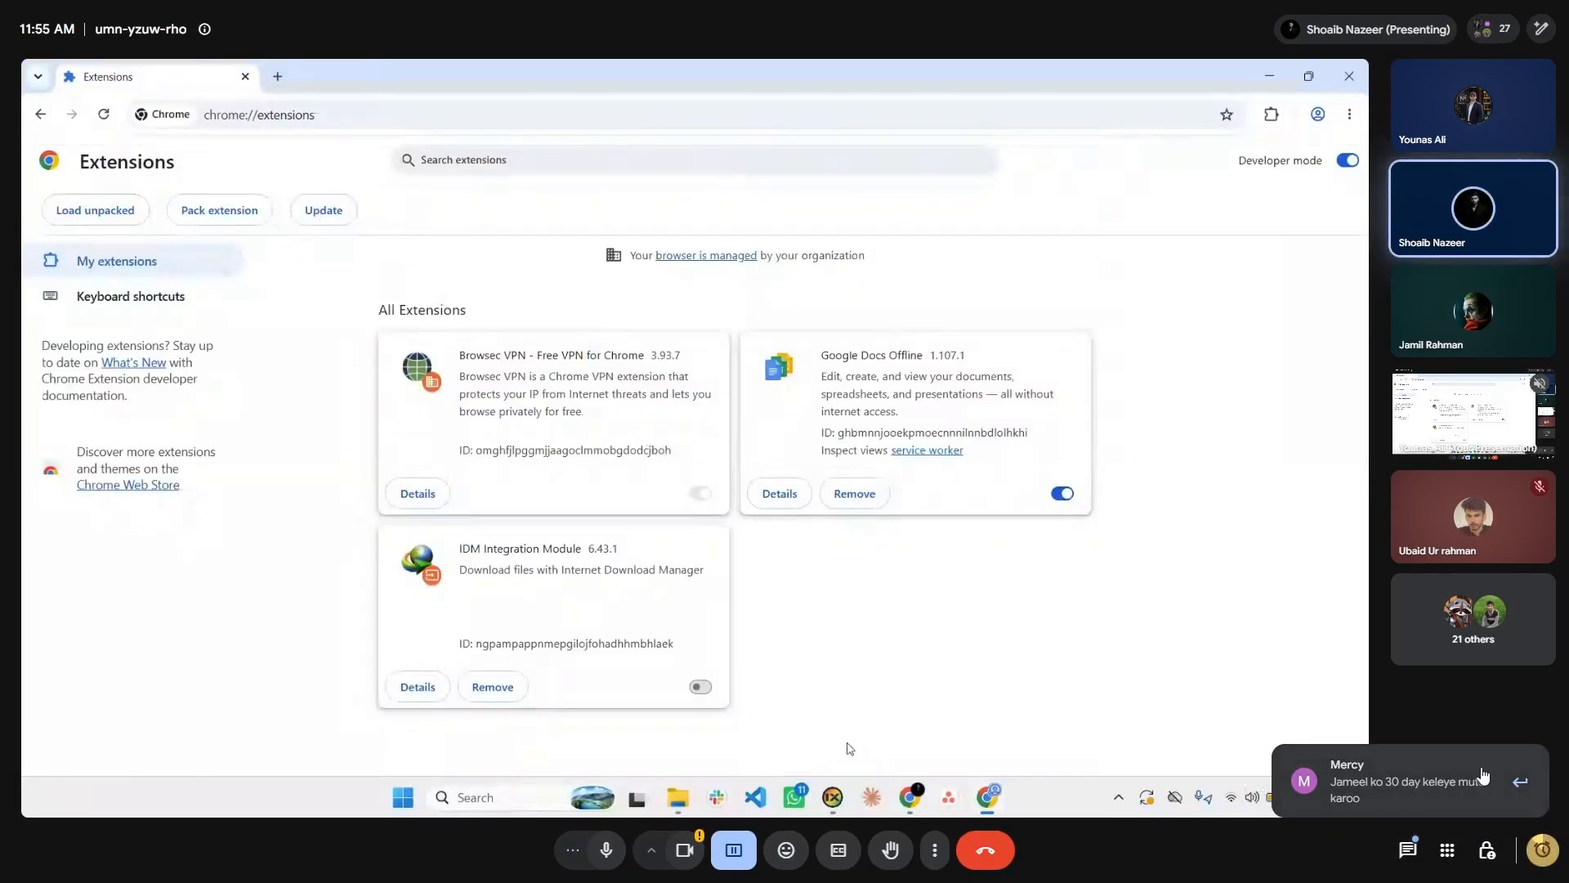
pyautogui.click(1518, 783)
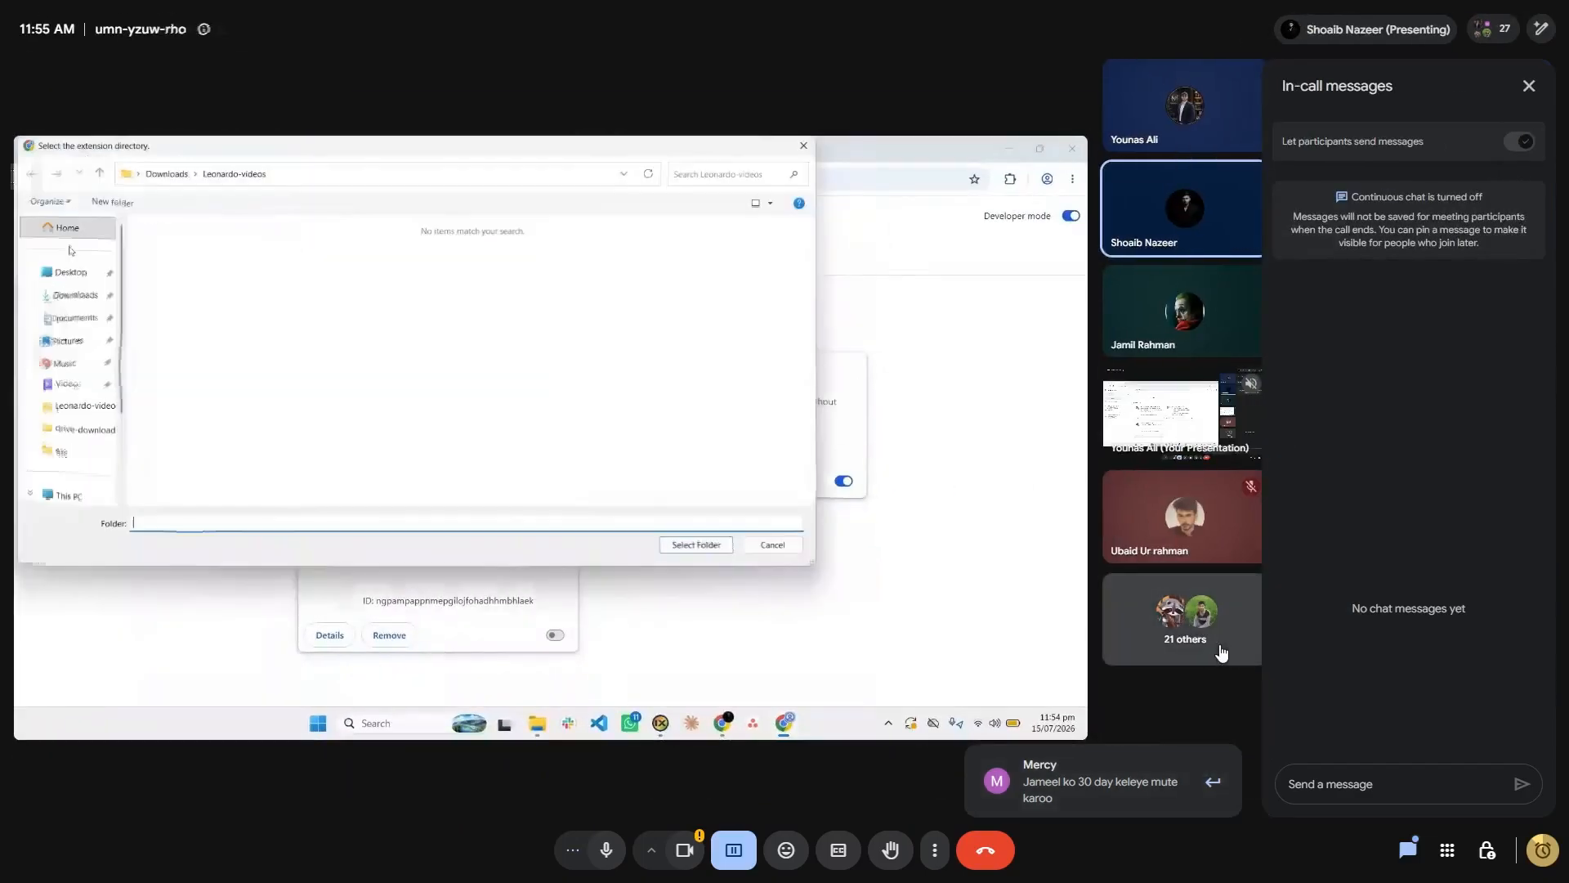
pyautogui.click(1035, 711)
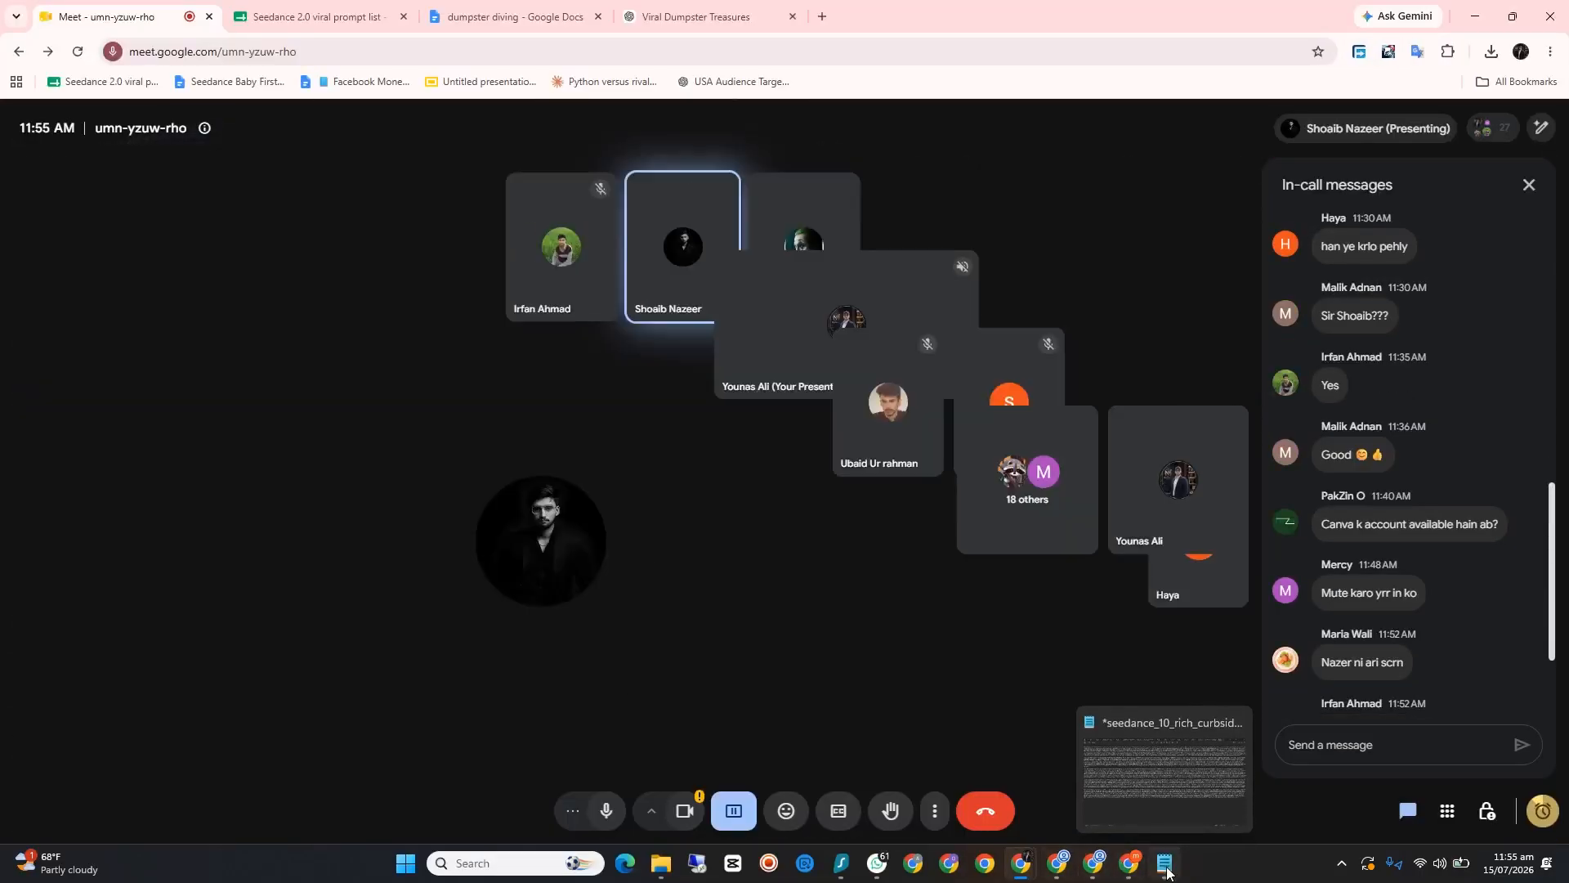
# Step: Copy the remaining five prompts, from Greenwich through Newport Beach, from the Notepad text file and send them to the presenting participant in WhatsApp
pyautogui.click(1172, 862)
pyautogui.moveTo(1527, 574); pyautogui.dragTo(31, 65)
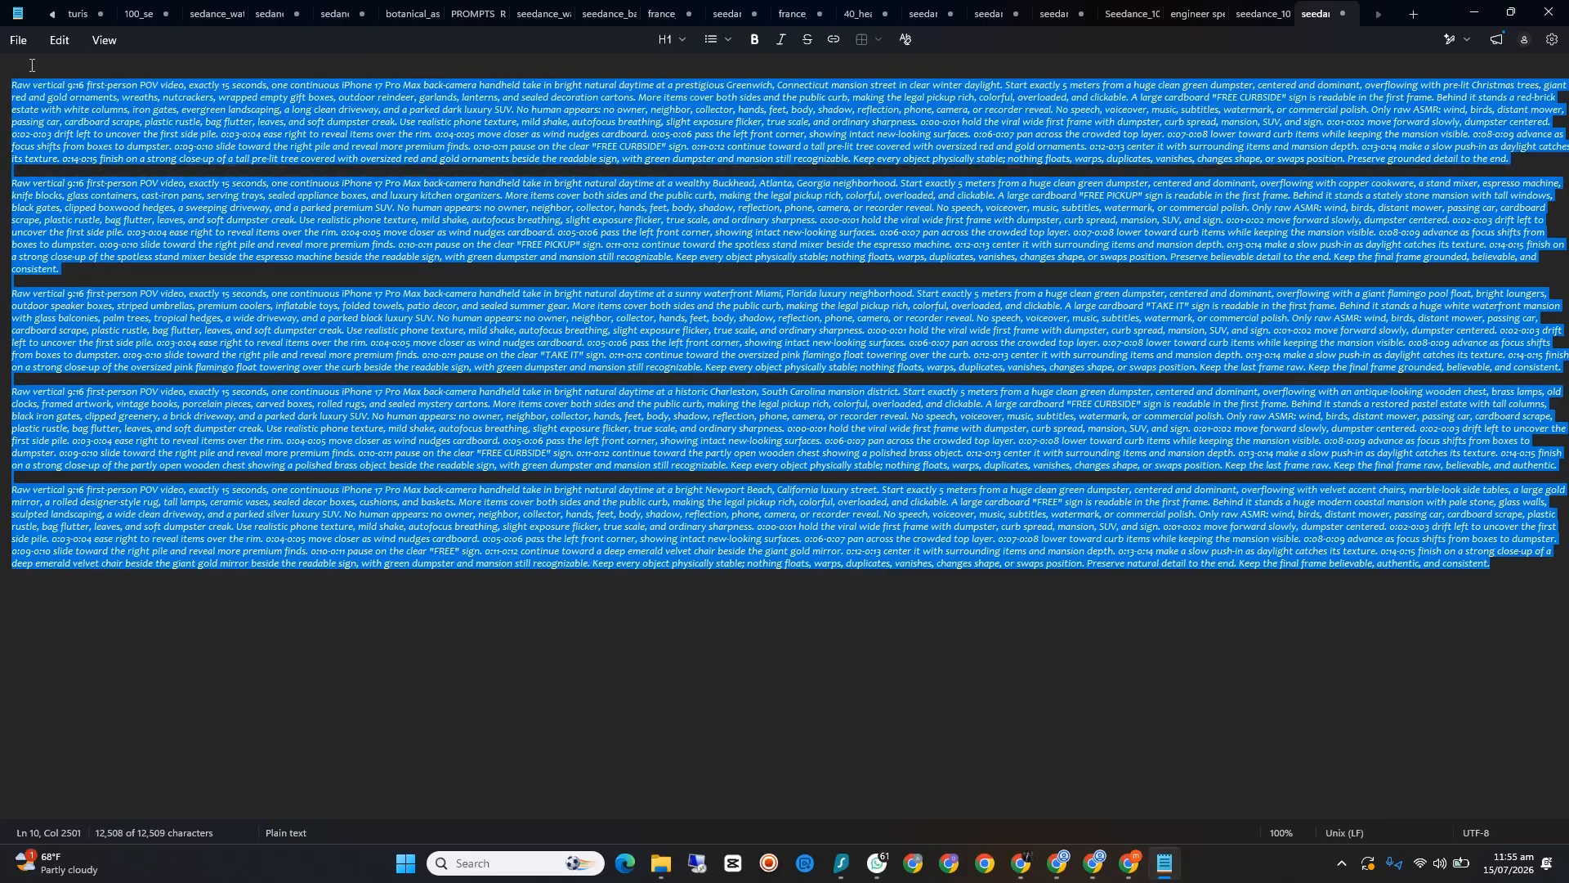
pyautogui.rightClick(76, 122)
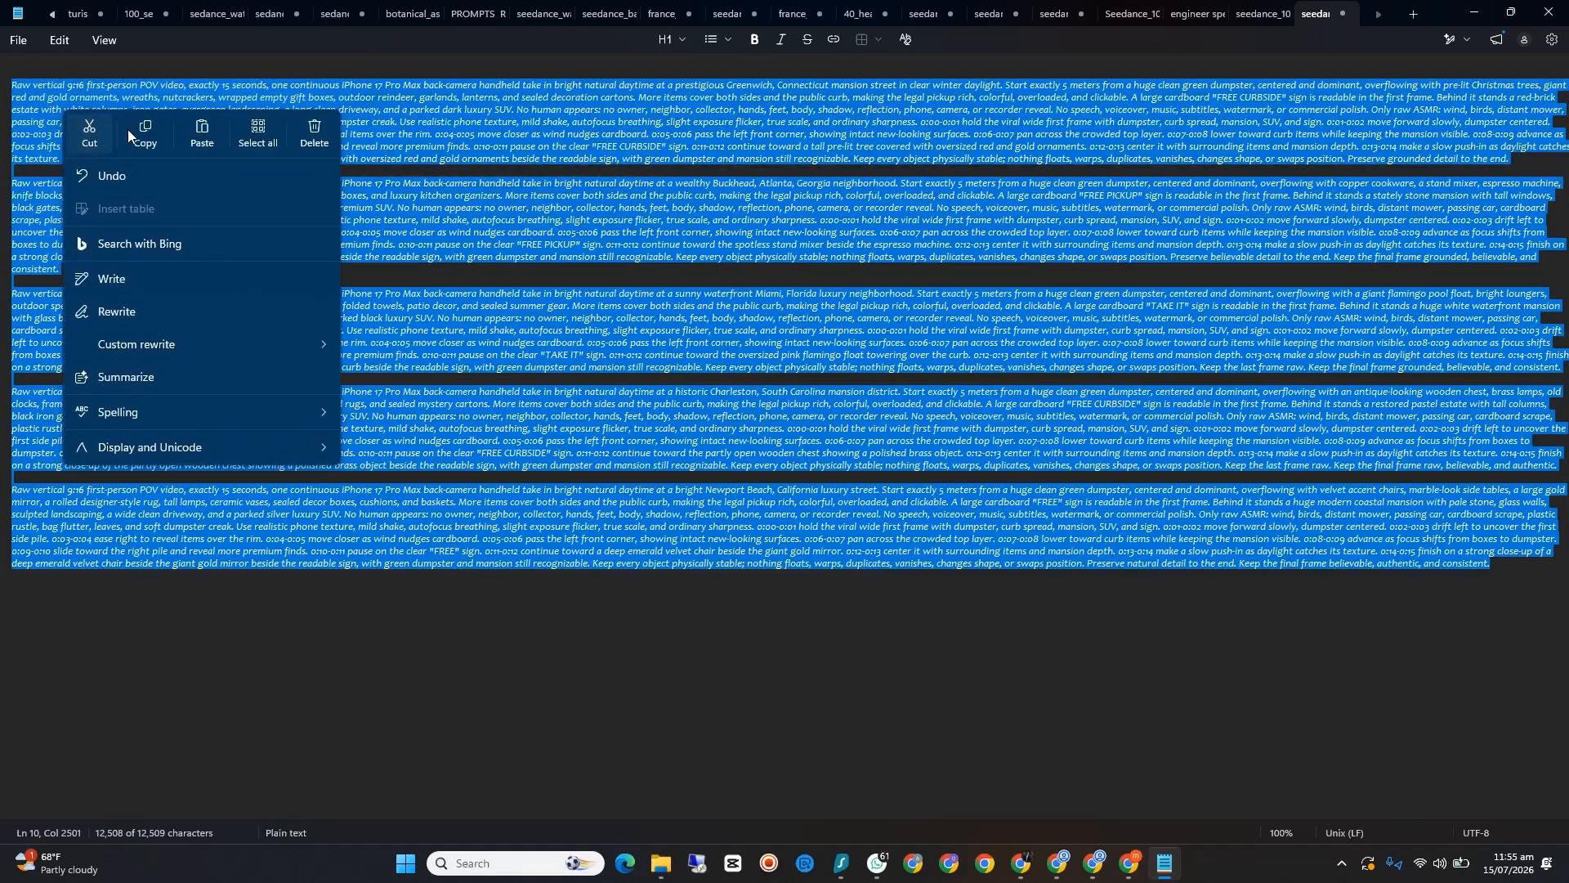
pyautogui.click(129, 133)
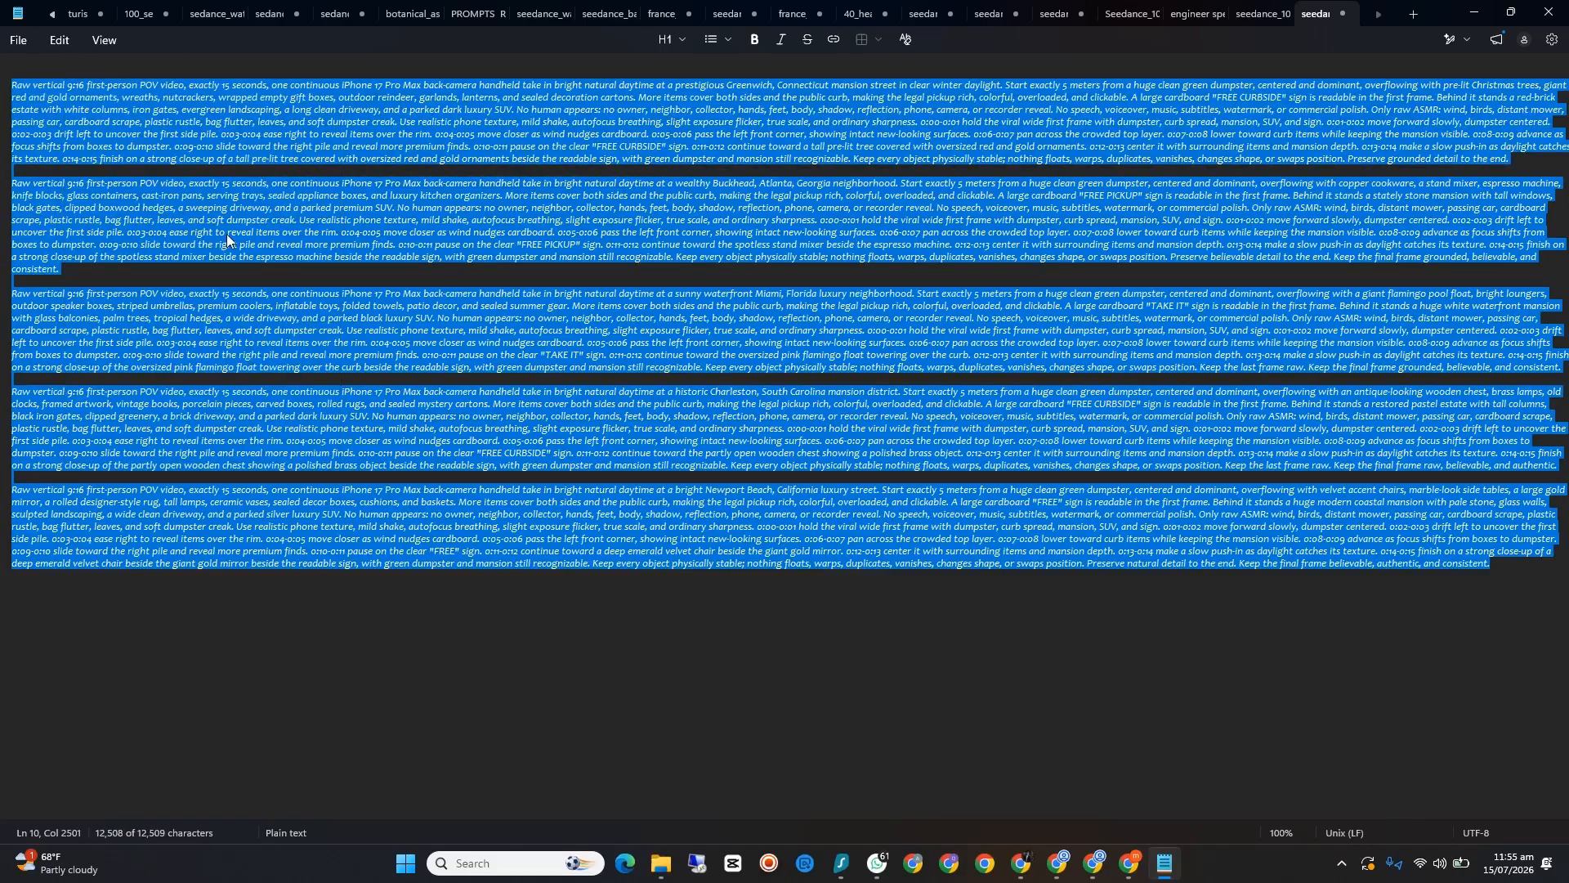
pyautogui.click(878, 863)
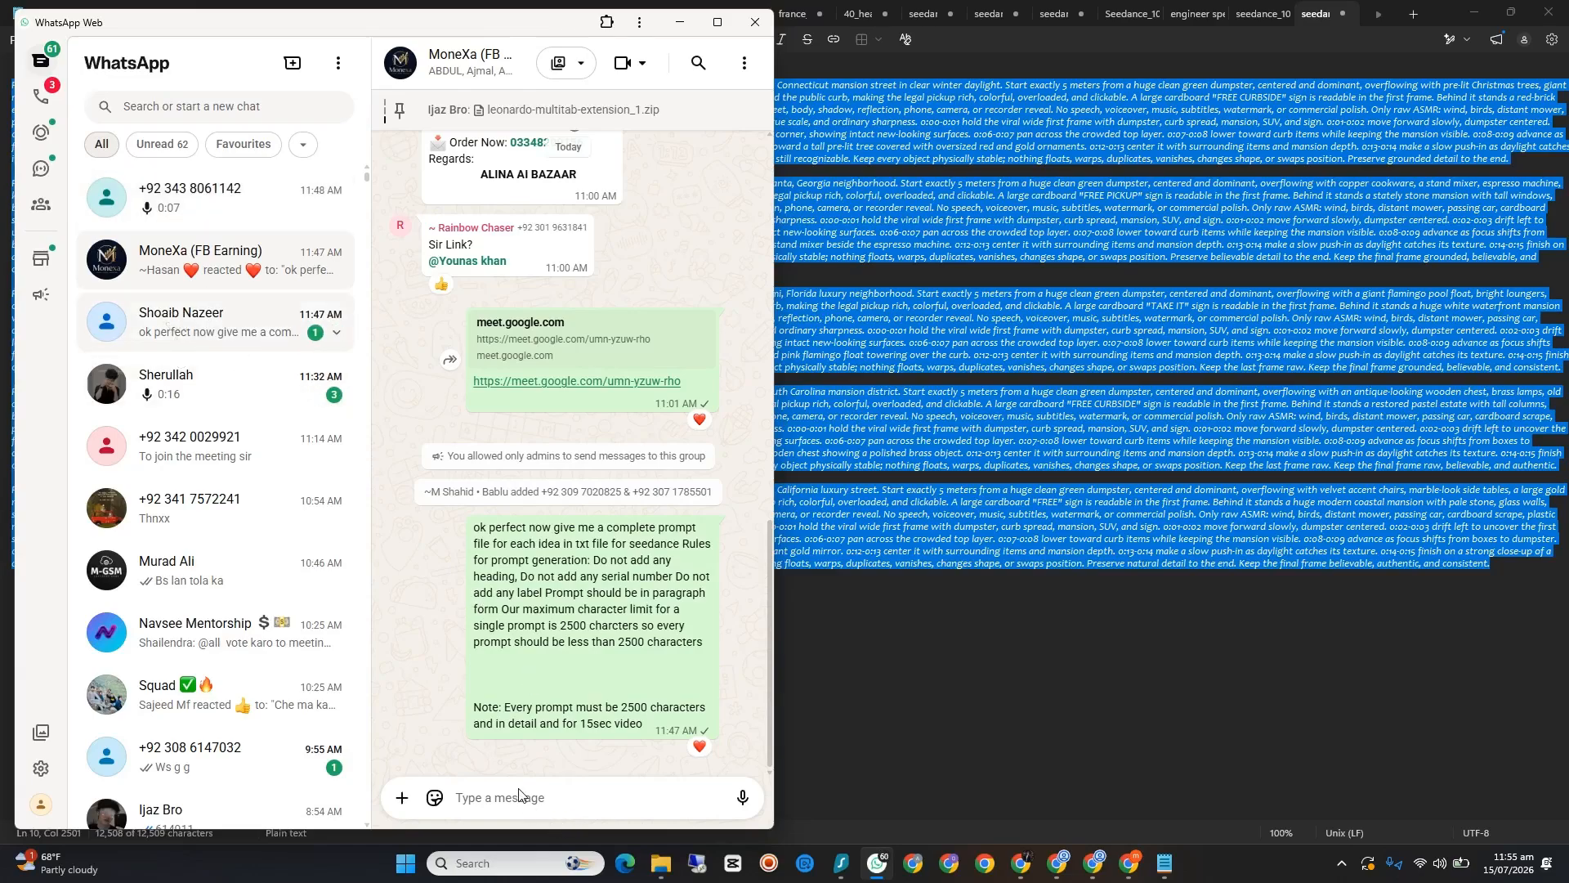
pyautogui.click(564, 635)
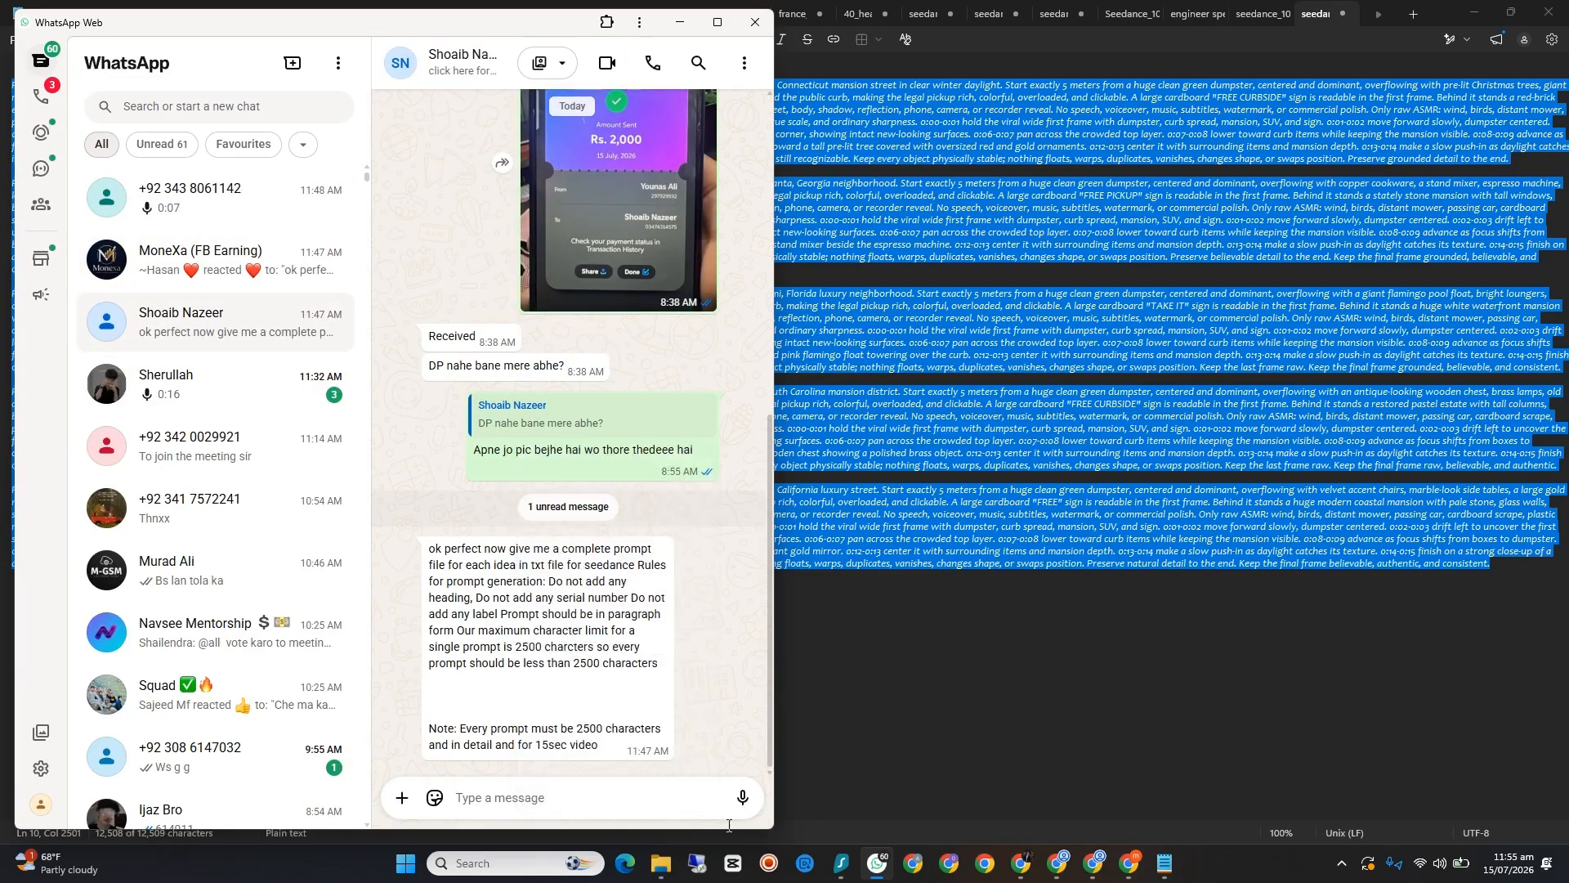
pyautogui.click(745, 801)
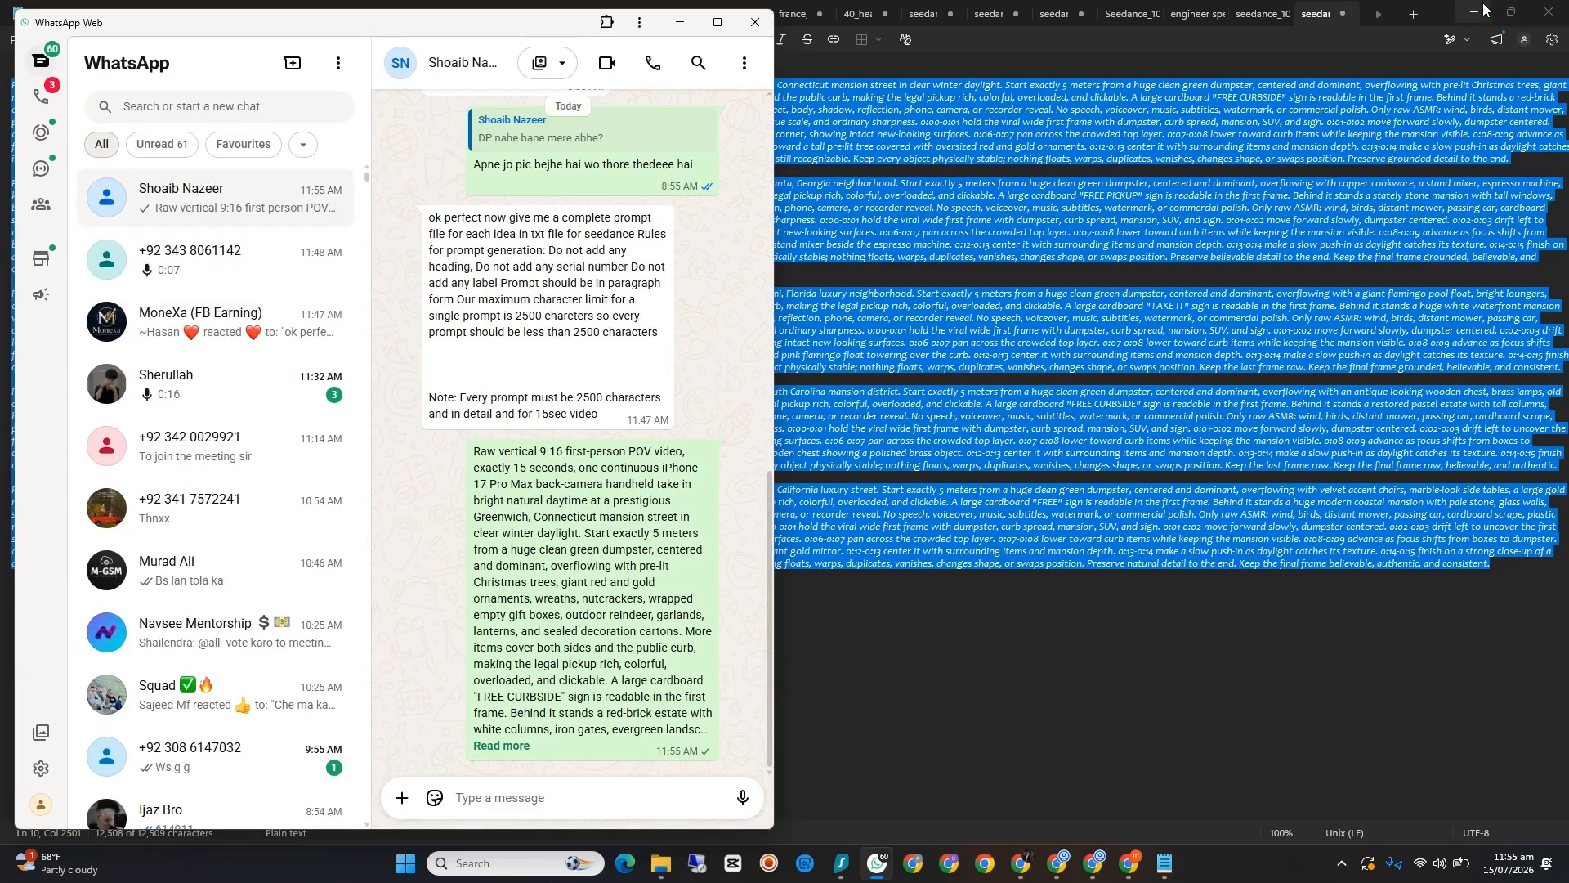
# Step: Minimize Notepad and WhatsApp, and show the participant's Google Meet presentation in full screen
pyautogui.click(1476, 13)
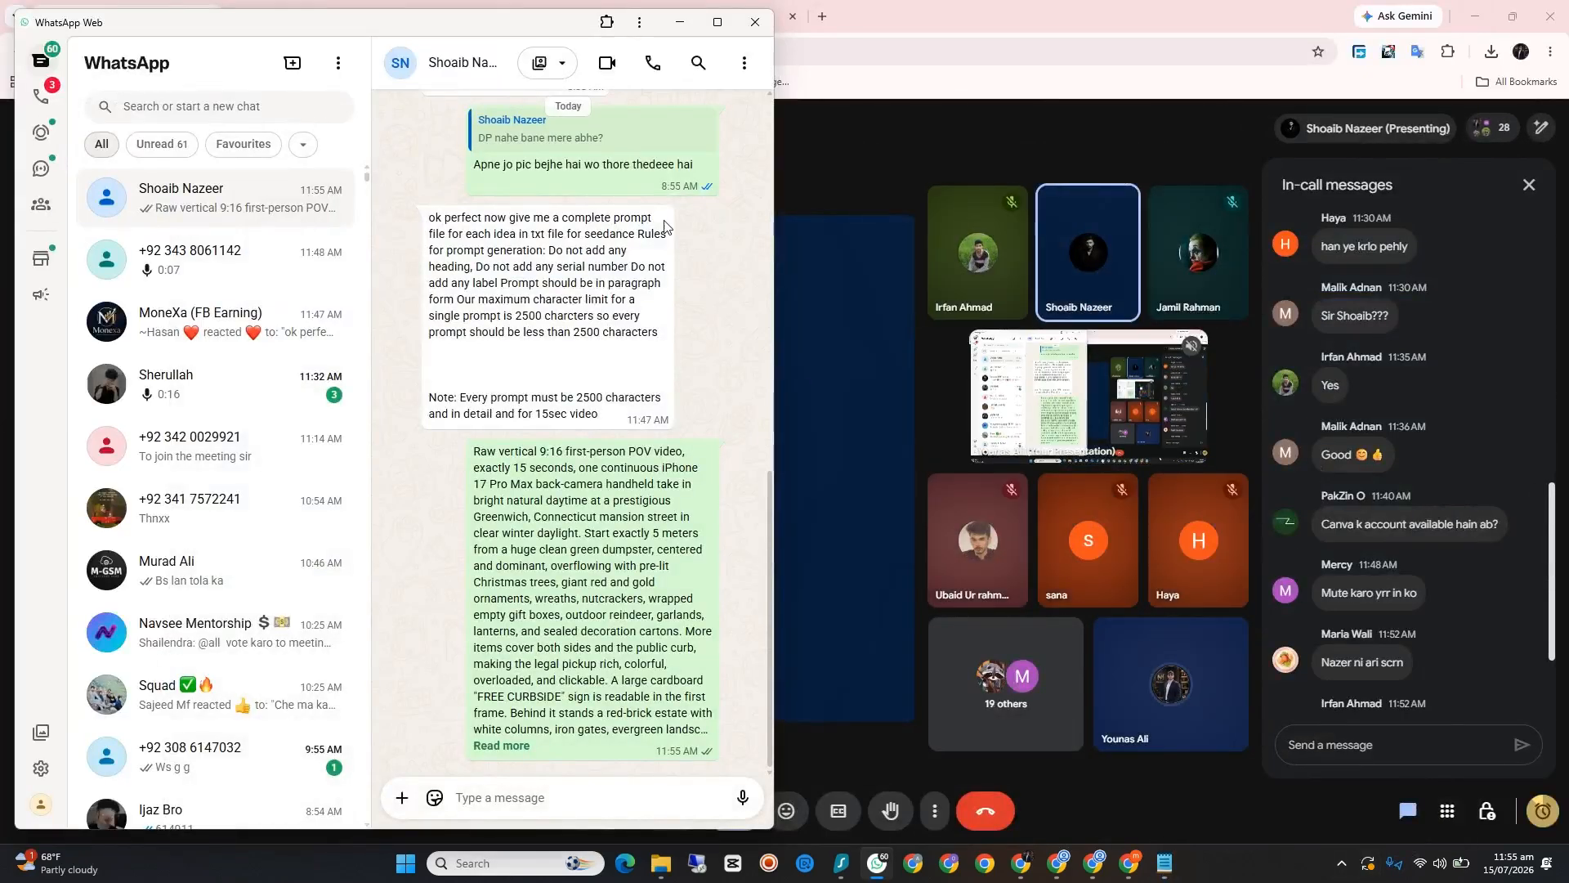
pyautogui.click(679, 22)
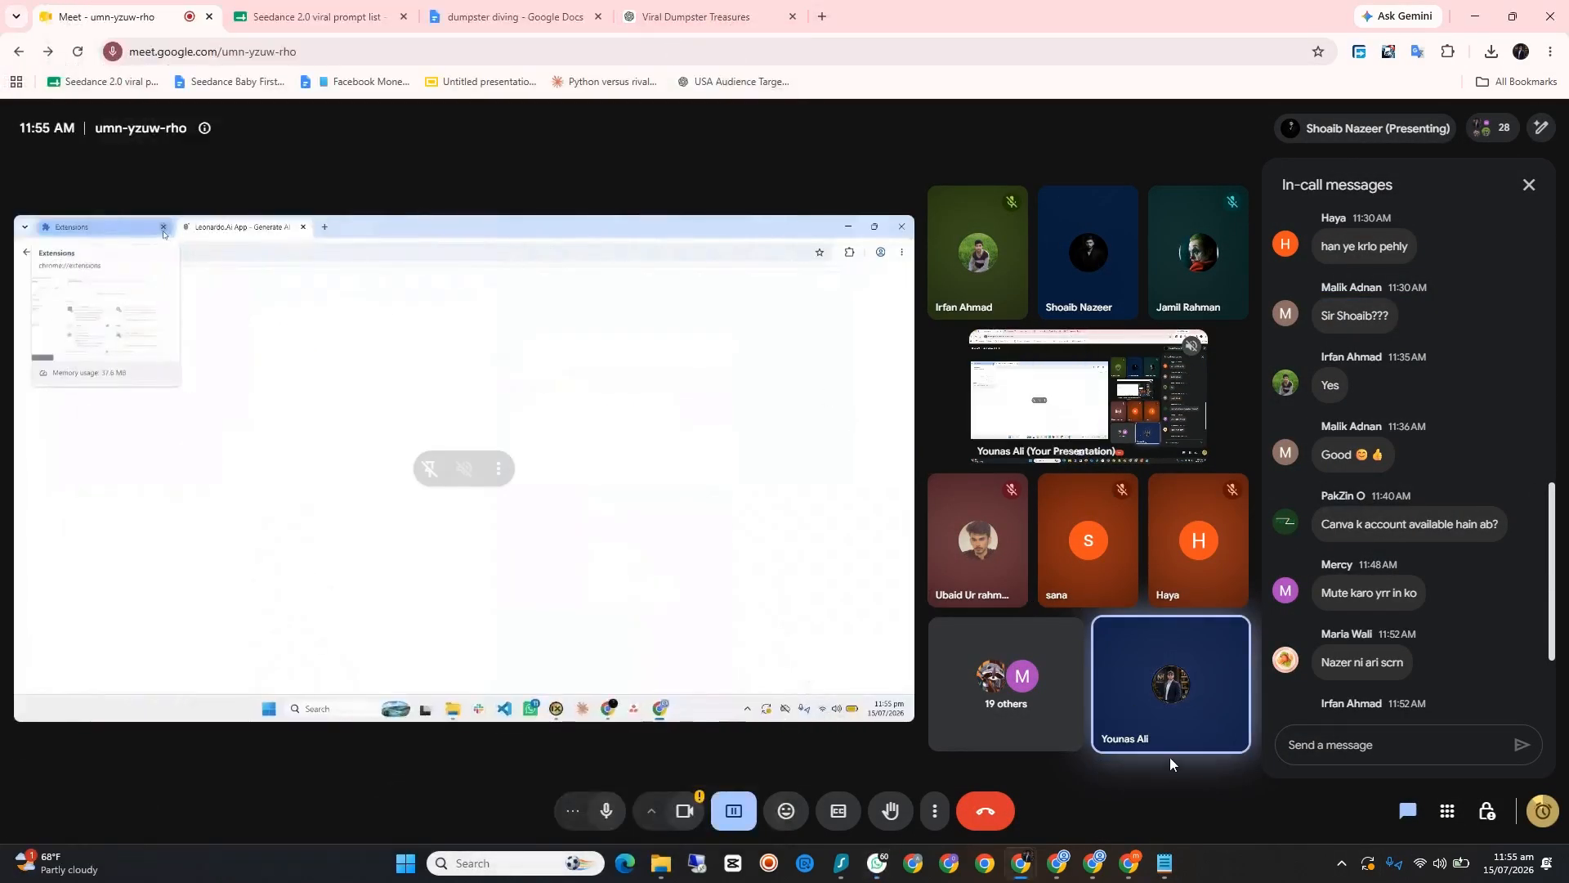
pyautogui.click(896, 705)
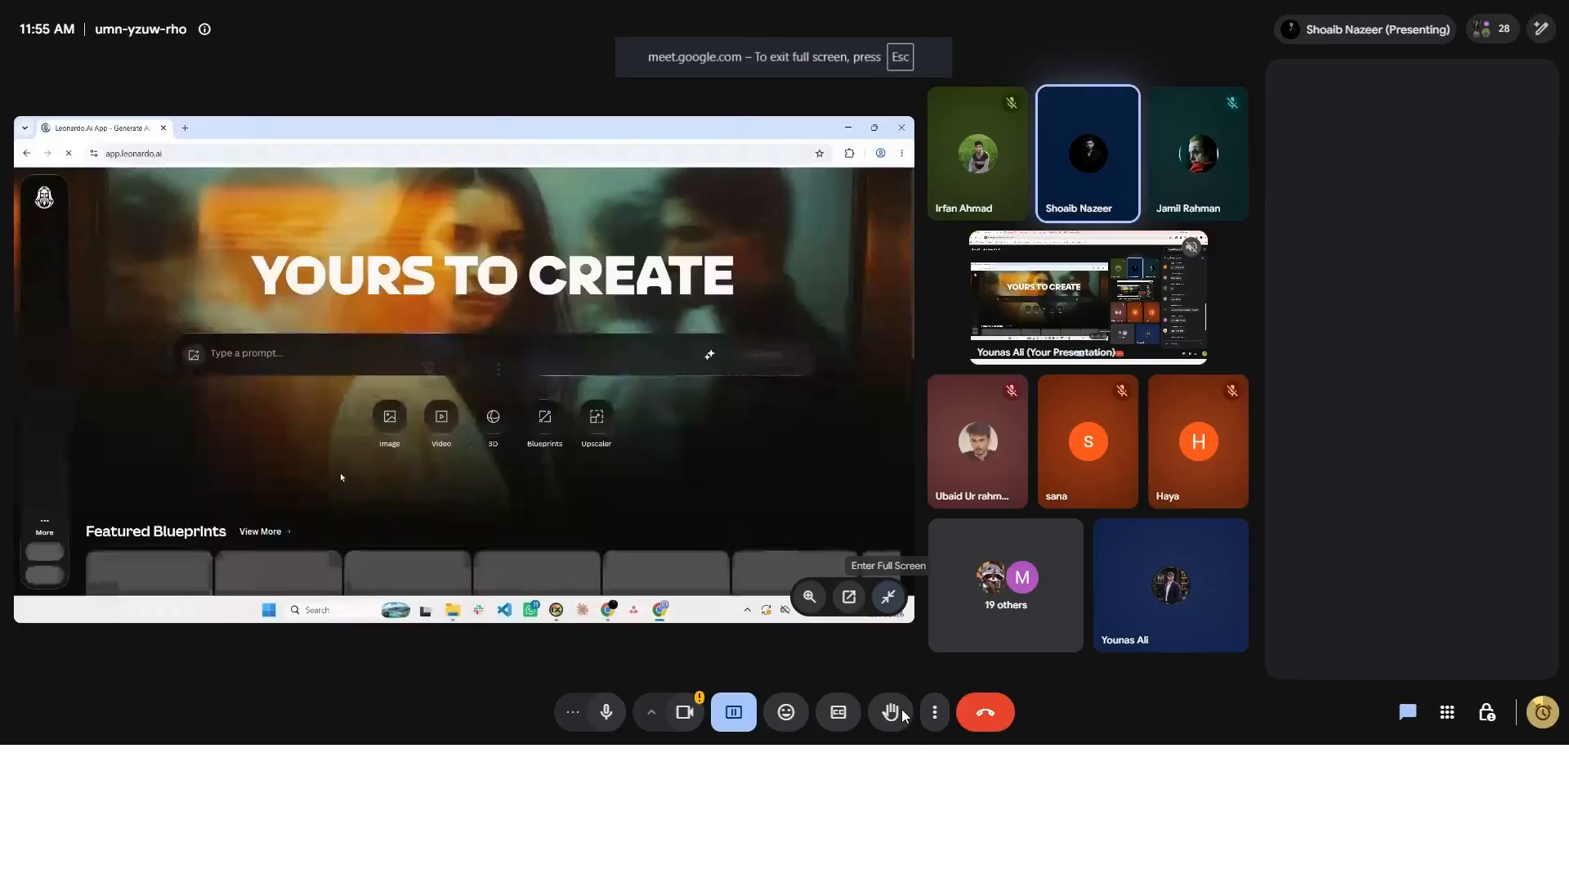
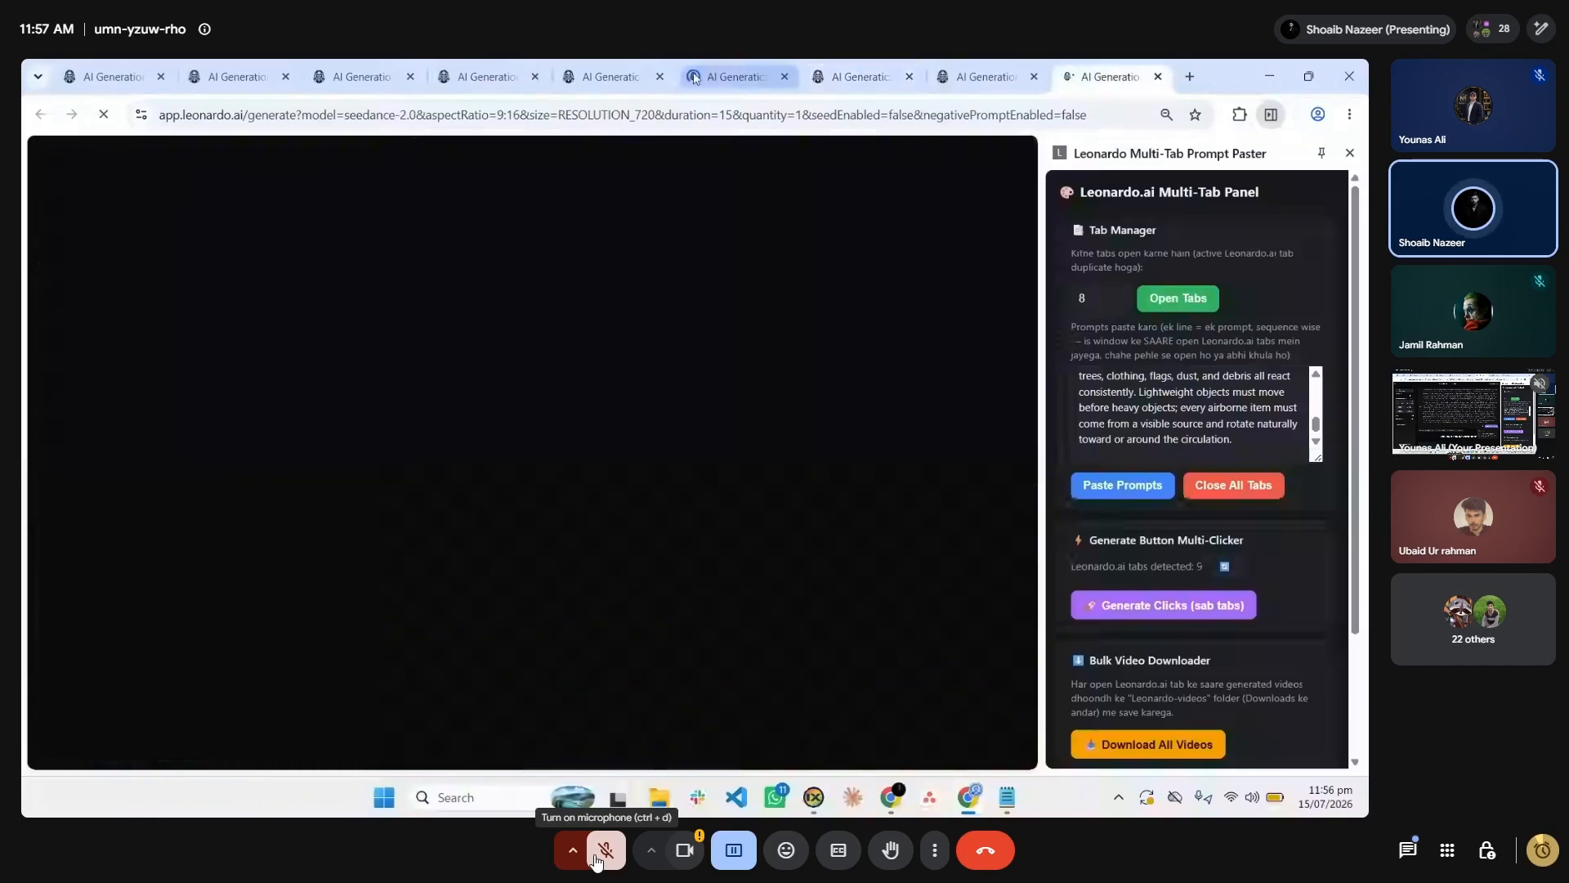
# Step: Turn on the microphone in the Google Meet call, and switch to the Leonardo.Ai window to reload its generation page
pyautogui.click(603, 855)
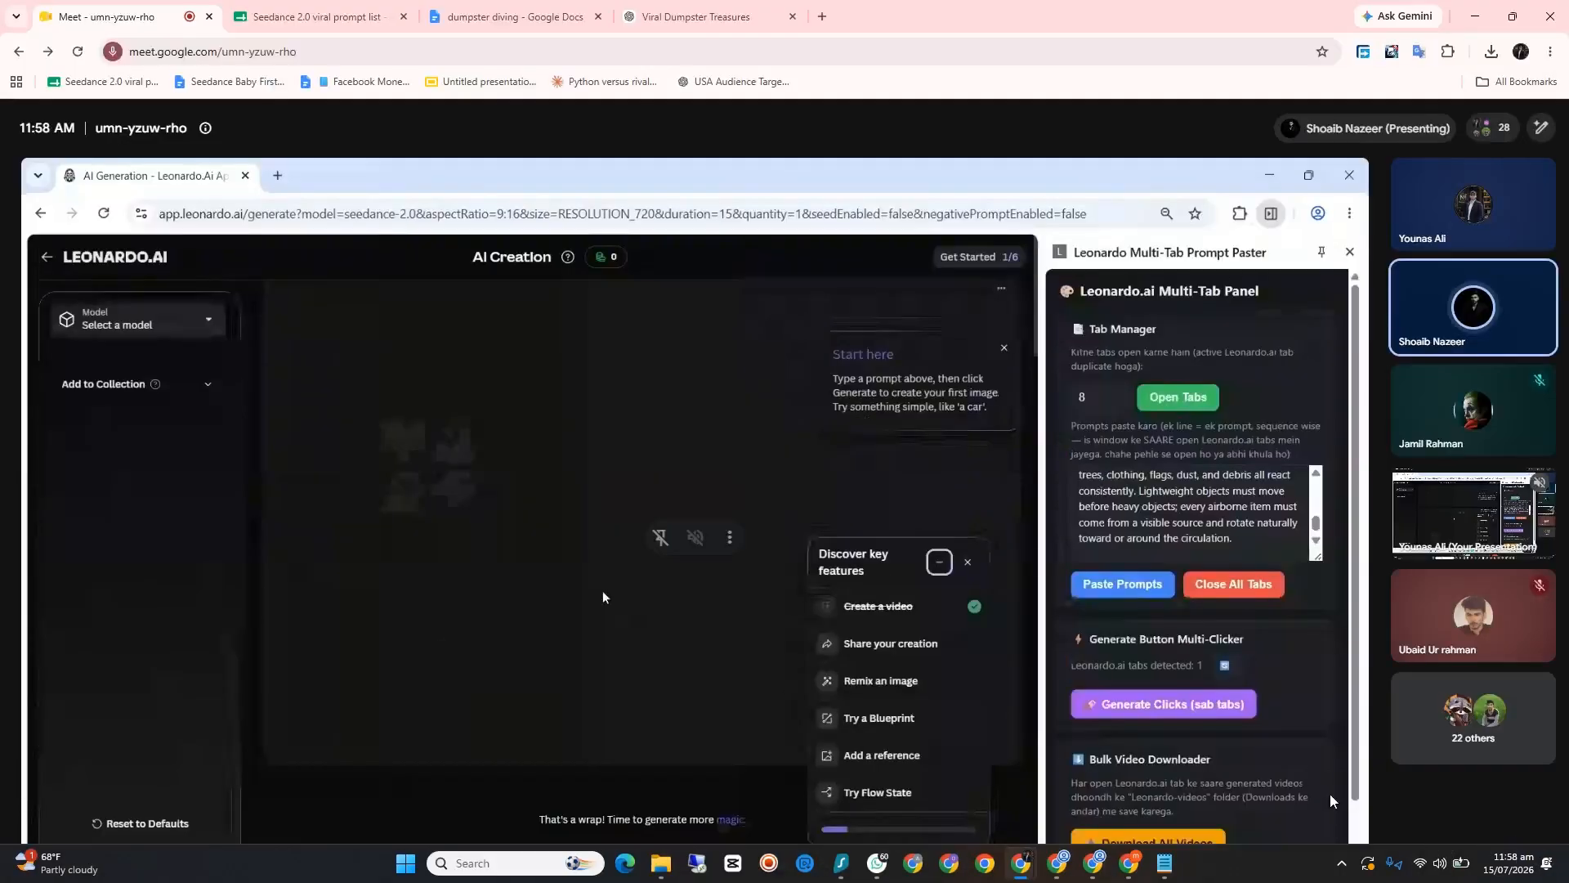
pyautogui.click(1342, 791)
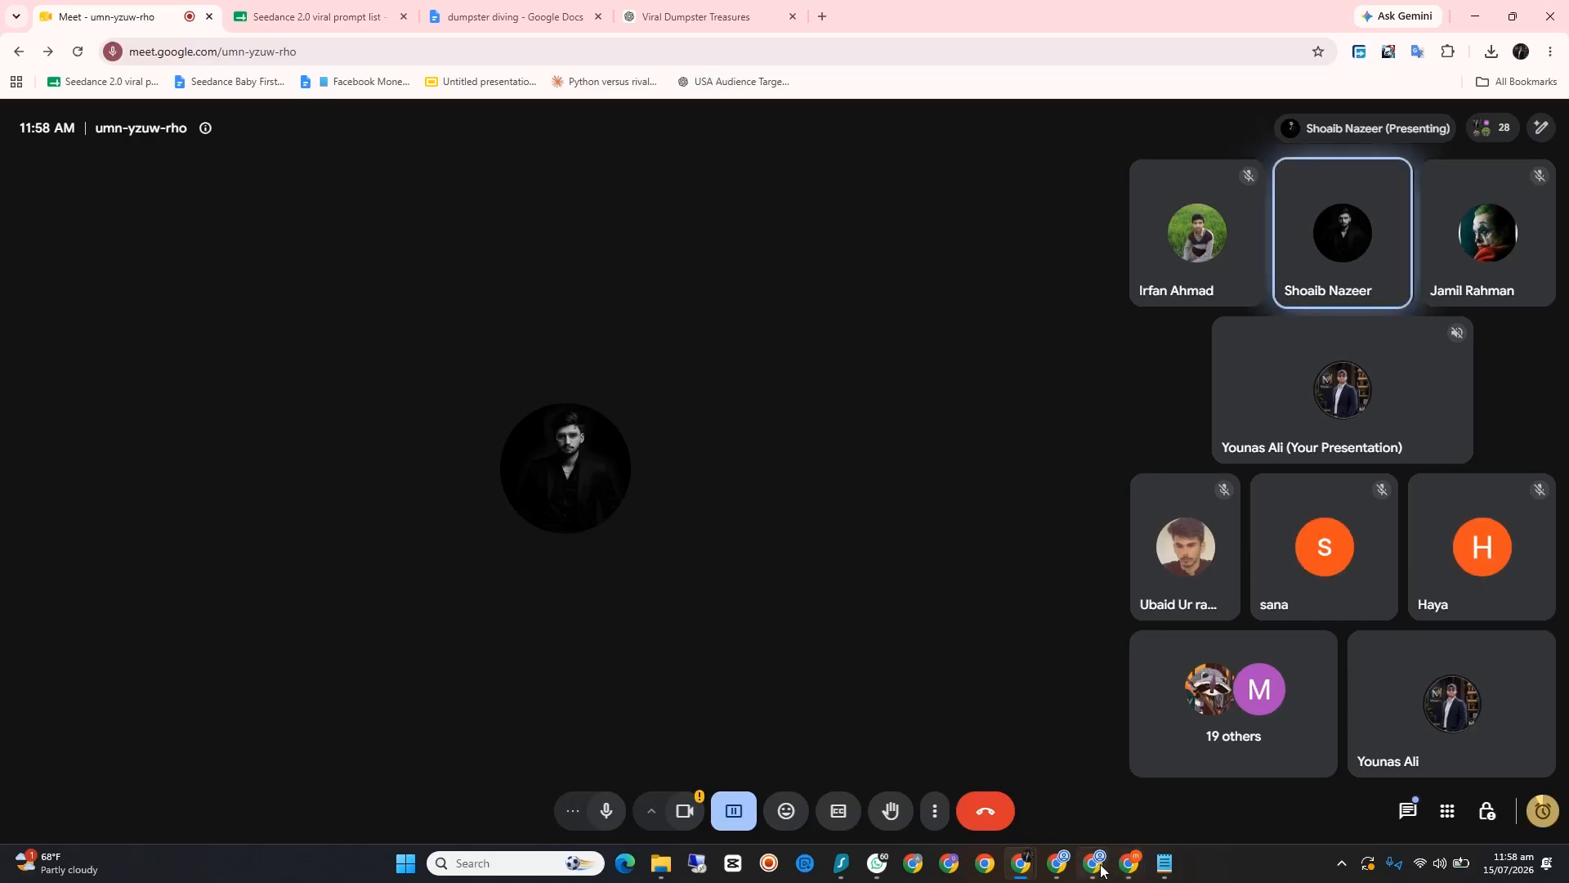
pyautogui.click(1093, 863)
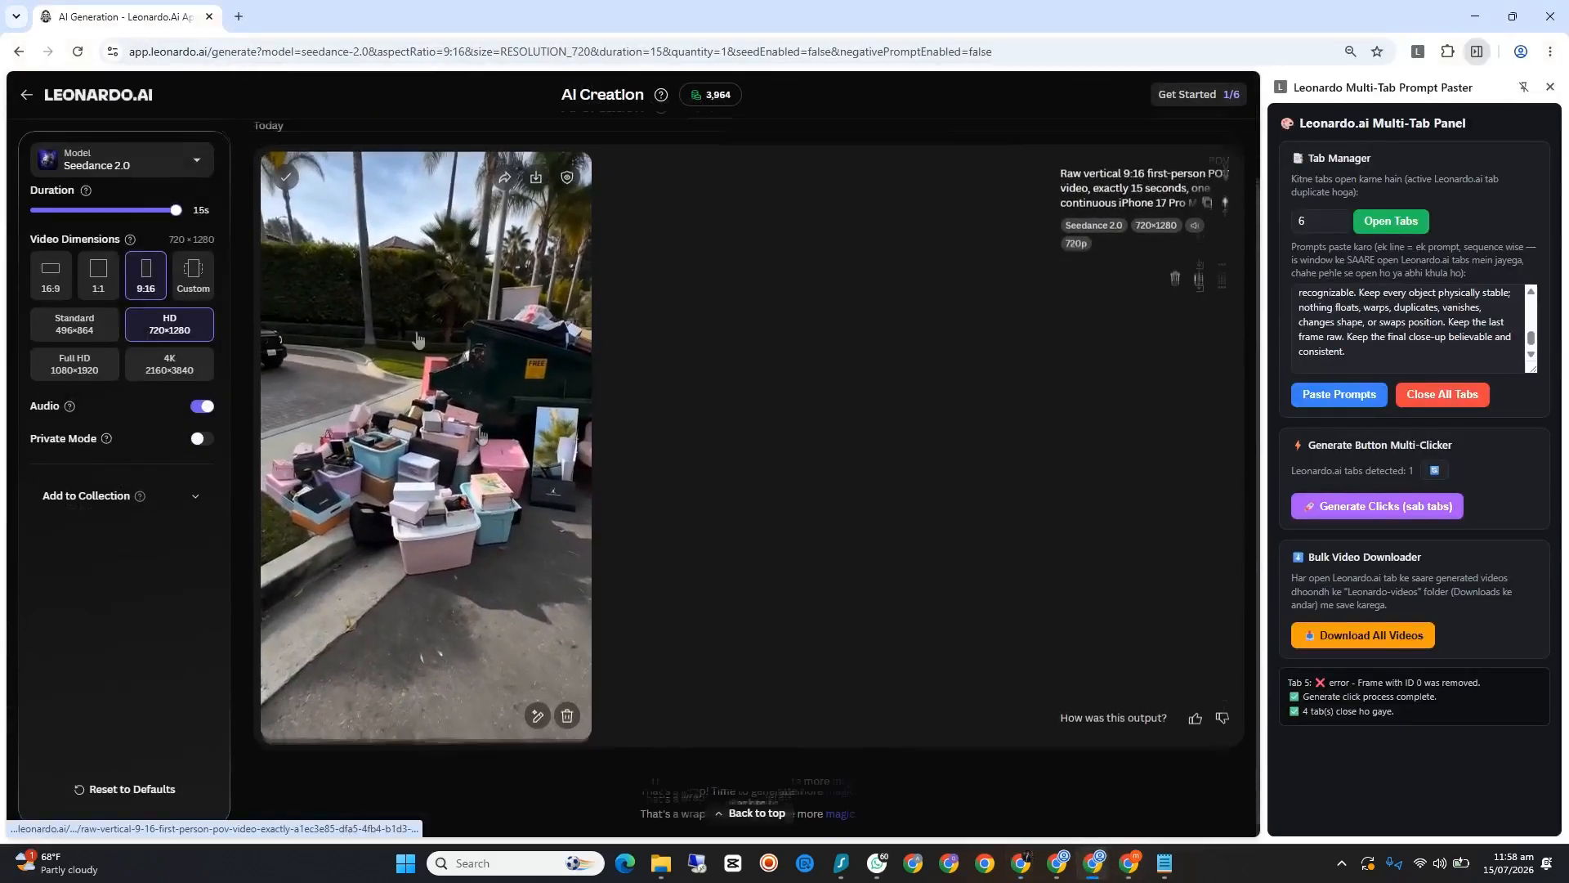
pyautogui.click(78, 51)
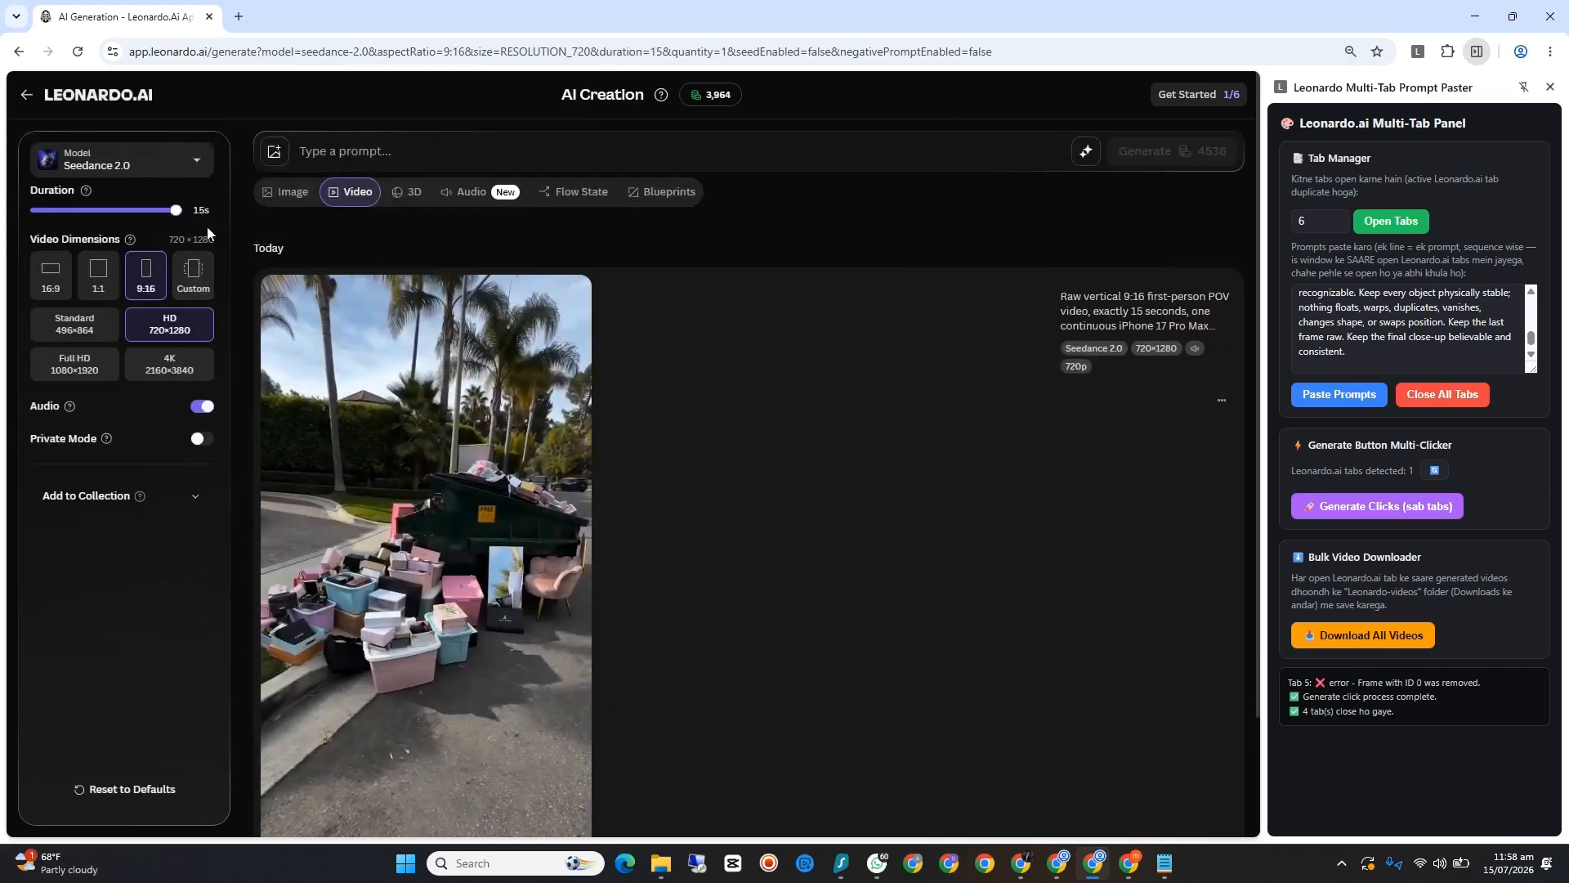
# Step: Change the video model to Seedance 2.0 Fast and open six more Leonardo.Ai tabs with the Tab Manager
pyautogui.click(188, 164)
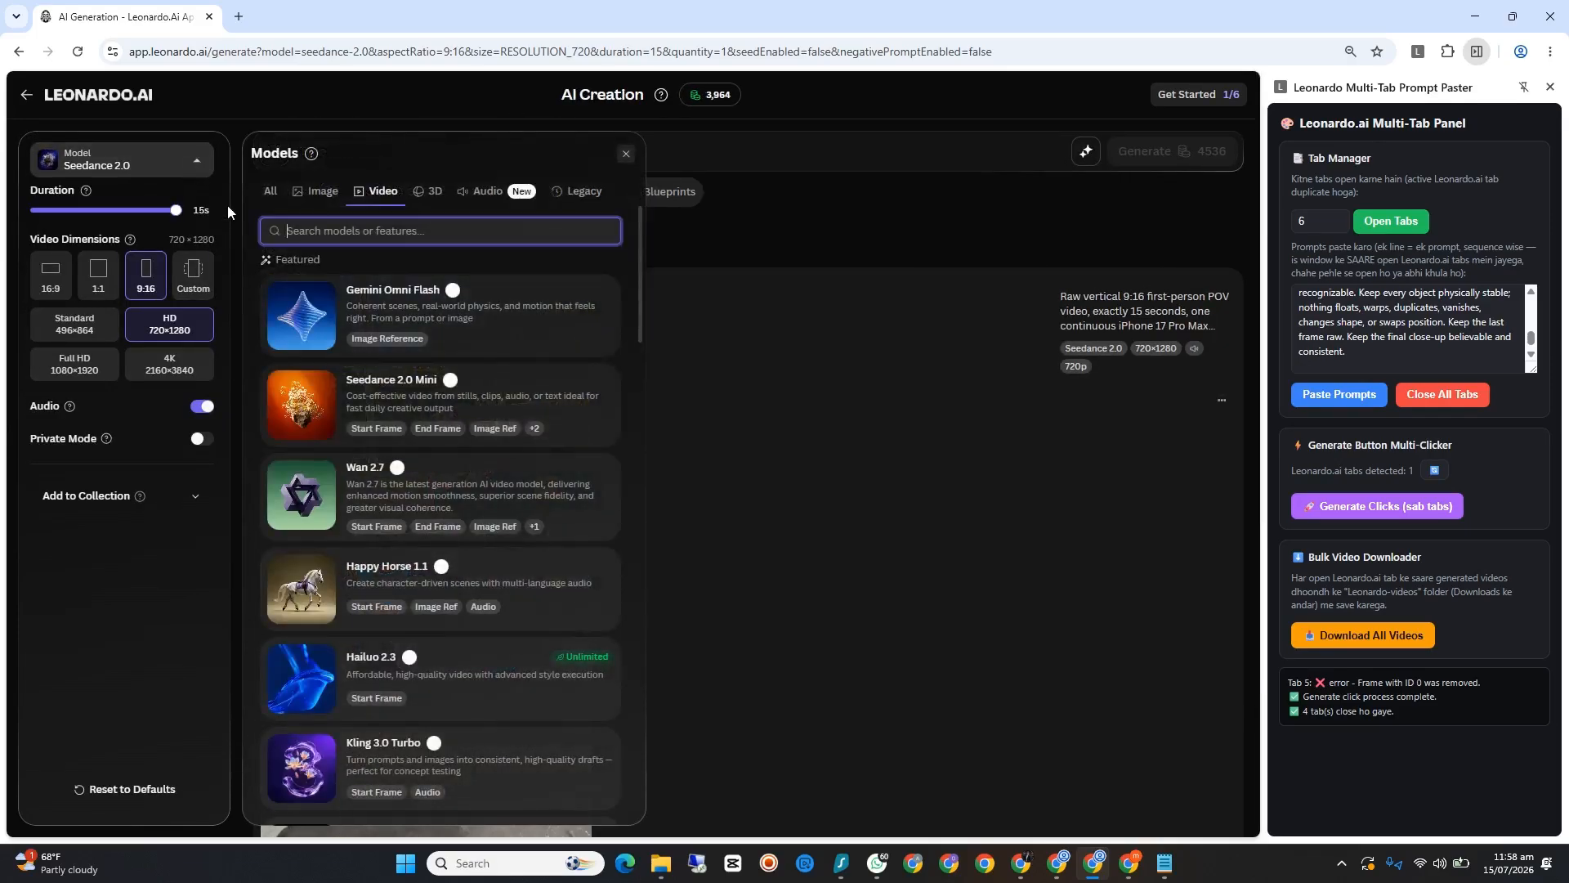
pyautogui.scroll(-2, 405, 561)
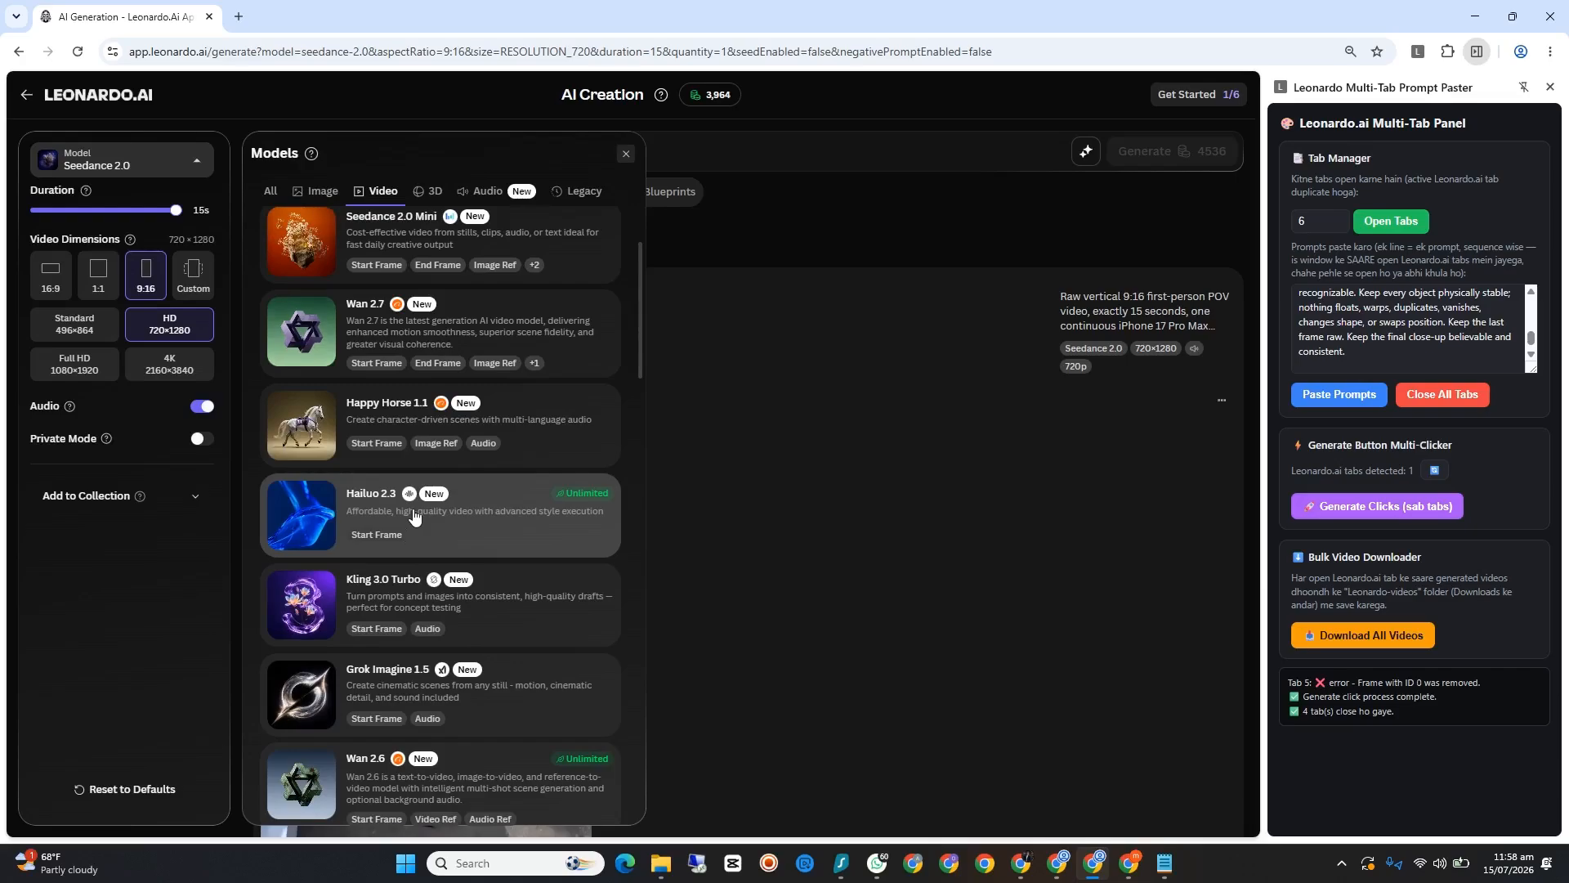
pyautogui.scroll(-2, 411, 515)
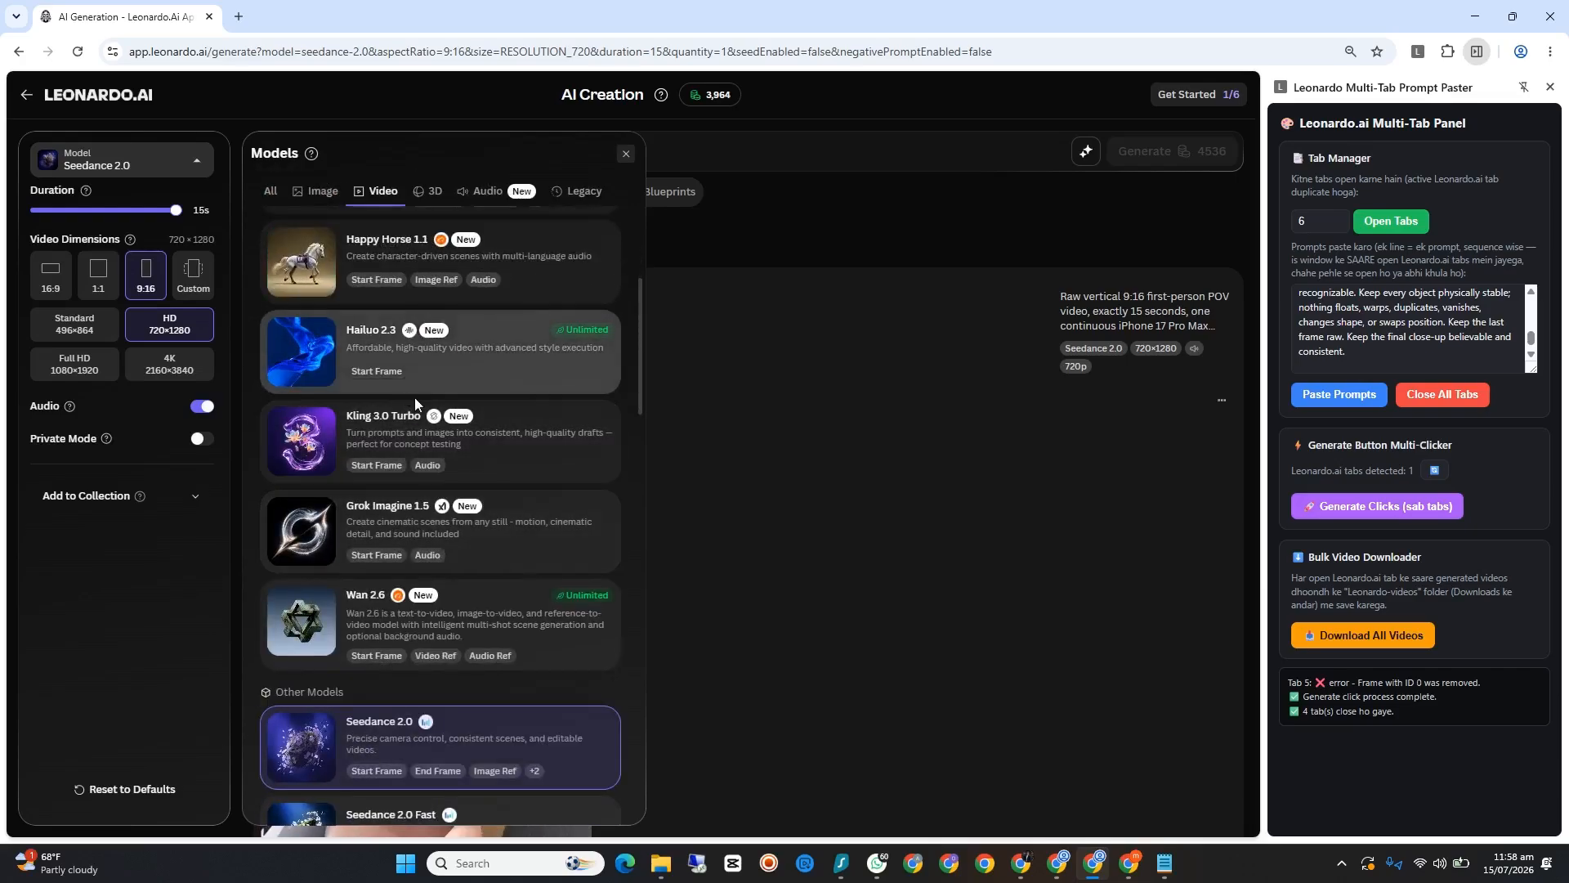
pyautogui.scroll(4, 451, 428)
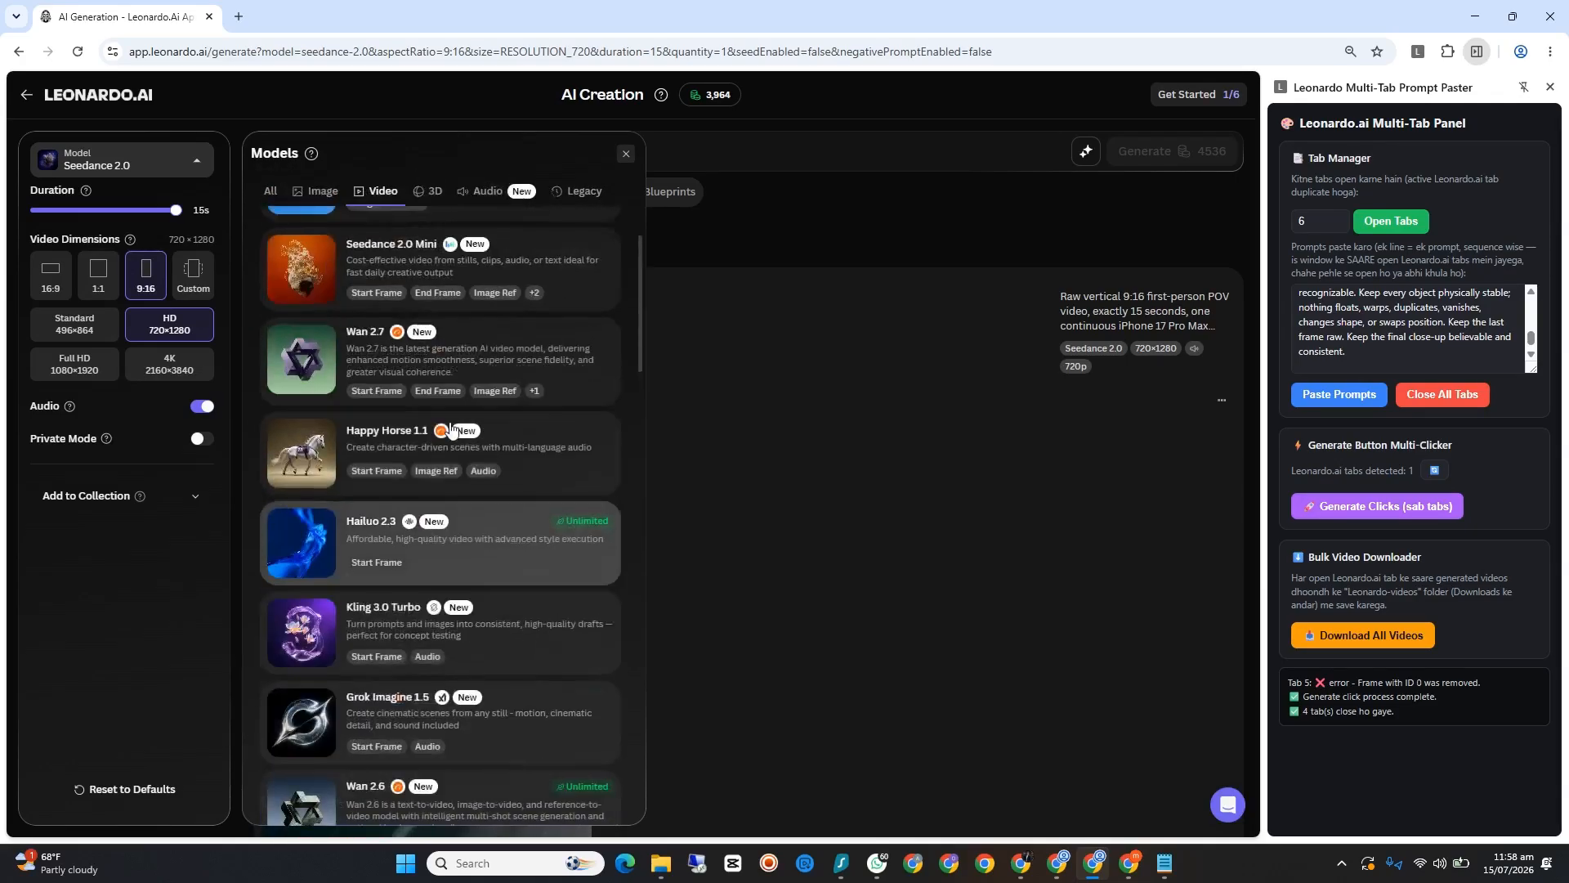
pyautogui.scroll(-2, 454, 433)
pyautogui.scroll(-5, 446, 447)
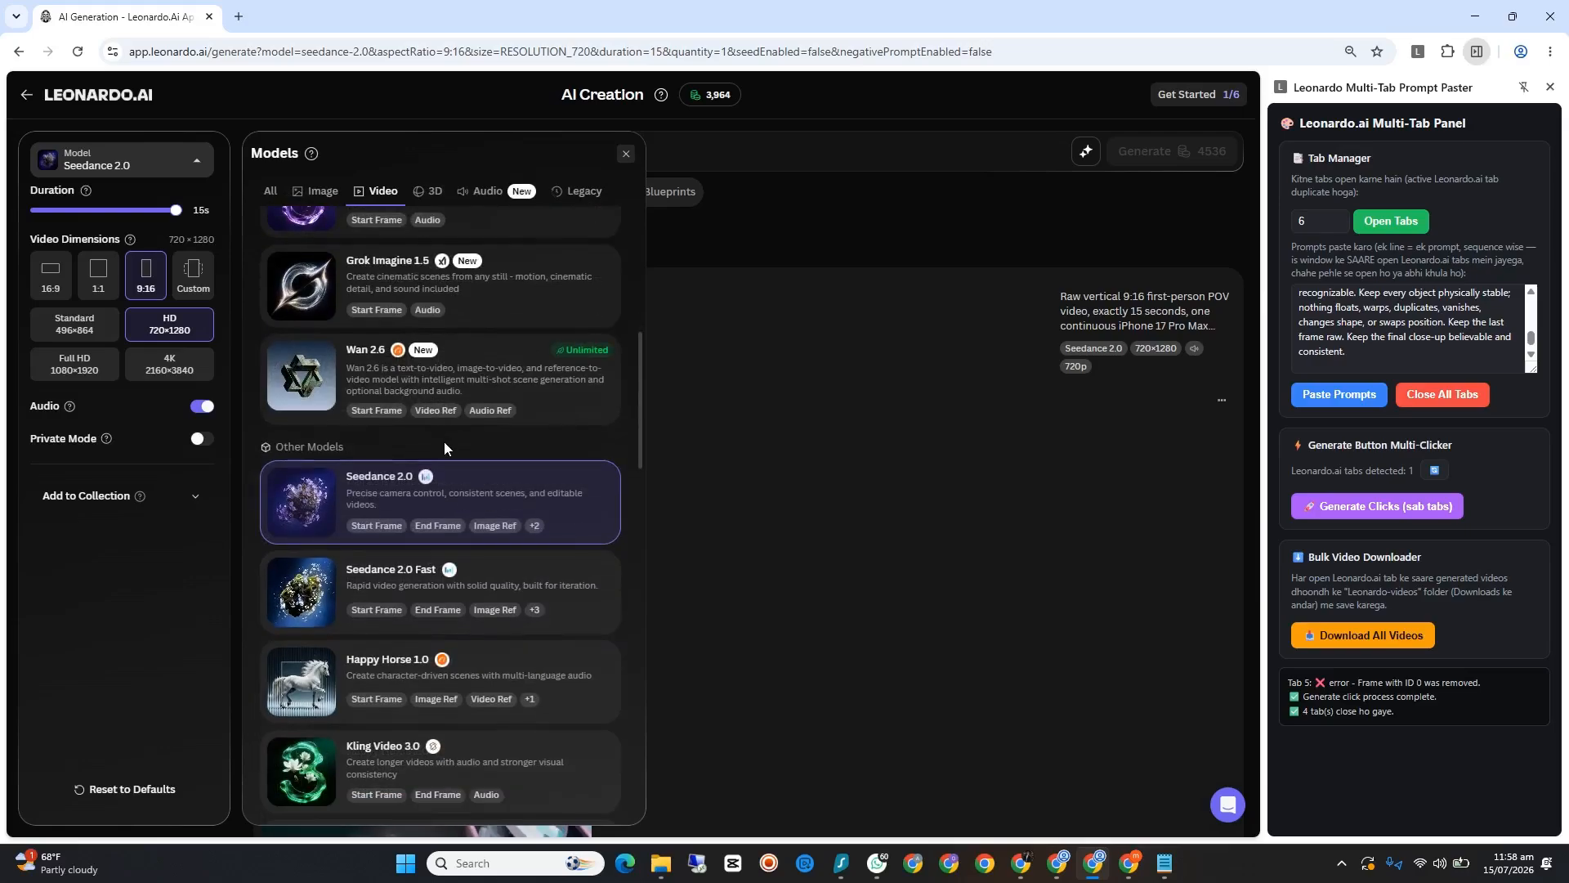
pyautogui.click(479, 592)
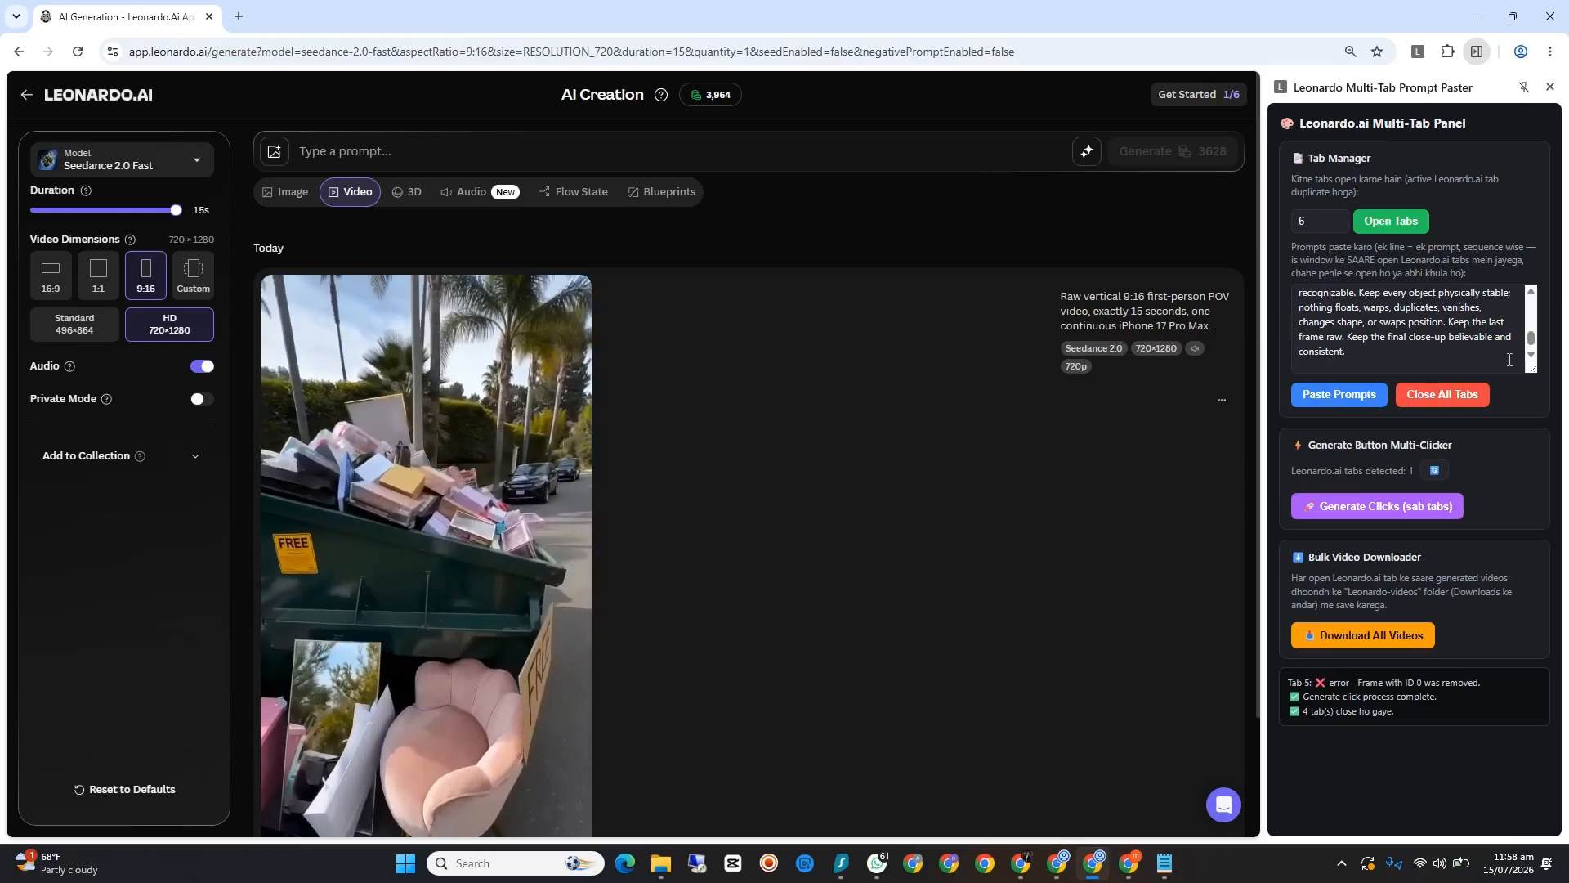
pyautogui.click(1399, 220)
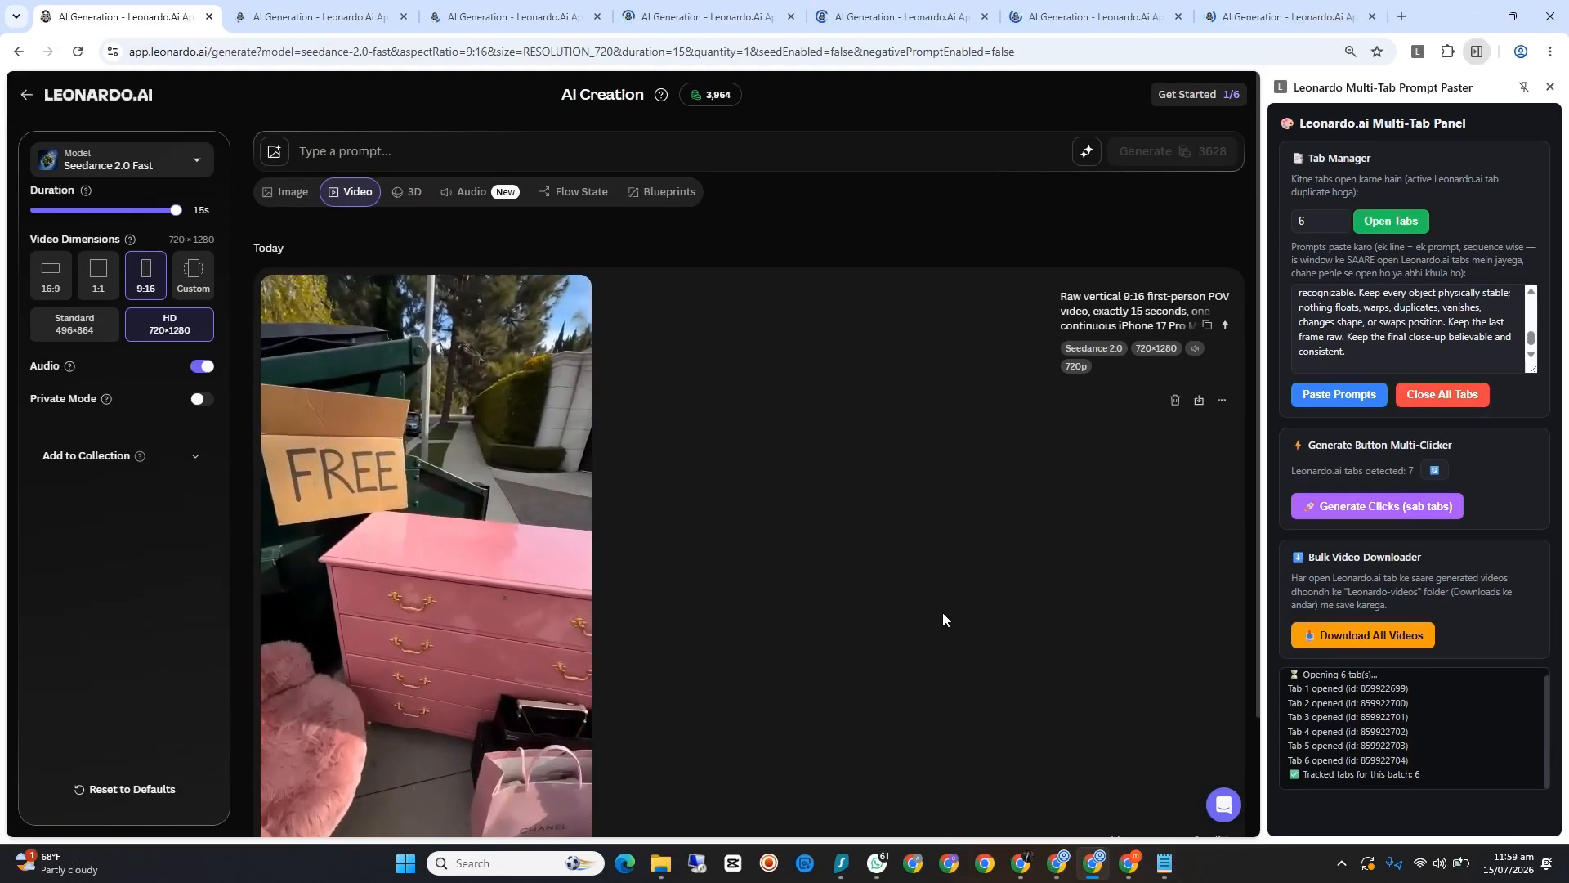
pyautogui.scroll(-1, 543, 605)
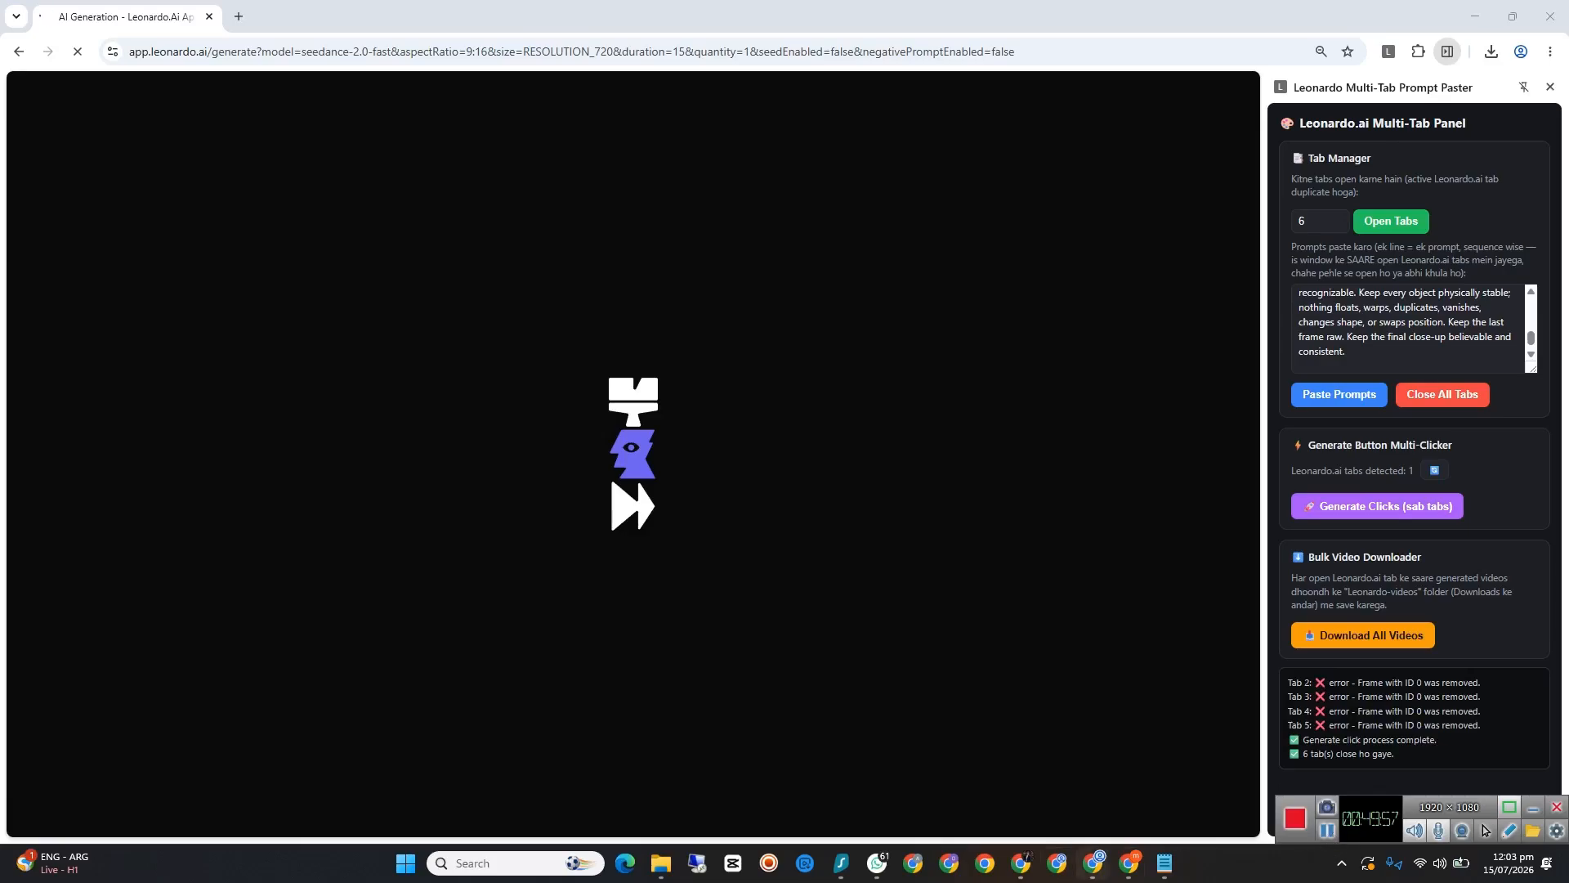
# Step: Switch to the Google Meet call and admit the guest waiting to join
pyautogui.click(1100, 867)
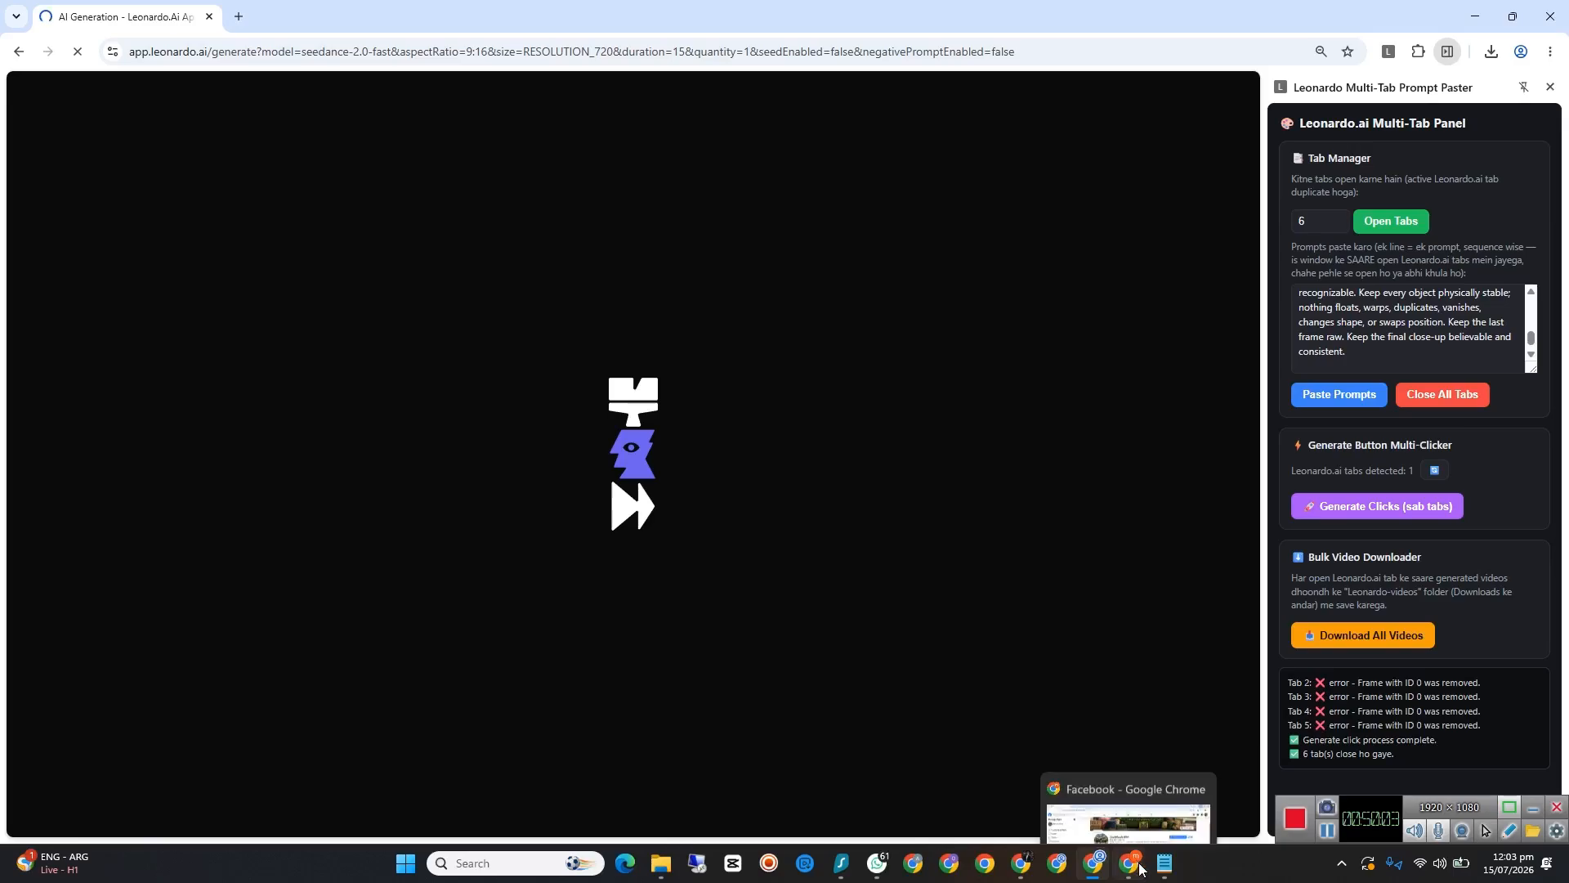
pyautogui.moveTo(1017, 875)
pyautogui.click(966, 806)
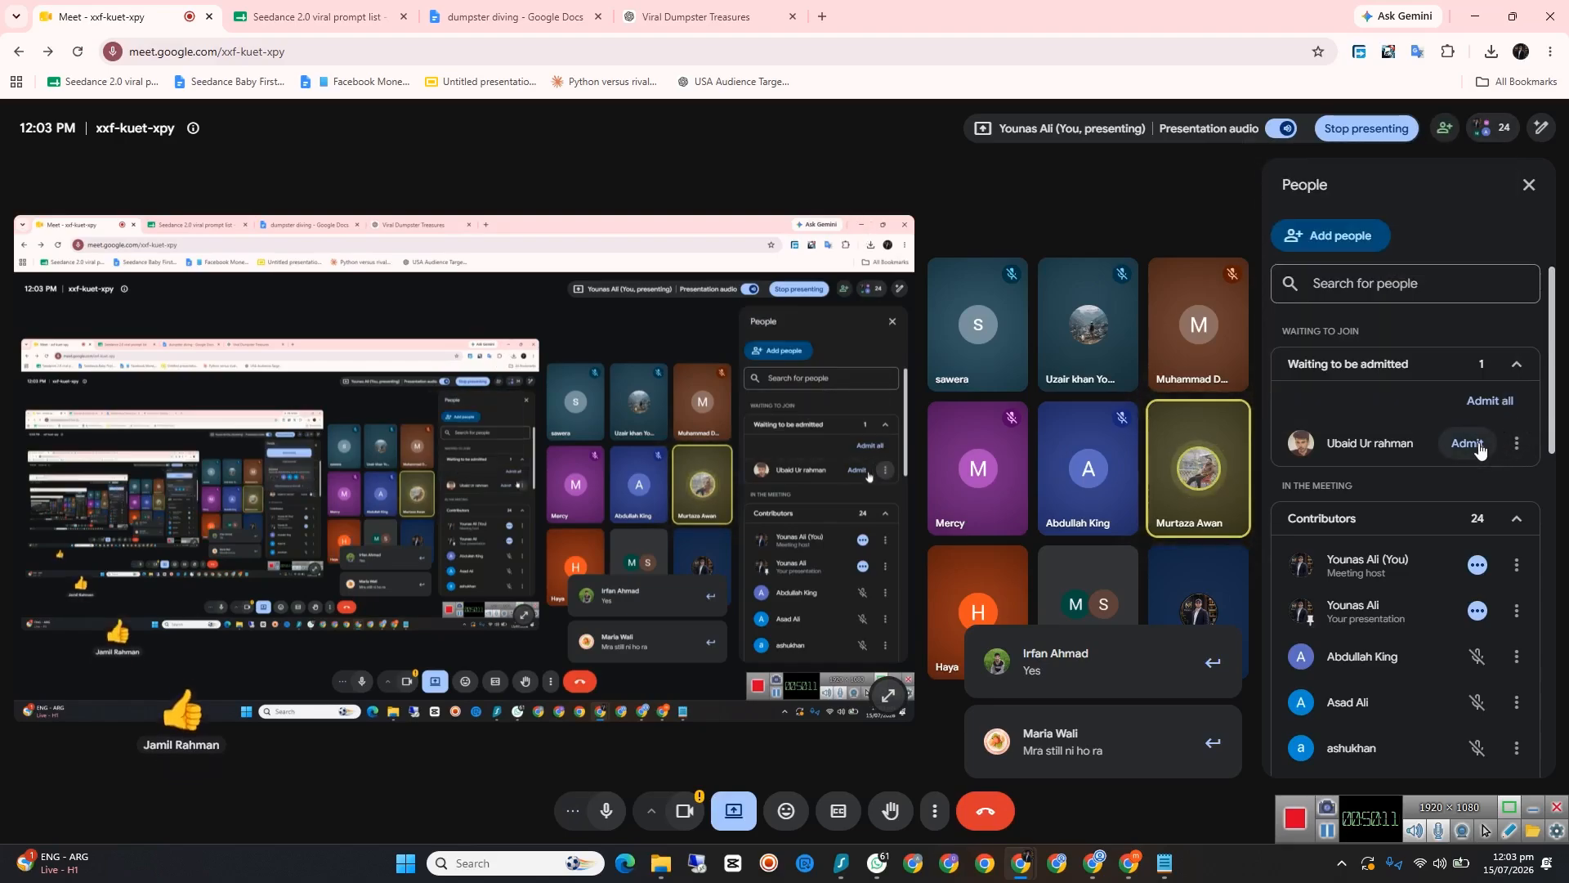
pyautogui.click(1482, 406)
pyautogui.click(844, 511)
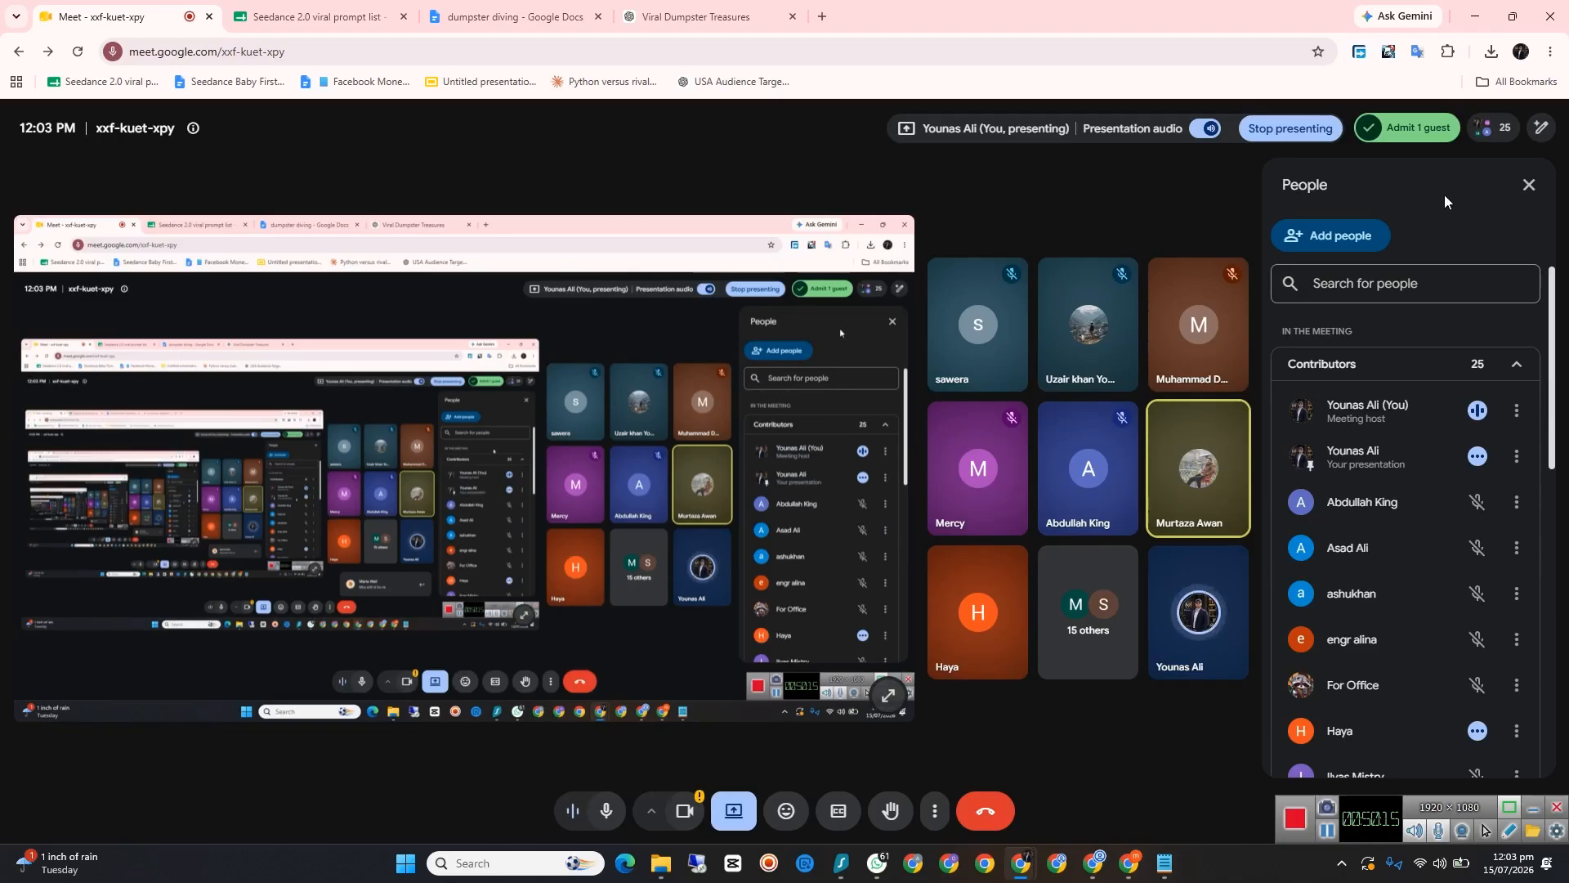
# Step: Minimize the Meet and Leonardo.Ai windows, choosing to wait for the unresponsive Leonardo.Ai page
pyautogui.click(1476, 17)
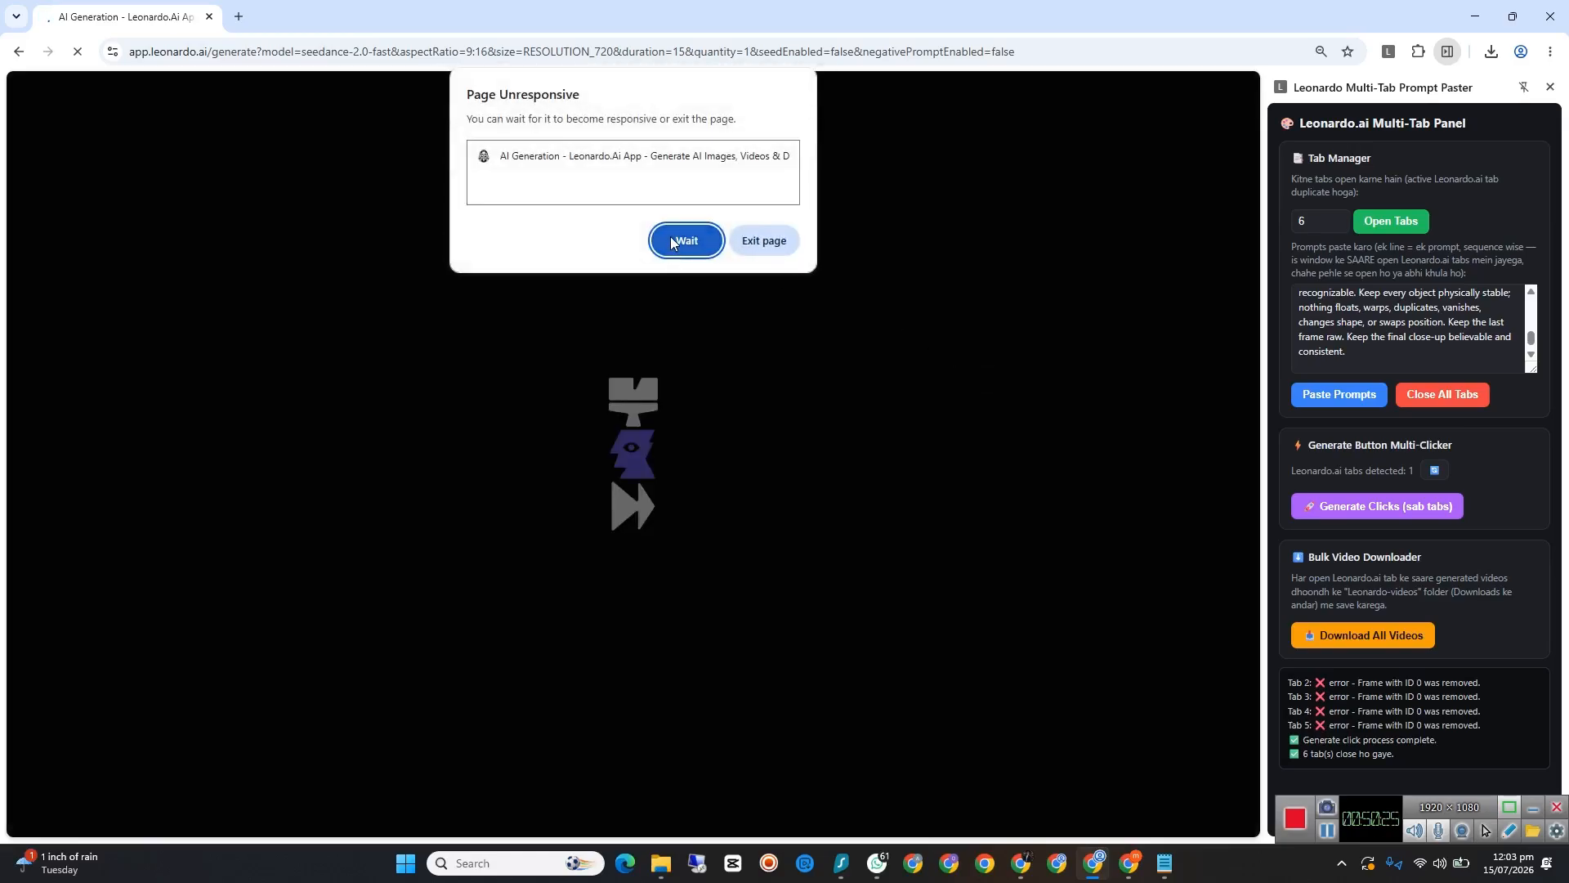
pyautogui.click(678, 241)
pyautogui.click(1475, 17)
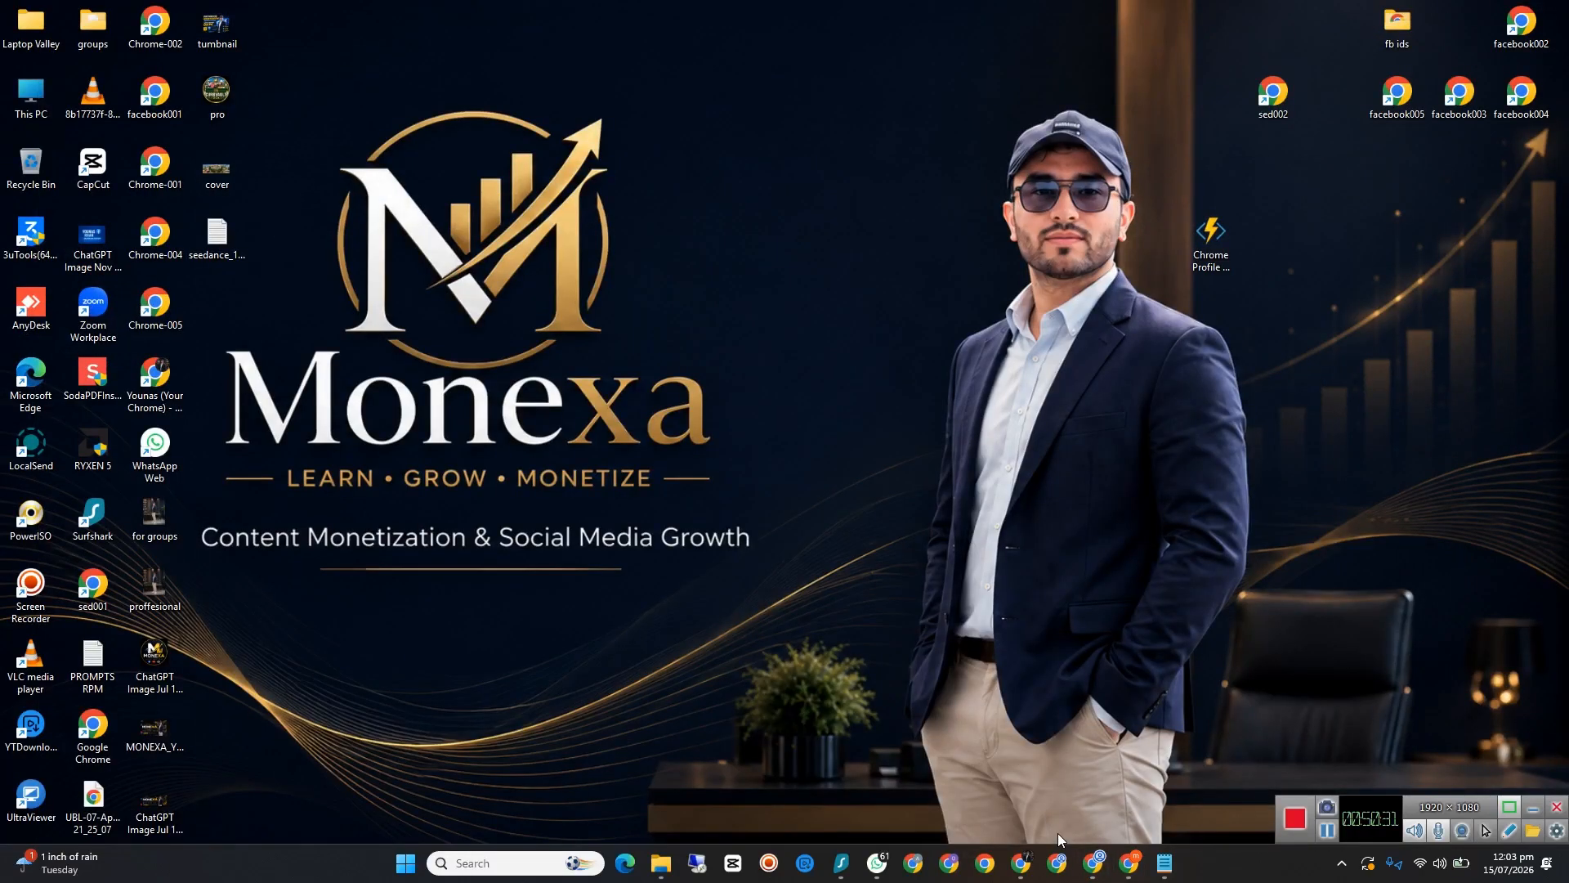
# Step: Return to the Google Meet call, admit the next guest waiting to join, and minimize the call window
pyautogui.moveTo(1020, 862)
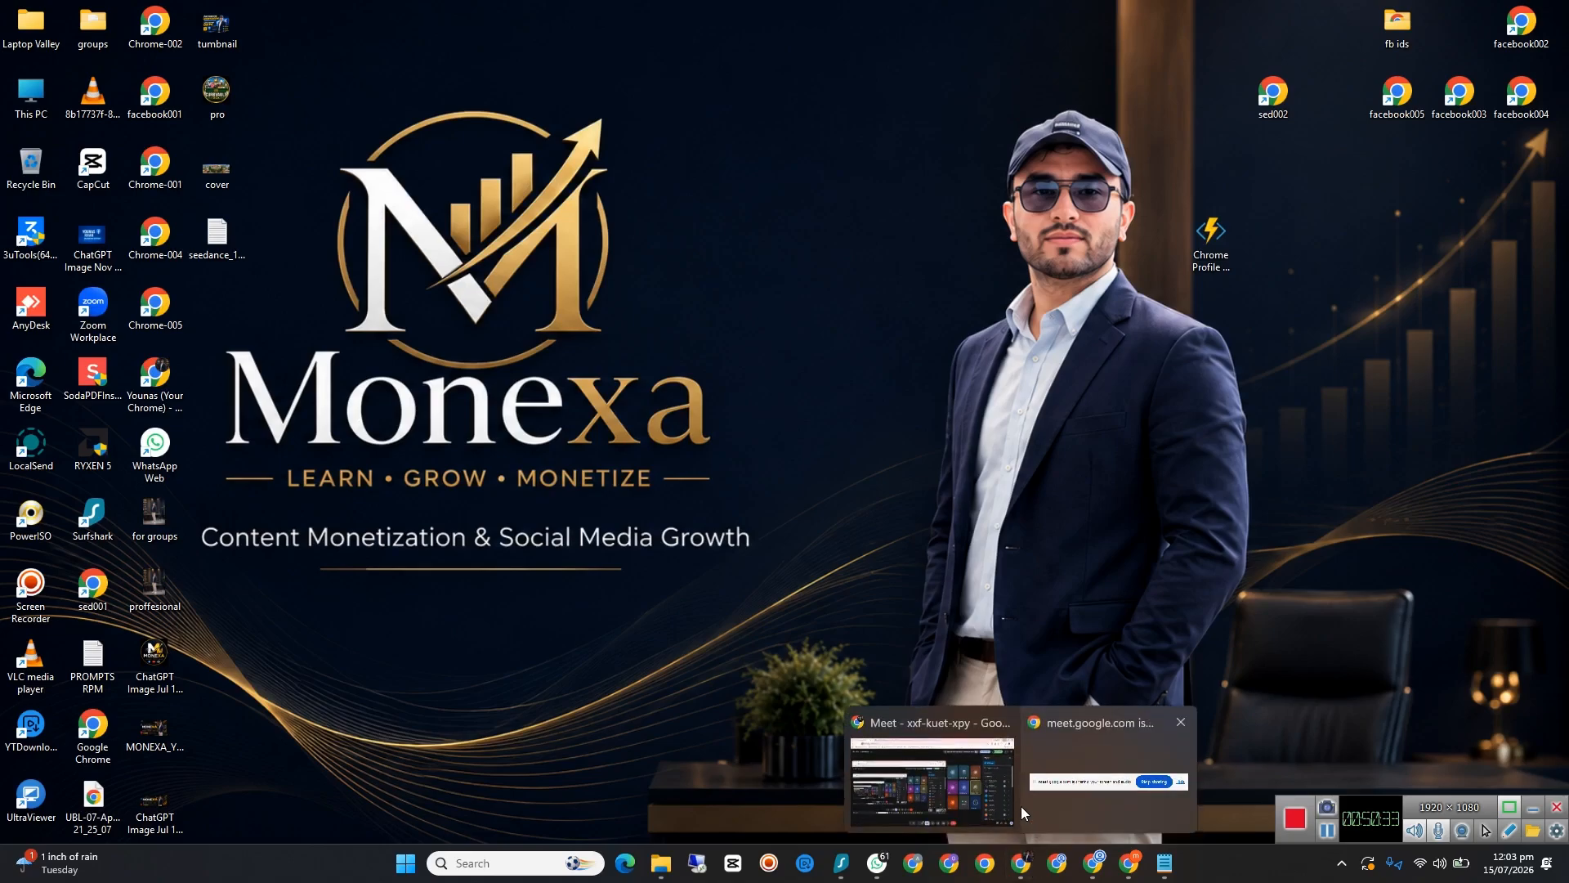
pyautogui.click(981, 785)
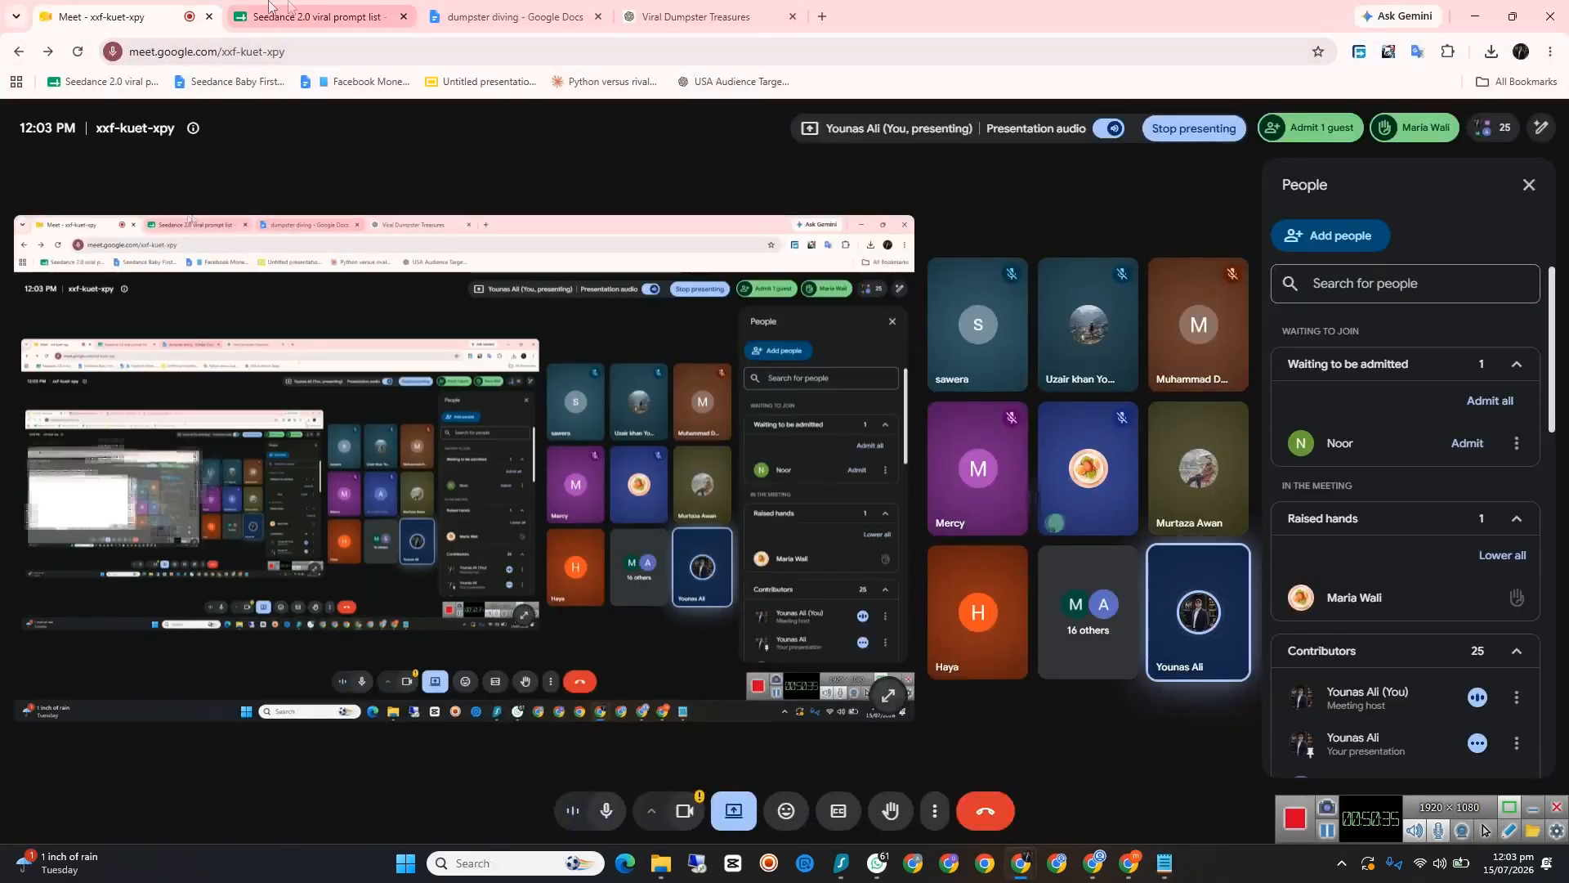
pyautogui.click(1489, 404)
pyautogui.click(841, 510)
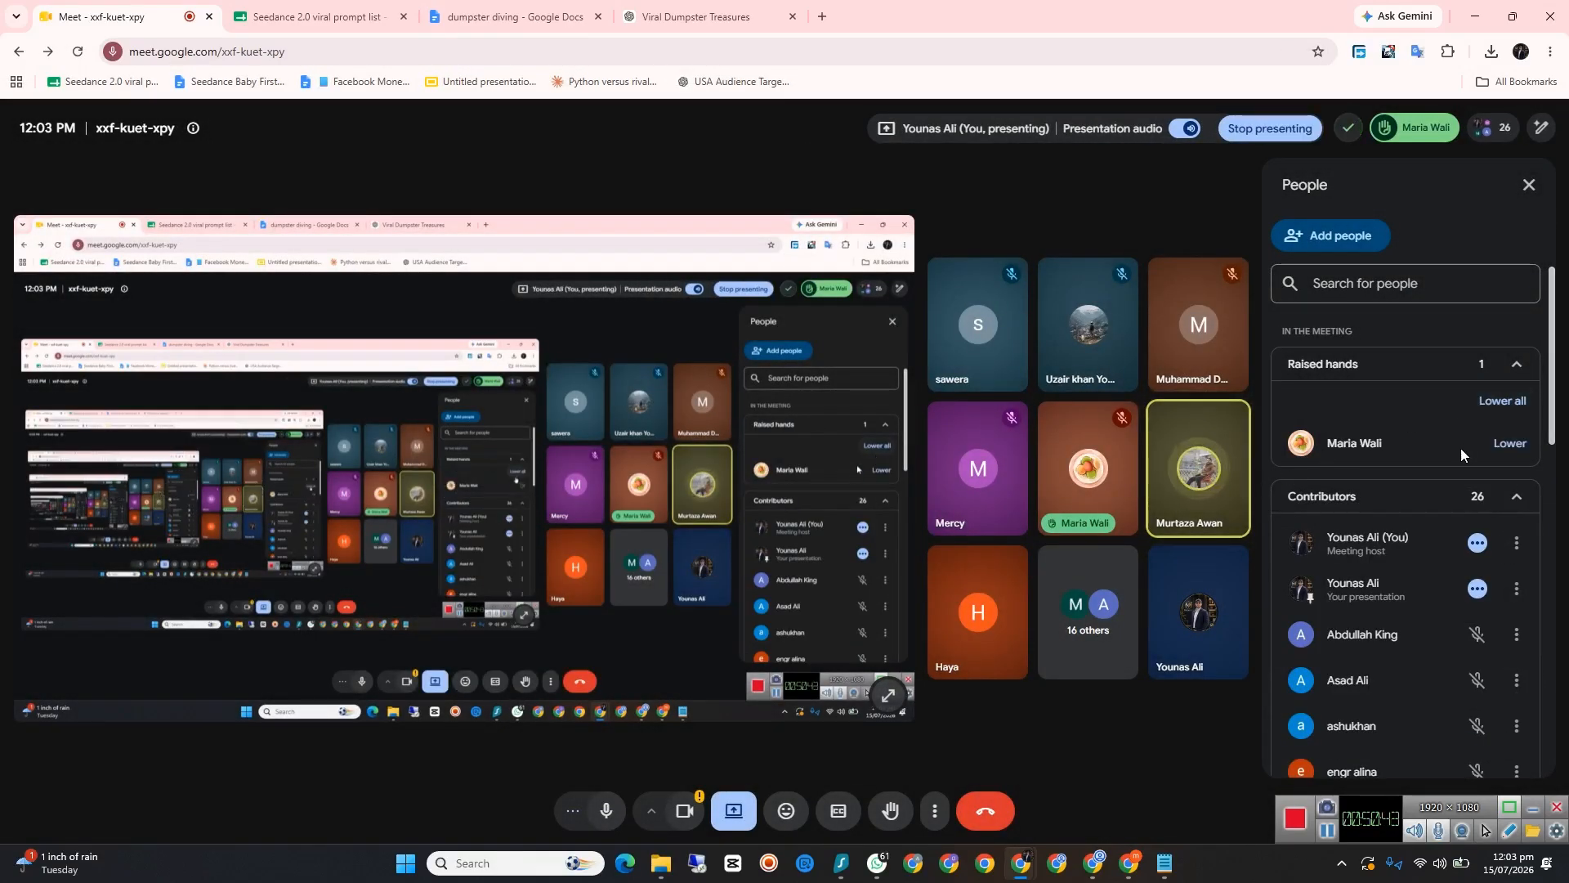
pyautogui.click(1477, 18)
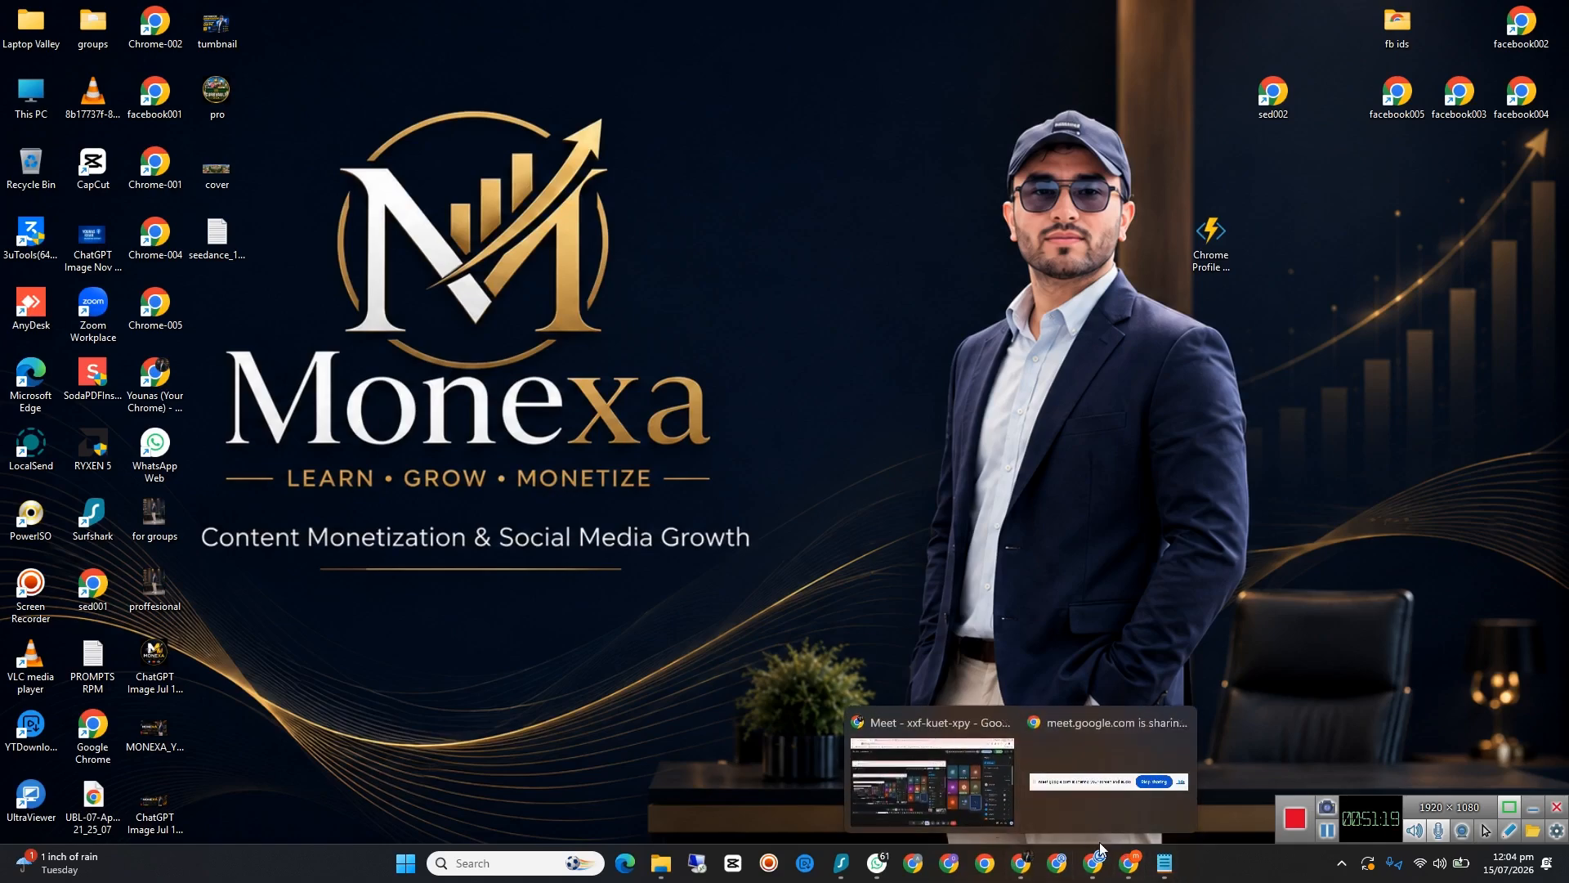
# Step: Switch to the CurbVault USA Facebook page in Chrome and look over the page and its list of account profiles
pyautogui.click(1126, 867)
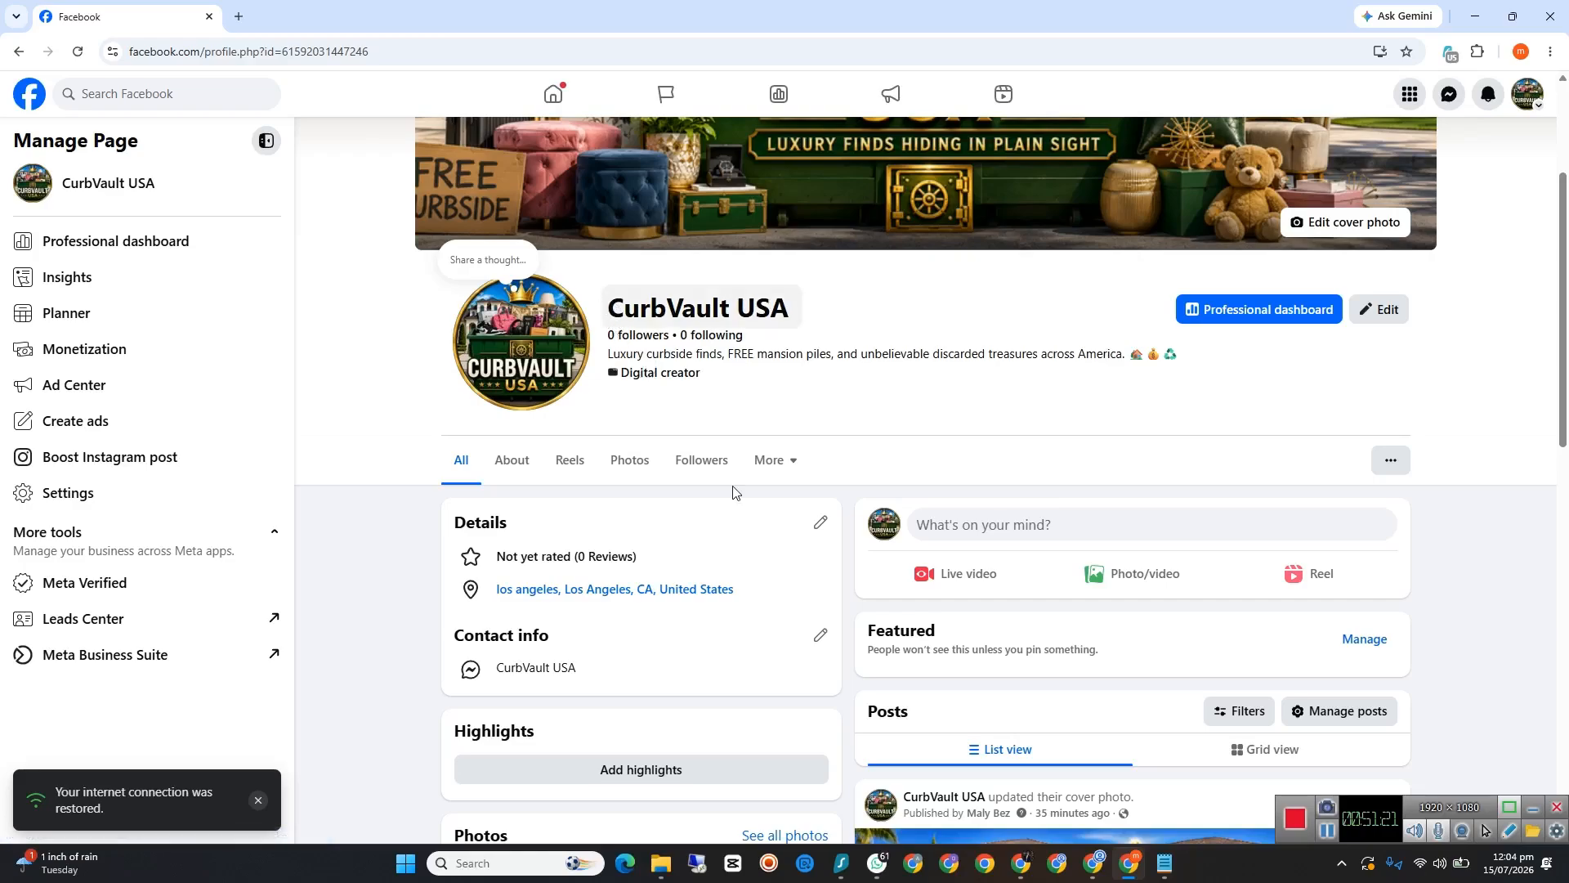
pyautogui.scroll(-5, 844, 534)
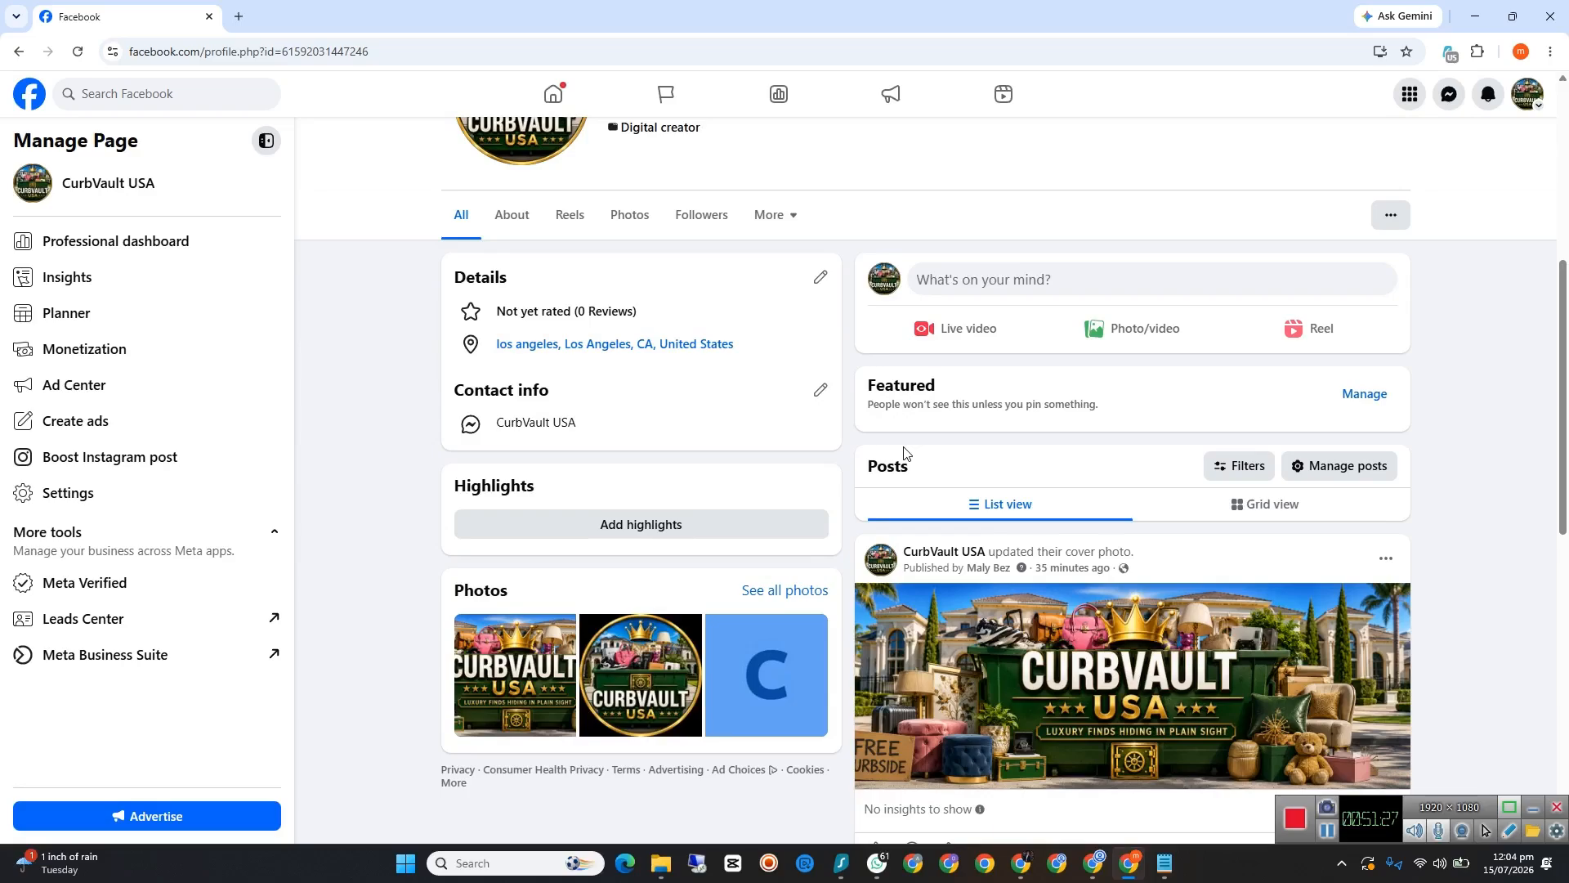
pyautogui.click(238, 16)
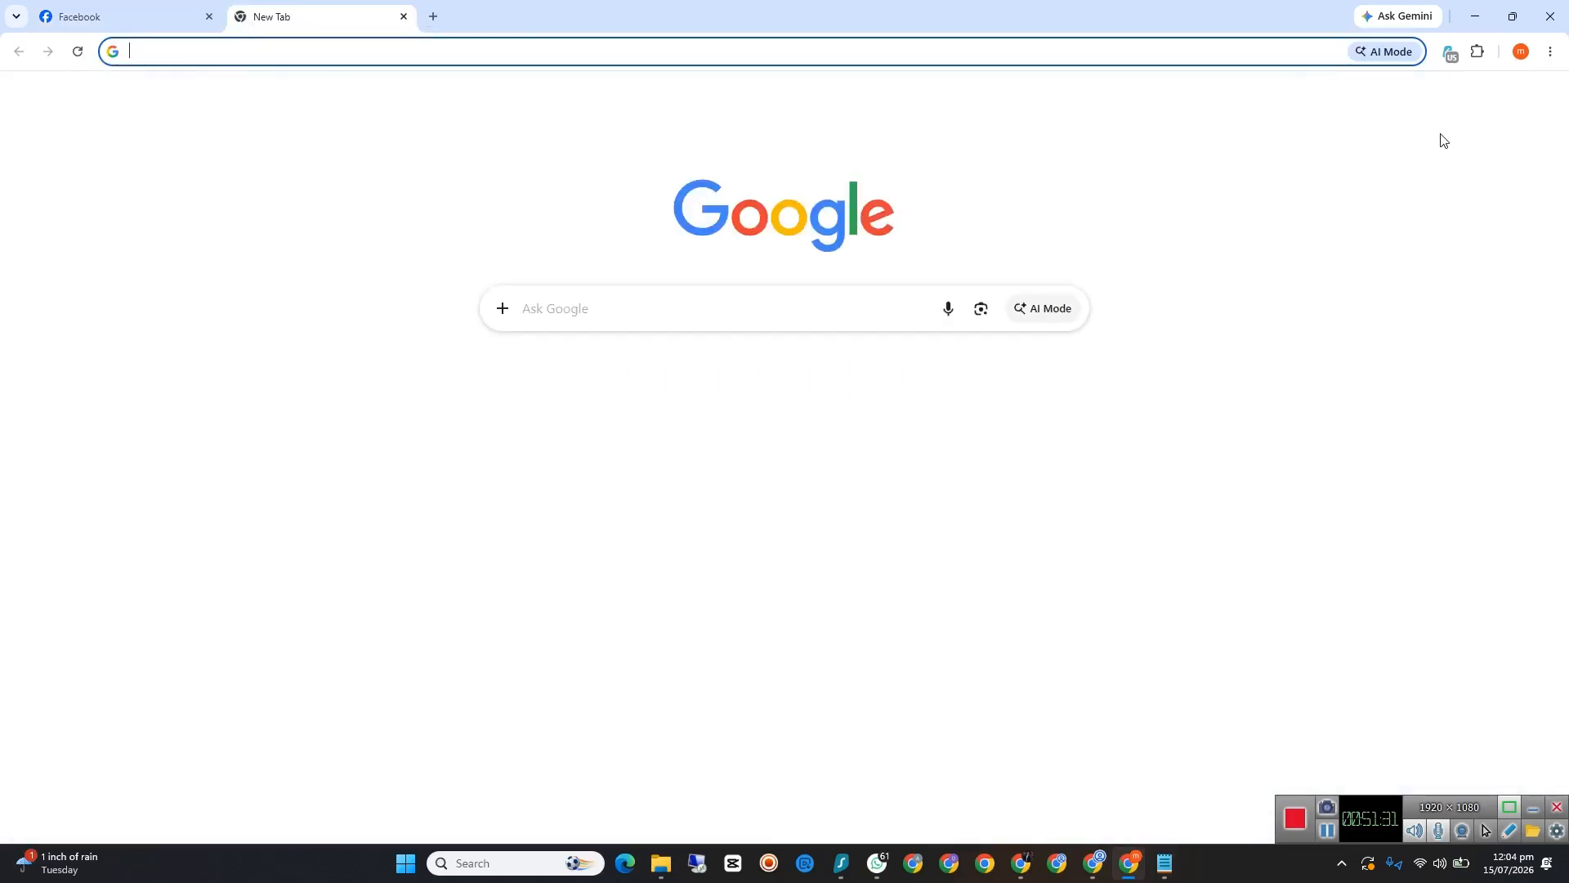
pyautogui.click(402, 16)
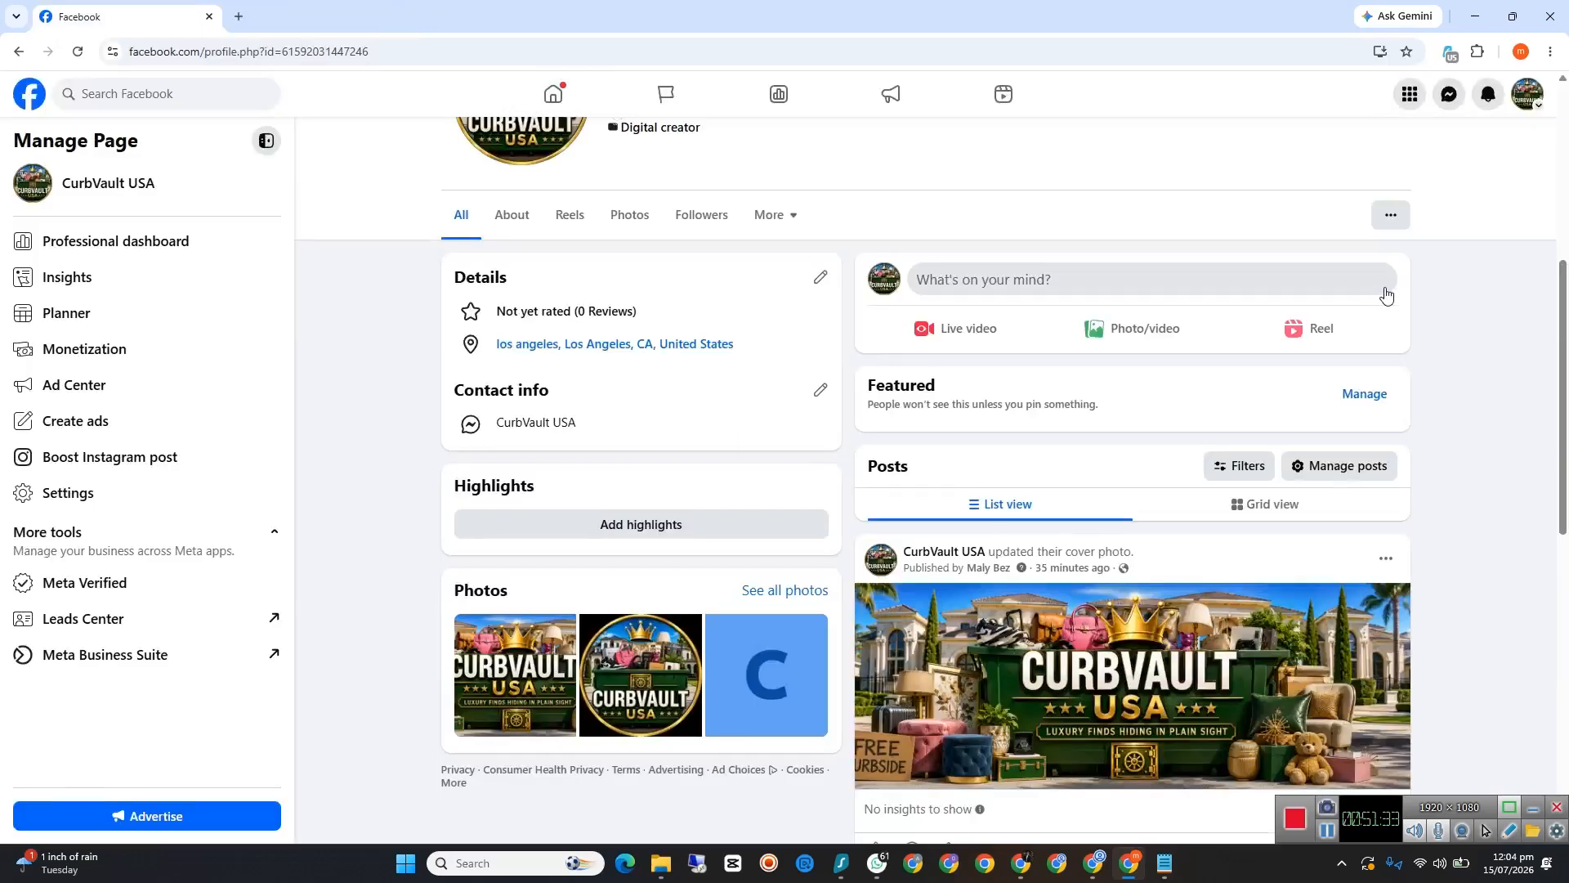
pyautogui.click(1530, 97)
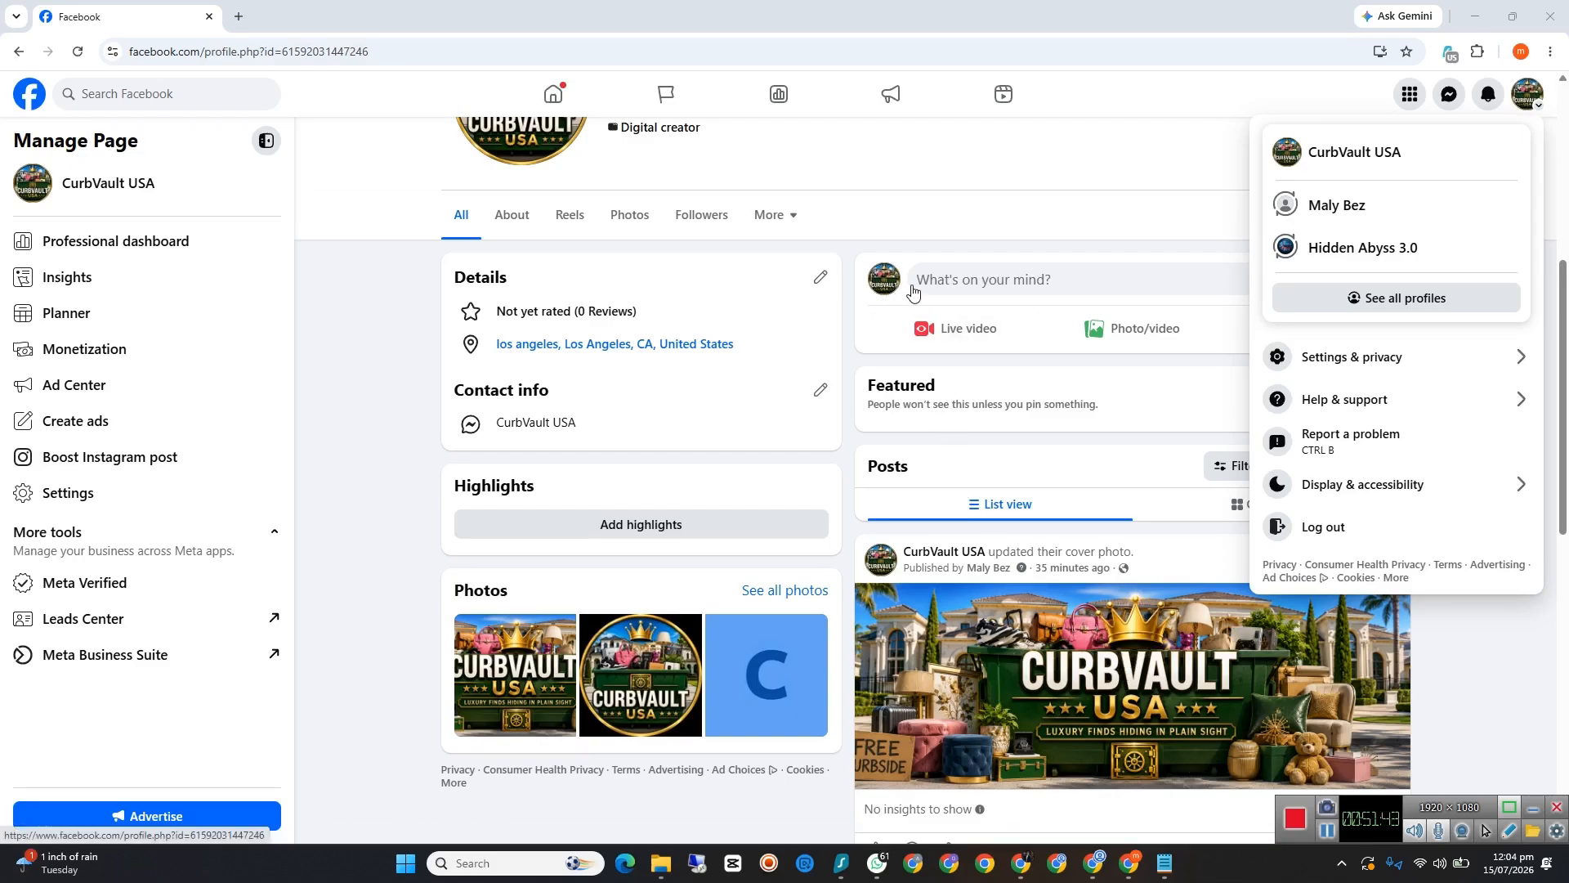
pyautogui.click(1064, 174)
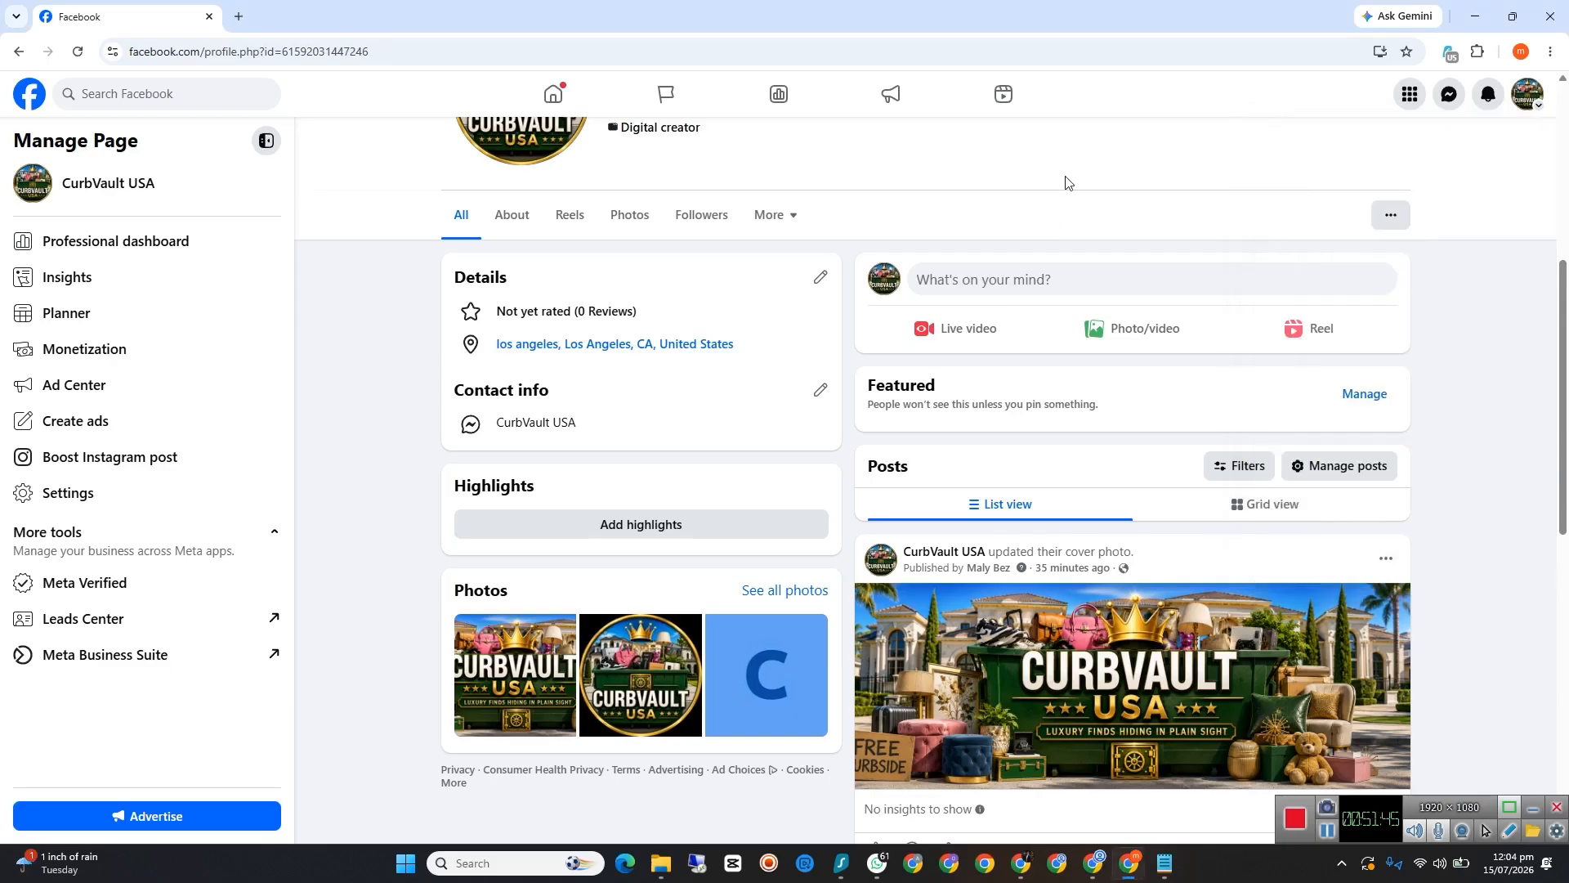
# Step: Search for meta business suite in a new tab, and open Ads Manager from the Meta Business Suite page
pyautogui.click(238, 16)
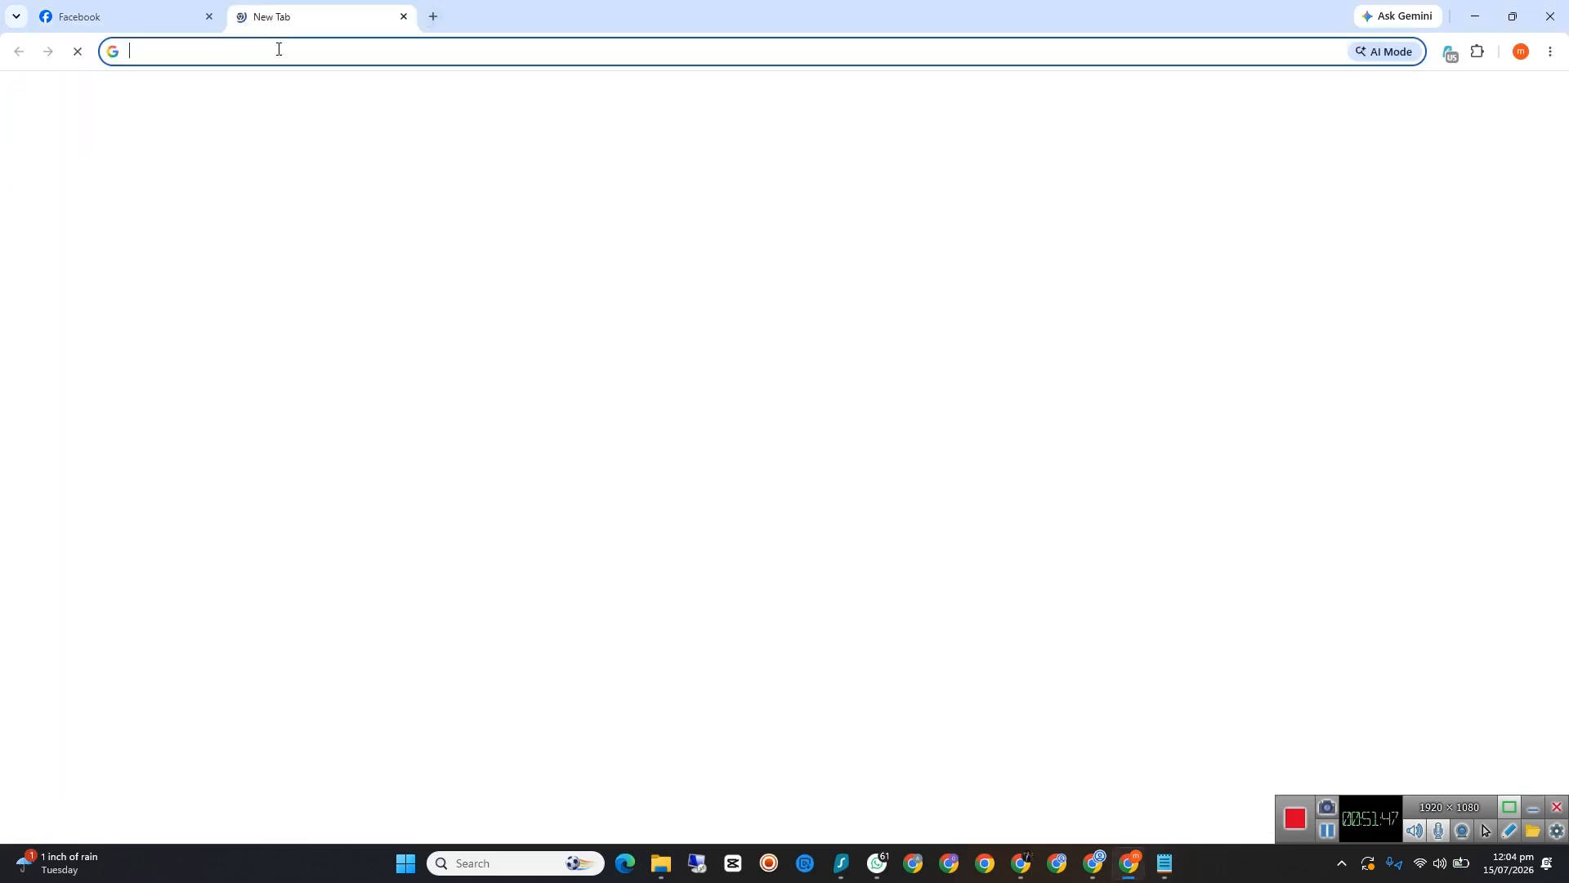
pyautogui.click(284, 51)
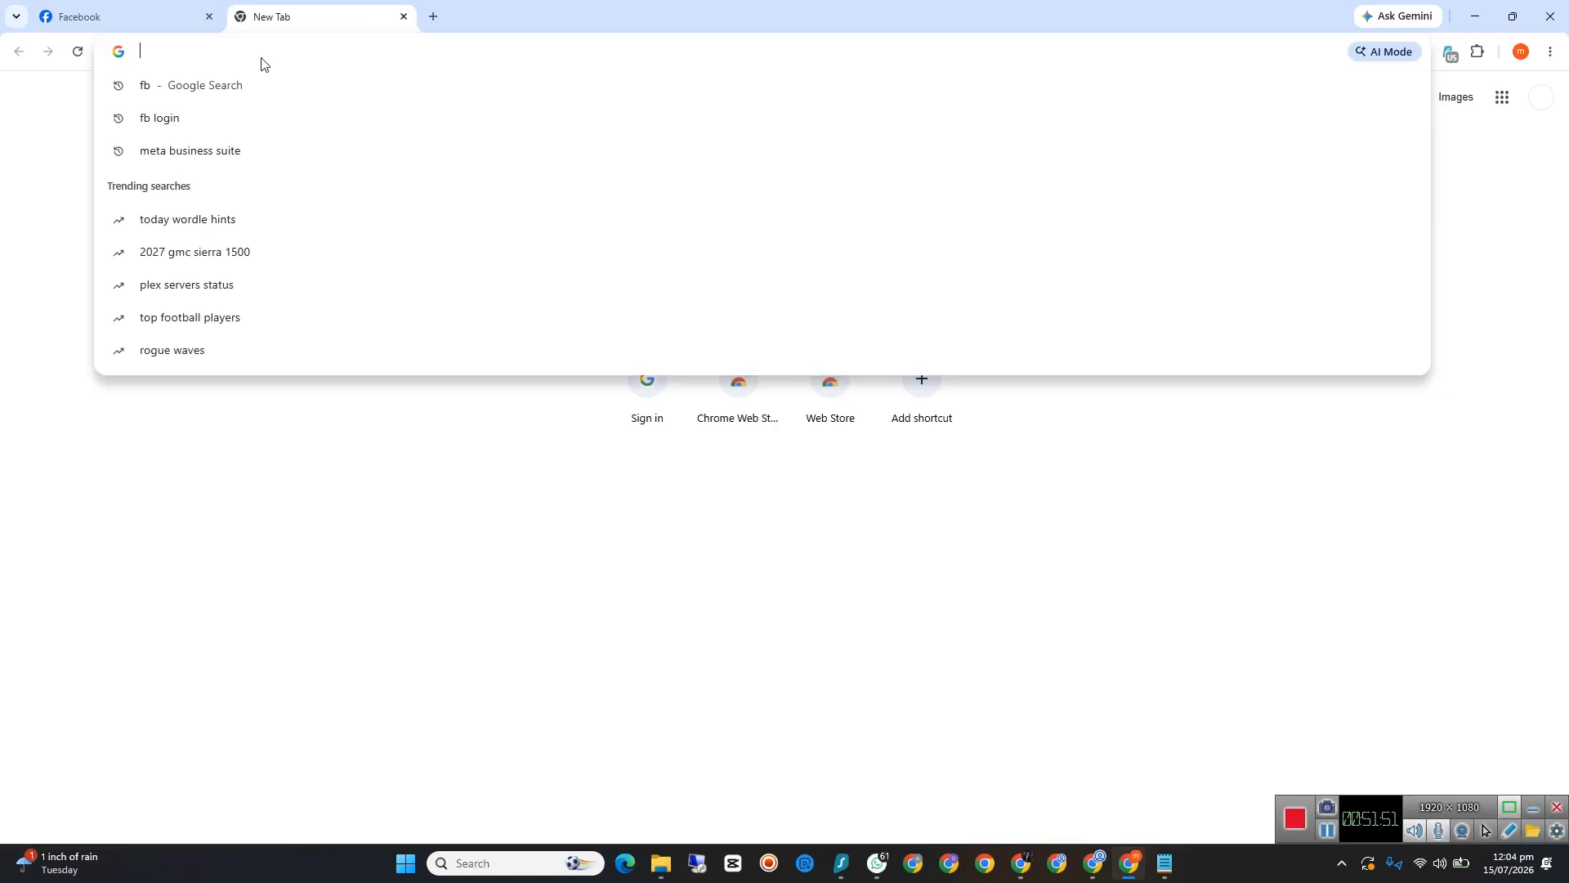
pyautogui.write('me')
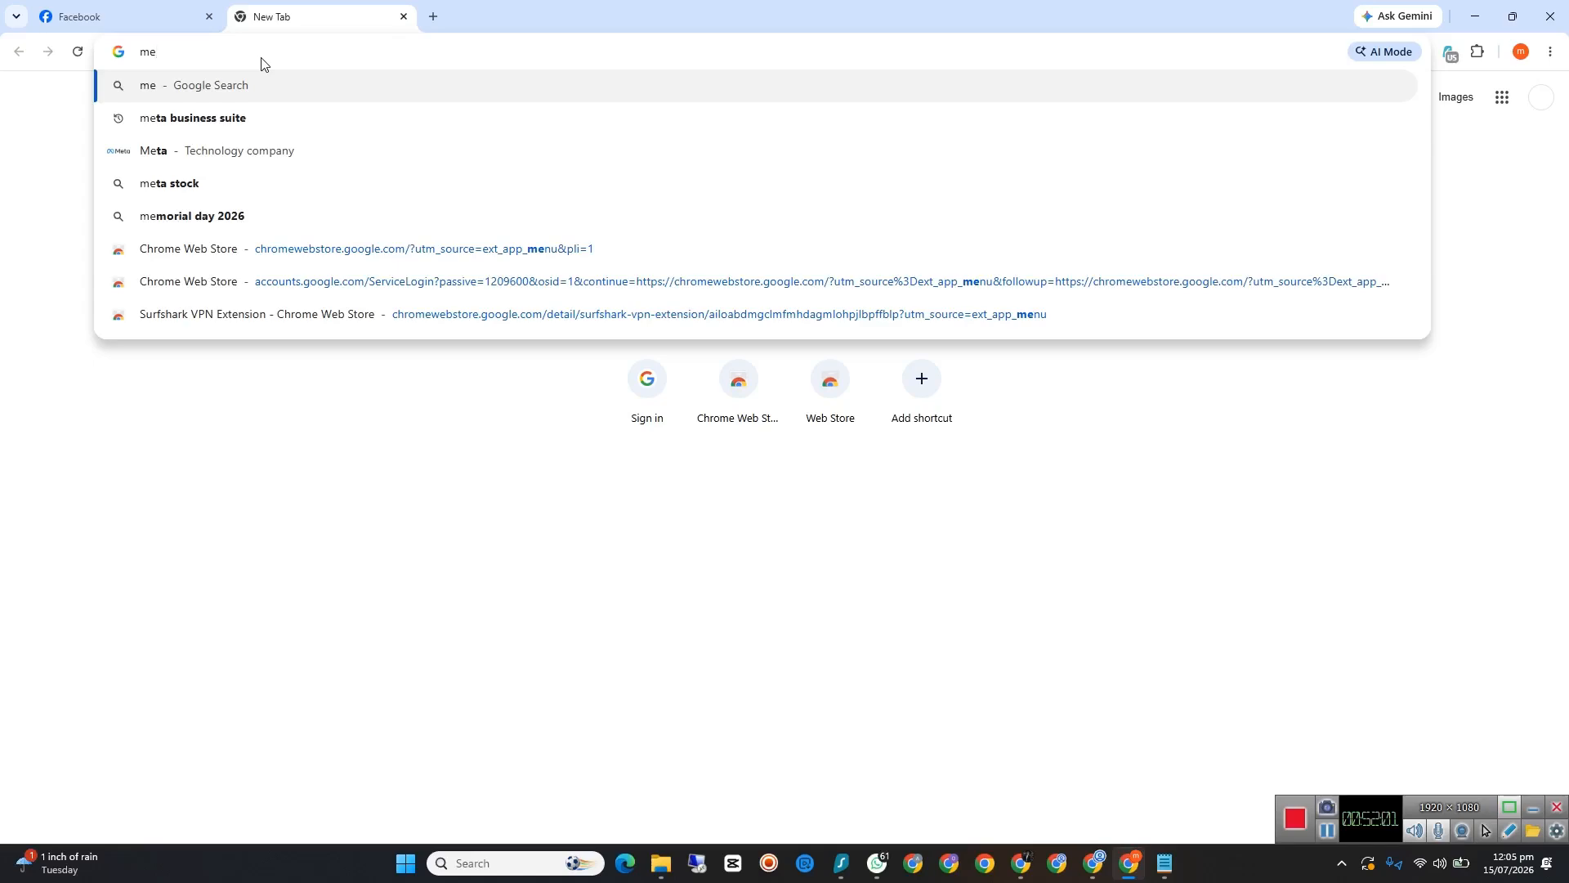
pyautogui.click(249, 119)
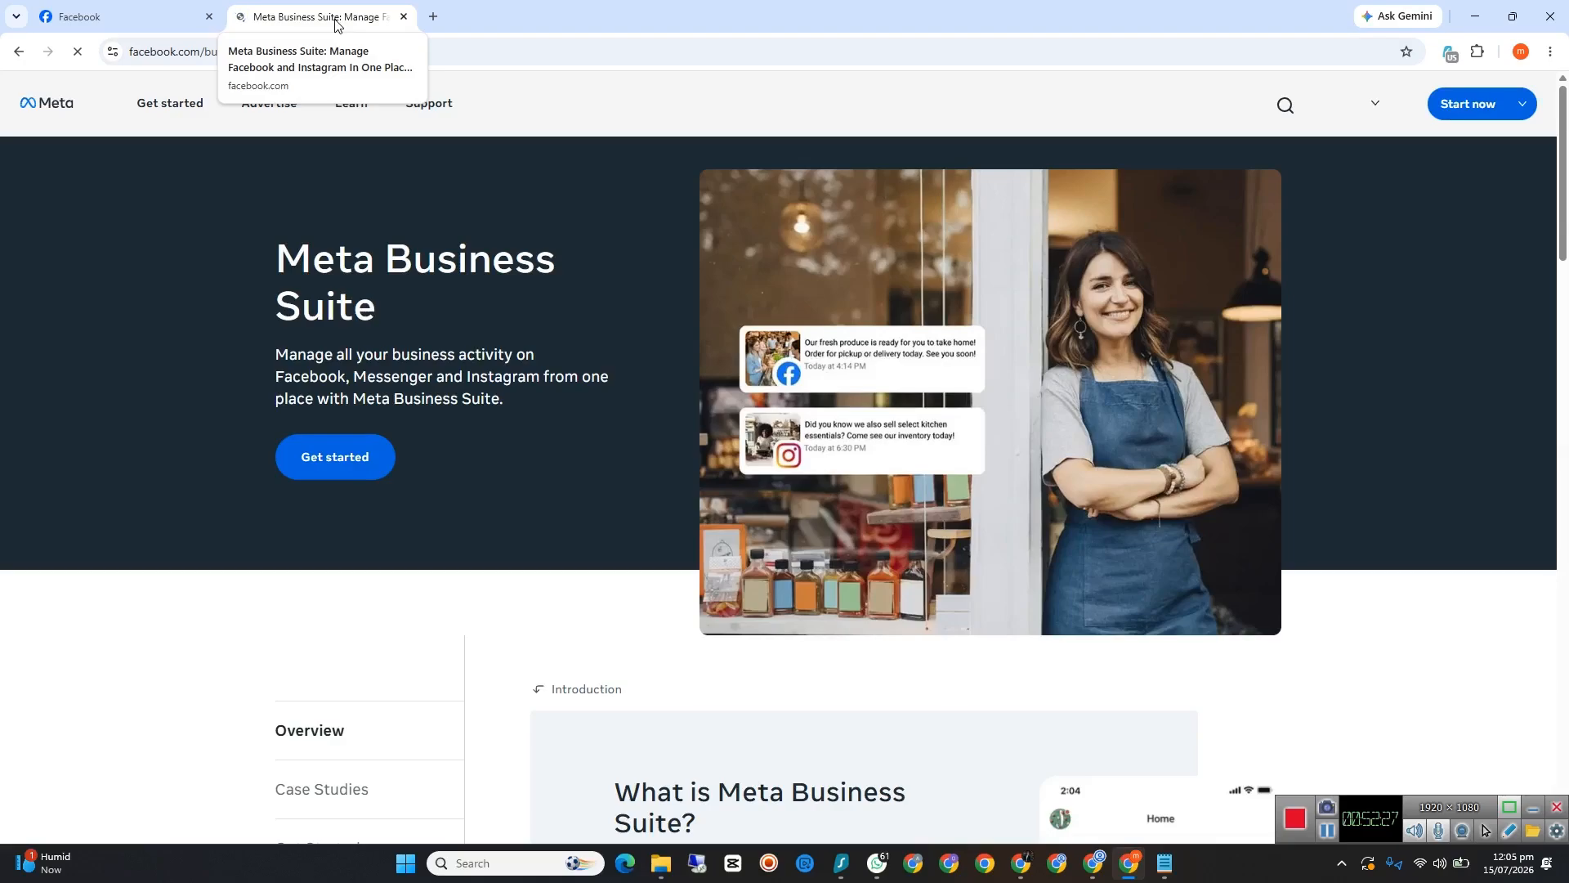
pyautogui.moveTo(1469, 106)
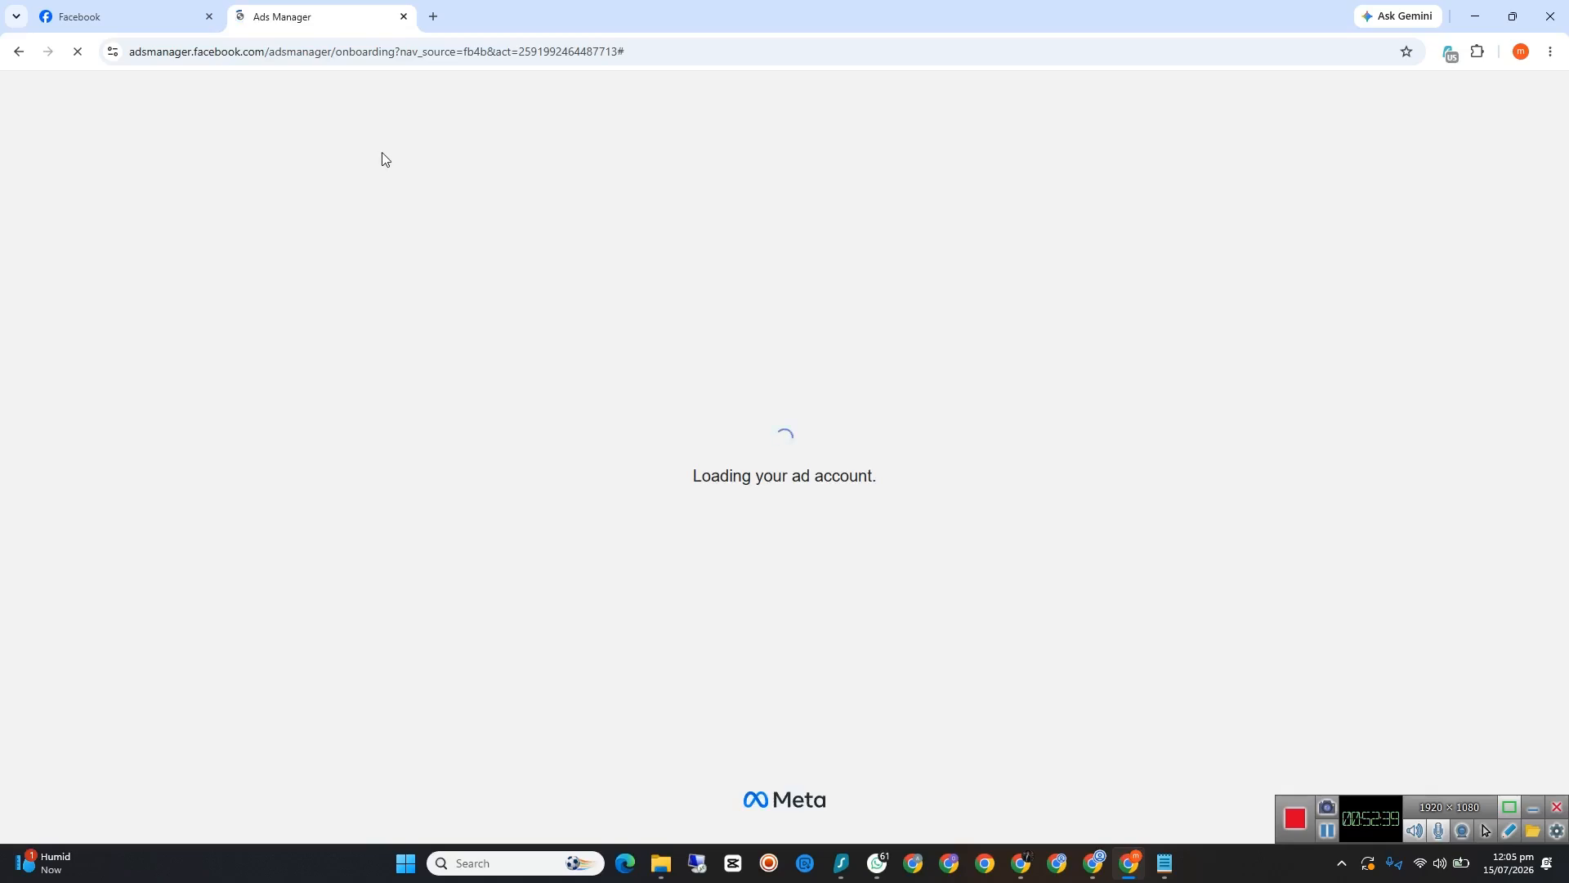
# Step: Search for meta business suite in a new tab and open the Meta Business Suite result in a separate tab
pyautogui.click(426, 21)
pyautogui.click(354, 60)
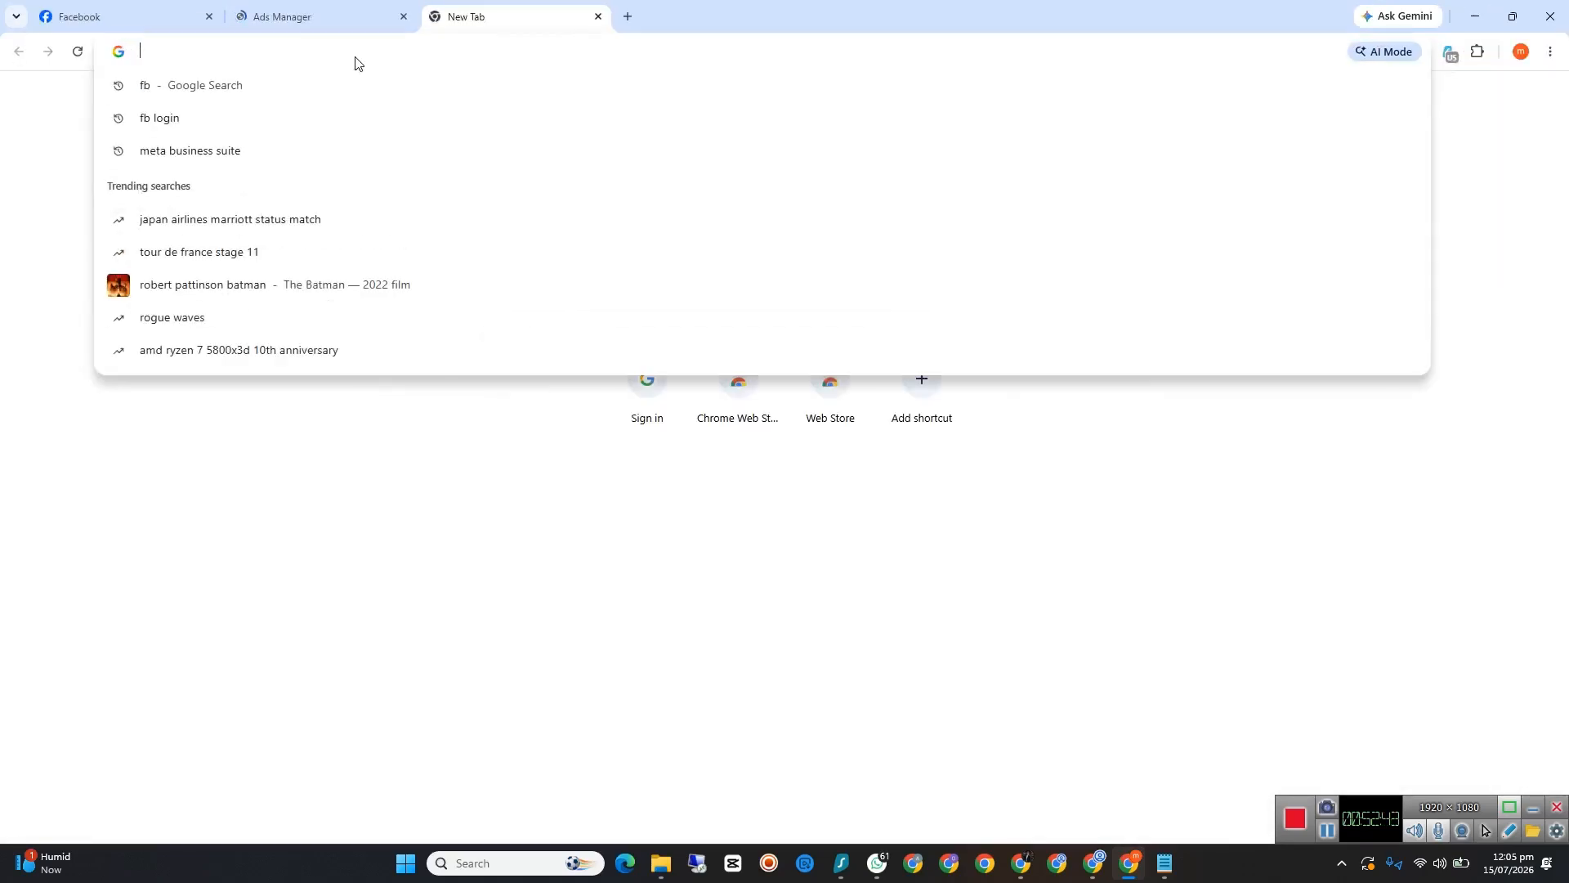
pyautogui.click(214, 161)
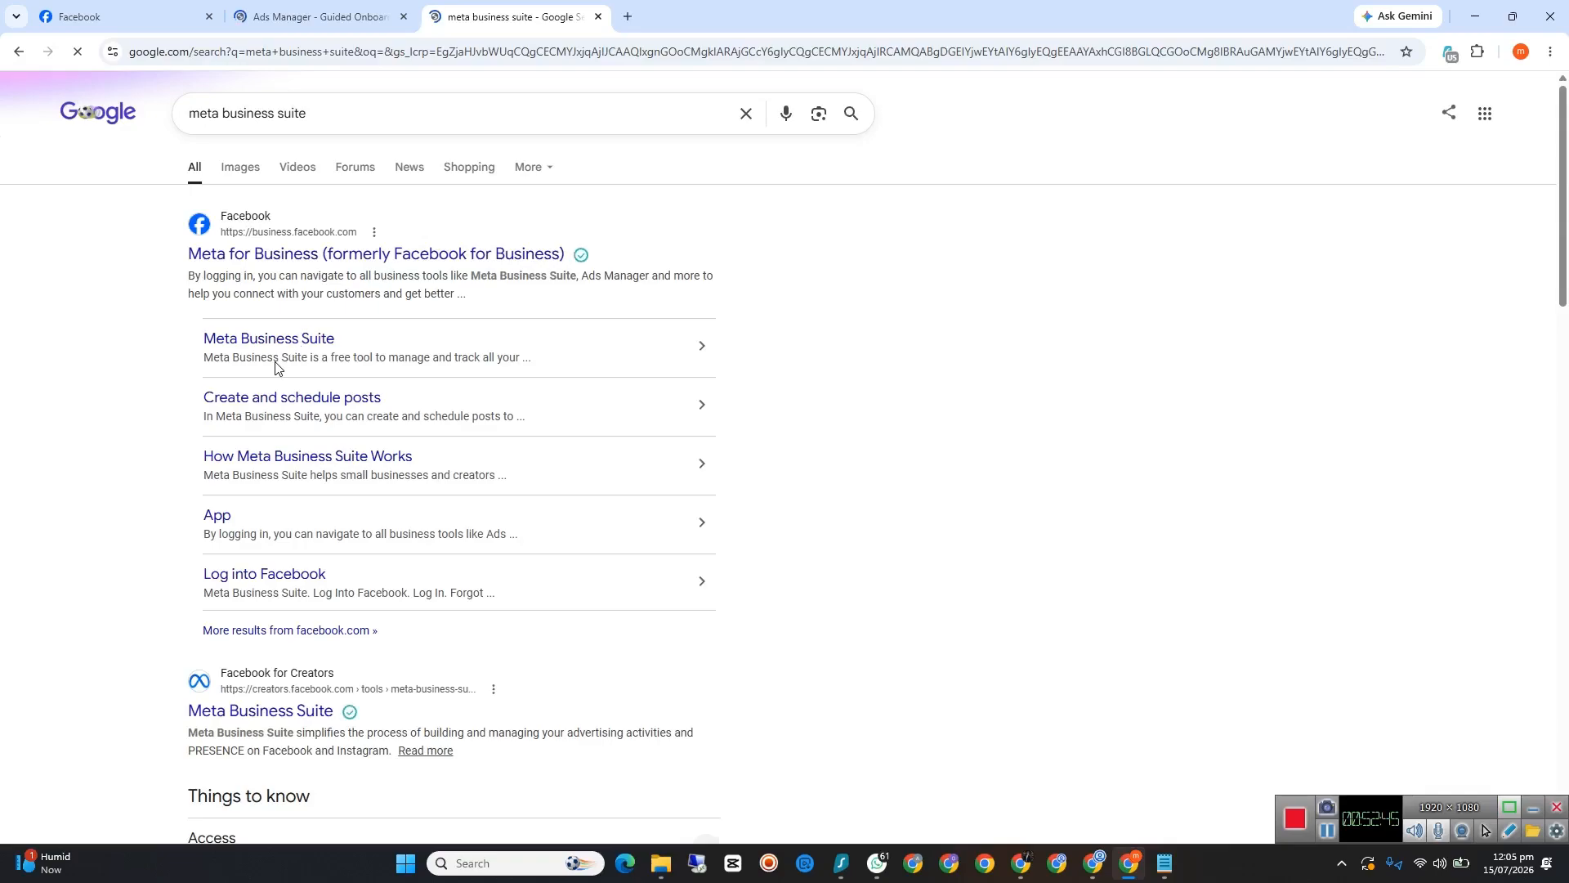
pyautogui.rightClick(295, 337)
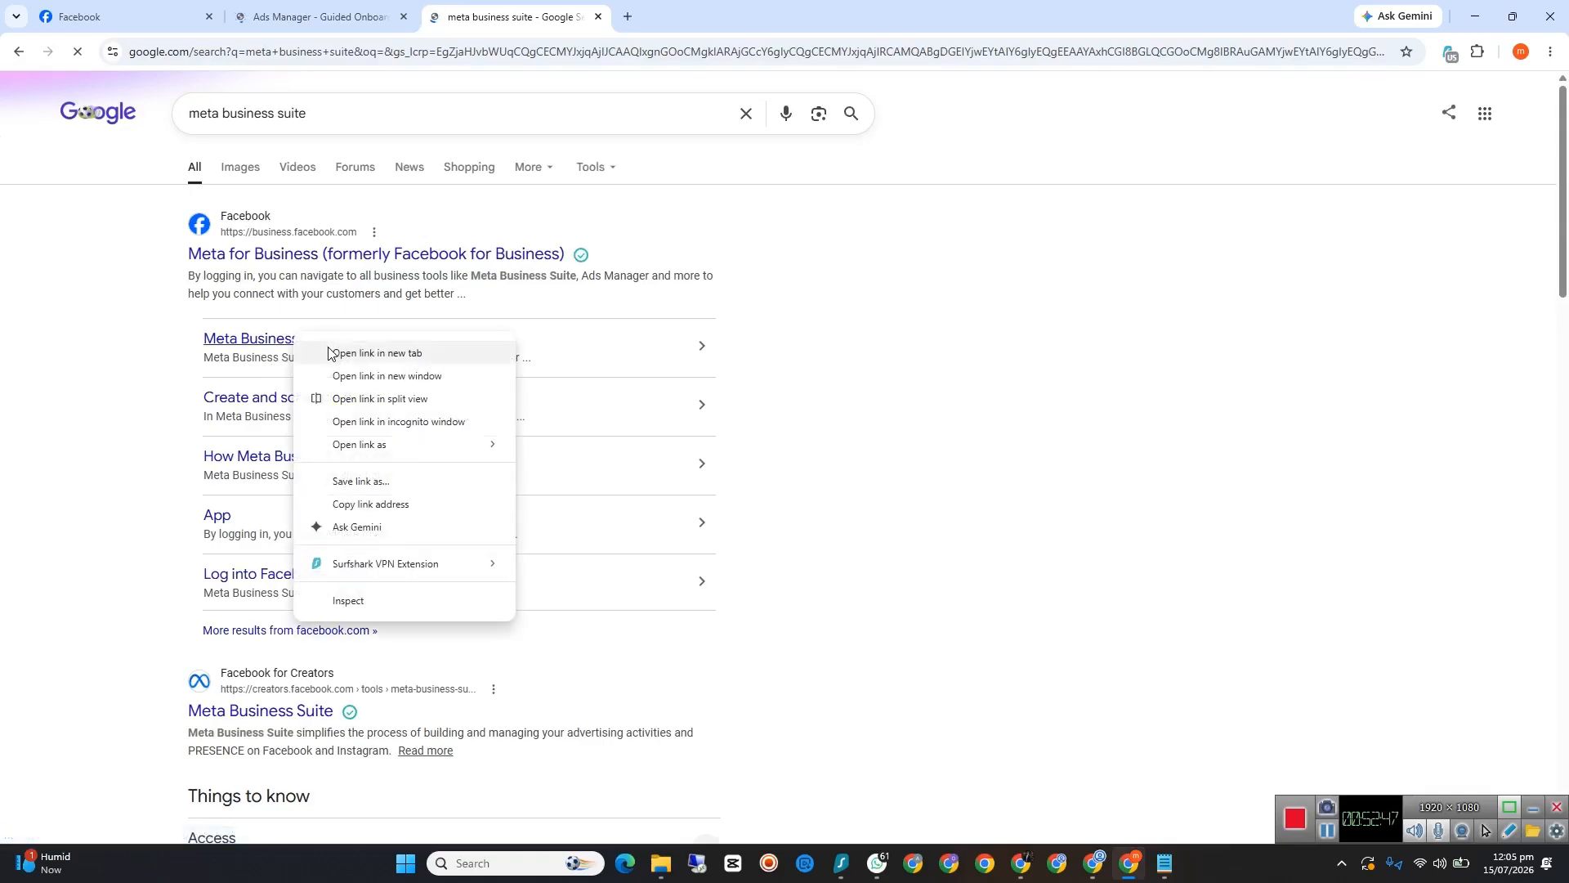
pyautogui.click(329, 353)
# Step: Return to Ads Manager, decline Memory Saver, dismiss the ad blocker notice, and accept Meta's non-discrimination policy
pyautogui.click(351, 16)
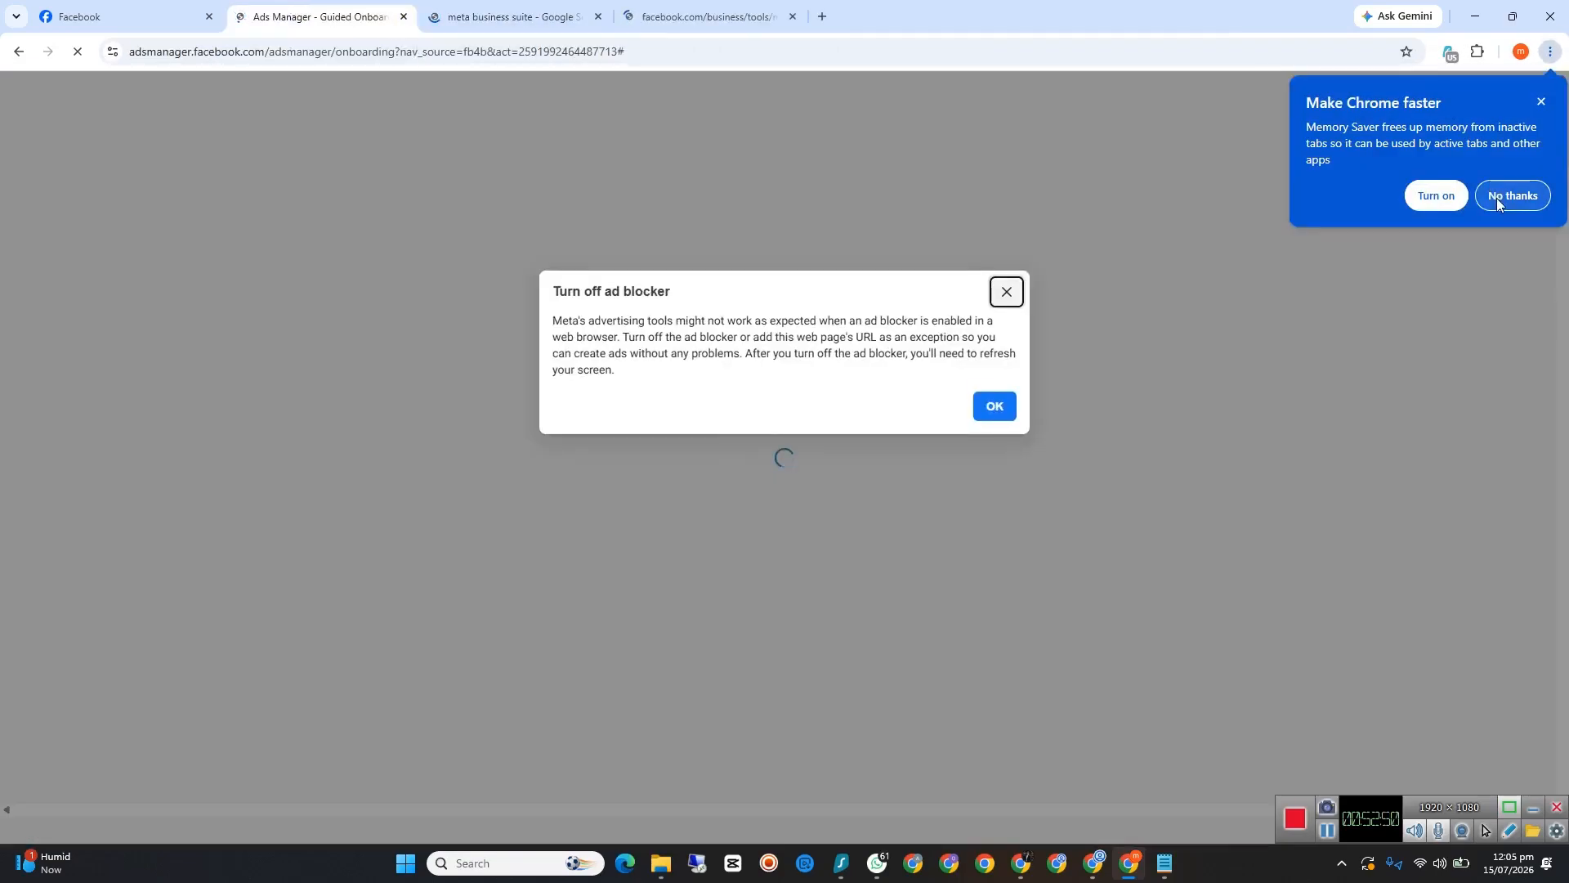
pyautogui.click(1510, 194)
pyautogui.click(991, 402)
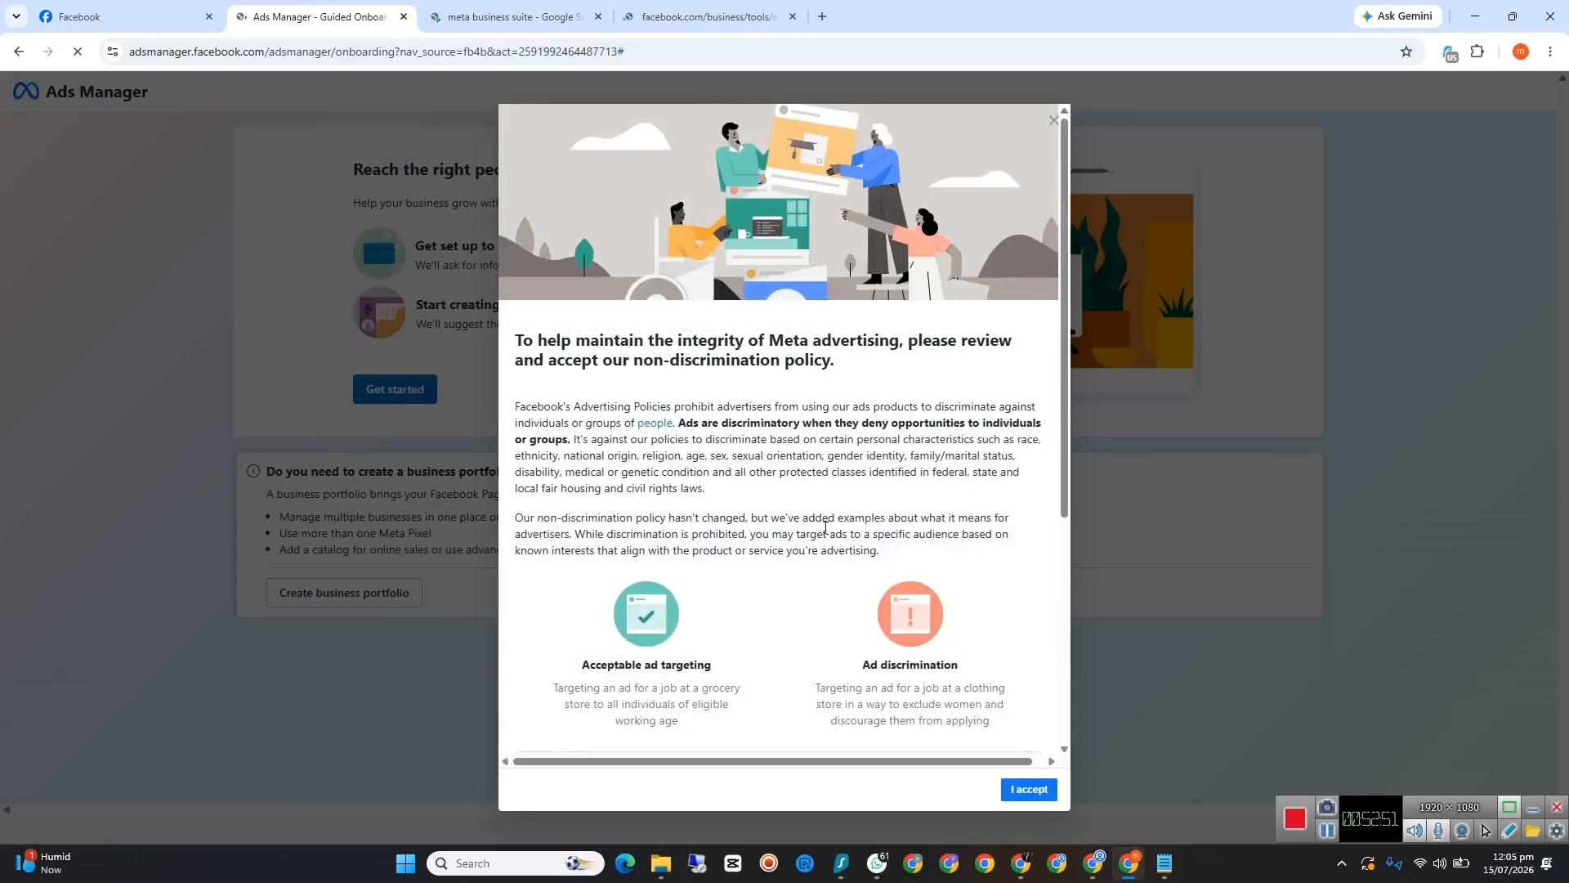
pyautogui.click(1029, 789)
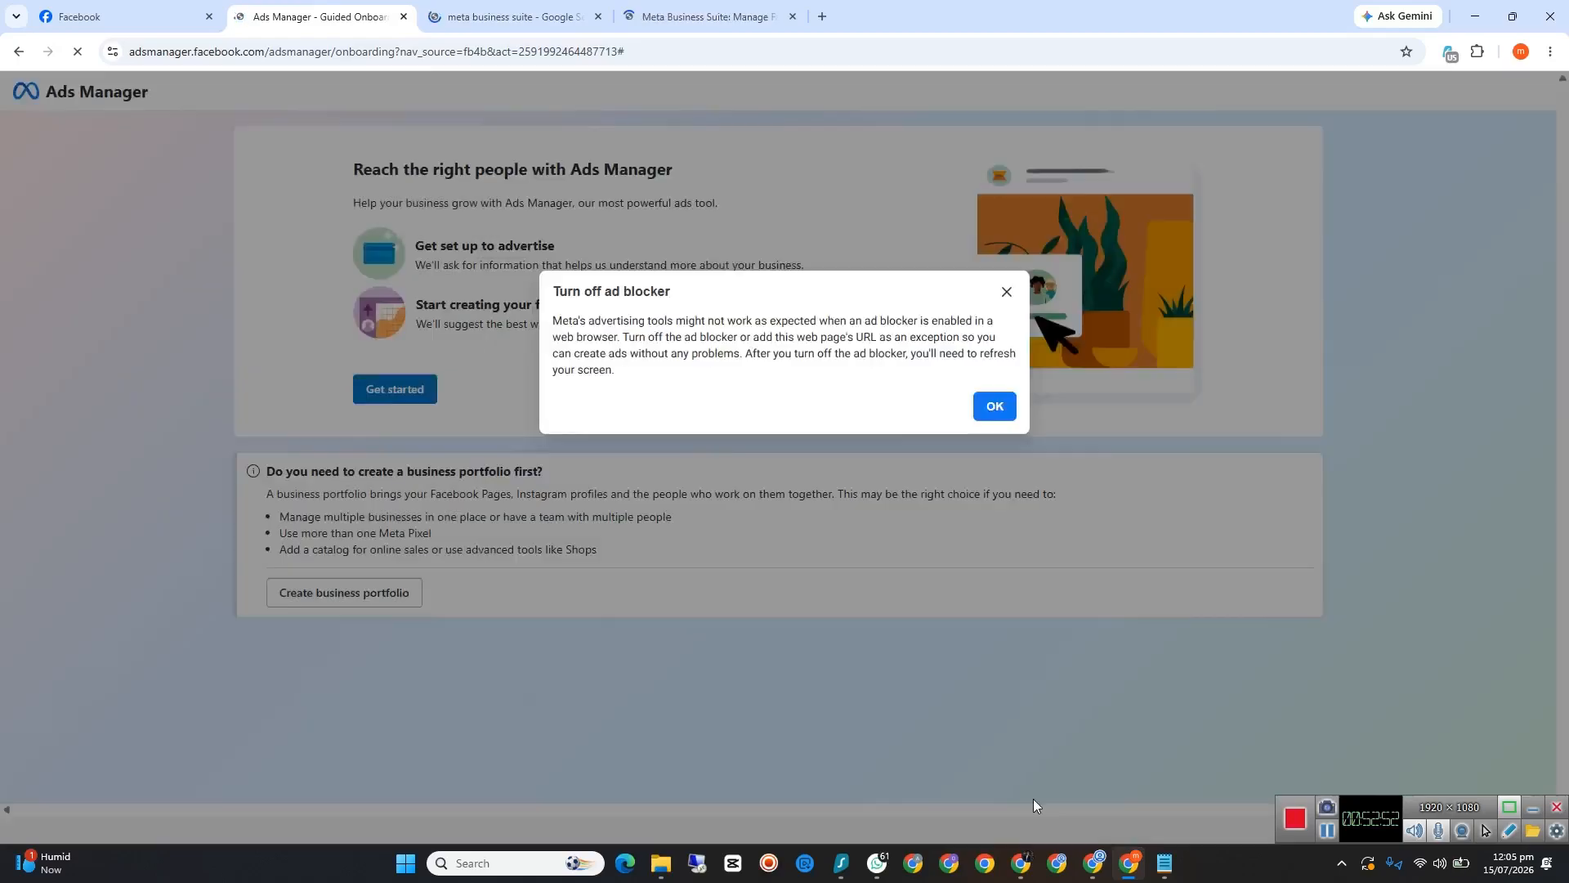
pyautogui.click(989, 410)
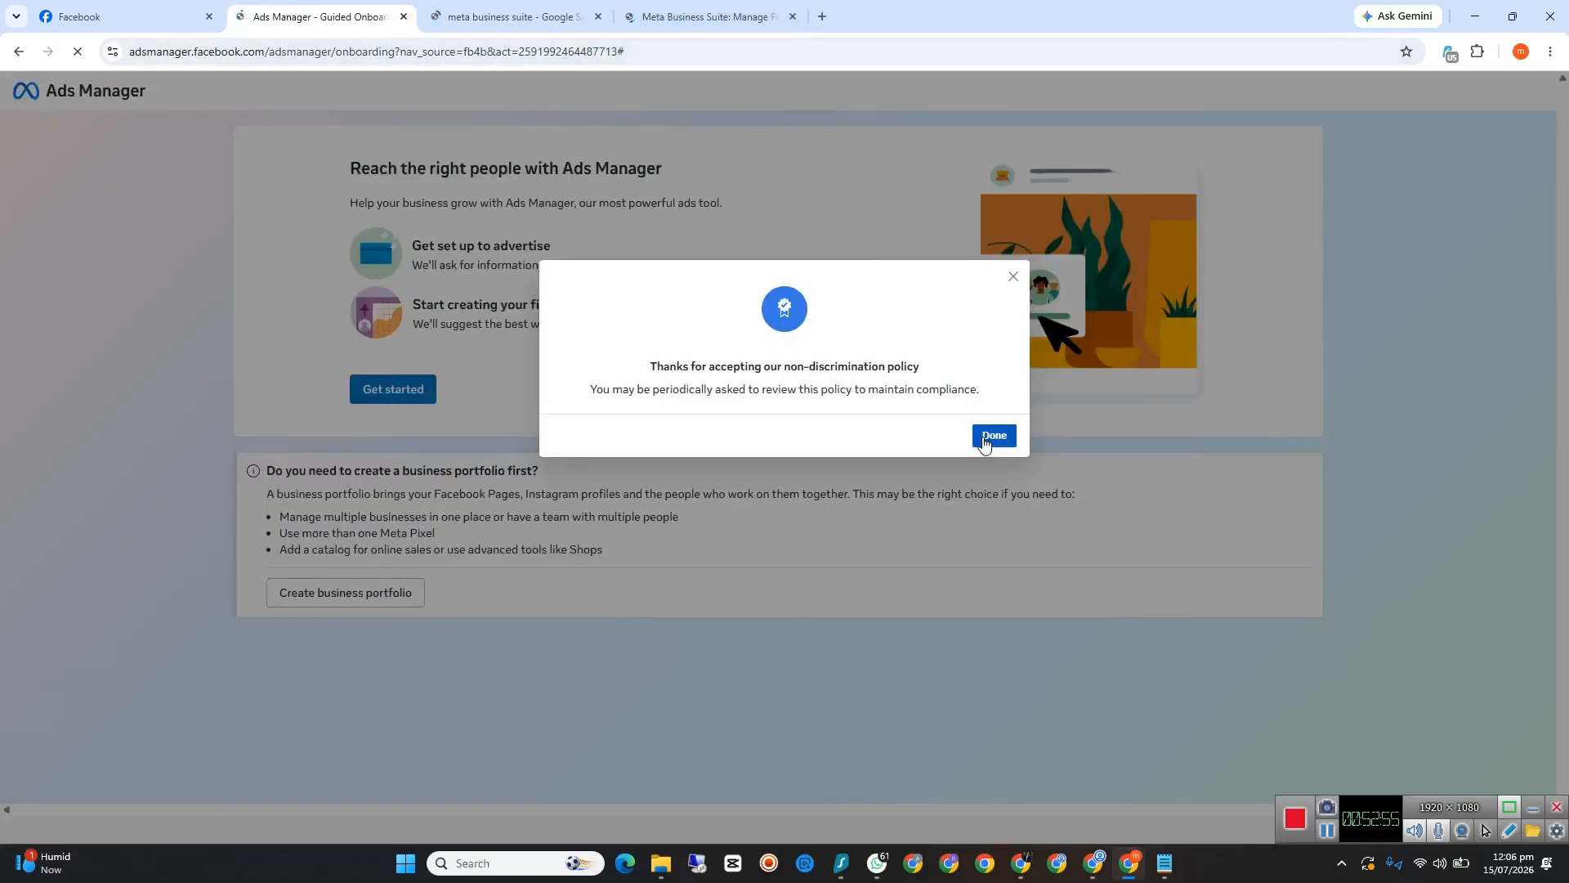
pyautogui.click(993, 435)
# Step: Close the Ads Manager tab, try to start Meta Business Suite from its product page, and close the page that opens
pyautogui.click(678, 16)
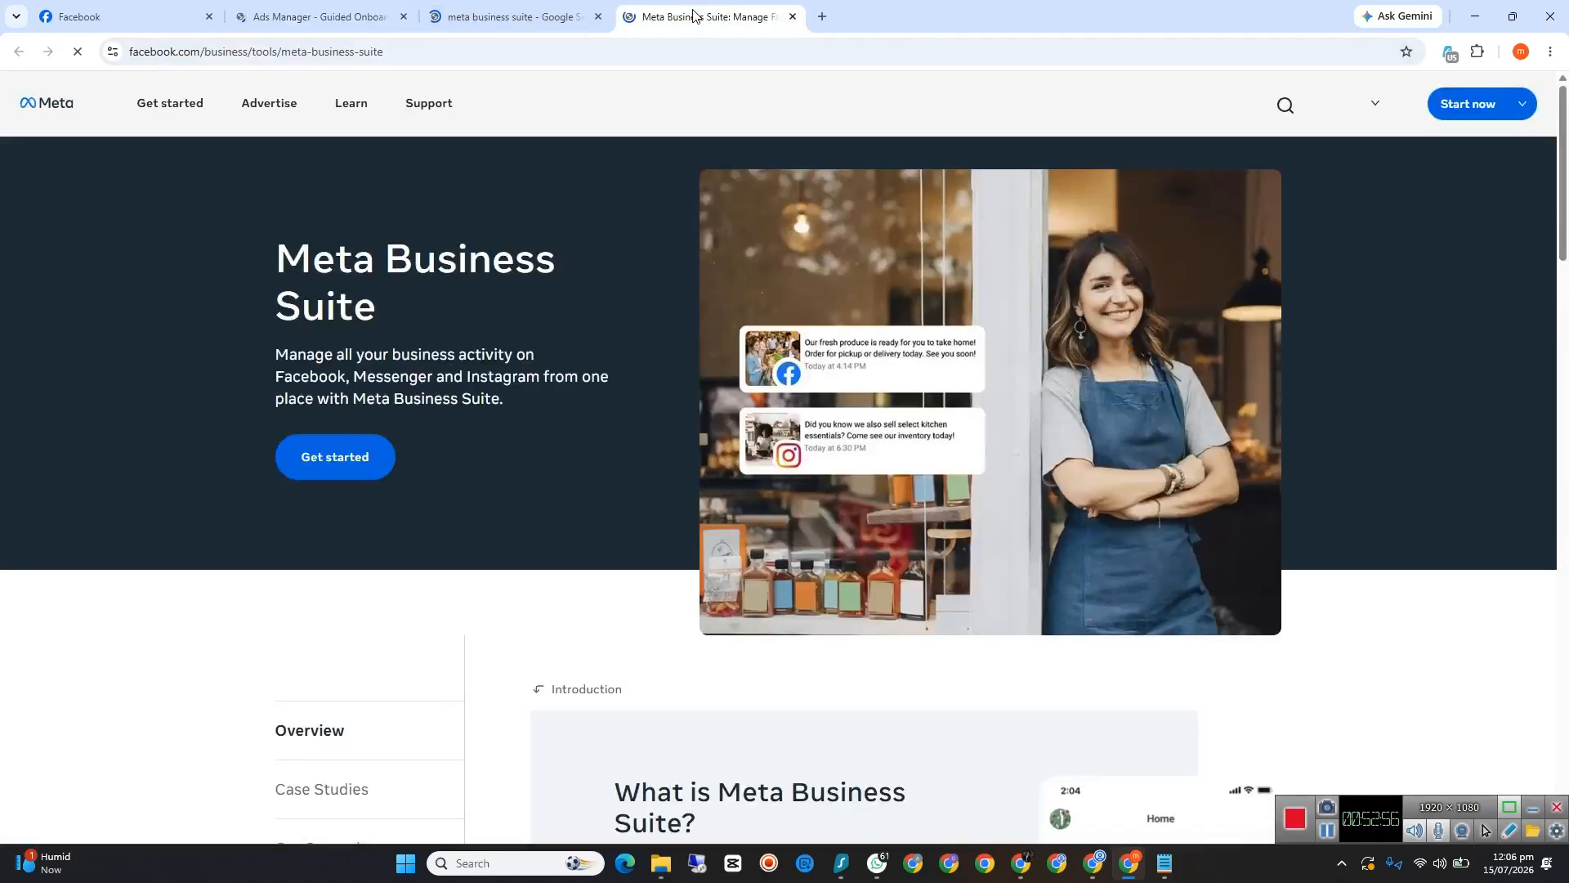
pyautogui.click(402, 16)
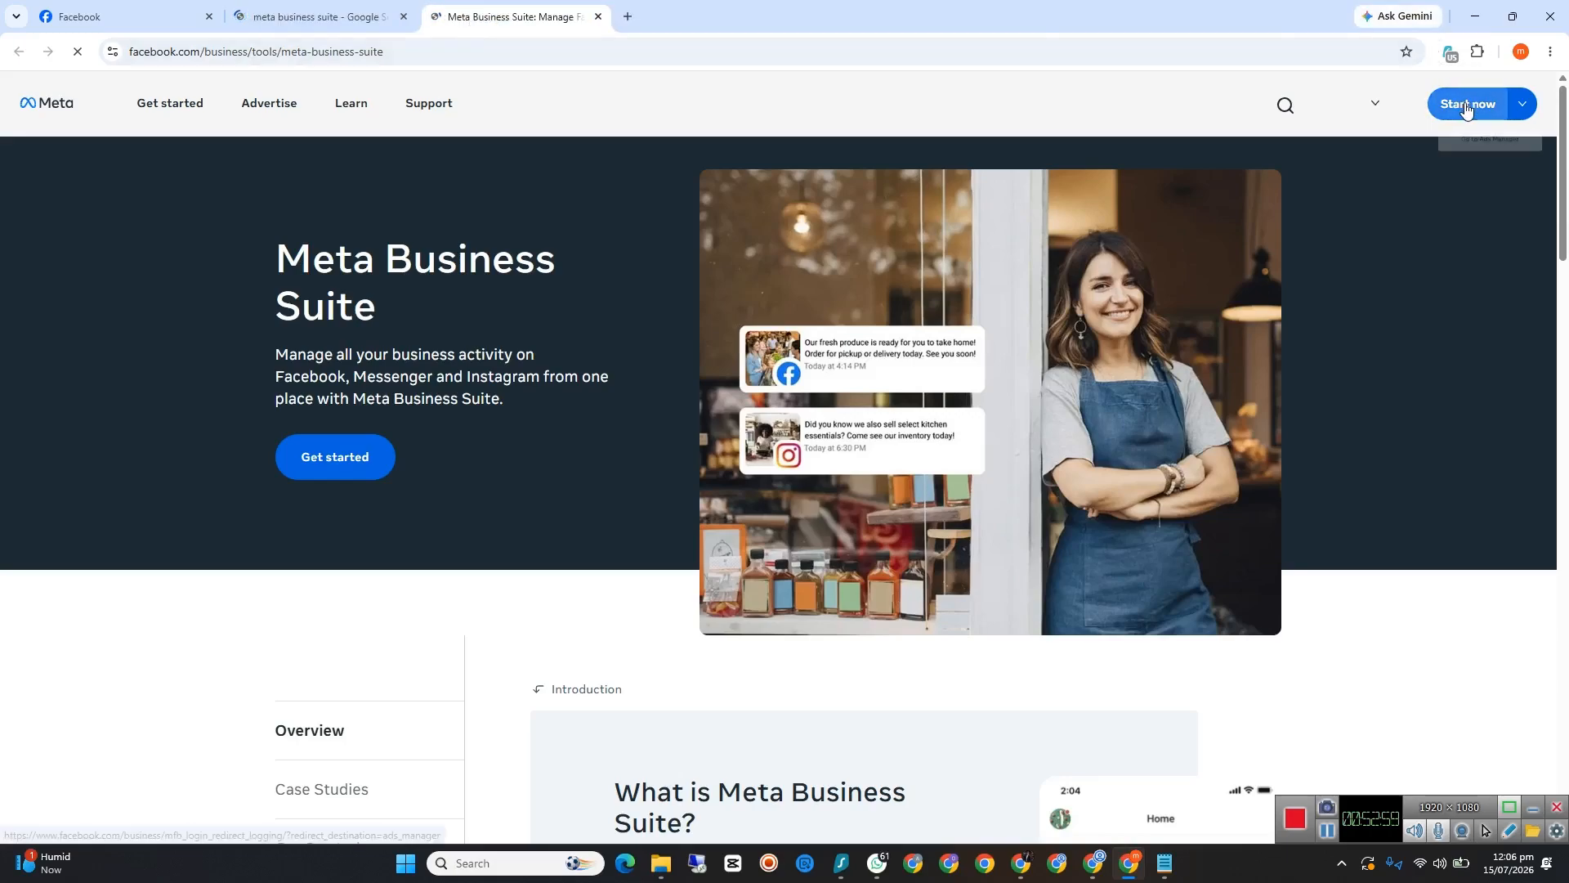
pyautogui.click(1520, 108)
pyautogui.click(1520, 108)
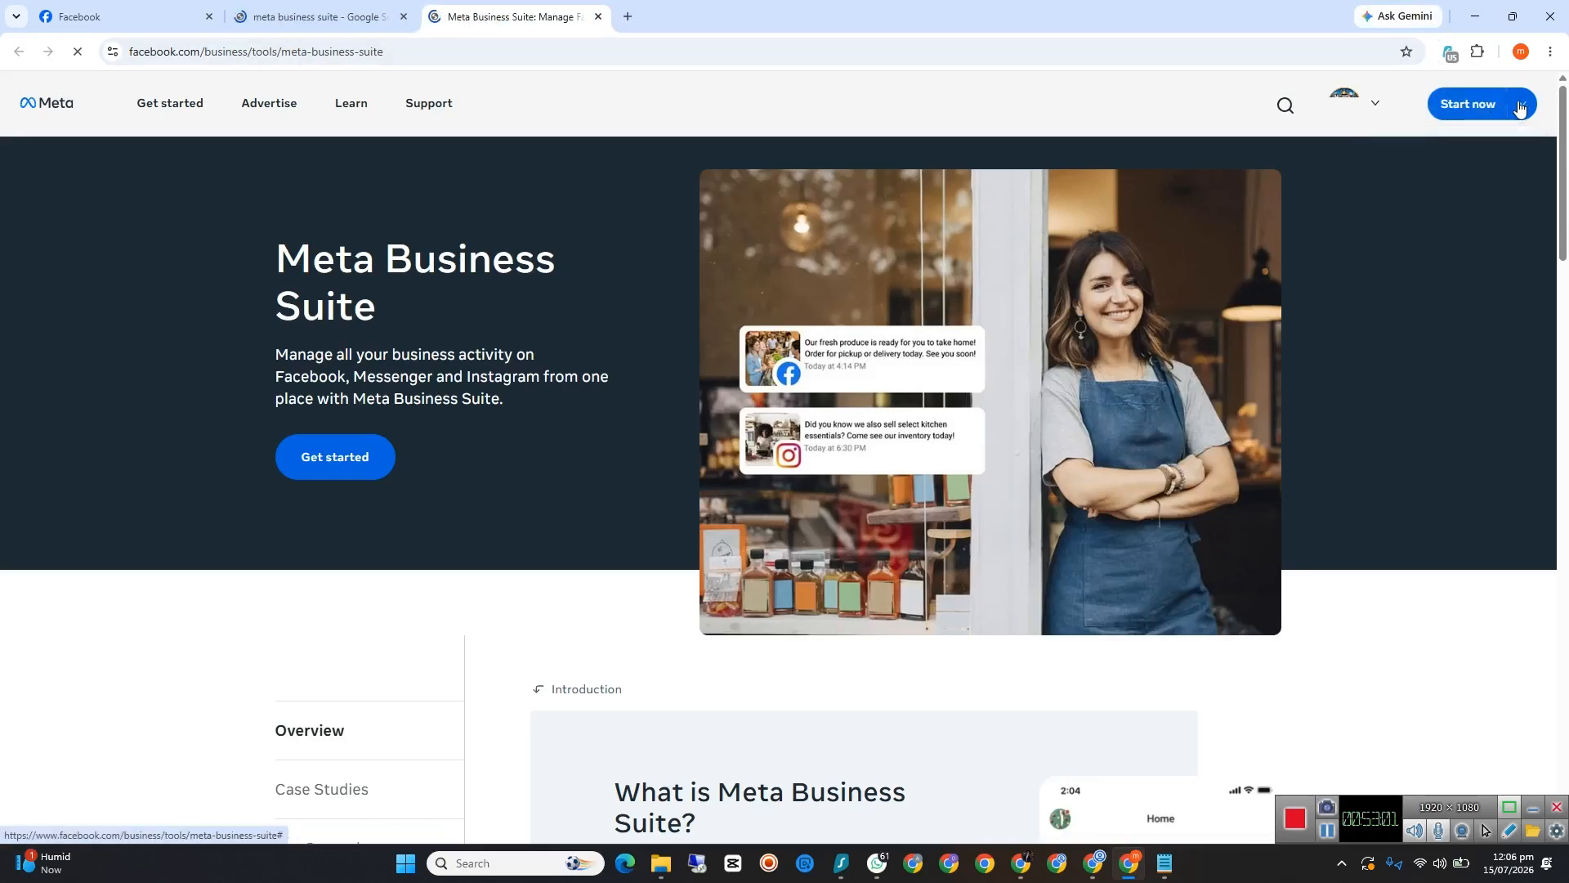
pyautogui.click(1520, 108)
pyautogui.click(1477, 107)
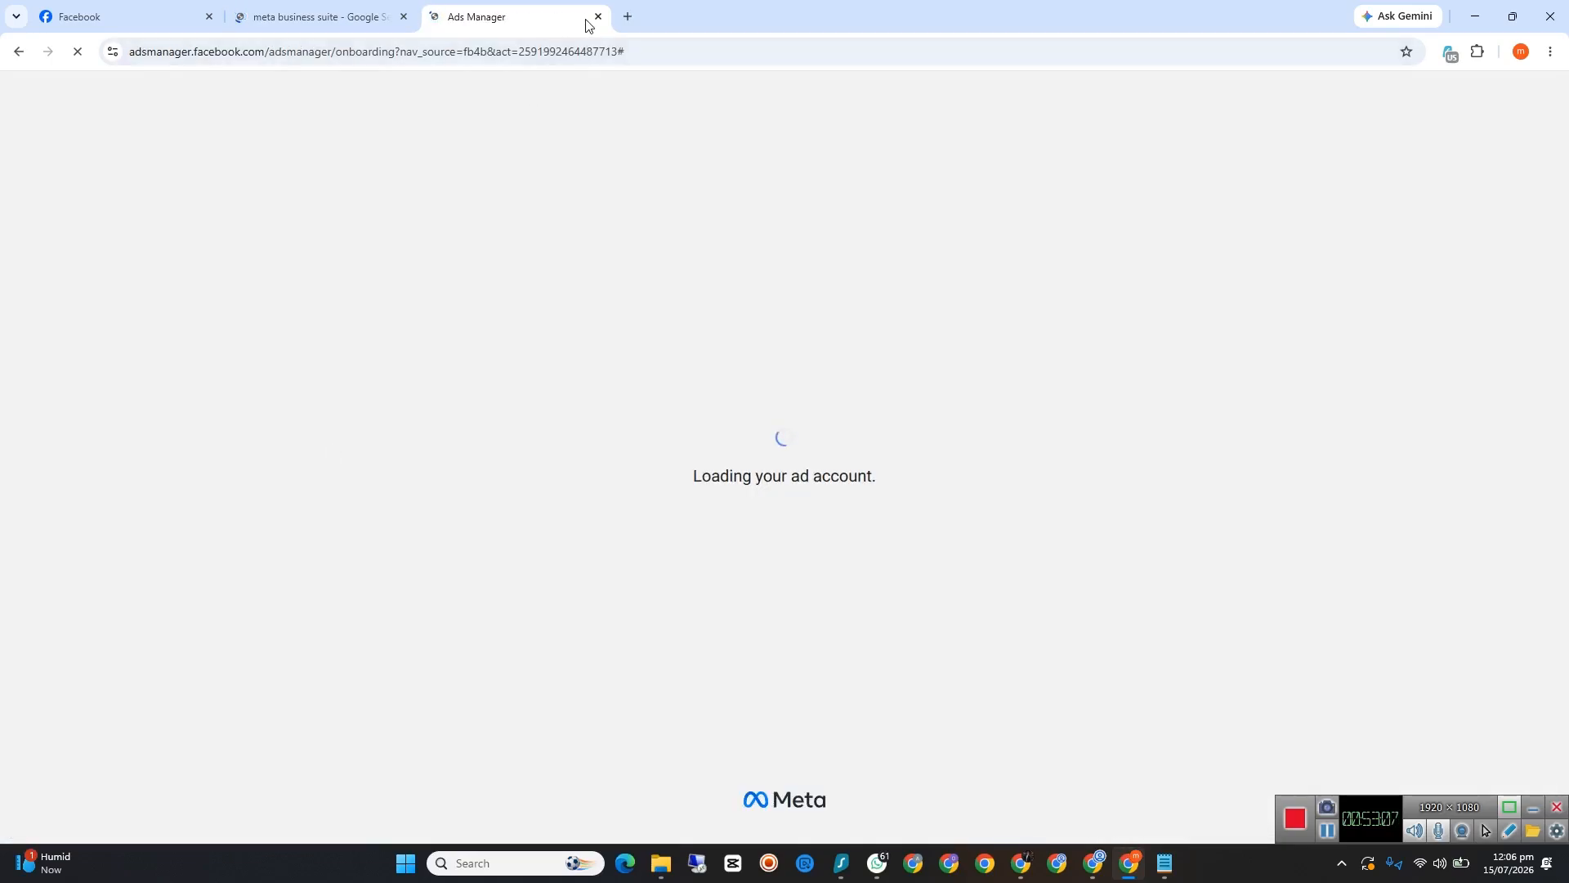
pyautogui.hotkey('ctrl', 'w')
# Step: Switch Facebook from the CurbVault USA page to the owner's personal profile
pyautogui.click(71, 17)
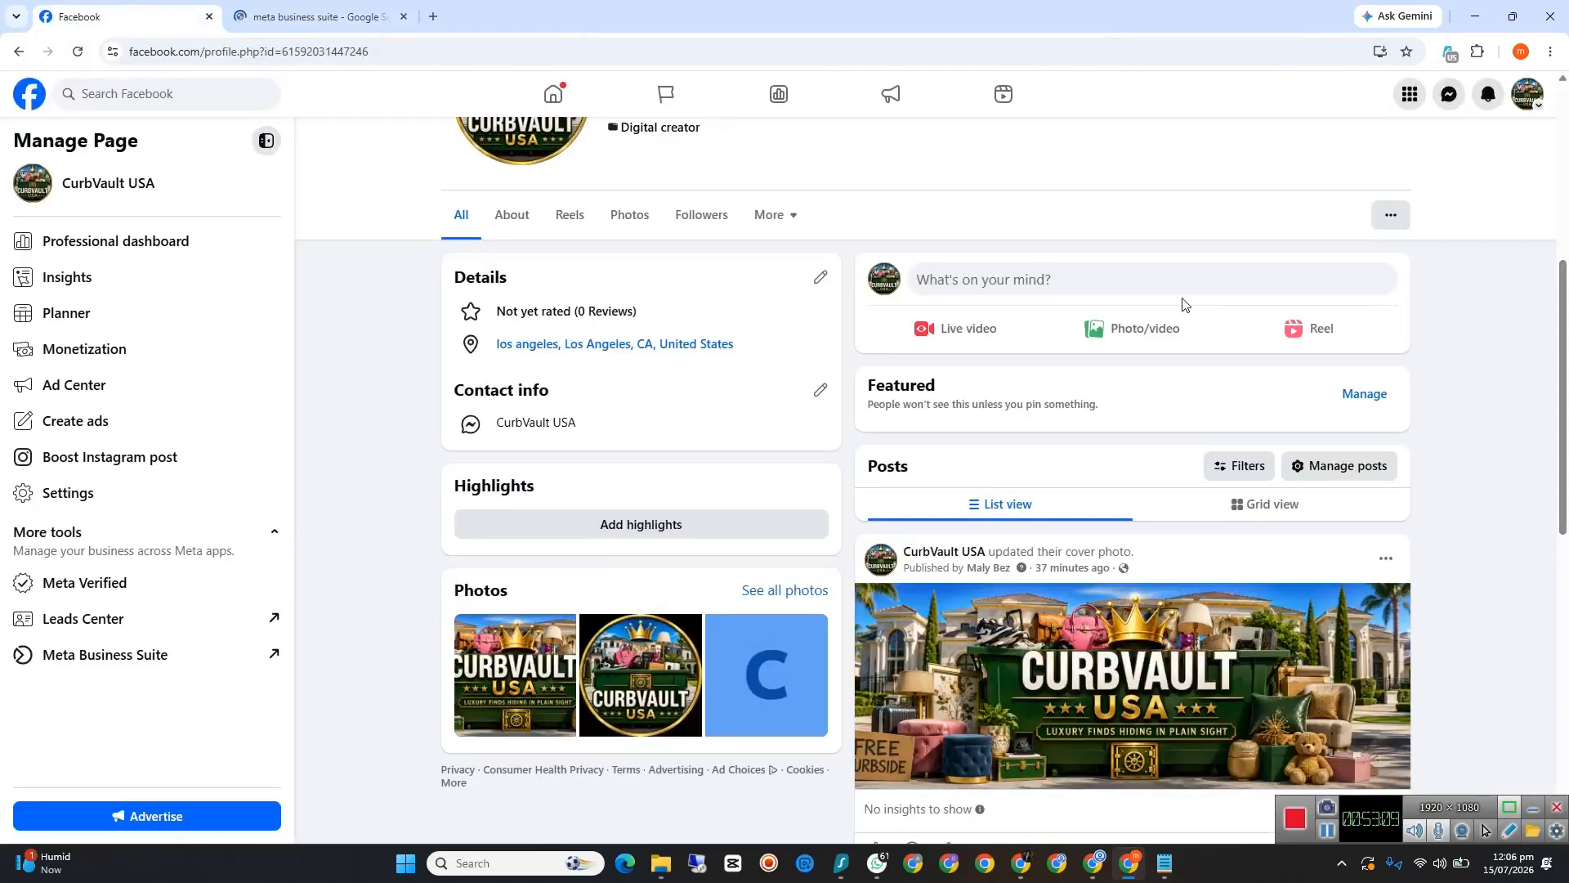
pyautogui.click(1532, 105)
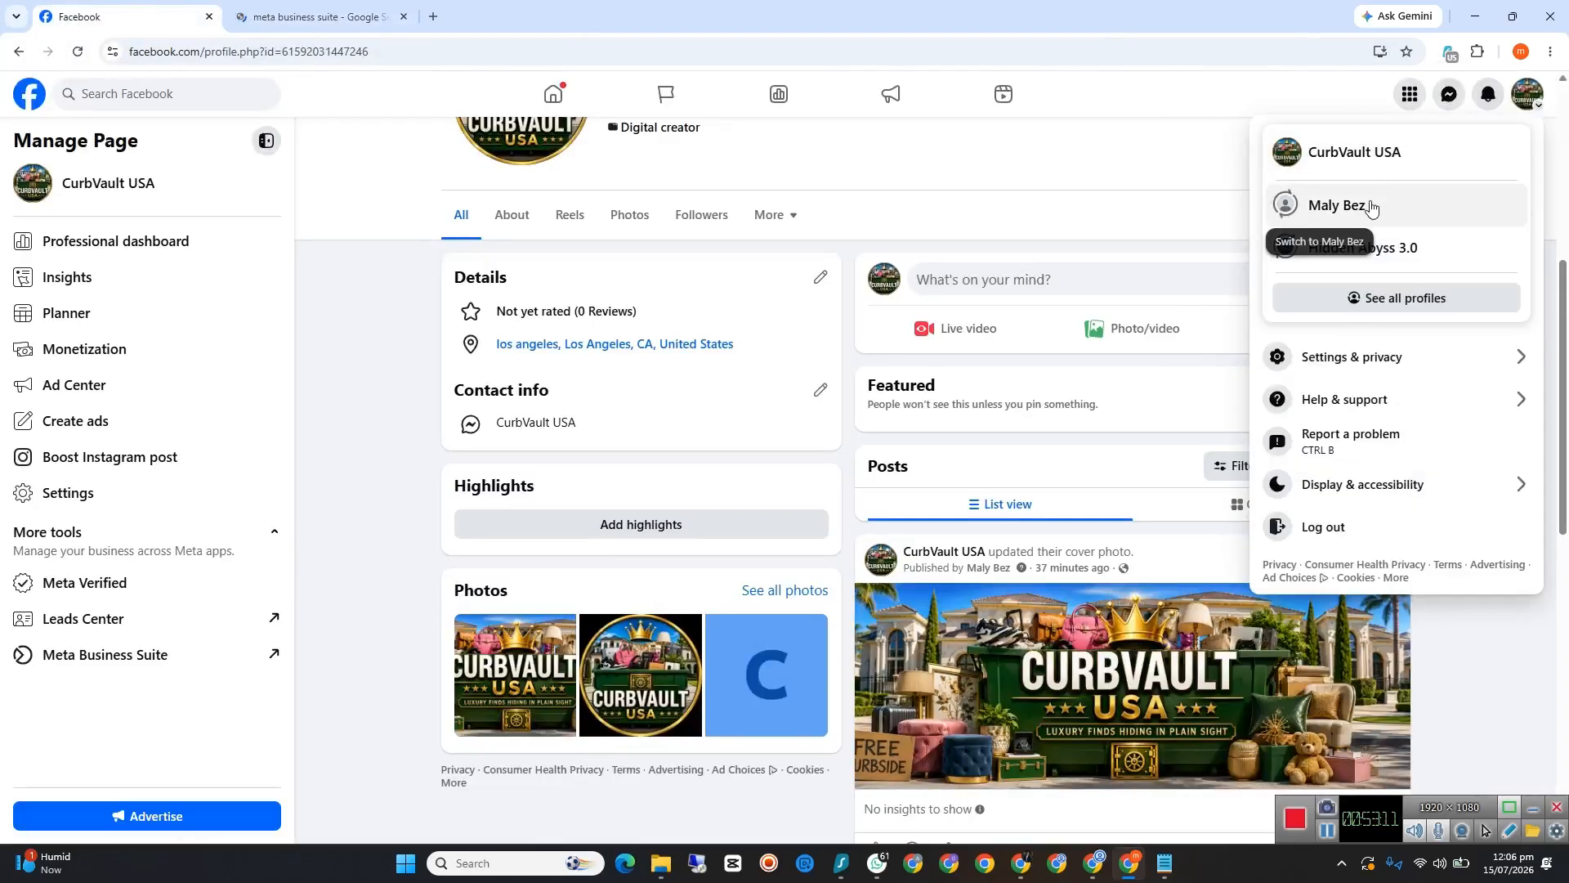
pyautogui.click(1373, 206)
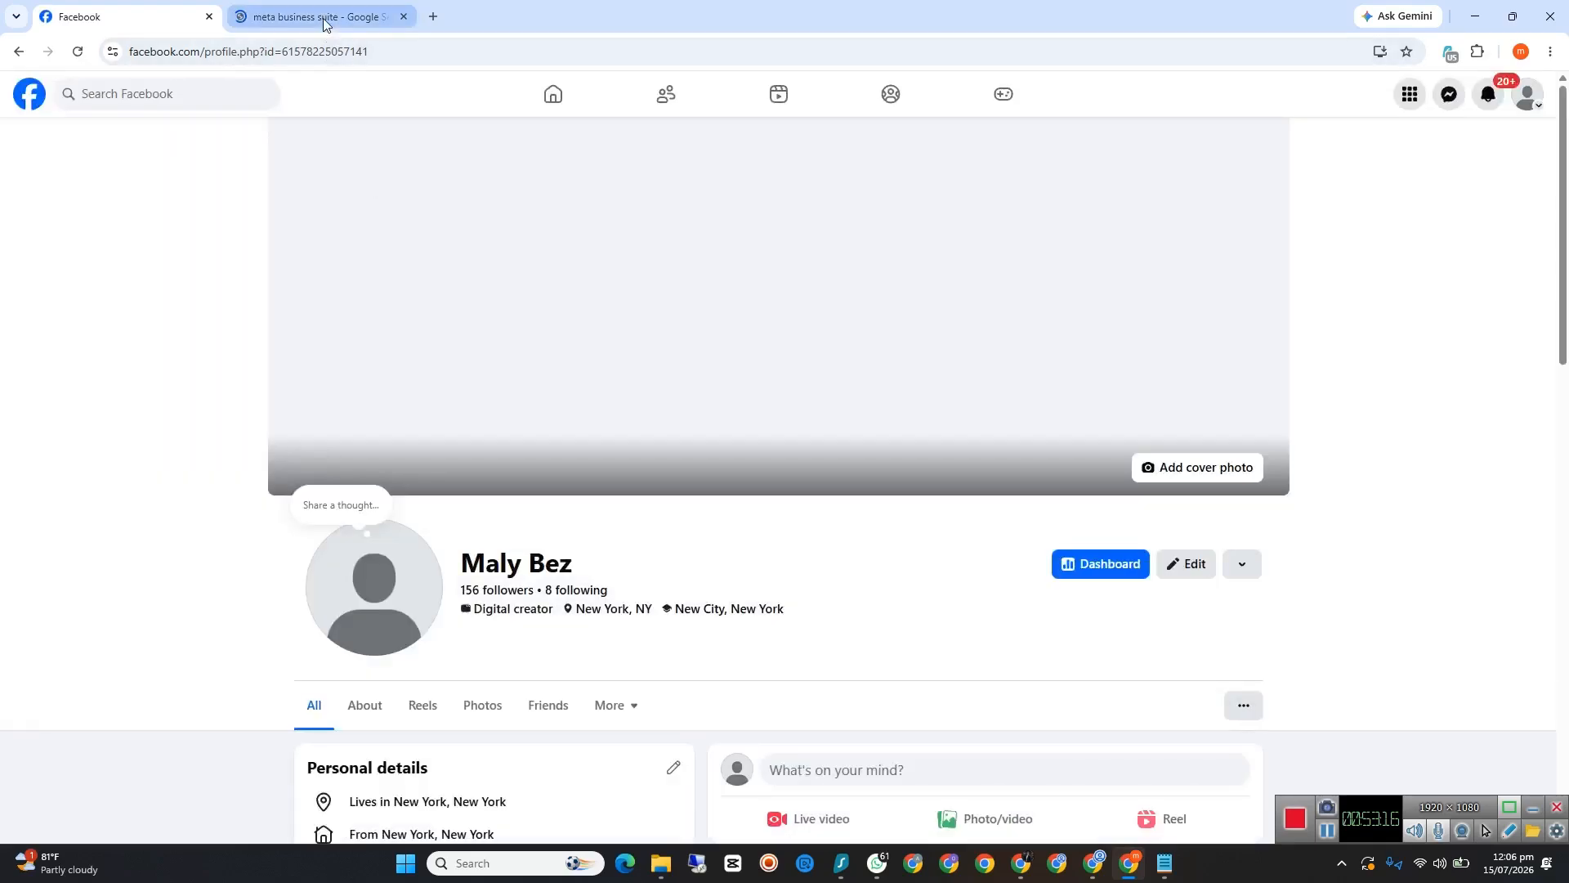
# Step: Open the Meta Business Suite result from the Google search and try its Start now option under the personal profile
pyautogui.click(322, 18)
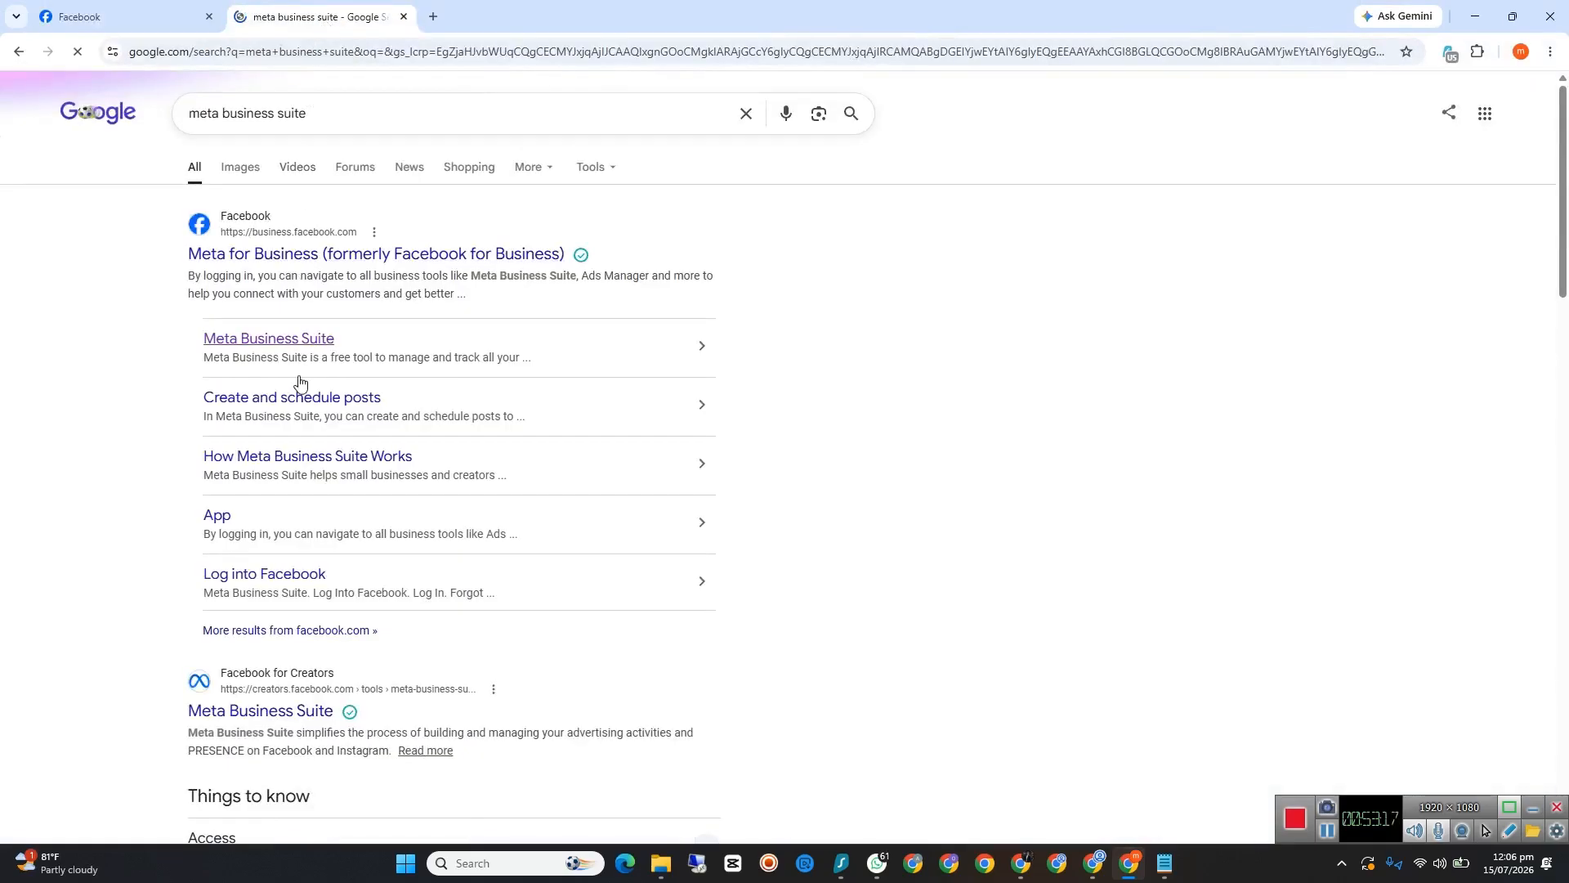
pyautogui.click(334, 340)
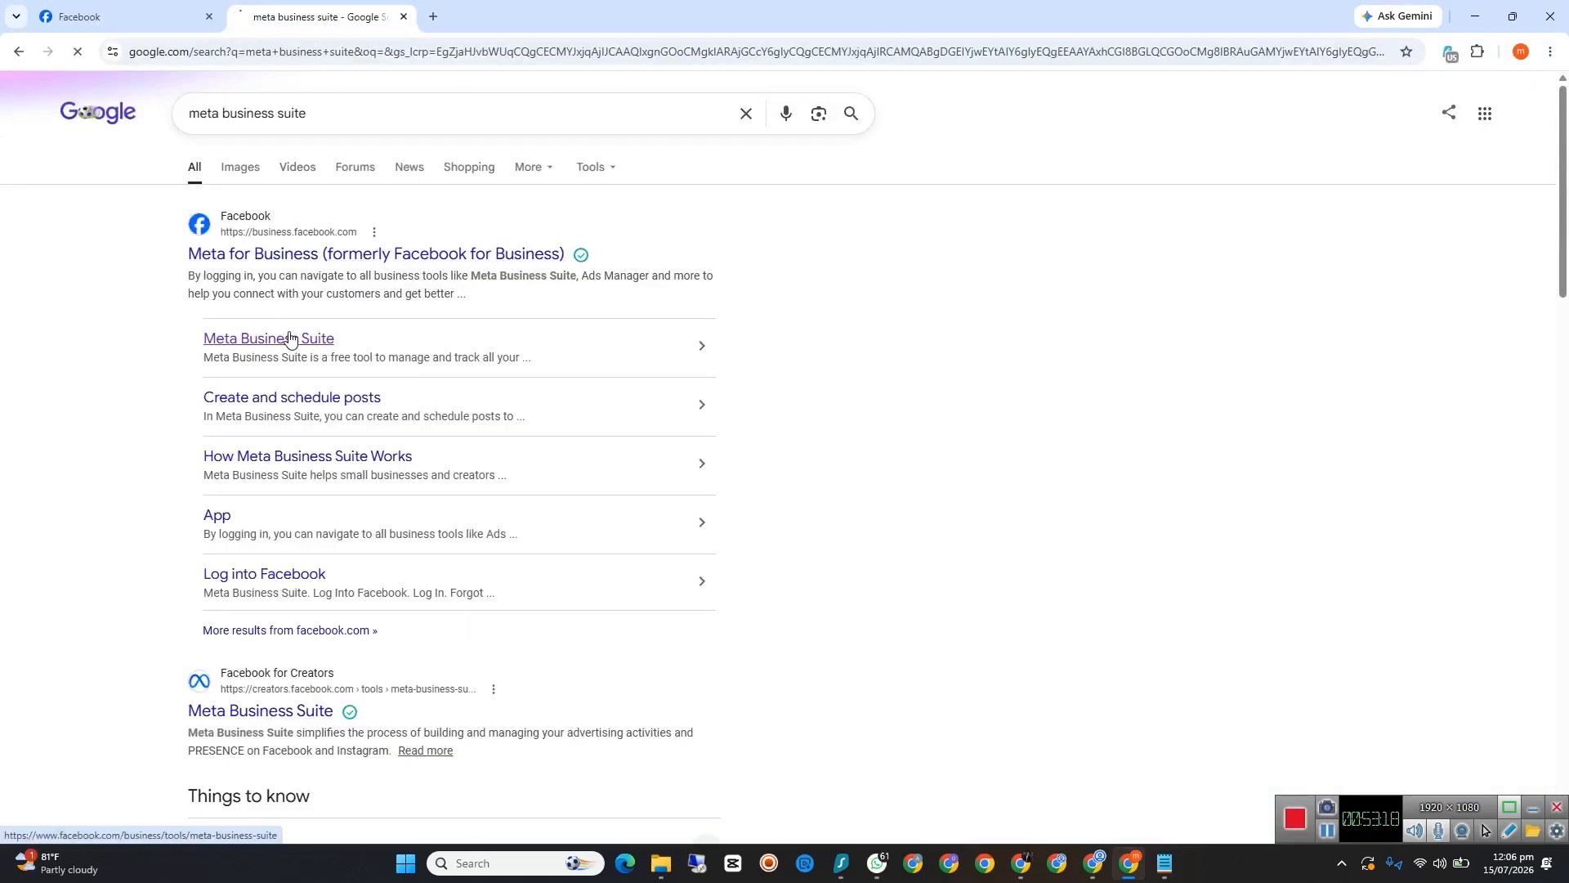
pyautogui.click(143, 10)
pyautogui.click(351, 10)
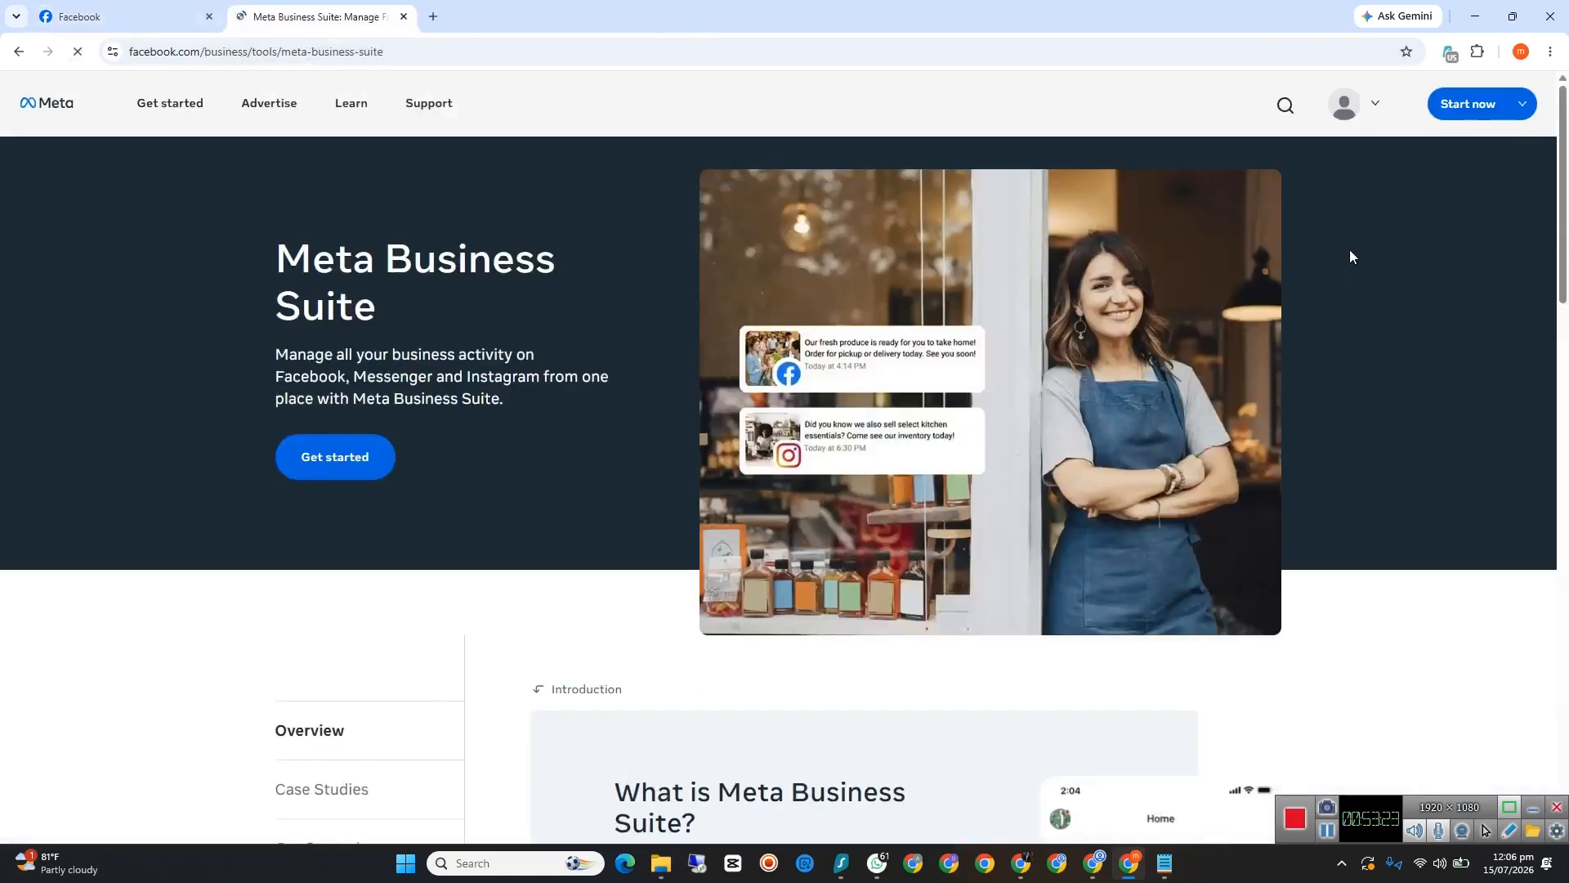
pyautogui.click(1377, 108)
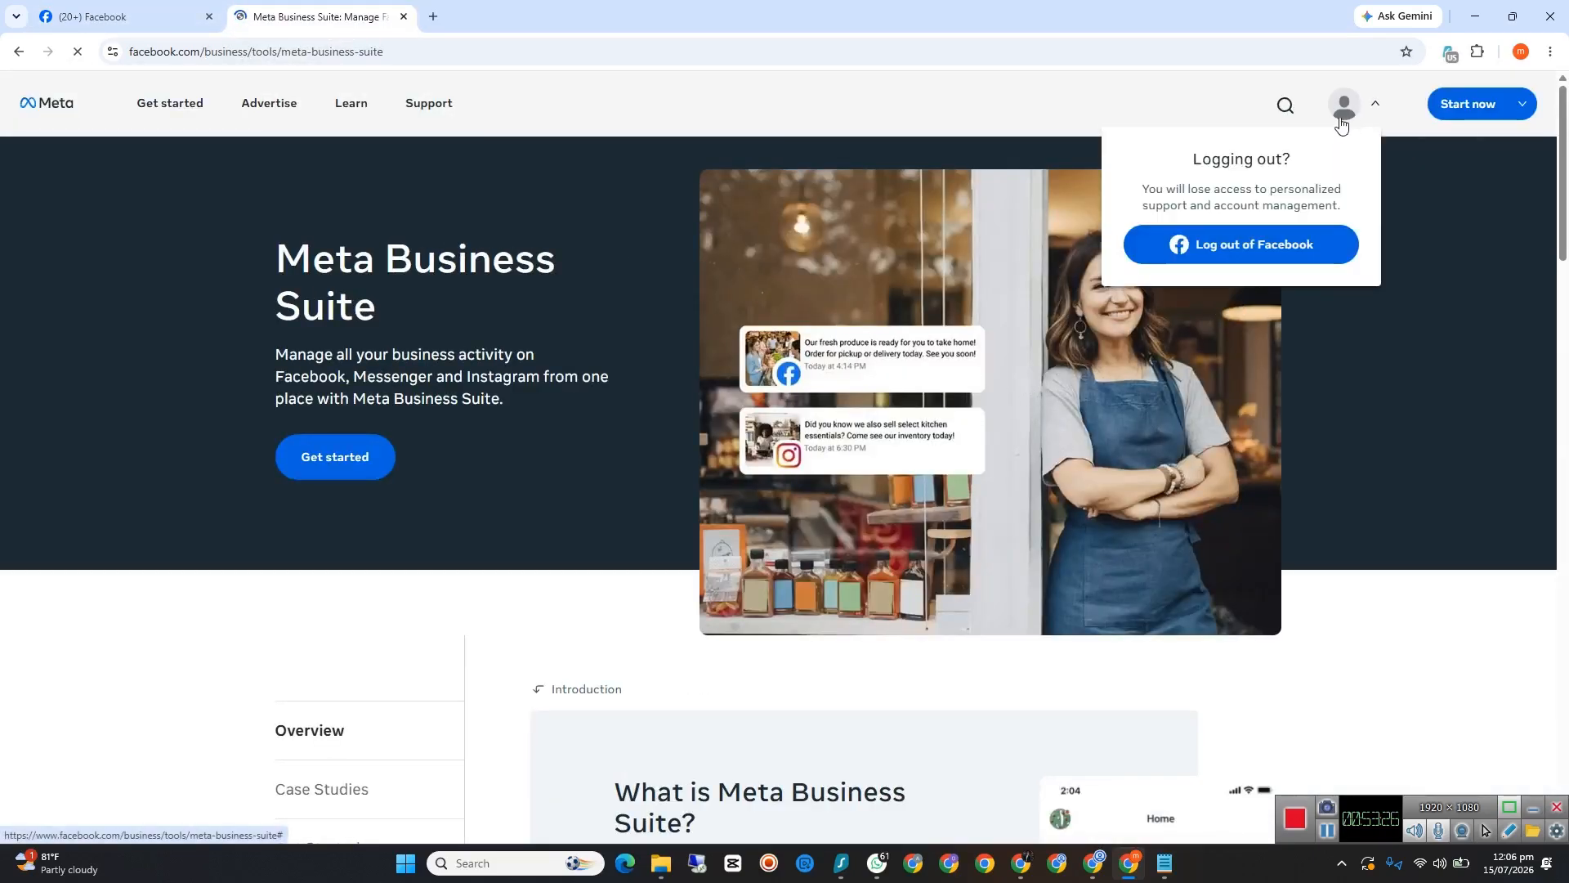
pyautogui.click(1471, 104)
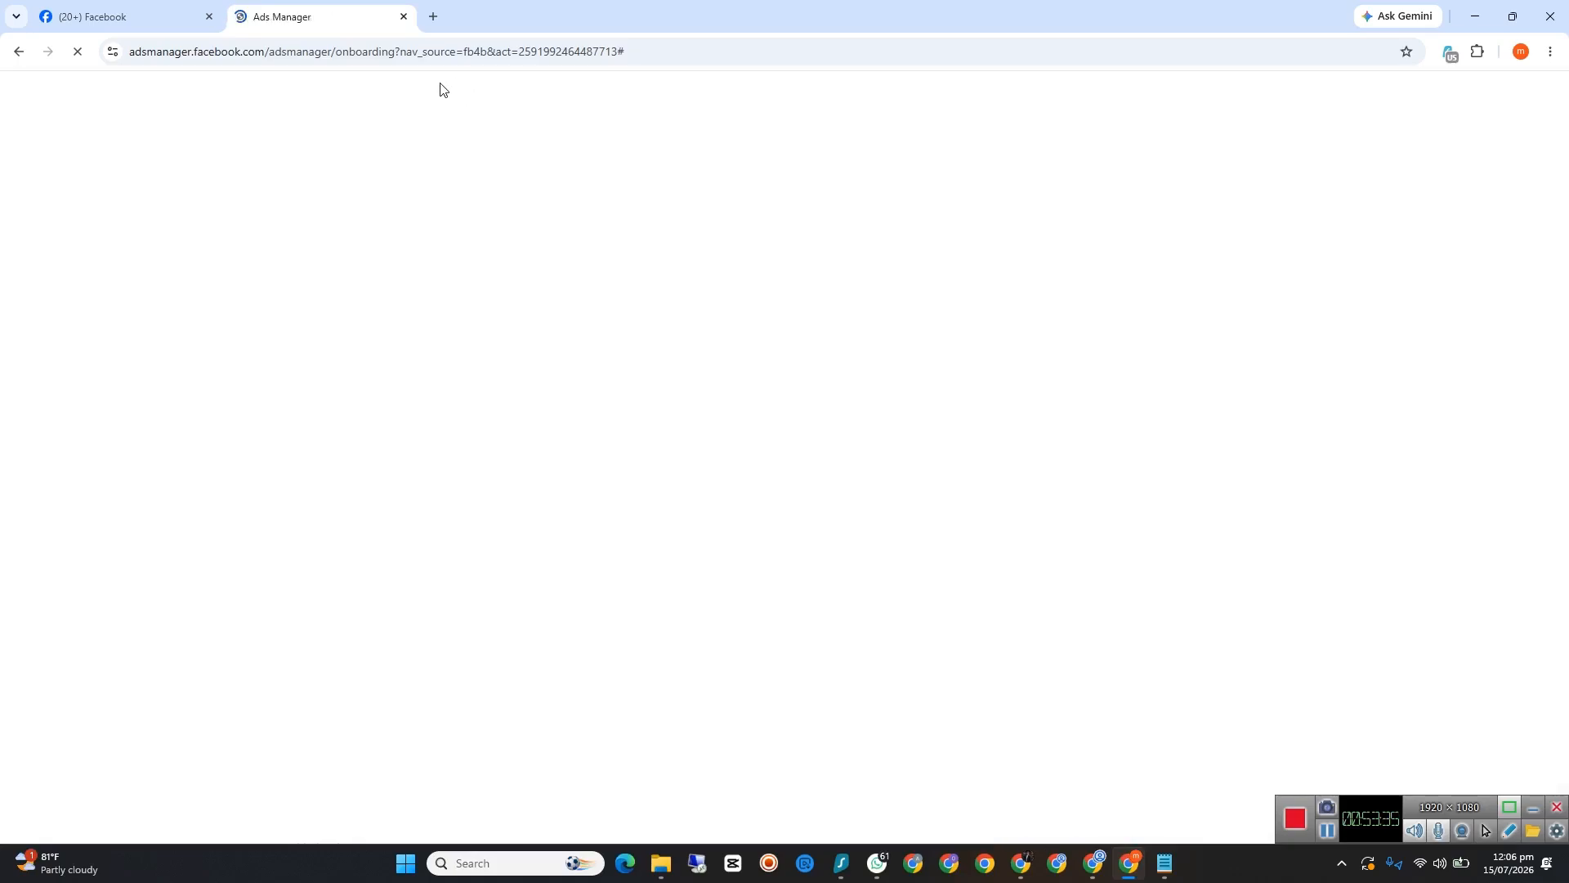
# Step: Open a blank tab, check the Facebook profile, and close the Ads Manager onboarding tab
pyautogui.click(433, 16)
pyautogui.click(186, 23)
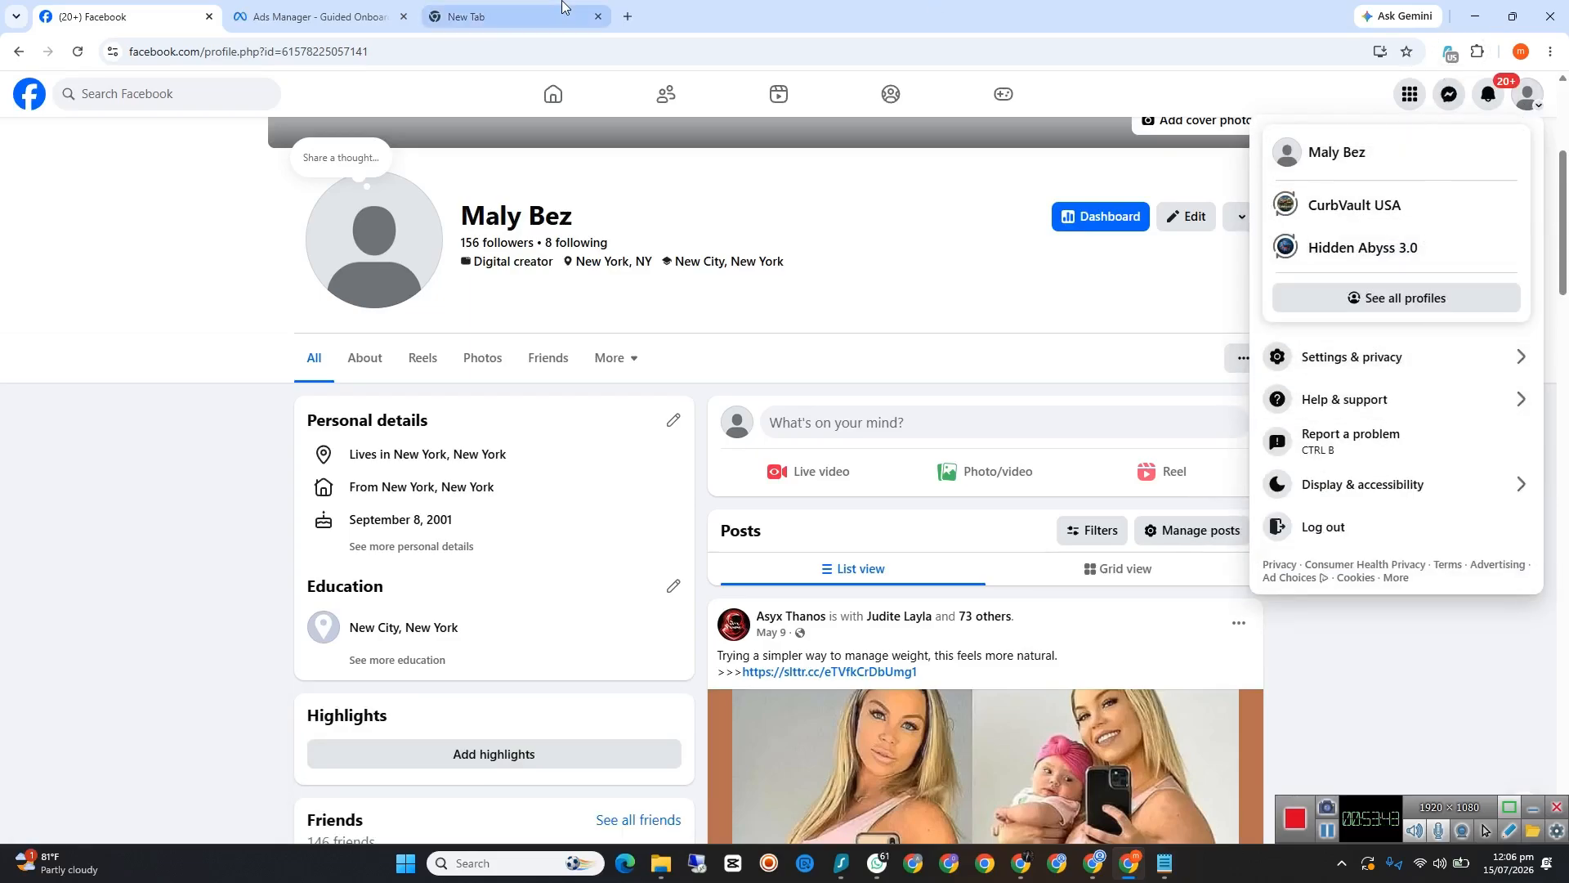
pyautogui.click(491, 17)
pyautogui.click(385, 19)
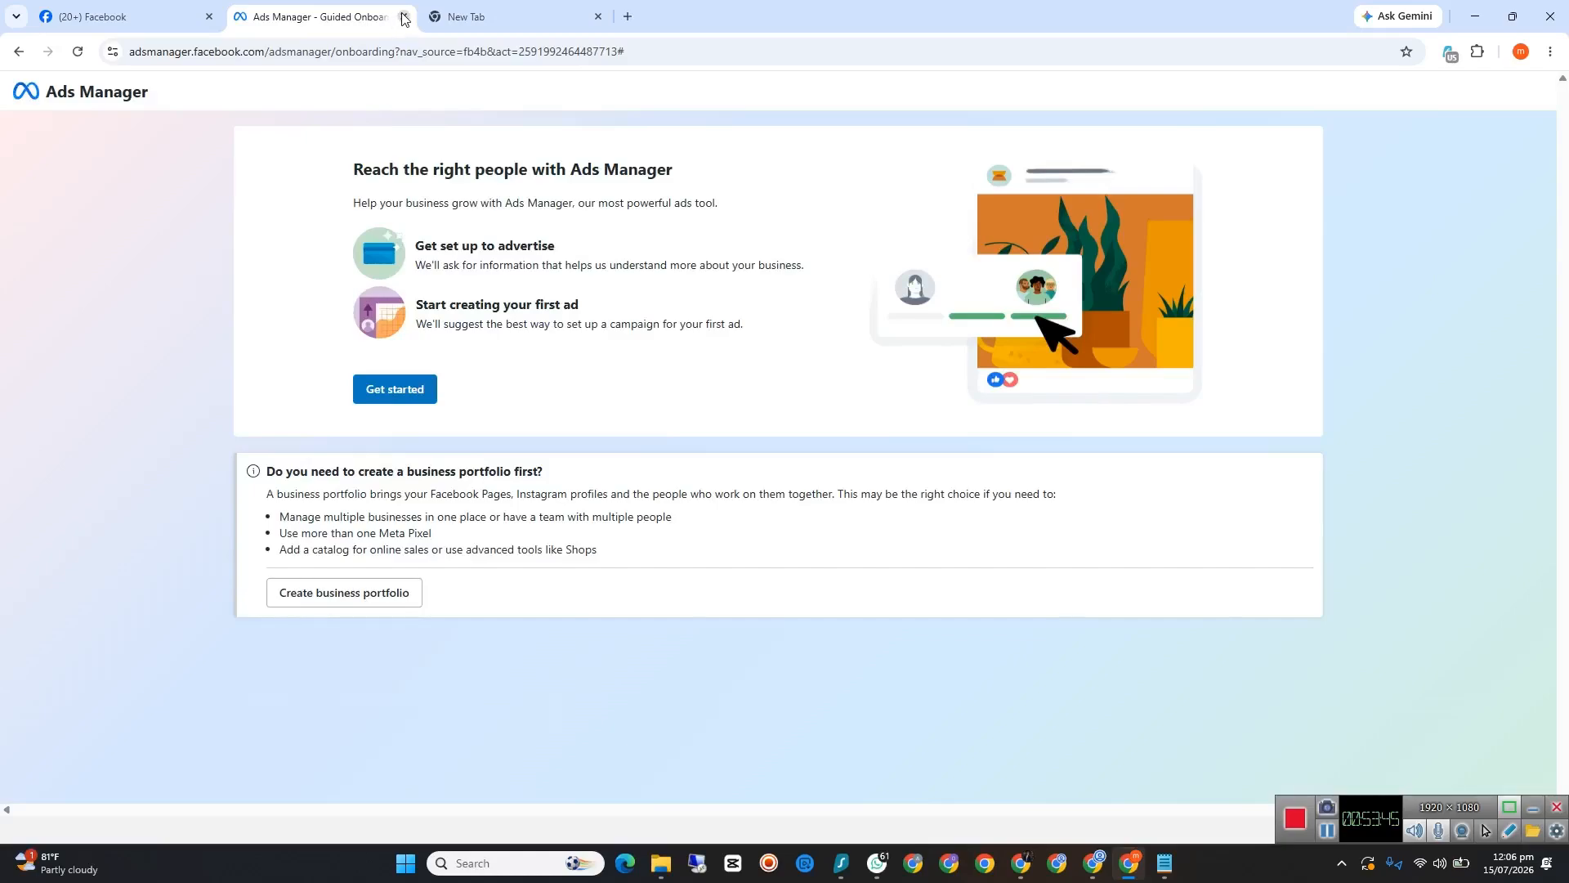
pyautogui.click(404, 18)
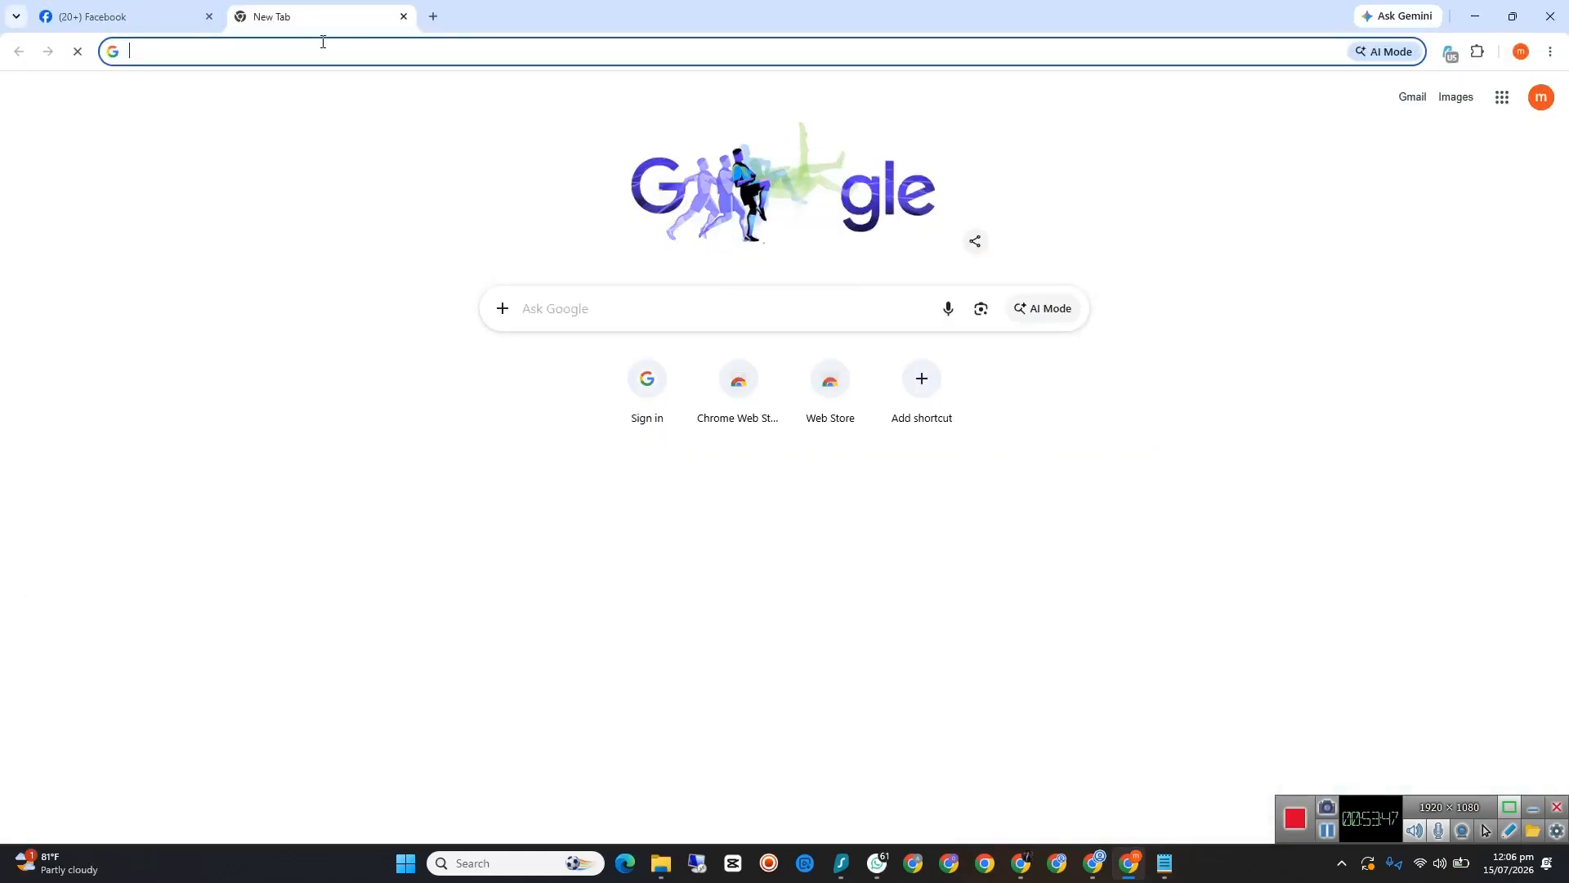
# Step: Switch Facebook back to the CurbVault USA page and close the blank tab
pyautogui.click(188, 16)
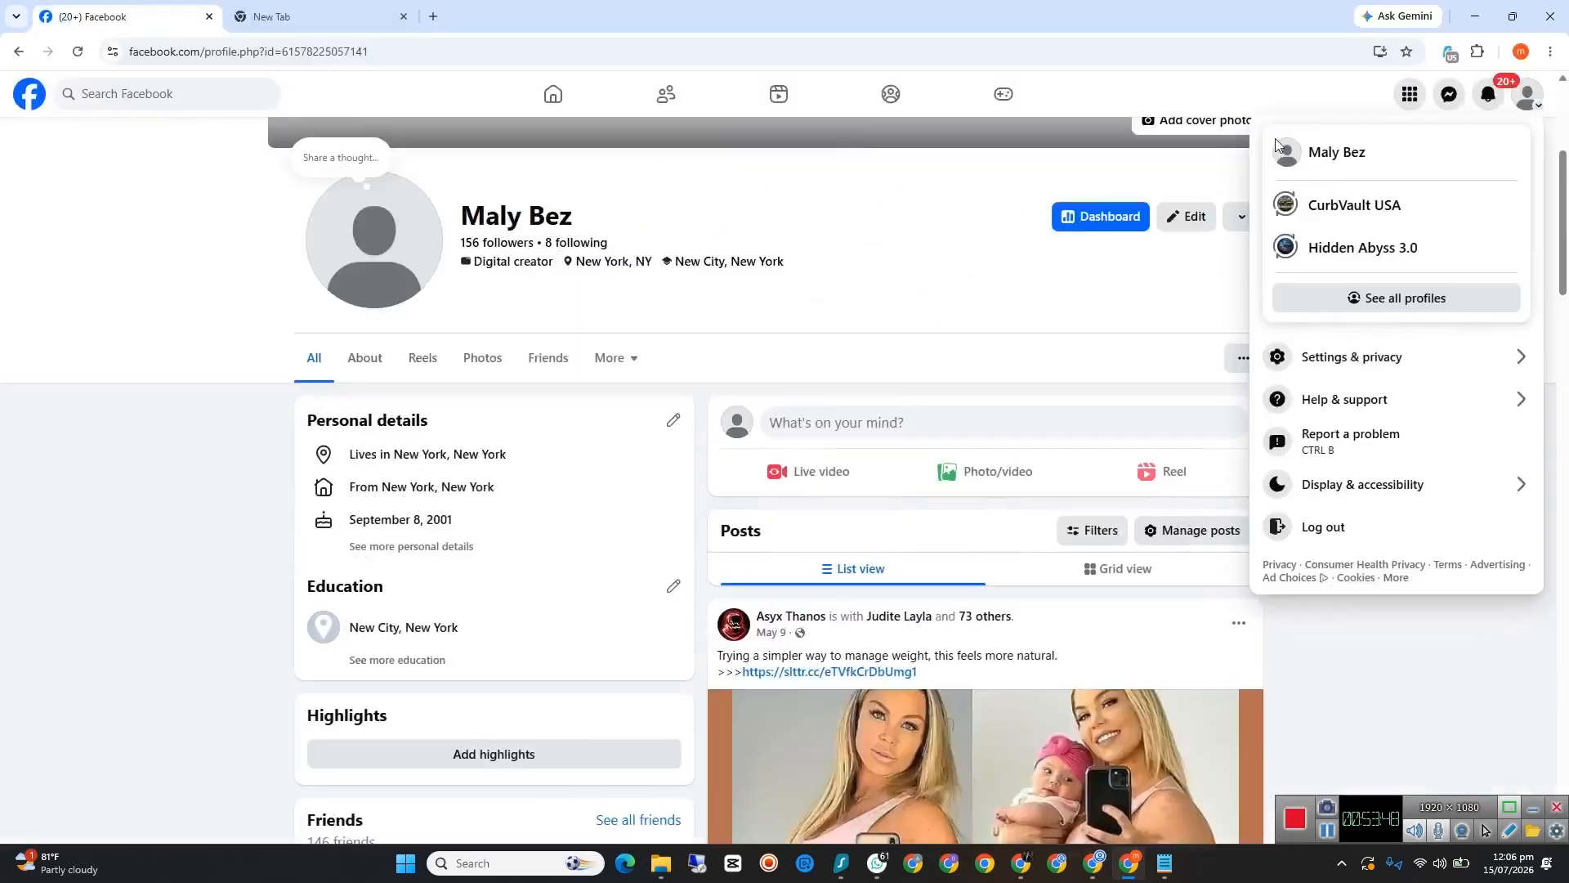
pyautogui.click(1404, 214)
pyautogui.click(392, 18)
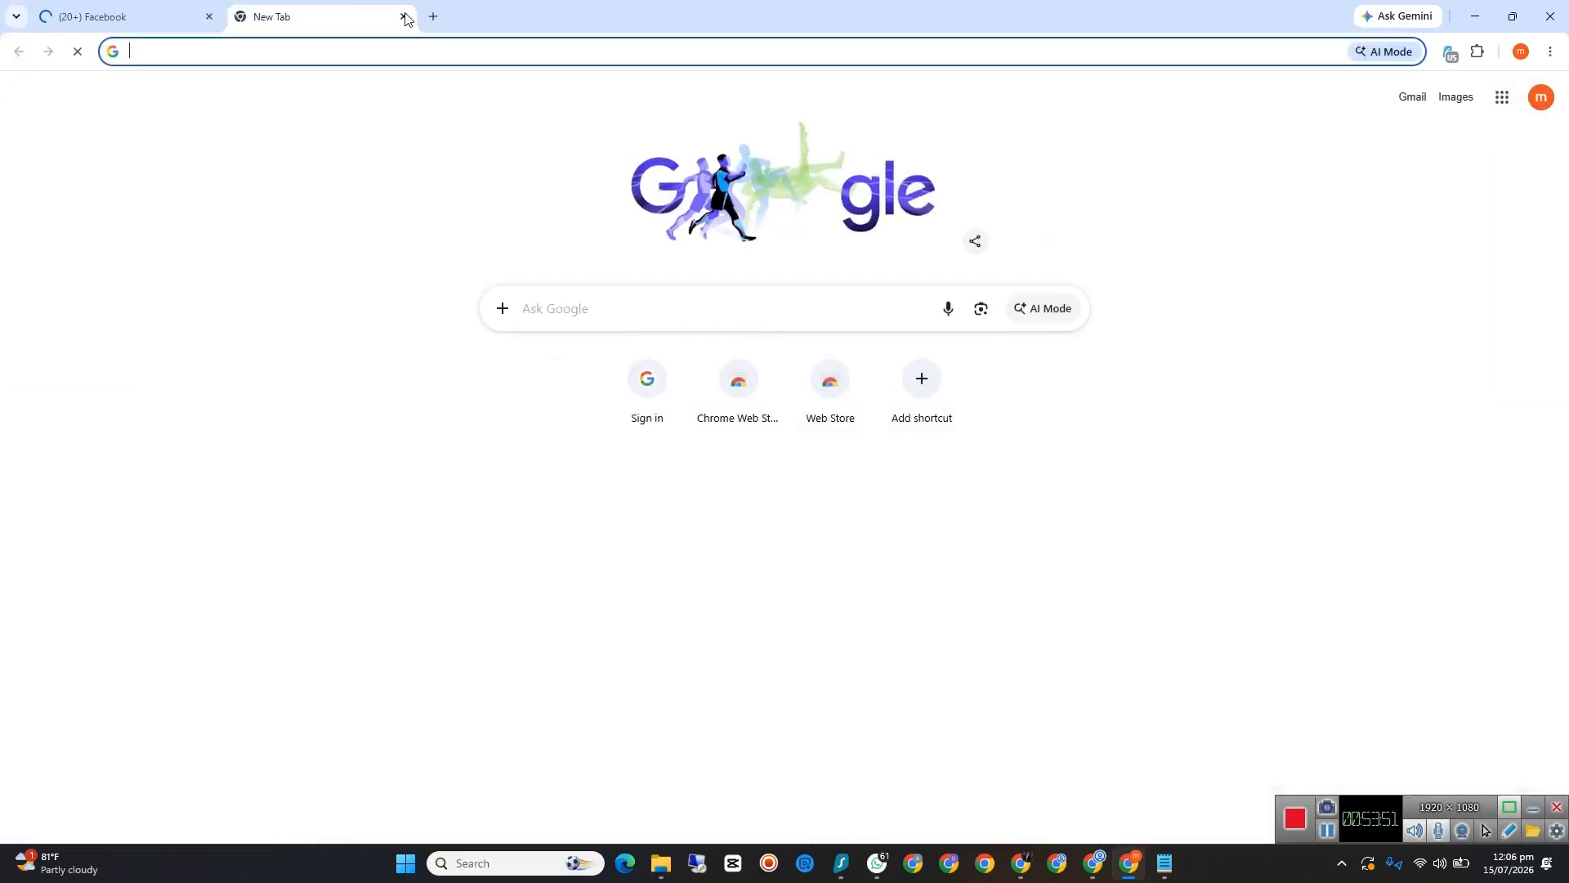
pyautogui.click(403, 16)
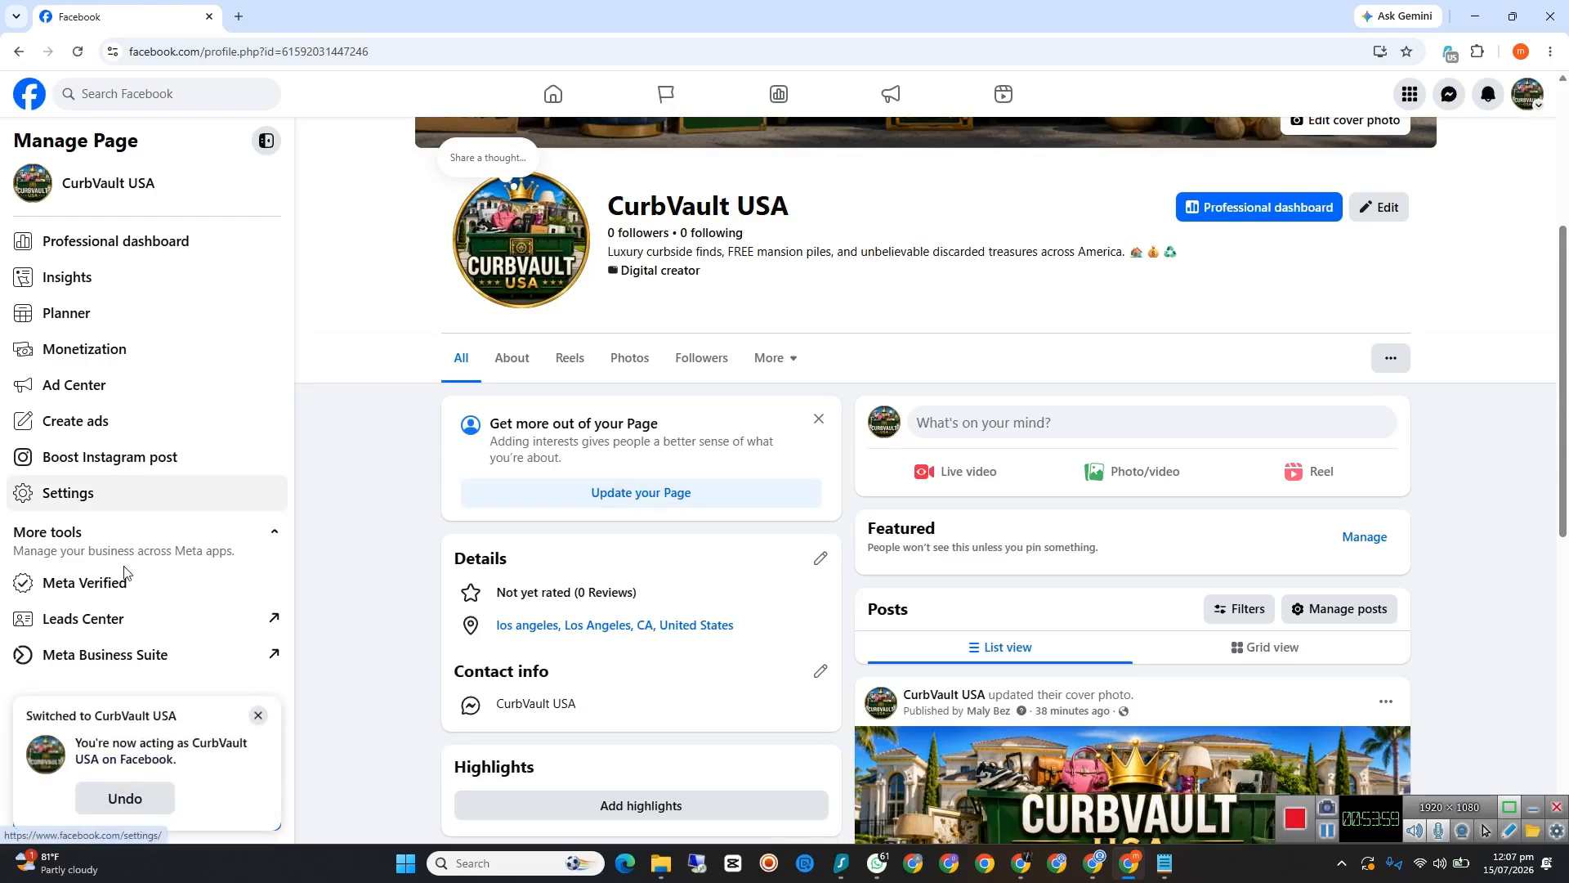
# Step: Open Meta Business Suite from the CurbVault USA page's management tools and close the overlay covering its home page
pyautogui.click(115, 658)
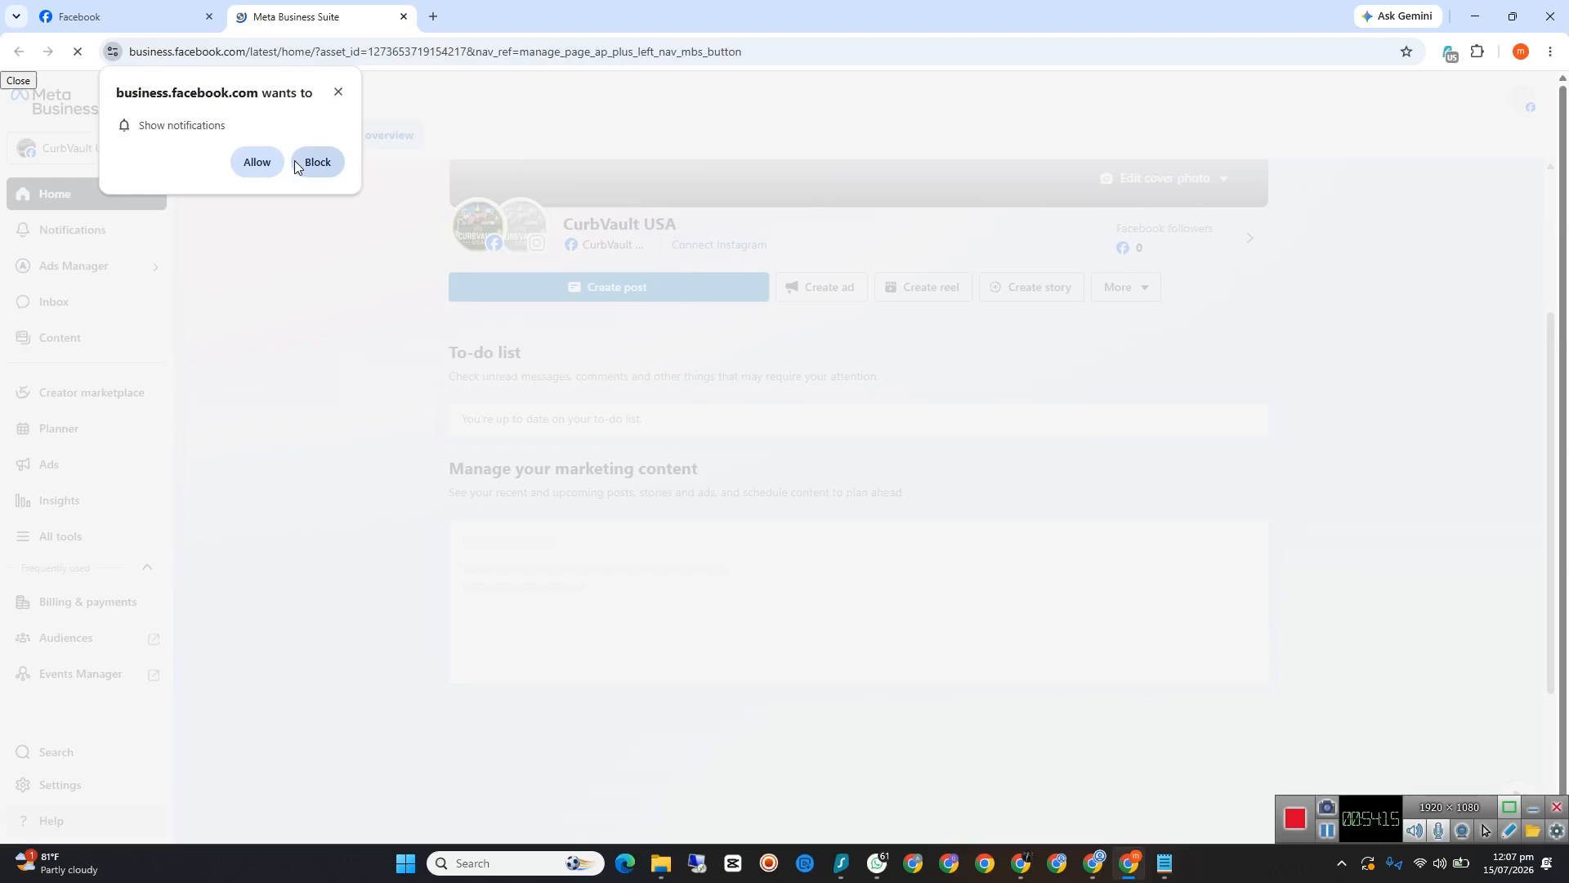
pyautogui.click(256, 162)
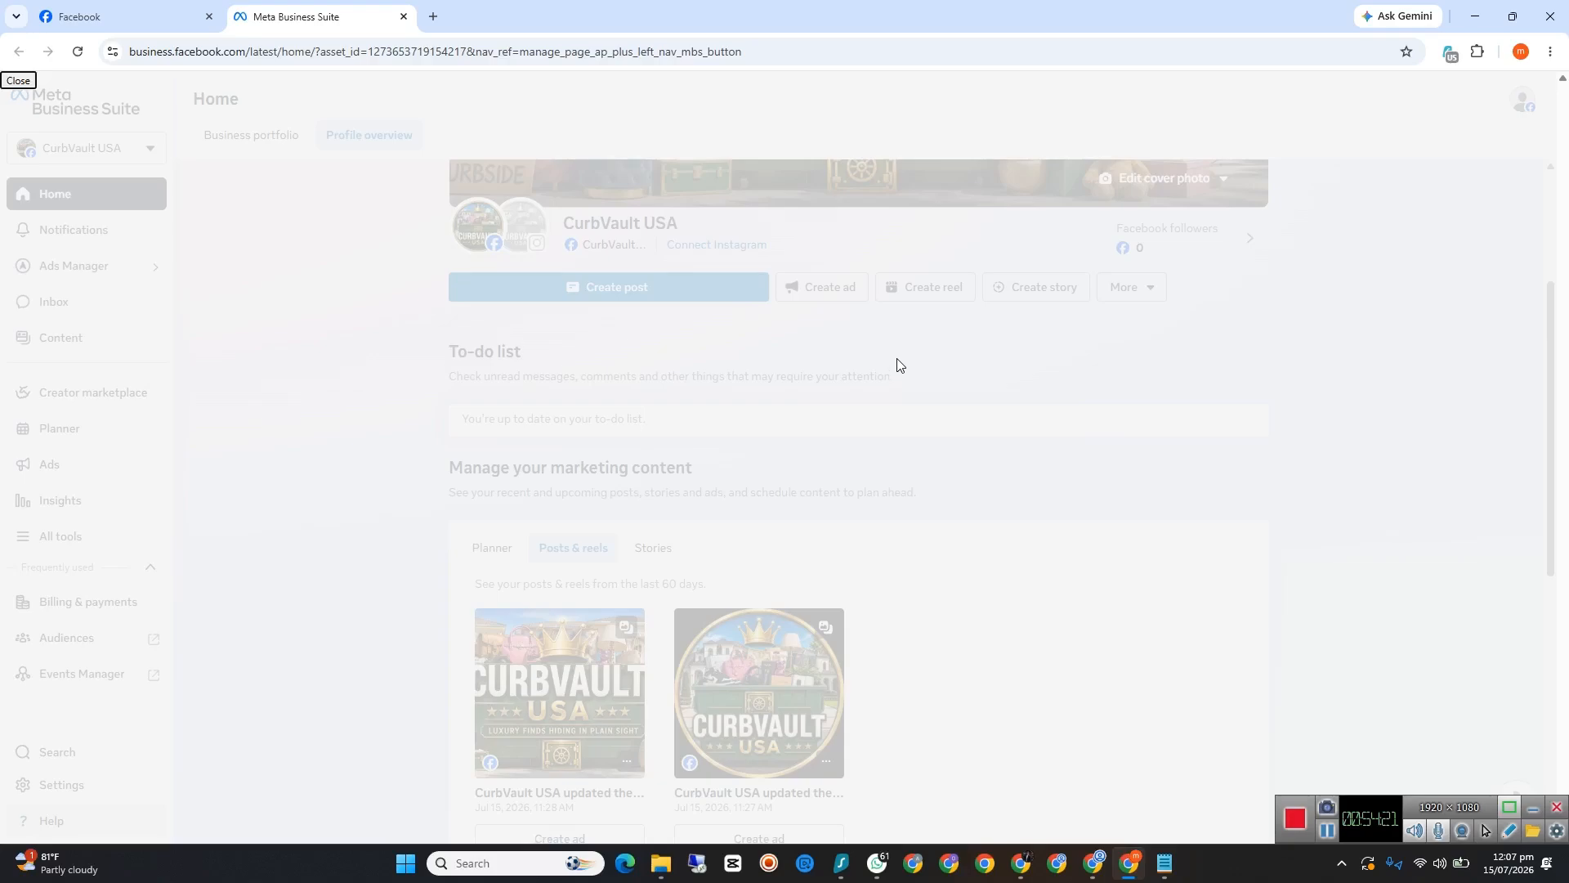
pyautogui.click(17, 80)
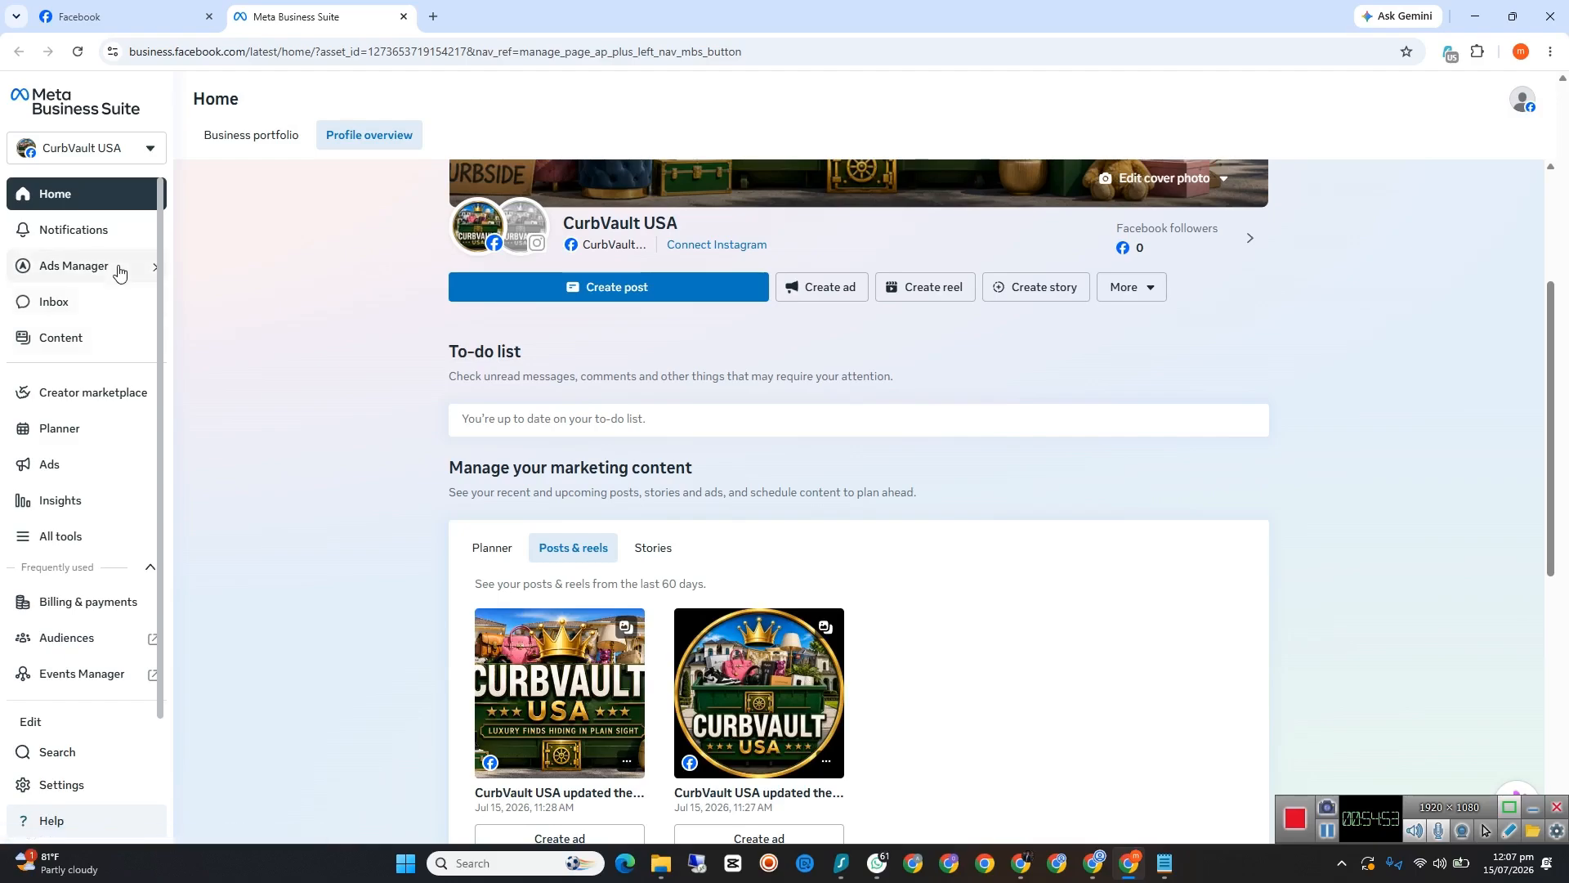
# Step: Start a new reel for CurbVault USA and check the available business assets, keeping CurbVault USA selected
pyautogui.click(943, 296)
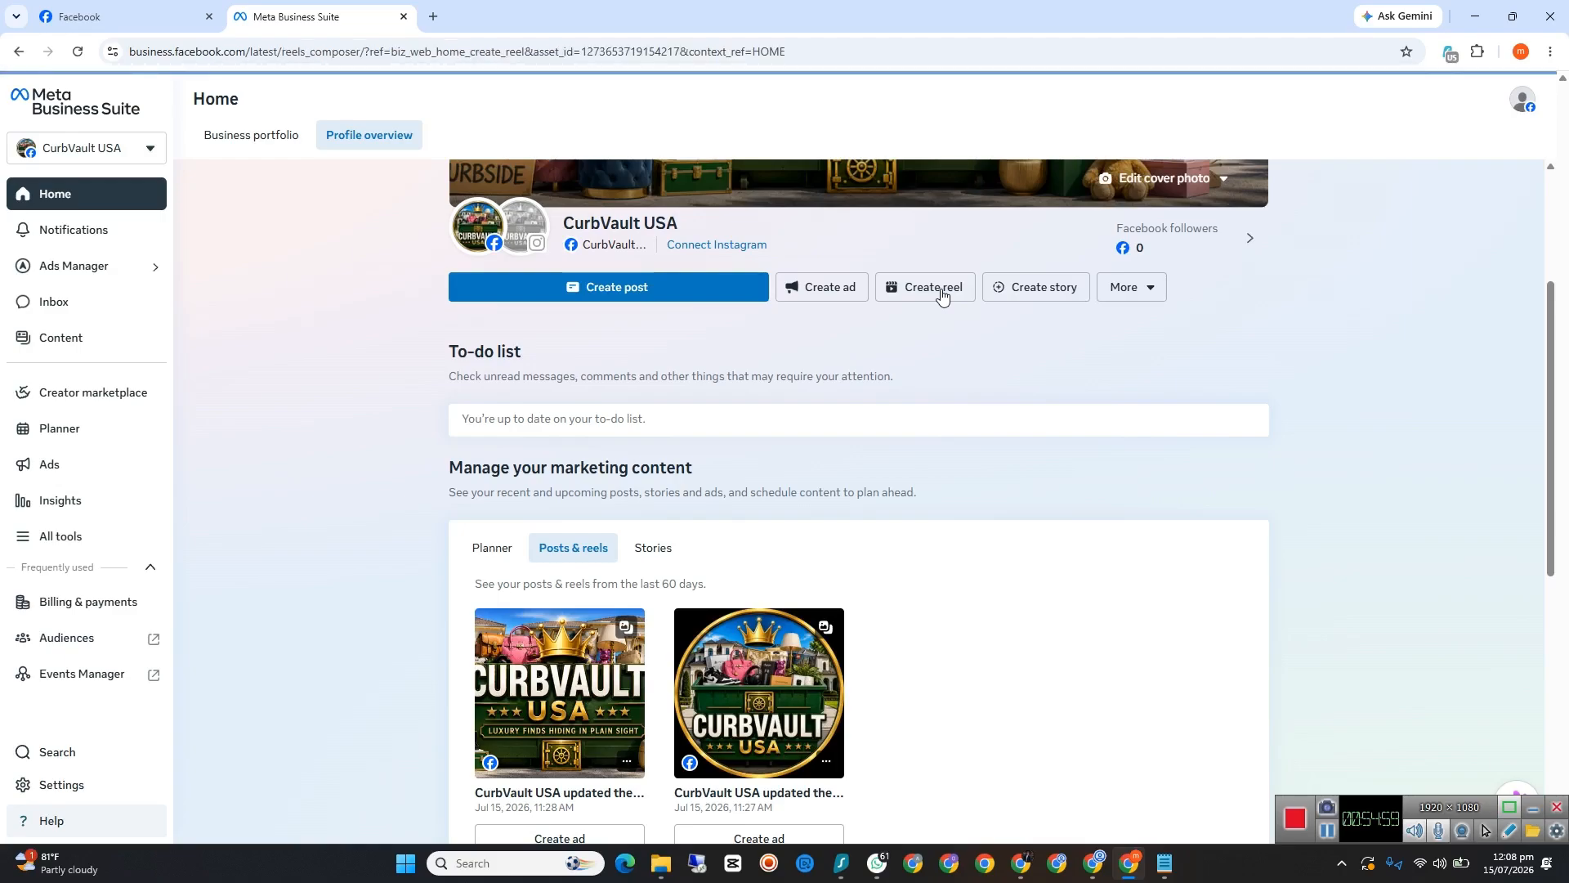
pyautogui.click(148, 153)
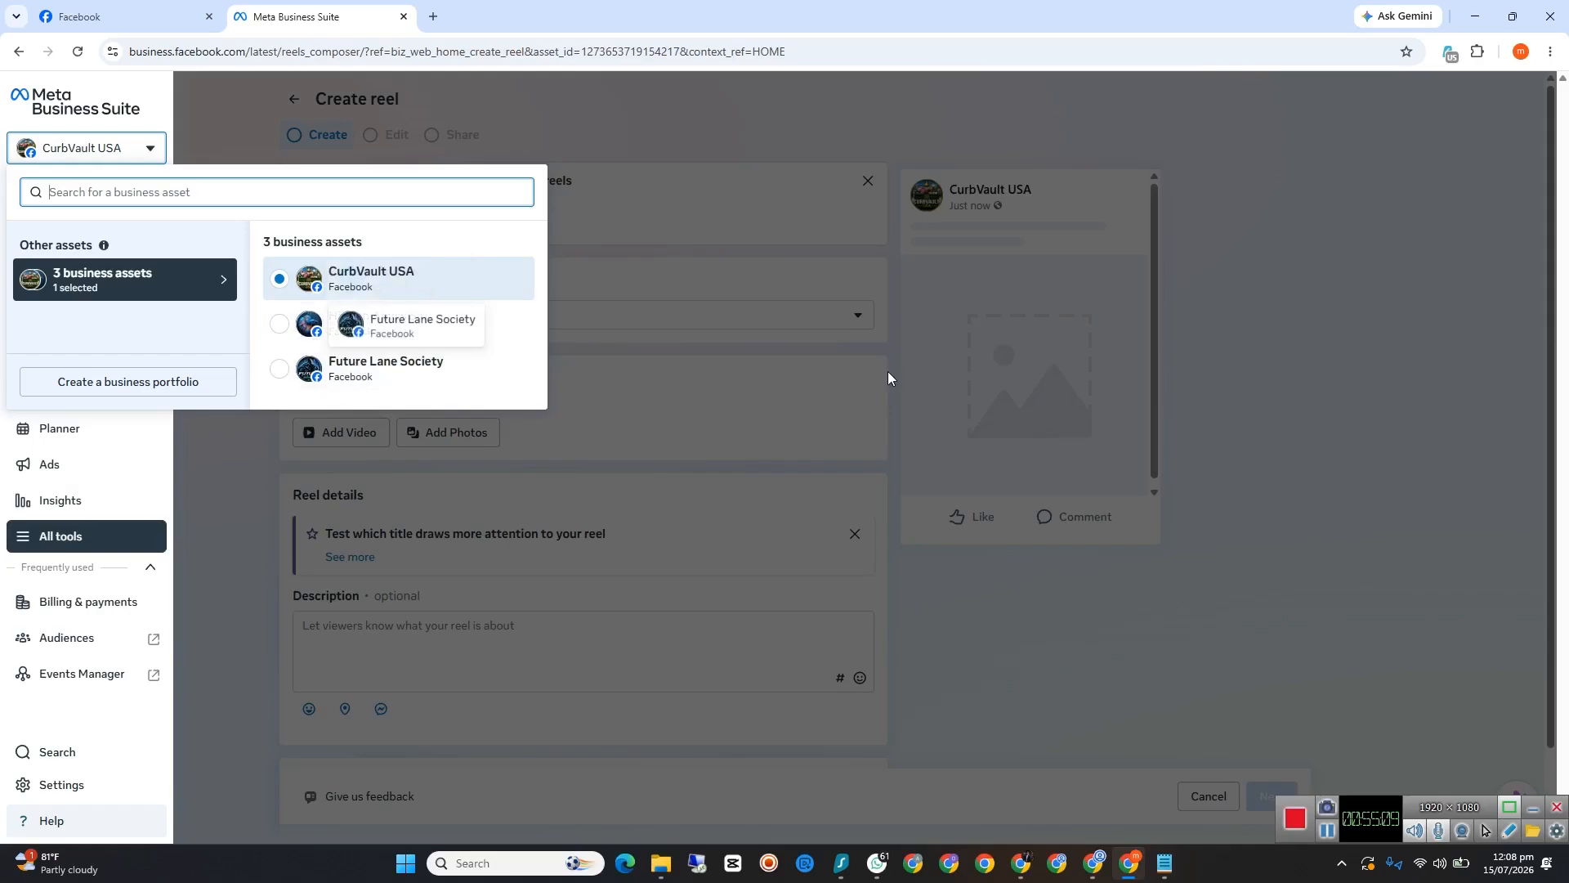
pyautogui.click(1293, 346)
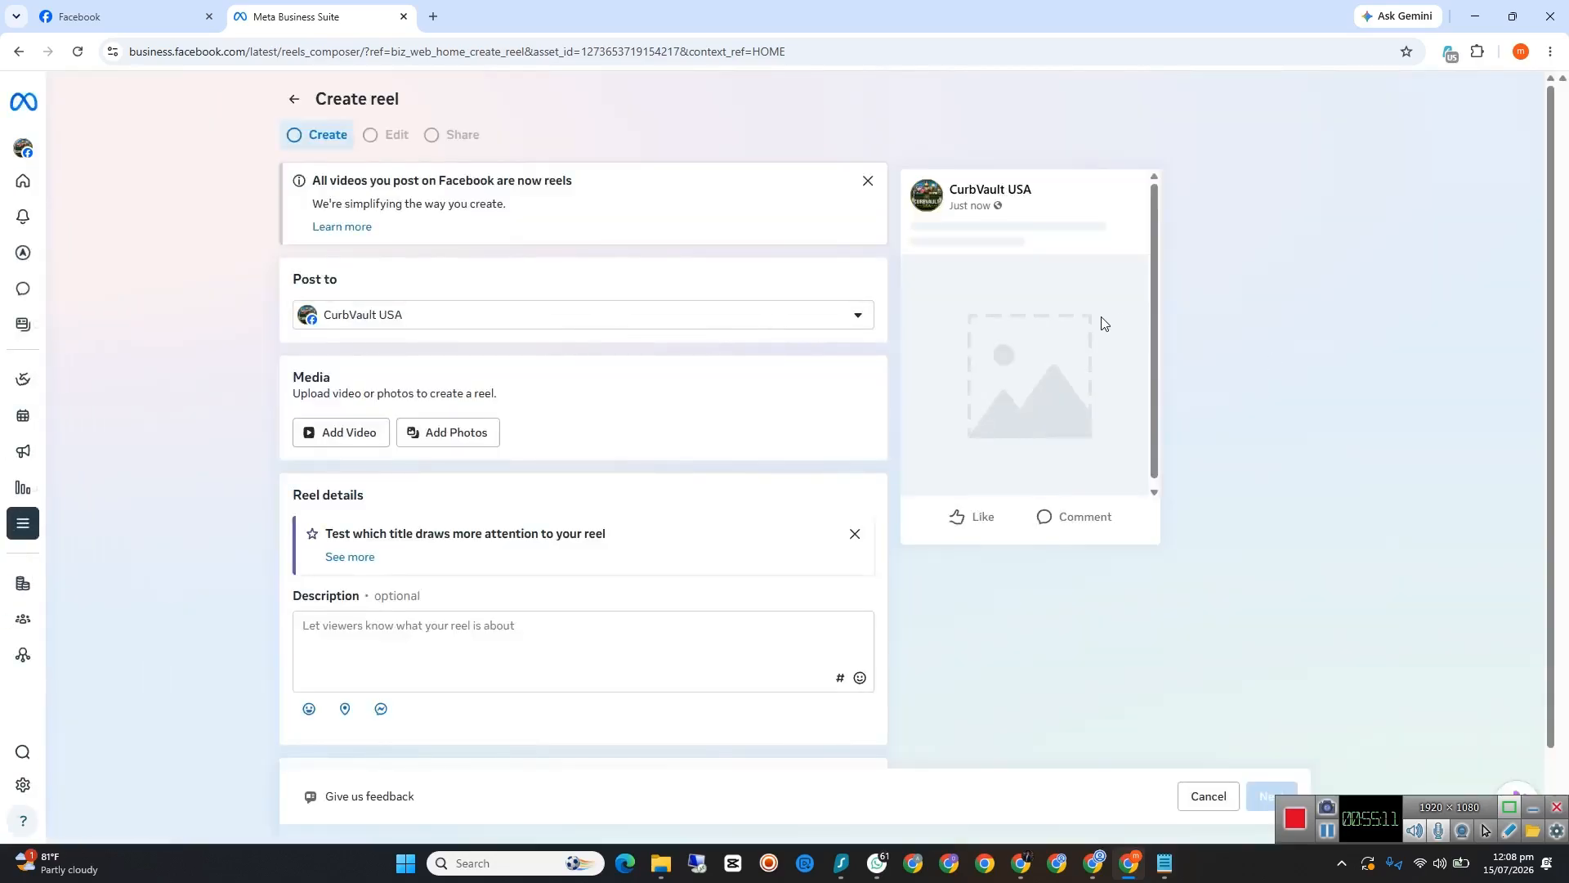
# Step: Add today's seedance-2.0_Raw_vertical_9_16_first-person_POV video from the Downloads folder to the reel
pyautogui.click(344, 439)
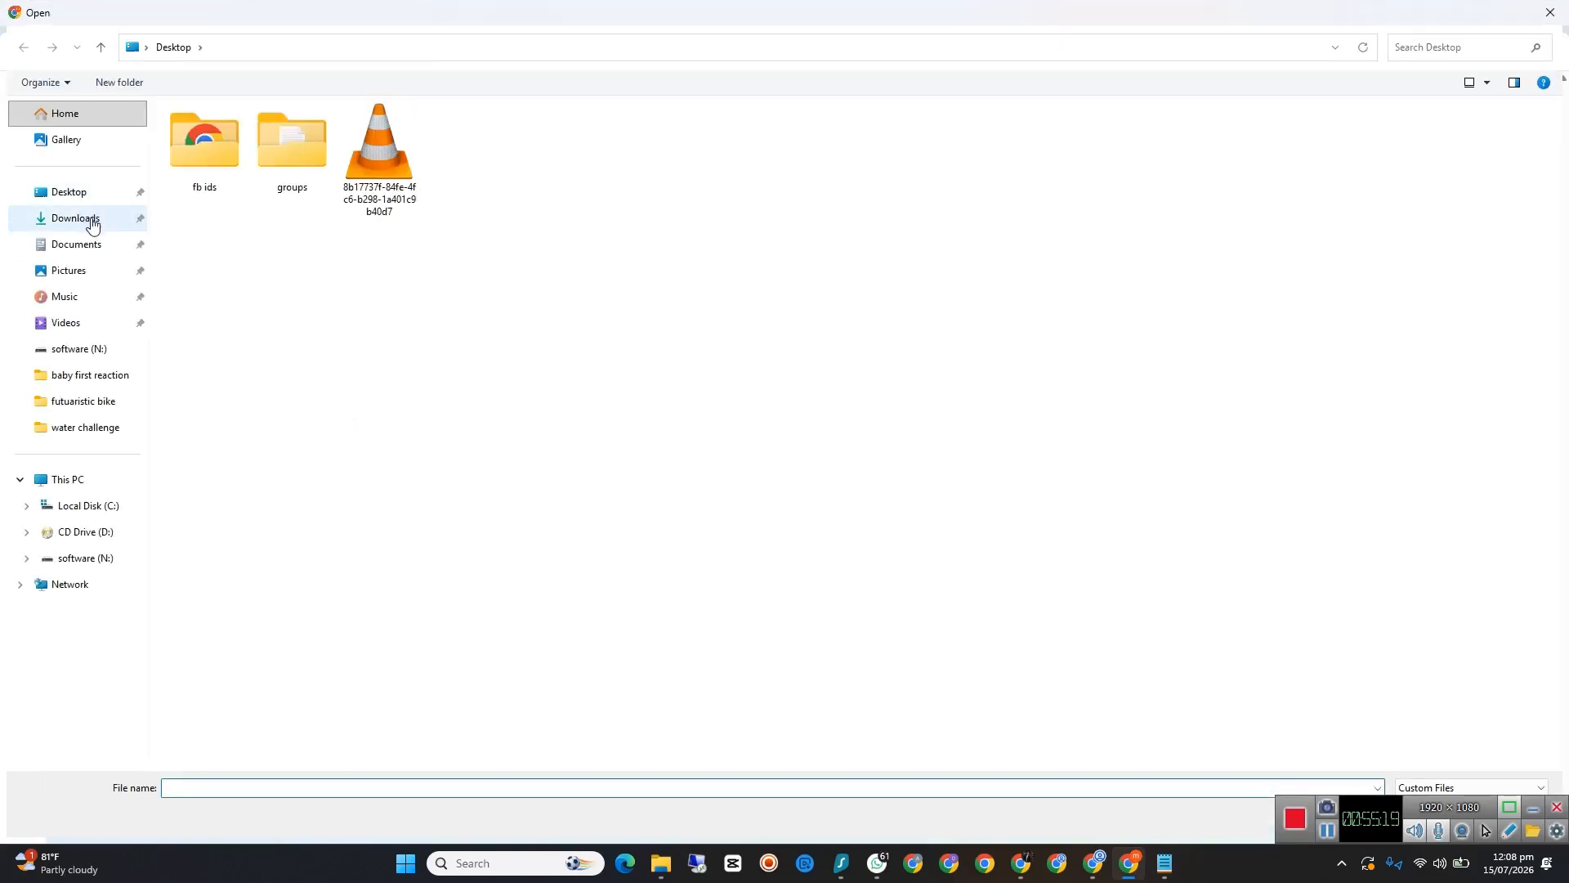
pyautogui.click(75, 218)
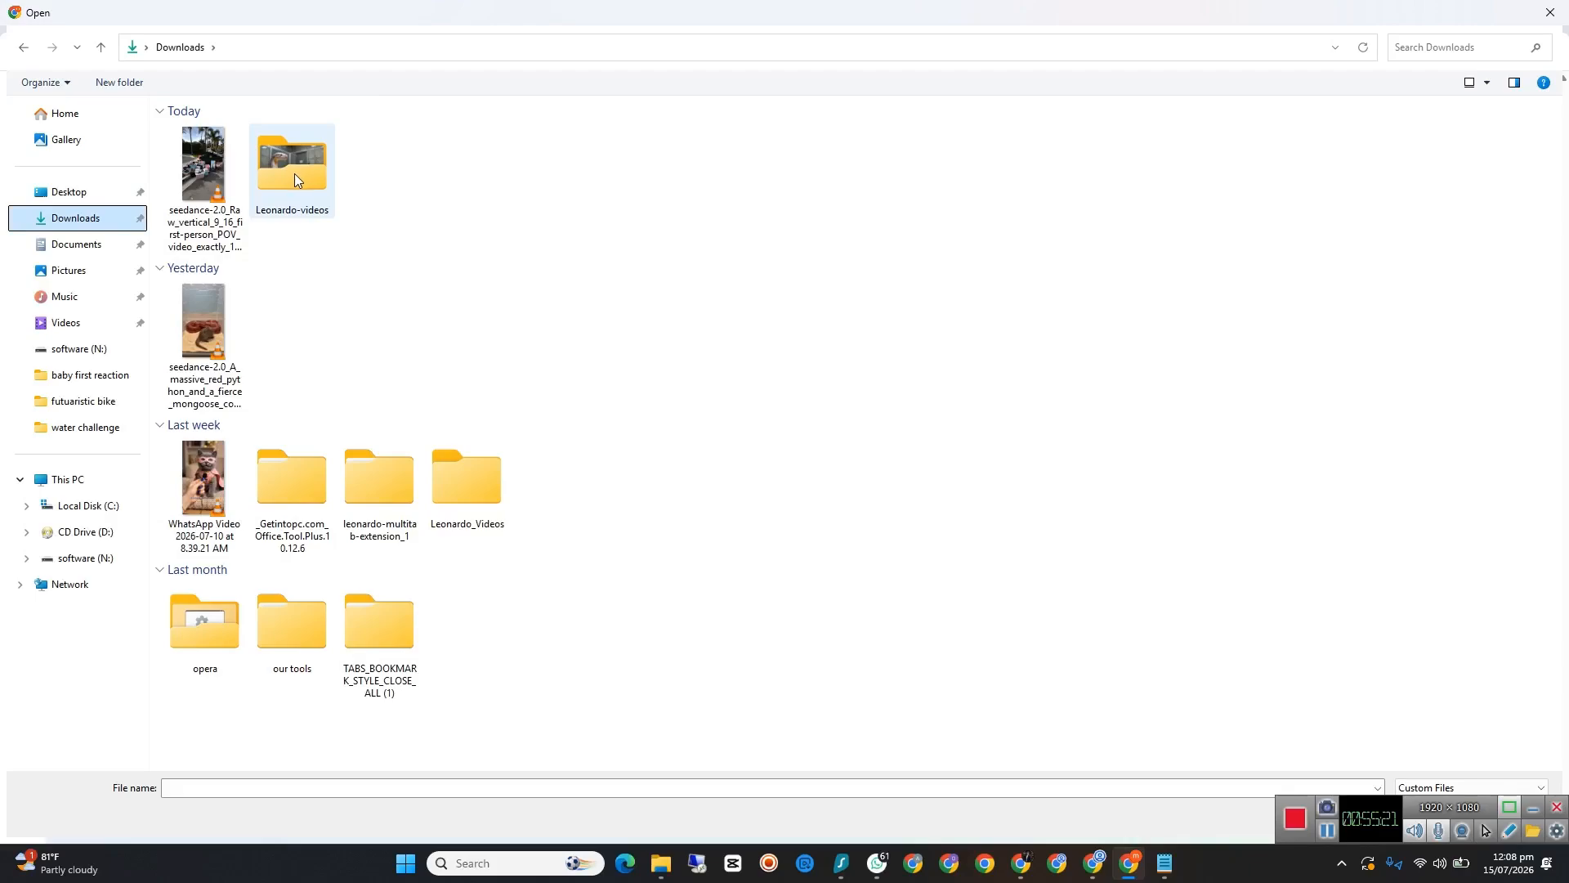
pyautogui.click(219, 163)
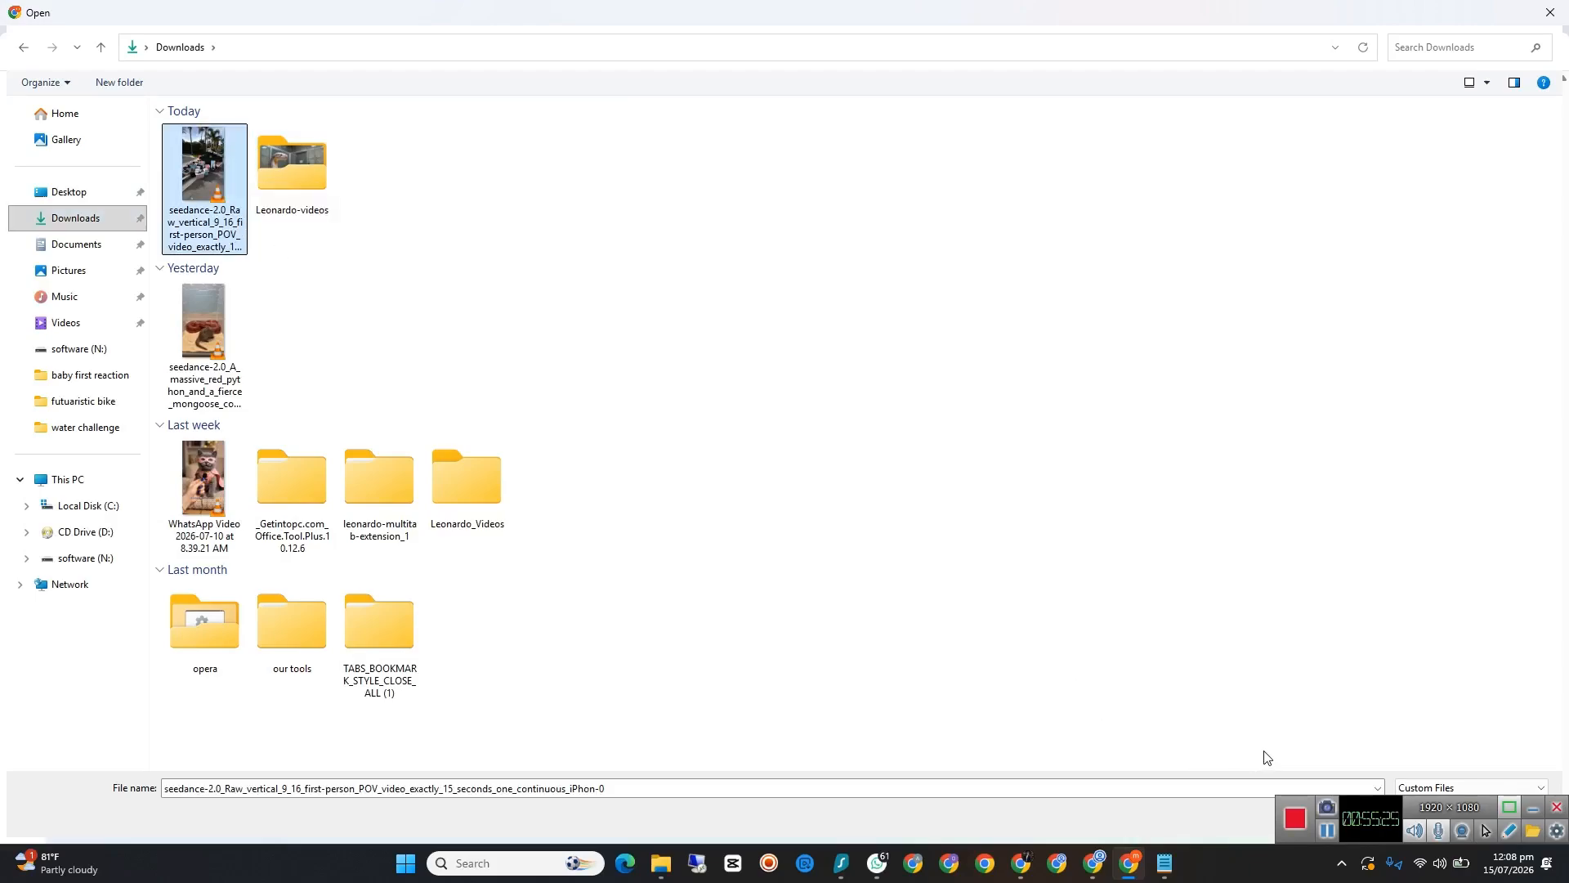
pyautogui.click(1533, 817)
pyautogui.click(1430, 815)
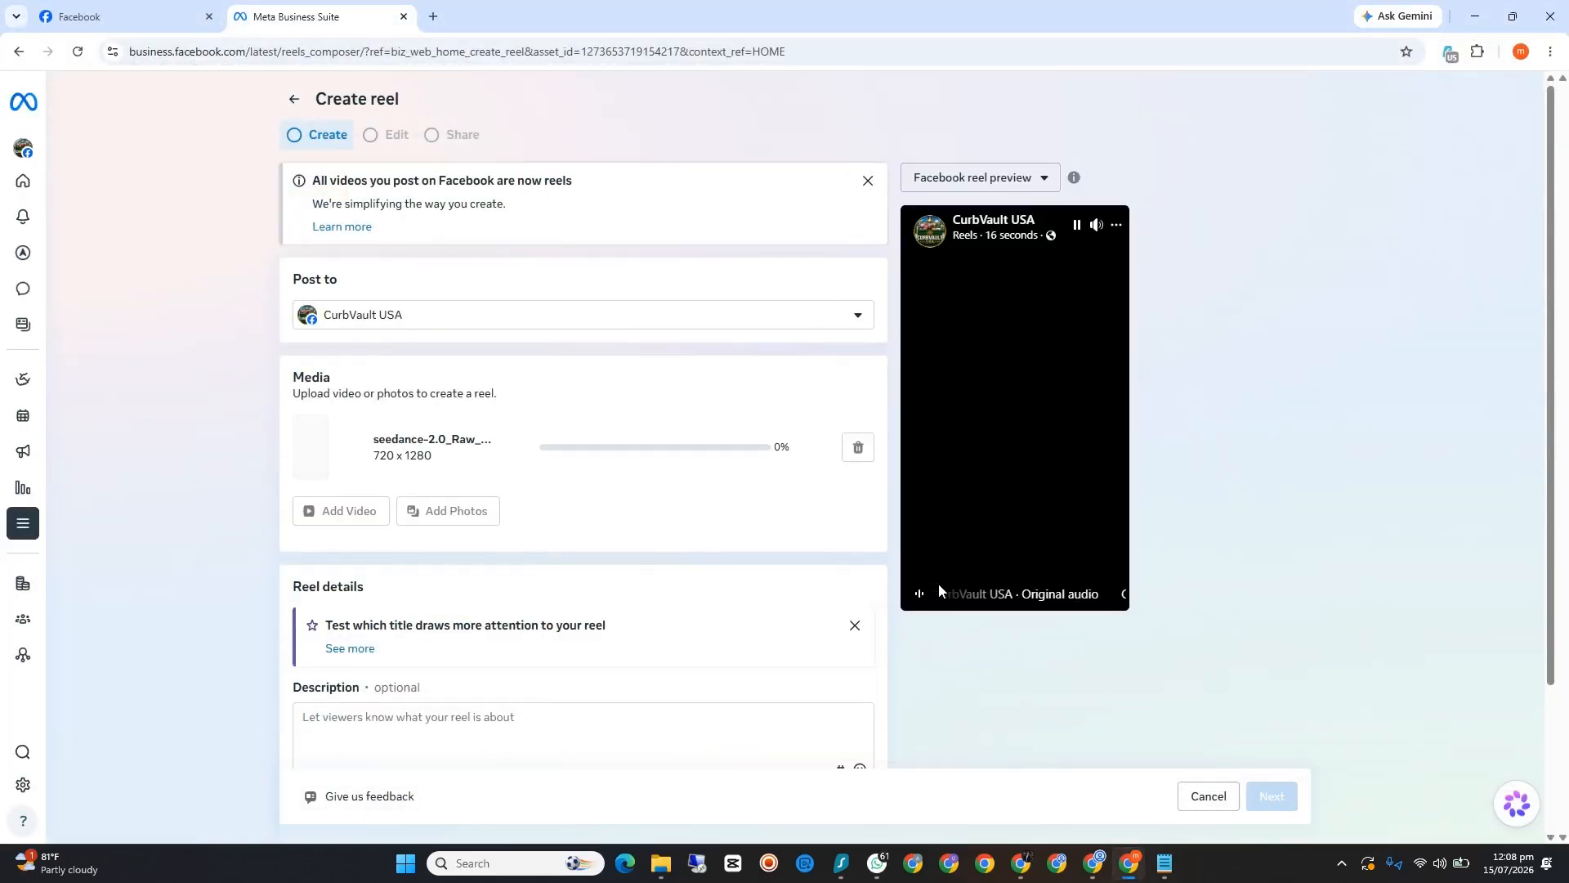
# Step: Pause the reel preview and look over the media, description and thumbnail sections of the reel form
pyautogui.click(1077, 227)
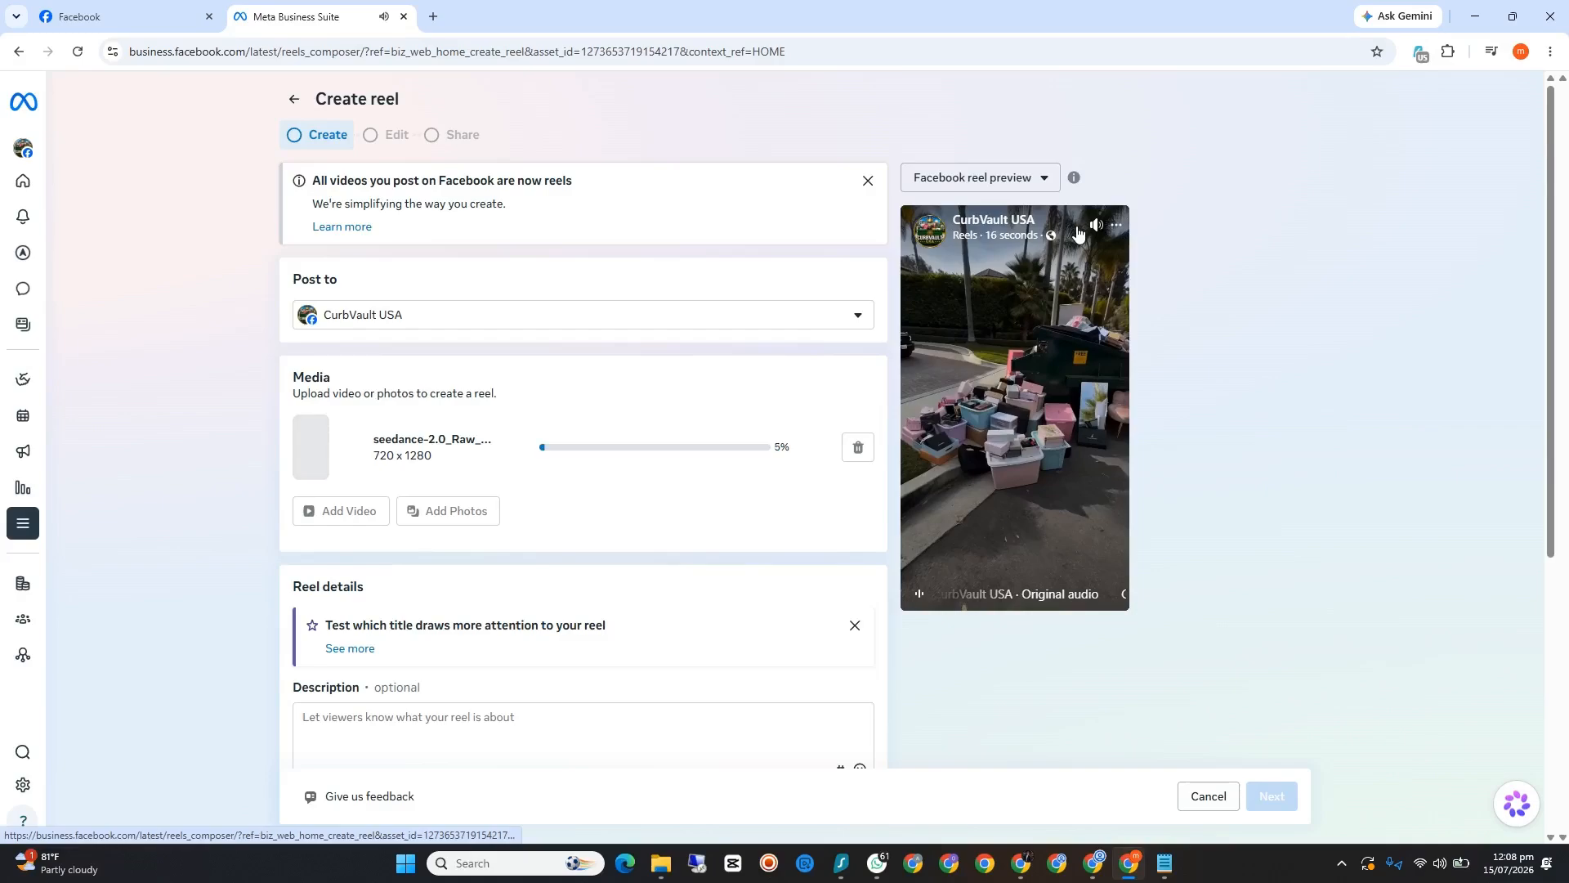
pyautogui.scroll(-3, 425, 420)
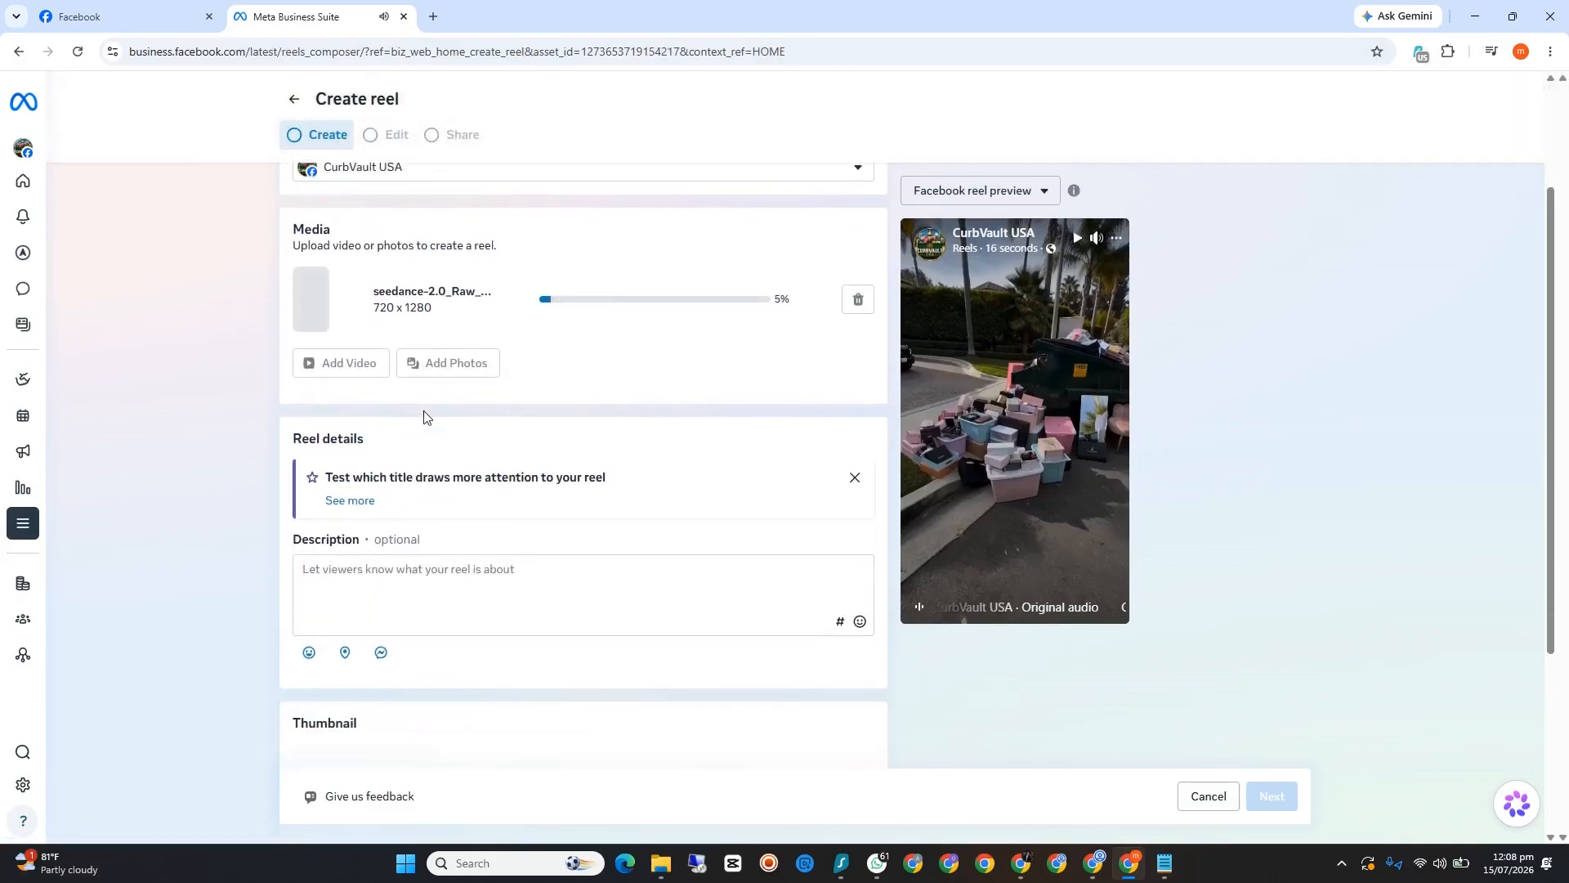
pyautogui.scroll(-1, 424, 420)
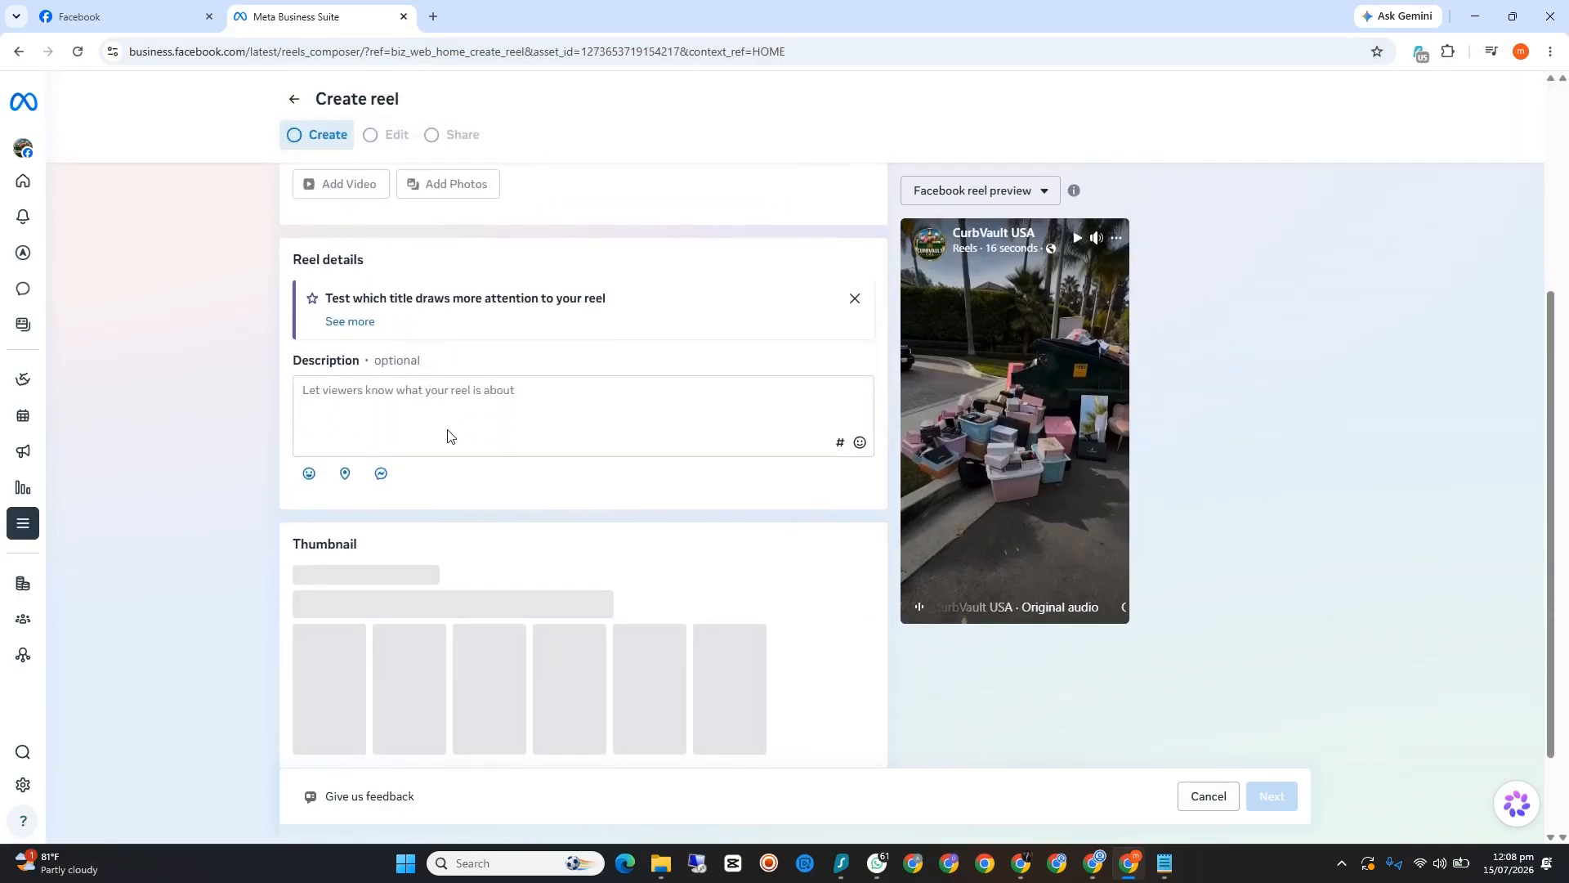
pyautogui.scroll(1, 447, 436)
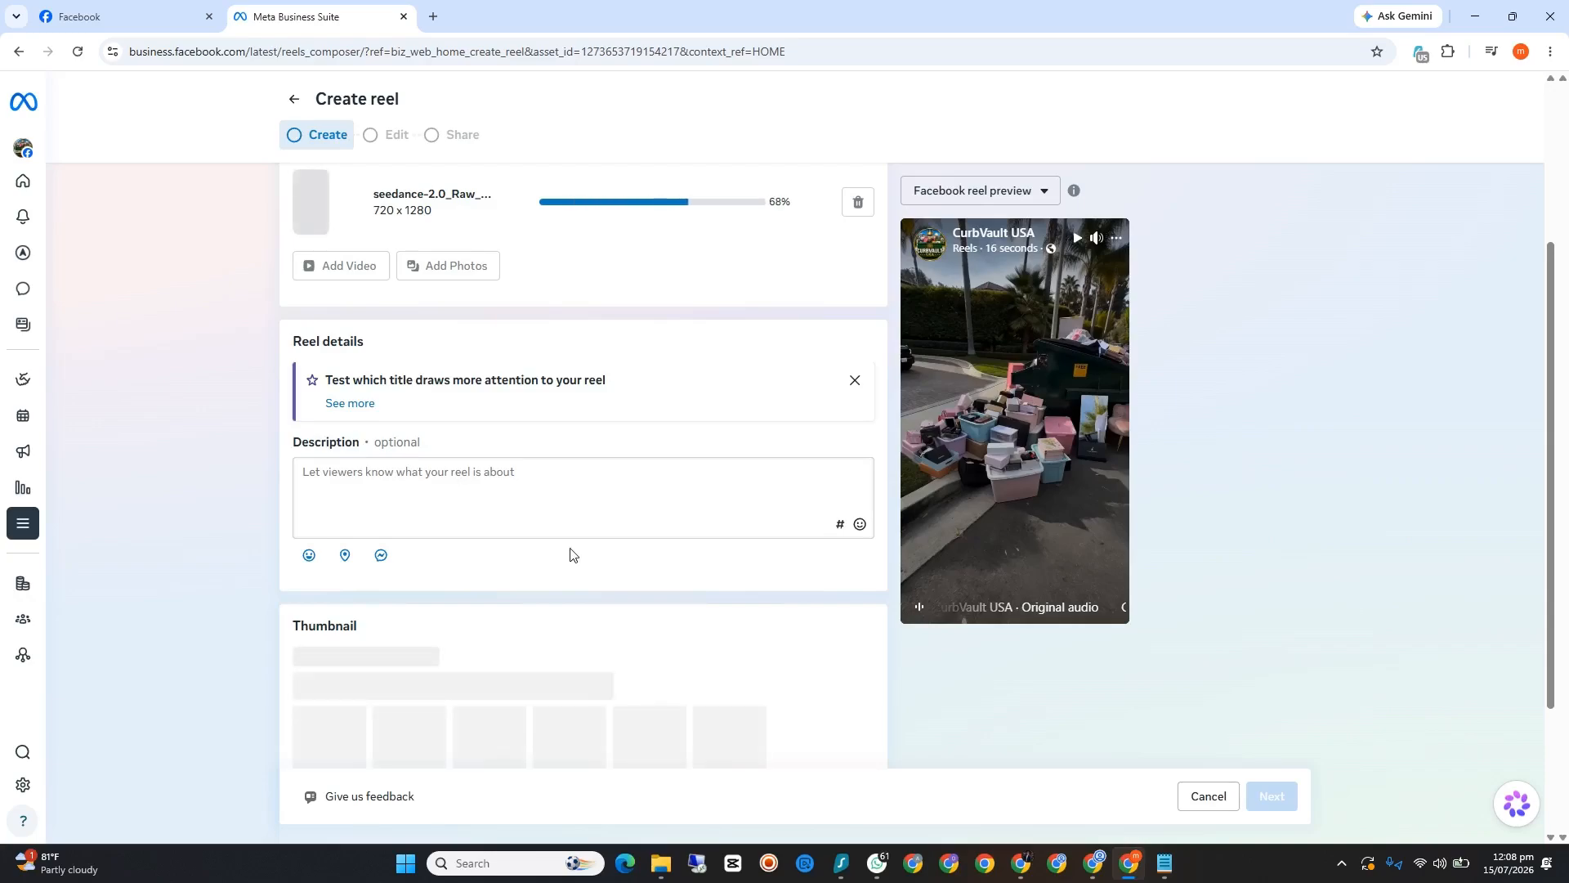
# Step: Switch to ChatGPT in the other browser window and open the USA Audience Targeting chat
pyautogui.moveTo(1021, 863)
pyautogui.click(984, 781)
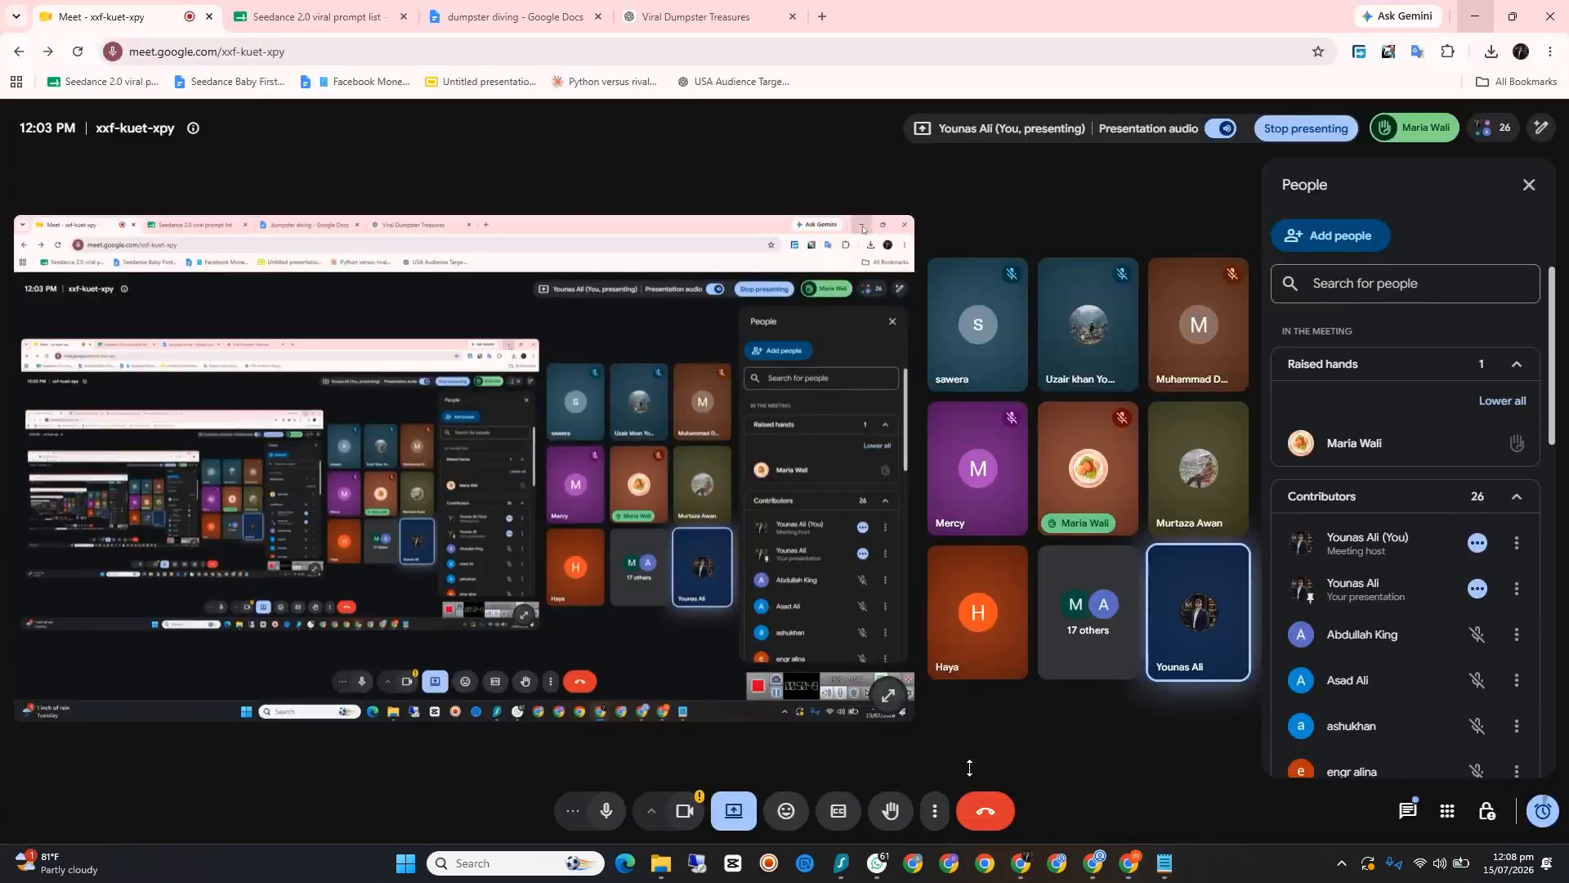
pyautogui.click(702, 15)
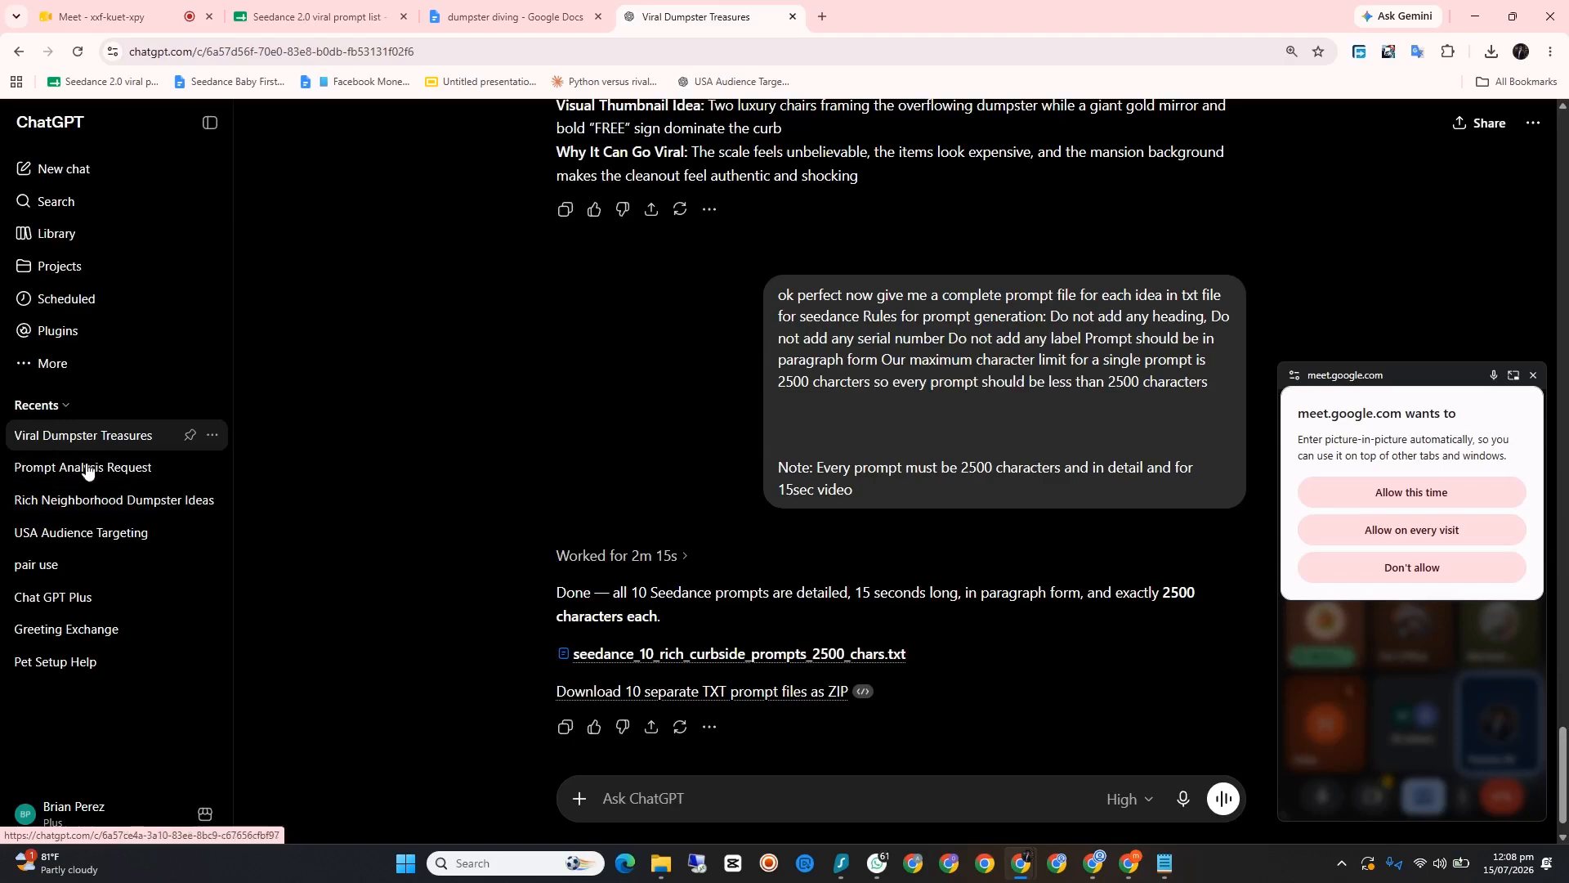
pyautogui.click(91, 533)
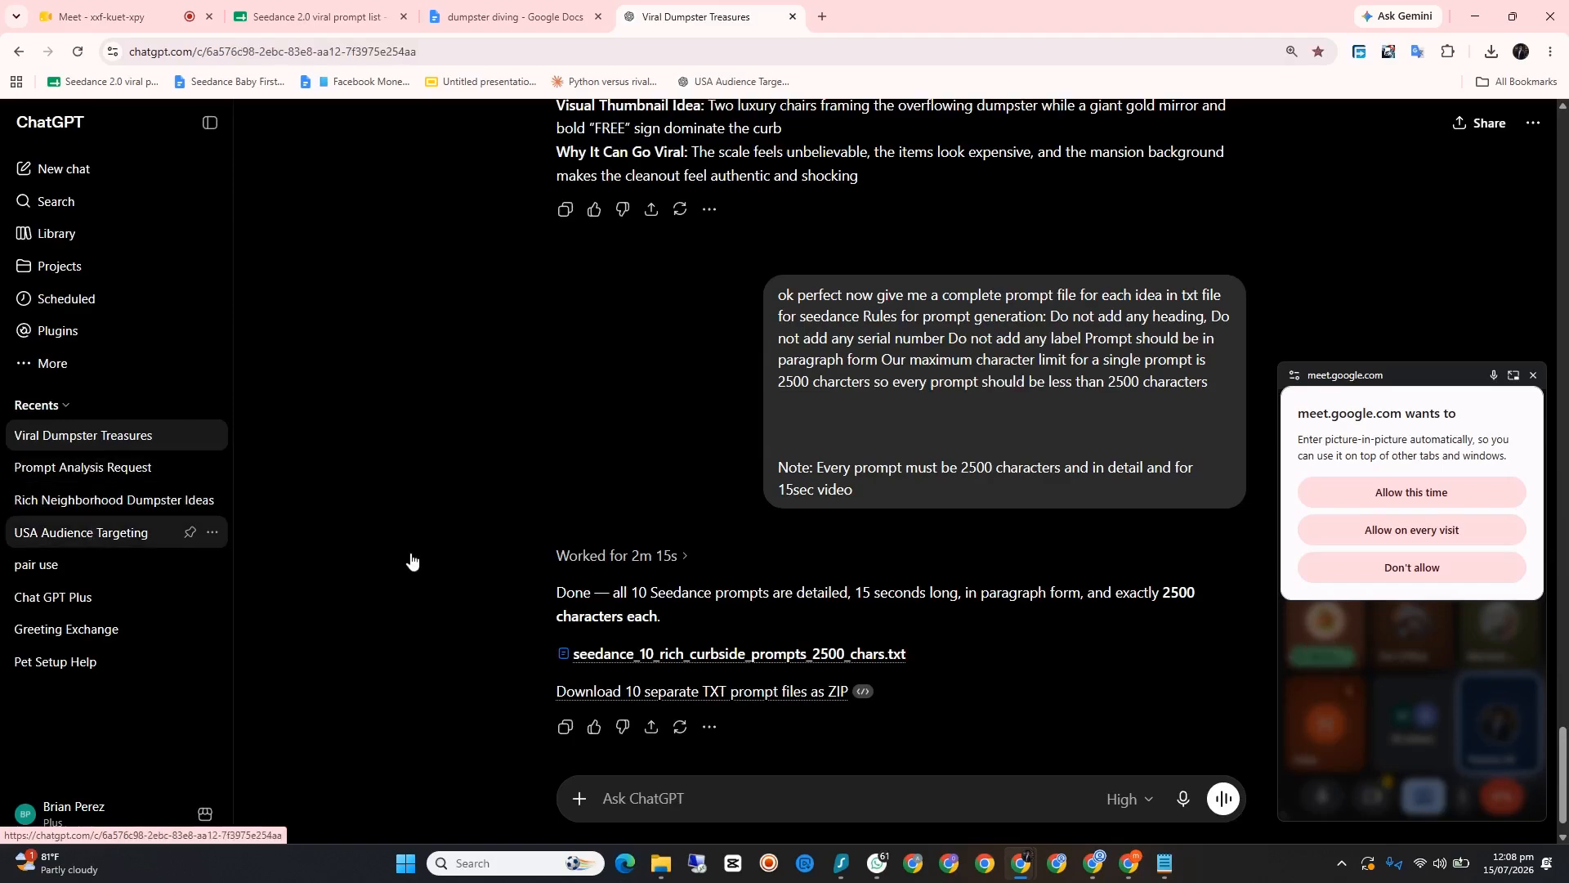
# Step: Attach today's seedance-2.0_Raw_vertical_9_16_first-person_POV video from the Downloads folder to the chat message, dealing with the meeting's picture-in-picture request
pyautogui.click(579, 797)
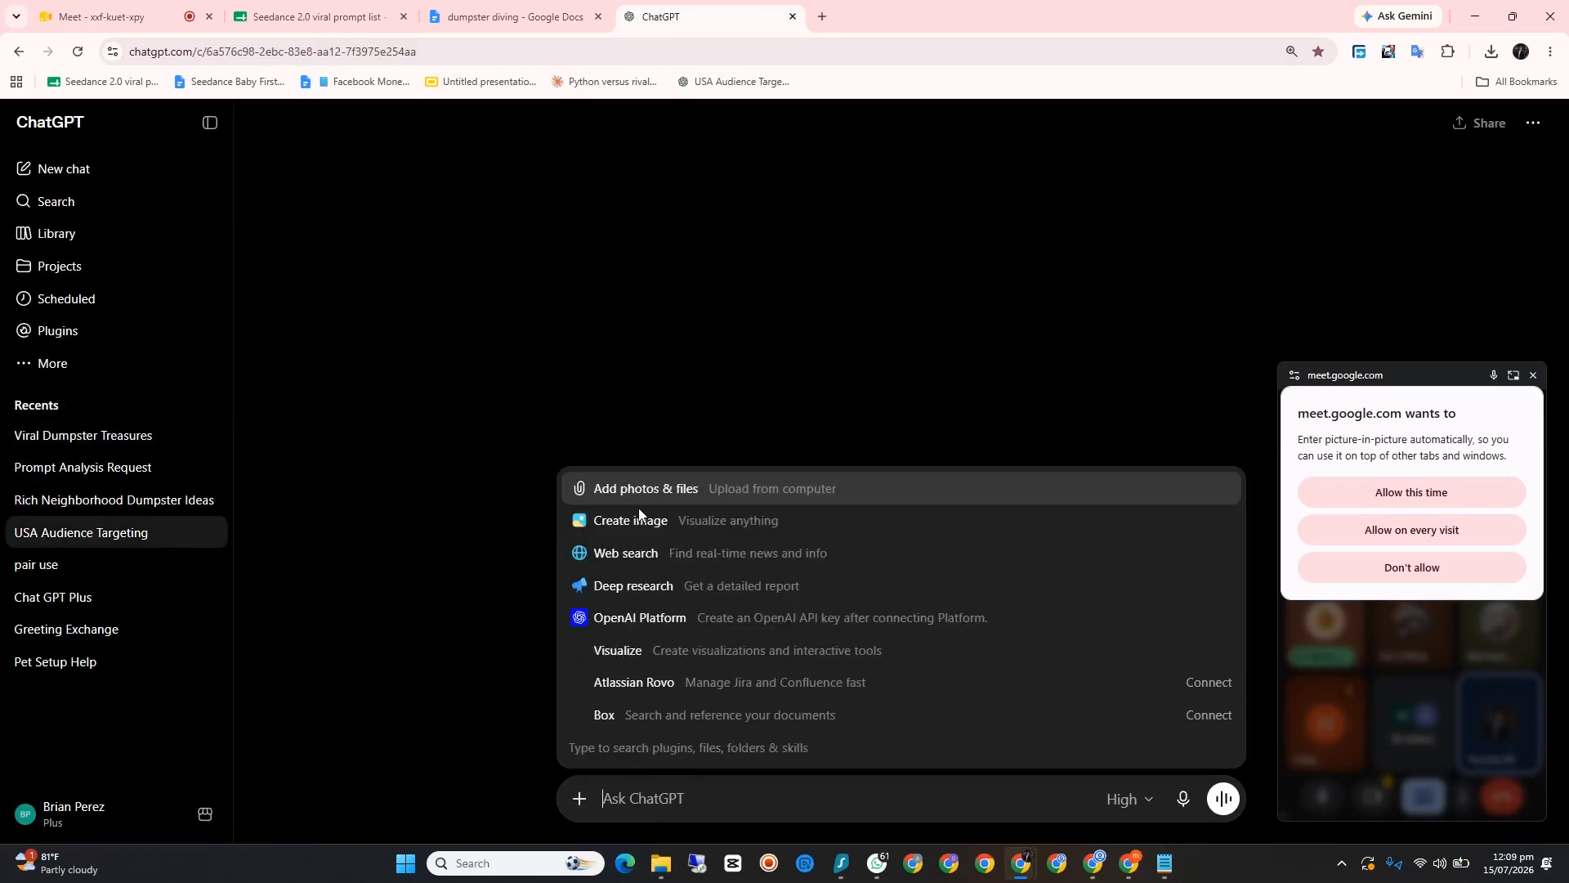
pyautogui.click(1445, 491)
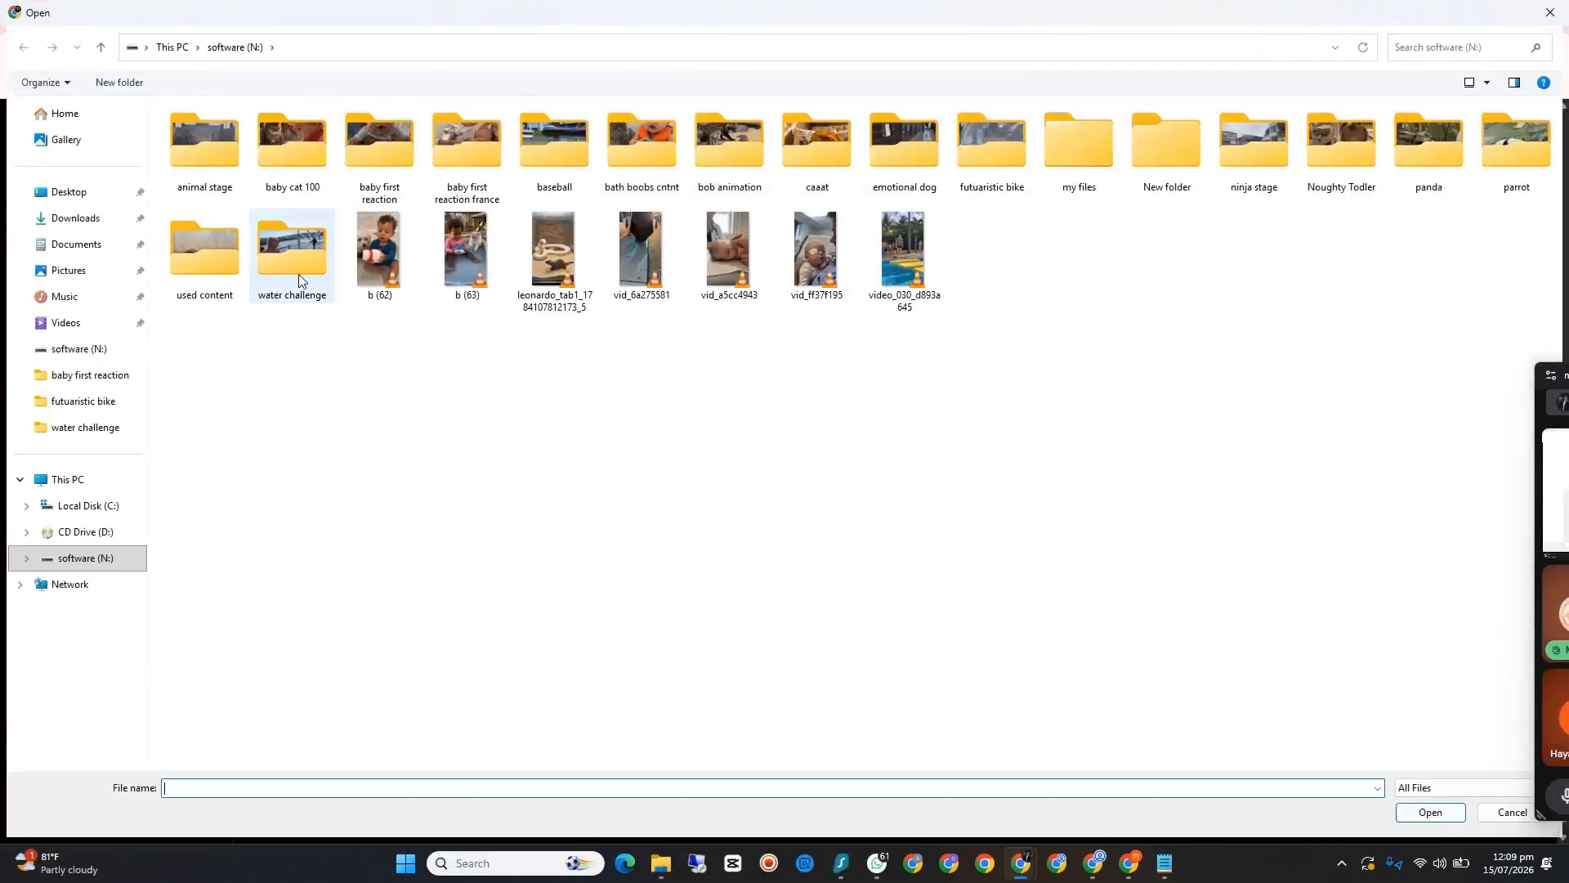
pyautogui.click(135, 218)
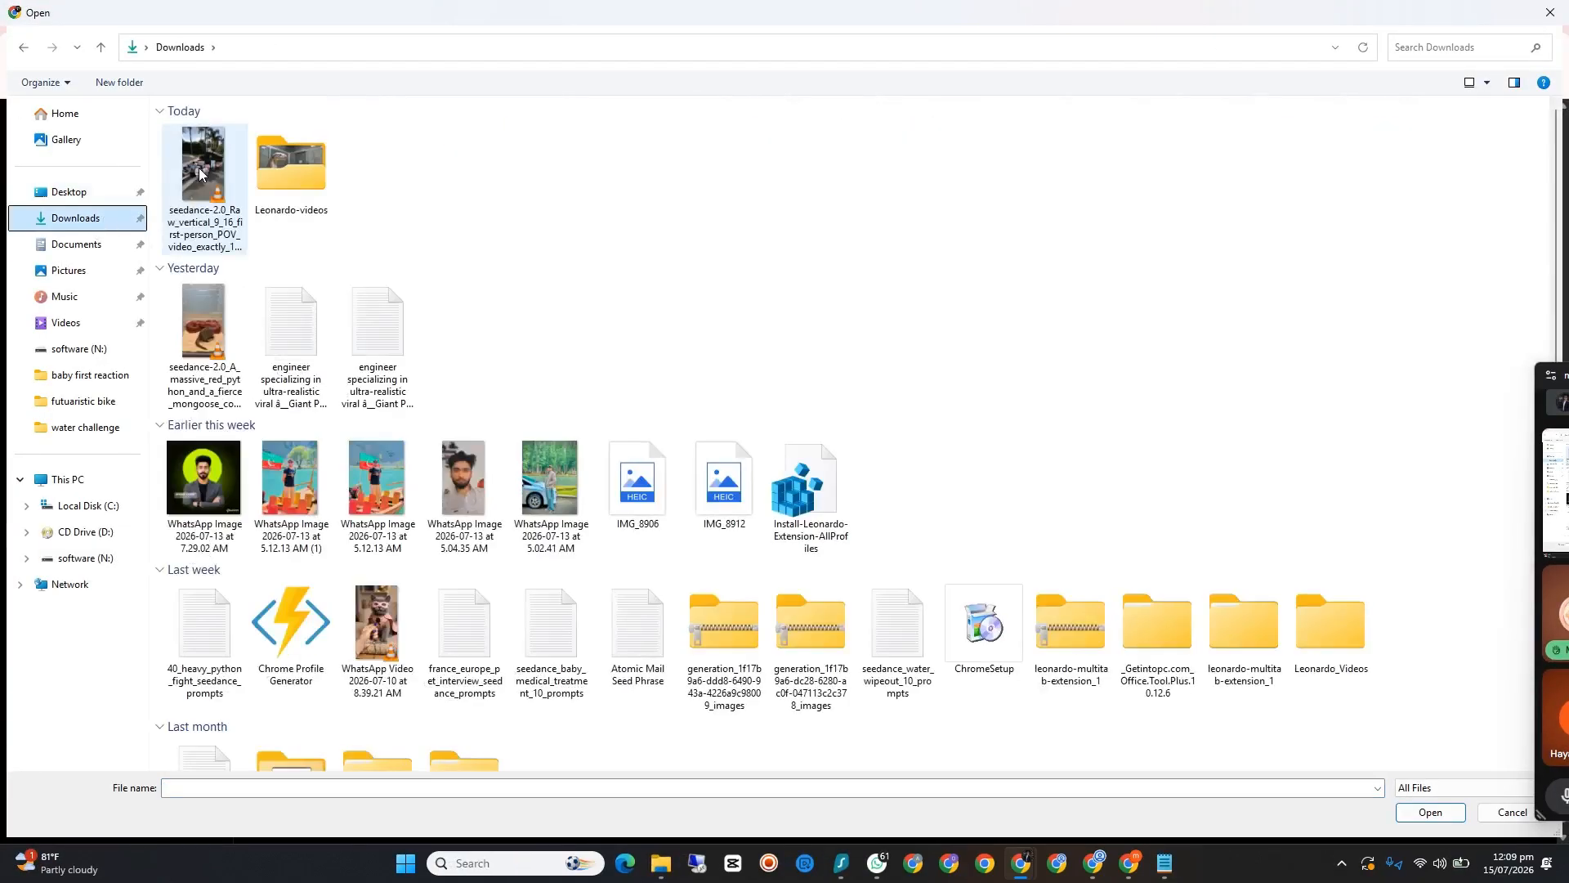
pyautogui.click(200, 174)
pyautogui.click(1430, 811)
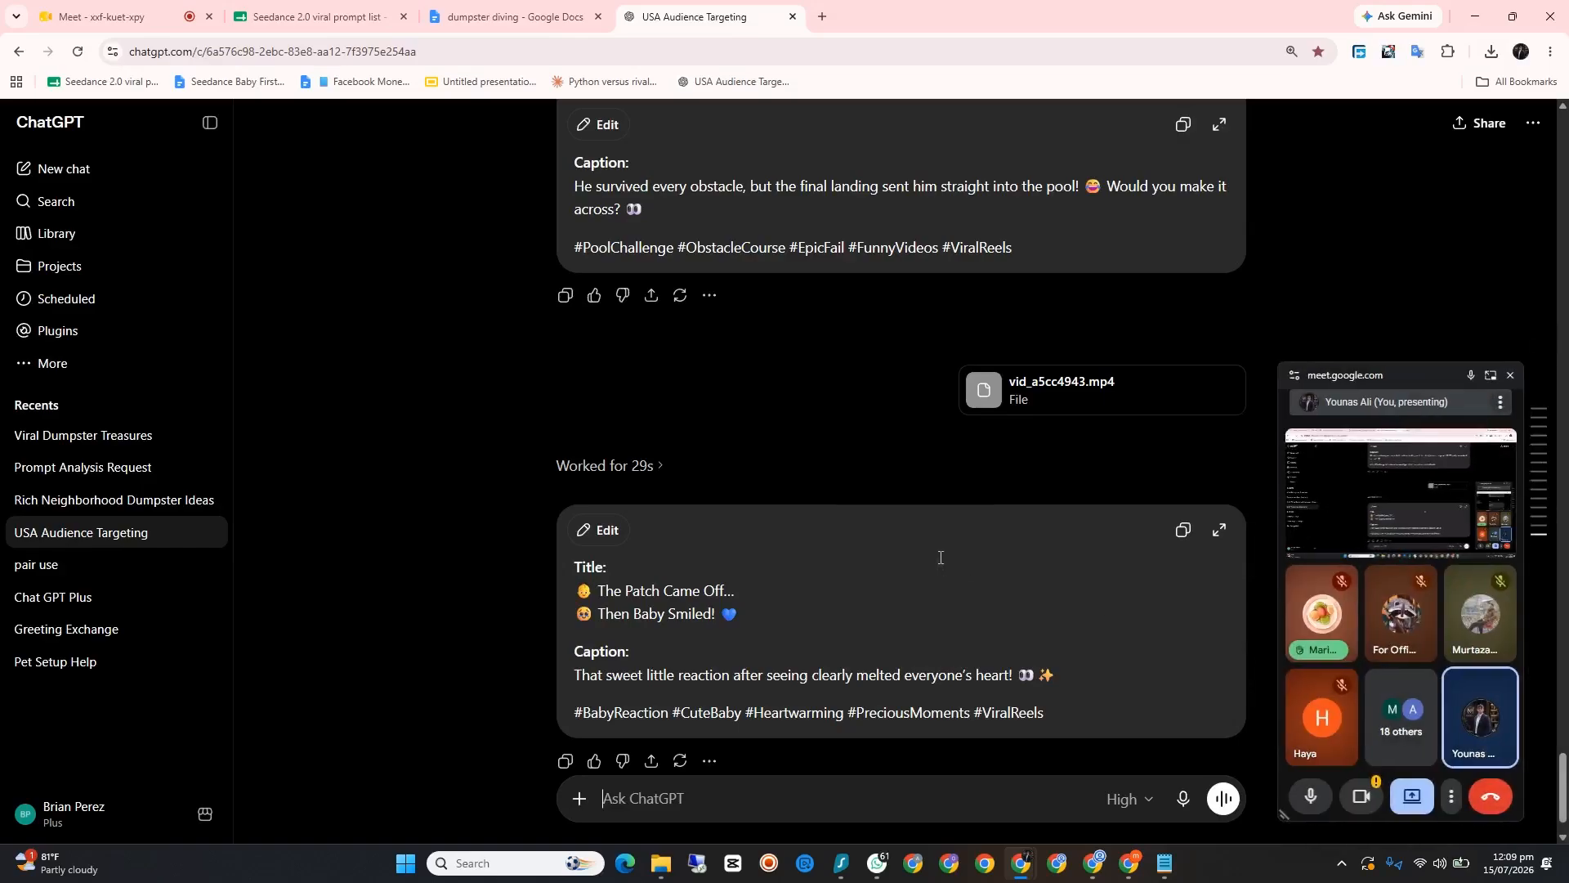
# Step: Review the chat's original request for a USA-targeted title, caption and 5 hashtags, and send the attached video
pyautogui.scroll(7, 830, 433)
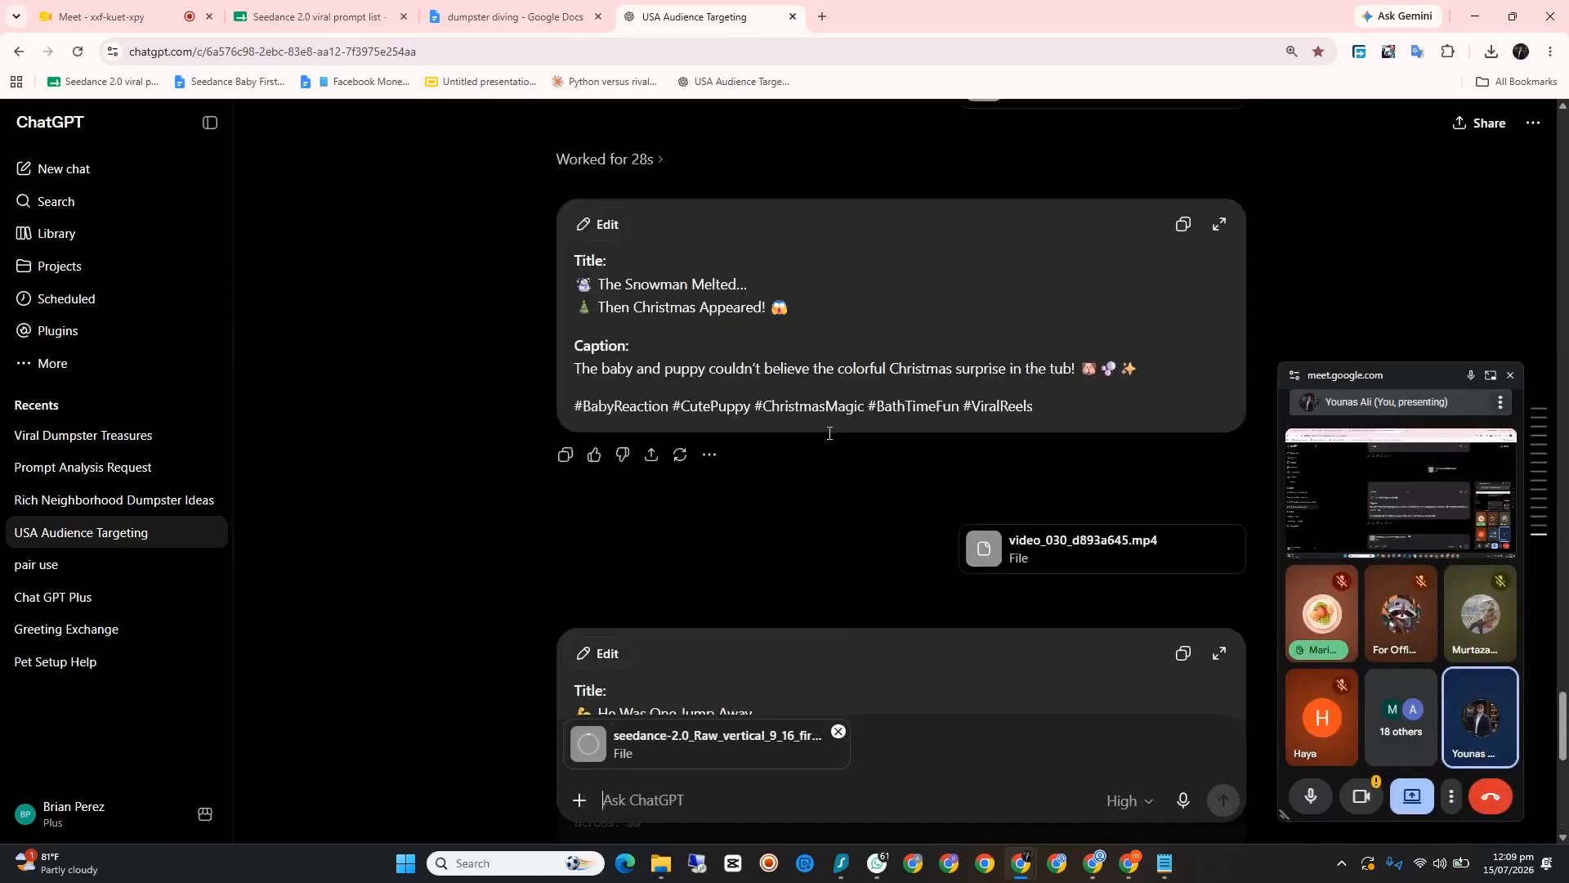
pyautogui.scroll(10, 830, 433)
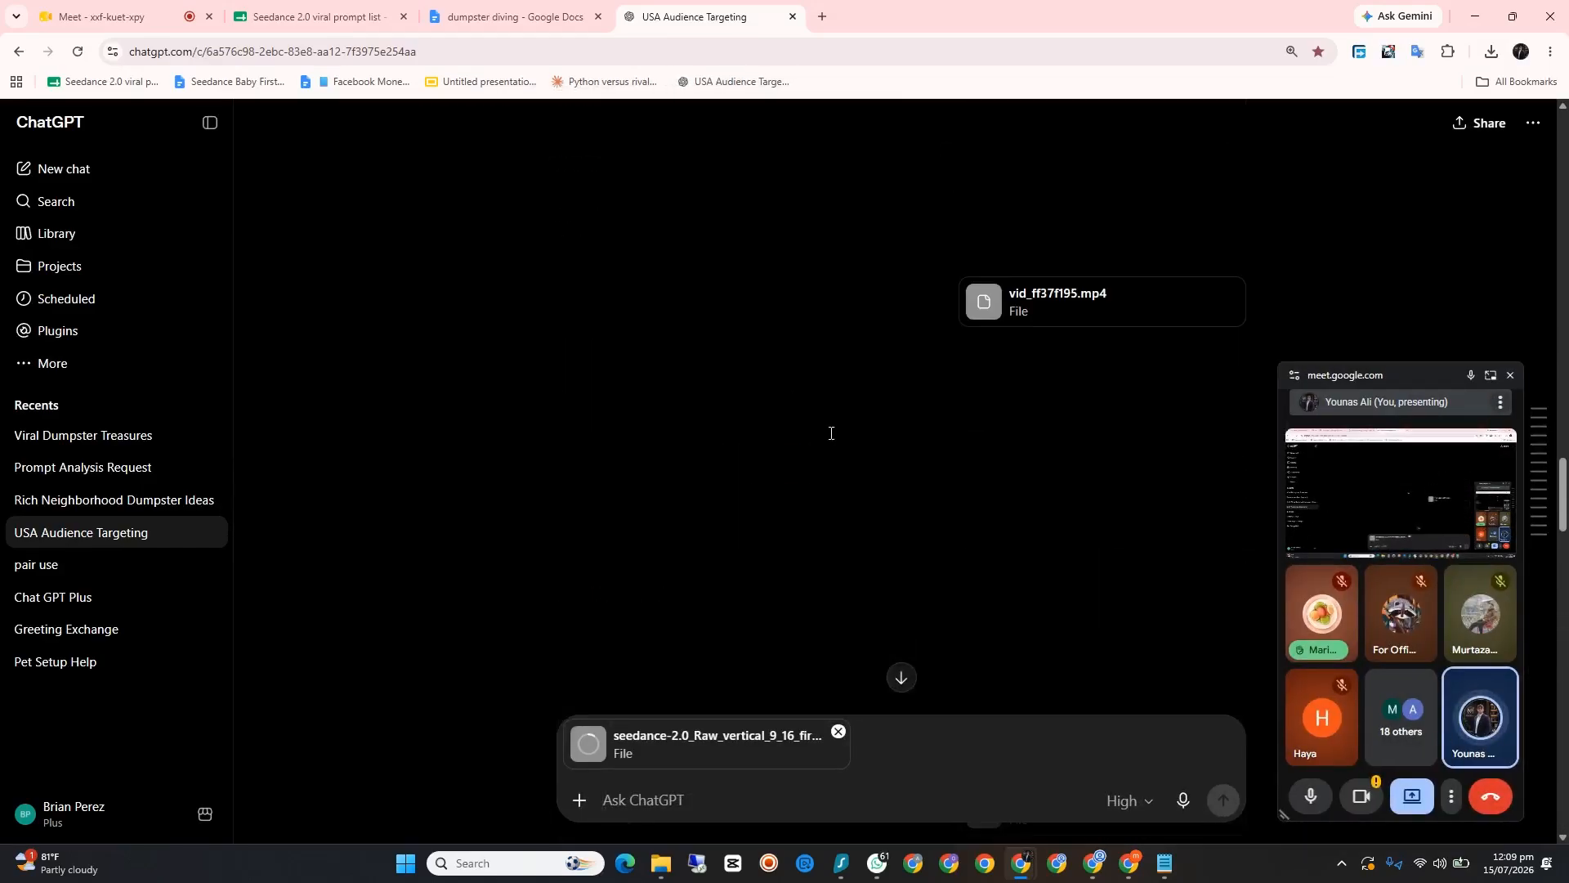
pyautogui.scroll(3, 830, 434)
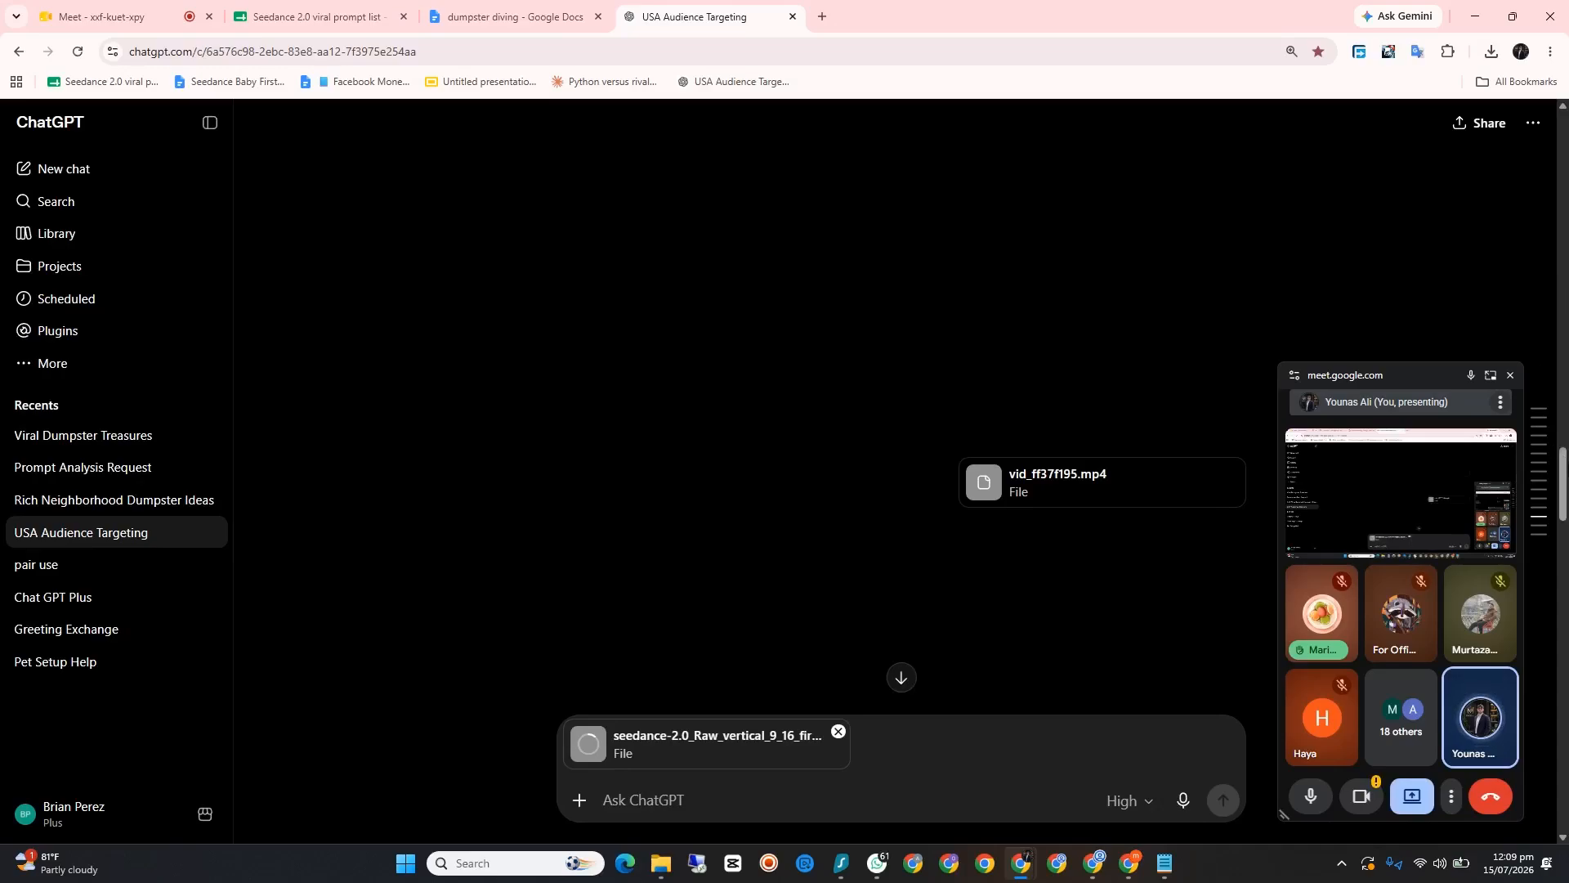
pyautogui.moveTo(1564, 464); pyautogui.dragTo(1544, 135)
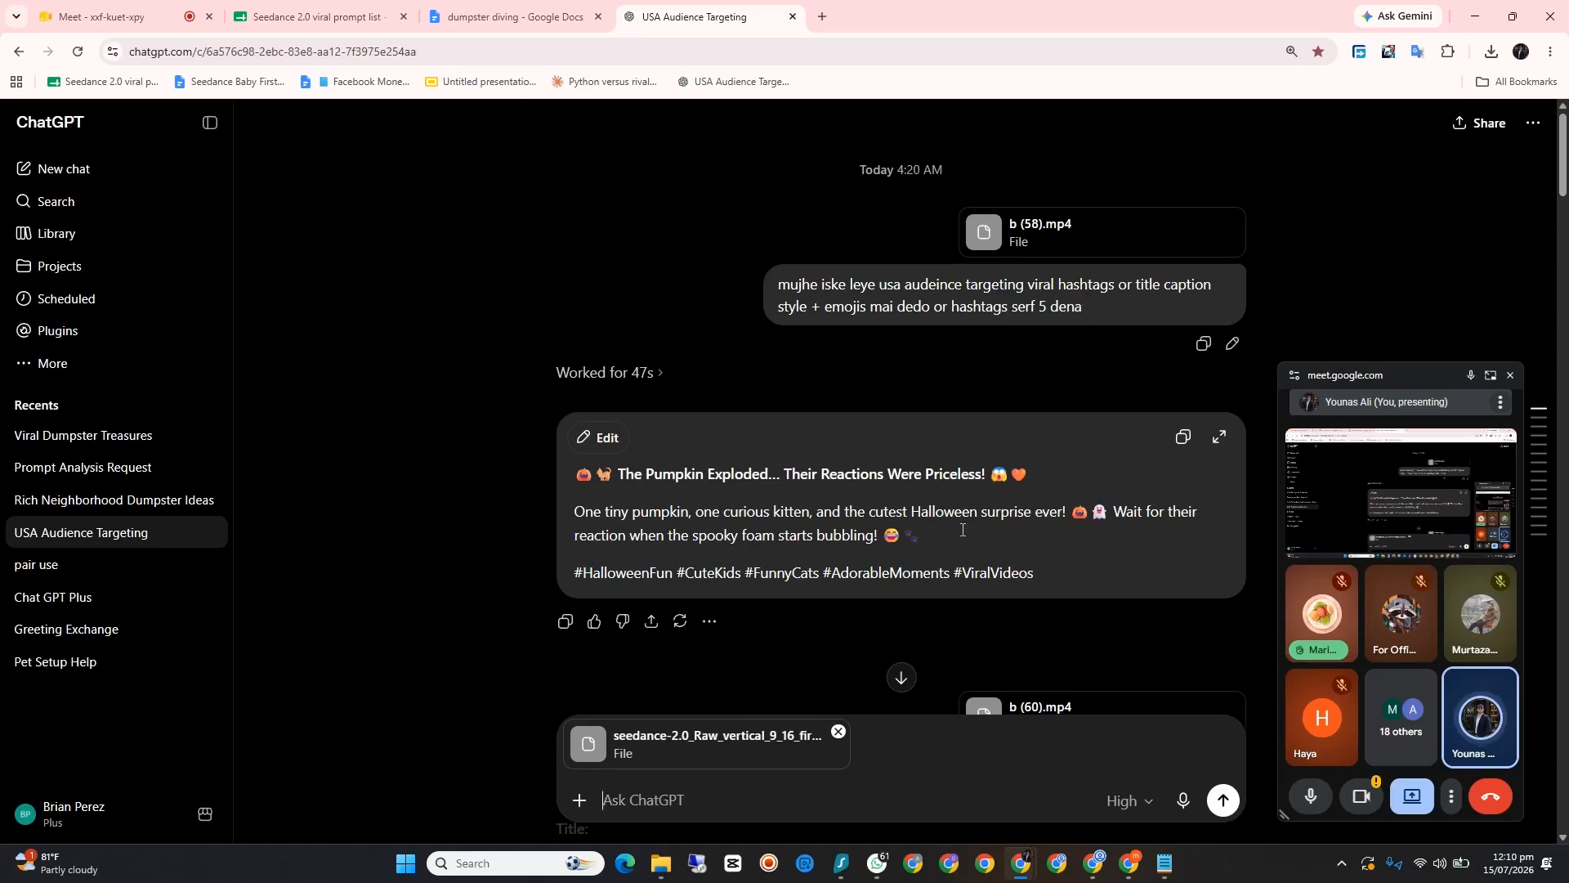
pyautogui.click(1226, 807)
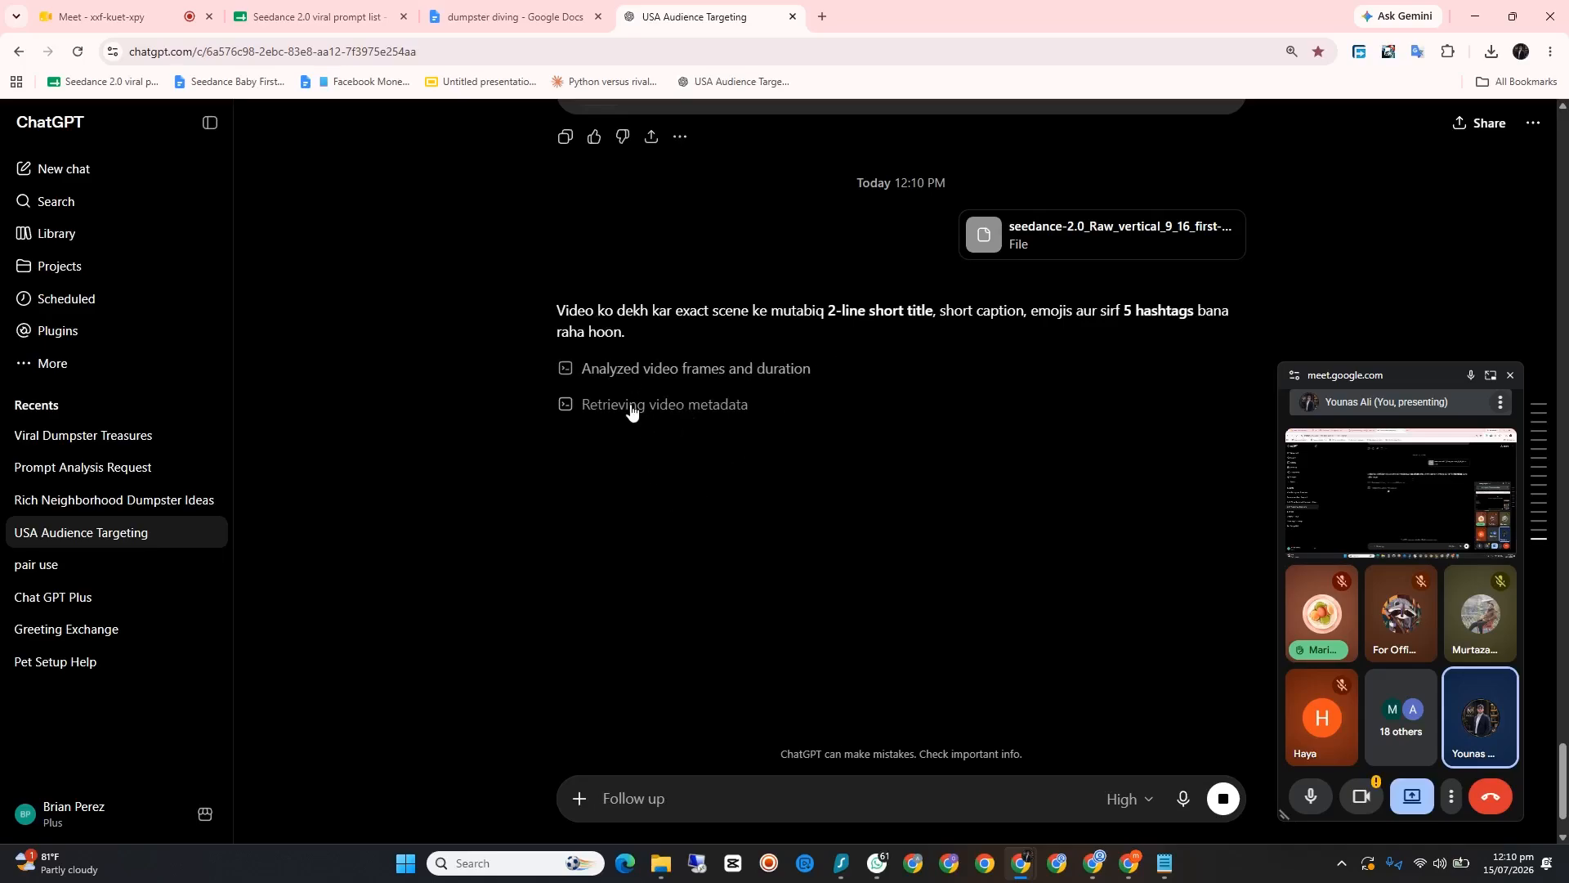
pyautogui.click(115, 17)
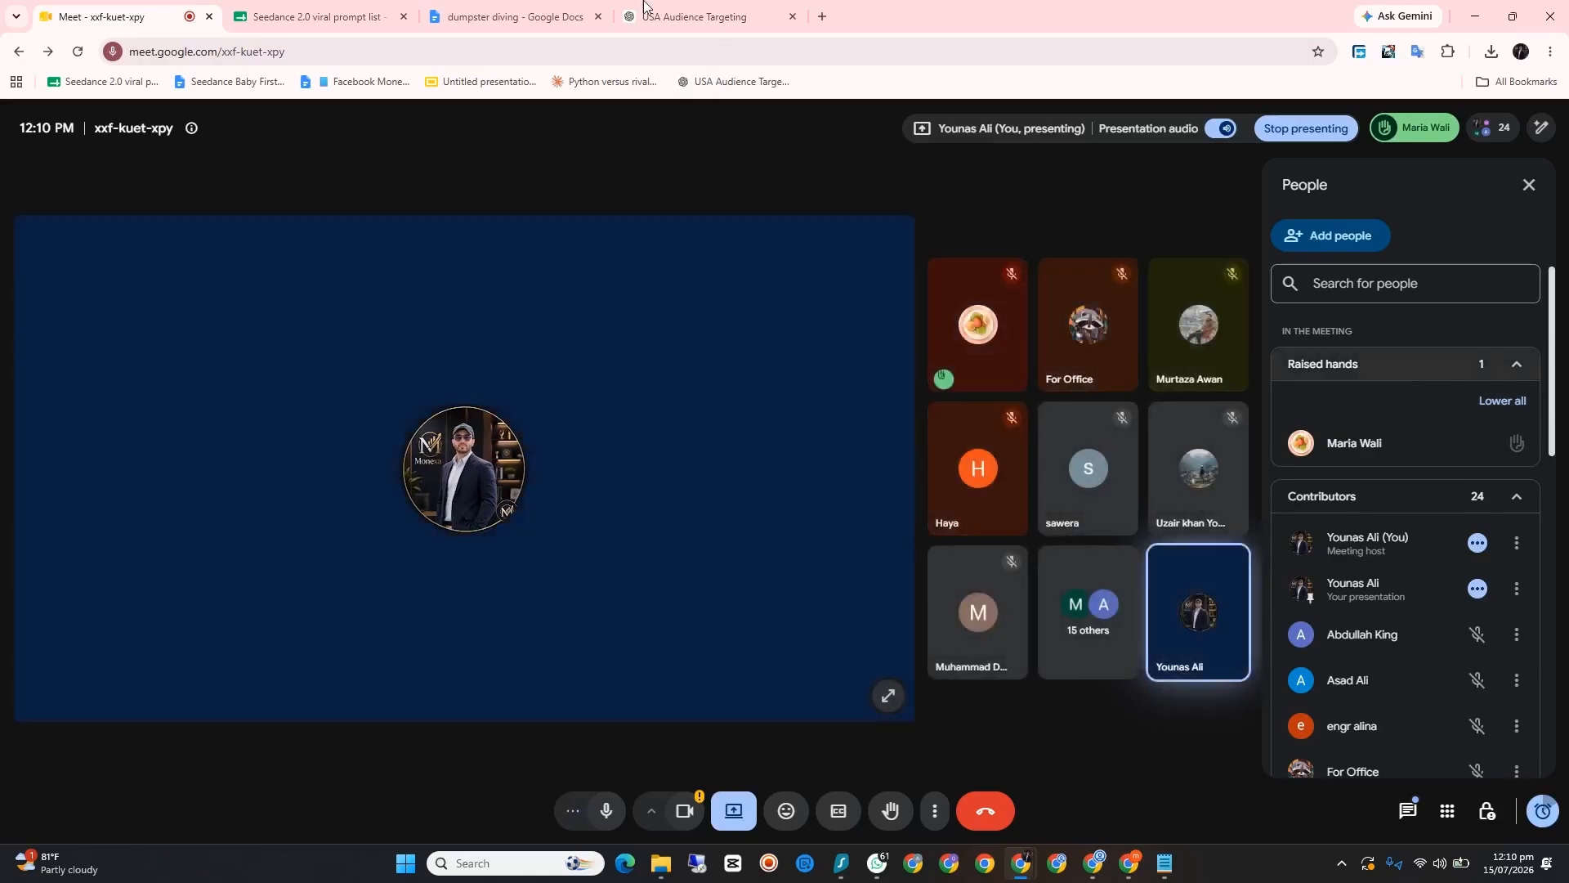
pyautogui.click(682, 12)
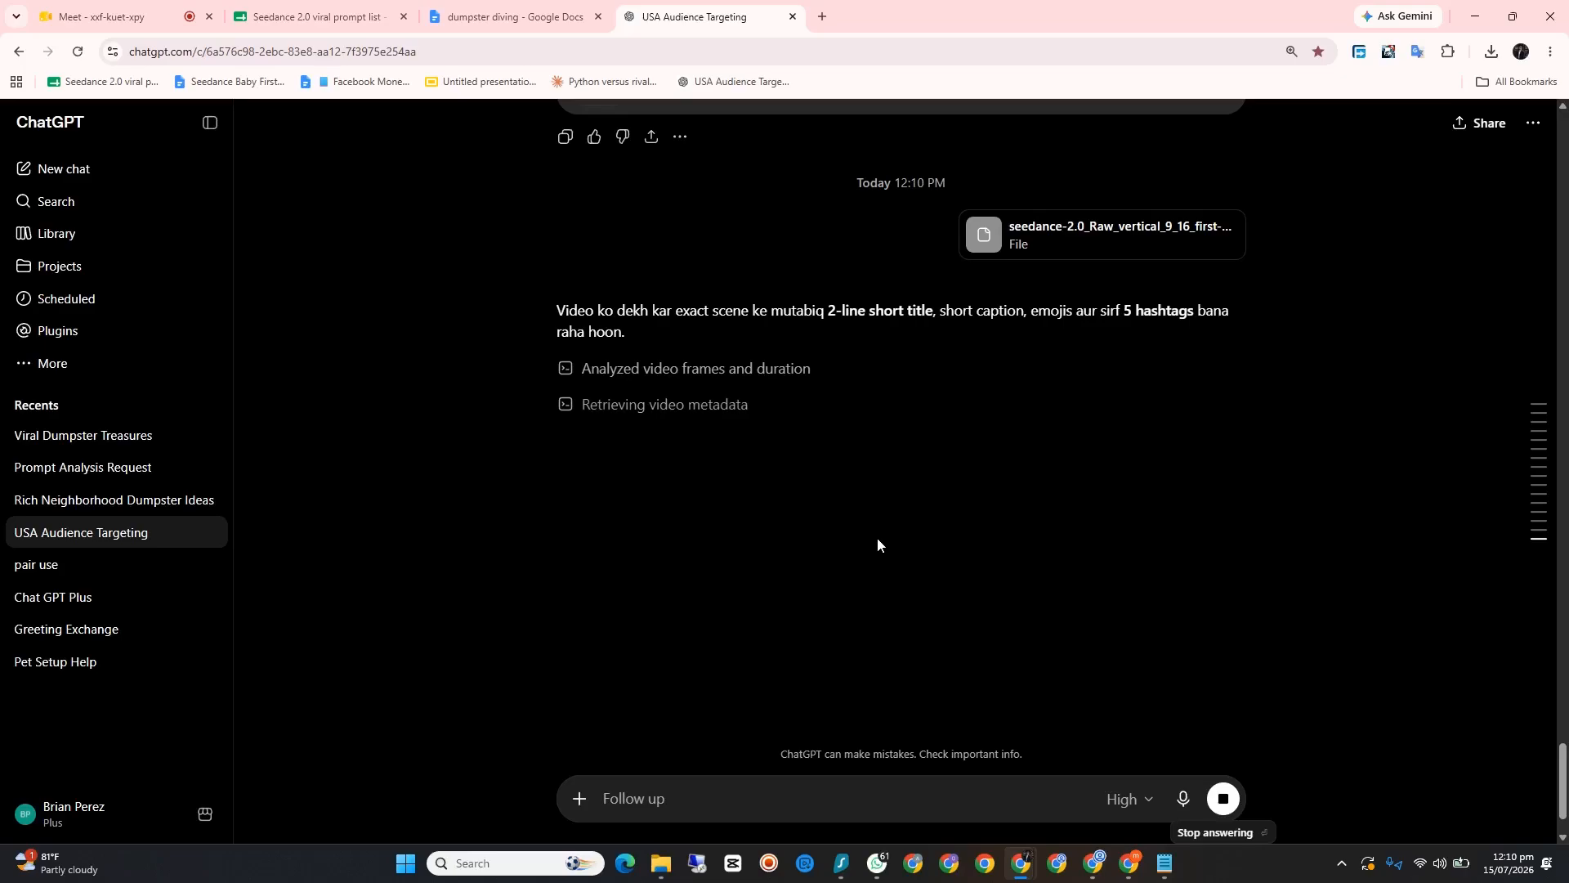
pyautogui.hotkey('ctrl', '1')
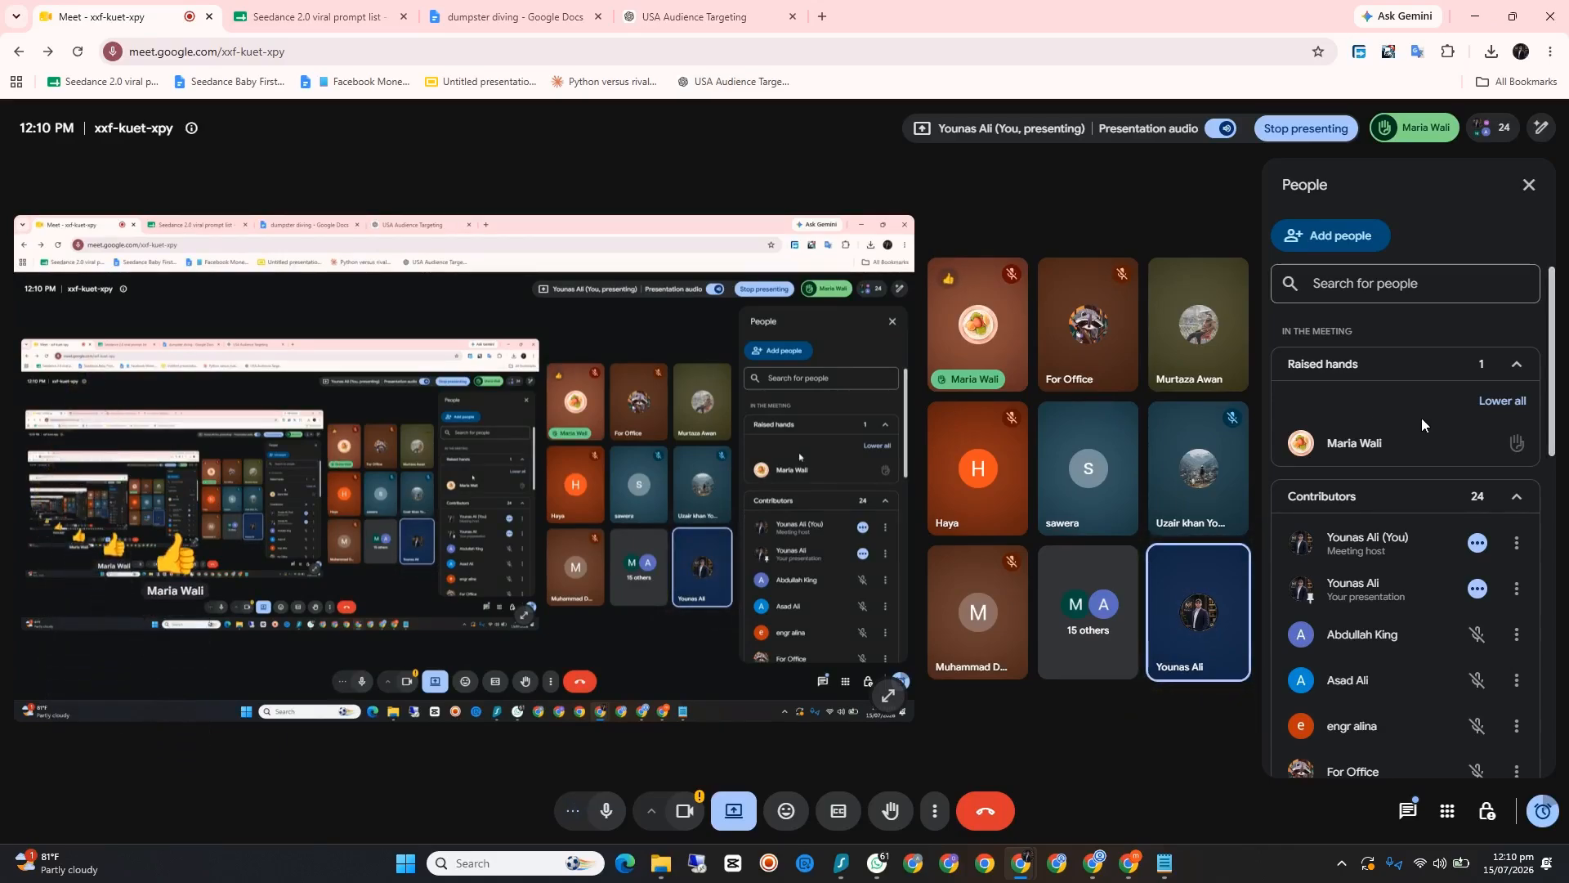
pyautogui.click(1474, 15)
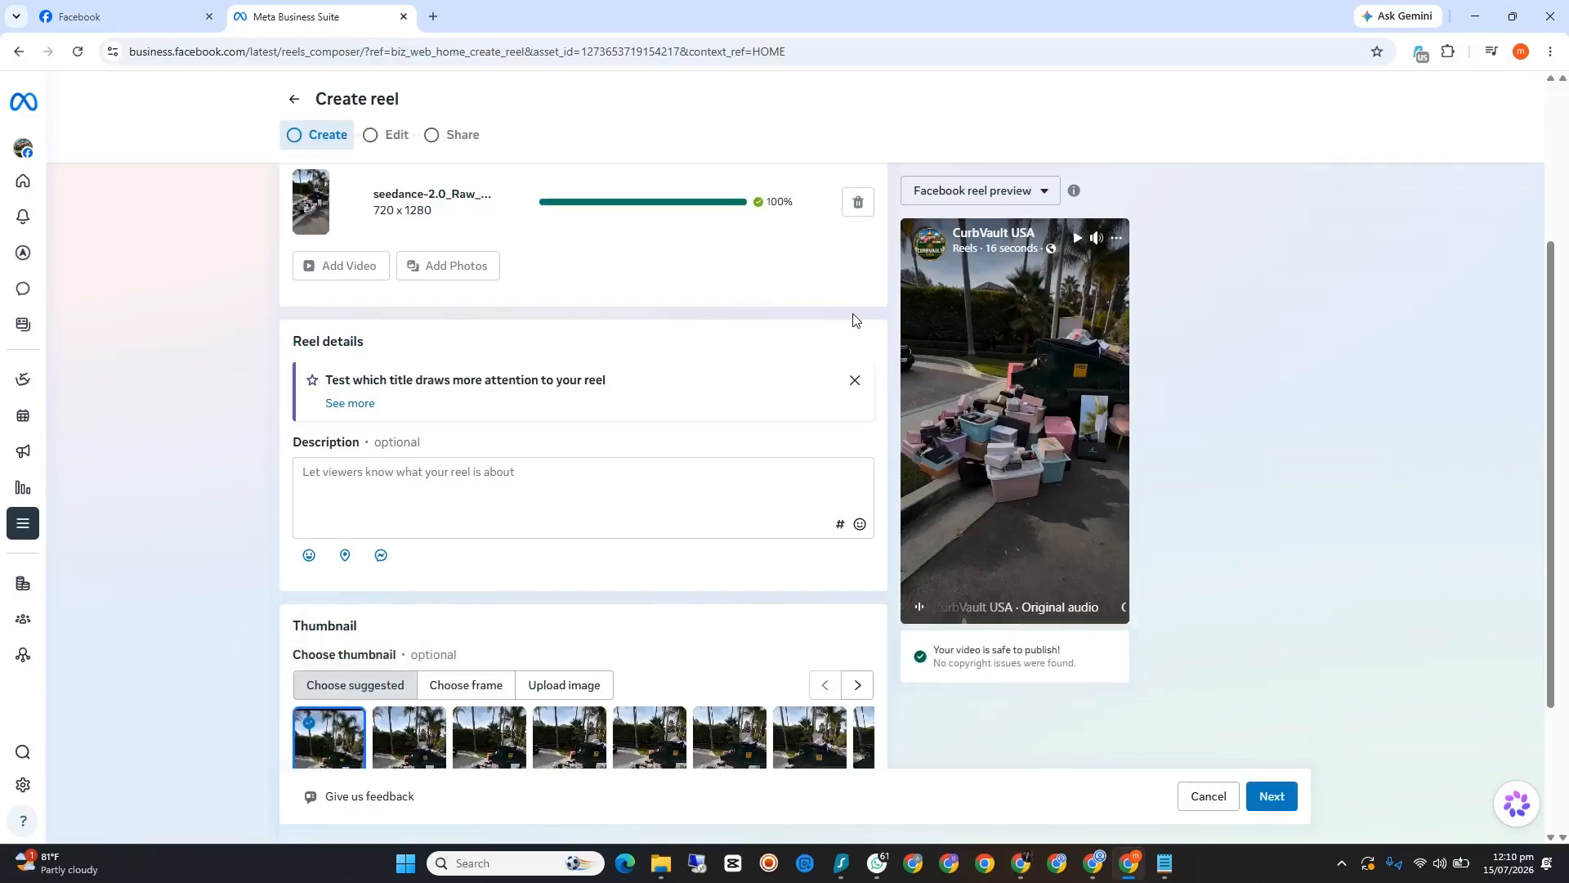
# Step: Return to the ChatGPT reply, close the floating meeting window and copy the "Designer bags, makeup, dolls and furniture" caption with its five hashtags
pyautogui.moveTo(1021, 863)
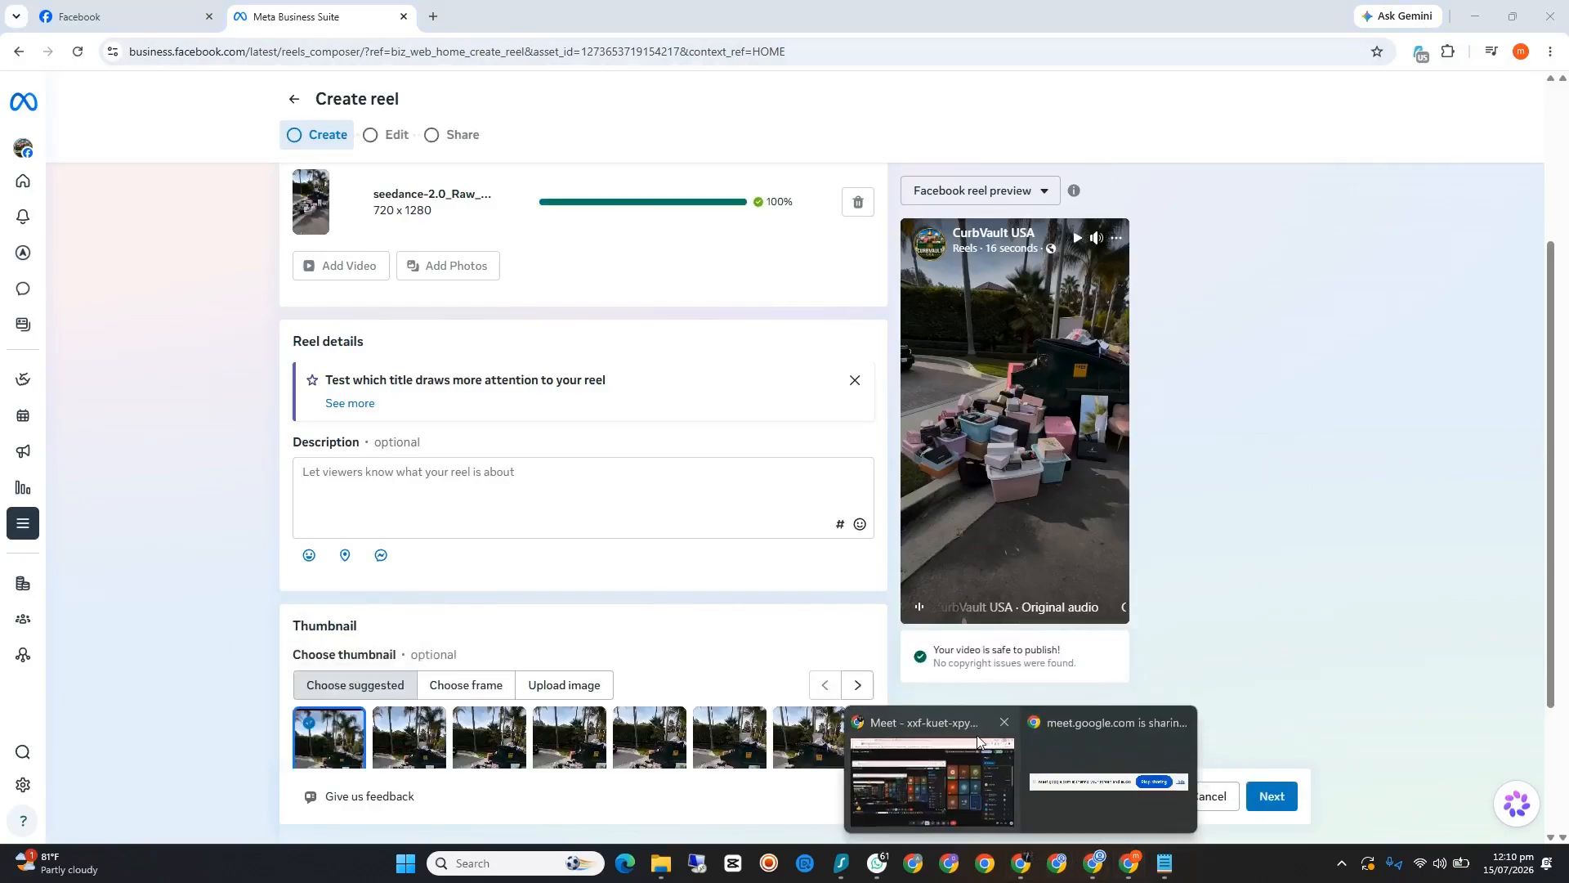
pyautogui.click(927, 784)
pyautogui.click(693, 15)
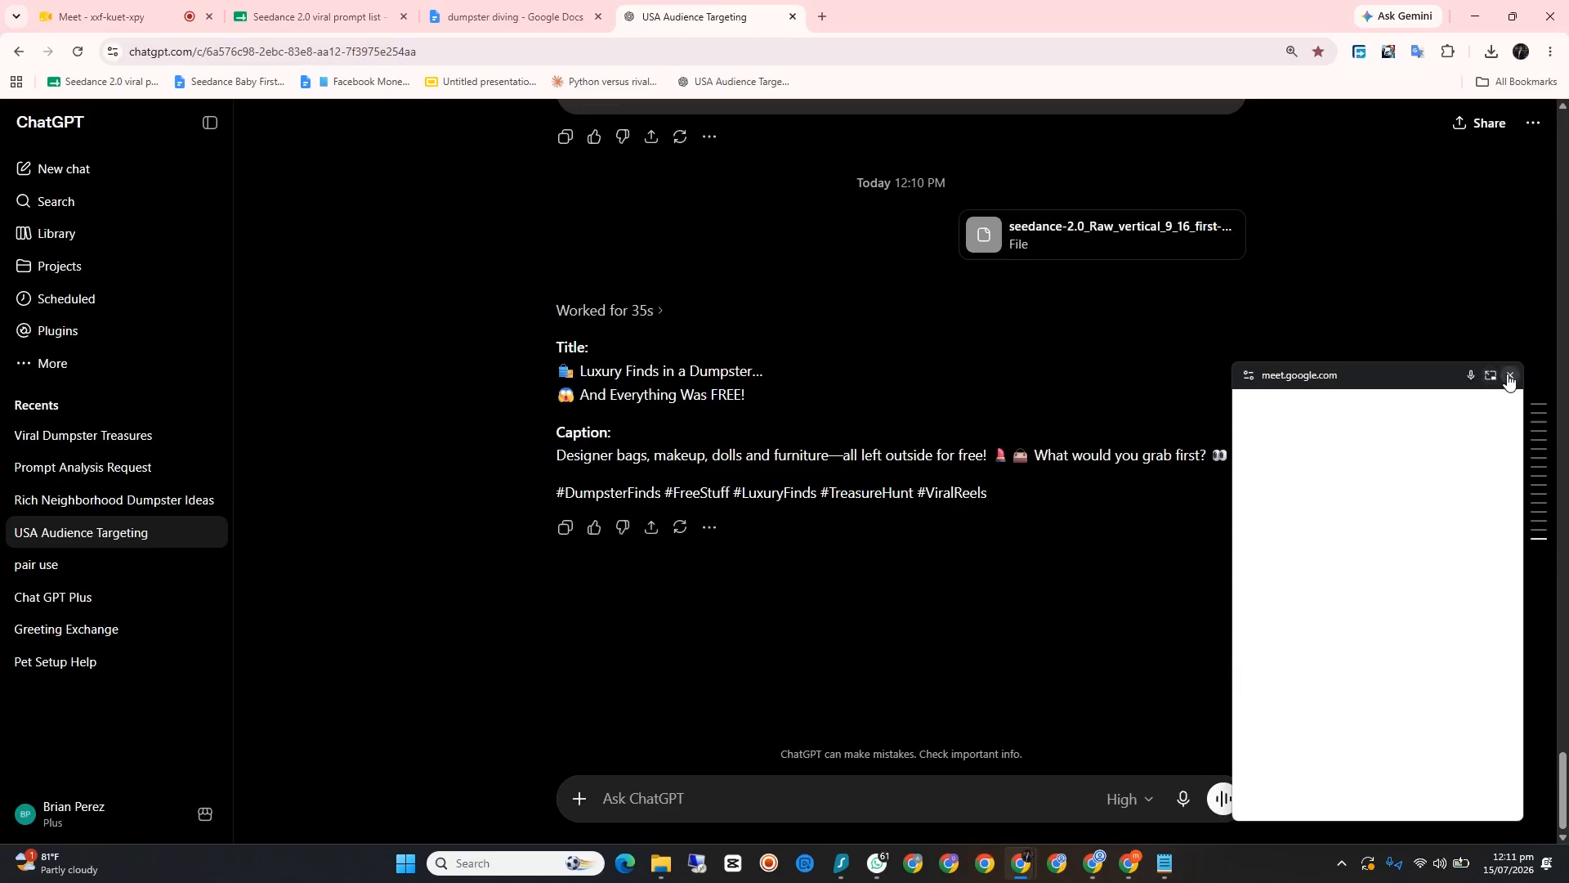
pyautogui.click(1510, 375)
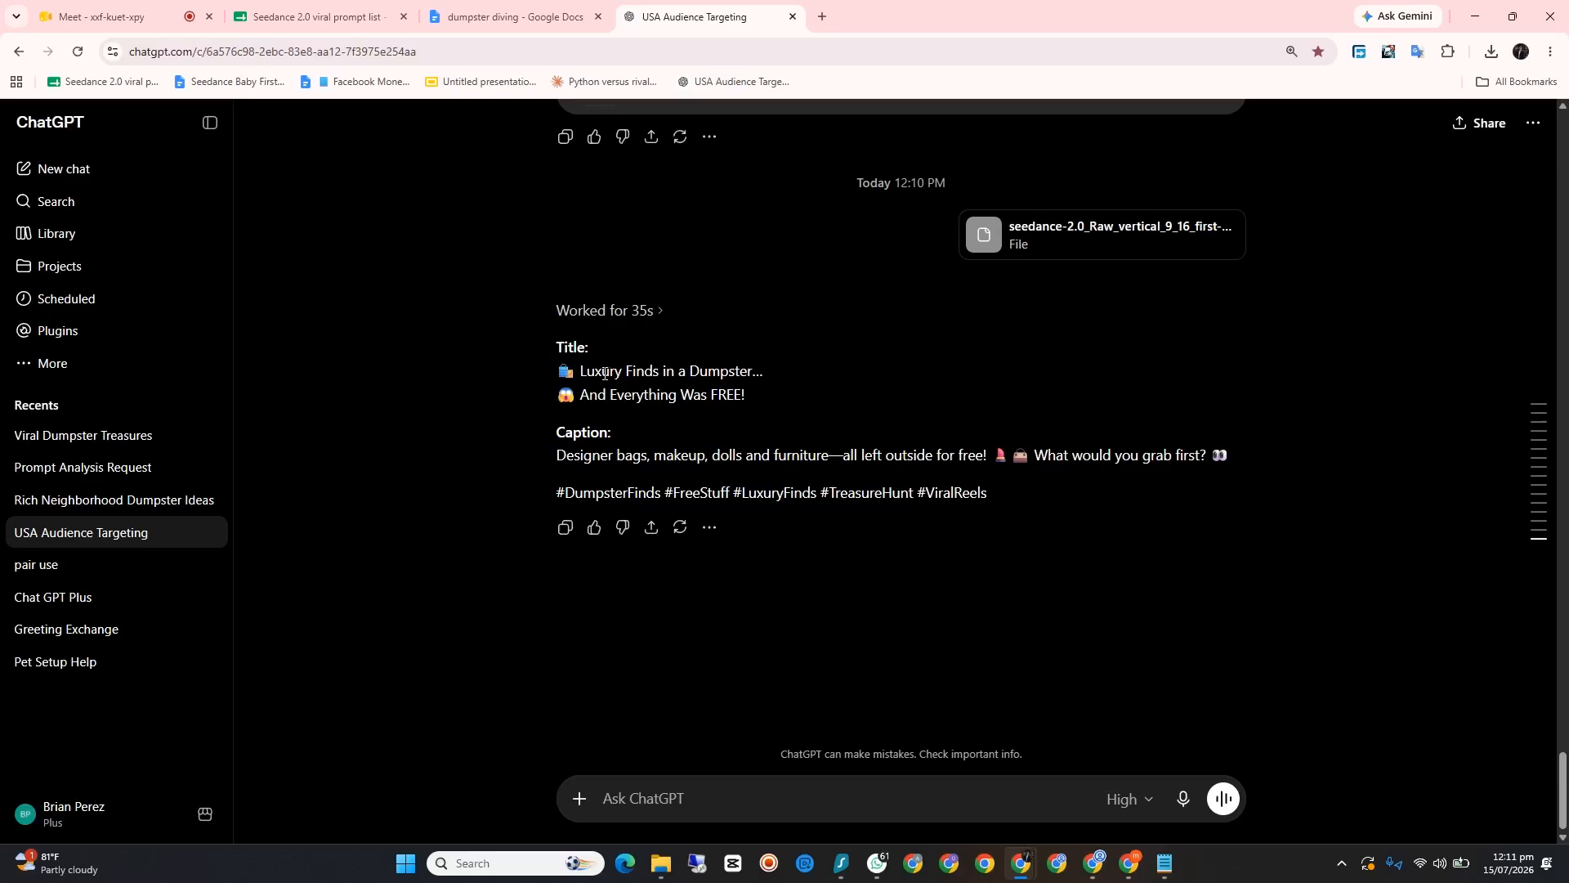
pyautogui.moveTo(742, 398); pyautogui.dragTo(571, 388)
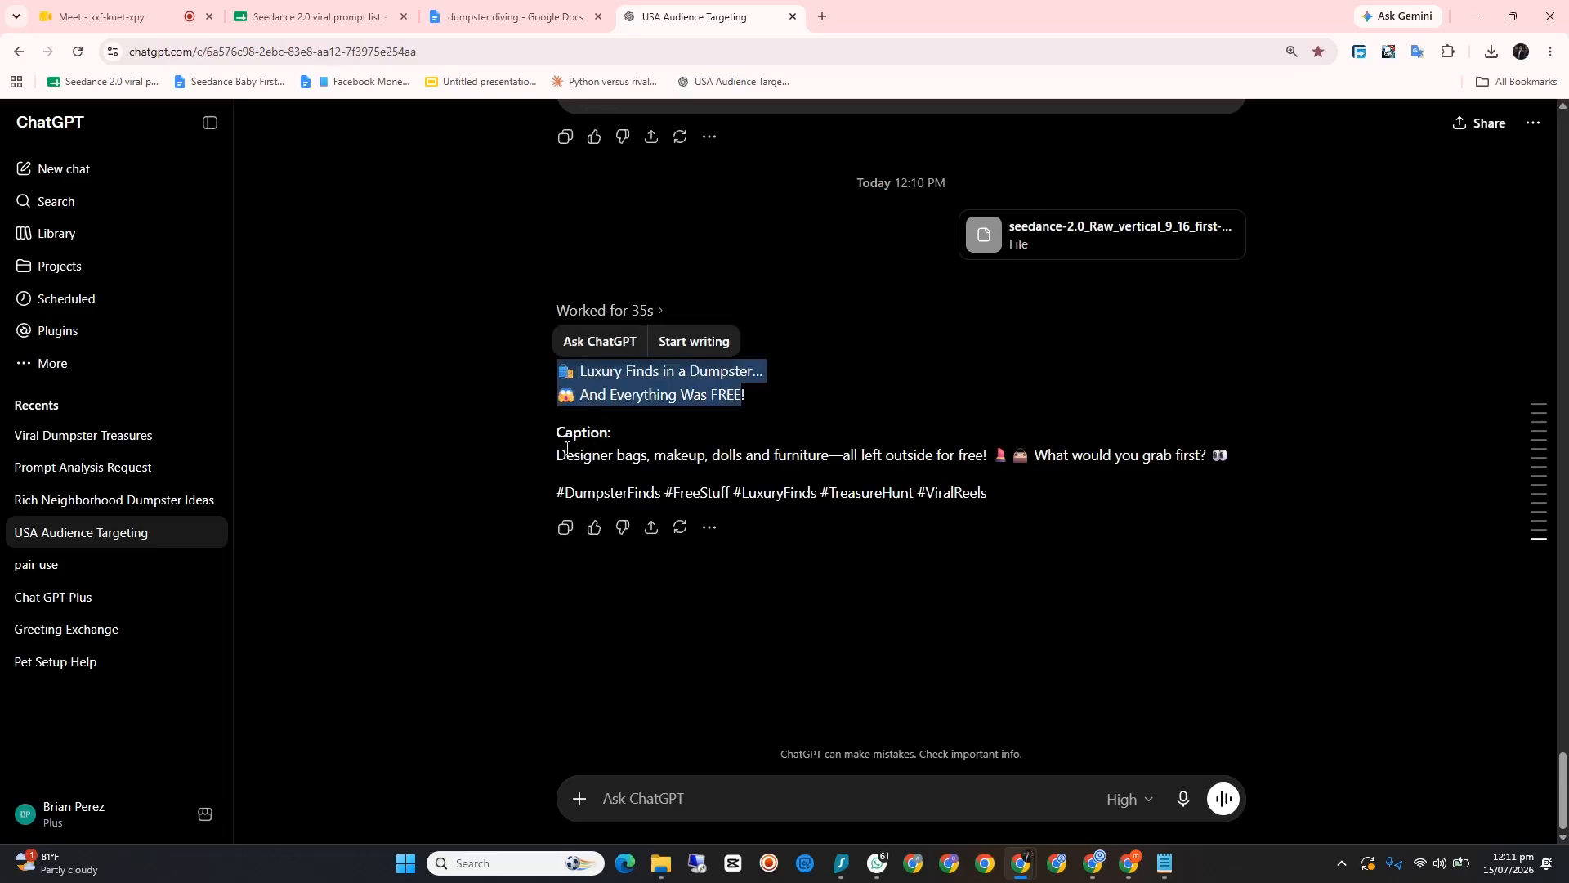
pyautogui.moveTo(549, 459); pyautogui.dragTo(968, 500)
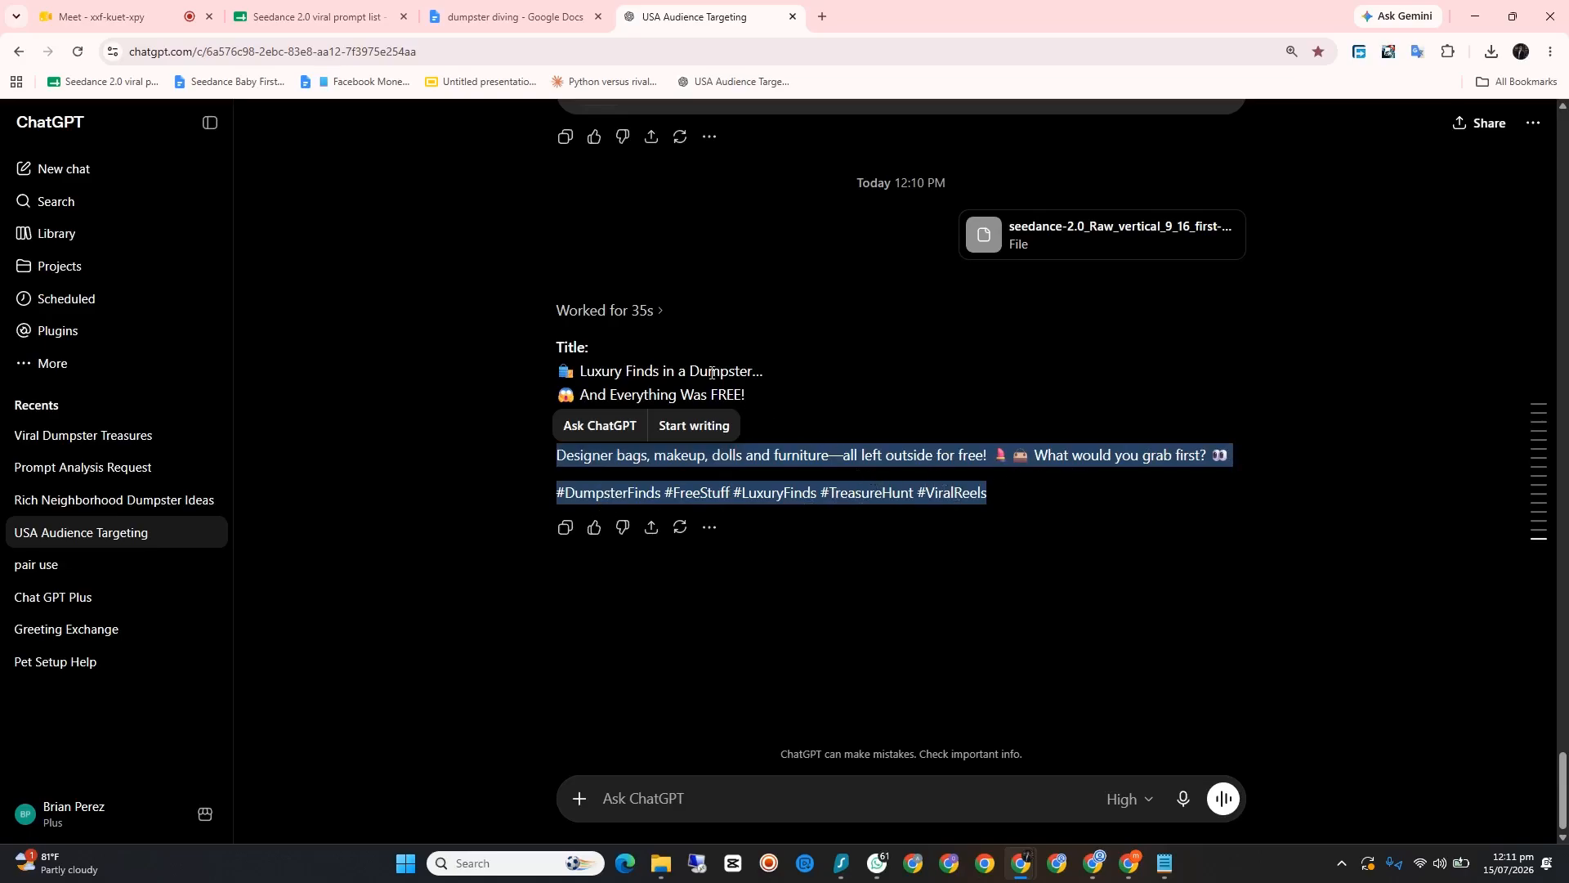
pyautogui.rightClick(825, 453)
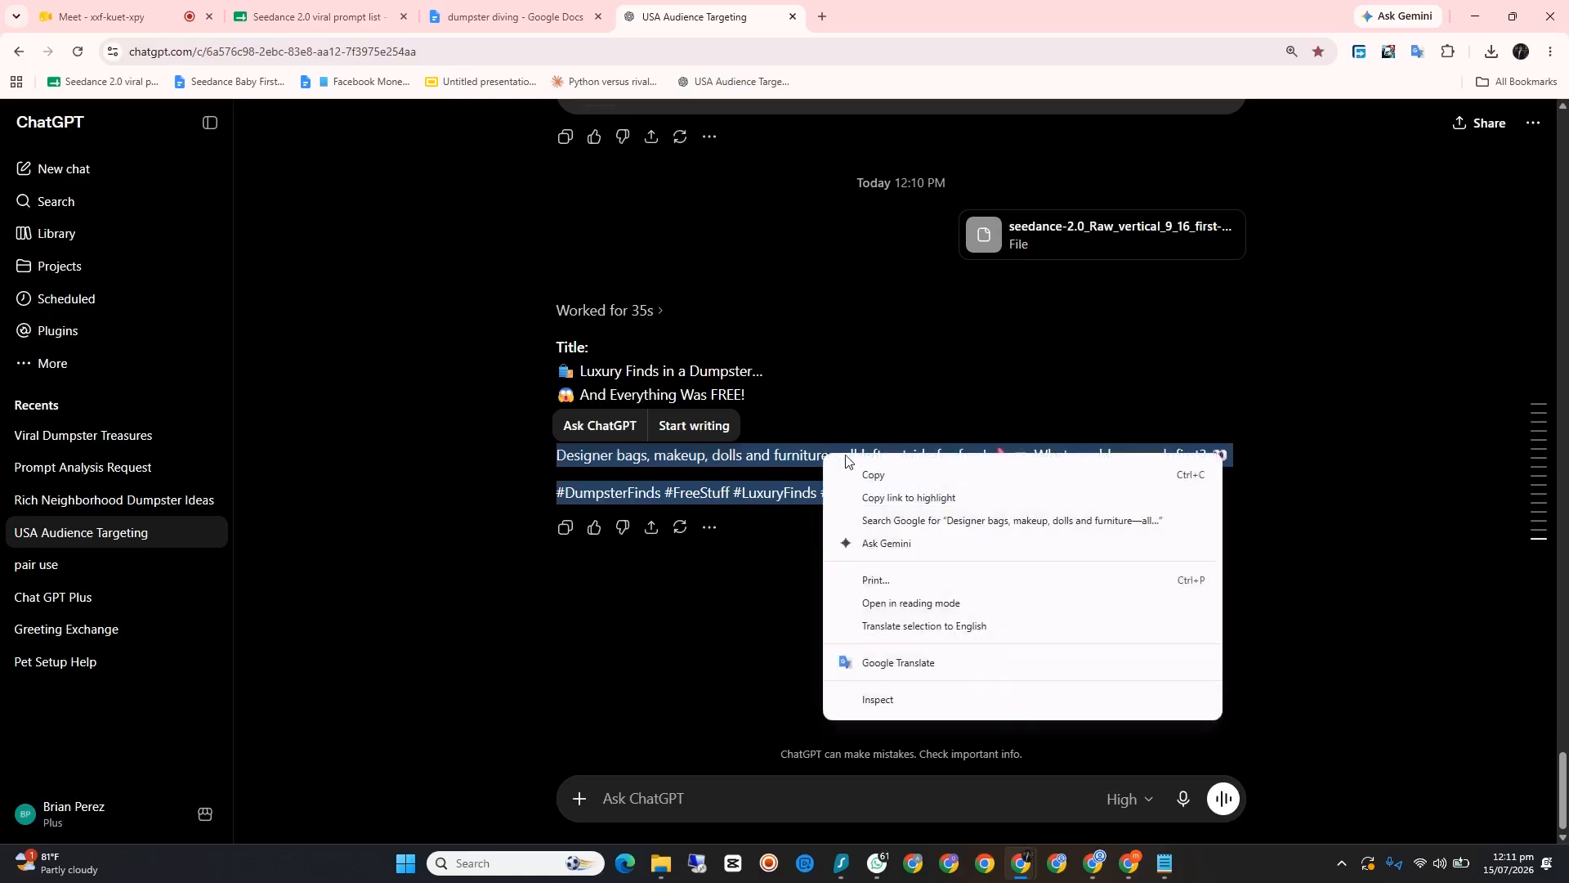
pyautogui.click(858, 473)
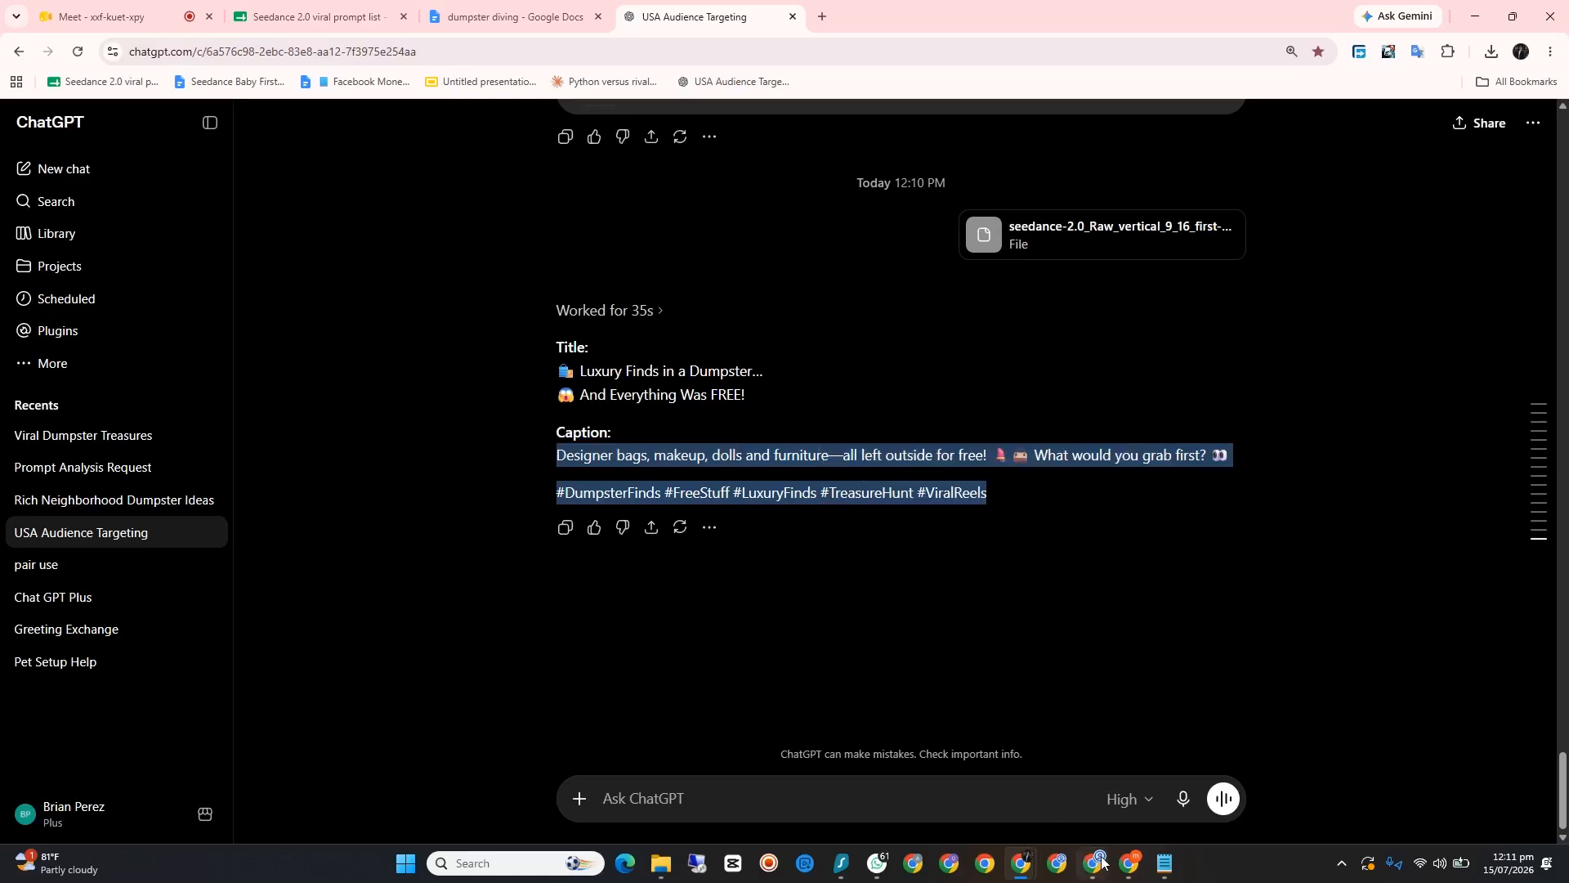
# Step: Switch to Meta Business Suite, paste the copied caption and hashtags into the reel description and dismiss the hashtag suggestions
pyautogui.click(1130, 864)
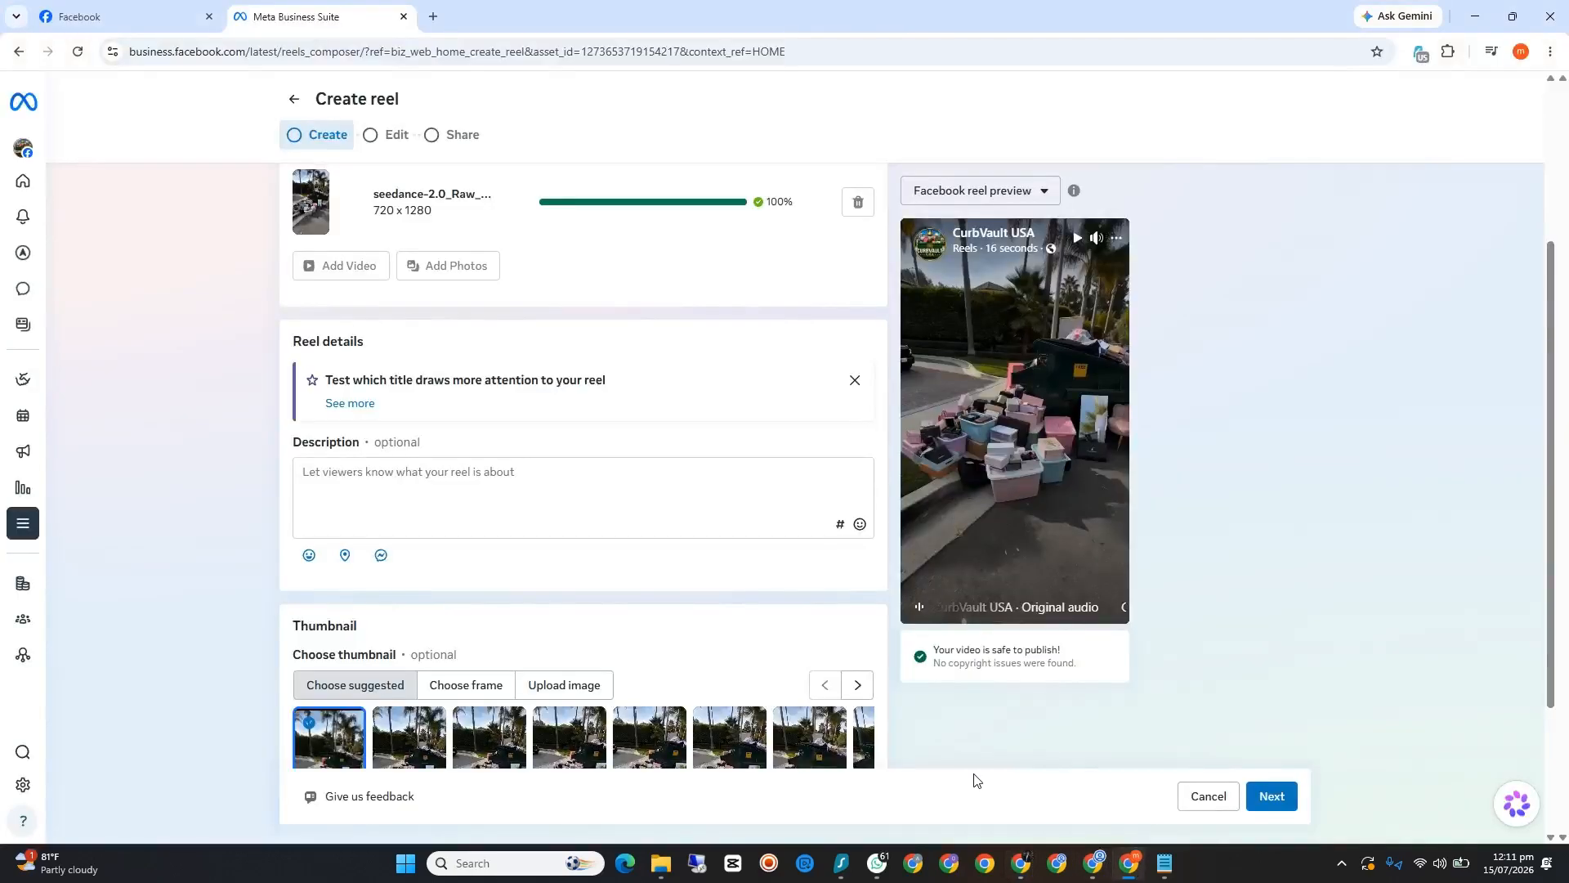
pyautogui.click(387, 482)
pyautogui.rightClick(387, 482)
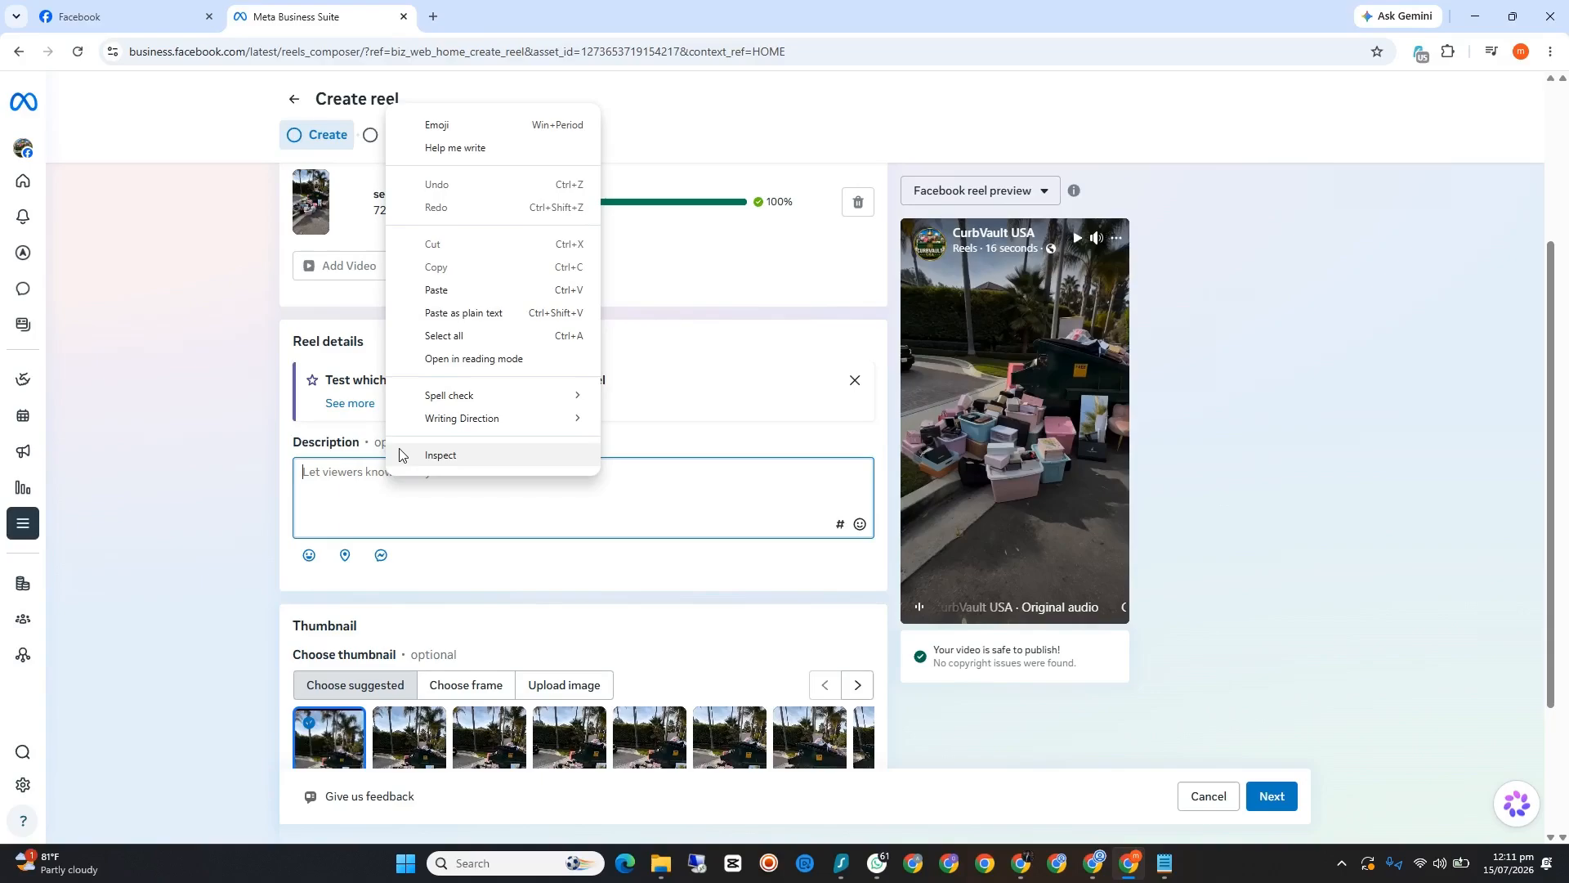
pyautogui.click(436, 288)
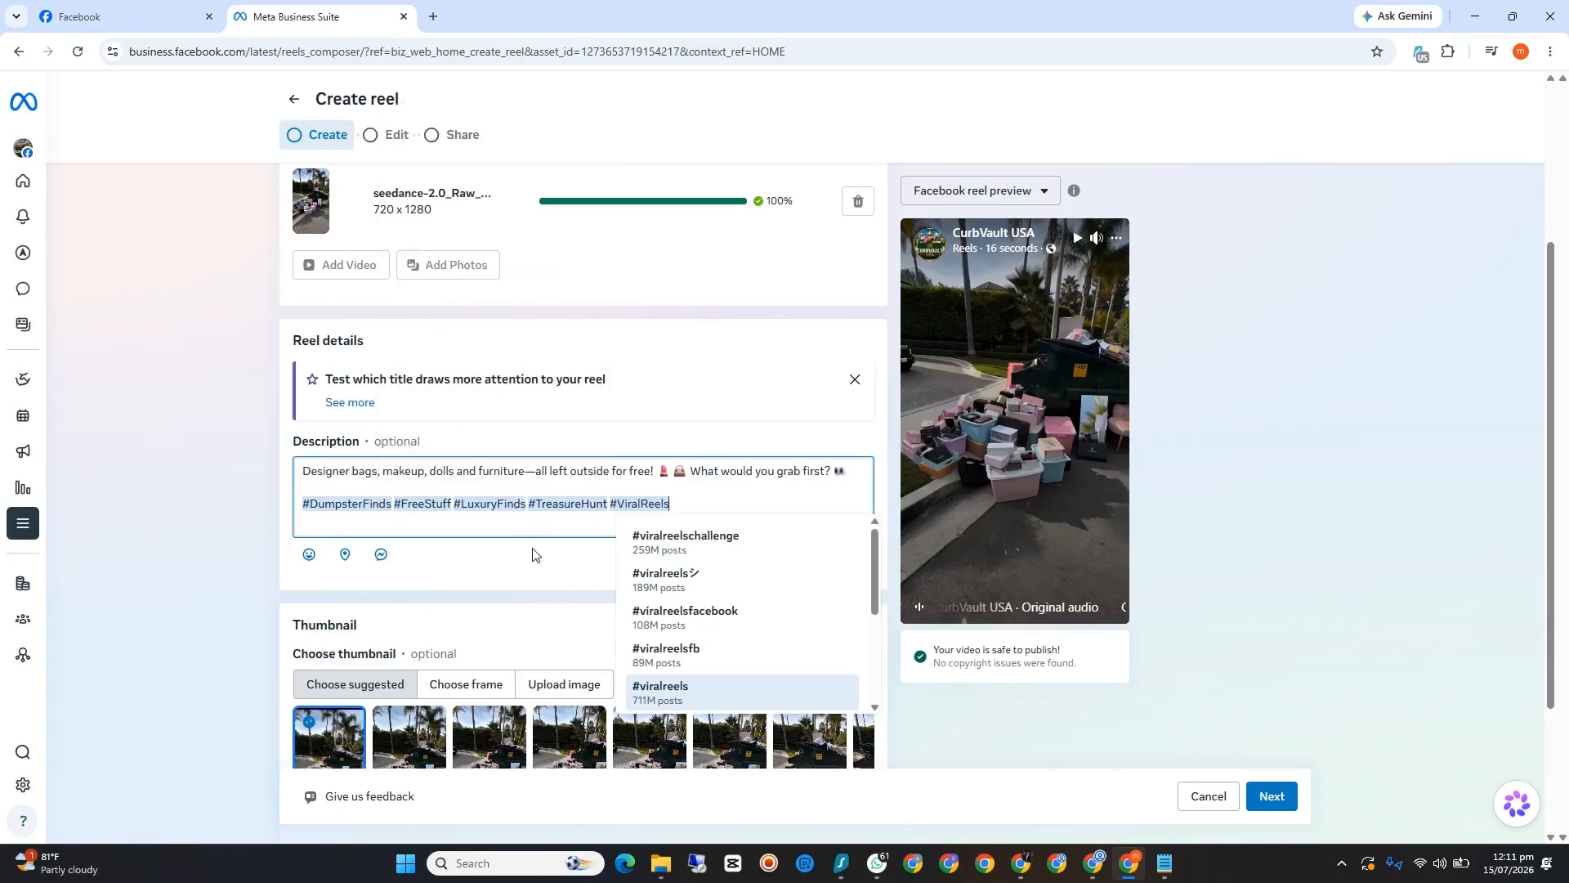
pyautogui.scroll(-2, 515, 523)
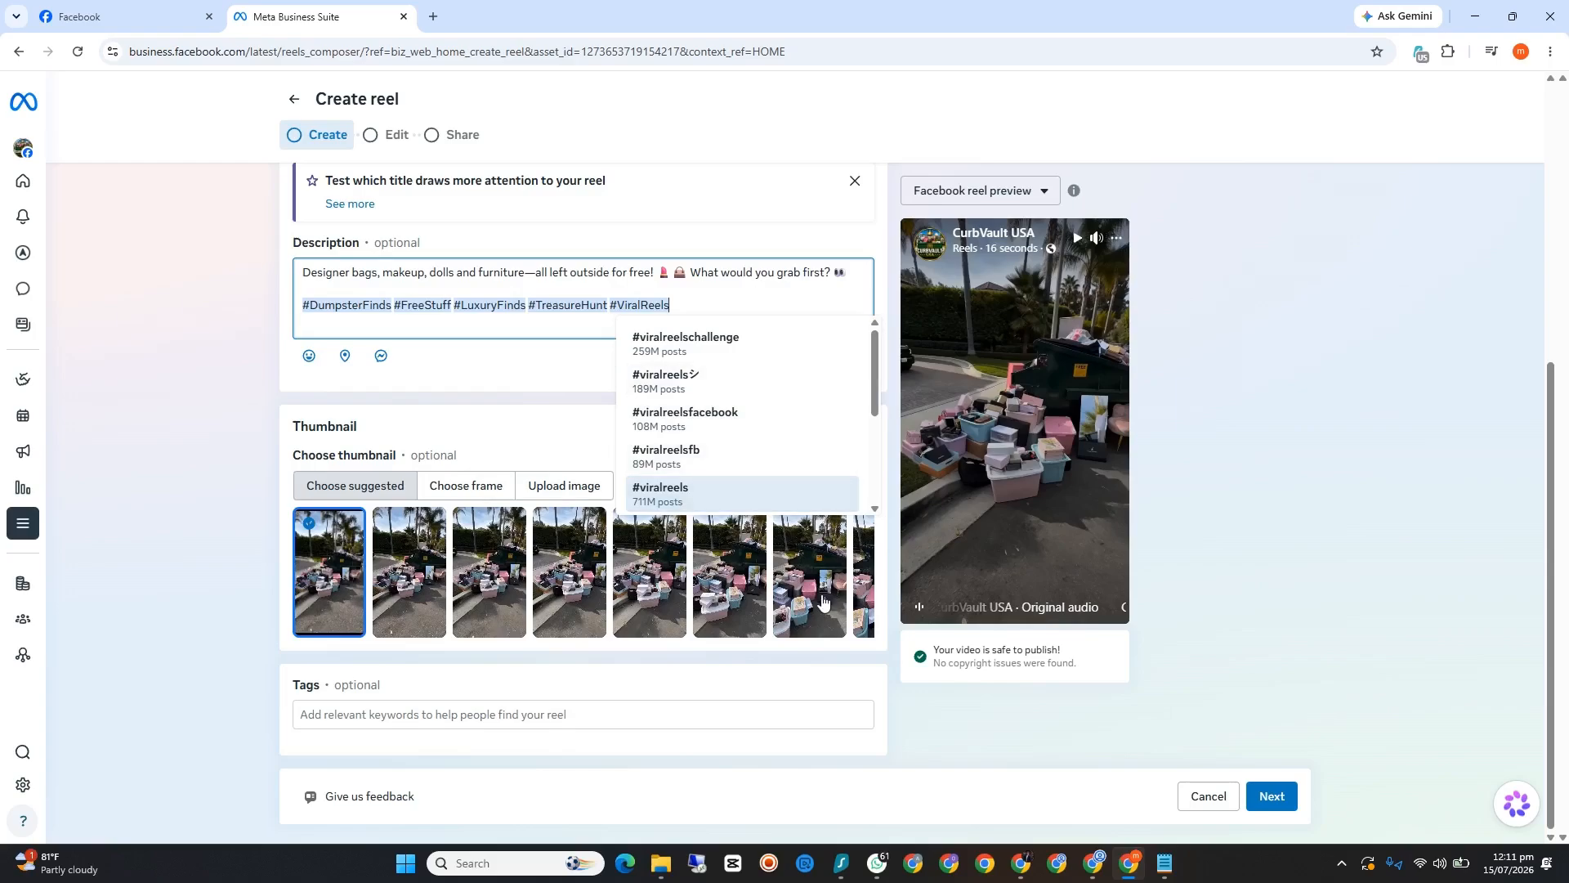
pyautogui.write('n')
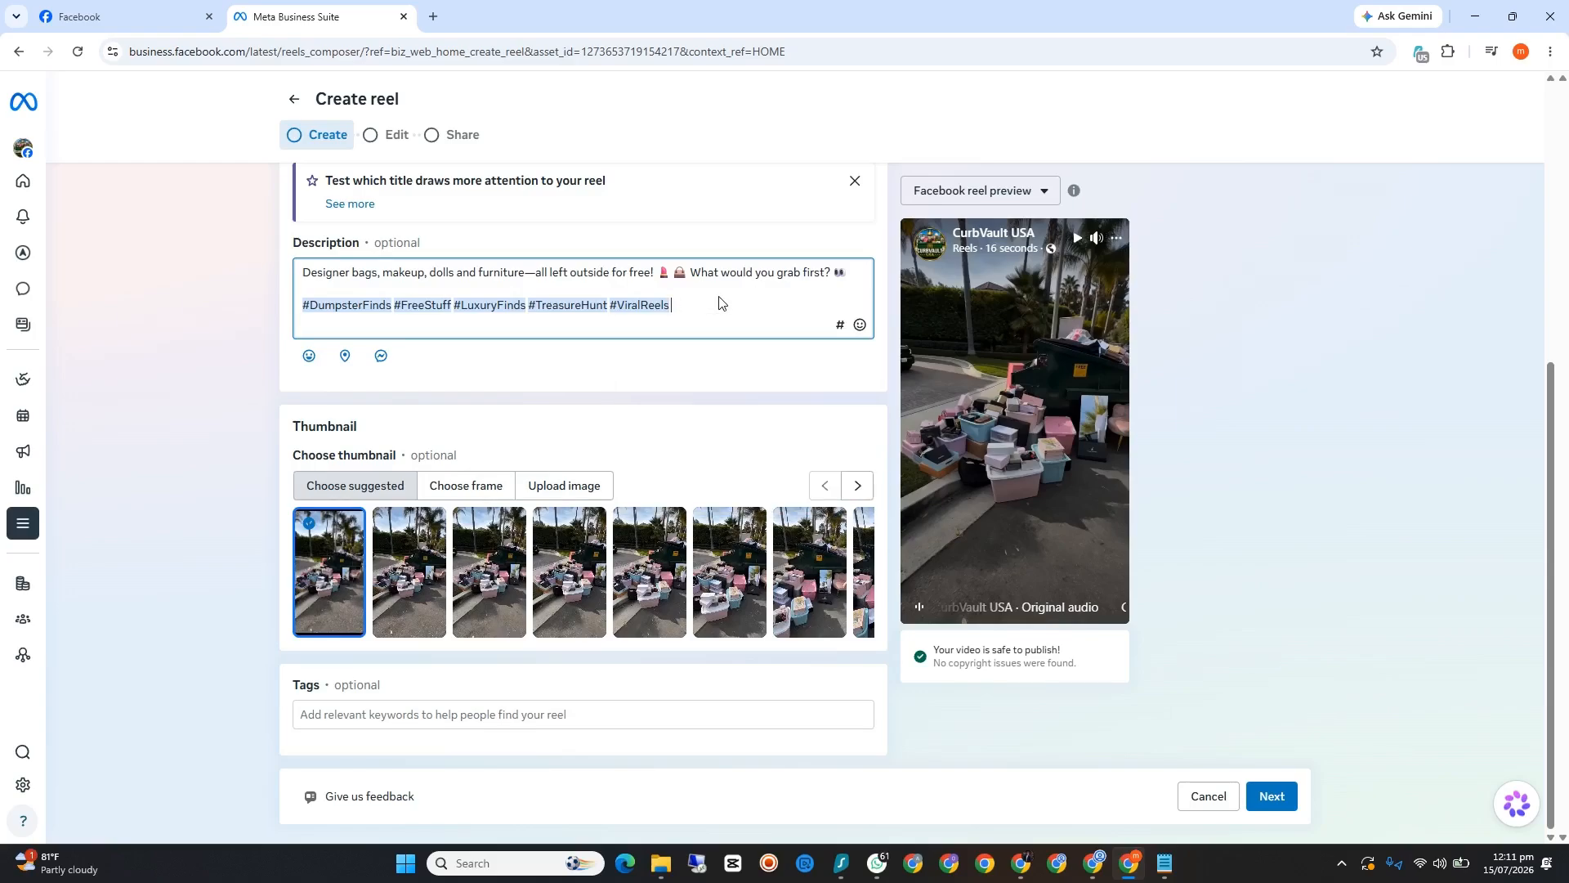
# Step: Browse the suggested thumbnails and choose the frame showing the overflowing dumpster above the partly cropped pink armchair
pyautogui.click(858, 486)
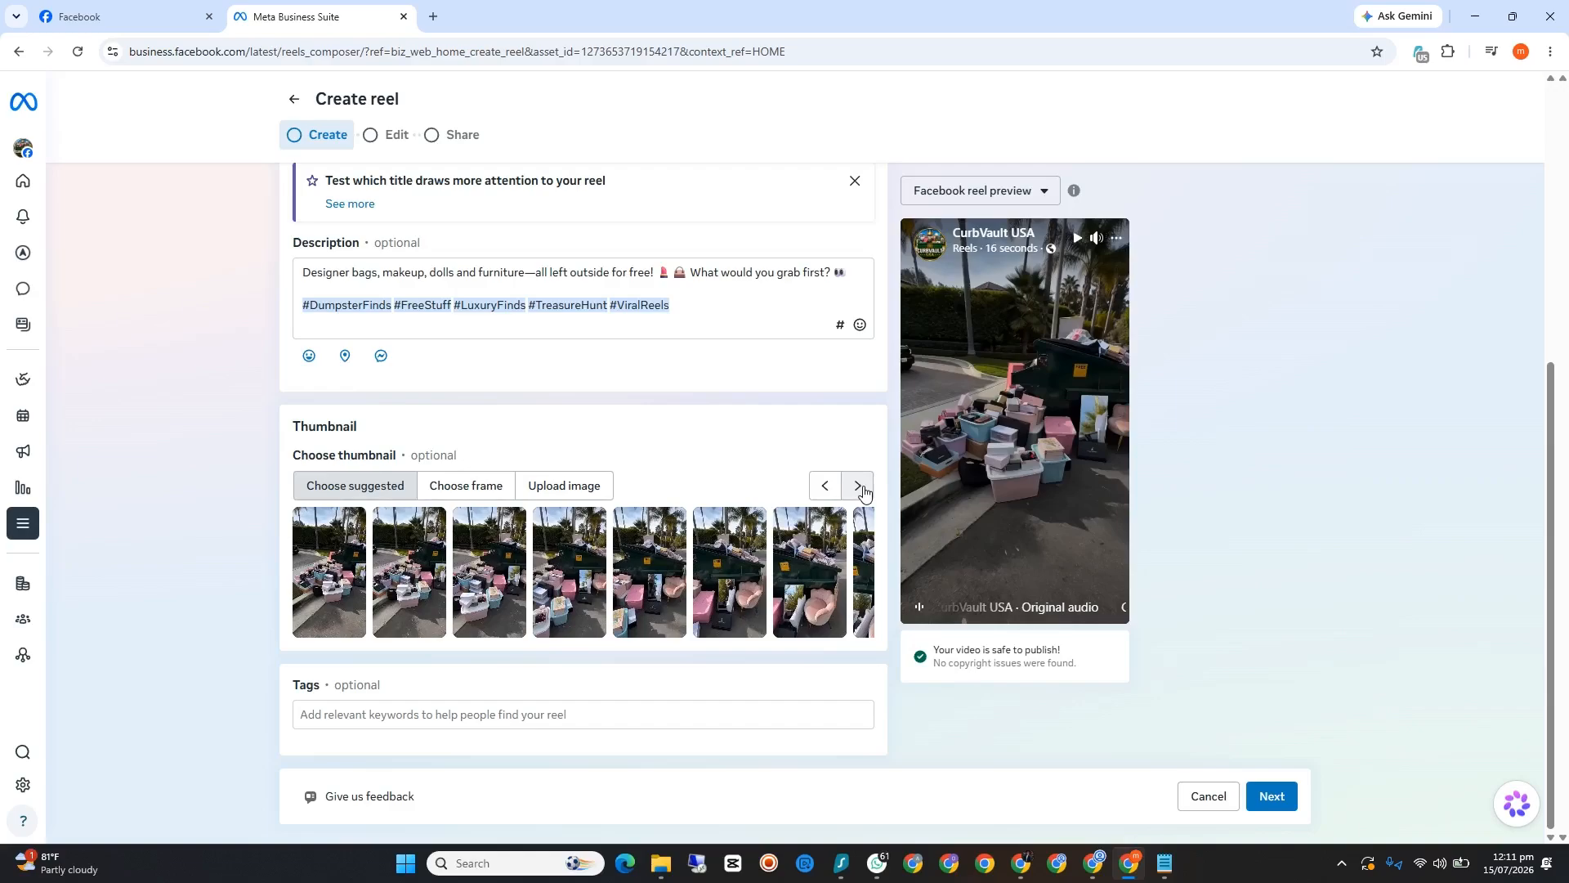
pyautogui.click(858, 486)
pyautogui.click(858, 486)
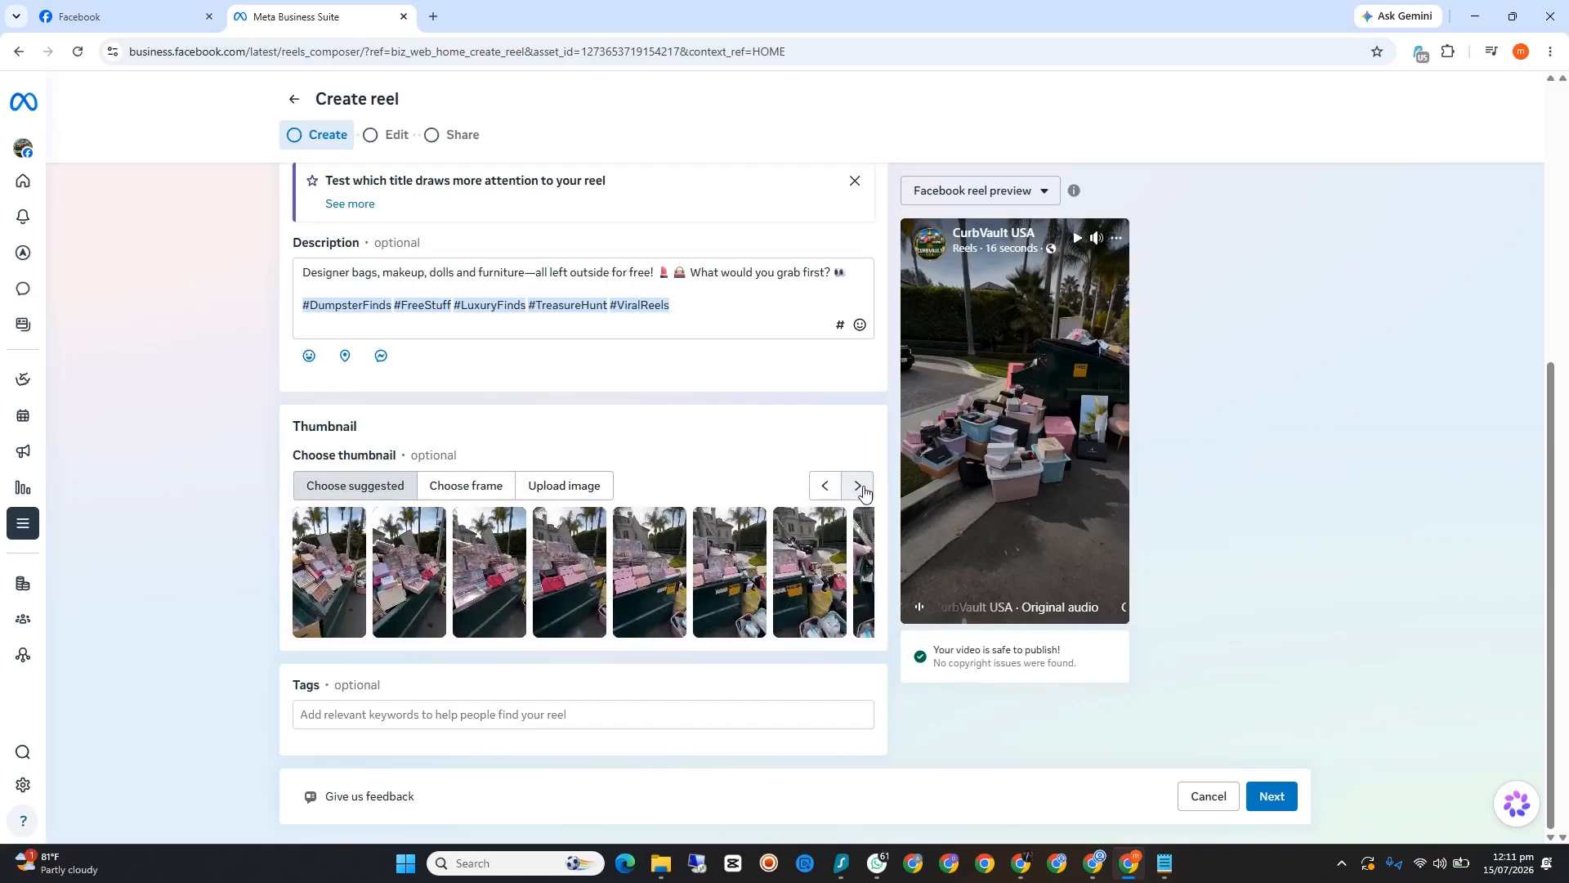
pyautogui.click(858, 486)
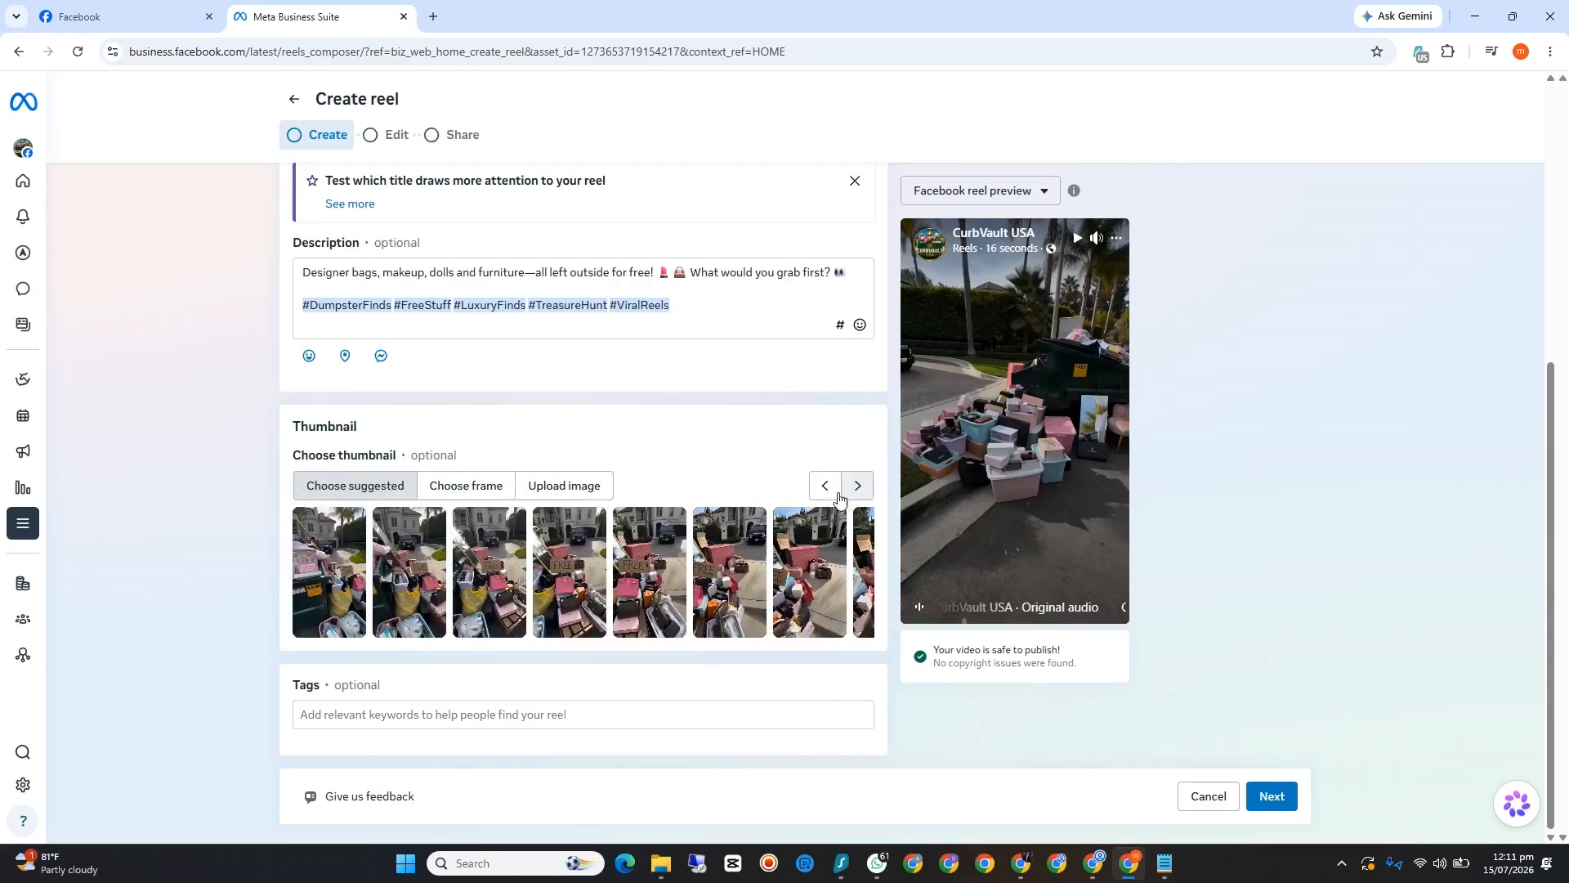
pyautogui.click(822, 492)
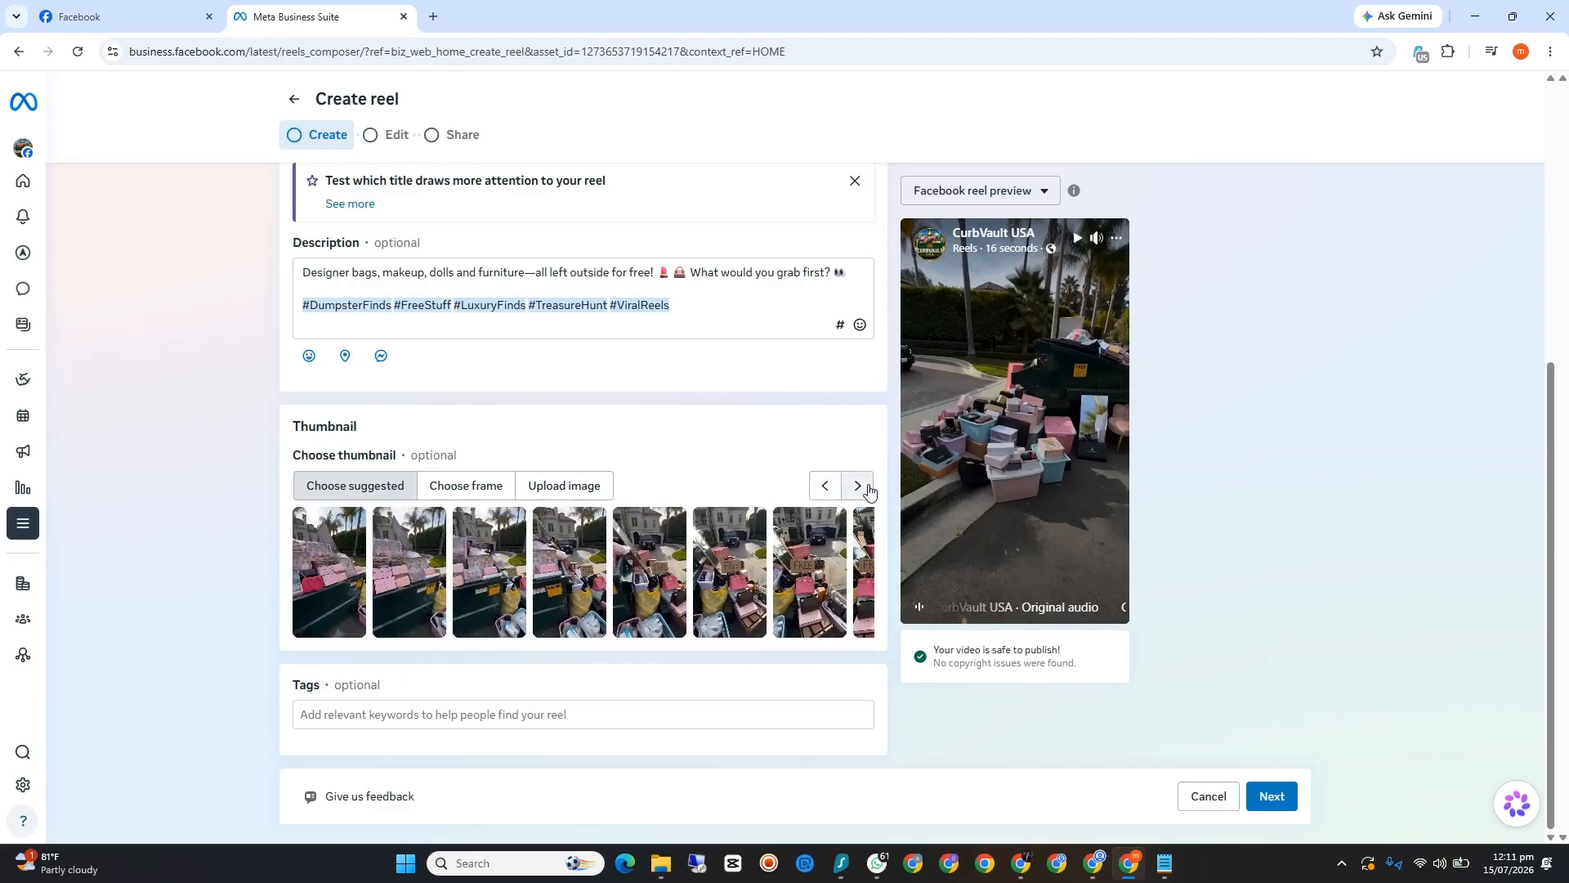
pyautogui.click(870, 492)
pyautogui.click(870, 490)
pyautogui.click(870, 490)
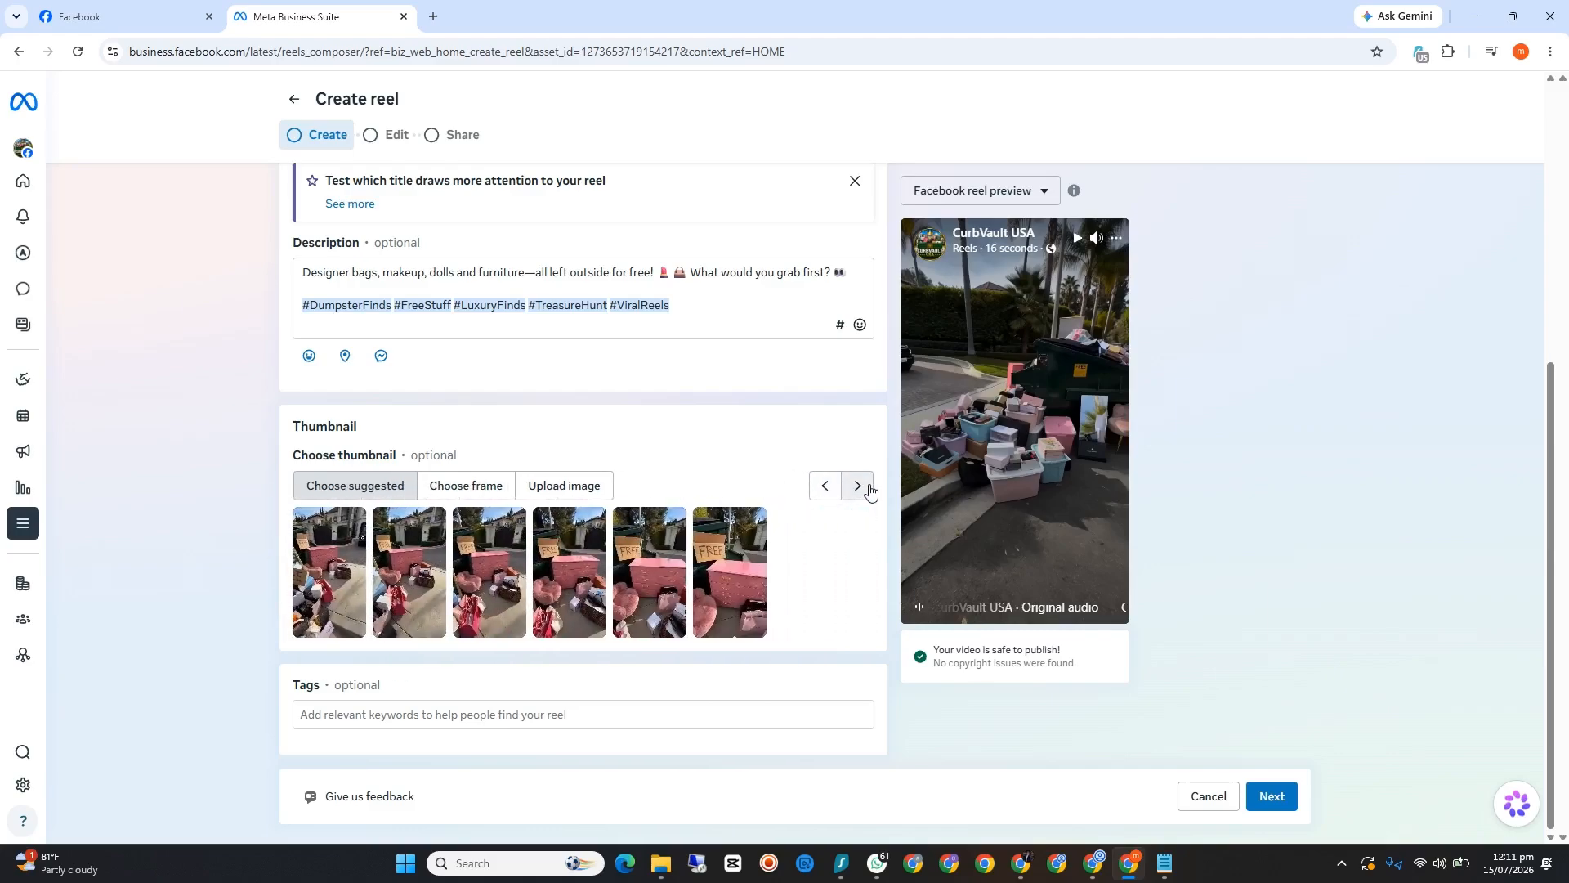
pyautogui.click(821, 488)
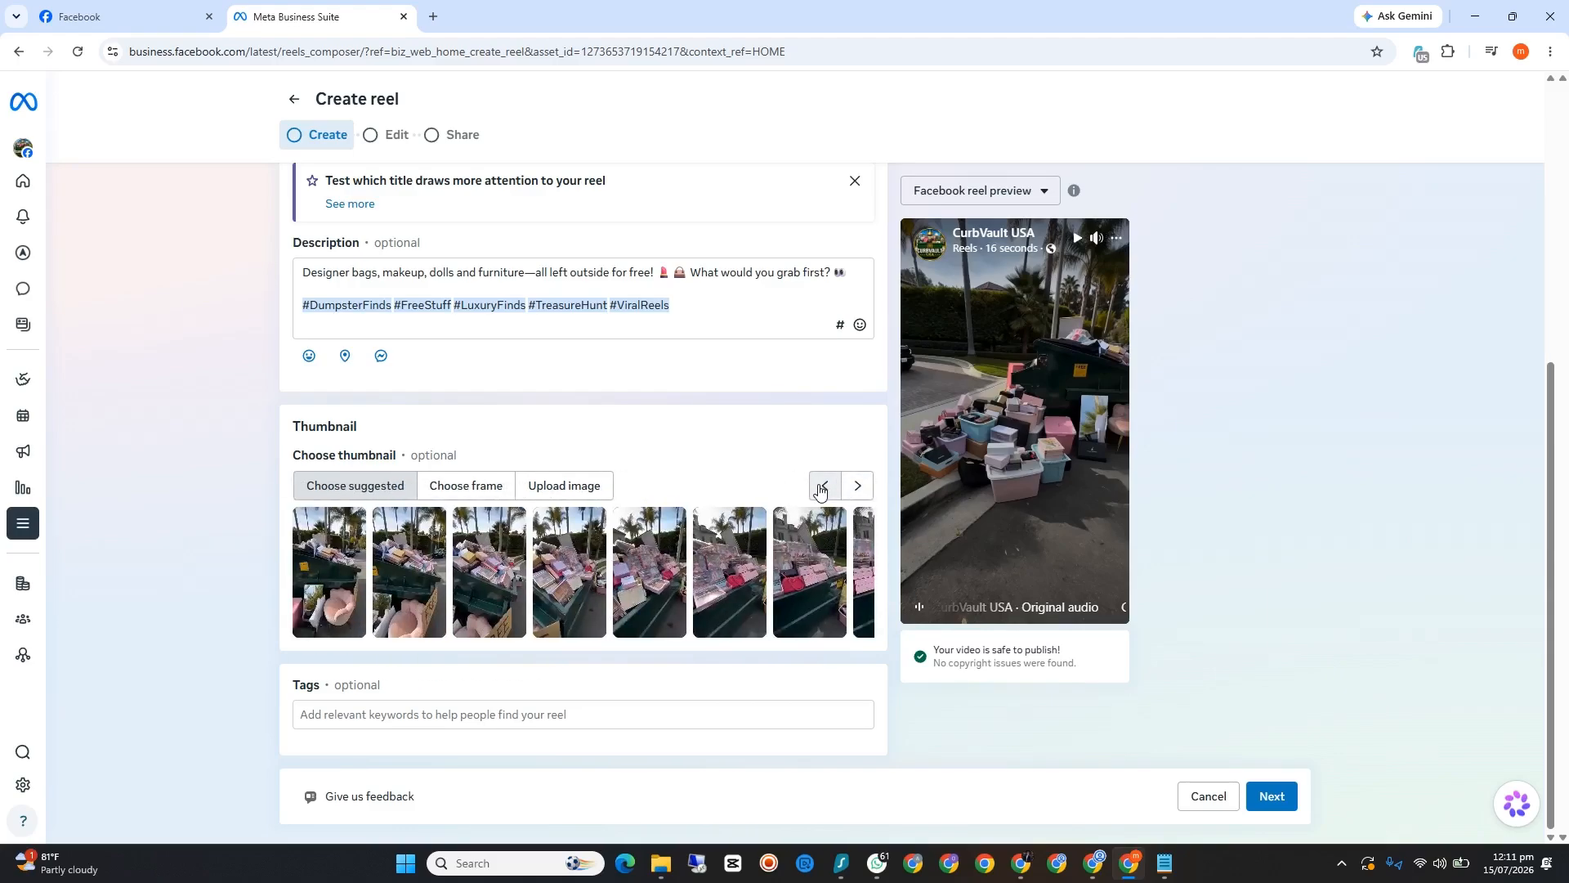
pyautogui.click(637, 593)
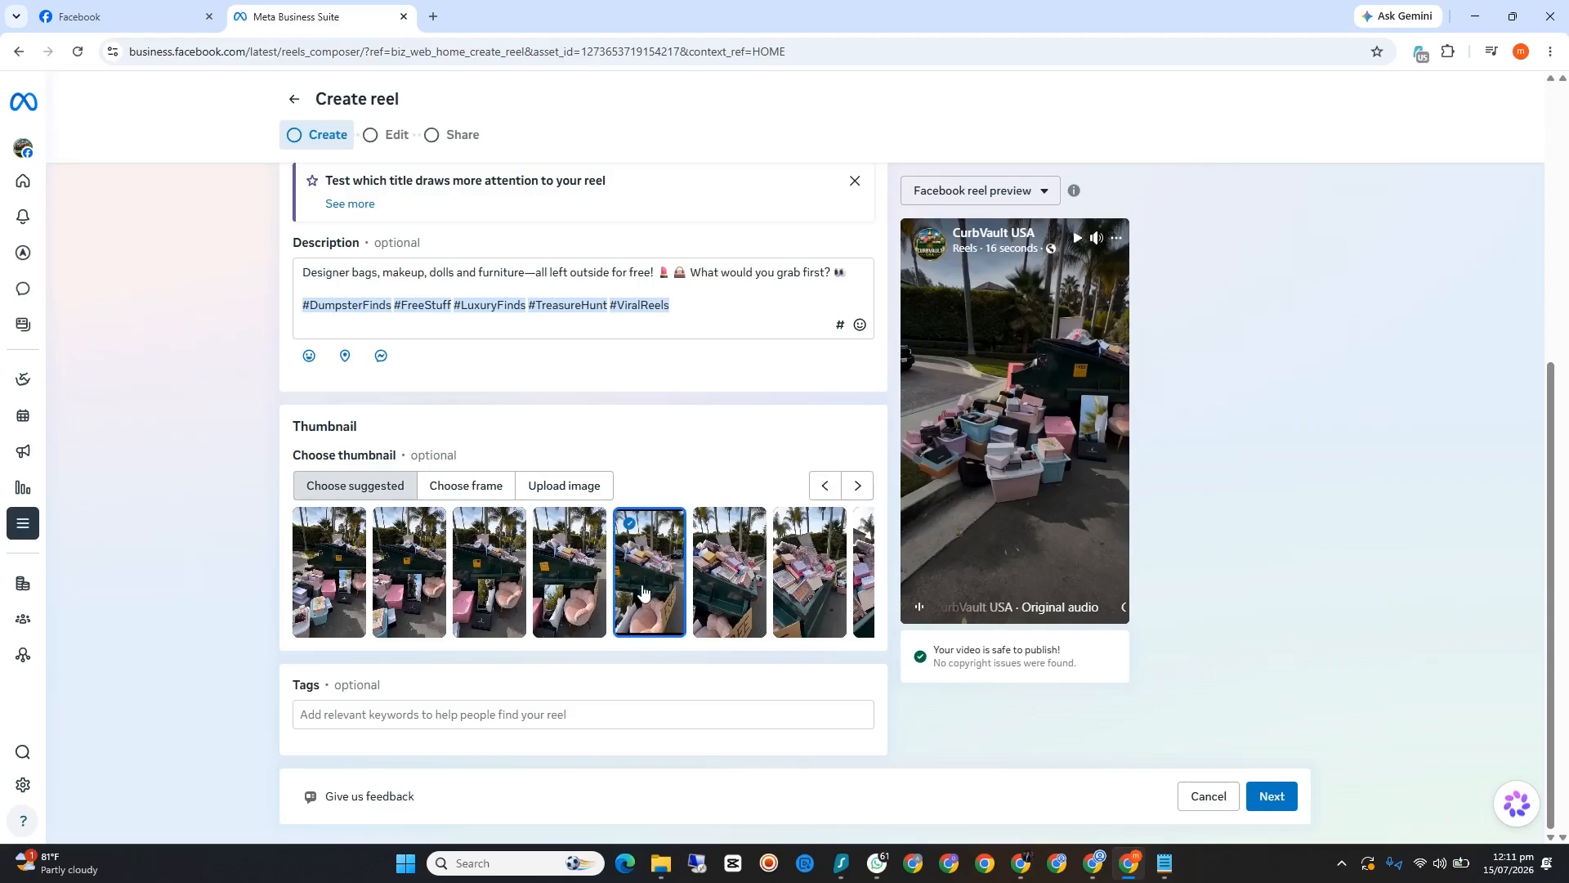
# Step: Look over the reel form from the tags and thumbnail to the posting destination and uploaded media
pyautogui.click(371, 721)
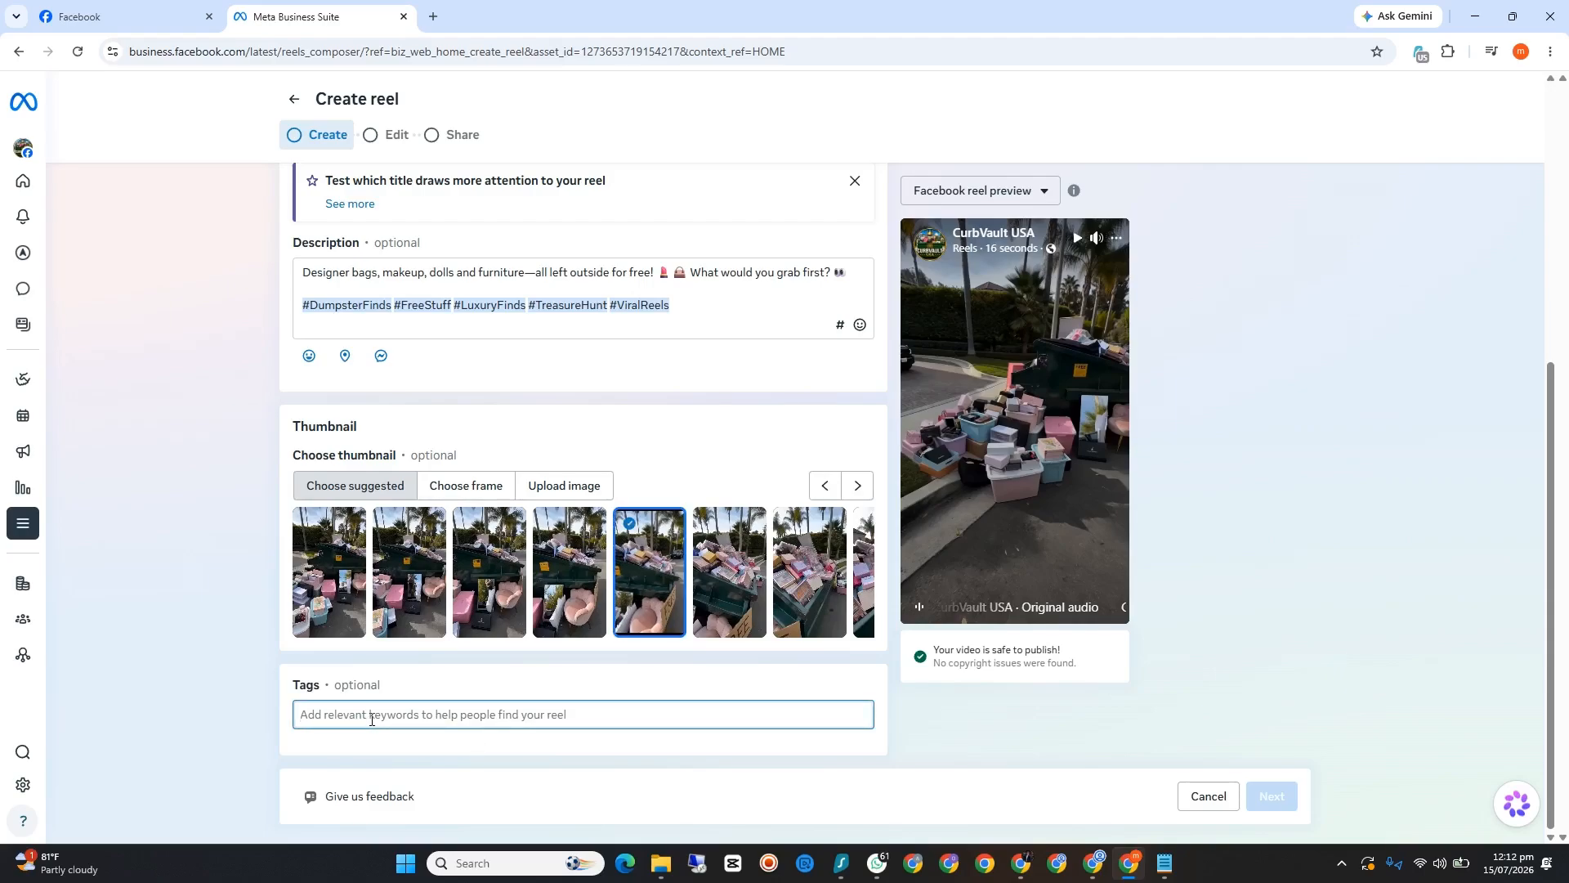
pyautogui.scroll(5, 371, 719)
pyautogui.scroll(-4, 373, 722)
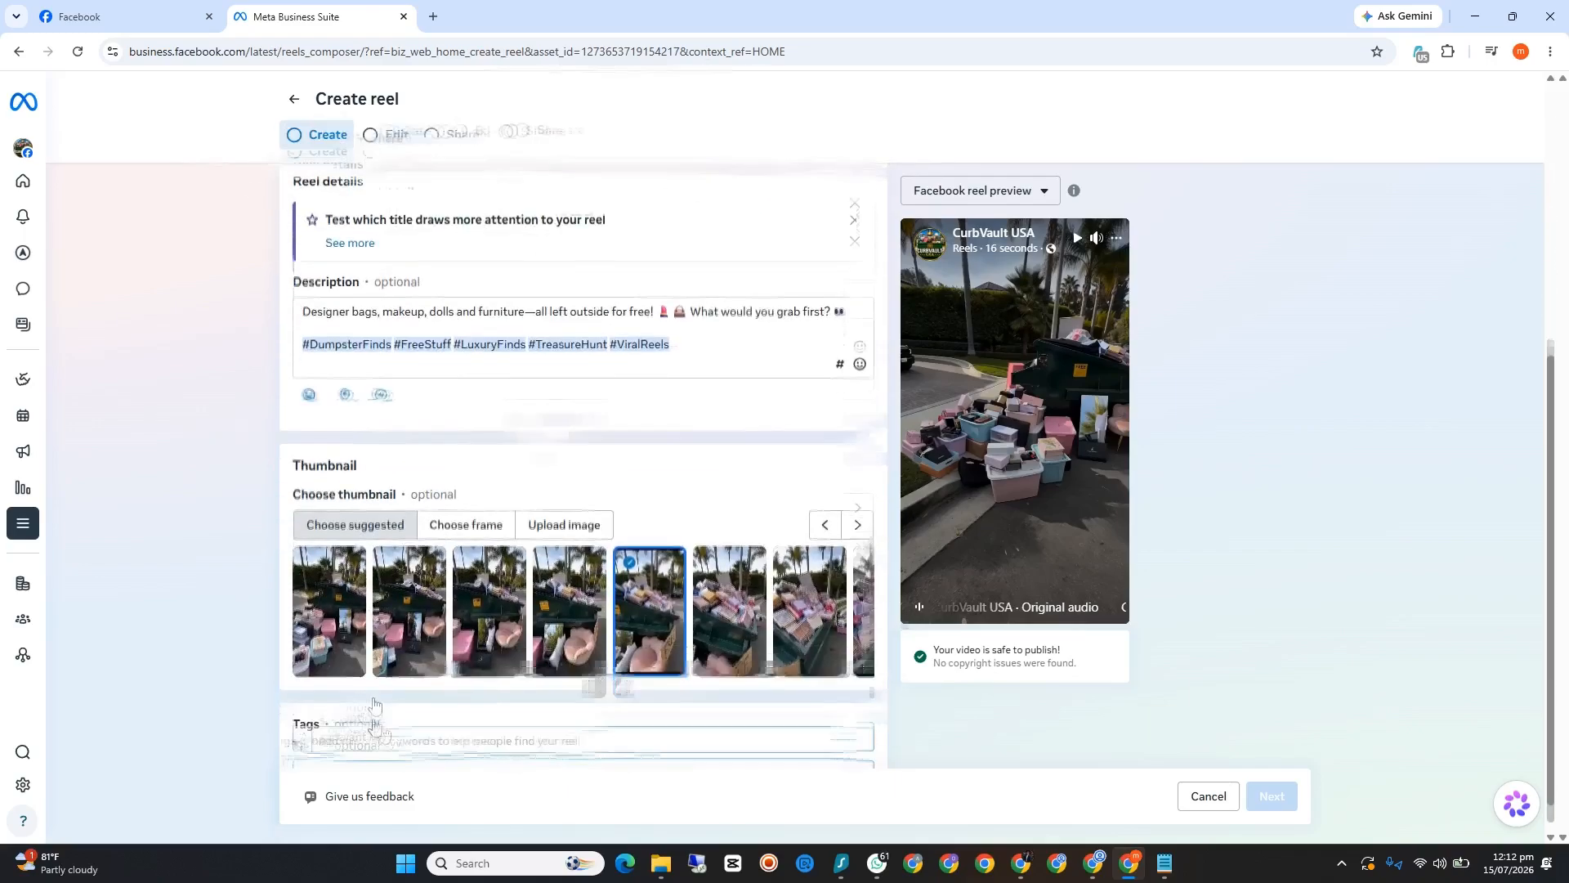
pyautogui.scroll(4, 375, 725)
pyautogui.scroll(-4, 374, 726)
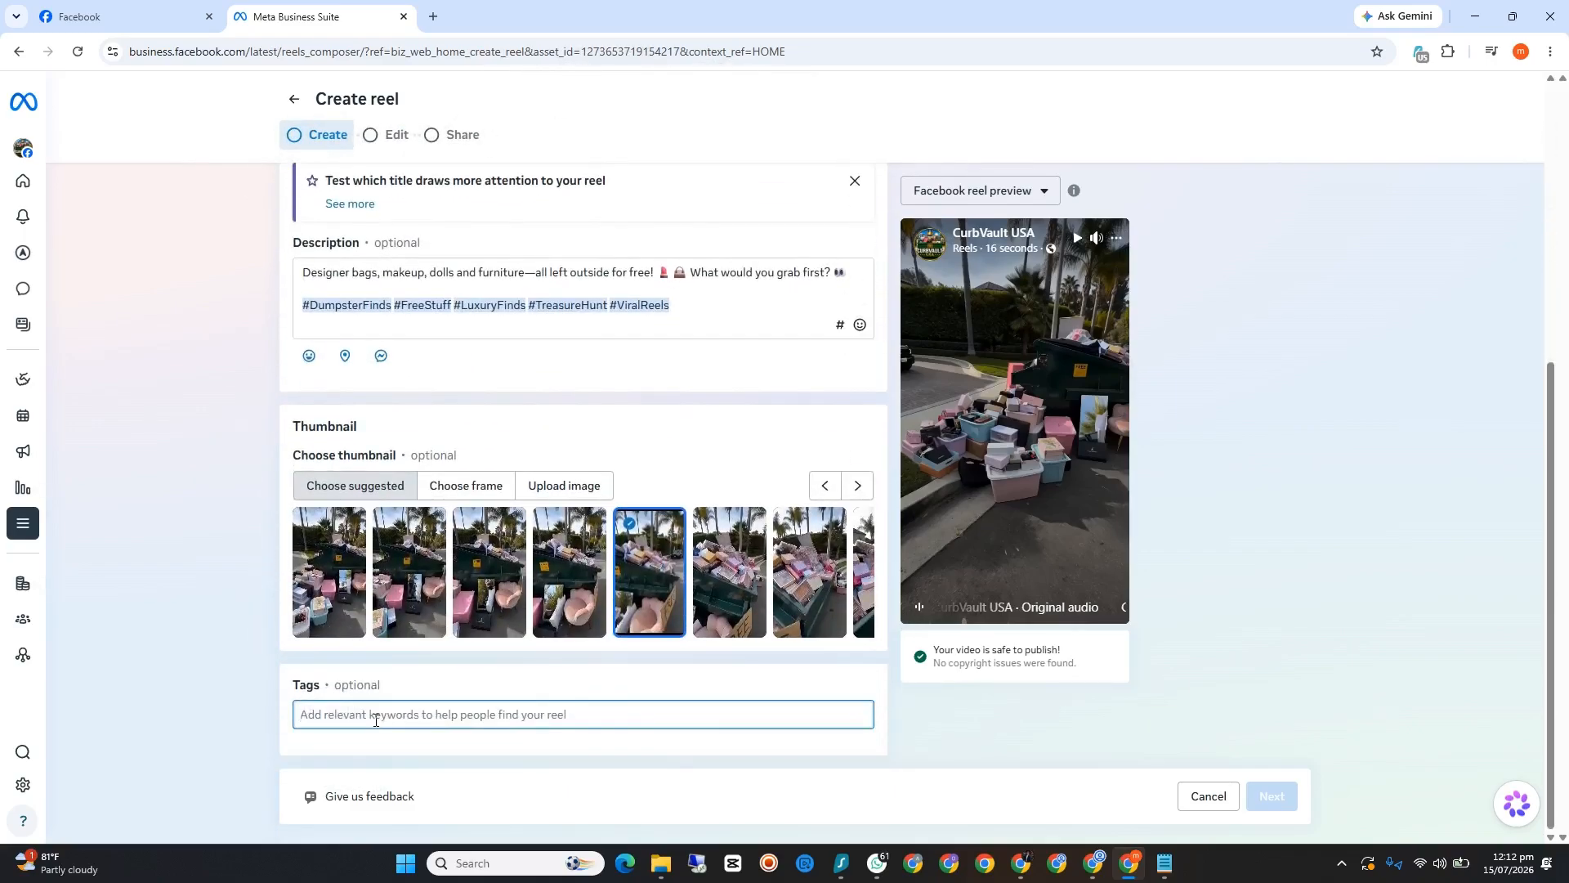
pyautogui.scroll(5, 375, 720)
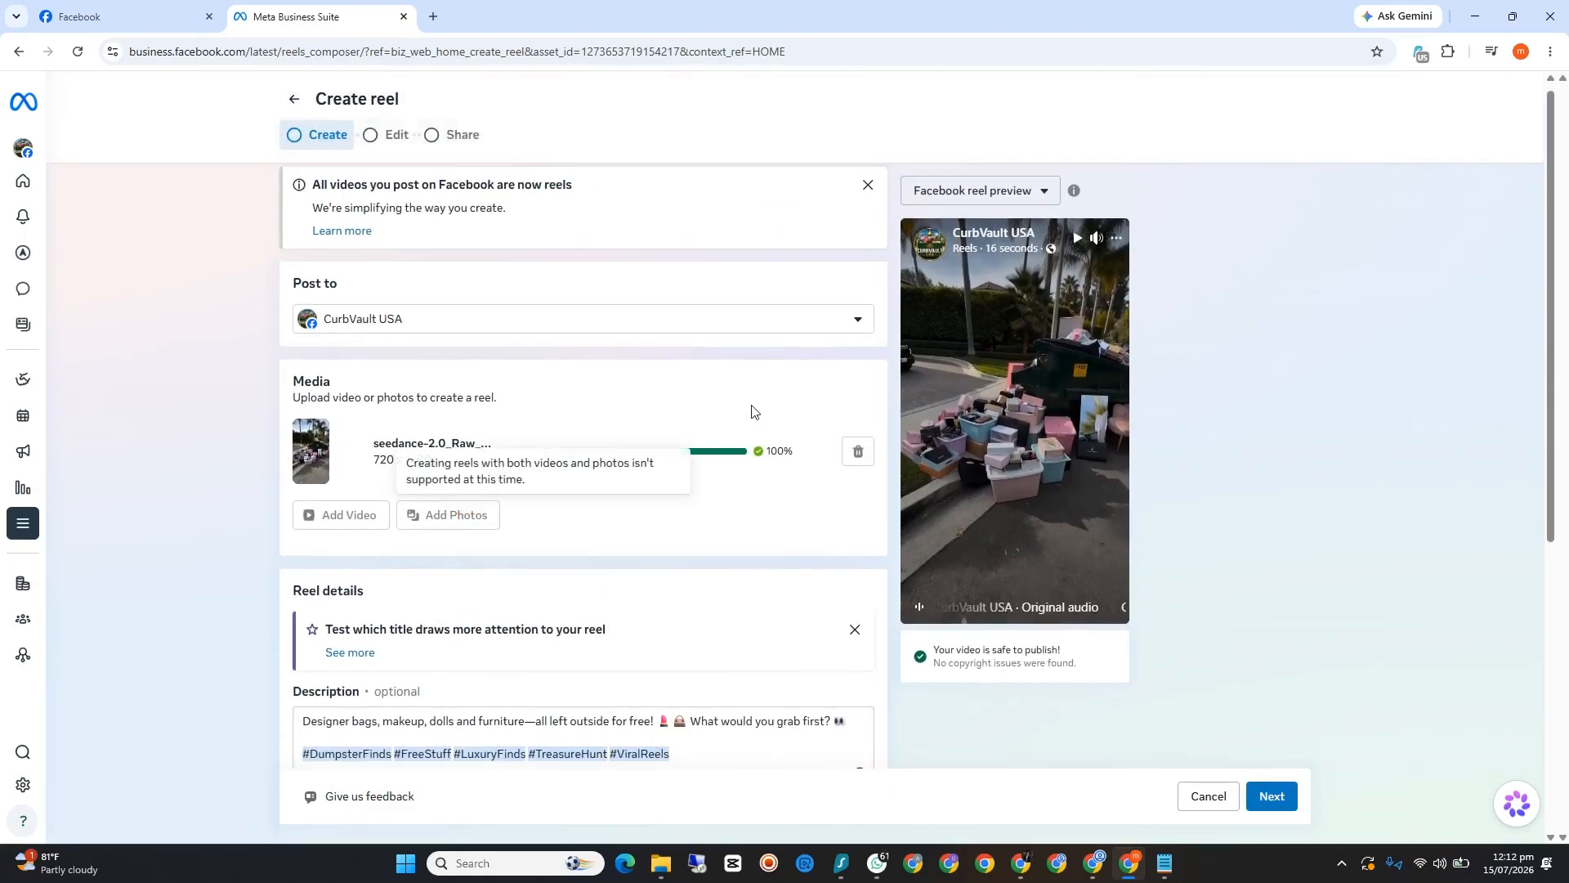
pyautogui.scroll(-2, 421, 621)
pyautogui.scroll(2, 433, 605)
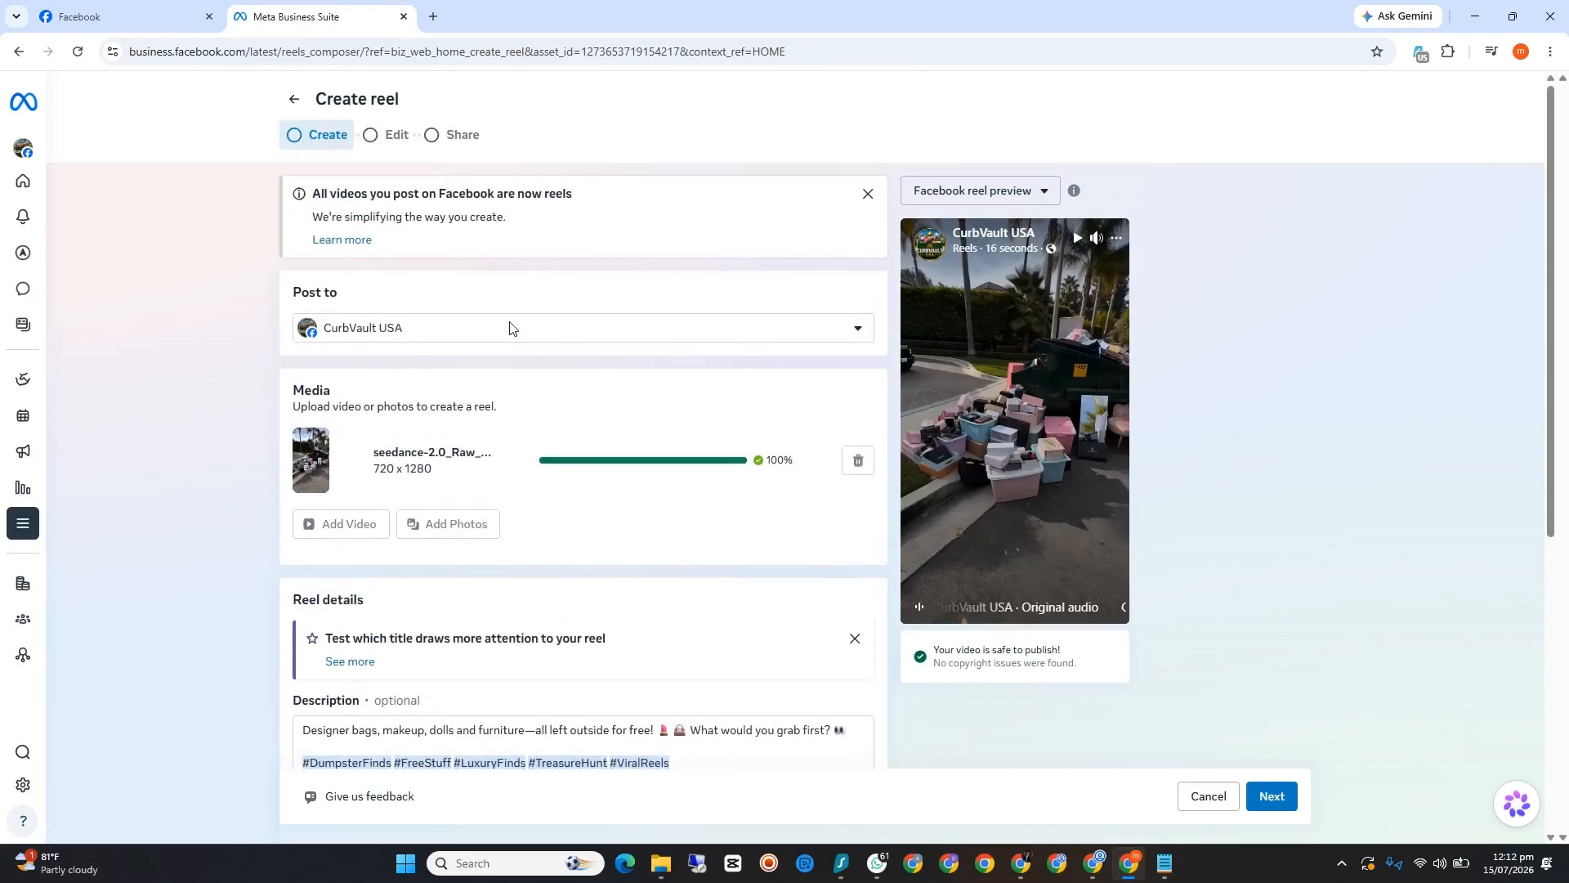
pyautogui.scroll(-1, 510, 327)
# Step: Clear CurbVault USA as the reel's posting destination and select it again
pyautogui.click(525, 316)
pyautogui.click(385, 382)
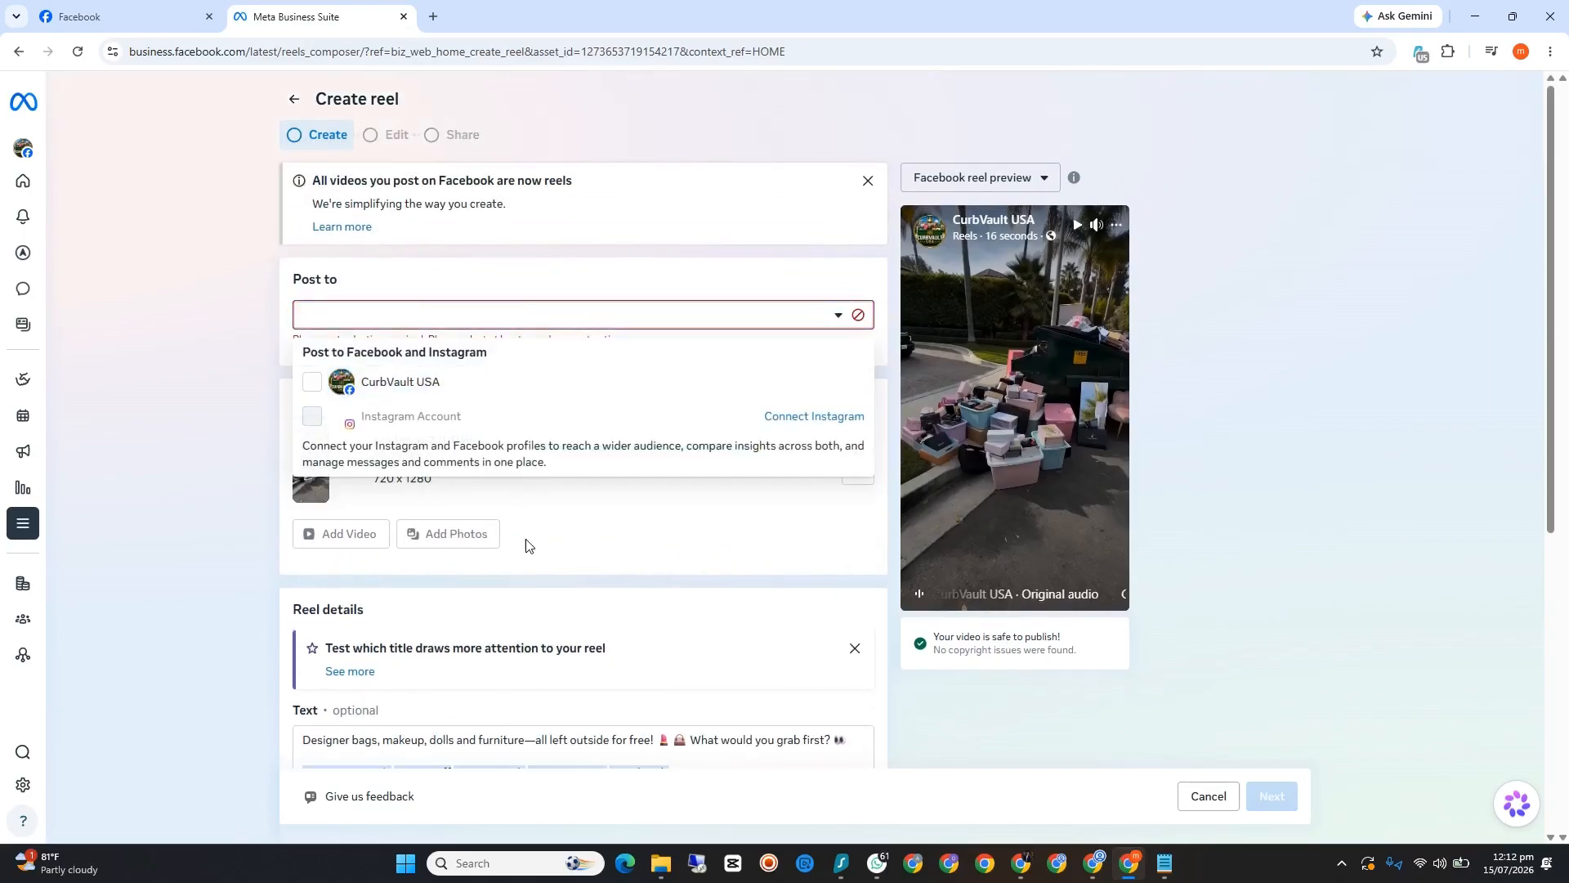
pyautogui.click(312, 381)
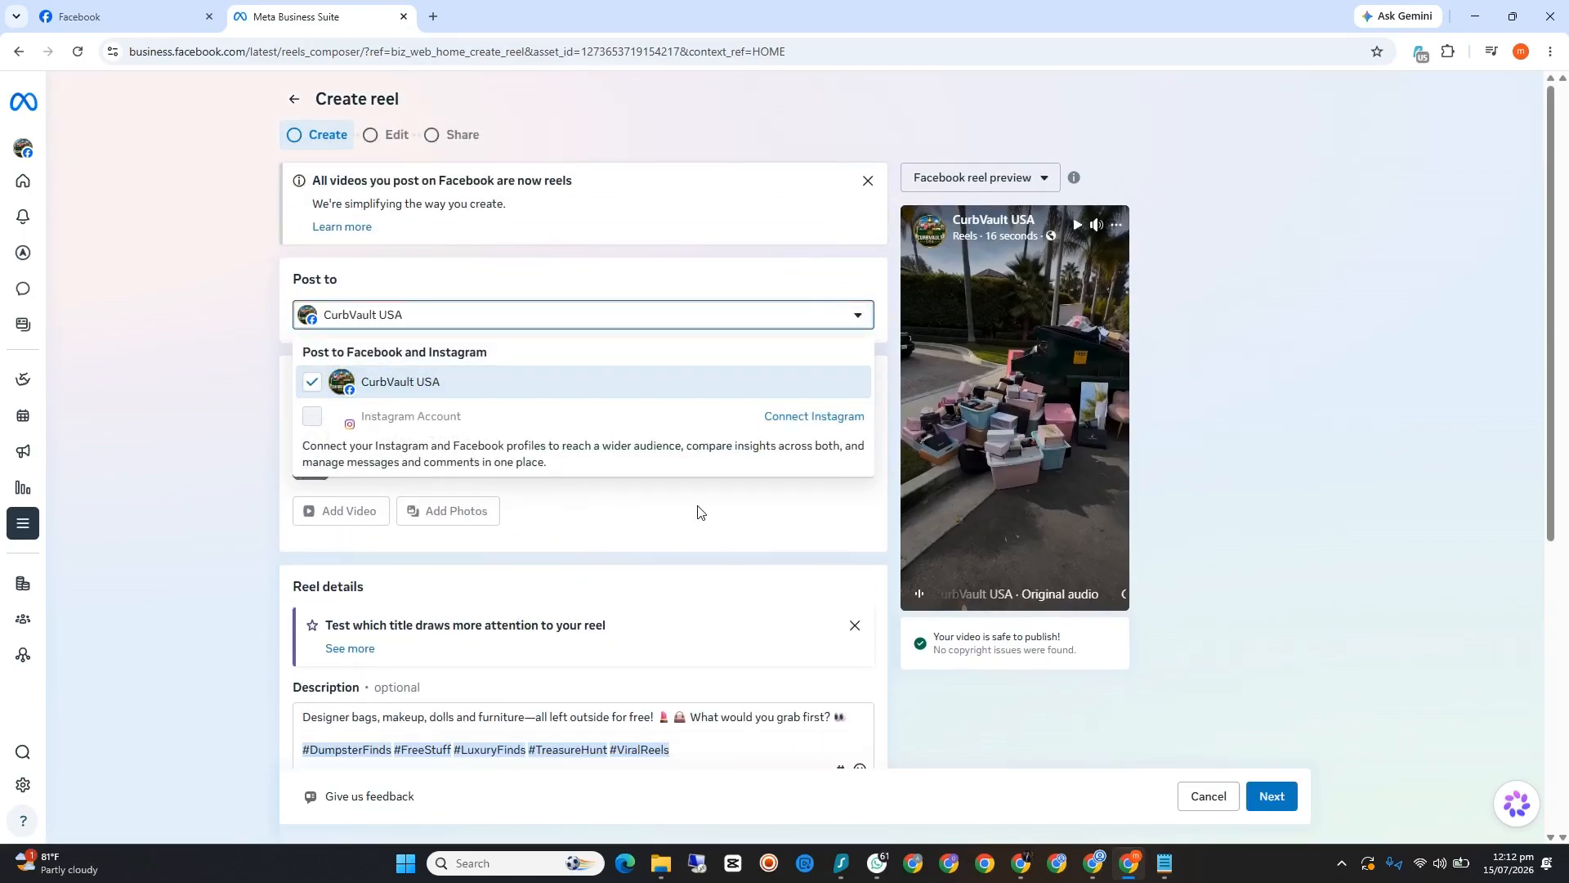
pyautogui.click(775, 507)
# Step: Select the full-armchair thumbnail, and switch back to the frame with the overflowing dumpster and partly cropped pink armchair
pyautogui.scroll(-4, 667, 719)
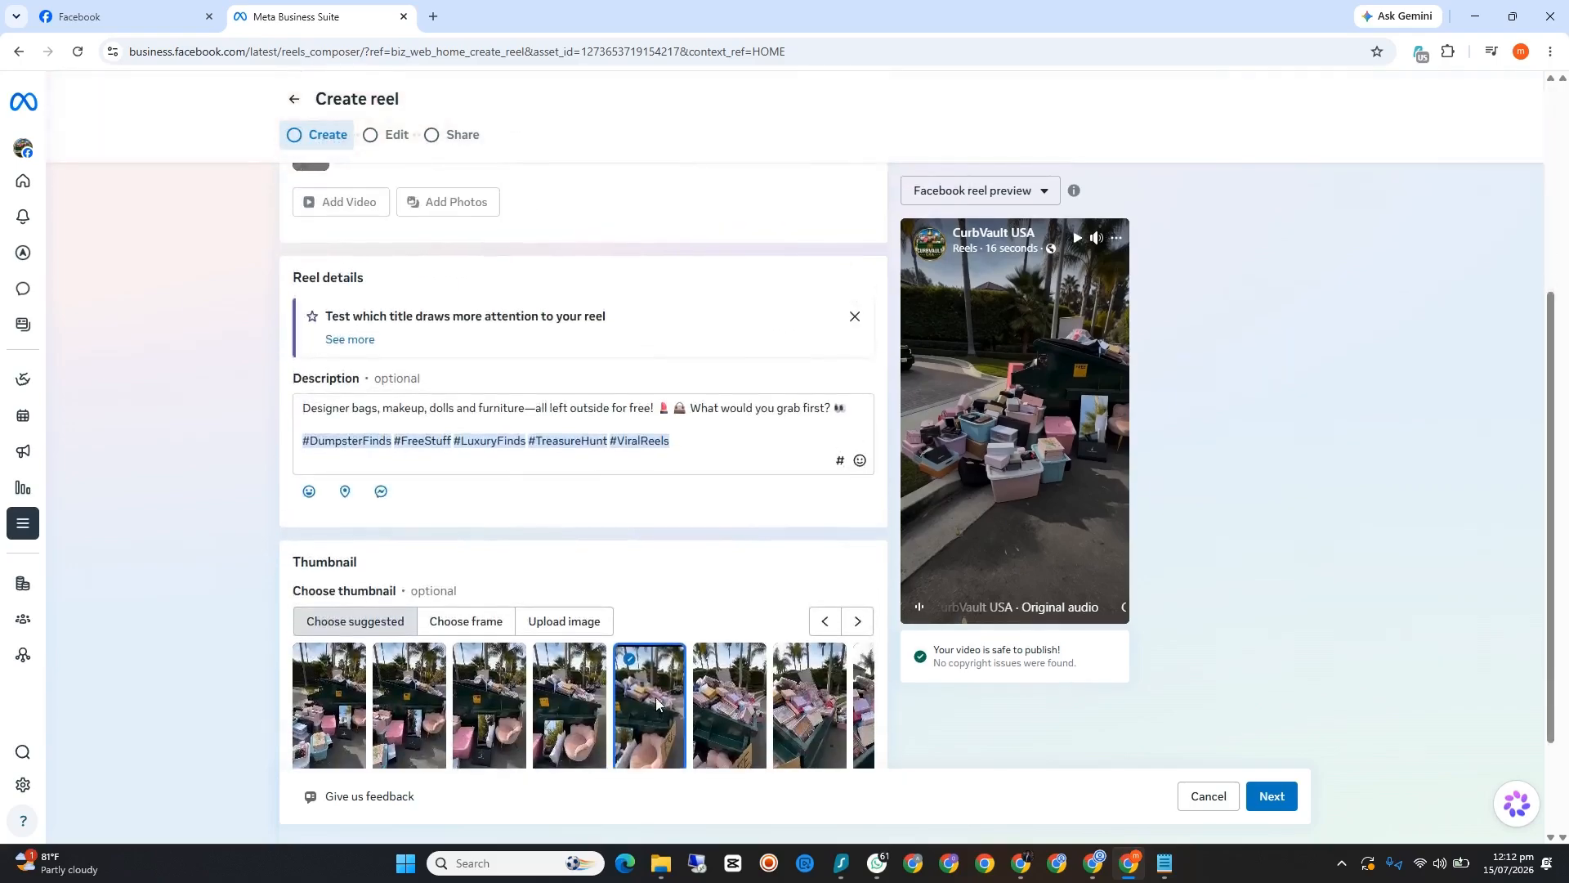
pyautogui.scroll(-2, 657, 704)
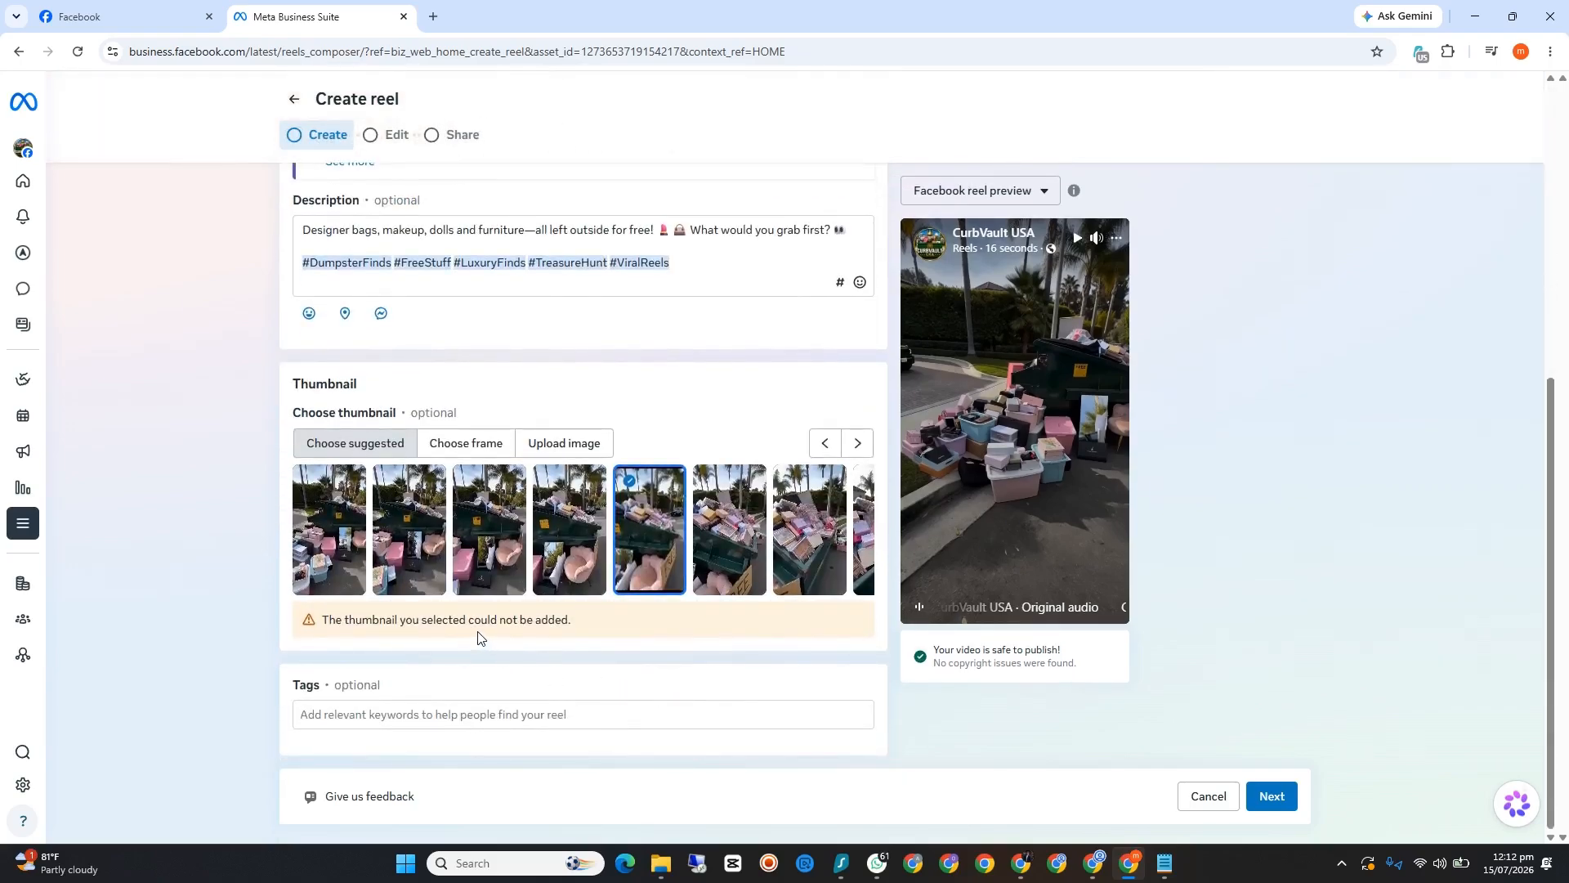
pyautogui.click(568, 540)
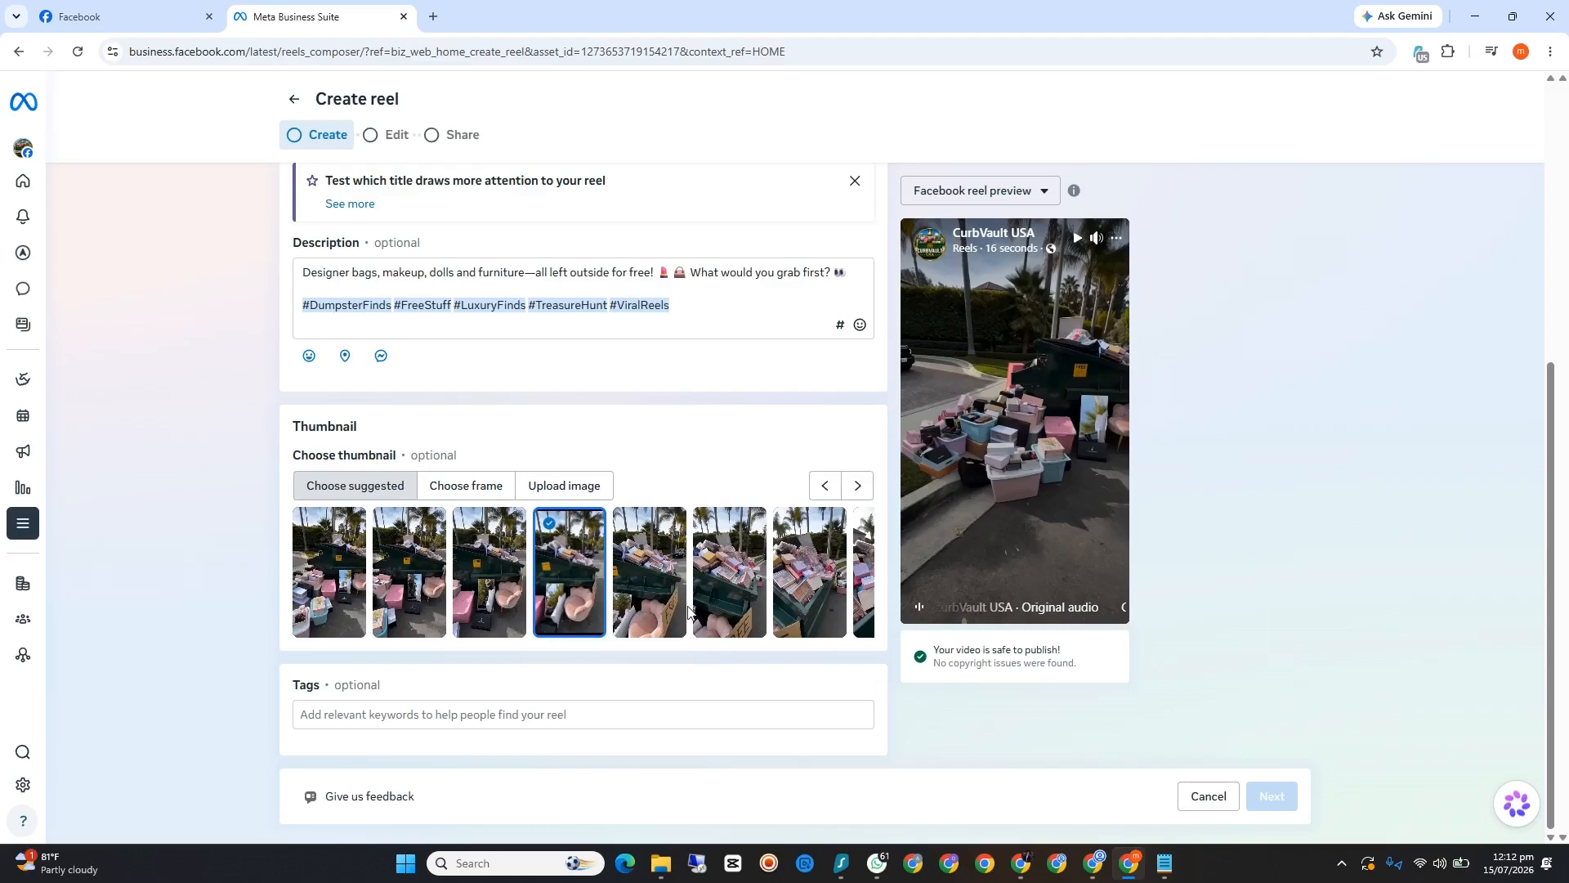
pyautogui.click(648, 580)
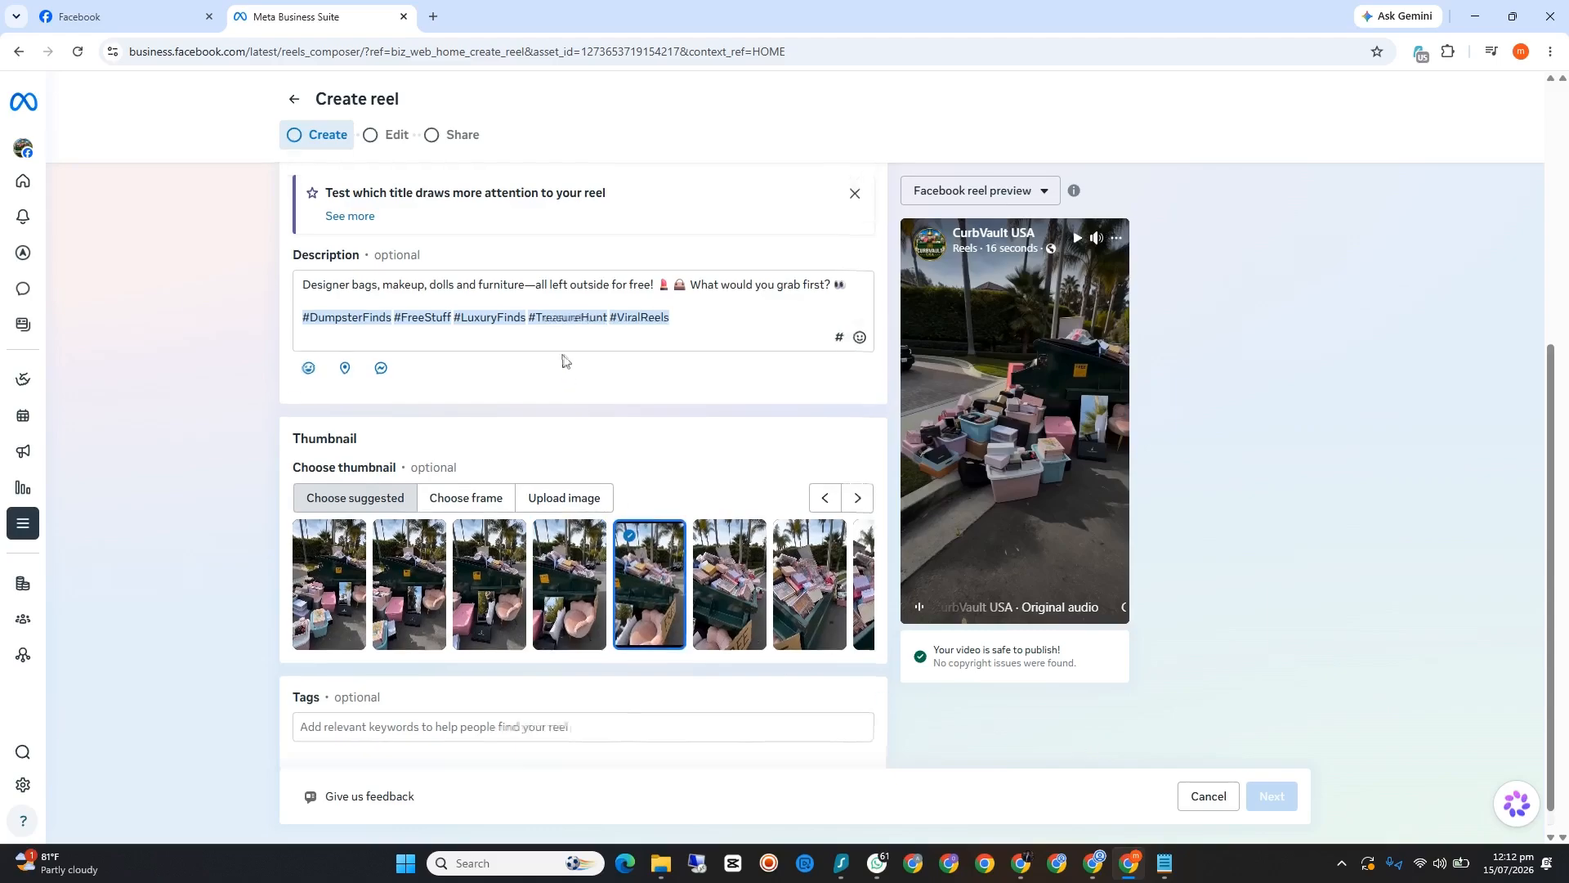
# Step: Toggle the CurbVault USA posting destination off and on twice, leaving the page selected
pyautogui.scroll(5, 562, 360)
pyautogui.click(404, 317)
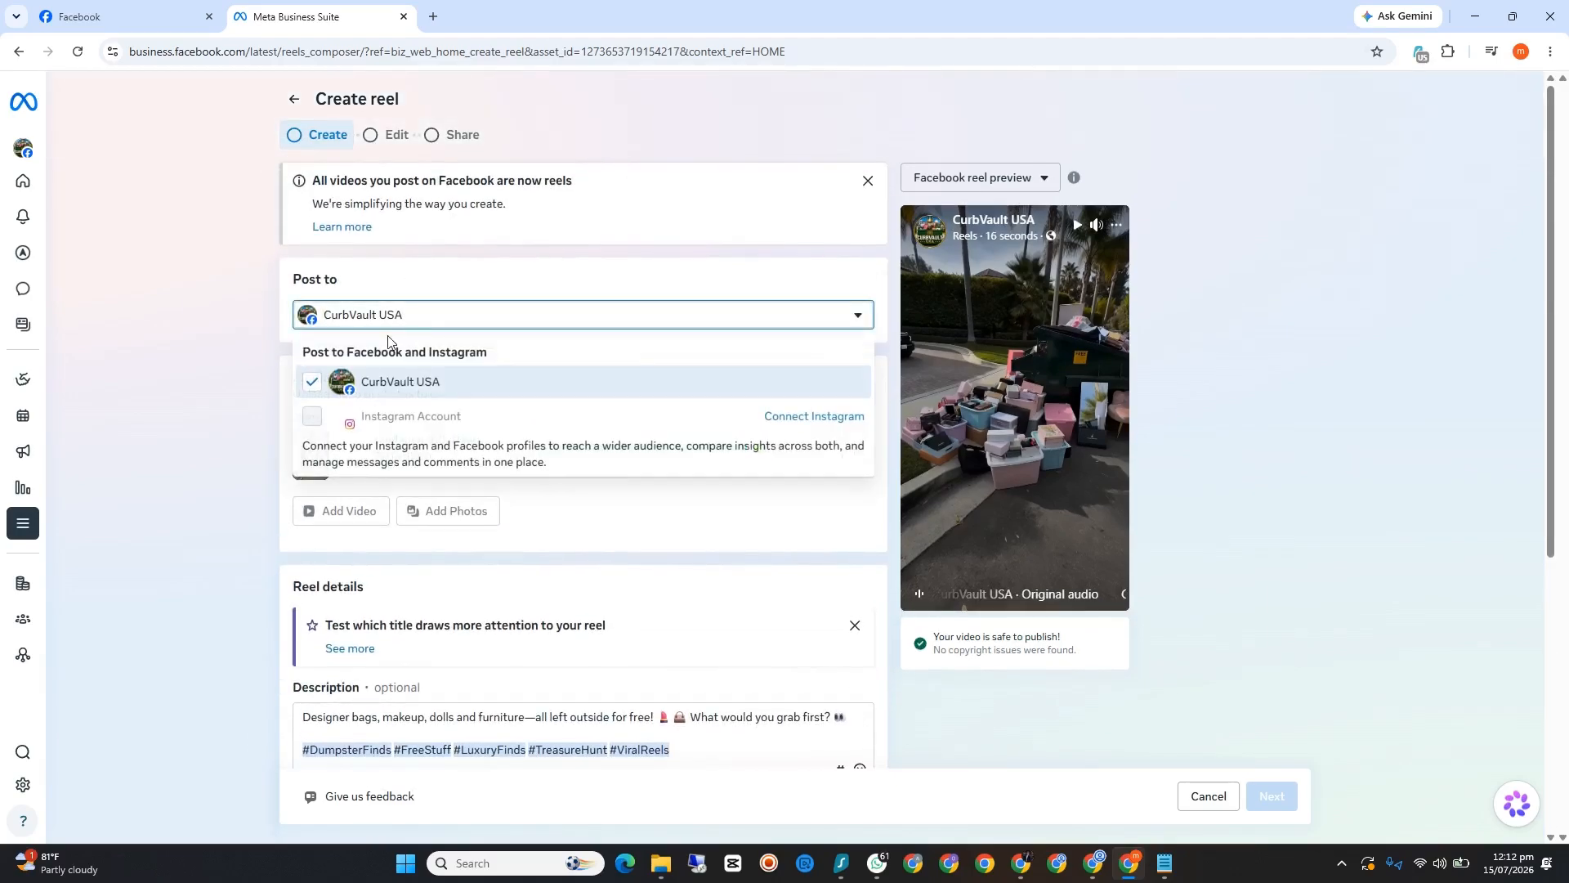
pyautogui.click(317, 384)
pyautogui.click(316, 384)
pyautogui.scroll(-5, 801, 650)
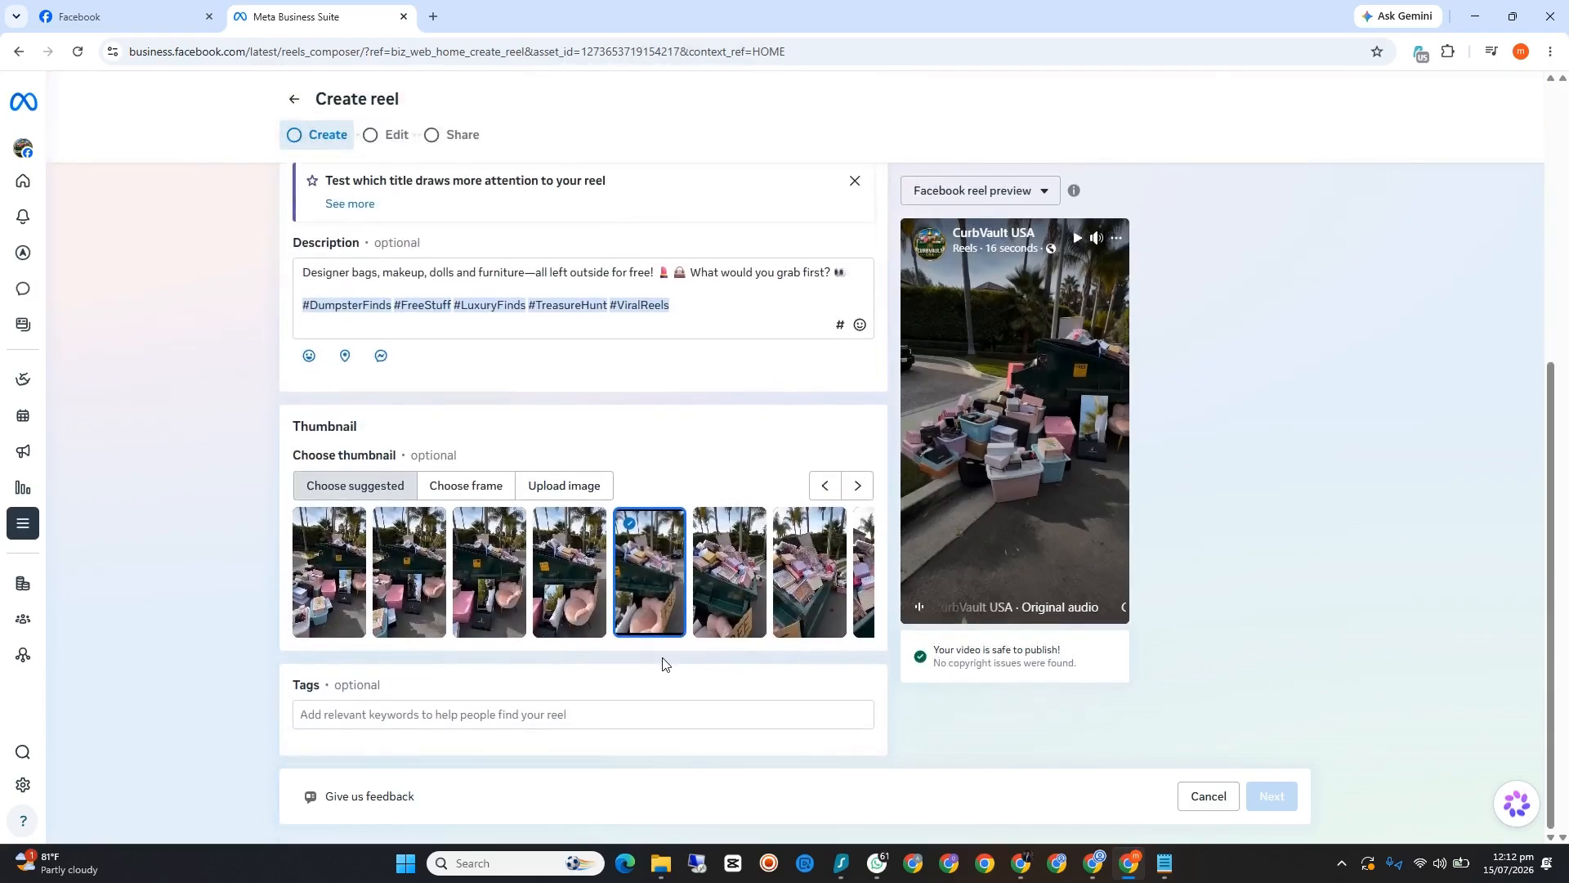
pyautogui.scroll(5, 708, 684)
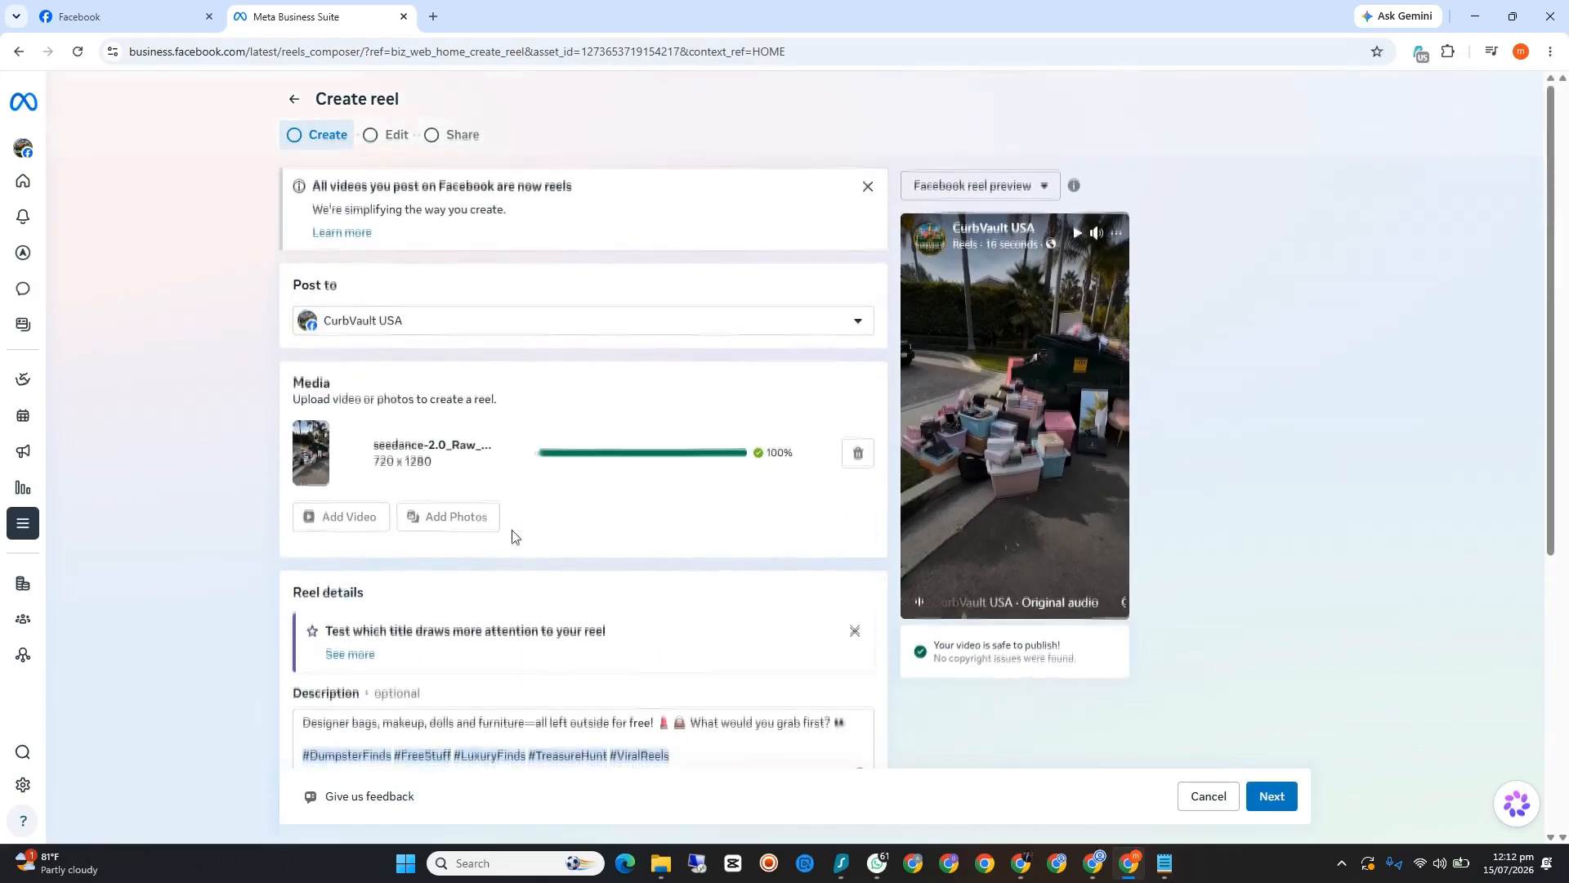
pyautogui.click(463, 320)
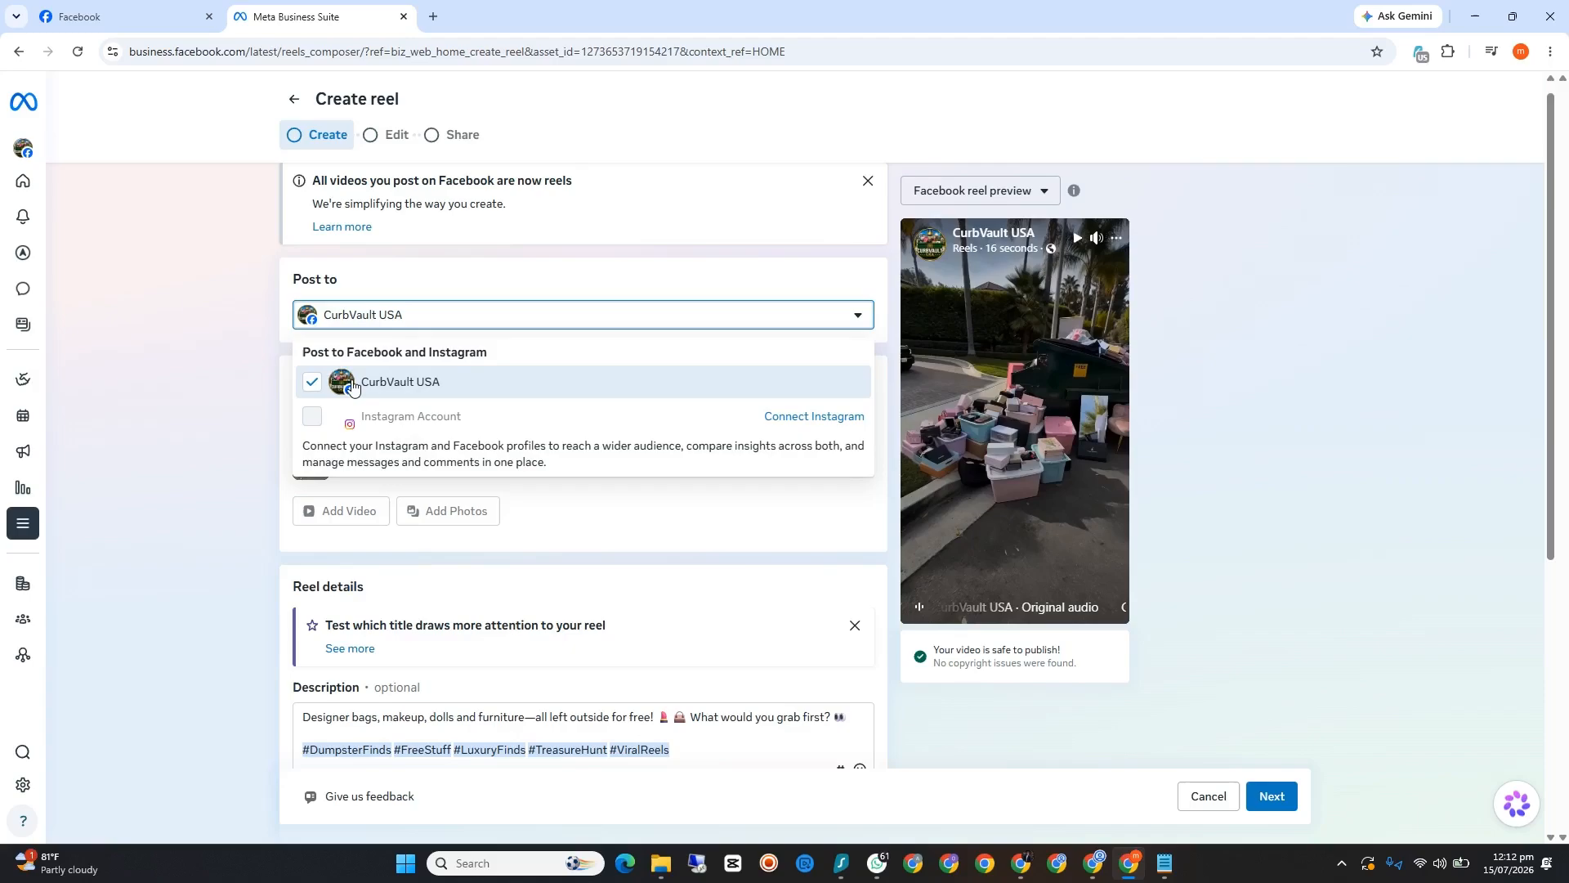
pyautogui.click(311, 381)
pyautogui.click(311, 381)
pyautogui.click(719, 531)
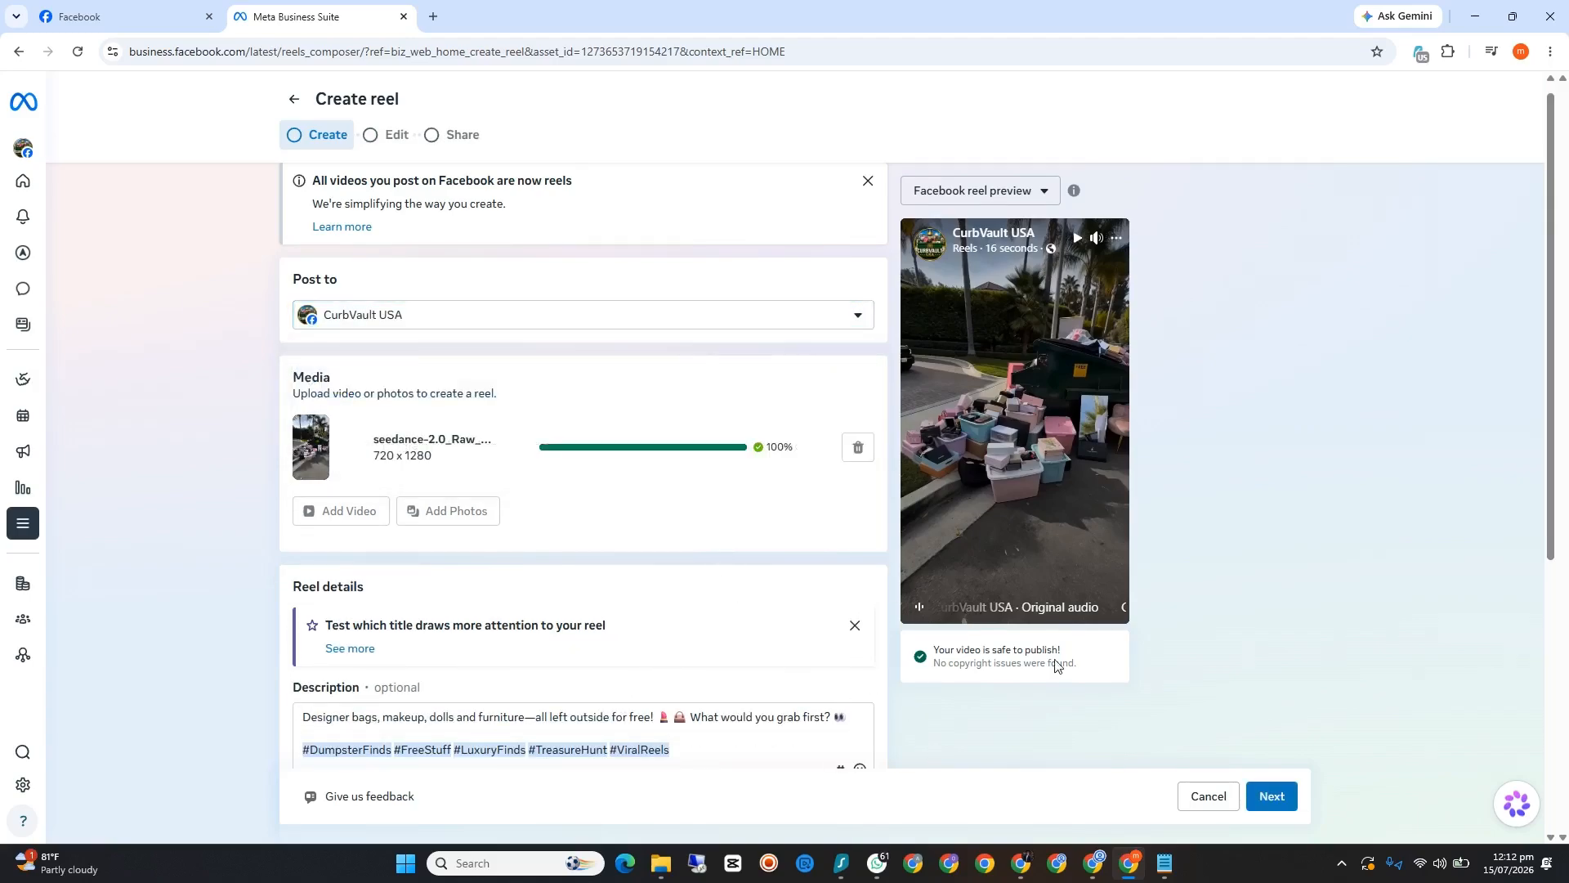
# Step: Advance the reel past the Edit stage without edits and set its scheduling option to Share now
pyautogui.click(1280, 797)
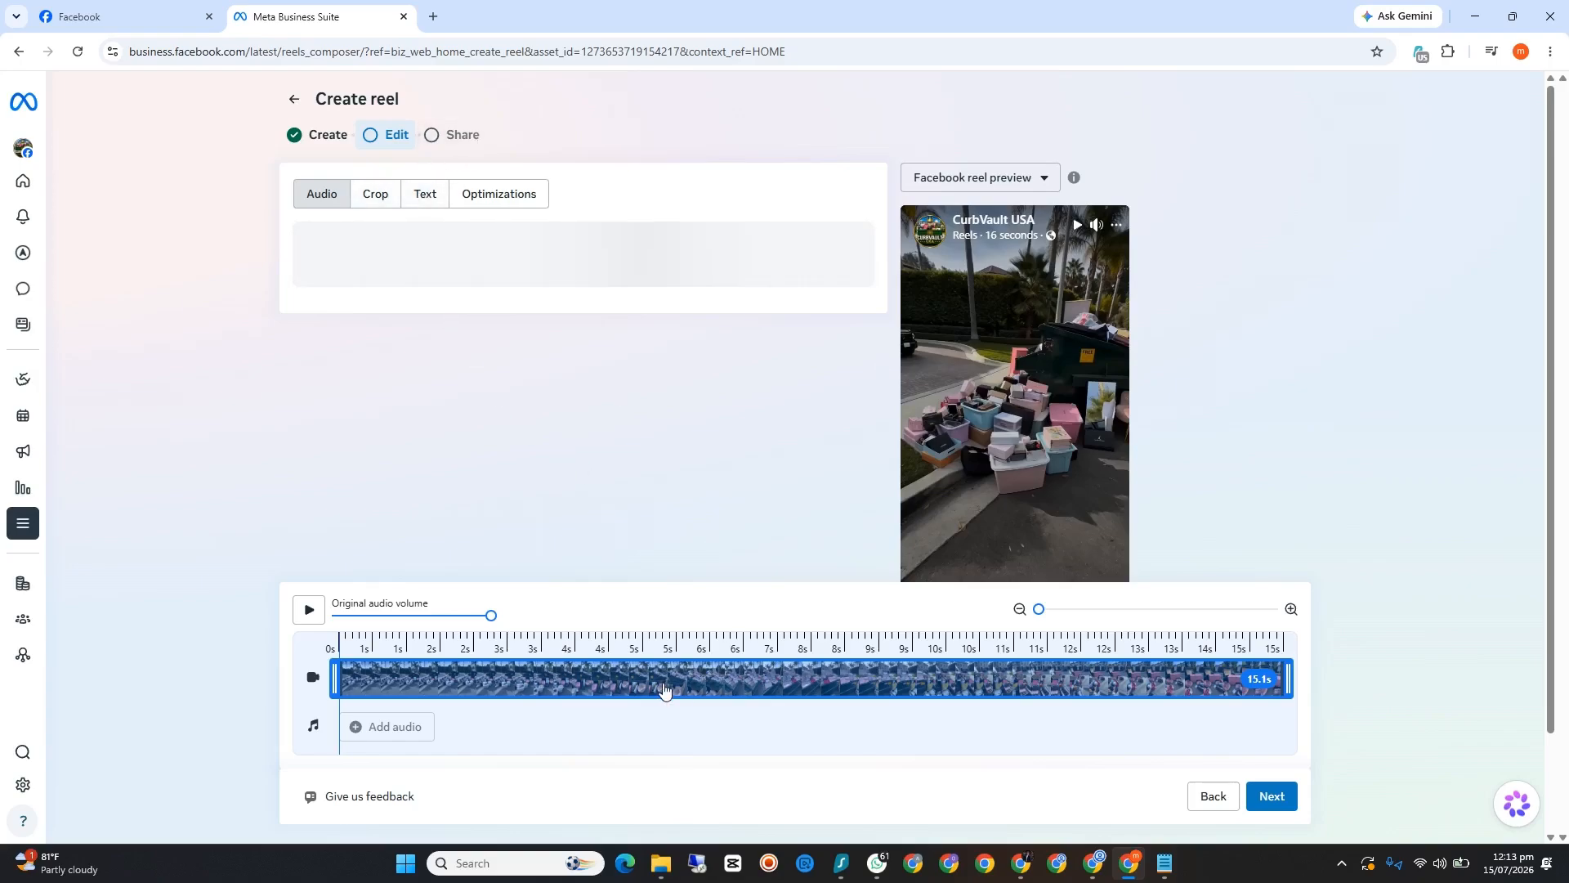
pyautogui.click(1279, 796)
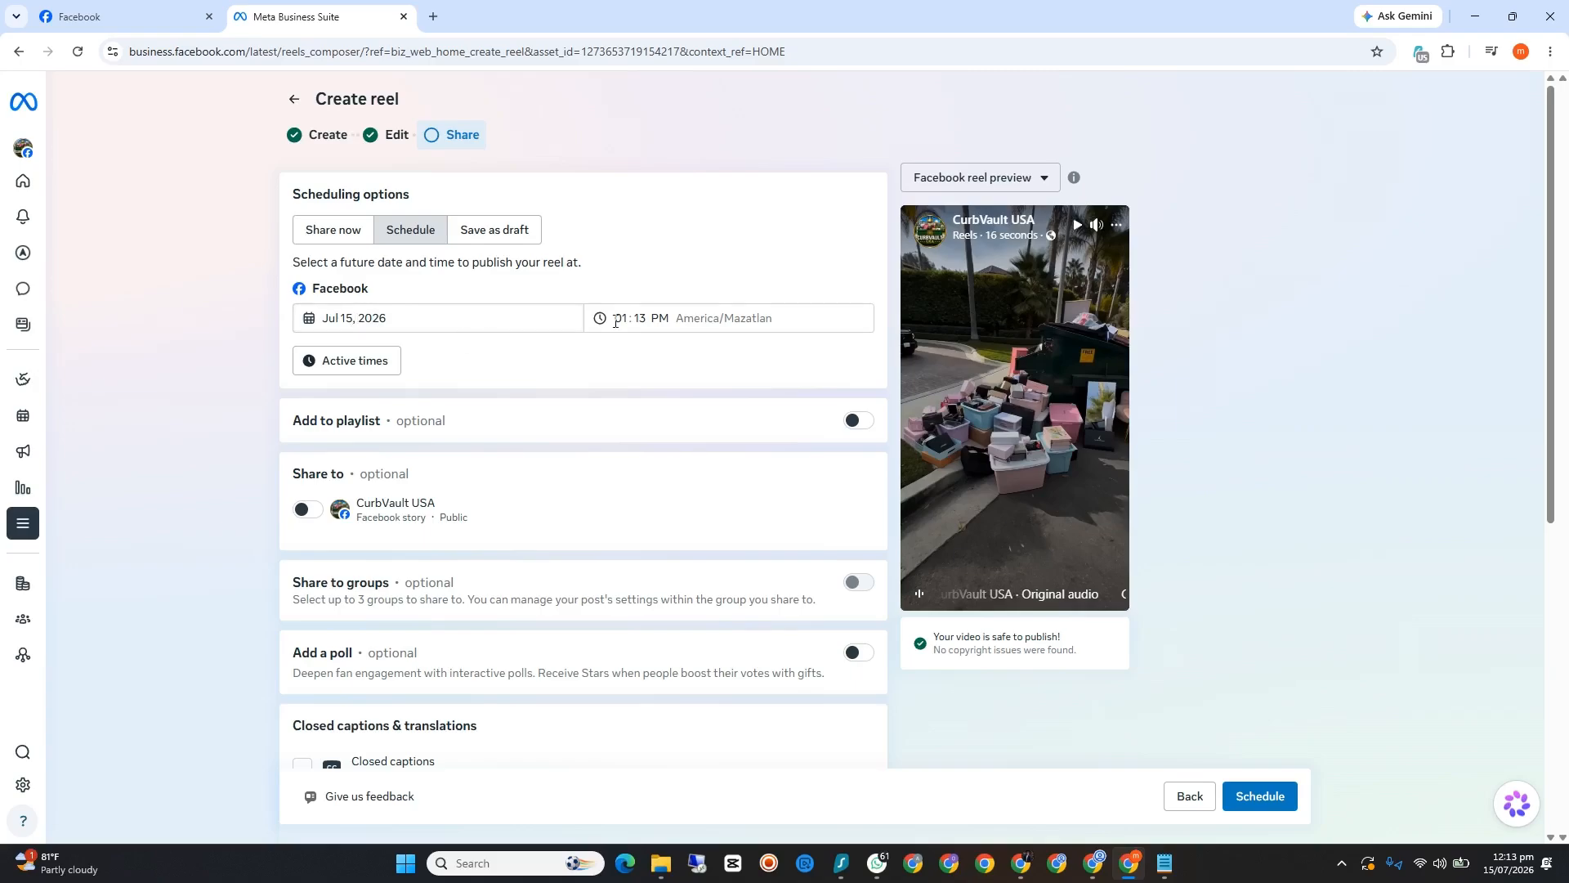
pyautogui.scroll(-1, 491, 384)
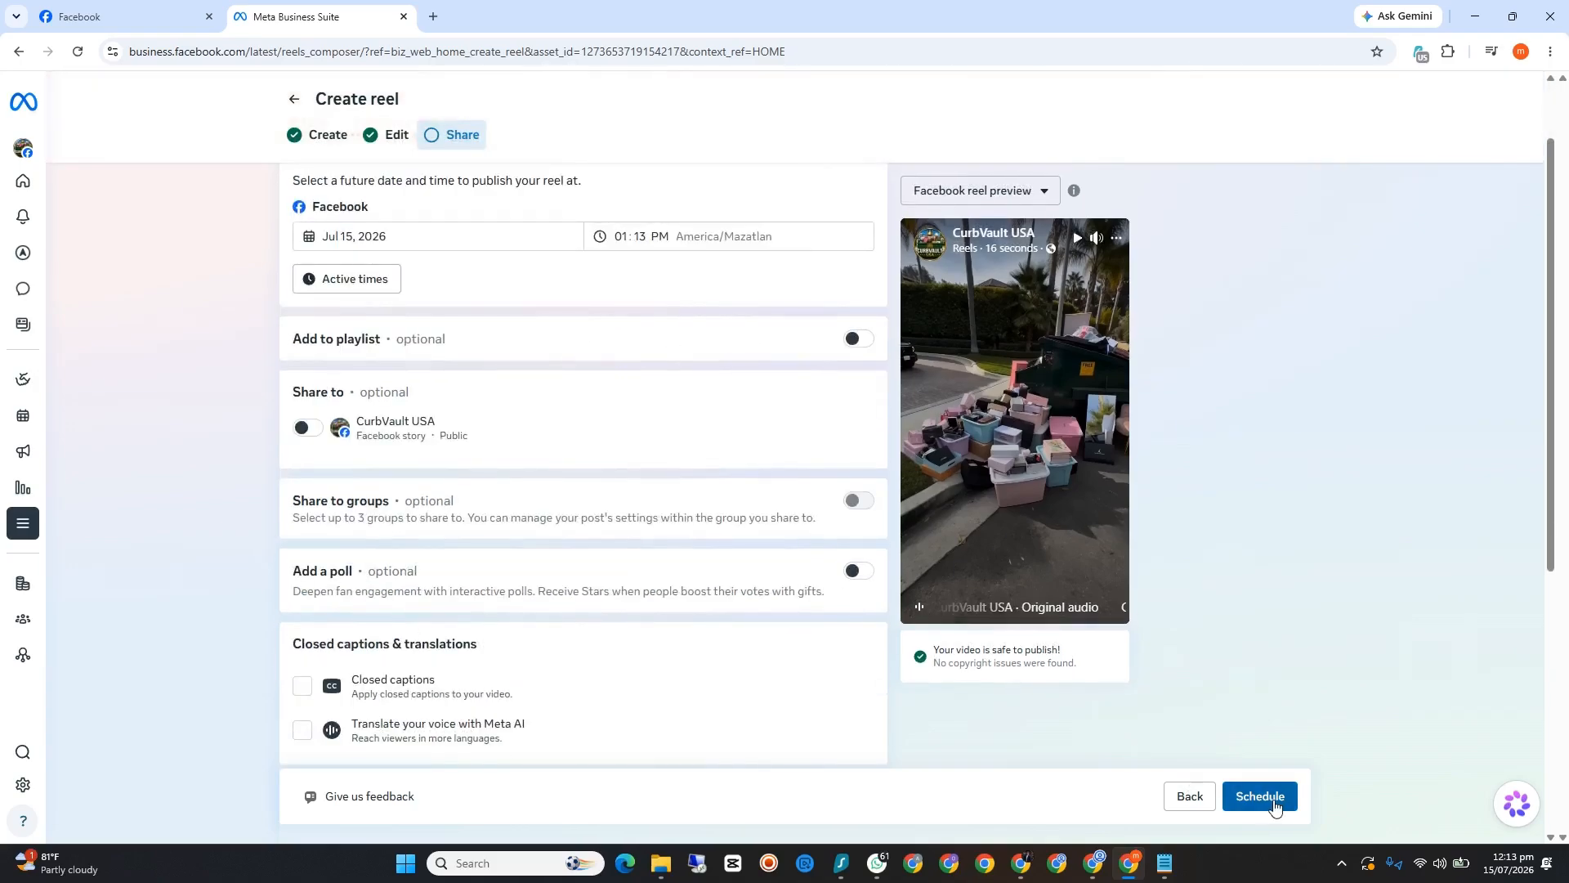
pyautogui.scroll(1, 588, 466)
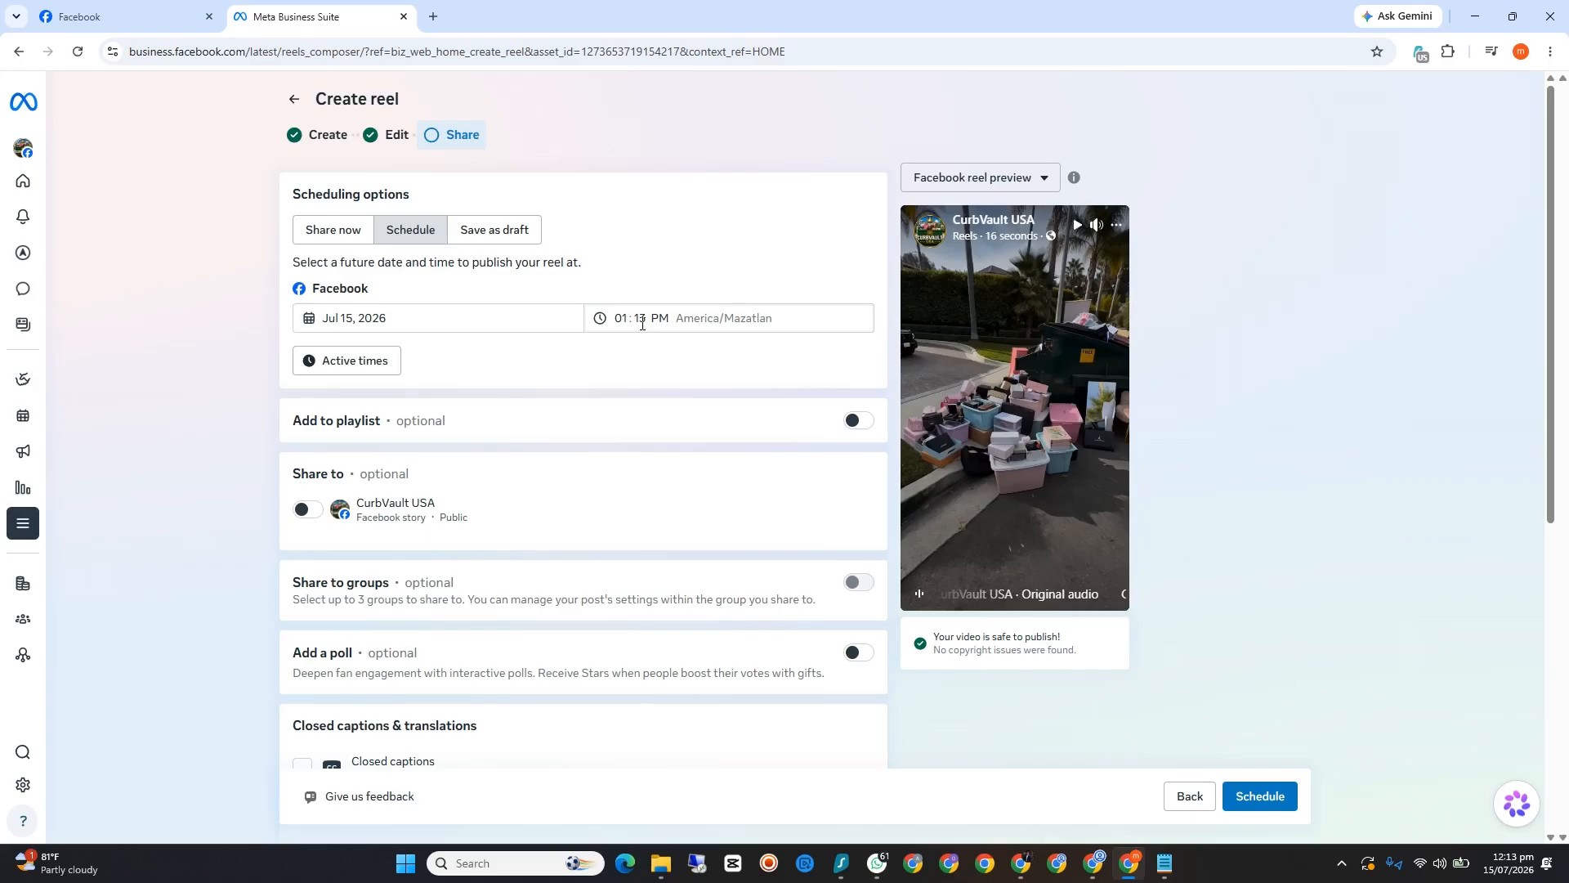
pyautogui.click(337, 236)
# Step: Disallow remixing and use of the reel's original audio, and share the reel, dismissing the processing notice
pyautogui.scroll(-5, 470, 550)
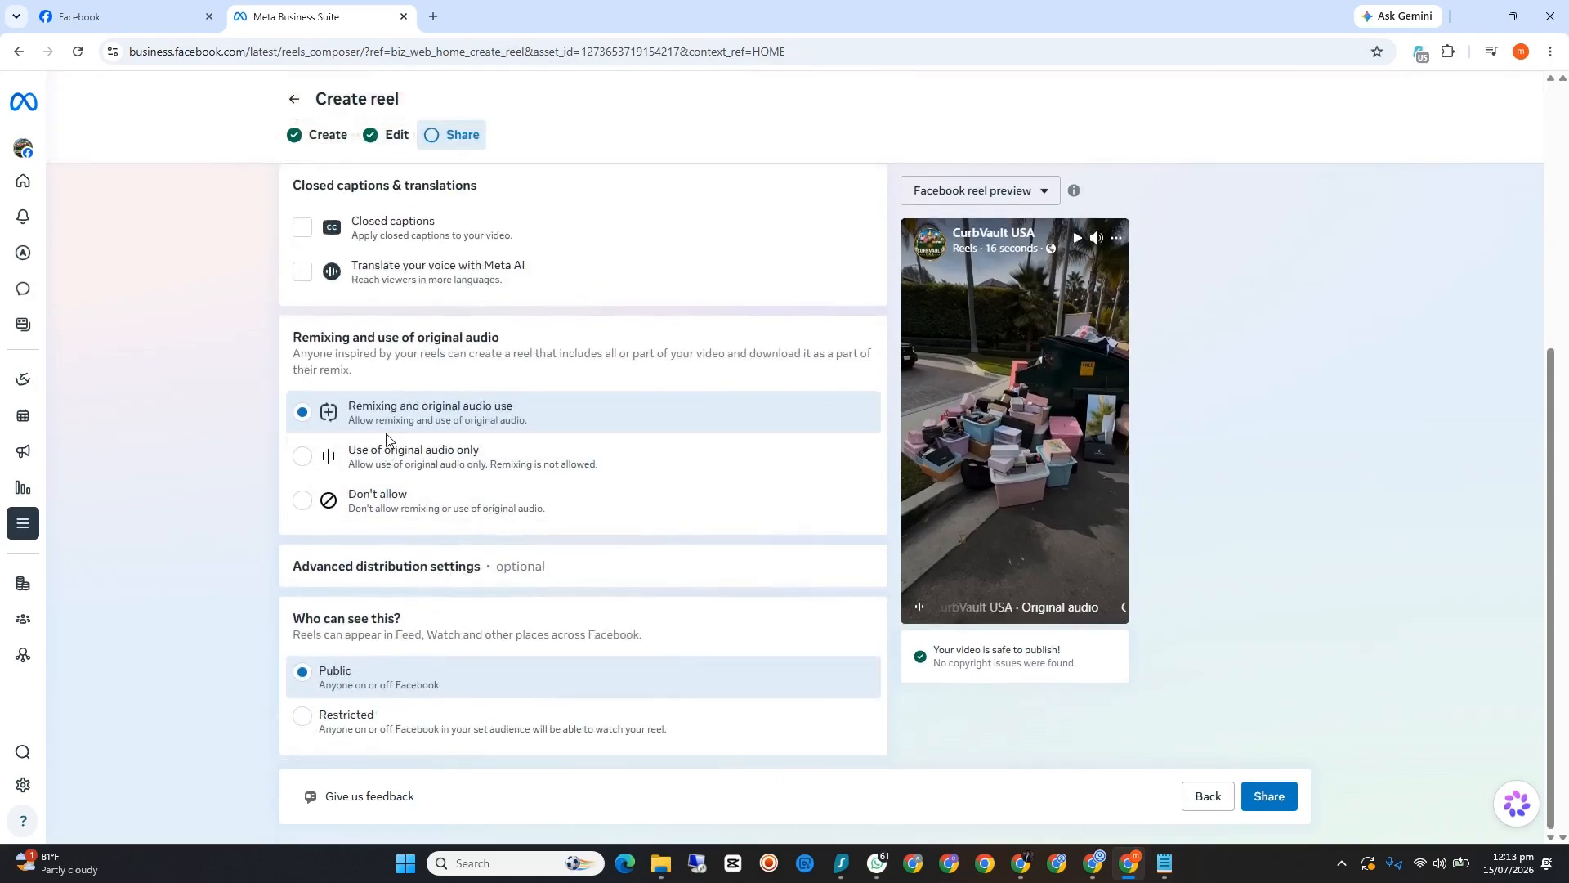
pyautogui.scroll(1, 394, 457)
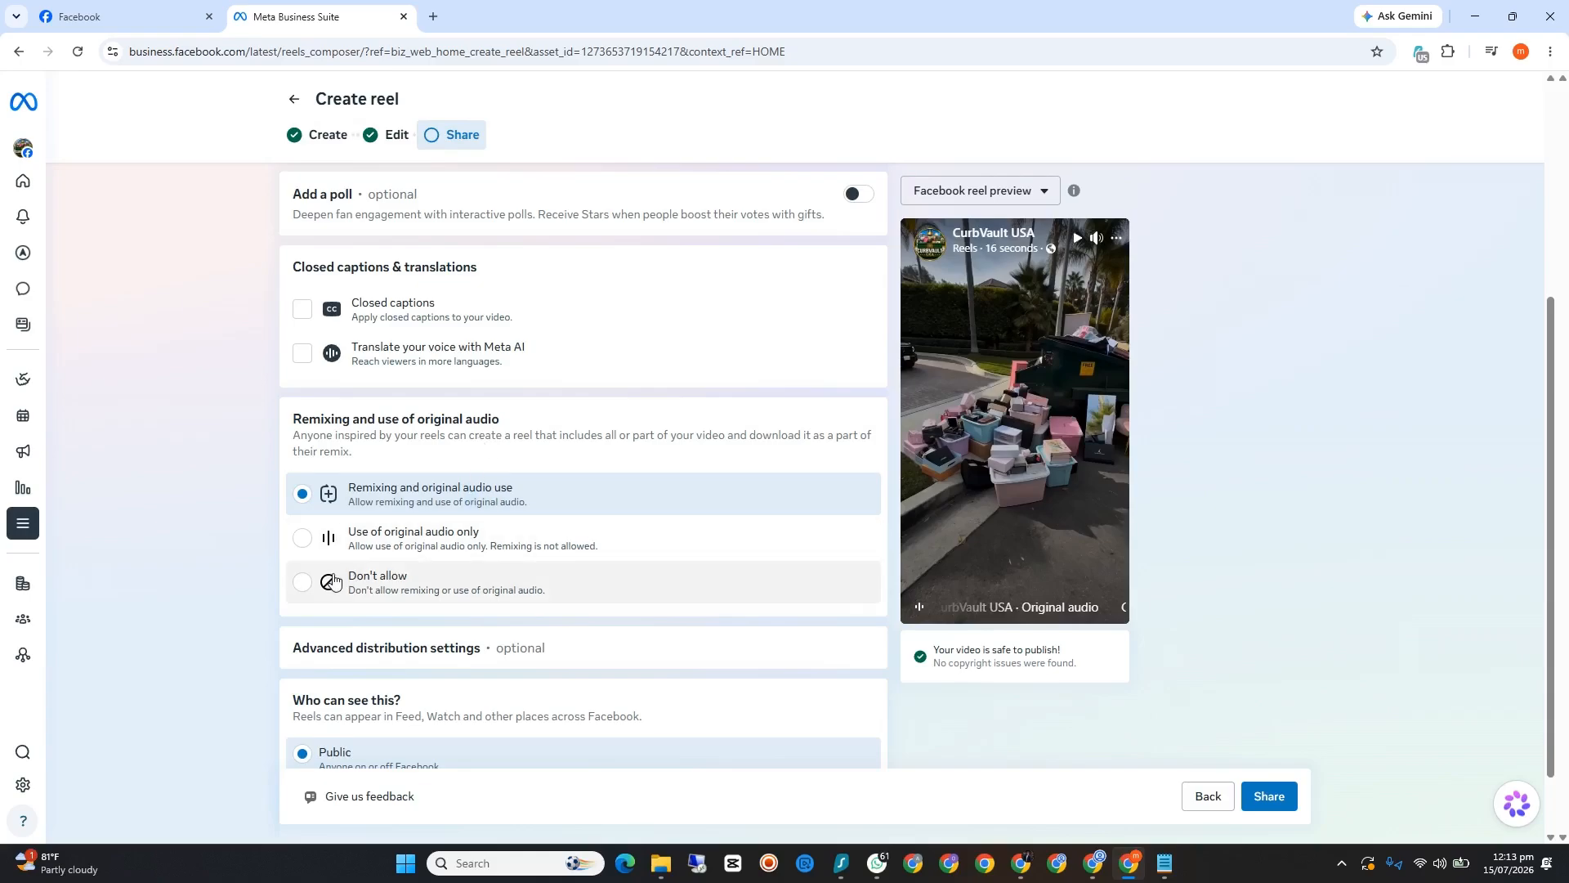
pyautogui.click(304, 584)
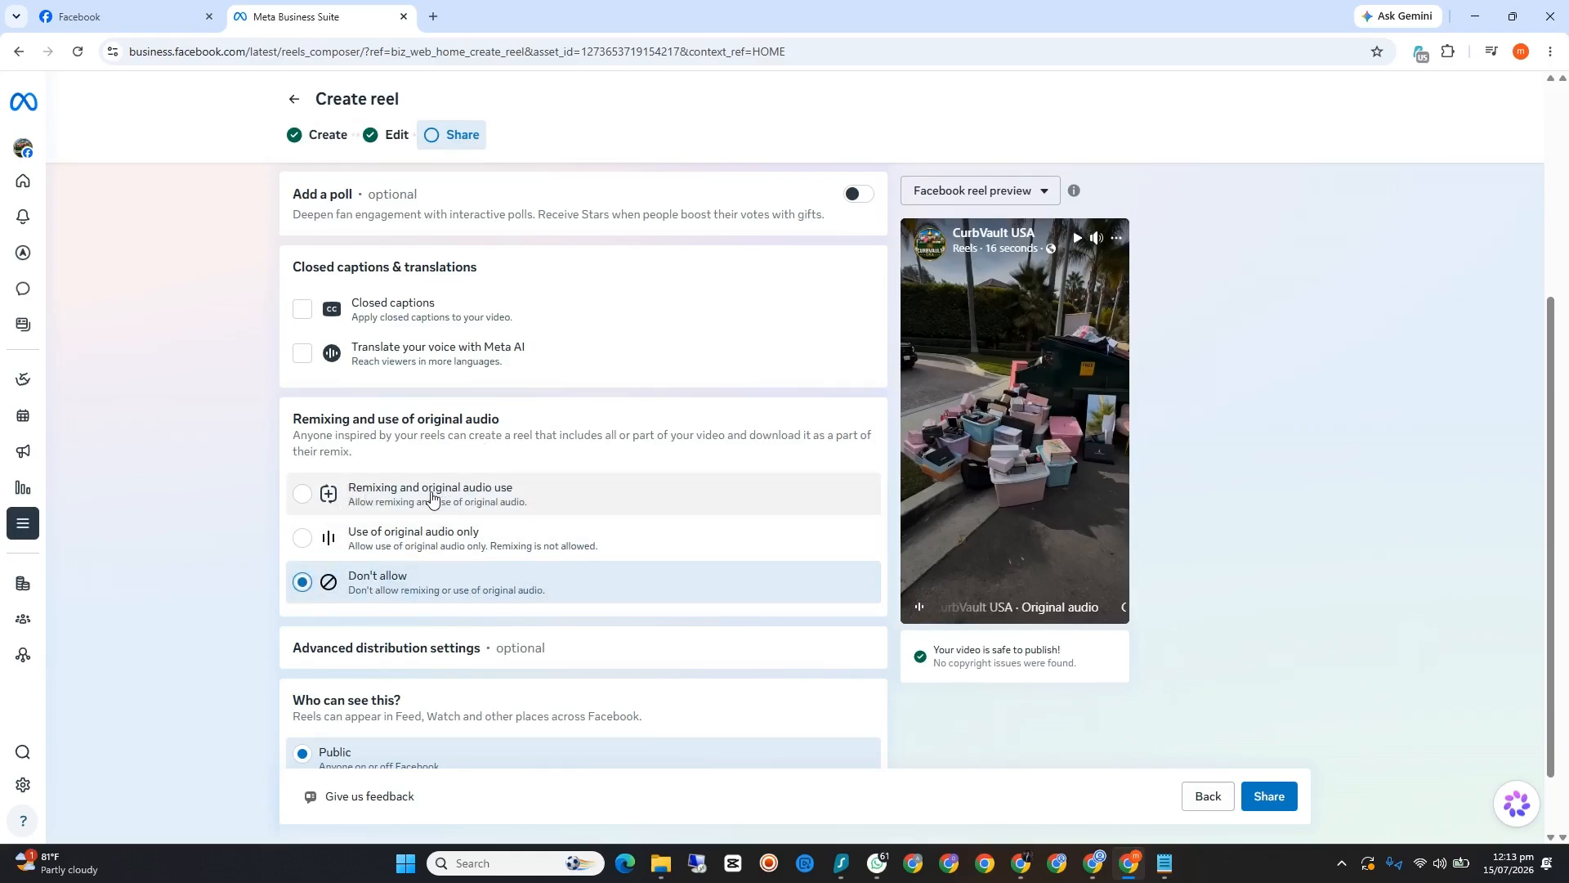
pyautogui.scroll(2, 431, 497)
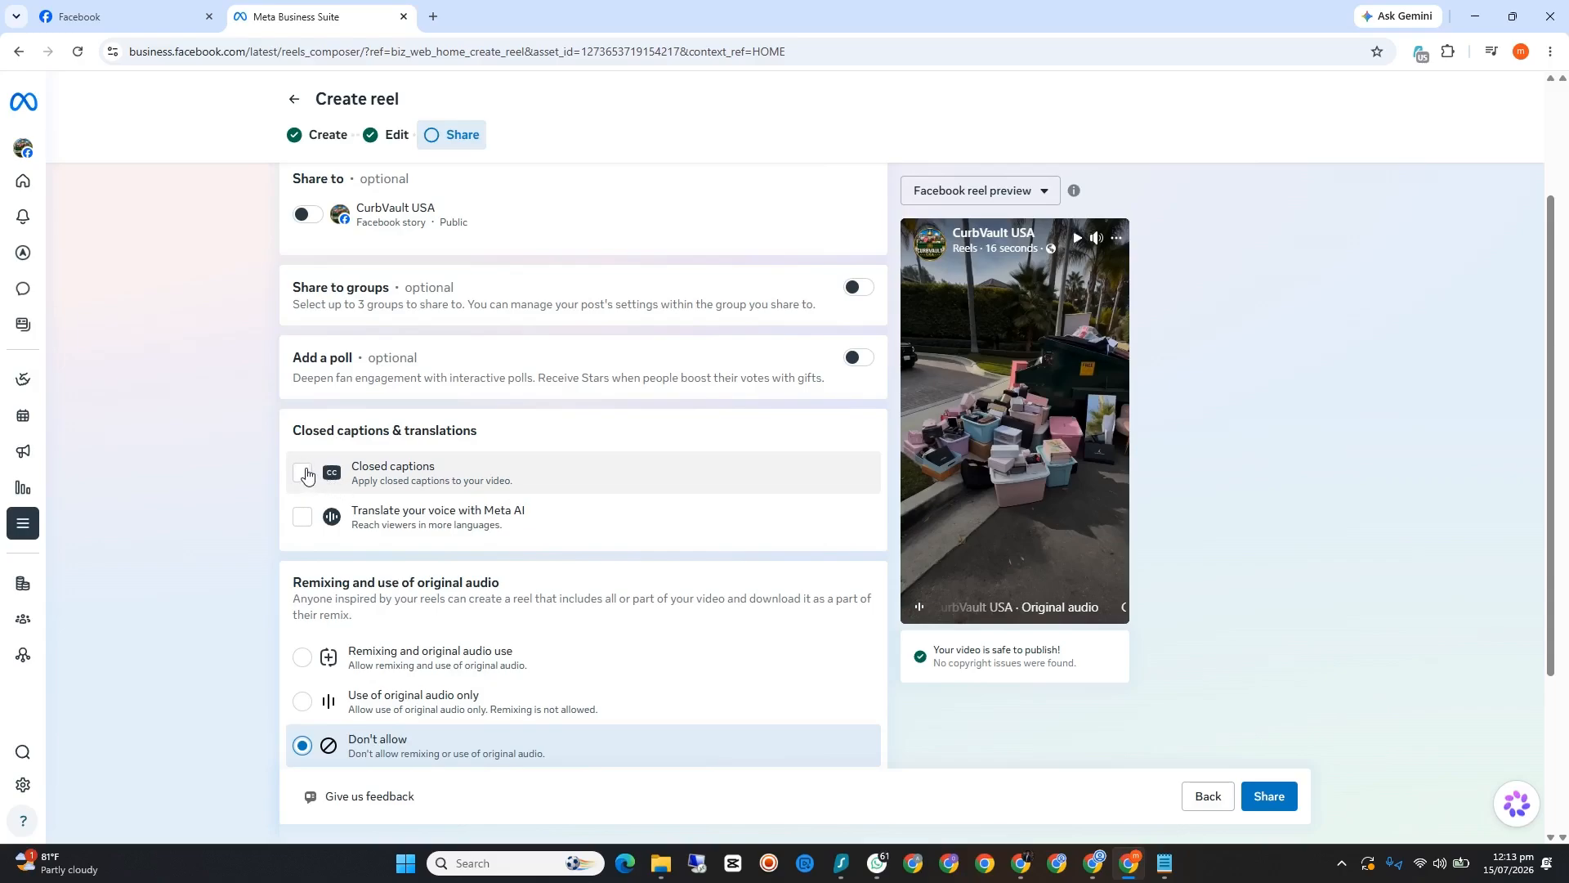
pyautogui.scroll(-3, 434, 480)
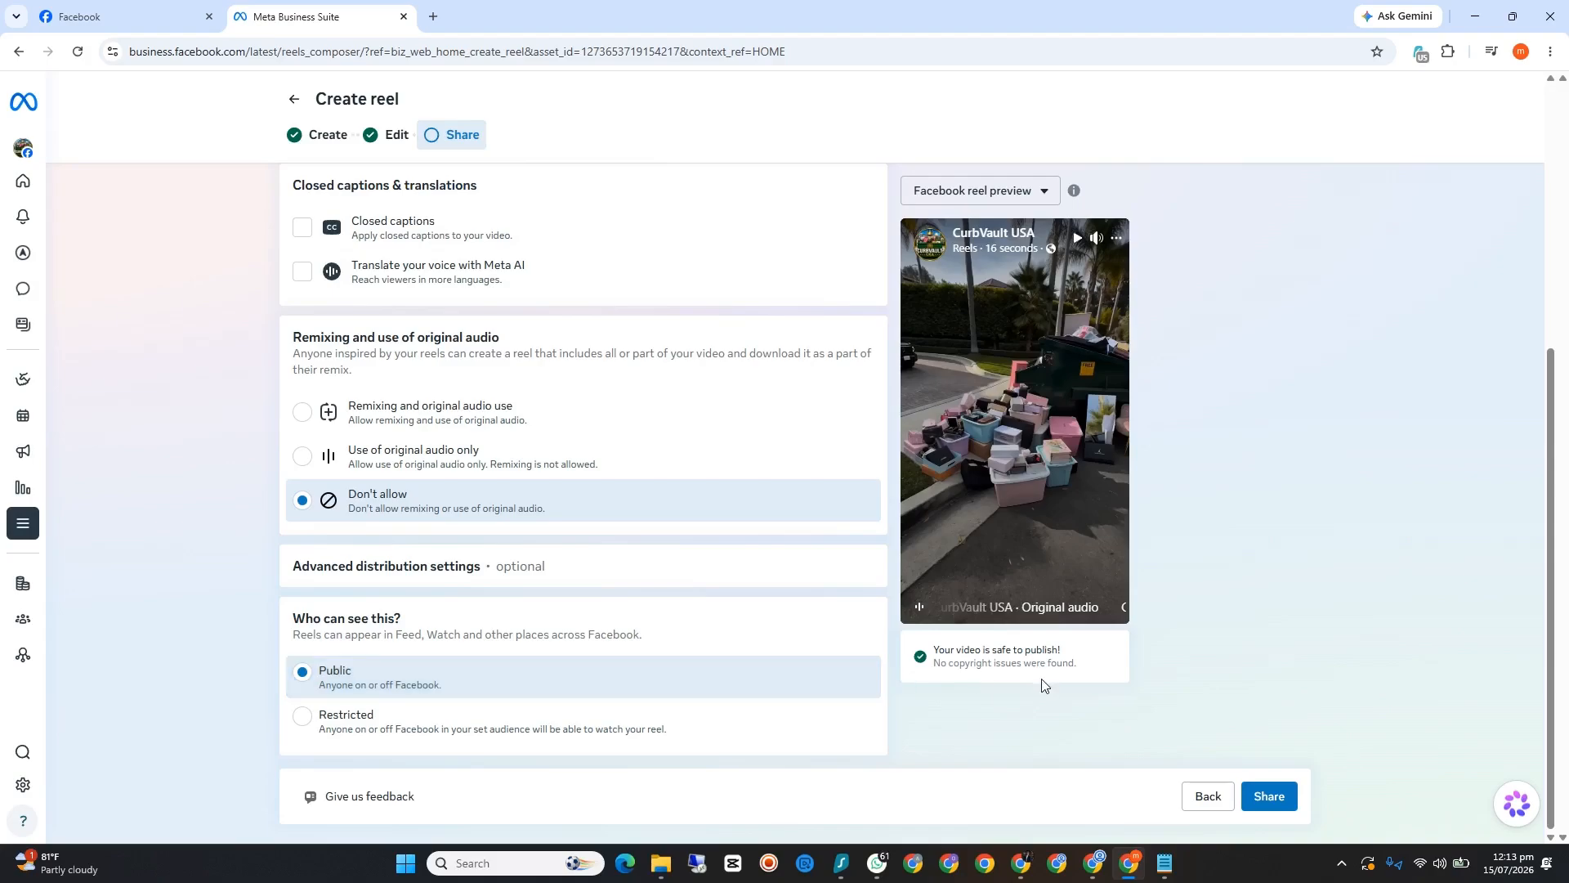
pyautogui.click(1289, 803)
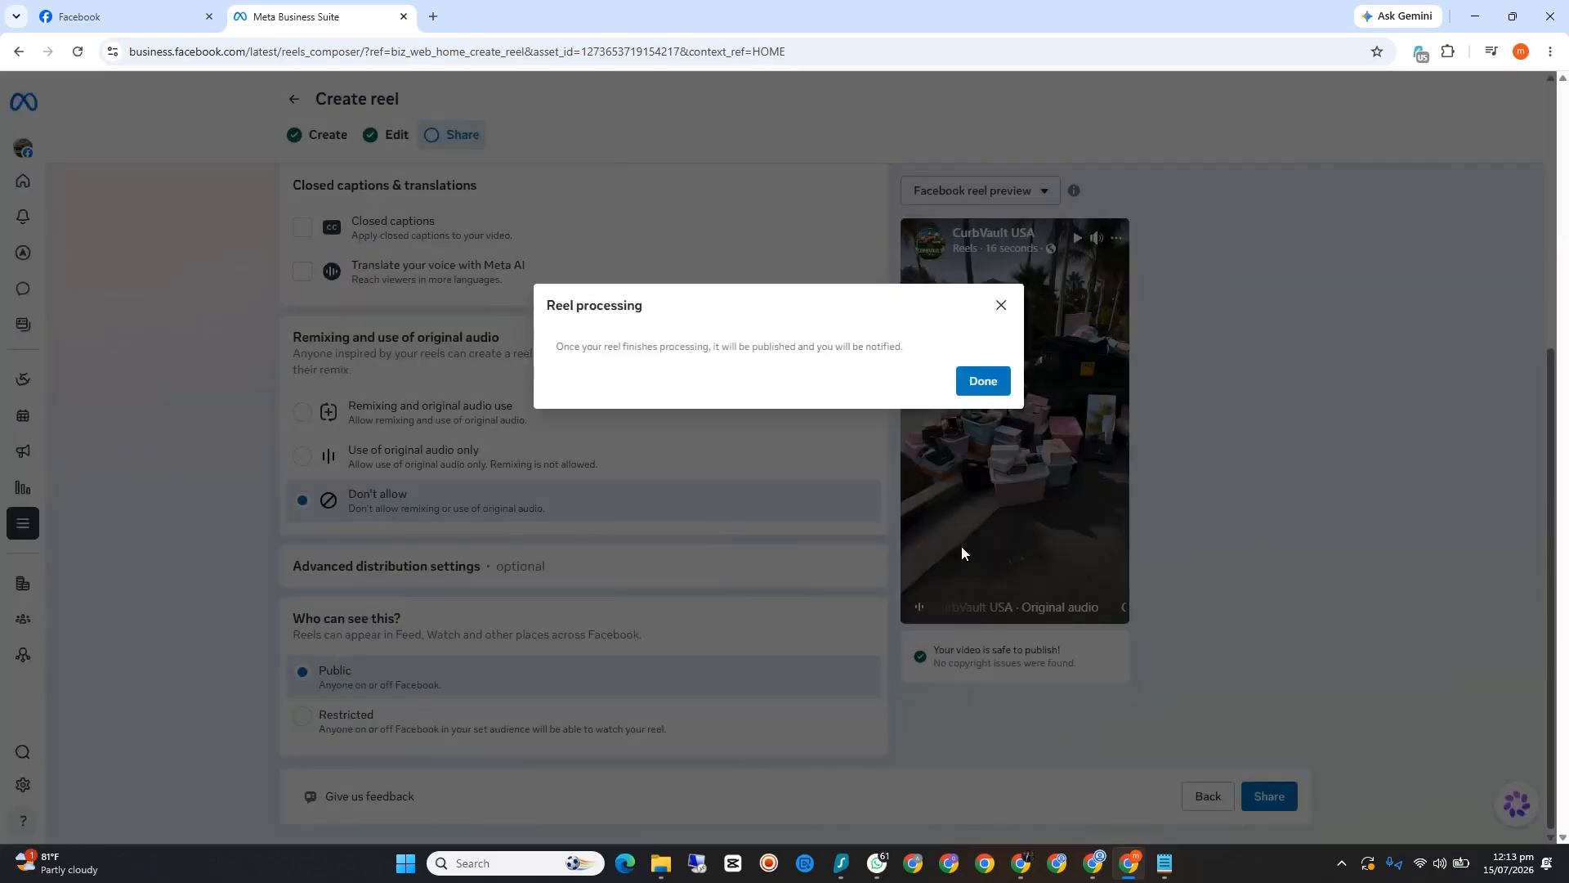
pyautogui.click(969, 388)
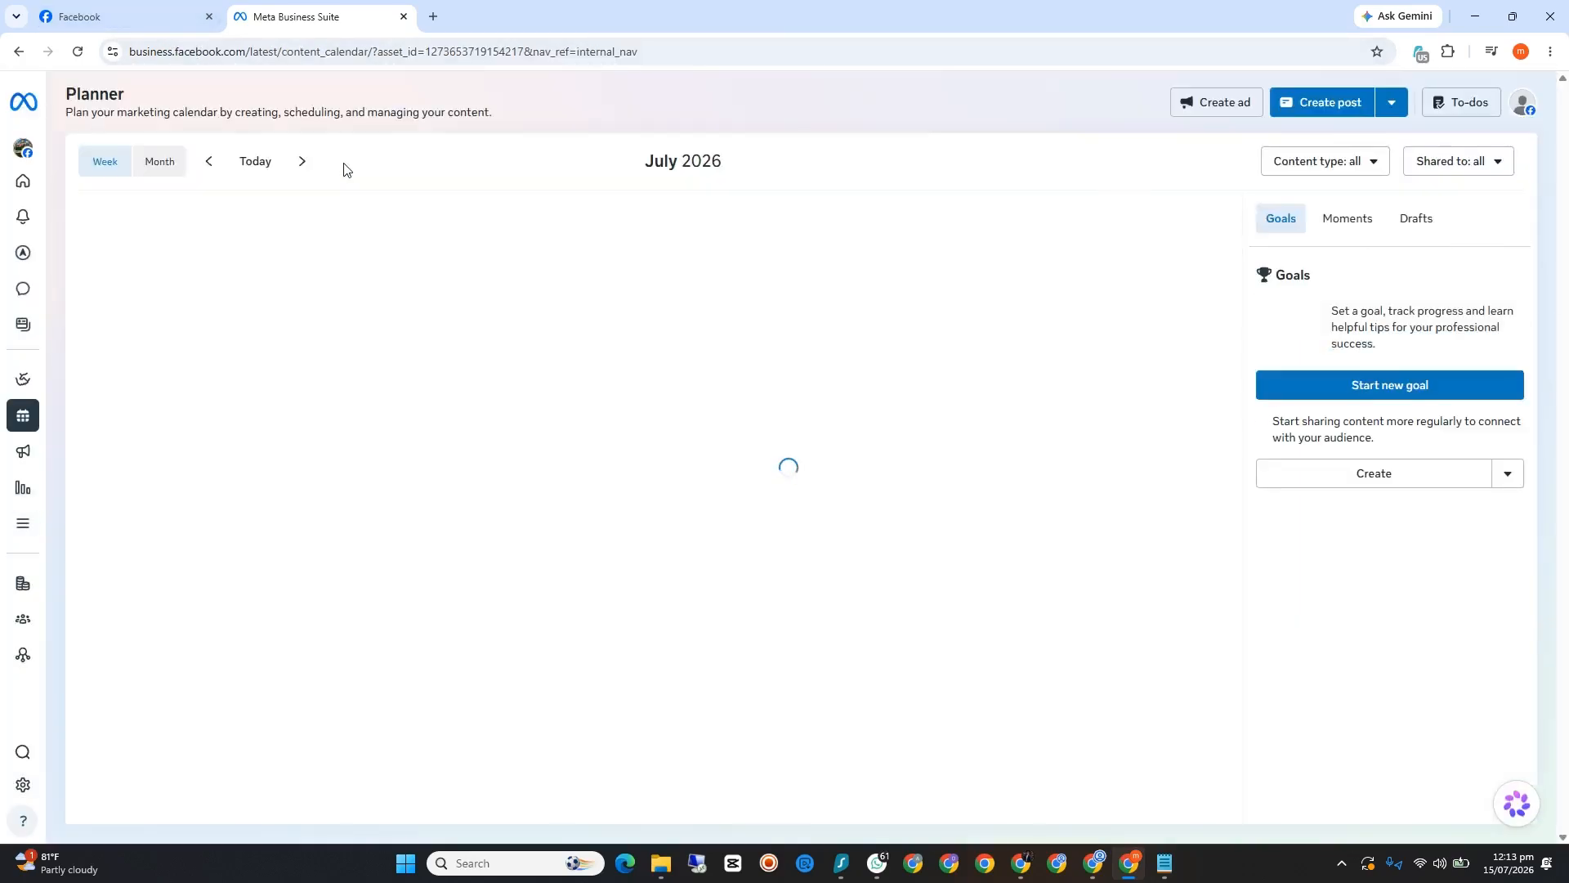
# Step: Start a new reel from the CurbVault USA Facebook page with the seedance-2.0 raw vertical first-person POV video from Downloads
pyautogui.click(123, 16)
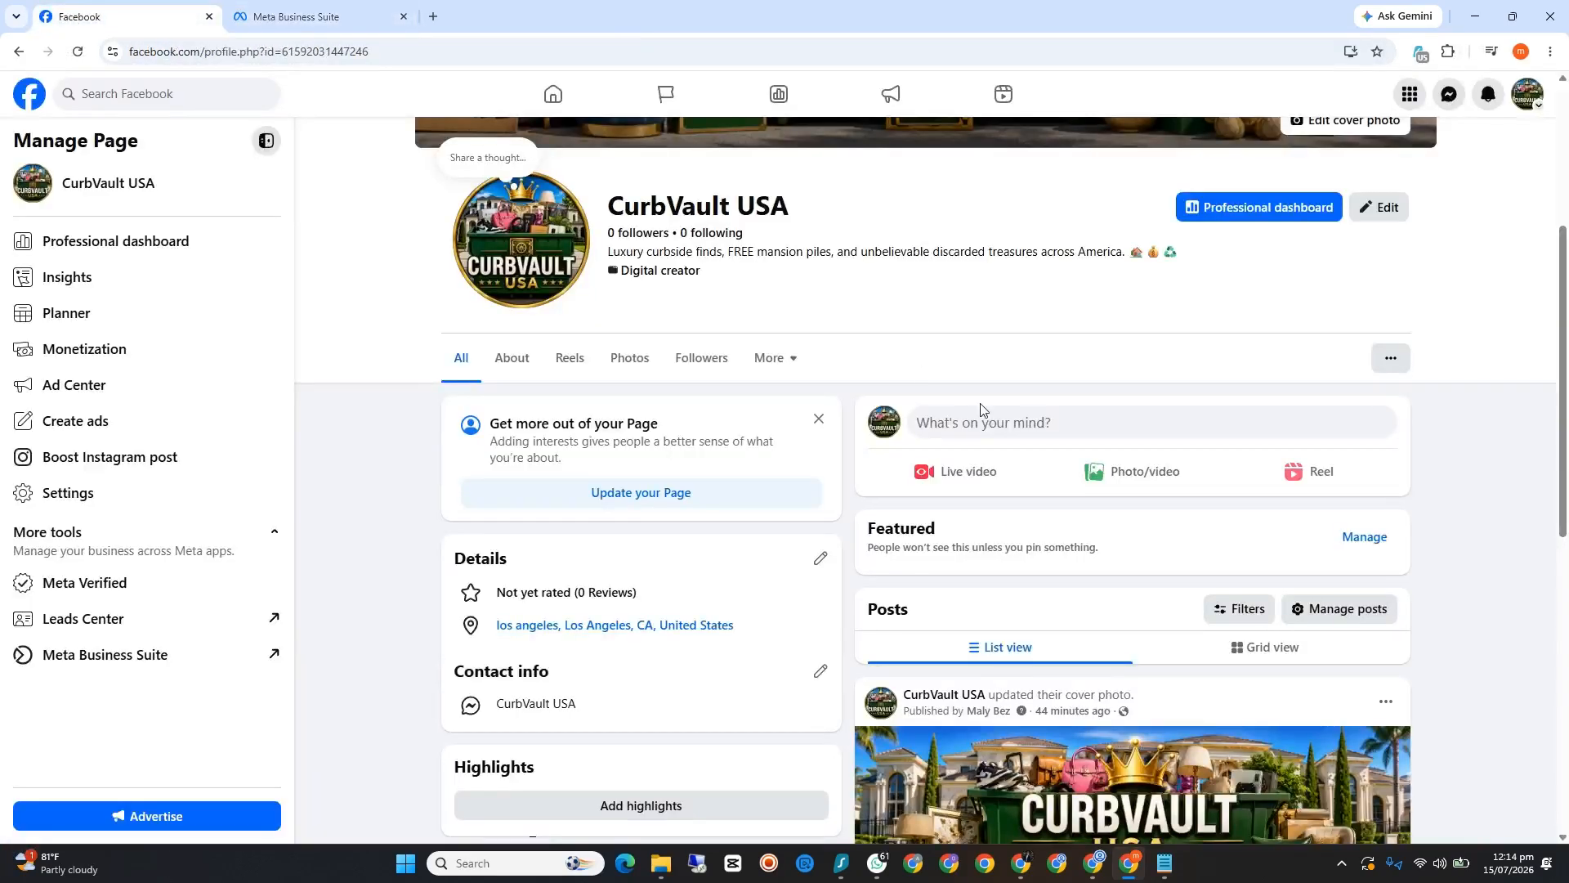
pyautogui.click(1271, 472)
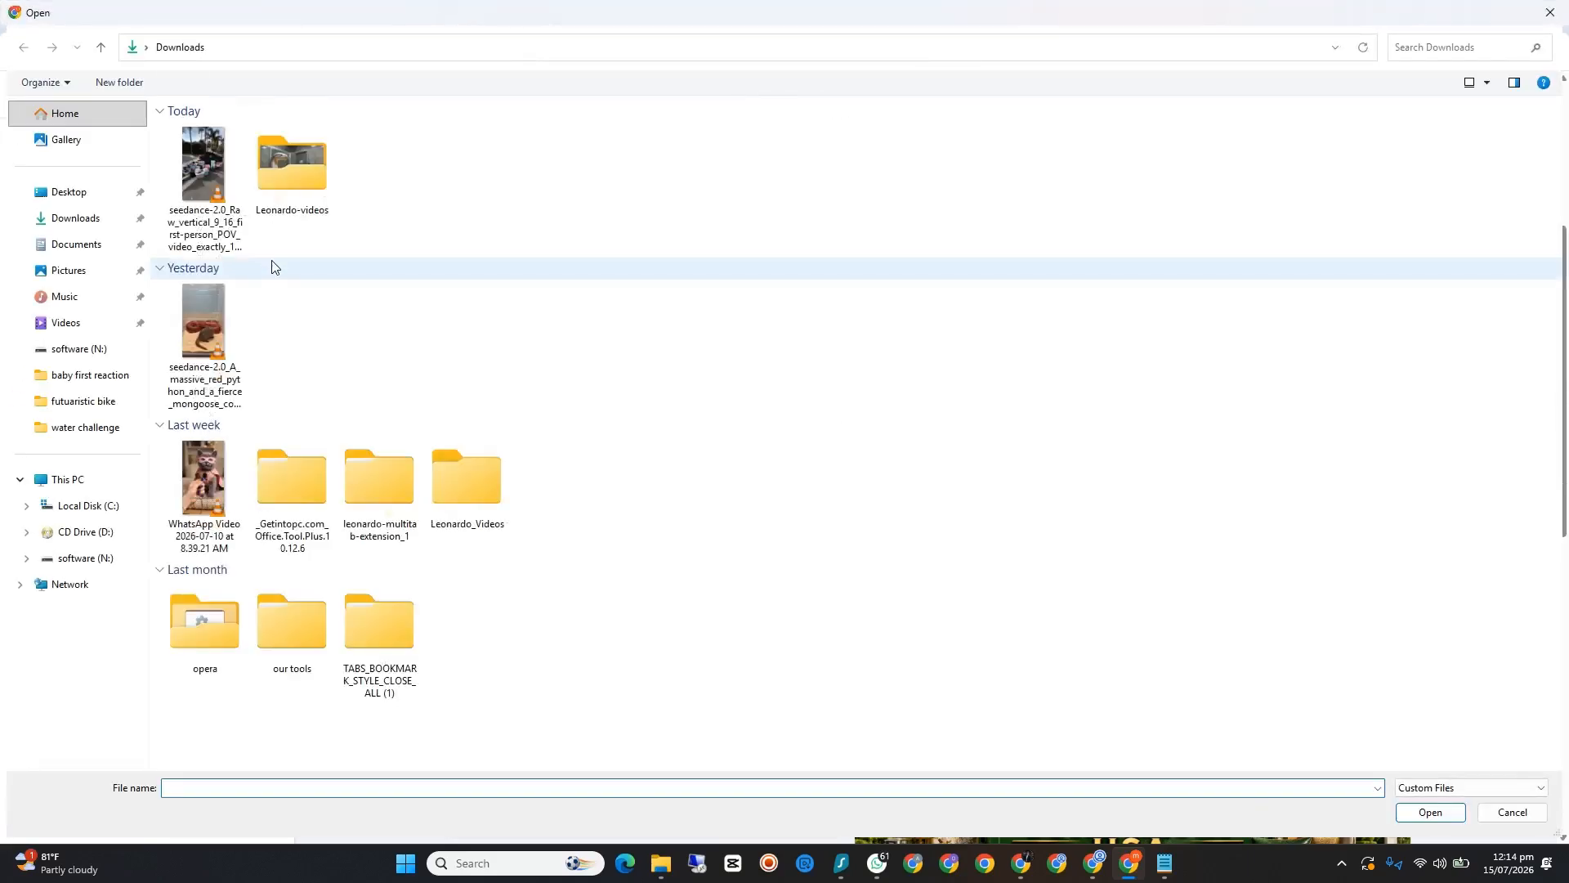
pyautogui.click(210, 199)
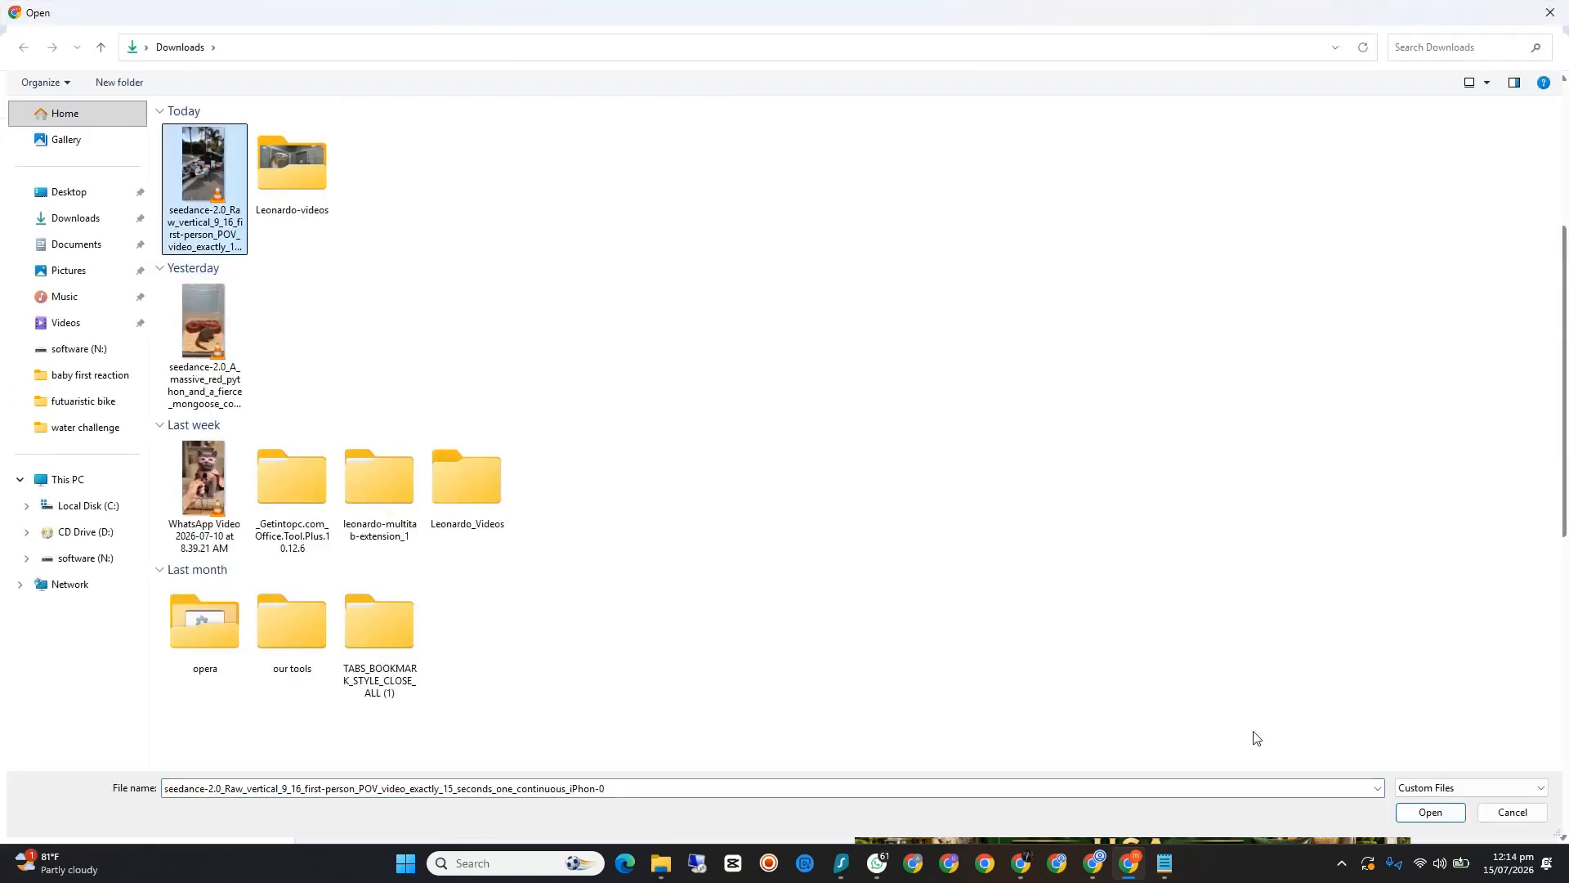
pyautogui.click(1447, 810)
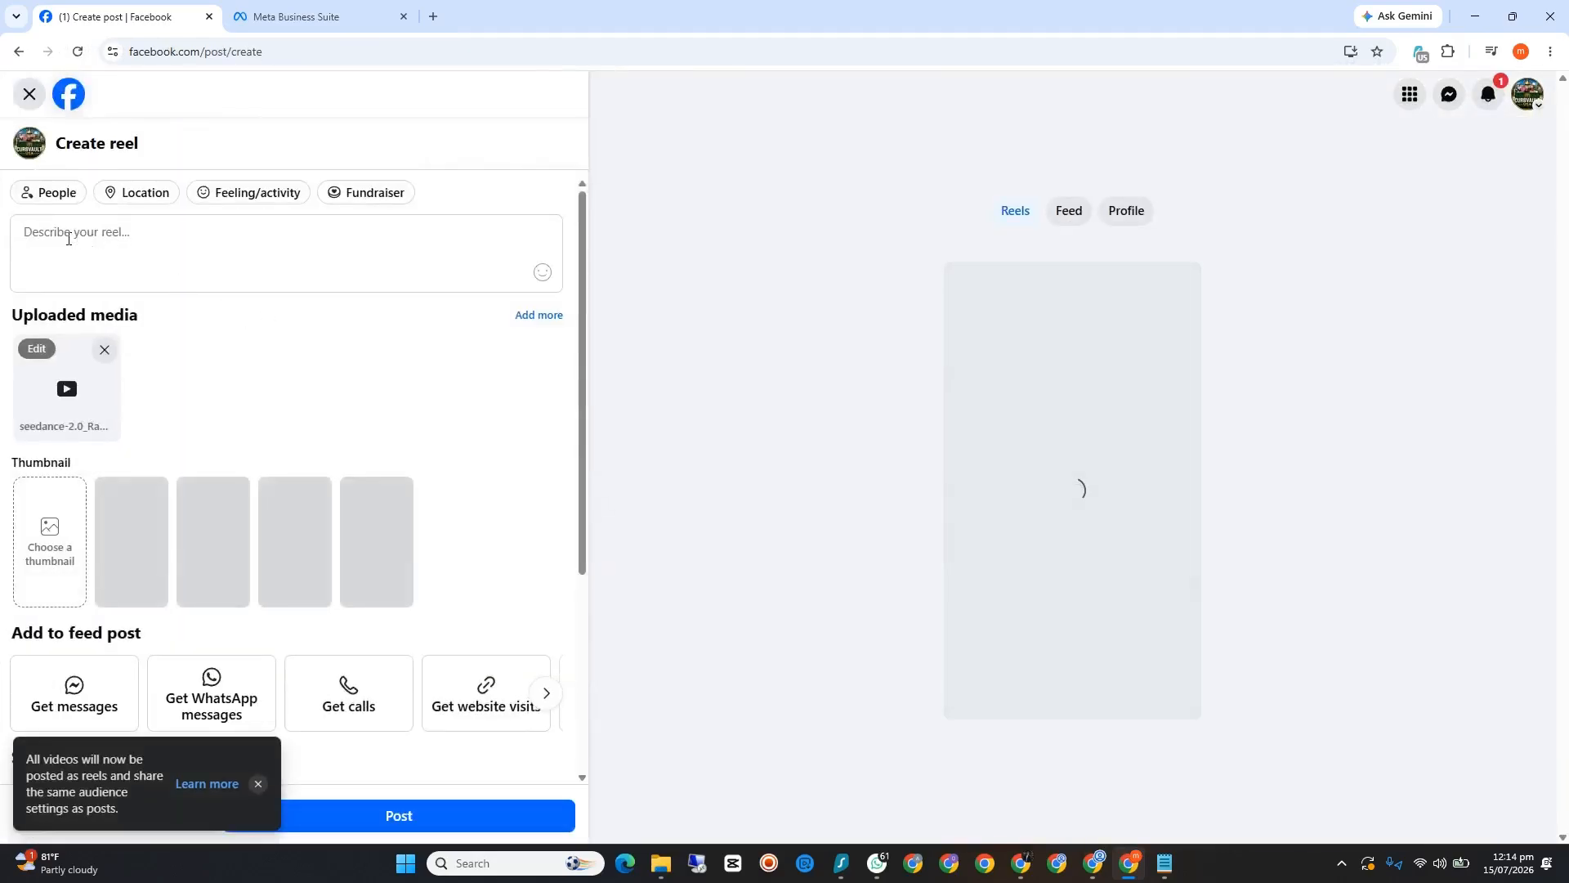
# Step: Review the reel composer's description, thumbnail and sharing options, and leave the reel without posting it
pyautogui.click(69, 235)
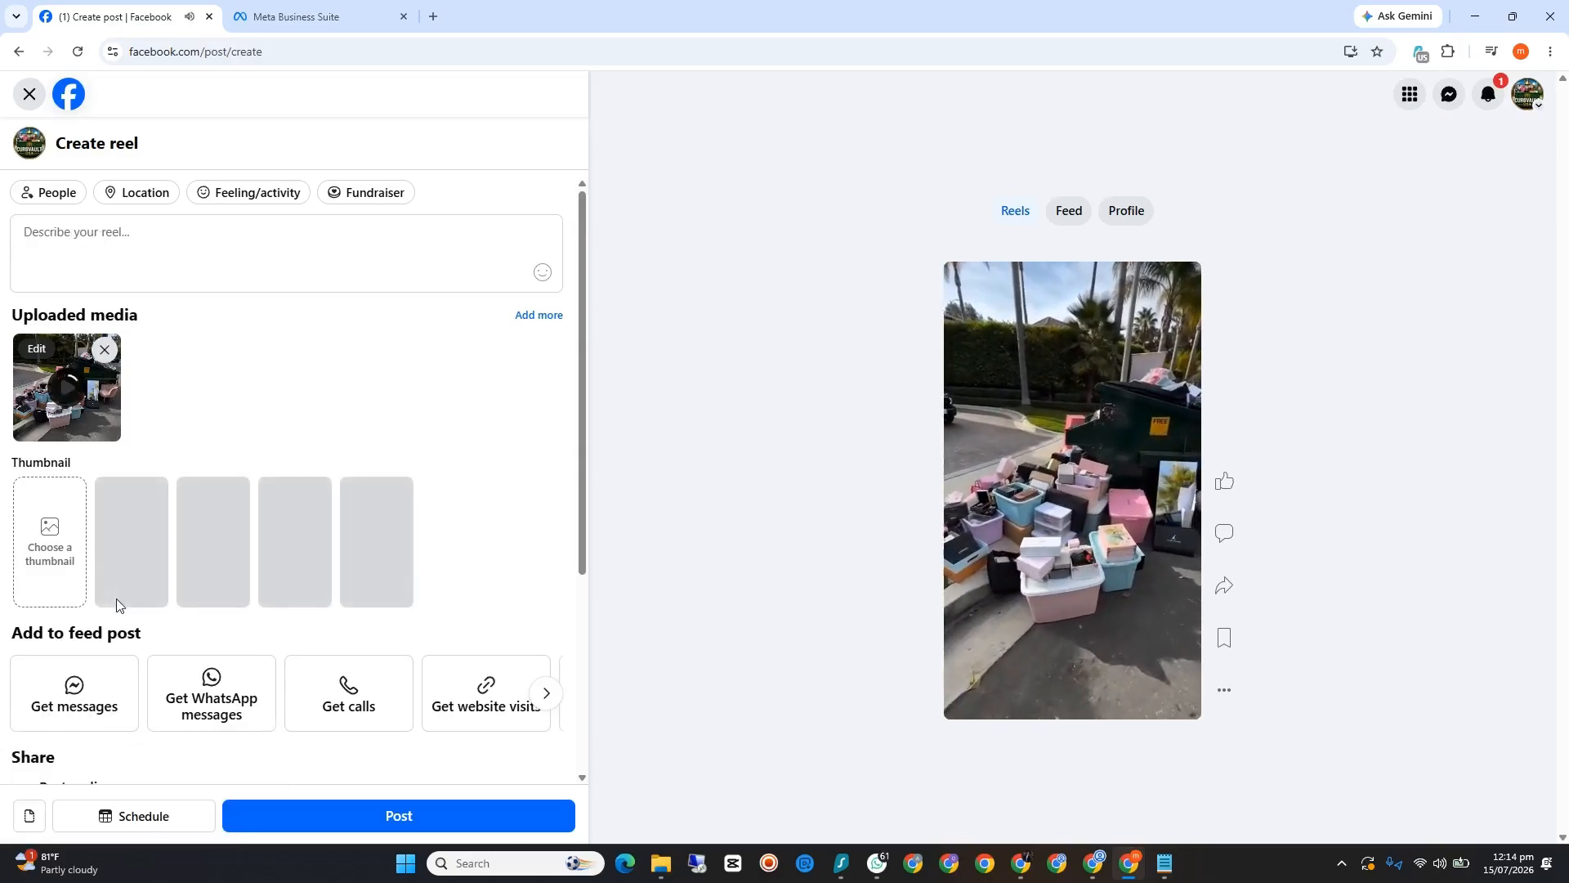
pyautogui.moveTo(968, 298)
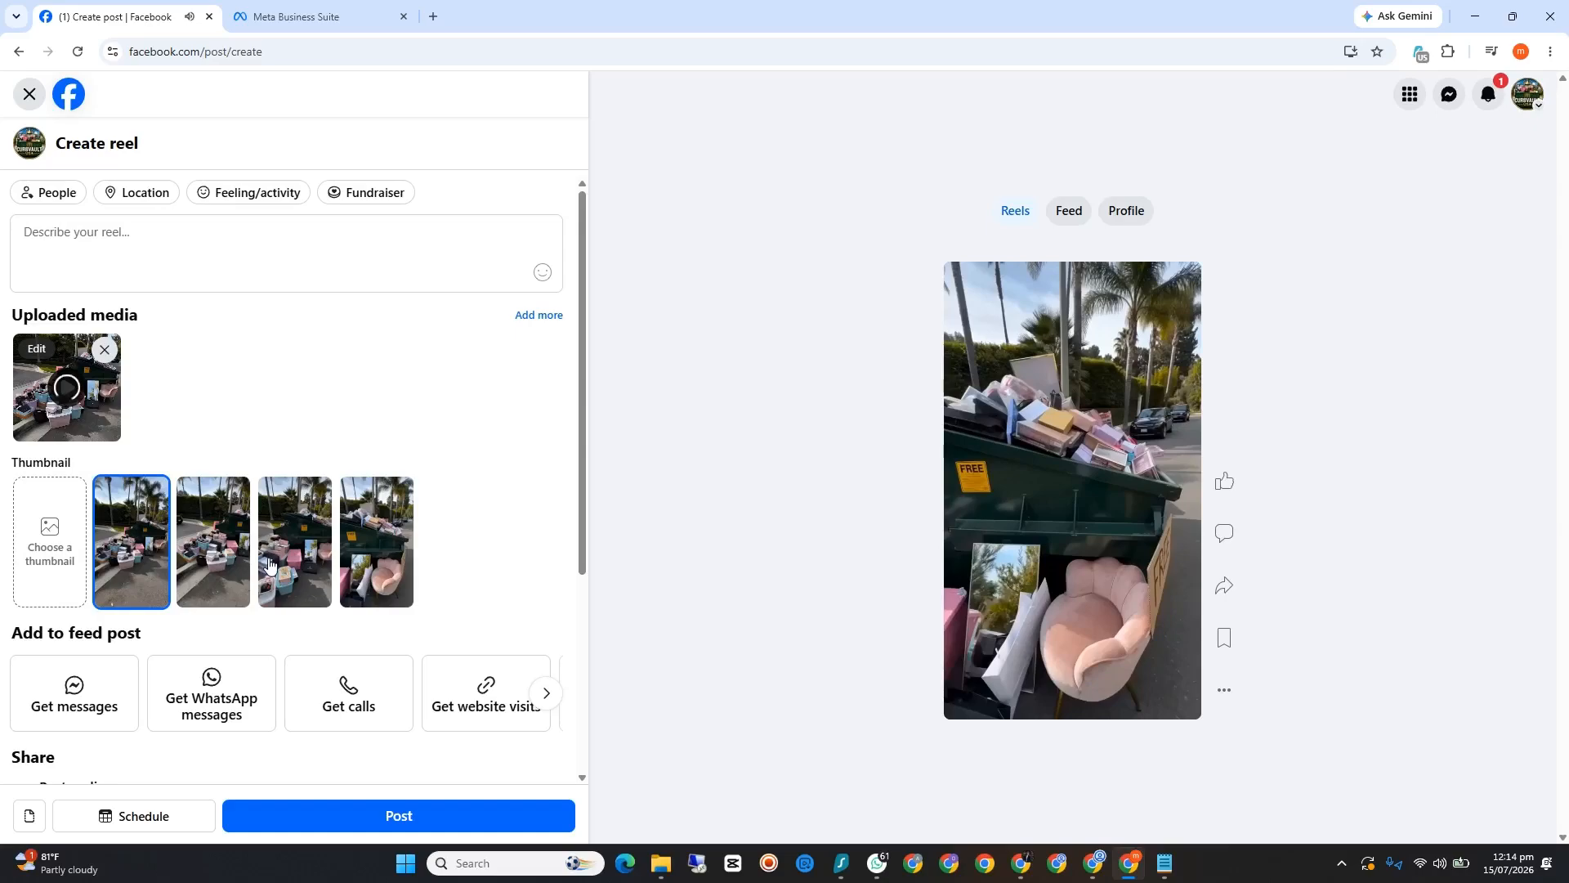
pyautogui.scroll(-3, 270, 564)
pyautogui.scroll(-1, 270, 564)
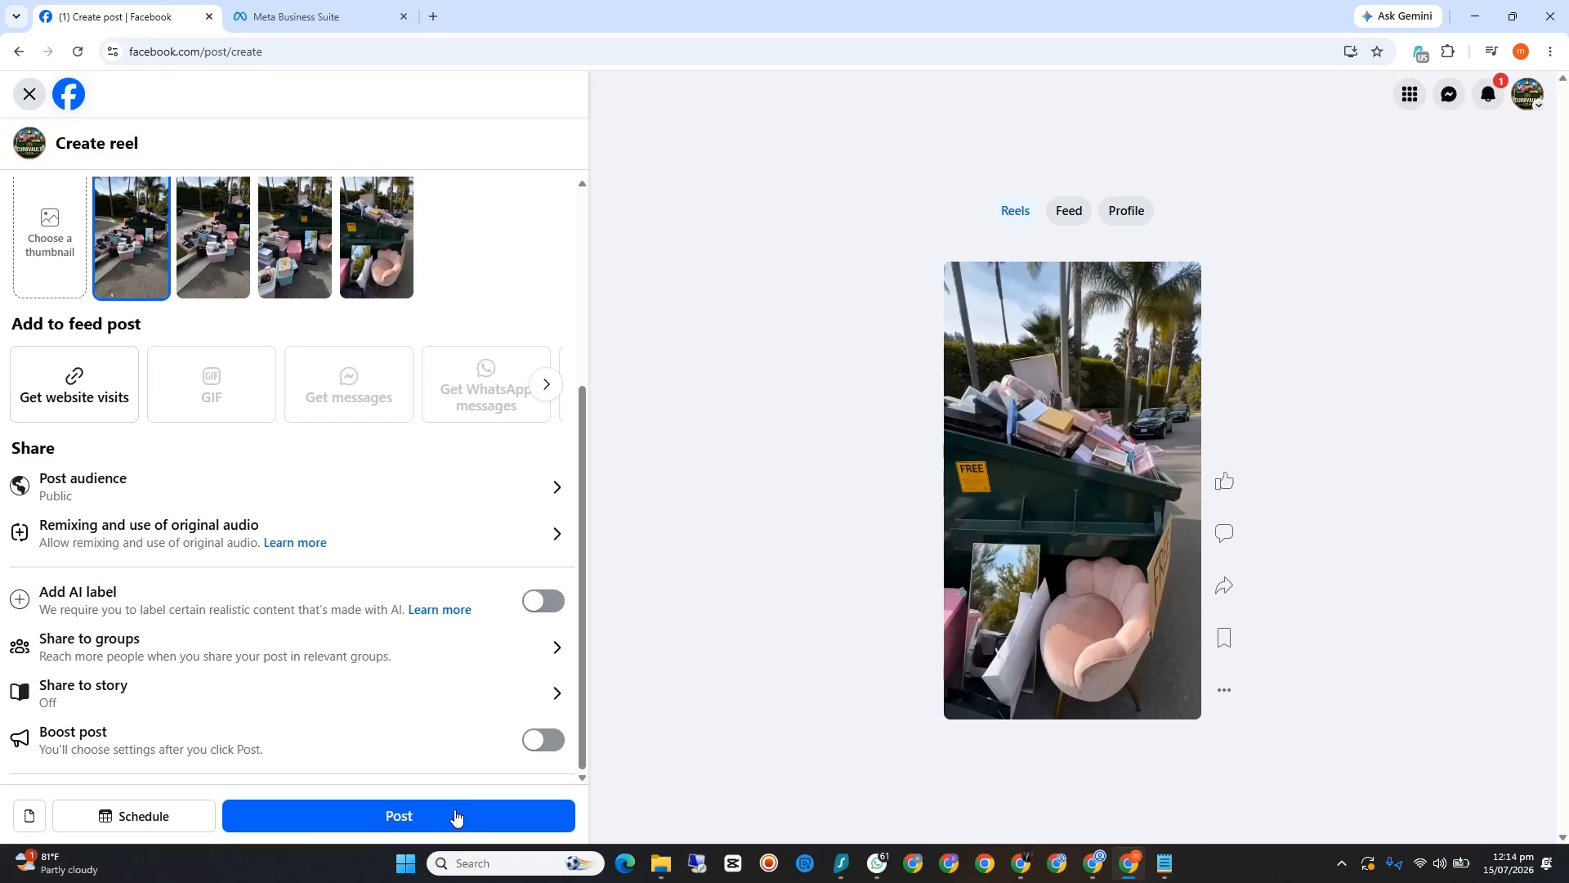
pyautogui.click(29, 94)
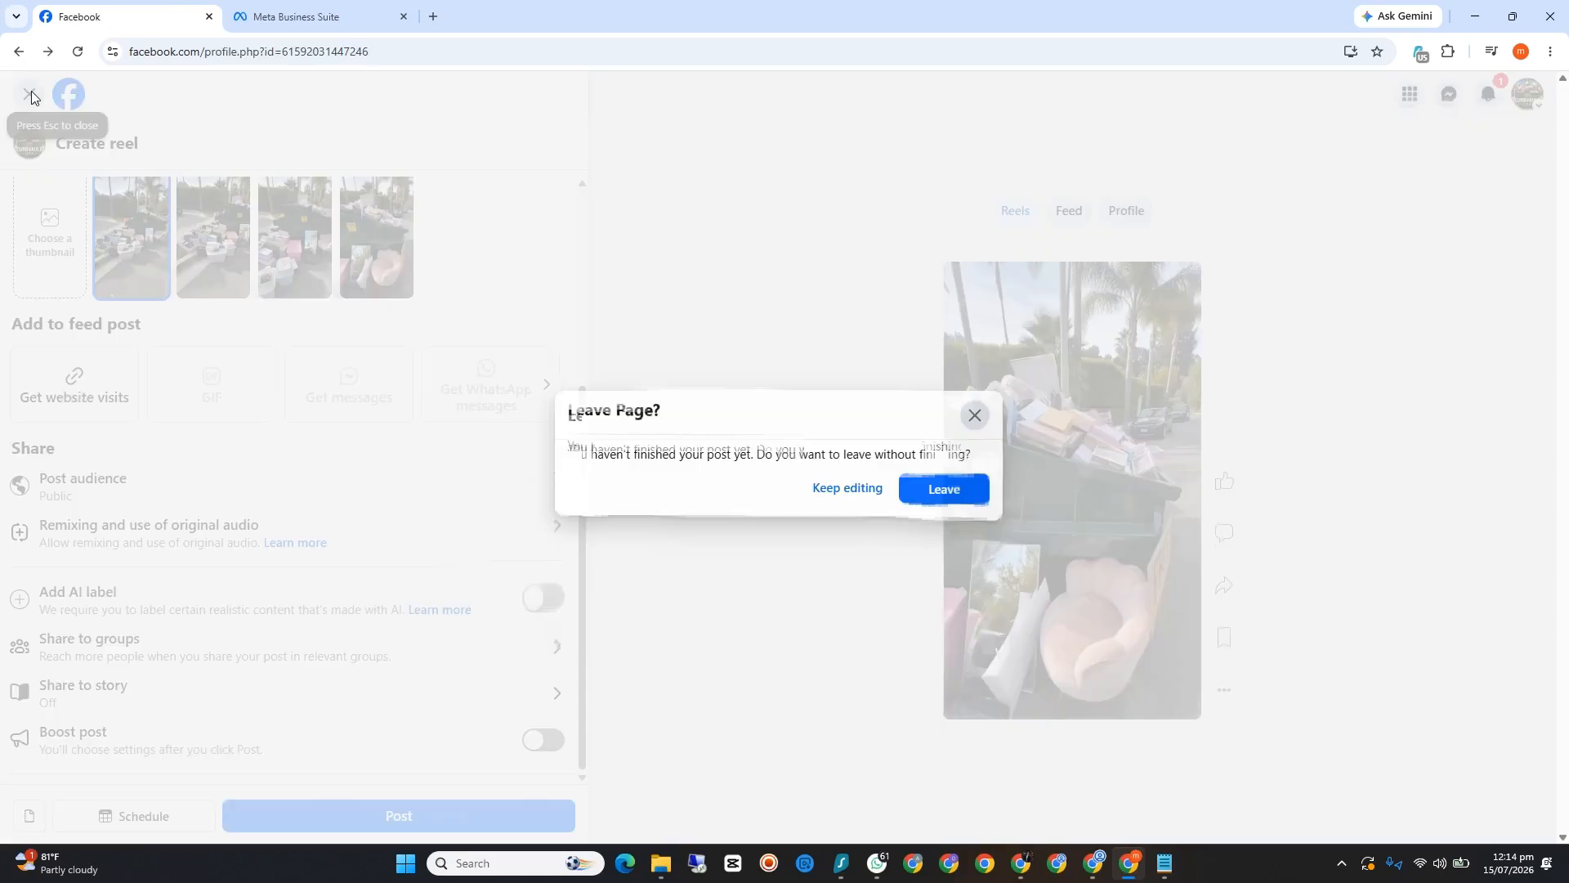
pyautogui.click(961, 508)
# Step: Look through the CurbVault USA posts, reload the page, and close the Meta Business Suite tab
pyautogui.scroll(4, 939, 474)
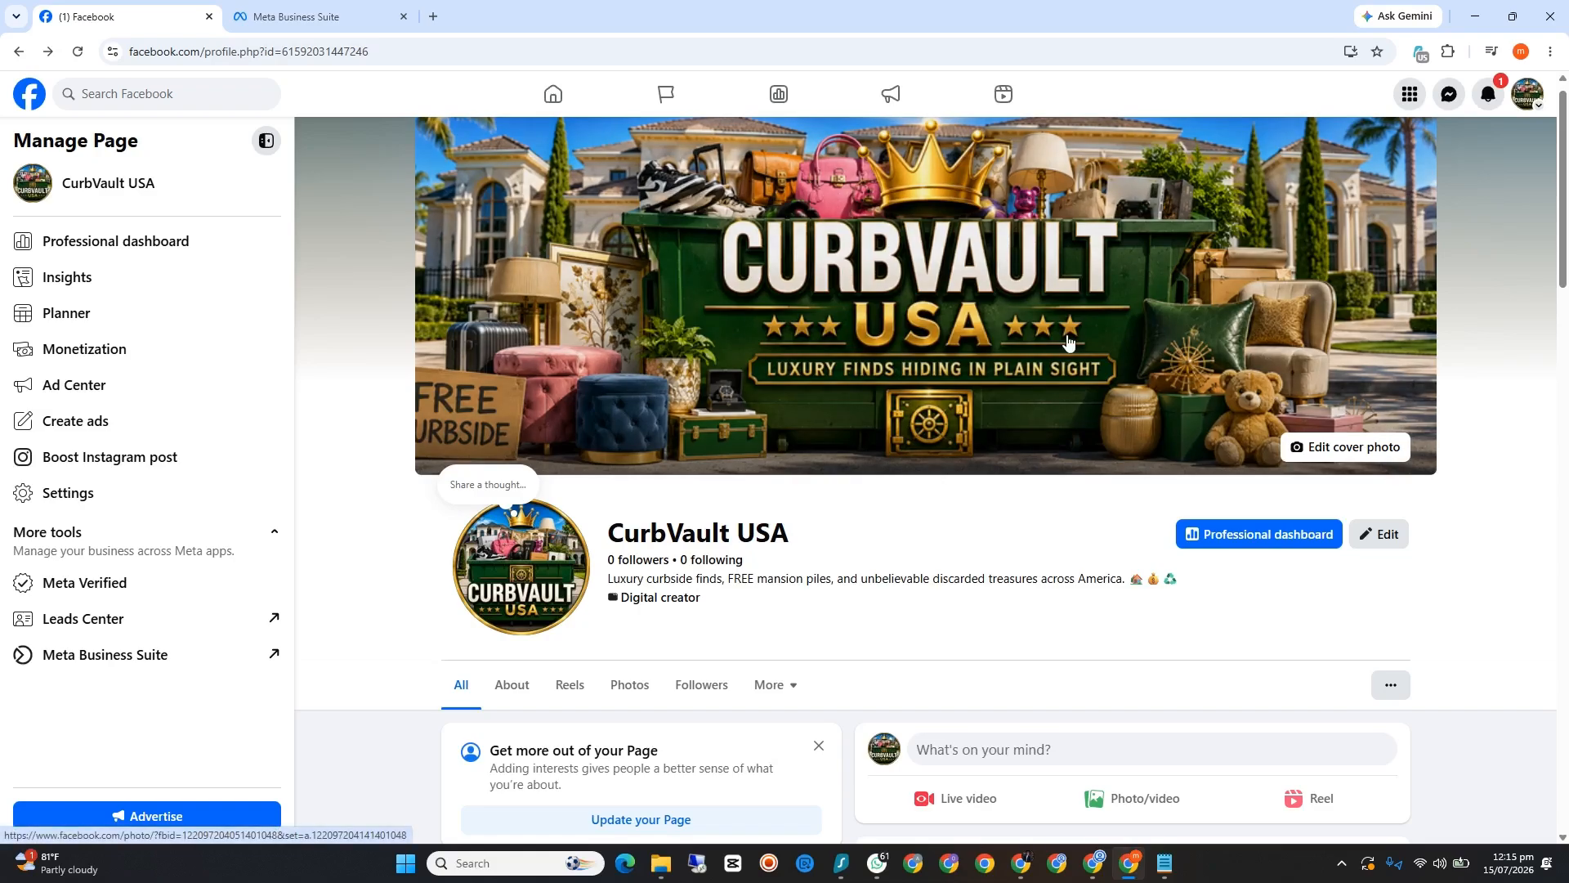
pyautogui.scroll(-8, 1067, 342)
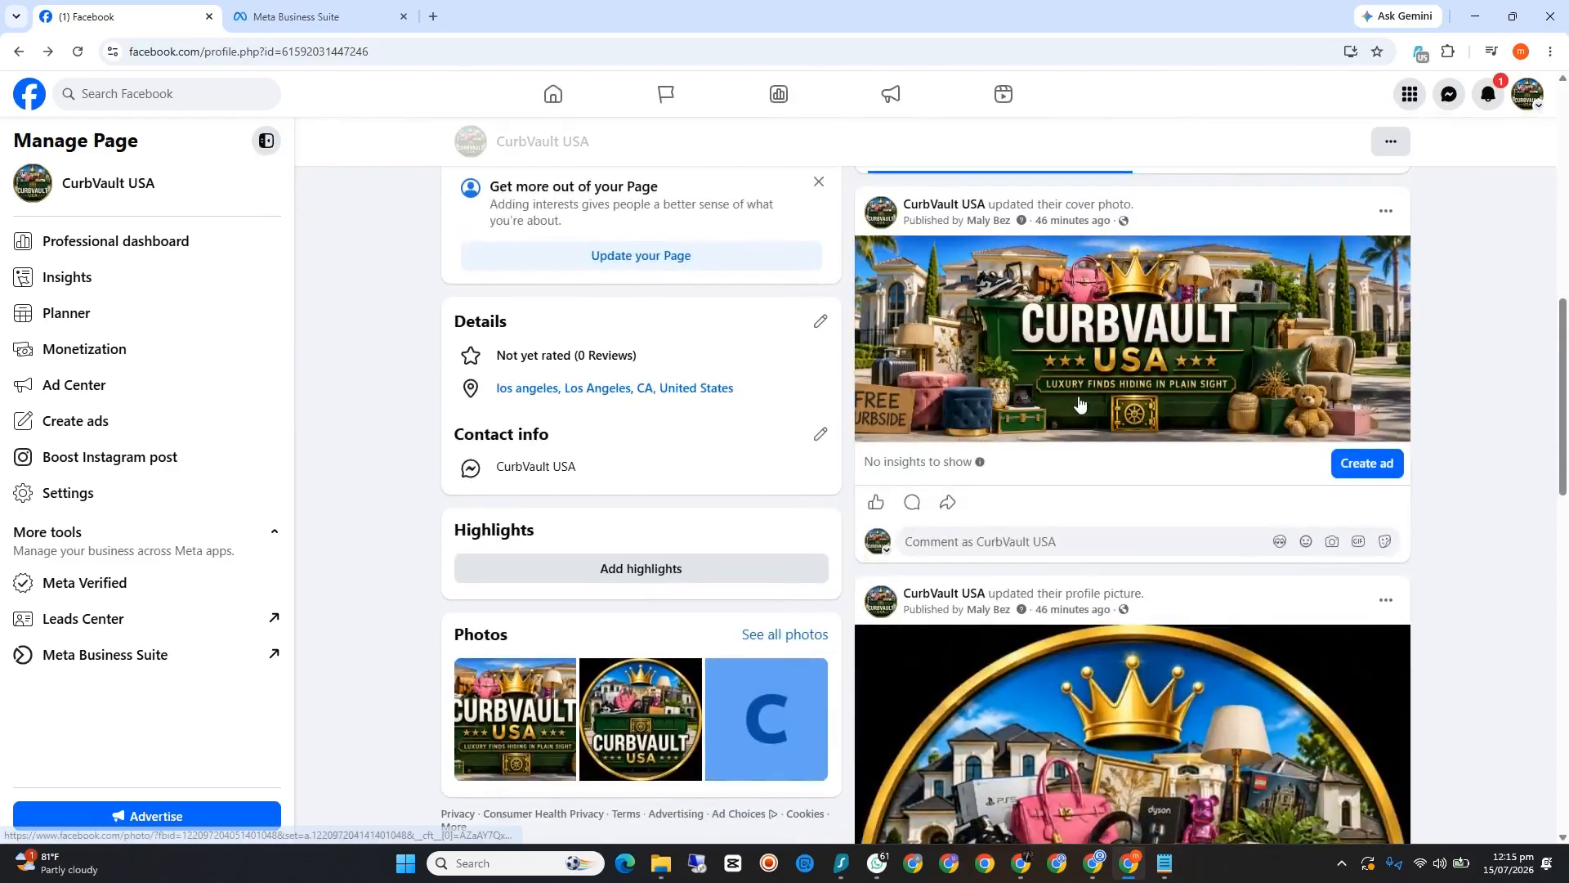
pyautogui.scroll(-3, 1078, 402)
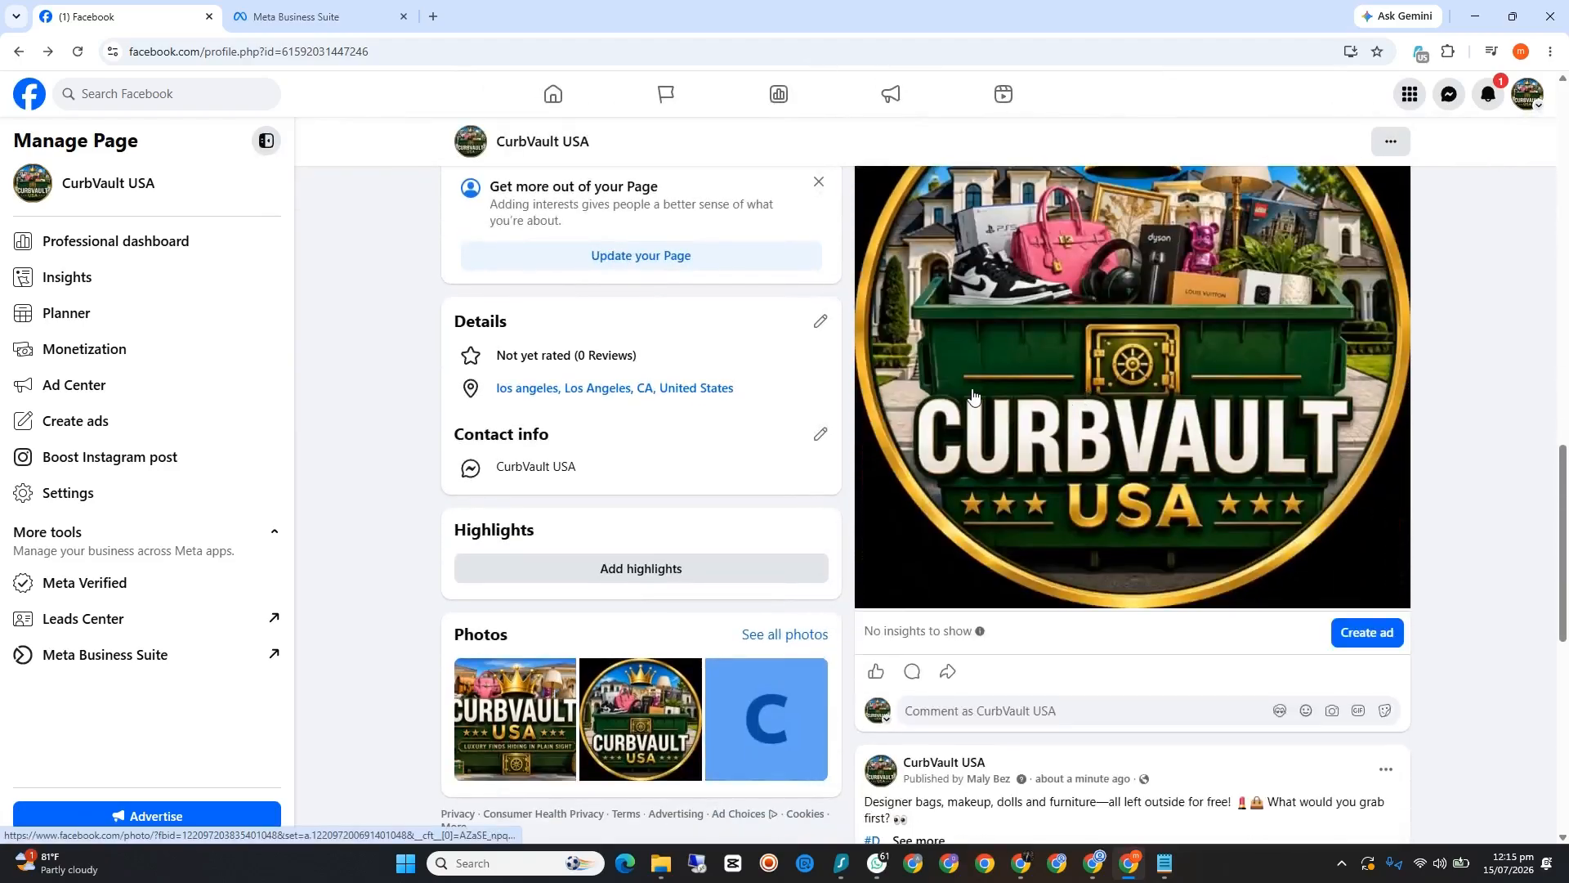
pyautogui.click(78, 52)
pyautogui.click(309, 15)
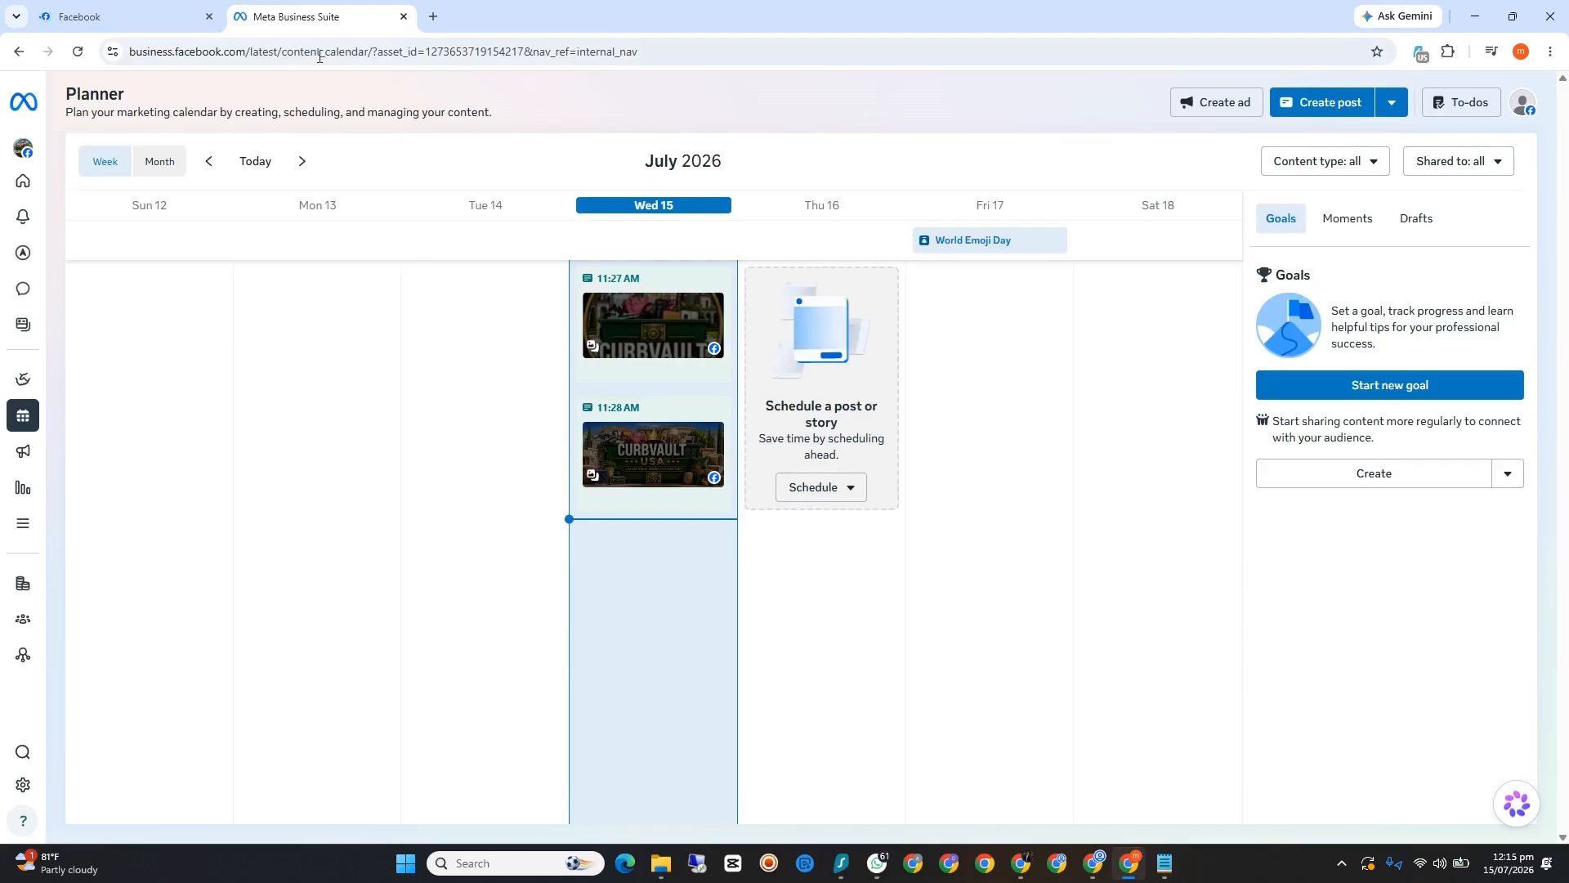
pyautogui.click(404, 16)
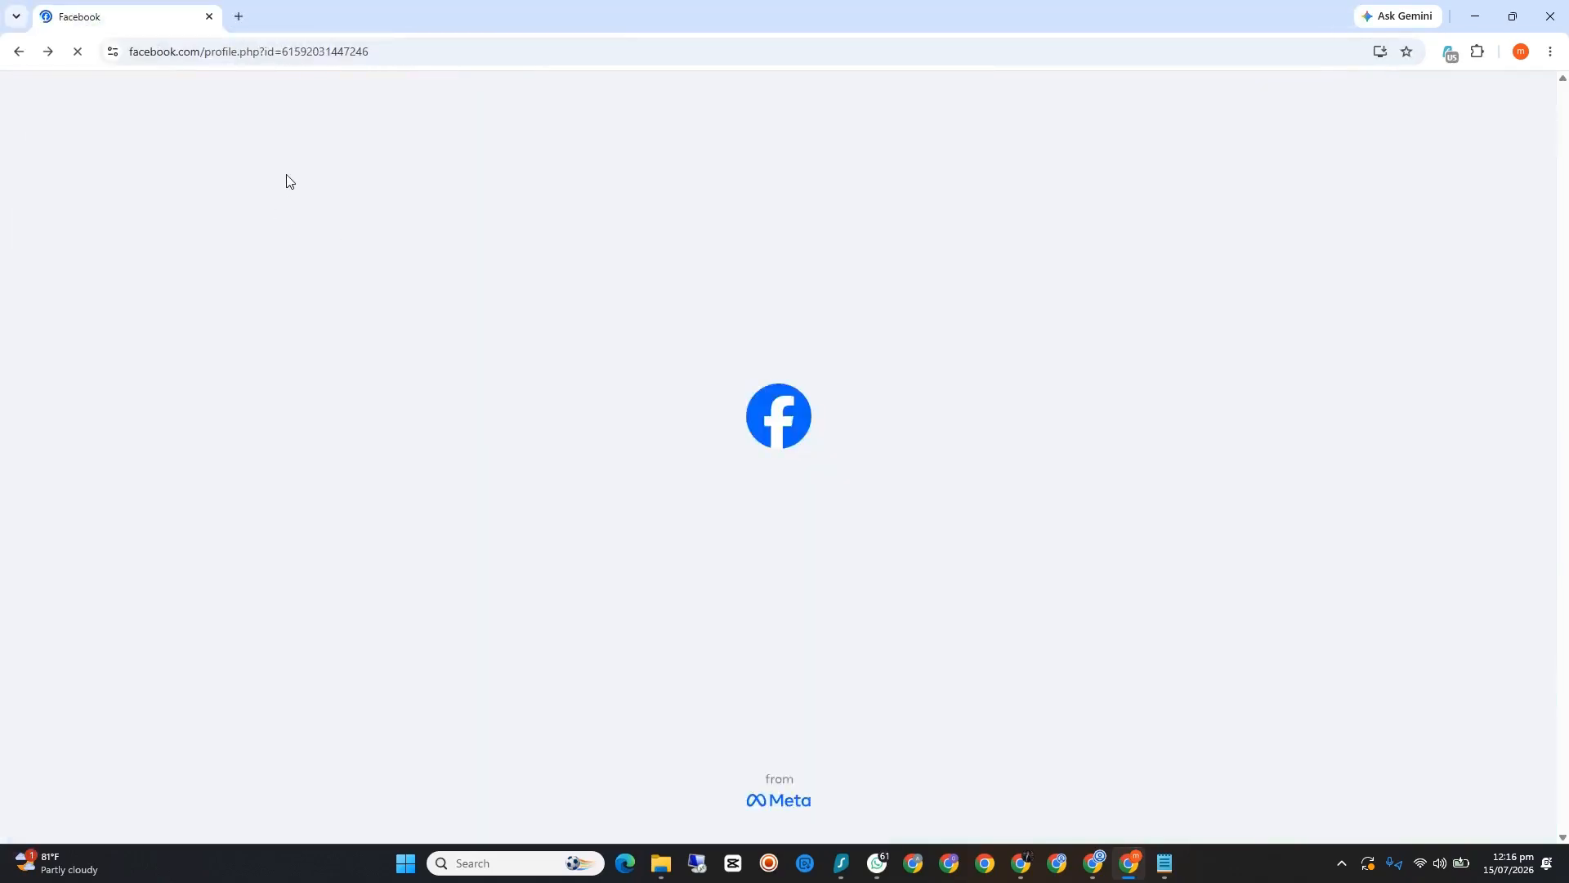
# Step: Examine the published reel on the CurbVault USA page, expanding its caption to check the full text, hashtags and video
pyautogui.scroll(-7, 496, 463)
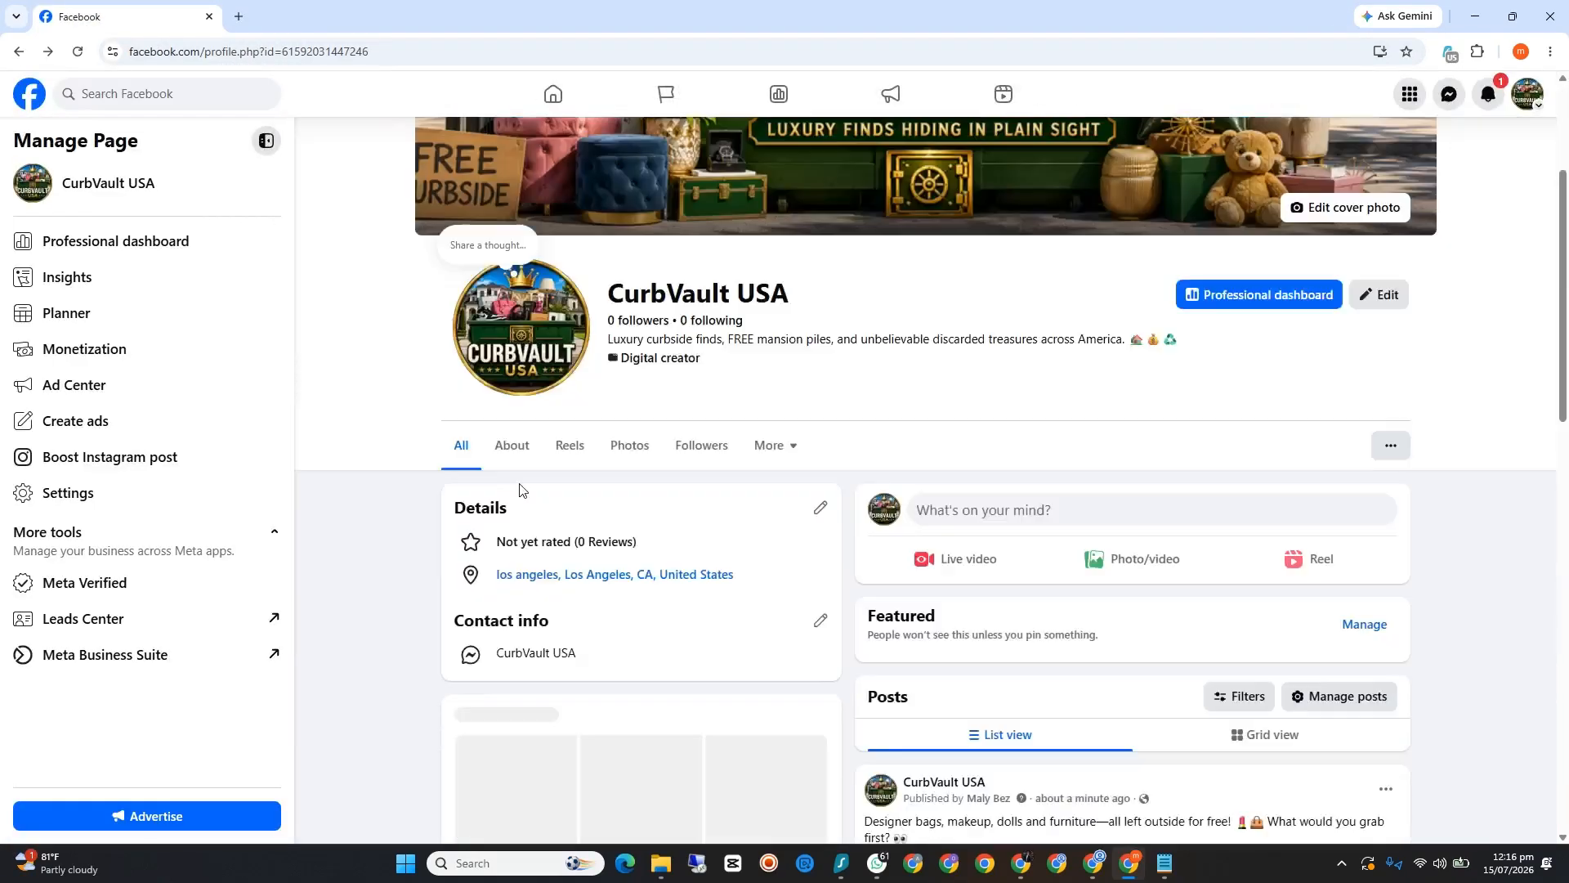
pyautogui.scroll(3, 526, 492)
pyautogui.scroll(-6, 526, 489)
pyautogui.scroll(1, 747, 480)
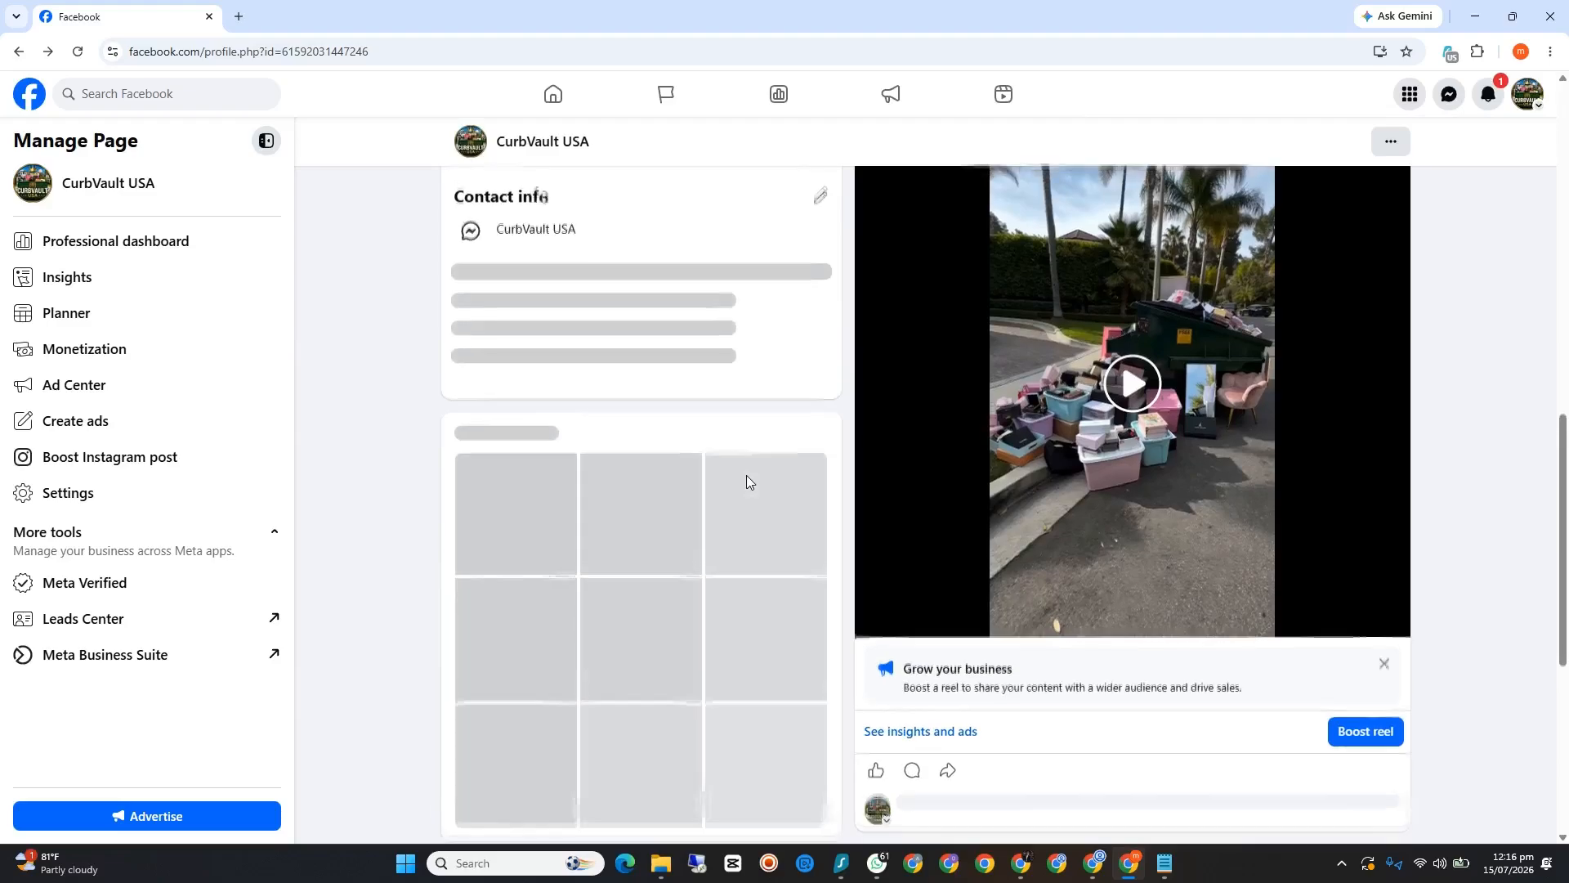
pyautogui.scroll(3, 961, 481)
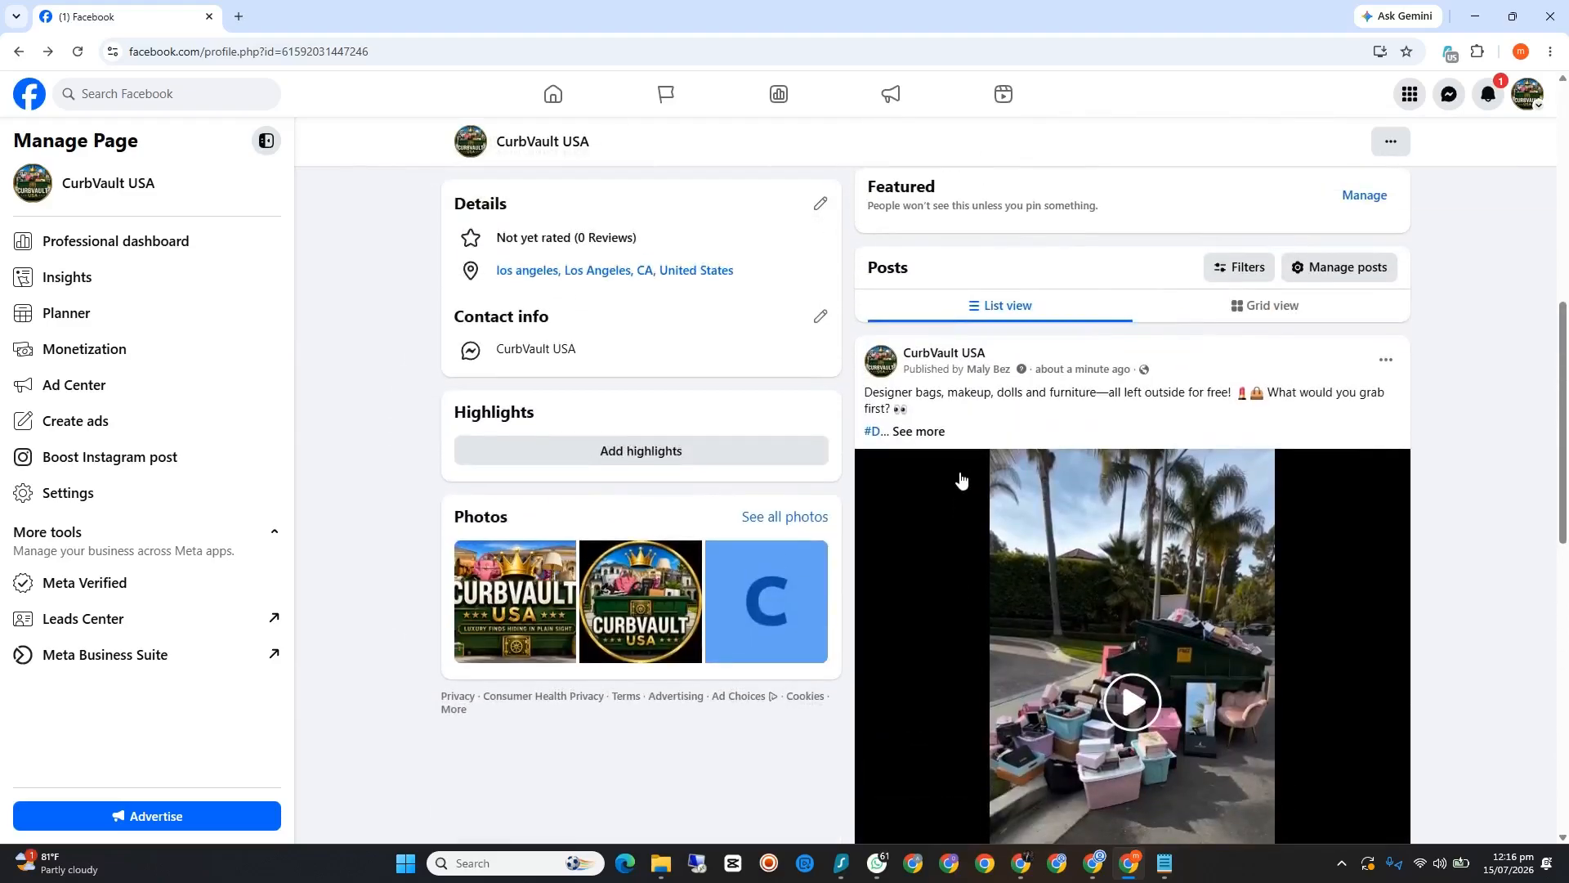
pyautogui.click(943, 438)
pyautogui.scroll(-10, 993, 482)
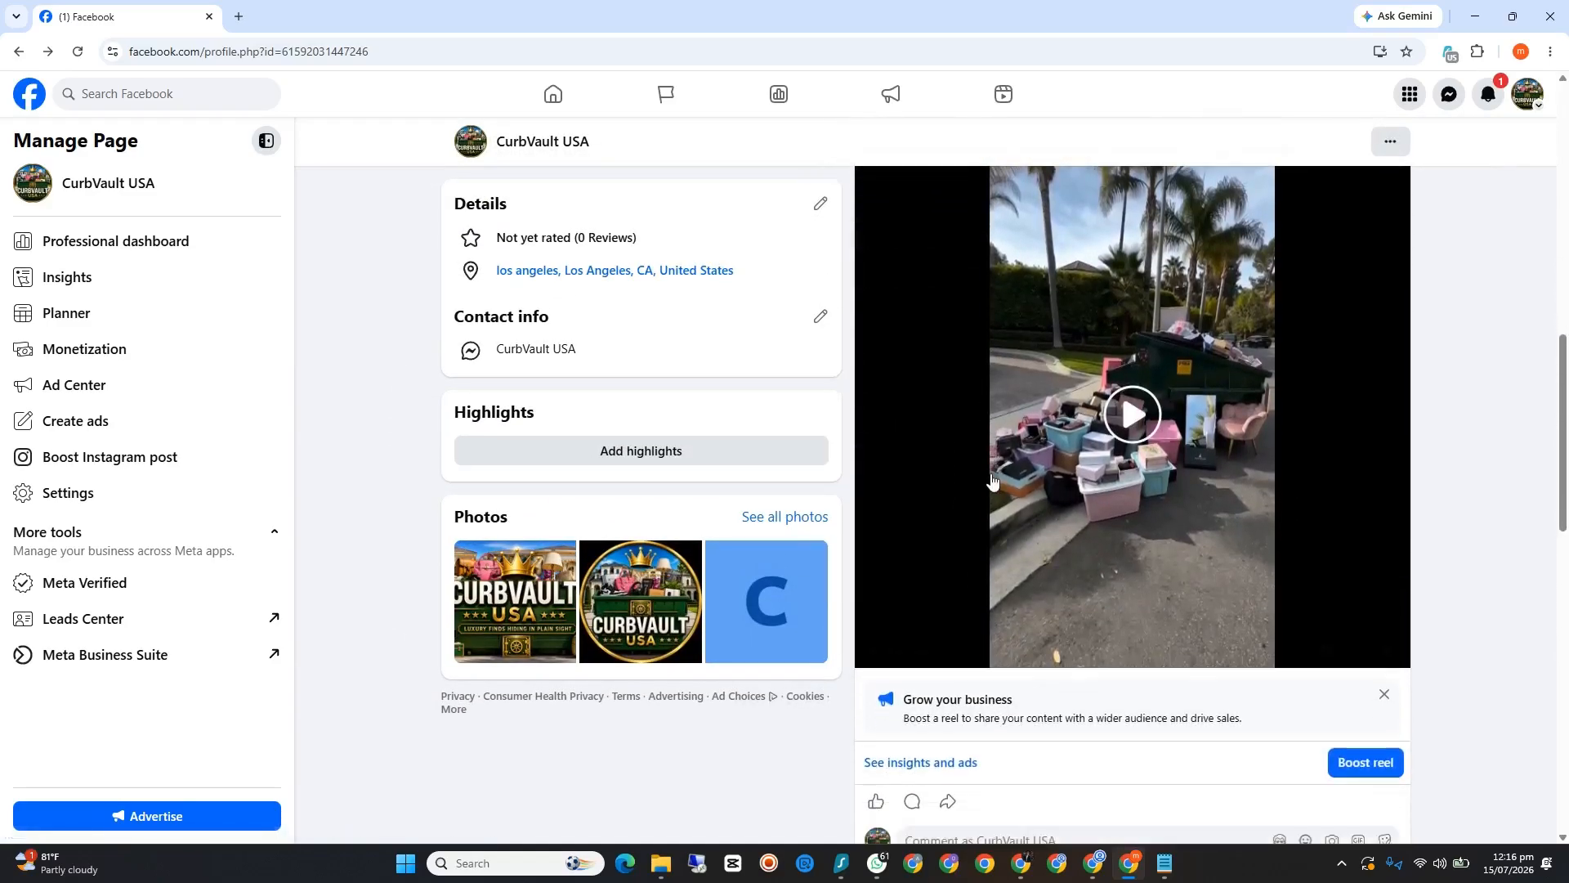
pyautogui.scroll(-5, 993, 482)
pyautogui.scroll(13, 993, 482)
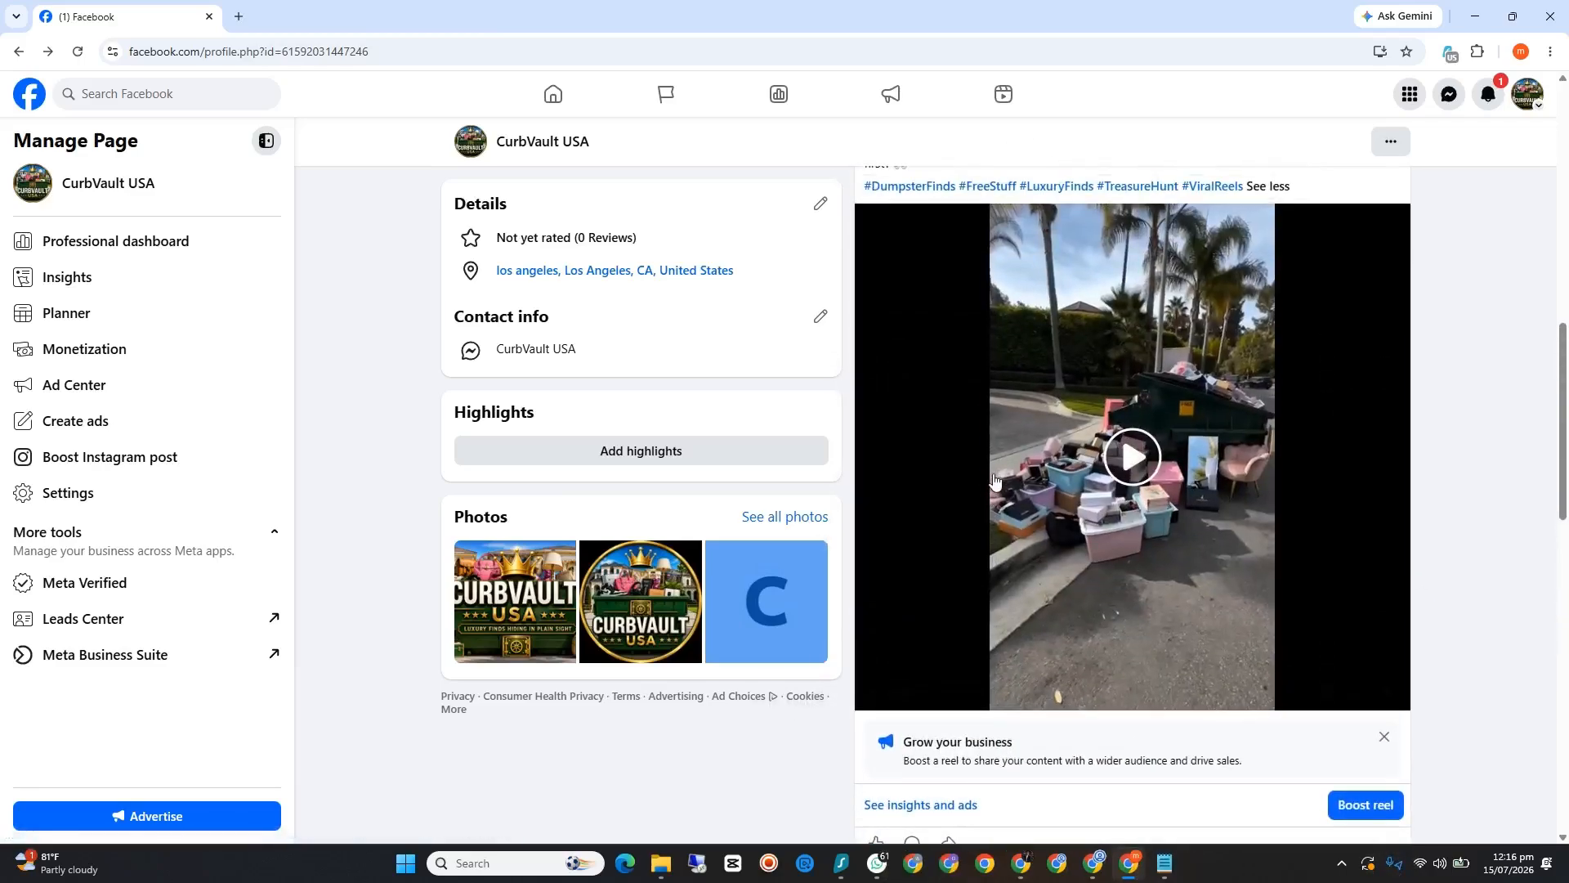
pyautogui.scroll(-4, 994, 480)
pyautogui.scroll(10, 993, 482)
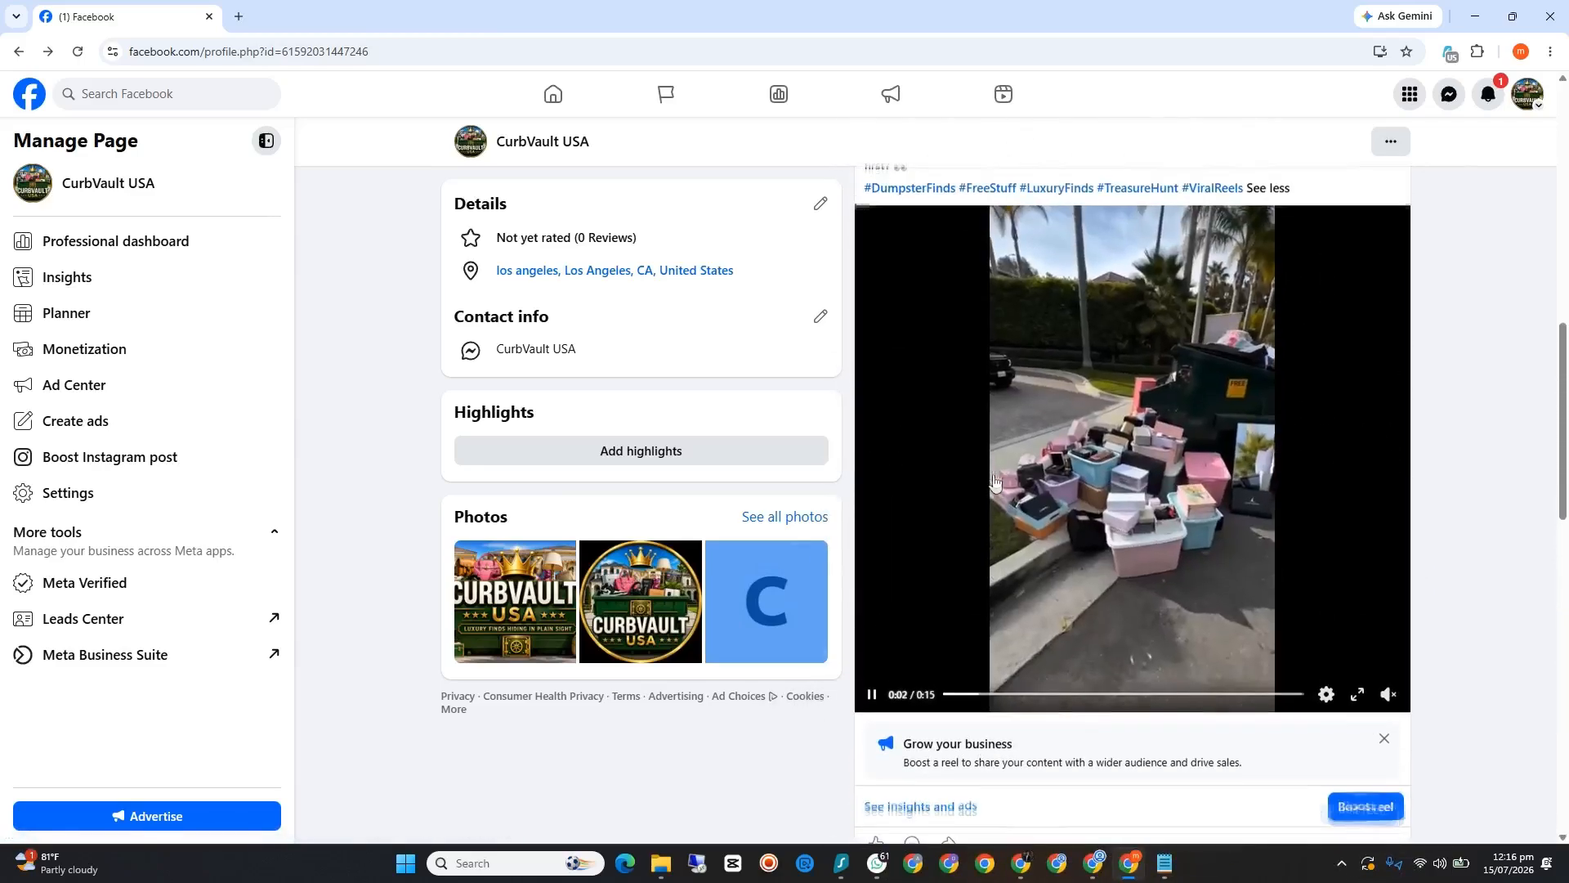
pyautogui.scroll(4, 995, 510)
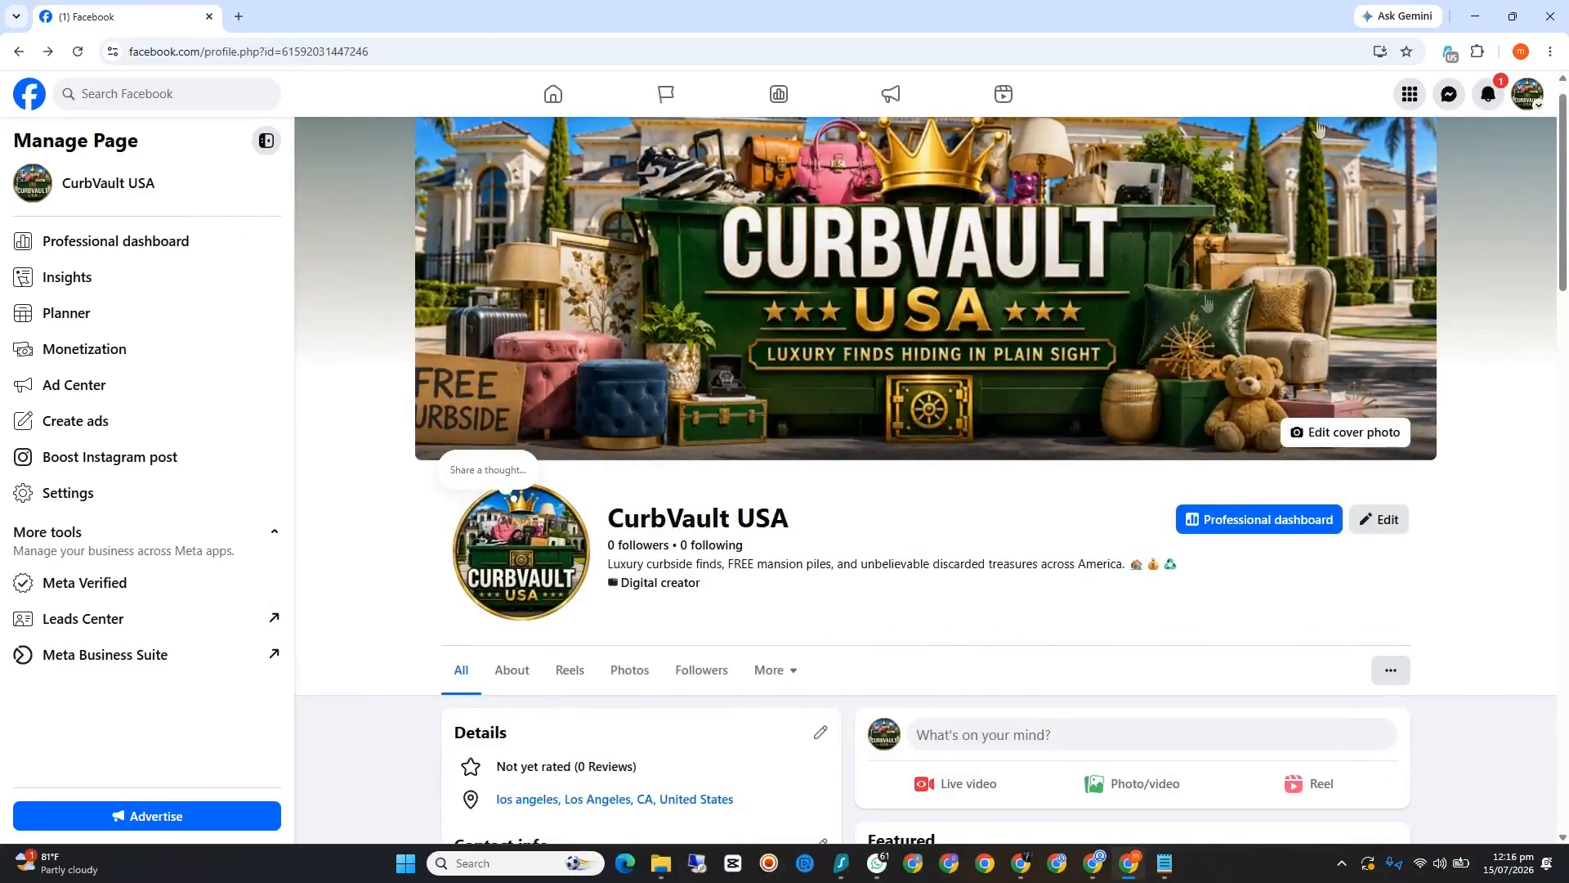
# Step: Check the page's notifications and minimize the Facebook browser window
pyautogui.click(1497, 93)
pyautogui.click(1520, 485)
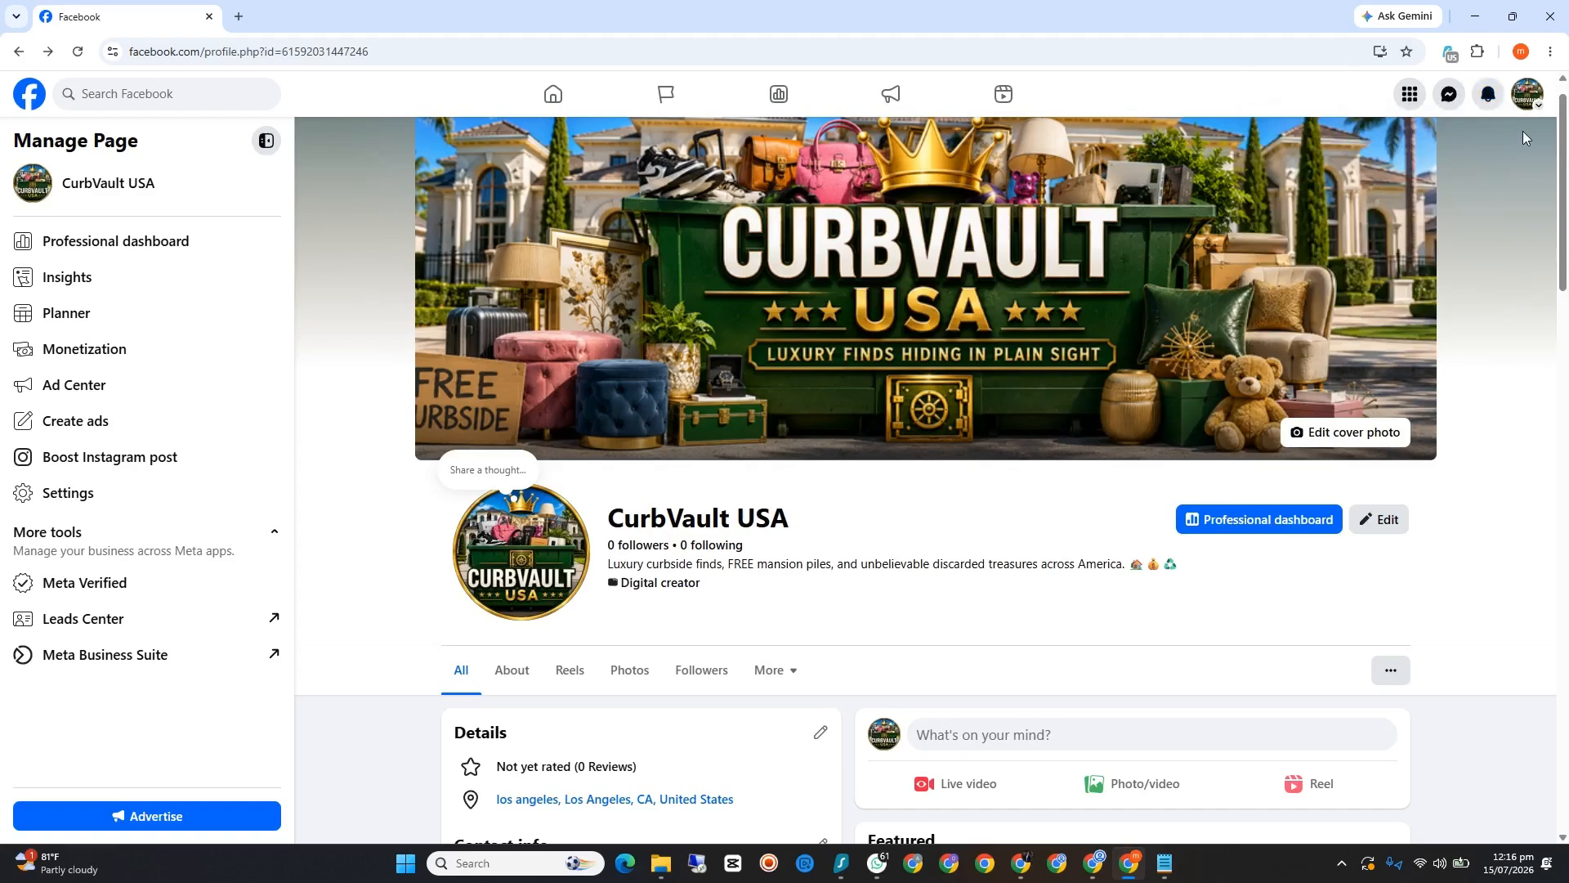
pyautogui.click(1467, 18)
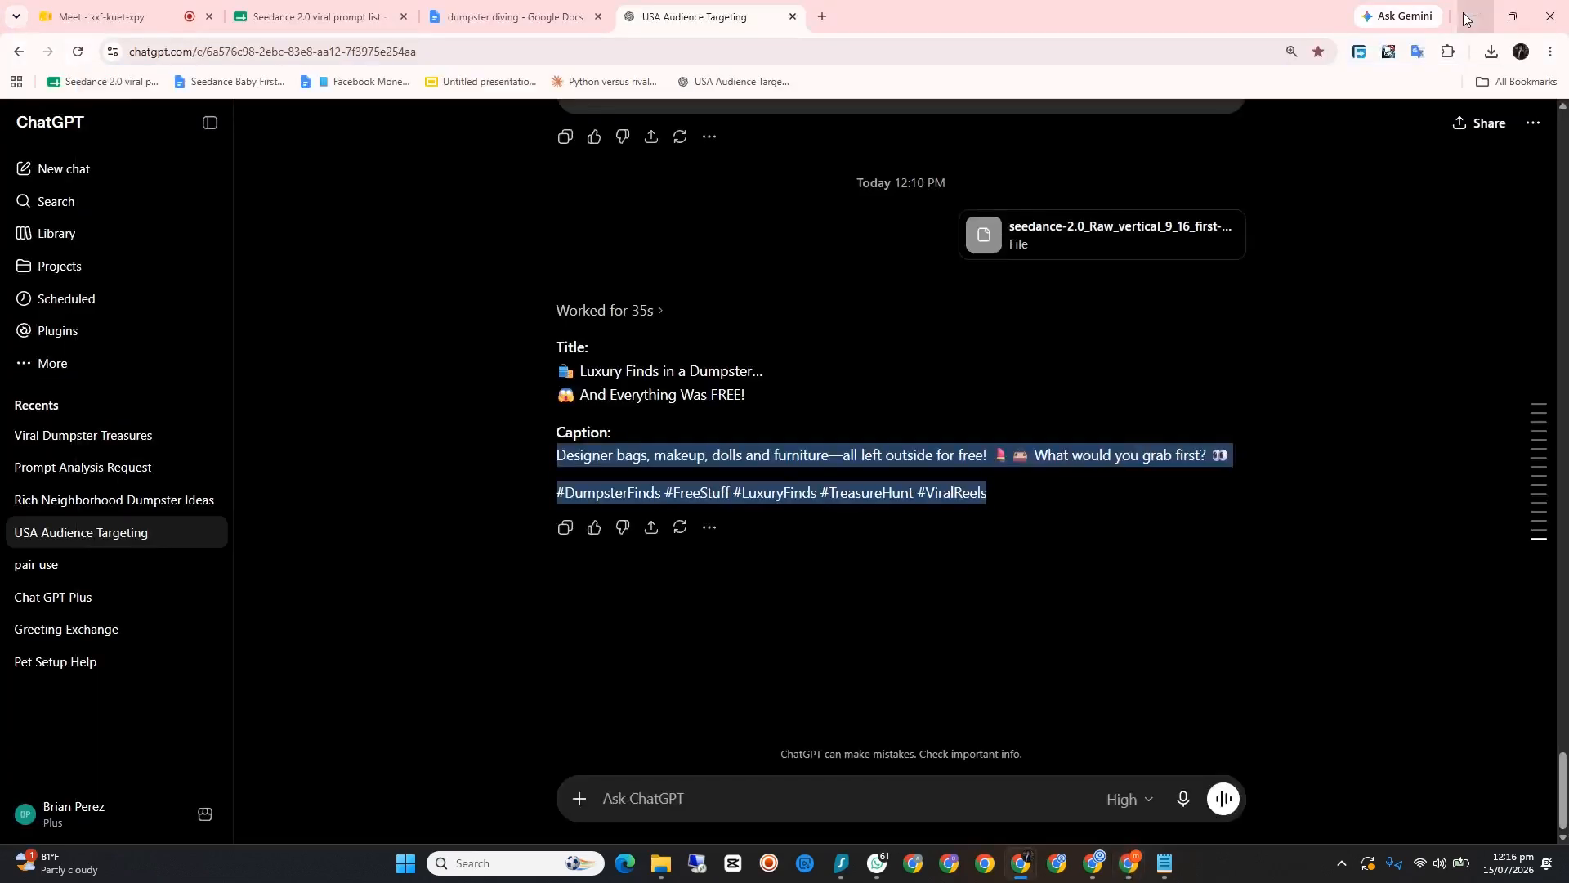
# Step: Review the generated titles and captions in the ChatGPT conversation, and switch back to the CurbVault USA Facebook page
pyautogui.scroll(1, 1193, 311)
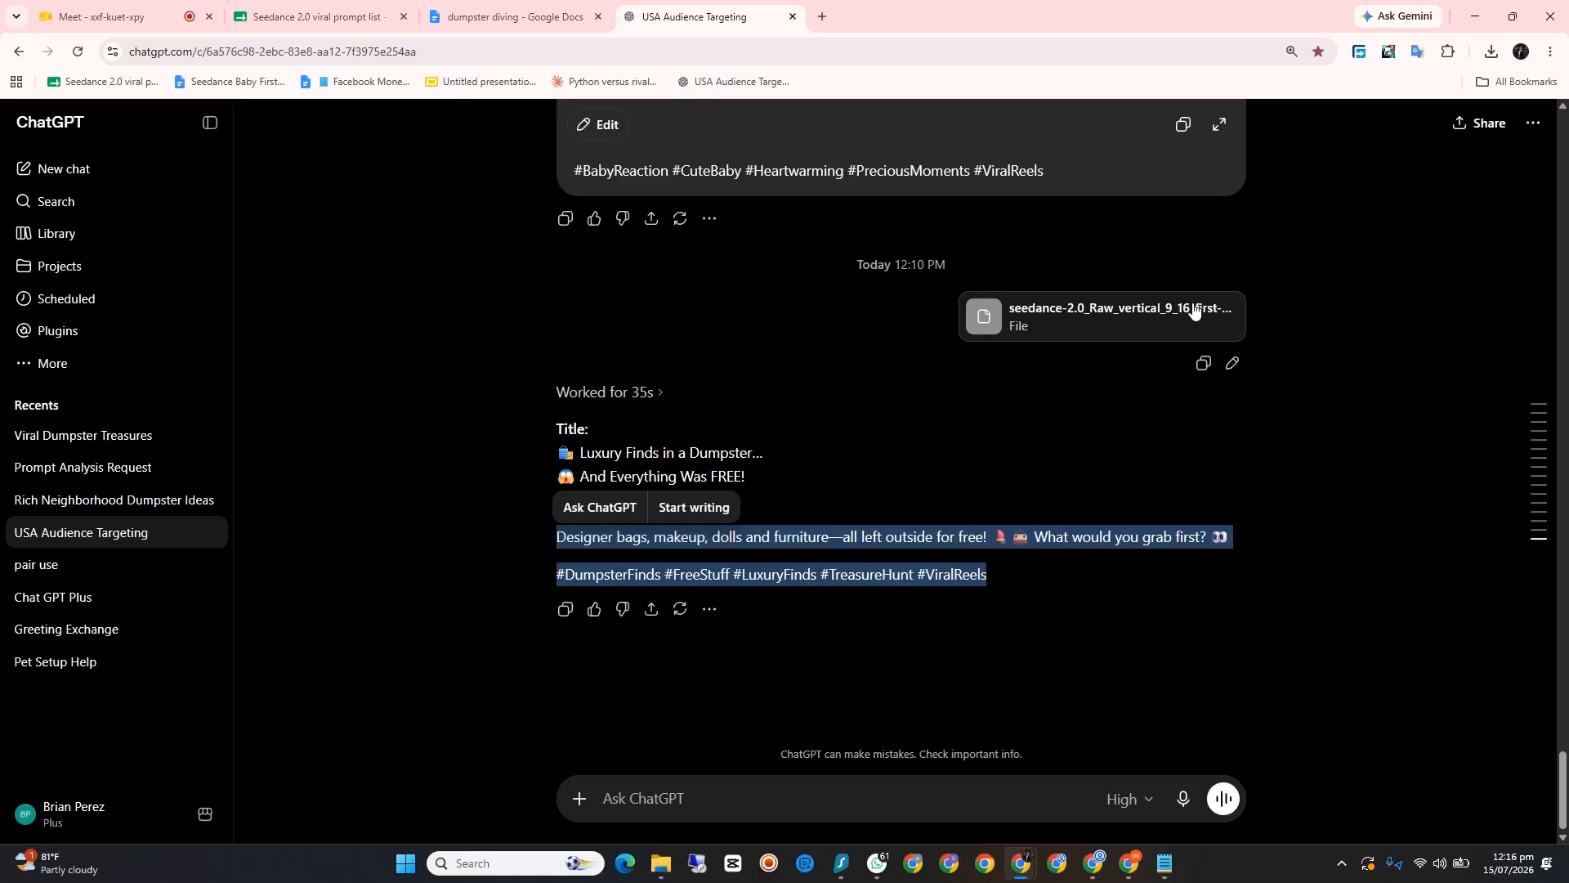
pyautogui.scroll(6, 1194, 360)
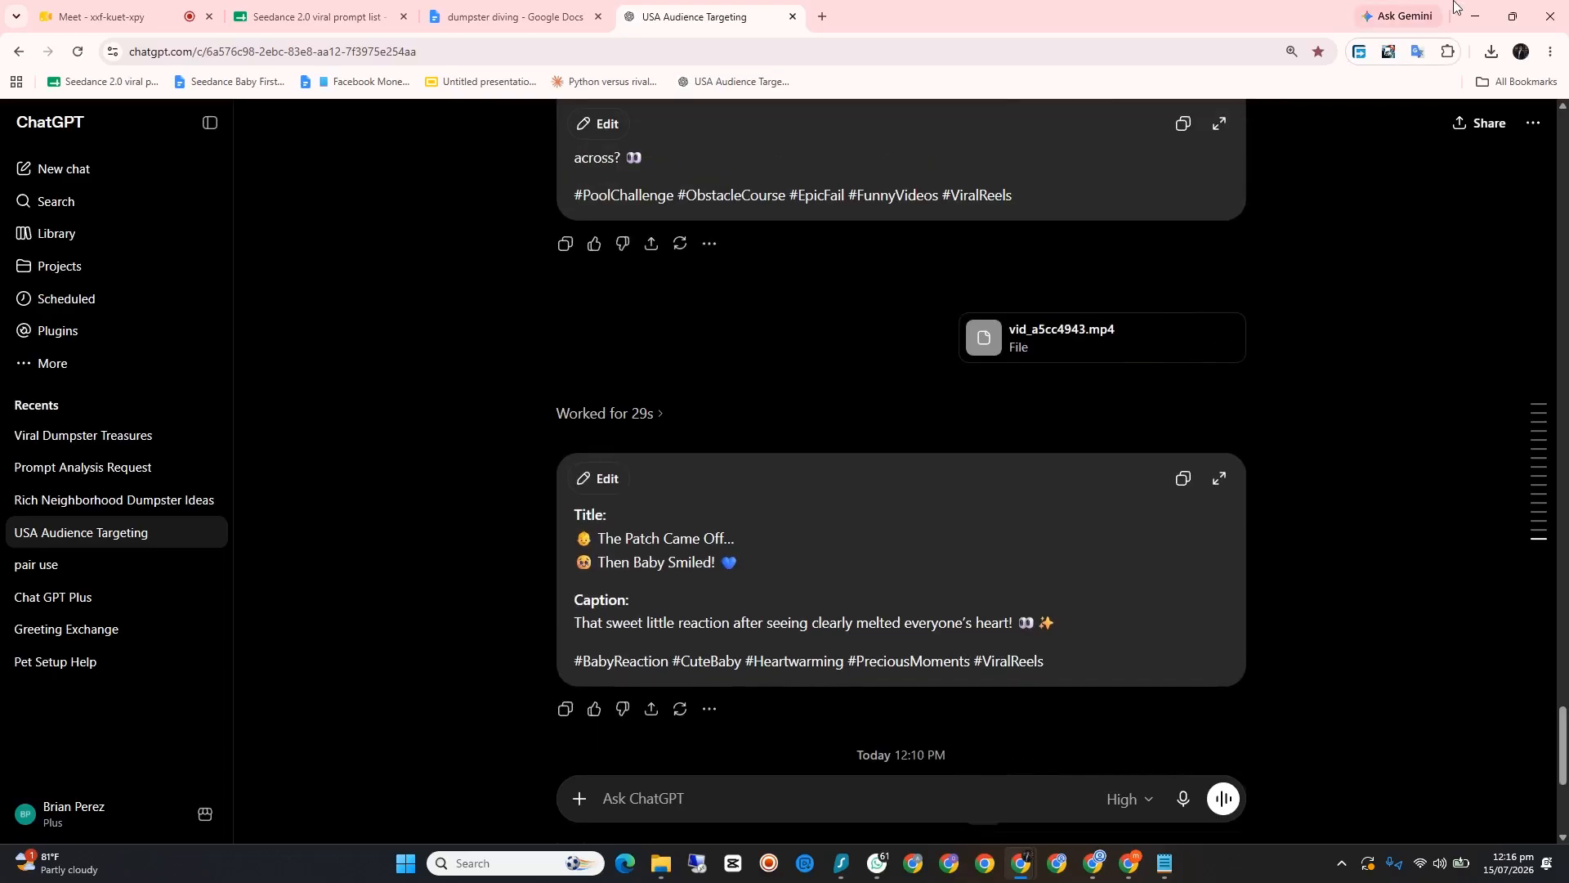
pyautogui.click(1483, 17)
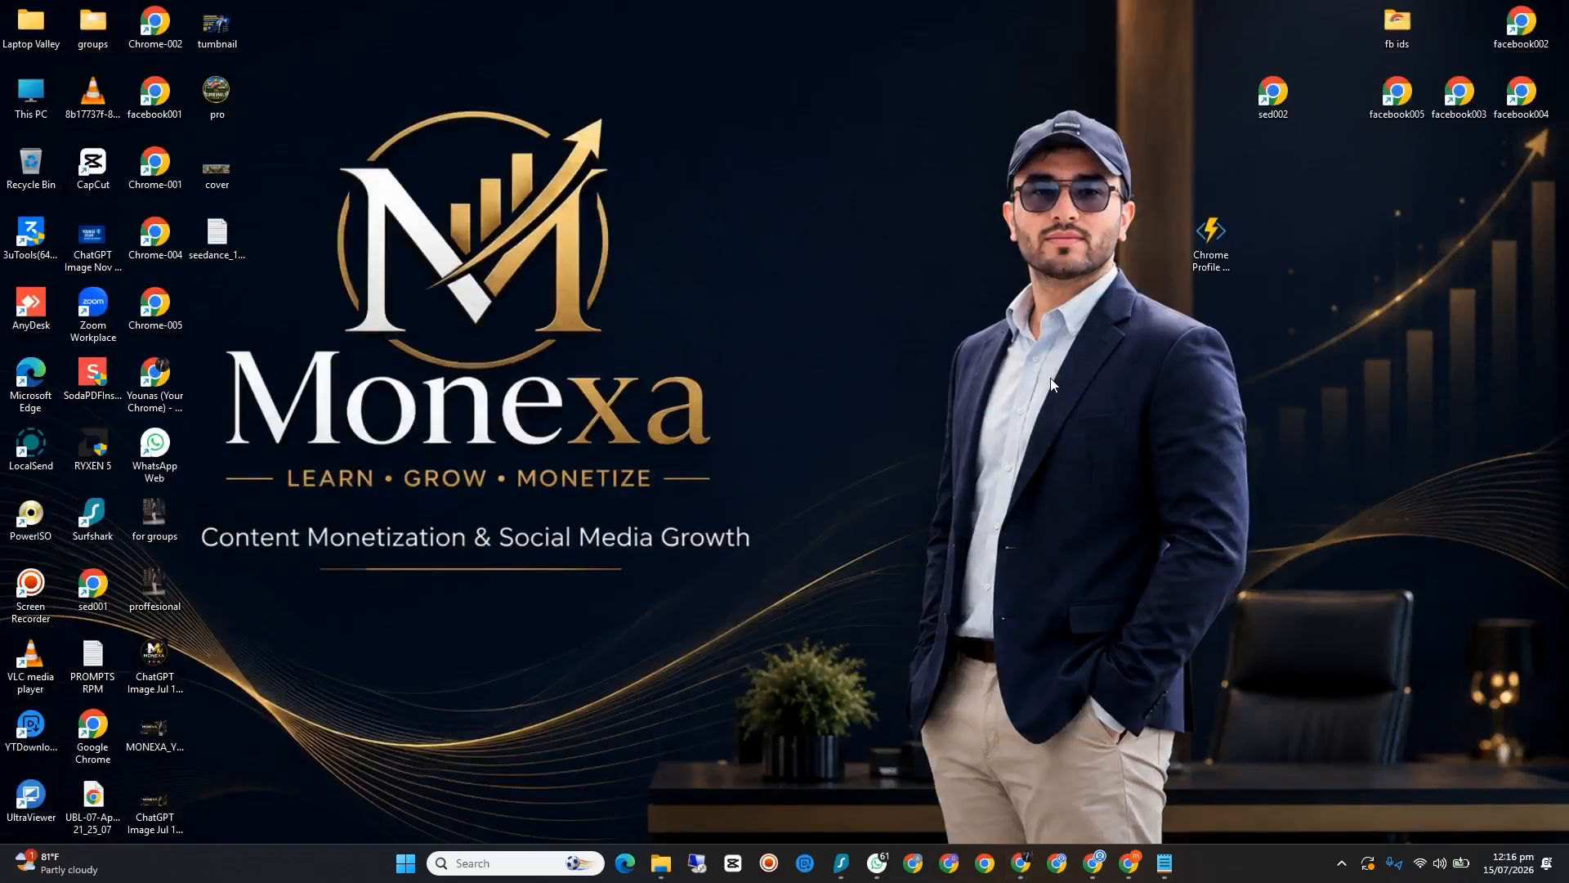
pyautogui.click(1126, 865)
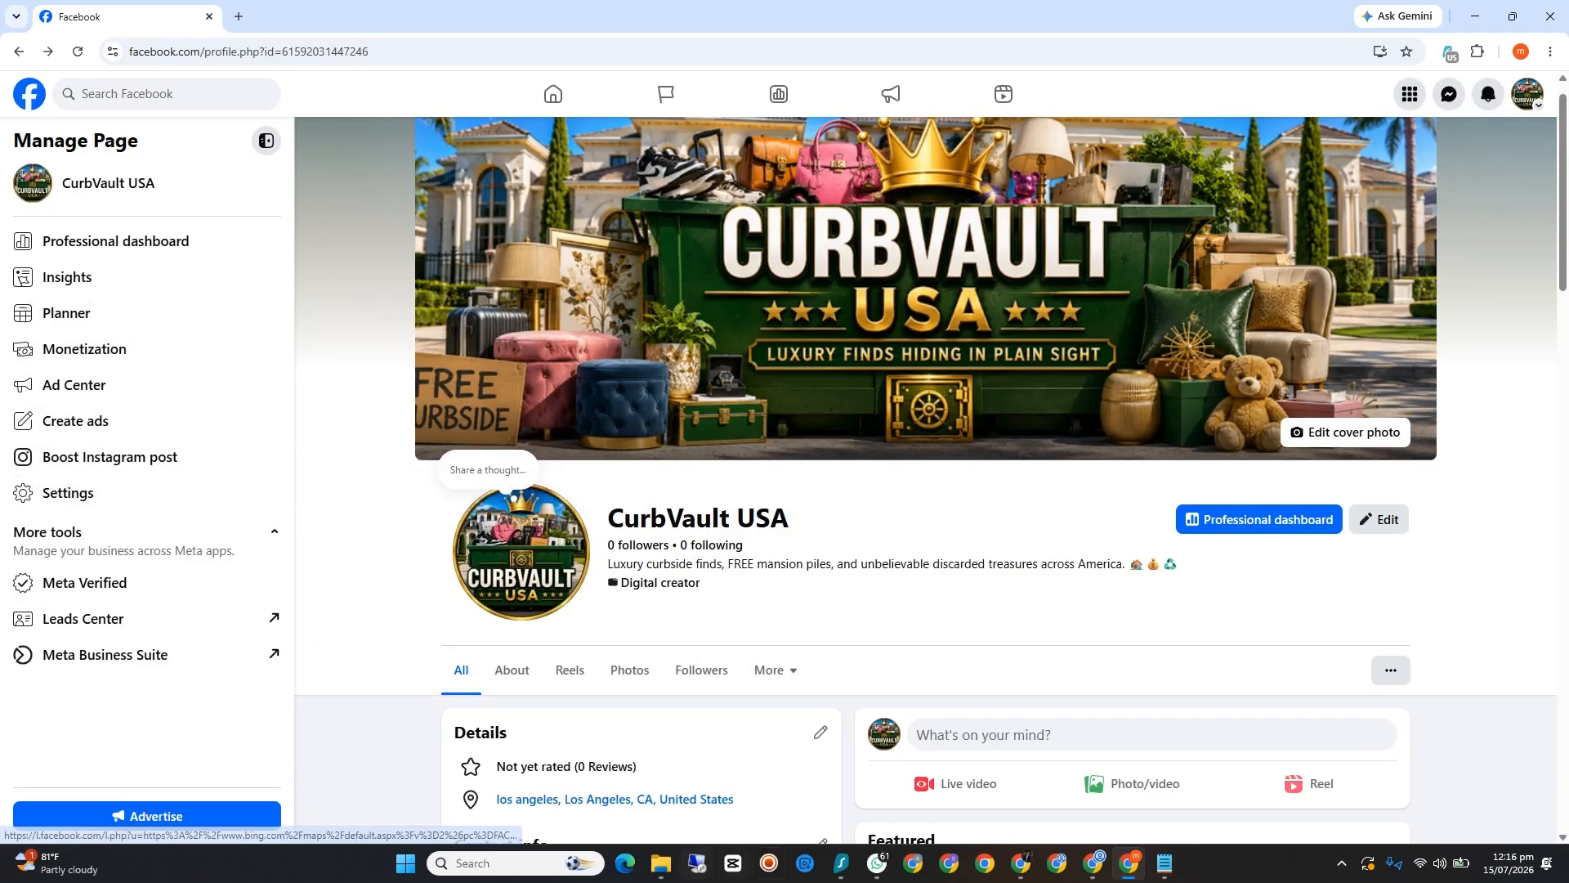
pyautogui.click(776, 866)
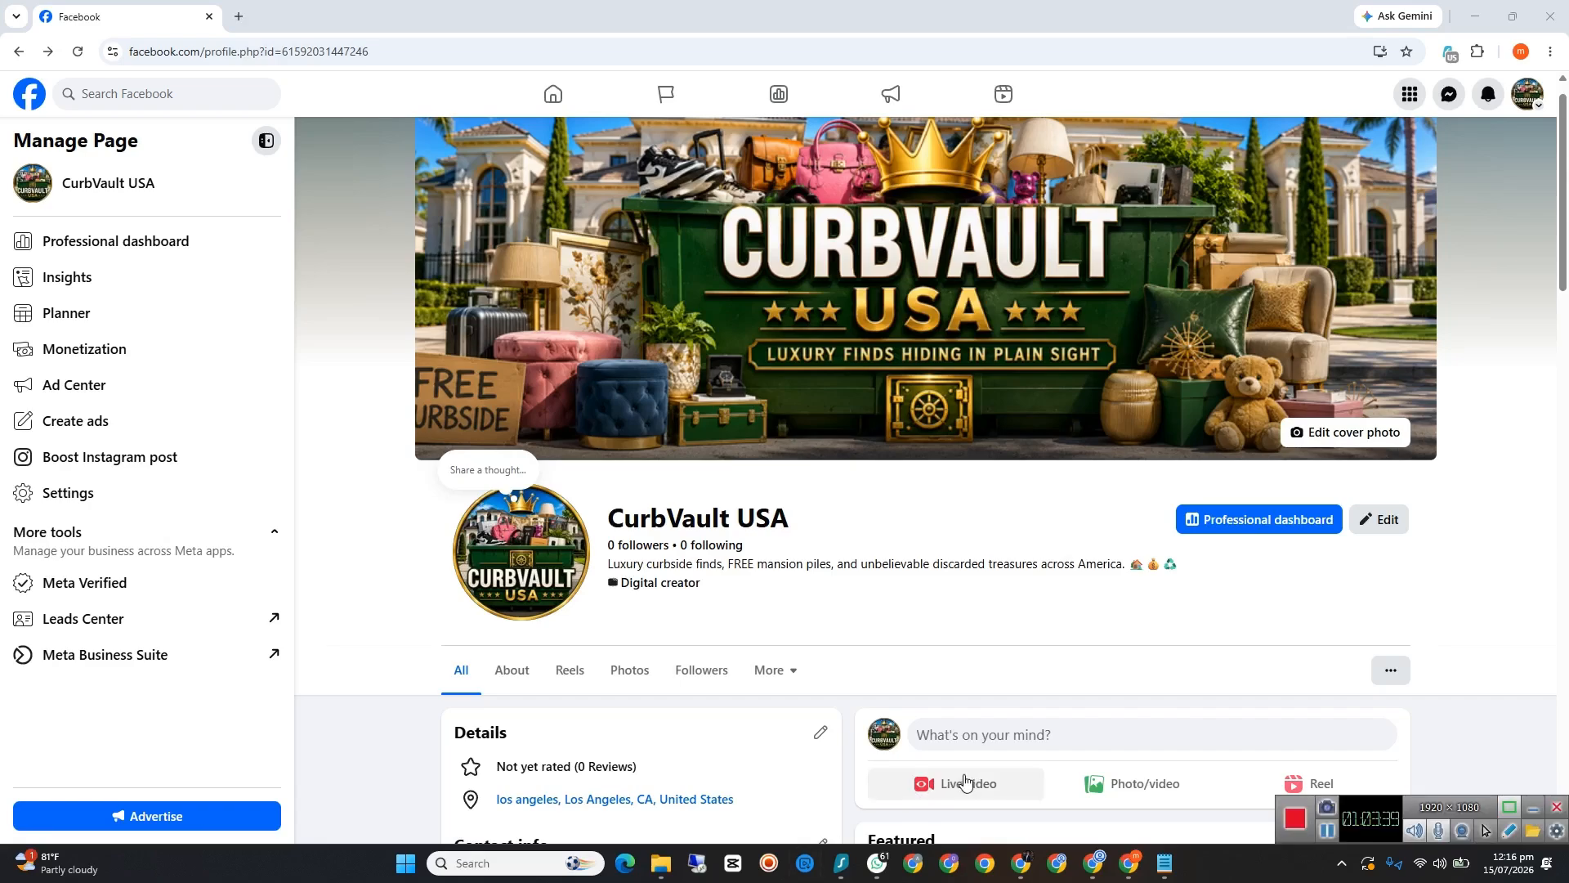